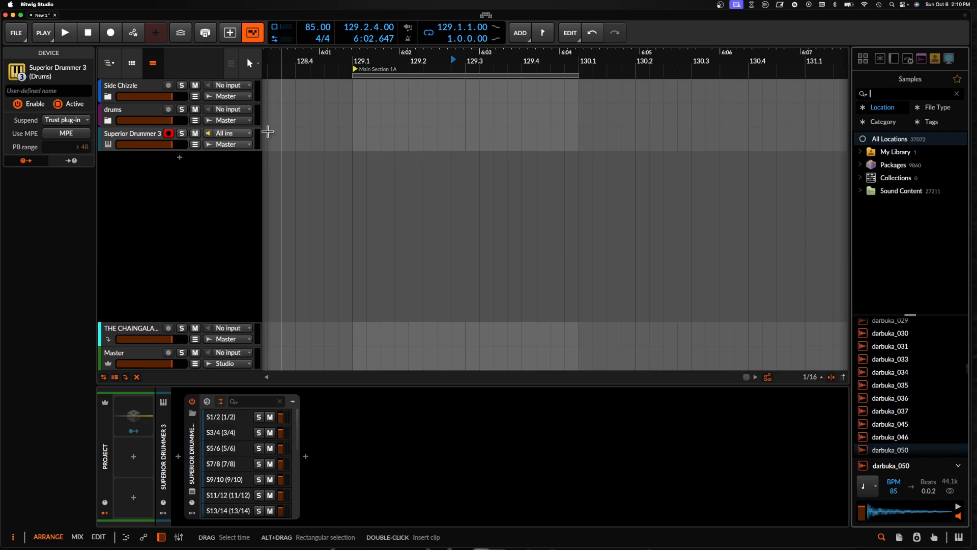
Open the Superior Drummer 3 plug-in from its instrument track, clear of the track list, and audition the kick drum
{"action": "left_click", "coordinate": [159, 141]}
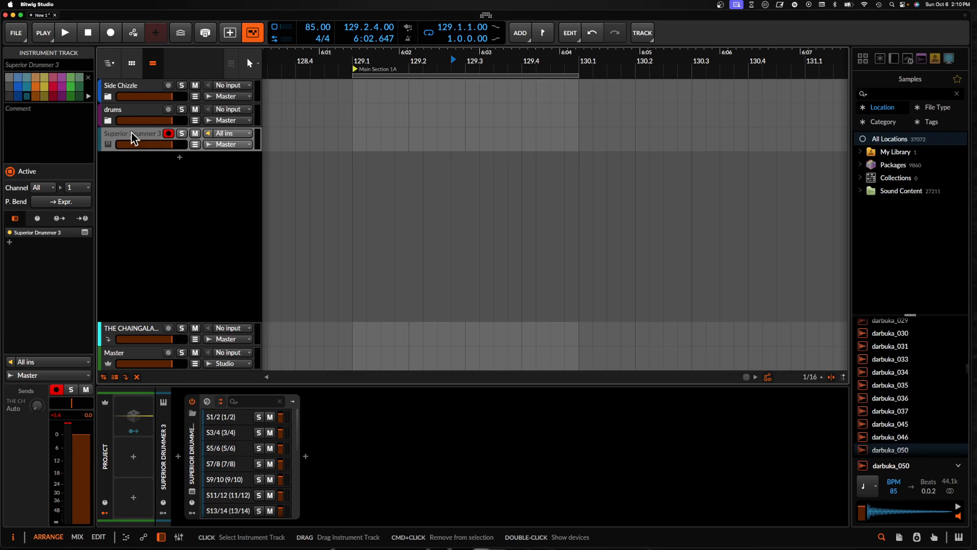
{"action": "left_click", "coordinate": [192, 491]}
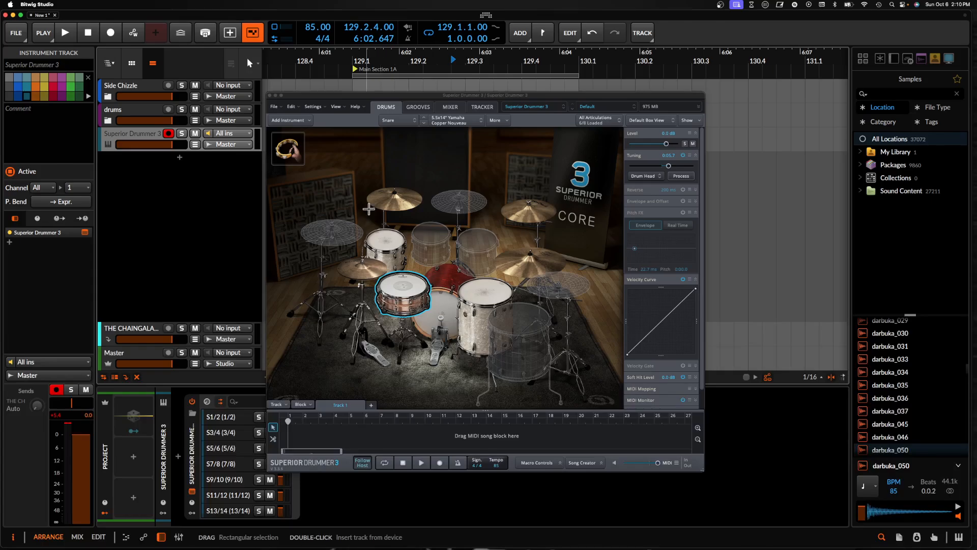
{"action": "left_click_drag", "start_coordinate": [416, 103], "coordinate": [677, 31]}
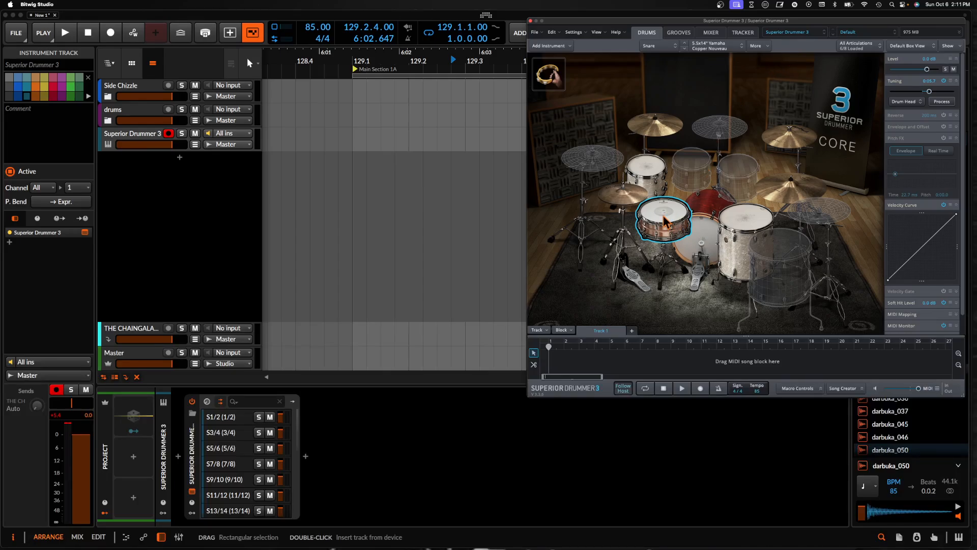
{"action": "left_click", "coordinate": [693, 223]}
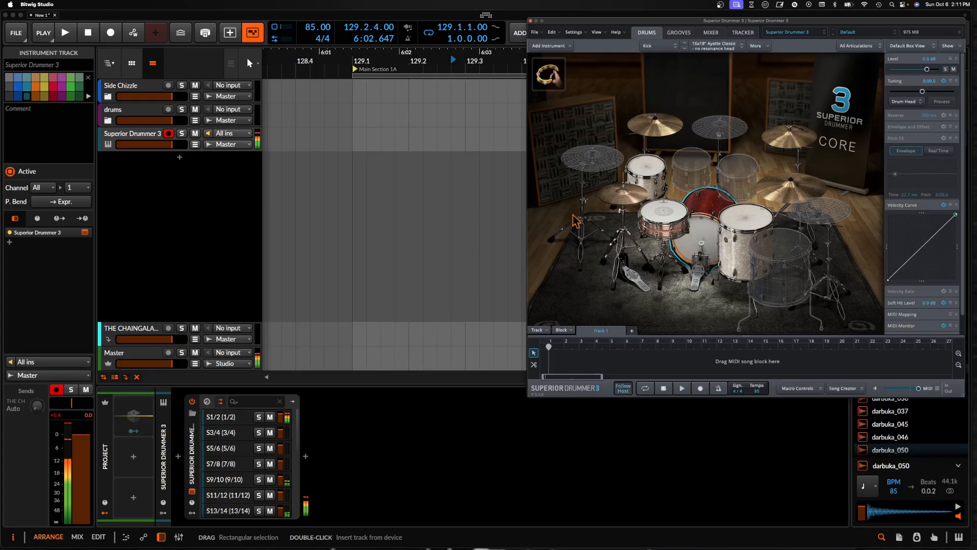
Load the Dirty Room preset from the Roomy category of the drums and mixer presets
{"action": "left_click", "coordinate": [809, 34]}
{"action": "left_click", "coordinate": [846, 32]}
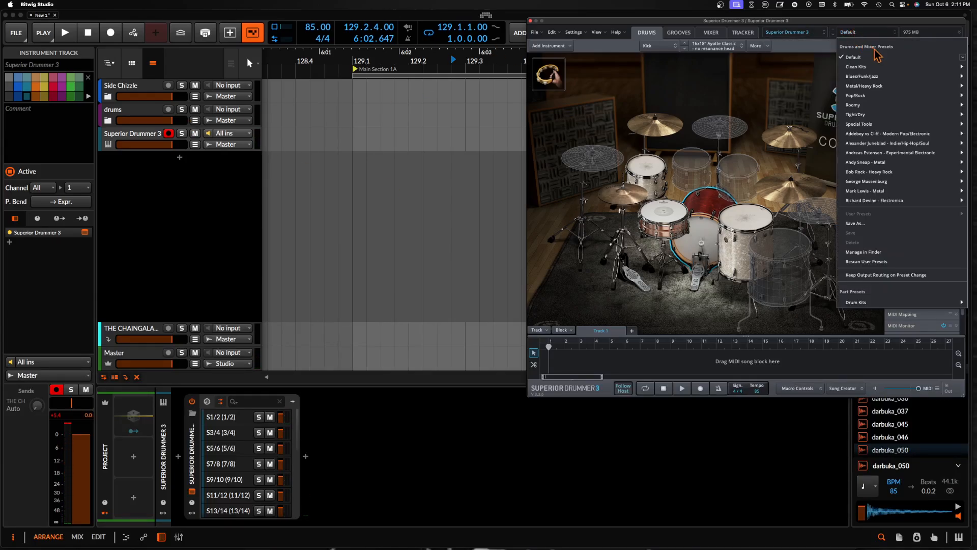
{"action": "mouse_move", "coordinate": [882, 71]}
{"action": "mouse_move", "coordinate": [866, 106]}
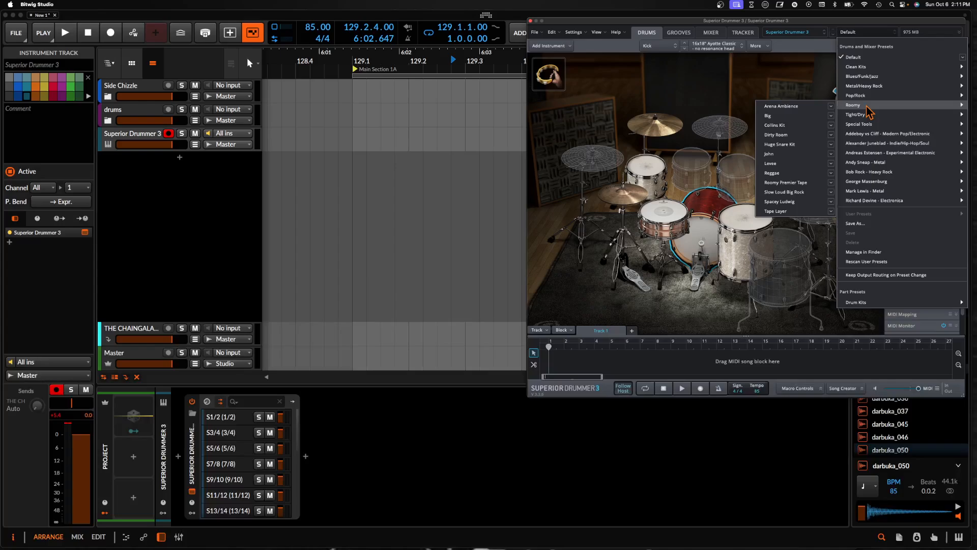
{"action": "left_click", "coordinate": [811, 136]}
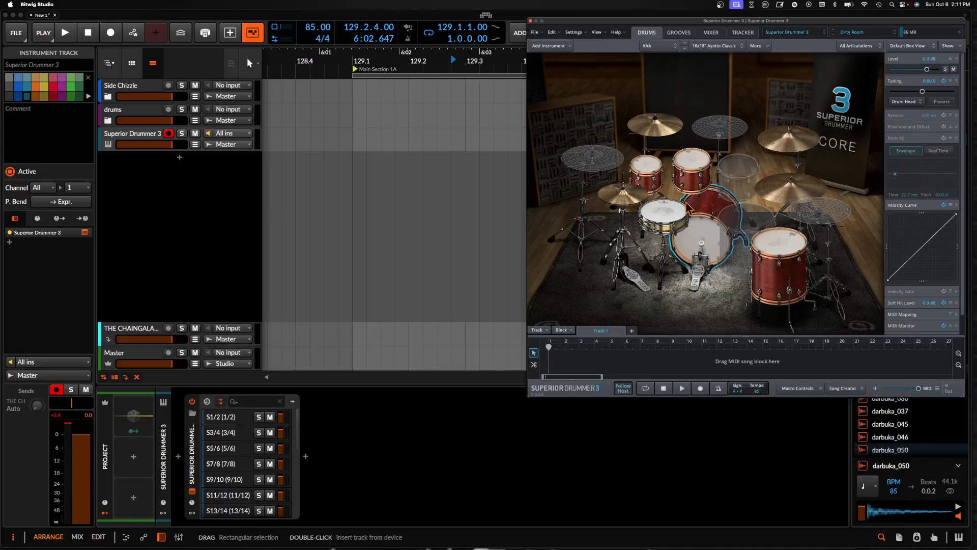
Audition the kick, second rack tom and both crash cymbals of the Dirty Room kit
{"action": "left_click", "coordinate": [704, 236]}
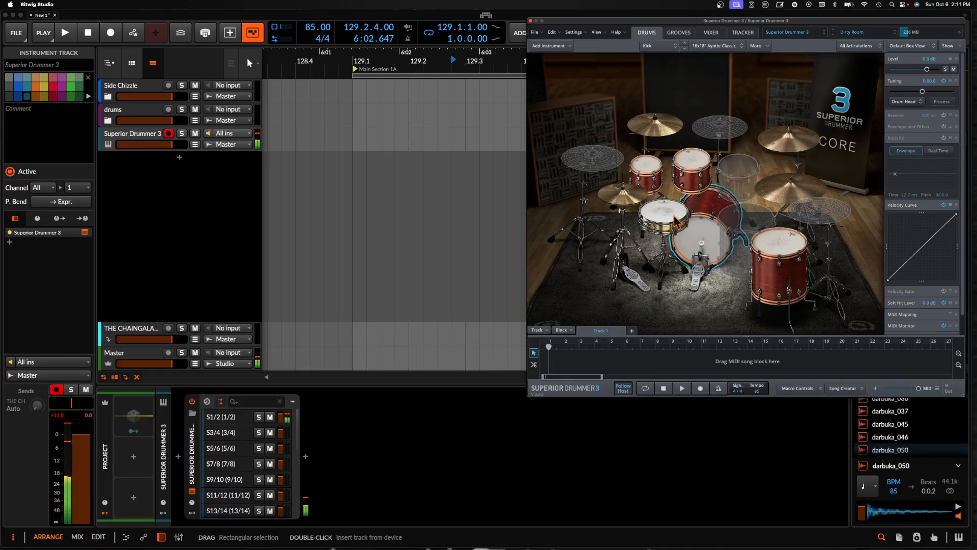
{"action": "left_click", "coordinate": [691, 170]}
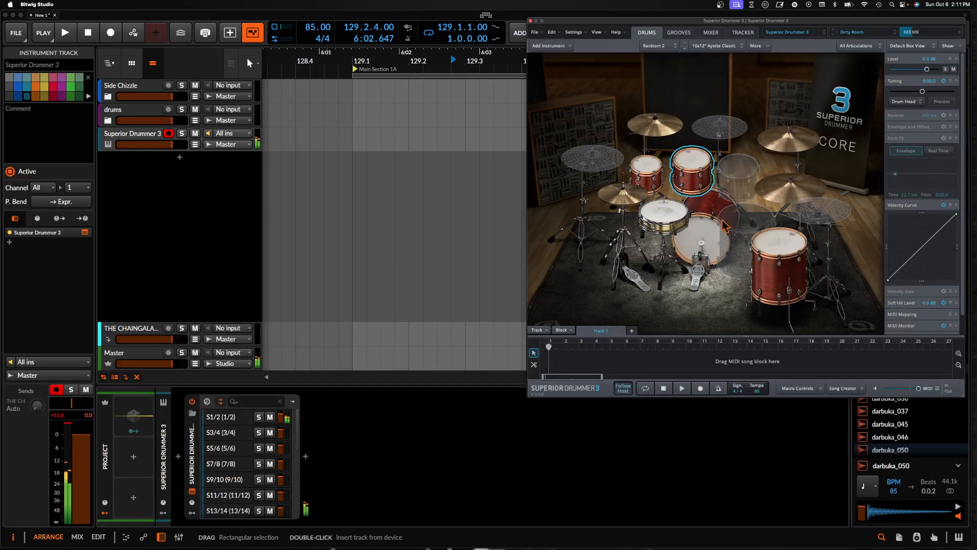
{"action": "left_click", "coordinate": [661, 126]}
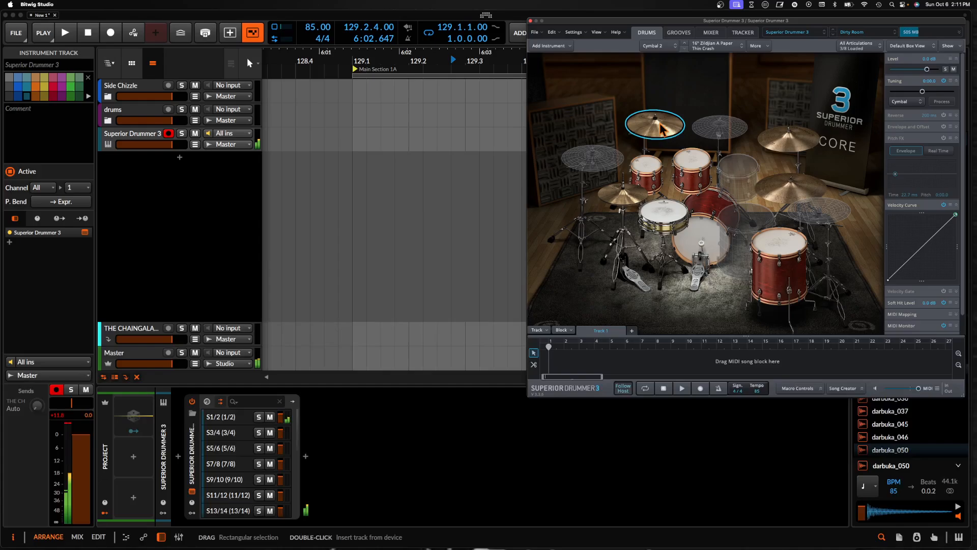
{"action": "left_click", "coordinate": [795, 135]}
Reset the Kick and Snare bus faders to 0.0 dB in the drum plug-in's mixer
{"action": "left_click", "coordinate": [714, 33]}
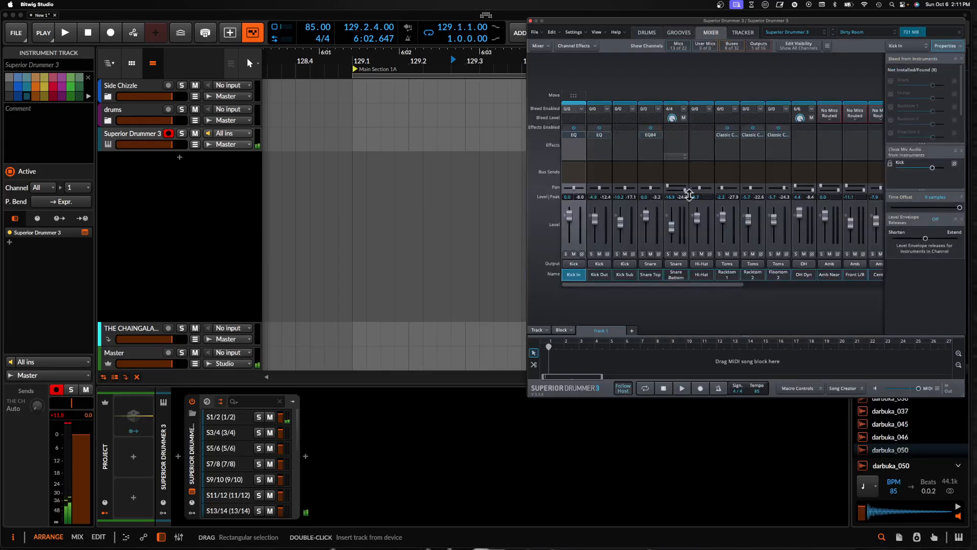
{"action": "scroll", "coordinate": [656, 278], "scroll_direction": "right", "scroll_amount": 5}
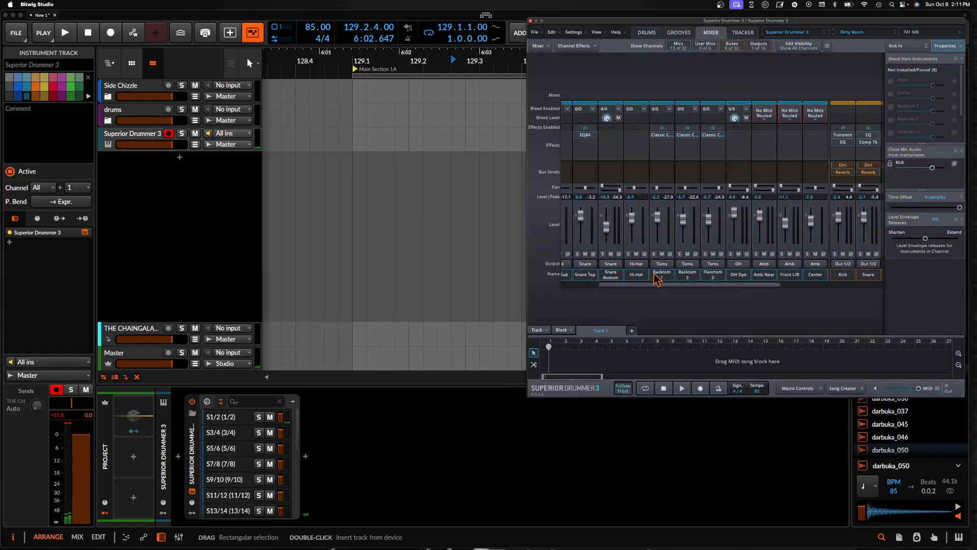
{"action": "scroll", "coordinate": [657, 279], "scroll_direction": "right", "scroll_amount": 10}
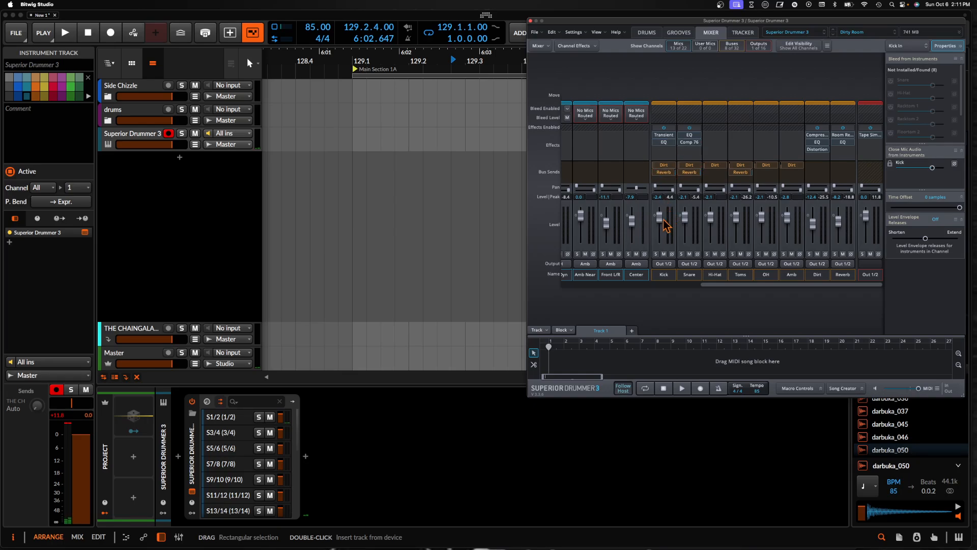
{"action": "left_click_drag", "start_coordinate": [658, 220], "coordinate": [685, 229]}
{"action": "left_click", "coordinate": [685, 229], "text": "alt"}
{"action": "left_click", "coordinate": [659, 226], "text": "alt"}
Check the Kick bus's Reverb send level and lower the Decay of the Room Reverb on the Reverb bus
{"action": "left_click", "coordinate": [664, 173]}
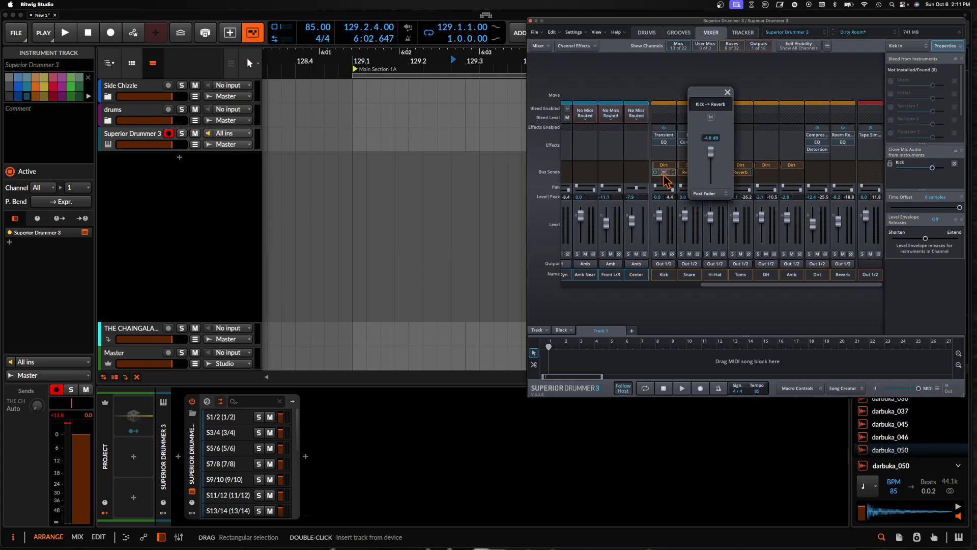
{"action": "left_click", "coordinate": [728, 92]}
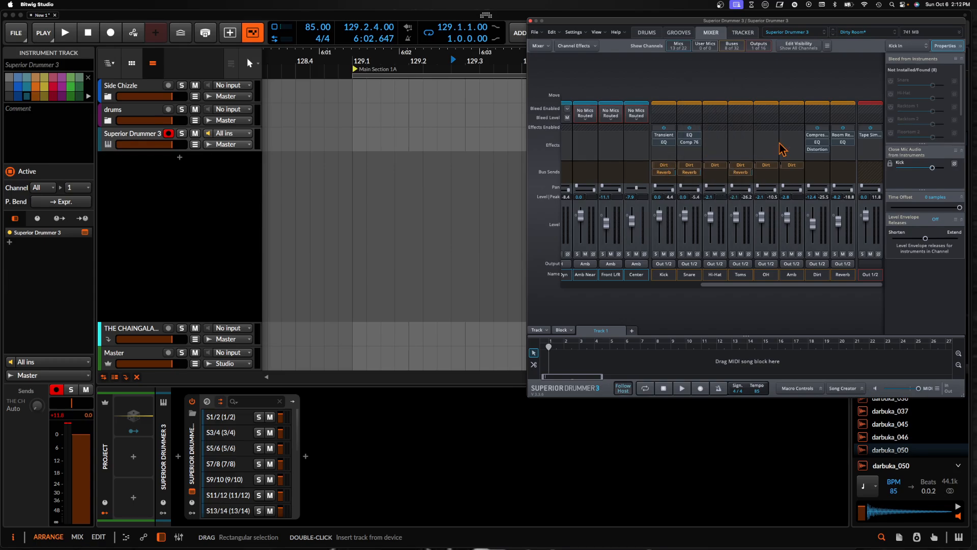
{"action": "left_click", "coordinate": [843, 135]}
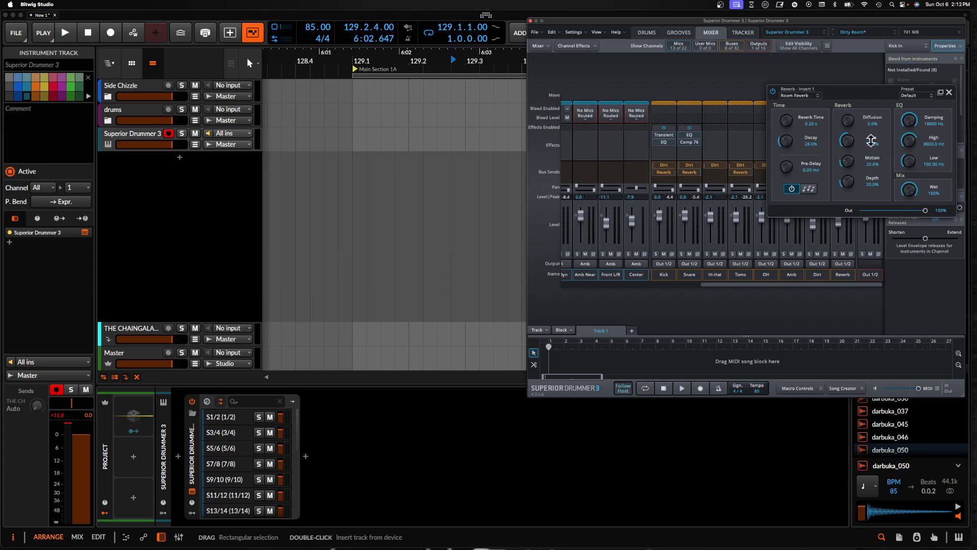
{"action": "left_click_drag", "start_coordinate": [787, 142], "coordinate": [785, 154]}
{"action": "left_click", "coordinate": [949, 92]}
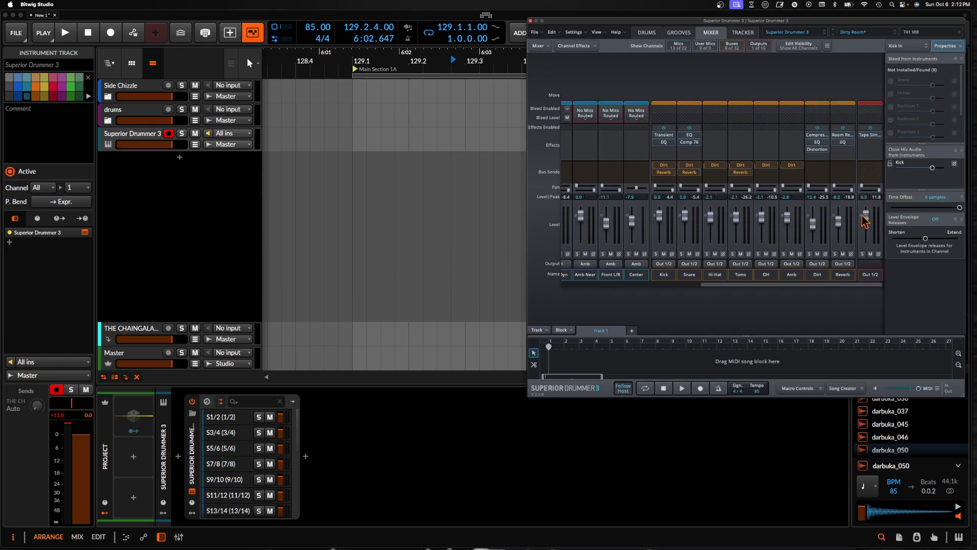
Audition the kick, snare, toms, hi-hat and crash with the adjusted mix, and close the drum plug-in
{"action": "left_click", "coordinate": [647, 34]}
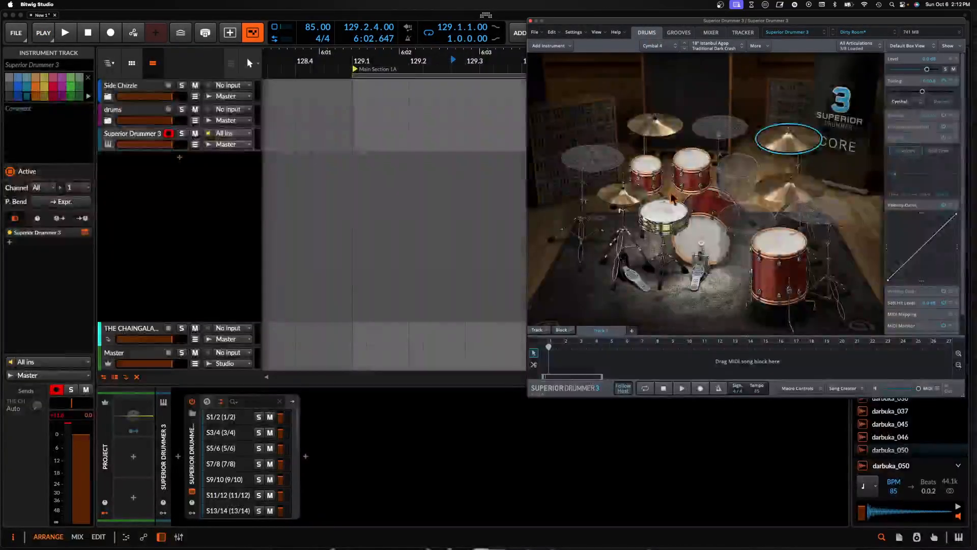
{"action": "left_click", "coordinate": [696, 232]}
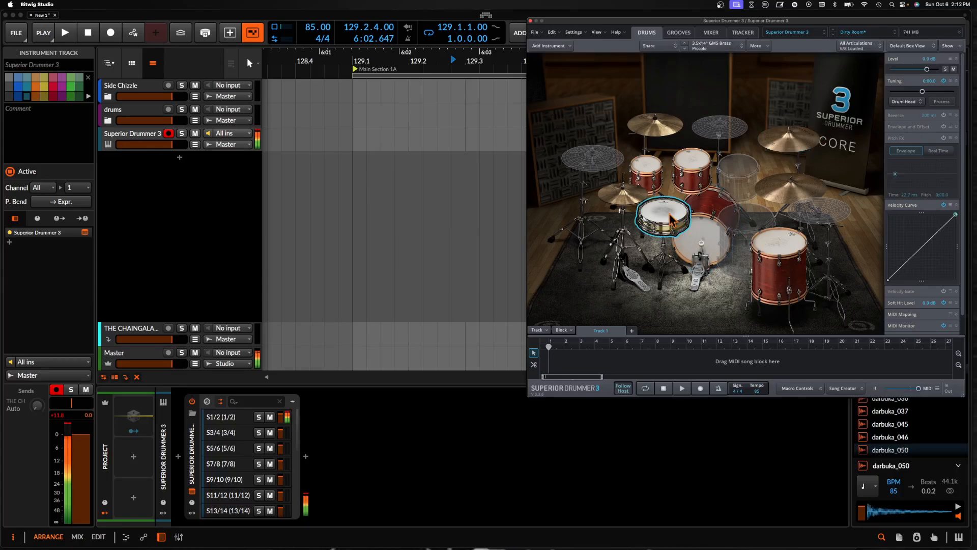
{"action": "left_click", "coordinate": [694, 165]}
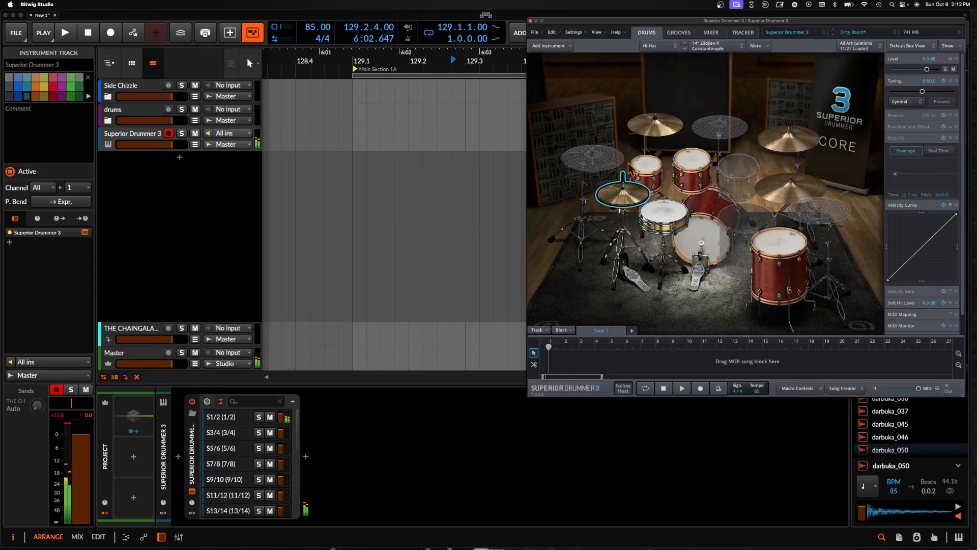
{"action": "left_click", "coordinate": [655, 124]}
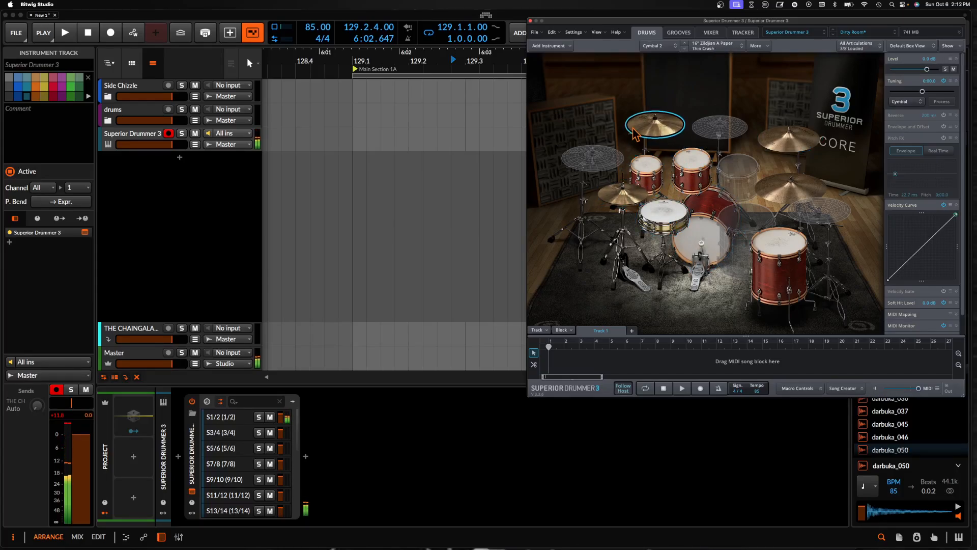
{"action": "left_click", "coordinate": [530, 20]}
Insert a one-bar clip at 129.1 on the Superior Drummer 3 track and open it in the note editor
{"action": "scroll", "coordinate": [305, 131], "scroll_direction": "up", "scroll_amount": 3}
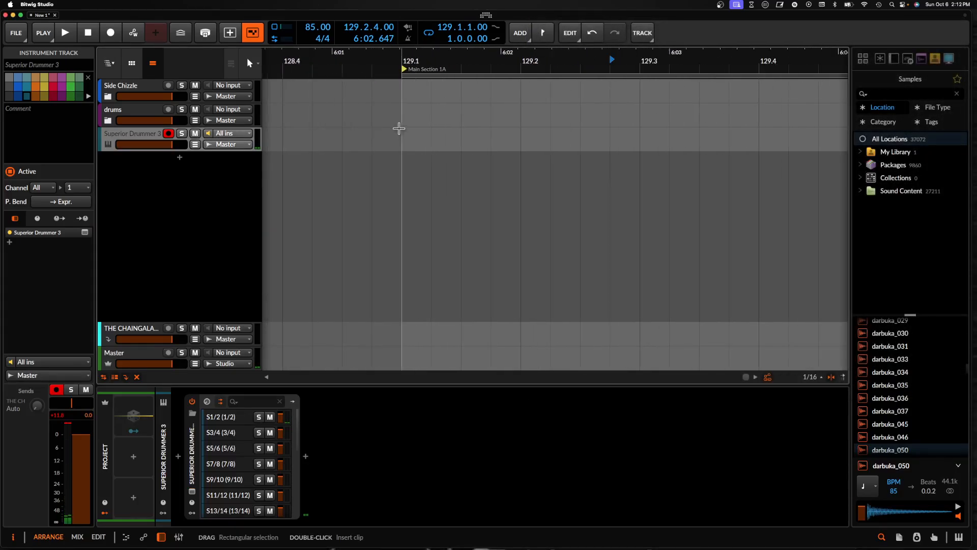
{"action": "double_click", "coordinate": [402, 142]}
{"action": "scroll", "coordinate": [403, 143], "scroll_direction": "down", "scroll_amount": 3}
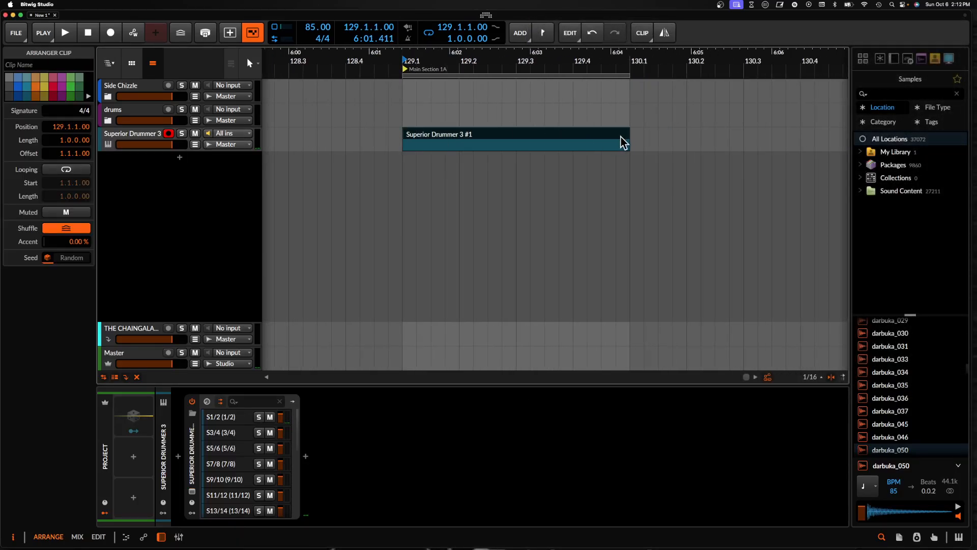
{"action": "mouse_move", "coordinate": [629, 135]}
{"action": "left_mouse_down"}
{"action": "mouse_move", "coordinate": [521, 135]}
{"action": "mouse_move", "coordinate": [630, 135]}
{"action": "left_mouse_up"}
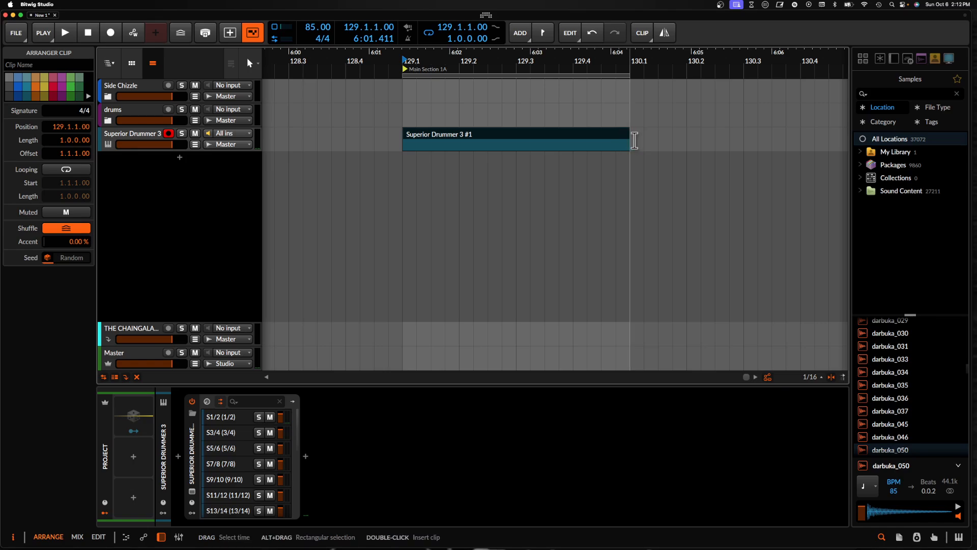
{"action": "left_click", "coordinate": [559, 139]}
{"action": "left_click", "coordinate": [538, 137]}
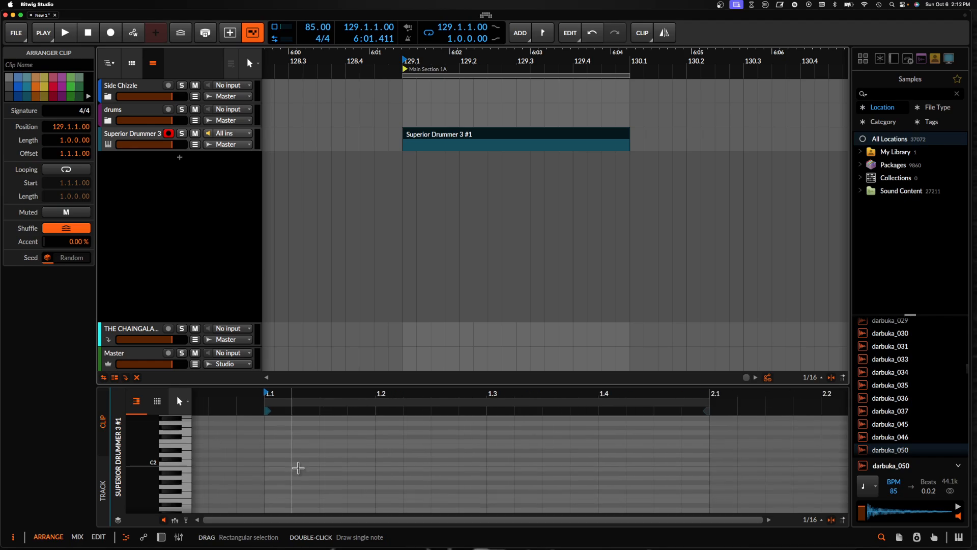
Draw 1/16 notes on F#1 at 1.1.1, 1.1.3 and 1.2.1, and one on A#1 at 1.2.3
{"action": "scroll", "coordinate": [298, 467], "scroll_direction": "up", "scroll_amount": 2}
{"action": "scroll", "coordinate": [299, 467], "scroll_direction": "right", "scroll_amount": 1}
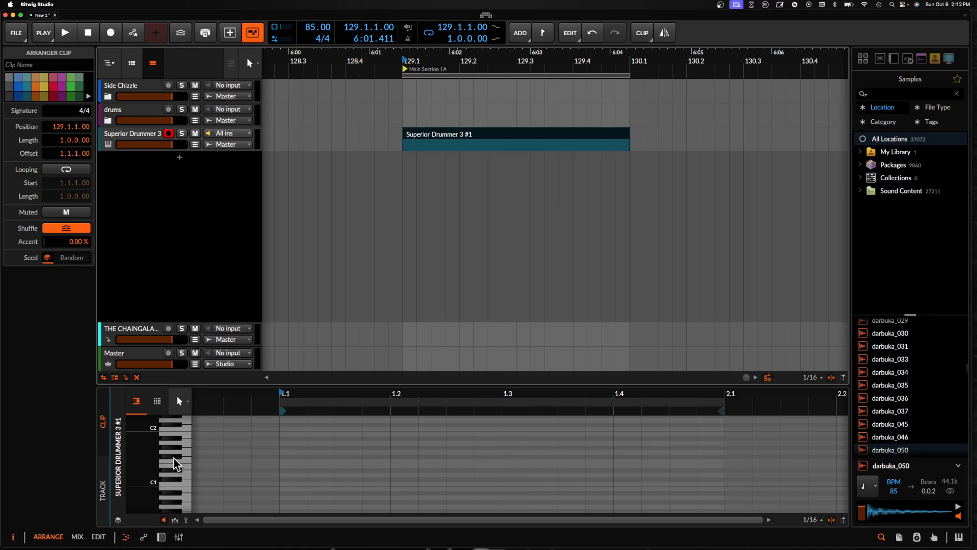
{"action": "left_click", "coordinate": [173, 458]}
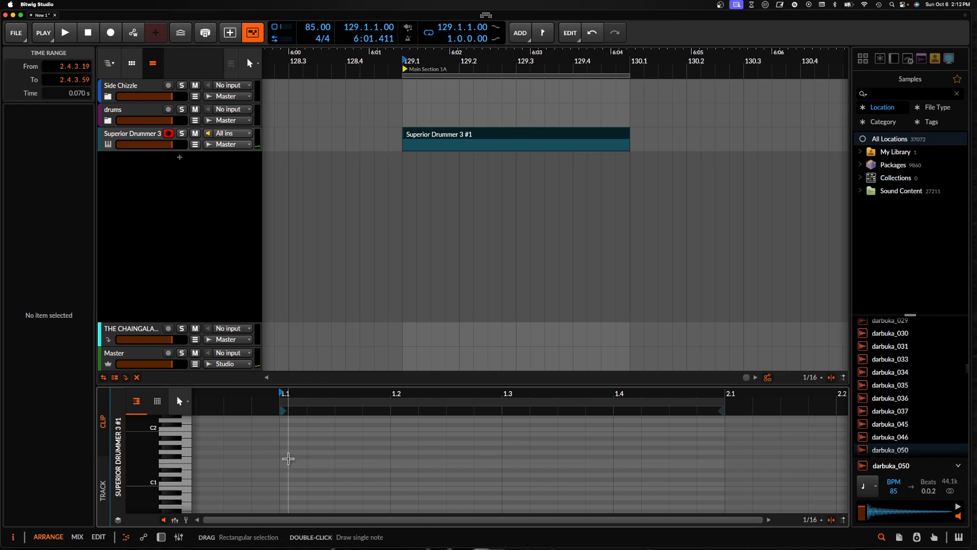
{"action": "double_click", "coordinate": [288, 456]}
{"action": "double_click", "coordinate": [346, 456]}
{"action": "double_click", "coordinate": [405, 457]}
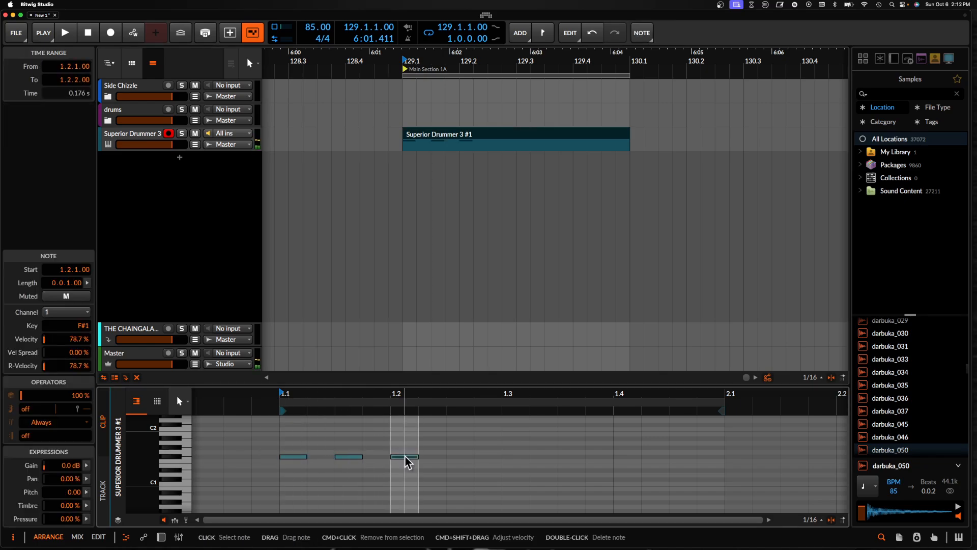
{"action": "double_click", "coordinate": [459, 452]}
{"action": "key", "text": "Down"}
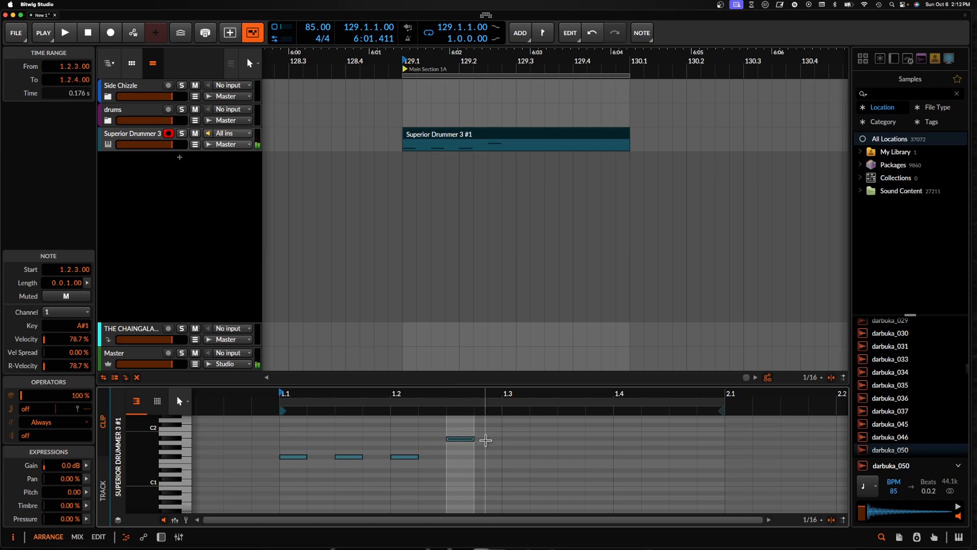
Continue the hi-hat line with 1/16 notes on F#1 at 1.3.1, 1.3.3, 1.4.1 and 1.4.3
{"action": "double_click", "coordinate": [516, 457]}
{"action": "double_click", "coordinate": [566, 457]}
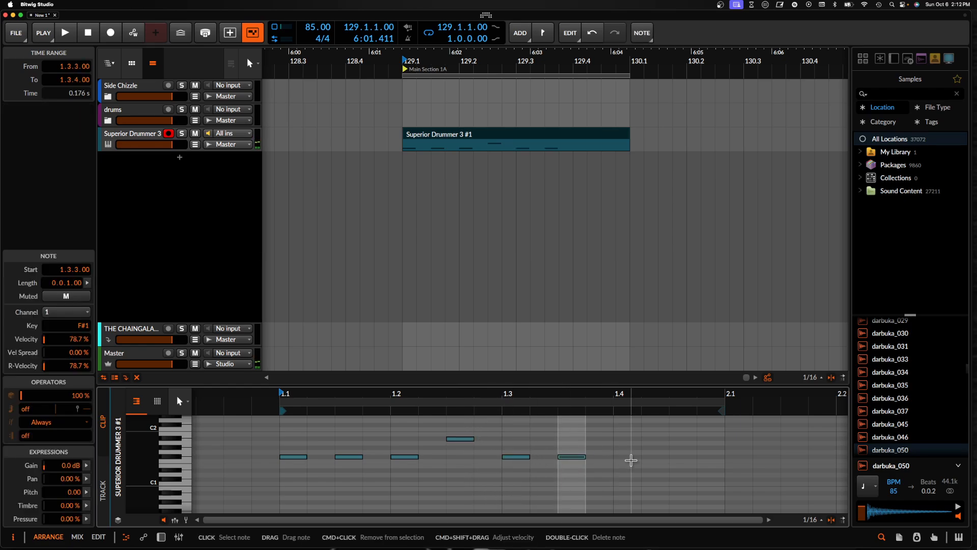
{"action": "double_click", "coordinate": [630, 460]}
{"action": "left_click", "coordinate": [631, 460]}
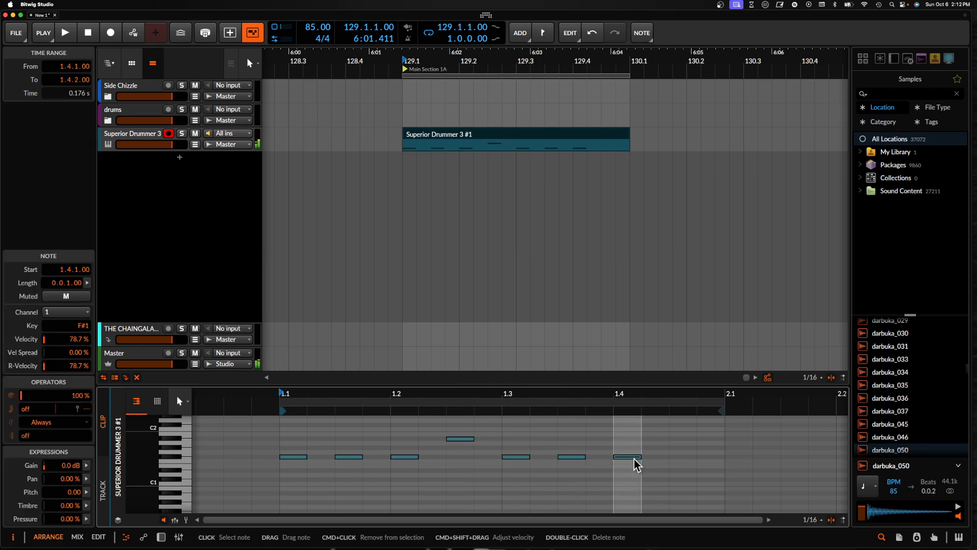
{"action": "left_click_drag", "start_coordinate": [633, 460], "coordinate": [682, 456]}
Delay the F#1 hi-hat note at 1.1.3 slightly to 1.1.3.21 and play the pattern back
{"action": "scroll", "coordinate": [447, 446], "scroll_direction": "up", "scroll_amount": 5}
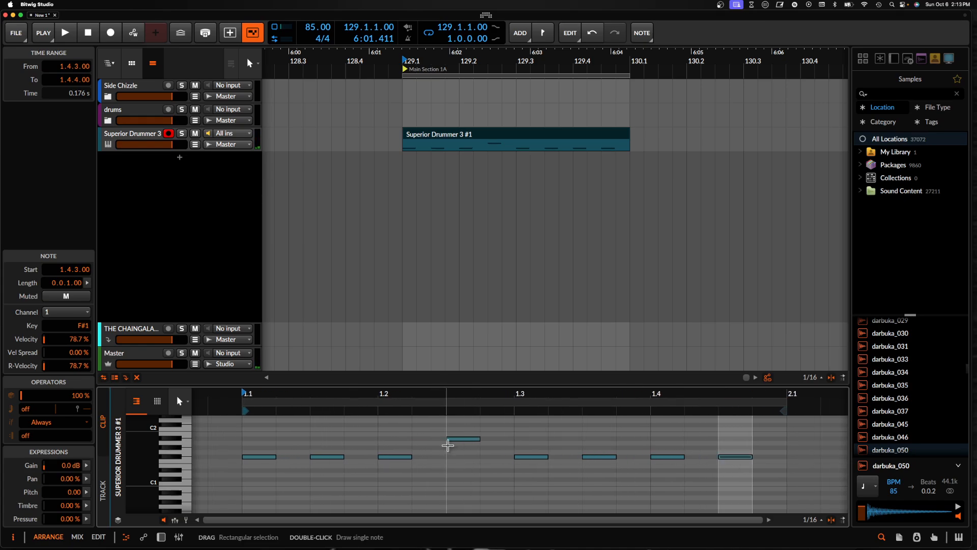
{"action": "scroll", "coordinate": [315, 467], "scroll_direction": "down", "scroll_amount": 1}
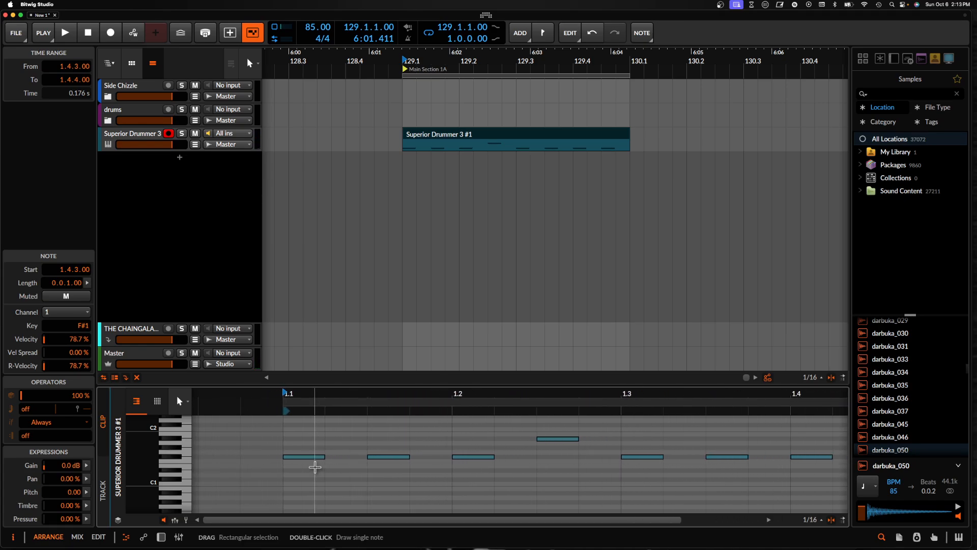
{"action": "left_click", "coordinate": [381, 457]}
{"action": "key", "text": "space"}
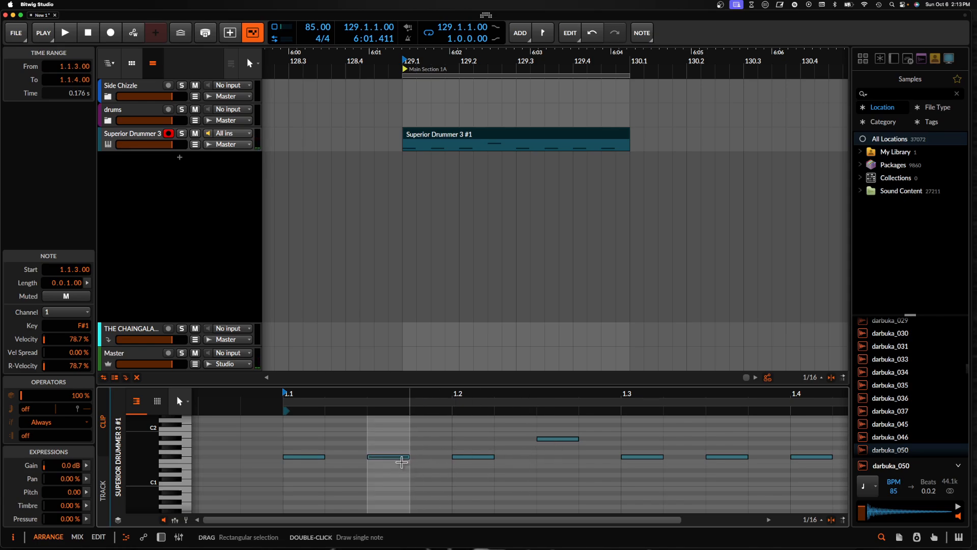
{"action": "key", "text": "space"}
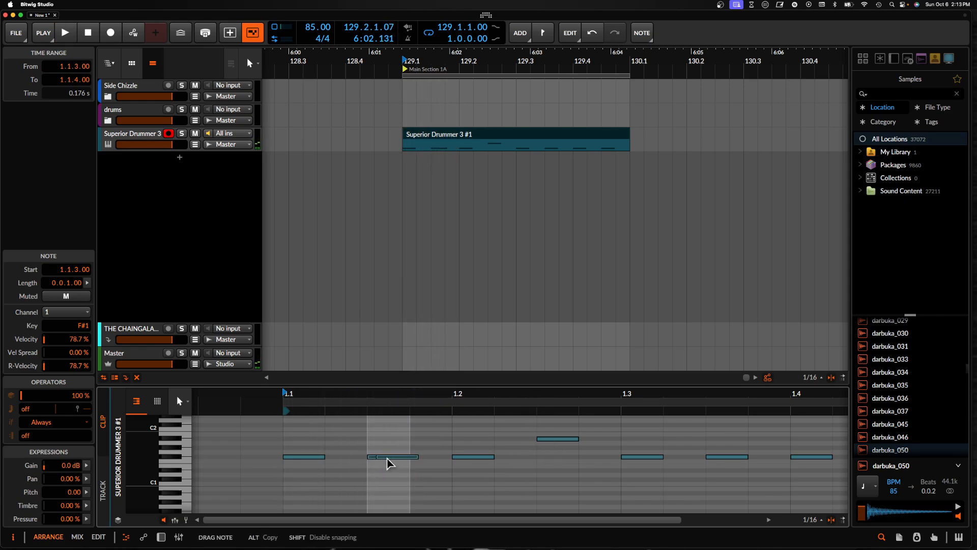
{"action": "left_click_drag", "start_coordinate": [388, 463], "coordinate": [389, 464]}
{"action": "key", "text": "space"}
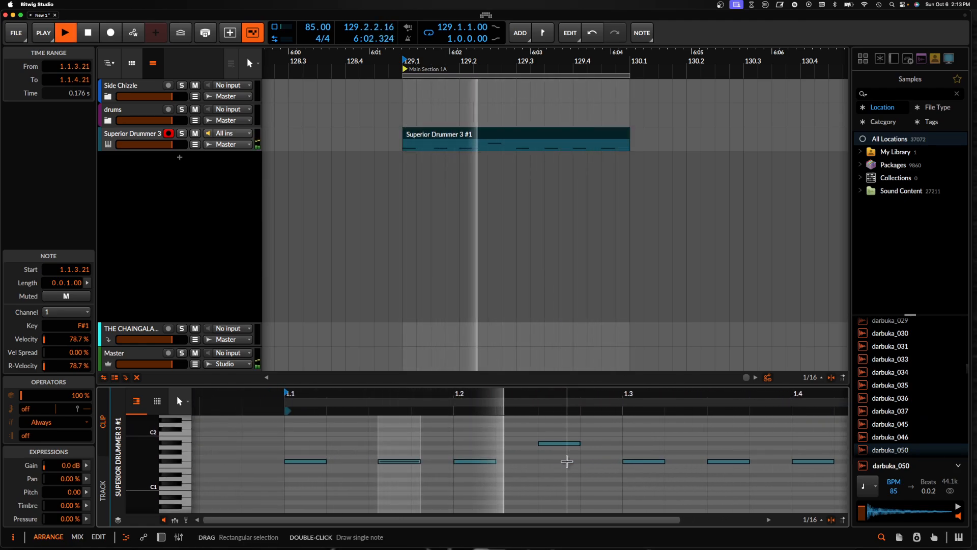
{"action": "key", "text": "space"}
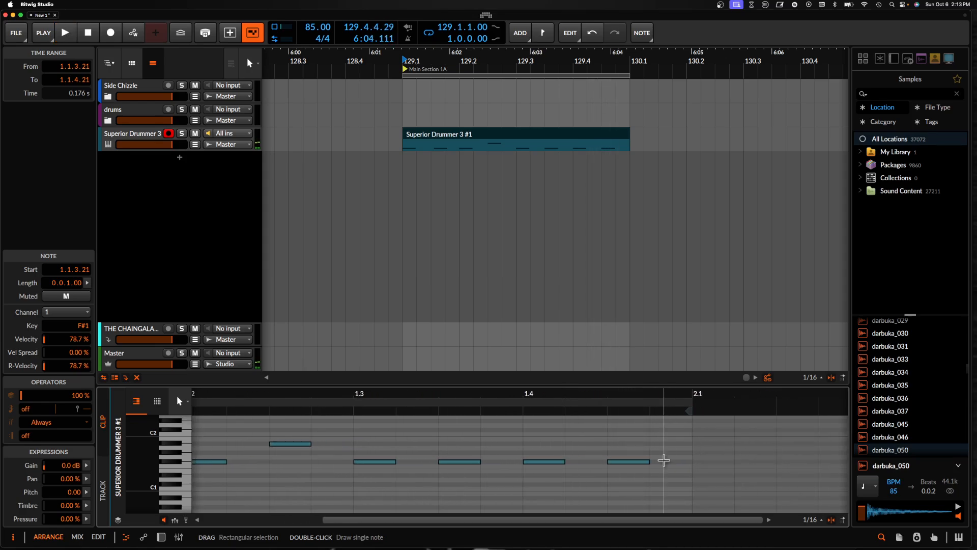
Add an F#1 note starting at 1.4.4.25 and shorten it to 0.0.0.75 so it ends at the bar line
{"action": "double_click", "coordinate": [664, 461]}
{"action": "scroll", "coordinate": [646, 463], "scroll_direction": "up", "scroll_amount": 3}
{"action": "left_click_drag", "start_coordinate": [633, 463], "coordinate": [695, 468]}
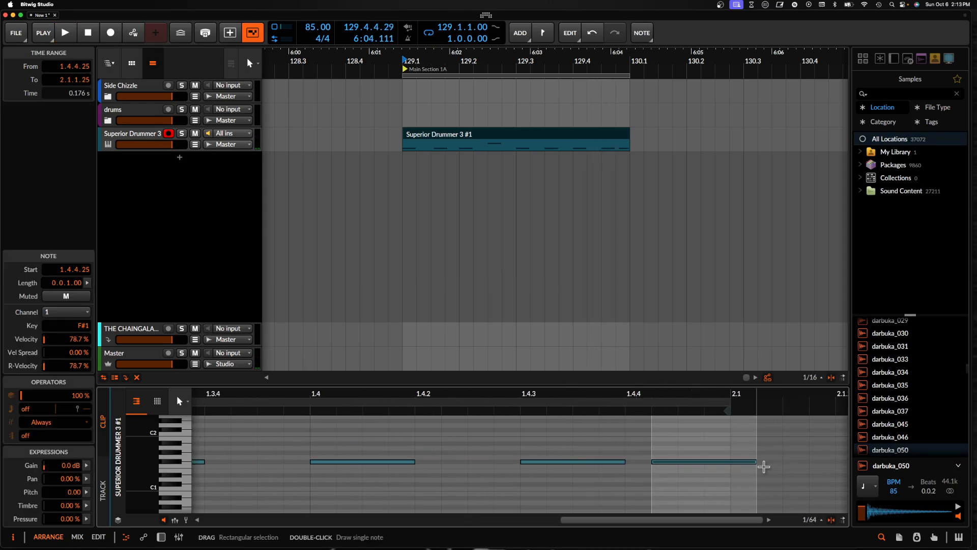
{"action": "left_click_drag", "start_coordinate": [757, 461], "coordinate": [730, 463]}
{"action": "scroll", "coordinate": [607, 476], "scroll_direction": "down", "scroll_amount": 3}
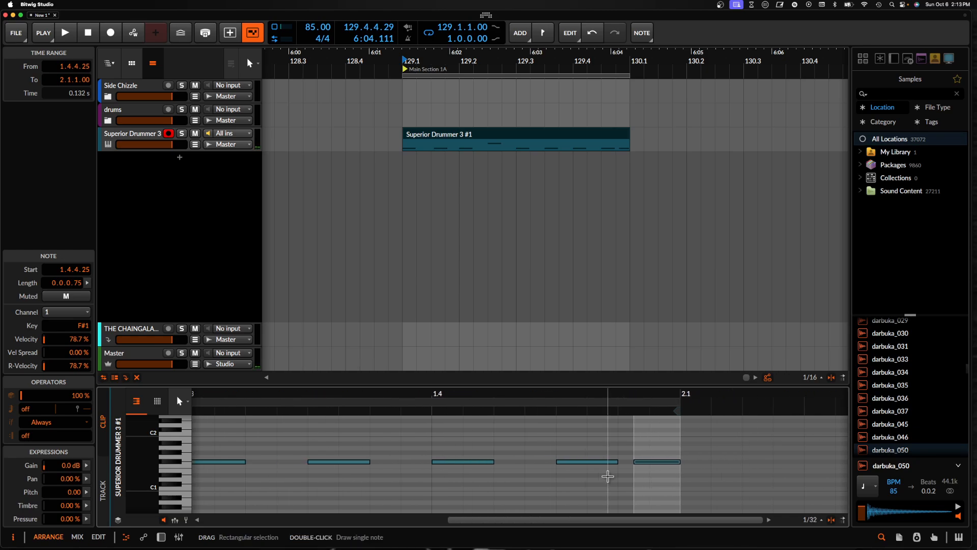
{"action": "scroll", "coordinate": [608, 476], "scroll_direction": "down", "scroll_amount": 5}
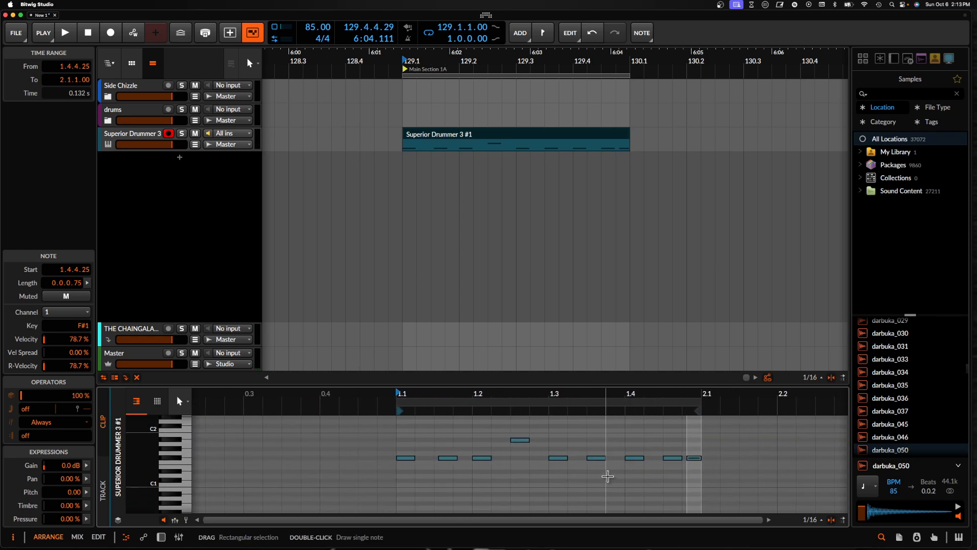
Delay the F#1 hi-hat note at 1.3.3 to 1.3.3.21 and listen to the full hi-hat pattern
{"action": "scroll", "coordinate": [607, 477], "scroll_direction": "up", "scroll_amount": 2}
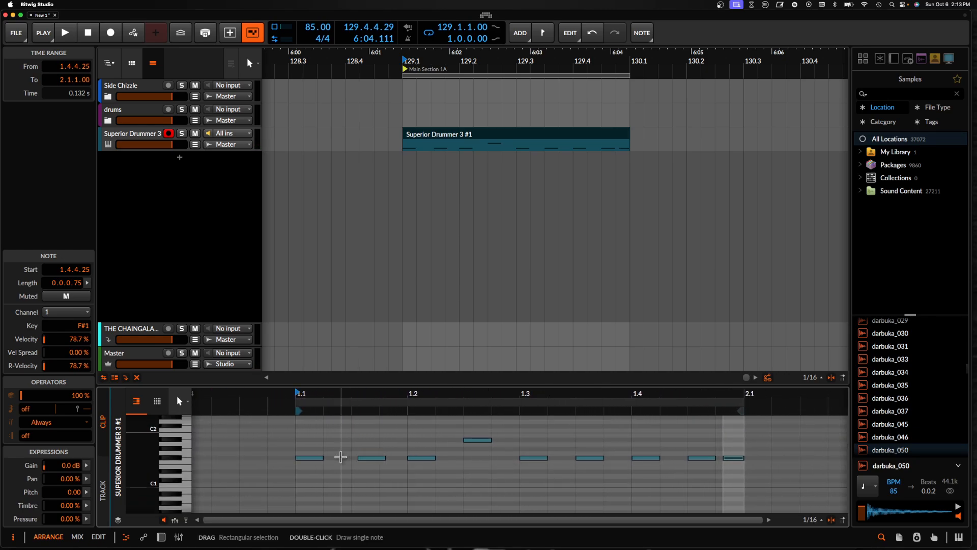
{"action": "left_click", "coordinate": [589, 461]}
{"action": "scroll", "coordinate": [588, 461], "scroll_direction": "up", "scroll_amount": 3}
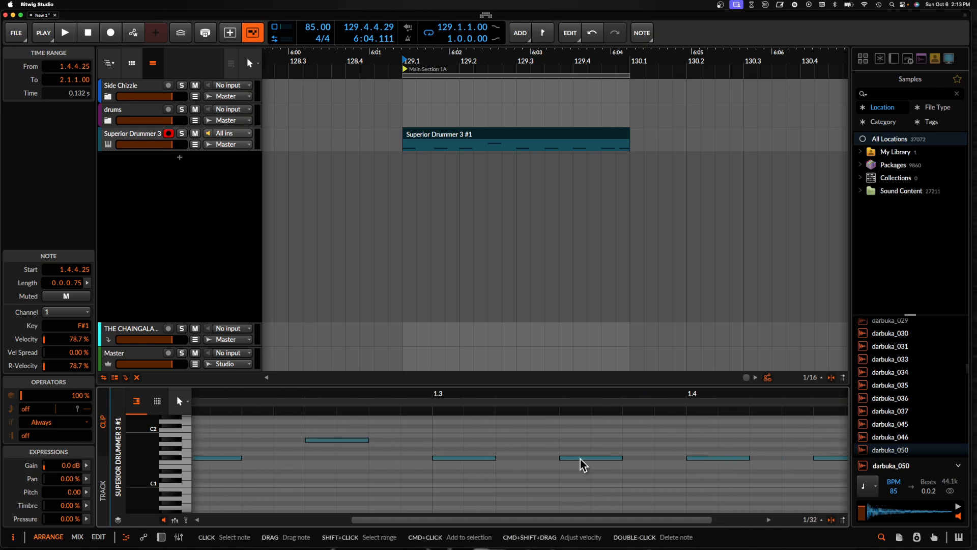
{"action": "left_click_drag", "start_coordinate": [571, 459], "coordinate": [584, 459]}
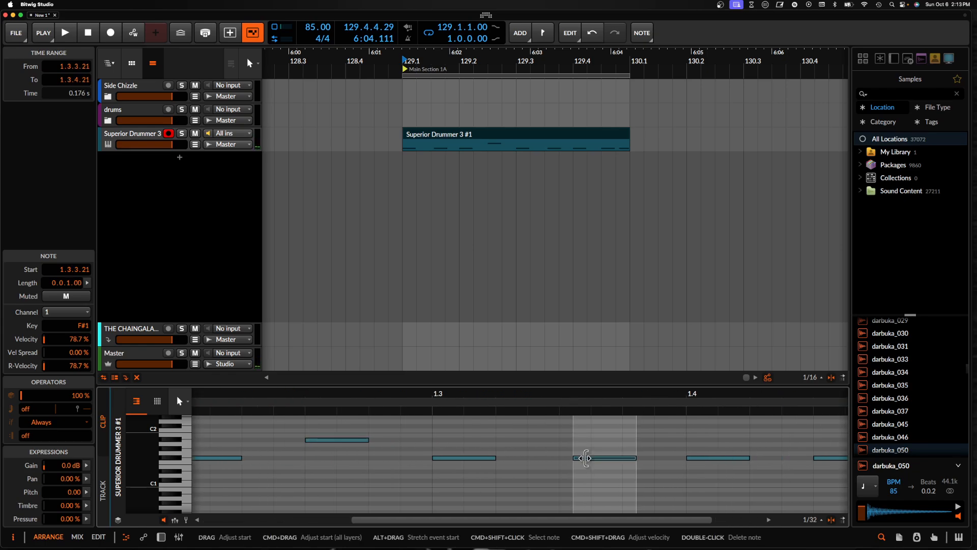
{"action": "scroll", "coordinate": [584, 458], "scroll_direction": "down", "scroll_amount": 3}
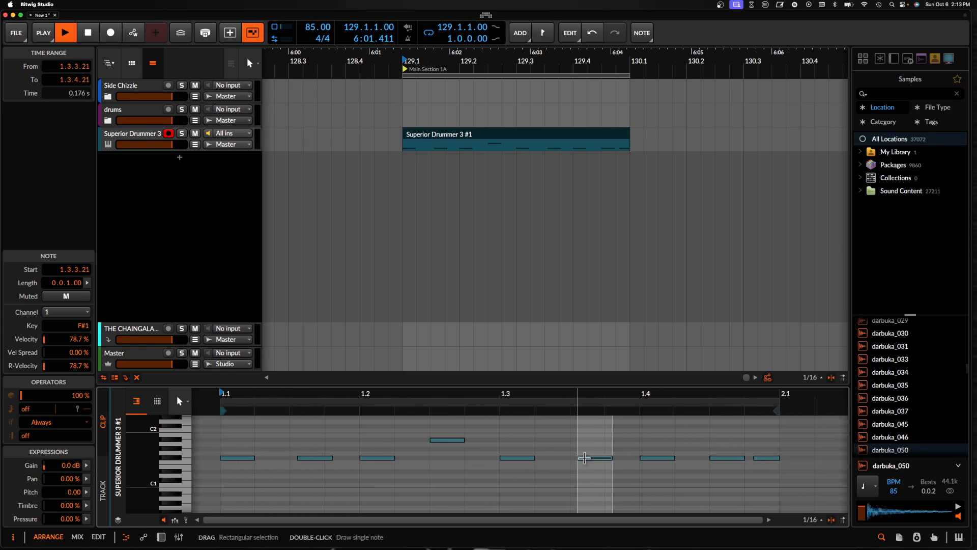
{"action": "key", "text": "space"}
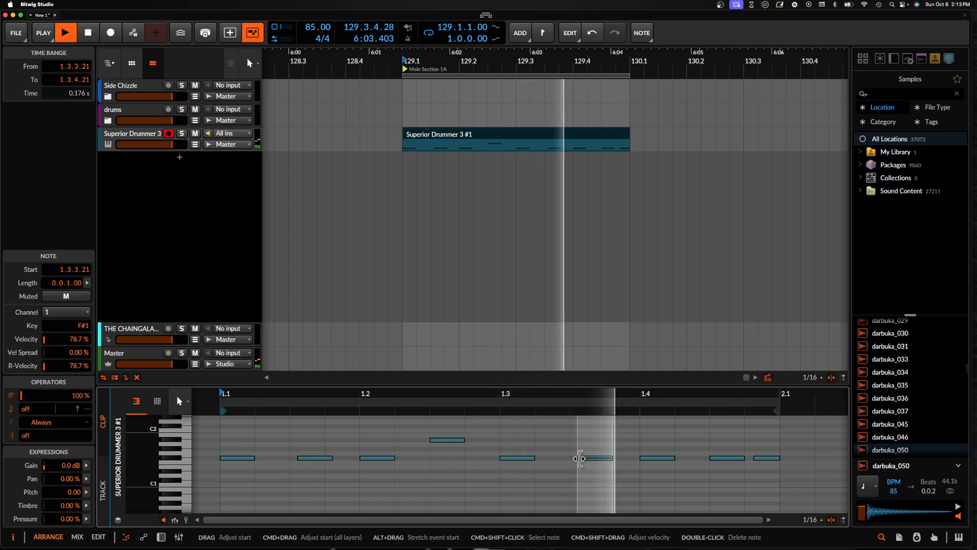
{"action": "scroll", "coordinate": [487, 430], "scroll_direction": "left", "scroll_amount": 4}
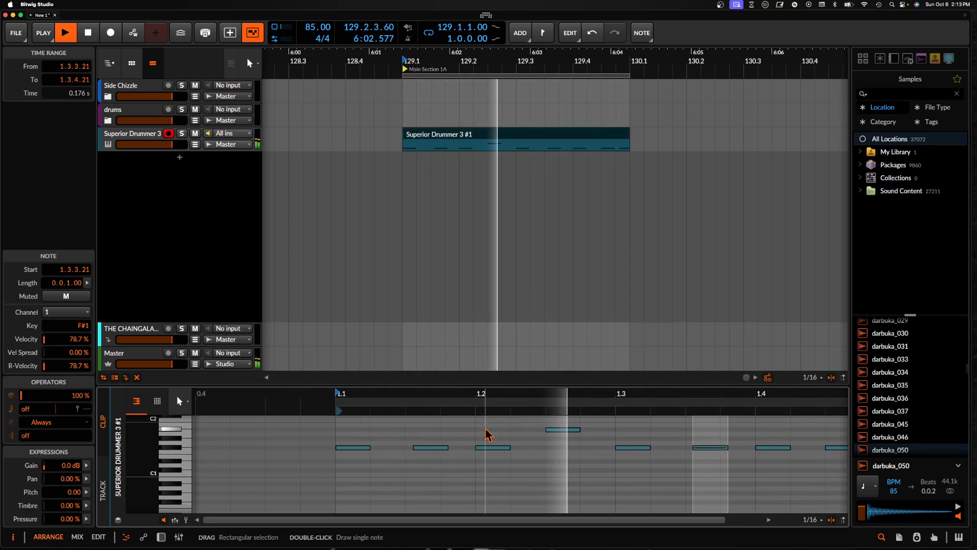
{"action": "scroll", "coordinate": [487, 430], "scroll_direction": "down", "scroll_amount": 5}
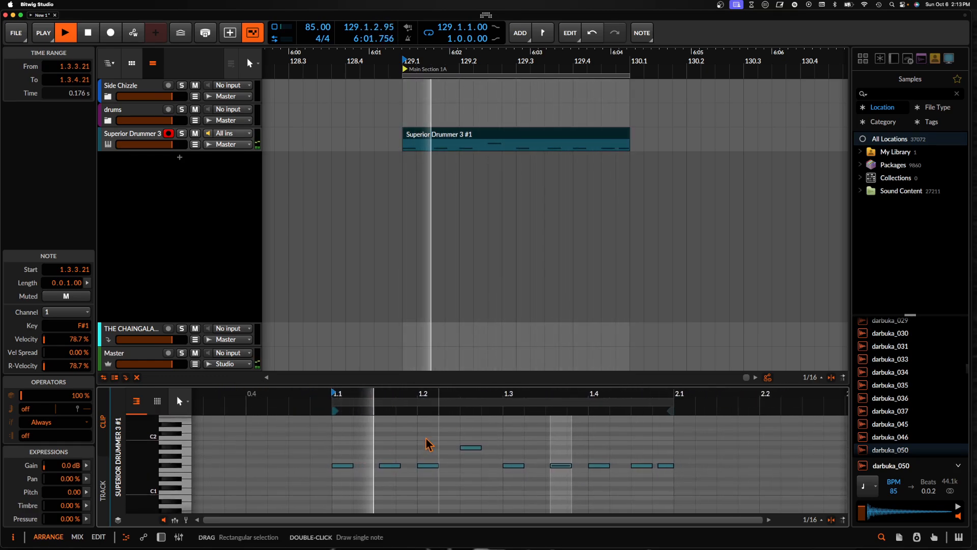
{"action": "scroll", "coordinate": [427, 444], "scroll_direction": "down", "scroll_amount": 3}
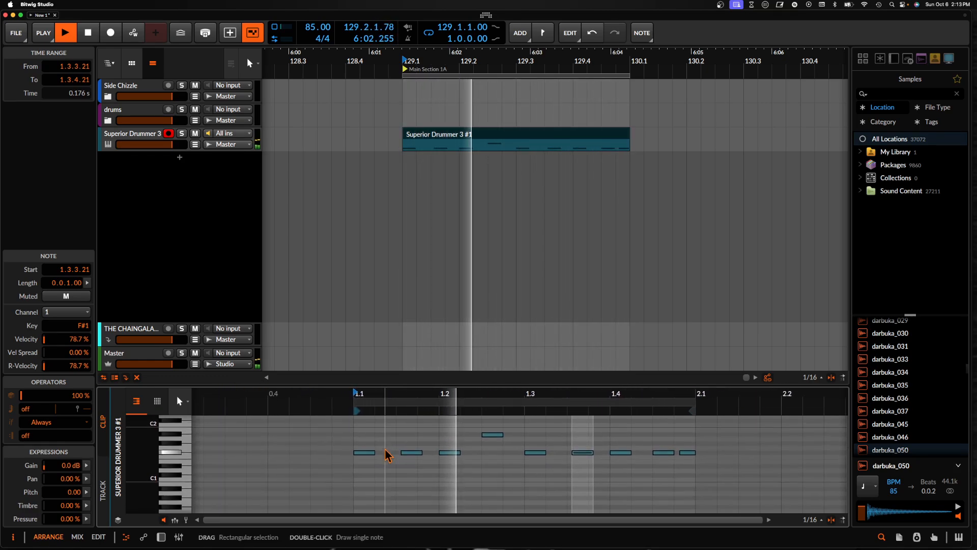
{"action": "key", "text": "space"}
Draw 1/16 kick notes on C1 at 1.1.1 and 1.1.3.21 and play the beat back
{"action": "double_click", "coordinate": [365, 475]}
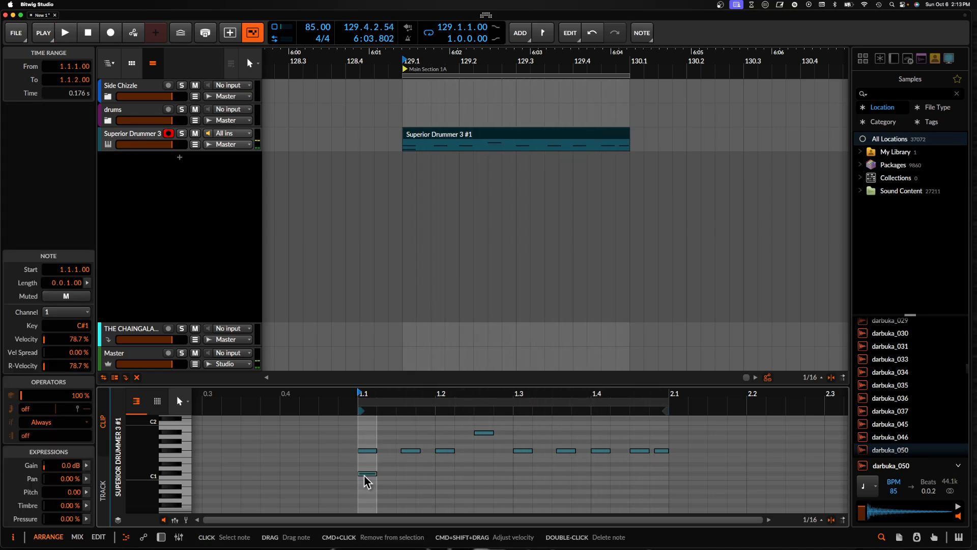
{"action": "double_click", "coordinate": [364, 474]}
{"action": "double_click", "coordinate": [364, 479]}
{"action": "scroll", "coordinate": [365, 480], "scroll_direction": "up", "scroll_amount": 5}
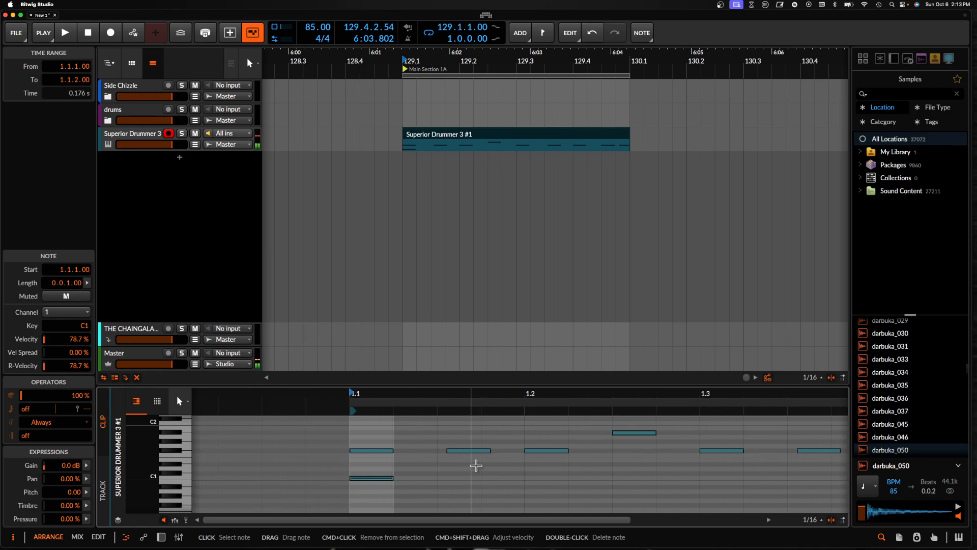
{"action": "double_click", "coordinate": [452, 477]}
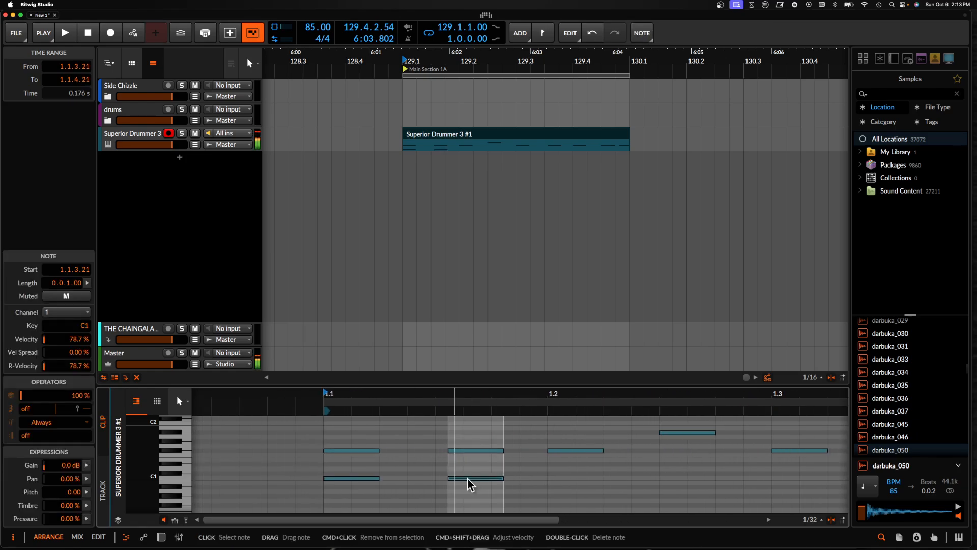
{"action": "scroll", "coordinate": [464, 461], "scroll_direction": "down", "scroll_amount": 4}
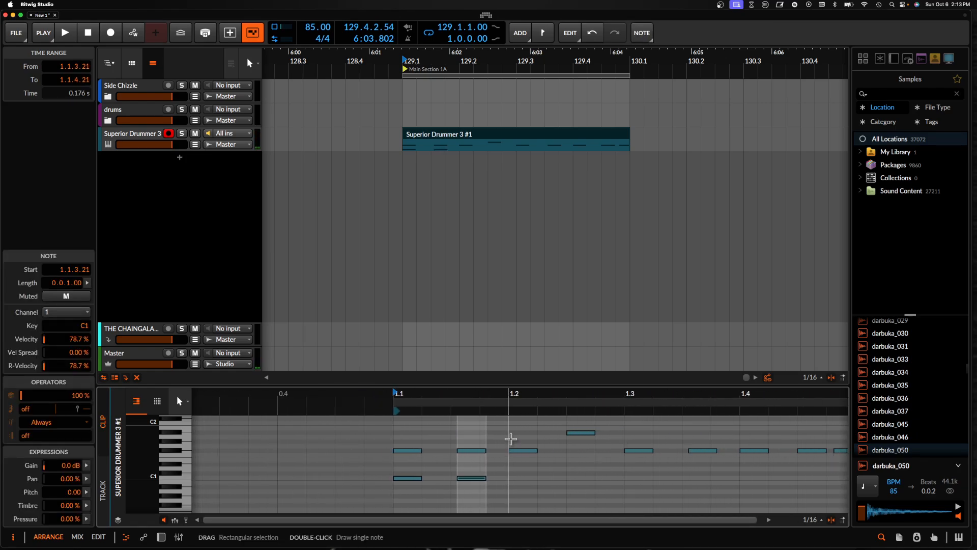
{"action": "scroll", "coordinate": [759, 440], "scroll_direction": "right", "scroll_amount": 2}
{"action": "scroll", "coordinate": [759, 440], "scroll_direction": "down", "scroll_amount": 1}
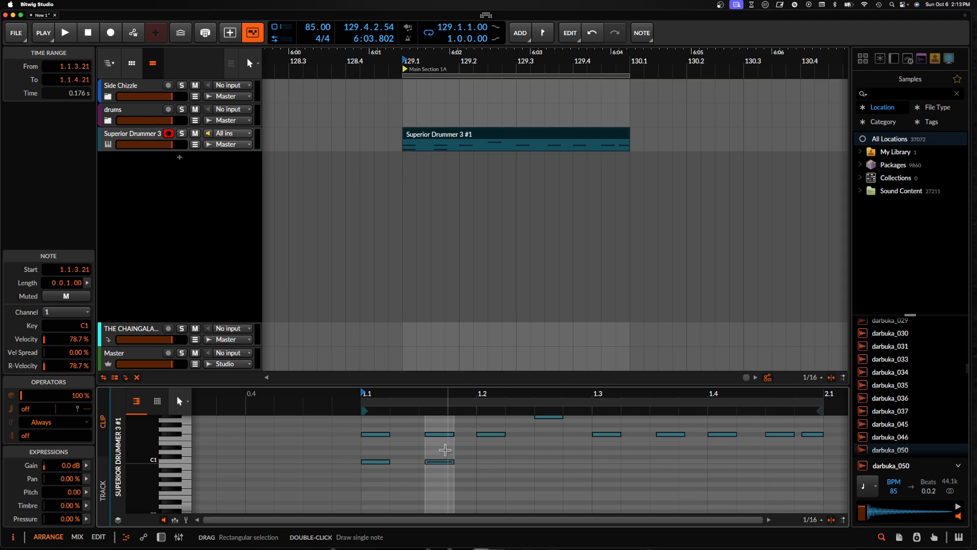
{"action": "key", "text": "space"}
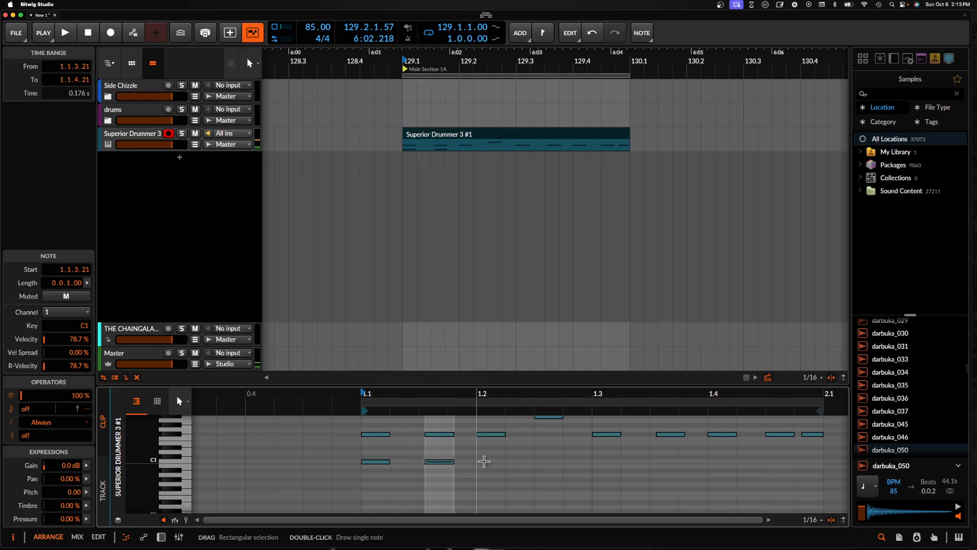
Draw a 1/16 snare note on D1 at 1.2.1, show note velocities and set this note's velocity to 62.0 %
{"action": "double_click", "coordinate": [484, 462]}
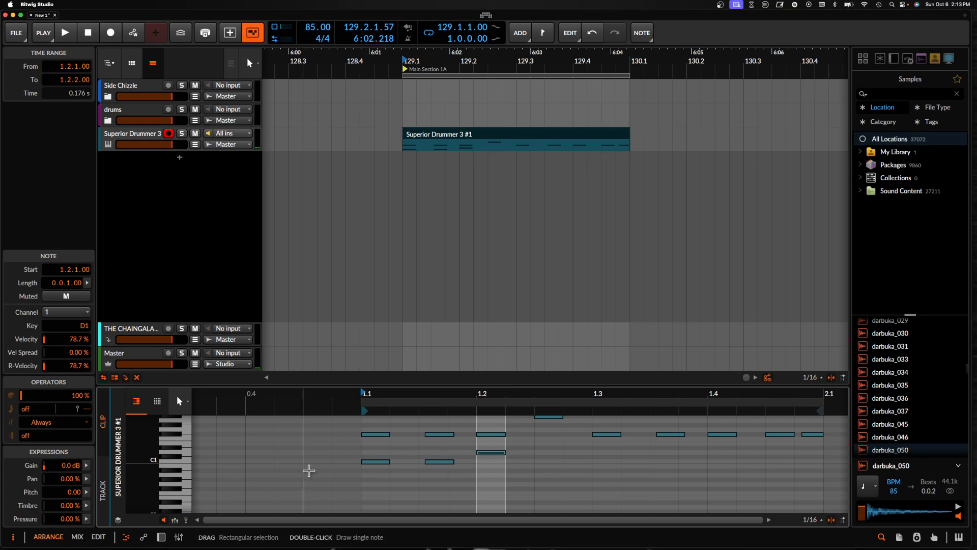
{"action": "left_click", "coordinate": [175, 520]}
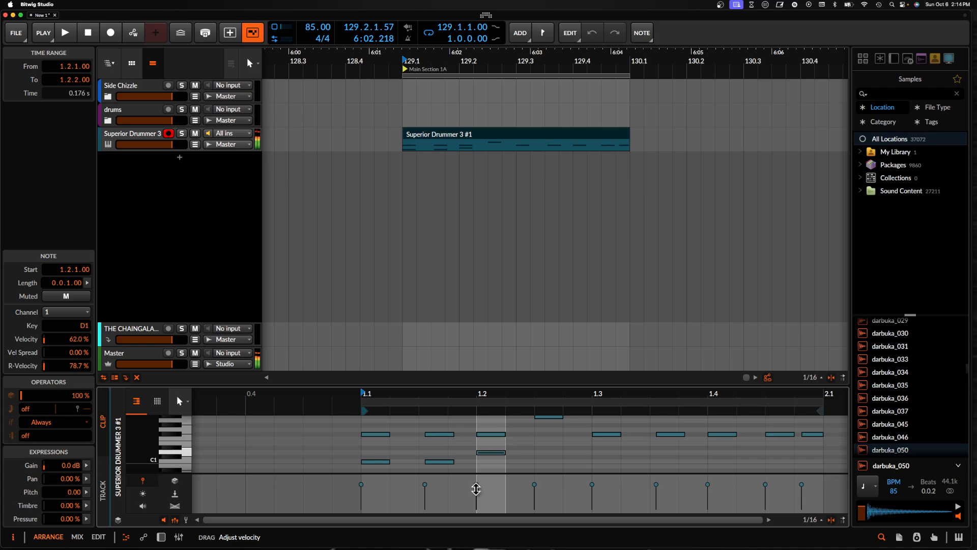
{"action": "left_click_drag", "start_coordinate": [476, 489], "coordinate": [476, 489]}
Add a C1 kick at 41.6 % velocity, trim its start to 1.2.4.24 with length 0.0.0.75, and play the beat
{"action": "scroll", "coordinate": [460, 435], "scroll_direction": "down", "scroll_amount": 5}
{"action": "scroll", "coordinate": [459, 436], "scroll_direction": "up", "scroll_amount": 2}
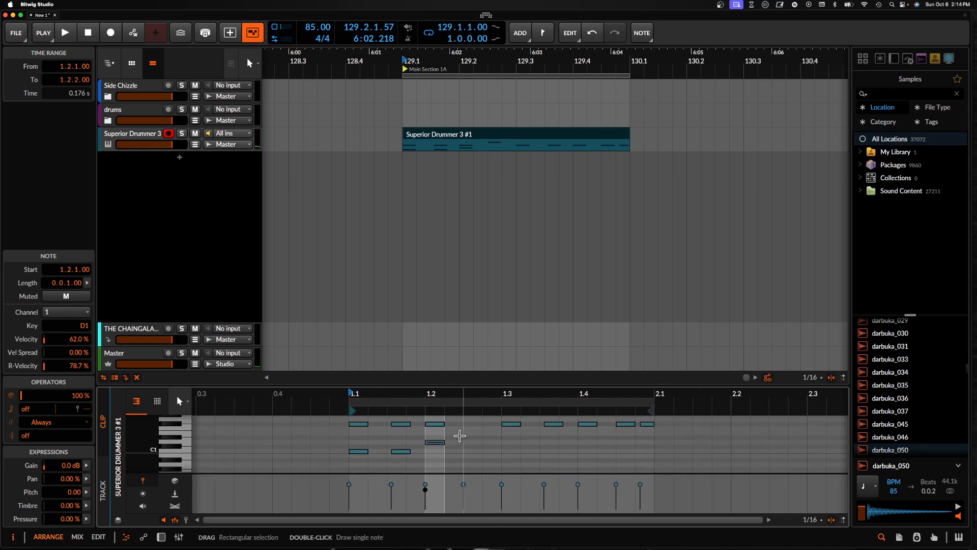
{"action": "double_click", "coordinate": [489, 454]}
{"action": "scroll", "coordinate": [489, 457], "scroll_direction": "up", "scroll_amount": 4}
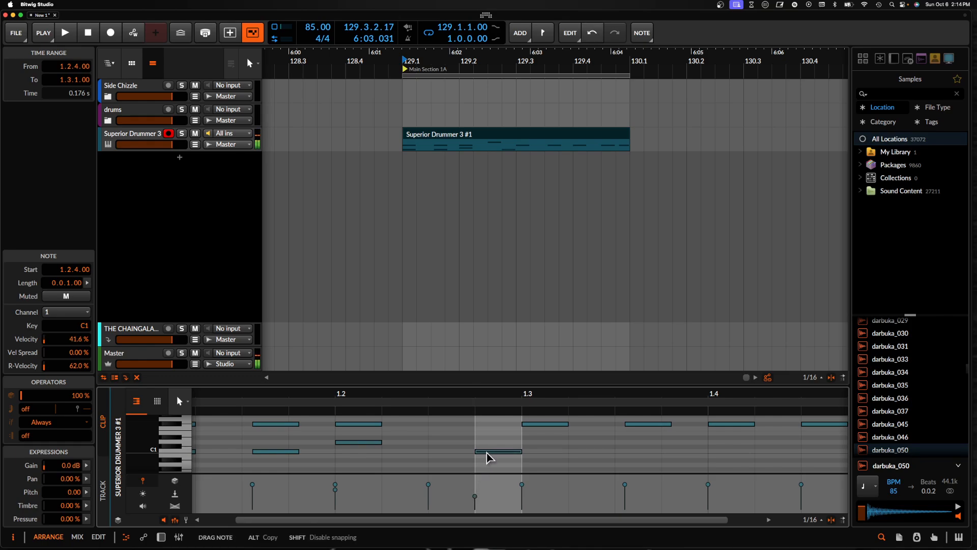
{"action": "left_click_drag", "start_coordinate": [486, 453], "coordinate": [520, 453]}
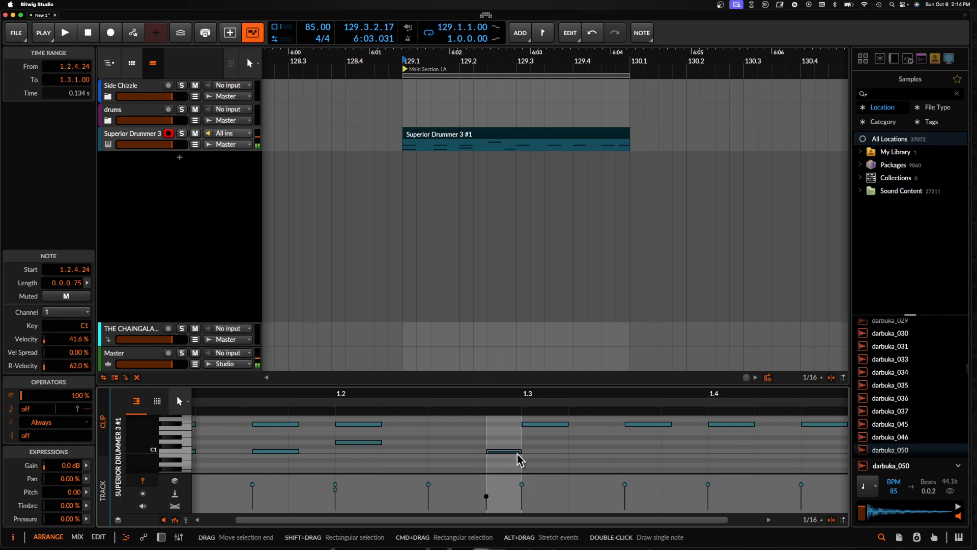
{"action": "scroll", "coordinate": [517, 454], "scroll_direction": "down", "scroll_amount": 2}
{"action": "key", "text": "space"}
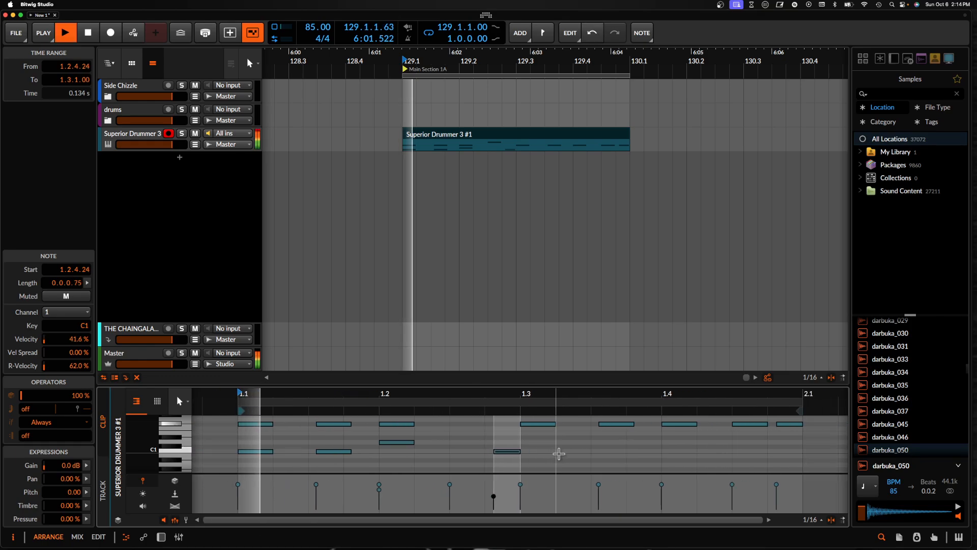
{"action": "key", "text": "space"}
Draw C1 kick notes of length 0.0.0.75 at 1.3.1 and 1.3.3.21, both at 73.1 % velocity
{"action": "double_click", "coordinate": [529, 452]}
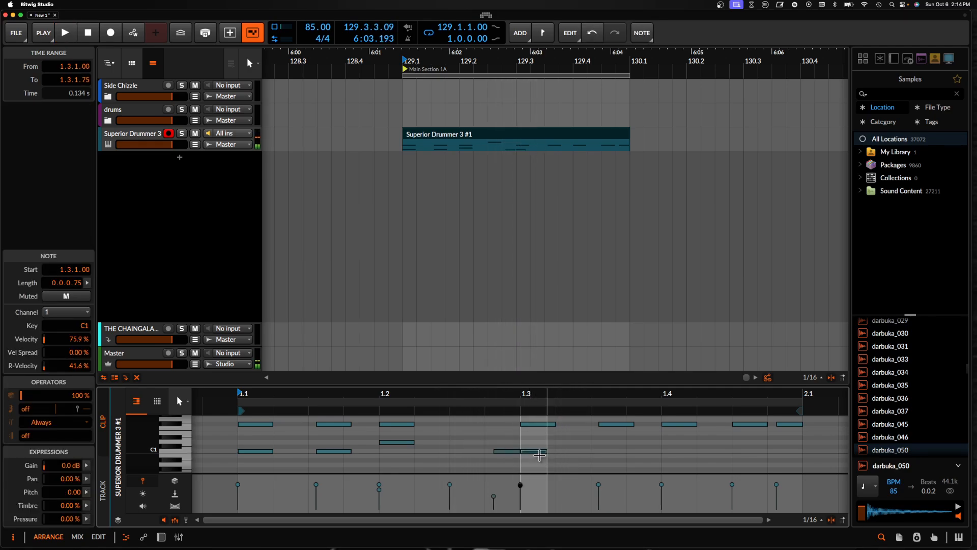
{"action": "scroll", "coordinate": [539, 454], "scroll_direction": "down", "scroll_amount": 3}
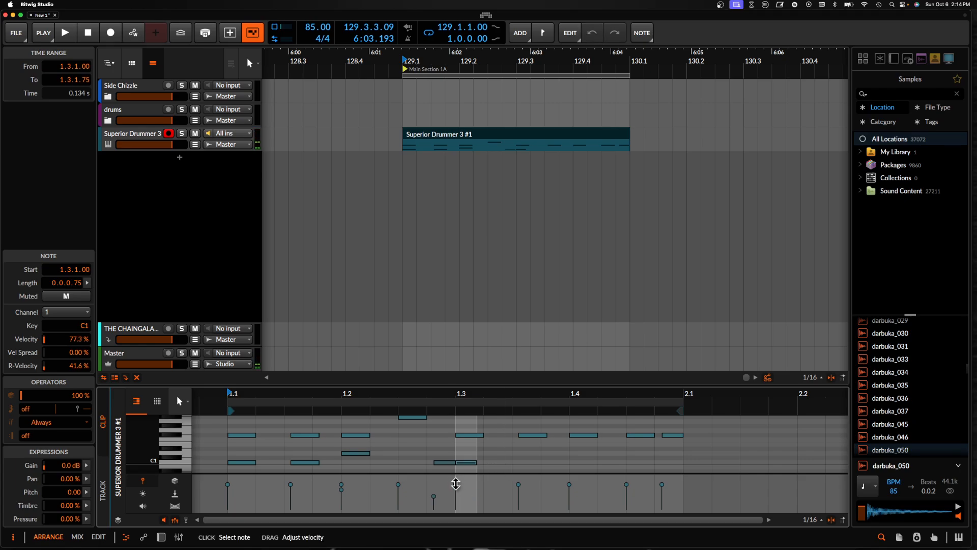
{"action": "double_click", "coordinate": [523, 462]}
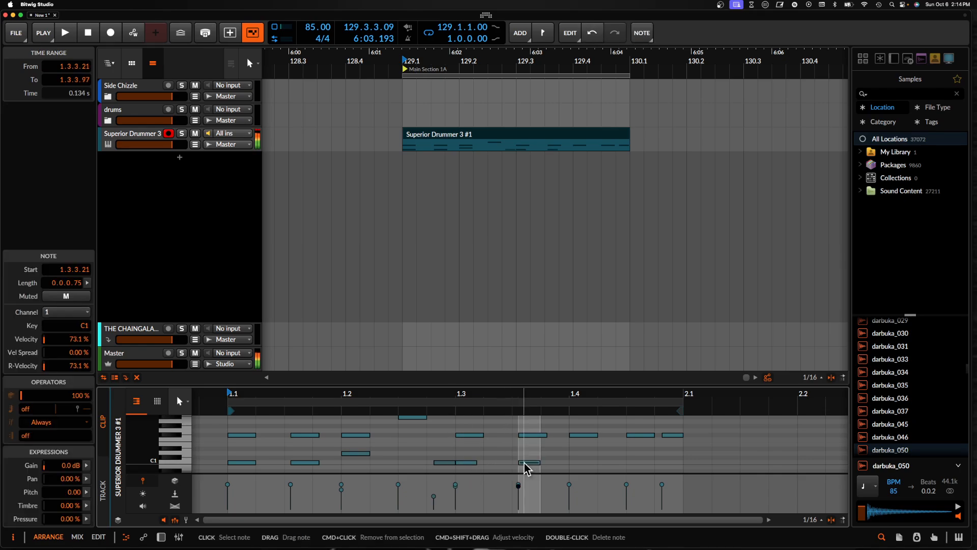
{"action": "scroll", "coordinate": [523, 462], "scroll_direction": "up", "scroll_amount": 3}
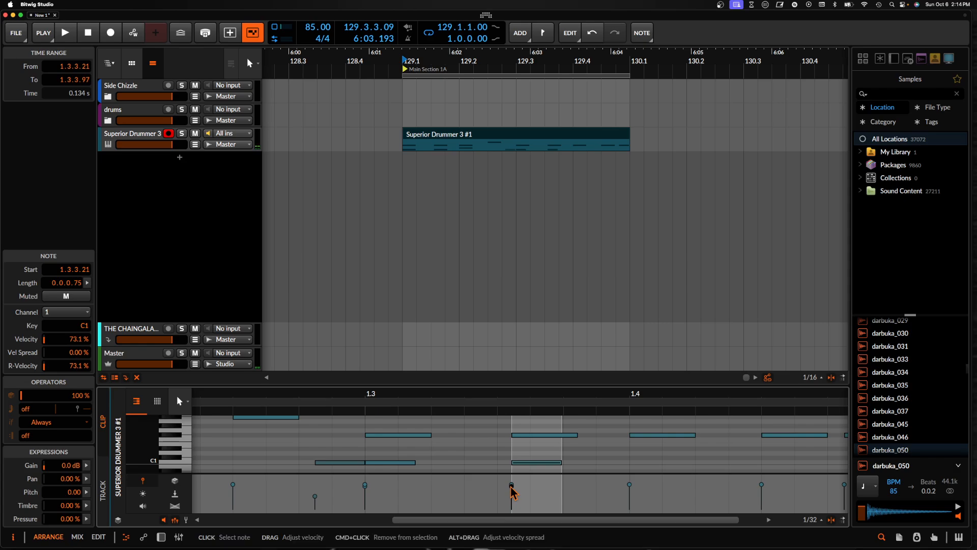
{"action": "scroll", "coordinate": [427, 431], "scroll_direction": "down", "scroll_amount": 3}
Play the beat back and draw a D1 snare note of length 0.0.0.75 at 1.4.1 with 73.1 % velocity
{"action": "key", "text": "space"}
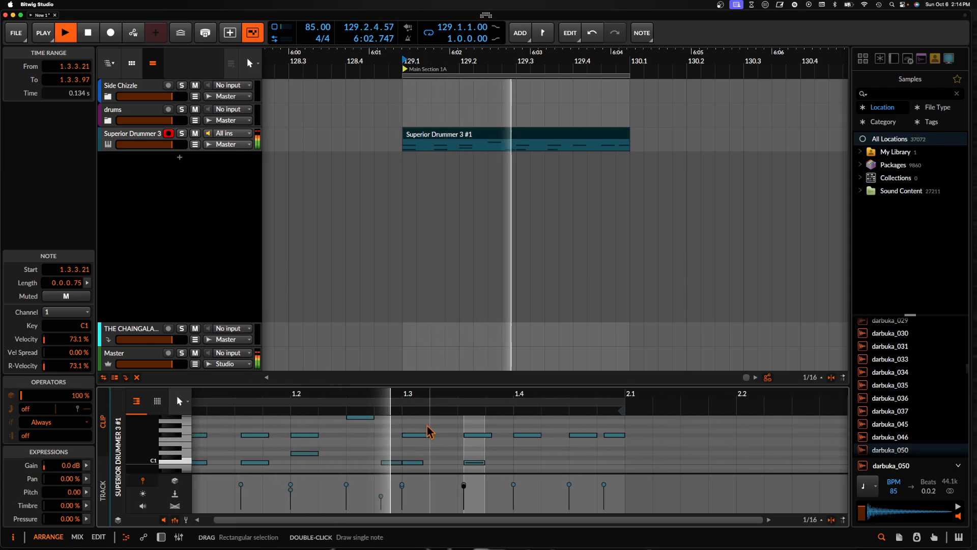
{"action": "scroll", "coordinate": [429, 433], "scroll_direction": "down", "scroll_amount": 2}
{"action": "key", "text": "space"}
{"action": "double_click", "coordinate": [497, 453]}
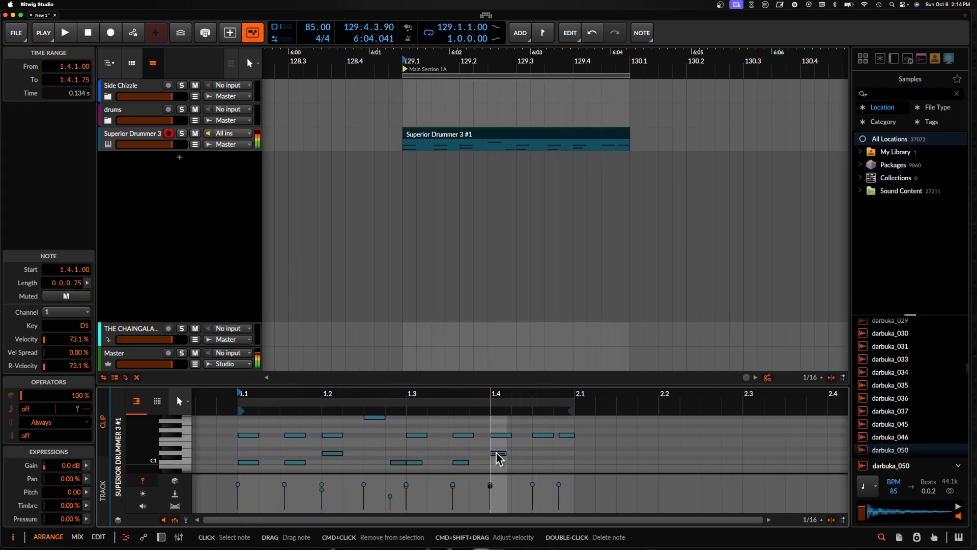
Draw a note at 1.4.4.25 while playing the beat, lower its velocity to 43.5 % and place it on C1
{"action": "scroll", "coordinate": [501, 452], "scroll_direction": "up", "scroll_amount": 4}
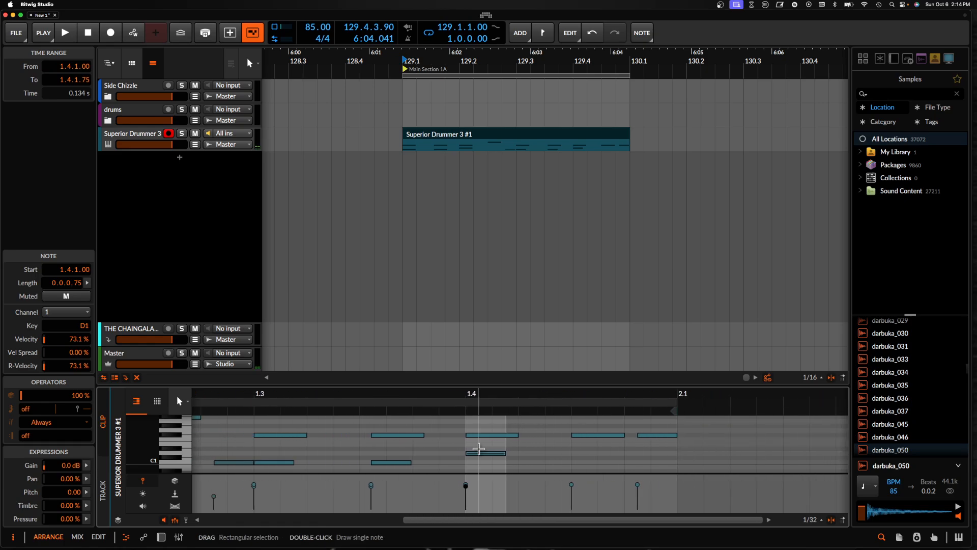
{"action": "scroll", "coordinate": [478, 448], "scroll_direction": "down", "scroll_amount": 2}
{"action": "key", "text": "space"}
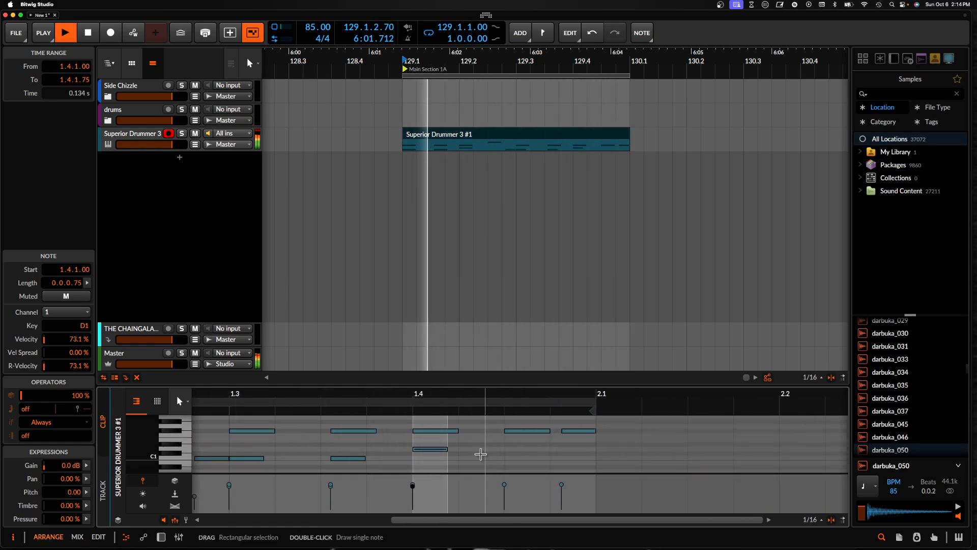
{"action": "double_click", "coordinate": [563, 449]}
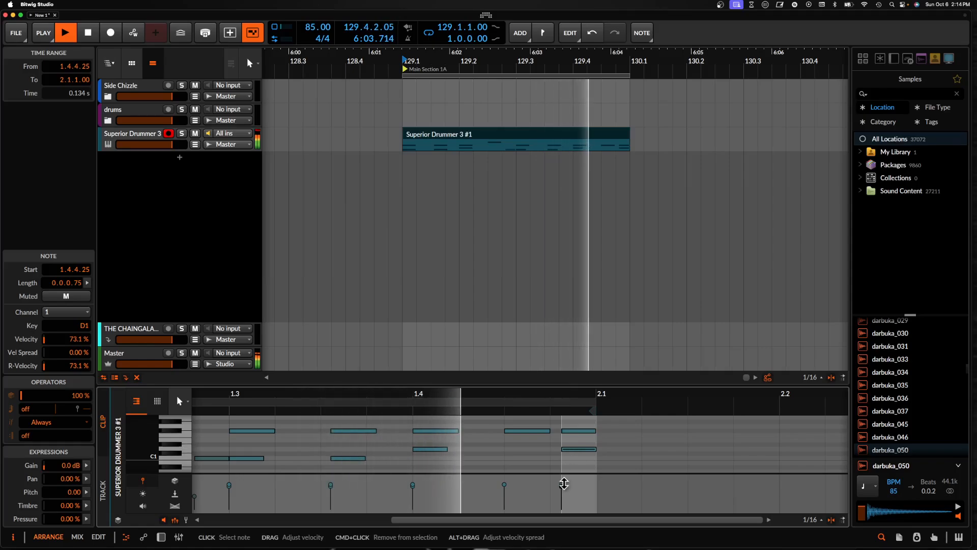
{"action": "key", "text": "space"}
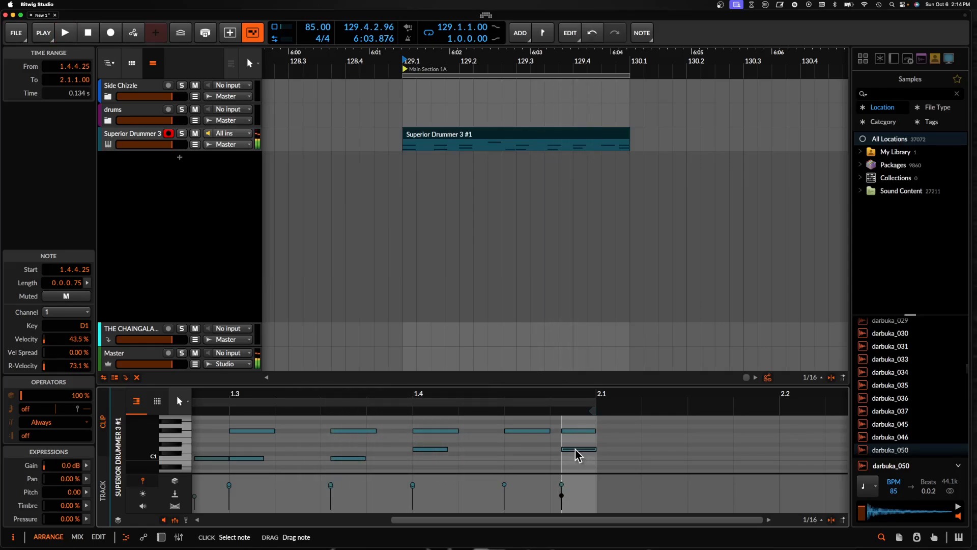
{"action": "scroll", "coordinate": [539, 461], "scroll_direction": "down", "scroll_amount": 3}
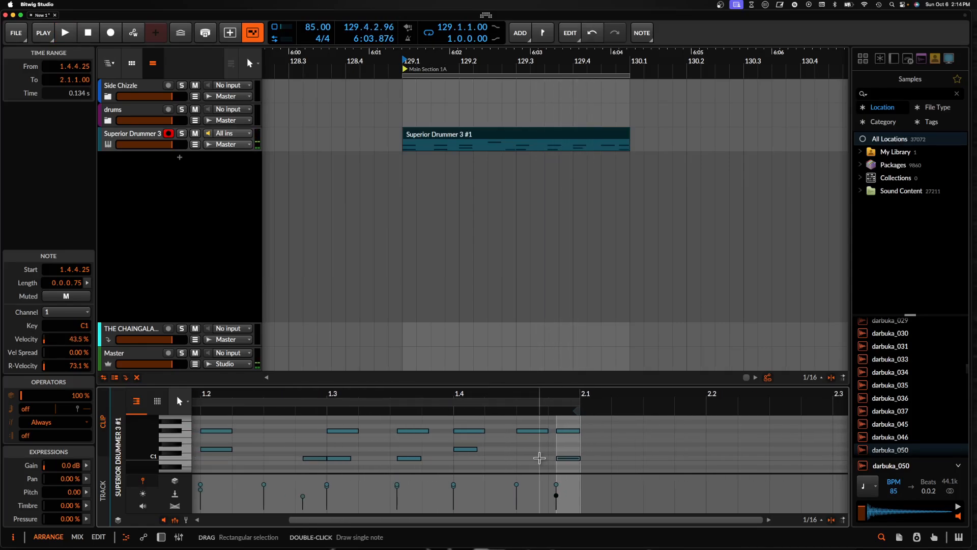
Fill the D#2 row from 1.1.1 to the end of the bar with eight notes of length 0.0.2.00 at 43.5 % velocity
{"action": "scroll", "coordinate": [539, 459], "scroll_direction": "left", "scroll_amount": 3}
{"action": "scroll", "coordinate": [539, 459], "scroll_direction": "up", "scroll_amount": 2}
{"action": "scroll", "coordinate": [538, 459], "scroll_direction": "down", "scroll_amount": 3}
{"action": "scroll", "coordinate": [537, 459], "scroll_direction": "down", "scroll_amount": 2}
{"action": "scroll", "coordinate": [536, 459], "scroll_direction": "down", "scroll_amount": 1}
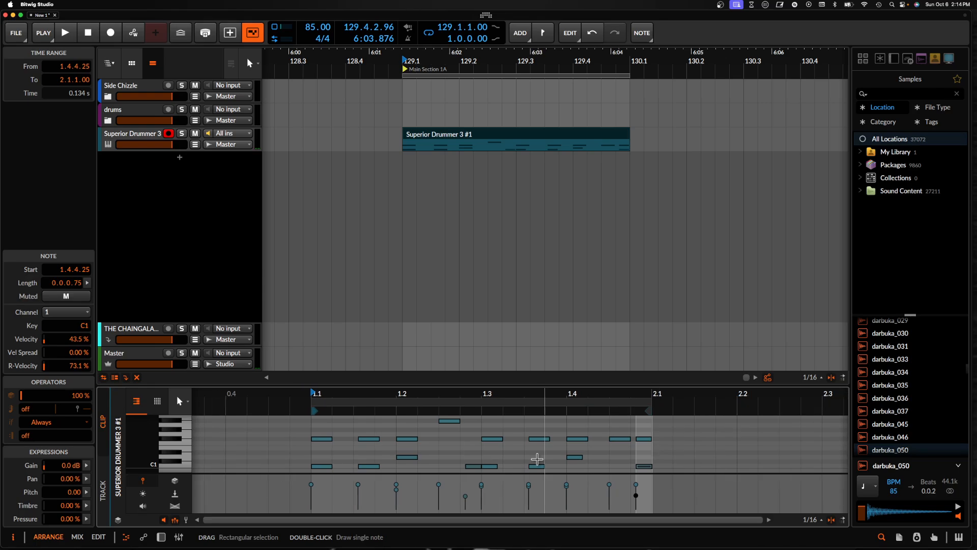
{"action": "scroll", "coordinate": [414, 469], "scroll_direction": "up", "scroll_amount": 2}
{"action": "scroll", "coordinate": [415, 469], "scroll_direction": "left", "scroll_amount": 1}
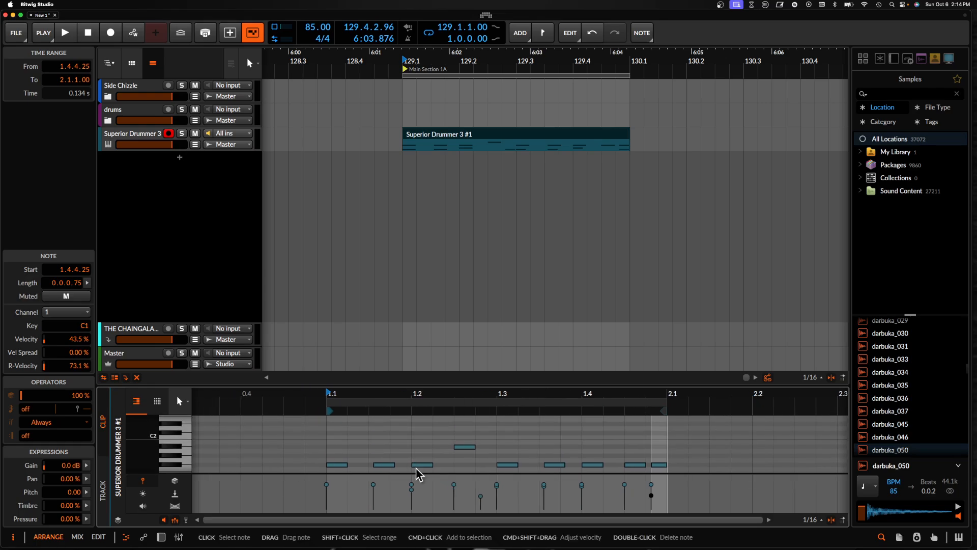
{"action": "left_click", "coordinate": [335, 437]}
{"action": "double_click", "coordinate": [335, 437]}
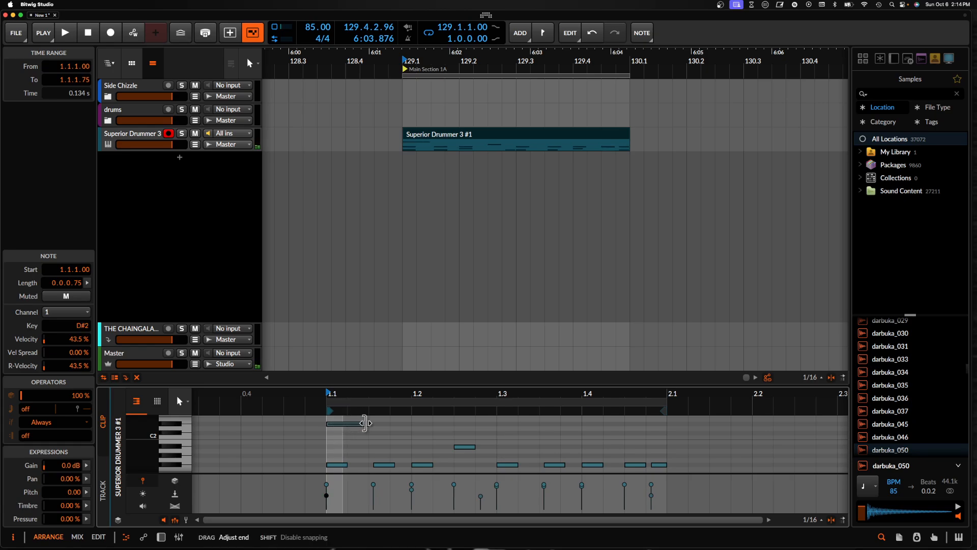
{"action": "left_click_drag", "start_coordinate": [365, 423], "coordinate": [667, 423]}
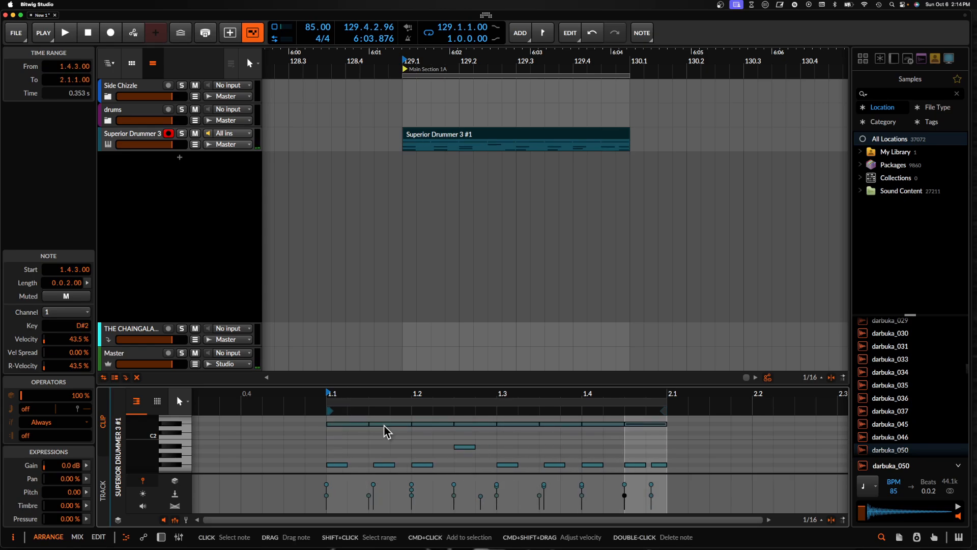
Raise the velocity of the four off-beat D#2 notes to 70.1 % and play the beat
{"action": "left_click", "coordinate": [386, 424]}
{"action": "left_click", "coordinate": [460, 424], "text": "super"}
{"action": "left_click", "coordinate": [554, 423], "text": "super"}
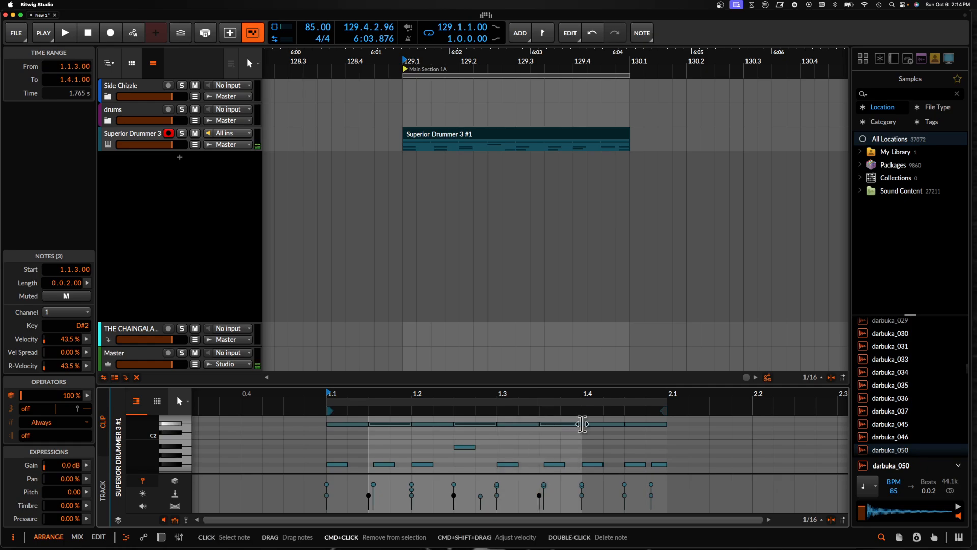
{"action": "left_click", "coordinate": [635, 423], "text": "super"}
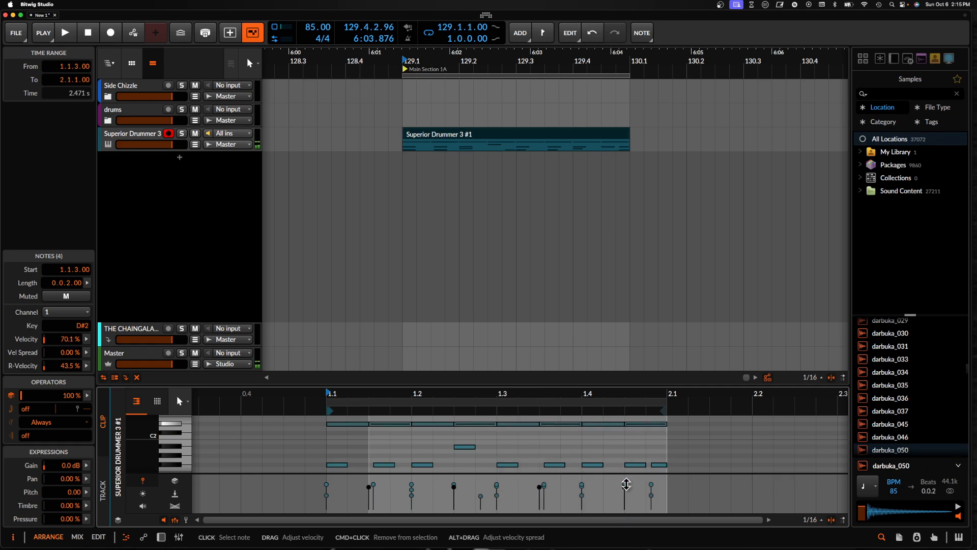
{"action": "key", "text": "space"}
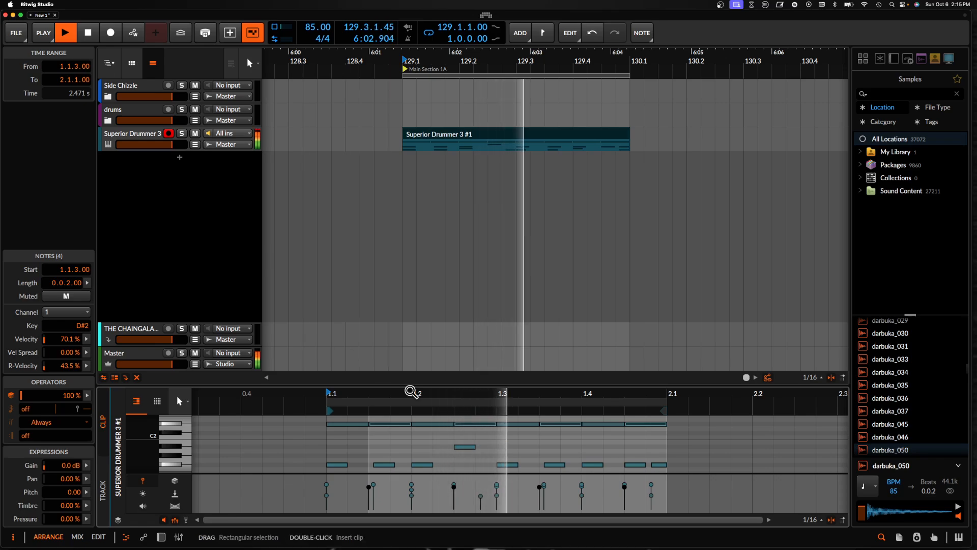
Trim the starts of the four off-beat D#2 notes, the first to 1.1.3.25, with length 0.0.1.65
{"action": "scroll", "coordinate": [375, 430], "scroll_direction": "up", "scroll_amount": 2}
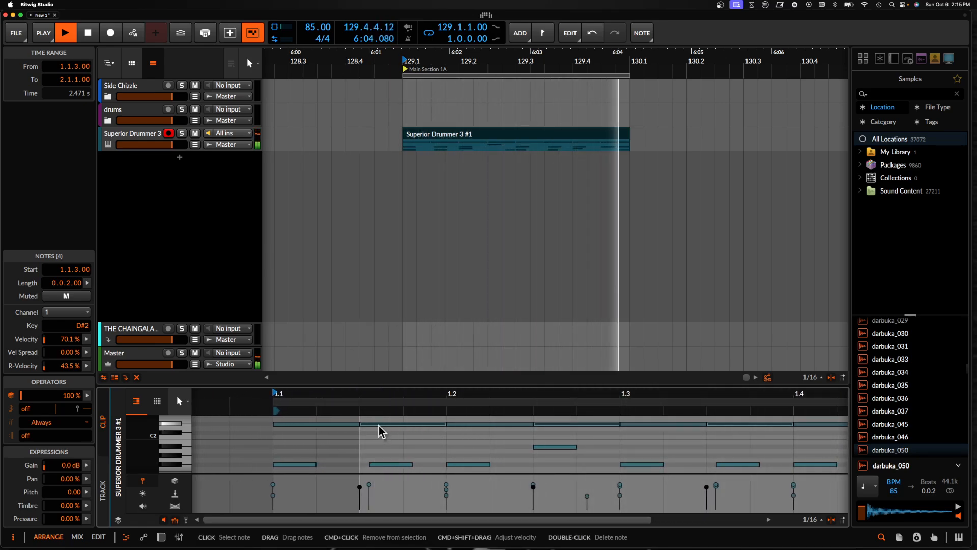
{"action": "scroll", "coordinate": [378, 425], "scroll_direction": "up", "scroll_amount": 1}
{"action": "left_click_drag", "start_coordinate": [471, 424], "coordinate": [400, 426]}
{"action": "scroll", "coordinate": [378, 425], "scroll_direction": "up", "scroll_amount": 2}
{"action": "scroll", "coordinate": [402, 427], "scroll_direction": "down", "scroll_amount": 3}
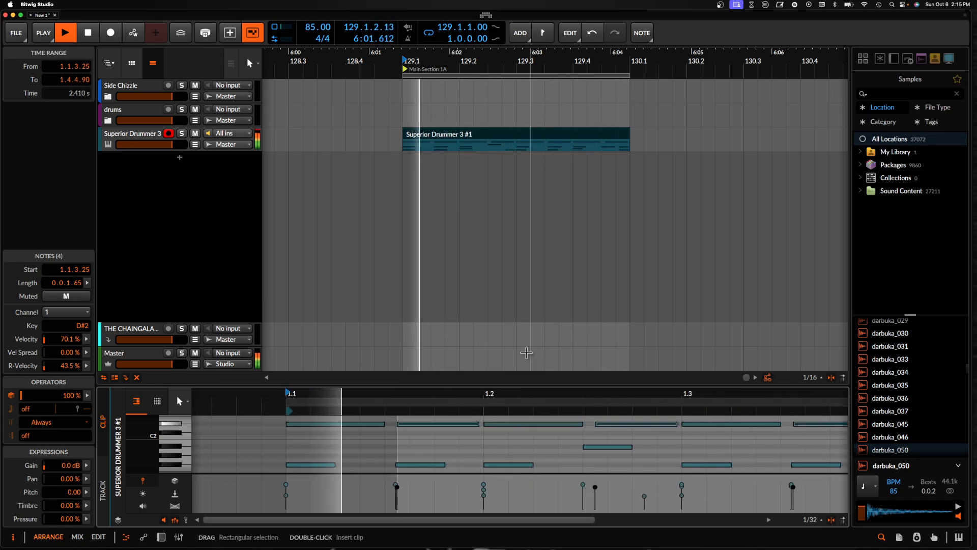
{"action": "left_click", "coordinate": [446, 137]}
{"action": "scroll", "coordinate": [446, 138], "scroll_direction": "down", "scroll_amount": 3}
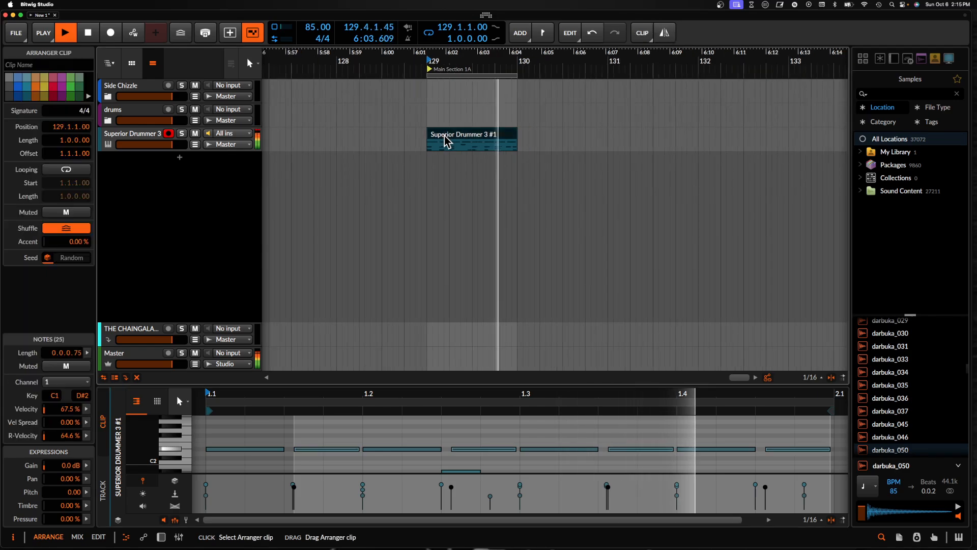
{"action": "double_click", "coordinate": [149, 137]}
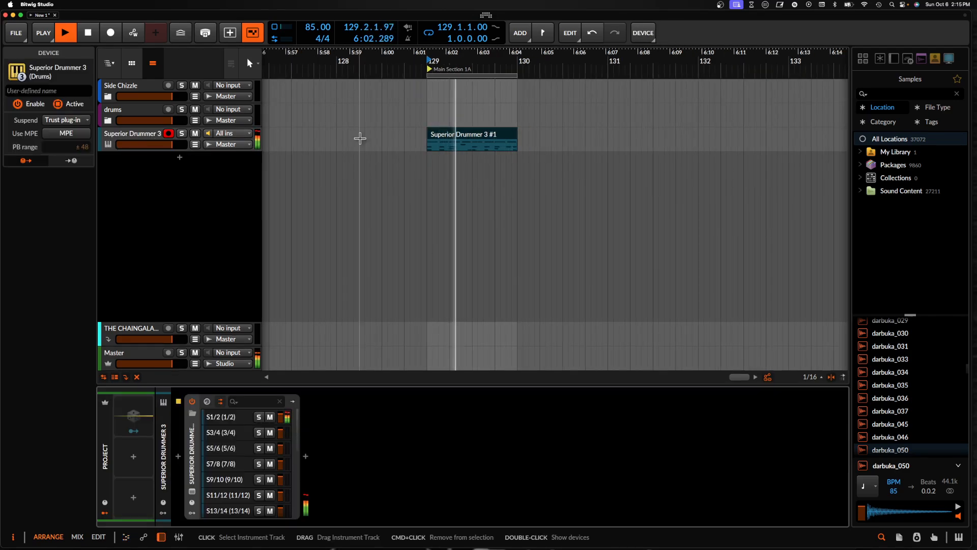
{"action": "double_click", "coordinate": [483, 138]}
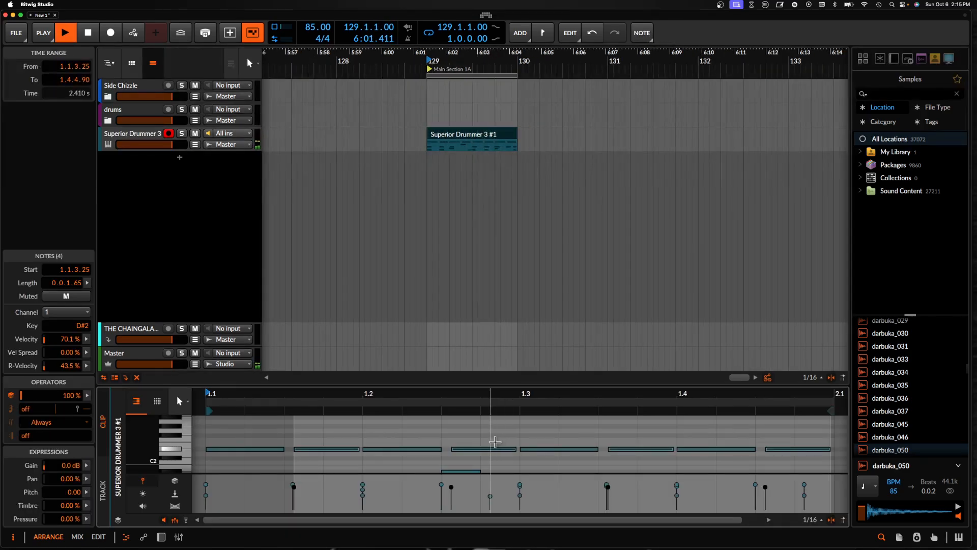
Stop playback and draw a C1 kick at 1.4.2.00 with length 0.0.0.88 and 48.5 % velocity
{"action": "scroll", "coordinate": [495, 441], "scroll_direction": "down", "scroll_amount": 4}
{"action": "scroll", "coordinate": [495, 441], "scroll_direction": "right", "scroll_amount": 5}
{"action": "scroll", "coordinate": [509, 449], "scroll_direction": "up", "scroll_amount": 2}
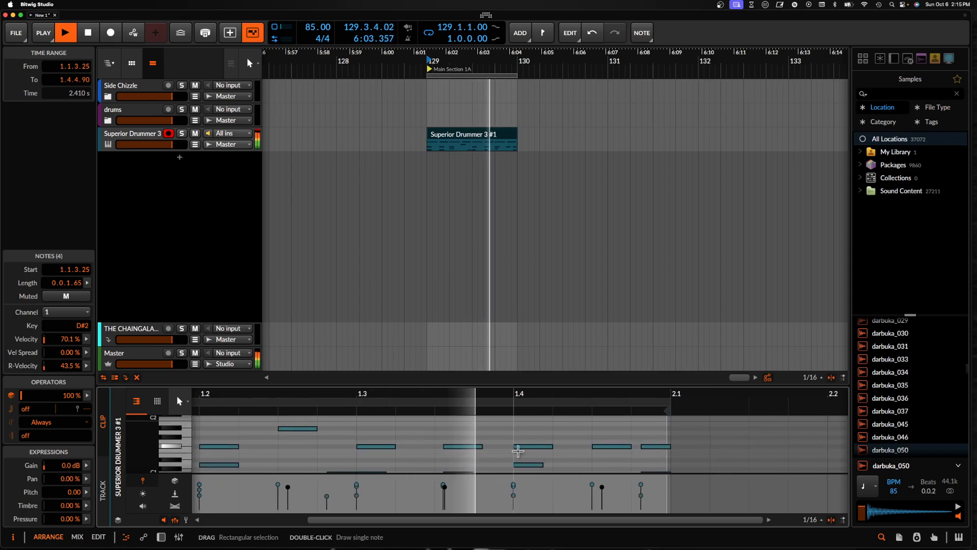
{"action": "scroll", "coordinate": [519, 451], "scroll_direction": "down", "scroll_amount": 2}
{"action": "scroll", "coordinate": [519, 451], "scroll_direction": "right", "scroll_amount": 1}
{"action": "key", "text": "space"}
{"action": "double_click", "coordinate": [546, 448]}
{"action": "scroll", "coordinate": [547, 449], "scroll_direction": "up", "scroll_amount": 3}
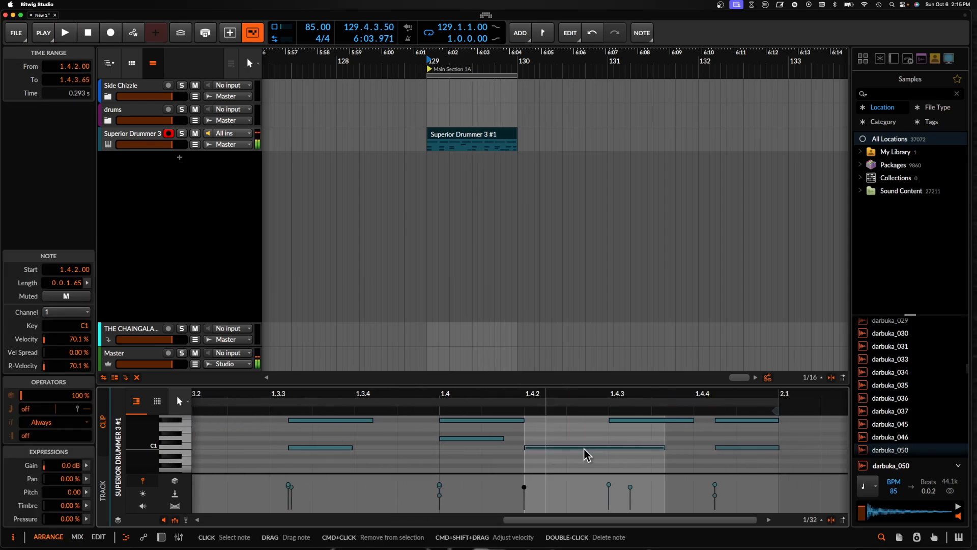
{"action": "left_click_drag", "start_coordinate": [636, 448], "coordinate": [586, 451]}
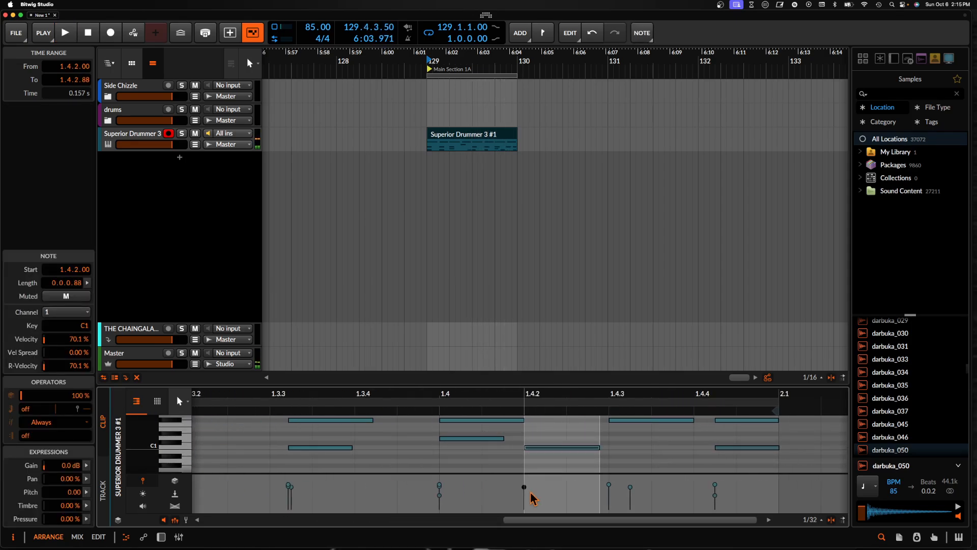
Duplicate the drum clip into bar 130 and remove the 1.4.2.00 kick from the original clip
{"action": "left_click", "coordinate": [466, 139]}
{"action": "key", "text": "super+d"}
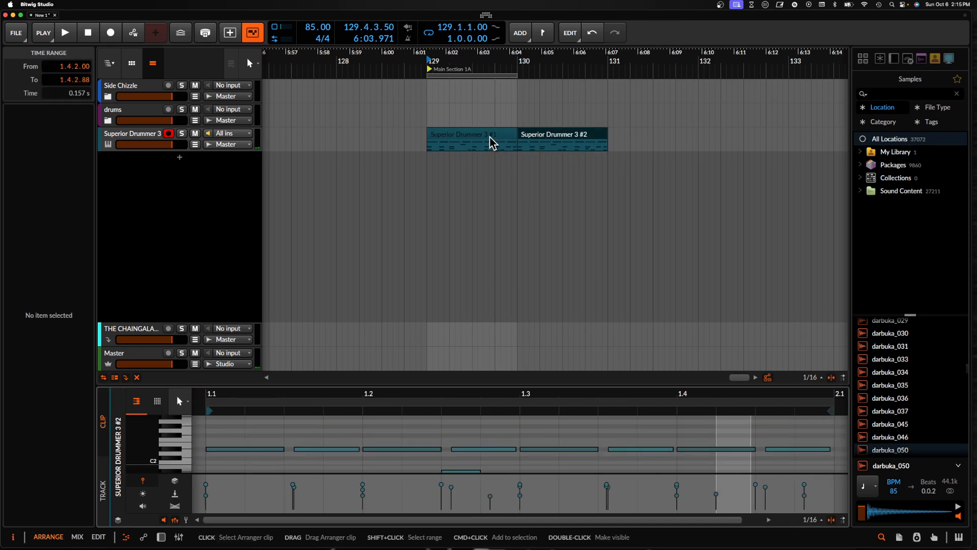
{"action": "left_click", "coordinate": [489, 136]}
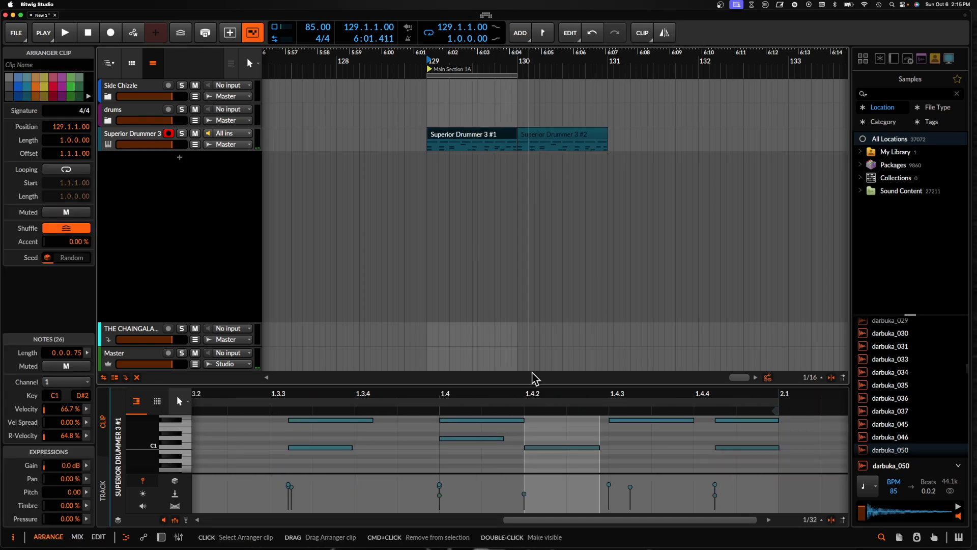
{"action": "left_click", "coordinate": [518, 132]}
{"action": "left_click", "coordinate": [537, 138], "text": "shift"}
Extend the arranger loop to two bars across both drum clips and play it back
{"action": "scroll", "coordinate": [533, 104], "scroll_direction": "down", "scroll_amount": 3}
{"action": "left_click", "coordinate": [531, 93]}
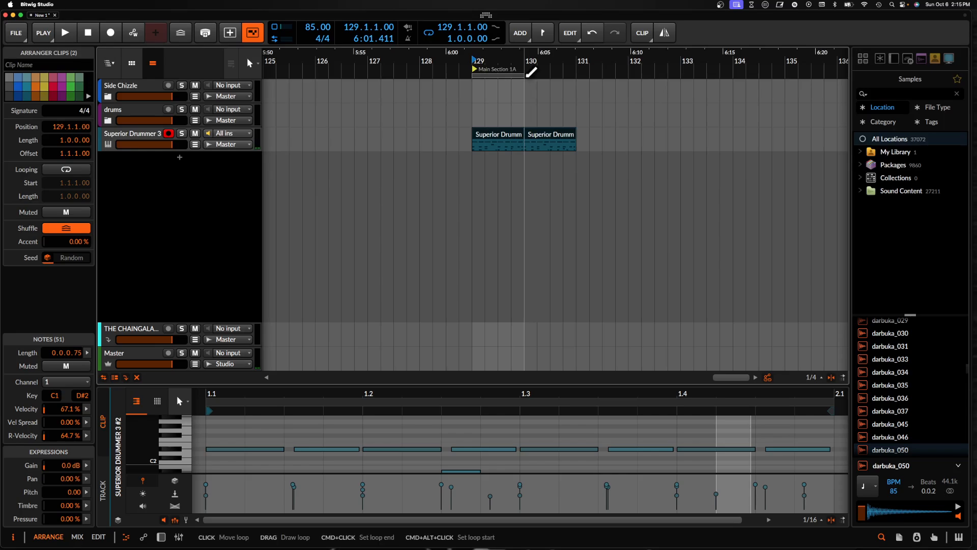
{"action": "left_click_drag", "start_coordinate": [527, 76], "coordinate": [571, 79]}
{"action": "left_click", "coordinate": [517, 129]}
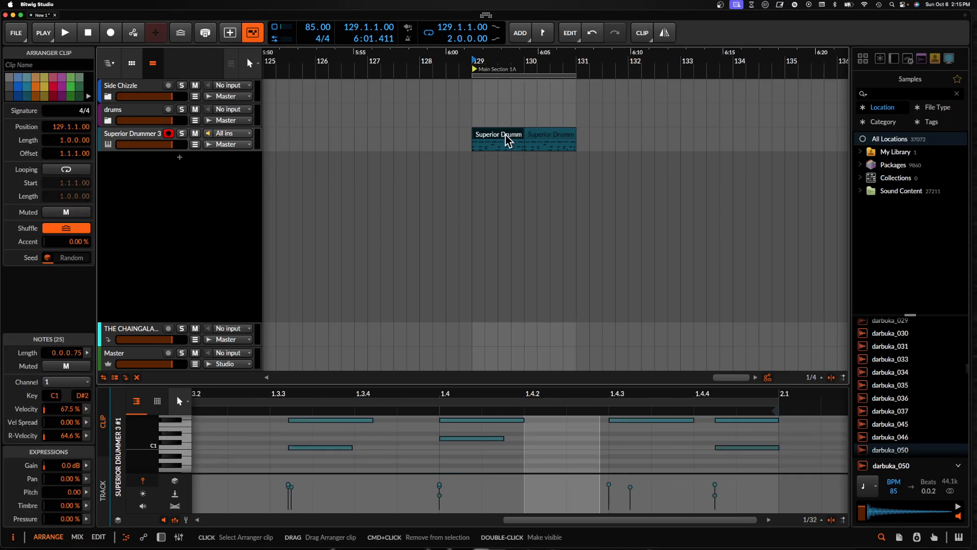
{"action": "key", "text": "space"}
{"action": "left_click", "coordinate": [142, 141]}
{"action": "double_click", "coordinate": [141, 141]}
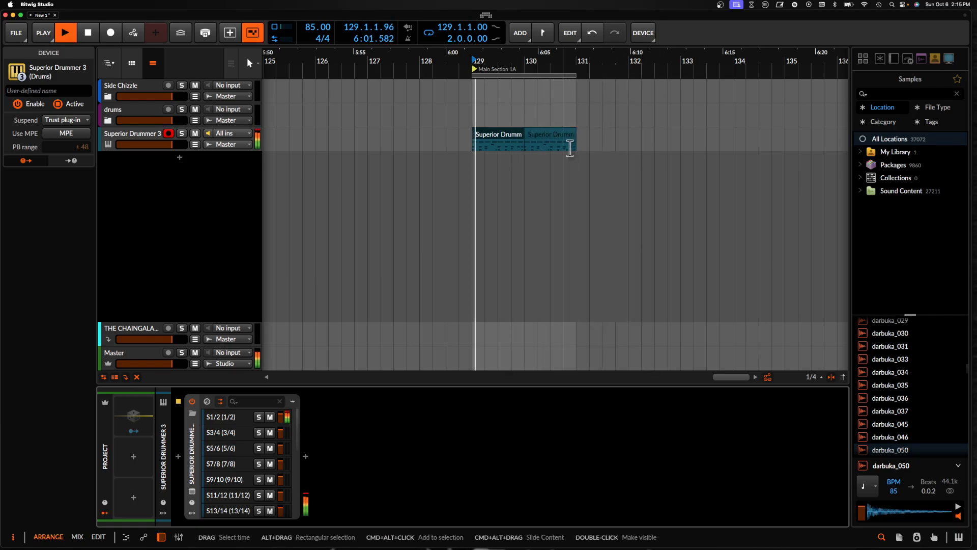
{"action": "key", "text": "space"}
Move the second clip's C1 kick from 1.4.2.00 to 1.4.2.50 and play the two-bar loop
{"action": "left_click", "coordinate": [570, 140]}
{"action": "scroll", "coordinate": [629, 430], "scroll_direction": "up", "scroll_amount": 5}
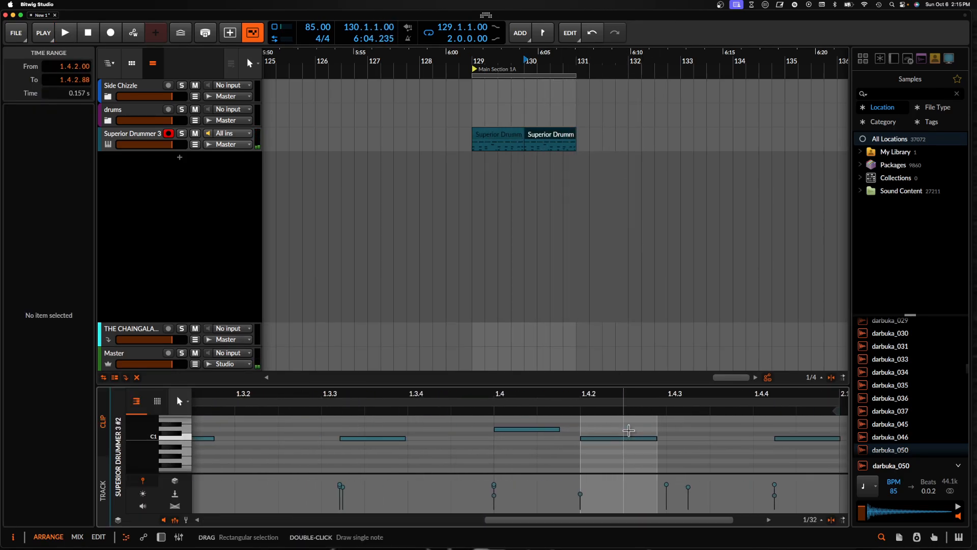
{"action": "scroll", "coordinate": [596, 435], "scroll_direction": "up", "scroll_amount": 3}
{"action": "left_click", "coordinate": [597, 439]}
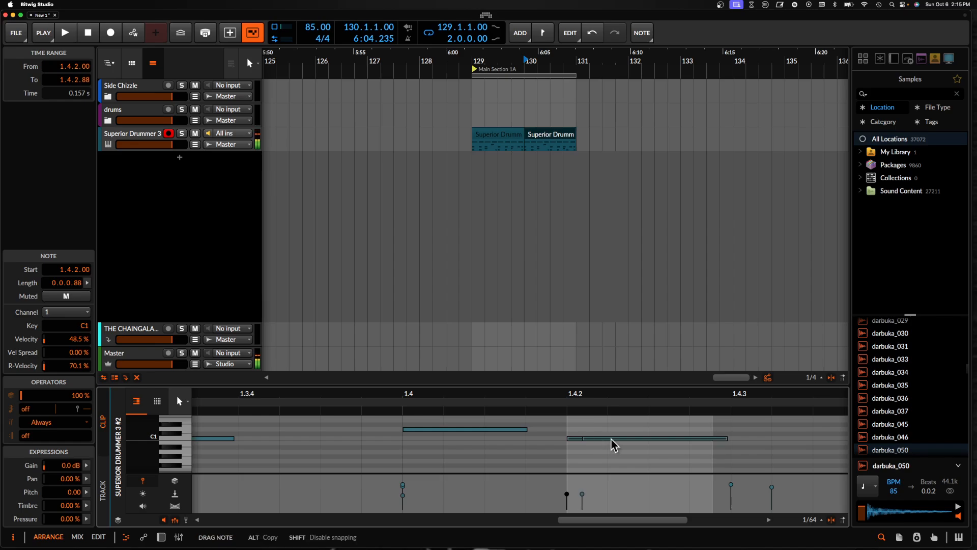
{"action": "scroll", "coordinate": [614, 443], "scroll_direction": "down", "scroll_amount": 2}
{"action": "left_click_drag", "start_coordinate": [613, 444], "coordinate": [696, 441]}
{"action": "key", "text": "space"}
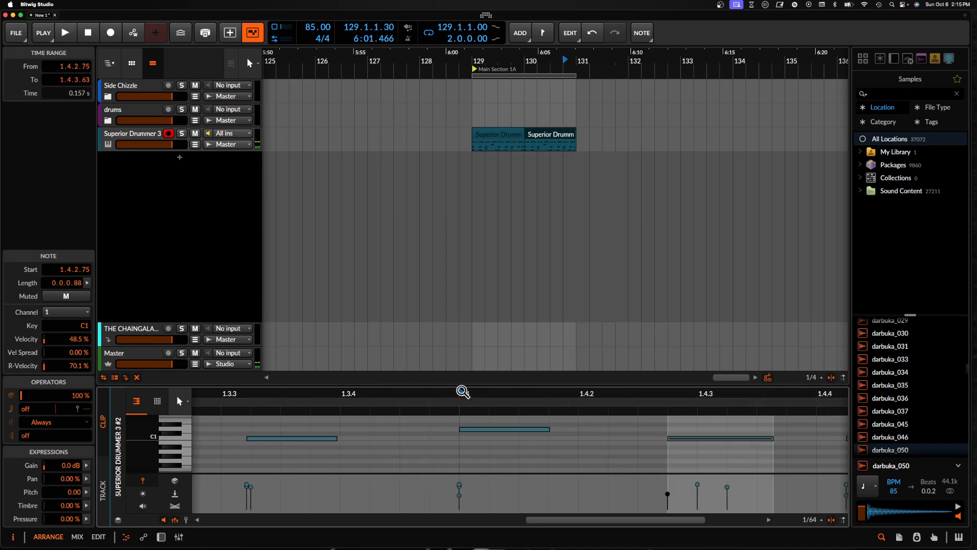
{"action": "left_click_drag", "start_coordinate": [463, 396], "coordinate": [559, 441]}
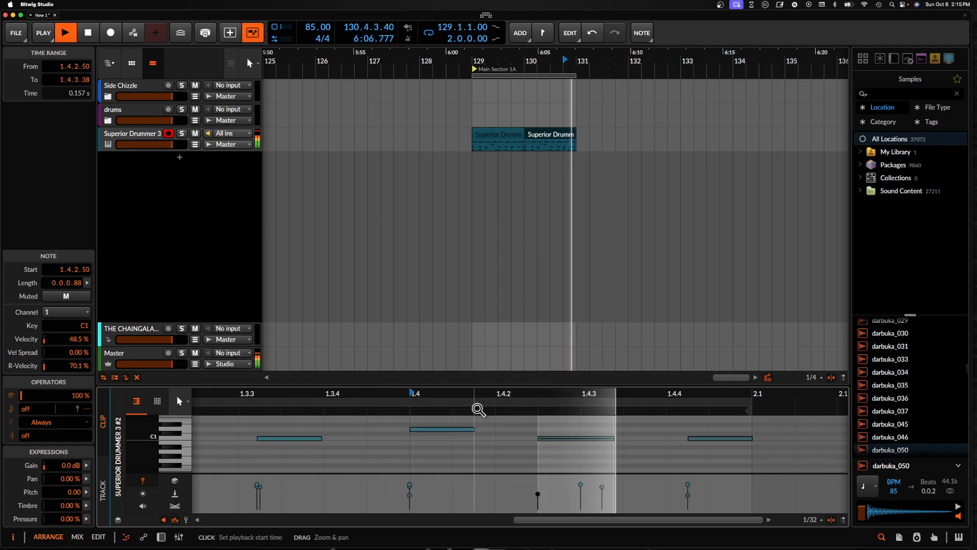
{"action": "left_click_drag", "start_coordinate": [477, 407], "coordinate": [481, 417]}
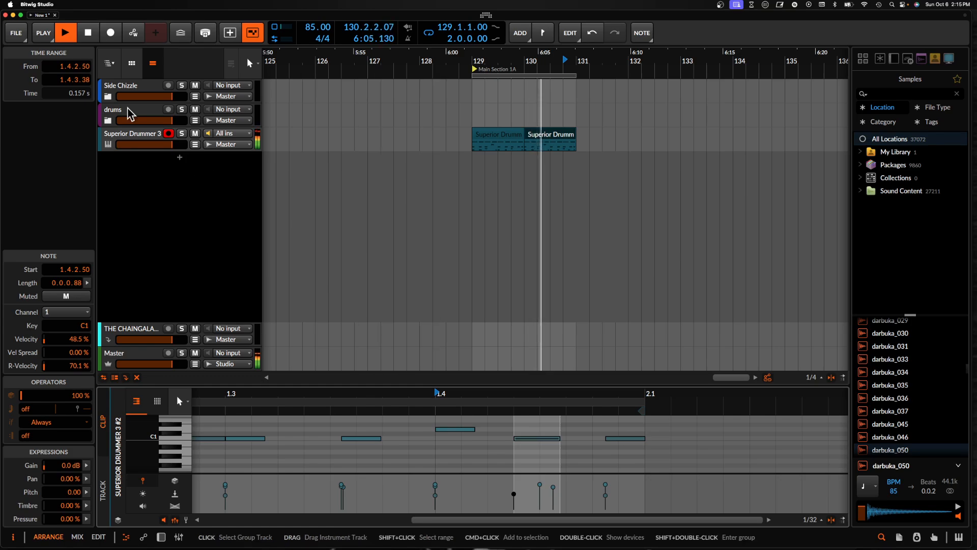
{"action": "left_click", "coordinate": [116, 133]}
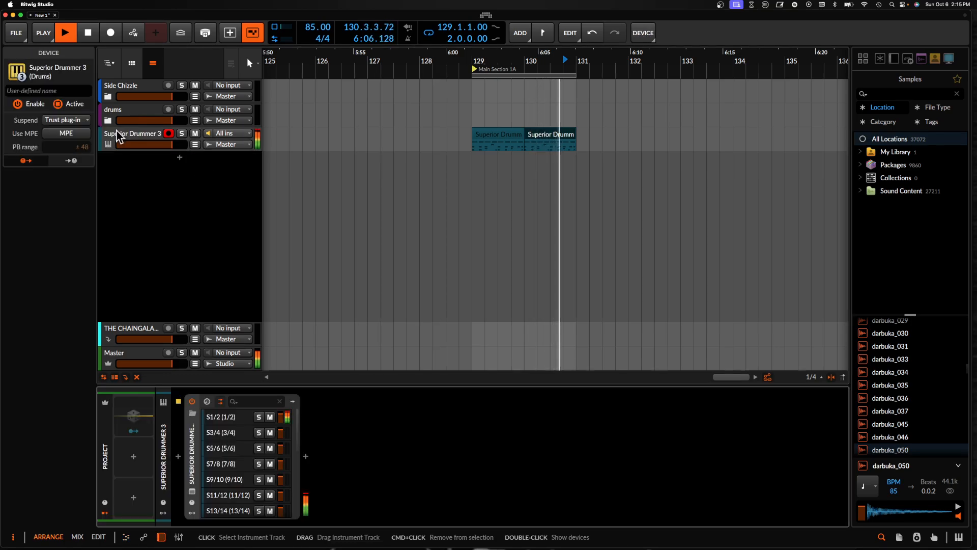
{"action": "key", "text": "space"}
Draw a D#1 note of length 0.0.0.88 at 1.3.2.00 in the second clip with 48.5 % velocity
{"action": "double_click", "coordinate": [559, 140]}
{"action": "left_click_drag", "start_coordinate": [479, 412], "coordinate": [471, 412]}
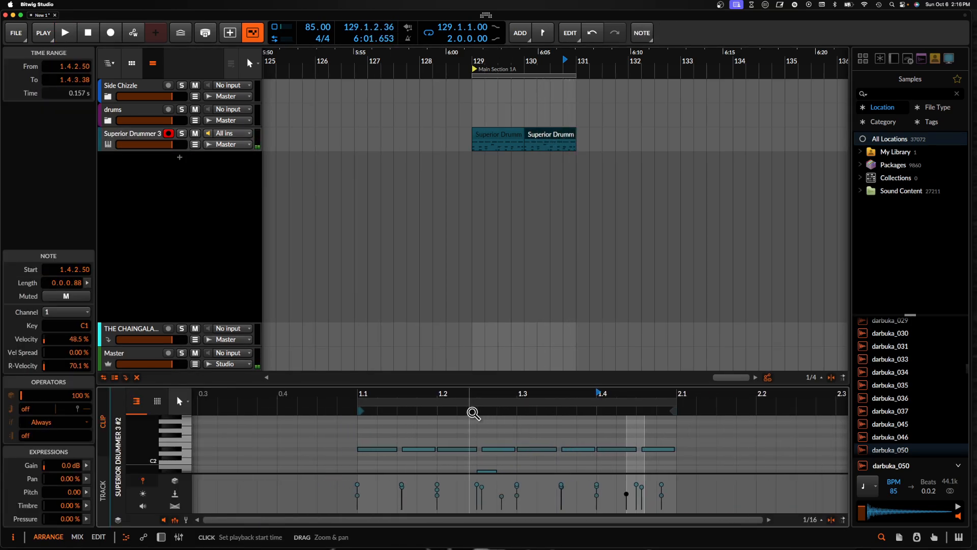
{"action": "scroll", "coordinate": [468, 429], "scroll_direction": "down", "scroll_amount": 3}
{"action": "scroll", "coordinate": [442, 438], "scroll_direction": "down", "scroll_amount": 3}
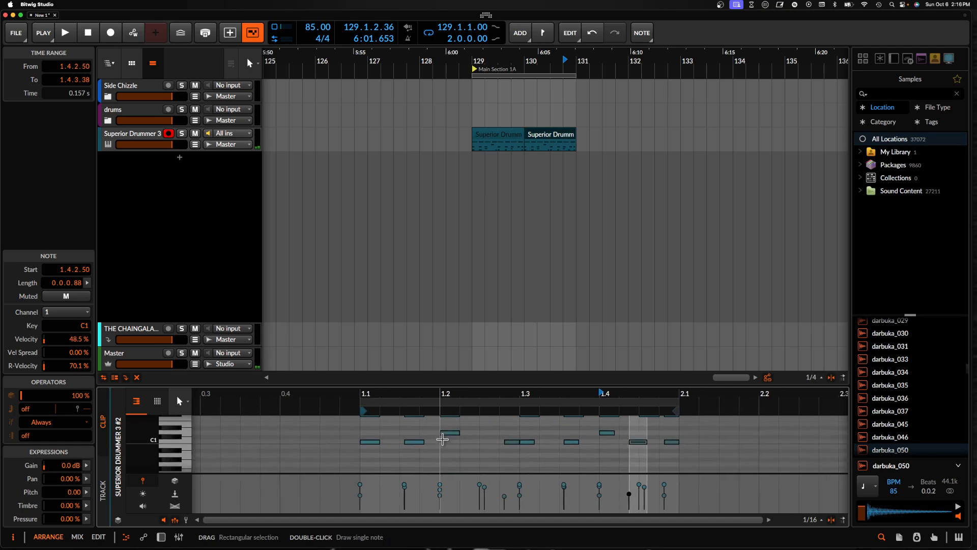
{"action": "scroll", "coordinate": [562, 436], "scroll_direction": "up", "scroll_amount": 3}
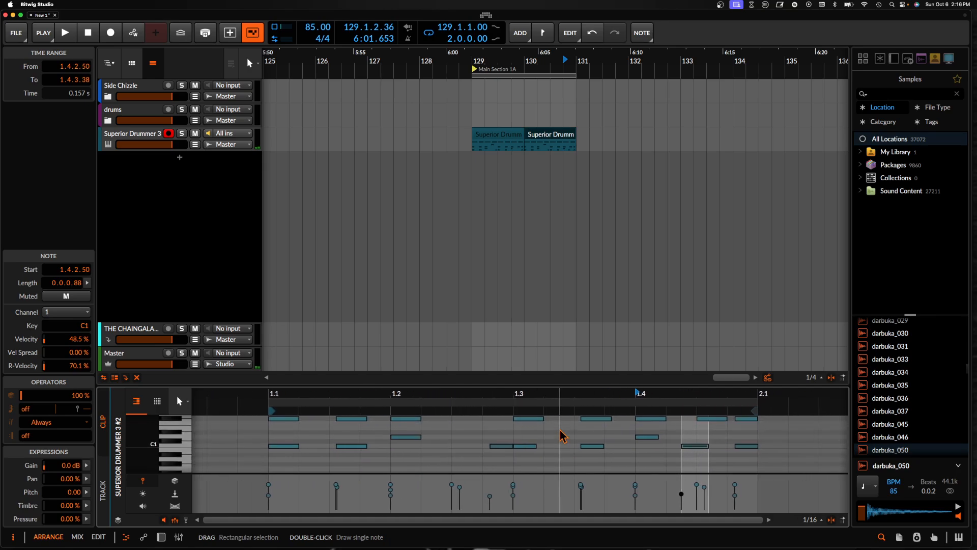
{"action": "scroll", "coordinate": [568, 436], "scroll_direction": "up", "scroll_amount": 2}
{"action": "double_click", "coordinate": [567, 433]}
{"action": "scroll", "coordinate": [555, 442], "scroll_direction": "up", "scroll_amount": 3}
{"action": "scroll", "coordinate": [555, 442], "scroll_direction": "right", "scroll_amount": 3}
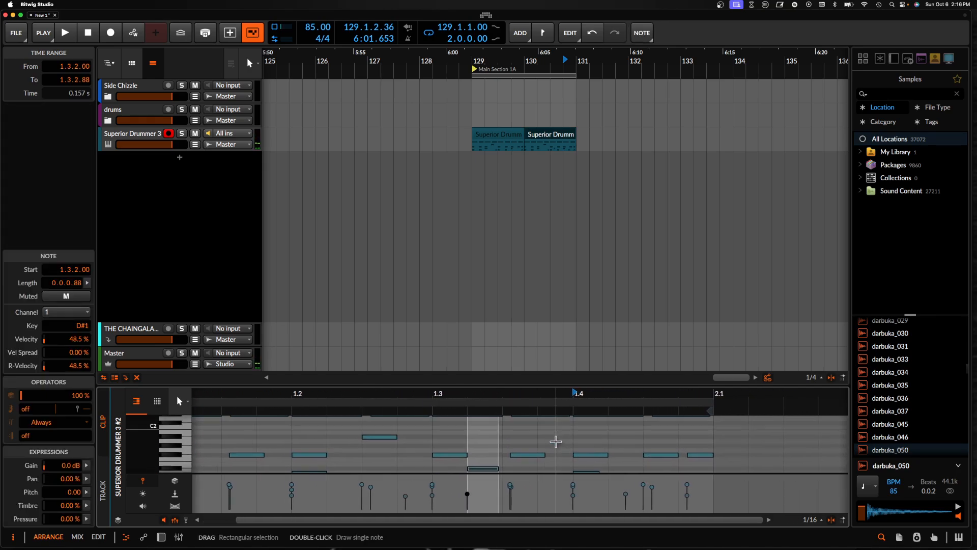
Raise the second clip's D#1 note at 1.3.2.00 to F1 and play the clip from beat 1.3
{"action": "scroll", "coordinate": [556, 442], "scroll_direction": "down", "scroll_amount": 2}
{"action": "scroll", "coordinate": [556, 442], "scroll_direction": "left", "scroll_amount": 1}
{"action": "left_click_drag", "start_coordinate": [509, 442], "coordinate": [511, 433]}
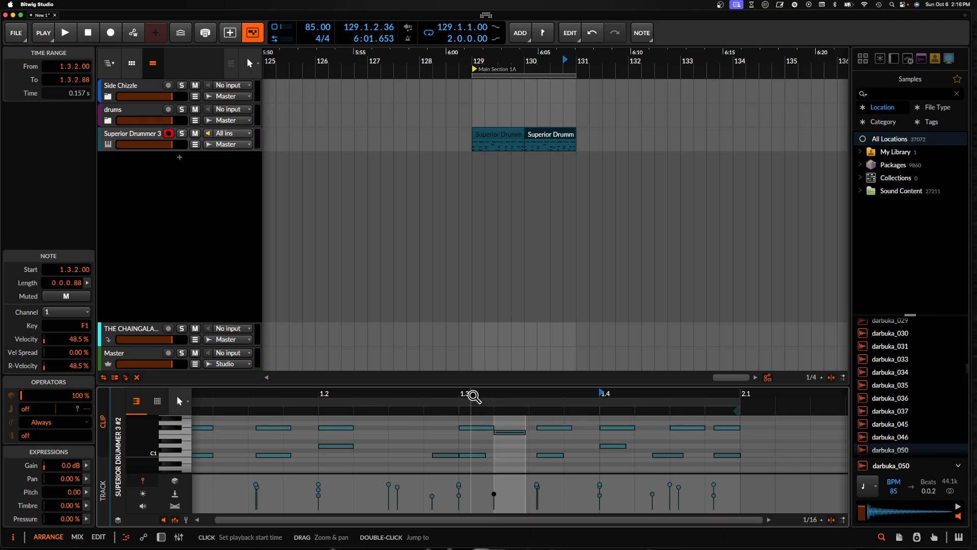
{"action": "left_click", "coordinate": [464, 393]}
{"action": "key", "text": "space"}
{"action": "scroll", "coordinate": [516, 439], "scroll_direction": "up", "scroll_amount": 3}
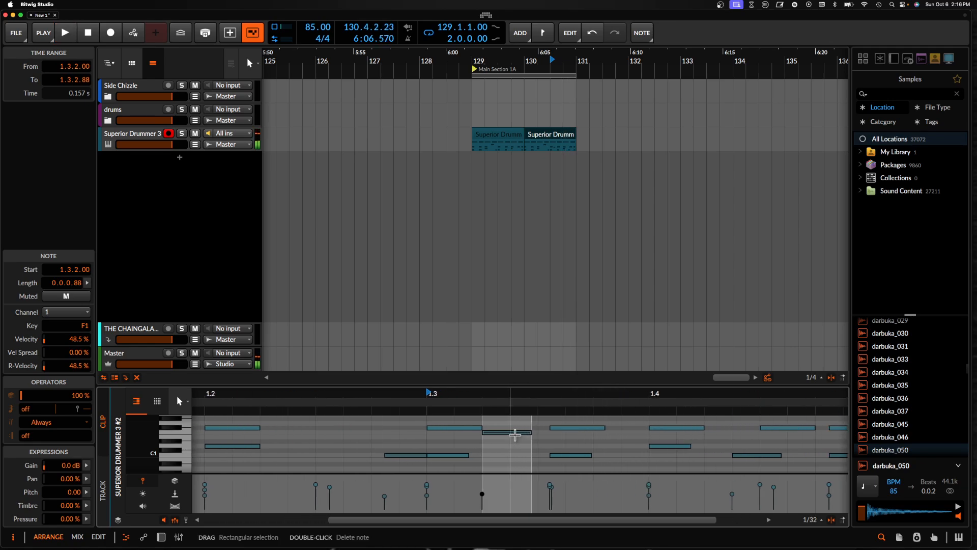
Move the F1 note to 1.3.2.50 in the second clip and play it back
{"action": "key", "text": "space"}
{"action": "left_click_drag", "start_coordinate": [518, 431], "coordinate": [553, 433]}
{"action": "scroll", "coordinate": [548, 434], "scroll_direction": "down", "scroll_amount": 2}
{"action": "scroll", "coordinate": [549, 438], "scroll_direction": "down", "scroll_amount": 2}
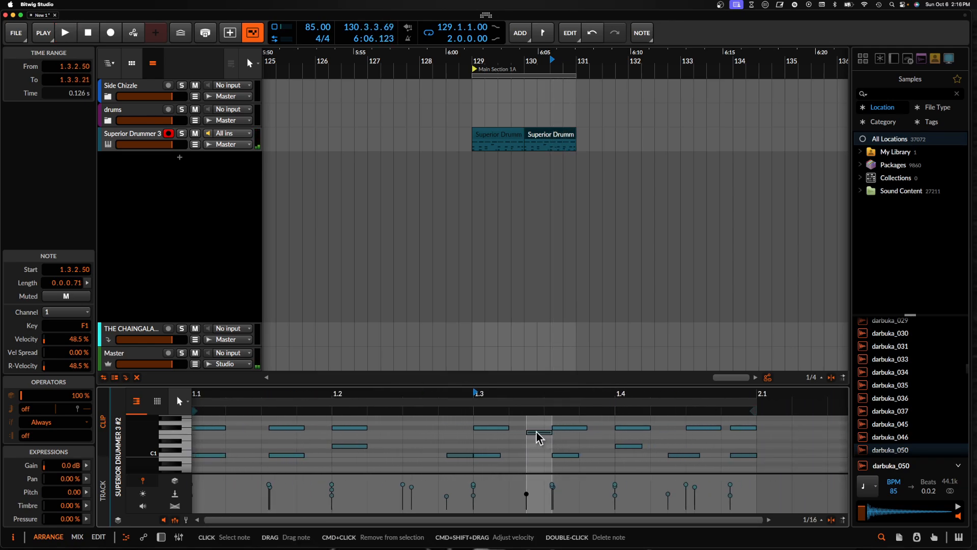
{"action": "key", "text": "space"}
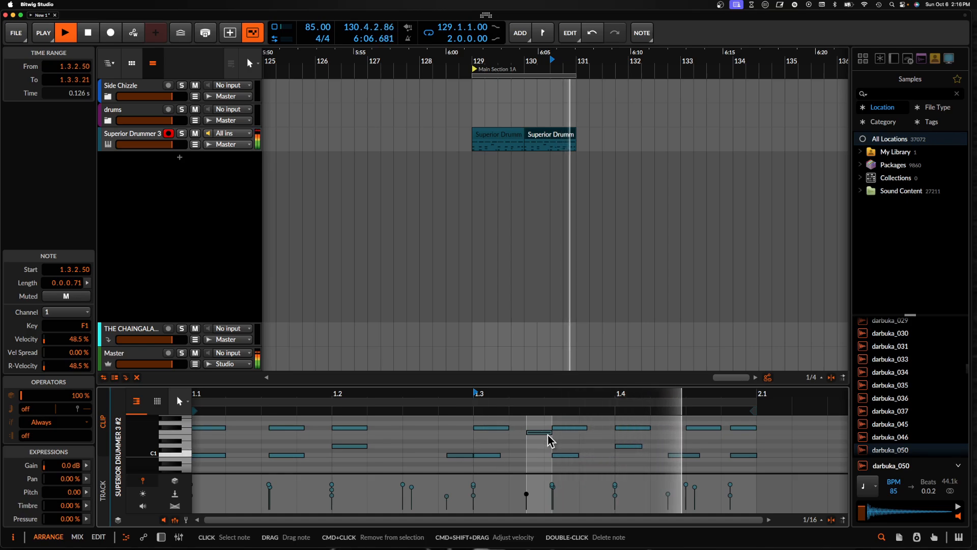
{"action": "key", "text": "space"}
Move the F1 note to 1.3.4.50, check it in playback, and shorten it to 0.0.0.50
{"action": "left_click_drag", "start_coordinate": [538, 432], "coordinate": [616, 438]}
{"action": "scroll", "coordinate": [588, 432], "scroll_direction": "up", "scroll_amount": 2}
{"action": "key", "text": "space"}
{"action": "key", "text": "space"}
{"action": "key", "text": "space"}
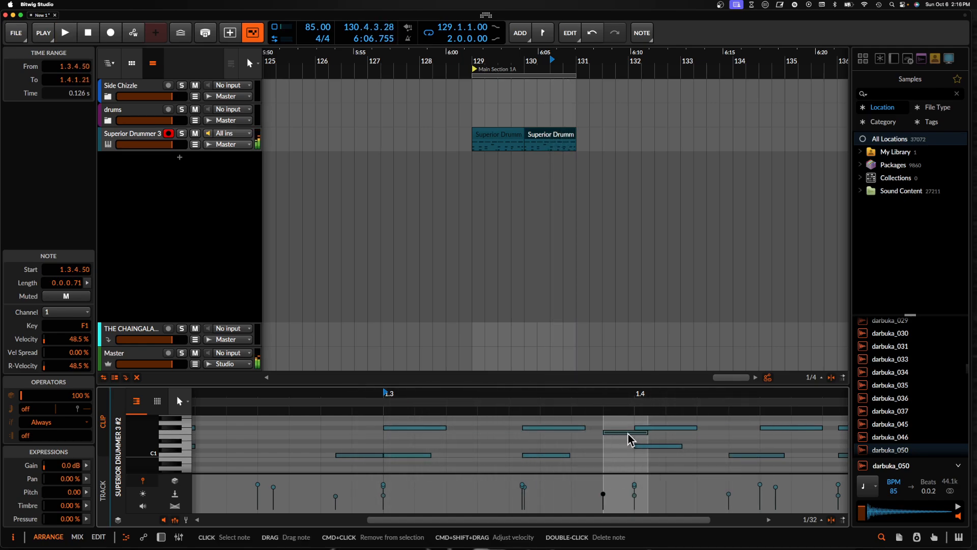
{"action": "key", "text": "space"}
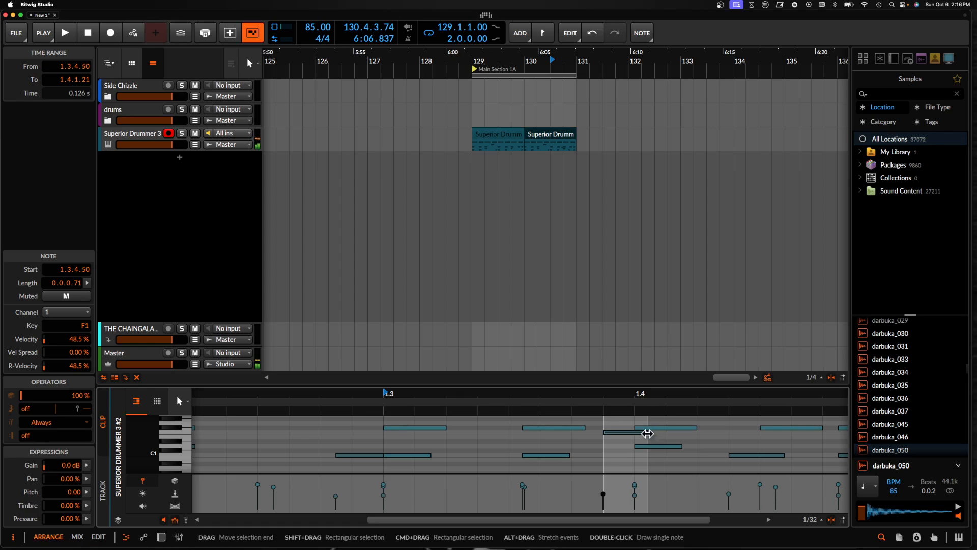
{"action": "left_click_drag", "start_coordinate": [645, 433], "coordinate": [635, 433]}
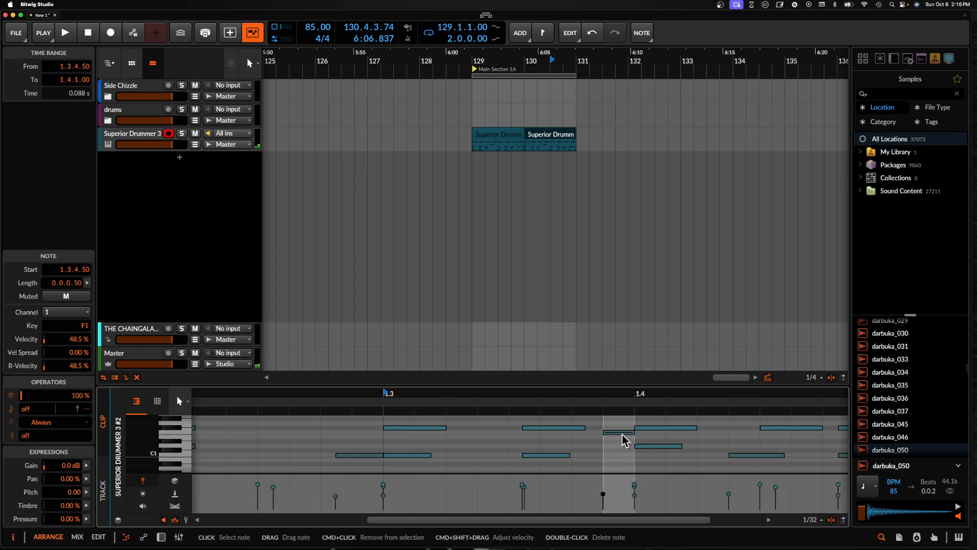
Transpose the note at 1.3.4.50 up by semitones to D3, auditioning each key, and play the clip
{"action": "key", "text": "Up"}
{"action": "key", "text": "Up"}
{"action": "key", "text": "Up"}
{"action": "key", "text": "Up"}
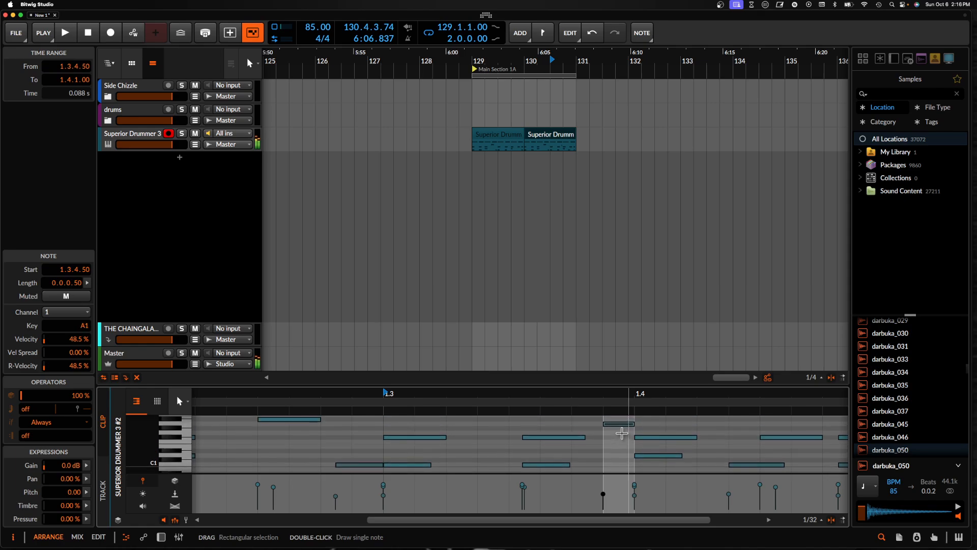
{"action": "key", "text": "Up"}
{"action": "key", "text": "Up"}
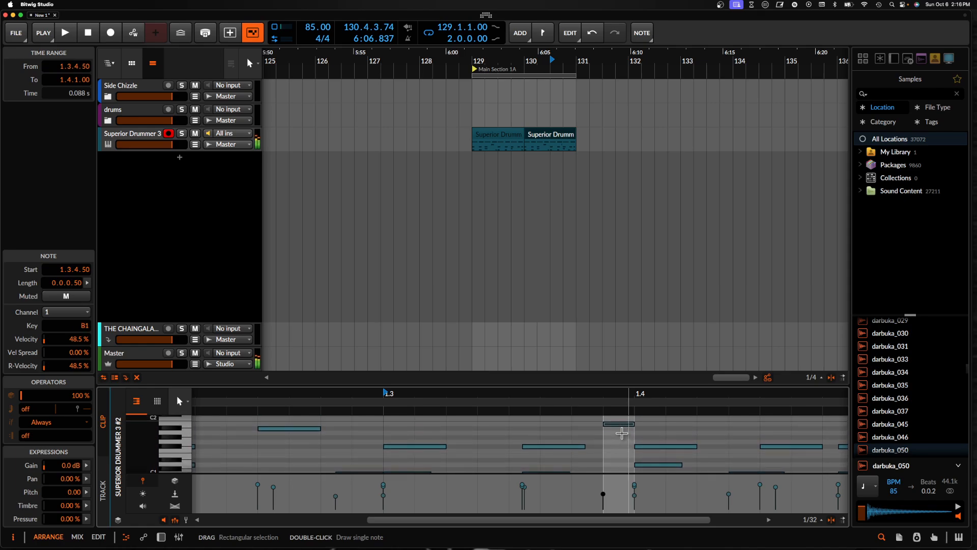
{"action": "key", "text": "Up"}
{"action": "key", "text": "Up"}
{"action": "key", "text": "Up"}
{"action": "key", "text": "Up"}
{"action": "key", "text": "Up"}
{"action": "key", "text": "Up"}
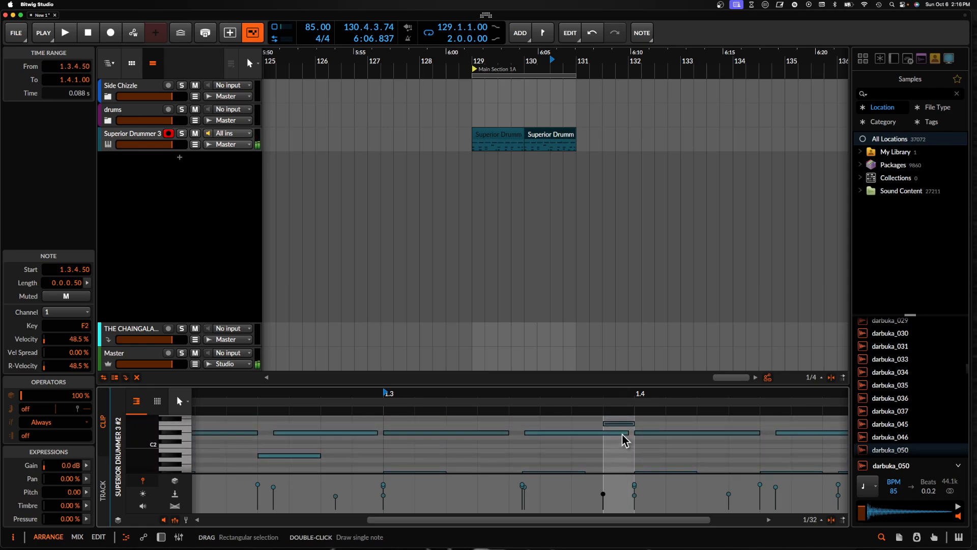
{"action": "key", "text": "Up"}
{"action": "key", "text": "Up"}
{"action": "key", "text": "Up"}
{"action": "key", "text": "Up"}
{"action": "key", "text": "Up"}
{"action": "key", "text": "Up"}
{"action": "key", "text": "Up"}
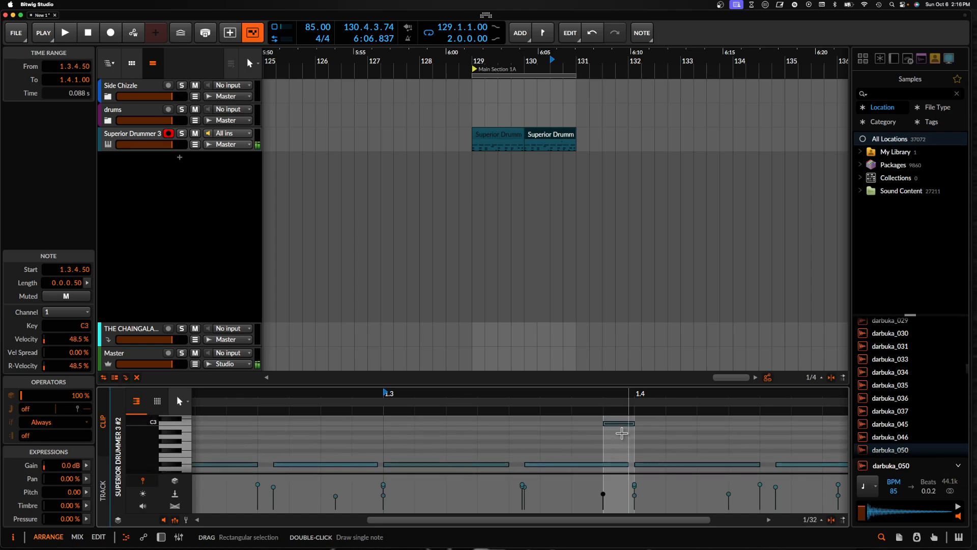
{"action": "key", "text": "Up"}
{"action": "key", "text": "Up"}
{"action": "key", "text": "space"}
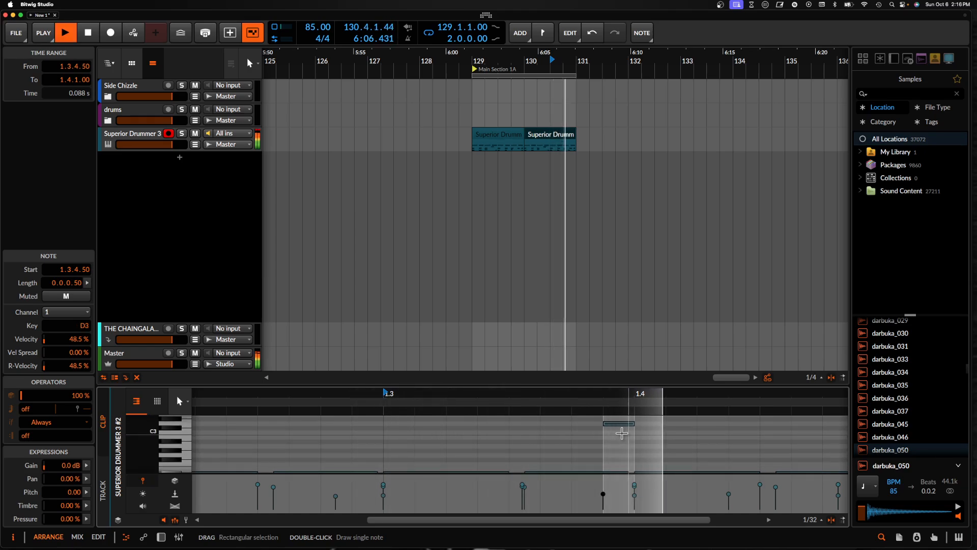
Select both Superior Drummer clips in the arranger and look over their notes in the note editor while the loop plays
{"action": "left_click", "coordinate": [501, 141]}
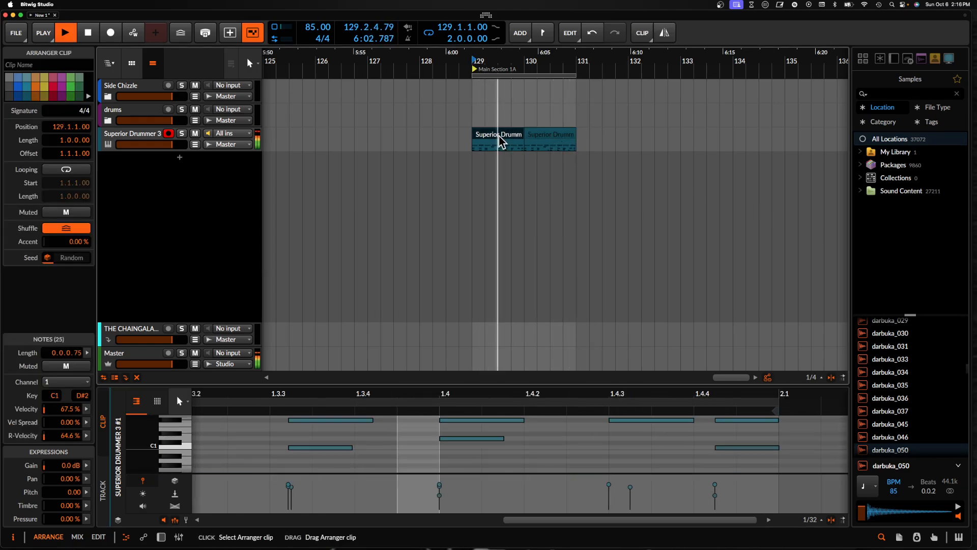
{"action": "left_click", "coordinate": [543, 141], "text": "shift"}
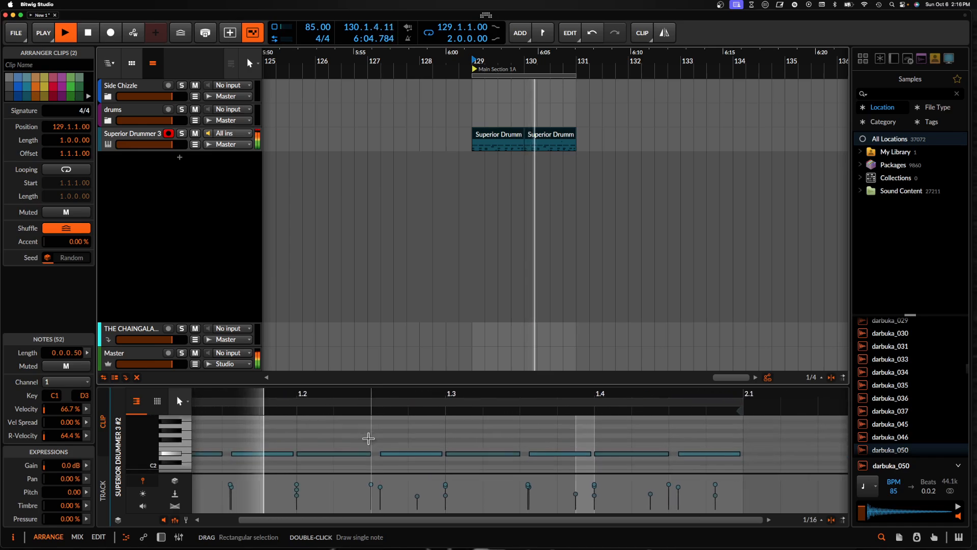
{"action": "scroll", "coordinate": [368, 438], "scroll_direction": "down", "scroll_amount": 3}
{"action": "scroll", "coordinate": [369, 438], "scroll_direction": "left", "scroll_amount": 4}
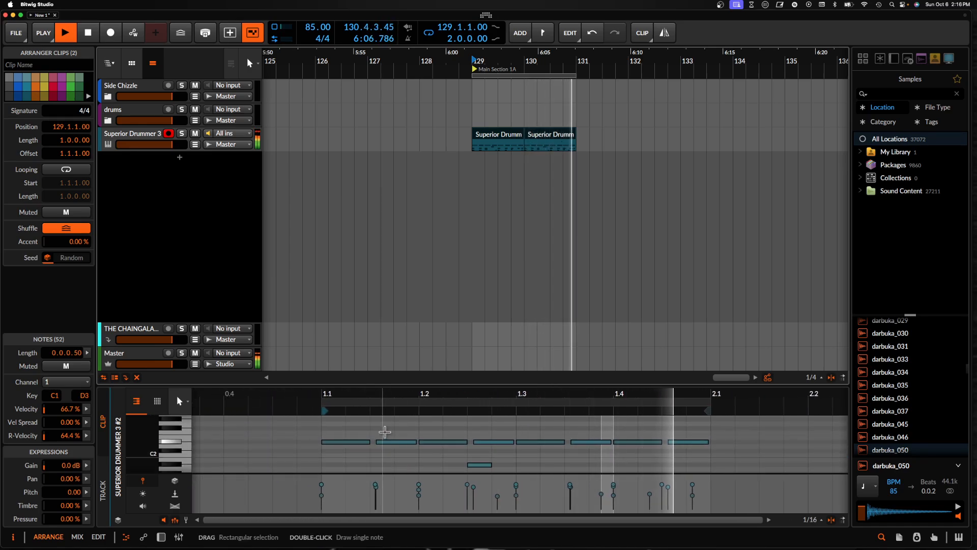
{"action": "scroll", "coordinate": [396, 432], "scroll_direction": "down", "scroll_amount": 2}
{"action": "scroll", "coordinate": [402, 430], "scroll_direction": "left", "scroll_amount": 2}
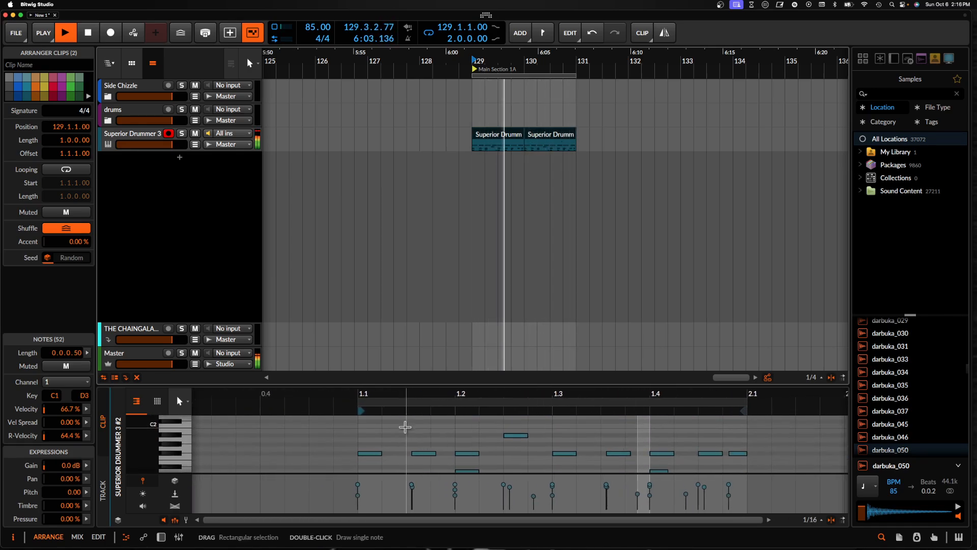
Open the Superior Drummer 3 plug-in window from the track's device, stop playback, and select the snare drum
{"action": "double_click", "coordinate": [140, 136]}
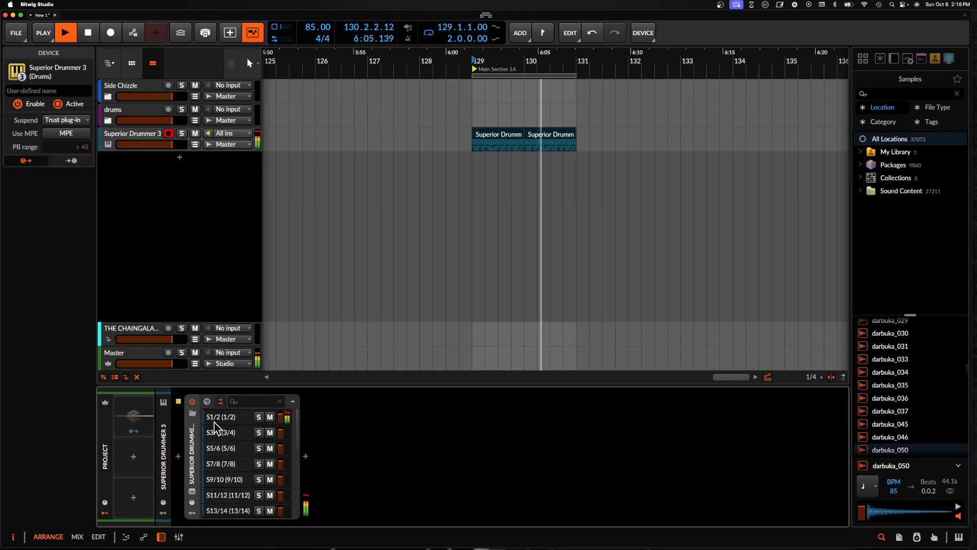
{"action": "left_click", "coordinate": [192, 492]}
{"action": "key", "text": "space"}
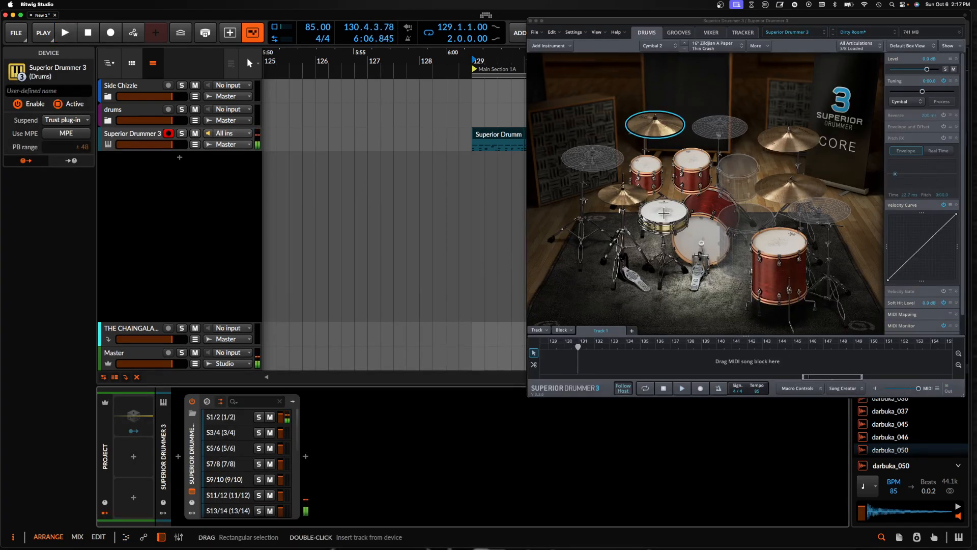
{"action": "left_click", "coordinate": [663, 213]}
{"action": "left_click_drag", "start_coordinate": [788, 23], "coordinate": [514, 23]}
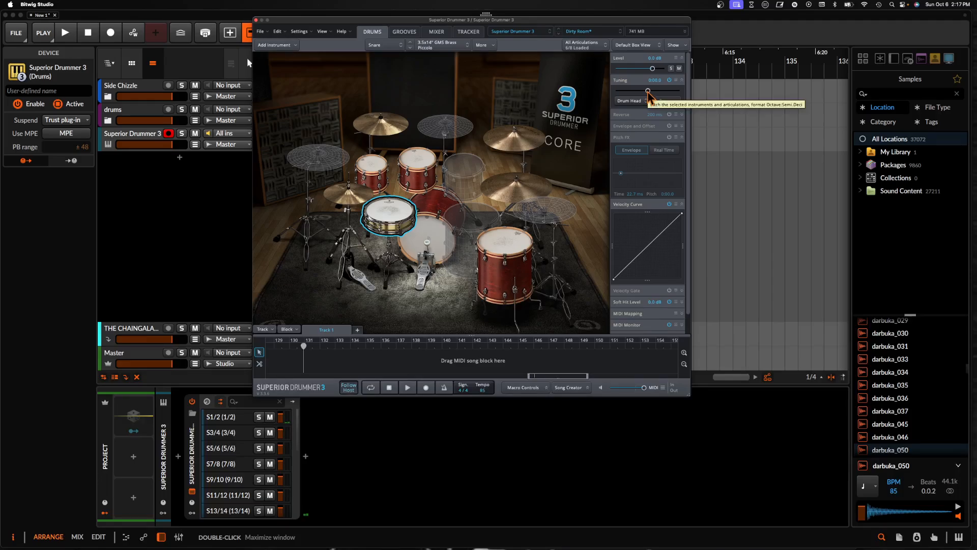
Lower the snare's tuning slightly and its level to about -3.6 dB during playback, and close the plug-in window
{"action": "key", "text": "space"}
{"action": "left_click_drag", "start_coordinate": [649, 97], "coordinate": [650, 97]}
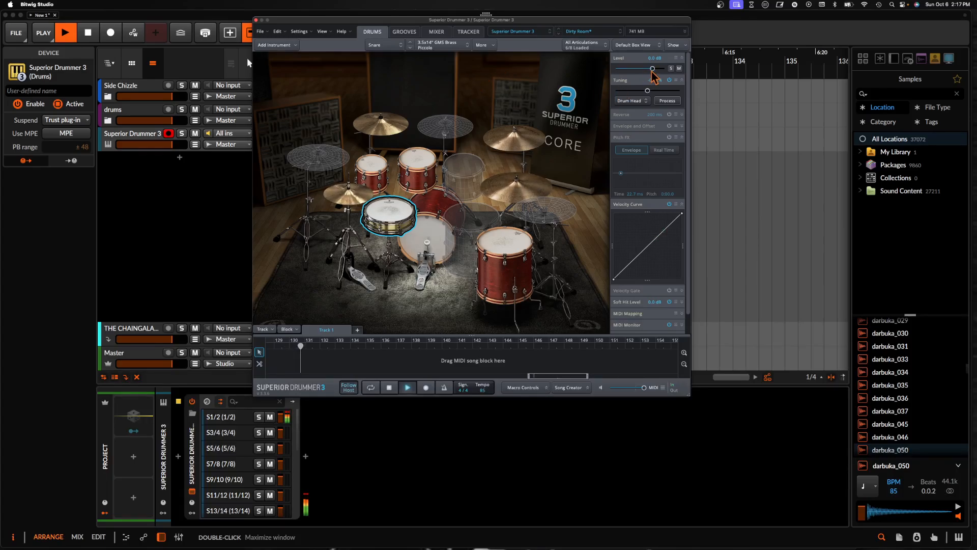
{"action": "left_click_drag", "start_coordinate": [653, 68], "coordinate": [649, 69]}
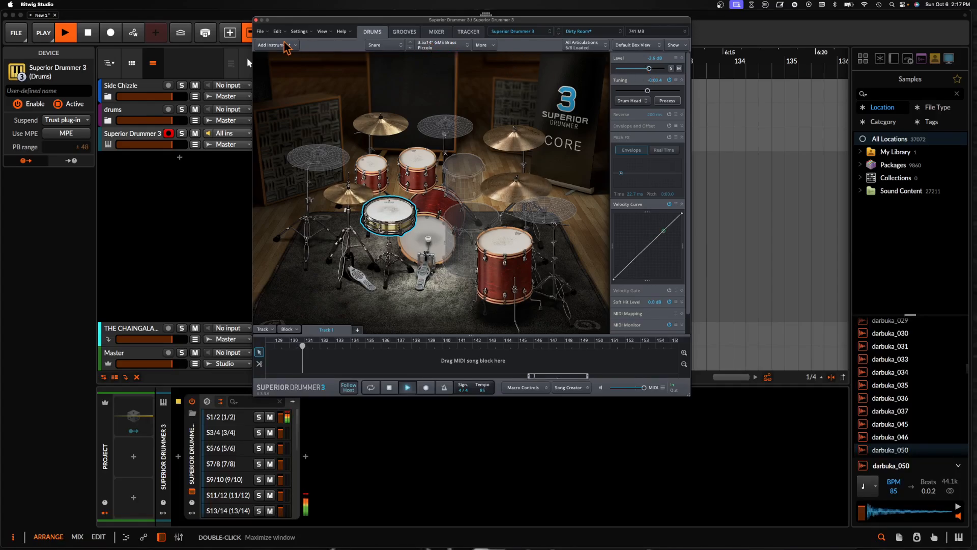
{"action": "left_click", "coordinate": [335, 453]}
{"action": "left_click", "coordinate": [256, 23]}
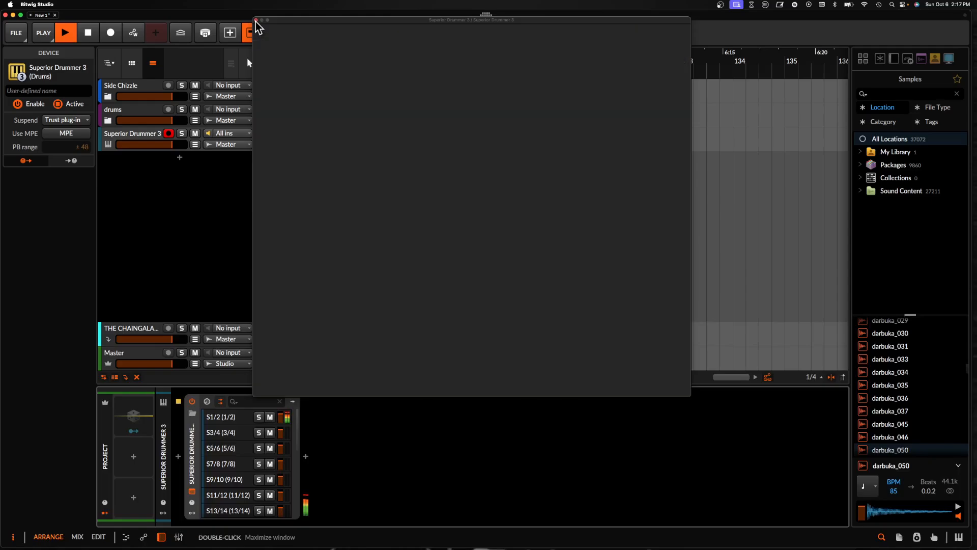
{"action": "key", "text": "space"}
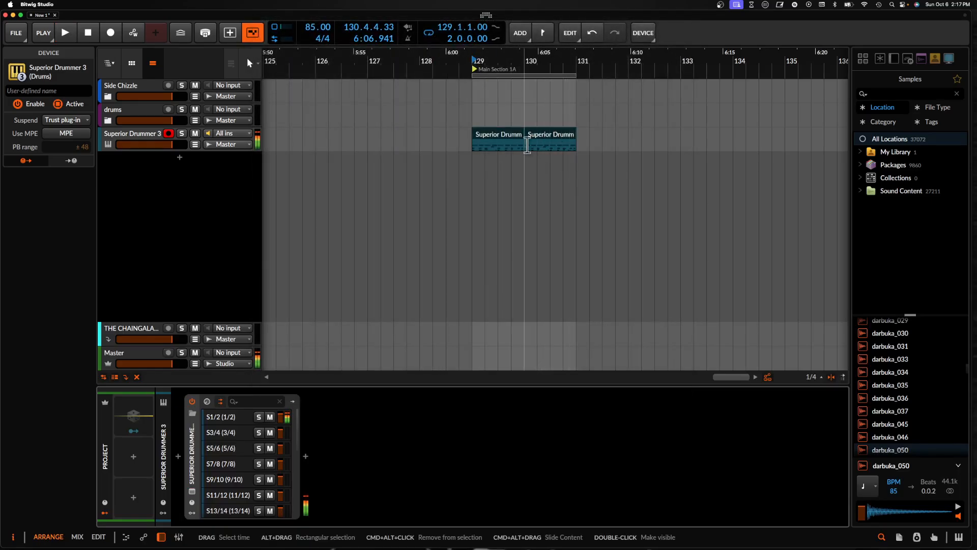
Reopen the Superior Drummer 3 plug-in window and show its mixer
{"action": "left_click", "coordinate": [512, 140]}
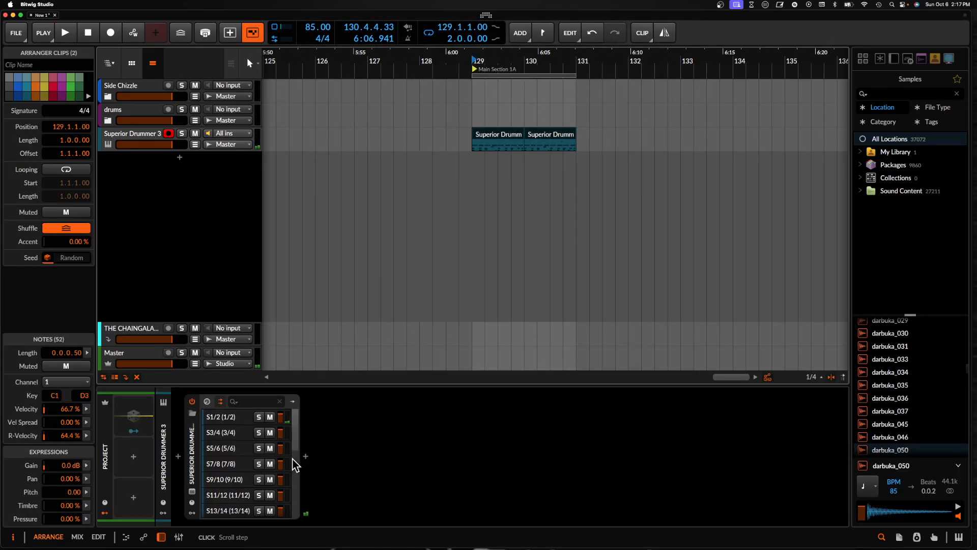
{"action": "left_click", "coordinate": [192, 491]}
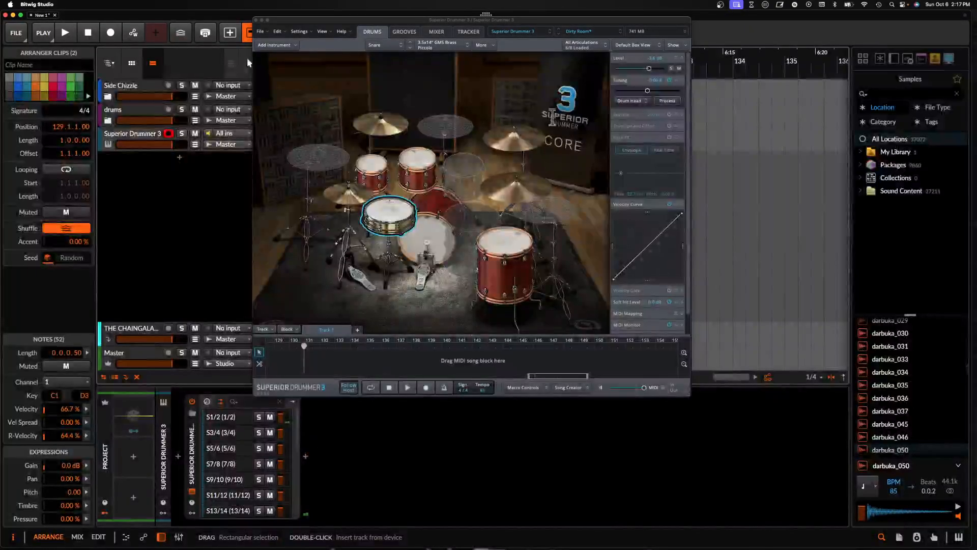
{"action": "left_click", "coordinate": [437, 32]}
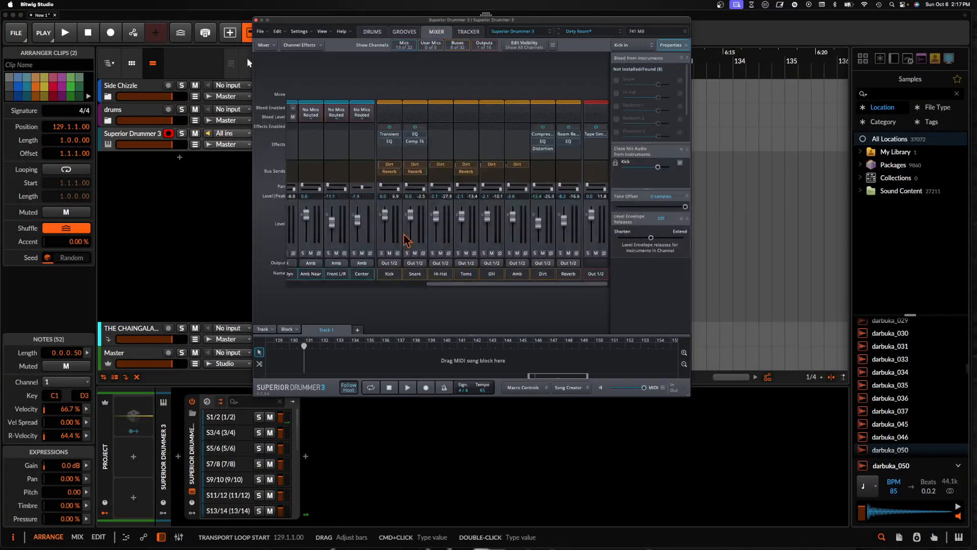
{"action": "left_click", "coordinate": [311, 274]}
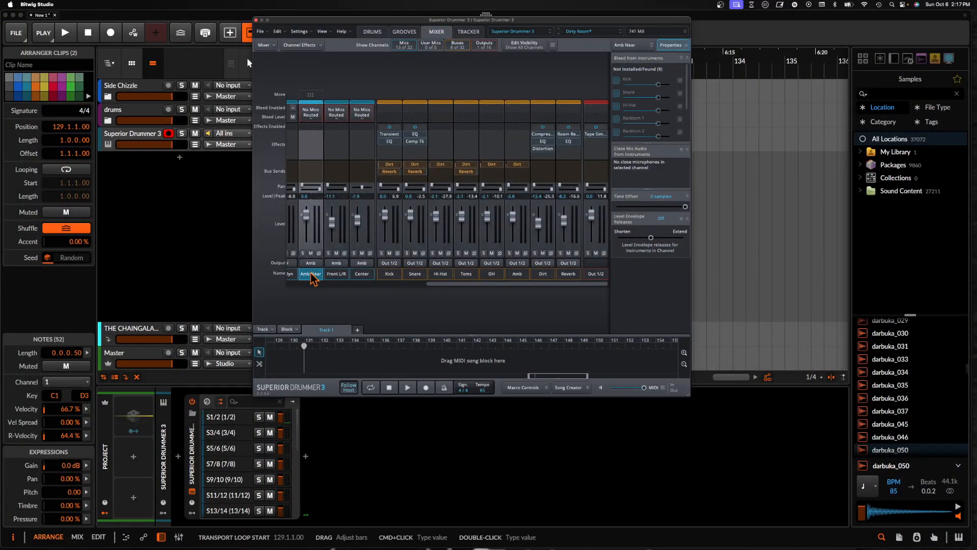
{"action": "scroll", "coordinate": [312, 279], "scroll_direction": "left", "scroll_amount": 10}
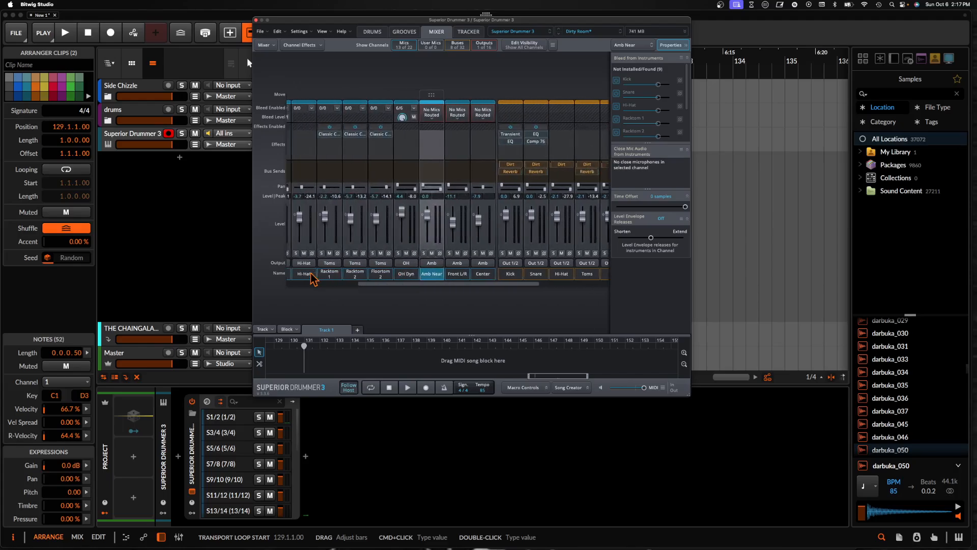
{"action": "left_click", "coordinate": [302, 278], "text": "shift"}
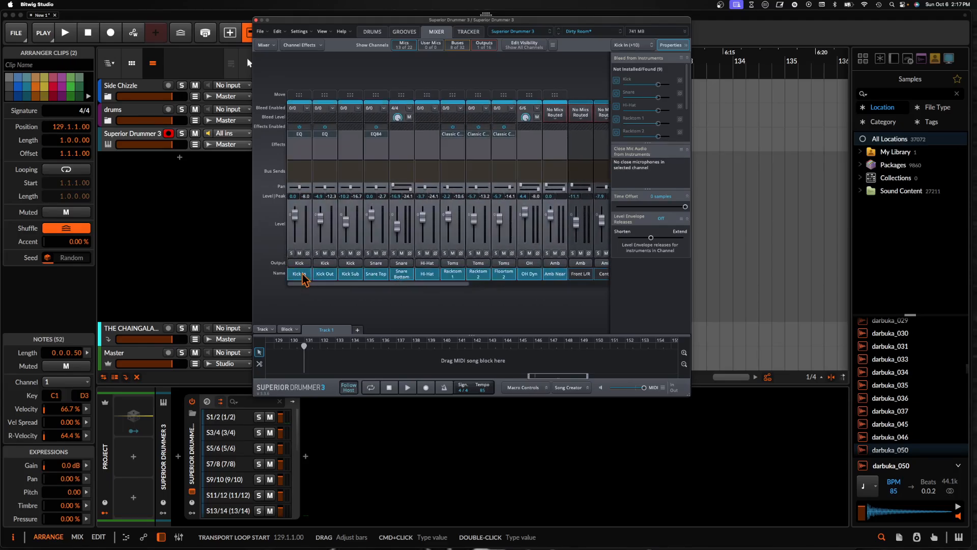
{"action": "scroll", "coordinate": [375, 280], "scroll_direction": "right", "scroll_amount": 3}
{"action": "scroll", "coordinate": [366, 279], "scroll_direction": "left", "scroll_amount": 2}
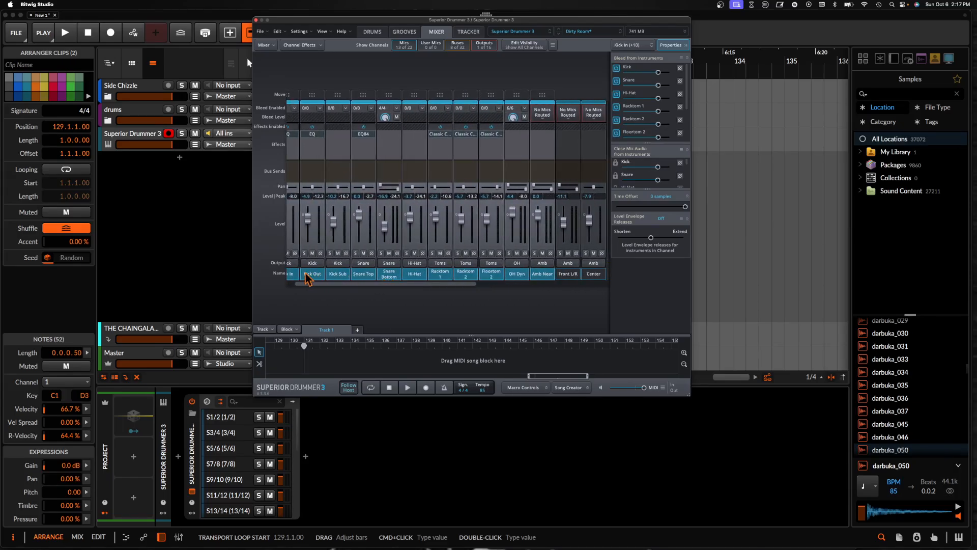
Select all microphone channels from Kick In through Center in the Superior Drummer mixer
{"action": "left_click", "coordinate": [295, 275]}
{"action": "scroll", "coordinate": [295, 275], "scroll_direction": "left", "scroll_amount": 1}
{"action": "scroll", "coordinate": [298, 275], "scroll_direction": "right", "scroll_amount": 1}
{"action": "scroll", "coordinate": [300, 280], "scroll_direction": "right", "scroll_amount": 5}
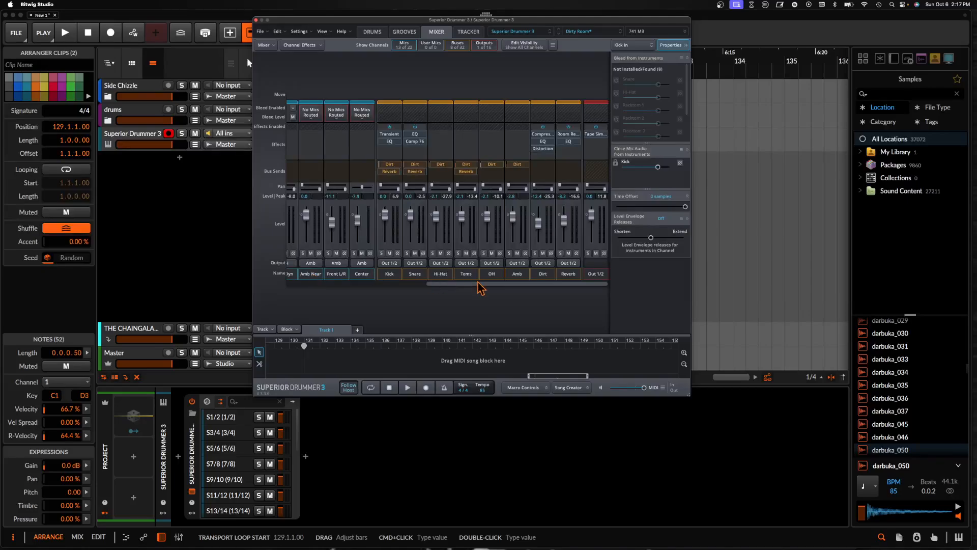
{"action": "scroll", "coordinate": [412, 281], "scroll_direction": "left", "scroll_amount": 5}
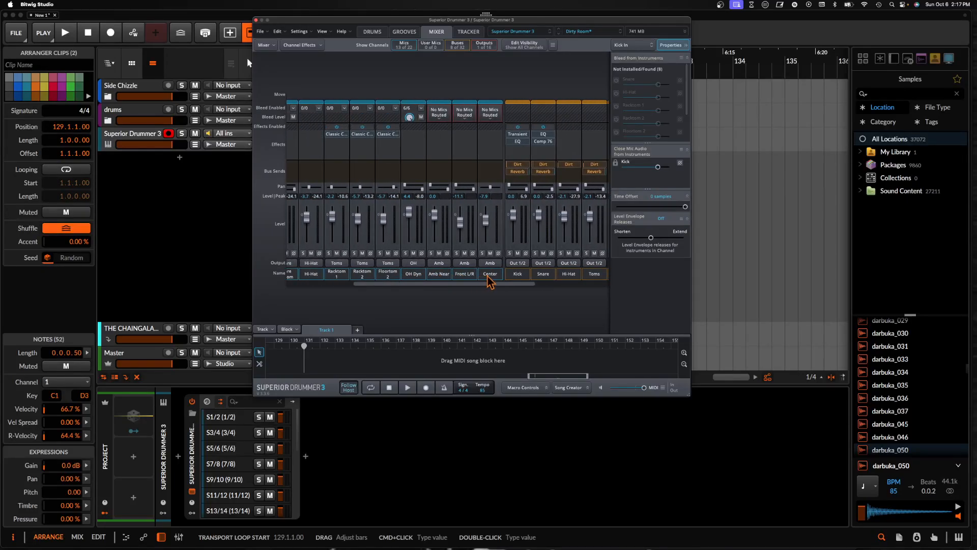
{"action": "left_click", "coordinate": [489, 275], "text": "shift"}
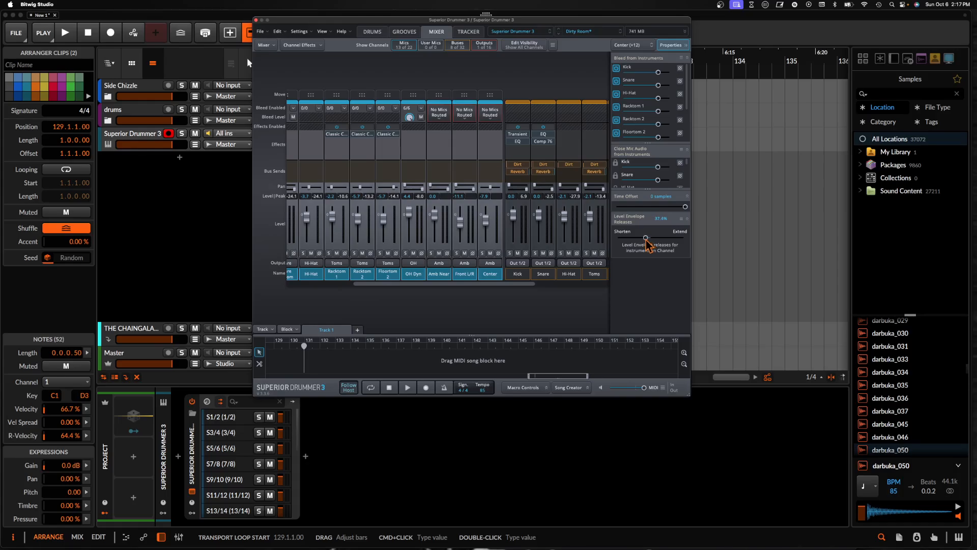
Slightly shorten the selected microphone channels' level envelope releases and lower their levels by about 1.4 dB during playback
{"action": "key", "text": "space"}
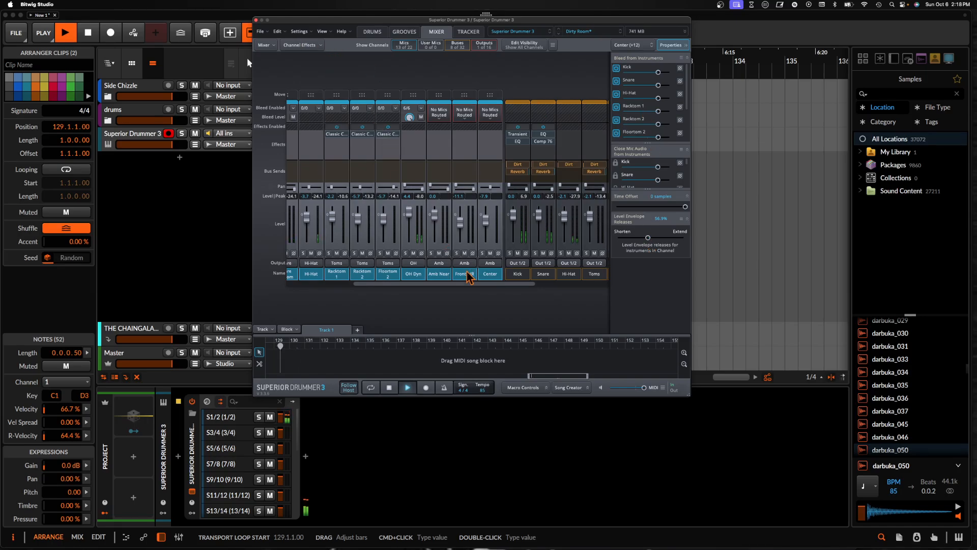
{"action": "scroll", "coordinate": [412, 227], "scroll_direction": "left", "scroll_amount": 5}
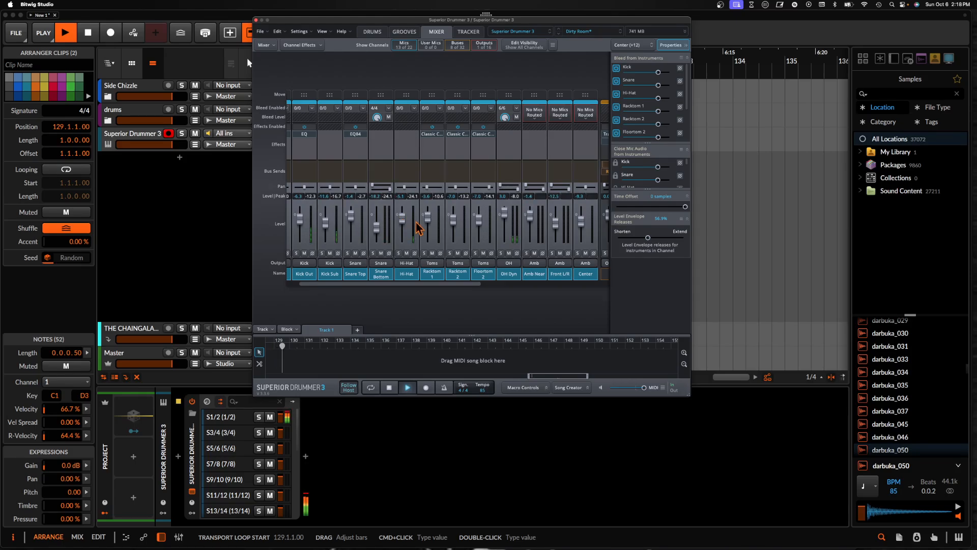
Raise the Hi-Hat microphone channel to about -1.4 dB, look through the remaining mixer buses, and close the Superior Drummer window
{"action": "left_click", "coordinate": [405, 224]}
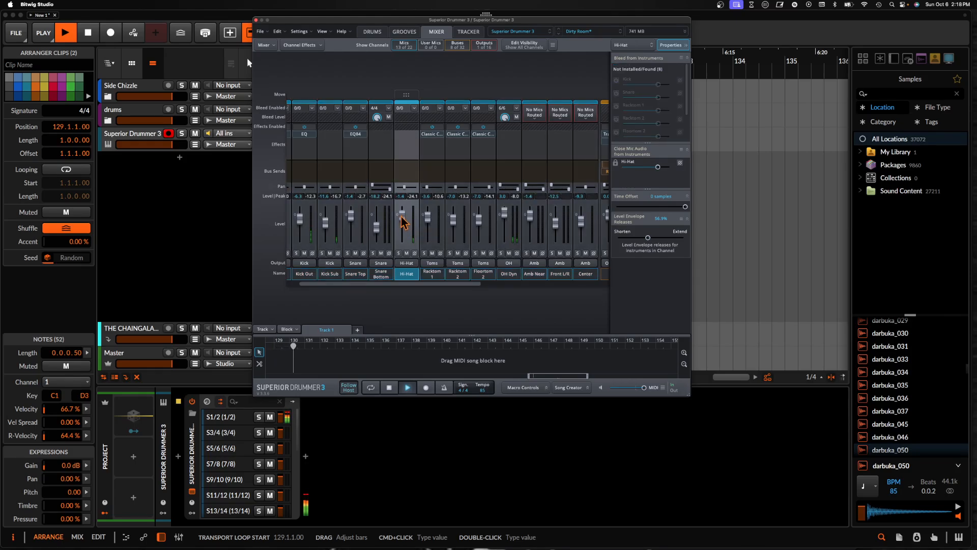
{"action": "scroll", "coordinate": [432, 224], "scroll_direction": "right", "scroll_amount": 2}
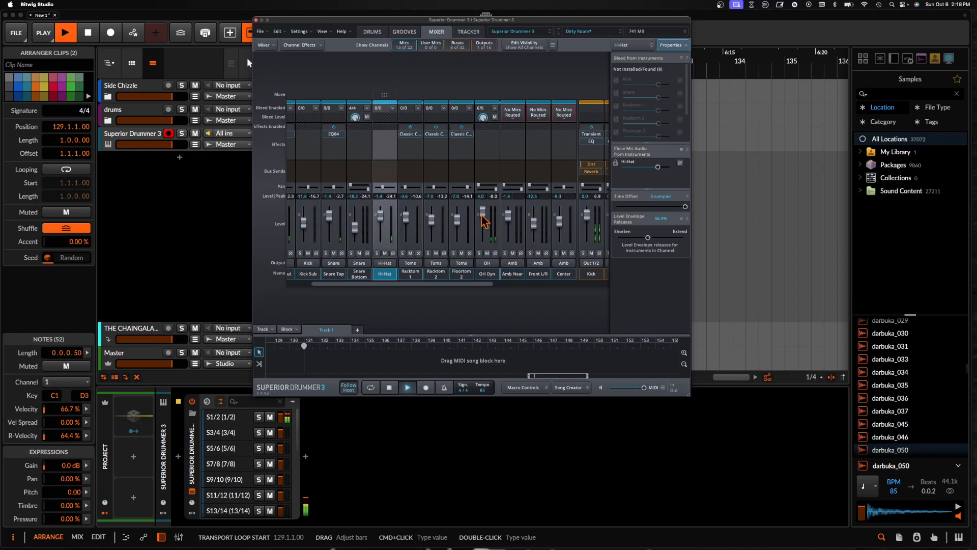
{"action": "scroll", "coordinate": [518, 223], "scroll_direction": "right", "scroll_amount": 10}
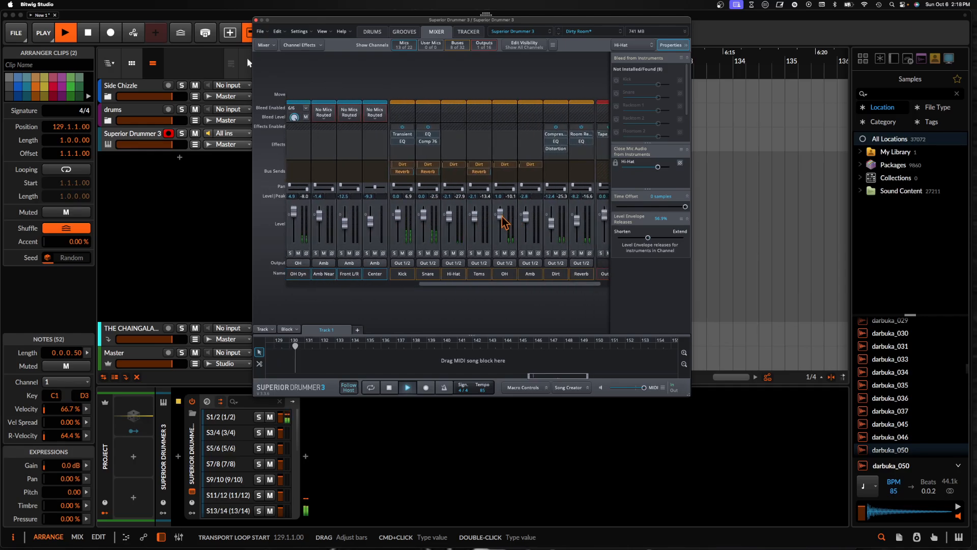
{"action": "scroll", "coordinate": [503, 220], "scroll_direction": "right", "scroll_amount": 1}
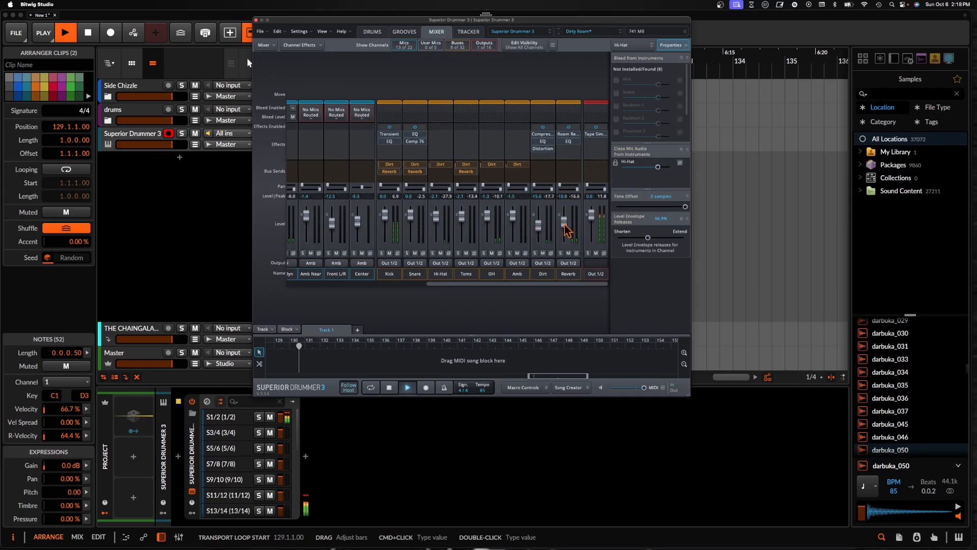
{"action": "left_click", "coordinate": [256, 20]}
Scale both Superior Drummer 3 clips, including their notes, to half their length
{"action": "left_click", "coordinate": [512, 134]}
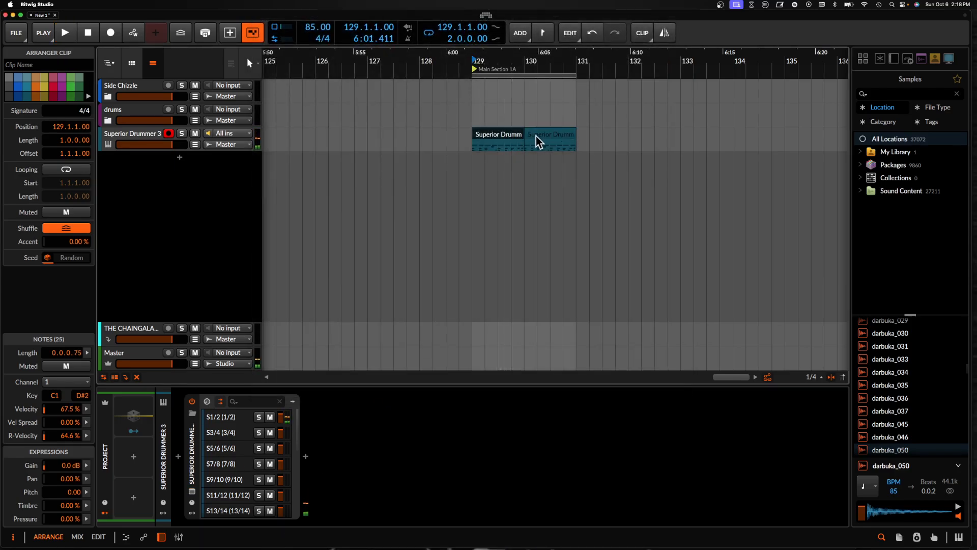
{"action": "left_click", "coordinate": [541, 138], "text": "shift"}
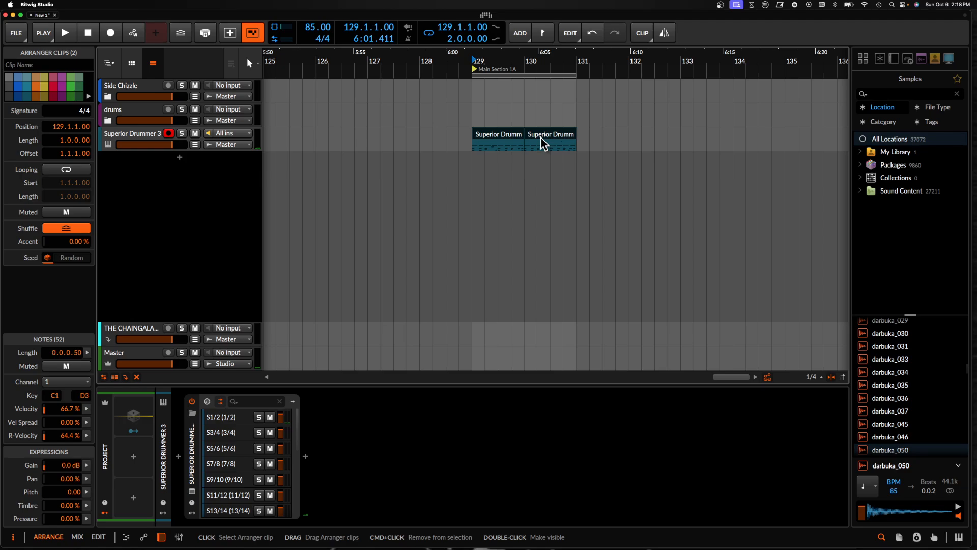
{"action": "key", "text": "super+alt+Left"}
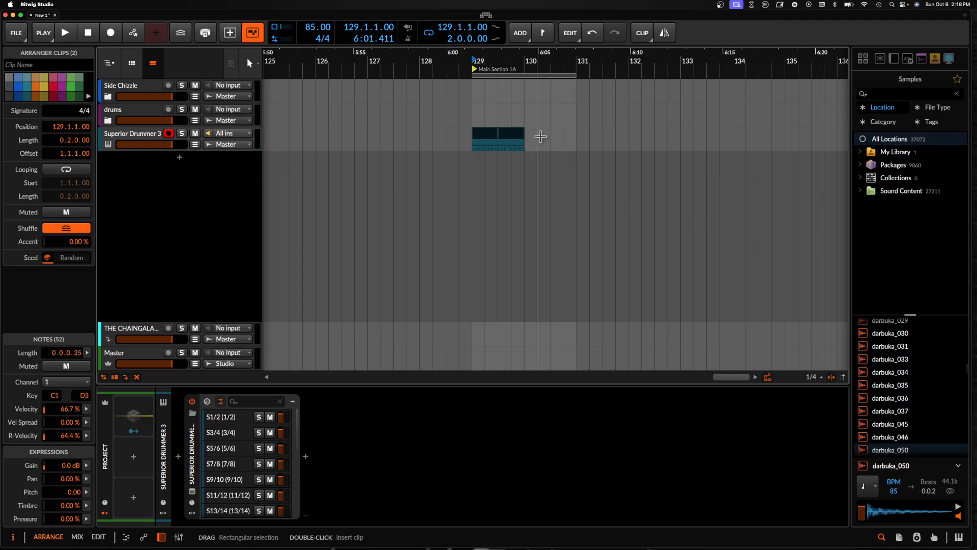
Shorten the arranger loop region to one bar so it ends with the second clip
{"action": "scroll", "coordinate": [542, 137], "scroll_direction": "up", "scroll_amount": 5}
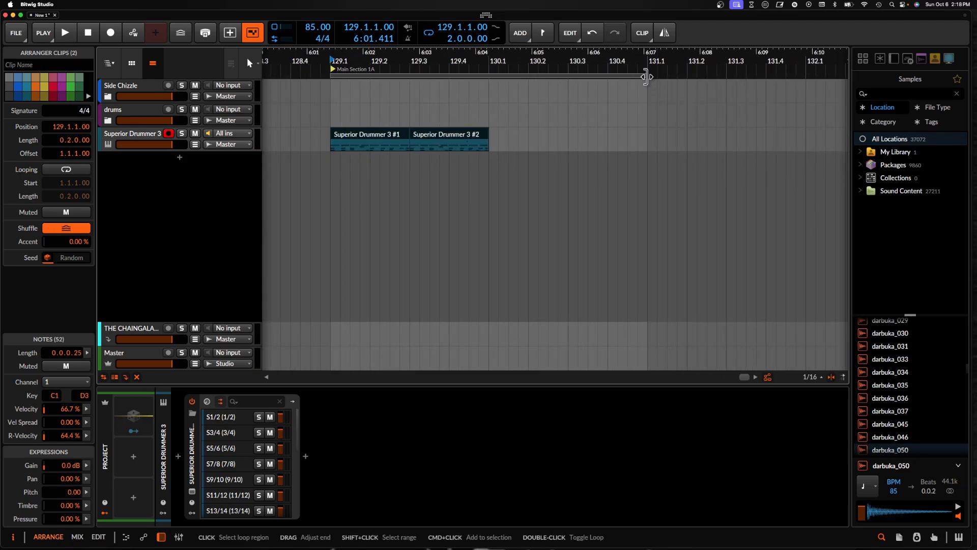
{"action": "left_click_drag", "start_coordinate": [646, 75], "coordinate": [489, 86]}
{"action": "left_click", "coordinate": [395, 134]}
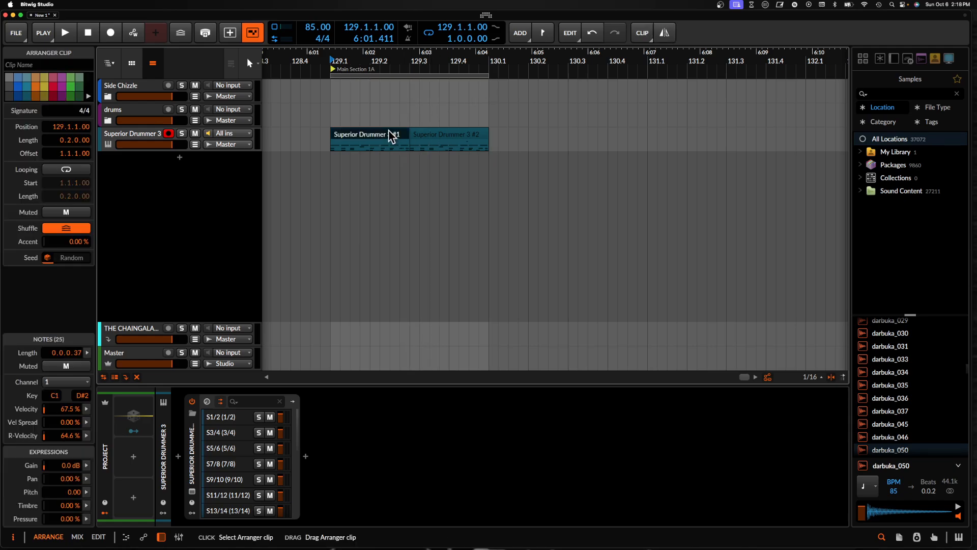
{"action": "scroll", "coordinate": [402, 135], "scroll_direction": "down", "scroll_amount": 4}
{"action": "scroll", "coordinate": [414, 133], "scroll_direction": "down", "scroll_amount": 1}
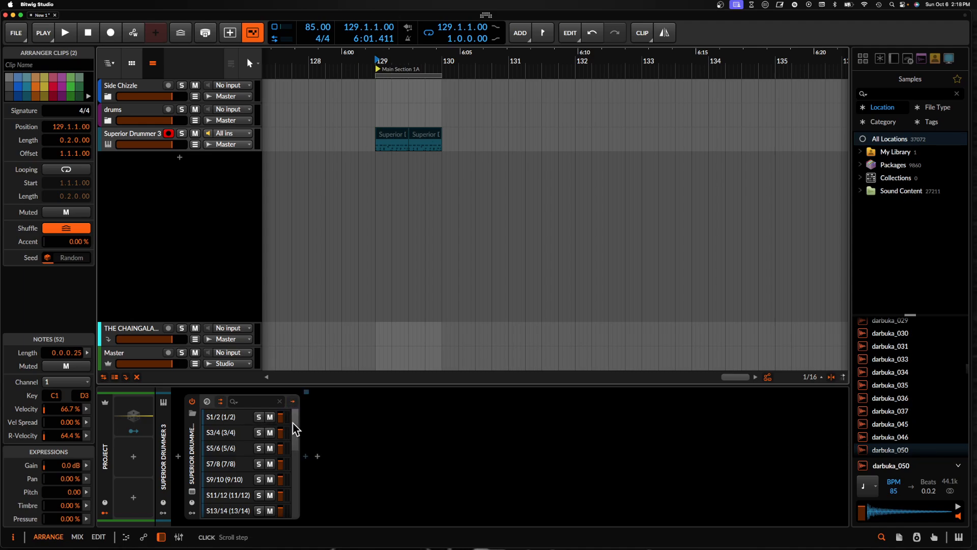
Insert The Glue compressor after Superior Drummer 3 in the track's device chain
{"action": "left_click", "coordinate": [306, 456]}
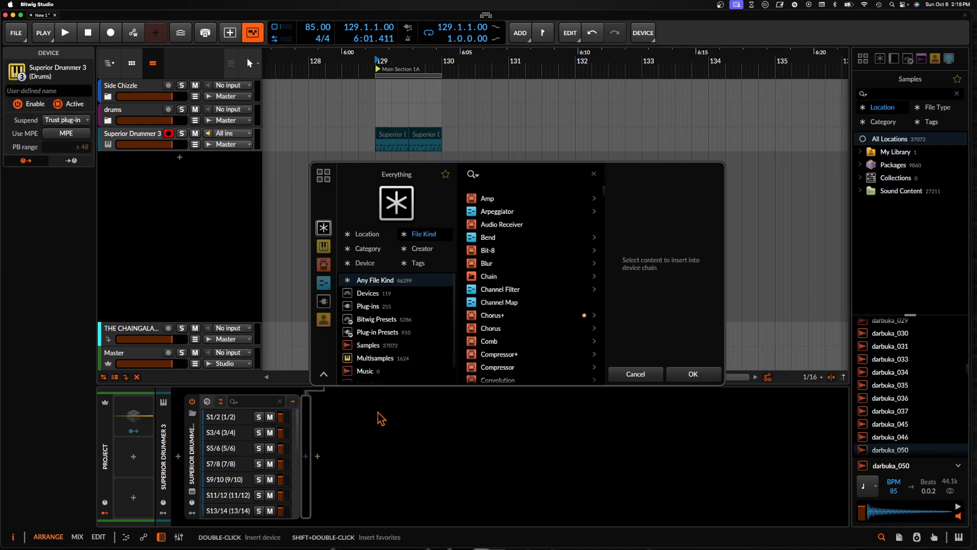
{"action": "type", "text": "the"}
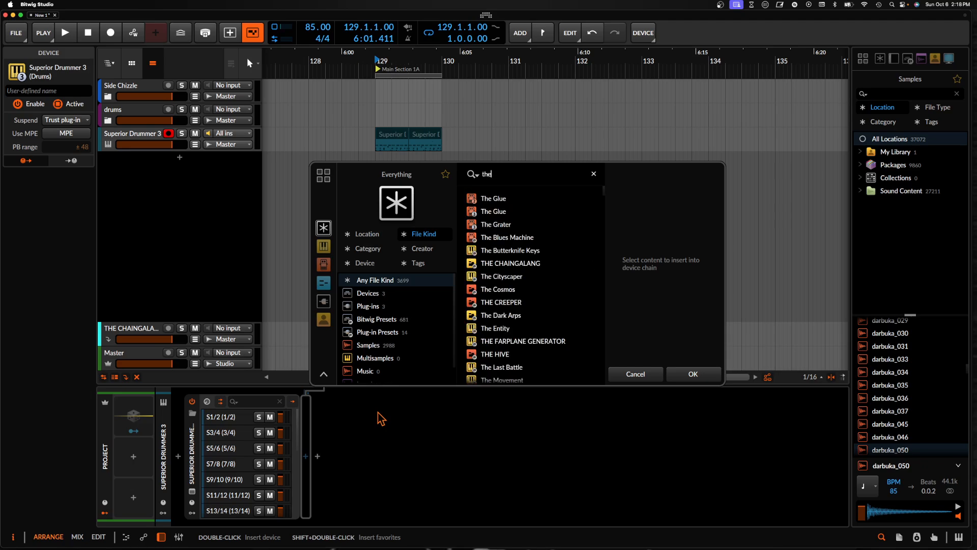
{"action": "left_click", "coordinate": [494, 210]}
{"action": "left_click", "coordinate": [682, 374]}
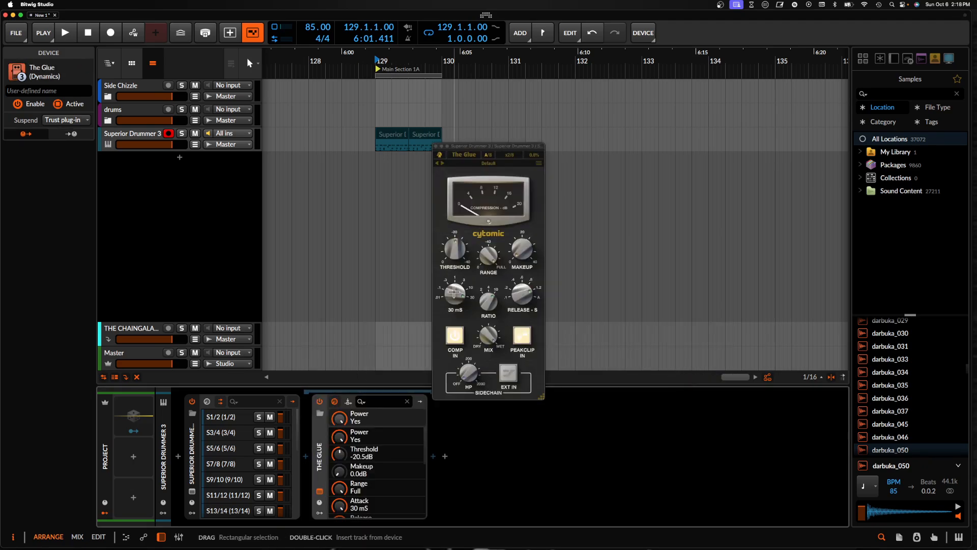
Set The Glue compressor's attack to 3 ms
{"action": "mouse_move", "coordinate": [455, 250]}
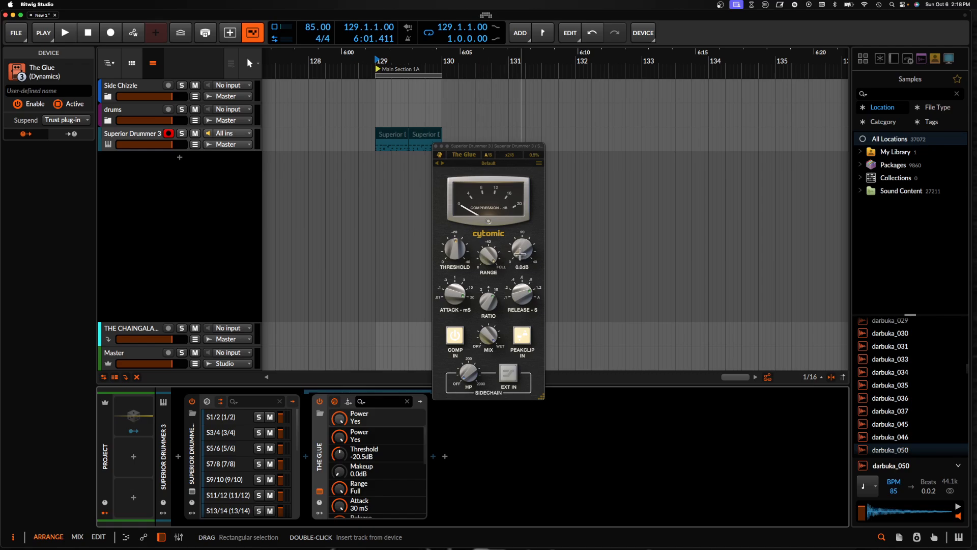
{"action": "mouse_move", "coordinate": [515, 260]}
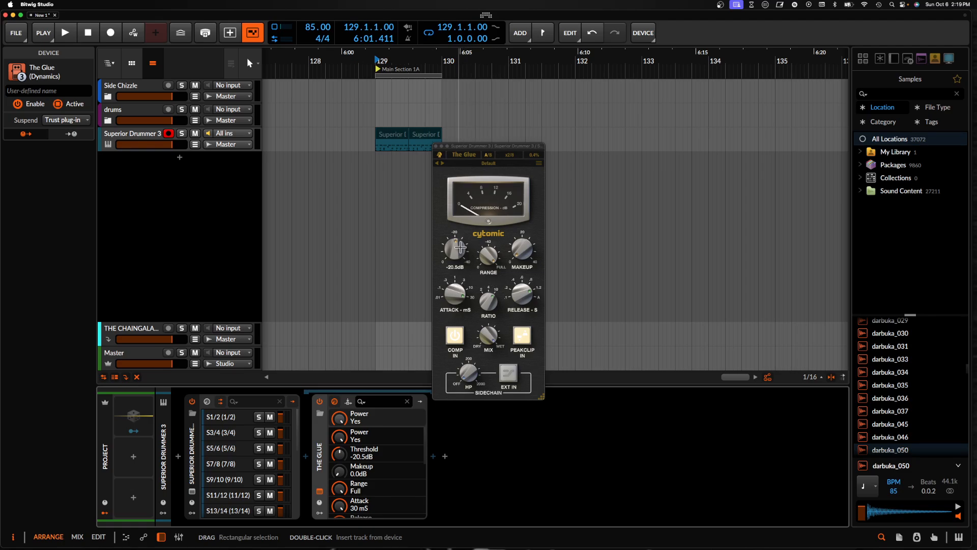
{"action": "left_click", "coordinate": [458, 302]}
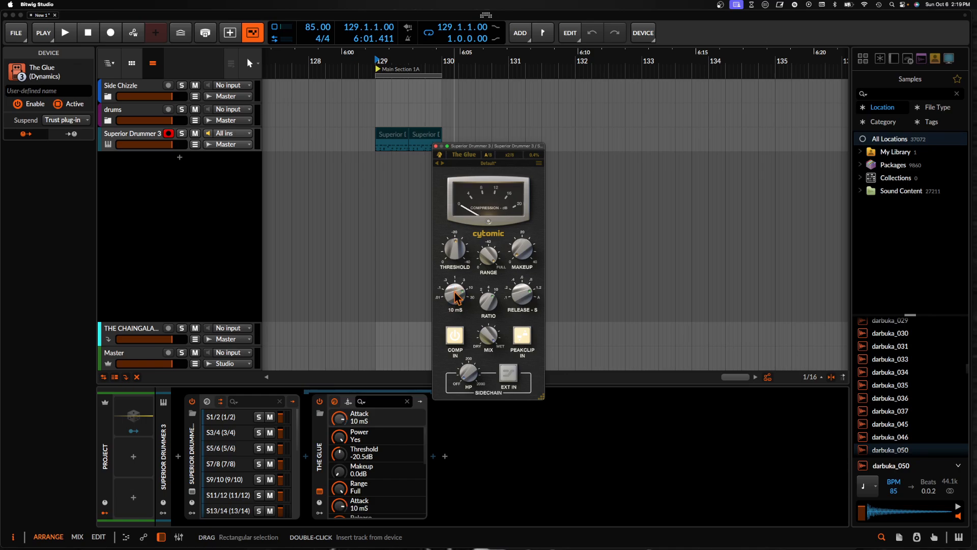
{"action": "left_click_drag", "start_coordinate": [455, 295], "coordinate": [458, 315]}
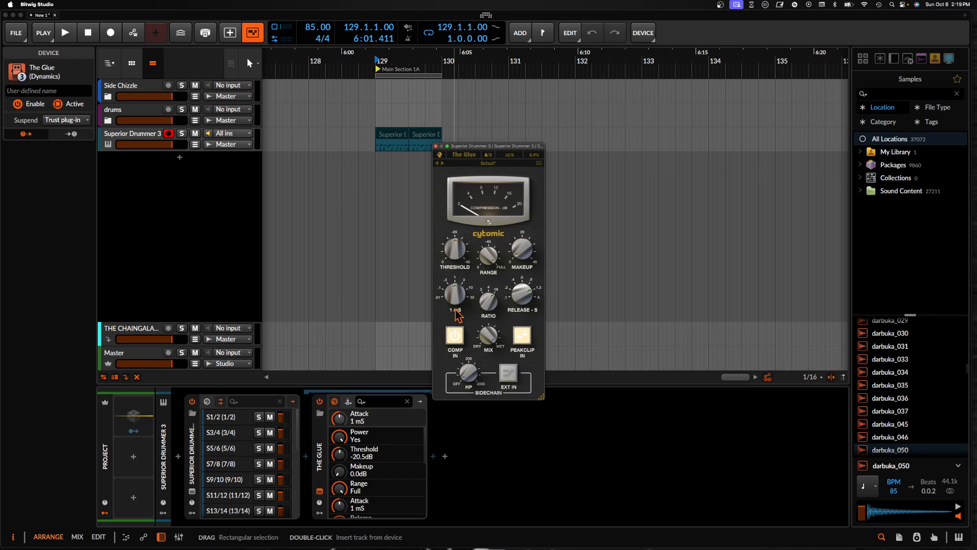
{"action": "left_click", "coordinate": [524, 305]}
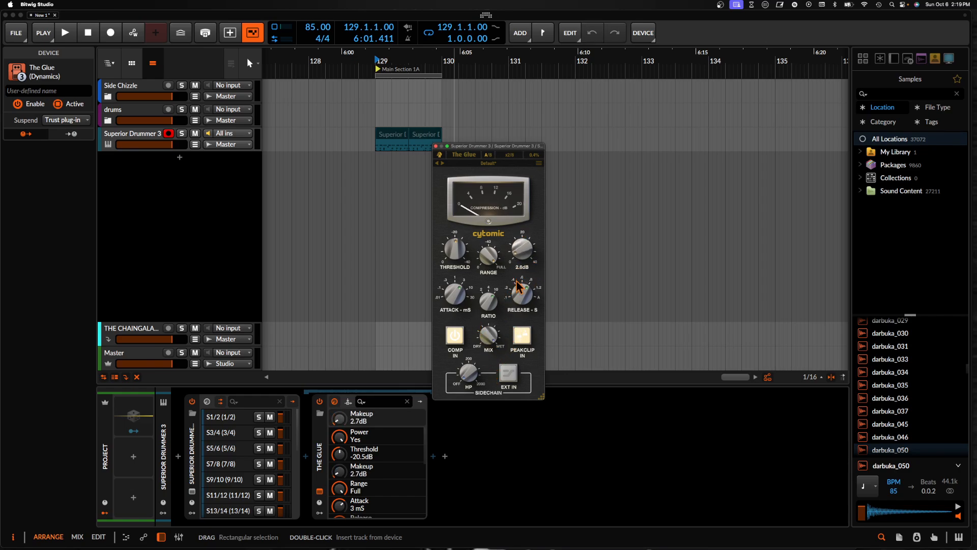
Set The Glue's makeup to 22.3 dB, wet mix to about 9% and threshold to -10.3 dB during playback, closing and collapsing the device
{"action": "key", "text": "space"}
{"action": "left_click_drag", "start_coordinate": [516, 280], "coordinate": [513, 245]}
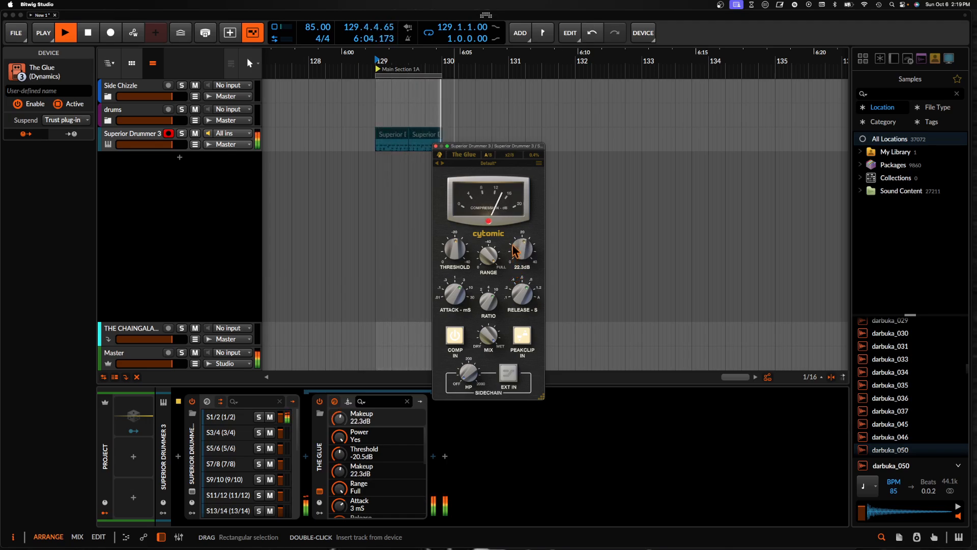
{"action": "left_click_drag", "start_coordinate": [488, 335], "coordinate": [489, 397]}
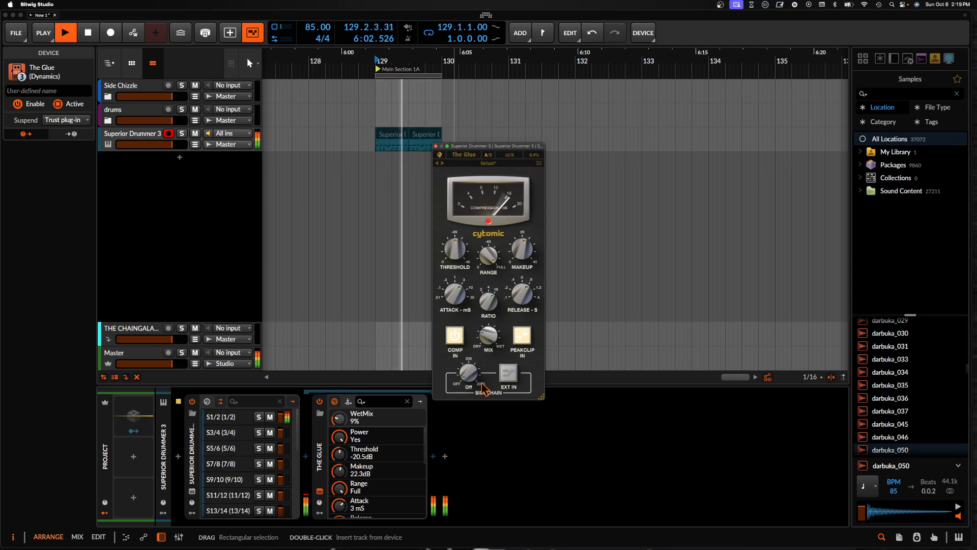
{"action": "mouse_move", "coordinate": [454, 249]}
{"action": "left_mouse_down"}
{"action": "mouse_move", "coordinate": [456, 277]}
{"action": "mouse_move", "coordinate": [453, 268]}
{"action": "left_mouse_up"}
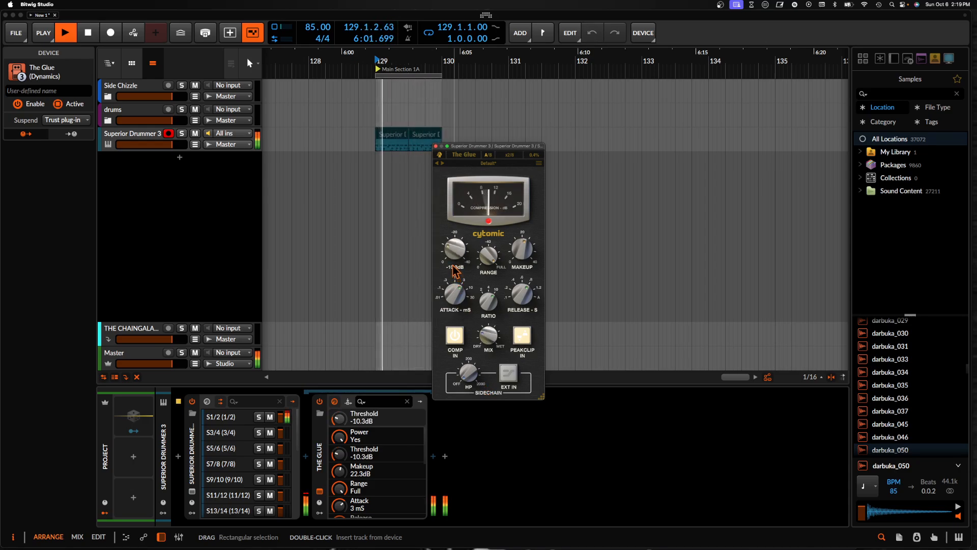
{"action": "key", "text": "space"}
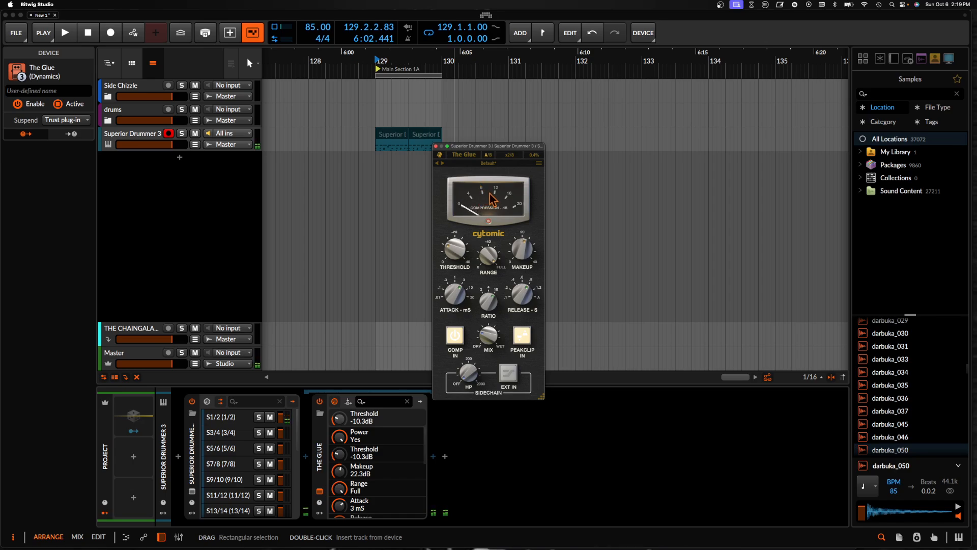
{"action": "left_click", "coordinate": [436, 146]}
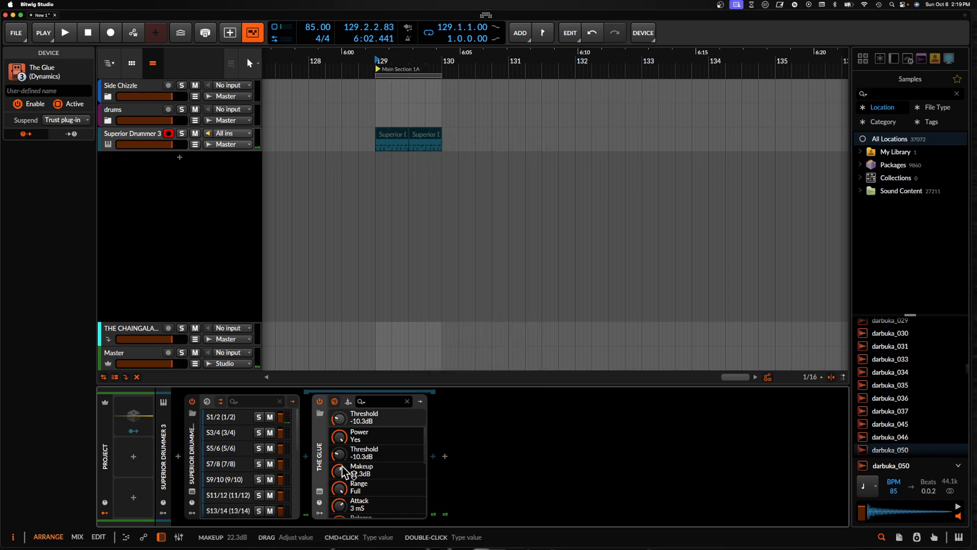
{"action": "double_click", "coordinate": [321, 447]}
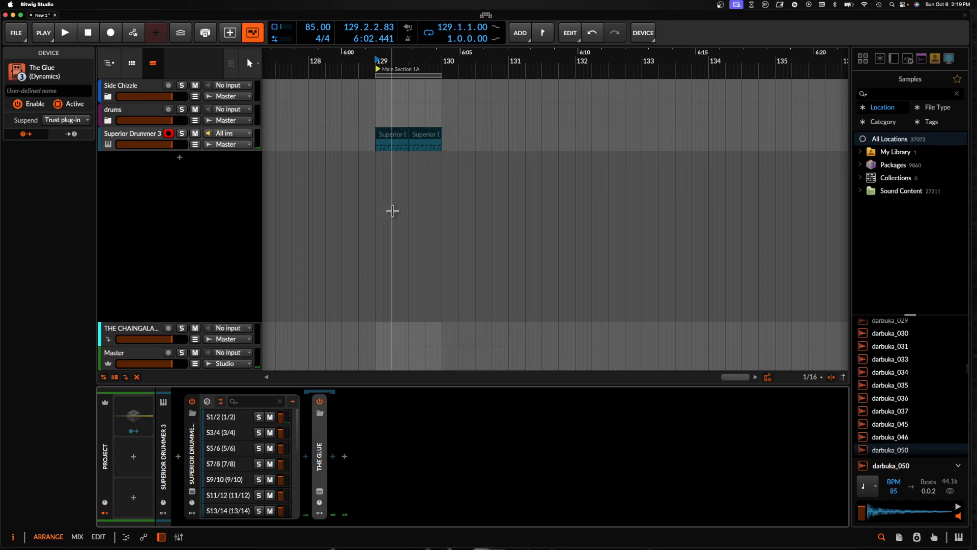
Insert the FabFilter Pro-Q 3 equalizer after The Glue in the device chain
{"action": "left_click", "coordinate": [333, 456]}
{"action": "type", "text": "pro"}
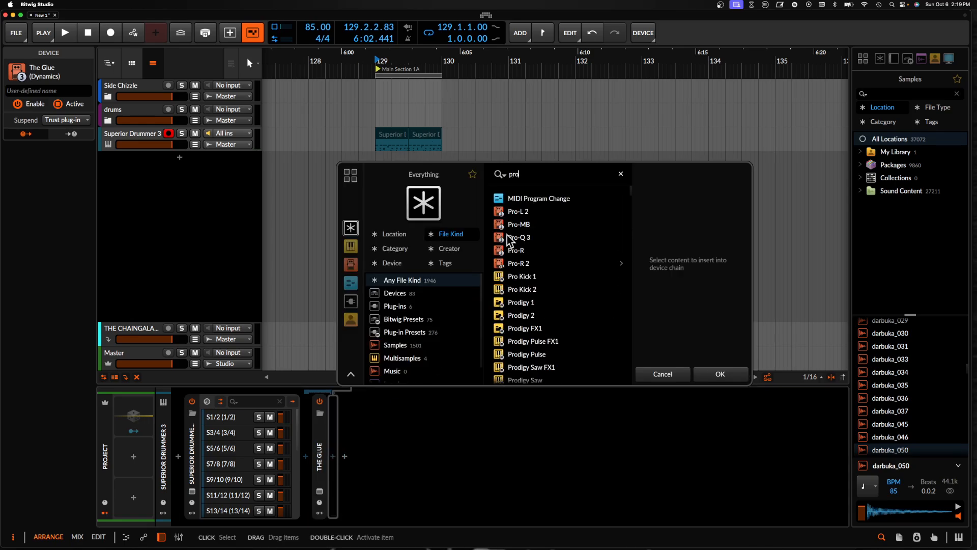
{"action": "left_click", "coordinate": [511, 236]}
{"action": "left_click", "coordinate": [704, 375]}
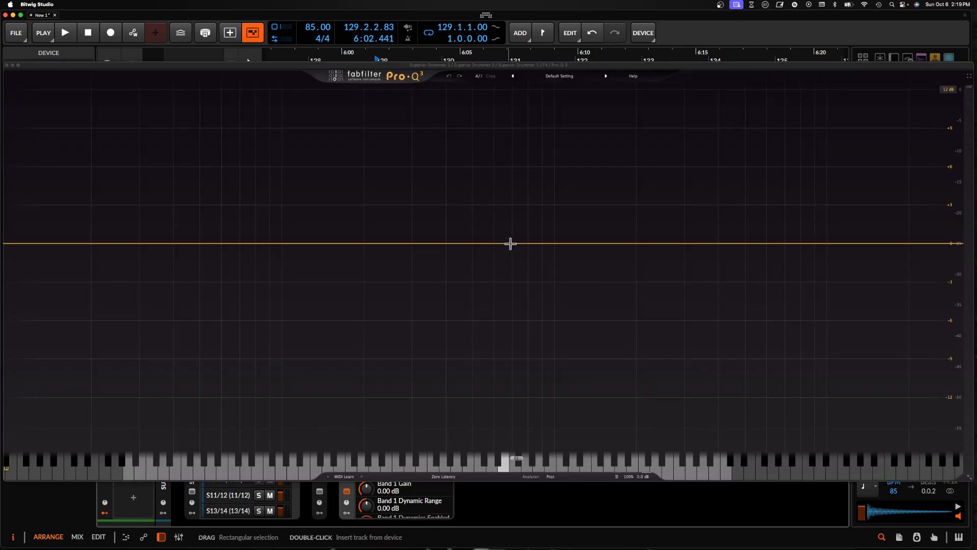
Add a broad treble bell boost of about 4.8 dB and a cut of about 2.8 dB near 64 Hz with Q about 1.74
{"action": "left_click_drag", "start_coordinate": [724, 243], "coordinate": [884, 186]}
{"action": "scroll", "coordinate": [889, 203], "scroll_direction": "down", "scroll_amount": 3}
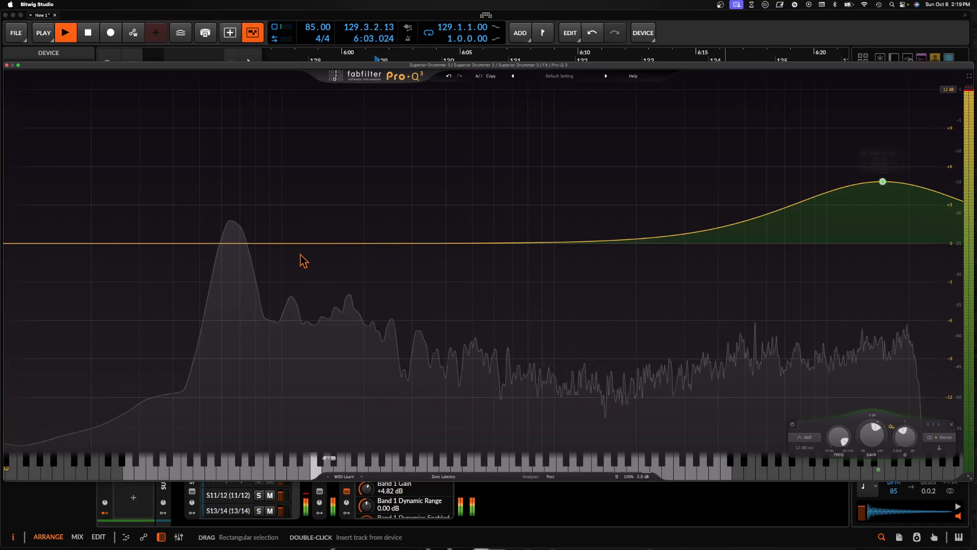
{"action": "left_click_drag", "start_coordinate": [229, 244], "coordinate": [230, 277]}
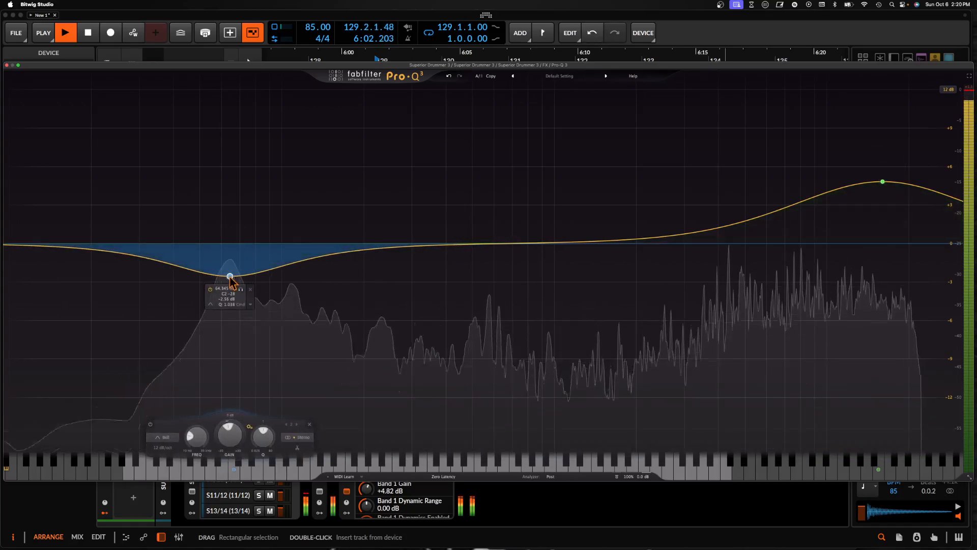
{"action": "scroll", "coordinate": [230, 277], "scroll_direction": "up", "scroll_amount": 5}
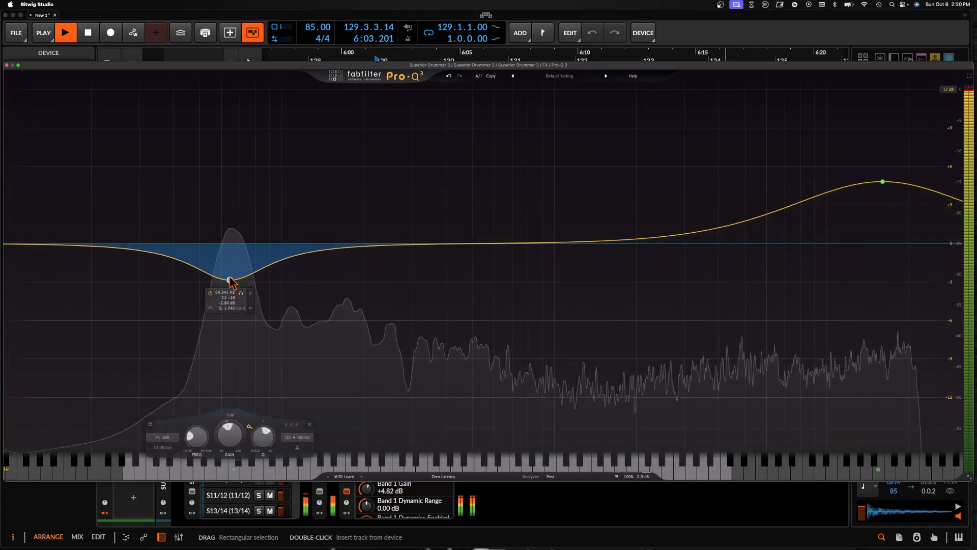
Add a dynamic bell band near 224 Hz with Q about 2.25 that cuts downward, and audition it
{"action": "left_click", "coordinate": [387, 246]}
{"action": "left_click", "coordinate": [408, 275]}
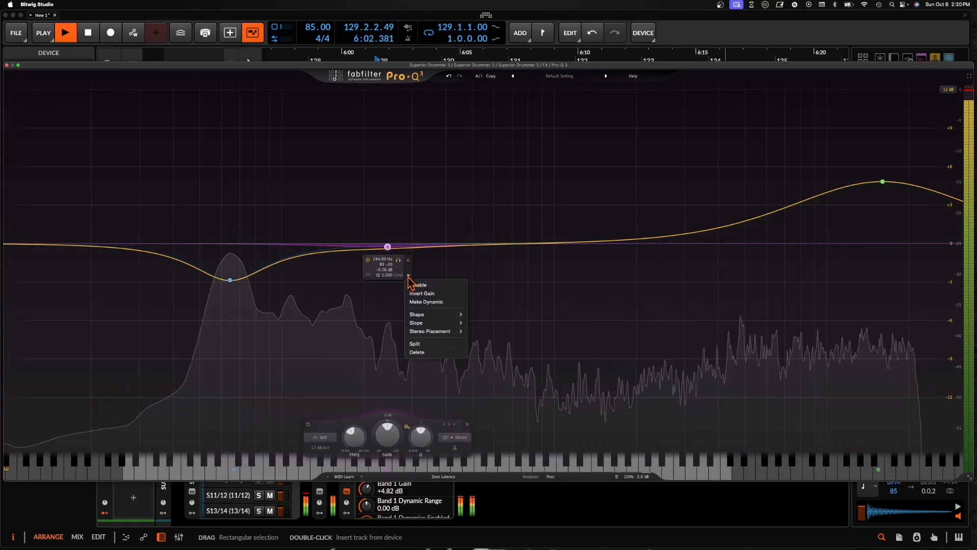
{"action": "left_click", "coordinate": [427, 302]}
{"action": "key", "text": "space"}
{"action": "scroll", "coordinate": [387, 271], "scroll_direction": "up", "scroll_amount": 1}
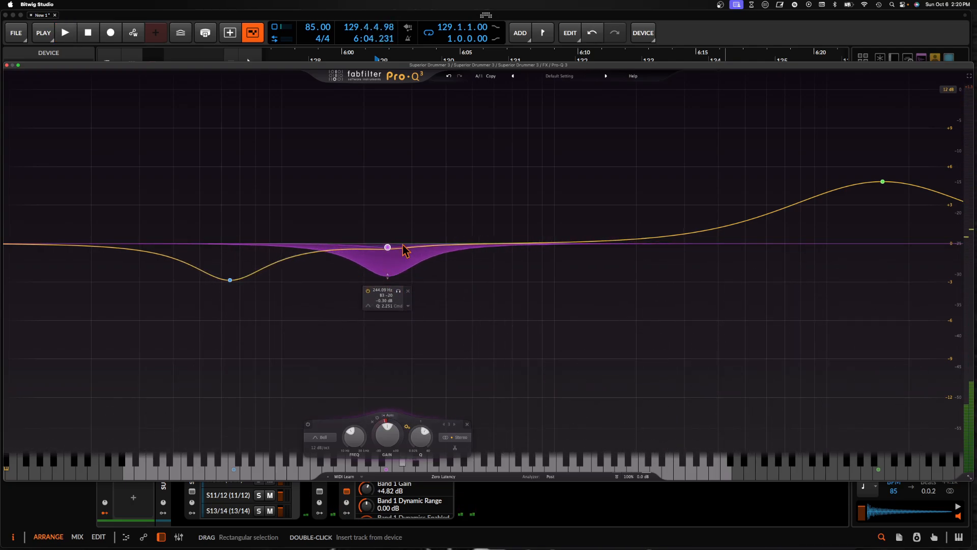
{"action": "left_click_drag", "start_coordinate": [389, 248], "coordinate": [379, 247]}
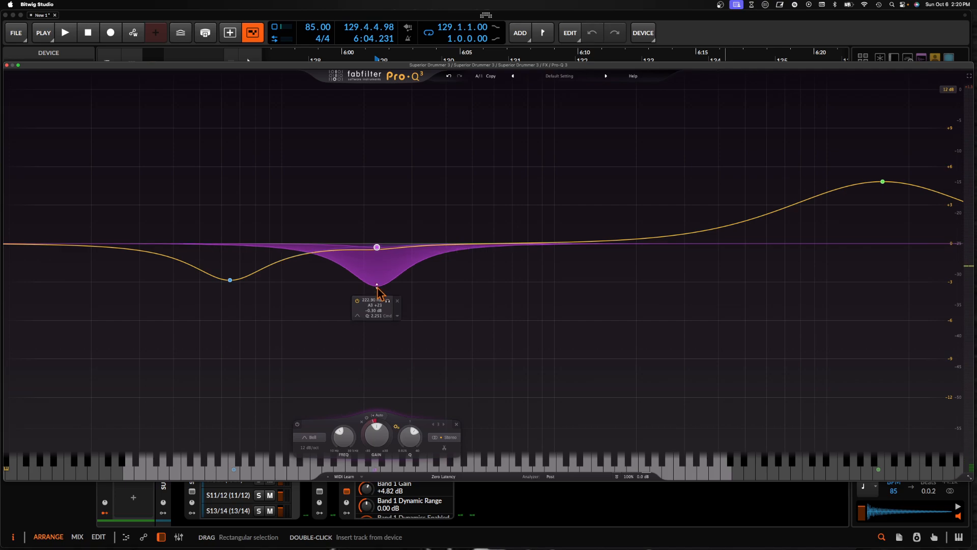
{"action": "key", "text": "space"}
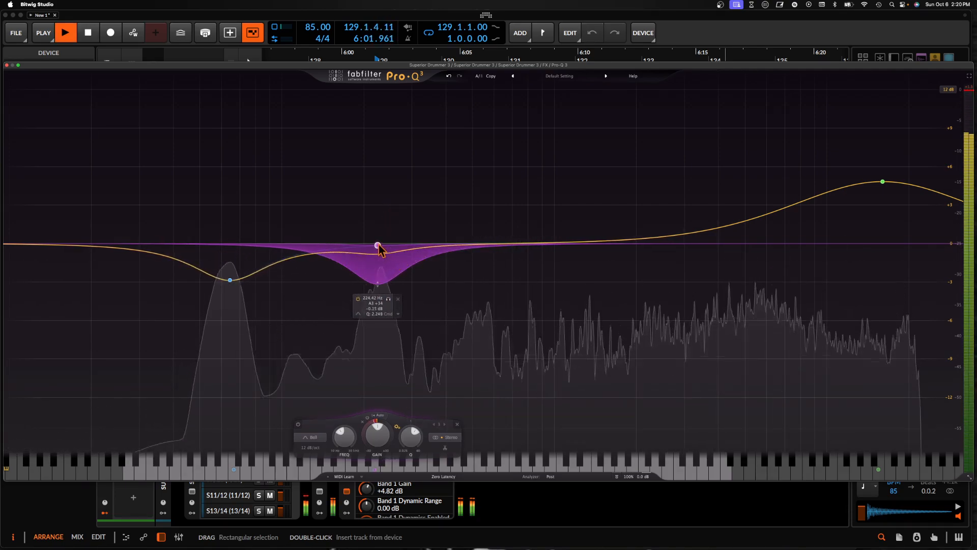
{"action": "key", "text": "space"}
Add a bell cut of about 2.5 dB near 730 Hz and a slight upper-mid bell boost during playback
{"action": "left_click_drag", "start_coordinate": [656, 248], "coordinate": [523, 274]}
{"action": "key", "text": "space"}
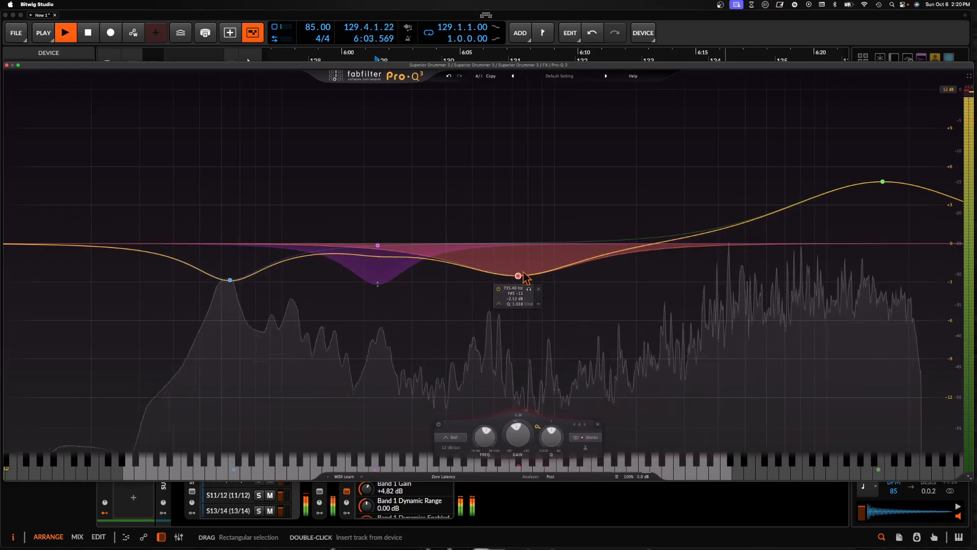
{"action": "left_click_drag", "start_coordinate": [679, 242], "coordinate": [691, 226]}
{"action": "key", "text": "space"}
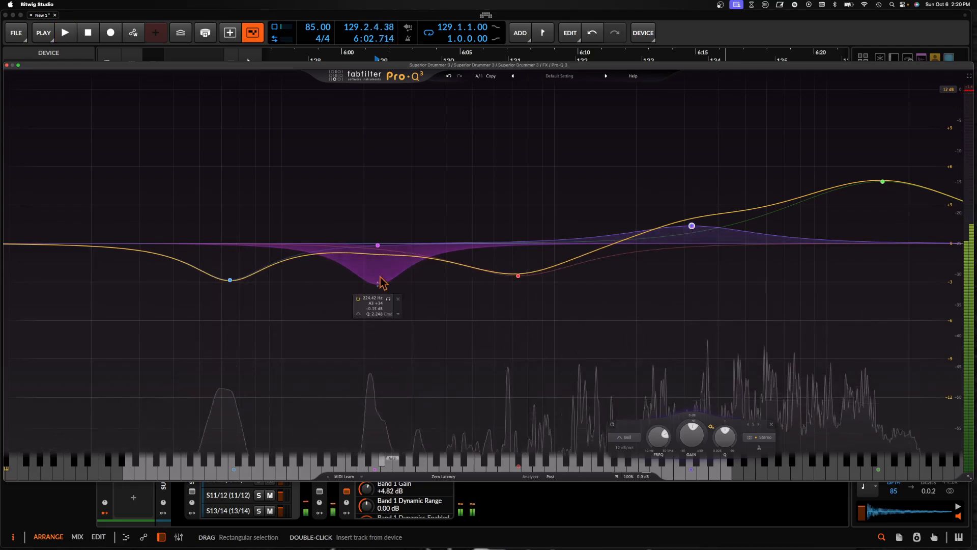
Close the equalizer window and insert Newfangled Saturate after Pro-Q 3 in the device chain
{"action": "left_click", "coordinate": [7, 66]}
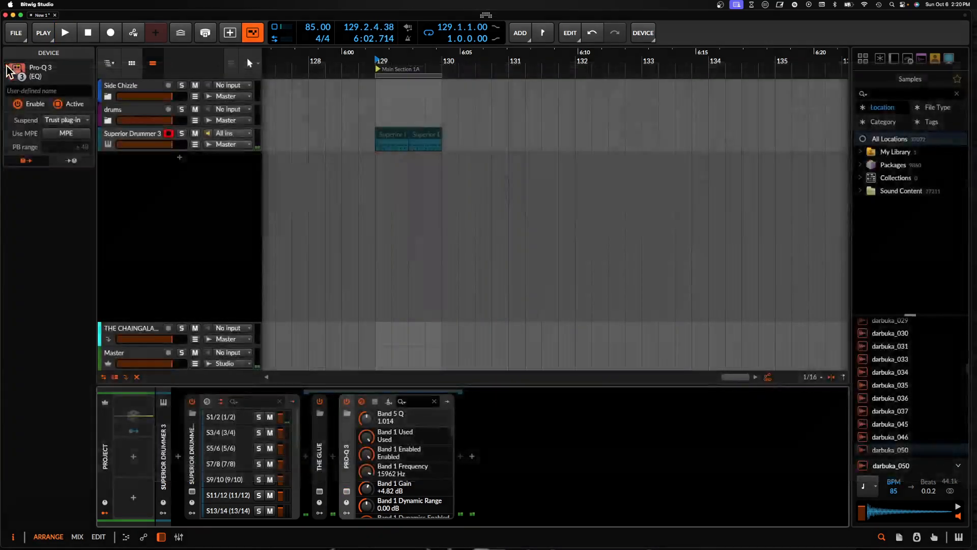
{"action": "left_click", "coordinate": [460, 455]}
{"action": "type", "text": "sat"}
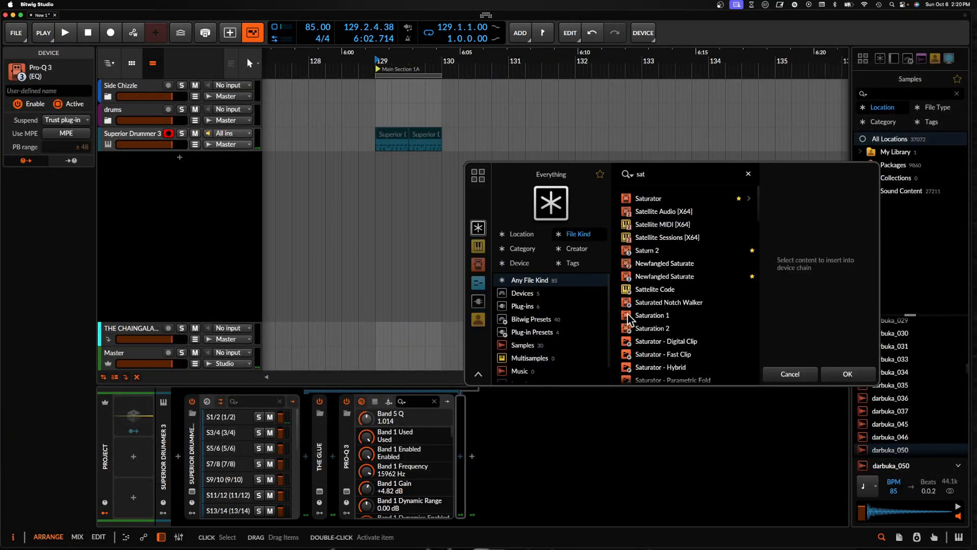
{"action": "left_click", "coordinate": [678, 276]}
{"action": "left_click", "coordinate": [824, 372]}
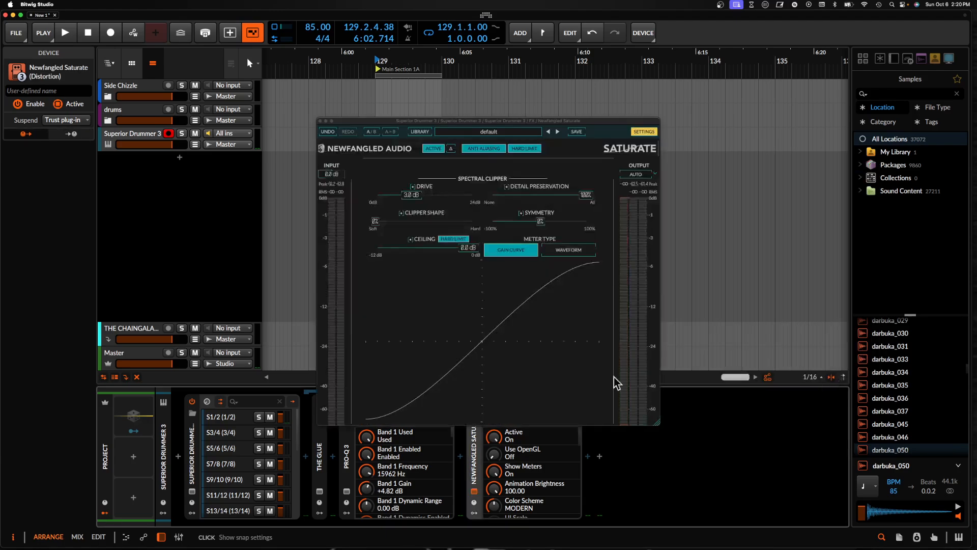
Set Saturate's clipper shape to 100% hard and its drive to about 1.1 dB during playback, and close its window
{"action": "key", "text": "space"}
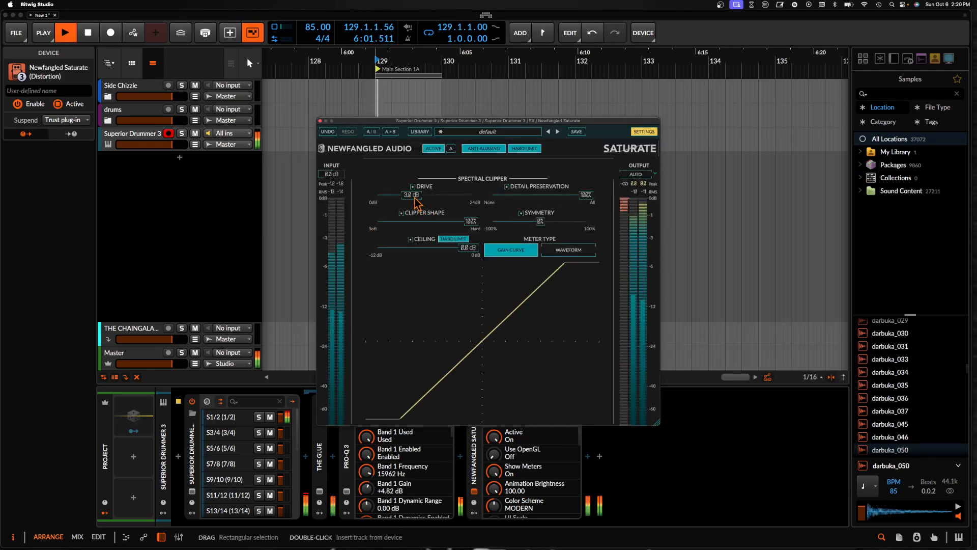
{"action": "left_click_drag", "start_coordinate": [414, 200], "coordinate": [401, 200]}
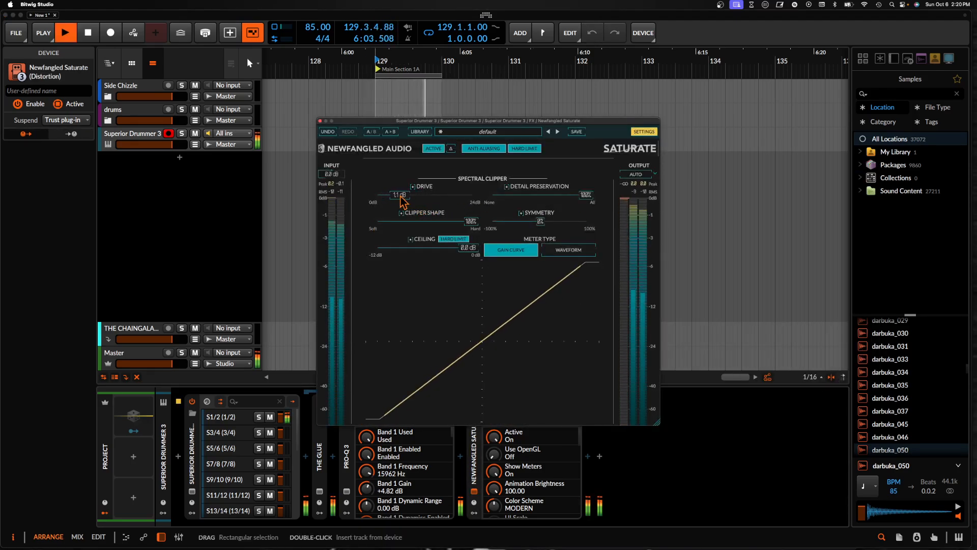
{"action": "left_click", "coordinate": [320, 121]}
{"action": "key", "text": "space"}
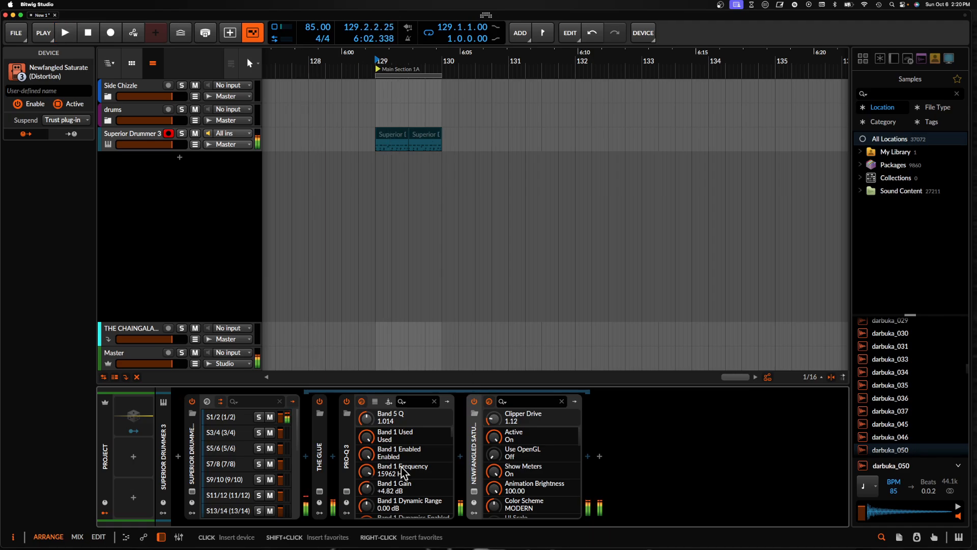
Collapse Pro-Q 3 and insert Transient Control between it and Newfangled Saturate
{"action": "double_click", "coordinate": [348, 453]}
{"action": "left_click", "coordinate": [358, 455]}
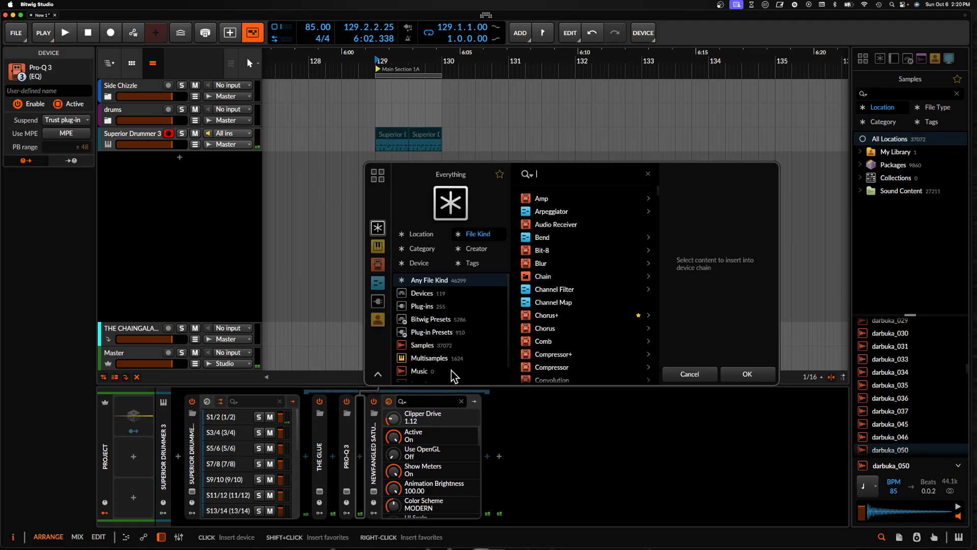
{"action": "type", "text": "tra"}
{"action": "left_click", "coordinate": [545, 199]}
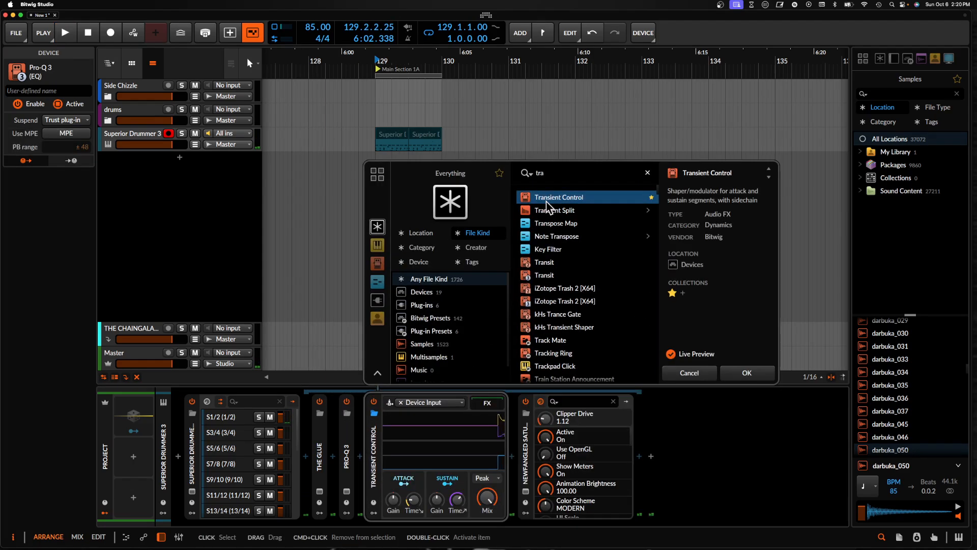
{"action": "left_click", "coordinate": [747, 374]}
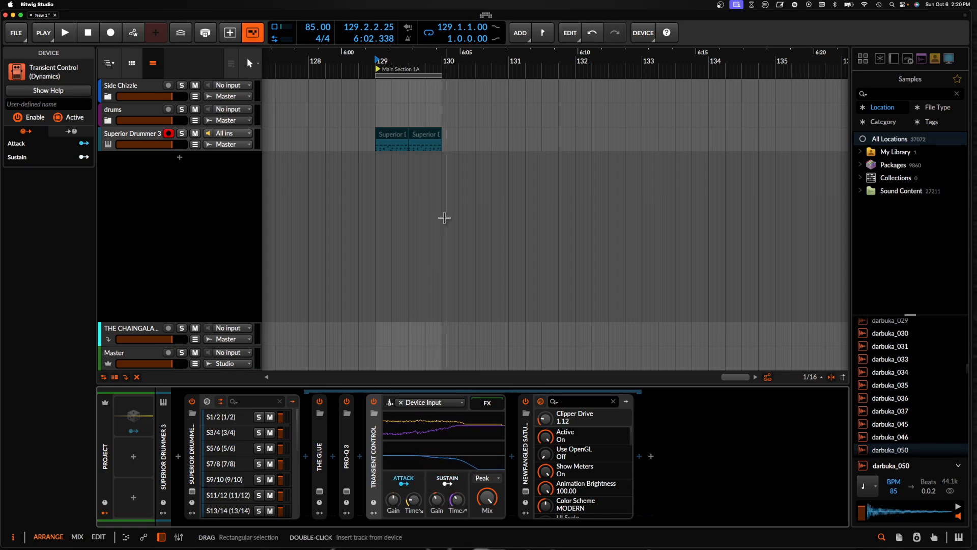
Set Transient Control's sustain gain to 2.67% while playing the beat, and collapse the device
{"action": "left_click", "coordinate": [394, 138]}
{"action": "key", "text": "space"}
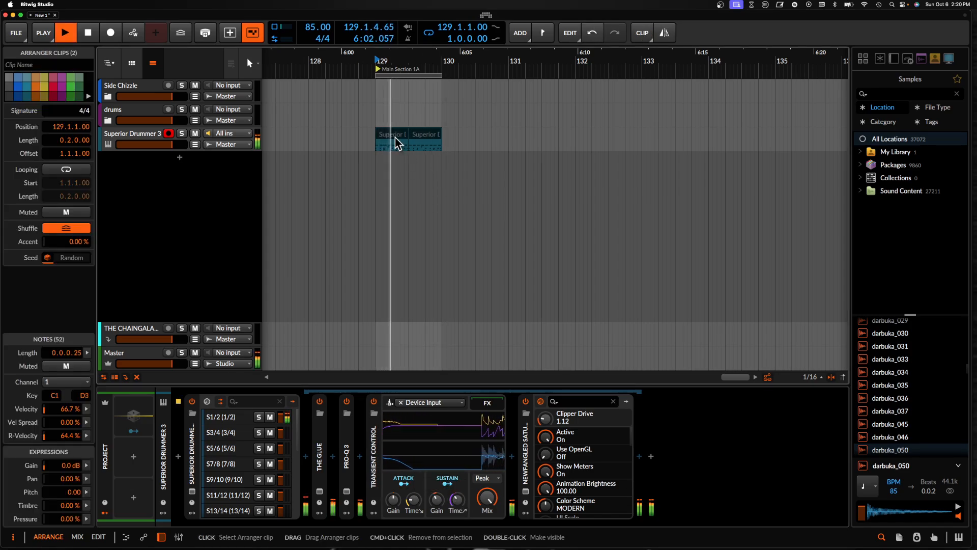
{"action": "left_click_drag", "start_coordinate": [437, 499], "coordinate": [439, 521]}
{"action": "key", "text": "space"}
{"action": "key", "text": "space"}
{"action": "key", "text": "space"}
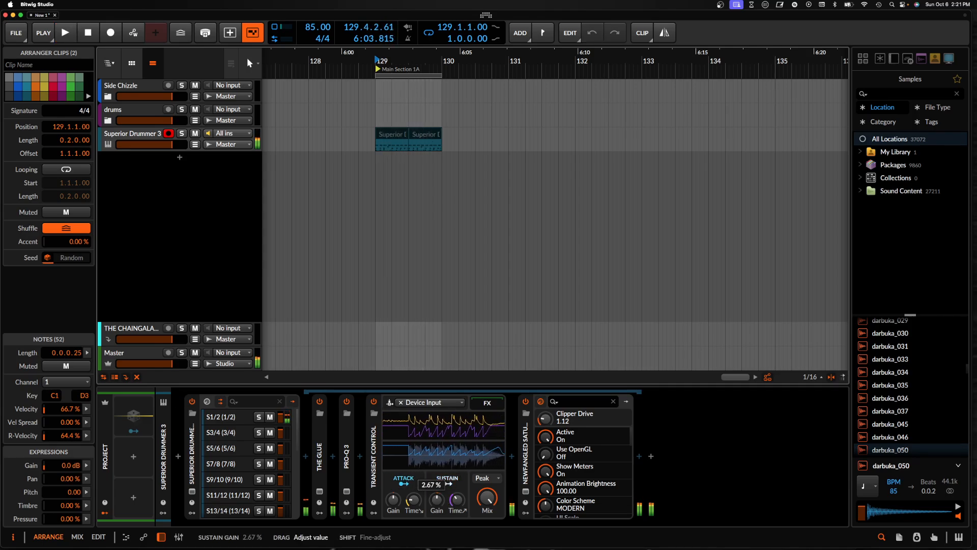
{"action": "double_click", "coordinate": [374, 444]}
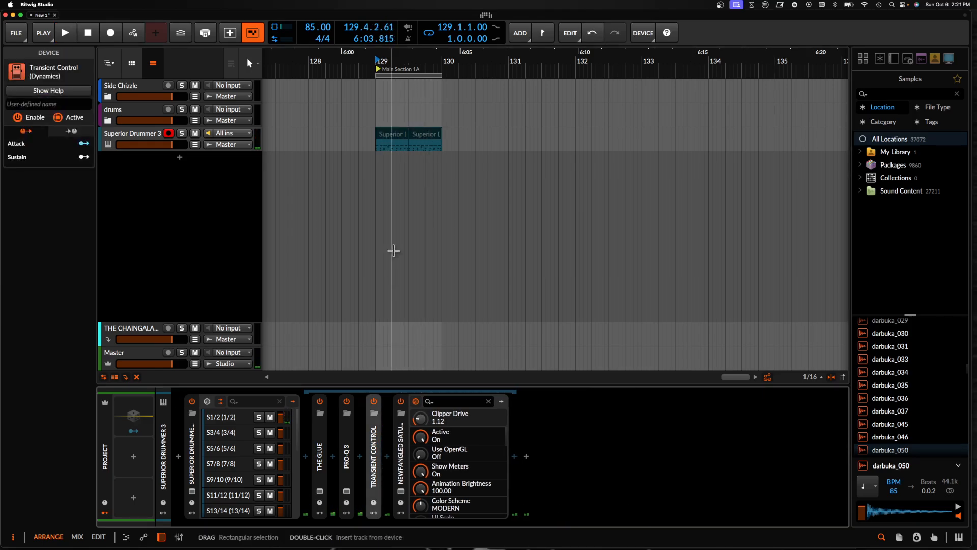
Bounce both Superior Drummer 3 clips at bar 129 to audio
{"action": "left_click", "coordinate": [390, 137]}
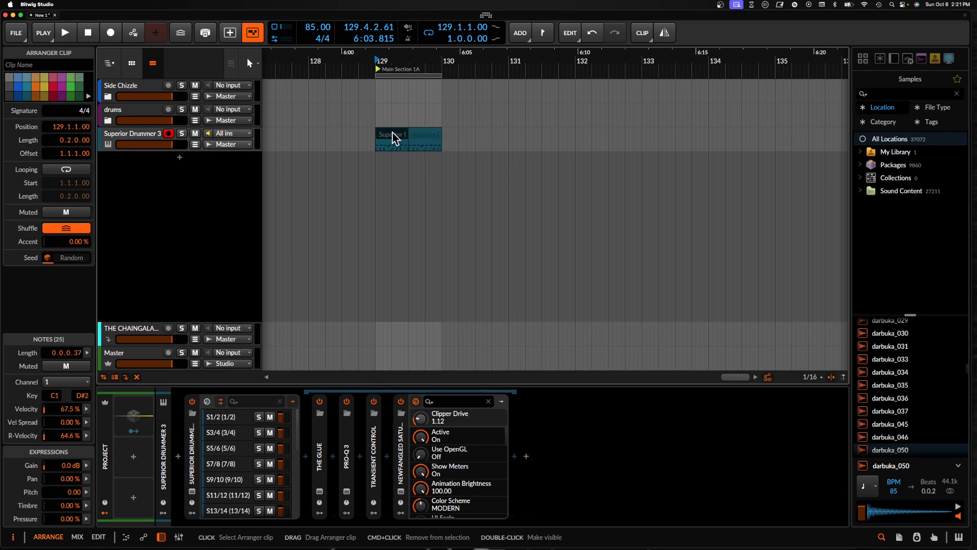
{"action": "left_click", "coordinate": [393, 133]}
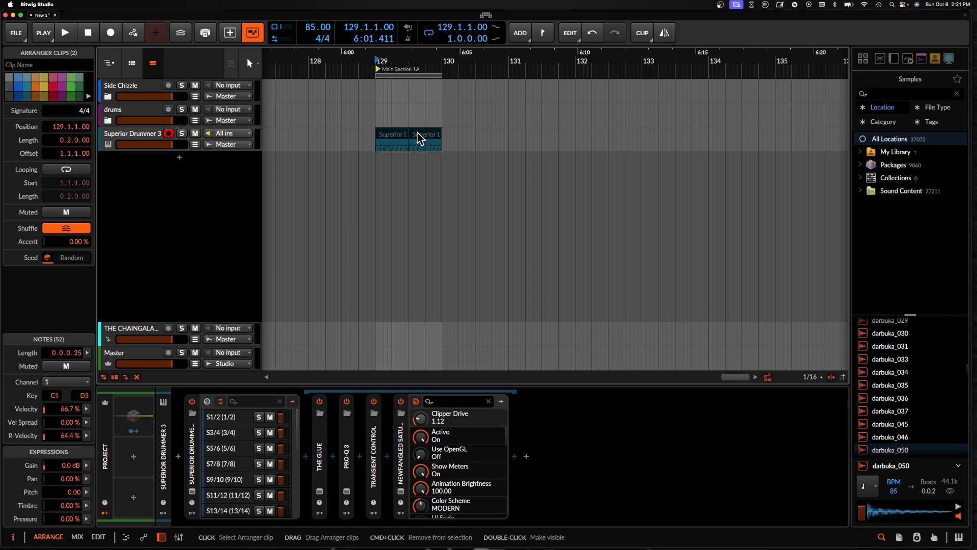
{"action": "key", "text": "super+b"}
{"action": "key", "text": "Return"}
Move both bounced audio clips to bar 130 and scale them to double length
{"action": "left_click", "coordinate": [400, 160]}
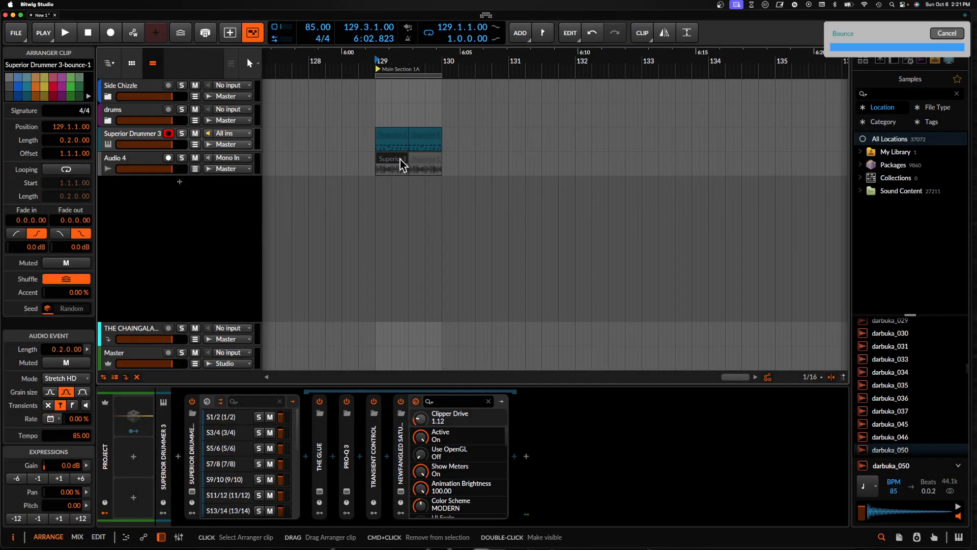
{"action": "scroll", "coordinate": [417, 161], "scroll_direction": "up", "scroll_amount": 2}
{"action": "left_click", "coordinate": [409, 161]}
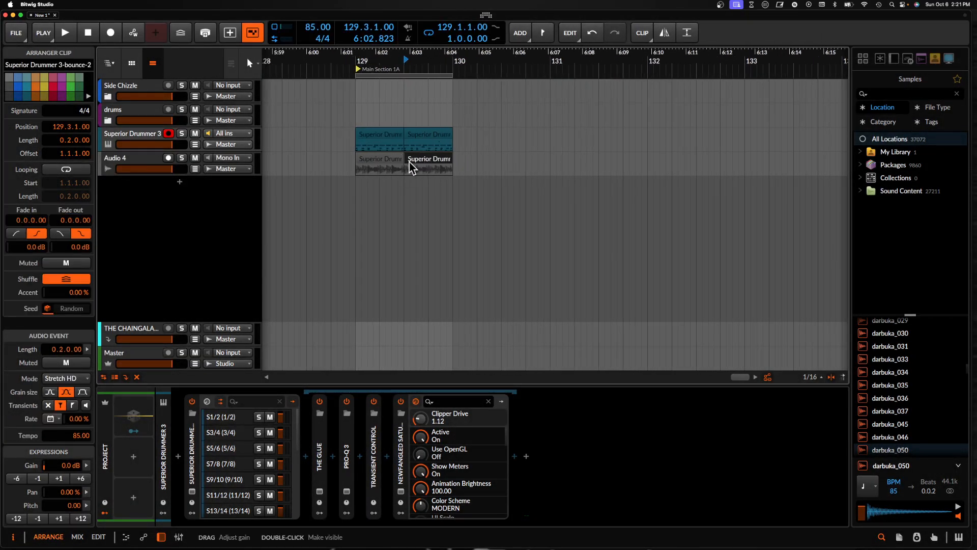
{"action": "left_click", "coordinate": [386, 159], "text": "shift"}
{"action": "left_click_drag", "start_coordinate": [387, 159], "coordinate": [482, 158]}
{"action": "key", "text": "super+shift+d"}
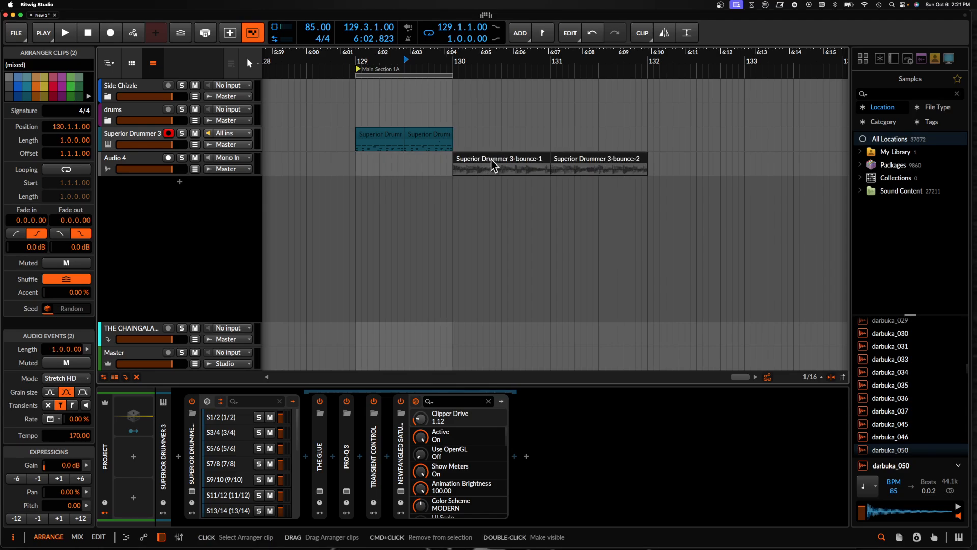
Try the Repitch stretch mode on both bounced clips and audition them
{"action": "left_click", "coordinate": [490, 158]}
{"action": "left_click", "coordinate": [590, 158], "text": "shift"}
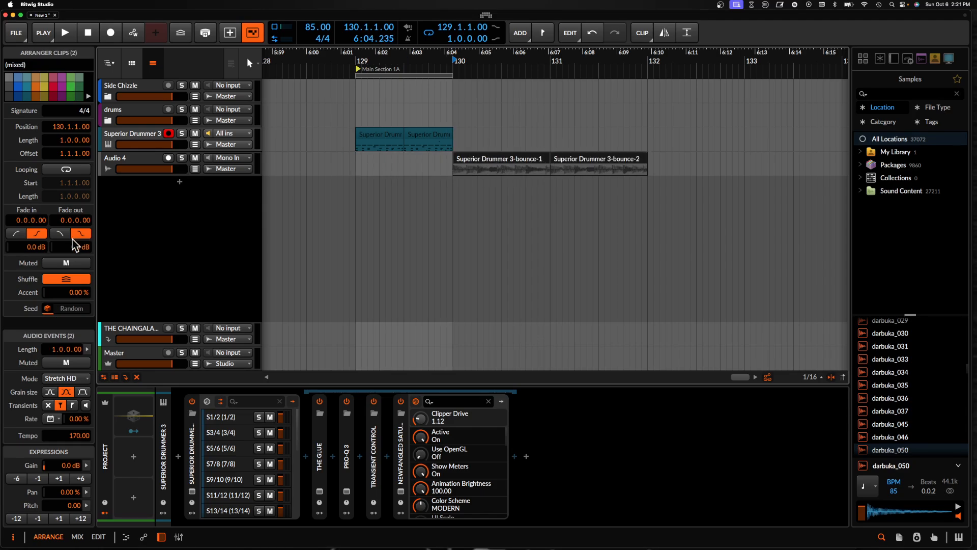
{"action": "left_click", "coordinate": [63, 378]}
{"action": "left_click", "coordinate": [84, 364]}
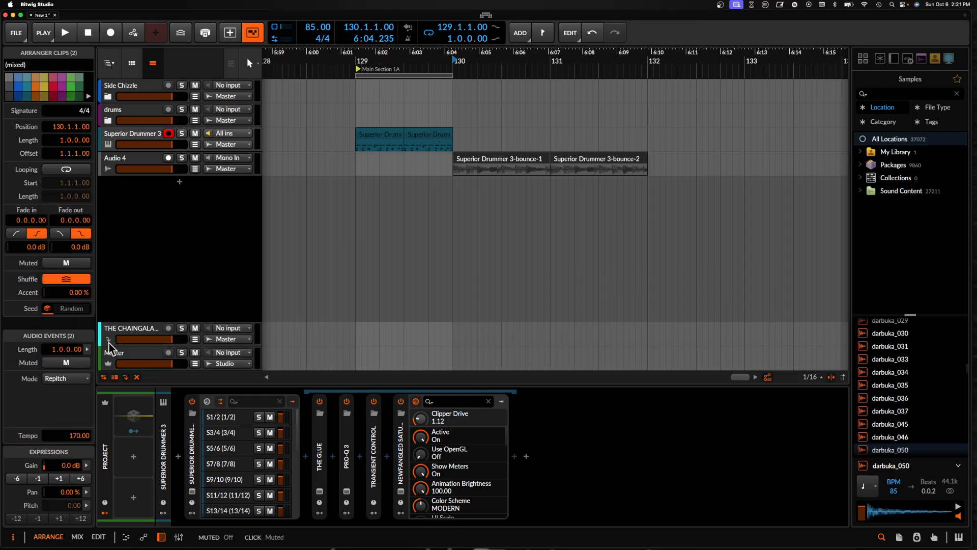
{"action": "left_click", "coordinate": [489, 159]}
{"action": "scroll", "coordinate": [488, 155], "scroll_direction": "right", "scroll_amount": 2}
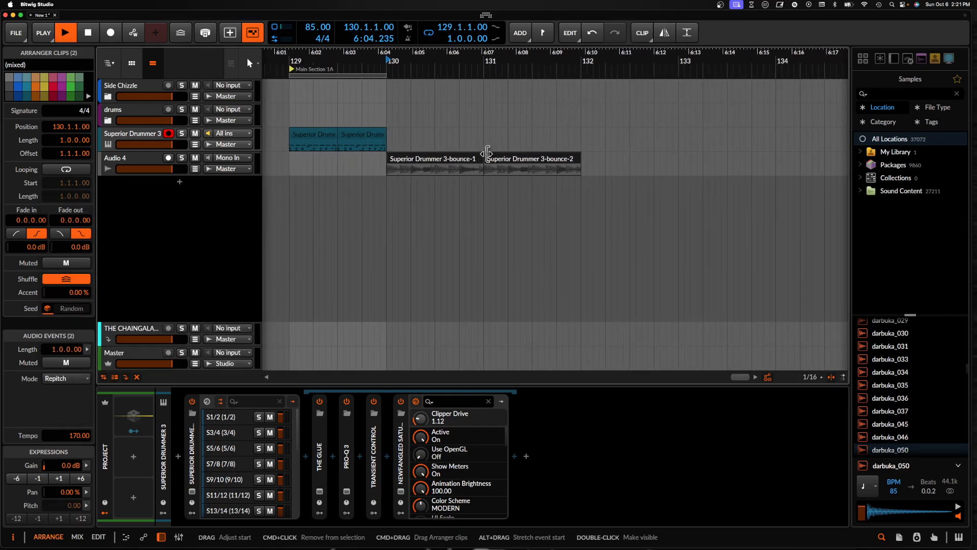
{"action": "key", "text": "space"}
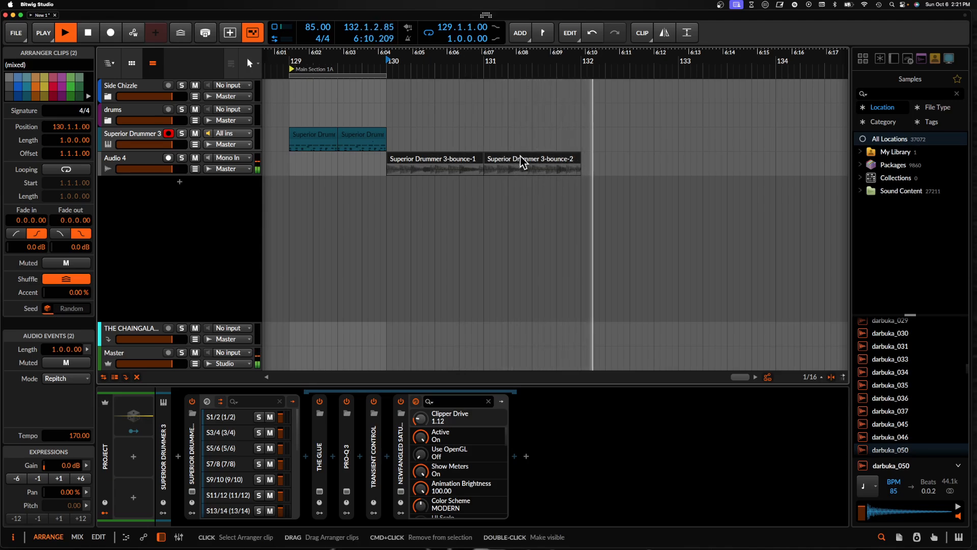
{"action": "key", "text": "space"}
Set both bounced clips to Stretch HD mode and lower their pitch to -7 semitones while auditioning
{"action": "left_click", "coordinate": [81, 379]}
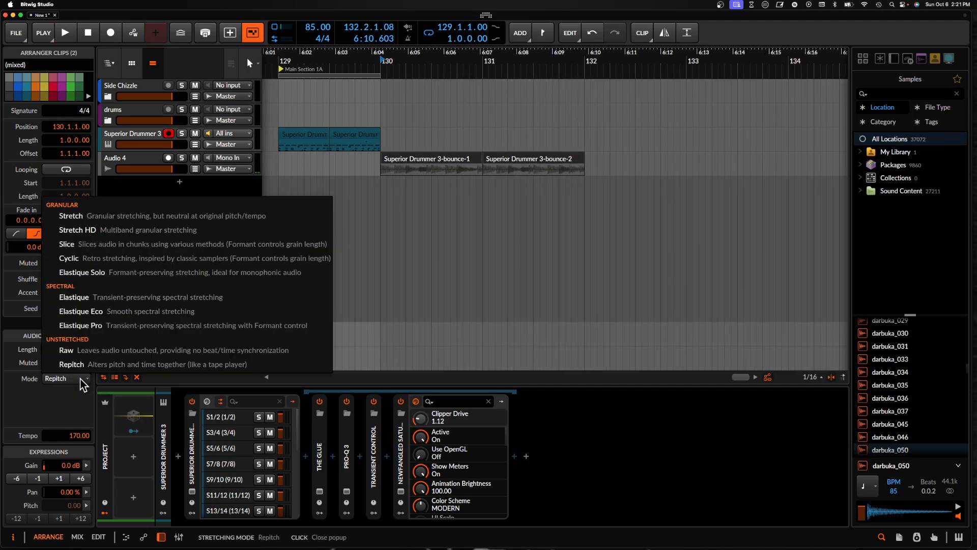
{"action": "left_click", "coordinate": [82, 230]}
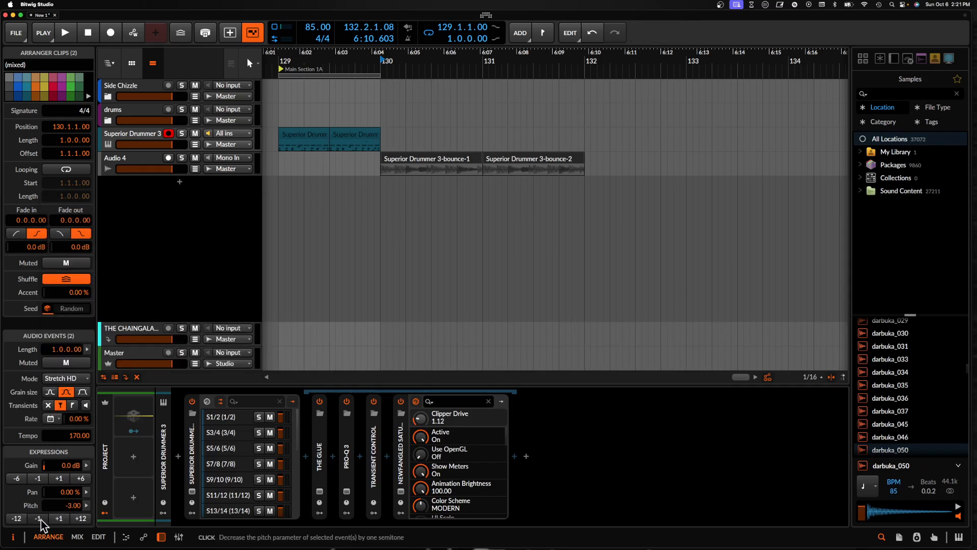
{"action": "key", "text": "space"}
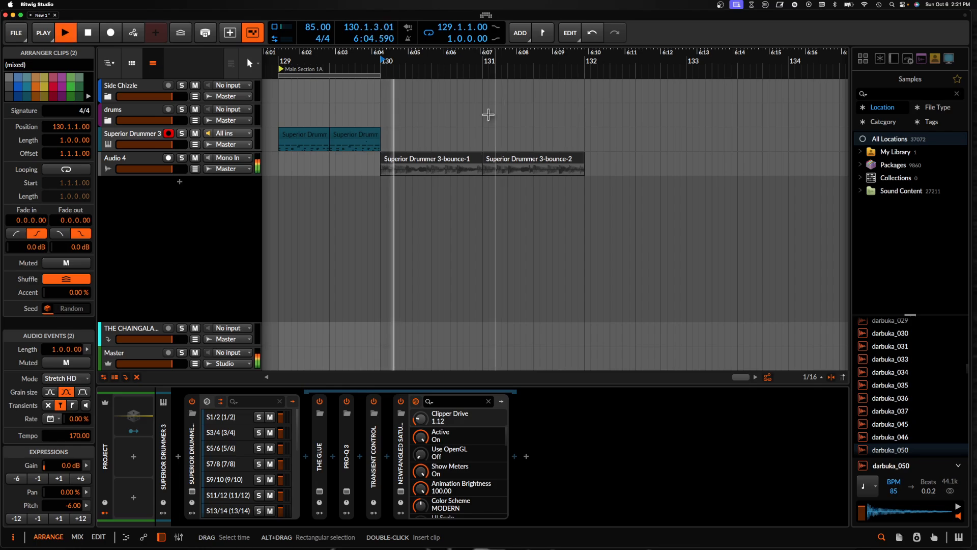
{"action": "left_click", "coordinate": [38, 518]}
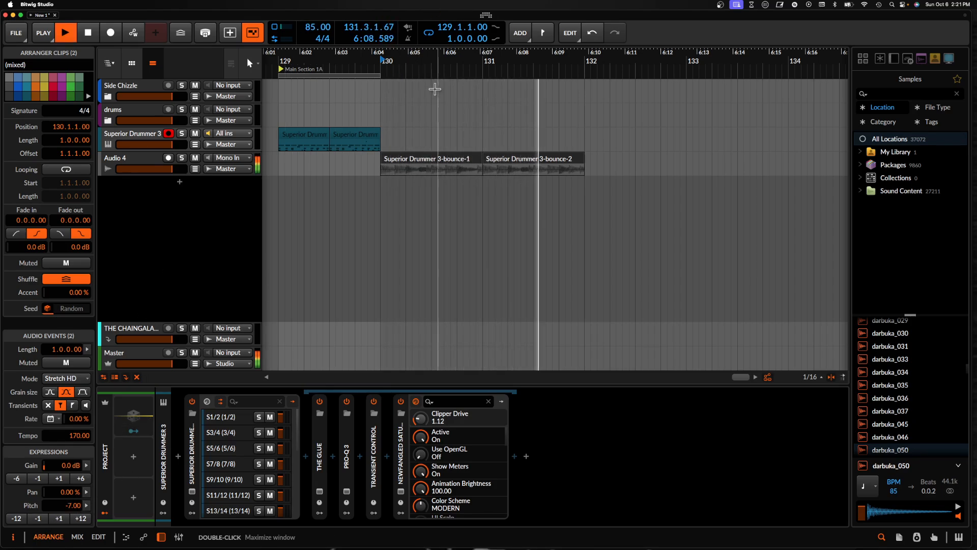
{"action": "key", "text": "space"}
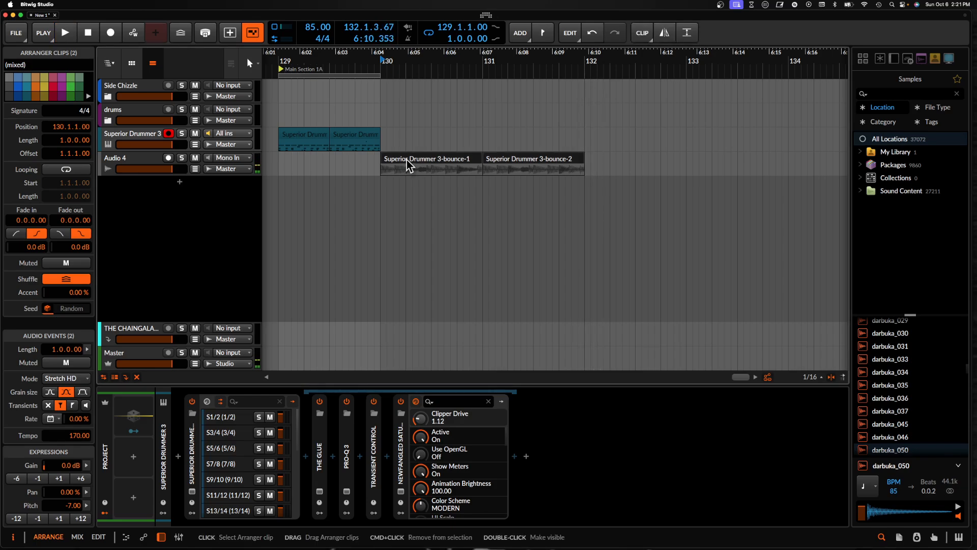
Split the first bounced clip at 130.1.3.20 and at 130.2
{"action": "scroll", "coordinate": [393, 180], "scroll_direction": "up", "scroll_amount": 3}
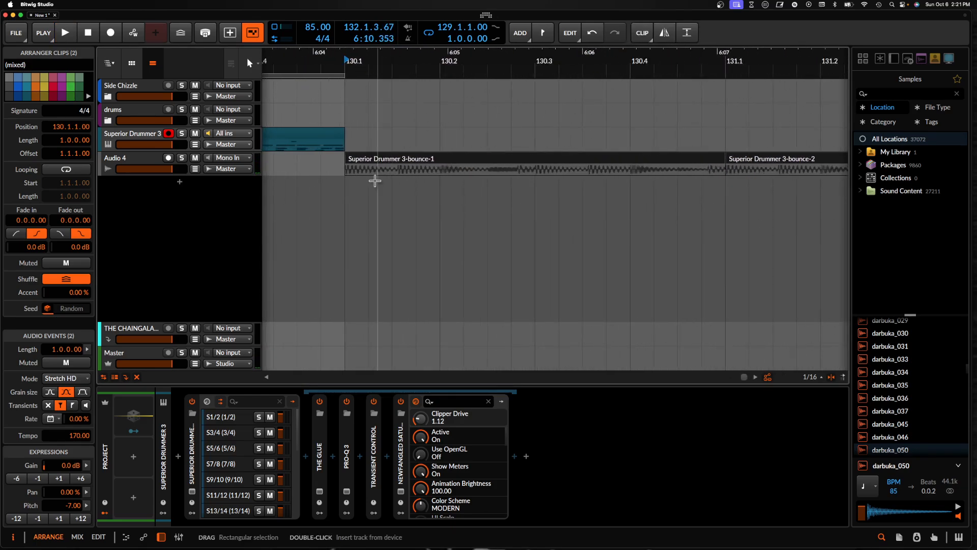
{"action": "scroll", "coordinate": [399, 172], "scroll_direction": "up", "scroll_amount": 4}
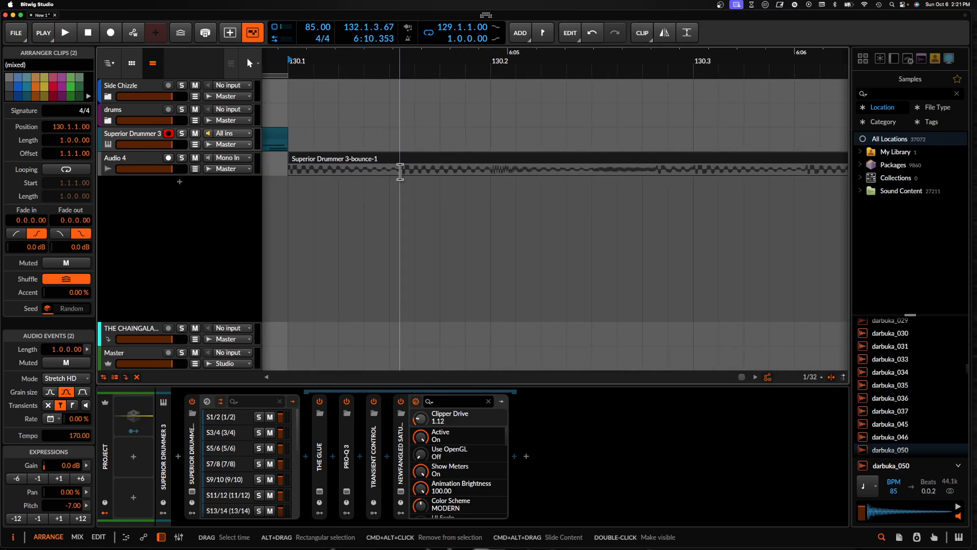
{"action": "left_click", "coordinate": [400, 171]}
{"action": "key", "text": "super+e"}
{"action": "left_click", "coordinate": [477, 166]}
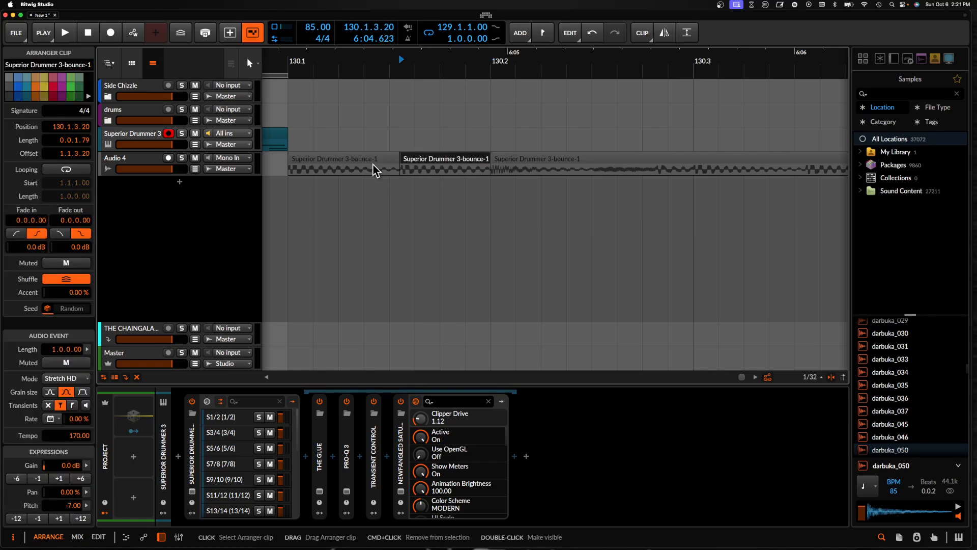
Give the first slice at 130.1 a fade-out of 0.0.0.57 and audition the edit
{"action": "left_click", "coordinate": [355, 158]}
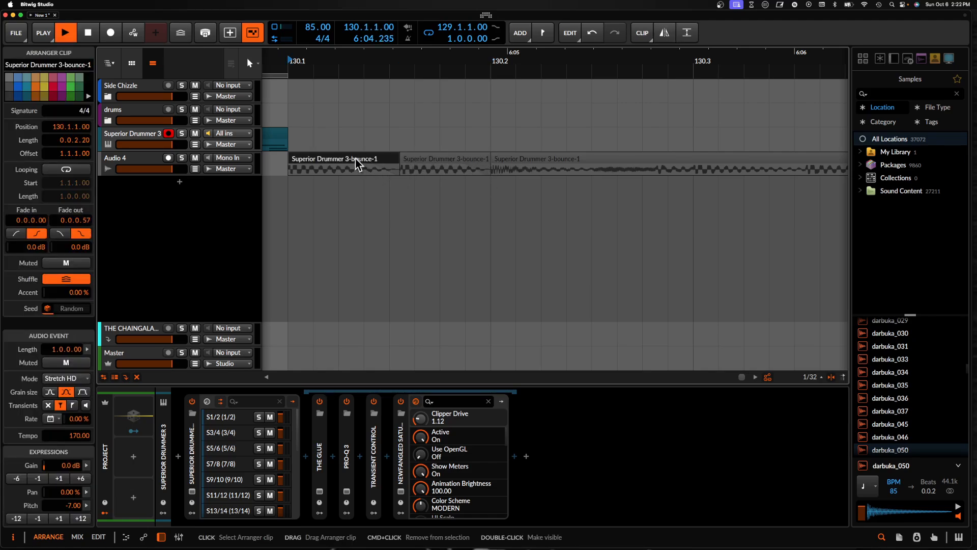
{"action": "key", "text": "space"}
{"action": "scroll", "coordinate": [355, 160], "scroll_direction": "down", "scroll_amount": 2}
{"action": "scroll", "coordinate": [350, 162], "scroll_direction": "down", "scroll_amount": 2}
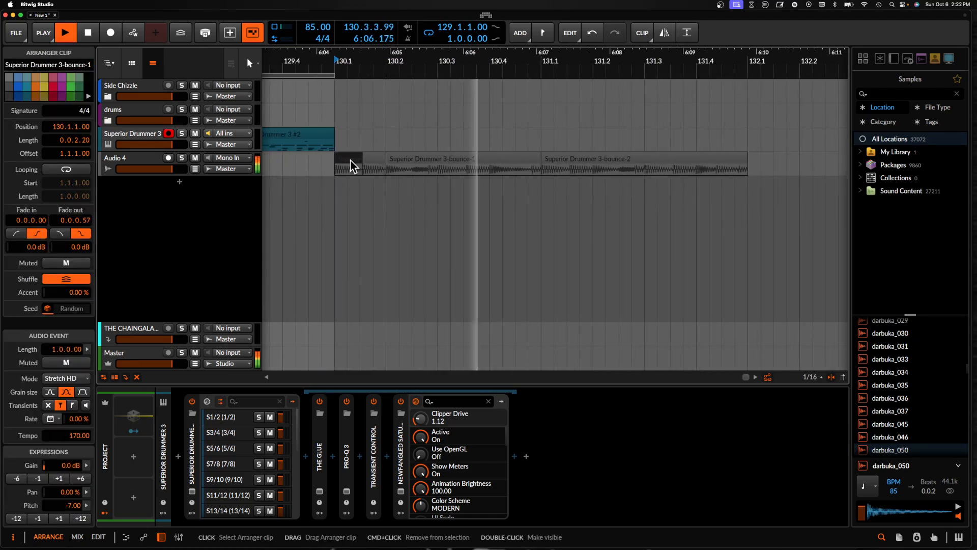
Copy the first two slices, paste them at 130.3, 131.1 and 131.3, and play the pattern from 130.1
{"action": "left_click", "coordinate": [375, 160], "text": "shift"}
{"action": "key", "text": "super+c"}
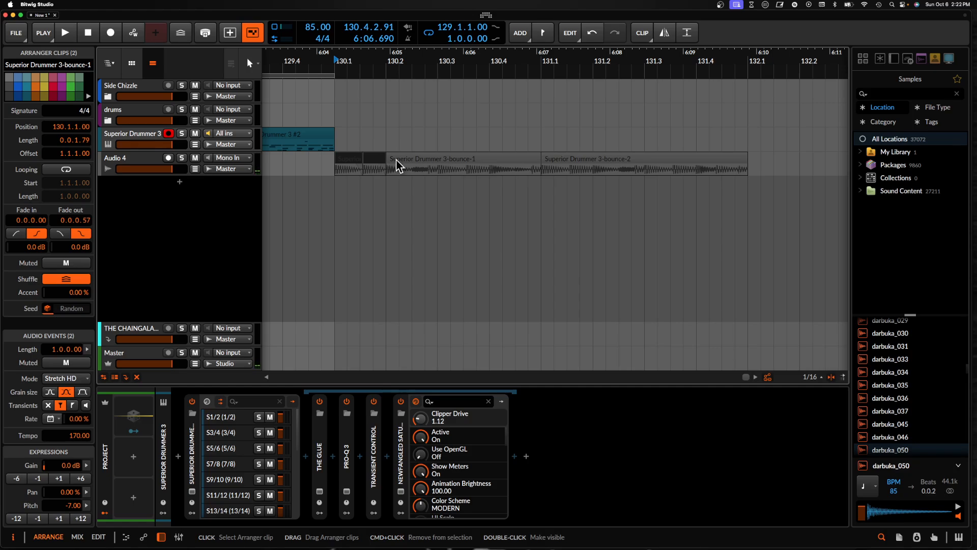
{"action": "left_click", "coordinate": [435, 174]}
{"action": "key", "text": "super+v"}
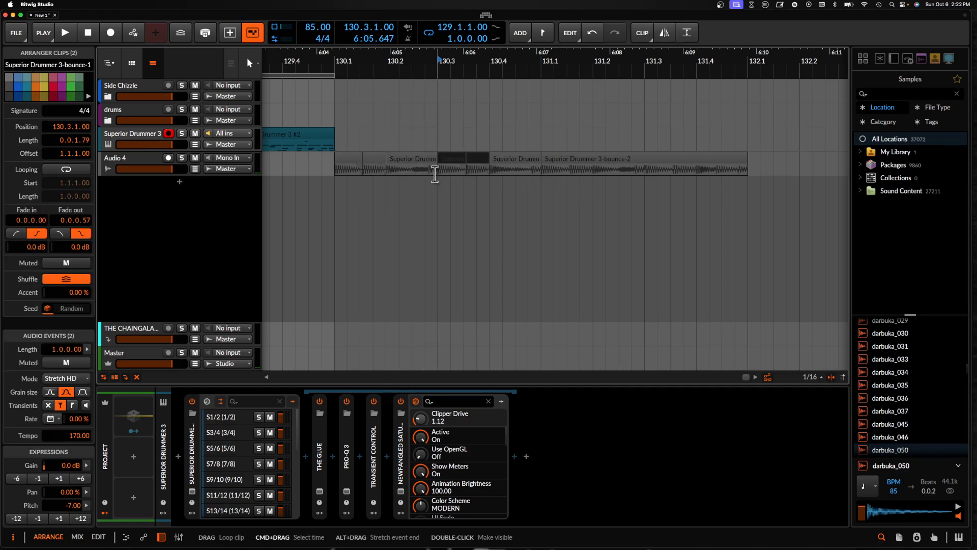
{"action": "left_click", "coordinate": [543, 168]}
{"action": "key", "text": "super+v"}
{"action": "scroll", "coordinate": [565, 169], "scroll_direction": "right", "scroll_amount": 2}
{"action": "left_click", "coordinate": [601, 169]}
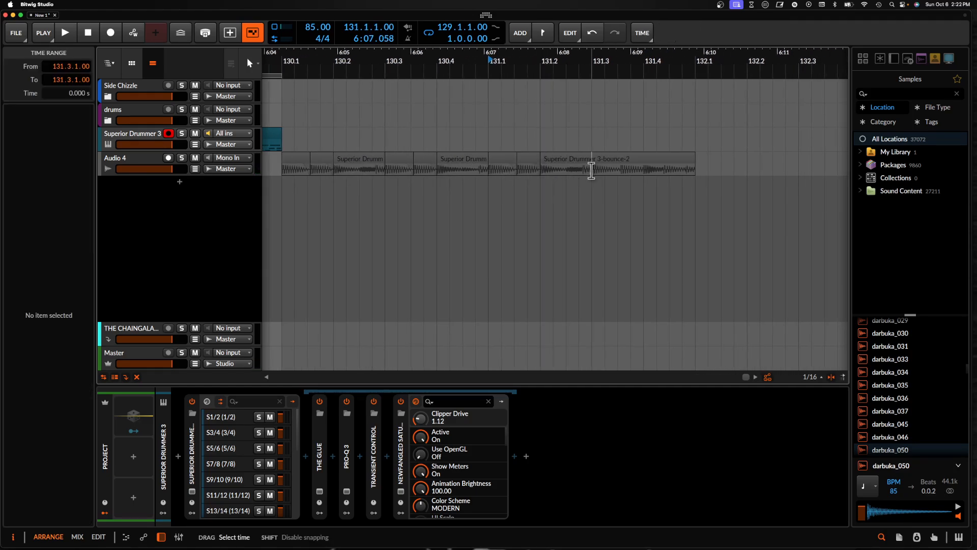
{"action": "key", "text": "super+v"}
{"action": "scroll", "coordinate": [548, 173], "scroll_direction": "left", "scroll_amount": 2}
{"action": "left_click", "coordinate": [358, 157]}
{"action": "key", "text": "space"}
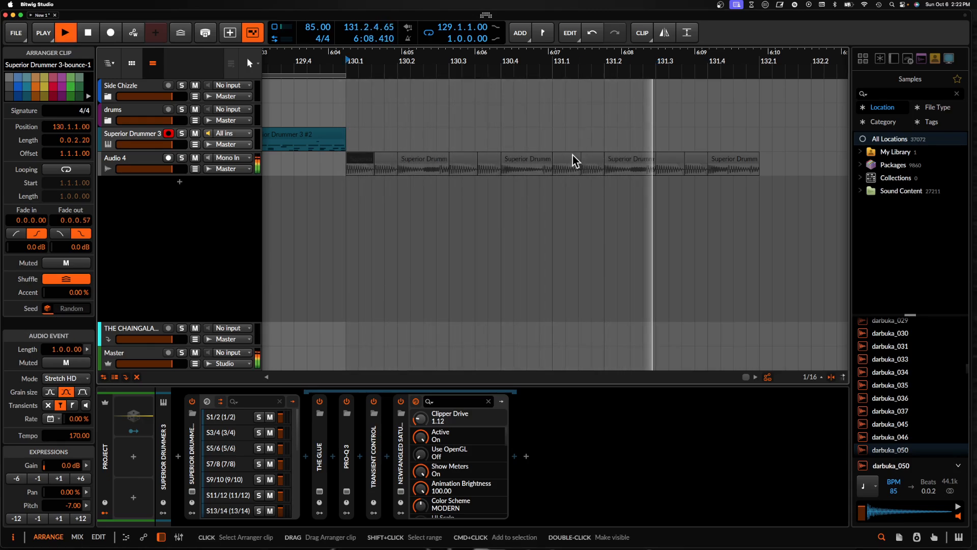
Stop playback and select all the chopped audio slices on the Audio 4 track
{"action": "scroll", "coordinate": [603, 145], "scroll_direction": "down", "scroll_amount": 2}
{"action": "key", "text": "space"}
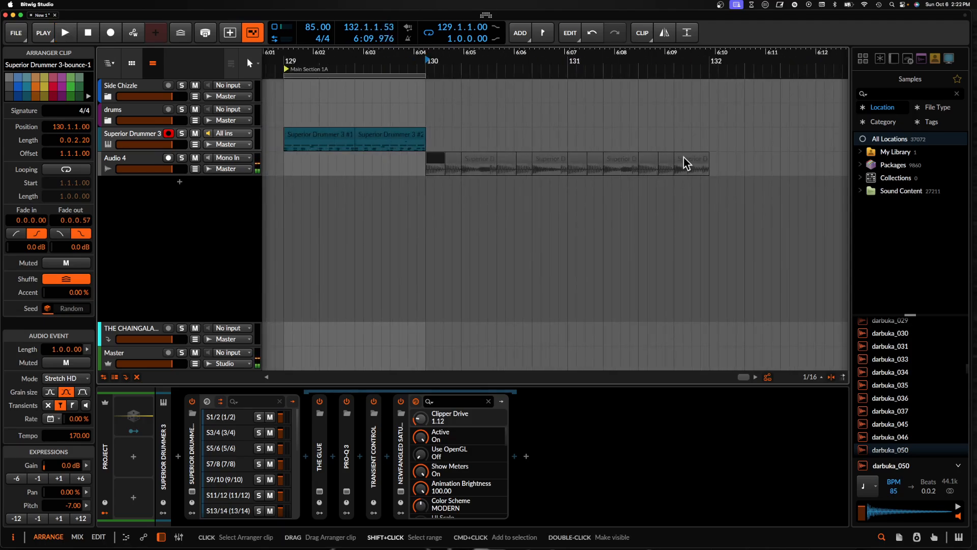
{"action": "left_click", "coordinate": [684, 158], "text": "shift"}
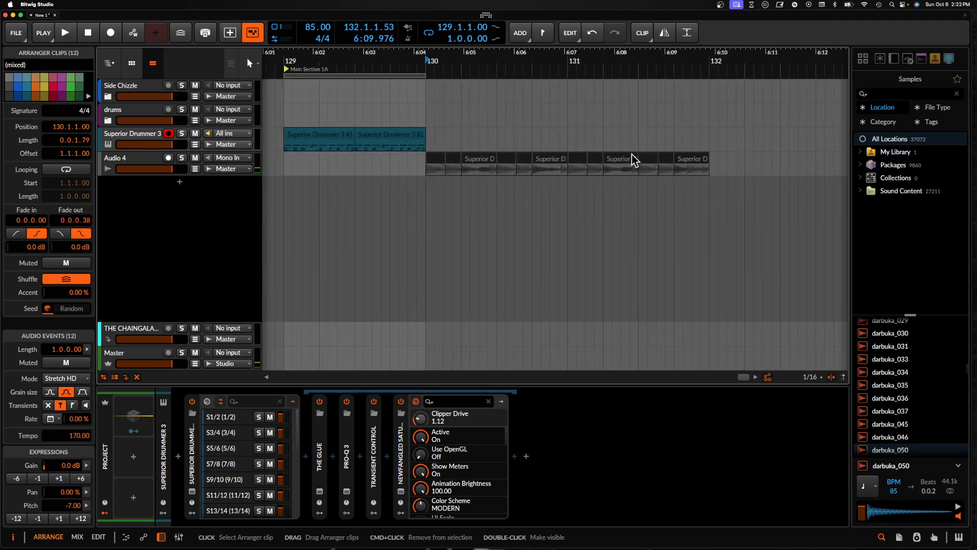
Move both Superior Drummer 3 clips to 128.1, stretch them to double length, and extend the loop region to start at 128.1
{"action": "left_click", "coordinate": [328, 137]}
{"action": "scroll", "coordinate": [381, 136], "scroll_direction": "down", "scroll_amount": 2}
{"action": "scroll", "coordinate": [381, 136], "scroll_direction": "left", "scroll_amount": 4}
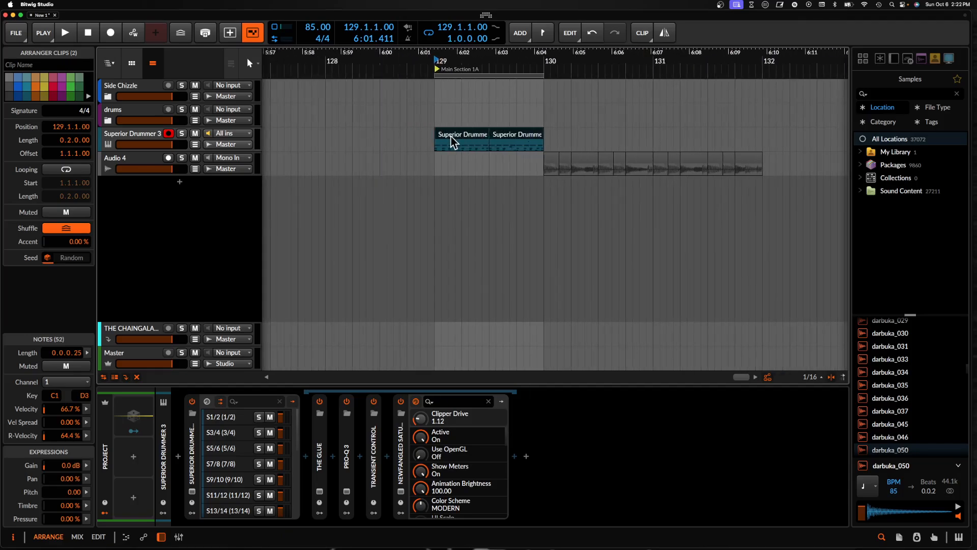
{"action": "left_click_drag", "start_coordinate": [451, 137], "coordinate": [350, 133]}
{"action": "key", "text": "shift+d"}
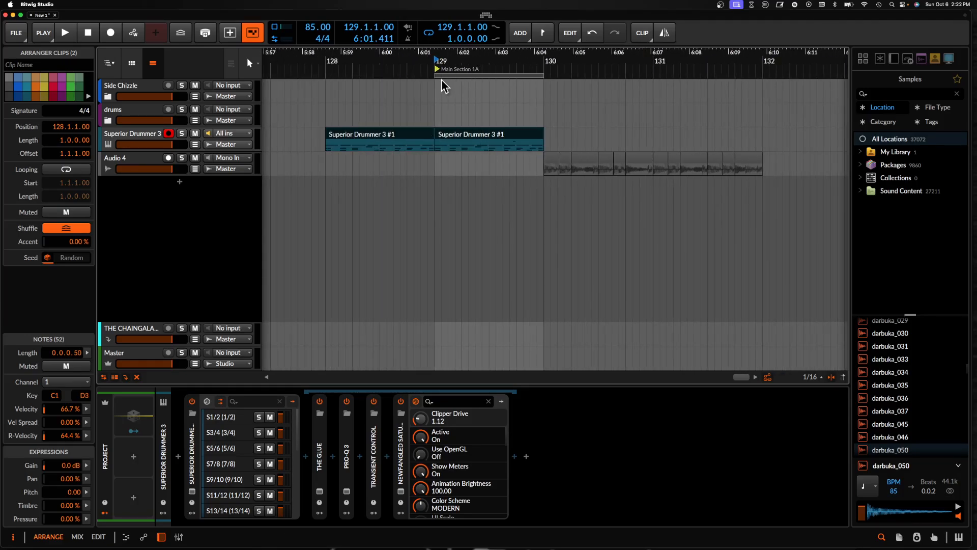
{"action": "left_click_drag", "start_coordinate": [437, 75], "coordinate": [335, 75]}
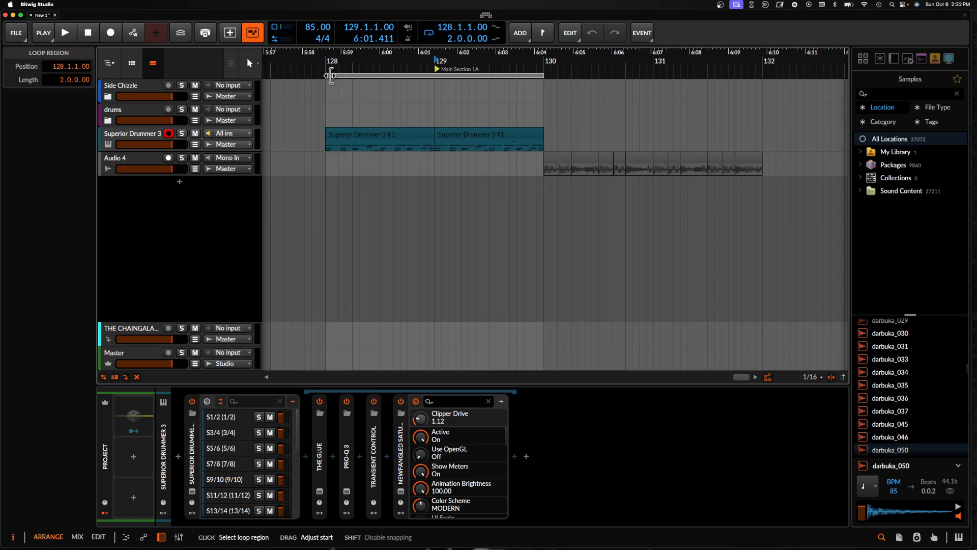
Audition the two stretched Superior Drummer 3 clips from 128.1 and compare their placement with the chopped slices on Audio 4
{"action": "scroll", "coordinate": [568, 157], "scroll_direction": "right", "scroll_amount": 4}
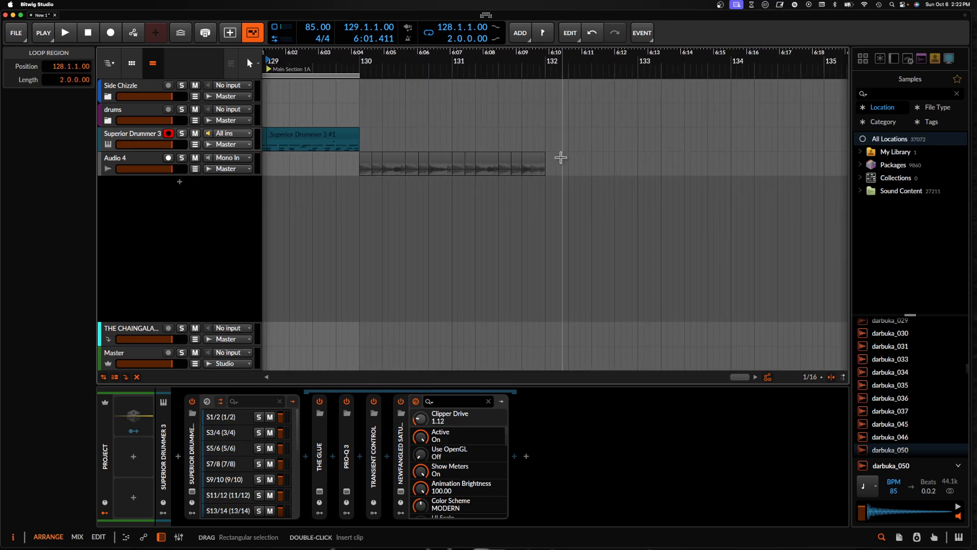
{"action": "left_click", "coordinate": [366, 159]}
{"action": "left_click", "coordinate": [532, 160], "text": "shift"}
{"action": "scroll", "coordinate": [533, 160], "scroll_direction": "up", "scroll_amount": 3}
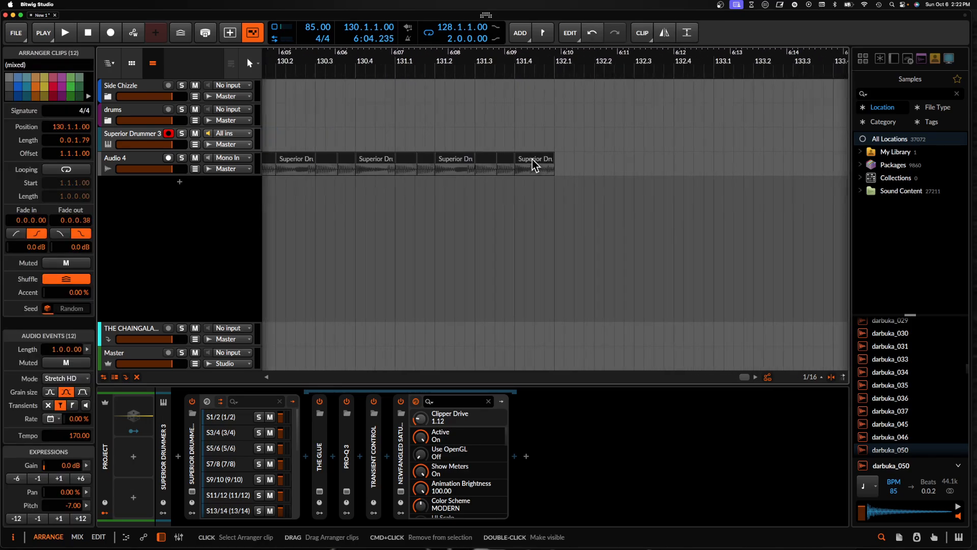
{"action": "scroll", "coordinate": [532, 160], "scroll_direction": "down", "scroll_amount": 4}
{"action": "scroll", "coordinate": [532, 164], "scroll_direction": "down", "scroll_amount": 2}
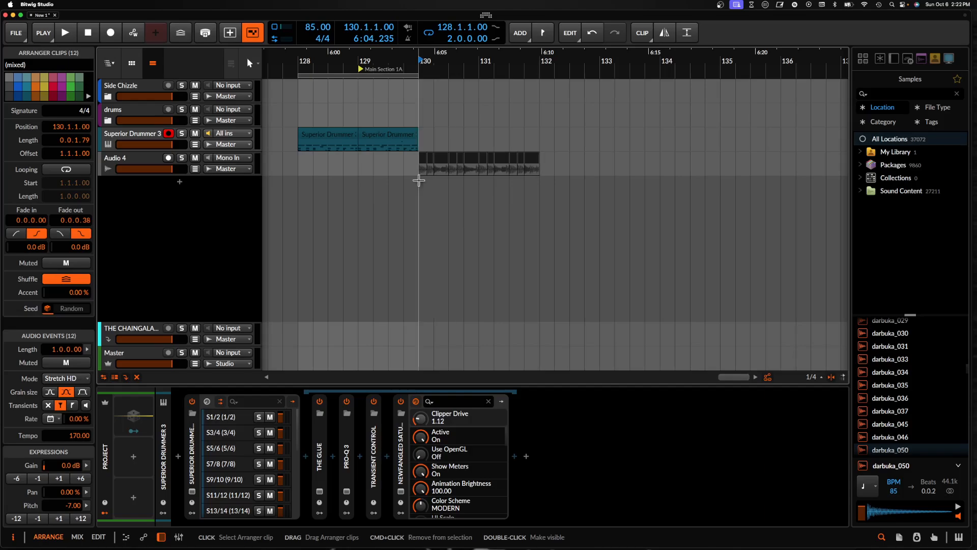
{"action": "left_click", "coordinate": [316, 135]}
{"action": "left_click", "coordinate": [369, 137], "text": "shift"}
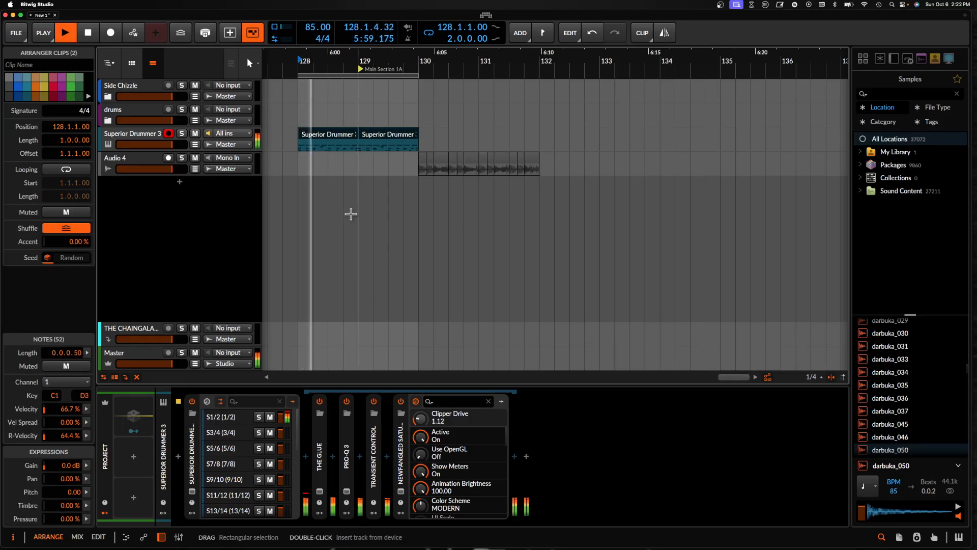
{"action": "key", "text": "space"}
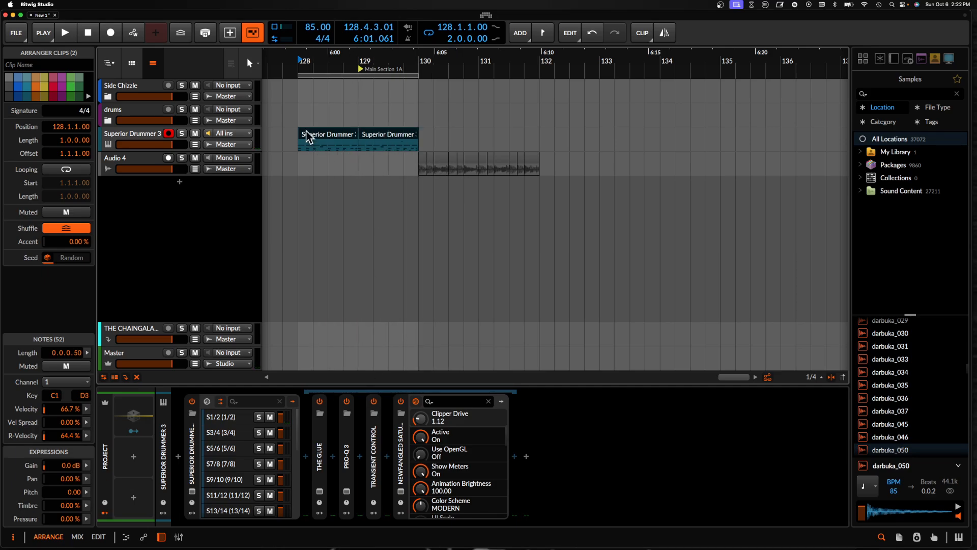
{"action": "left_click", "coordinate": [321, 140]}
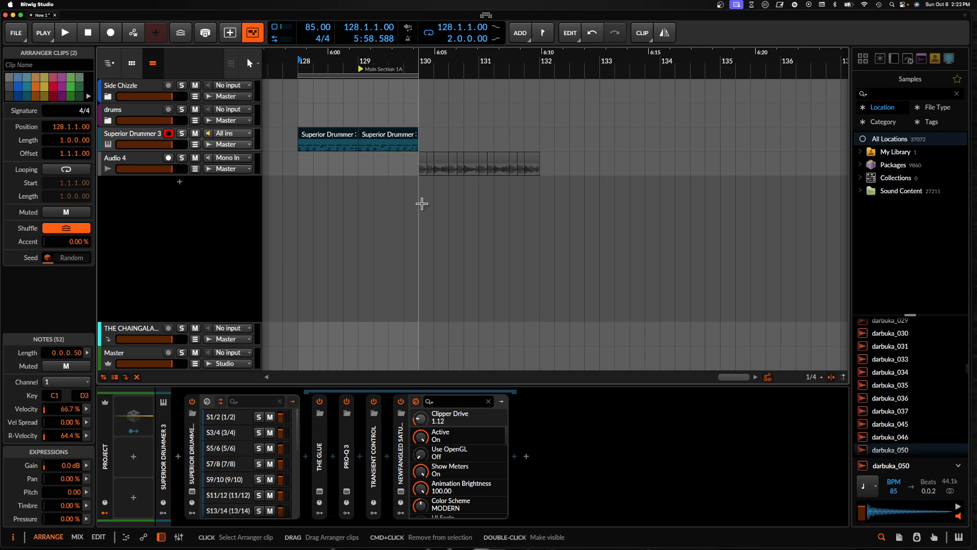
{"action": "left_click", "coordinate": [426, 161]}
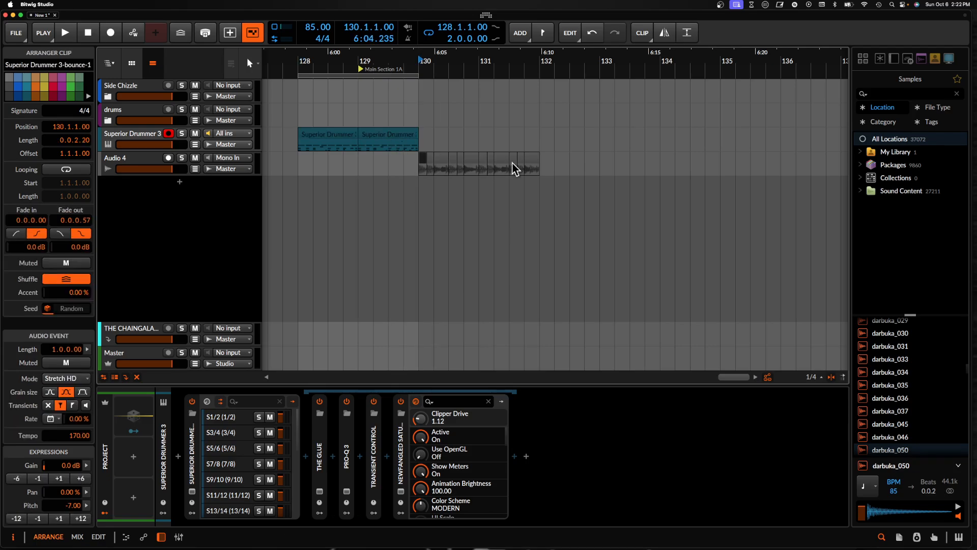
Insert kHs Bitcrush between Transient Control and the Newfangled saturation plug-in on the Superior Drummer 3 track
{"action": "left_click", "coordinate": [332, 134]}
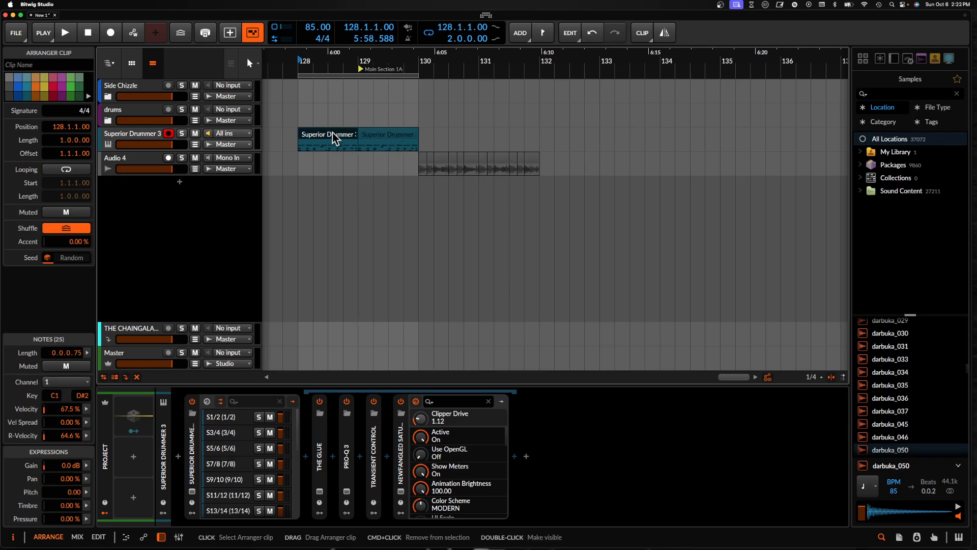
{"action": "left_click", "coordinate": [392, 453]}
{"action": "type", "text": "bit"}
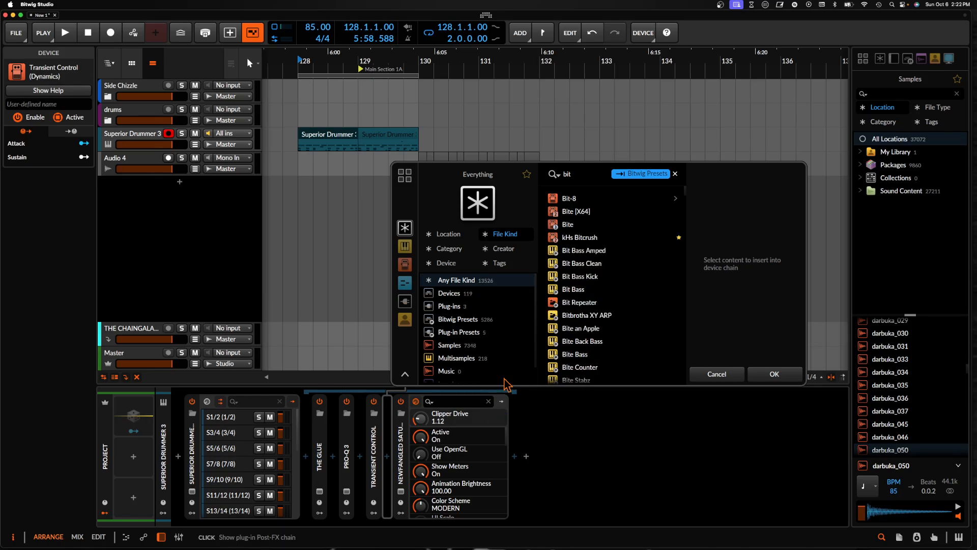
{"action": "left_click", "coordinate": [578, 237]}
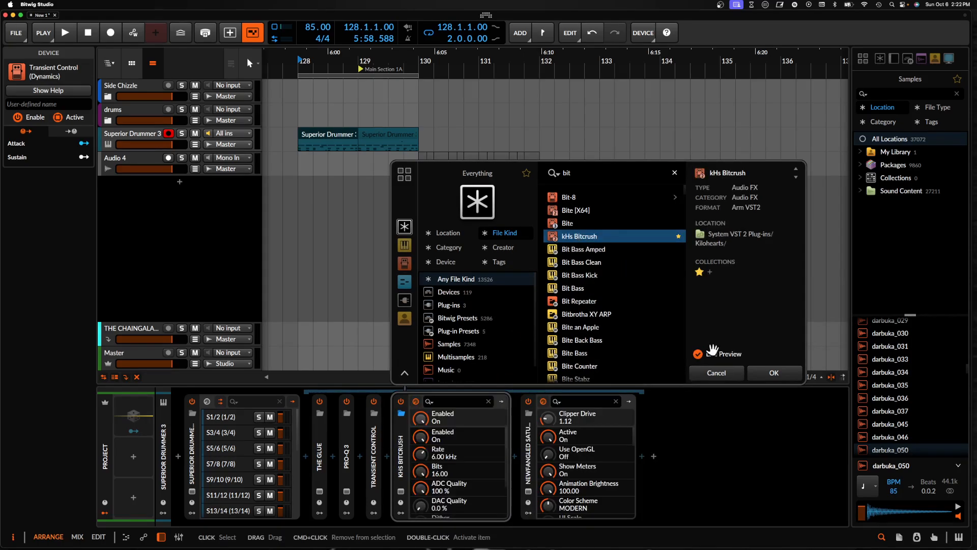
{"action": "left_click", "coordinate": [769, 372]}
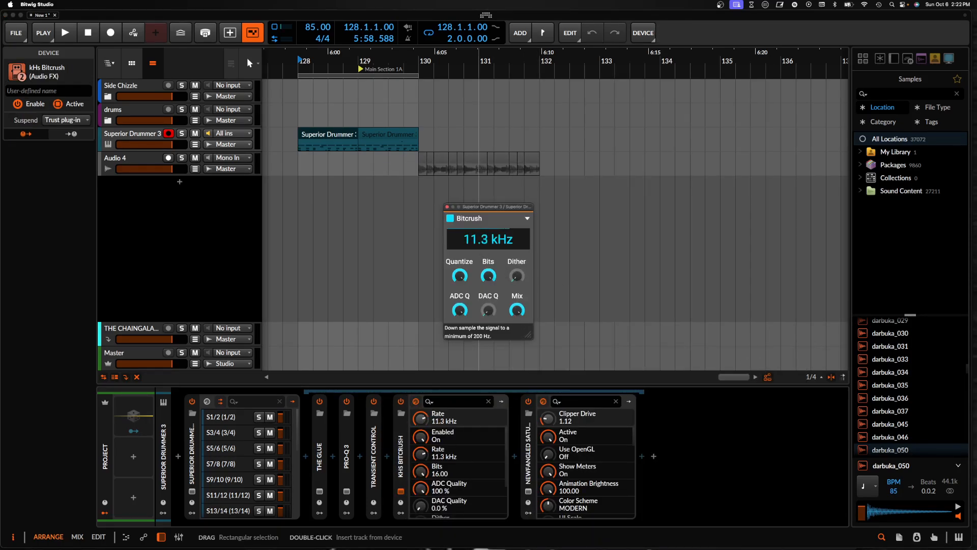
While the beat plays, set Bitcrush to a rate of 12.1 kHz, raise its dither, and set its mix to 39%
{"action": "left_click", "coordinate": [339, 134]}
{"action": "key", "text": "space"}
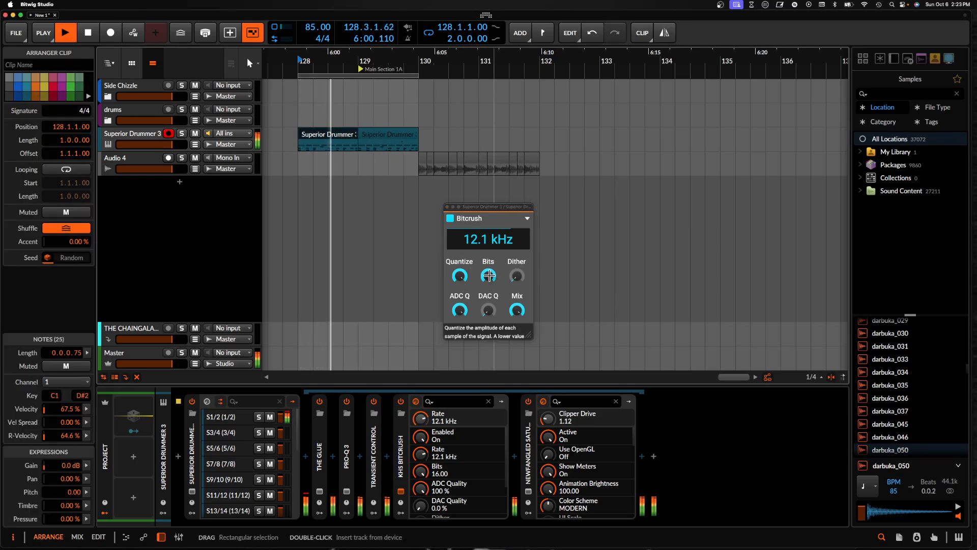
{"action": "left_click_drag", "start_coordinate": [517, 275], "coordinate": [516, 267]}
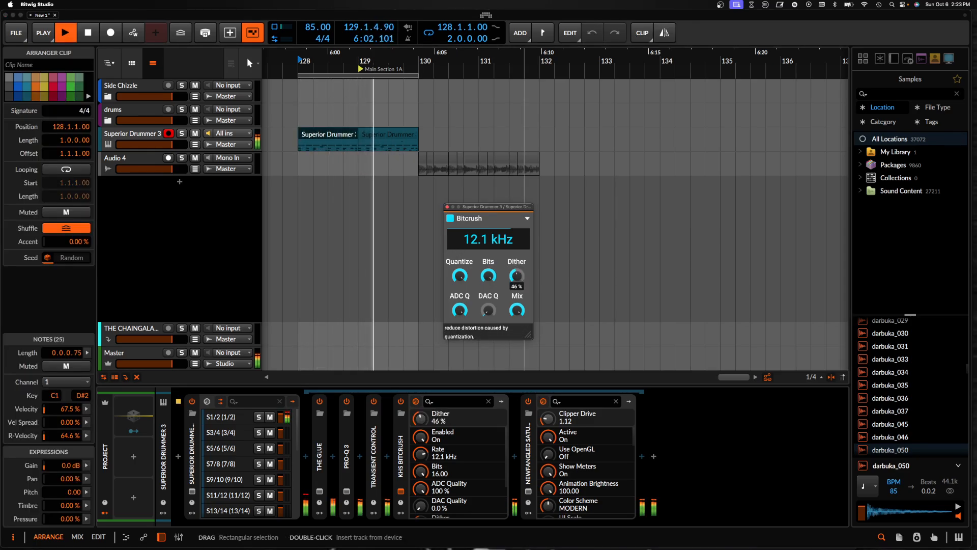
{"action": "left_click", "coordinate": [517, 311]}
{"action": "left_click", "coordinate": [488, 311]}
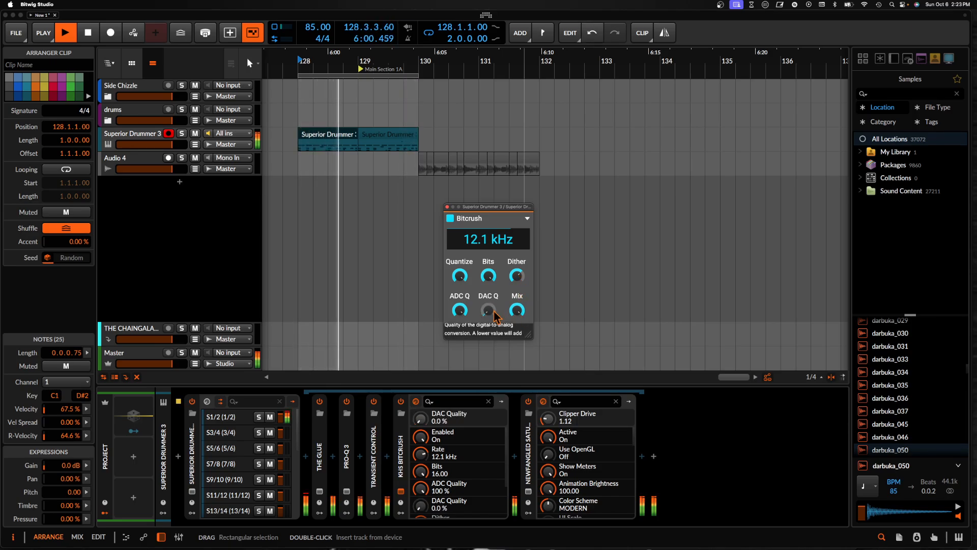
{"action": "left_click_drag", "start_coordinate": [514, 315], "coordinate": [518, 326]}
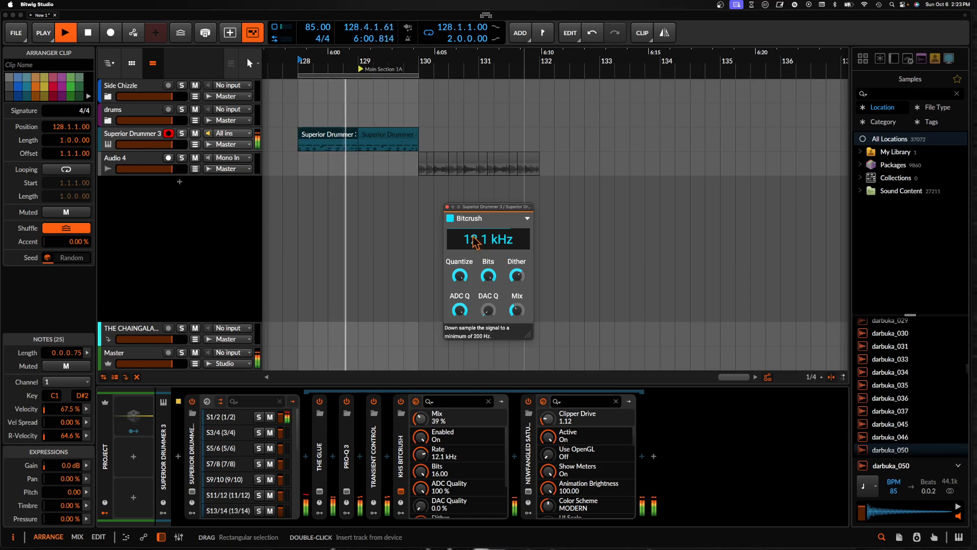
{"action": "left_click", "coordinate": [447, 207]}
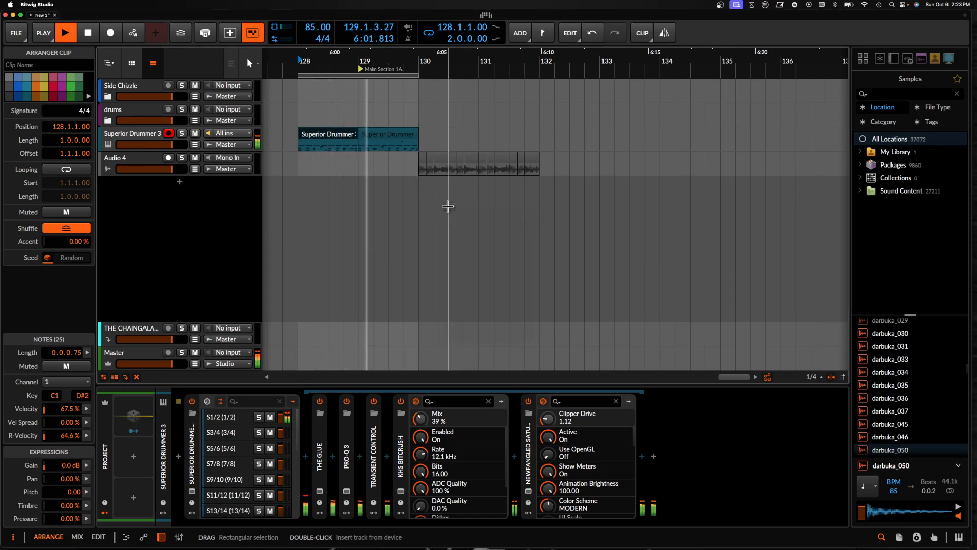
Consolidate the two Superior Drummer 3 clips into one clip and open it in the note editor
{"action": "left_click", "coordinate": [382, 135], "text": "shift"}
{"action": "key", "text": "space"}
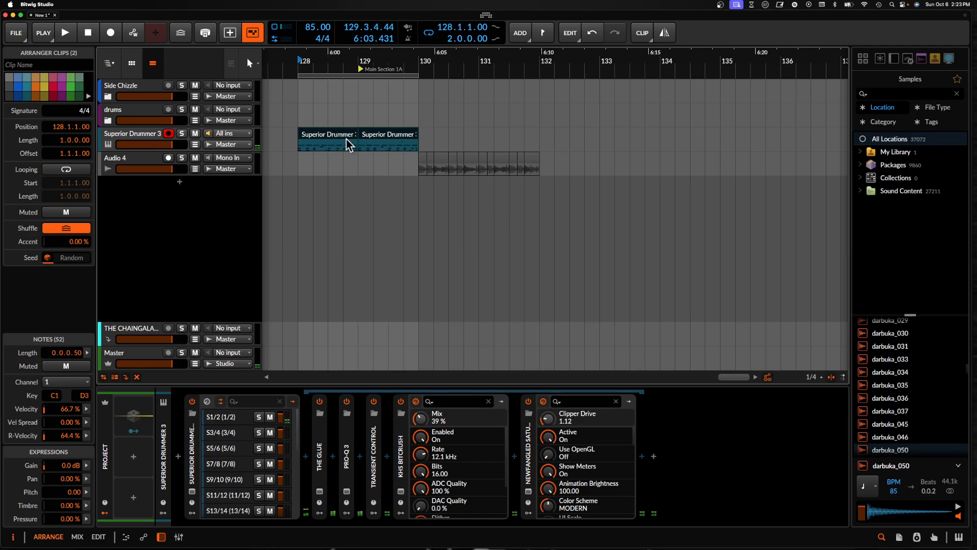
{"action": "key", "text": "super+j"}
{"action": "double_click", "coordinate": [335, 136]}
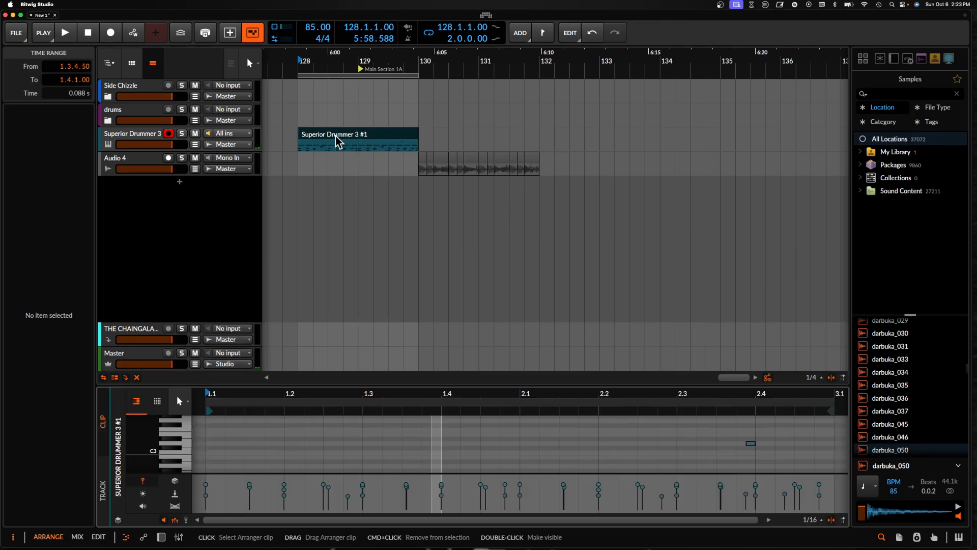
Raise the velocities of all sixteen D#2 notes, bringing the first to 75.8%, and play the beat
{"action": "scroll", "coordinate": [283, 454], "scroll_direction": "left", "scroll_amount": 1}
{"action": "scroll", "coordinate": [283, 454], "scroll_direction": "down", "scroll_amount": 5}
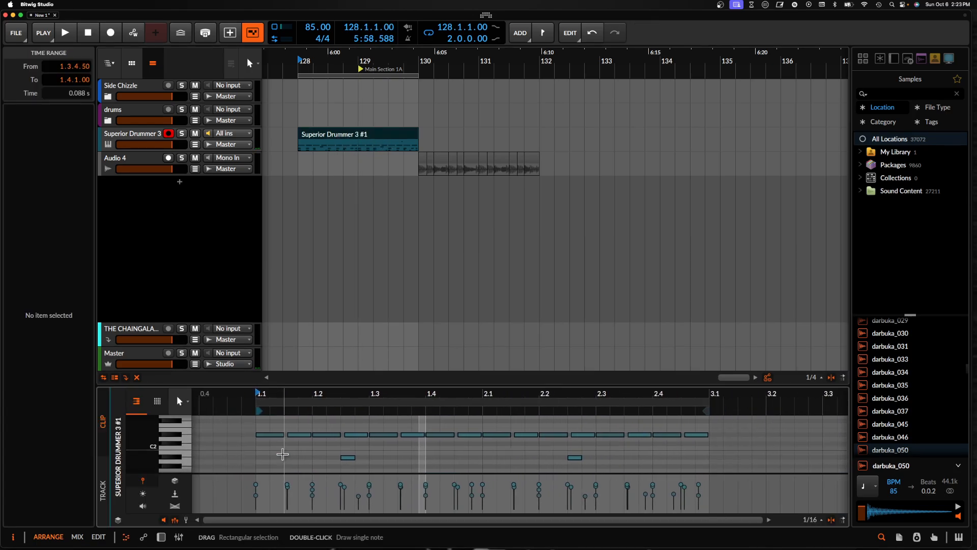
{"action": "scroll", "coordinate": [283, 454], "scroll_direction": "down", "scroll_amount": 2}
{"action": "key", "text": "space"}
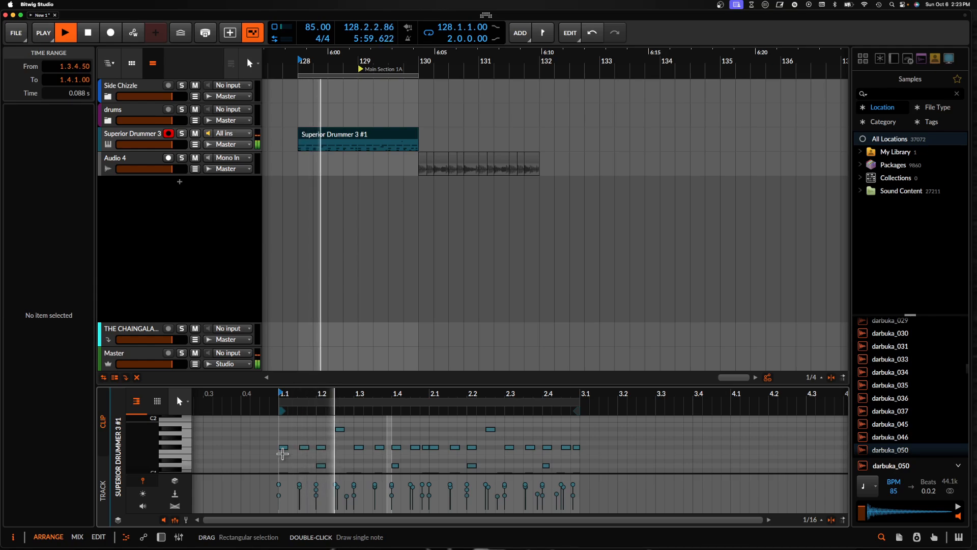
{"action": "key", "text": "space"}
{"action": "scroll", "coordinate": [282, 453], "scroll_direction": "up", "scroll_amount": 4}
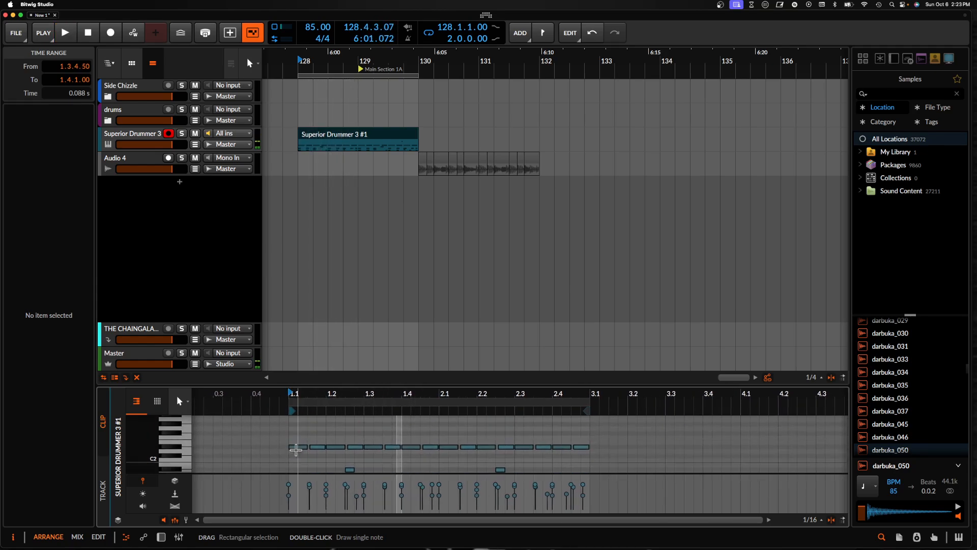
{"action": "left_click", "coordinate": [297, 448]}
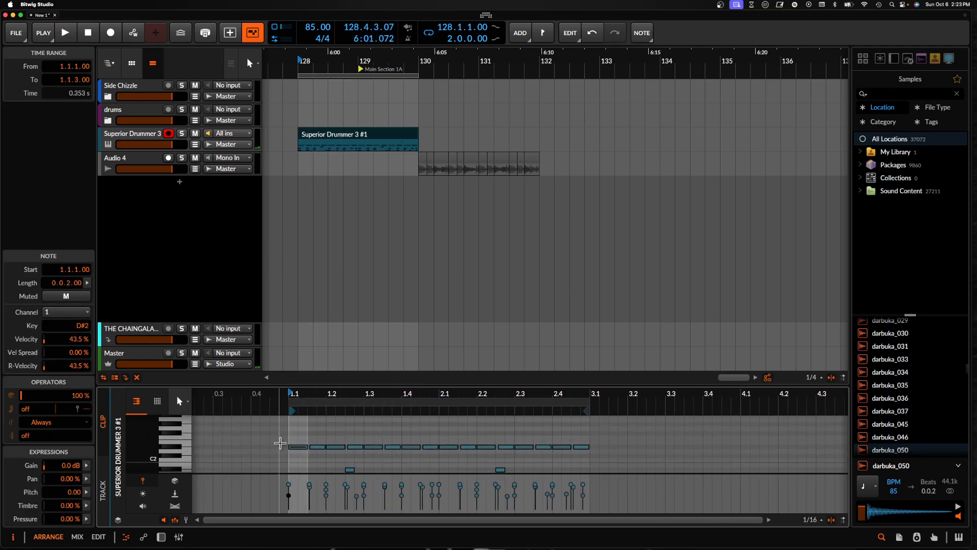
{"action": "left_click_drag", "start_coordinate": [293, 441], "coordinate": [326, 489]}
{"action": "key", "text": "space"}
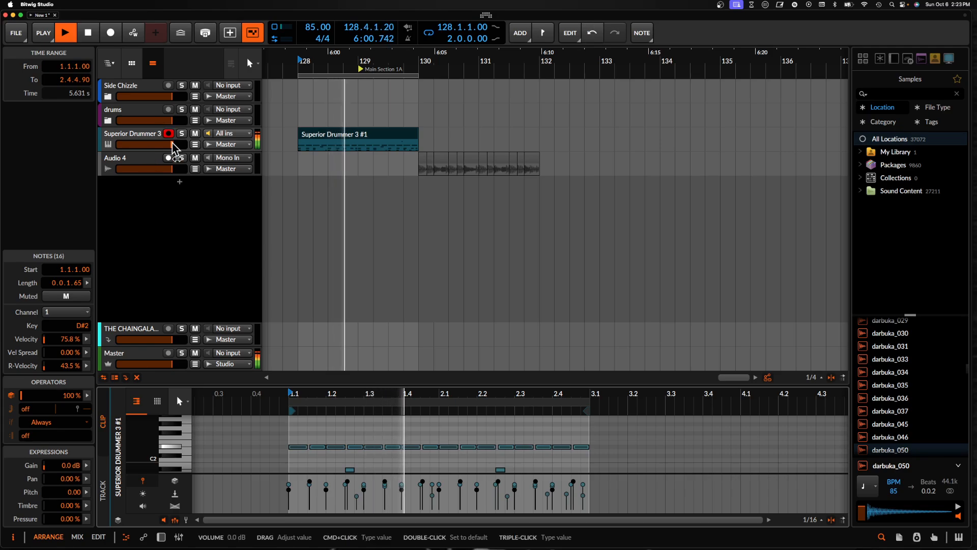
Listen to the looped beat while examining the track's device chain and the timing of the D#2 notes
{"action": "double_click", "coordinate": [144, 138]}
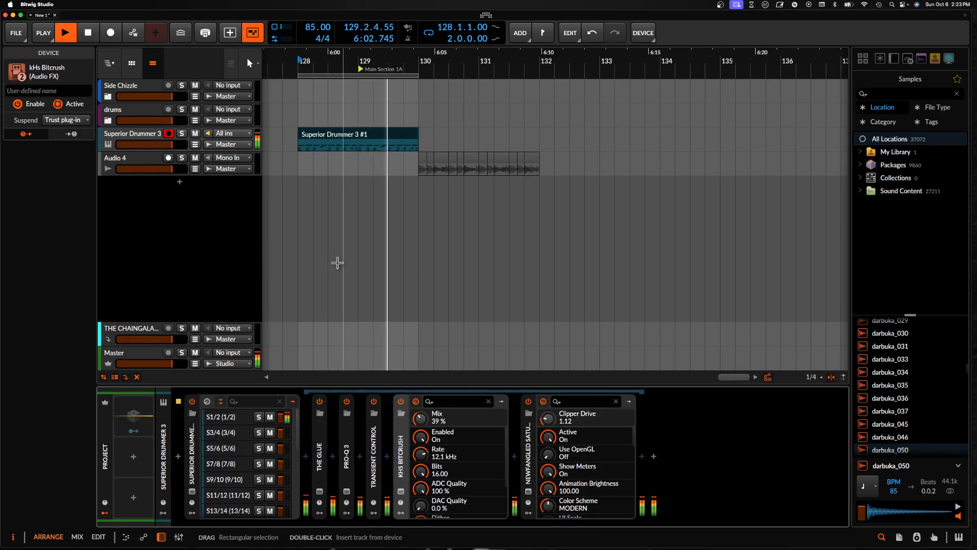
{"action": "left_click", "coordinate": [352, 138]}
{"action": "double_click", "coordinate": [352, 139]}
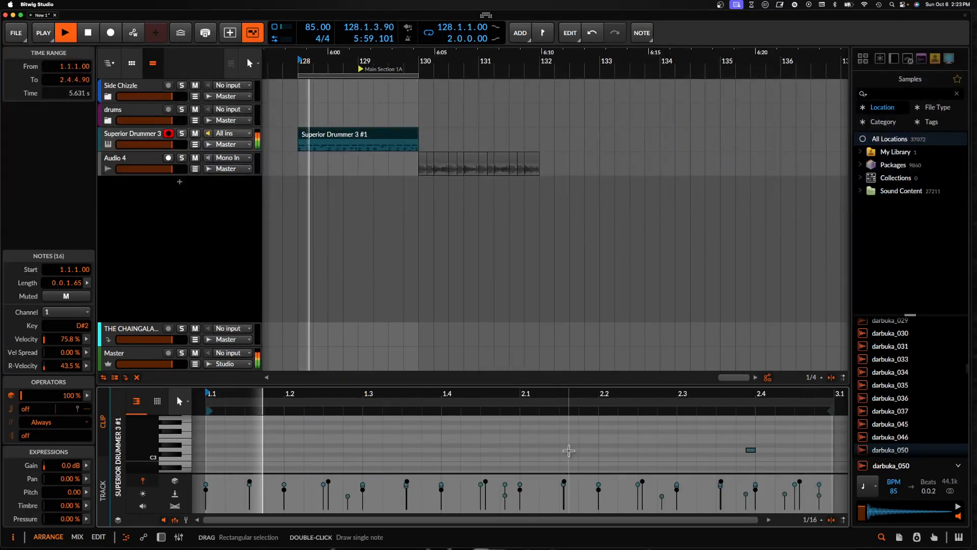
{"action": "scroll", "coordinate": [605, 452], "scroll_direction": "down", "scroll_amount": 5}
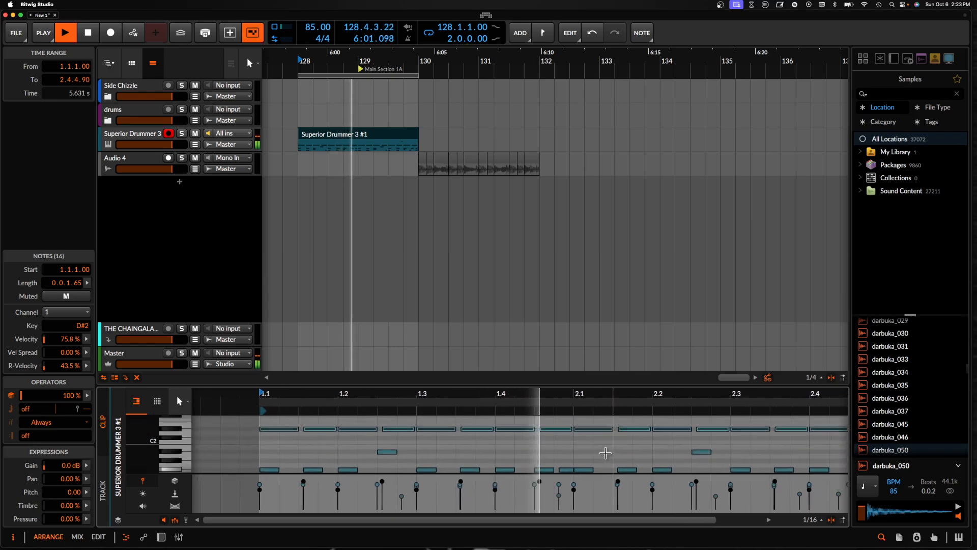
{"action": "scroll", "coordinate": [598, 445], "scroll_direction": "up", "scroll_amount": 3}
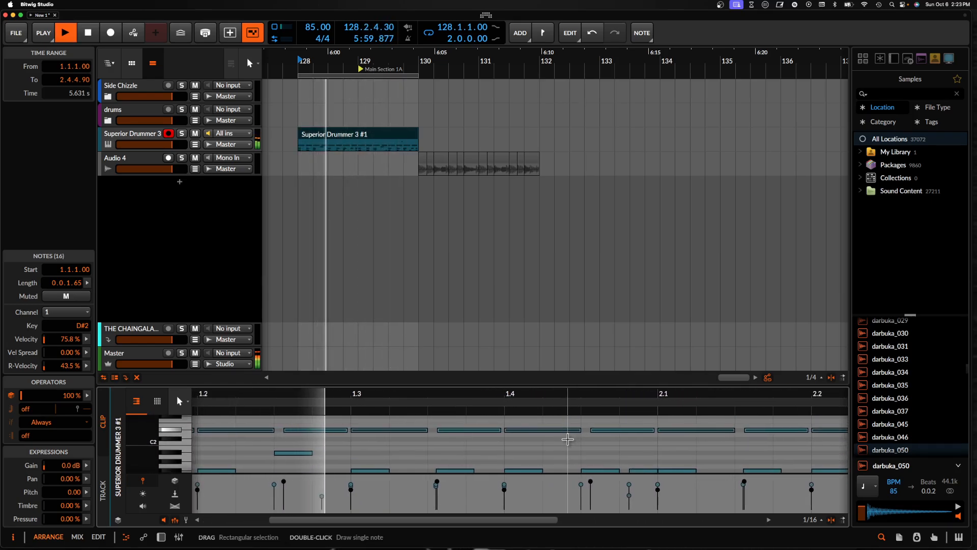
{"action": "scroll", "coordinate": [573, 436], "scroll_direction": "right", "scroll_amount": 2}
{"action": "scroll", "coordinate": [573, 437], "scroll_direction": "up", "scroll_amount": 1}
{"action": "key", "text": "space"}
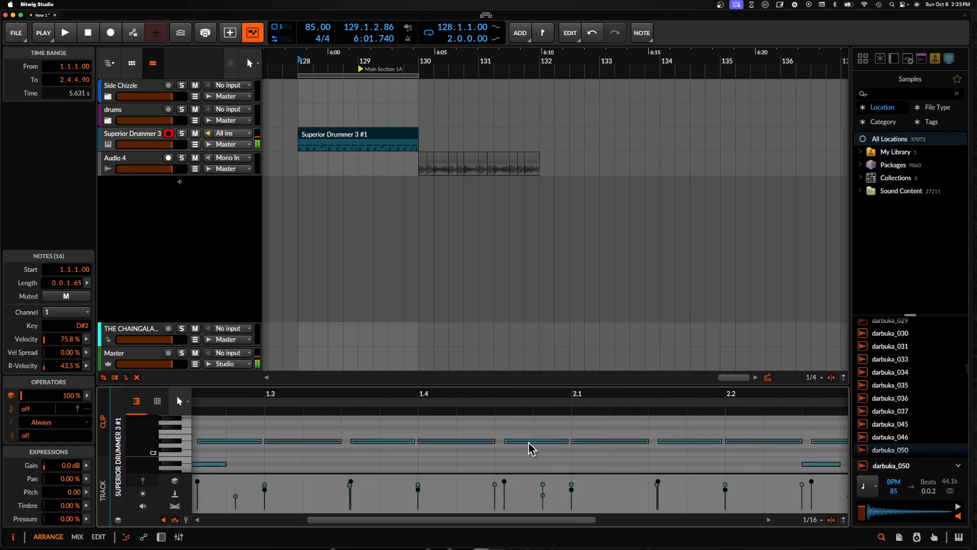
Move the swung D#2 note in beat 1.4 earlier to start at 1.4.3.00 and audition the pattern
{"action": "left_click_drag", "start_coordinate": [531, 442], "coordinate": [522, 441]}
{"action": "key", "text": "super+z"}
{"action": "left_click", "coordinate": [528, 442]}
{"action": "scroll", "coordinate": [524, 442], "scroll_direction": "down", "scroll_amount": 2}
{"action": "key", "text": "space"}
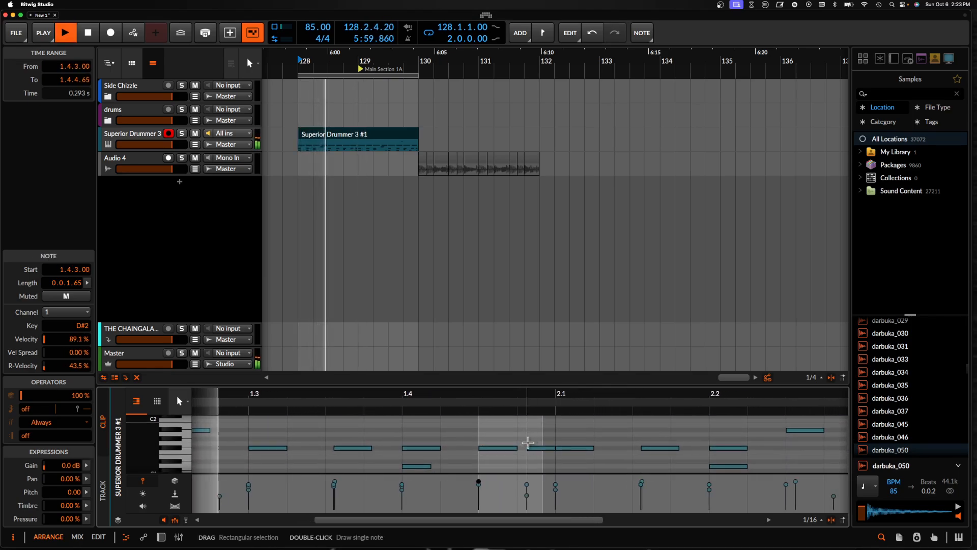
{"action": "scroll", "coordinate": [525, 442], "scroll_direction": "up", "scroll_amount": 2}
{"action": "scroll", "coordinate": [526, 442], "scroll_direction": "right", "scroll_amount": 2}
{"action": "scroll", "coordinate": [528, 441], "scroll_direction": "up", "scroll_amount": 1}
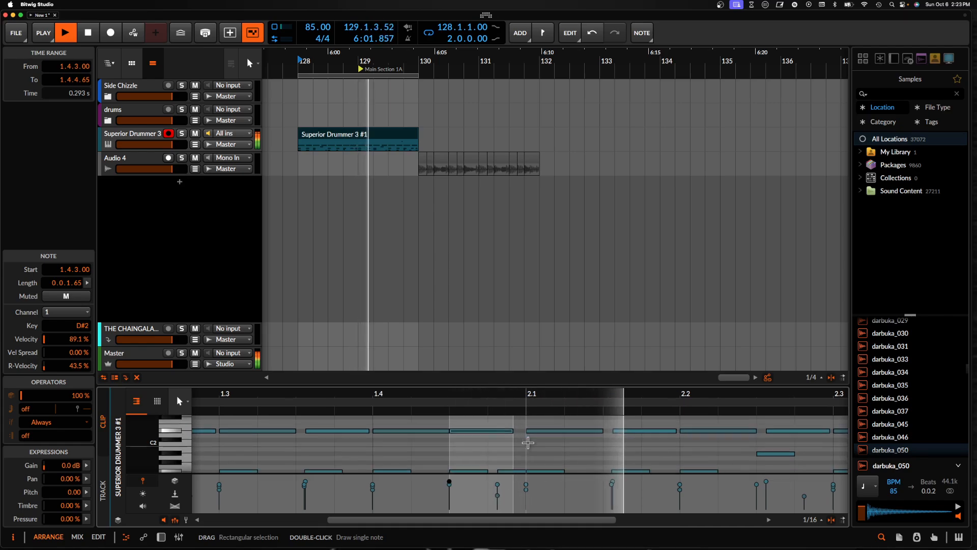
Stop playback and move the swung D#2 note in beat 2.4 earlier to start at 2.4.3.00
{"action": "scroll", "coordinate": [528, 441], "scroll_direction": "right", "scroll_amount": 3}
{"action": "scroll", "coordinate": [528, 441], "scroll_direction": "right", "scroll_amount": 3}
{"action": "scroll", "coordinate": [529, 444], "scroll_direction": "down", "scroll_amount": 1}
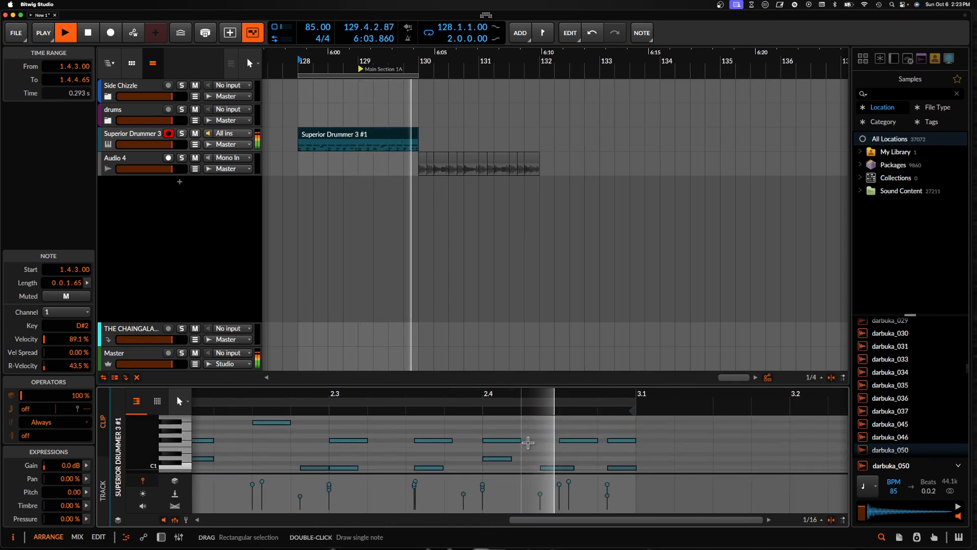
{"action": "key", "text": "space"}
{"action": "left_click", "coordinate": [528, 442]}
{"action": "scroll", "coordinate": [519, 446], "scroll_direction": "down", "scroll_amount": 3}
{"action": "scroll", "coordinate": [519, 446], "scroll_direction": "left", "scroll_amount": 1}
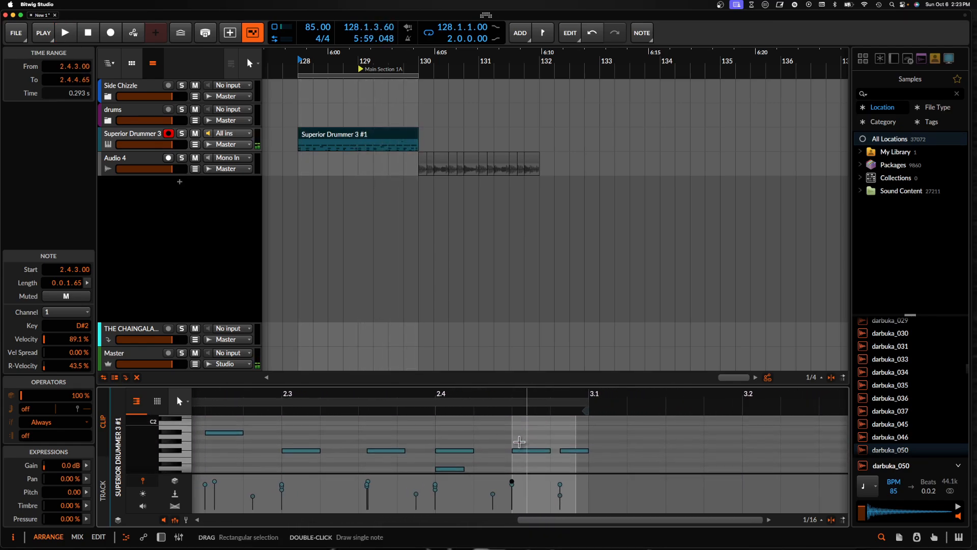
{"action": "scroll", "coordinate": [506, 451], "scroll_direction": "down", "scroll_amount": 1}
{"action": "scroll", "coordinate": [506, 451], "scroll_direction": "up", "scroll_amount": 3}
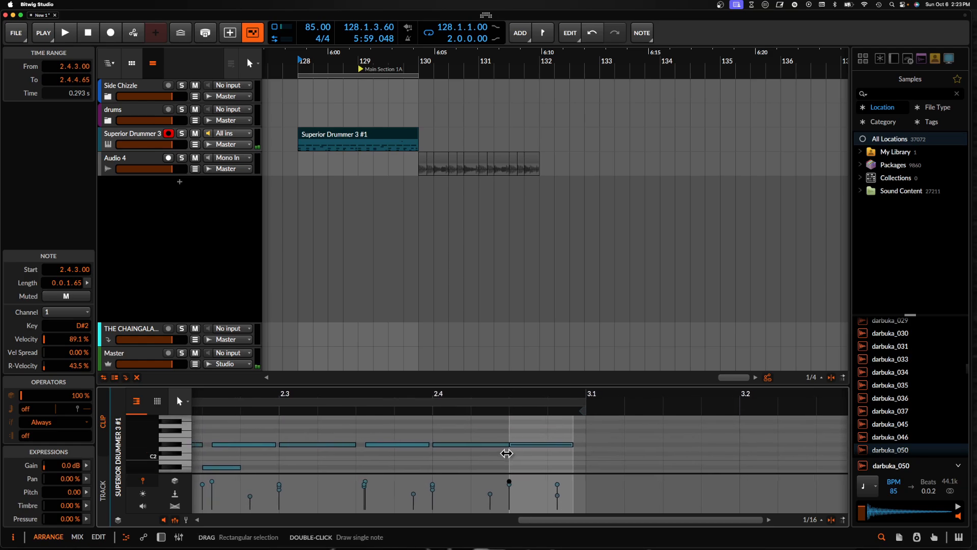
{"action": "scroll", "coordinate": [506, 451], "scroll_direction": "down", "scroll_amount": 2}
Show the Superior Drummer 3 track's device chain and collapse the kHs Bitcrush device
{"action": "left_click", "coordinate": [150, 133]}
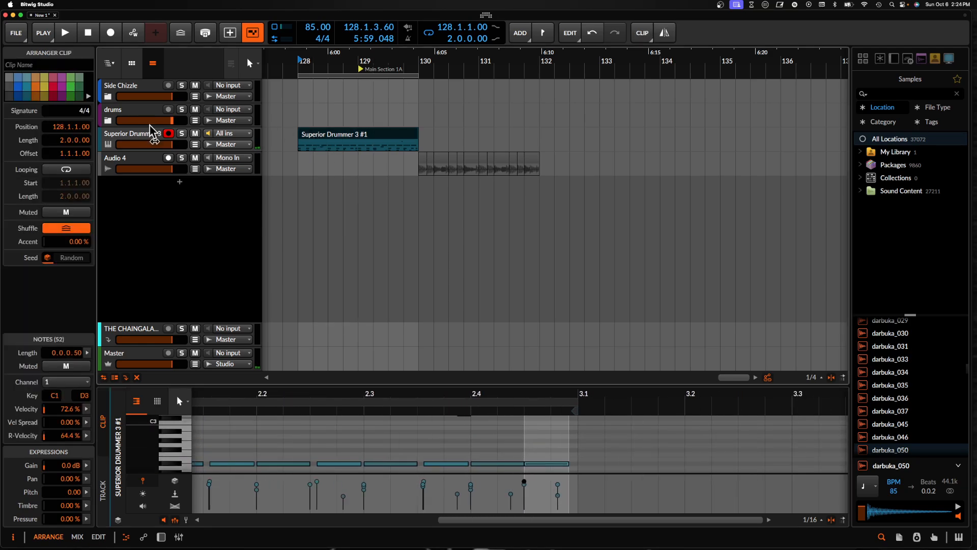
{"action": "double_click", "coordinate": [138, 139]}
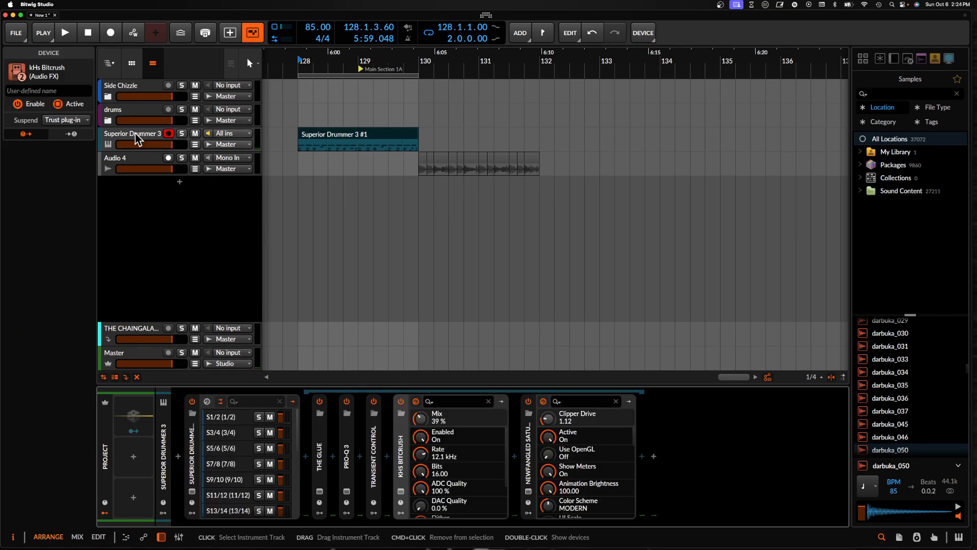
{"action": "double_click", "coordinate": [400, 461]}
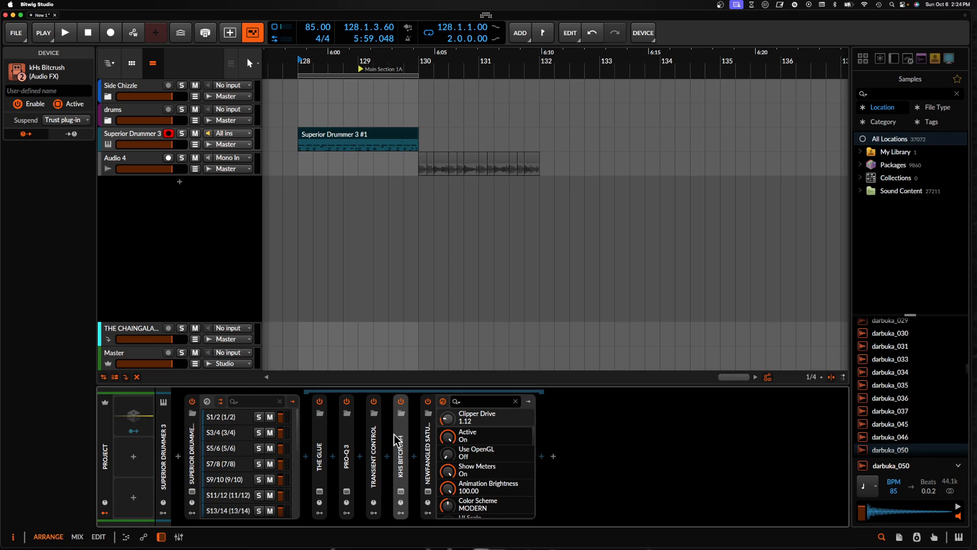
Search the samples for "drum", audition drum loop 1 (91 bpm) and place it on a new audio track at bar 133
{"action": "left_click", "coordinate": [915, 94]}
{"action": "type", "text": "drum"}
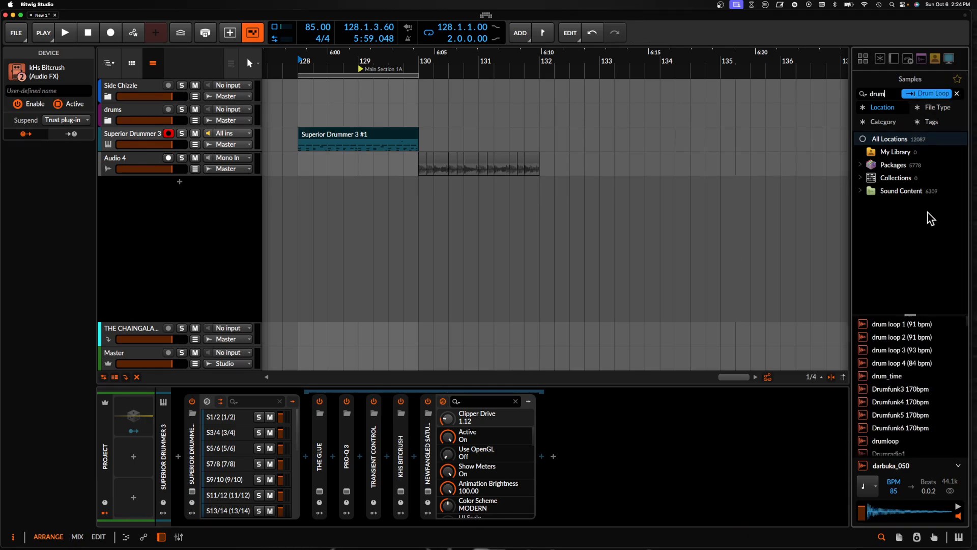
{"action": "left_click", "coordinate": [912, 337]}
{"action": "key", "text": "Up"}
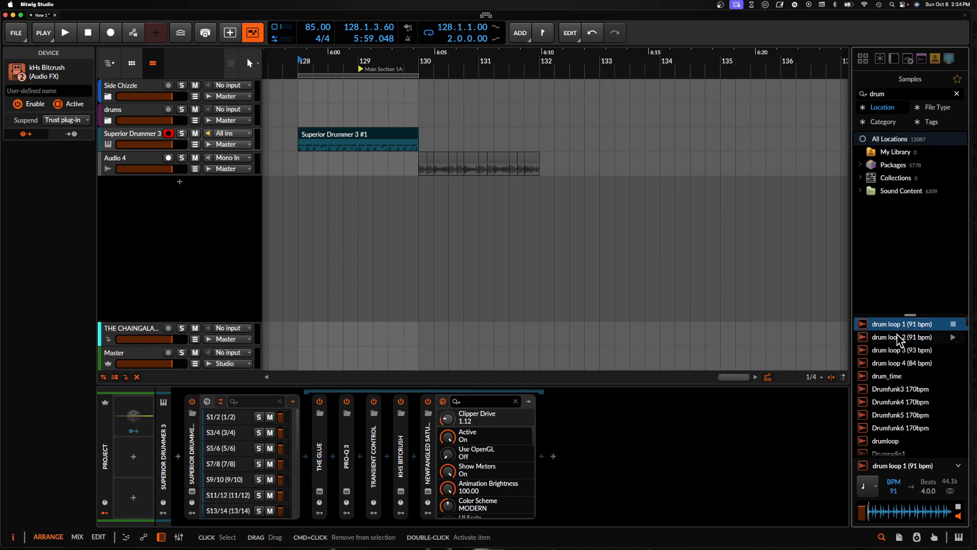
{"action": "left_click_drag", "start_coordinate": [889, 329], "coordinate": [608, 192]}
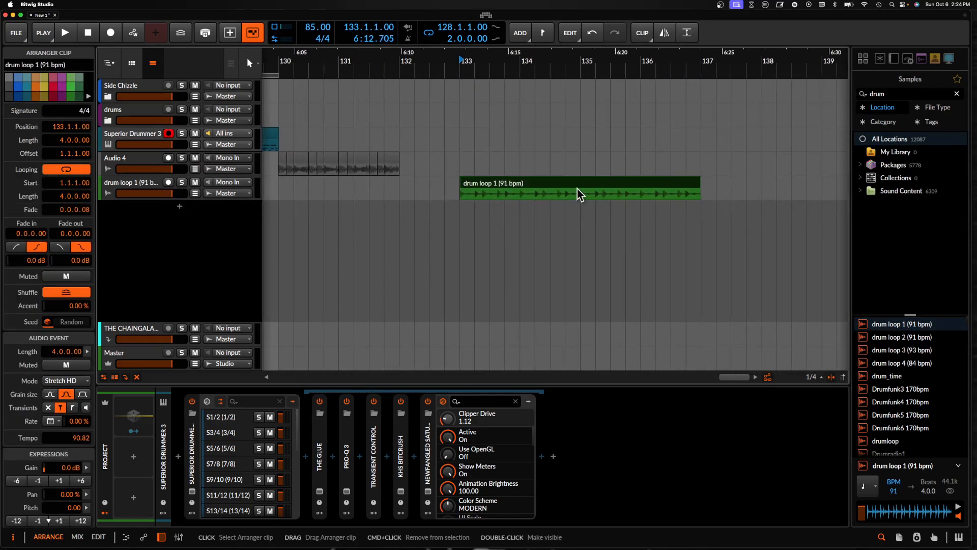
Insert the ValhallaRoom reverb on the drum loop 1 track
{"action": "left_click", "coordinate": [154, 190]}
{"action": "left_click", "coordinate": [178, 457]}
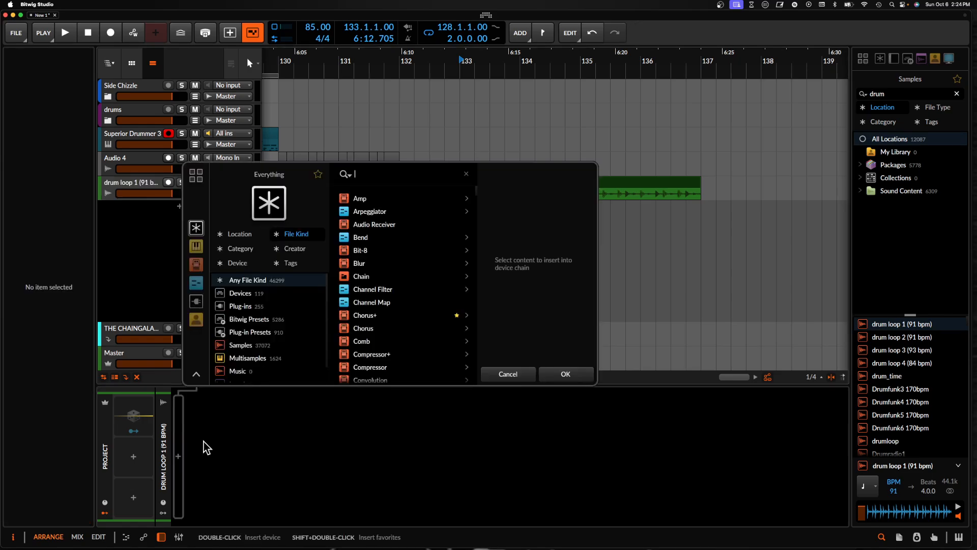
{"action": "type", "text": "room"}
{"action": "left_click", "coordinate": [385, 202]}
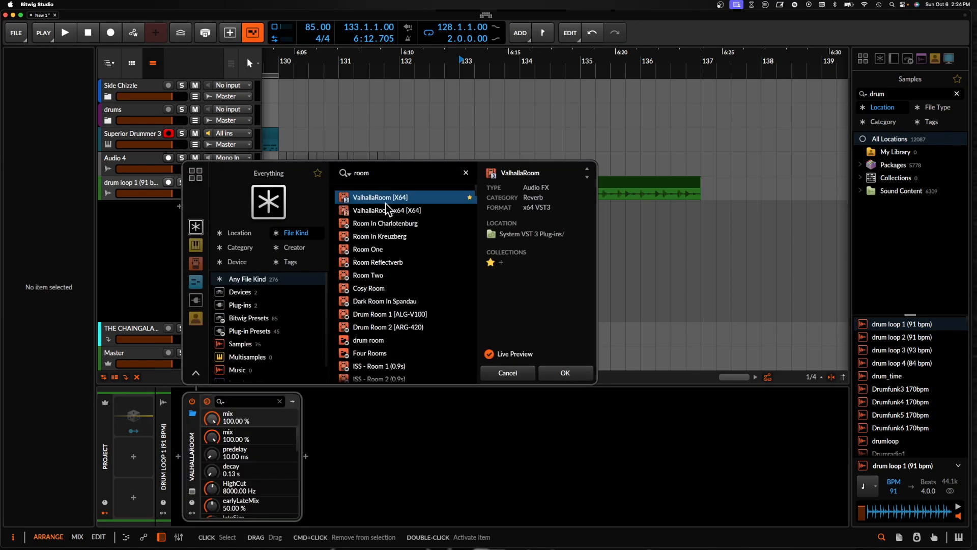
{"action": "left_click", "coordinate": [564, 370]}
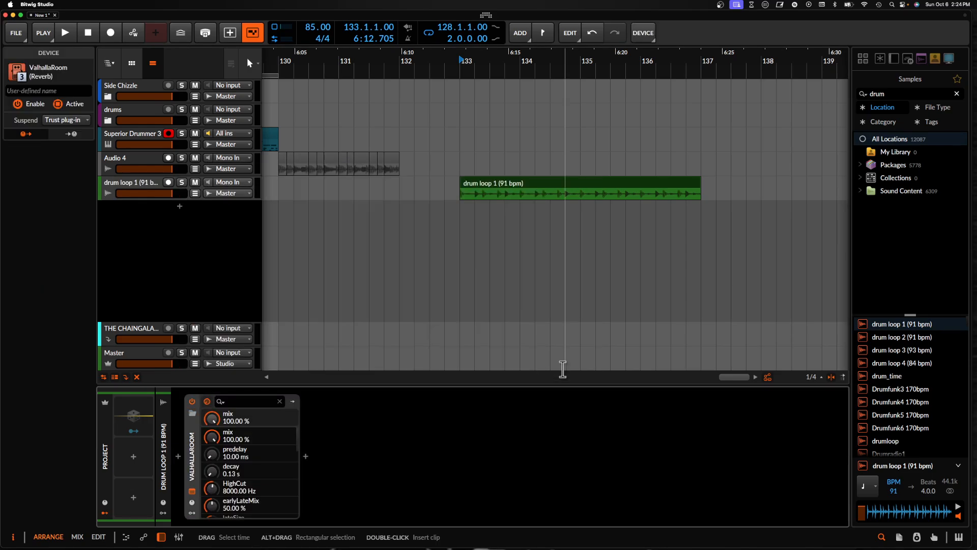
Wrap ValhallaRoom in an FX Layer and add an empty second layer for the dry signal
{"action": "key", "text": "super+g"}
{"action": "left_click", "coordinate": [249, 418]}
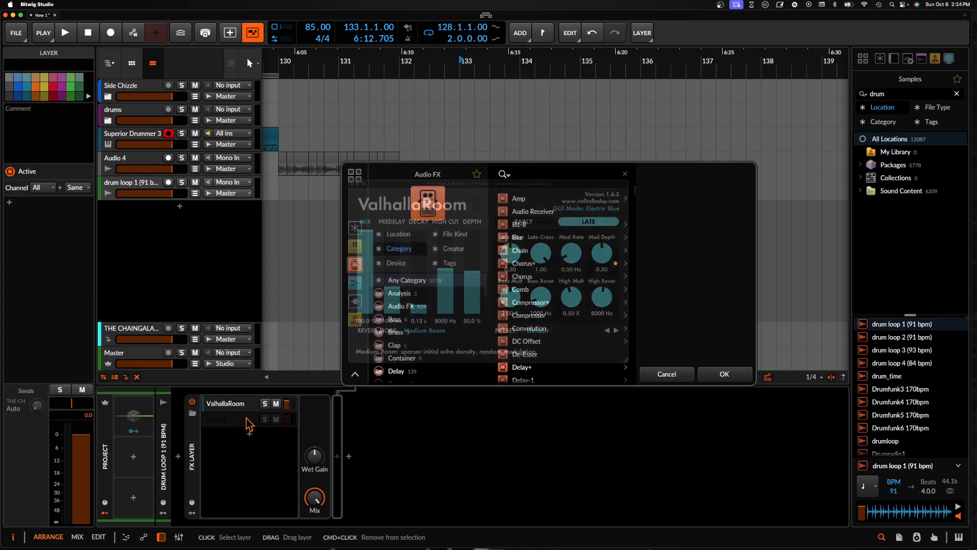
{"action": "left_click", "coordinate": [671, 374]}
Set ValhallaRoom's high cut to 15000 Hz and depth to 67.9%, and solo its layer while the loop plays
{"action": "left_click", "coordinate": [225, 406]}
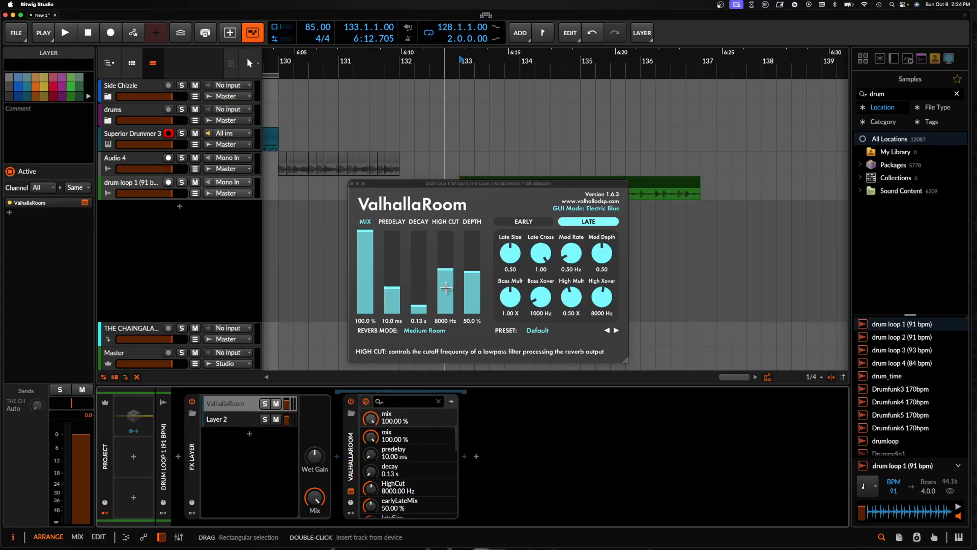
{"action": "left_click_drag", "start_coordinate": [446, 271], "coordinate": [472, 265]}
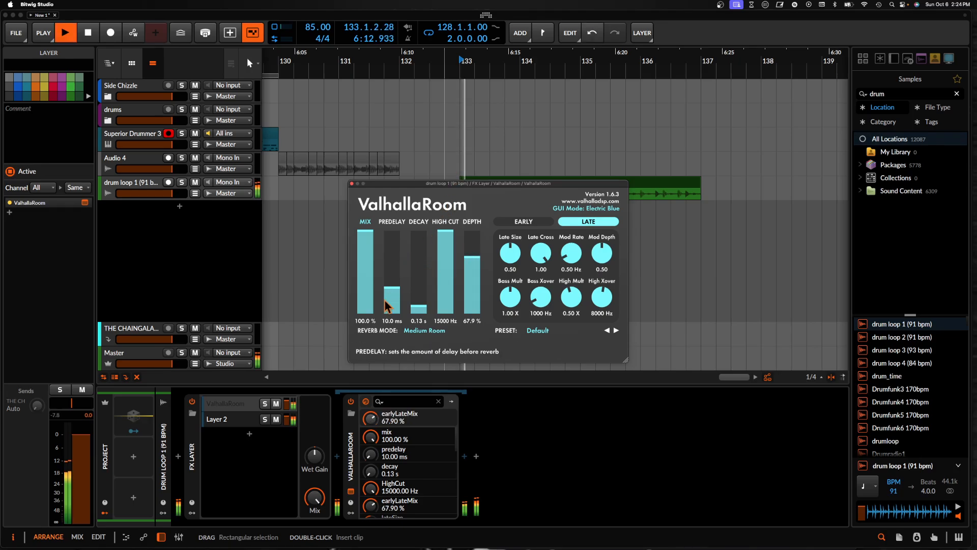
{"action": "left_click", "coordinate": [265, 403]}
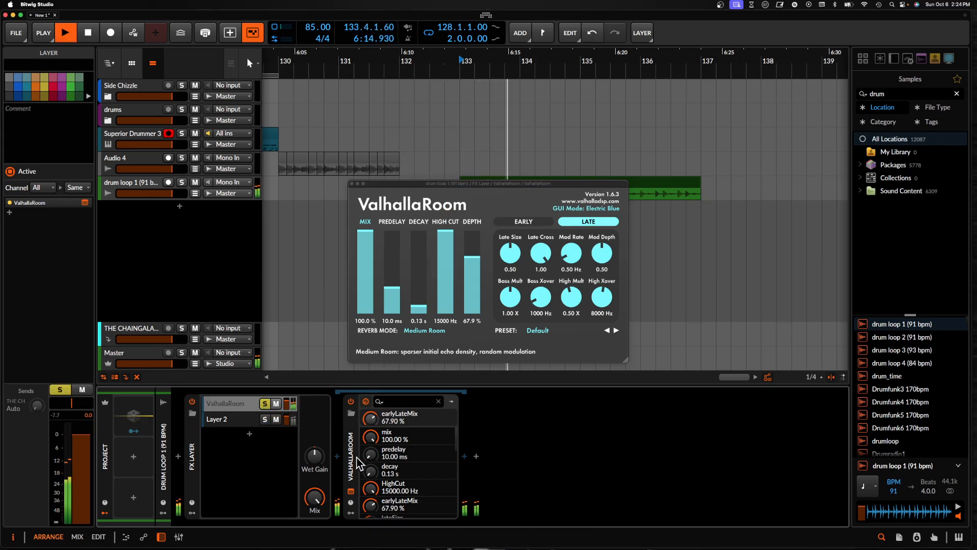
Add Pro-Q 3 after ValhallaRoom in its layer with a low cut at about 229 Hz, and close both plug-in windows
{"action": "left_click", "coordinate": [468, 462]}
{"action": "type", "text": "pro"}
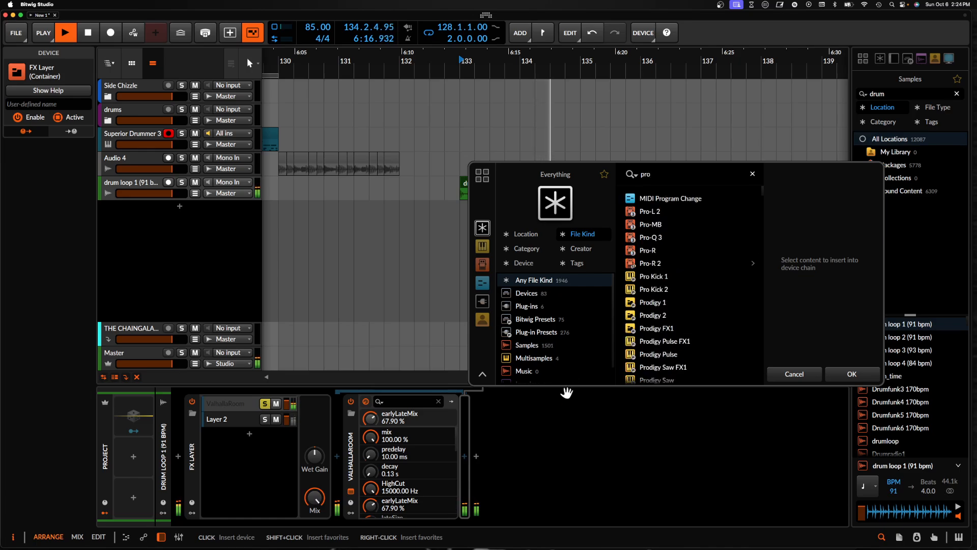
{"action": "left_click", "coordinate": [653, 238]}
{"action": "left_click", "coordinate": [841, 373]}
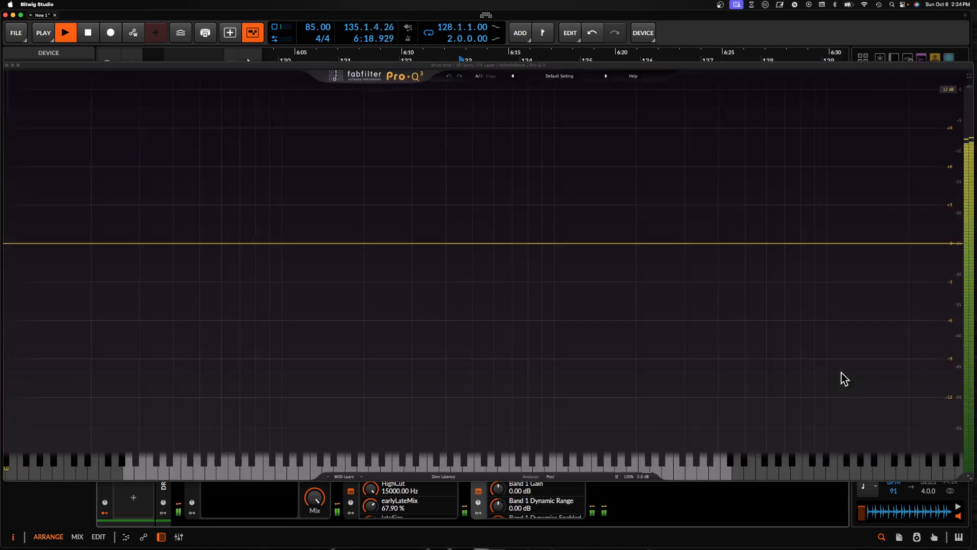
{"action": "left_click_drag", "start_coordinate": [50, 244], "coordinate": [381, 280]}
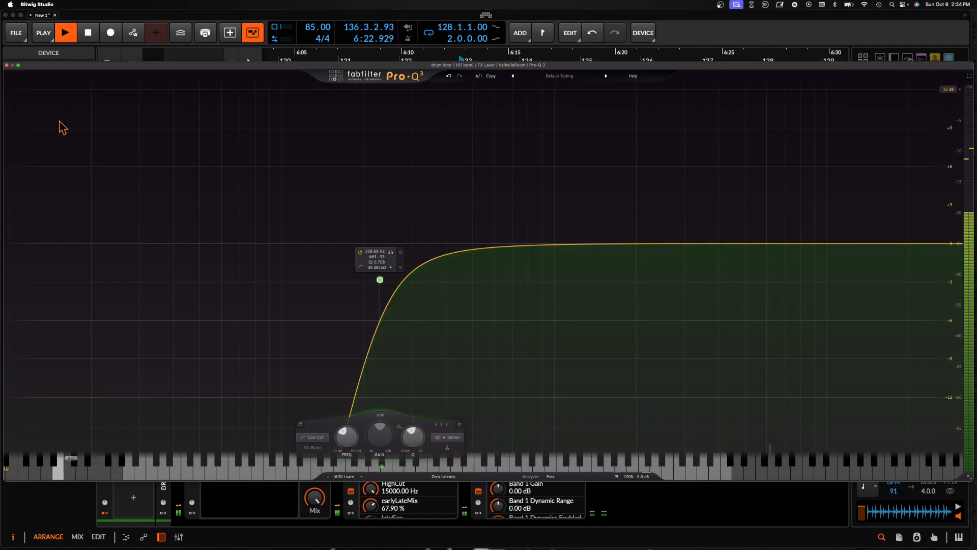
{"action": "left_click", "coordinate": [7, 65]}
{"action": "key", "text": "space"}
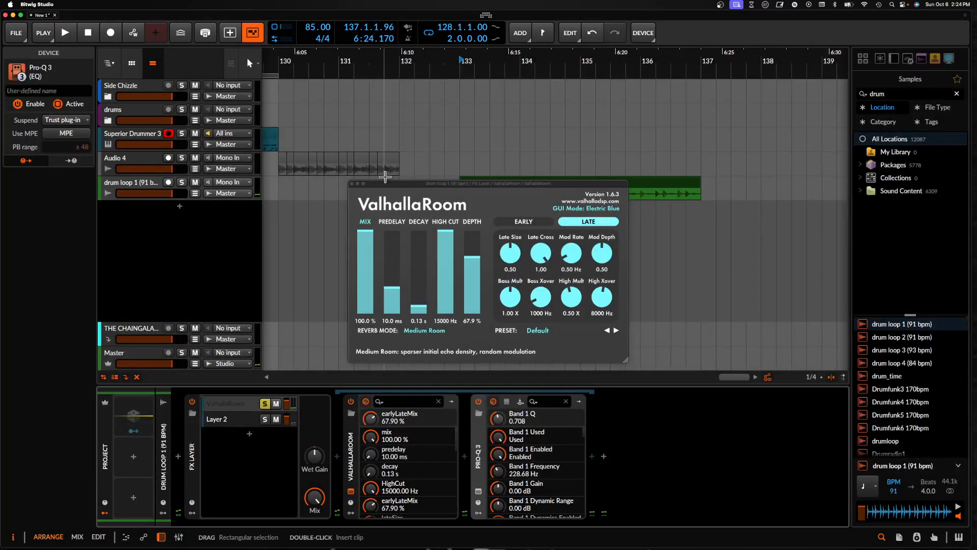
{"action": "left_click", "coordinate": [352, 182]}
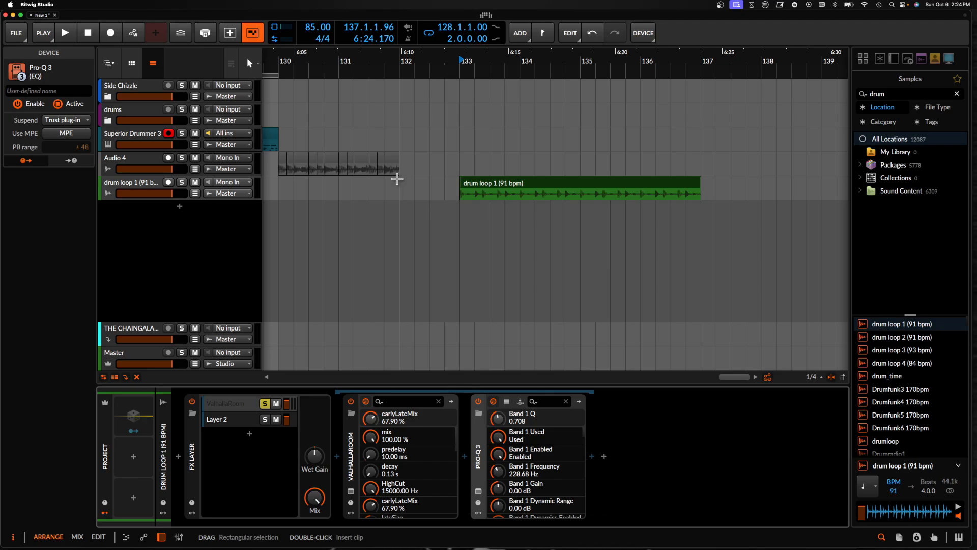
Compare the Superior Drummer 3 and drum loop 1 clips in the arrangement, and unsolo the ValhallaRoom layer
{"action": "scroll", "coordinate": [396, 179], "scroll_direction": "down", "scroll_amount": 2}
{"action": "scroll", "coordinate": [394, 175], "scroll_direction": "left", "scroll_amount": 5}
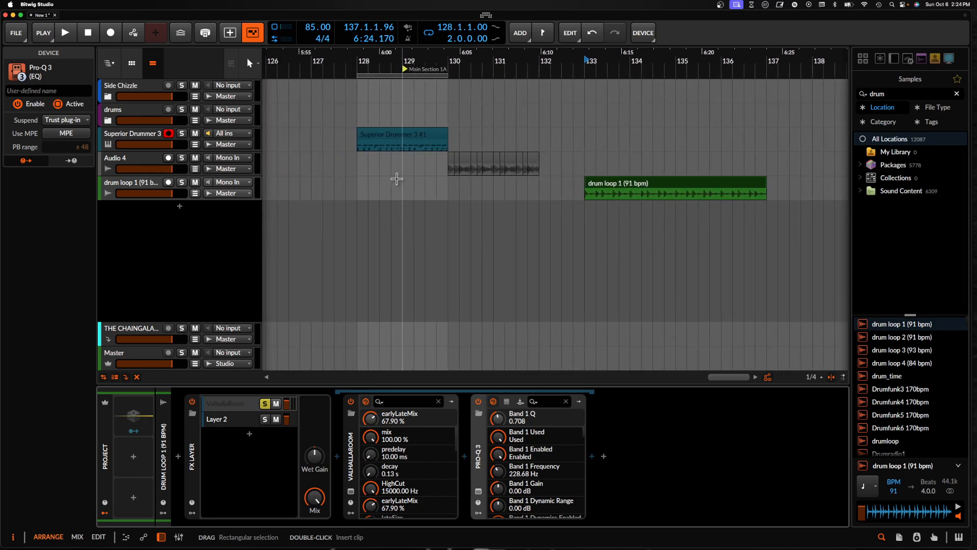
{"action": "left_click", "coordinate": [602, 191]}
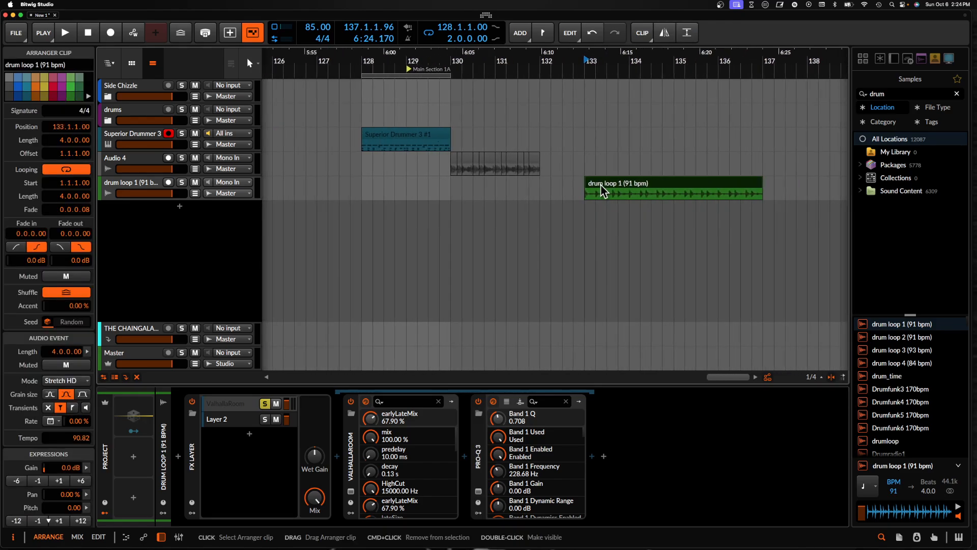
{"action": "left_click", "coordinate": [407, 135]}
{"action": "scroll", "coordinate": [407, 134], "scroll_direction": "up", "scroll_amount": 2}
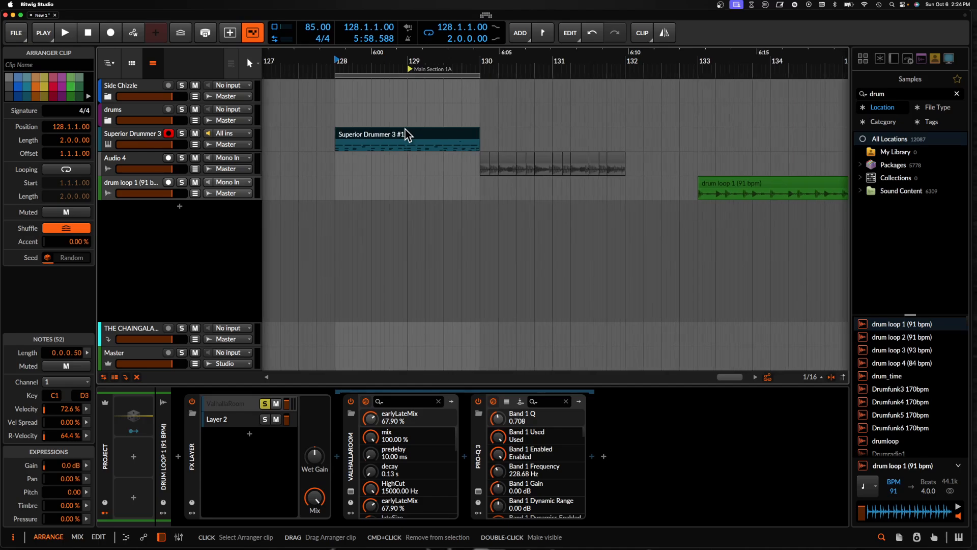
{"action": "scroll", "coordinate": [407, 135], "scroll_direction": "up", "scroll_amount": 2}
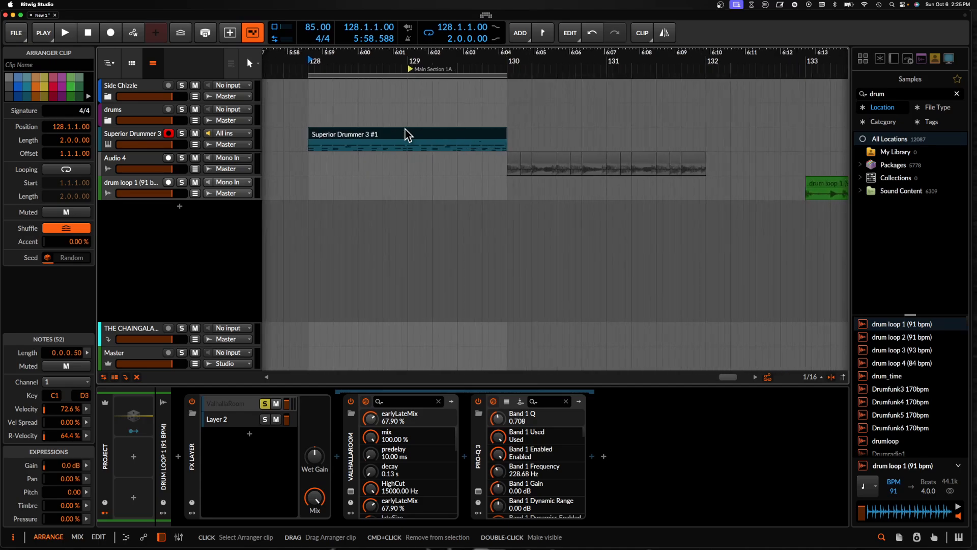
{"action": "scroll", "coordinate": [389, 141], "scroll_direction": "up", "scroll_amount": 2}
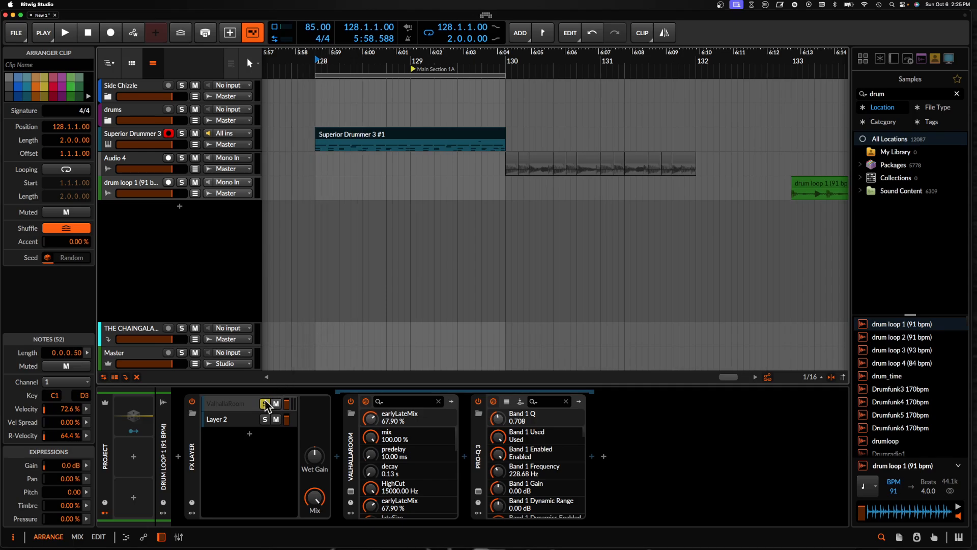
{"action": "scroll", "coordinate": [600, 150], "scroll_direction": "right", "scroll_amount": 4}
{"action": "scroll", "coordinate": [600, 159], "scroll_direction": "down", "scroll_amount": 3}
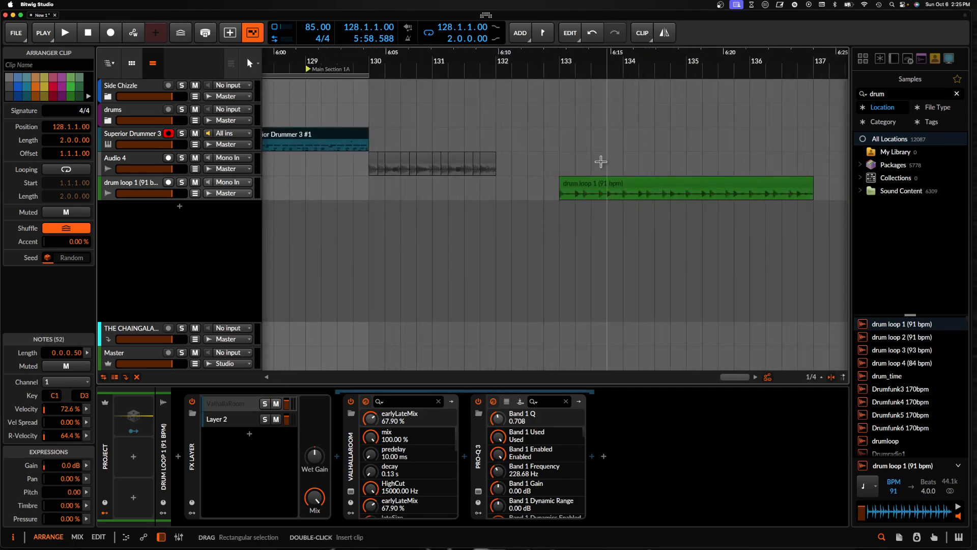
{"action": "left_click", "coordinate": [603, 189]}
{"action": "scroll", "coordinate": [601, 186], "scroll_direction": "left", "scroll_amount": 5}
{"action": "scroll", "coordinate": [595, 183], "scroll_direction": "down", "scroll_amount": 1}
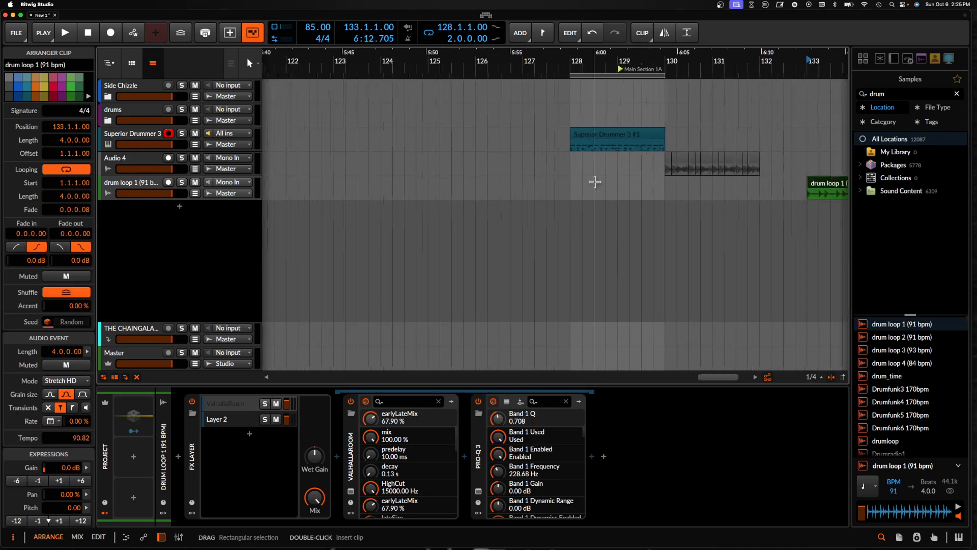
{"action": "left_click", "coordinate": [615, 139]}
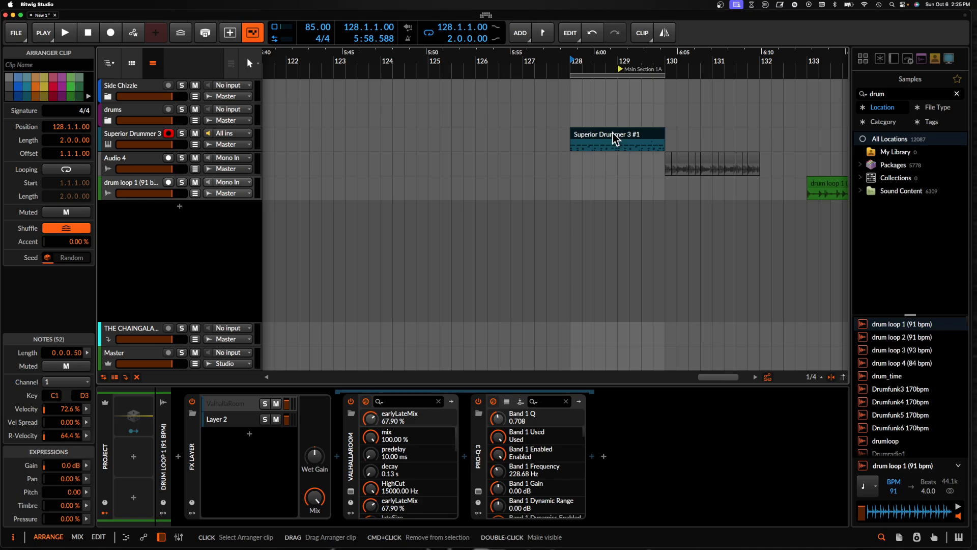
{"action": "scroll", "coordinate": [613, 133], "scroll_direction": "right", "scroll_amount": 5}
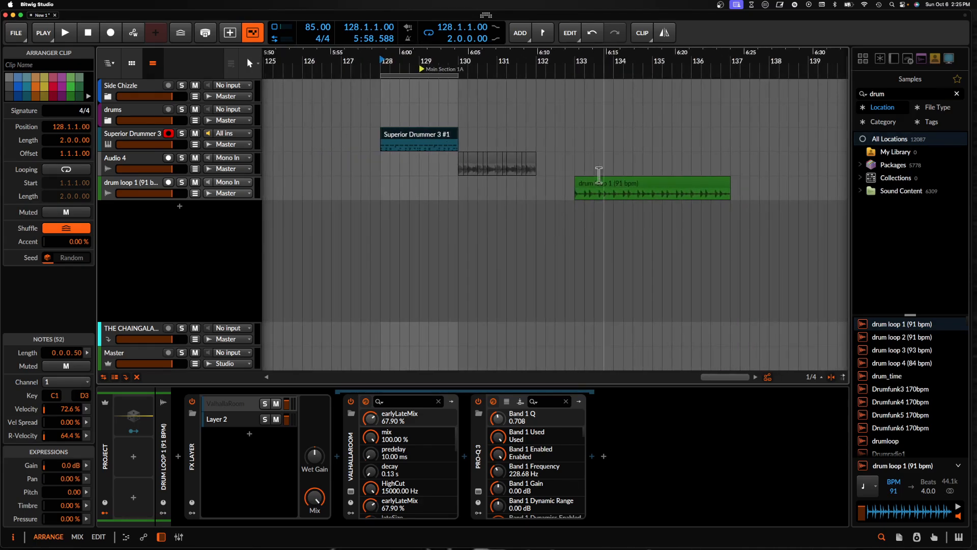
Play drum loop 1 while setting the ValhallaRoom layer's volume to -7.2 dB and its decay to 0.19 s
{"action": "left_click", "coordinate": [597, 189]}
{"action": "scroll", "coordinate": [597, 188], "scroll_direction": "up", "scroll_amount": 3}
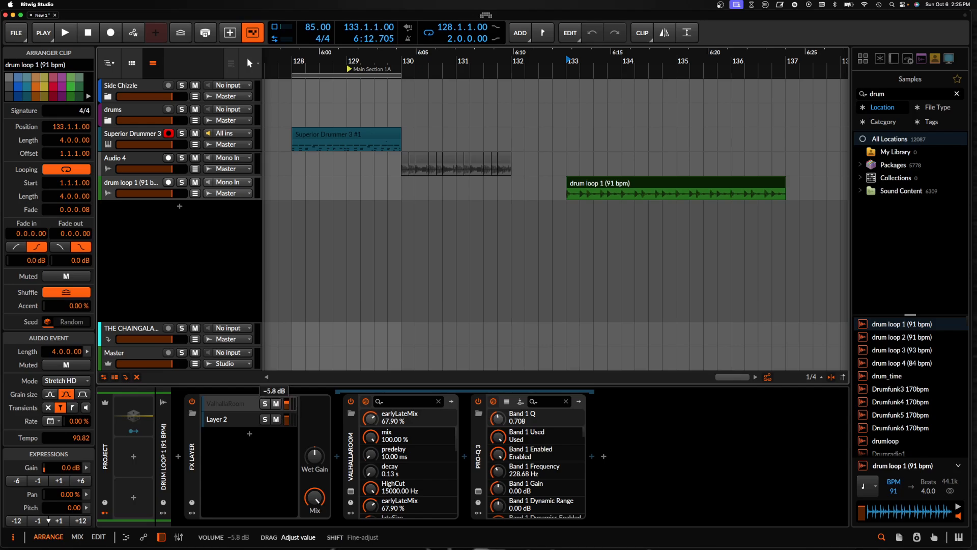
{"action": "key", "text": "space"}
{"action": "left_click", "coordinate": [287, 406]}
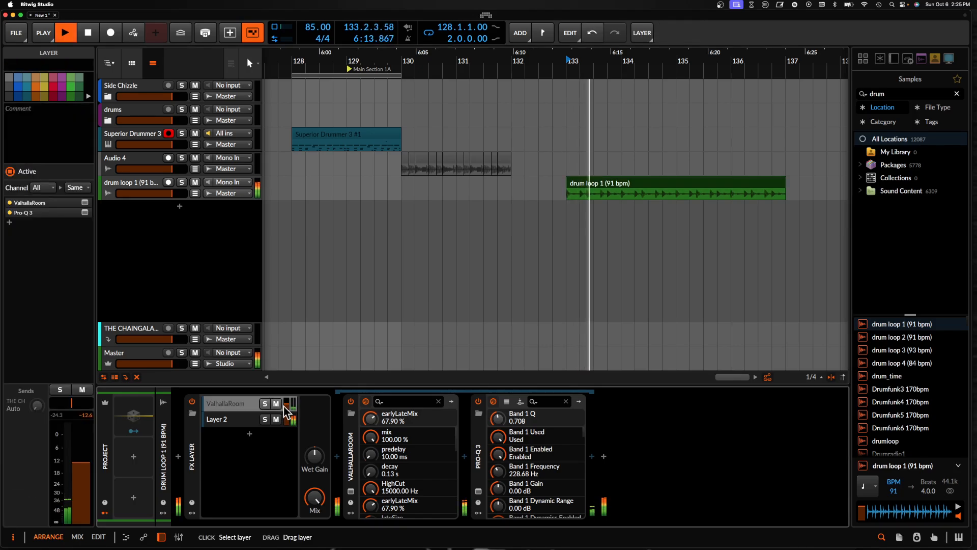
{"action": "left_click", "coordinate": [287, 403]}
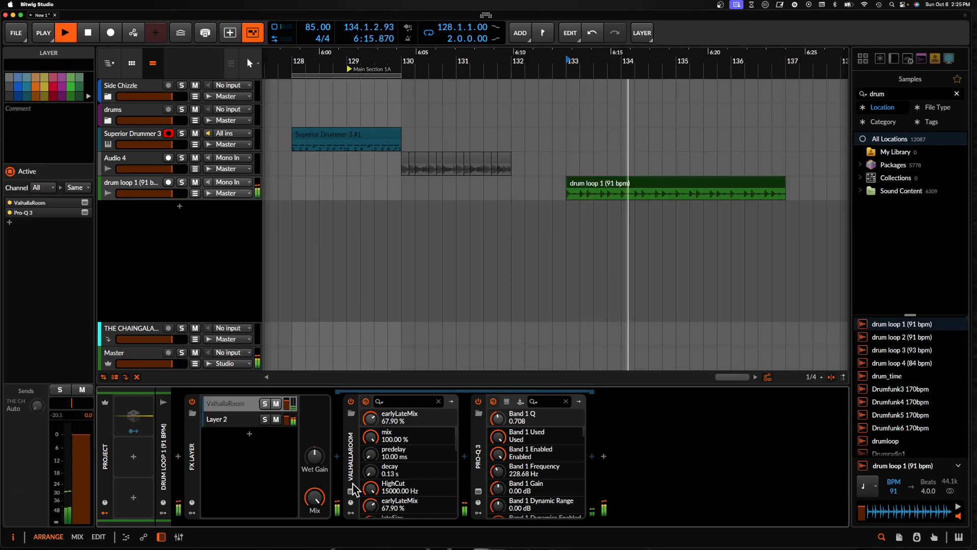
{"action": "left_click", "coordinate": [419, 310]}
{"action": "left_click_drag", "start_coordinate": [419, 308], "coordinate": [419, 306]}
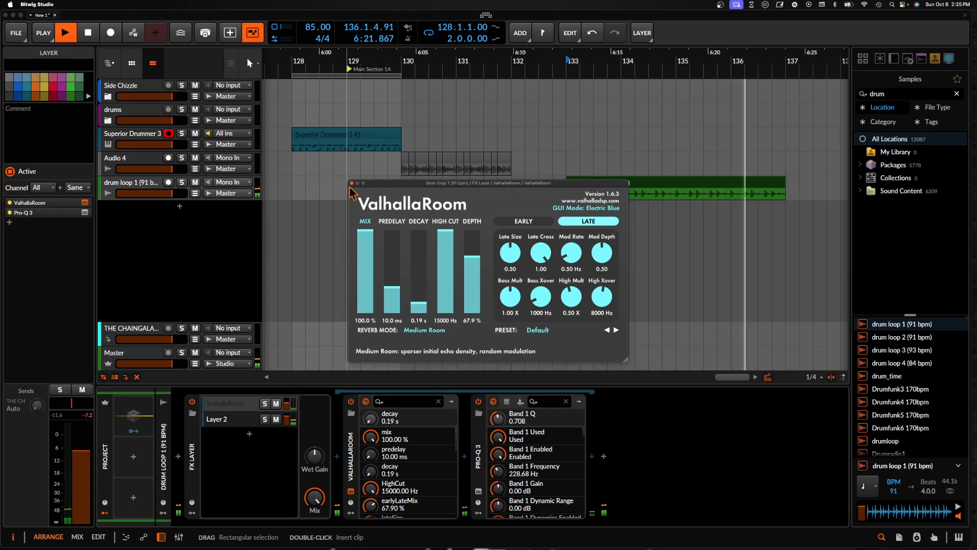
{"action": "left_click", "coordinate": [358, 183]}
{"action": "key", "text": "space"}
{"action": "left_click", "coordinate": [695, 188]}
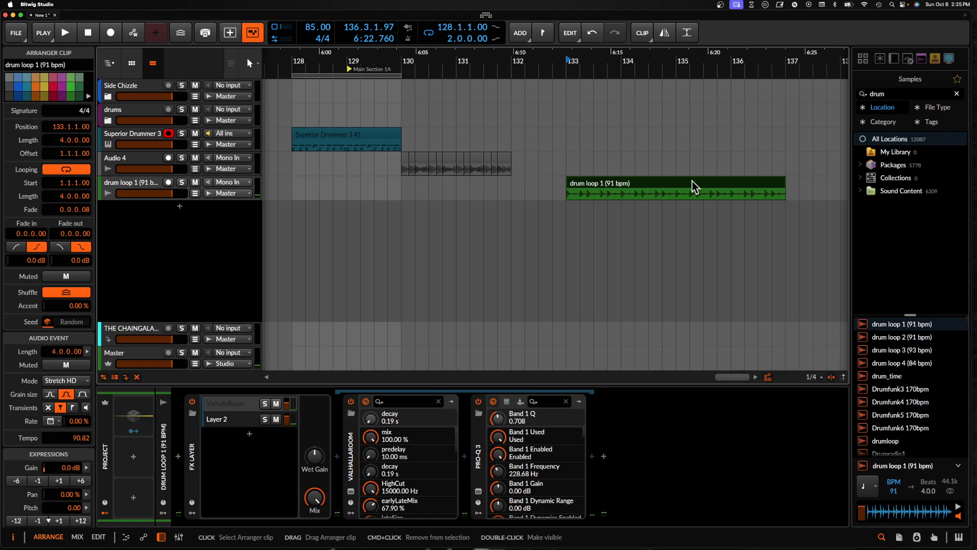
Delete the drum loop 1 clip and move the Audio 4 slices earlier in the timeline, before bar 126
{"action": "key", "text": "Delete"}
{"action": "left_click", "coordinate": [326, 130]}
{"action": "scroll", "coordinate": [326, 131], "scroll_direction": "down", "scroll_amount": 2}
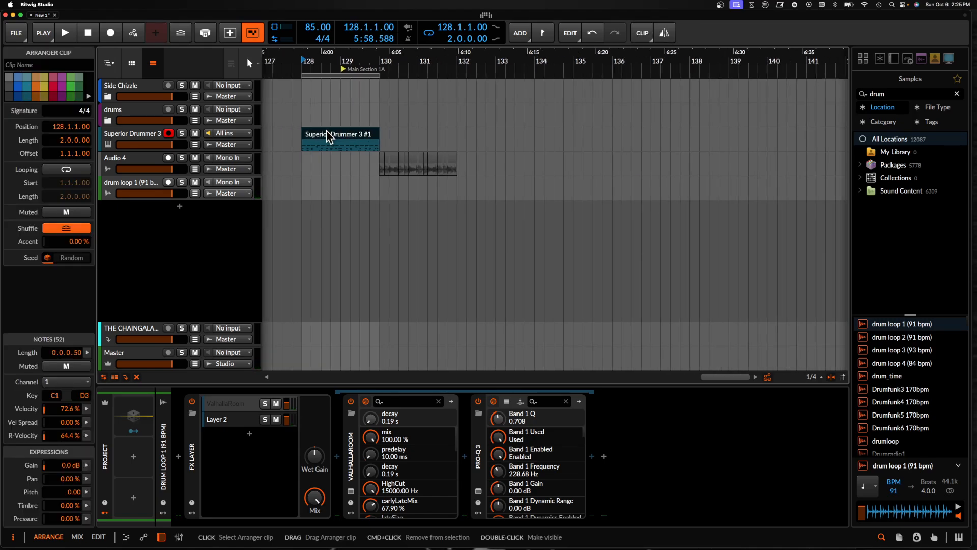
{"action": "scroll", "coordinate": [399, 148], "scroll_direction": "left", "scroll_amount": 1}
{"action": "left_click", "coordinate": [393, 169]}
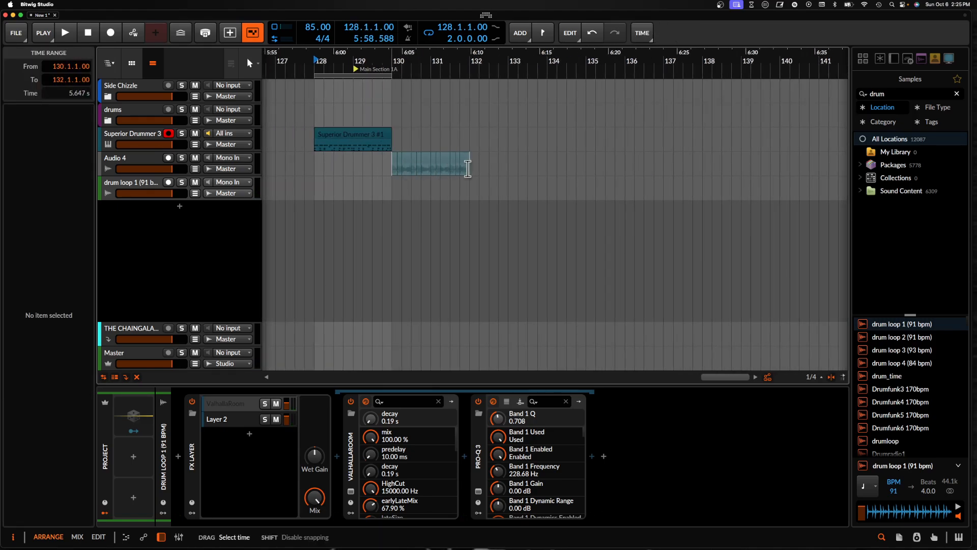
{"action": "scroll", "coordinate": [467, 168], "scroll_direction": "left", "scroll_amount": 3}
{"action": "left_click_drag", "start_coordinate": [616, 165], "coordinate": [339, 168]}
Play the Superior Drummer 3 clip in the bar 128 loop
{"action": "left_click", "coordinate": [492, 140]}
{"action": "scroll", "coordinate": [492, 140], "scroll_direction": "up", "scroll_amount": 4}
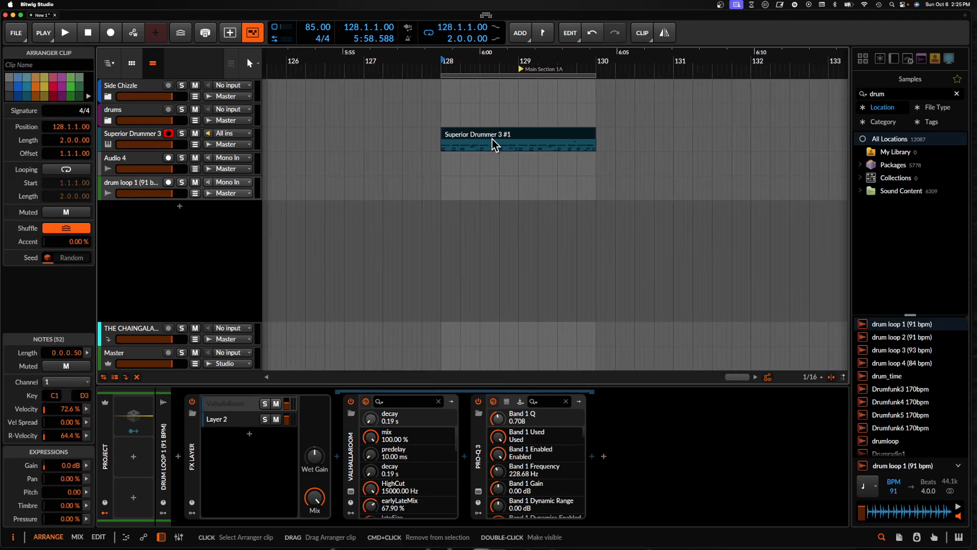
{"action": "key", "text": "space"}
{"action": "scroll", "coordinate": [493, 139], "scroll_direction": "down", "scroll_amount": 2}
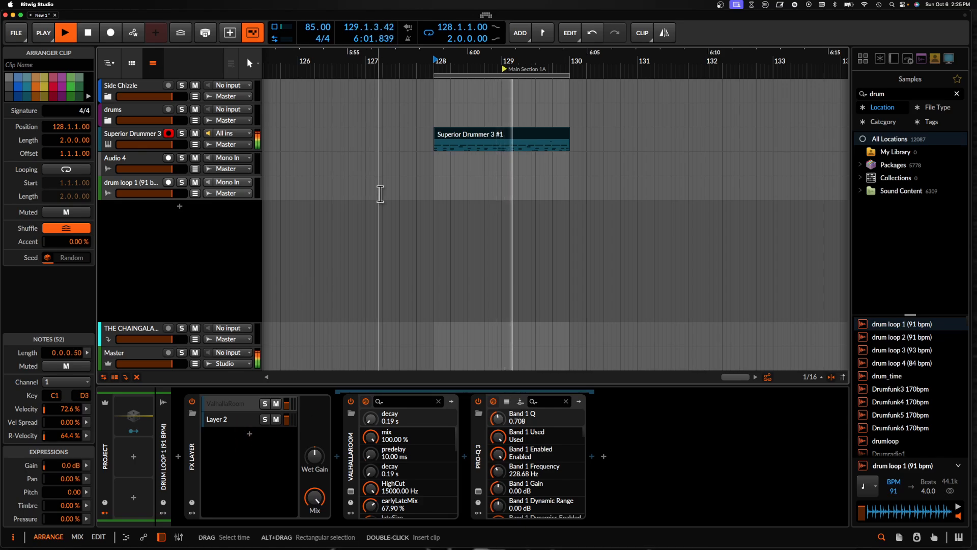
Lower the kick drum's tuning slightly in Superior Drummer 3, play the loop and close the plug-in window
{"action": "left_click", "coordinate": [142, 139]}
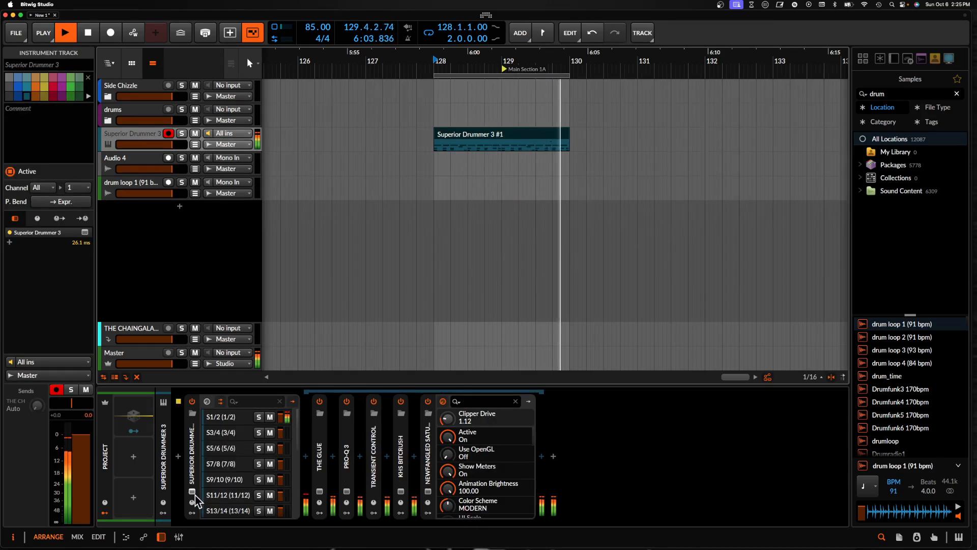
{"action": "left_click", "coordinate": [270, 407]}
{"action": "scroll", "coordinate": [356, 161], "scroll_direction": "left", "scroll_amount": 6}
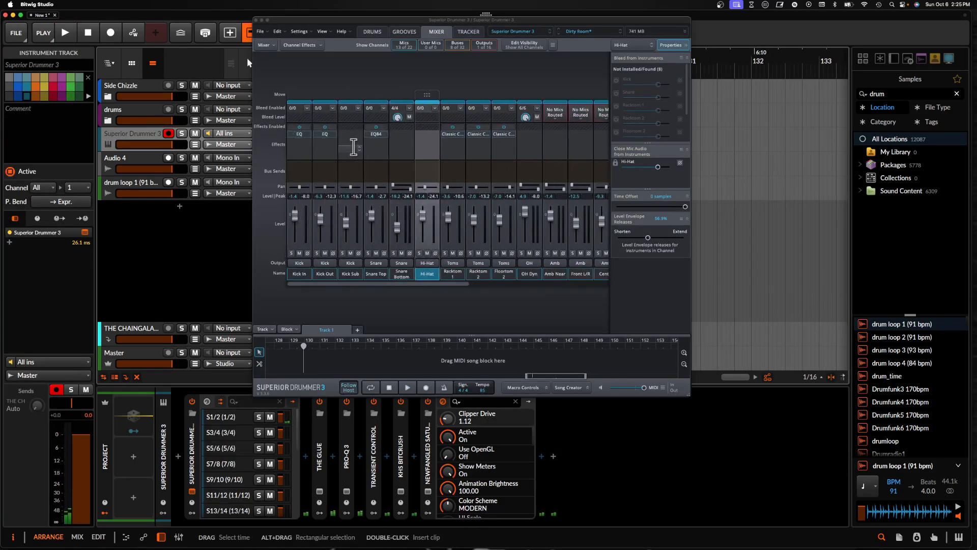
{"action": "left_click", "coordinate": [372, 32]}
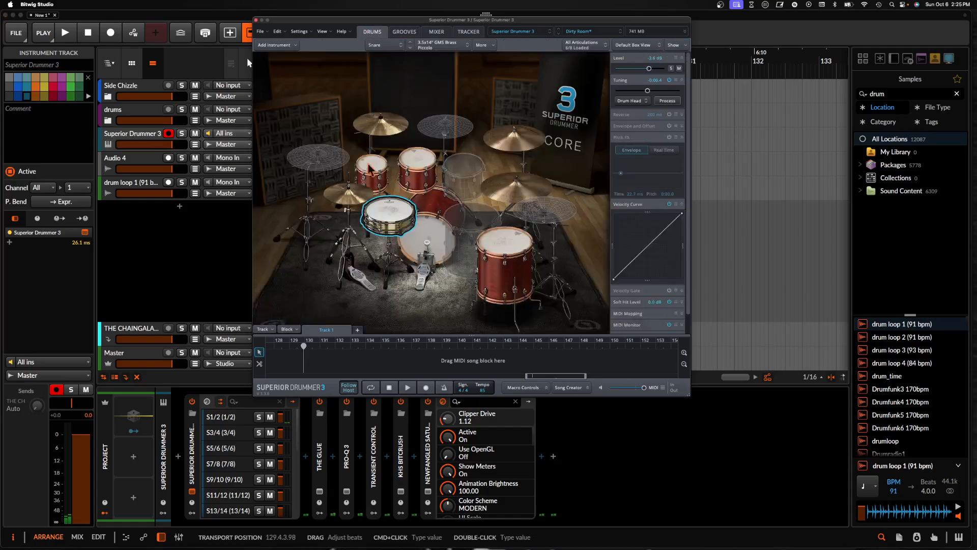
{"action": "left_click", "coordinate": [426, 239]}
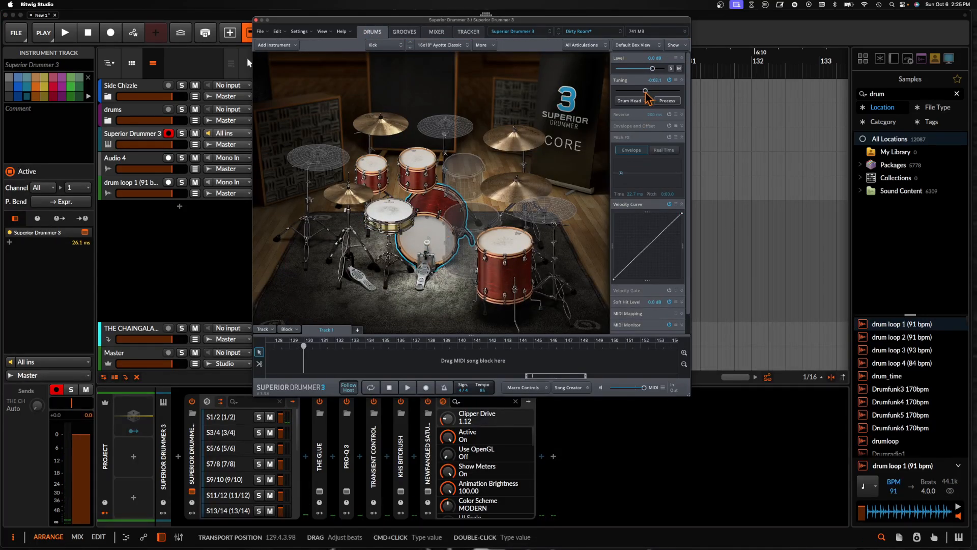
{"action": "key", "text": "space"}
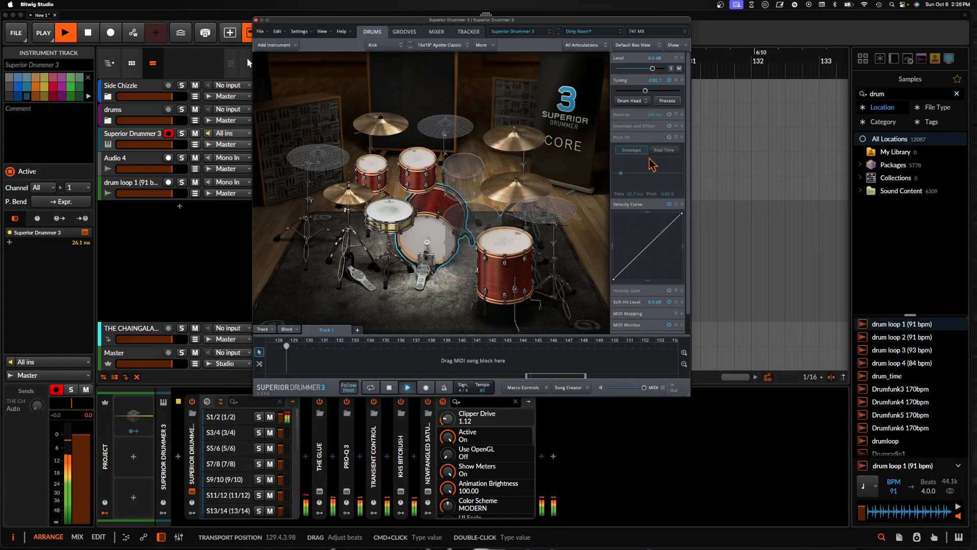
{"action": "left_click", "coordinate": [255, 20]}
Stop playback and remove all effects after Superior Drummer 3 from its track, including The Glue, Pro-Q 3 and Transient Control
{"action": "left_click", "coordinate": [493, 134]}
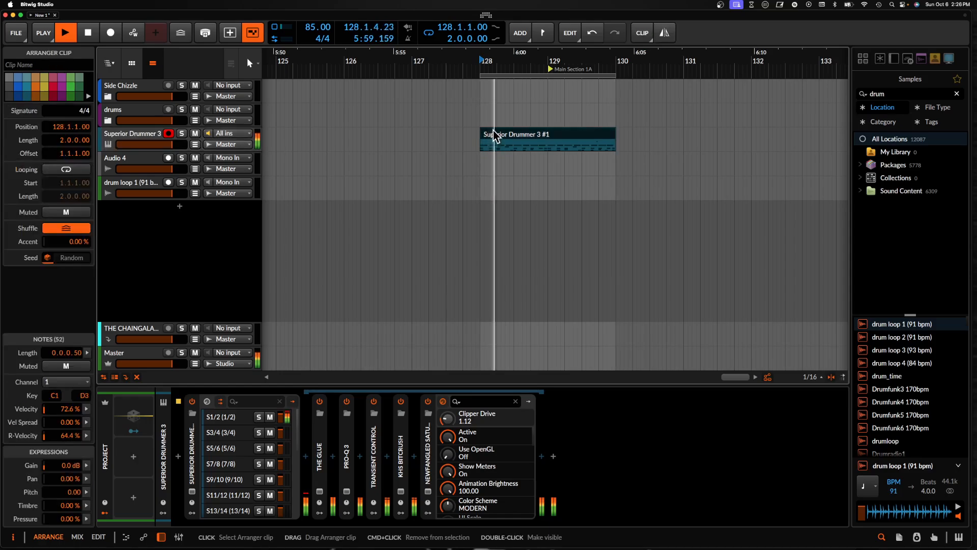
{"action": "scroll", "coordinate": [504, 137], "scroll_direction": "up", "scroll_amount": 3}
{"action": "scroll", "coordinate": [518, 142], "scroll_direction": "down", "scroll_amount": 5}
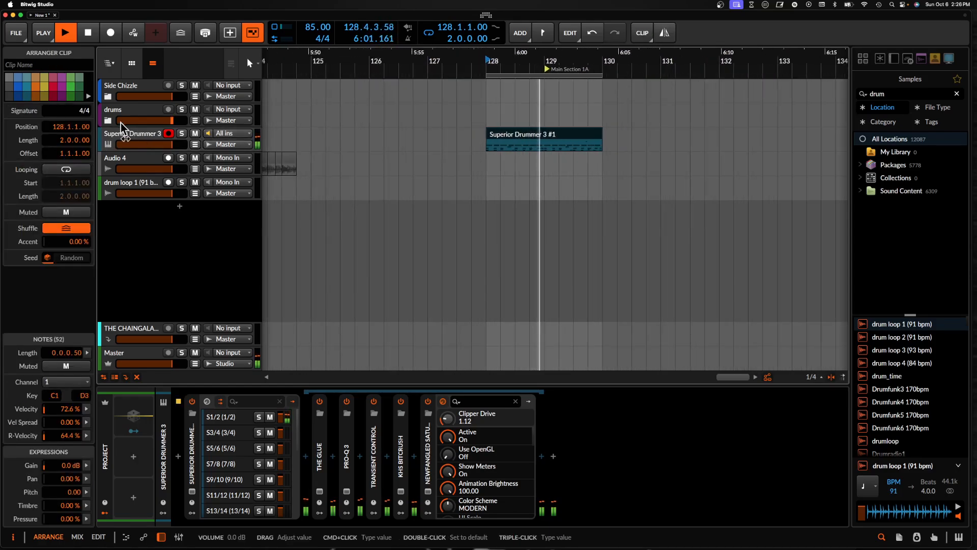
{"action": "left_click", "coordinate": [122, 131]}
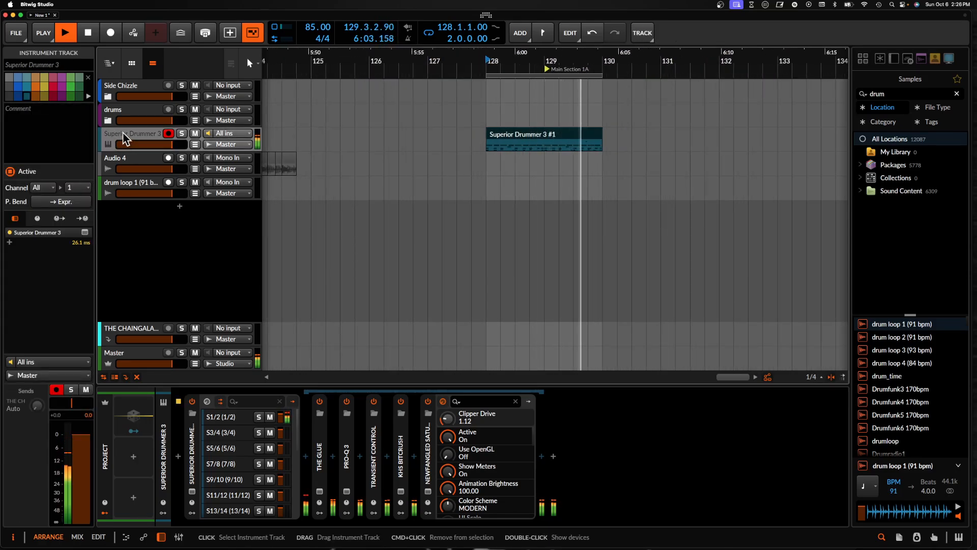
{"action": "key", "text": "space"}
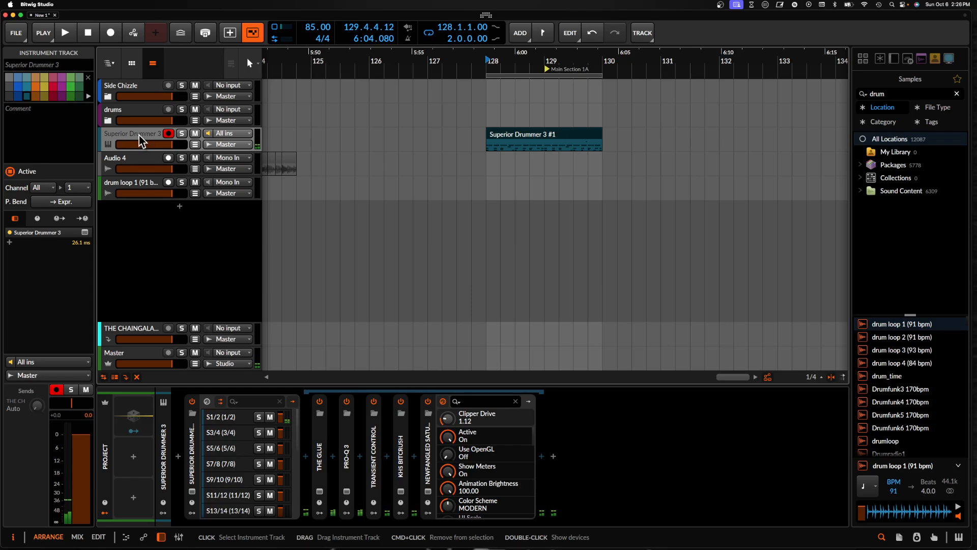
{"action": "double_click", "coordinate": [192, 437]}
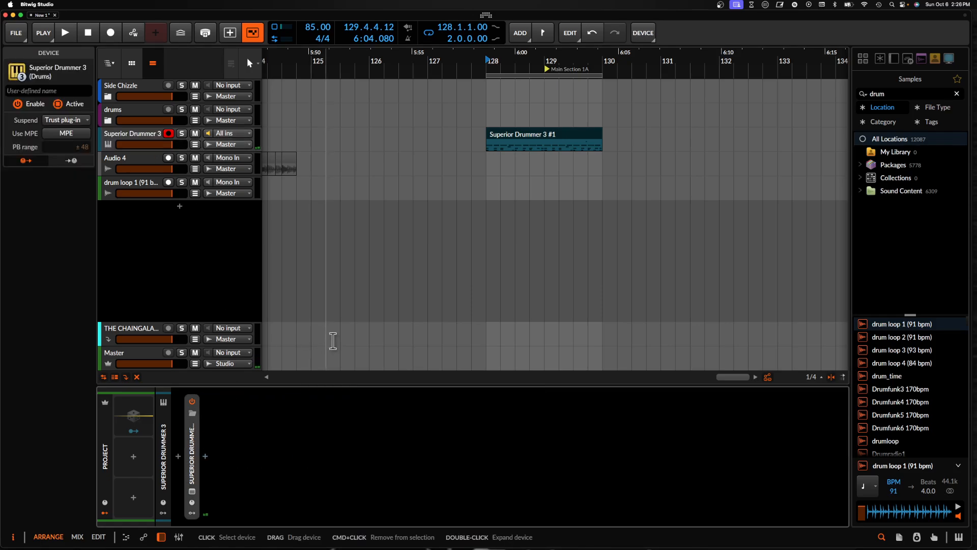
{"action": "left_click", "coordinate": [518, 133]}
{"action": "left_click", "coordinate": [136, 139]}
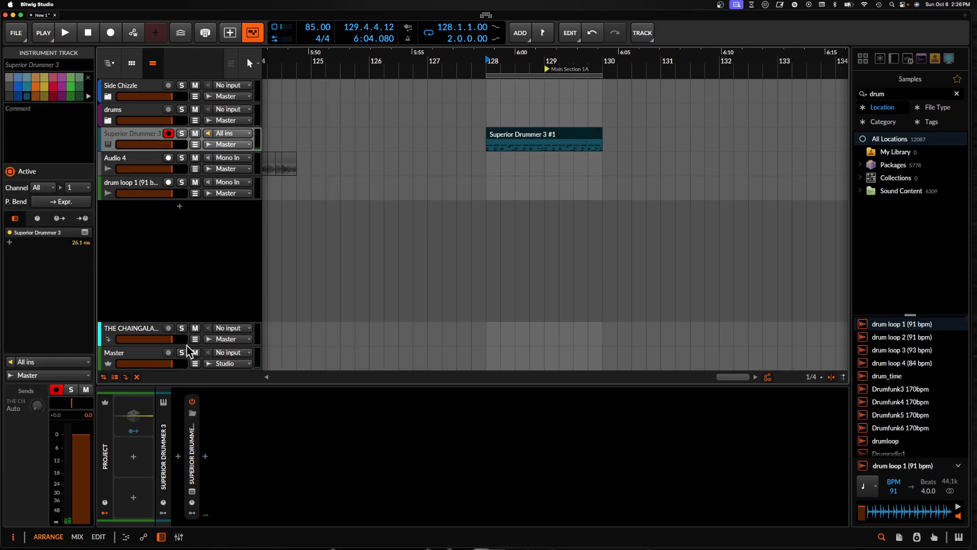
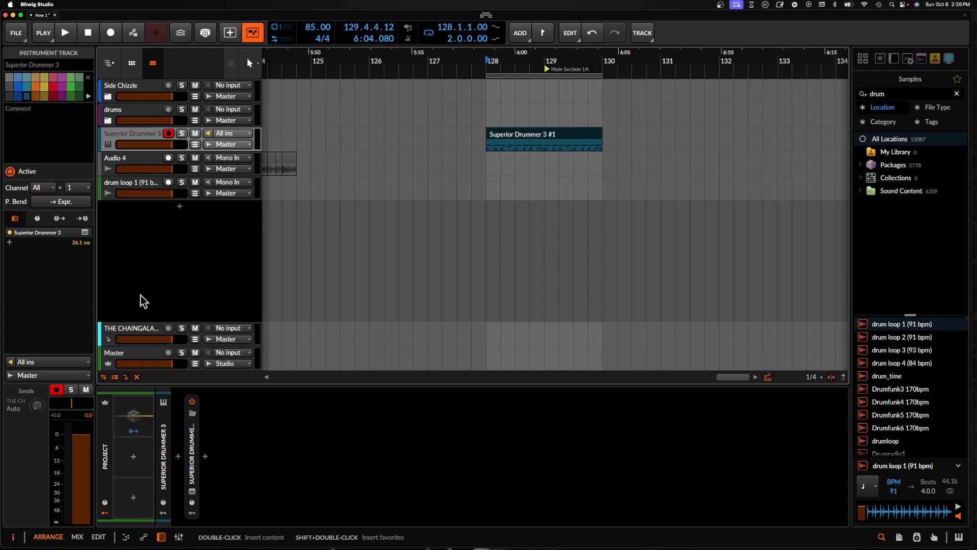
Add an FX track and insert kHs Convolver on it
{"action": "right_click", "coordinate": [141, 312]}
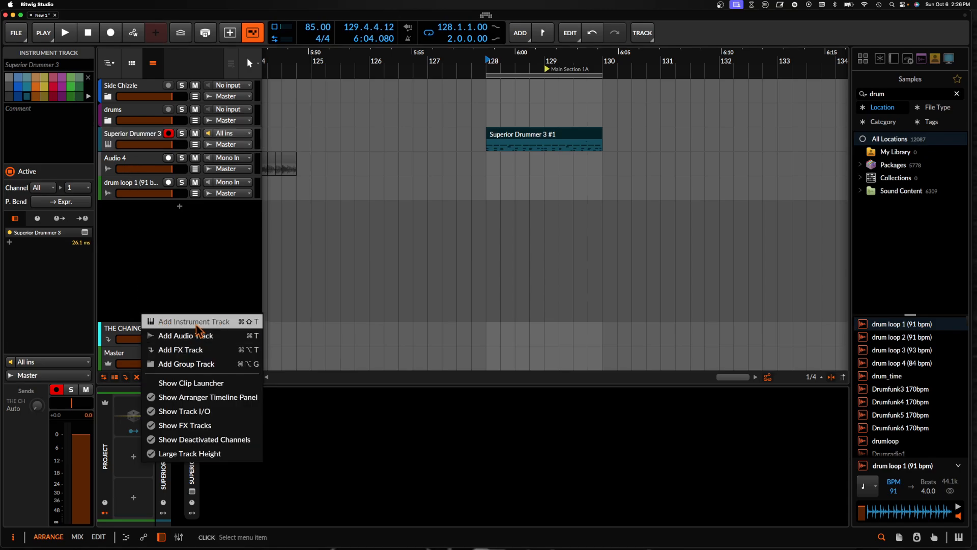
{"action": "left_click", "coordinate": [222, 350]}
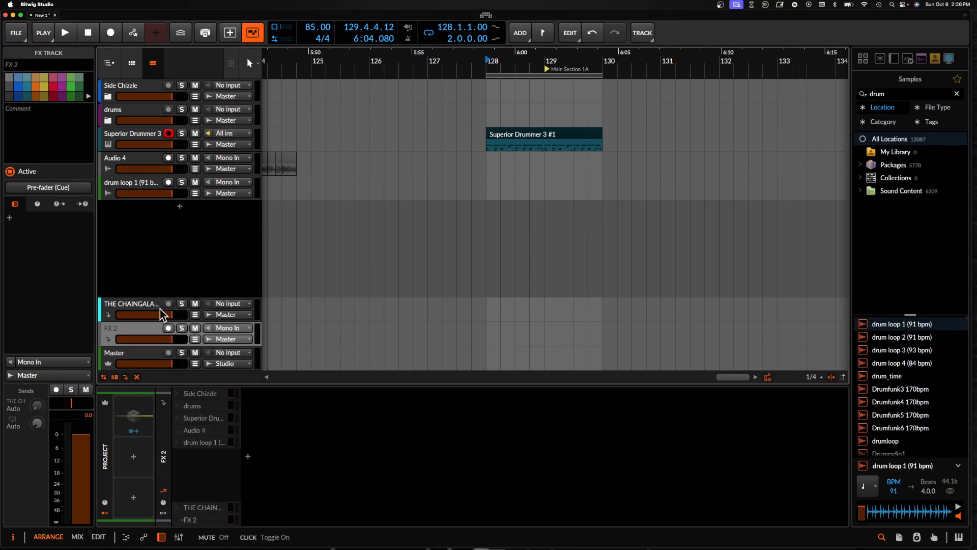
{"action": "left_click", "coordinate": [249, 466]}
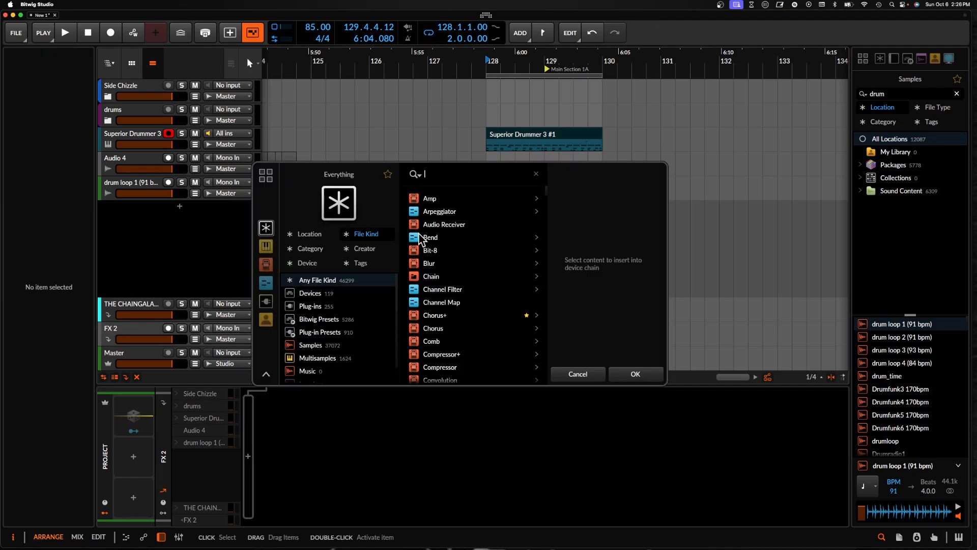
{"action": "type", "text": "conv"}
{"action": "left_click", "coordinate": [441, 236]}
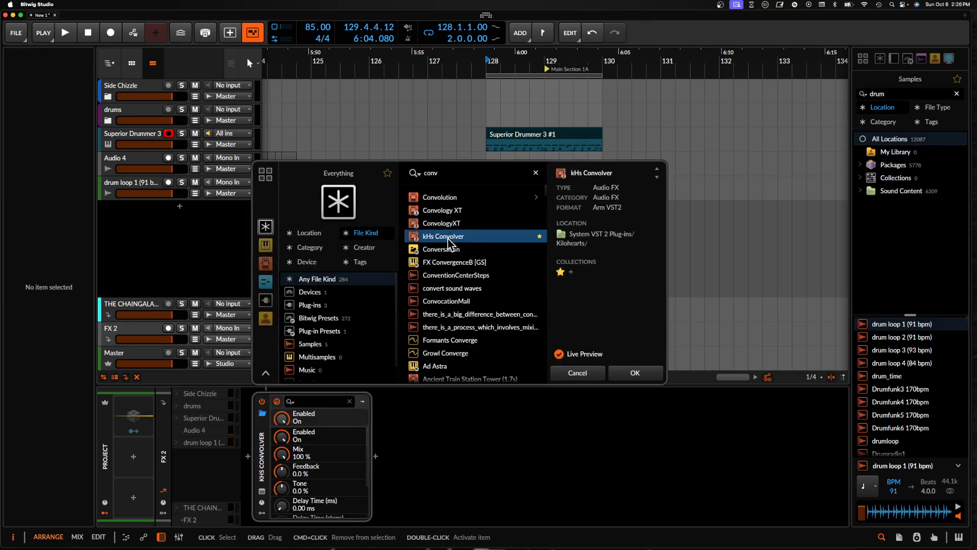
{"action": "left_click", "coordinate": [622, 374]}
Load a garage impulse response into kHs Convolver while the loop plays
{"action": "key", "text": "space"}
{"action": "left_click", "coordinate": [480, 272]}
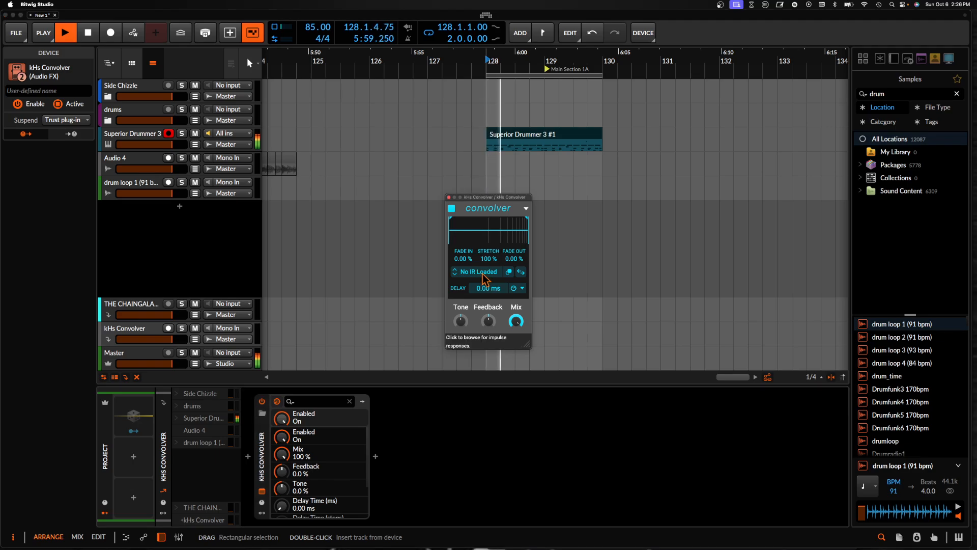
{"action": "left_click", "coordinate": [678, 394]}
{"action": "left_click", "coordinate": [486, 223]}
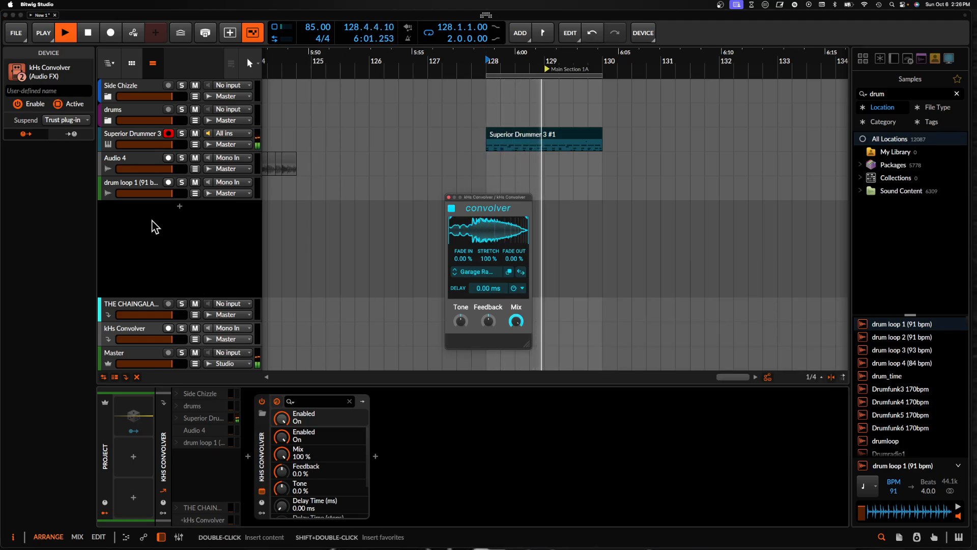
Stop playback and raise the Superior Drummer 3 track's send to the kHs Convolver track
{"action": "left_click", "coordinate": [144, 134]}
{"action": "key", "text": "space"}
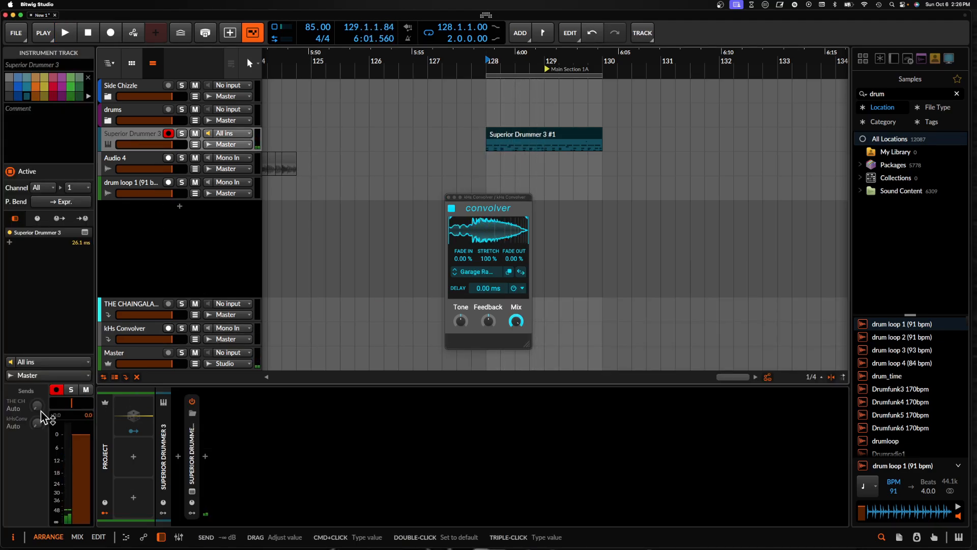
{"action": "left_click_drag", "start_coordinate": [37, 423], "coordinate": [37, 351]}
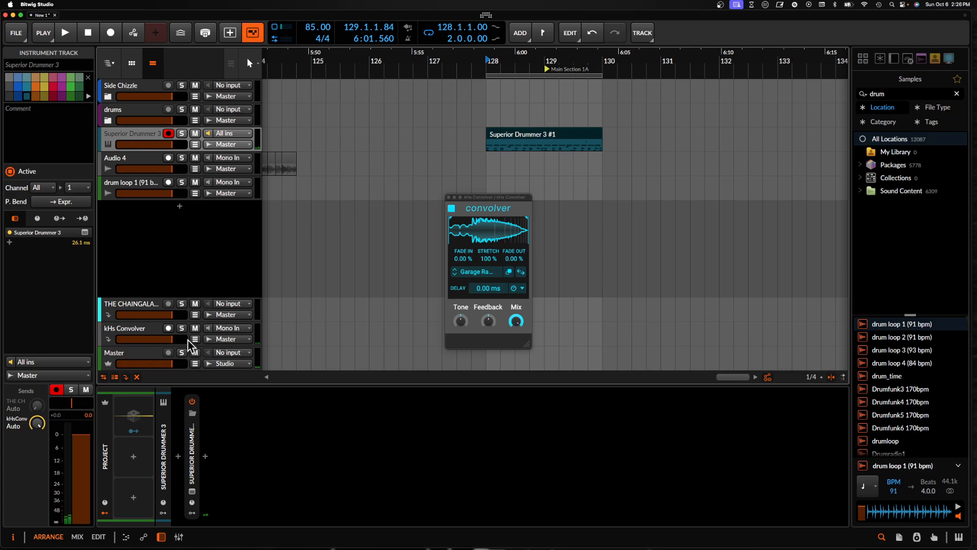
Solo the kHs Convolver track and trim its impulse response to a short late section with 100% fade out during playback
{"action": "left_click", "coordinate": [182, 328]}
{"action": "key", "text": "space"}
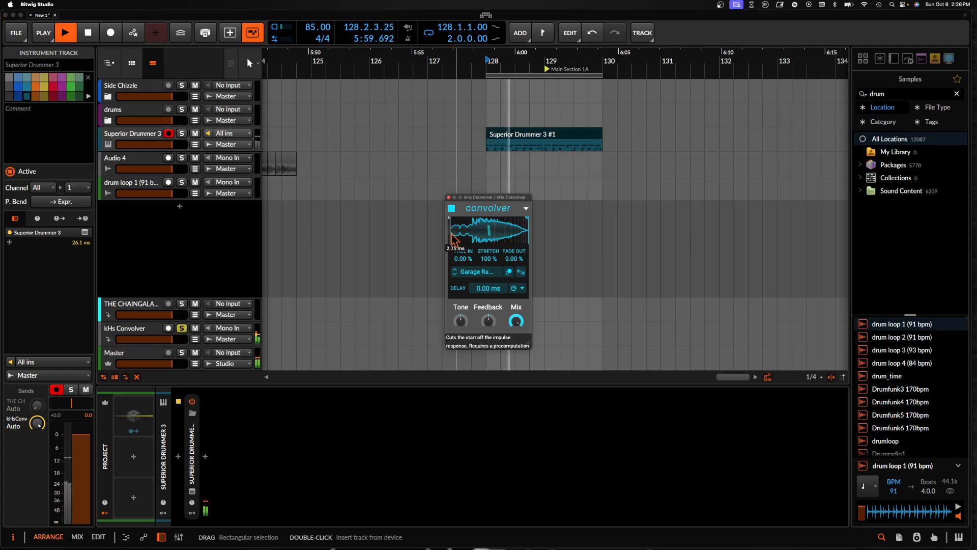
{"action": "left_click_drag", "start_coordinate": [451, 234], "coordinate": [514, 216]}
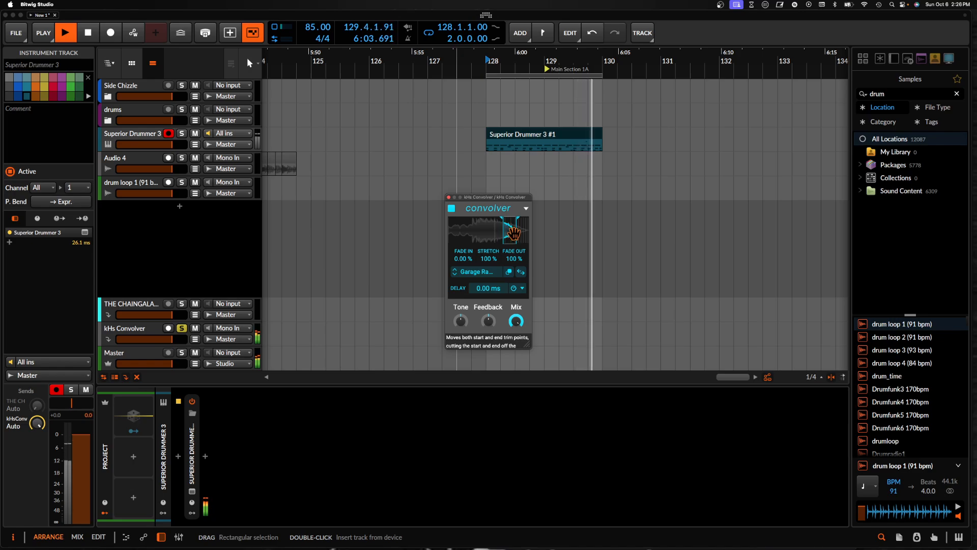
Insert Dist TUBE-CULTURE after Superior Drummer 3
{"action": "left_click", "coordinate": [206, 456]}
{"action": "type", "text": "dist"}
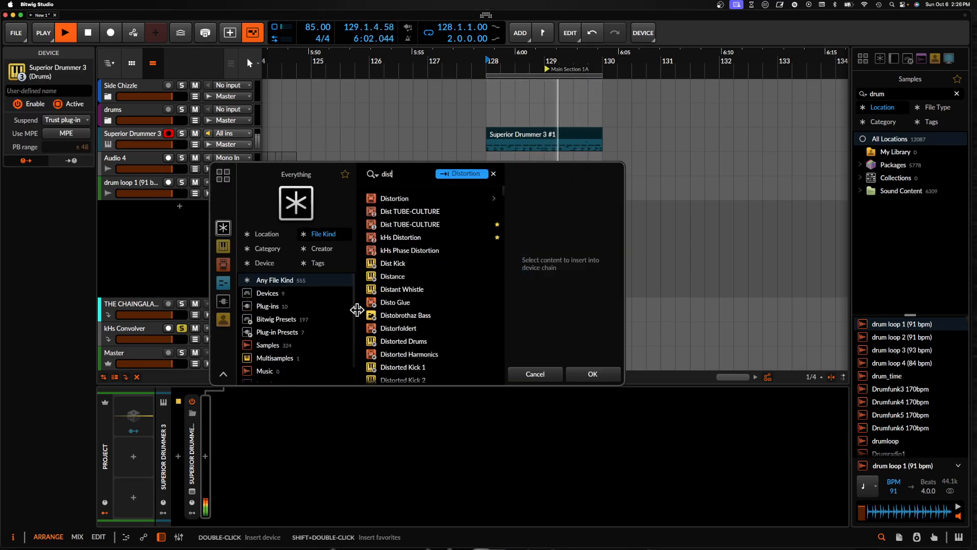
{"action": "left_click", "coordinate": [410, 224]}
{"action": "left_click", "coordinate": [602, 377]}
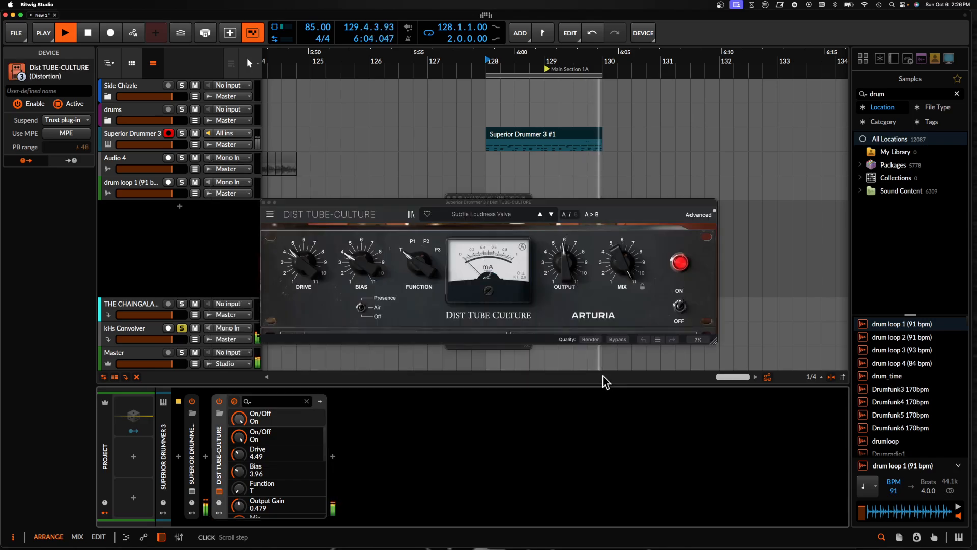
Set Dist TUBE-CULTURE's drive to 9.85, function to P2 and bias to 1.28 while the loop plays
{"action": "left_click_drag", "start_coordinate": [305, 262], "coordinate": [305, 224]}
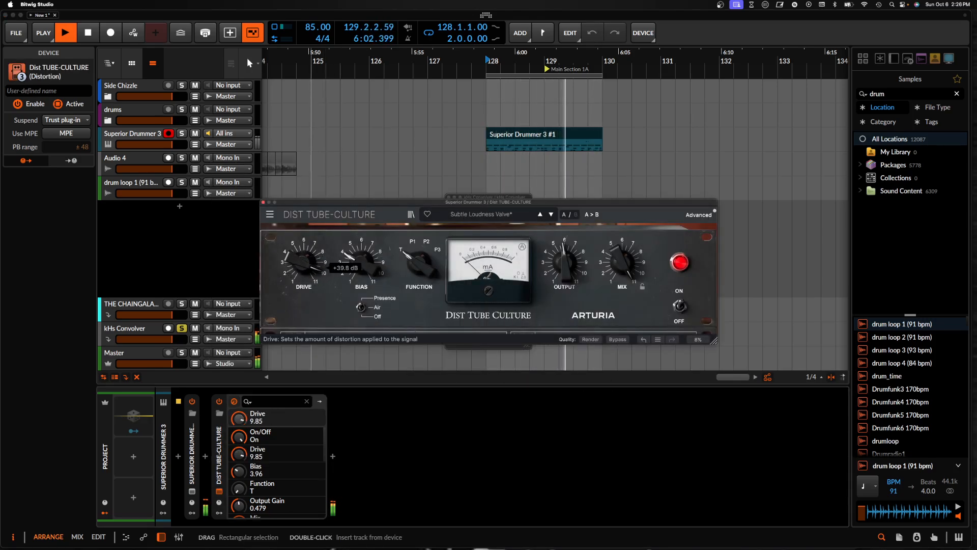
{"action": "left_click_drag", "start_coordinate": [360, 264], "coordinate": [412, 225]}
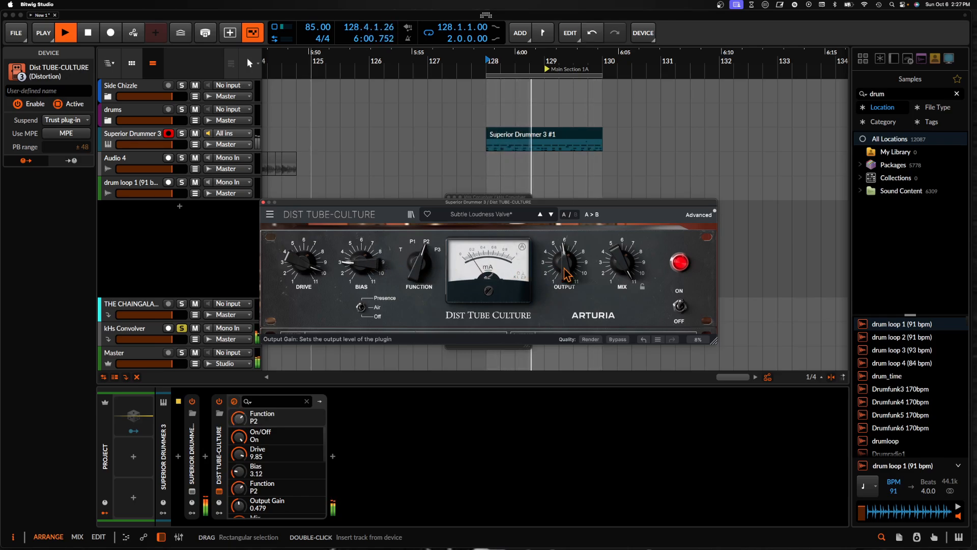
{"action": "left_click_drag", "start_coordinate": [360, 263], "coordinate": [360, 281]}
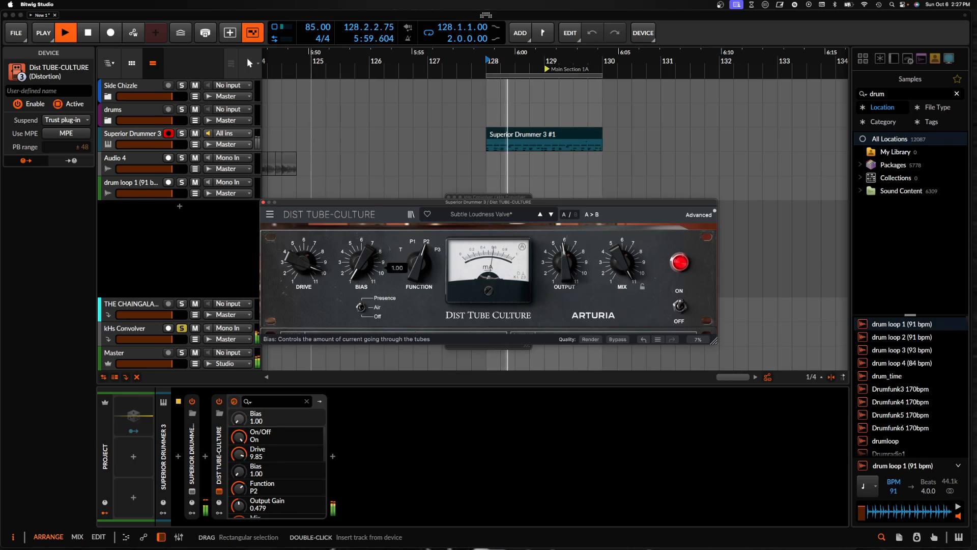
Move Dist TUBE-CULTURE to the FX track after kHs Convolver, and show its advanced controls
{"action": "left_click", "coordinate": [332, 456]}
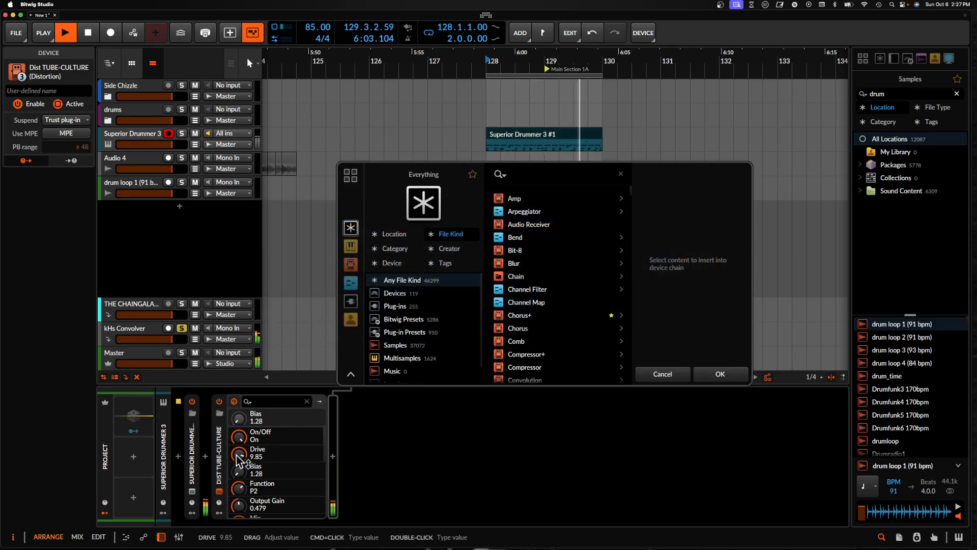
{"action": "left_click_drag", "start_coordinate": [219, 438], "coordinate": [157, 341]}
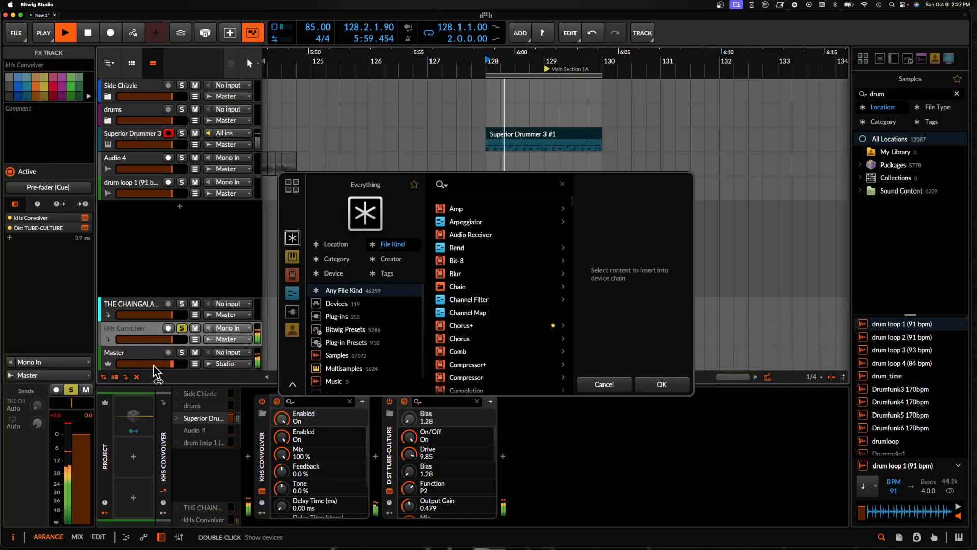
{"action": "left_click", "coordinate": [663, 382]}
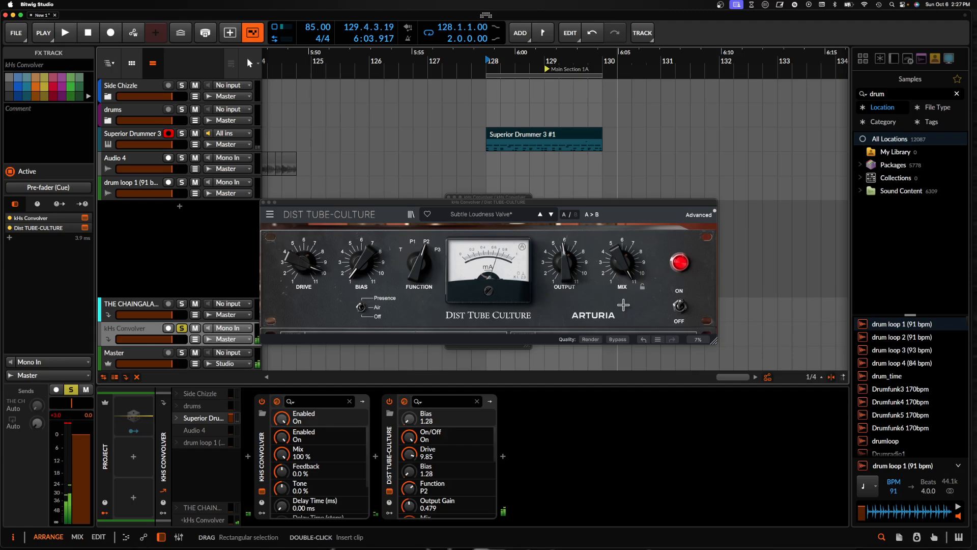
{"action": "left_click", "coordinate": [698, 215]}
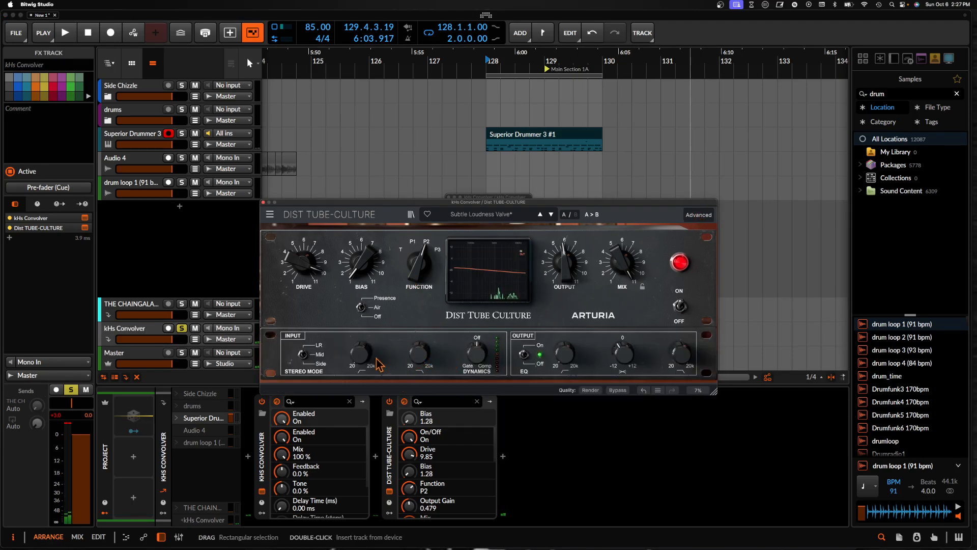
Set Dist TUBE-CULTURE's input high-pass frequency to 0.108 and lower its output gain to 0.359 while the loop plays
{"action": "left_click_drag", "start_coordinate": [362, 353], "coordinate": [362, 332]}
{"action": "key", "text": "space"}
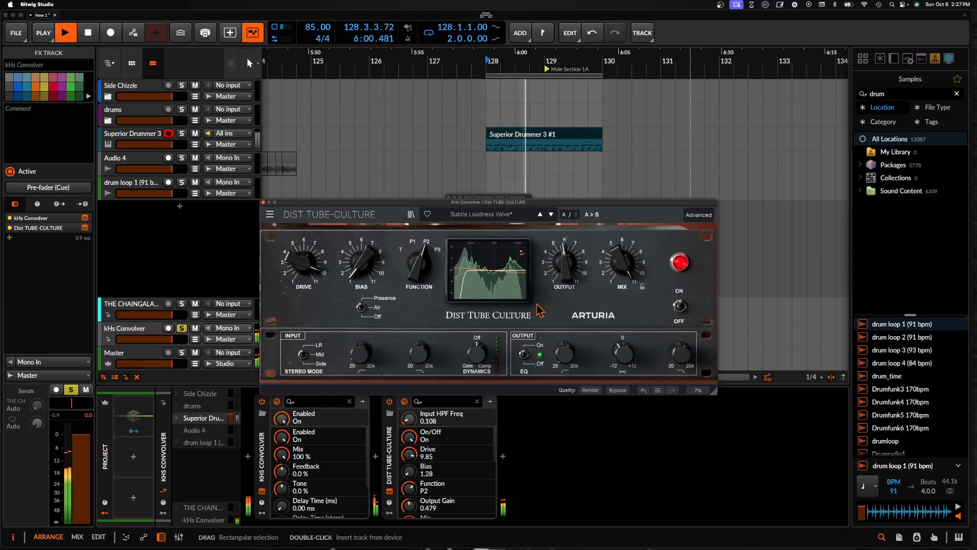
{"action": "left_click_drag", "start_coordinate": [564, 262], "coordinate": [565, 272]}
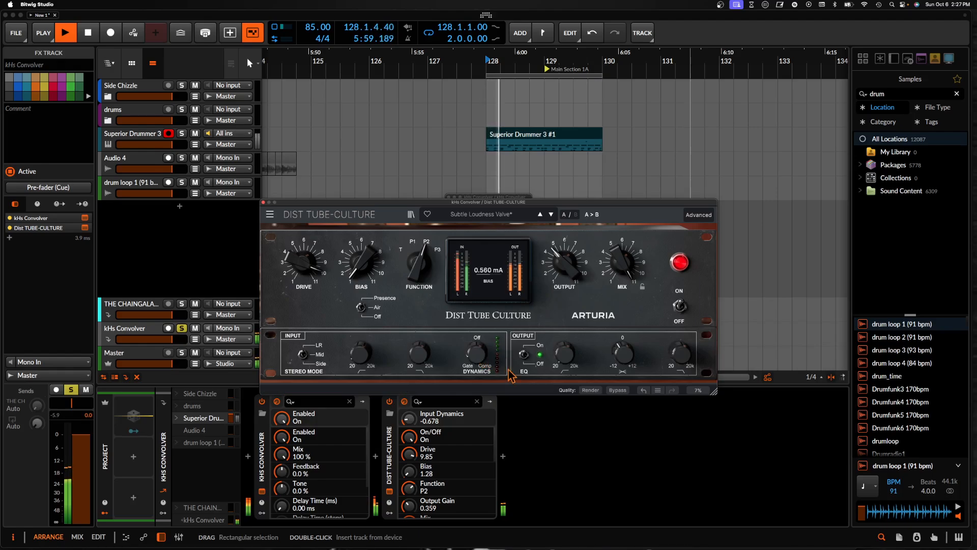
Set Dist TUBE-CULTURE's presence mode to Air, input dynamics to -0.522 and output gain to 0.407, closing the plug-in window
{"action": "left_click", "coordinate": [363, 308]}
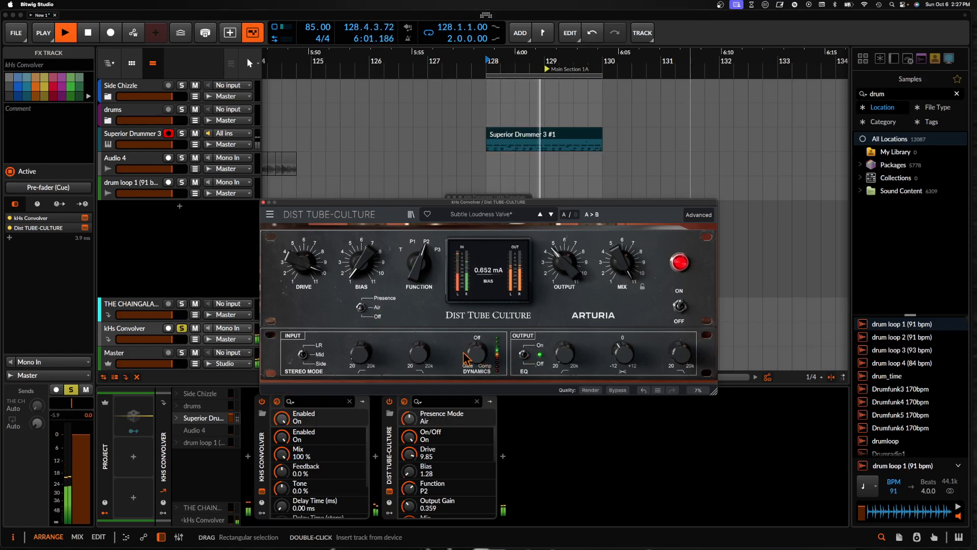
{"action": "left_click_drag", "start_coordinate": [470, 352], "coordinate": [470, 349]}
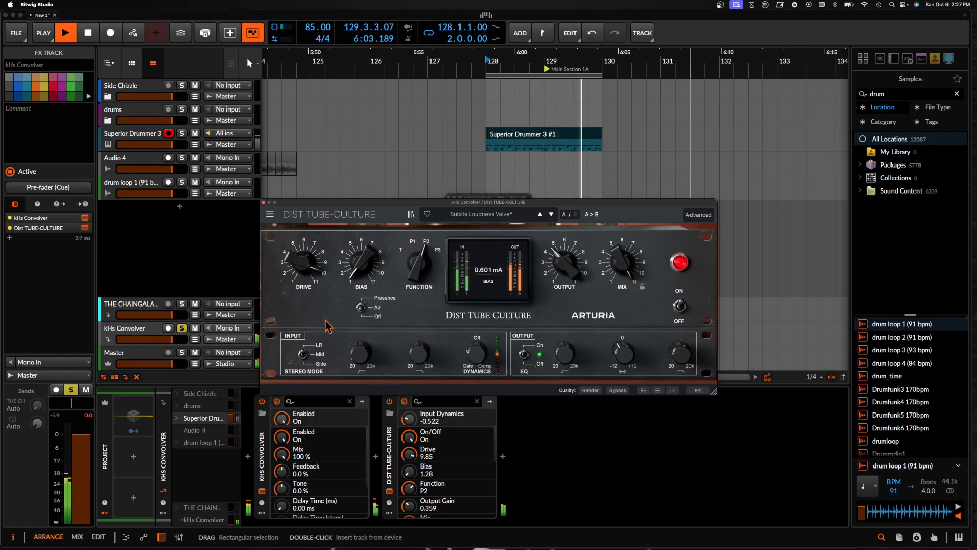
{"action": "left_click", "coordinate": [565, 262]}
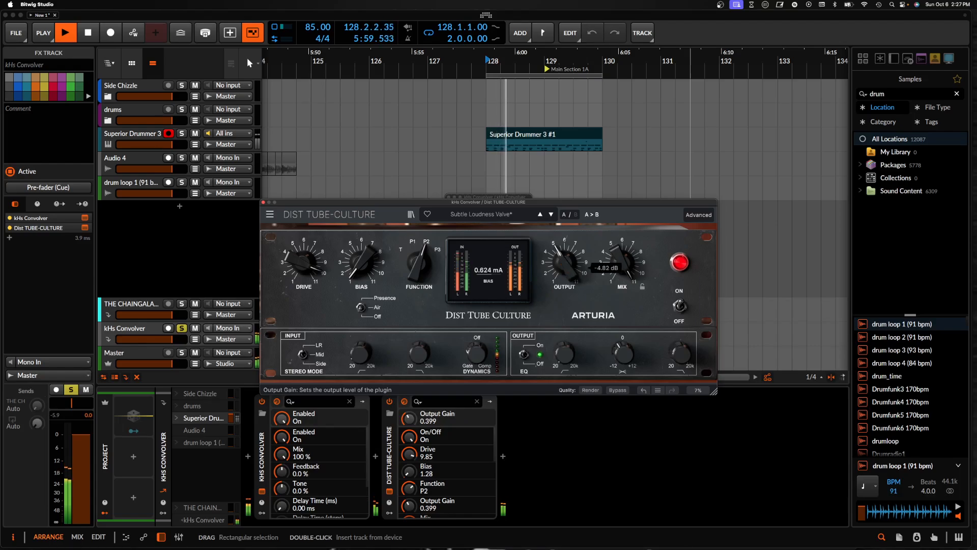
{"action": "left_click", "coordinate": [263, 202]}
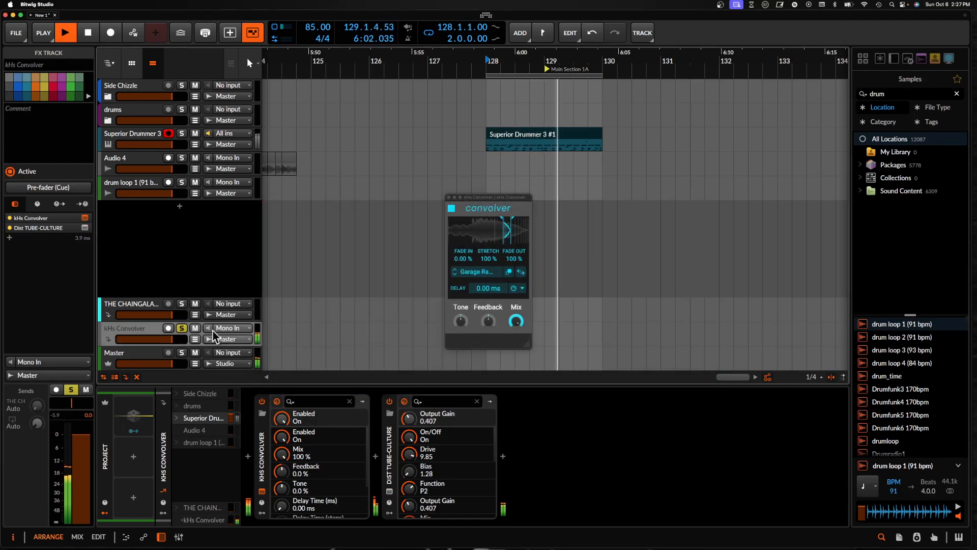
Unsolo the kHs Convolver track, lower its volume to -11.9 dB, and close the Convolver plug-in window
{"action": "left_click", "coordinate": [182, 330]}
{"action": "left_click_drag", "start_coordinate": [177, 338], "coordinate": [152, 339]}
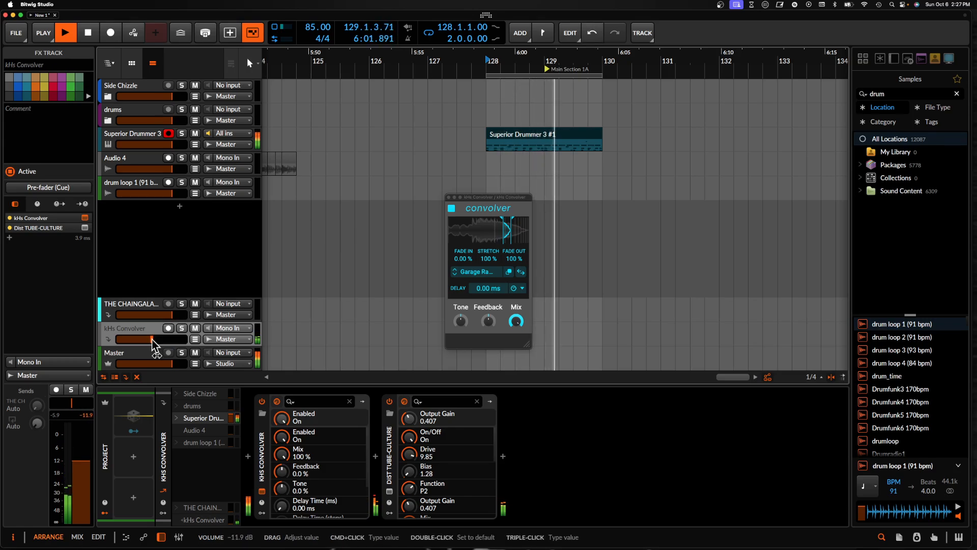
{"action": "left_click", "coordinate": [448, 197]}
Collapse Dist TUBE-CULTURE in the device chain and insert FabFilter Pro-Q 3 after it
{"action": "left_click", "coordinate": [390, 464]}
{"action": "left_click", "coordinate": [390, 464]}
{"action": "left_click", "coordinate": [401, 457]}
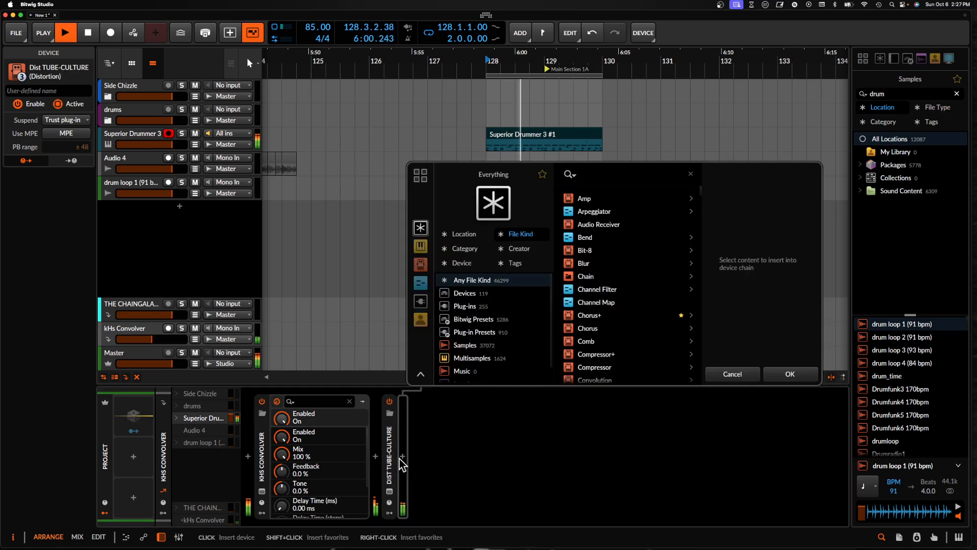
{"action": "type", "text": "pro"}
{"action": "left_click", "coordinate": [592, 236]}
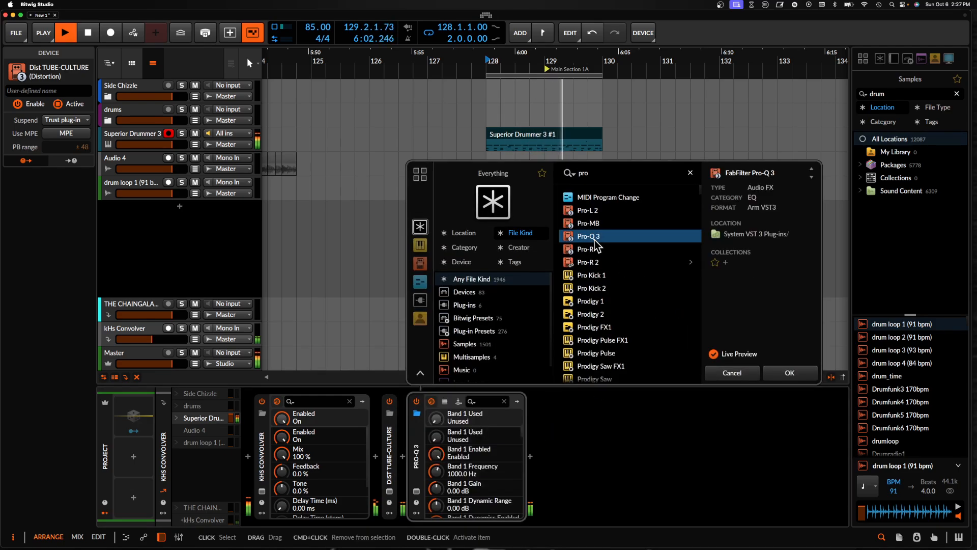
{"action": "left_click", "coordinate": [788, 373]}
Add a low-cut band in Pro-Q 3 at 309.52 Hz with a Q of 0.516, and close the EQ window
{"action": "double_click", "coordinate": [51, 243]}
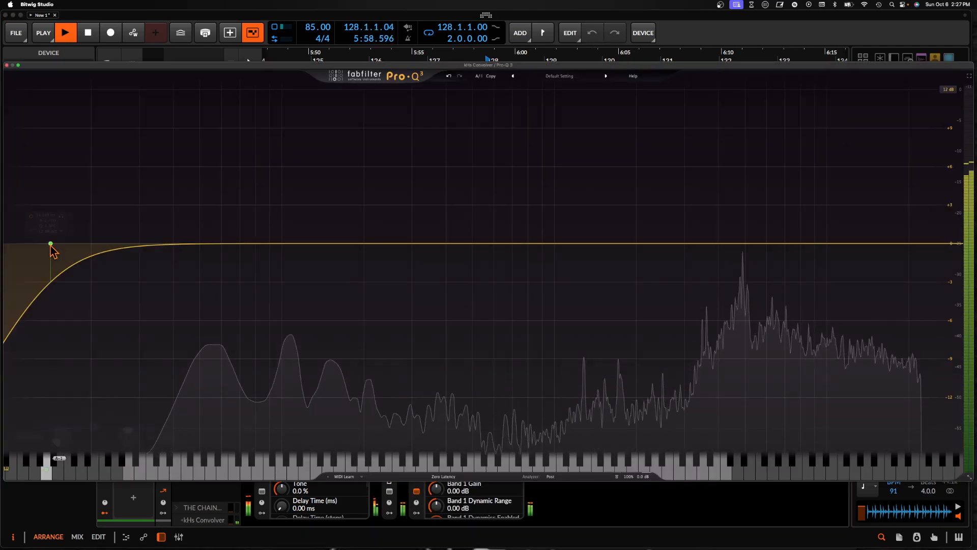
{"action": "left_click_drag", "start_coordinate": [50, 243], "coordinate": [416, 312]}
{"action": "left_click", "coordinate": [7, 65]}
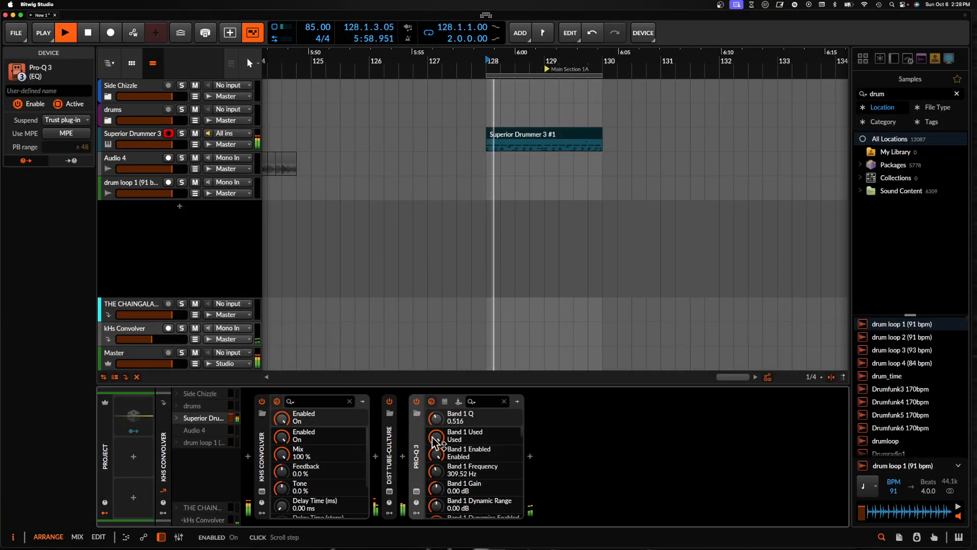
Insert Fuse Compressor after Pro-Q 3 on the kHs Convolver track
{"action": "left_click", "coordinate": [529, 456]}
{"action": "type", "text": "fuse"}
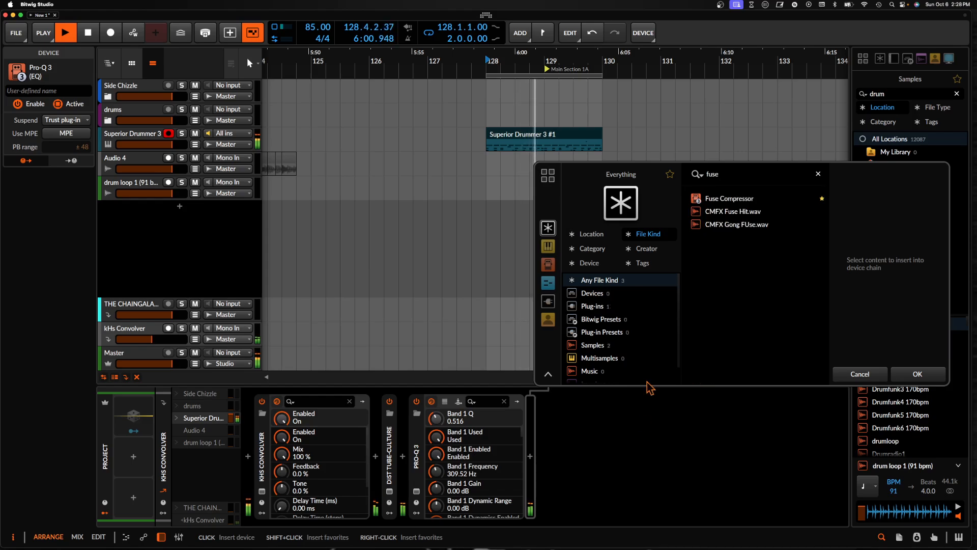
{"action": "left_click", "coordinate": [728, 199]}
{"action": "left_click", "coordinate": [917, 374]}
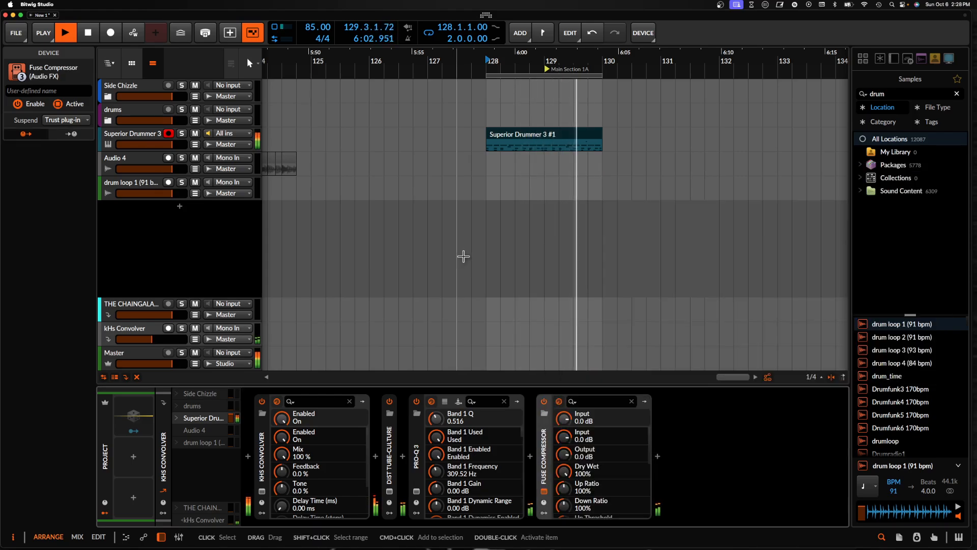
Set Fuse Compressor's release to 648 ms, attack to 105 ms, downward ratio to 146% and upward ratio to 152%, closing its window
{"action": "left_click_drag", "start_coordinate": [358, 353], "coordinate": [360, 314]}
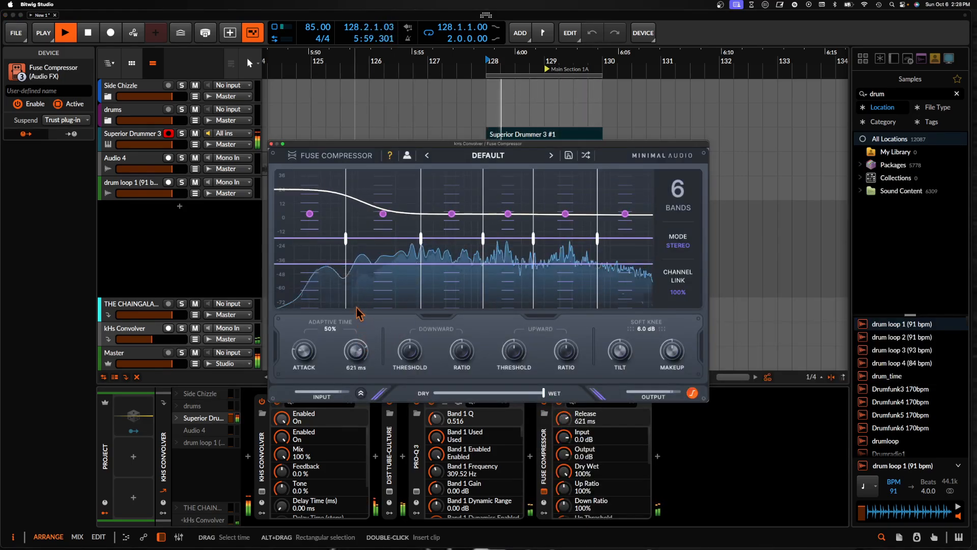
{"action": "left_click_drag", "start_coordinate": [308, 356], "coordinate": [304, 320]}
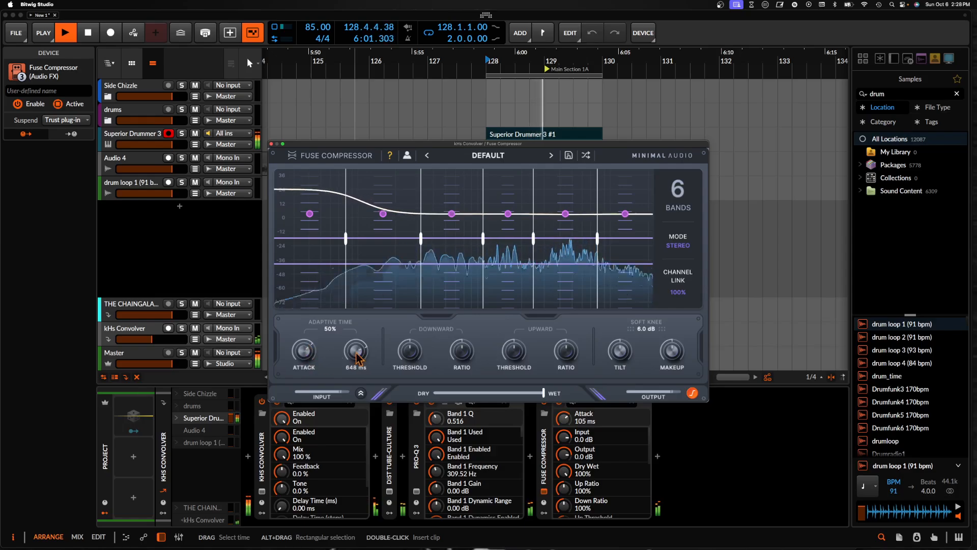
{"action": "left_click_drag", "start_coordinate": [407, 356], "coordinate": [452, 327]}
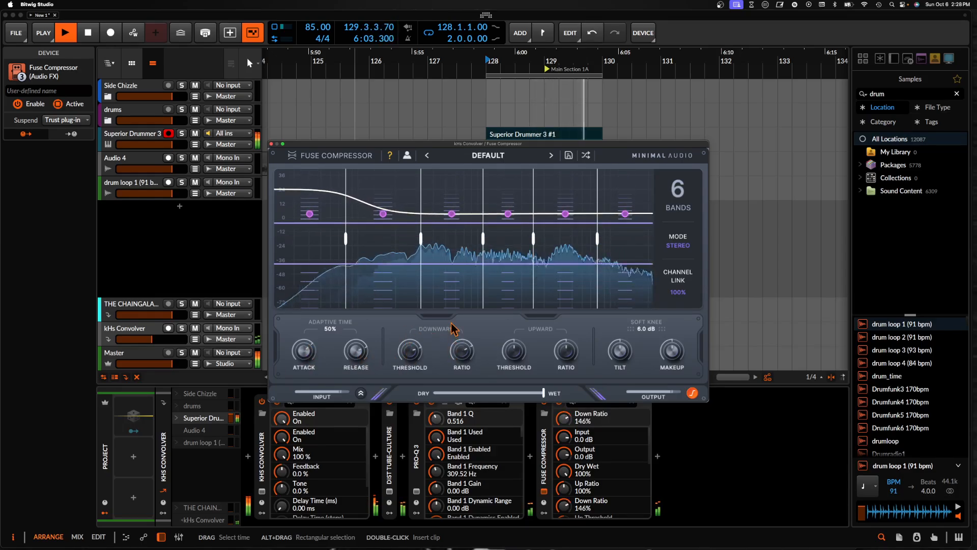
{"action": "left_click_drag", "start_coordinate": [566, 353], "coordinate": [564, 332]}
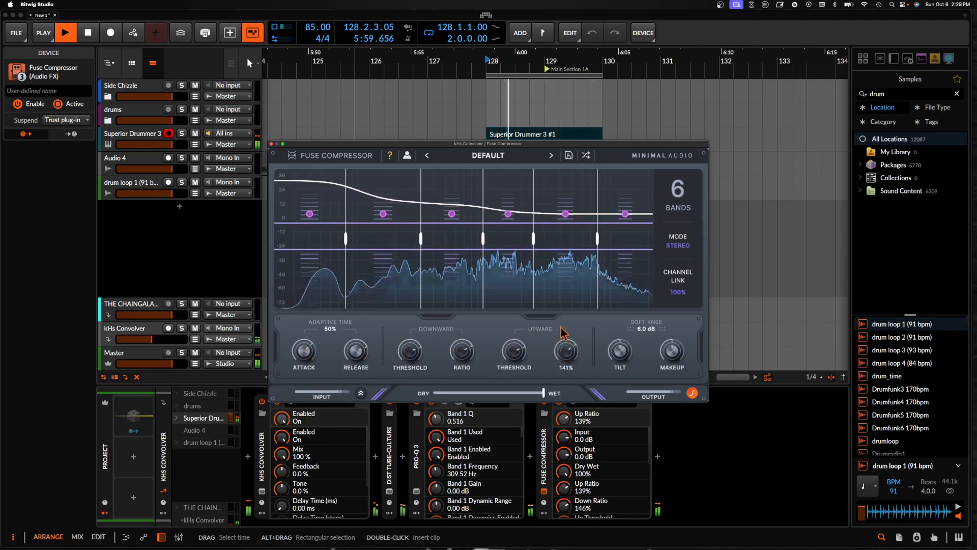
{"action": "left_click", "coordinate": [271, 144]}
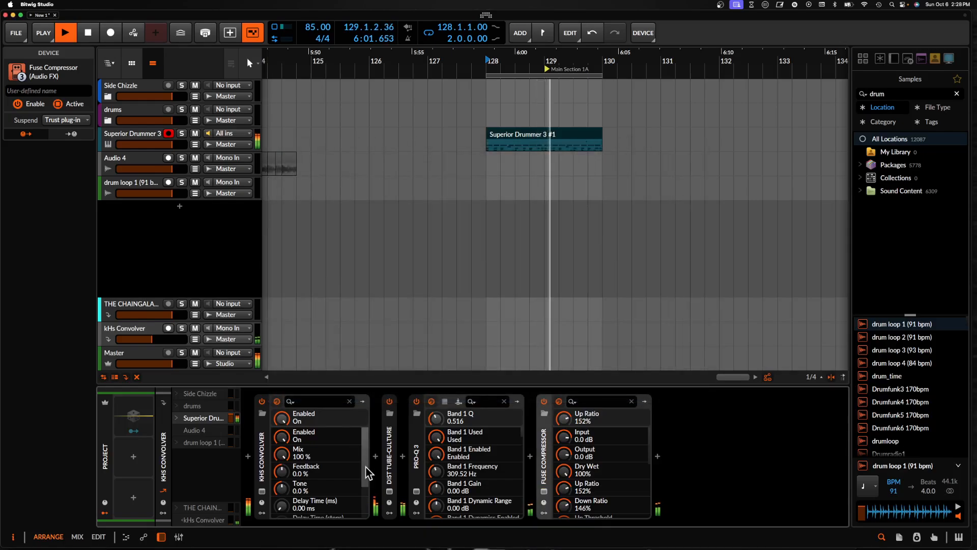
Reopen Dist TUBE-CULTURE, readjust its bias and drive, and set the output to -2.90 dB before closing the window
{"action": "left_click", "coordinate": [388, 491]}
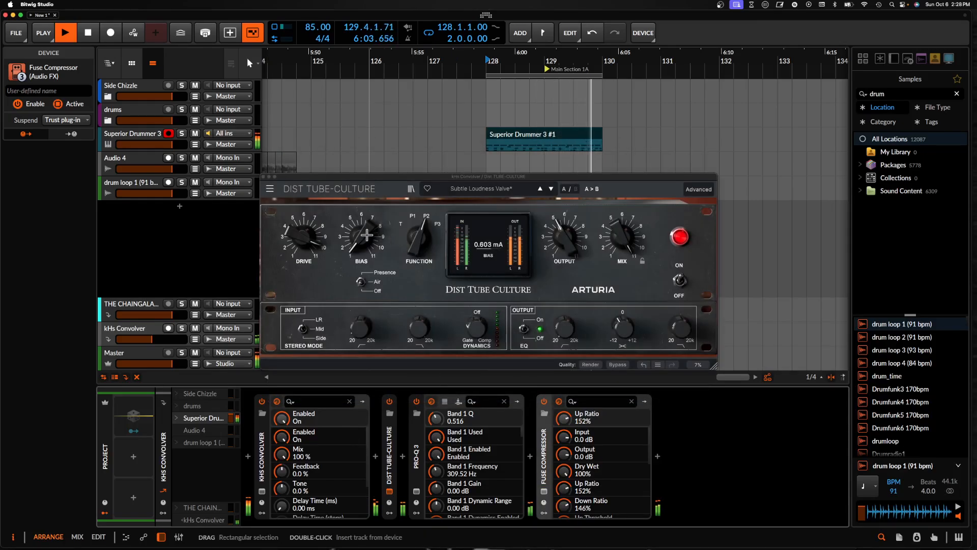
{"action": "left_click_drag", "start_coordinate": [366, 234], "coordinate": [366, 224]}
{"action": "left_click_drag", "start_coordinate": [303, 235], "coordinate": [303, 216]}
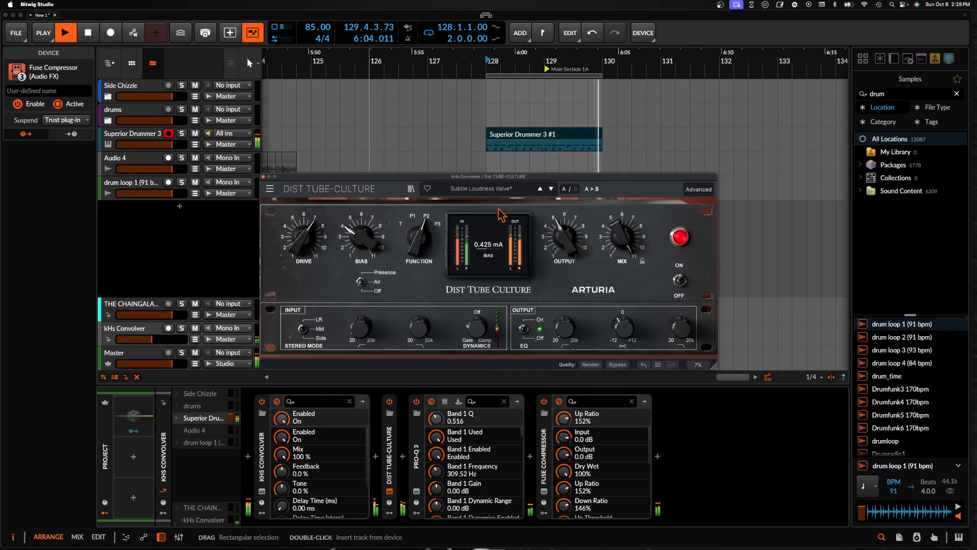
{"action": "left_click_drag", "start_coordinate": [565, 248], "coordinate": [564, 257]}
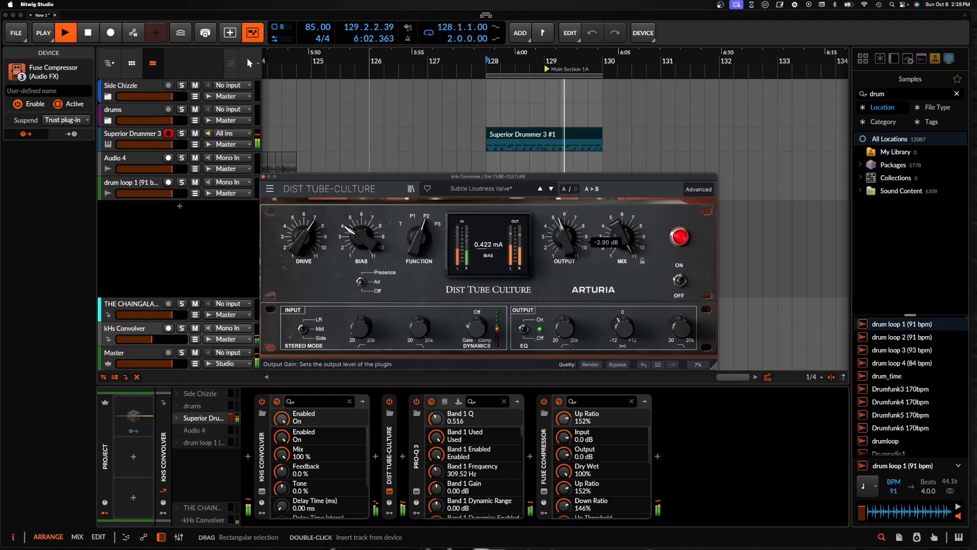
{"action": "left_click", "coordinate": [263, 177]}
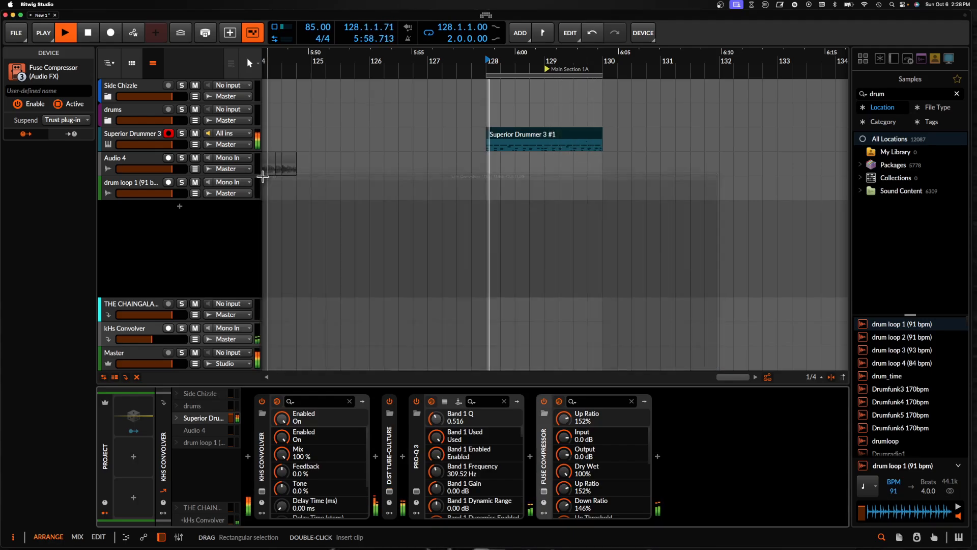
Stop playback and select the time range of the Superior Drummer 3 clip from bar 128 to bar 130
{"action": "left_click", "coordinate": [144, 187]}
{"action": "scroll", "coordinate": [505, 185], "scroll_direction": "down", "scroll_amount": 3}
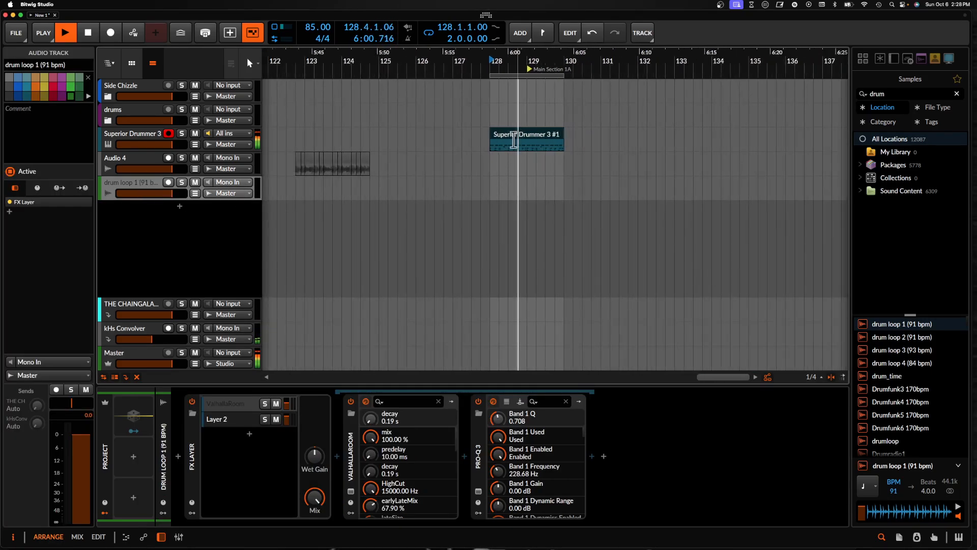
{"action": "left_click", "coordinate": [515, 139]}
{"action": "key", "text": "space"}
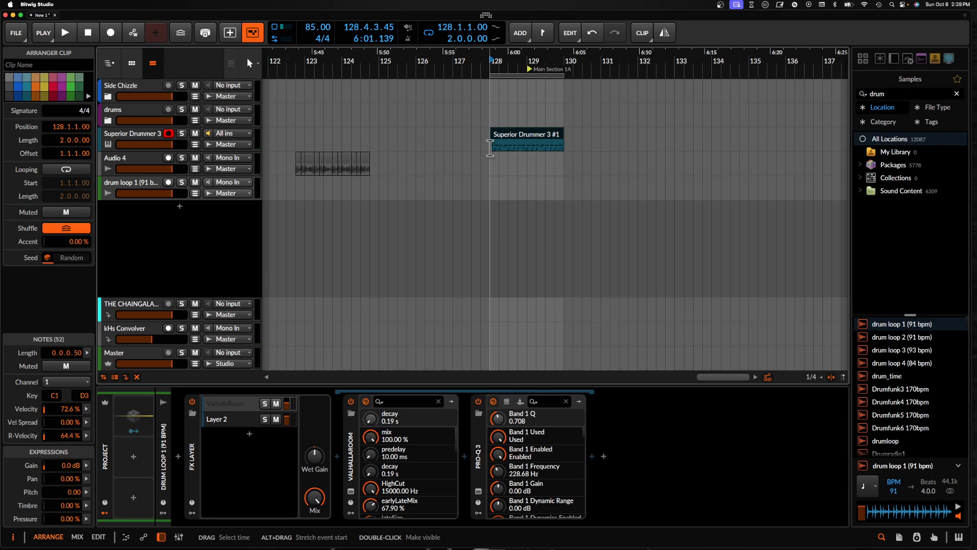
{"action": "scroll", "coordinate": [490, 148], "scroll_direction": "down", "scroll_amount": 3}
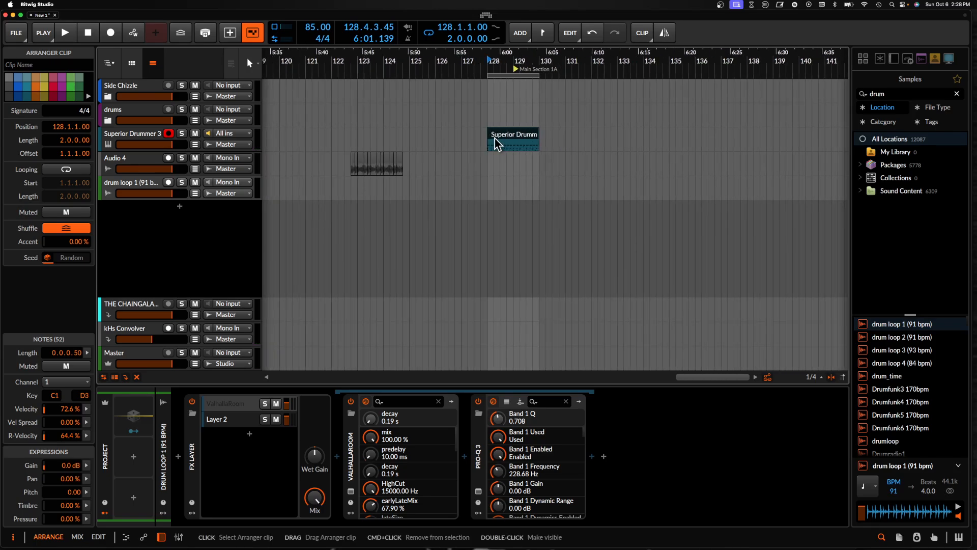
{"action": "scroll", "coordinate": [488, 145], "scroll_direction": "up", "scroll_amount": 3}
{"action": "left_click_drag", "start_coordinate": [483, 144], "coordinate": [561, 140]}
{"action": "scroll", "coordinate": [560, 142], "scroll_direction": "left", "scroll_amount": 1}
{"action": "scroll", "coordinate": [395, 178], "scroll_direction": "down", "scroll_amount": 3}
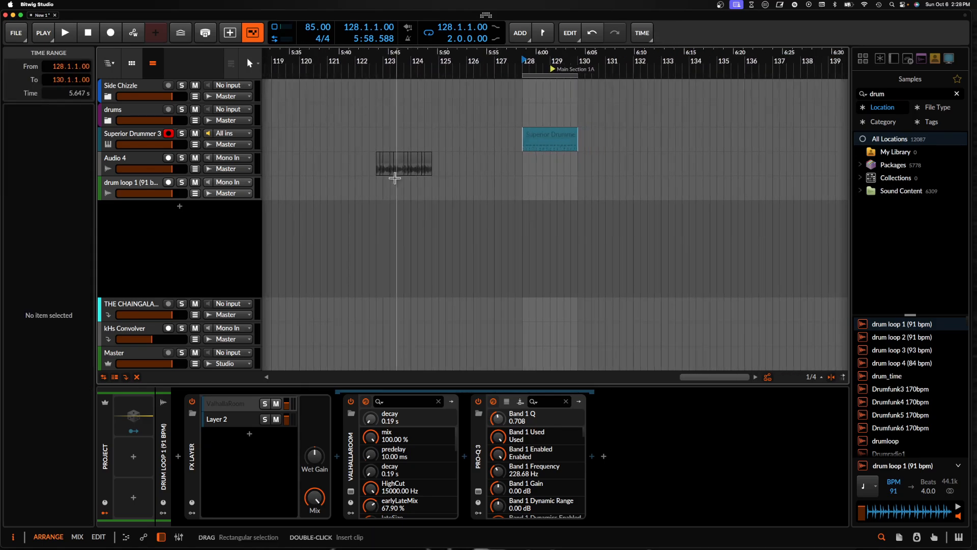
Expand the Side Chizzle group and add a new instrument track inside it below OXI ONE STARTER
{"action": "left_click", "coordinate": [148, 139]}
{"action": "left_click", "coordinate": [109, 96]}
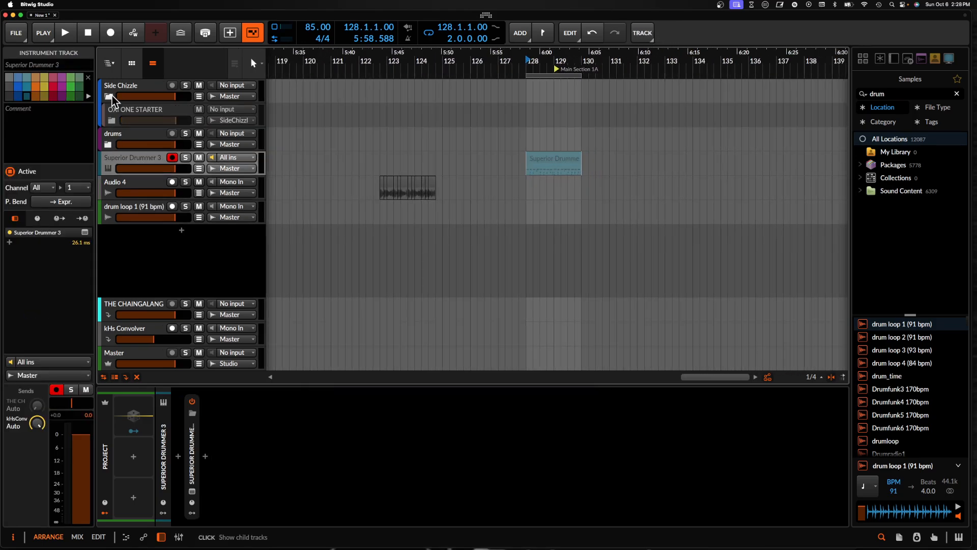
{"action": "left_click", "coordinate": [142, 115]}
{"action": "key", "text": "super+t"}
Create an empty clip at bar 1 on the new instrument track and select that track
{"action": "scroll", "coordinate": [392, 138], "scroll_direction": "left", "scroll_amount": 5}
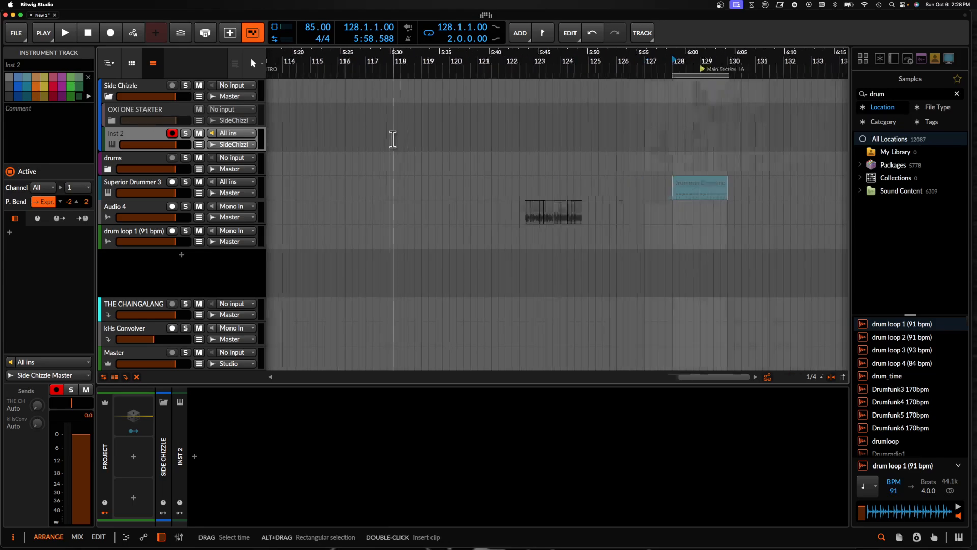
{"action": "scroll", "coordinate": [392, 137], "scroll_direction": "down", "scroll_amount": 8}
{"action": "scroll", "coordinate": [391, 138], "scroll_direction": "left", "scroll_amount": 10}
{"action": "scroll", "coordinate": [391, 140], "scroll_direction": "down", "scroll_amount": 3}
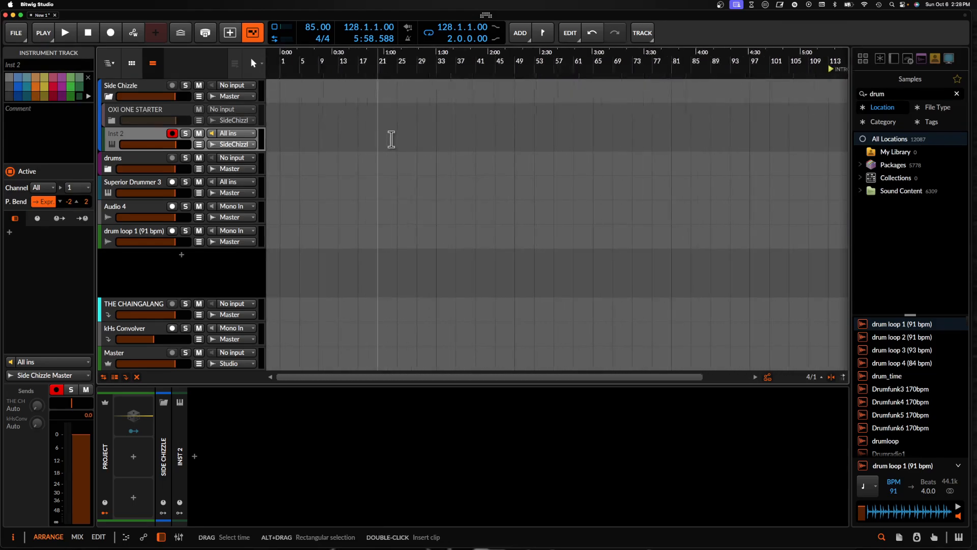
{"action": "left_click", "coordinate": [281, 146]}
{"action": "left_click", "coordinate": [122, 139]}
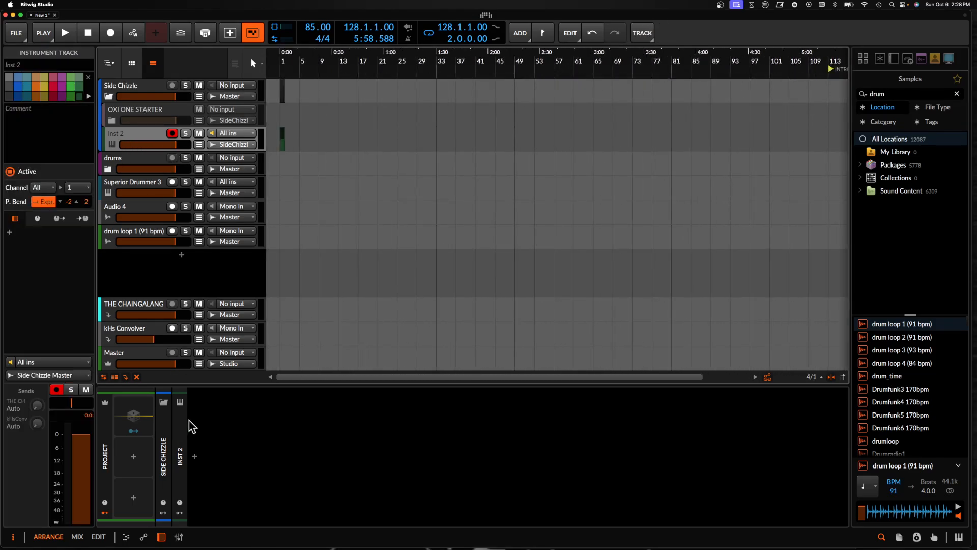
Insert the Phase Plant synth on the new instrument track
{"action": "left_click", "coordinate": [195, 457]}
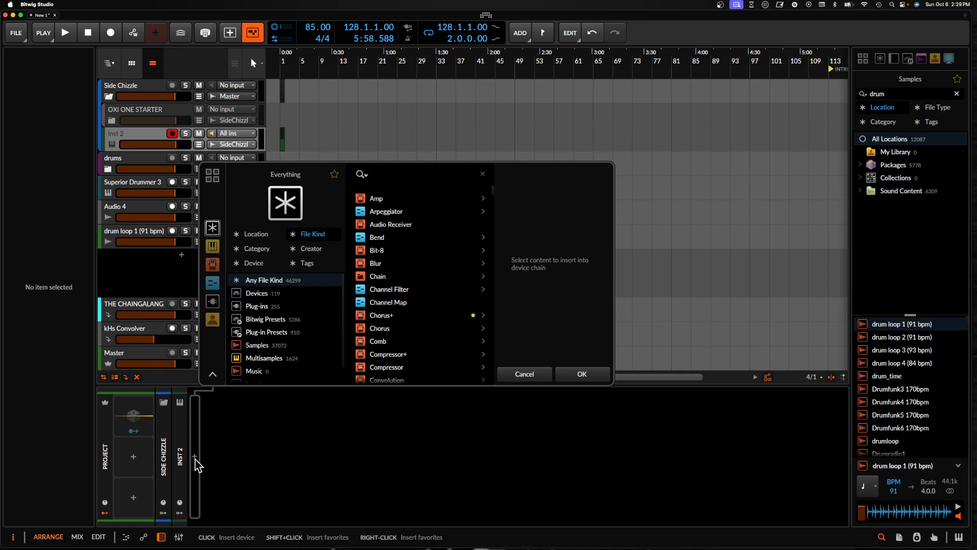
{"action": "type", "text": "phase"}
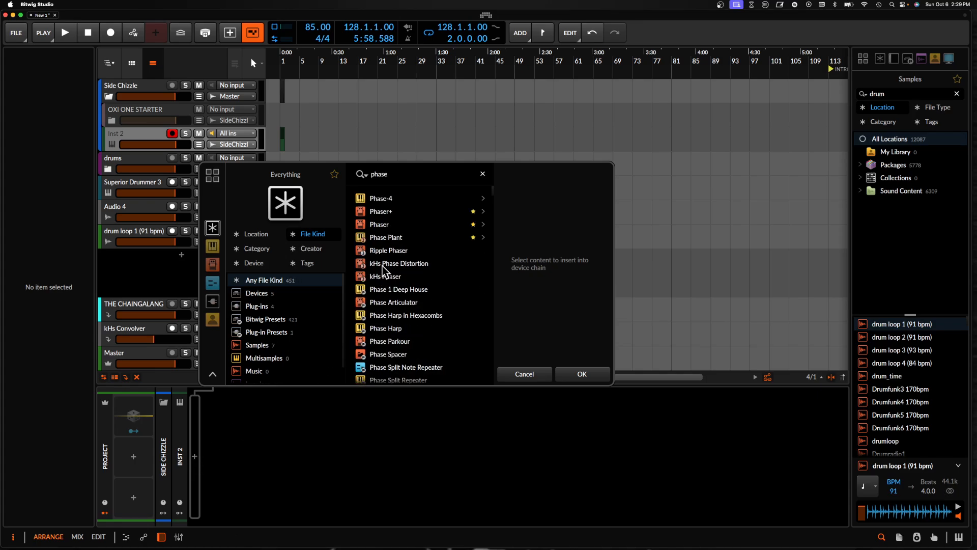
{"action": "left_click", "coordinate": [379, 241]}
{"action": "left_click", "coordinate": [584, 375]}
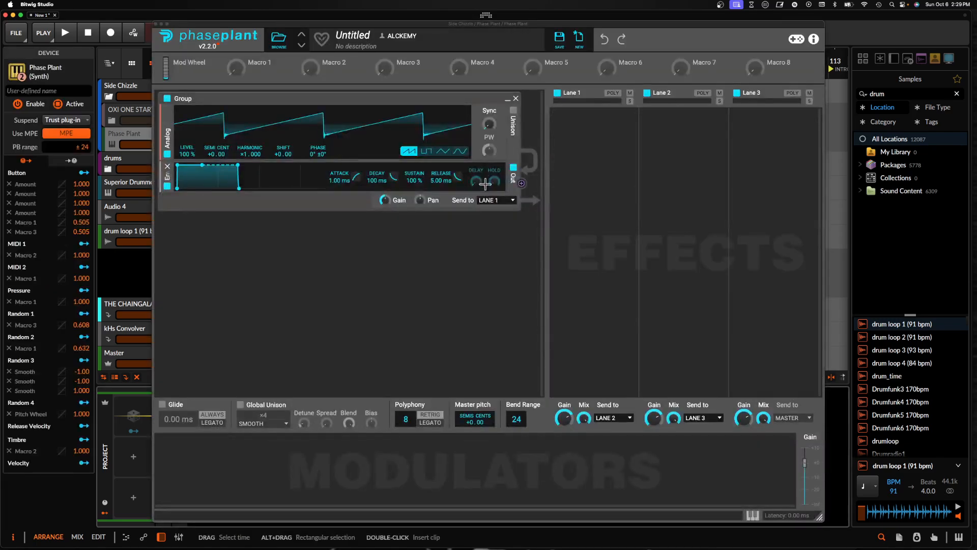
Set the Analog oscillator to a sine wave and its envelope to 350 ms decay, 29% sustain and 141 ms release
{"action": "left_click", "coordinate": [460, 152]}
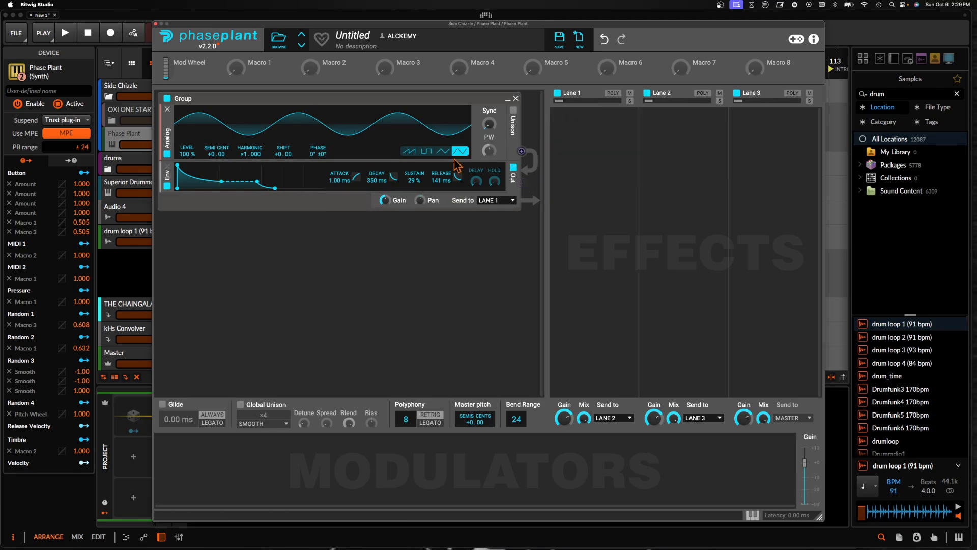
Add an LFO modulator at 0.243 Hz, assign it to the master pitch and check its note trigger options
{"action": "left_click", "coordinate": [184, 476]}
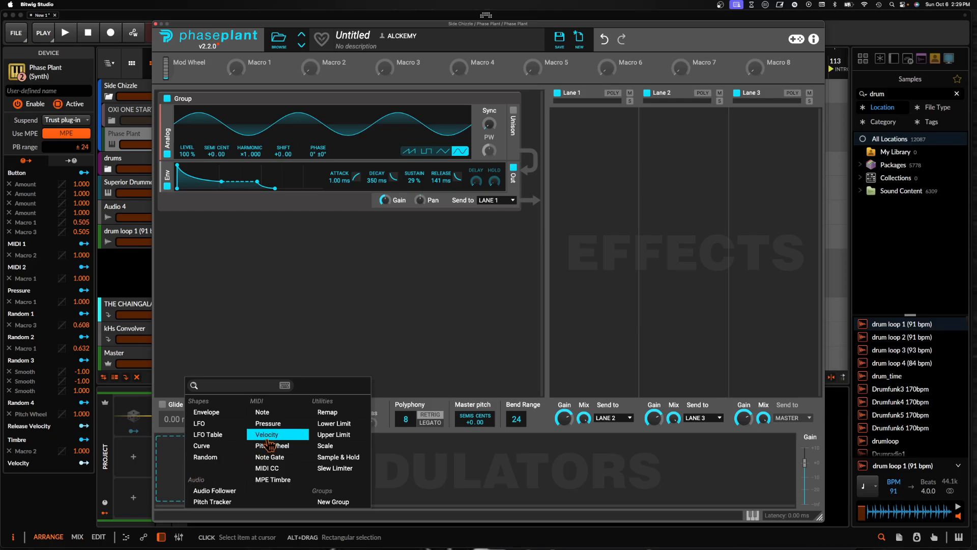
{"action": "left_click", "coordinate": [200, 423]}
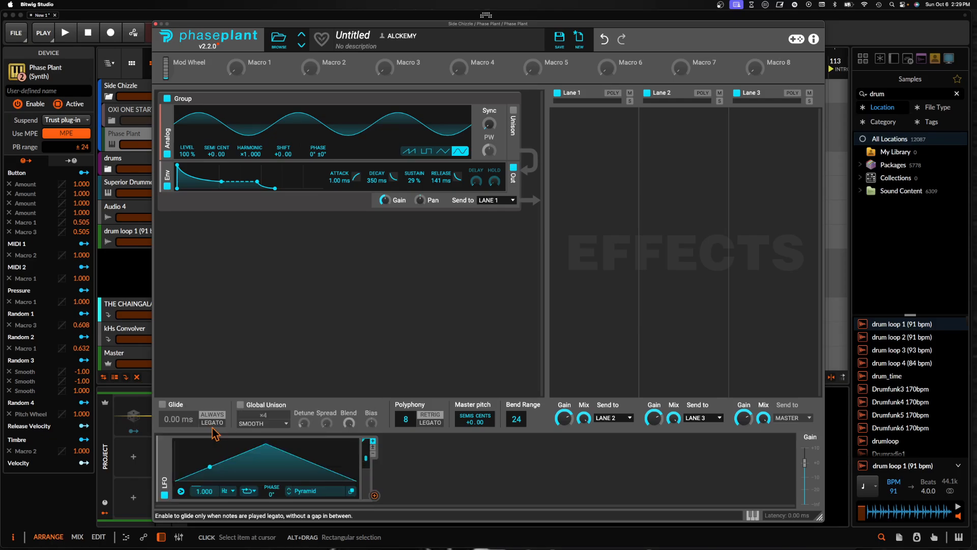
{"action": "left_click_drag", "start_coordinate": [204, 491], "coordinate": [209, 503]}
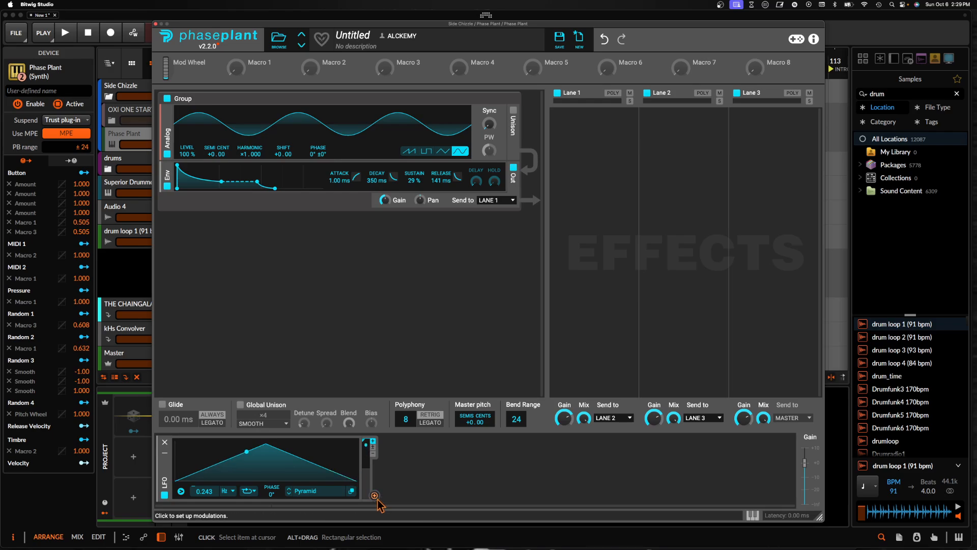
{"action": "left_click_drag", "start_coordinate": [375, 495], "coordinate": [475, 418]}
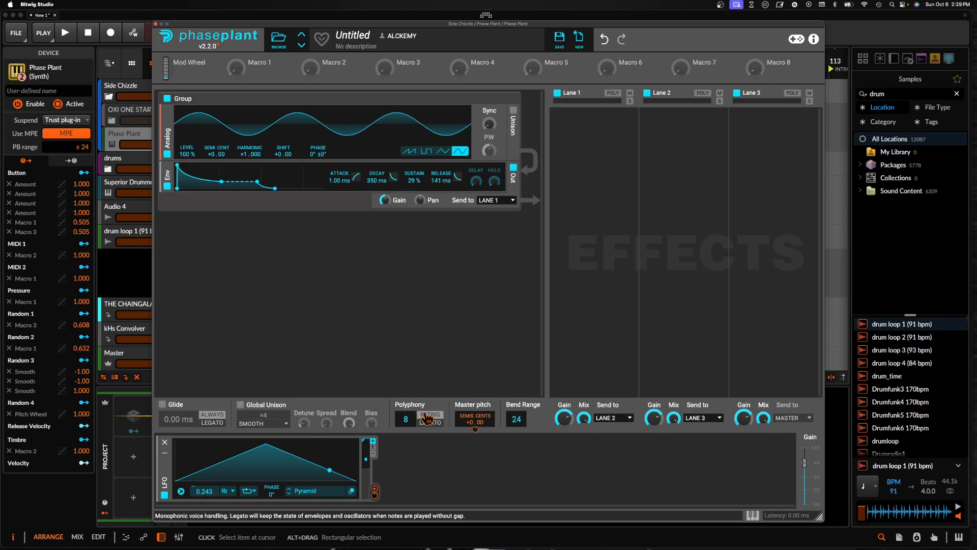
{"action": "left_click", "coordinate": [179, 492]}
{"action": "mouse_move", "coordinate": [311, 538]}
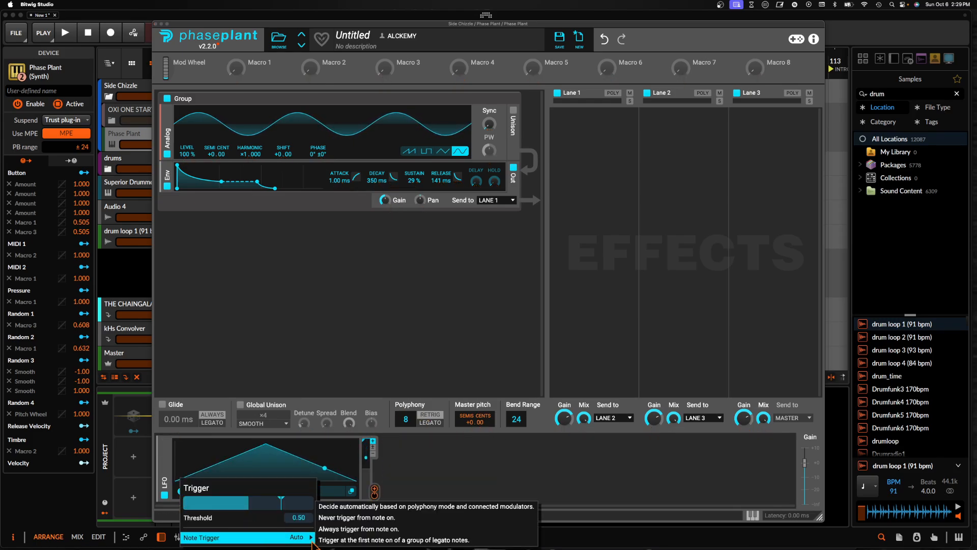
Add a Transient Shaper to Lane 3 and a Gain effect to Lane 1
{"action": "left_click", "coordinate": [771, 141]}
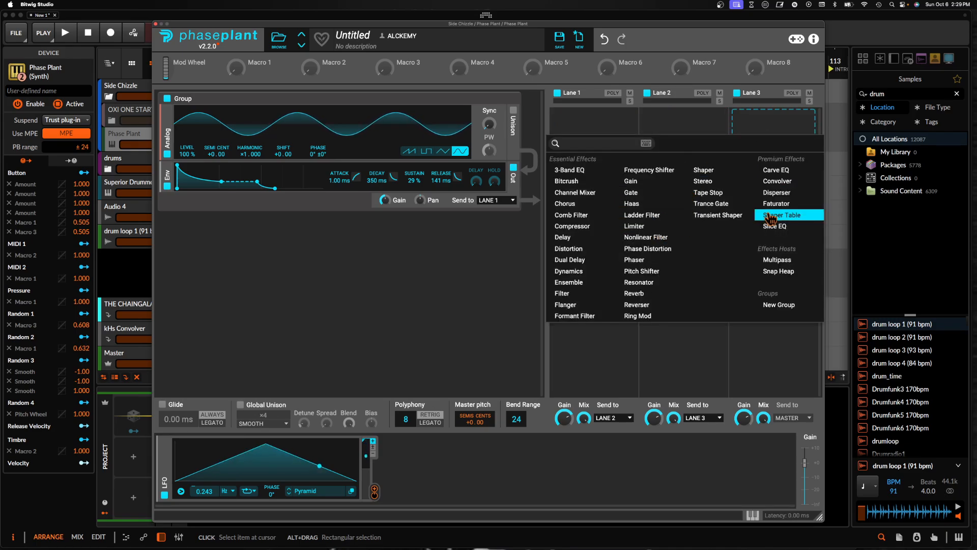
{"action": "left_click", "coordinate": [717, 215]}
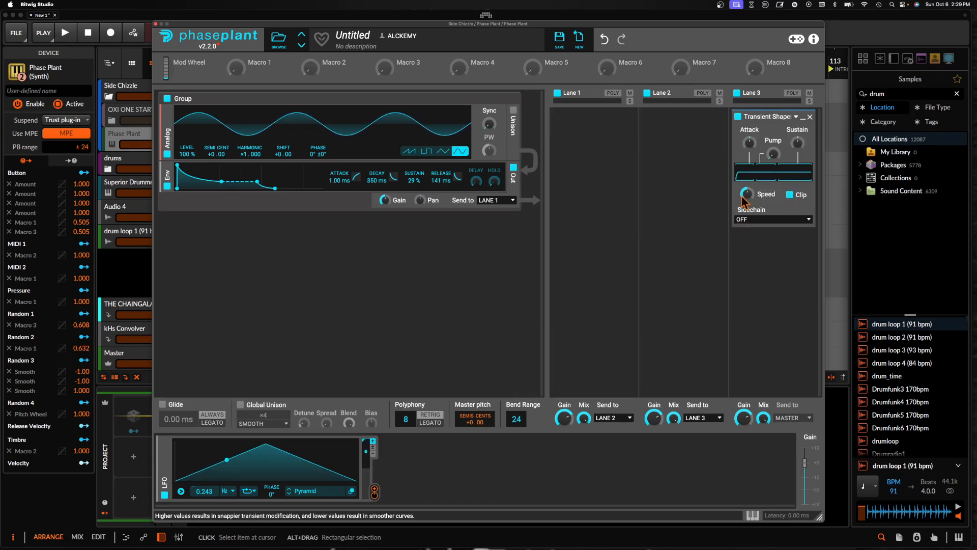
{"action": "left_click", "coordinate": [578, 151]}
{"action": "left_click", "coordinate": [631, 195]}
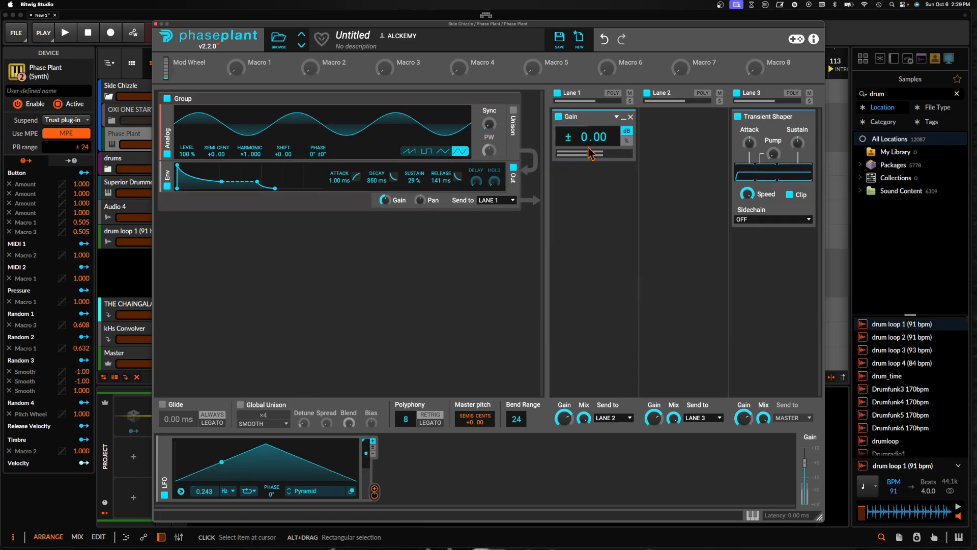
Set the Gain effect in Lane 1 to +4.39 dB and lower the Transient Shaper's speed in Lane 3
{"action": "mouse_move", "coordinate": [590, 153]}
{"action": "left_mouse_down"}
{"action": "mouse_move", "coordinate": [570, 153]}
{"action": "mouse_move", "coordinate": [606, 153]}
{"action": "left_mouse_up"}
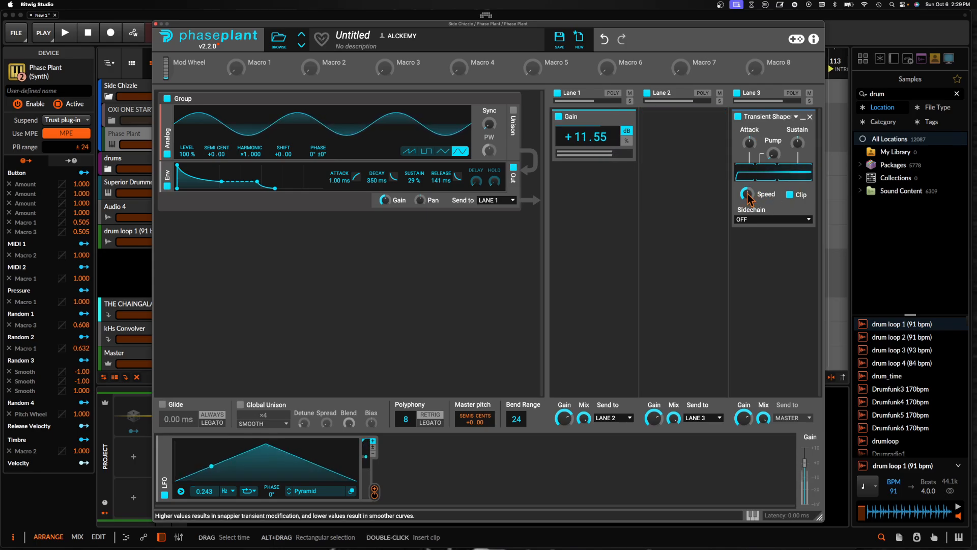
{"action": "mouse_move", "coordinate": [747, 194]}
{"action": "left_mouse_down"}
{"action": "mouse_move", "coordinate": [747, 224]}
{"action": "mouse_move", "coordinate": [747, 191]}
{"action": "left_mouse_up"}
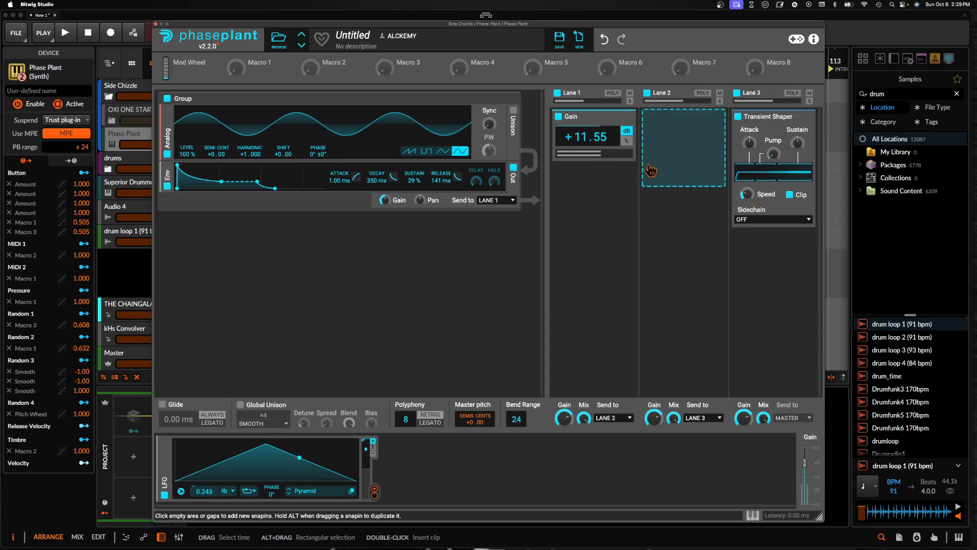
{"action": "left_click_drag", "start_coordinate": [587, 137], "coordinate": [587, 159]}
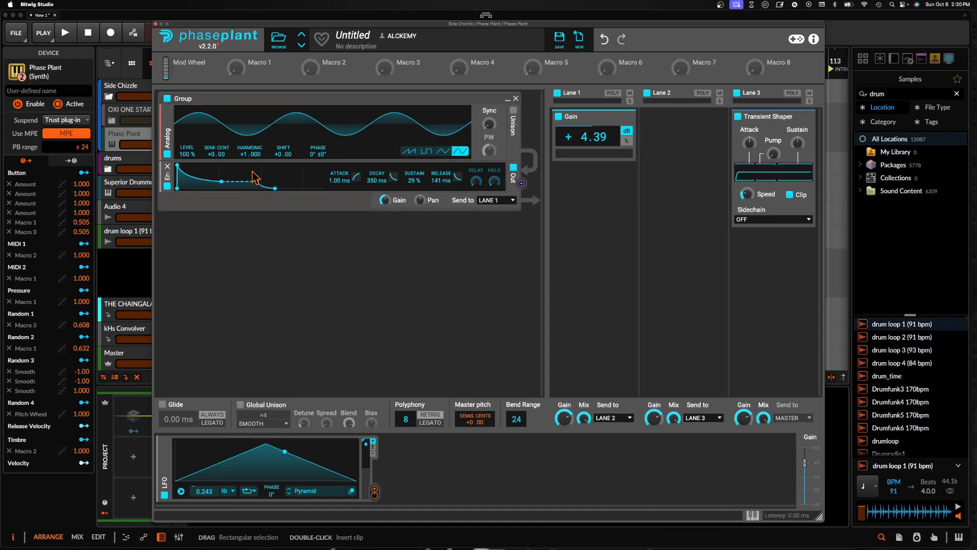
Lengthen the envelope's release to 791 ms and add a Convolver below the Gain effect in Lane 1
{"action": "left_click_drag", "start_coordinate": [275, 188], "coordinate": [291, 188]}
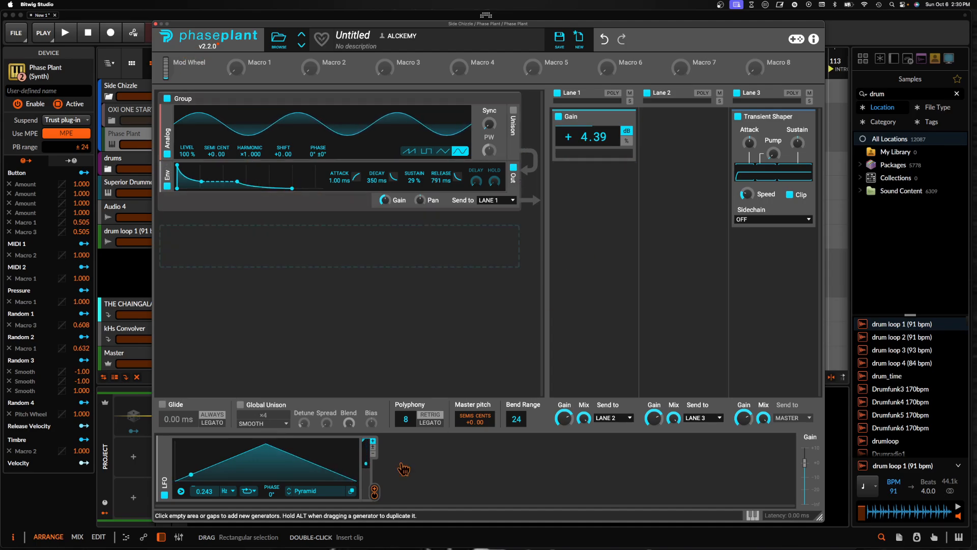
{"action": "left_click", "coordinate": [577, 303]}
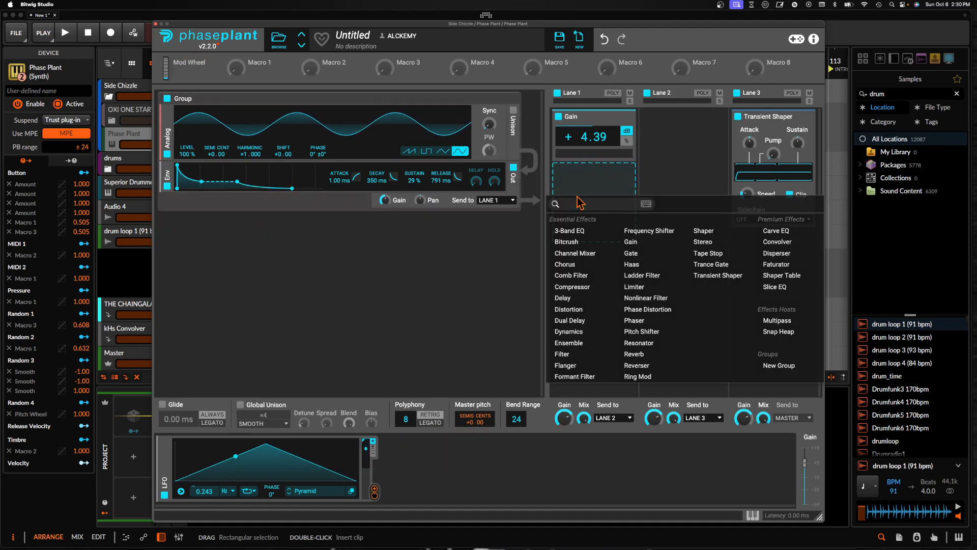
{"action": "left_click", "coordinate": [776, 241]}
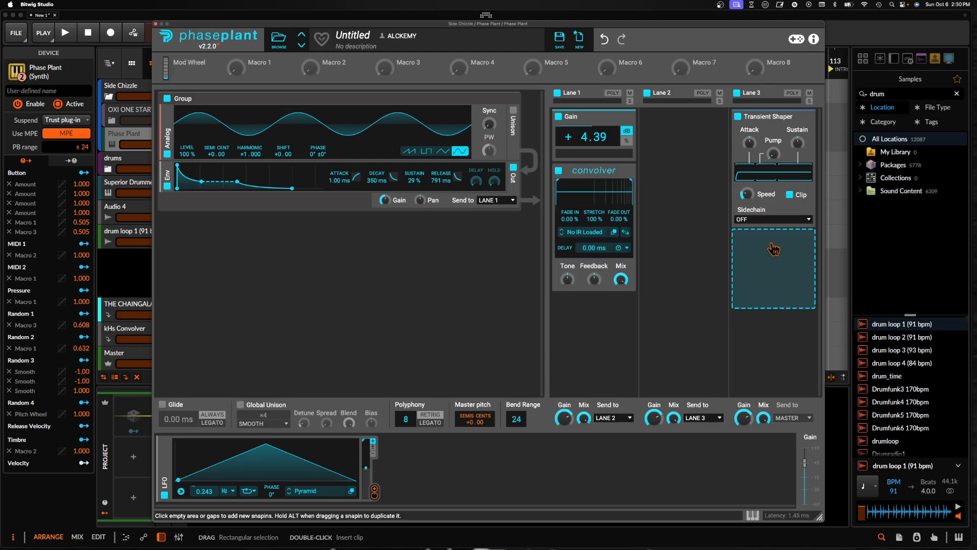
Load the "Eerie Loadi..." impulse response into the Lane 1 Convolver, trim its start, set fade out to 100% and lower the mix
{"action": "left_click", "coordinate": [604, 236]}
{"action": "left_click", "coordinate": [586, 212]}
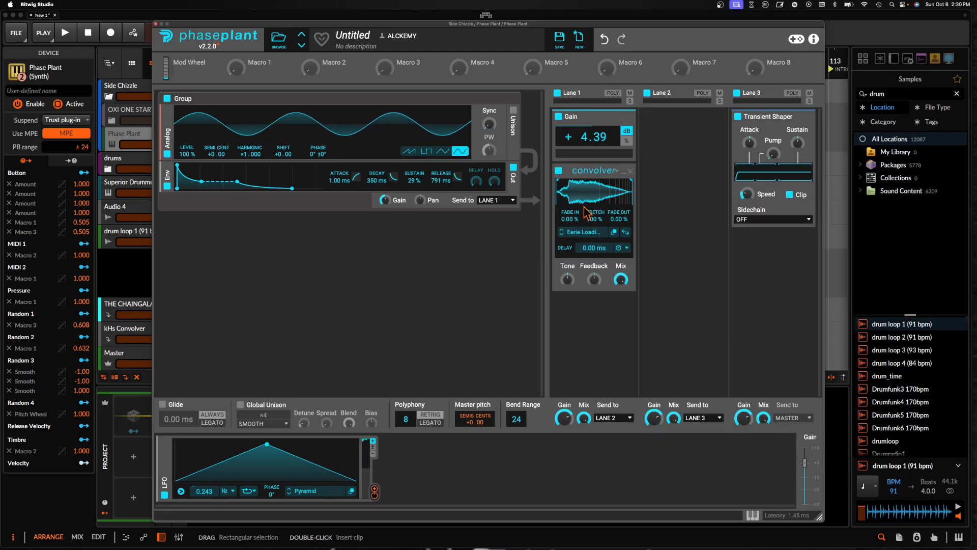
{"action": "left_click_drag", "start_coordinate": [558, 195], "coordinate": [578, 198]}
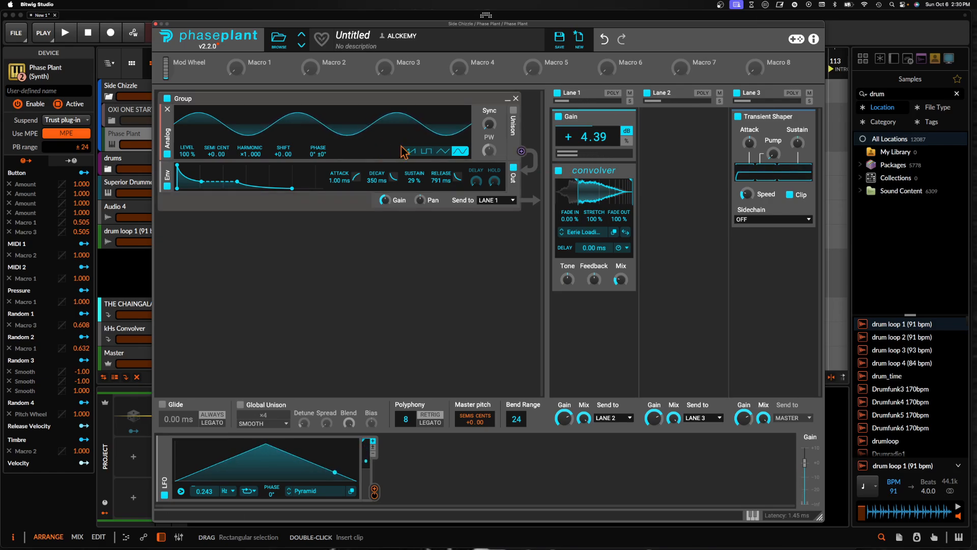
Enable four-voice Smooth unison on the Analog oscillator and increase its spread
{"action": "left_click", "coordinate": [513, 110]}
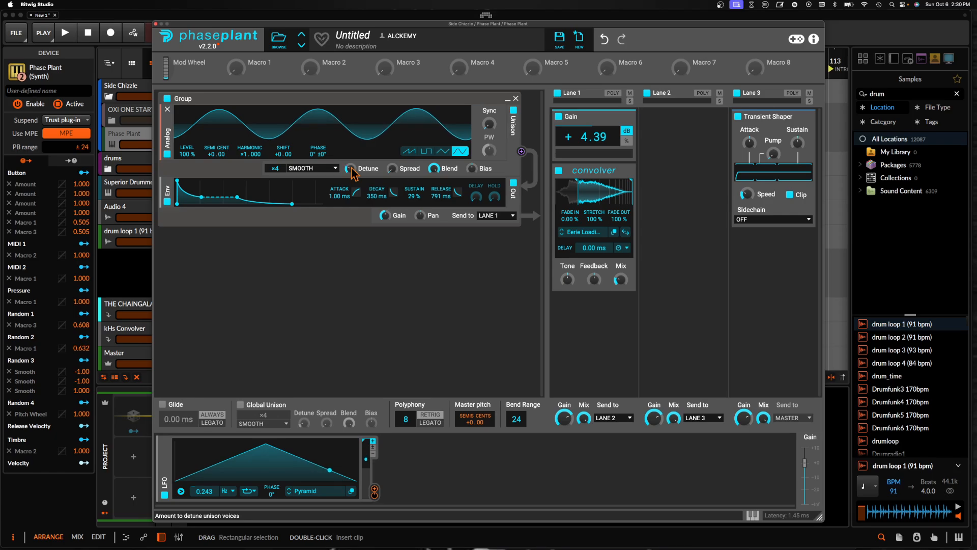
{"action": "left_click_drag", "start_coordinate": [391, 168], "coordinate": [392, 151]}
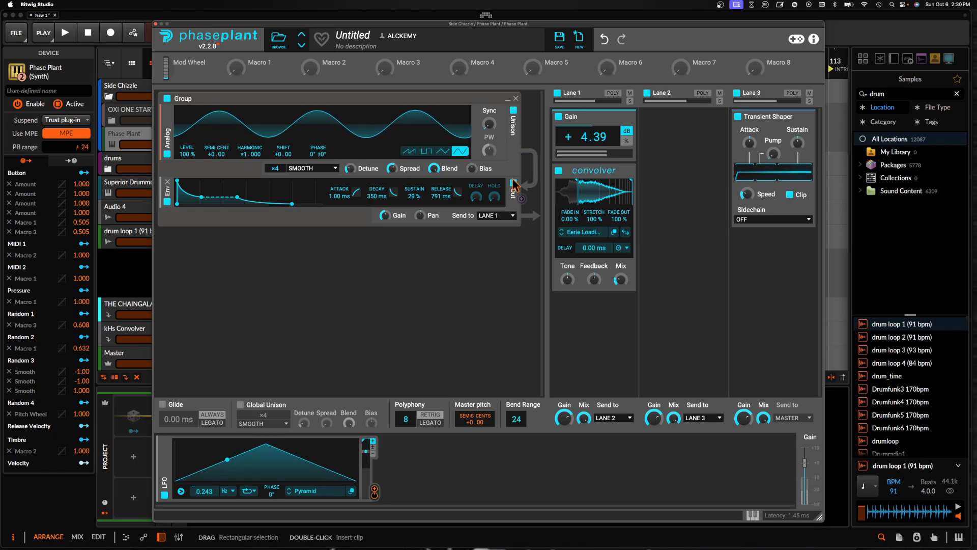
Add a Bitcrush effect below the Convolver in Lane 1, with its rate at 10.8 kHz and bits at about 6.29
{"action": "left_click", "coordinate": [588, 307]}
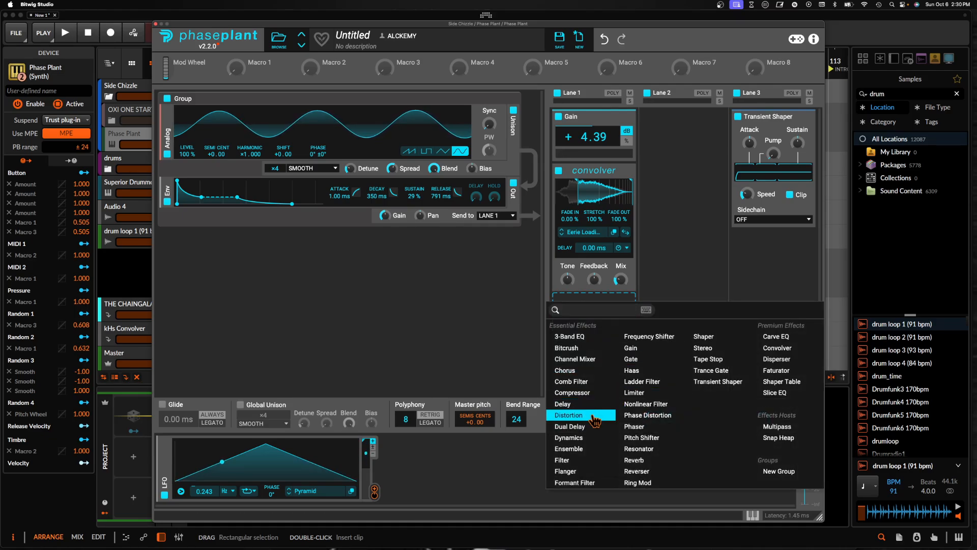
{"action": "left_click", "coordinate": [592, 347]}
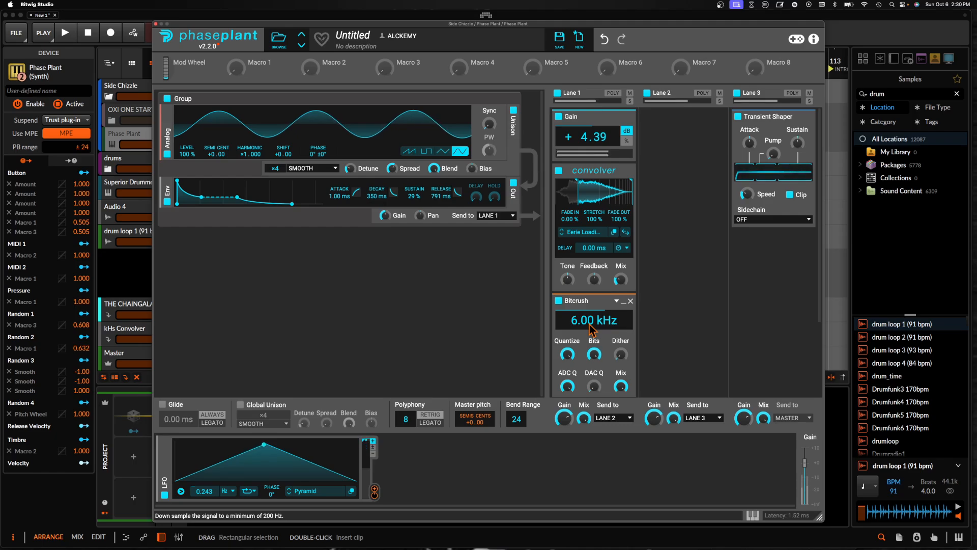
{"action": "scroll", "coordinate": [590, 324], "scroll_direction": "down", "scroll_amount": 1}
{"action": "left_click_drag", "start_coordinate": [589, 323], "coordinate": [590, 318]}
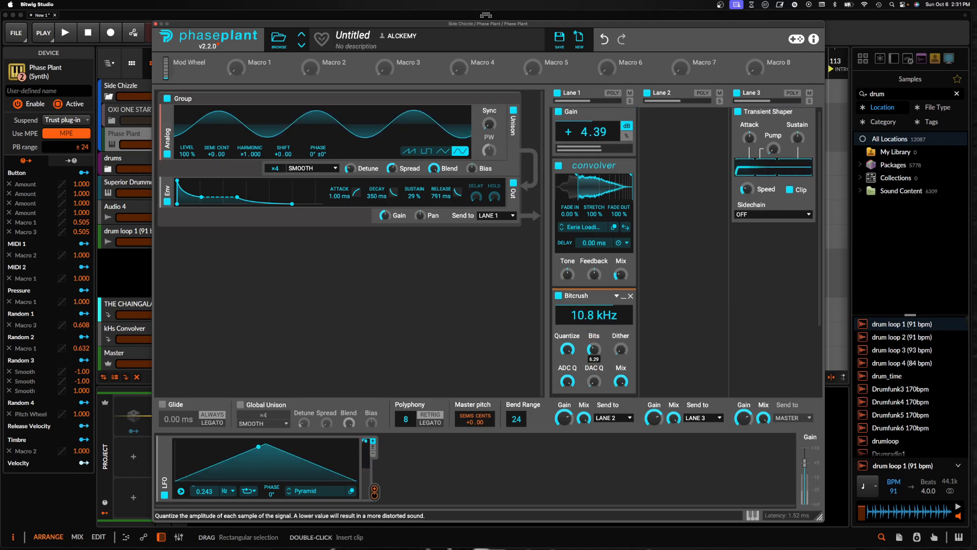
Add a Random modulator beside the LFO and assign it to the Bitcrush mix
{"action": "left_click", "coordinate": [427, 466]}
{"action": "left_click", "coordinate": [433, 459]}
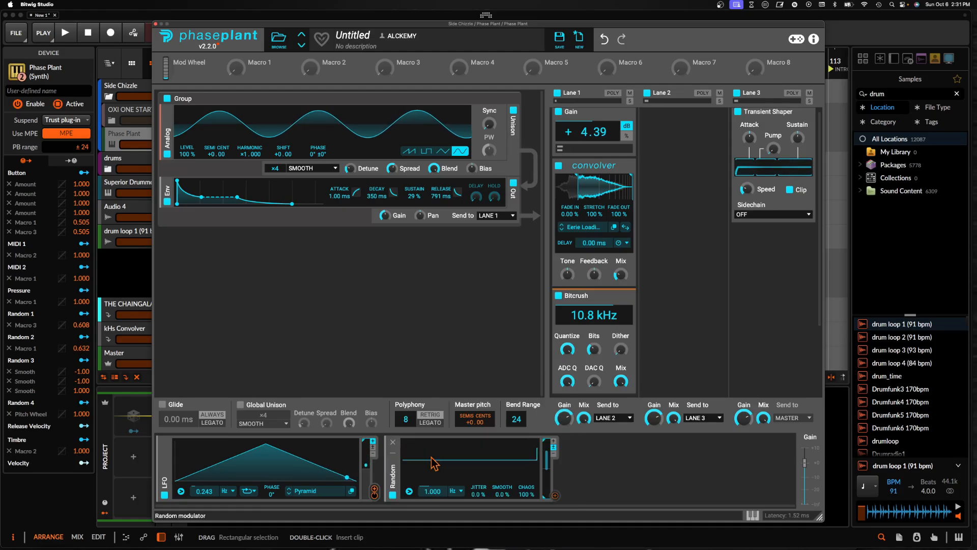
{"action": "left_click", "coordinate": [620, 391]}
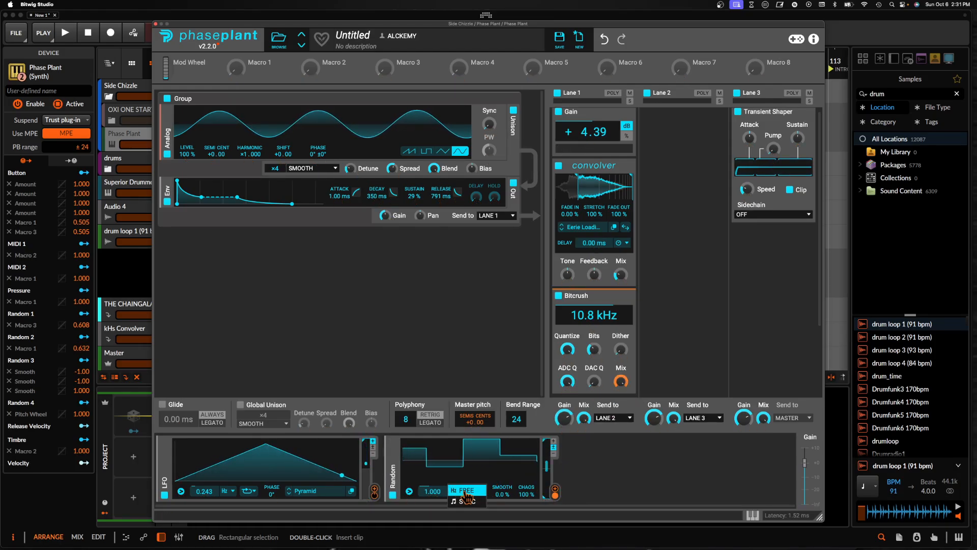
Sync the Random modulator to the tempo at a 4/4 rate and set its note trigger to never trigger from note on
{"action": "left_click", "coordinate": [460, 490]}
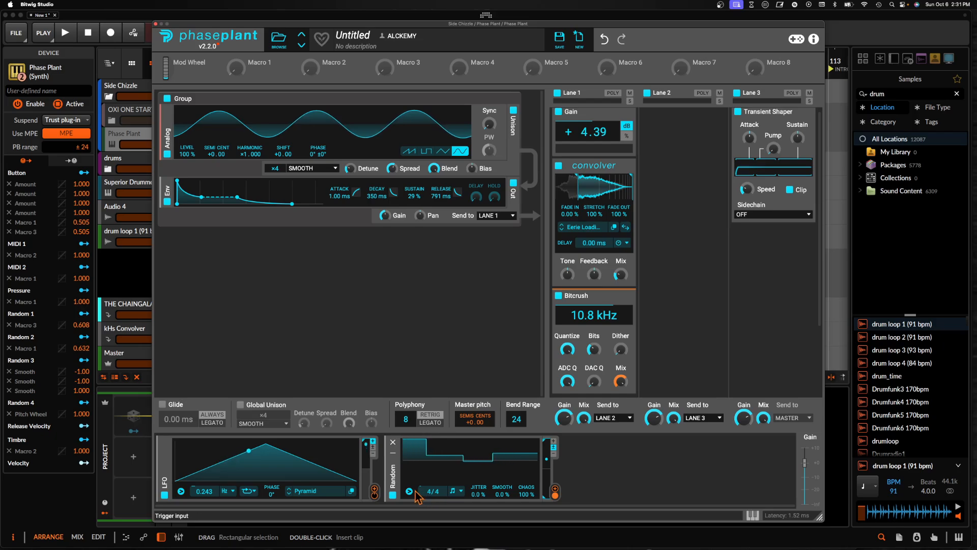
{"action": "right_click", "coordinate": [413, 458]}
{"action": "mouse_move", "coordinate": [443, 515]}
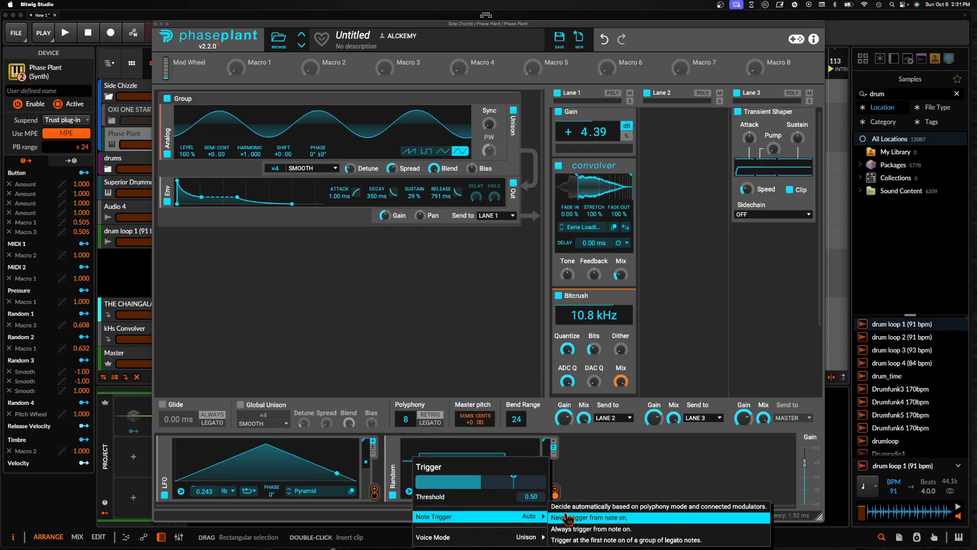
{"action": "left_click", "coordinate": [570, 516]}
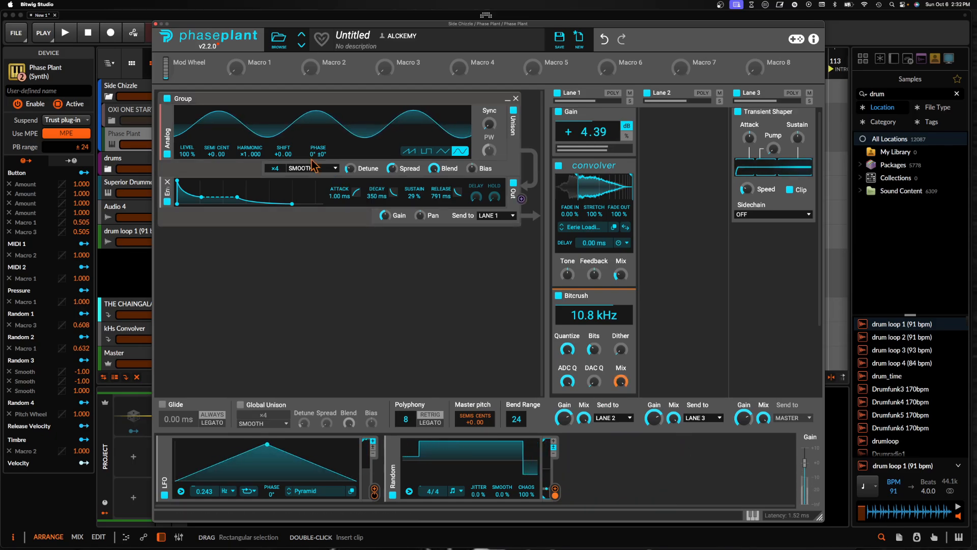
Close the Phase Plant window and open the bar 1 clip on its track for note editing
{"action": "left_click", "coordinate": [155, 24]}
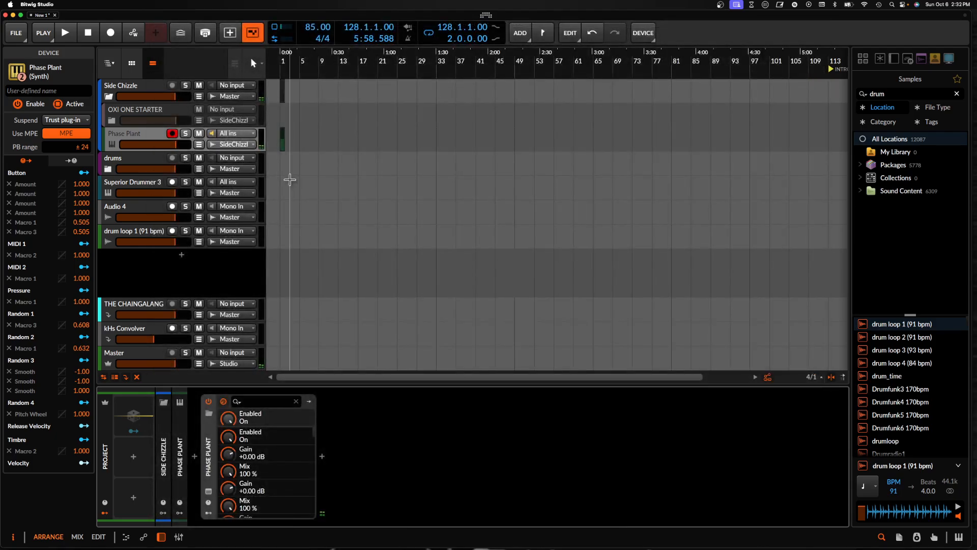
{"action": "scroll", "coordinate": [273, 136], "scroll_direction": "up", "scroll_amount": 3}
{"action": "left_click", "coordinate": [289, 142]}
{"action": "double_click", "coordinate": [289, 141]}
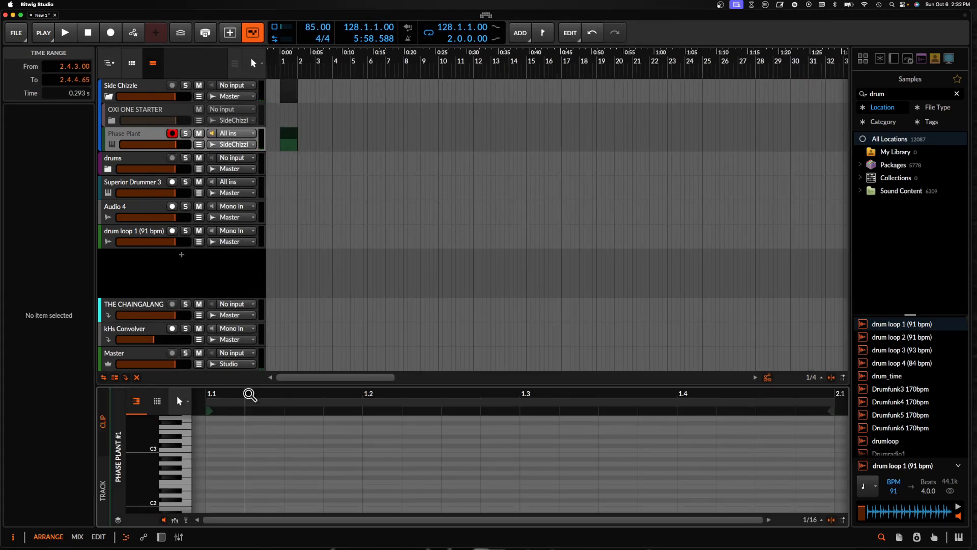
Draw a four-note chord at the clip's start with D2, A2, the semitone above A2 and D3, and extend all notes to two beats
{"action": "double_click", "coordinate": [214, 495]}
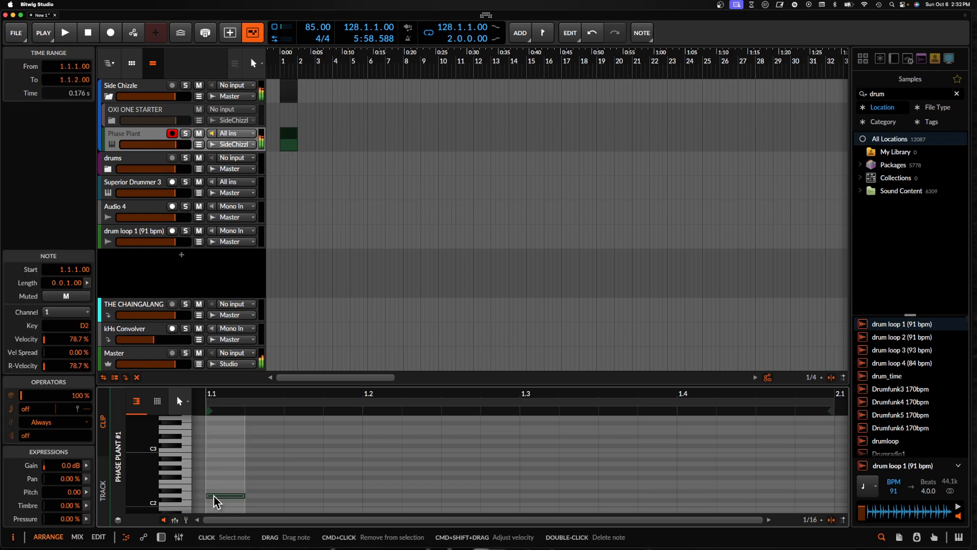
{"action": "double_click", "coordinate": [222, 466]}
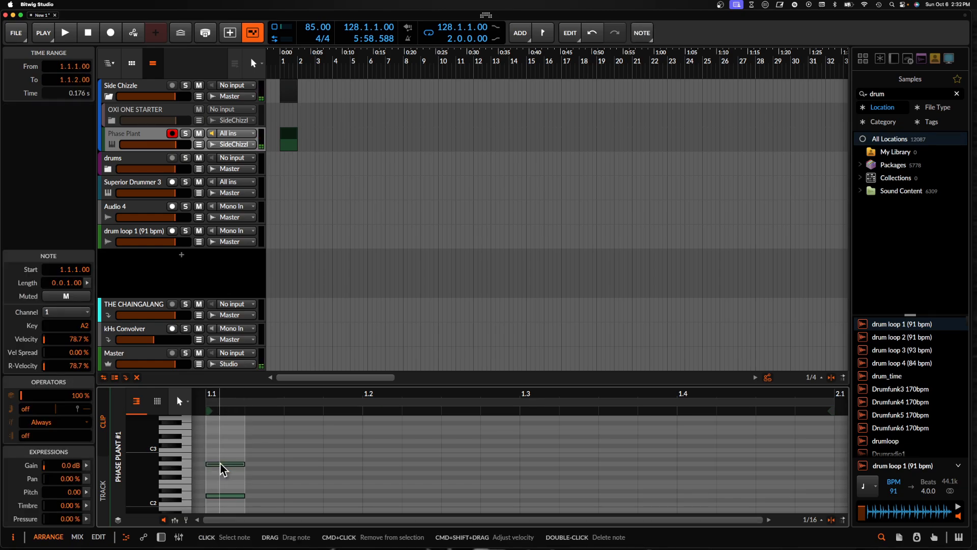
{"action": "left_click_drag", "start_coordinate": [222, 464], "coordinate": [222, 457]}
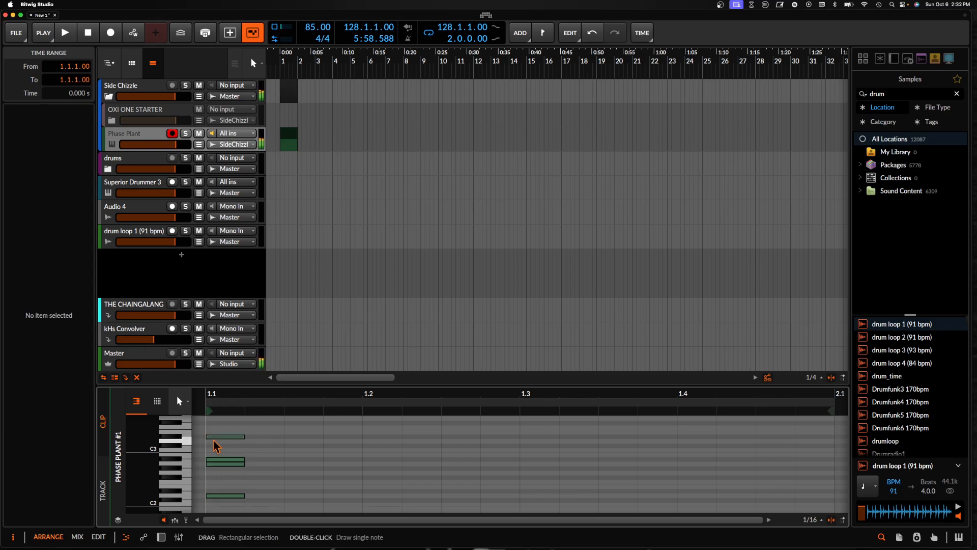
{"action": "double_click", "coordinate": [214, 440]}
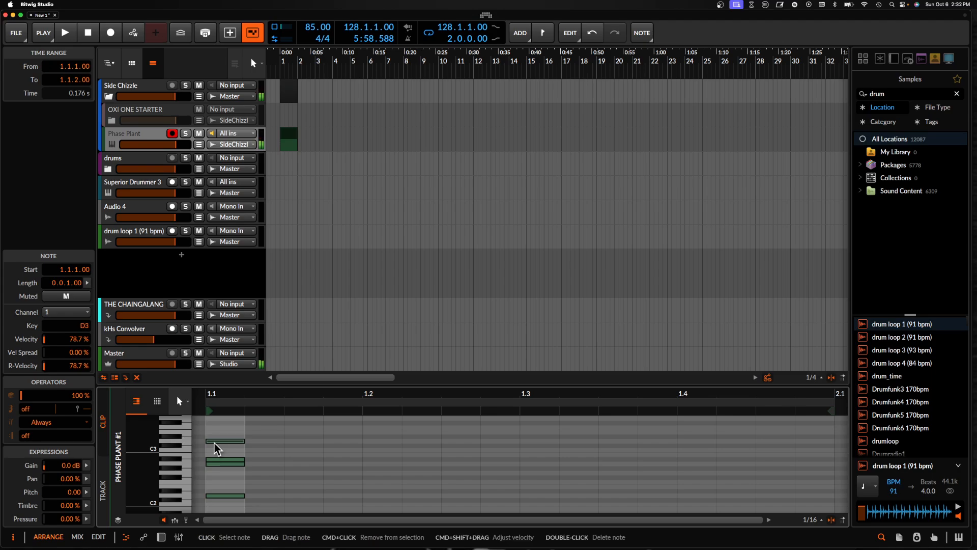
{"action": "key", "text": "ctrl+a"}
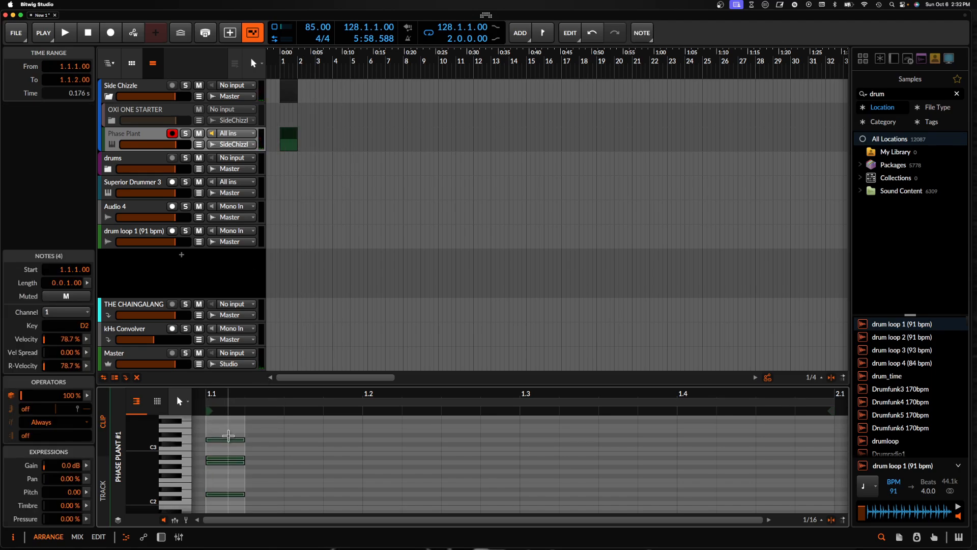
{"action": "left_click_drag", "start_coordinate": [243, 441], "coordinate": [515, 449]}
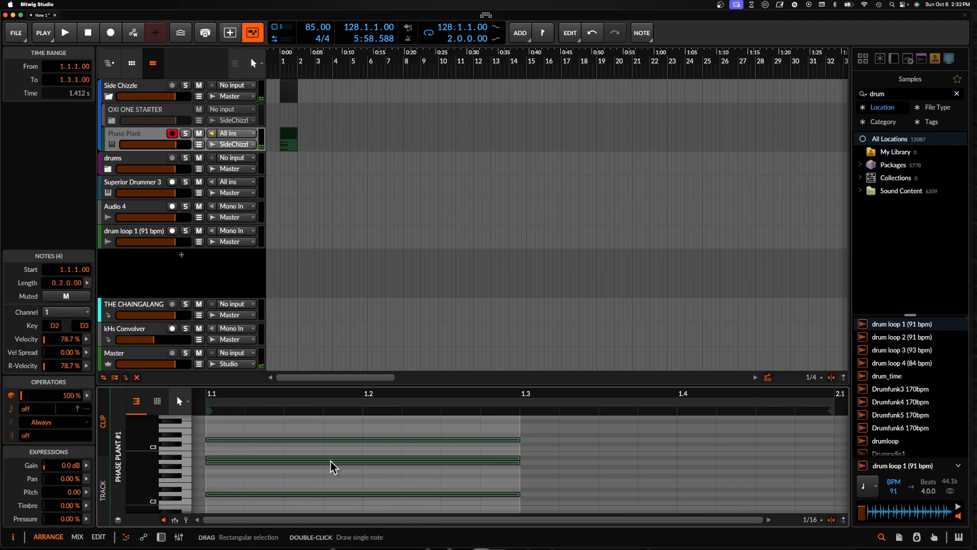
Play the Phase Plant clip from bar 1 several times to audition the chord
{"action": "key", "text": "space"}
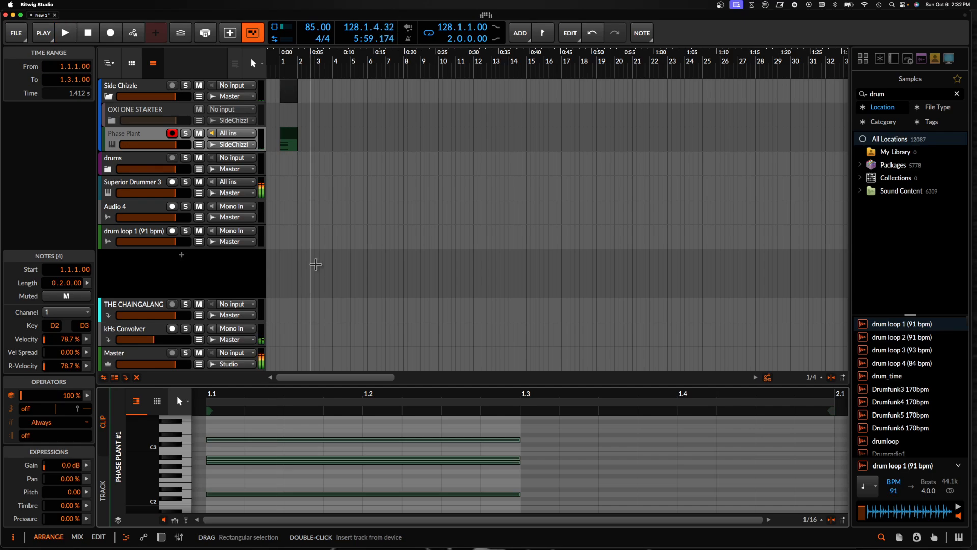
{"action": "left_click", "coordinate": [288, 140]}
{"action": "key", "text": "space"}
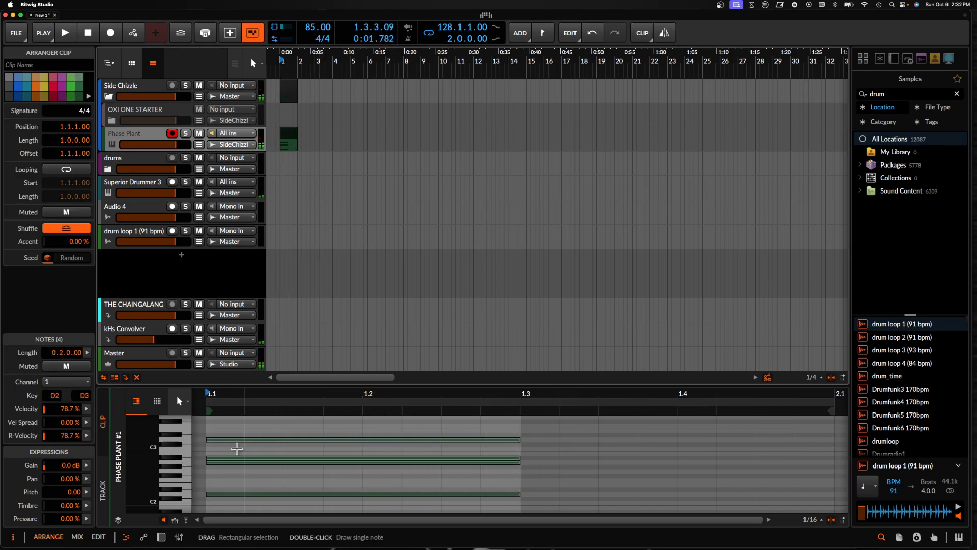
{"action": "key", "text": "space"}
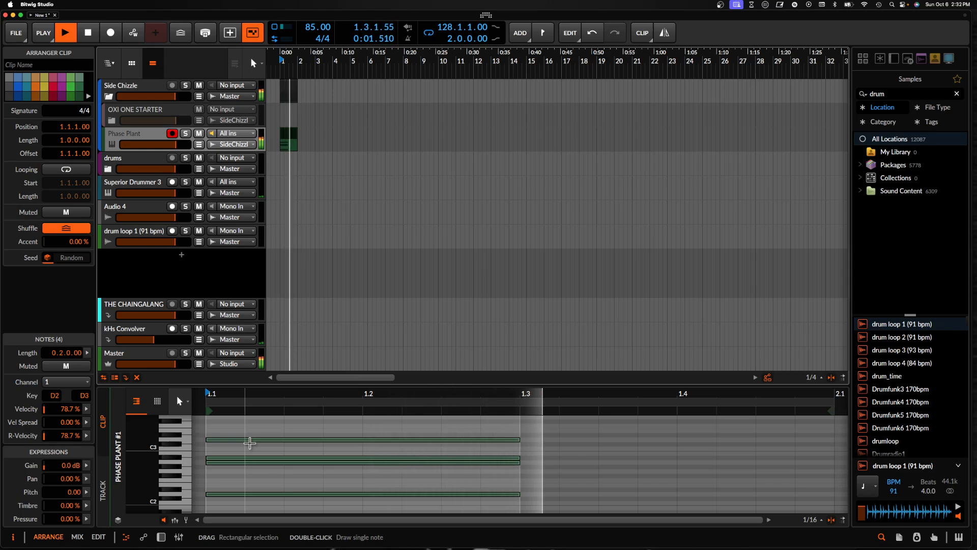
{"action": "key", "text": "space"}
{"action": "key", "text": "space"}
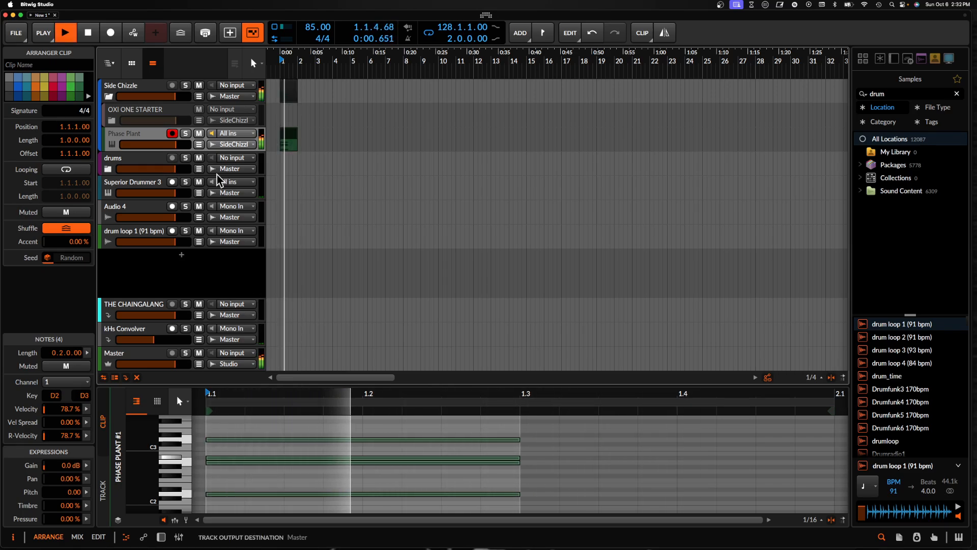
{"action": "key", "text": "space"}
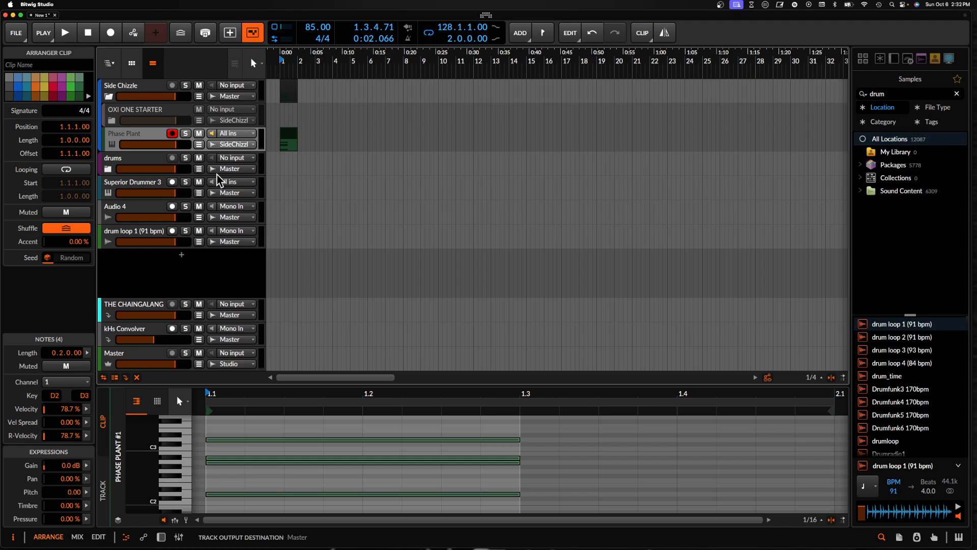
{"action": "double_click", "coordinate": [135, 132]}
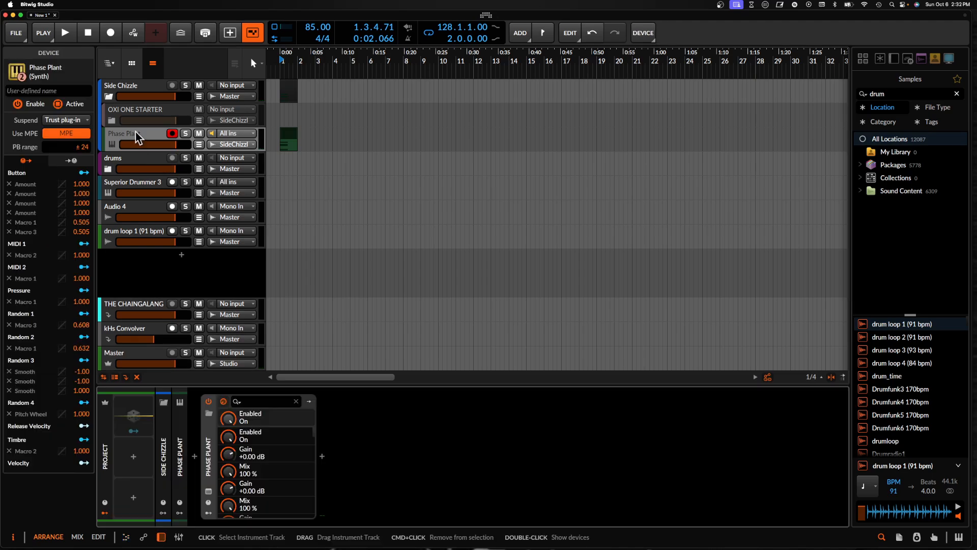
{"action": "left_click", "coordinate": [208, 491]}
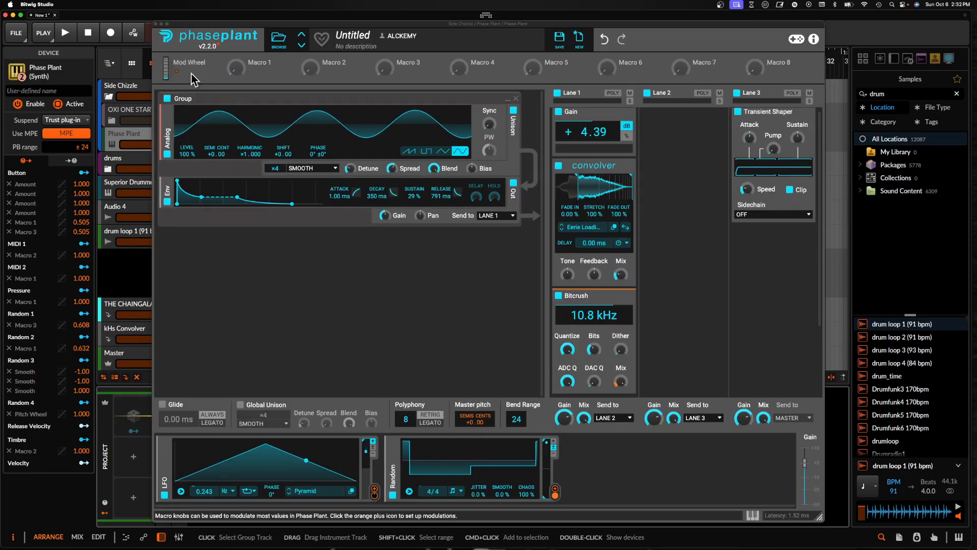
{"action": "left_click", "coordinate": [155, 24]}
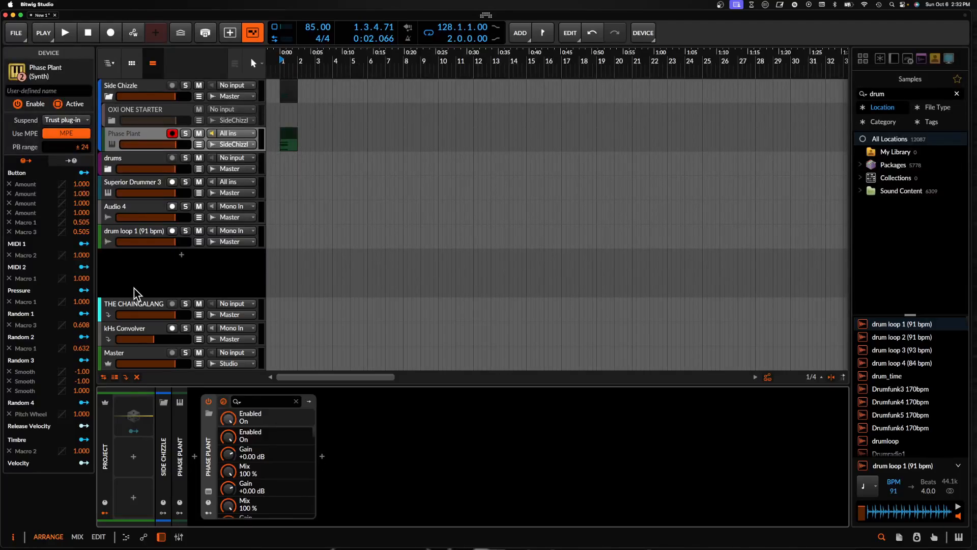
Open the Rolling Sampler on the Master track and capture a playback of the chord clip
{"action": "left_click", "coordinate": [126, 353]}
{"action": "left_click", "coordinate": [311, 491]}
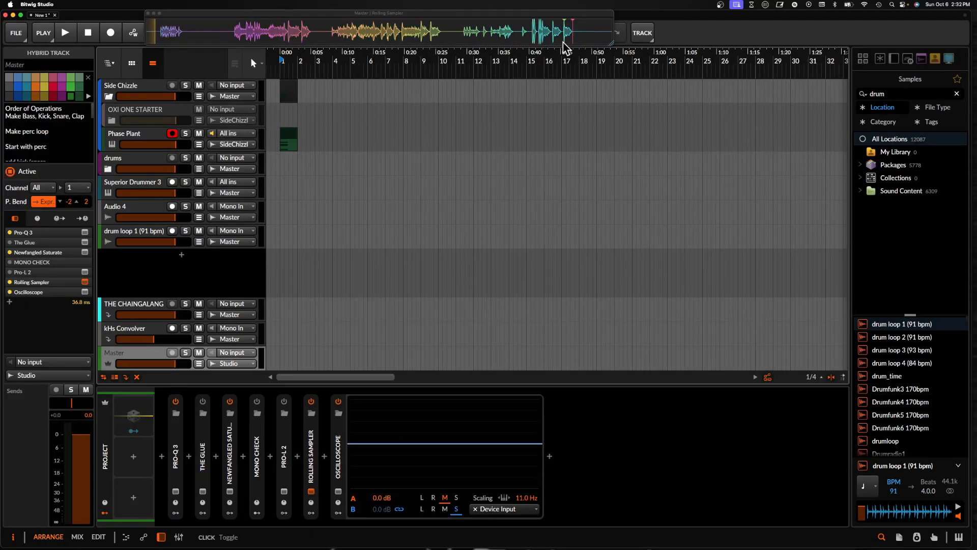
{"action": "key", "text": "space"}
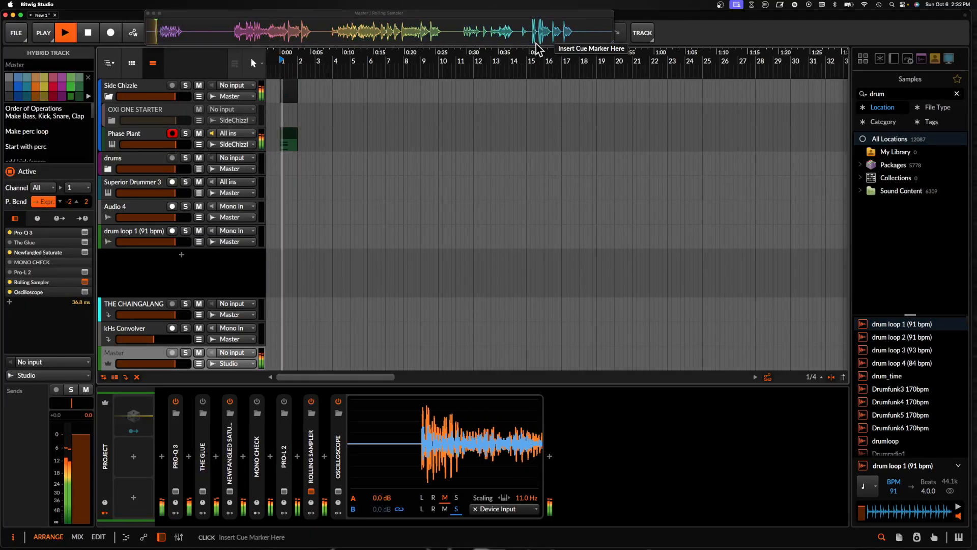
{"action": "key", "text": "space"}
Place the captured chord audio from the Rolling Sampler on a new track at bar 5 of the arrangement
{"action": "left_click", "coordinate": [155, 41]}
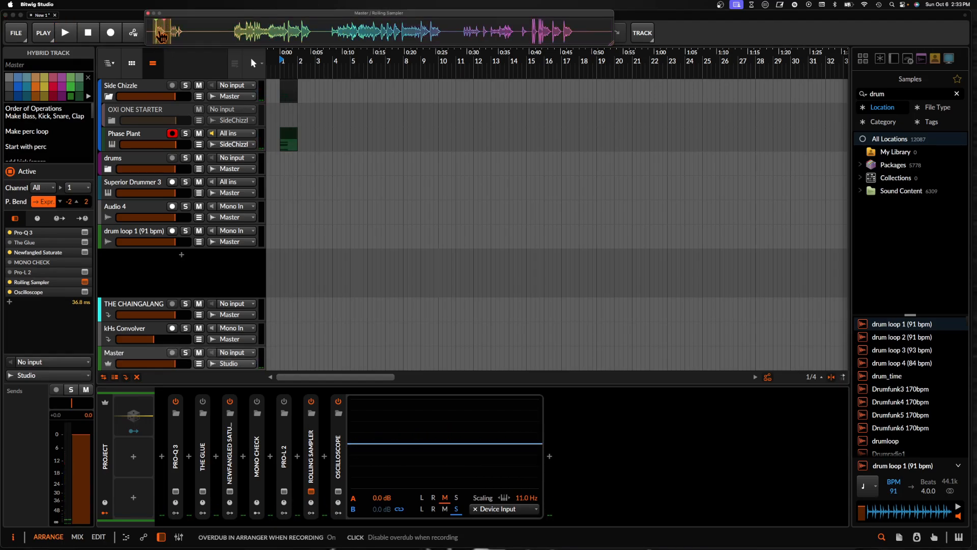
{"action": "left_click_drag", "start_coordinate": [162, 35], "coordinate": [354, 265]}
{"action": "scroll", "coordinate": [353, 263], "scroll_direction": "up", "scroll_amount": 10}
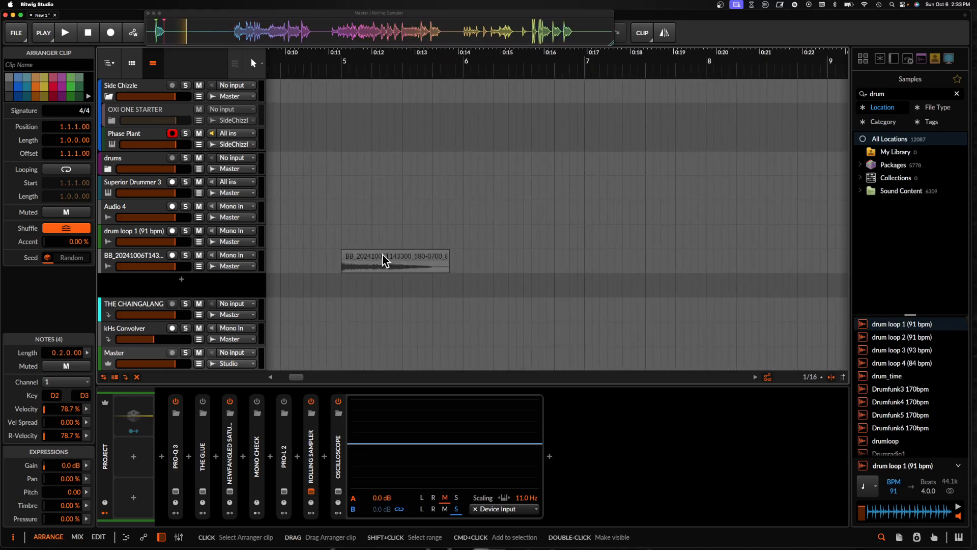
Audition the captured audio clip at bar 5 and shorten it to two beats
{"action": "scroll", "coordinate": [382, 260], "scroll_direction": "down", "scroll_amount": 8}
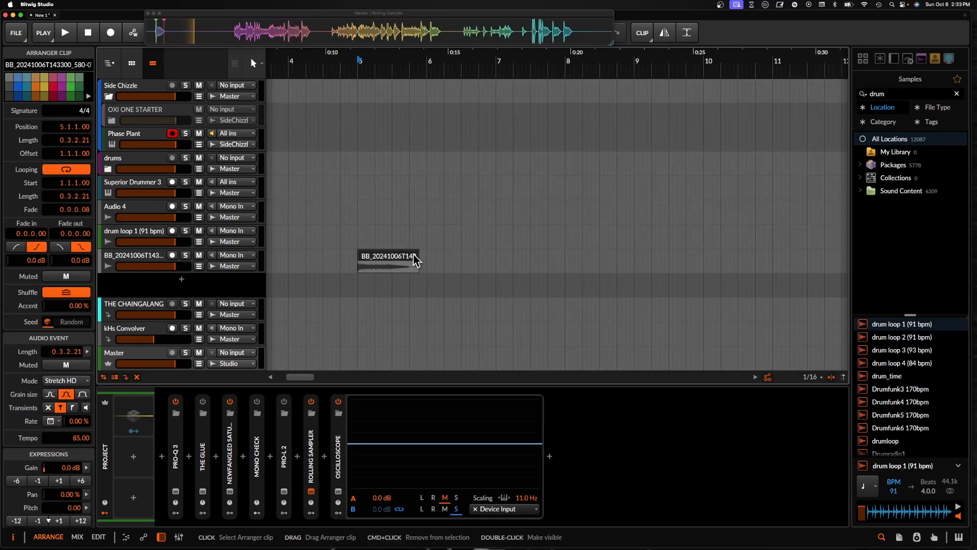
{"action": "key", "text": "space"}
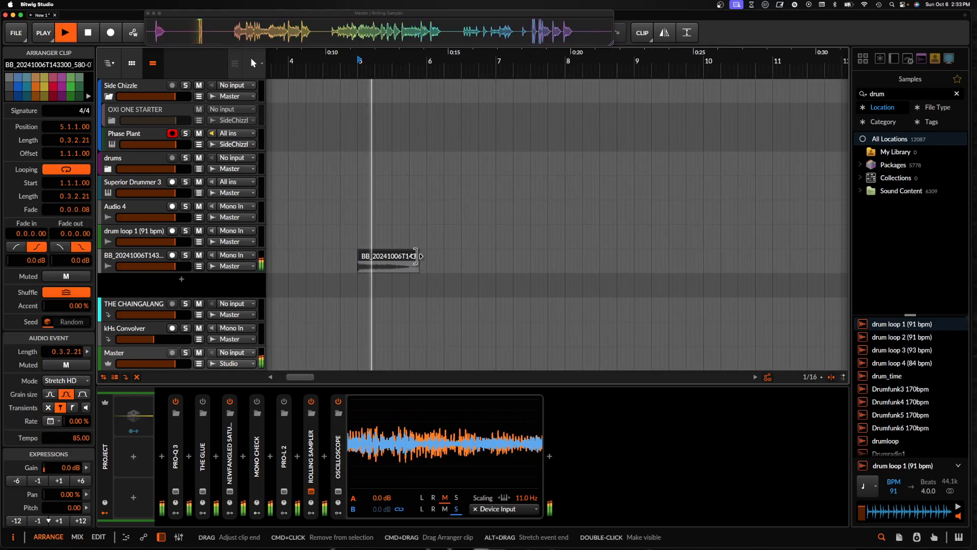
{"action": "left_click_drag", "start_coordinate": [416, 256], "coordinate": [390, 254]}
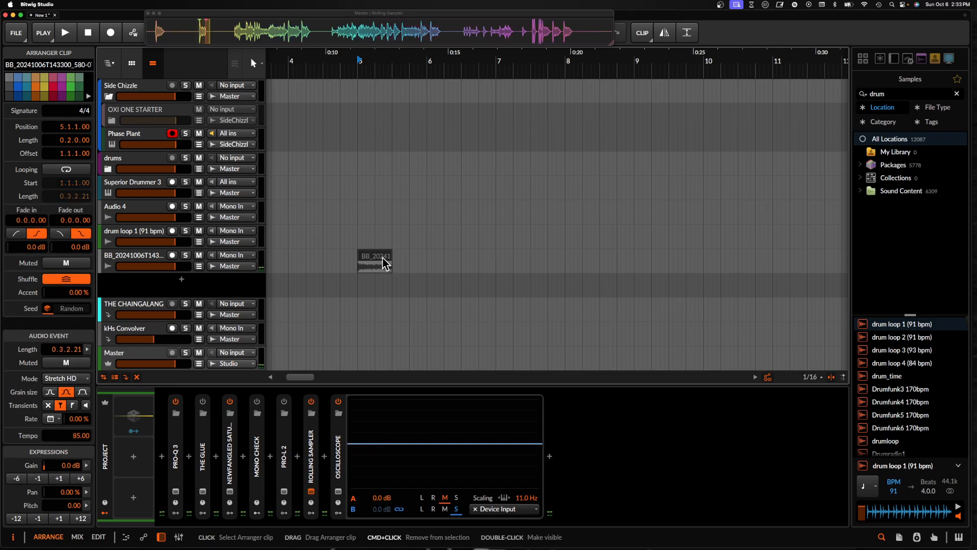
Duplicate the chord clip to 5.3.1 with pitch 12, and paste a one-beat copy at bar 6 with pitch 5
{"action": "key", "text": "super+d"}
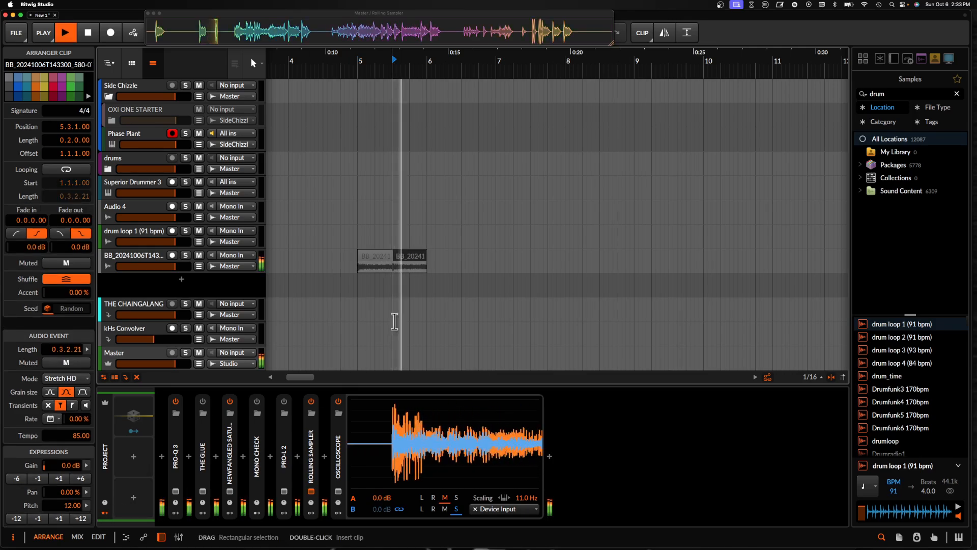
{"action": "scroll", "coordinate": [348, 268], "scroll_direction": "up", "scroll_amount": 5}
{"action": "left_click_drag", "start_coordinate": [348, 268], "coordinate": [379, 270]}
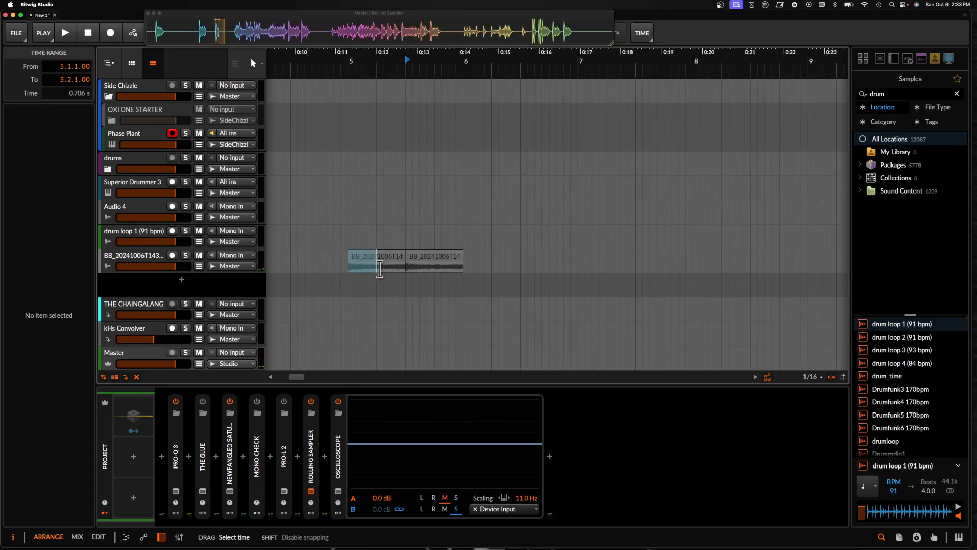
{"action": "left_click", "coordinate": [462, 267]}
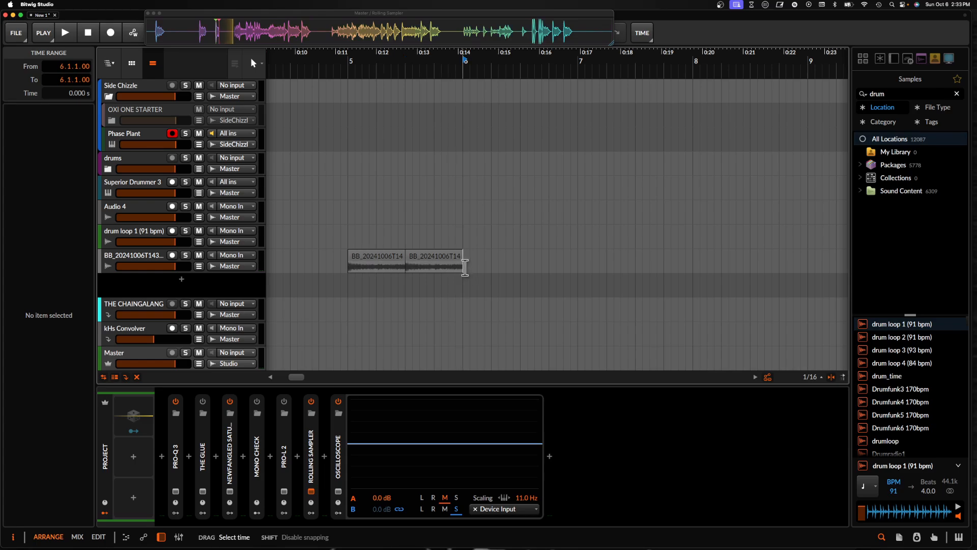
{"action": "key", "text": "super+v"}
{"action": "left_click", "coordinate": [471, 259]}
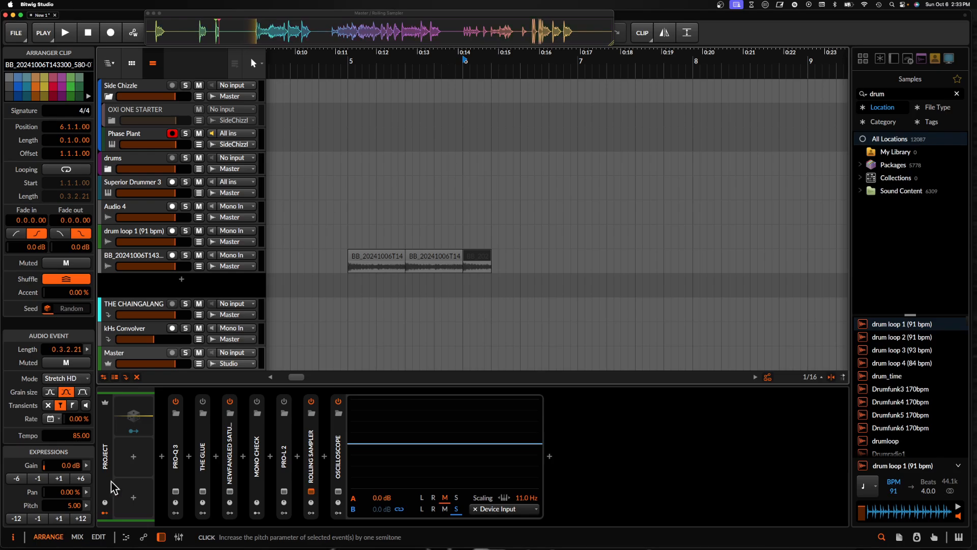
Duplicate the one-beat clip to 6.2.1 with a pitch of 4 semitones and audition the chord sequence
{"action": "key", "text": "super+d"}
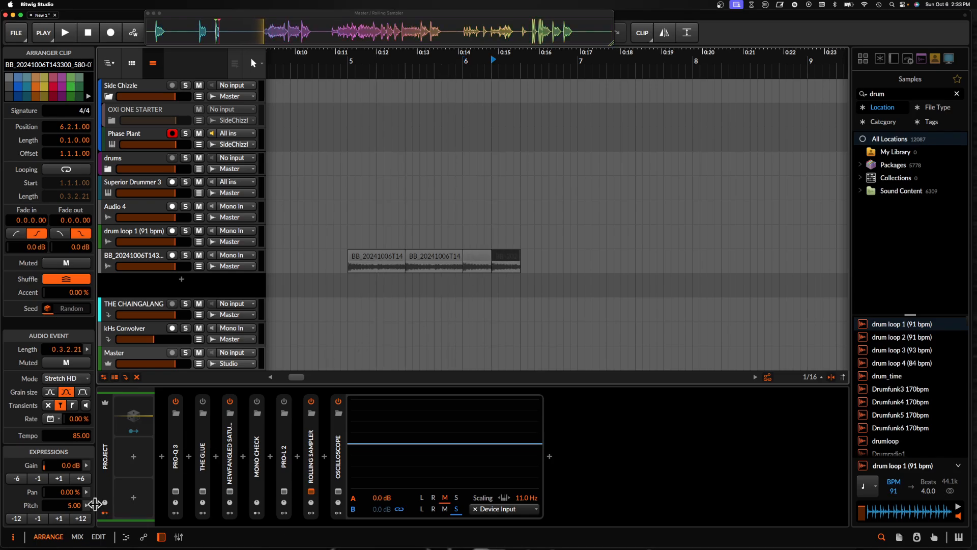
{"action": "left_click", "coordinate": [375, 258]}
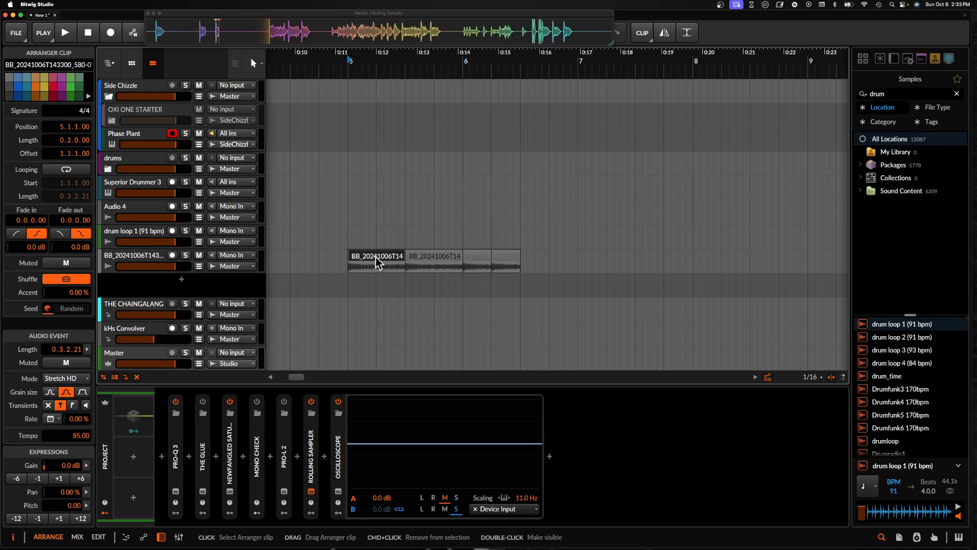
{"action": "left_click", "coordinate": [457, 258]}
{"action": "key", "text": "space"}
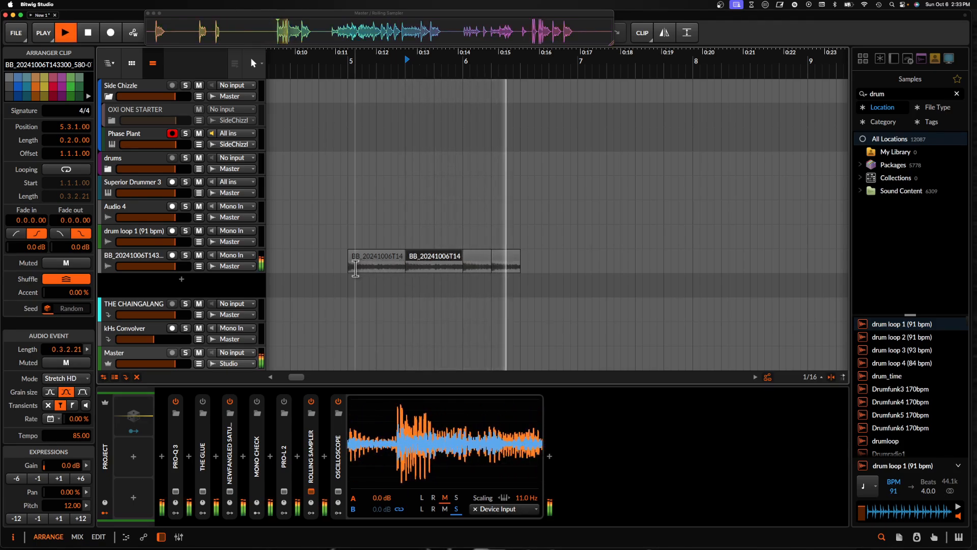
{"action": "key", "text": "space"}
Set the loop region from 5.1.1 with length 1.2.0 around the four clips and give the later clips short fade-ins
{"action": "left_click_drag", "start_coordinate": [349, 269], "coordinate": [519, 269]}
{"action": "left_click", "coordinate": [447, 256]}
{"action": "scroll", "coordinate": [447, 262], "scroll_direction": "up", "scroll_amount": 2}
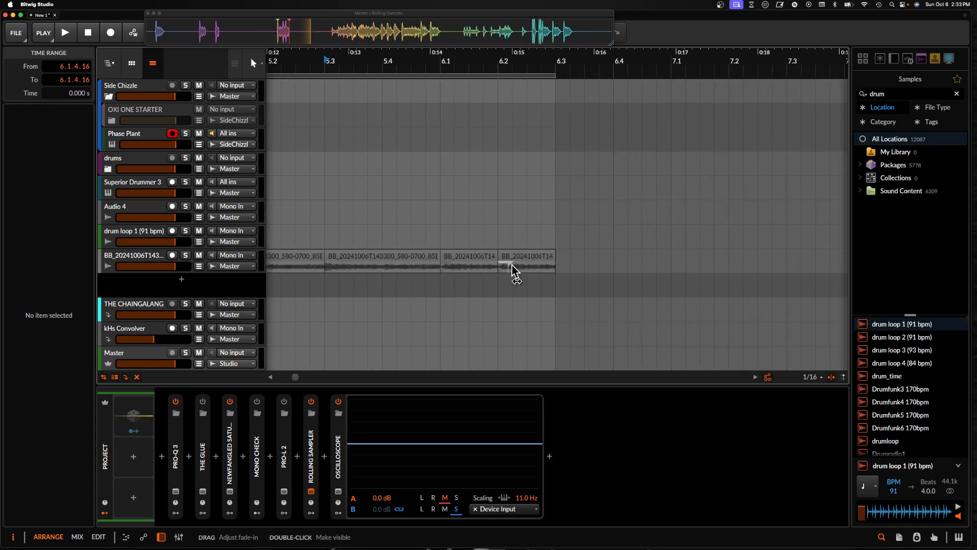
{"action": "scroll", "coordinate": [512, 265], "scroll_direction": "down", "scroll_amount": 1}
{"action": "left_click", "coordinate": [332, 260]}
{"action": "scroll", "coordinate": [333, 260], "scroll_direction": "down", "scroll_amount": 2}
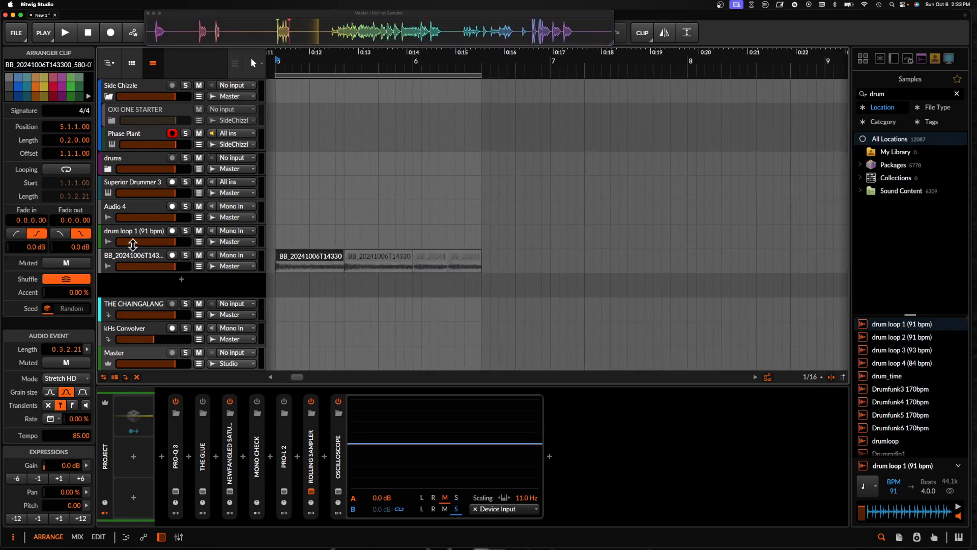
Add the Raum reverb to the resampled audio track, audition the sequence with it and close its window
{"action": "left_click", "coordinate": [134, 258]}
{"action": "left_click", "coordinate": [178, 455]}
{"action": "type", "text": "RA"}
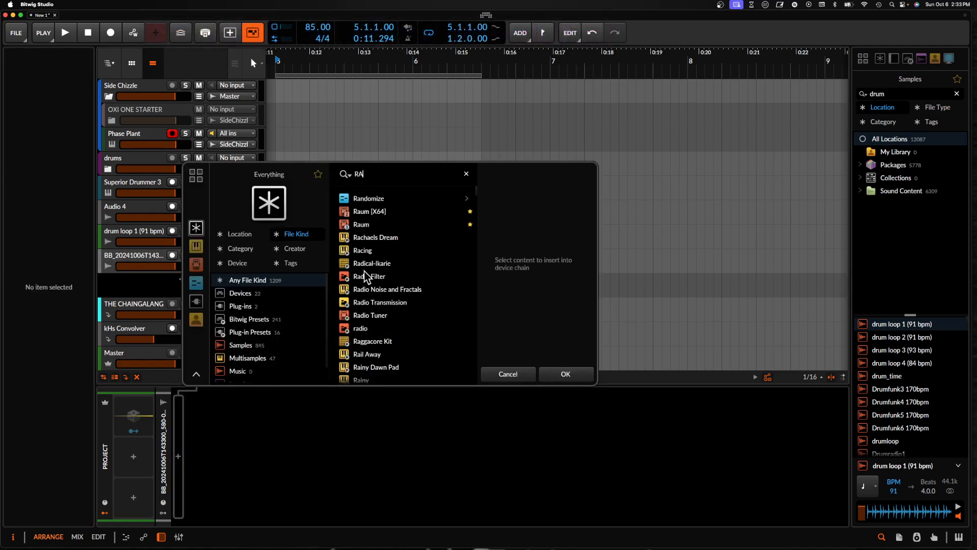
{"action": "left_click", "coordinate": [357, 227]}
{"action": "left_click", "coordinate": [560, 374]}
{"action": "key", "text": "space"}
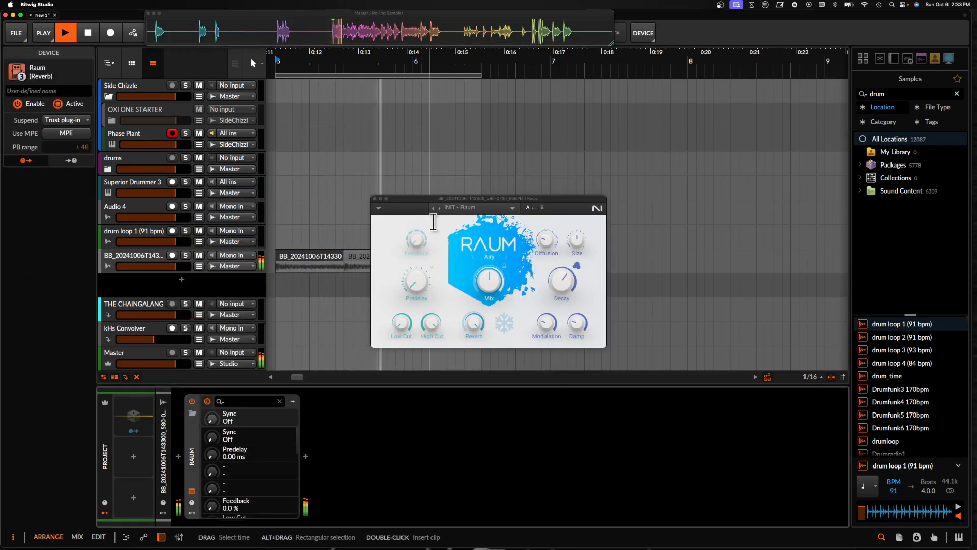
{"action": "left_click", "coordinate": [374, 199]}
Move the last one-beat clip to 6.3.1 and lengthen the clip at 6.1.1 to two beats
{"action": "left_click", "coordinate": [461, 261]}
{"action": "key", "text": "space"}
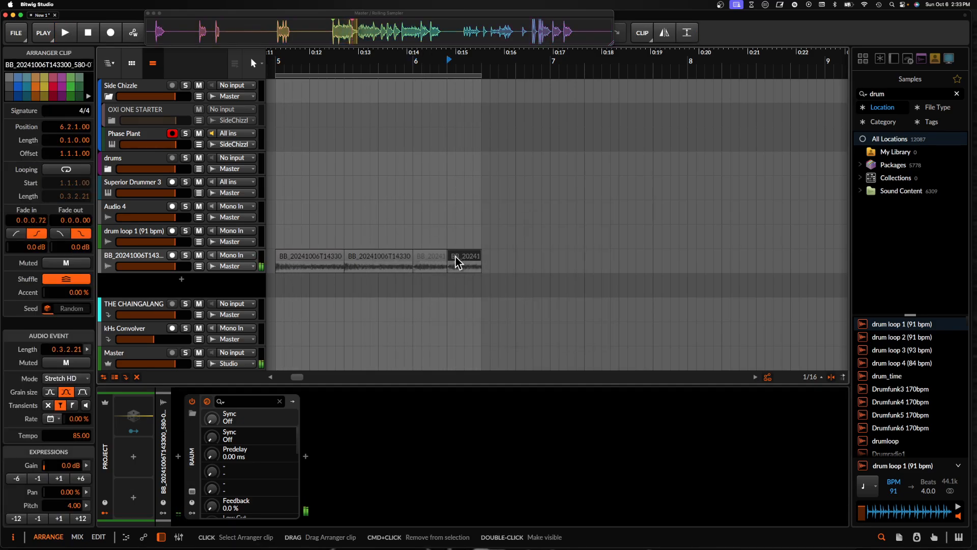
{"action": "left_click_drag", "start_coordinate": [455, 256], "coordinate": [481, 256]}
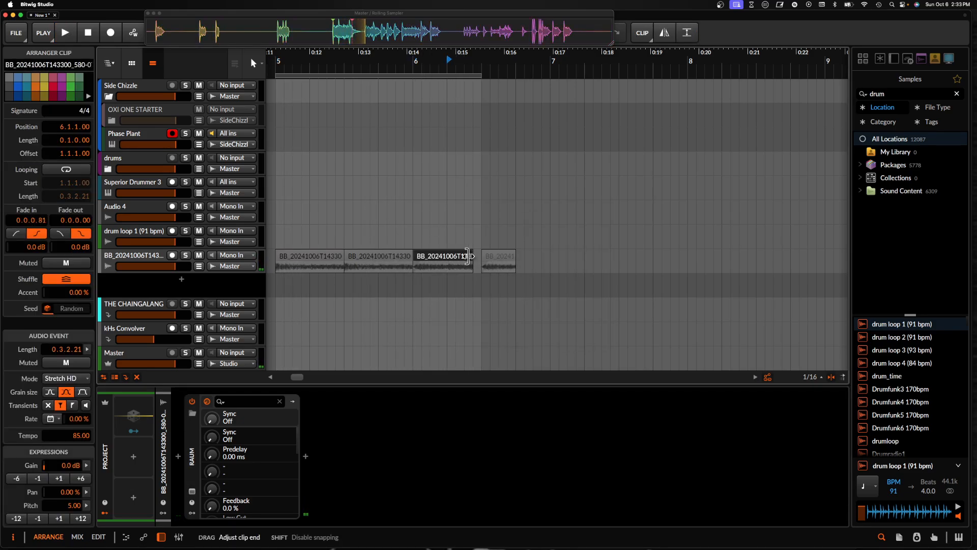
Extend the loop region to two bars, and make the clip at 6.3.1 two beats long with a pitch of 6
{"action": "left_click", "coordinate": [479, 76]}
{"action": "left_click_drag", "start_coordinate": [479, 76], "coordinate": [545, 76]}
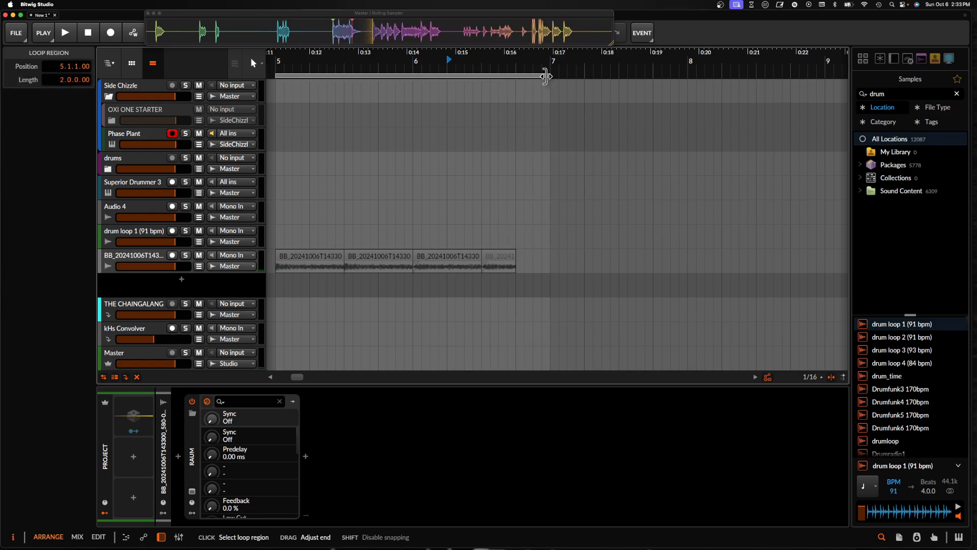
{"action": "left_click_drag", "start_coordinate": [512, 257], "coordinate": [551, 256]}
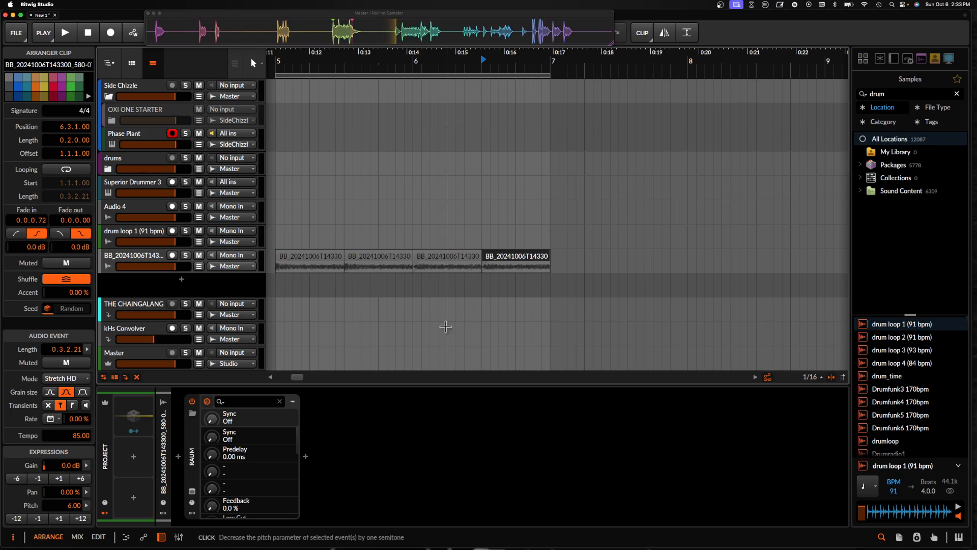
{"action": "key", "text": "space"}
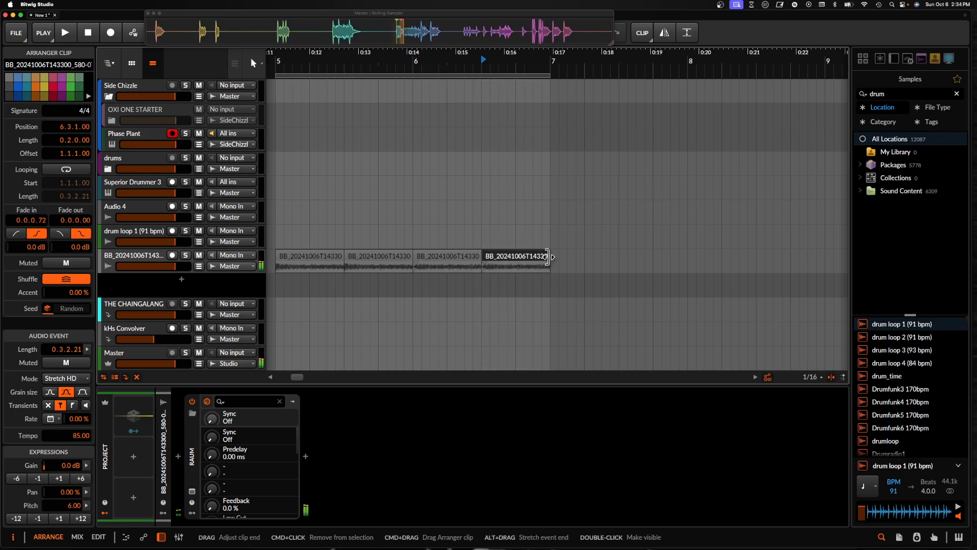
Lengthen the clip at 6.3.1 to three beats and extend the loop region to a length of 2.1.0
{"action": "left_click_drag", "start_coordinate": [547, 256], "coordinate": [584, 255]}
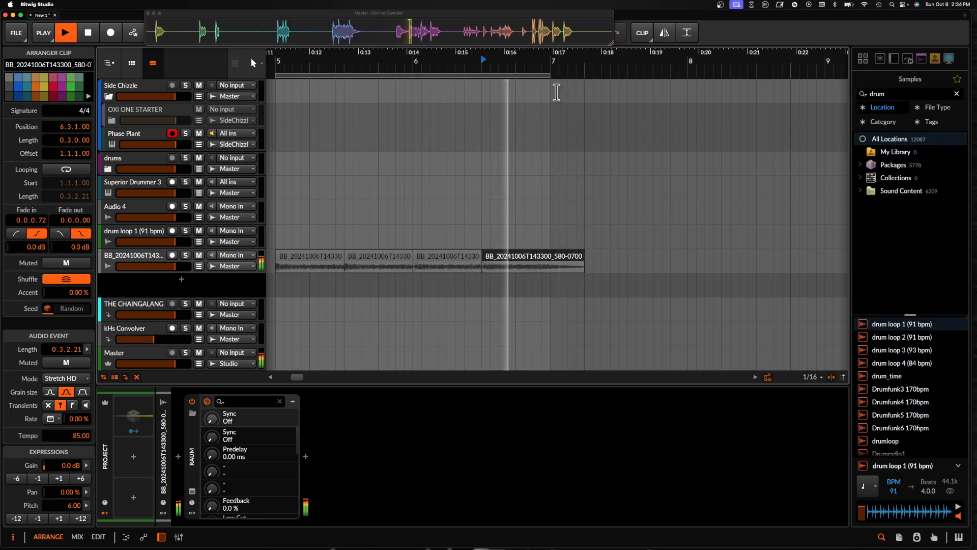
{"action": "left_click", "coordinate": [547, 76]}
{"action": "left_click_drag", "start_coordinate": [547, 77], "coordinate": [579, 77]}
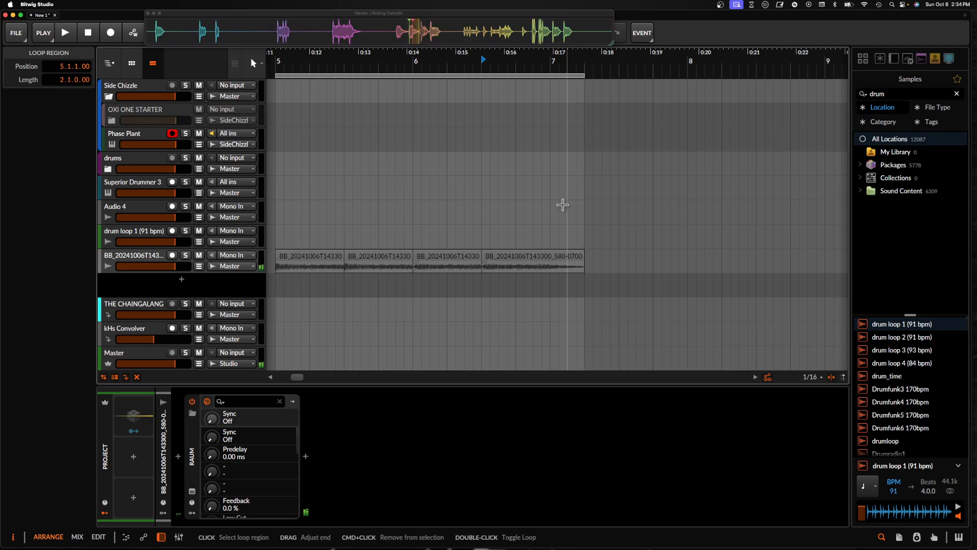
Duplicate the three-beat clip to 7.2.1 and extend the loop region to three bars
{"action": "left_click", "coordinate": [548, 257]}
{"action": "key", "text": "ctrl+d"}
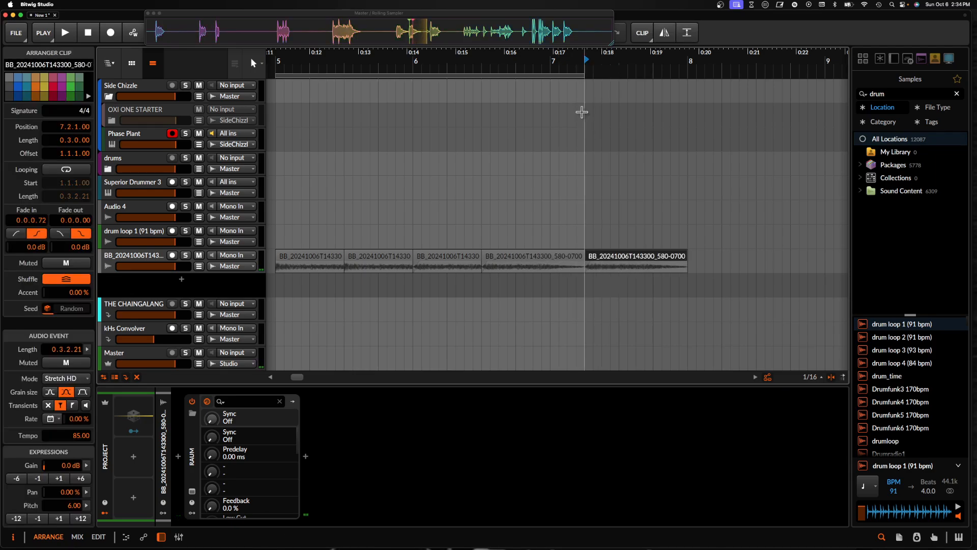
{"action": "left_click_drag", "start_coordinate": [591, 71], "coordinate": [688, 76]}
Raise the pitch of the clip at 7.2.1 to 11 semitones while auditioning it
{"action": "left_click", "coordinate": [609, 259]}
{"action": "key", "text": "space"}
{"action": "key", "text": "space"}
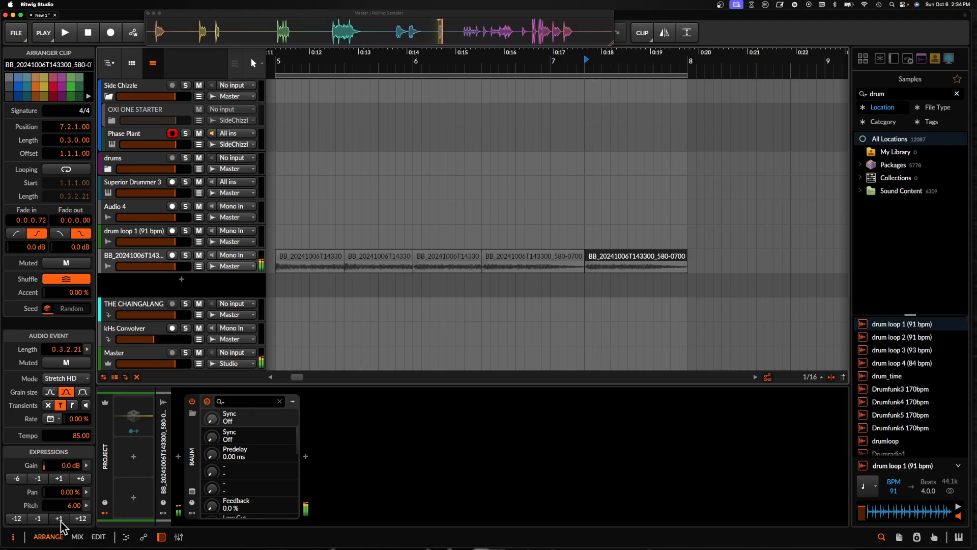
{"action": "left_click", "coordinate": [60, 519]}
{"action": "key", "text": "space"}
{"action": "key", "text": "space"}
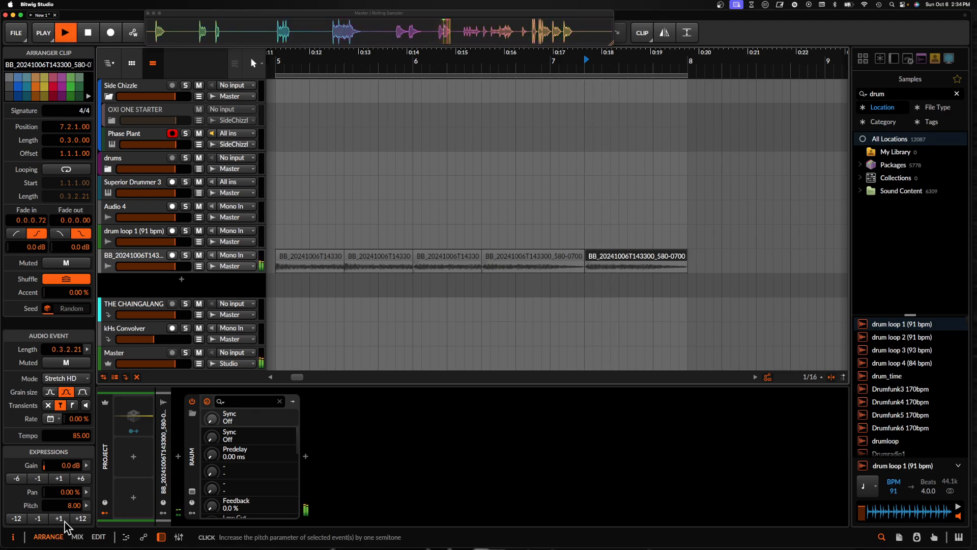
{"action": "key", "text": "space"}
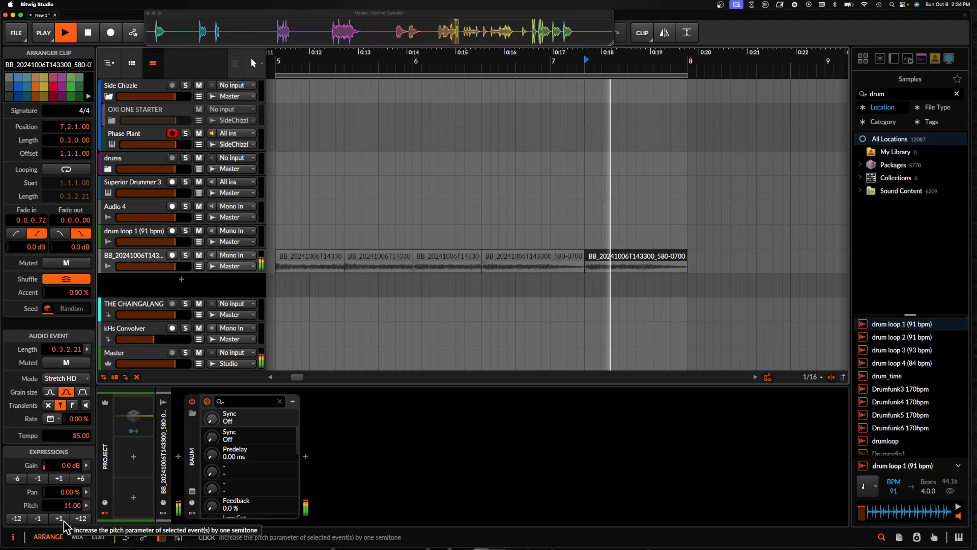
Add a 0.0.3.38 fade-in to the first chord clip at bar 5 and listen to the looped sequence
{"action": "scroll", "coordinate": [406, 279], "scroll_direction": "left", "scroll_amount": 2}
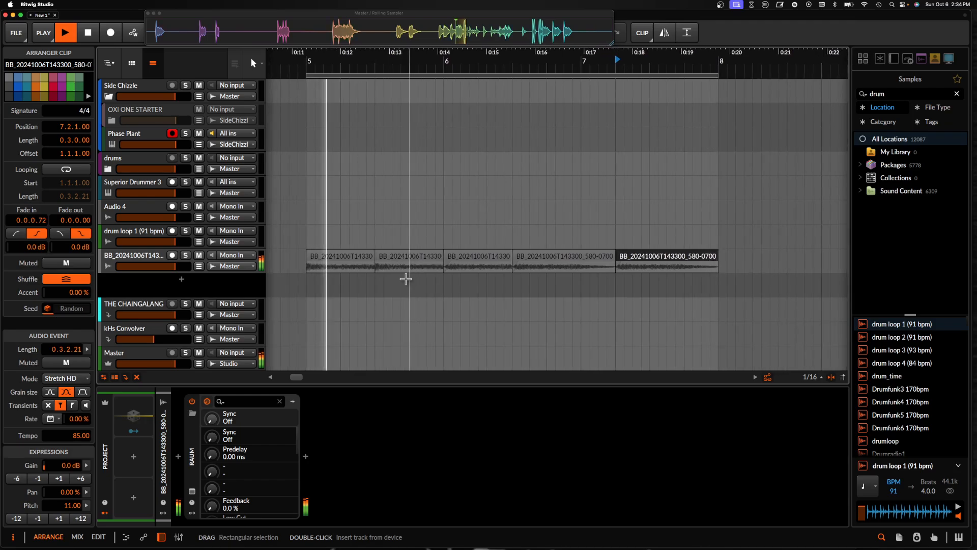
{"action": "left_click", "coordinate": [316, 265]}
{"action": "left_click_drag", "start_coordinate": [309, 264], "coordinate": [396, 264]}
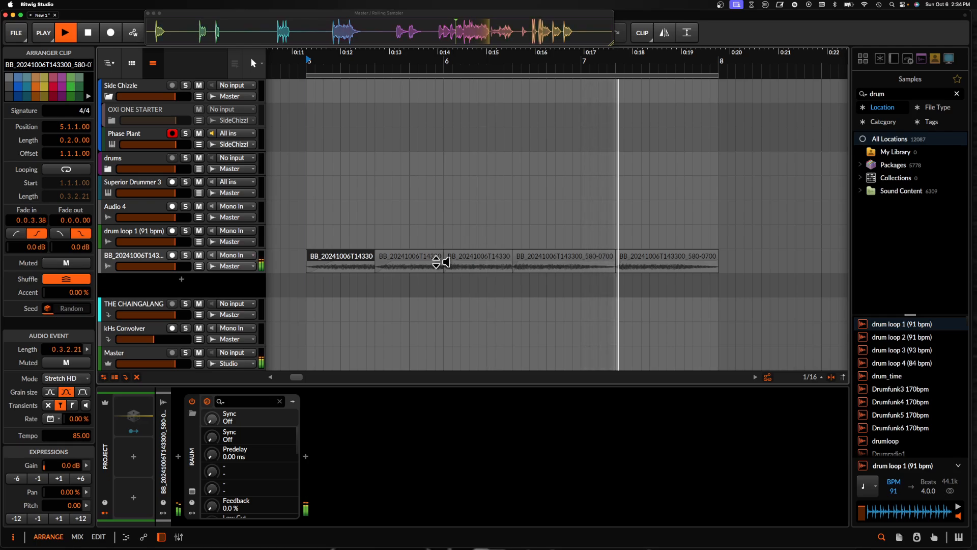
{"action": "scroll", "coordinate": [549, 262], "scroll_direction": "down", "scroll_amount": 2}
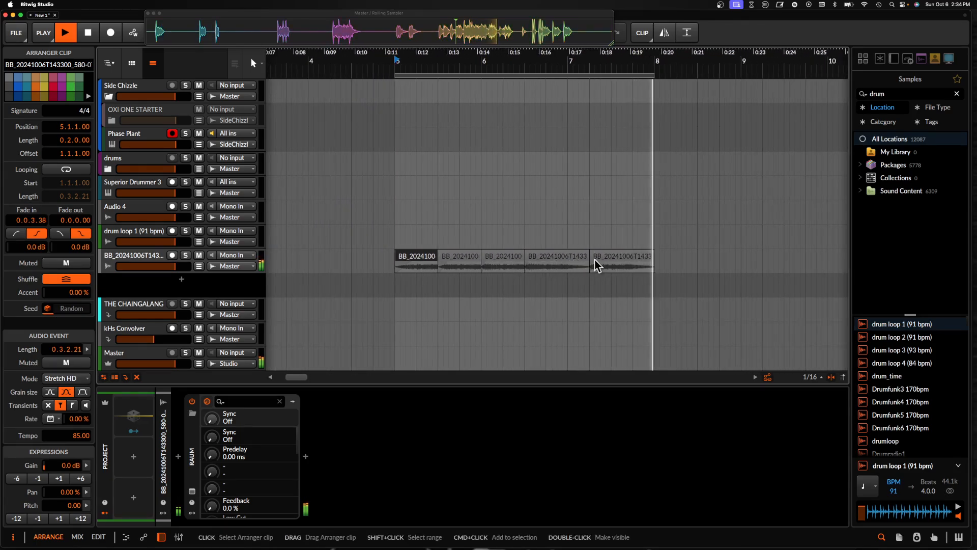
{"action": "key", "text": "space"}
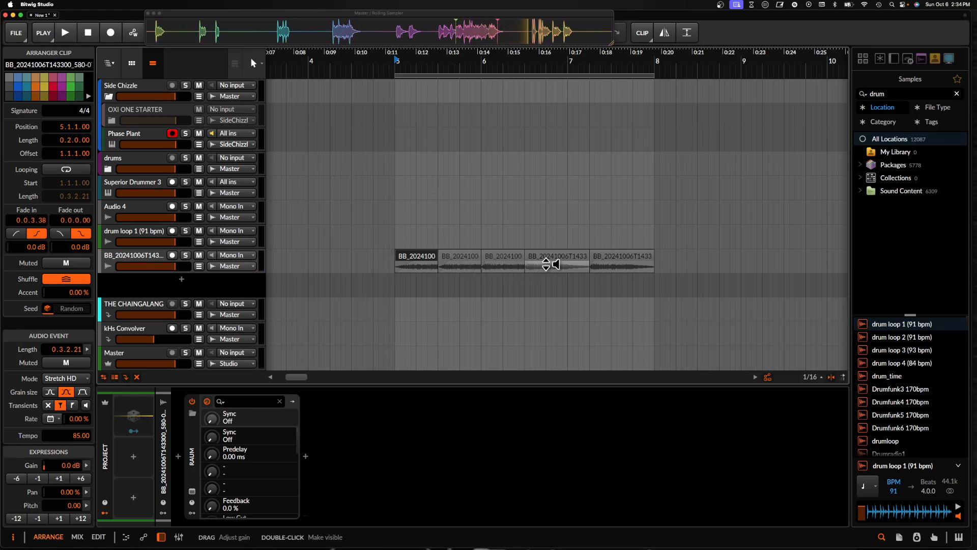
Open the notes of the Phase Plant clip at bar 1 and shorten the end of the clip
{"action": "scroll", "coordinate": [545, 264], "scroll_direction": "down", "scroll_amount": 3}
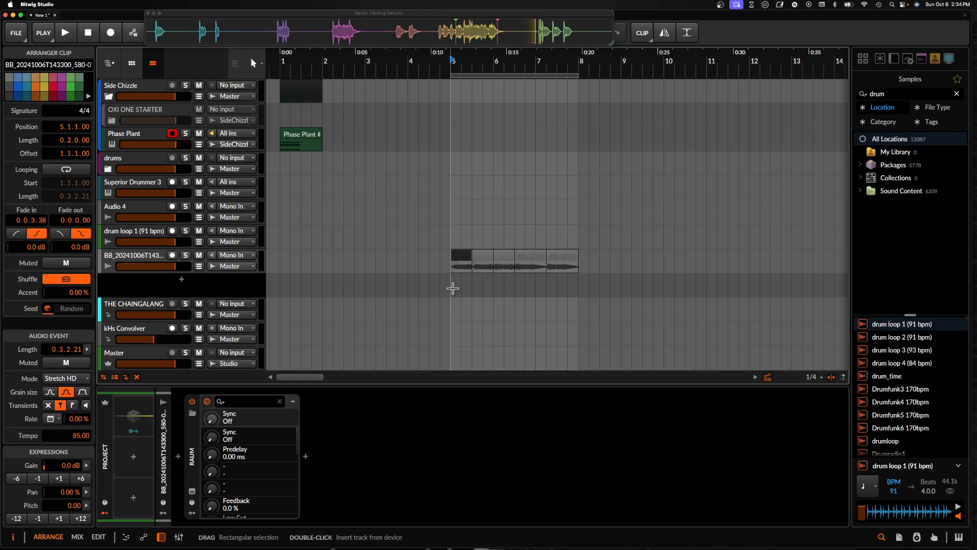
{"action": "scroll", "coordinate": [322, 132], "scroll_direction": "down", "scroll_amount": 1}
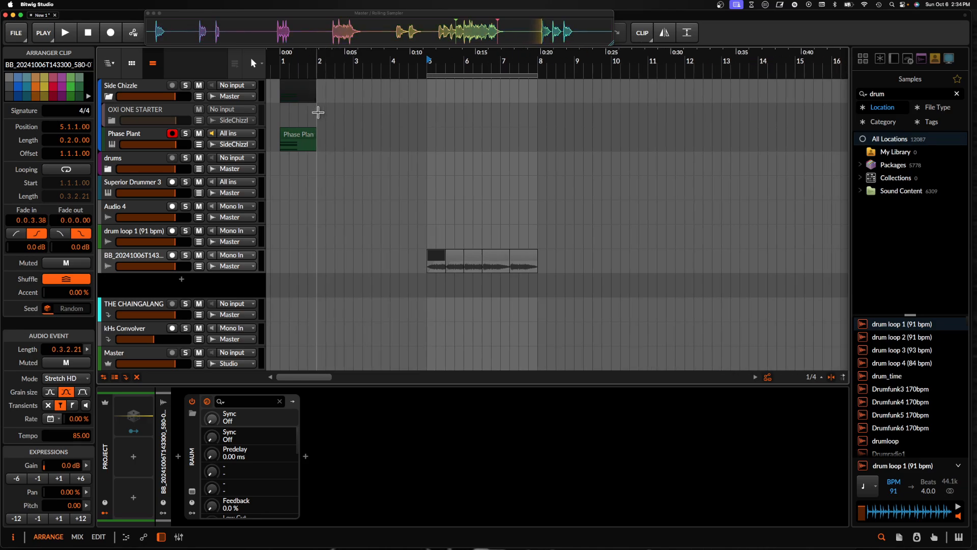
{"action": "left_click", "coordinate": [298, 143]}
{"action": "scroll", "coordinate": [303, 143], "scroll_direction": "up", "scroll_amount": 3}
{"action": "double_click", "coordinate": [313, 141]}
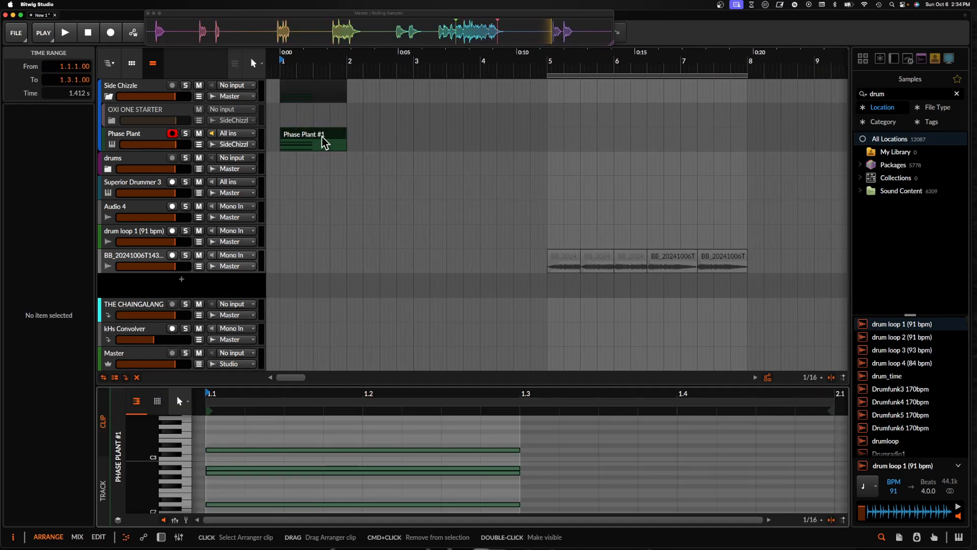
{"action": "left_click_drag", "start_coordinate": [343, 137], "coordinate": [319, 137]}
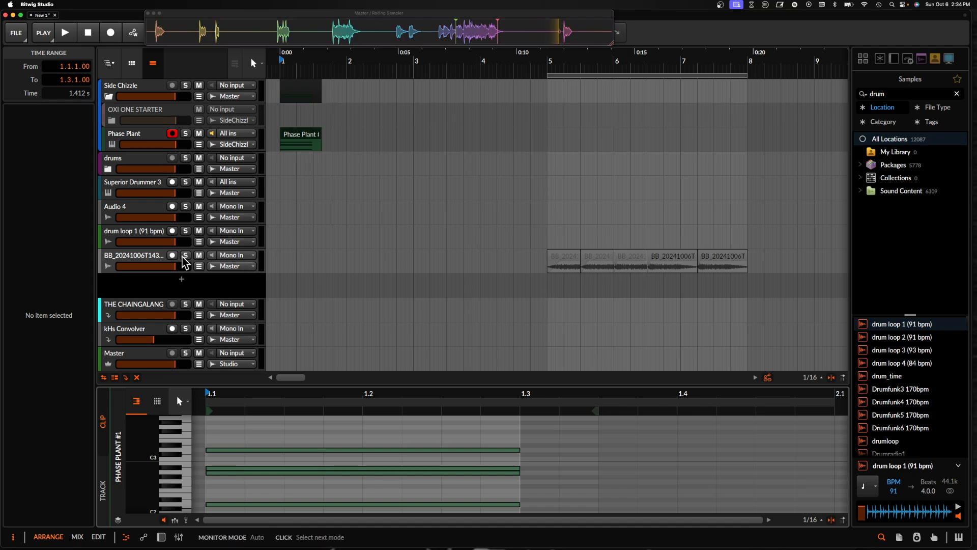
Delete the resampled chord audio track and trim the Phase Plant clip to two beats
{"action": "left_click", "coordinate": [152, 258]}
{"action": "key", "text": "Delete"}
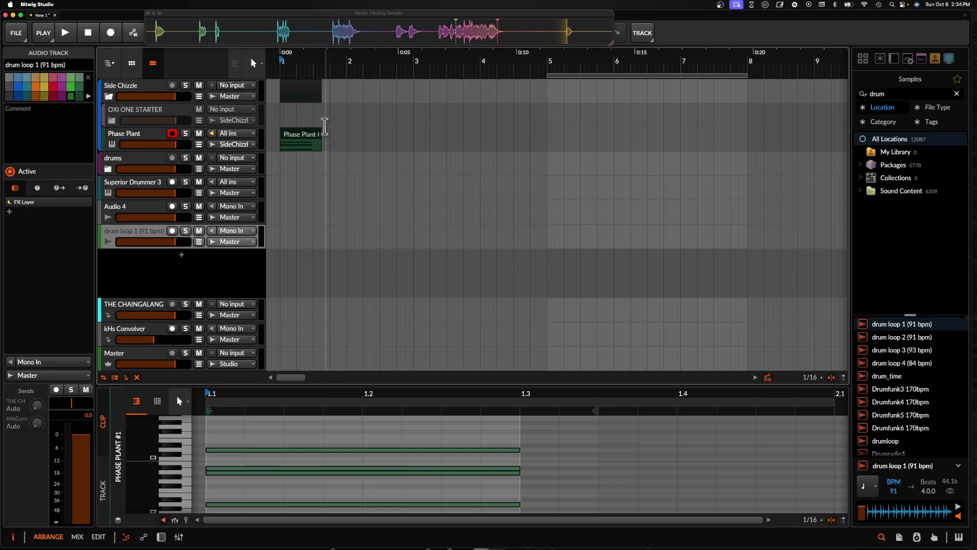
{"action": "left_click", "coordinate": [316, 139]}
{"action": "left_click_drag", "start_coordinate": [321, 133], "coordinate": [313, 133]}
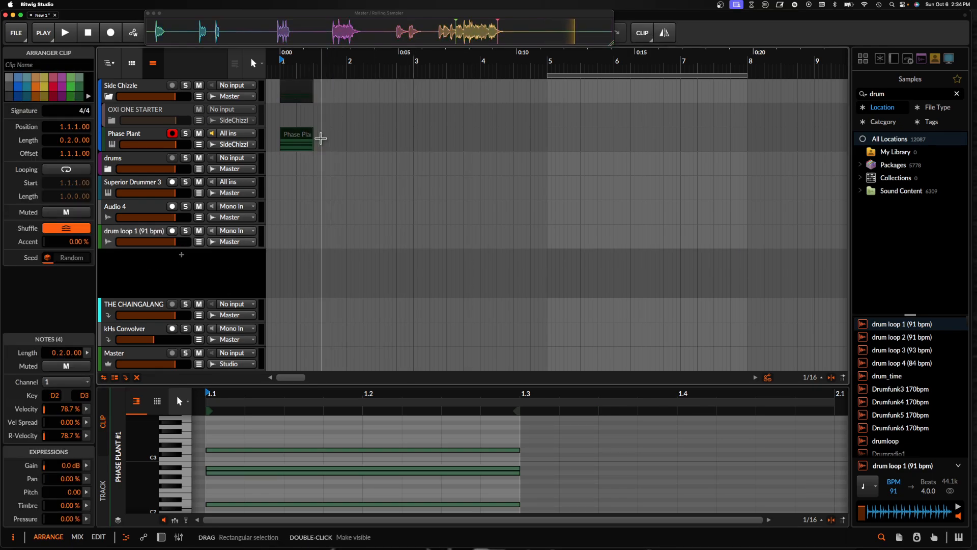
Place the insertion point at bar 2 on the Phase Plant track and close the Rolling Sampler window
{"action": "left_click", "coordinate": [349, 140]}
{"action": "scroll", "coordinate": [556, 82], "scroll_direction": "down", "scroll_amount": 3}
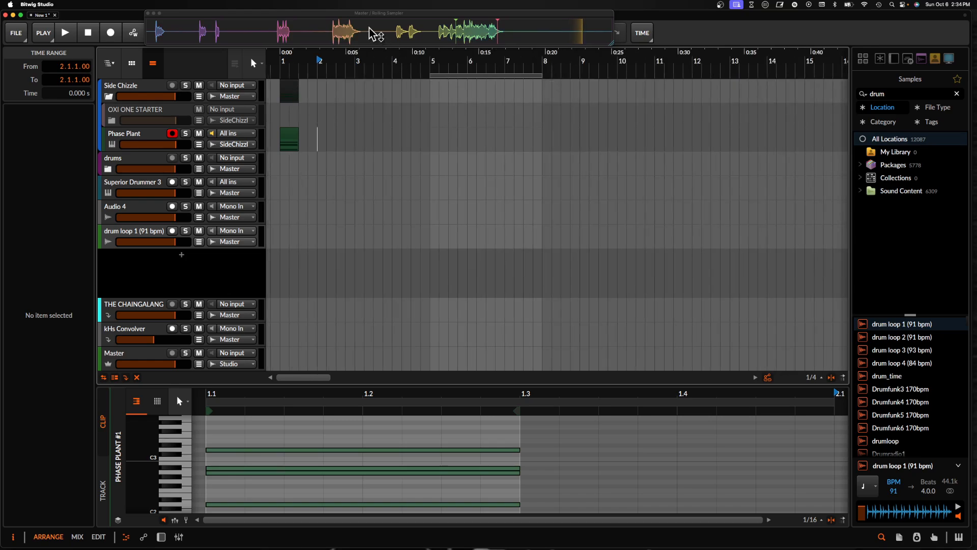
{"action": "left_click_drag", "start_coordinate": [361, 13], "coordinate": [593, 62]}
{"action": "left_click", "coordinate": [430, 34]}
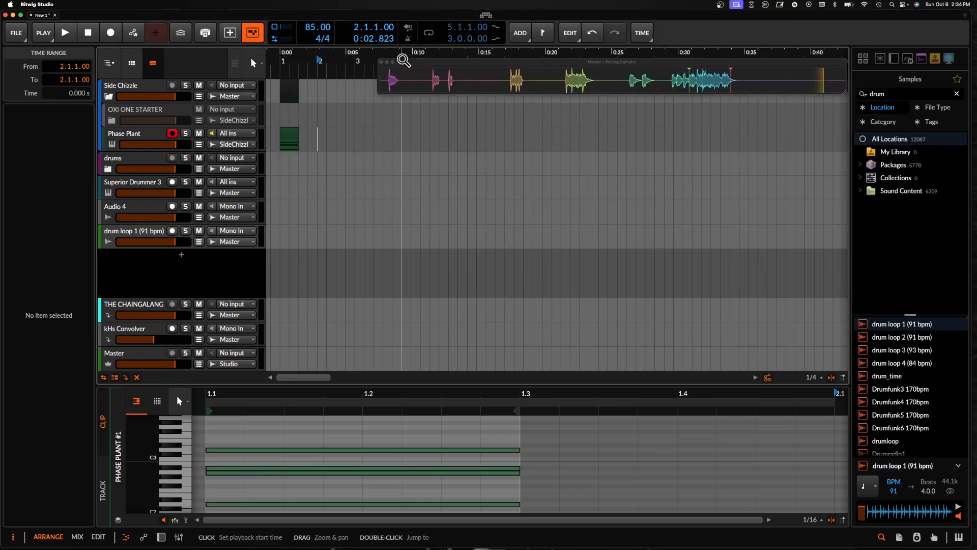
{"action": "left_click", "coordinate": [382, 63]}
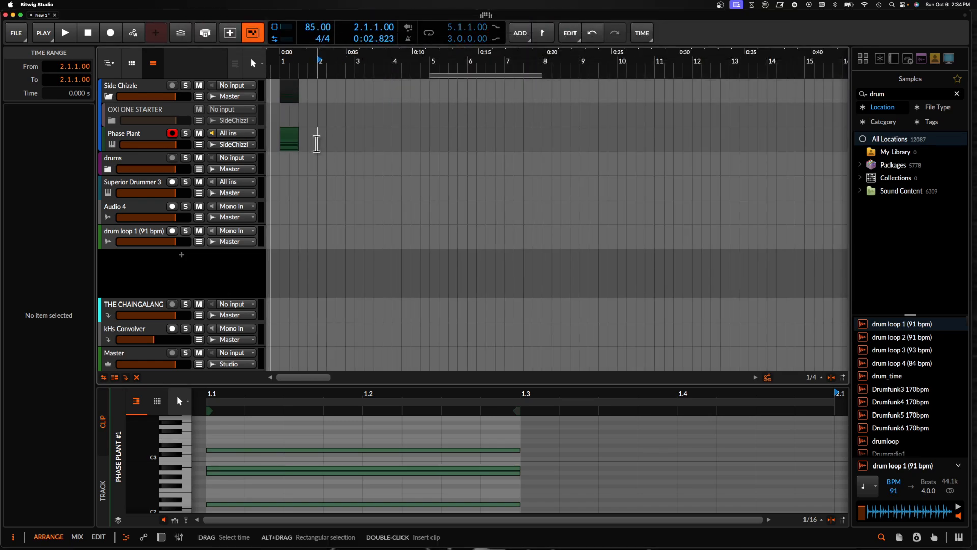
Create a six-bar clip at bar 2 on the Phase Plant track and record a note performance until bar 21
{"action": "double_click", "coordinate": [316, 143]}
{"action": "left_click_drag", "start_coordinate": [310, 136], "coordinate": [542, 131]}
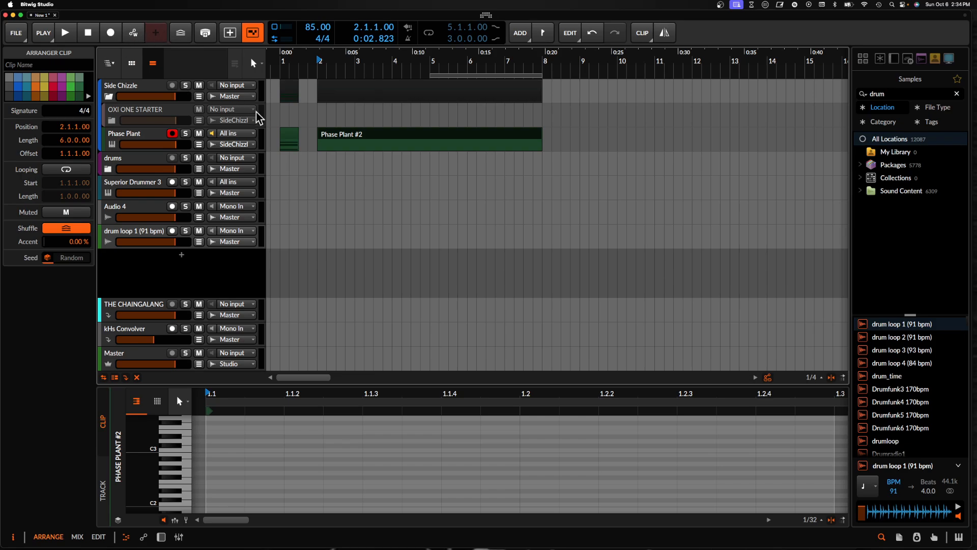
{"action": "left_click", "coordinate": [111, 32]}
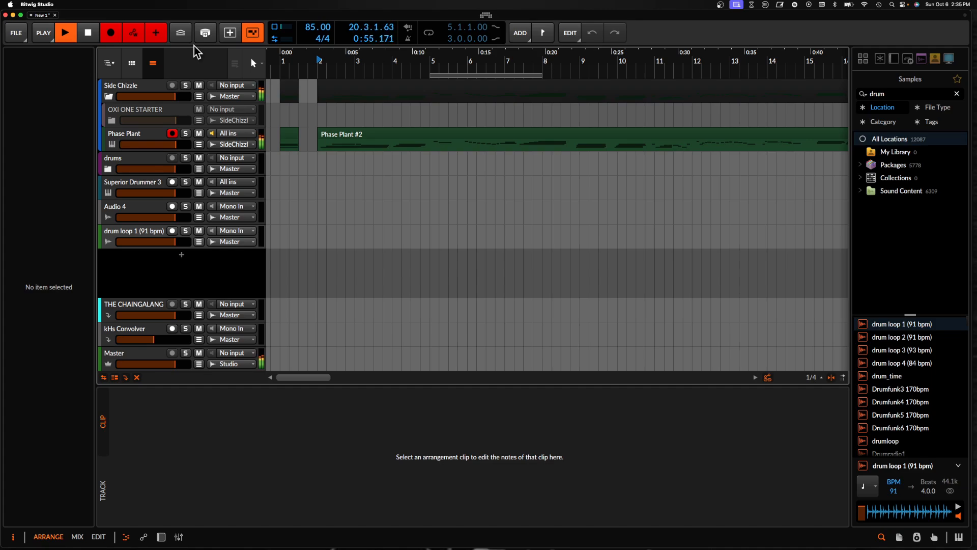
{"action": "key", "text": "space"}
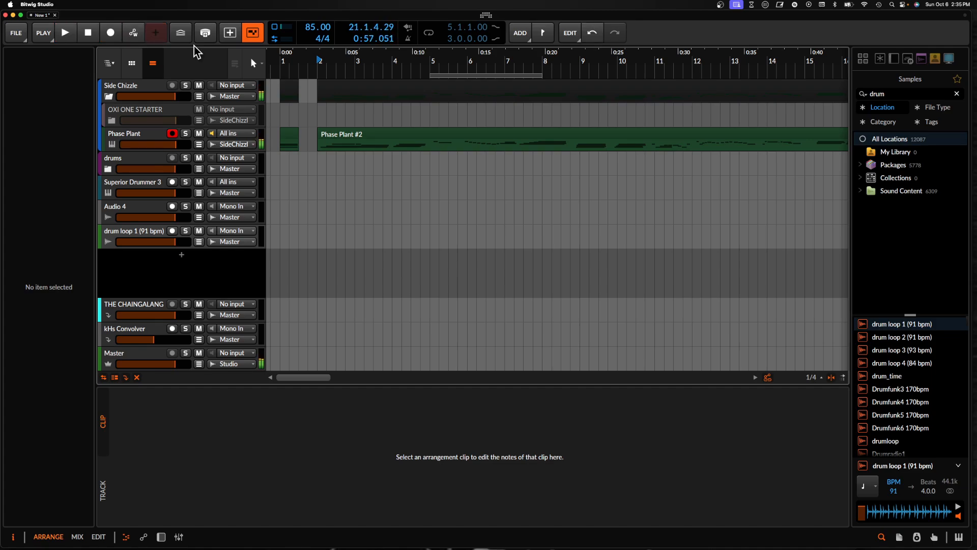
Examine the recorded notes of the long Phase Plant clip in both the piano roll and the drum-style note view
{"action": "left_click", "coordinate": [436, 135]}
{"action": "scroll", "coordinate": [436, 133], "scroll_direction": "down", "scroll_amount": 3}
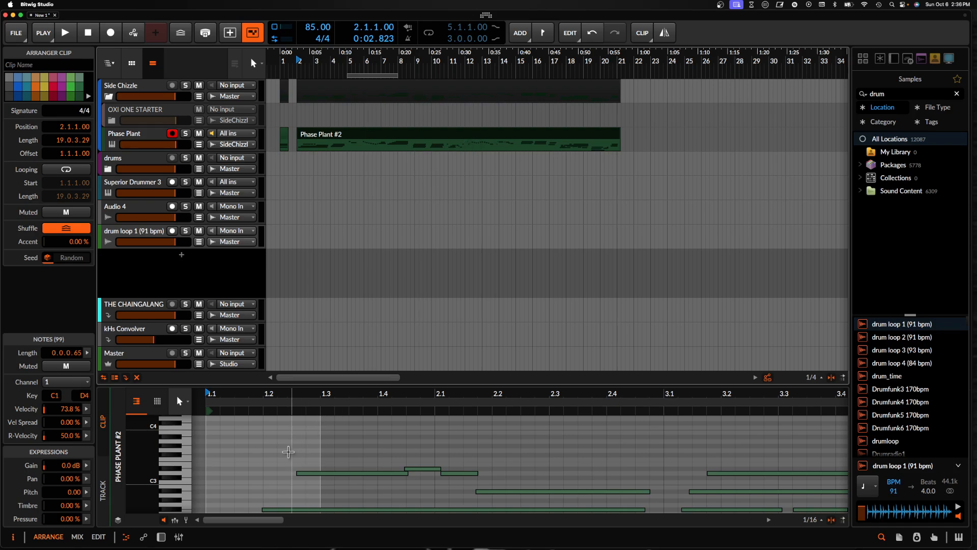
{"action": "scroll", "coordinate": [288, 451], "scroll_direction": "down", "scroll_amount": 5}
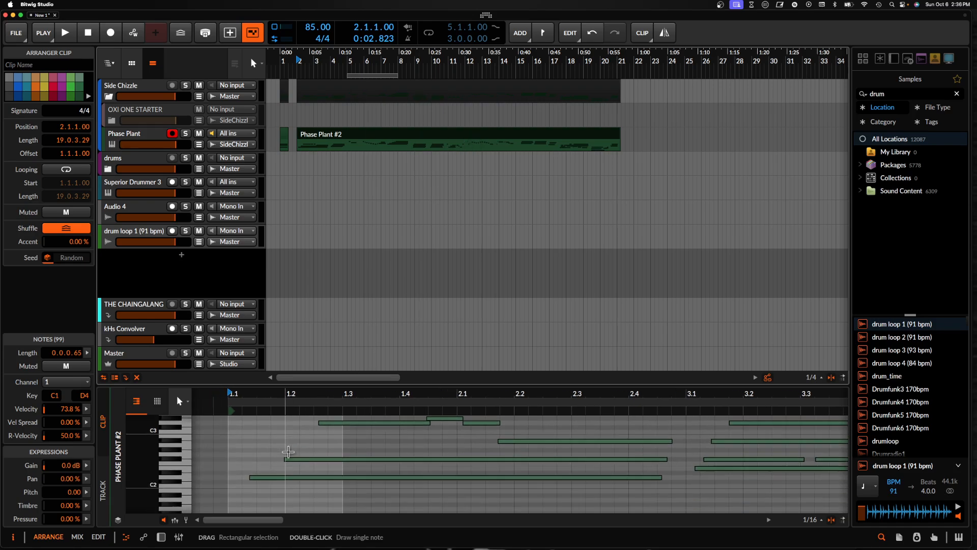
{"action": "left_click", "coordinate": [157, 400]}
{"action": "scroll", "coordinate": [198, 483], "scroll_direction": "up", "scroll_amount": 1}
{"action": "scroll", "coordinate": [199, 483], "scroll_direction": "down", "scroll_amount": 1}
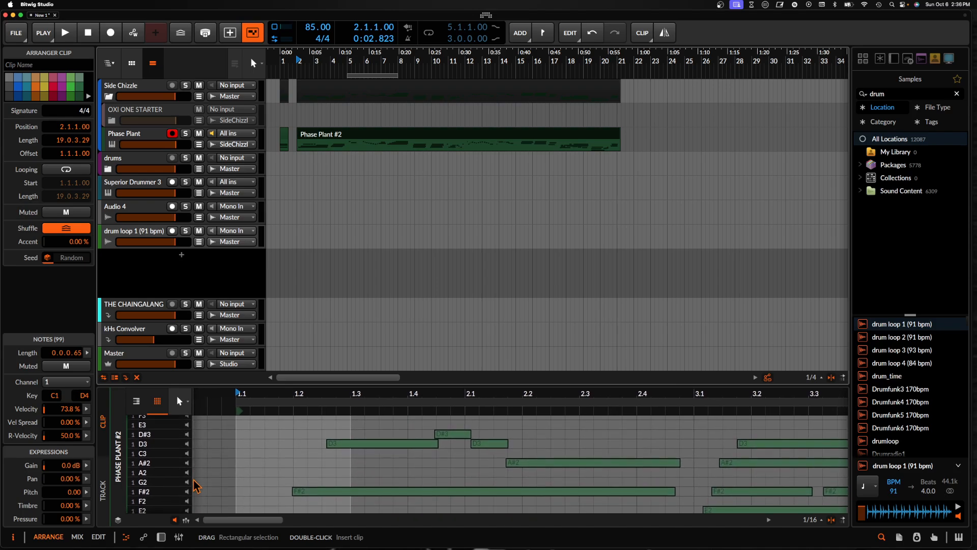
{"action": "scroll", "coordinate": [198, 483], "scroll_direction": "up", "scroll_amount": 2}
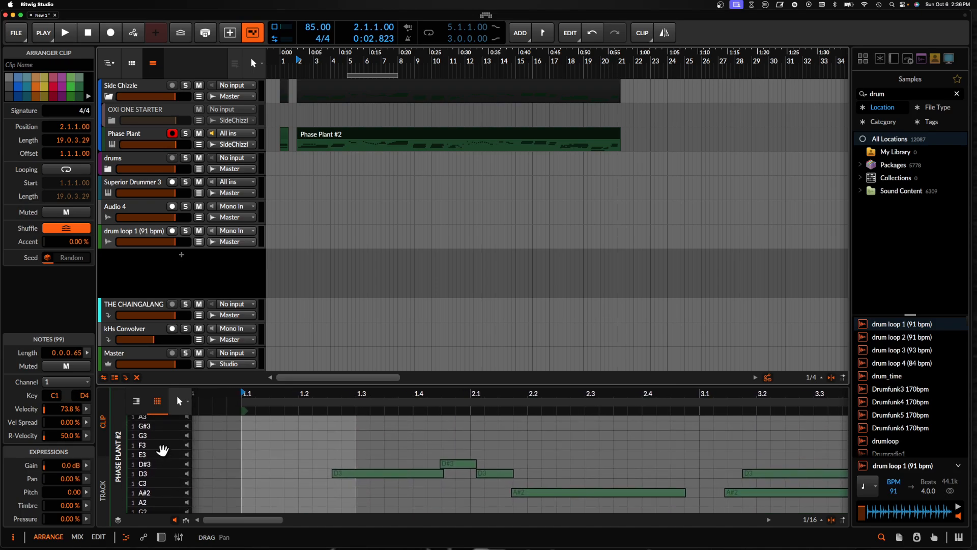
{"action": "scroll", "coordinate": [167, 435], "scroll_direction": "up", "scroll_amount": 3}
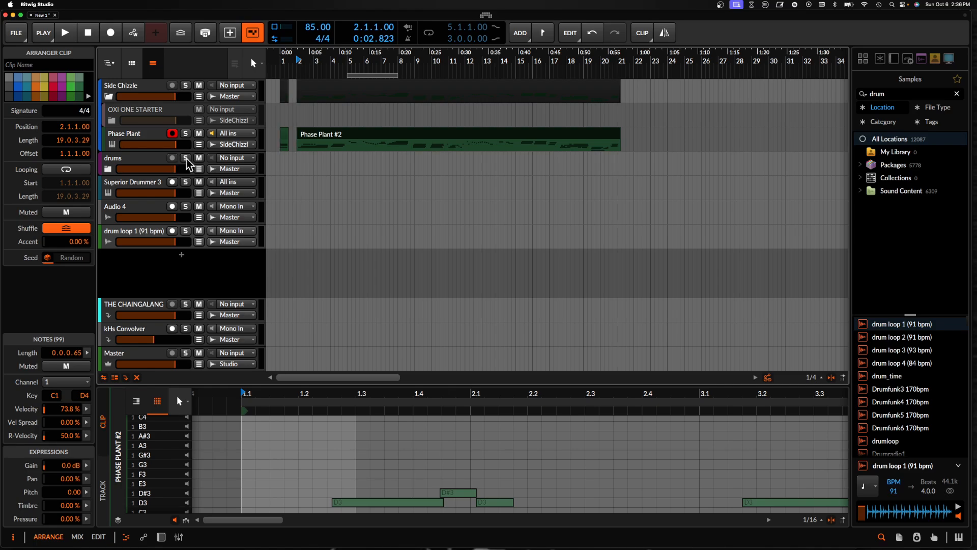
Open the Phase Plant window from its track and add an Analog generator below the existing group
{"action": "double_click", "coordinate": [143, 139]}
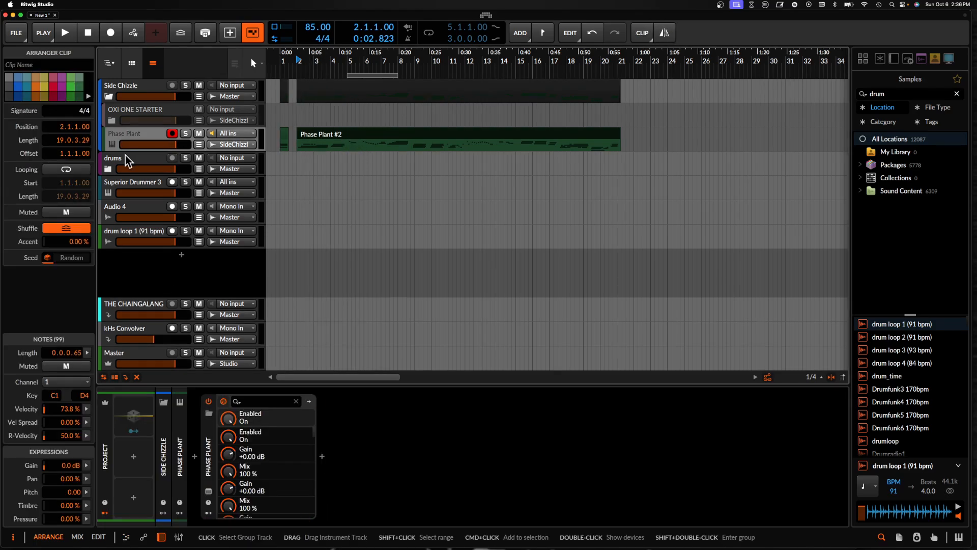
{"action": "left_click", "coordinate": [131, 137]}
{"action": "left_click", "coordinate": [211, 513]}
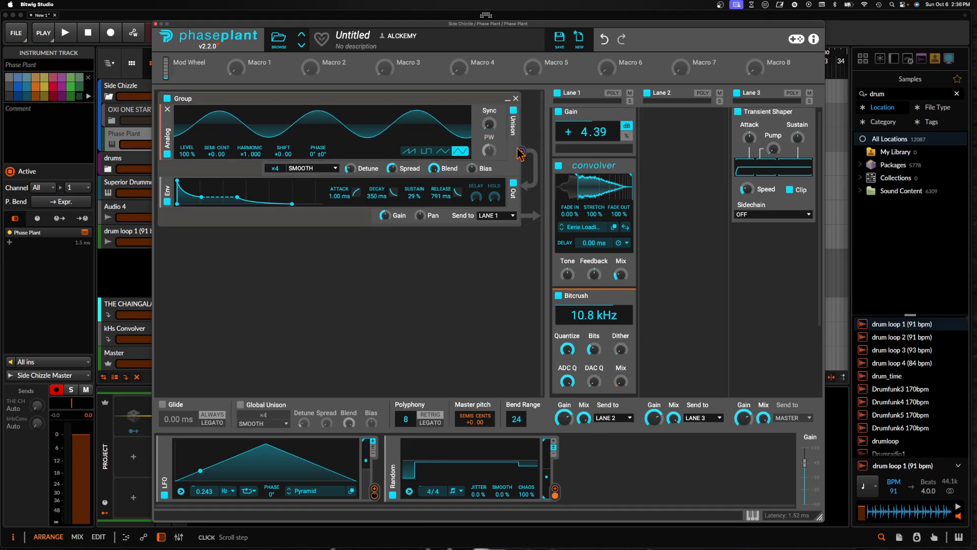
{"action": "left_click", "coordinate": [206, 238]}
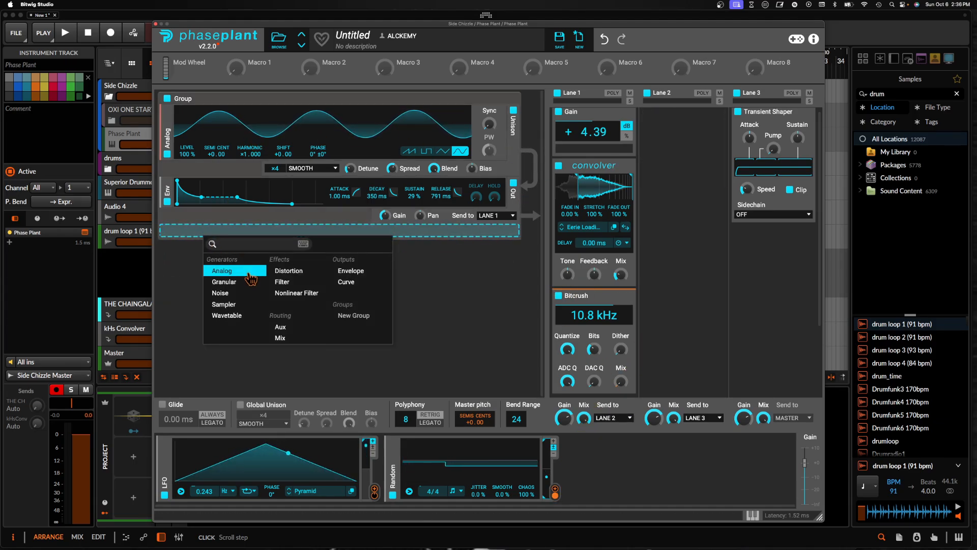
{"action": "left_click", "coordinate": [244, 279]}
Modulate the first oscillator's phase with the new Analog generator's output and set the new generator to a sine wave
{"action": "left_click", "coordinate": [523, 273]}
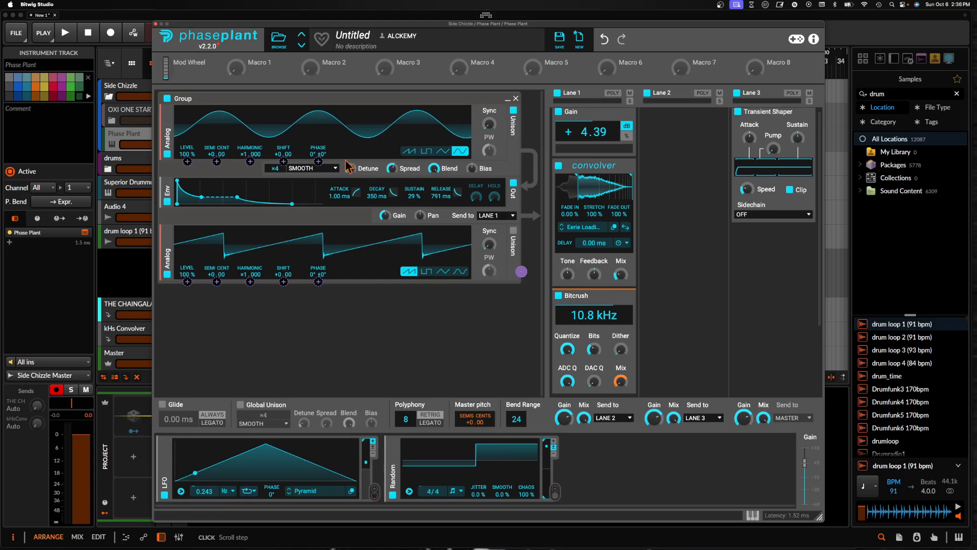
{"action": "left_click_drag", "start_coordinate": [318, 161], "coordinate": [318, 127]}
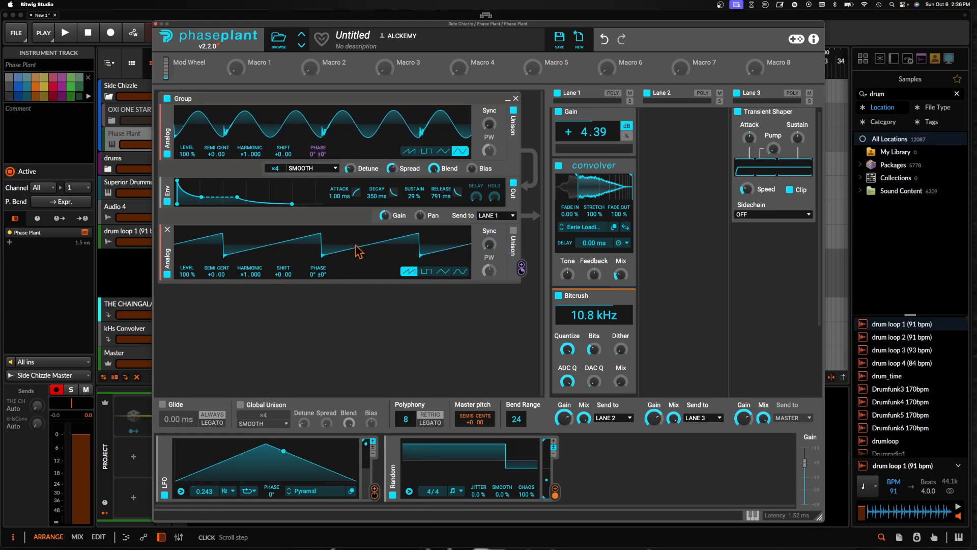
{"action": "left_click", "coordinate": [460, 271]}
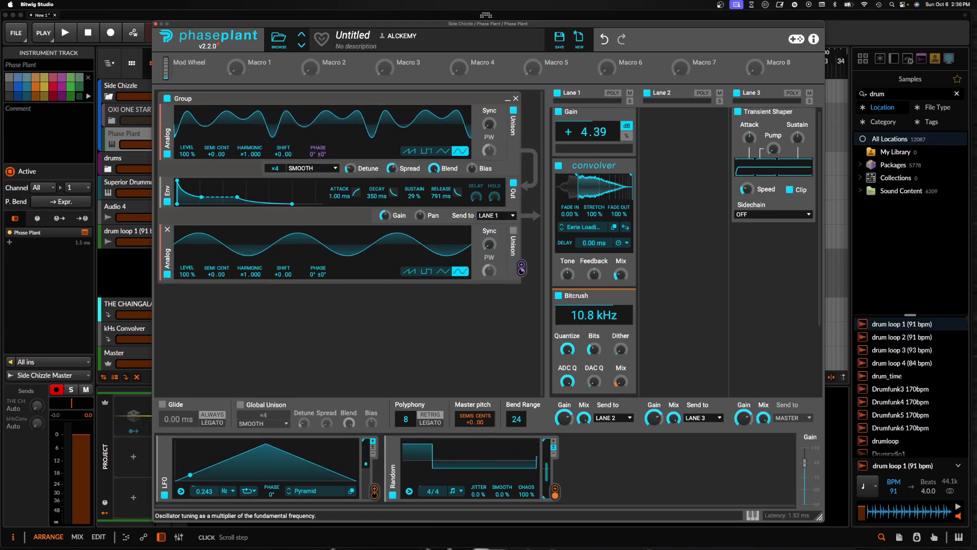
Duplicate the Random modulator and set the modulating sine oscillator's harmonic to ×1.217
{"action": "left_click_drag", "start_coordinate": [250, 272], "coordinate": [250, 266]}
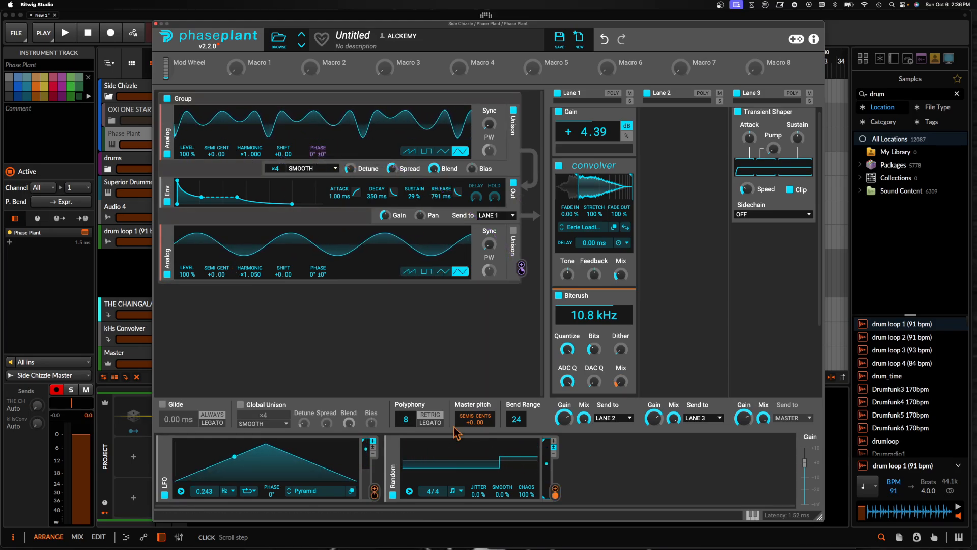
{"action": "double_click", "coordinate": [392, 466]}
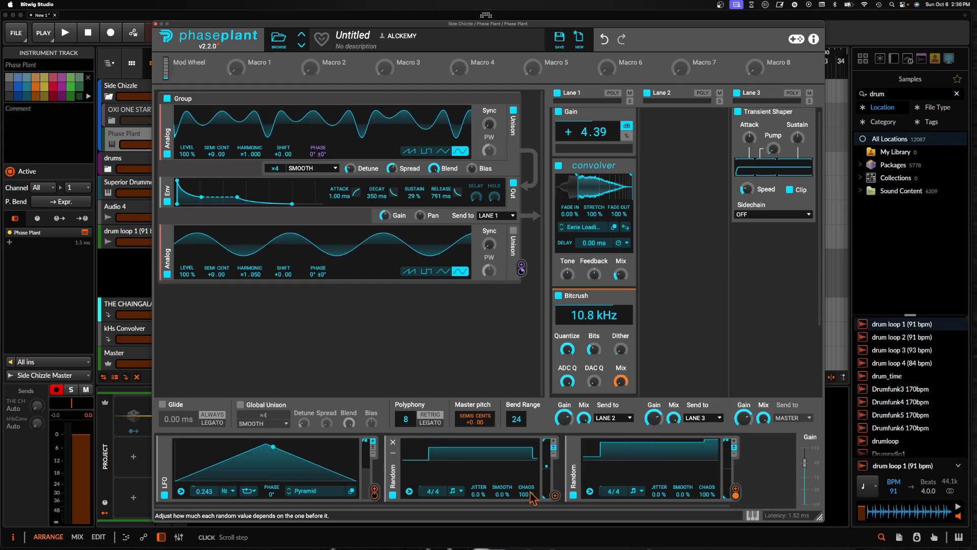
{"action": "left_click_drag", "start_coordinate": [554, 495], "coordinate": [470, 472]}
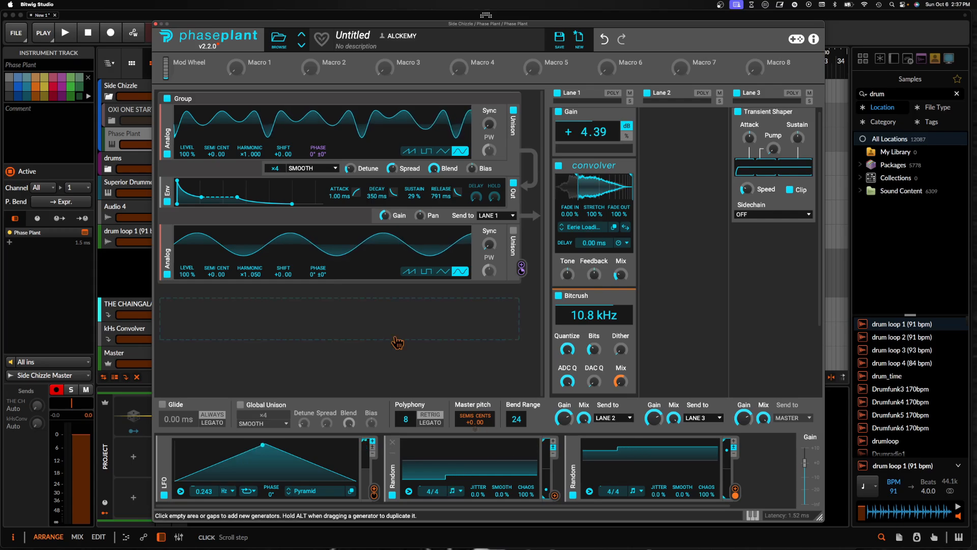
{"action": "left_click_drag", "start_coordinate": [253, 268], "coordinate": [253, 254]}
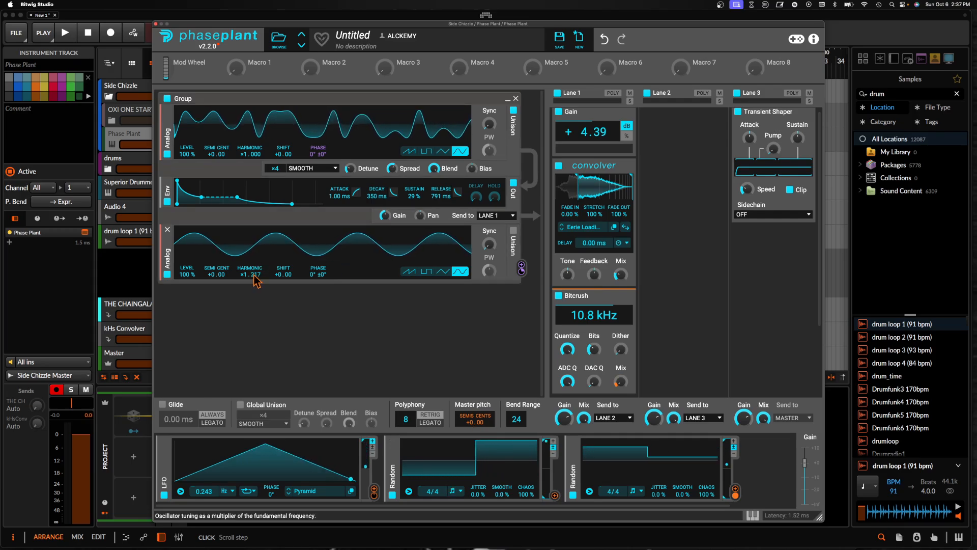
Add an Envelope modulator between the two Random modulators with a 190 ms decay and 0% sustain
{"action": "left_click", "coordinate": [561, 463]}
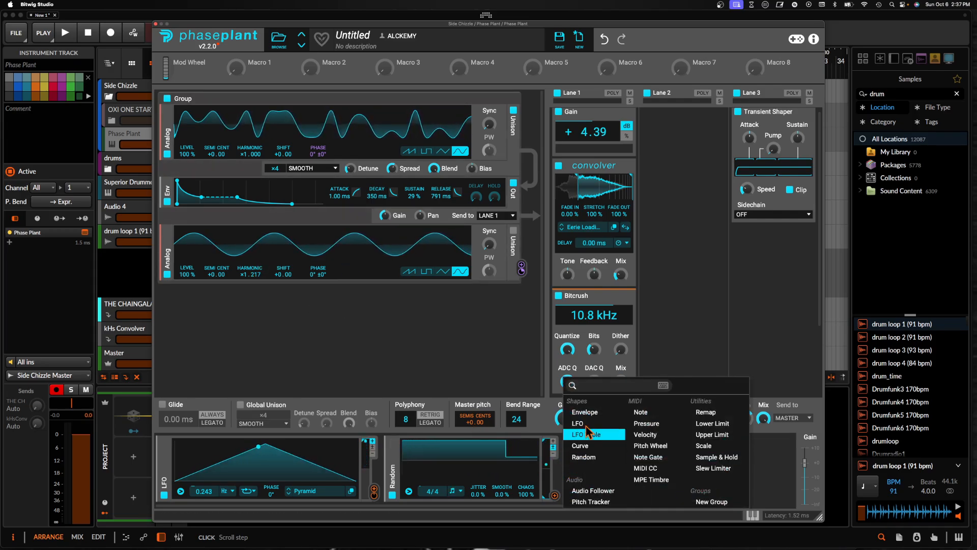
{"action": "left_click", "coordinate": [586, 415]}
{"action": "left_click_drag", "start_coordinate": [609, 493], "coordinate": [609, 509]}
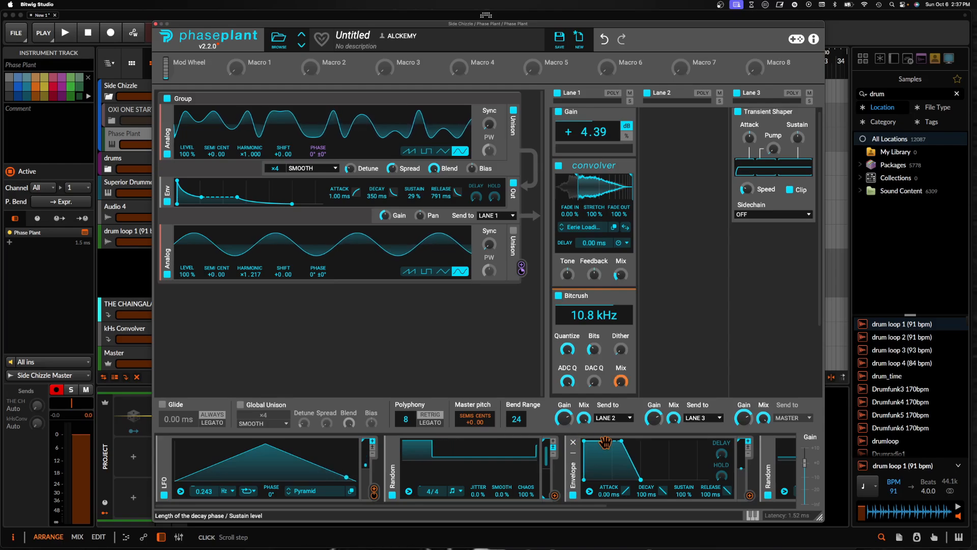
{"action": "left_click_drag", "start_coordinate": [603, 440], "coordinate": [614, 480]}
Assign the new envelope to the first oscillator's phase modulation amount and modulate the envelope's depth with the unused Random modulator
{"action": "left_click", "coordinate": [749, 496]}
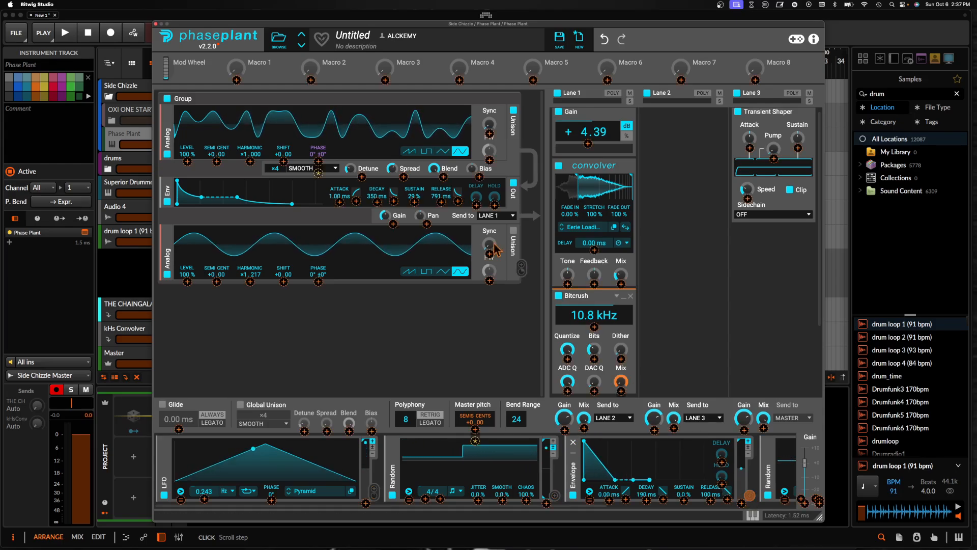
{"action": "left_click", "coordinate": [318, 173]}
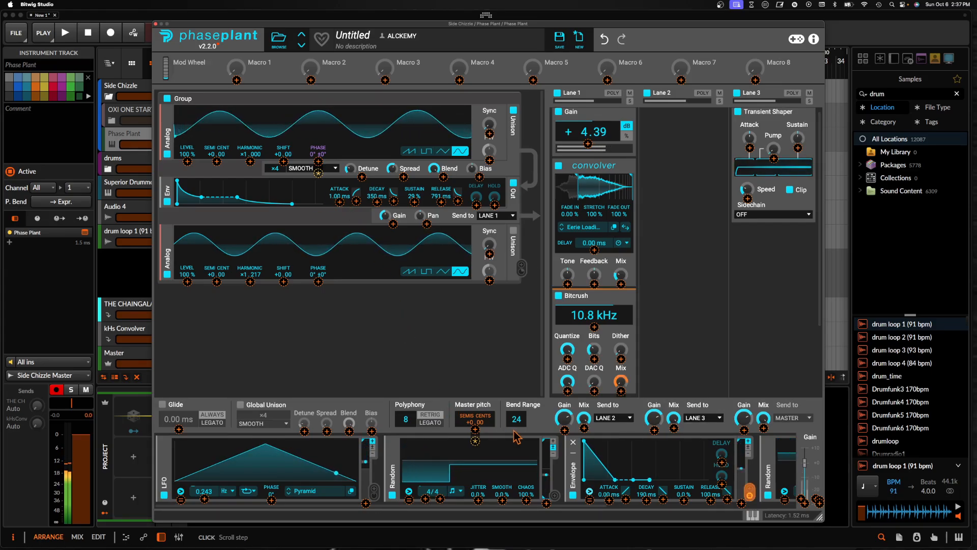
{"action": "left_click", "coordinate": [555, 495]}
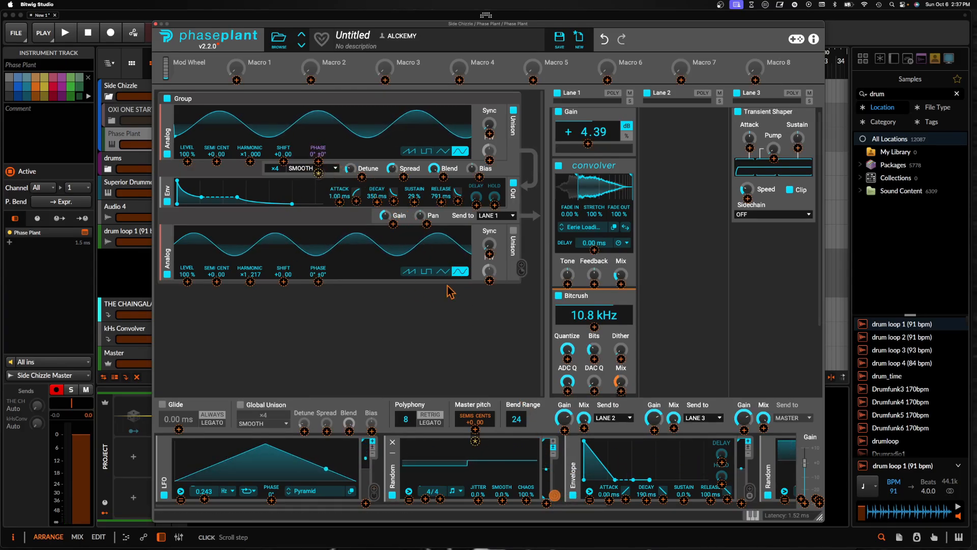
{"action": "left_click_drag", "start_coordinate": [741, 503], "coordinate": [740, 458]}
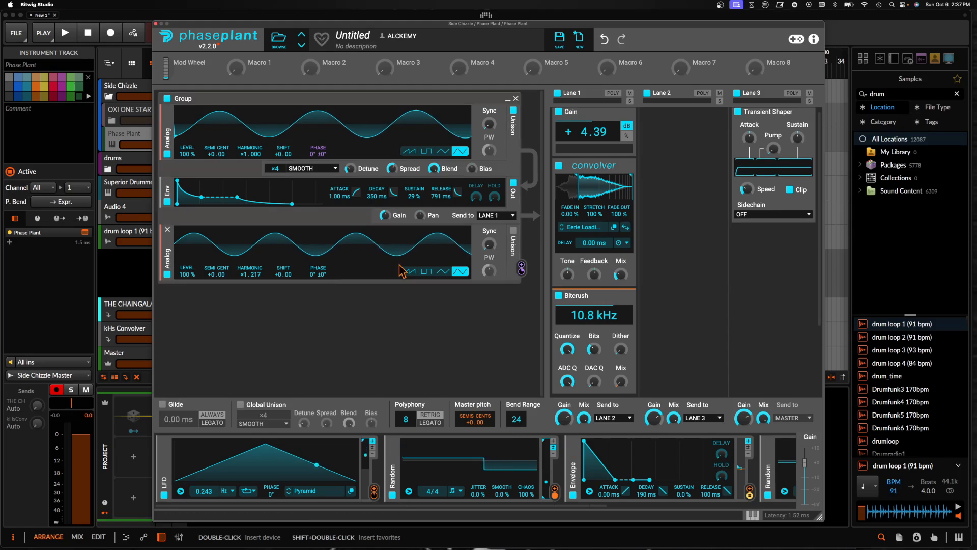
{"action": "mouse_move", "coordinate": [319, 161]}
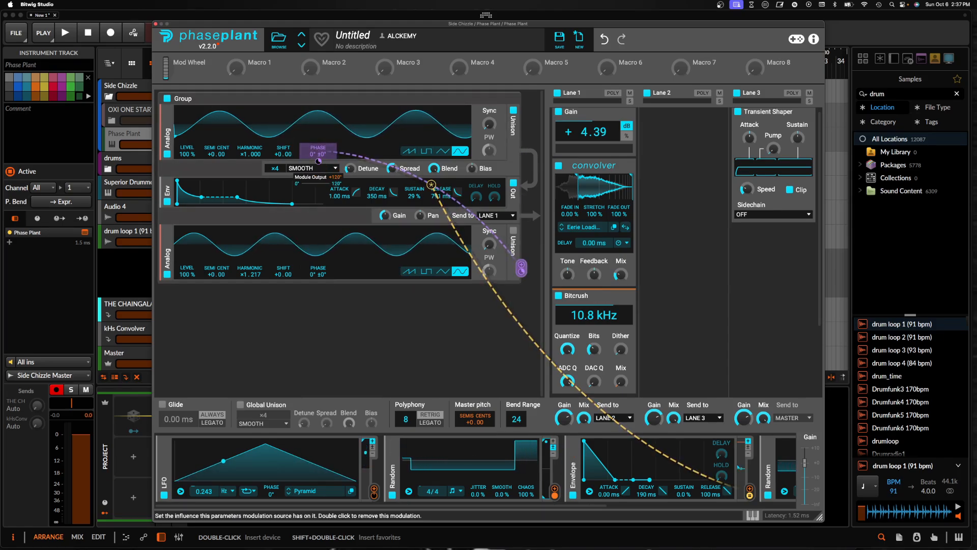
Duplicate the Random modulator and use the copy to modulate the harmonic of the modulating sine oscillator
{"action": "key", "text": "super+d"}
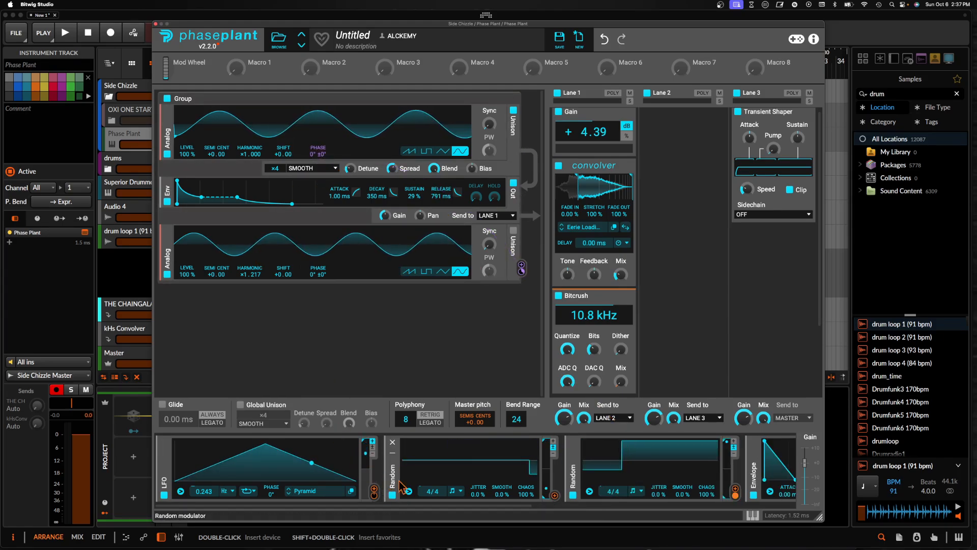
{"action": "left_click", "coordinate": [555, 495]}
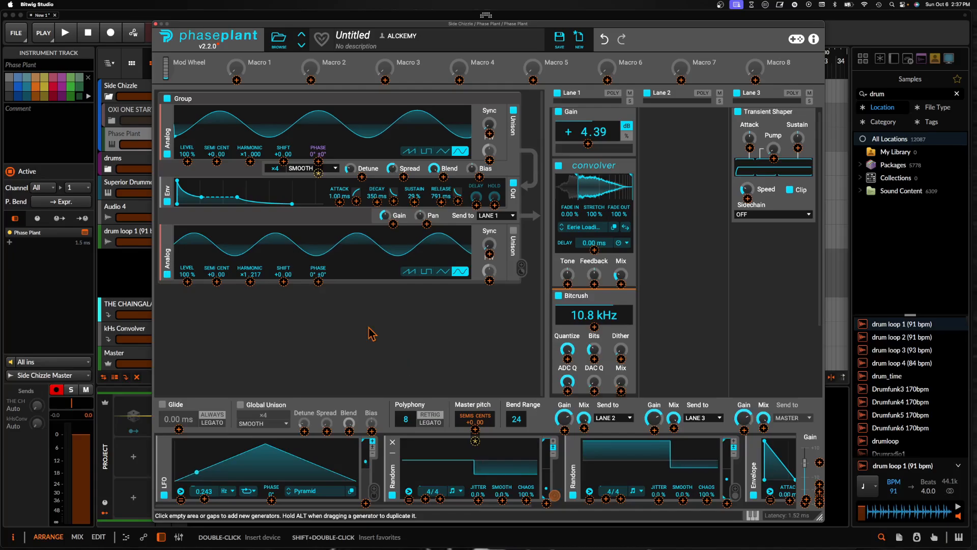
{"action": "left_click", "coordinate": [250, 281]}
{"action": "left_click_drag", "start_coordinate": [250, 282], "coordinate": [250, 306]}
{"action": "left_click", "coordinate": [249, 241]}
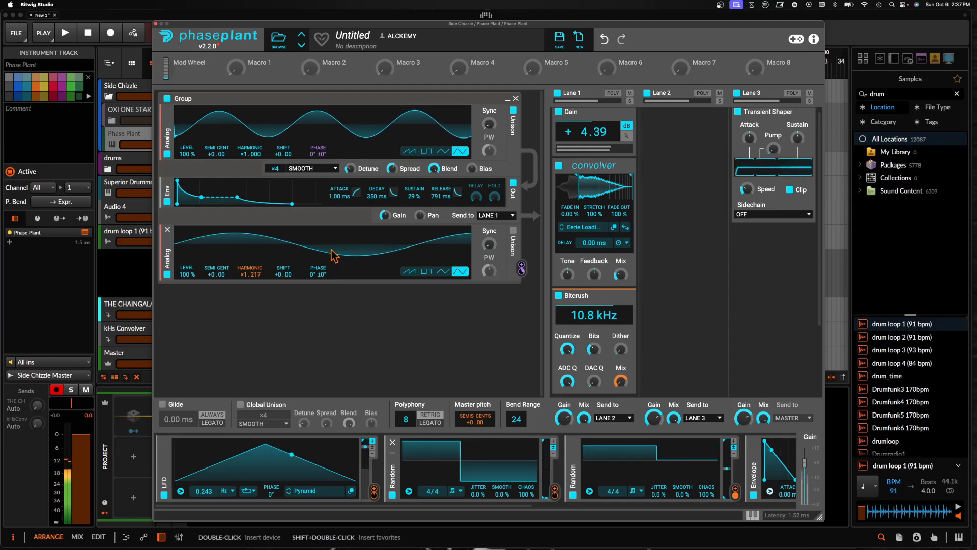
Duplicate the first Analog oscillator in the group and set the copy to +7.00 semitones and harmonic ×2.000
{"action": "left_click", "coordinate": [169, 136]}
{"action": "key", "text": "super+d"}
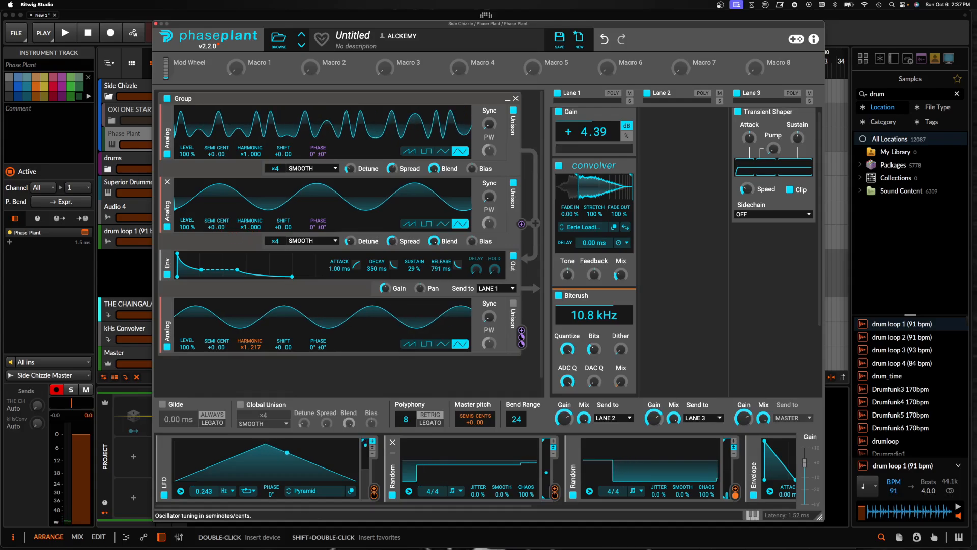
{"action": "left_click_drag", "start_coordinate": [217, 227], "coordinate": [217, 218]}
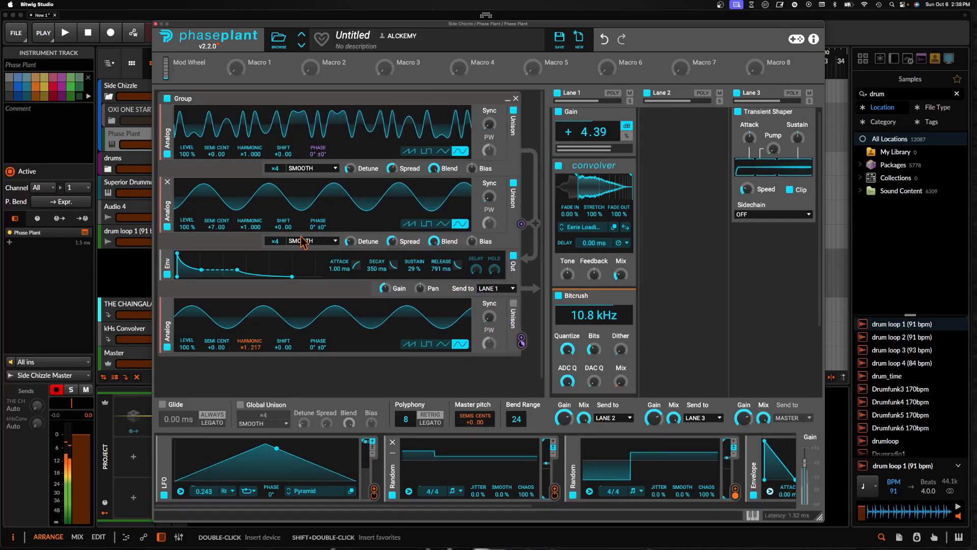
{"action": "left_click_drag", "start_coordinate": [250, 226], "coordinate": [250, 216]}
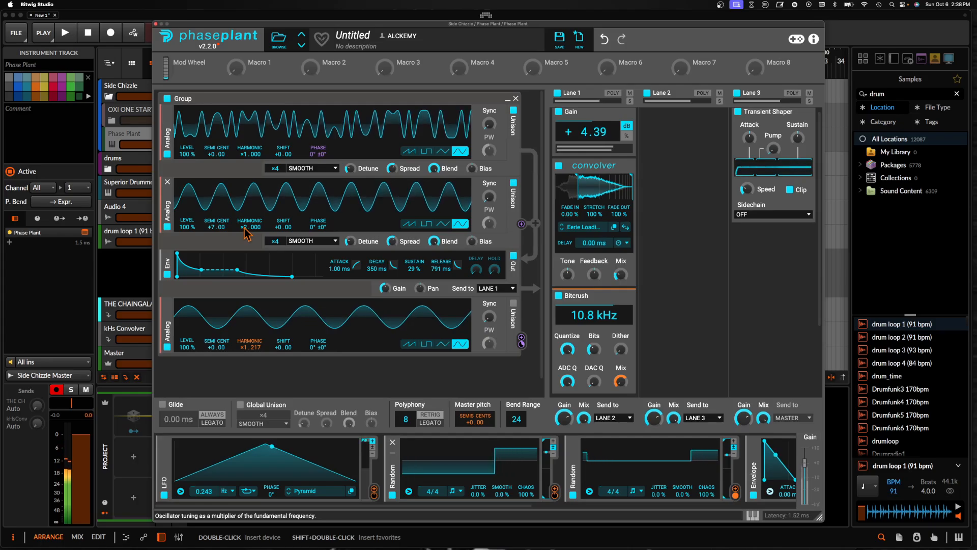
Set the duplicated oscillator's level to 0% and modulate that level with another copy of the Random modulator
{"action": "left_click", "coordinate": [392, 466], "text": "alt"}
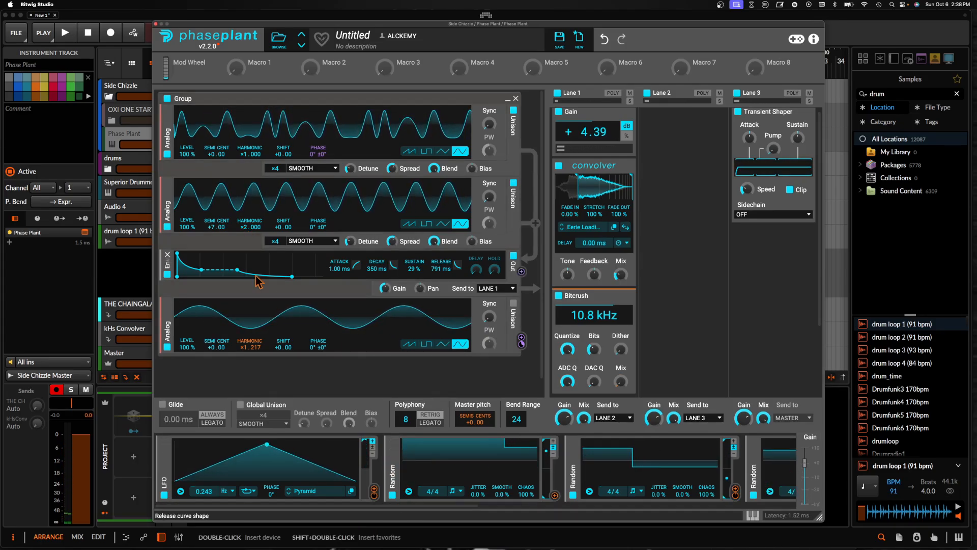
{"action": "left_click_drag", "start_coordinate": [187, 223], "coordinate": [187, 285]}
{"action": "left_click_drag", "start_coordinate": [555, 495], "coordinate": [187, 233]}
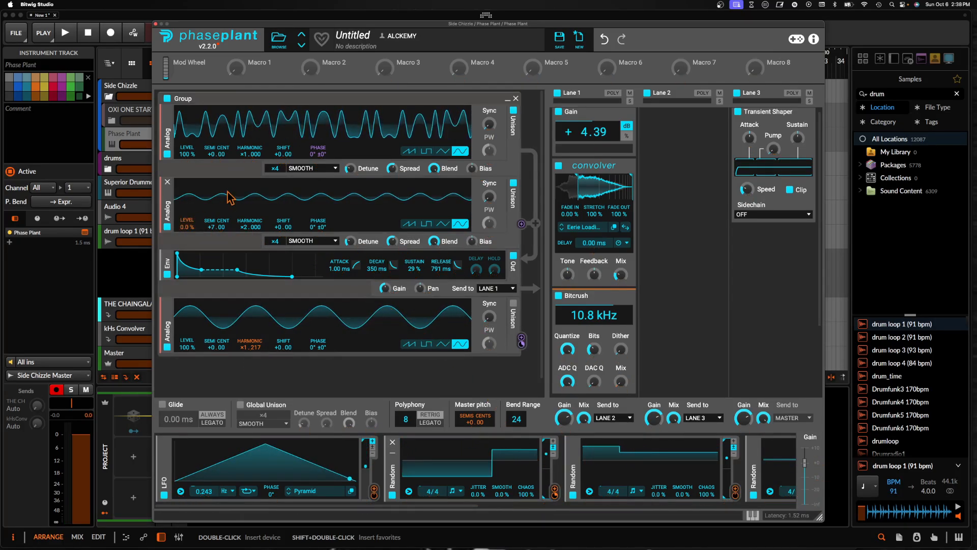
Collapse the Convolver, Gain and Bitcrush effects in Lane 1 and set the output envelope's release to 1.19 s
{"action": "left_click", "coordinate": [624, 168]}
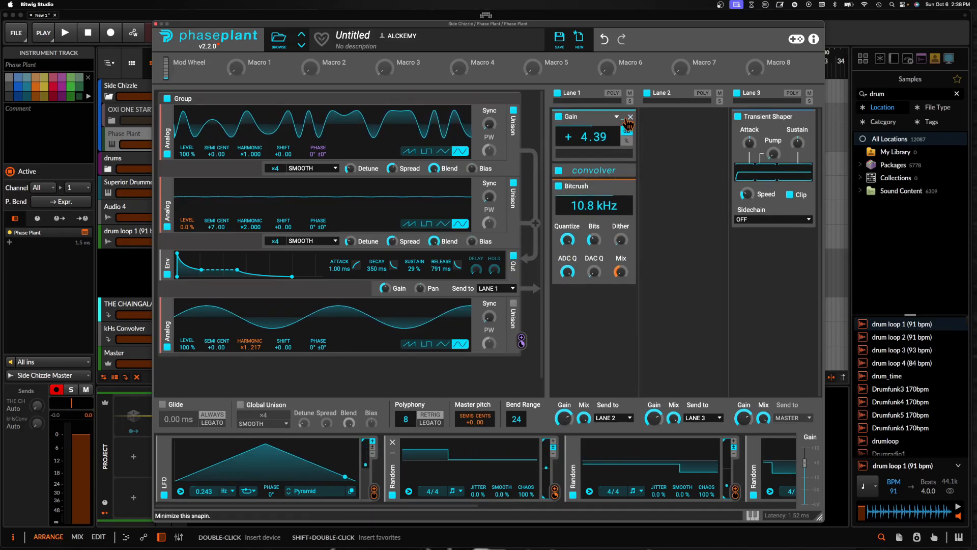
{"action": "left_click", "coordinate": [623, 117]}
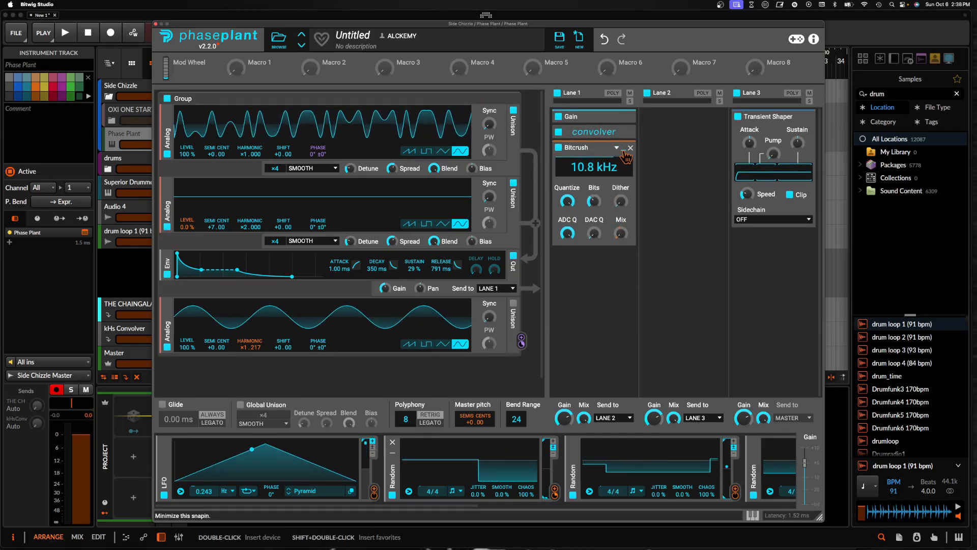
{"action": "left_click", "coordinate": [624, 148]}
{"action": "left_click", "coordinate": [592, 173]}
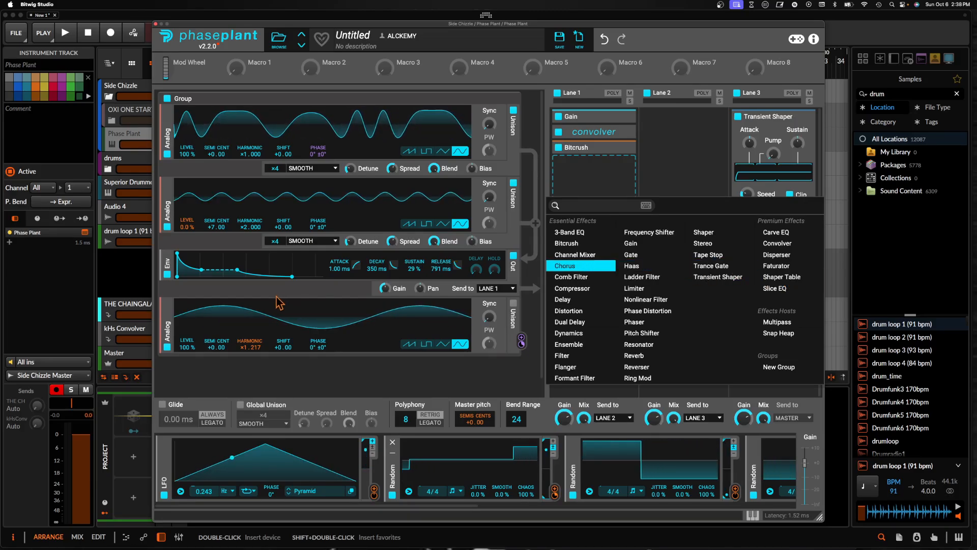
{"action": "mouse_move", "coordinate": [291, 277]}
{"action": "left_mouse_down"}
{"action": "mouse_move", "coordinate": [316, 277]}
{"action": "mouse_move", "coordinate": [296, 276]}
{"action": "left_mouse_up"}
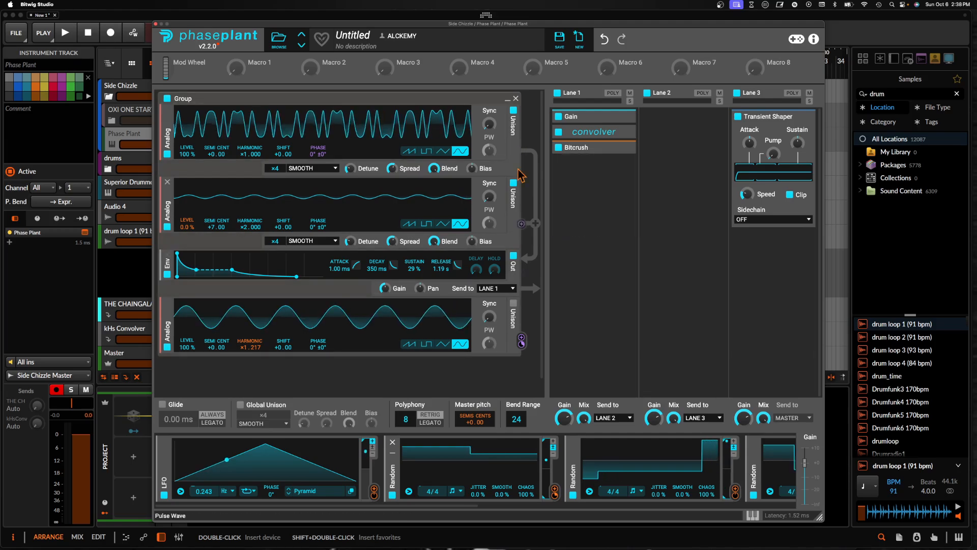
Add a Dual Delay below the Bitcrush in Lane 1, raise its ducking and set its feedback to about 63%
{"action": "left_click", "coordinate": [592, 179]}
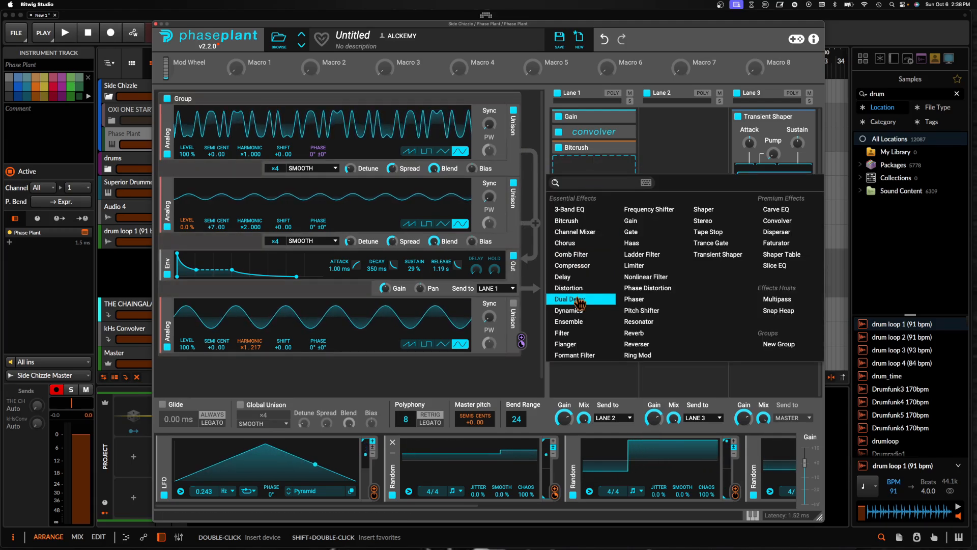
{"action": "left_click", "coordinate": [580, 291]}
{"action": "left_click", "coordinate": [594, 199]}
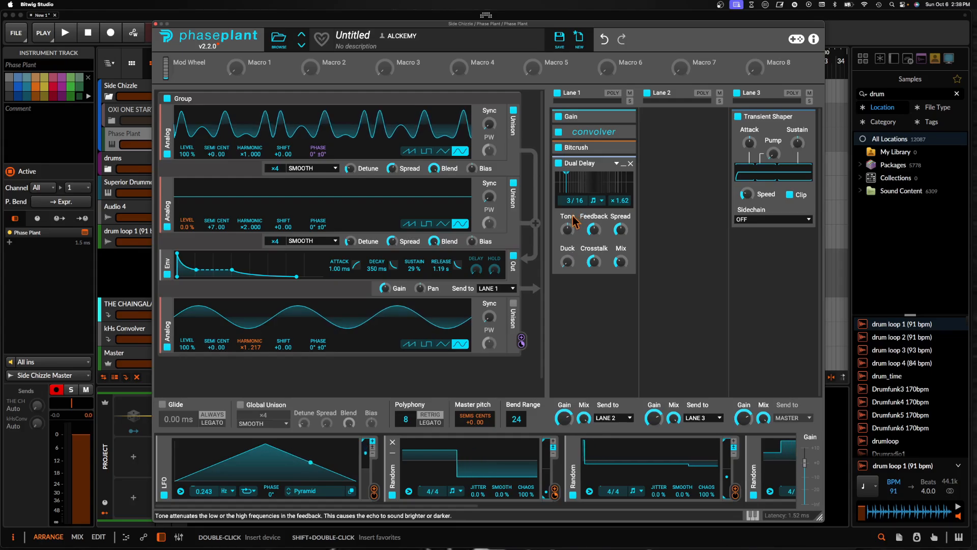
{"action": "left_click_drag", "start_coordinate": [567, 262], "coordinate": [568, 261]}
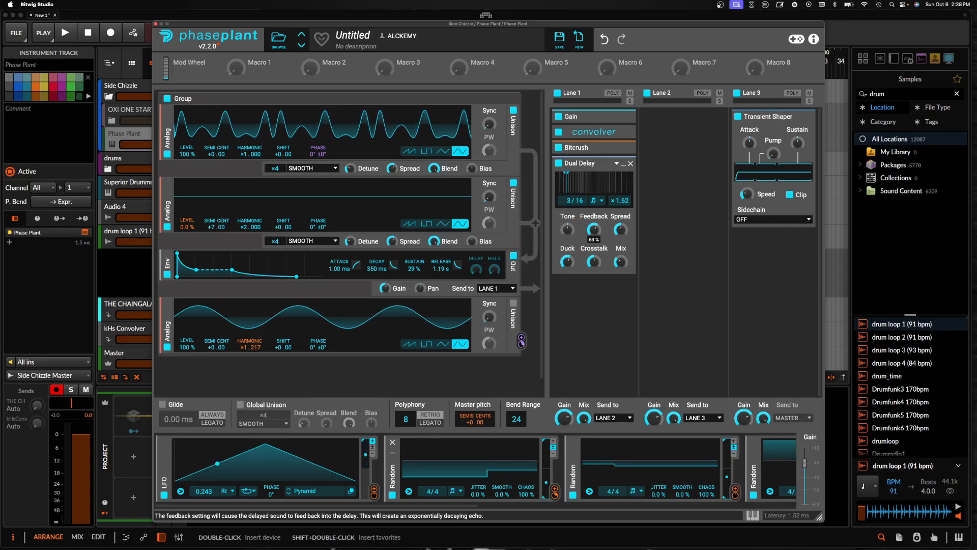
{"action": "left_click_drag", "start_coordinate": [594, 230], "coordinate": [594, 229]}
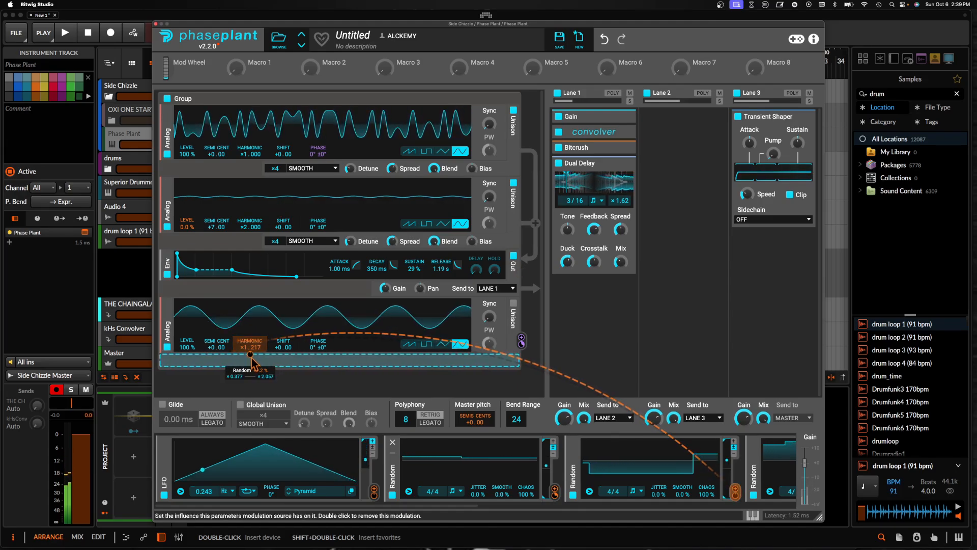
Set the modulation envelope's decay to 250 ms and assign the envelope to the first oscillator's phase modulation amount
{"action": "scroll", "coordinate": [443, 465], "scroll_direction": "right", "scroll_amount": 5}
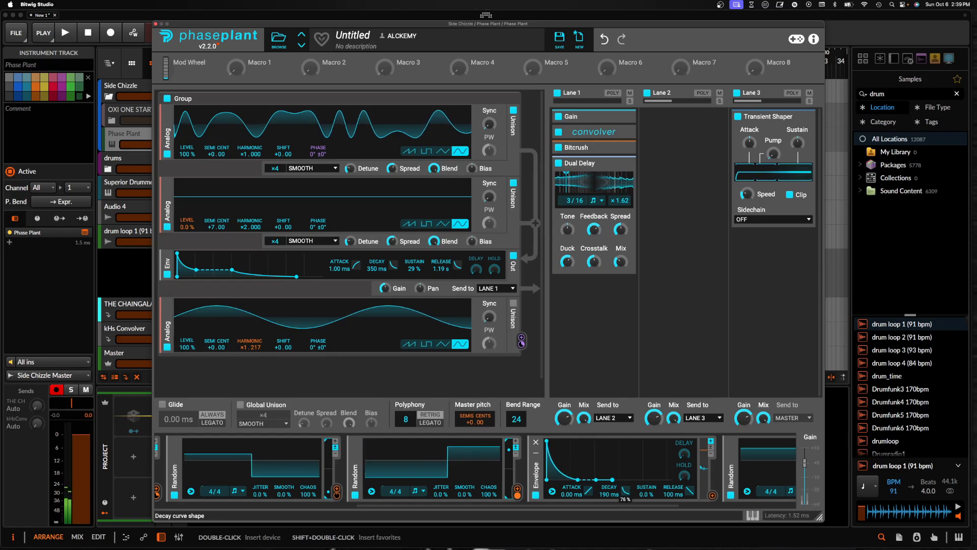
{"action": "left_click_drag", "start_coordinate": [575, 476], "coordinate": [569, 478]}
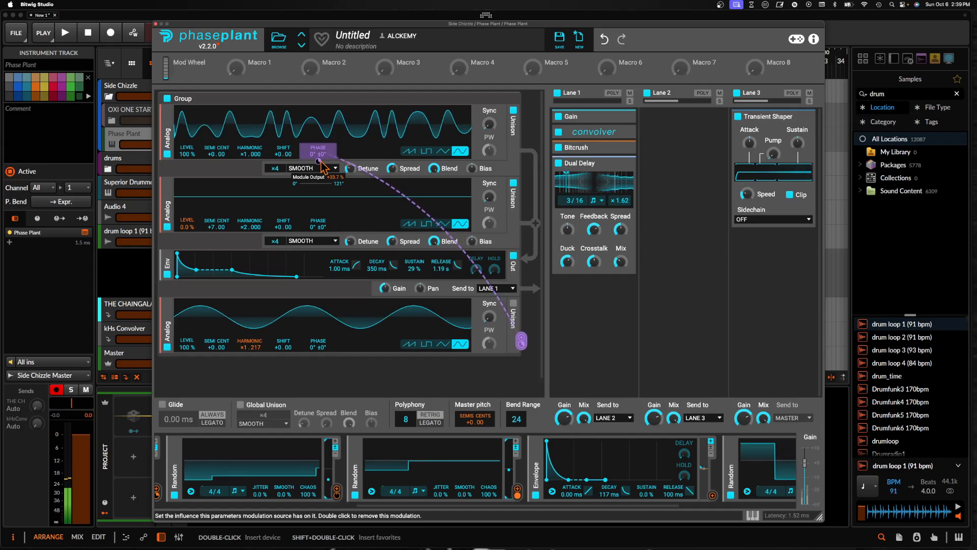
{"action": "left_click_drag", "start_coordinate": [713, 499], "coordinate": [442, 249]}
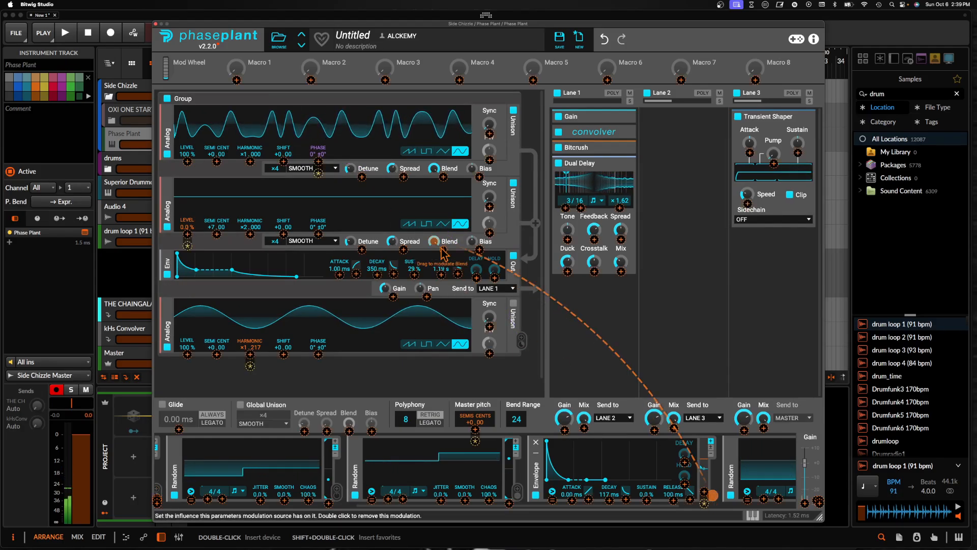
{"action": "left_click_drag", "start_coordinate": [334, 183], "coordinate": [318, 153]}
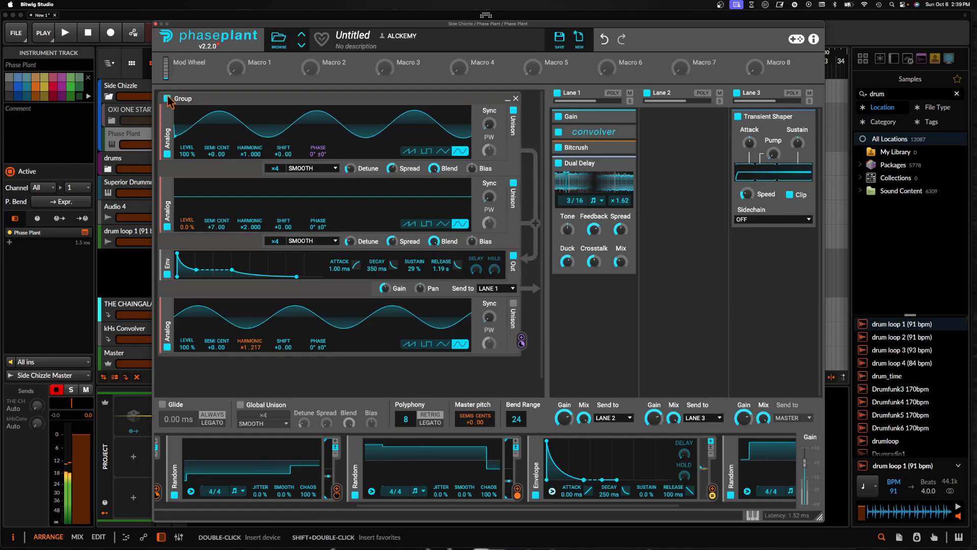
Close the synth window, bounce the Phase Plant #2 clip to a new audio track and move the bounced clip to bar 23
{"action": "left_click", "coordinate": [155, 23]}
{"action": "left_click", "coordinate": [334, 137]}
{"action": "scroll", "coordinate": [334, 136], "scroll_direction": "down", "scroll_amount": 3}
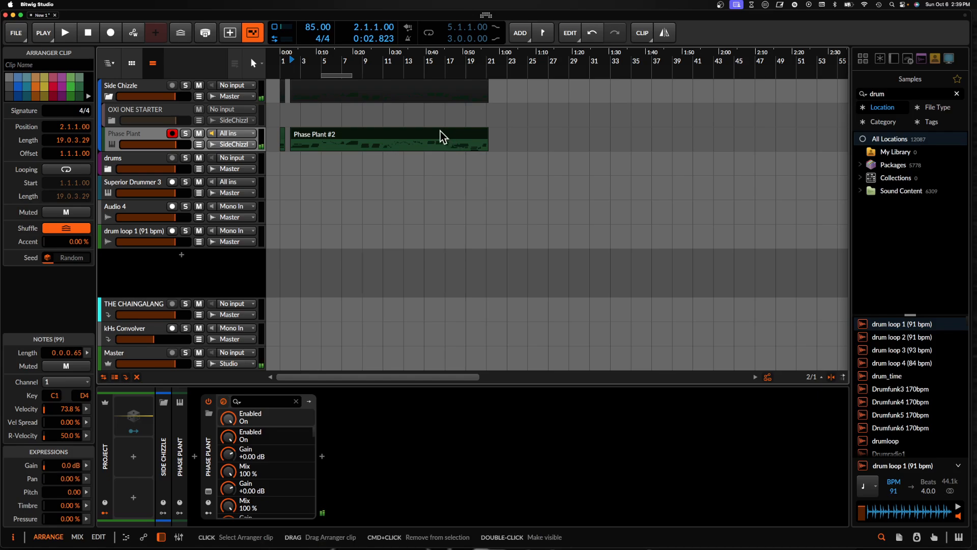
{"action": "key", "text": "super+b"}
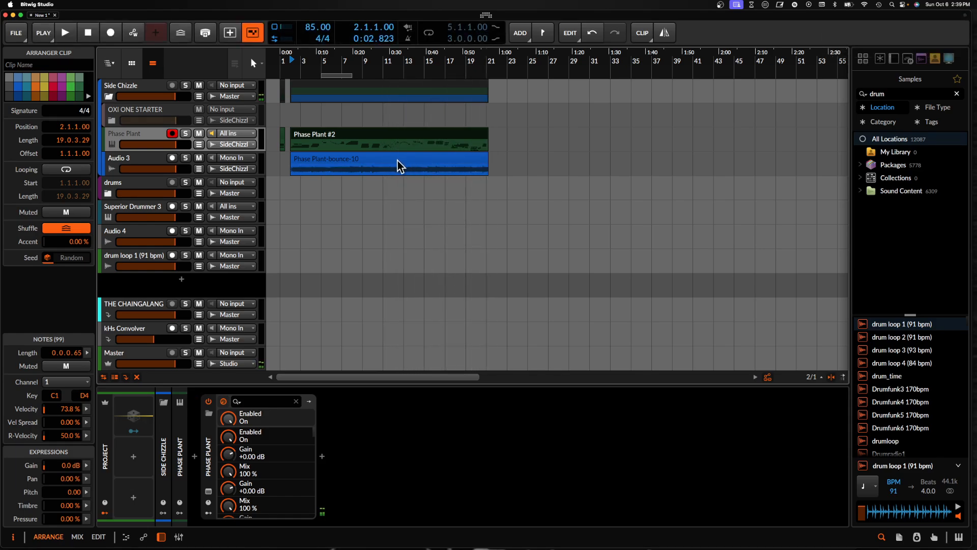
{"action": "left_click_drag", "start_coordinate": [398, 160], "coordinate": [616, 161]}
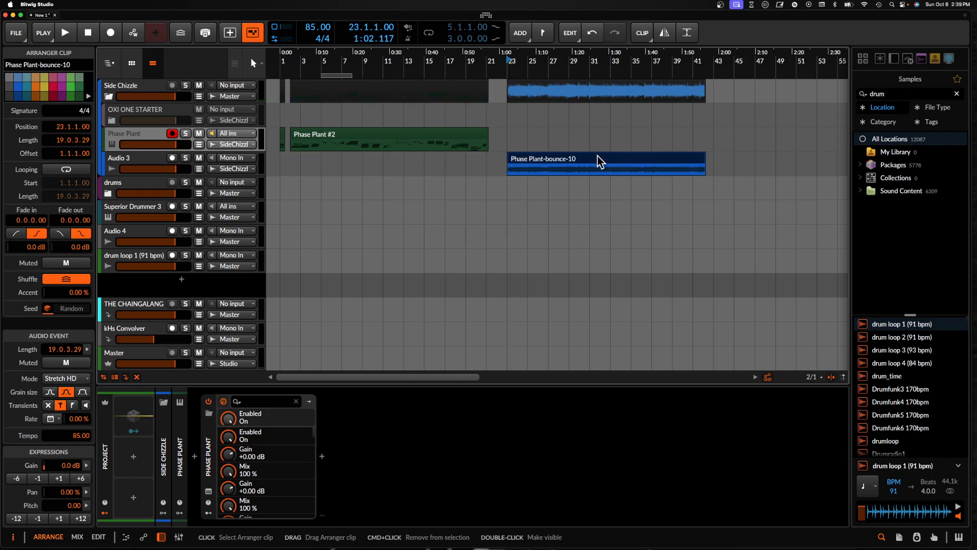
Examine the bounced audio clip's waveform on the timeline beside the original Phase Plant #2 clip
{"action": "scroll", "coordinate": [598, 155], "scroll_direction": "up", "scroll_amount": 3}
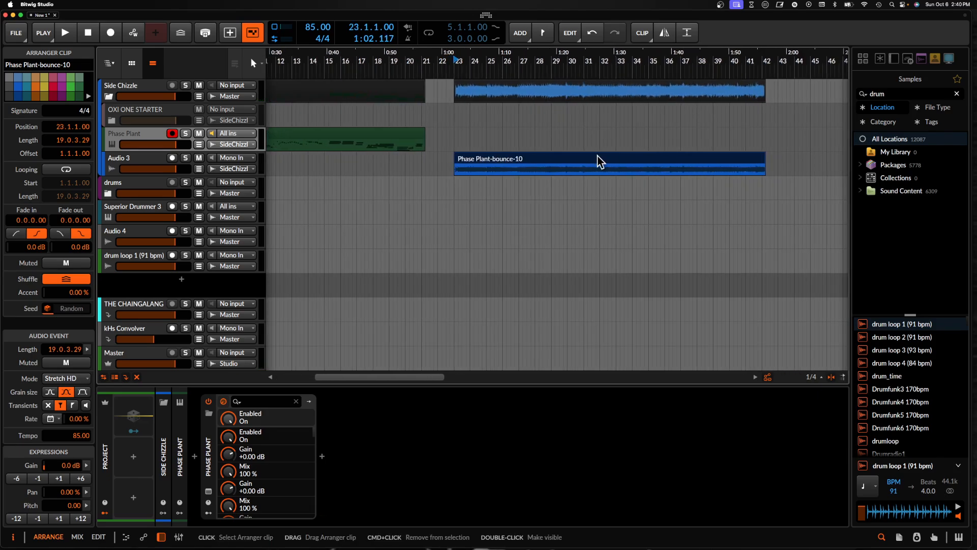
{"action": "scroll", "coordinate": [597, 156], "scroll_direction": "down", "scroll_amount": 1}
{"action": "scroll", "coordinate": [353, 155], "scroll_direction": "left", "scroll_amount": 3}
{"action": "scroll", "coordinate": [322, 148], "scroll_direction": "down", "scroll_amount": 2}
{"action": "left_click", "coordinate": [346, 145]}
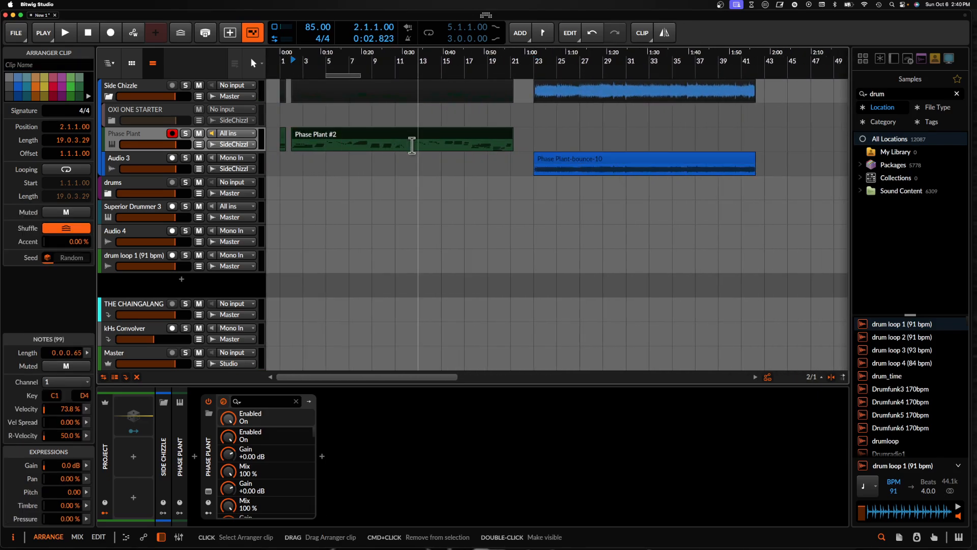
{"action": "left_click", "coordinate": [577, 162]}
{"action": "scroll", "coordinate": [575, 161], "scroll_direction": "up", "scroll_amount": 2}
{"action": "scroll", "coordinate": [575, 161], "scroll_direction": "right", "scroll_amount": 2}
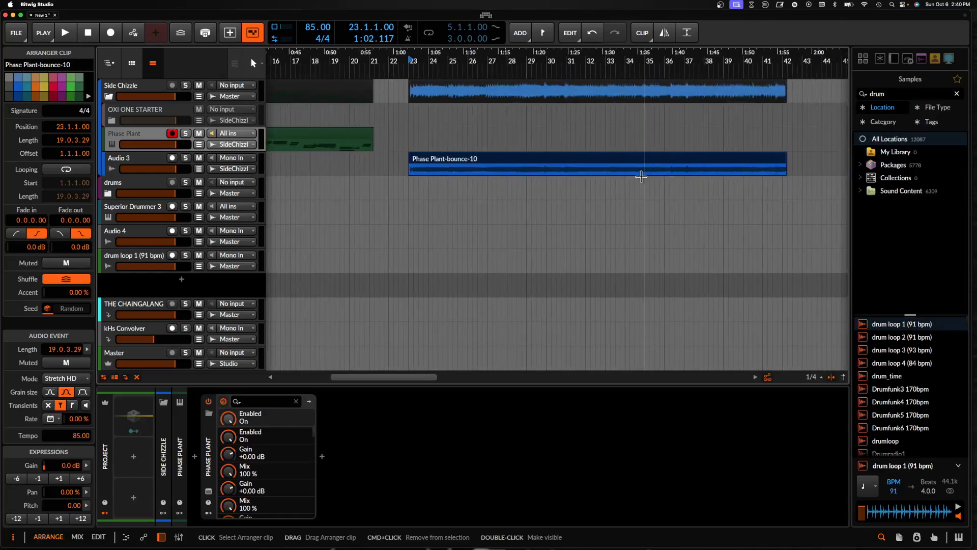
{"action": "scroll", "coordinate": [433, 162], "scroll_direction": "up", "scroll_amount": 2}
{"action": "scroll", "coordinate": [432, 162], "scroll_direction": "up", "scroll_amount": 1}
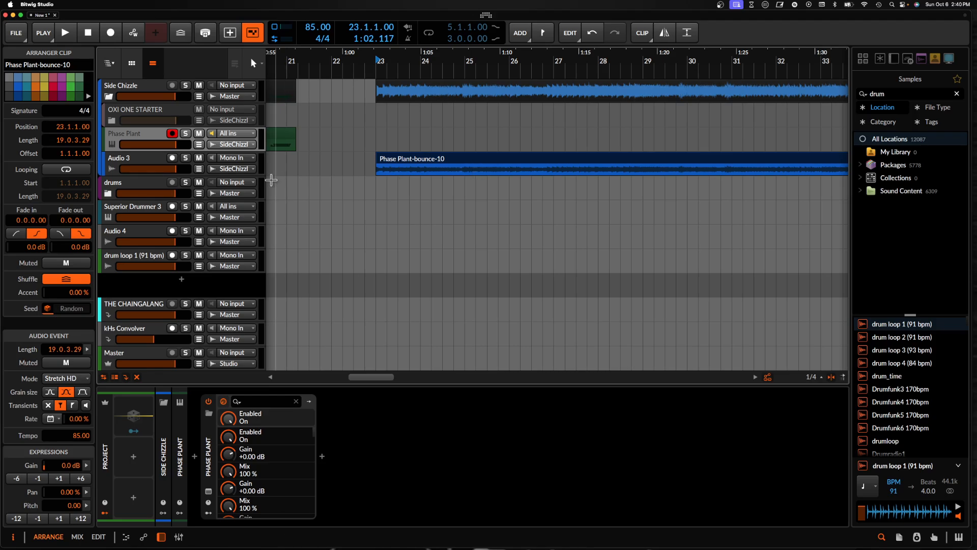
{"action": "scroll", "coordinate": [402, 173], "scroll_direction": "down", "scroll_amount": 4}
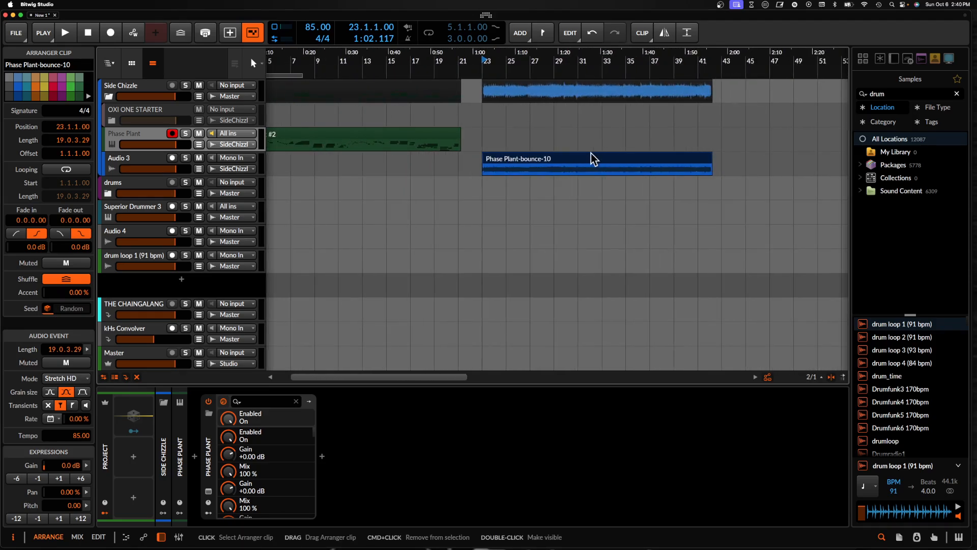
{"action": "scroll", "coordinate": [576, 159], "scroll_direction": "right", "scroll_amount": 3}
{"action": "scroll", "coordinate": [426, 161], "scroll_direction": "up", "scroll_amount": 2}
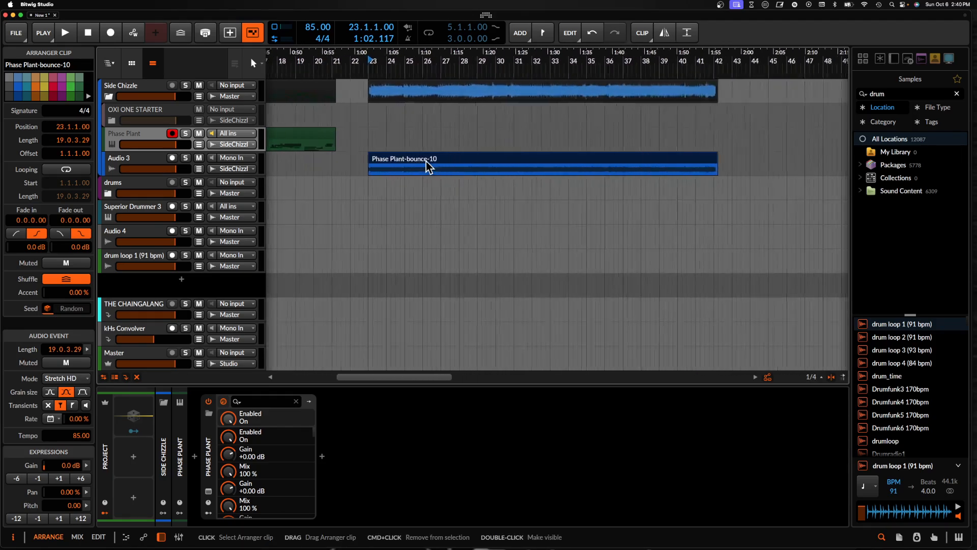
Audition the bounced clip from its start at bar 23 and from positions 25.1, 28.2 and 30.2
{"action": "key", "text": "space"}
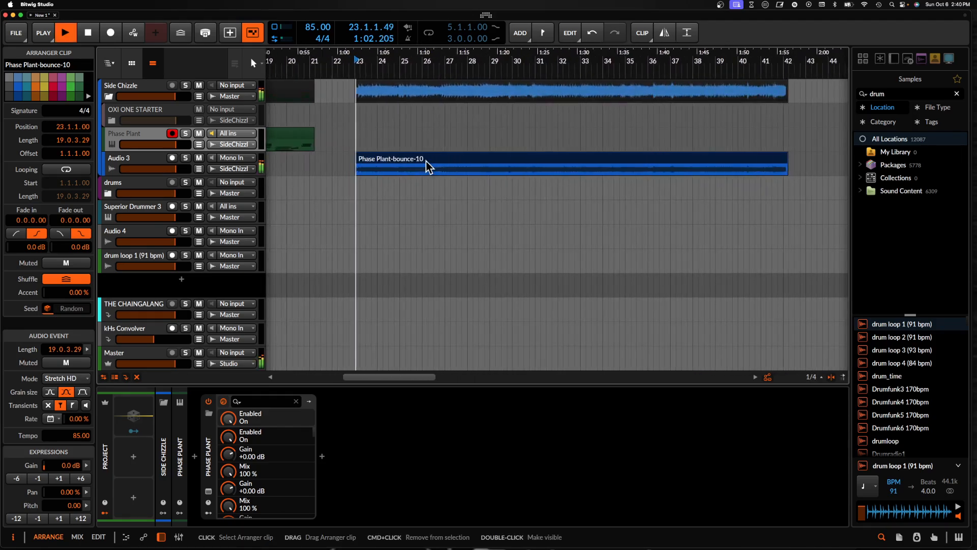
{"action": "left_click", "coordinate": [399, 172]}
{"action": "scroll", "coordinate": [399, 172], "scroll_direction": "up", "scroll_amount": 2}
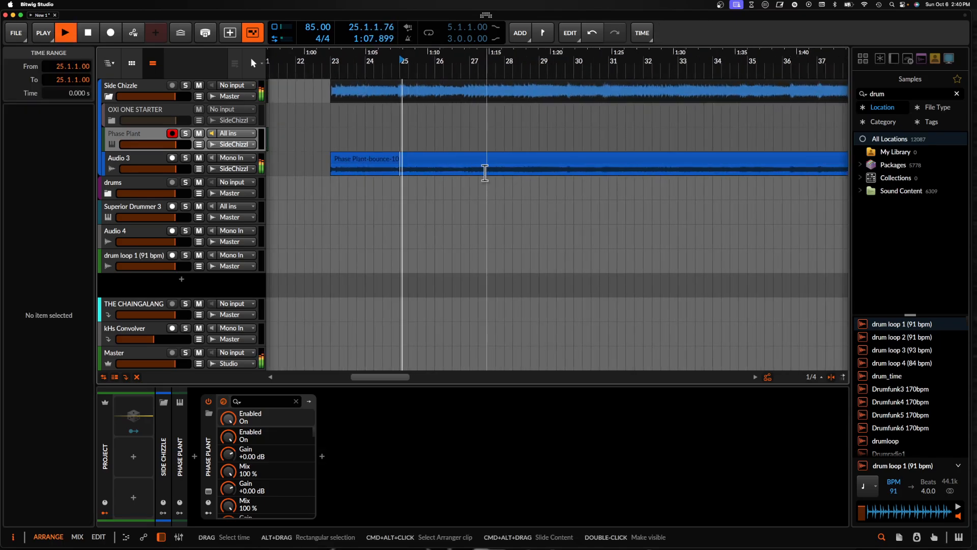
{"action": "left_click", "coordinate": [511, 174]}
{"action": "key", "text": "space"}
{"action": "scroll", "coordinate": [512, 173], "scroll_direction": "right", "scroll_amount": 3}
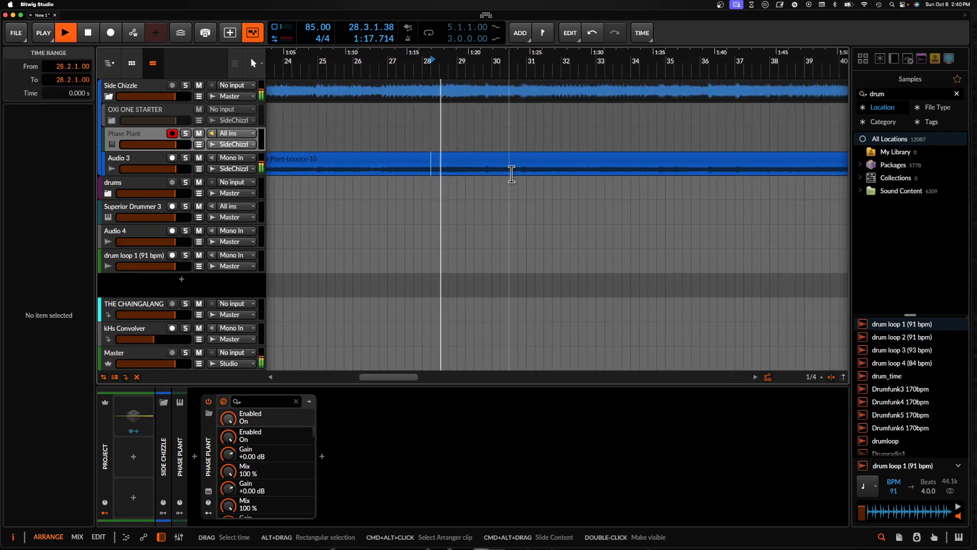
{"action": "left_click", "coordinate": [504, 173]}
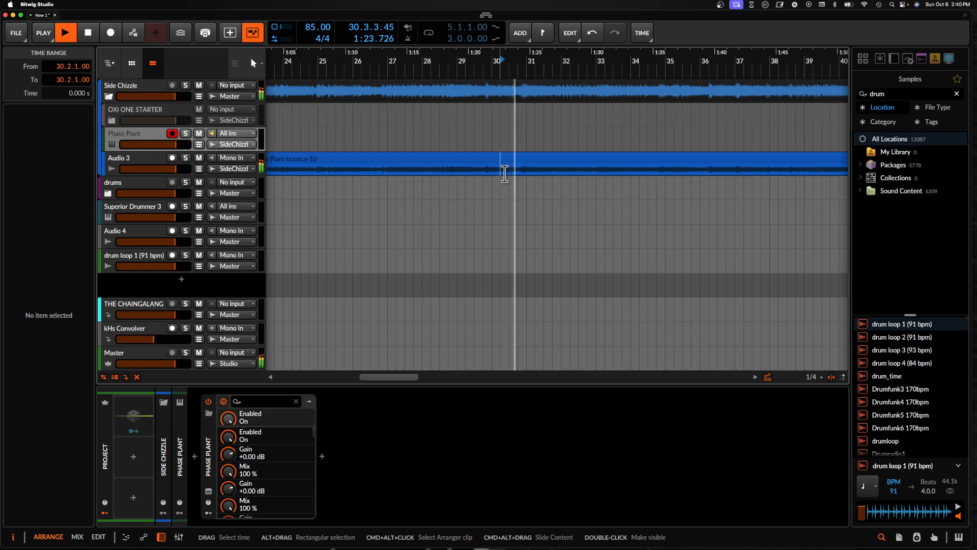
{"action": "scroll", "coordinate": [504, 173], "scroll_direction": "up", "scroll_amount": 2}
{"action": "key", "text": "space"}
Split off a section of the bounced clip at 30.2.1 with length 0.2.2.00 and move it to 43.1.1
{"action": "left_click_drag", "start_coordinate": [499, 172], "coordinate": [519, 173]}
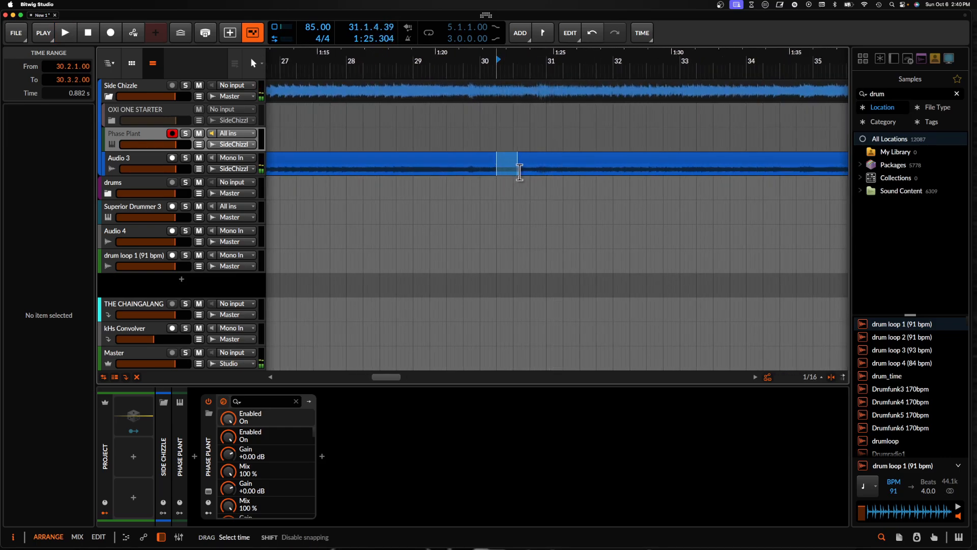
{"action": "left_click", "coordinate": [533, 168]}
{"action": "scroll", "coordinate": [527, 161], "scroll_direction": "down", "scroll_amount": 3}
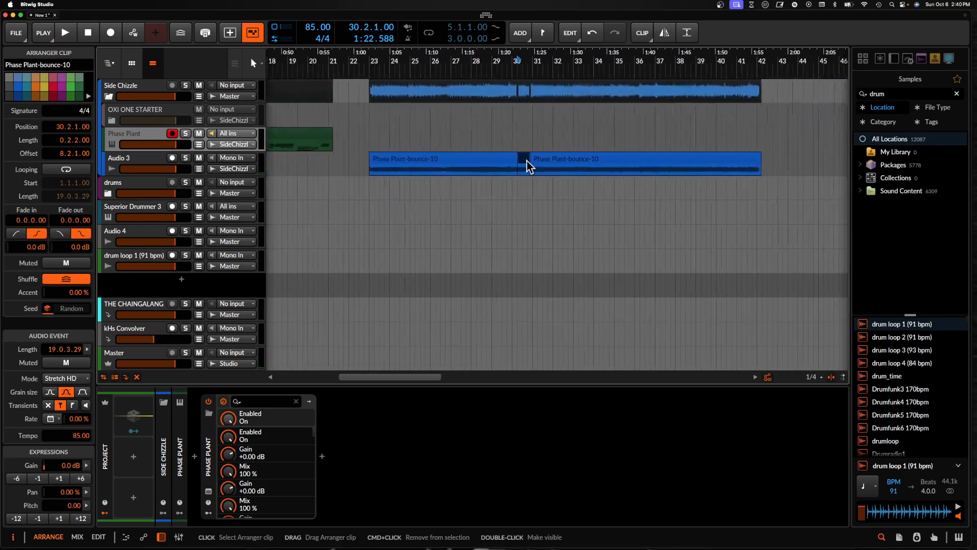
{"action": "left_click_drag", "start_coordinate": [526, 161], "coordinate": [731, 166]}
Move the Superior Drummer 3 clip to 129.1.1 and relocate the isolated bounce section from bar 43 to 129.1.1 on Audio 3
{"action": "scroll", "coordinate": [733, 169], "scroll_direction": "up", "scroll_amount": 4}
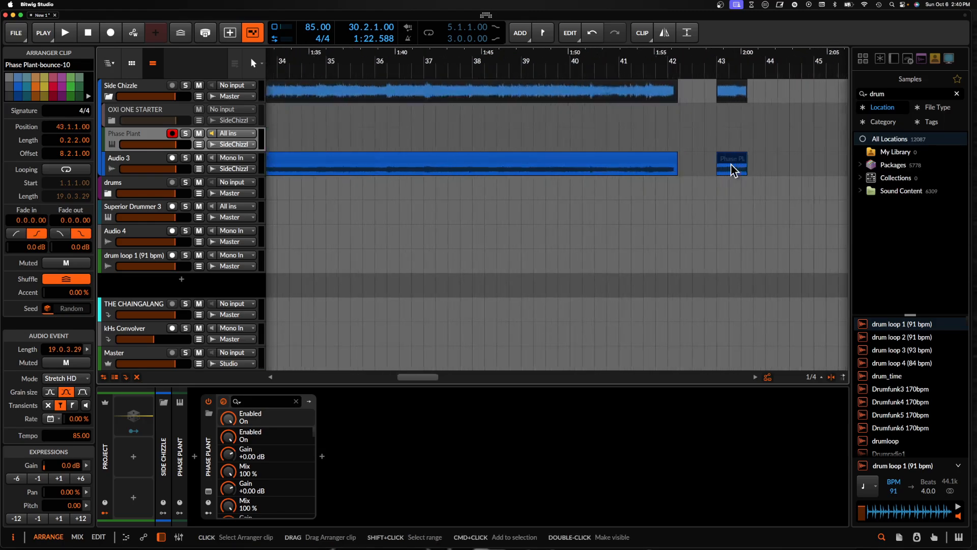
{"action": "scroll", "coordinate": [732, 163], "scroll_direction": "right", "scroll_amount": 6}
{"action": "scroll", "coordinate": [415, 176], "scroll_direction": "down", "scroll_amount": 3}
{"action": "scroll", "coordinate": [415, 176], "scroll_direction": "down", "scroll_amount": 4}
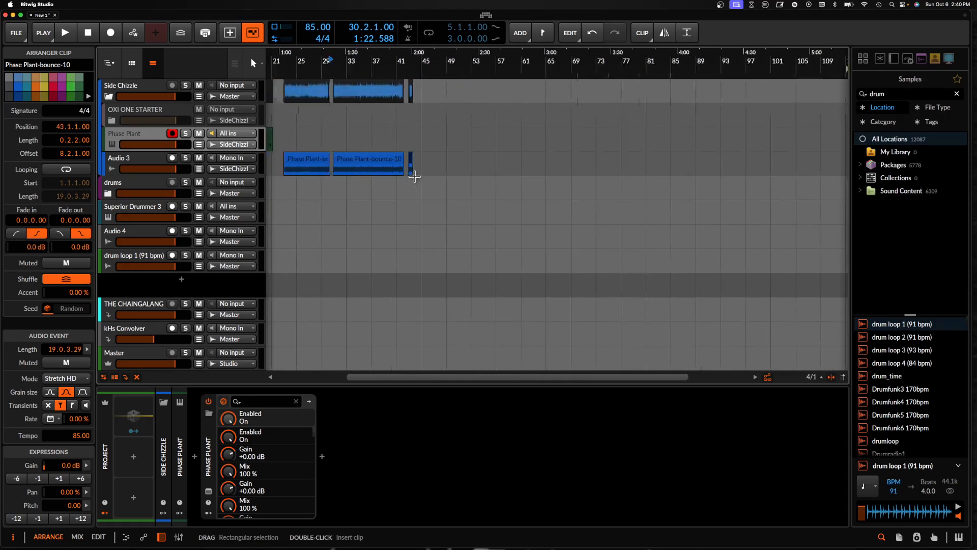
{"action": "scroll", "coordinate": [404, 162], "scroll_direction": "up", "scroll_amount": 3}
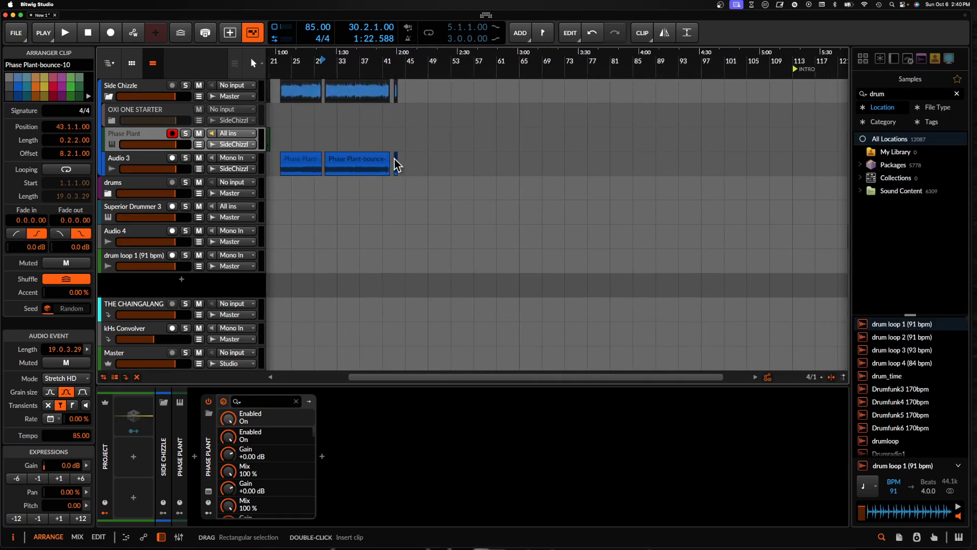
{"action": "key", "text": "Delete"}
{"action": "scroll", "coordinate": [396, 157], "scroll_direction": "right", "scroll_amount": 7}
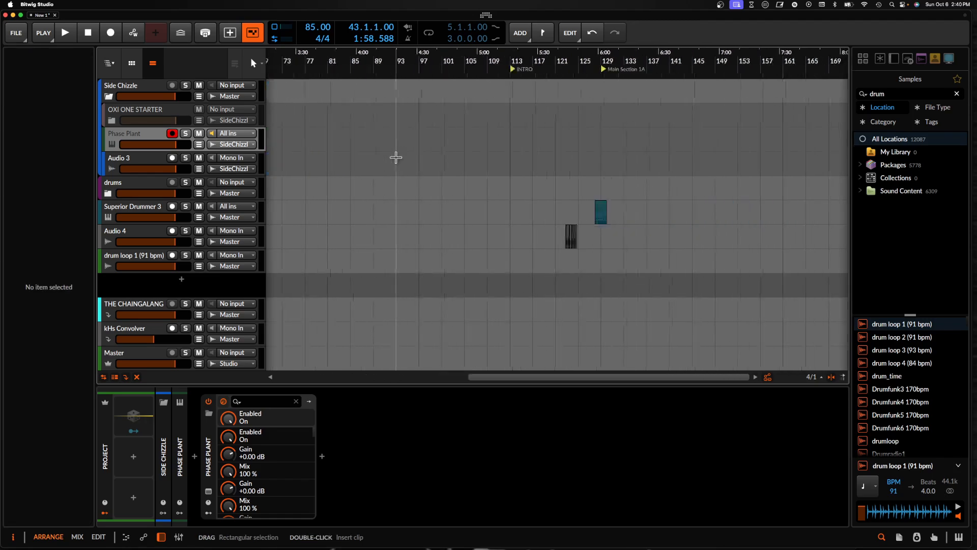
{"action": "scroll", "coordinate": [400, 157], "scroll_direction": "down", "scroll_amount": 3}
{"action": "scroll", "coordinate": [401, 156], "scroll_direction": "up", "scroll_amount": 4}
{"action": "scroll", "coordinate": [530, 148], "scroll_direction": "up", "scroll_amount": 5}
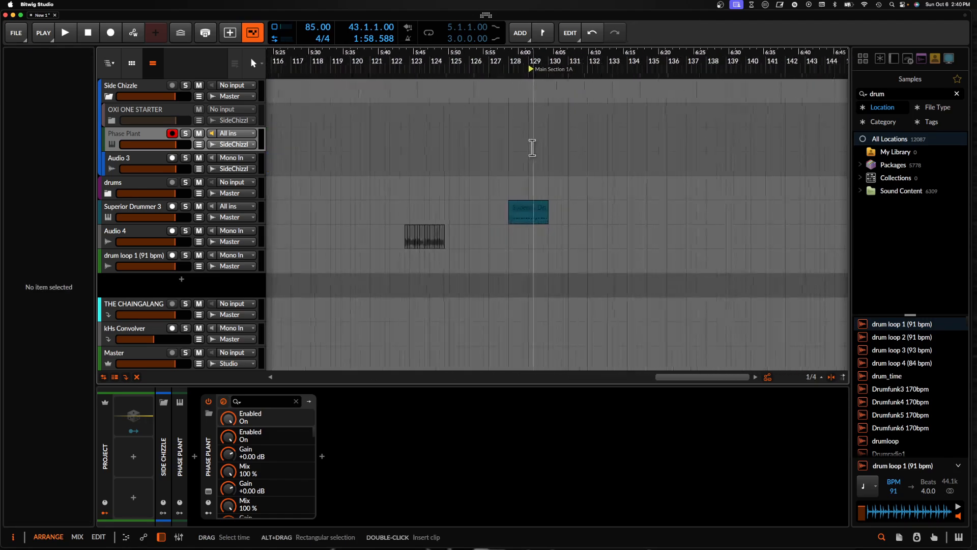
{"action": "left_click_drag", "start_coordinate": [517, 212], "coordinate": [540, 205]}
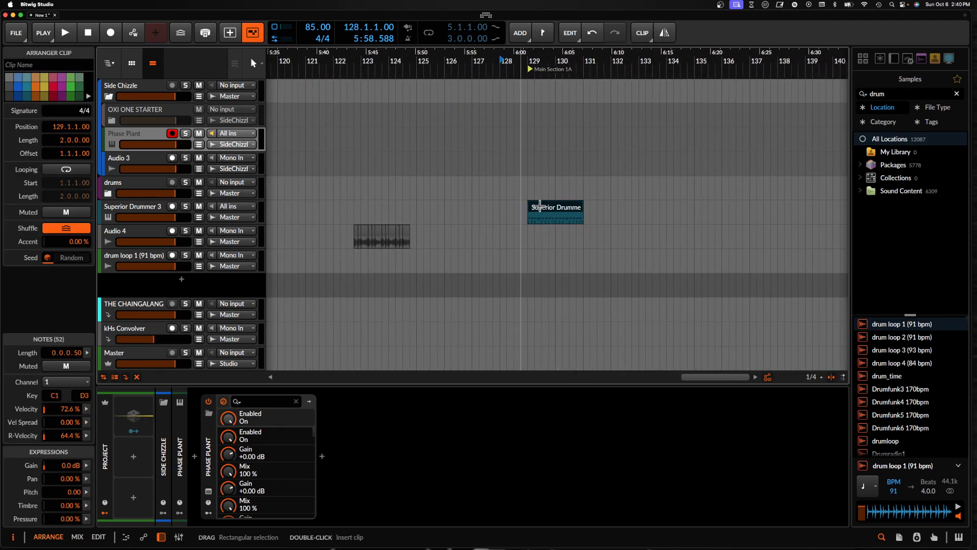
{"action": "left_click", "coordinate": [530, 169]}
{"action": "key", "text": "super+v"}
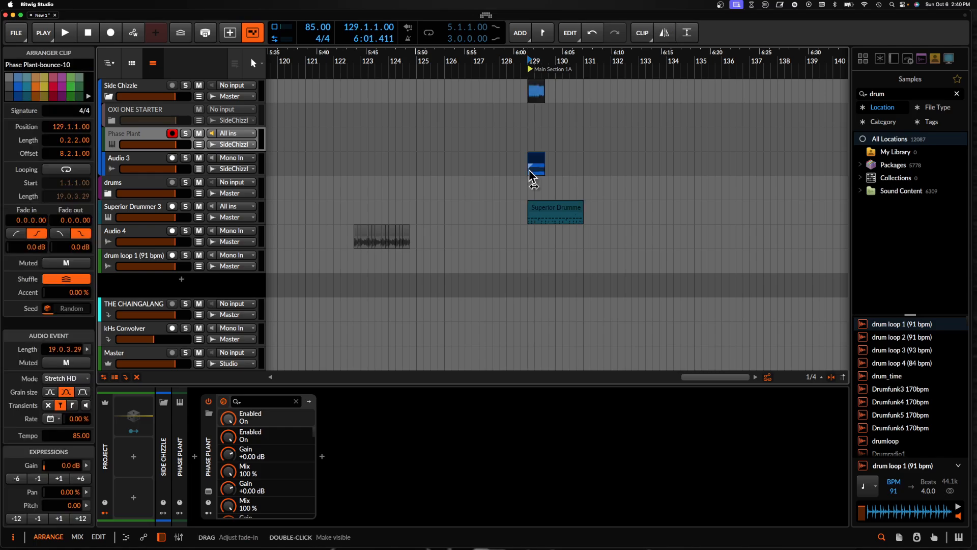
Set the loop range from 129.1.1 to 131.1.1 around the slice and Superior Drummer clip and start playback
{"action": "scroll", "coordinate": [529, 172], "scroll_direction": "up", "scroll_amount": 5}
{"action": "left_click", "coordinate": [525, 172]}
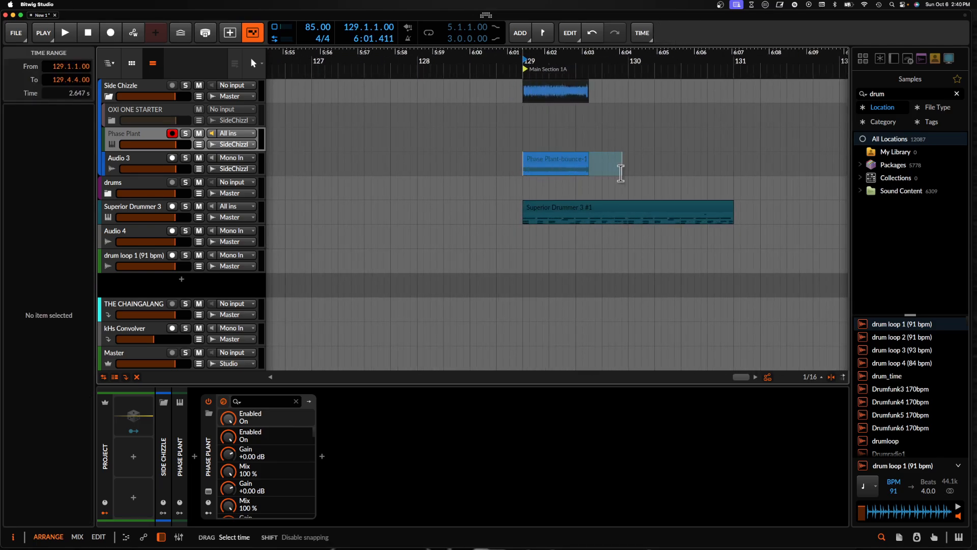
{"action": "left_click_drag", "start_coordinate": [621, 173], "coordinate": [729, 205]}
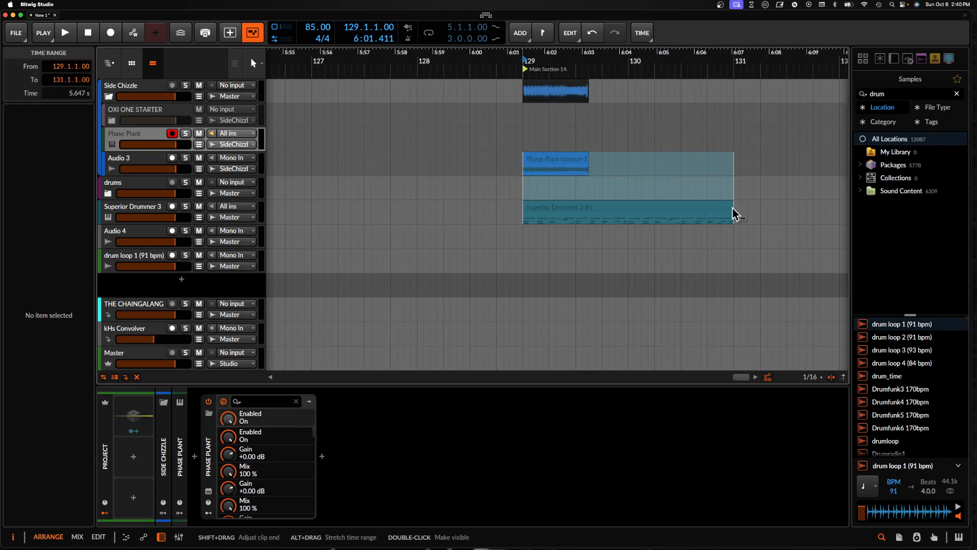
{"action": "key", "text": "super+l"}
{"action": "key", "text": "space"}
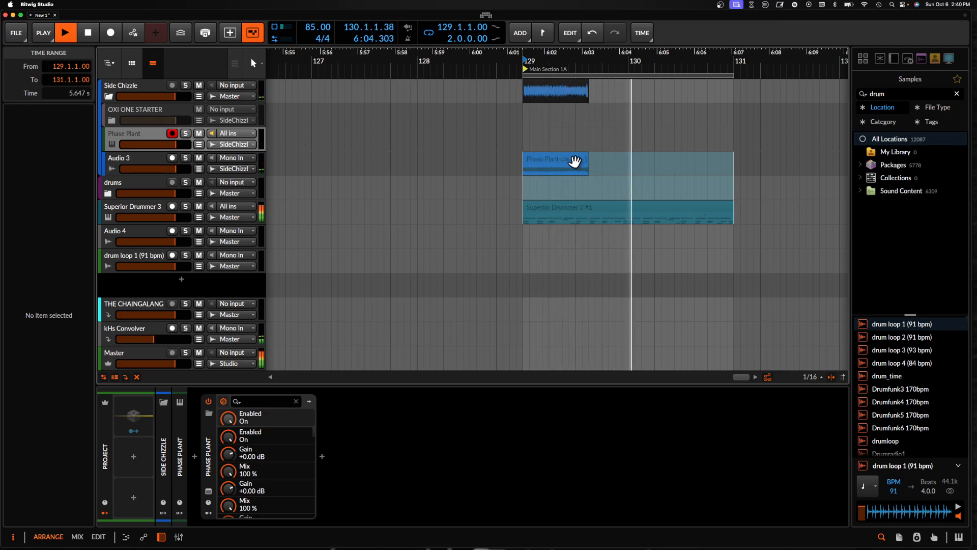
Copy the Phase Plant slice to 130.1.1 on Audio 3 and lower the project tempo to 74 BPM
{"action": "left_click", "coordinate": [557, 158]}
{"action": "left_click_drag", "start_coordinate": [557, 158], "coordinate": [662, 163]}
{"action": "left_click", "coordinate": [552, 157]}
{"action": "left_click", "coordinate": [638, 163]}
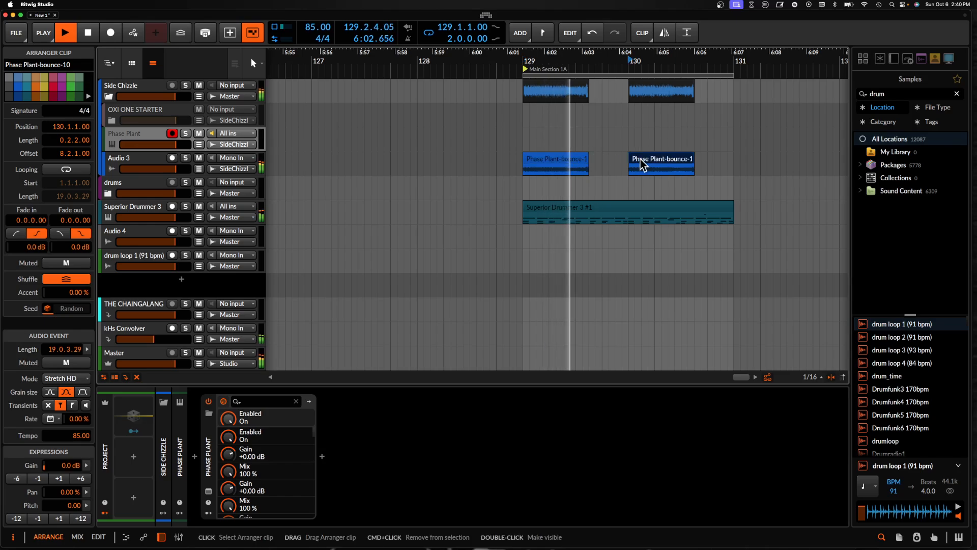
{"action": "left_click", "coordinate": [577, 160]}
{"action": "scroll", "coordinate": [572, 158], "scroll_direction": "up", "scroll_amount": 2}
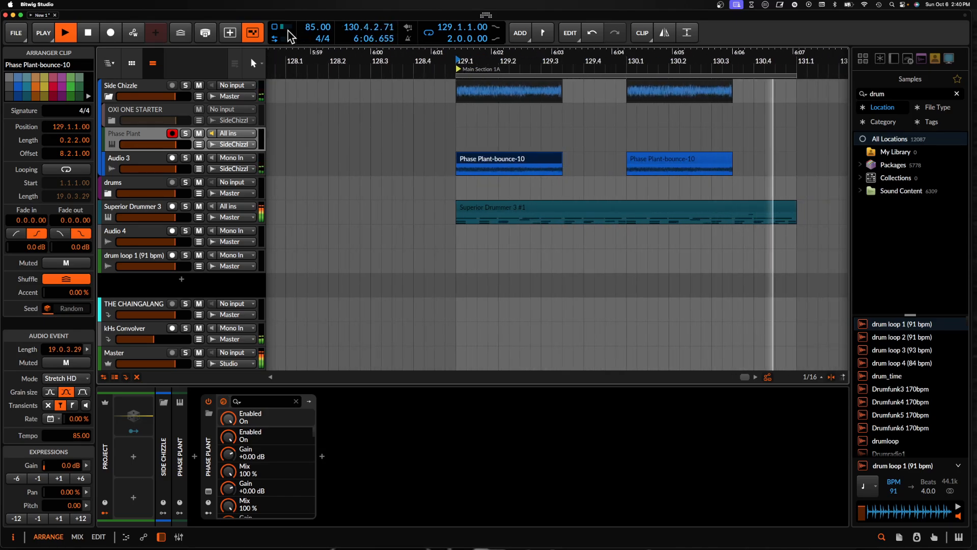
{"action": "mouse_move", "coordinate": [312, 28]}
{"action": "left_mouse_down"}
{"action": "mouse_move", "coordinate": [311, 43]}
{"action": "mouse_move", "coordinate": [313, 35]}
{"action": "left_mouse_up"}
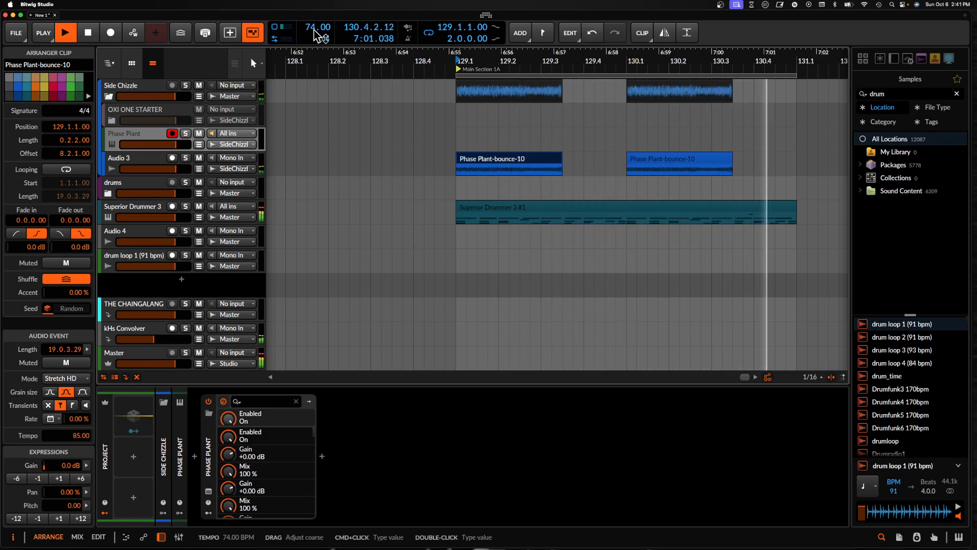
Give both slices on Audio 3 a fade-out of 0.0.1.81 and raise their gain to +4.8 dB
{"action": "scroll", "coordinate": [514, 175], "scroll_direction": "right", "scroll_amount": 4}
{"action": "scroll", "coordinate": [431, 165], "scroll_direction": "up", "scroll_amount": 5}
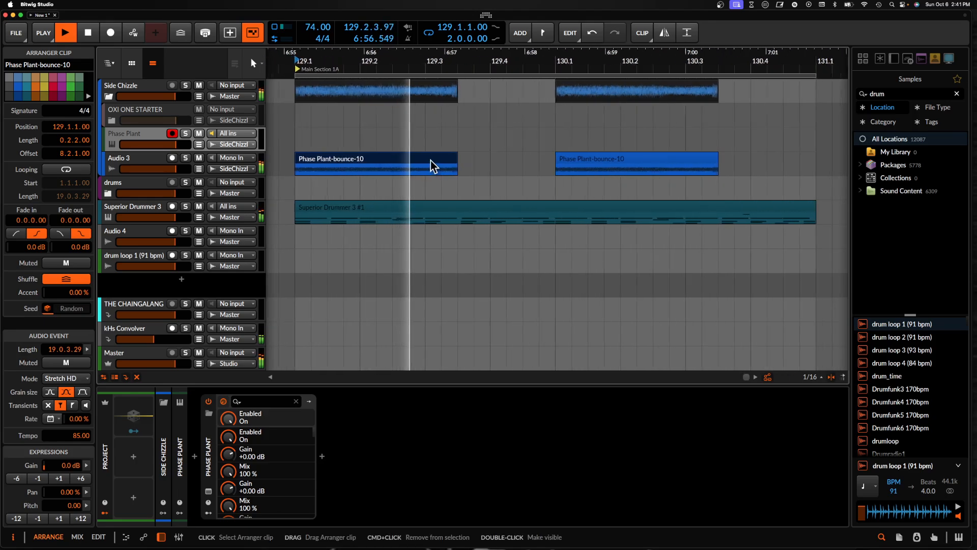
{"action": "left_click_drag", "start_coordinate": [461, 165], "coordinate": [438, 167]}
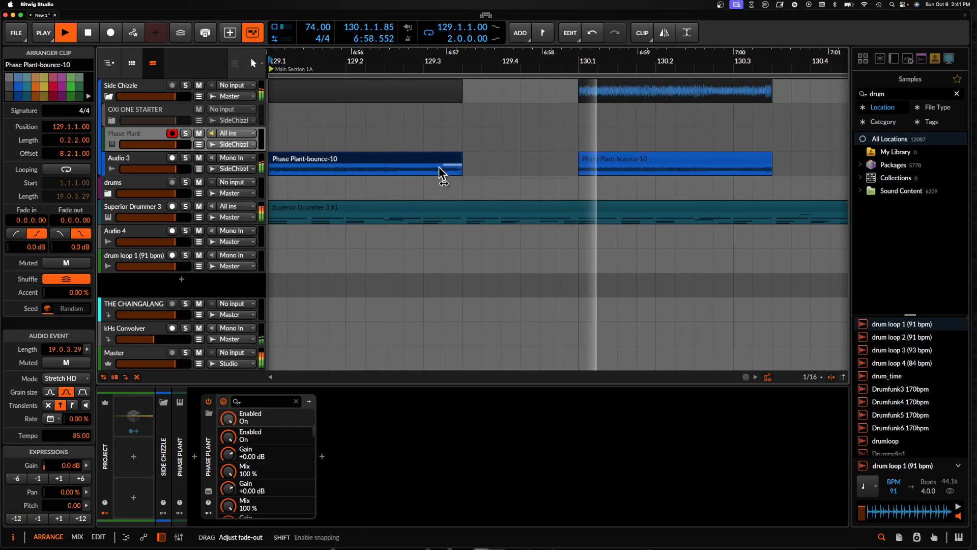
{"action": "scroll", "coordinate": [726, 172], "scroll_direction": "down", "scroll_amount": 3}
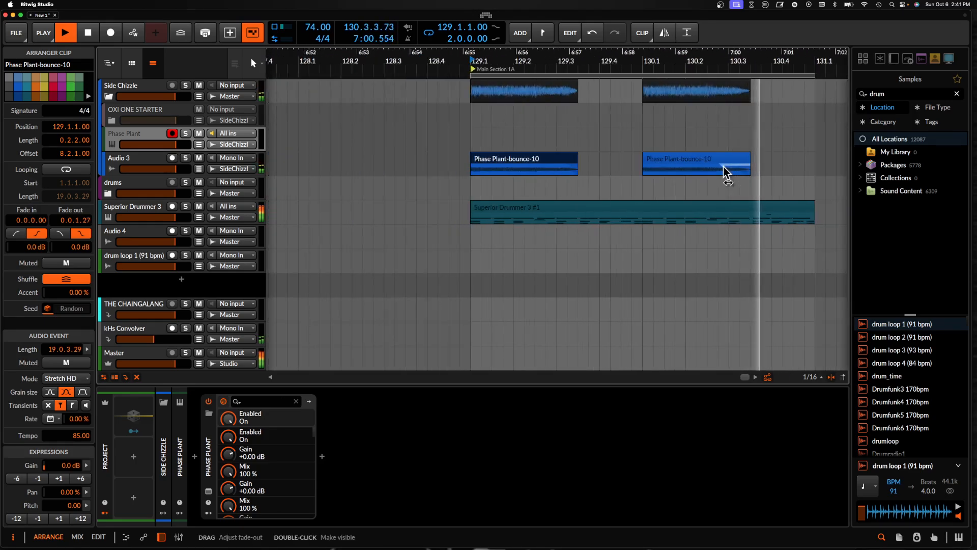
{"action": "left_click", "coordinate": [660, 163], "text": "super"}
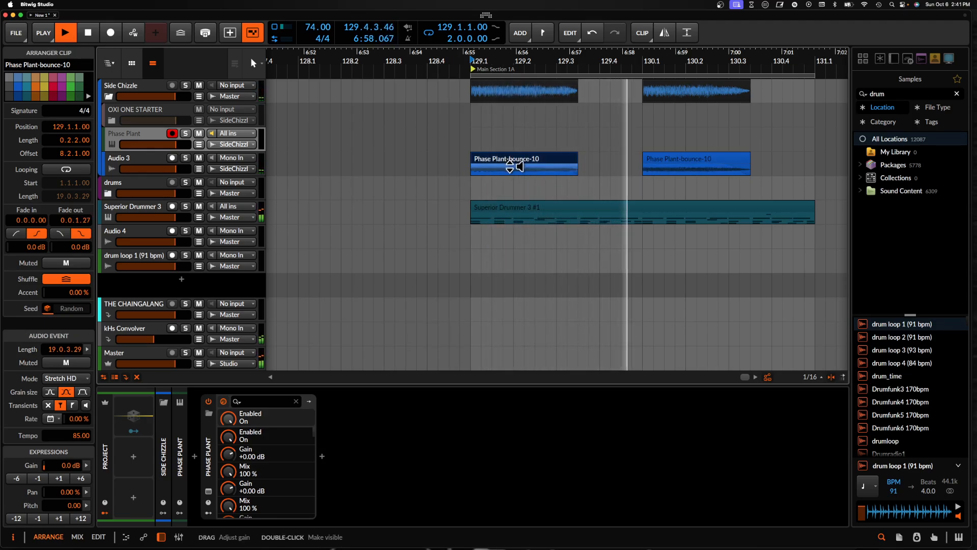
{"action": "scroll", "coordinate": [656, 164], "scroll_direction": "up", "scroll_amount": 3}
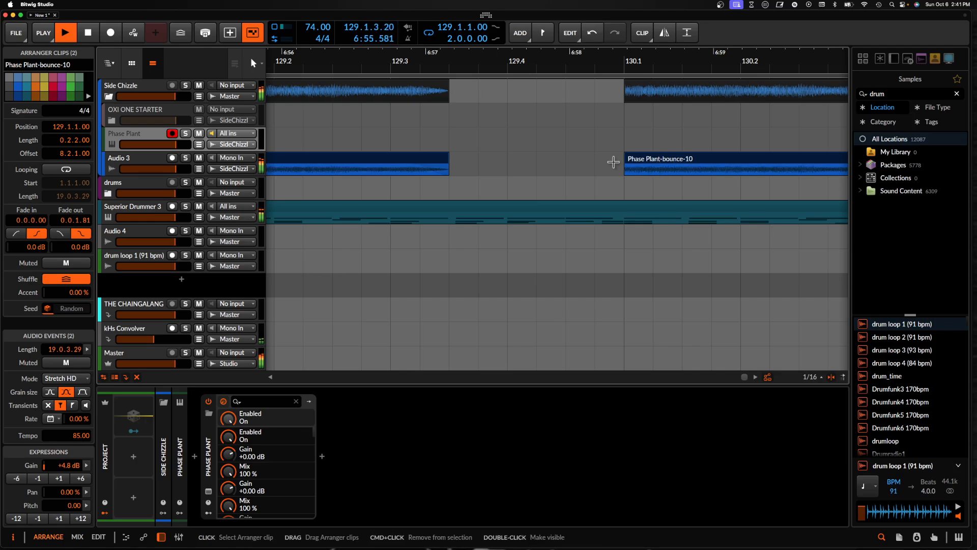
Insert the Pro-R 2 reverb on the Audio 3 track
{"action": "left_click", "coordinate": [144, 160]}
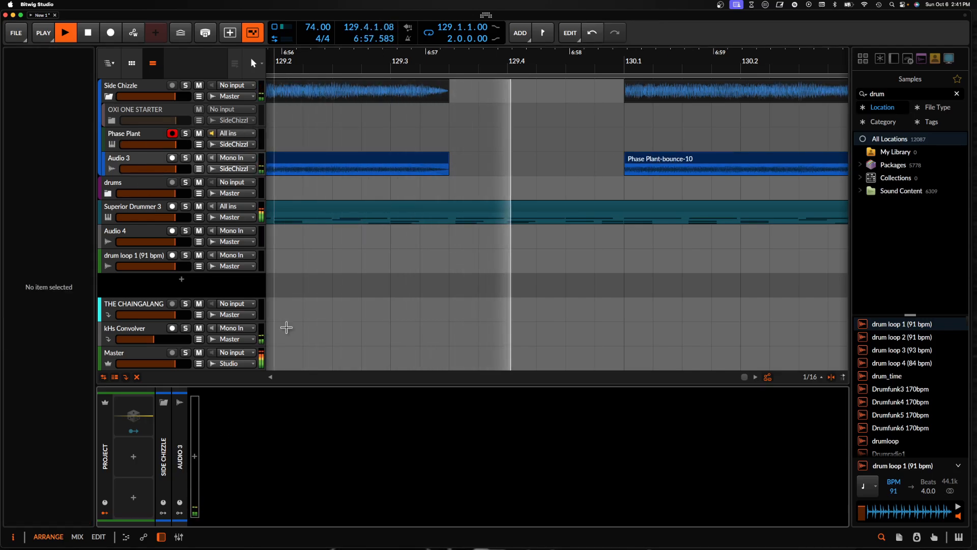
{"action": "left_click", "coordinate": [379, 160]}
{"action": "left_click", "coordinate": [195, 457]}
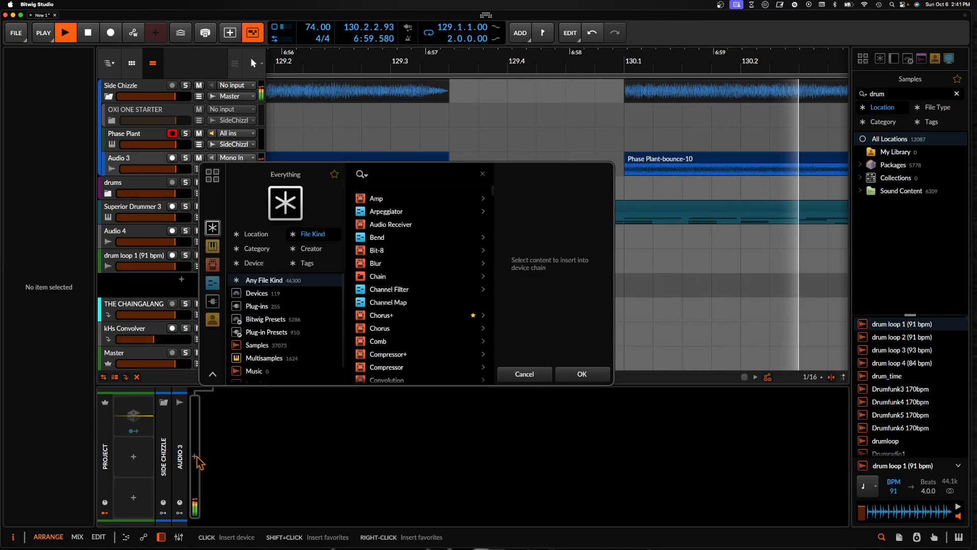
{"action": "type", "text": "pro"}
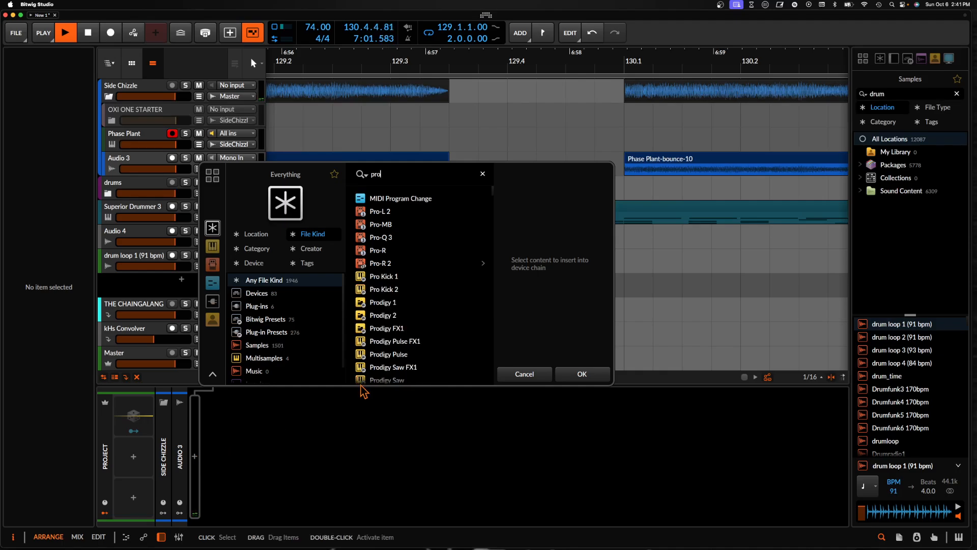
{"action": "left_click", "coordinate": [385, 264]}
{"action": "left_click", "coordinate": [569, 374]}
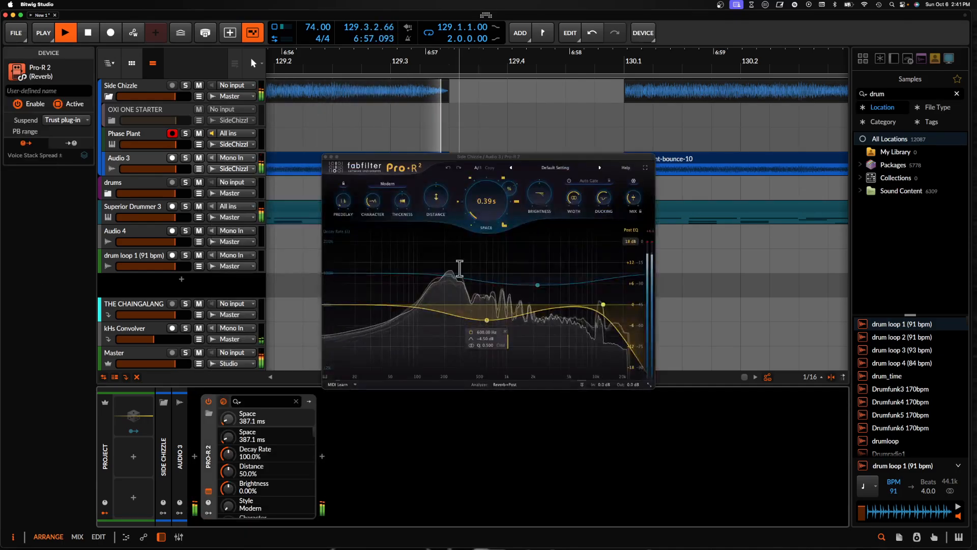
Add a low cut to the reverb's Post EQ and set Space to 1.25 s and Mix to 85.9%
{"action": "left_click_drag", "start_coordinate": [604, 198], "coordinate": [601, 233]}
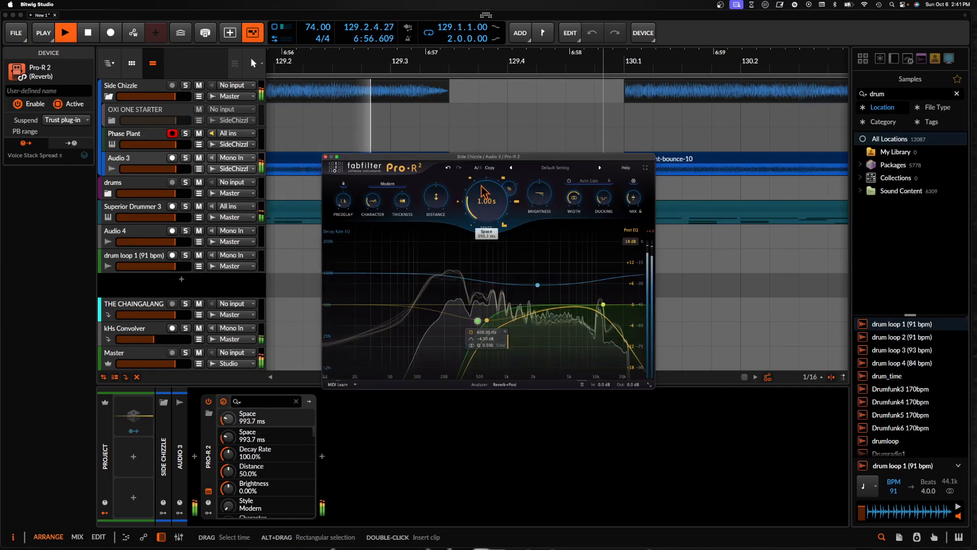
{"action": "mouse_move", "coordinate": [477, 198]}
{"action": "left_mouse_down"}
{"action": "mouse_move", "coordinate": [483, 189]}
{"action": "mouse_move", "coordinate": [487, 197]}
{"action": "left_mouse_up"}
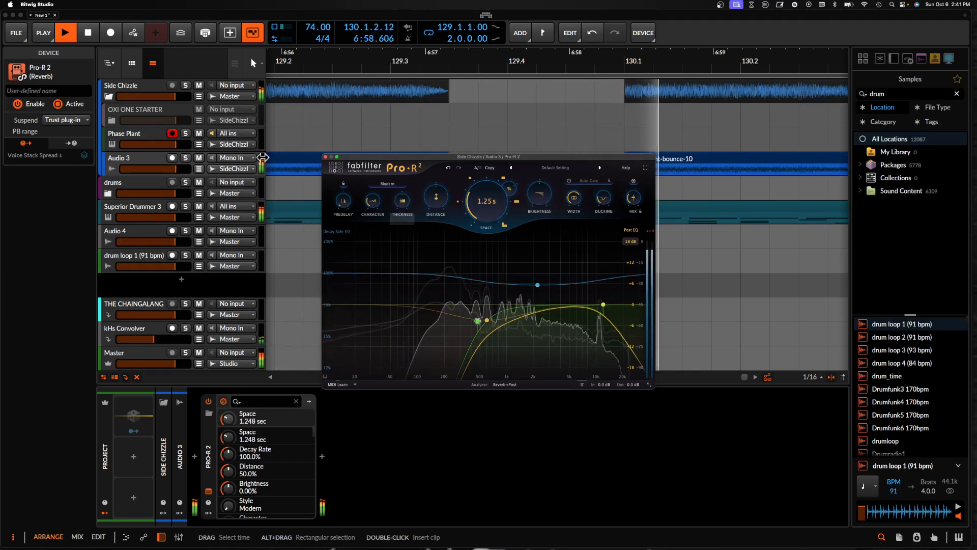
{"action": "left_click", "coordinate": [131, 160]}
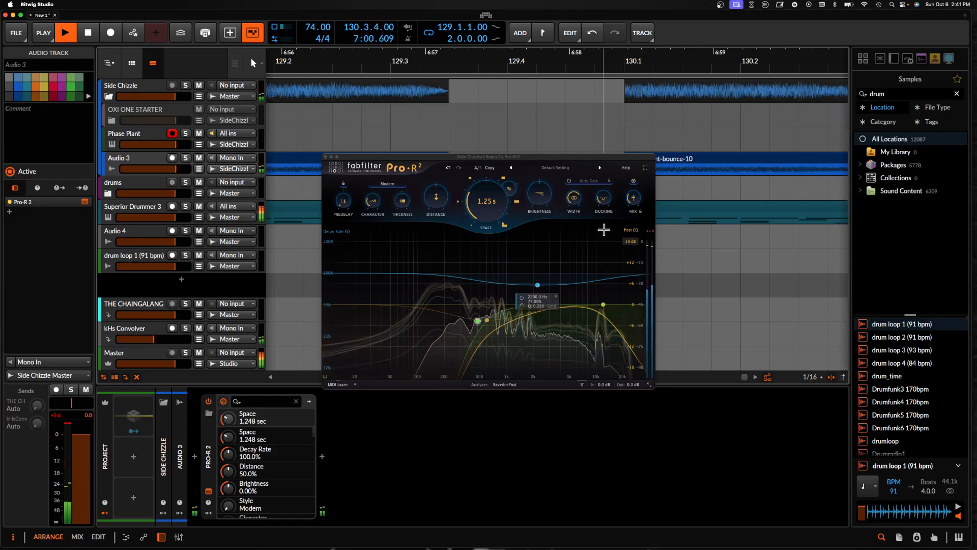
{"action": "left_click_drag", "start_coordinate": [630, 199], "coordinate": [631, 184]}
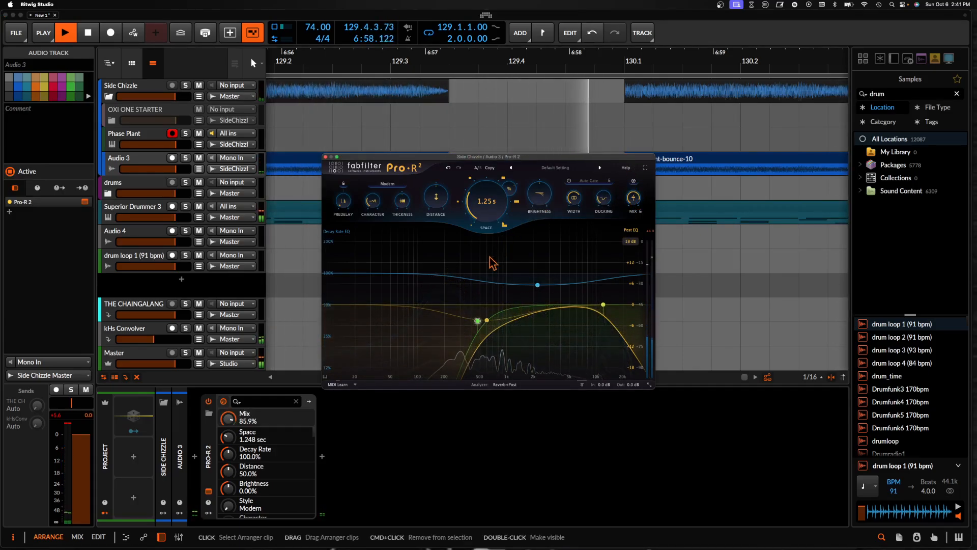
Shift the Post EQ low cut down in frequency, raise Band 3 to -0.28 dB, and set Distance 71.6%, Brightness 43.2% and Mix 53.6%
{"action": "left_click_drag", "start_coordinate": [477, 321], "coordinate": [445, 314]}
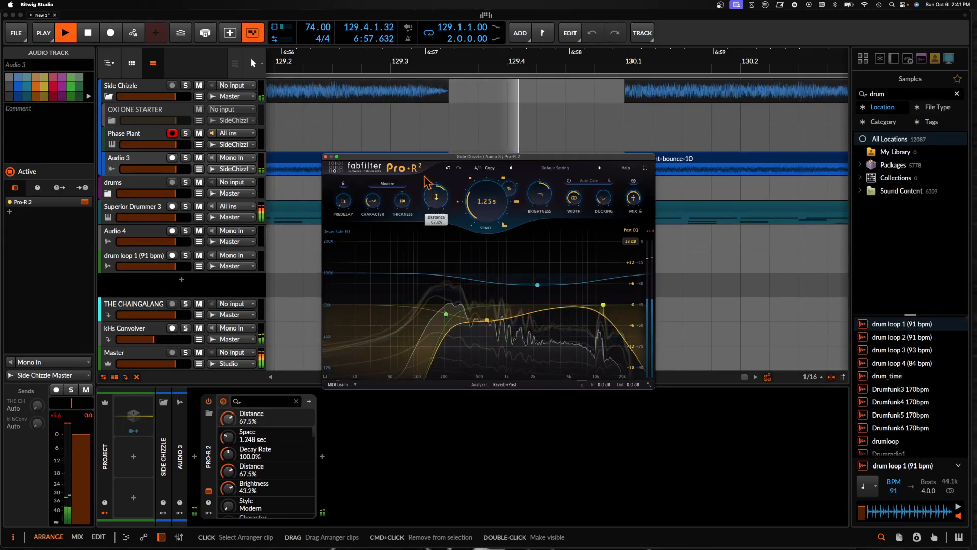
{"action": "left_click_drag", "start_coordinate": [487, 320], "coordinate": [486, 309]}
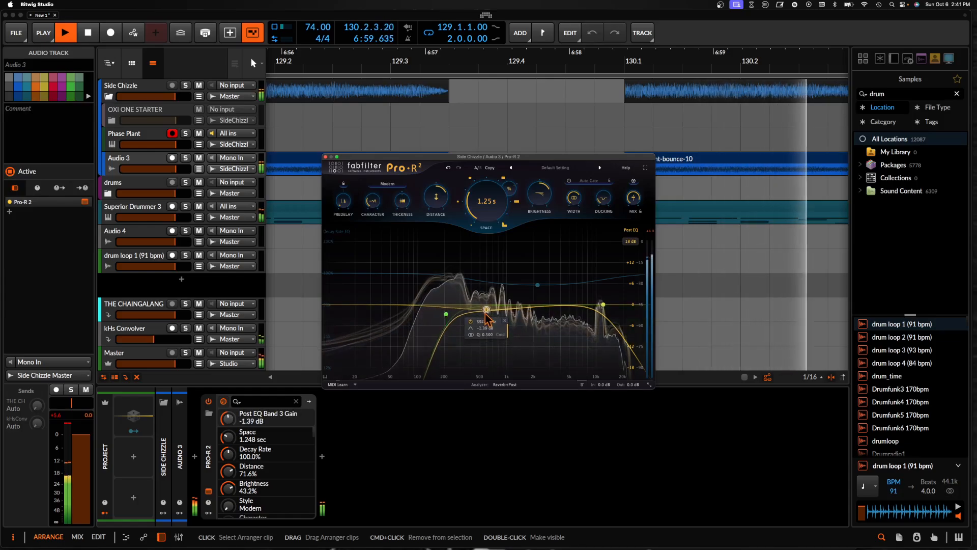
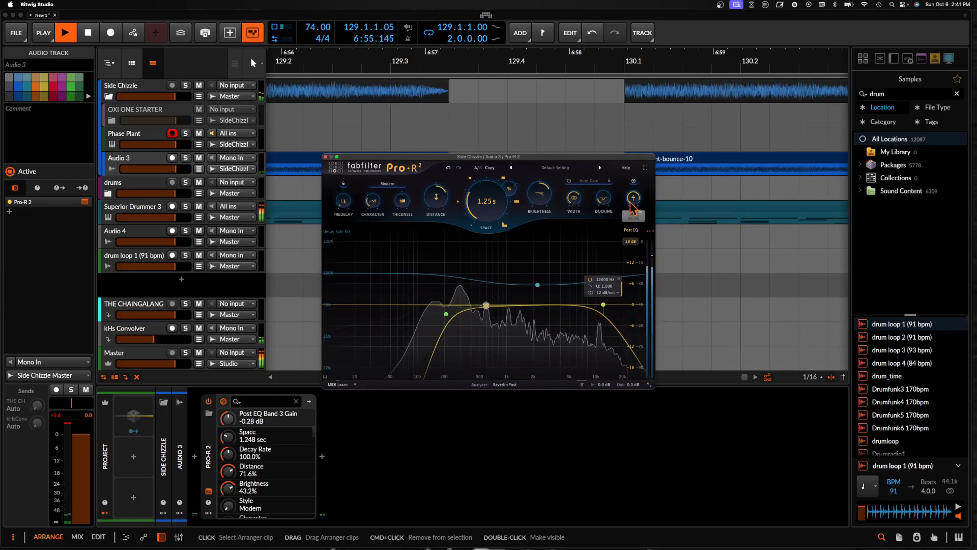
{"action": "left_click_drag", "start_coordinate": [631, 206], "coordinate": [629, 239]}
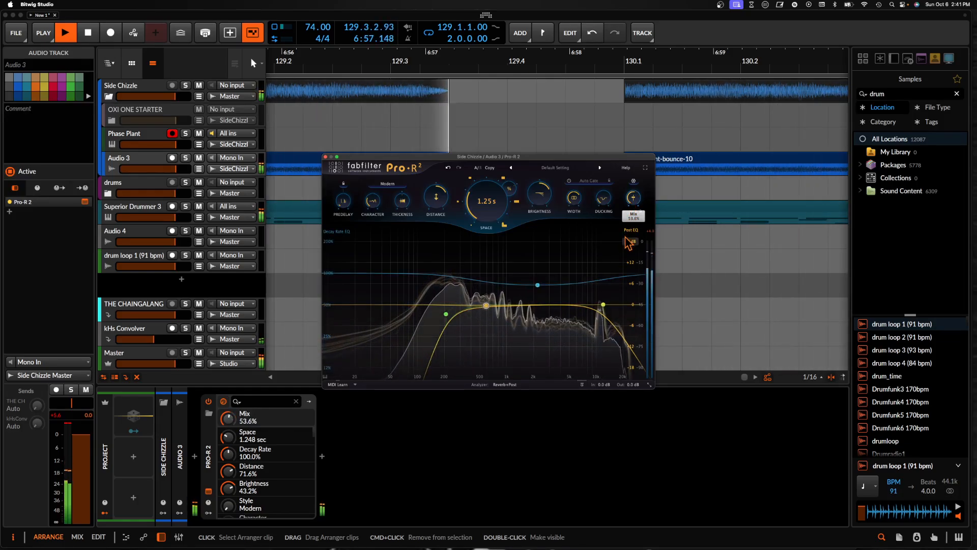
Set the reverb's Thickness to 67.5% and close the plug-in window
{"action": "left_click", "coordinate": [400, 205]}
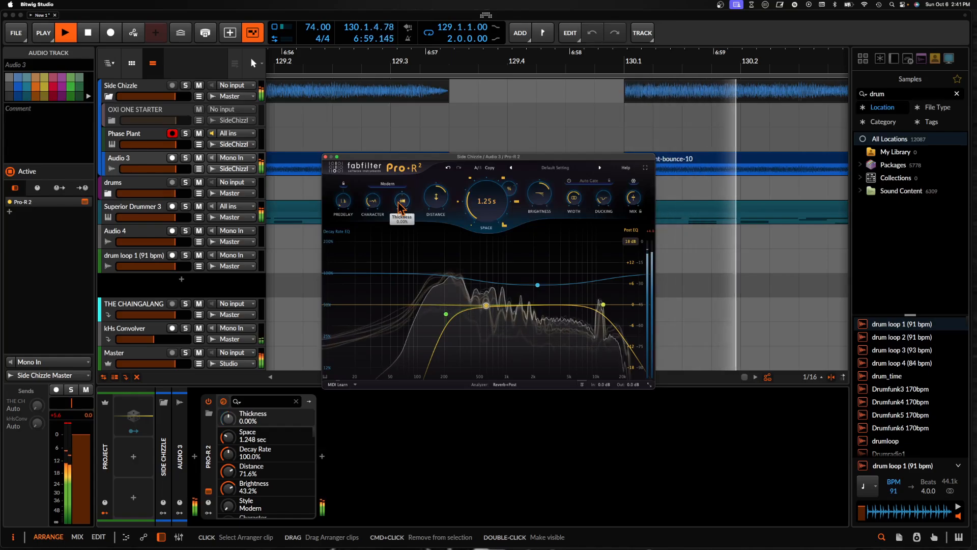
{"action": "left_click_drag", "start_coordinate": [399, 203], "coordinate": [398, 169]}
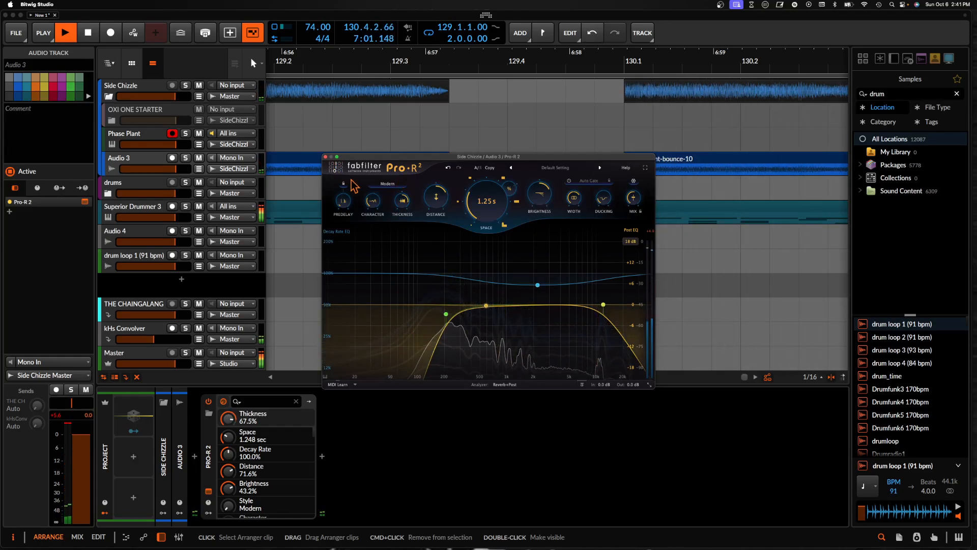
{"action": "left_click", "coordinate": [326, 158]}
Stop playback and duplicate the slices and drum clip from 129.1.1–131.1.1 so the copy starts at 131.1.1
{"action": "scroll", "coordinate": [369, 163], "scroll_direction": "down", "scroll_amount": 6}
{"action": "left_click", "coordinate": [370, 165]}
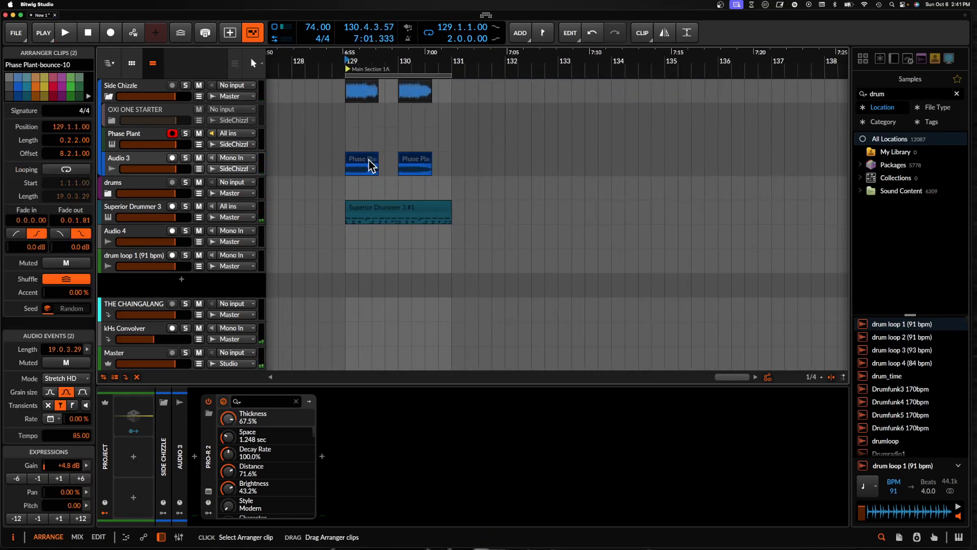
{"action": "scroll", "coordinate": [399, 161], "scroll_direction": "left", "scroll_amount": 10}
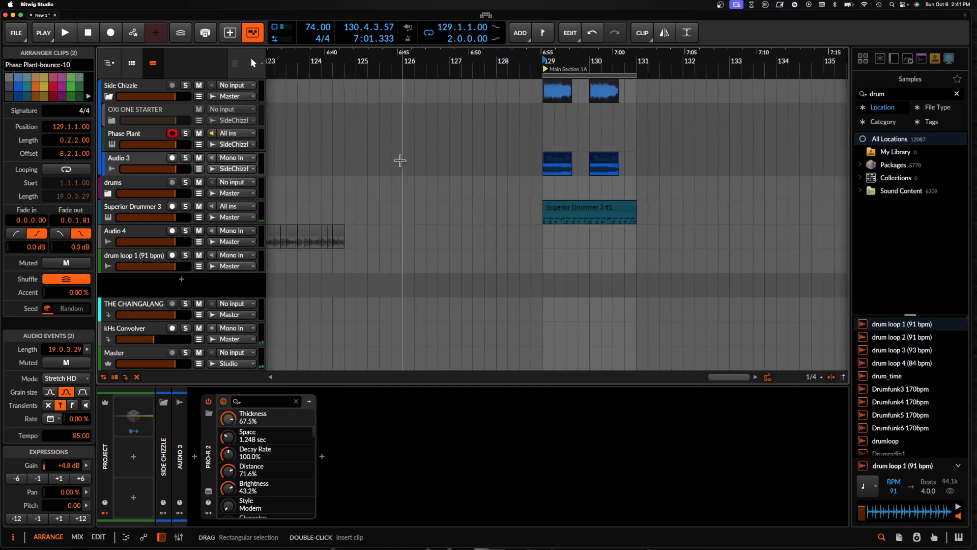
{"action": "scroll", "coordinate": [400, 161], "scroll_direction": "right", "scroll_amount": 3}
{"action": "scroll", "coordinate": [400, 160], "scroll_direction": "left", "scroll_amount": 5}
{"action": "scroll", "coordinate": [400, 160], "scroll_direction": "down", "scroll_amount": 3}
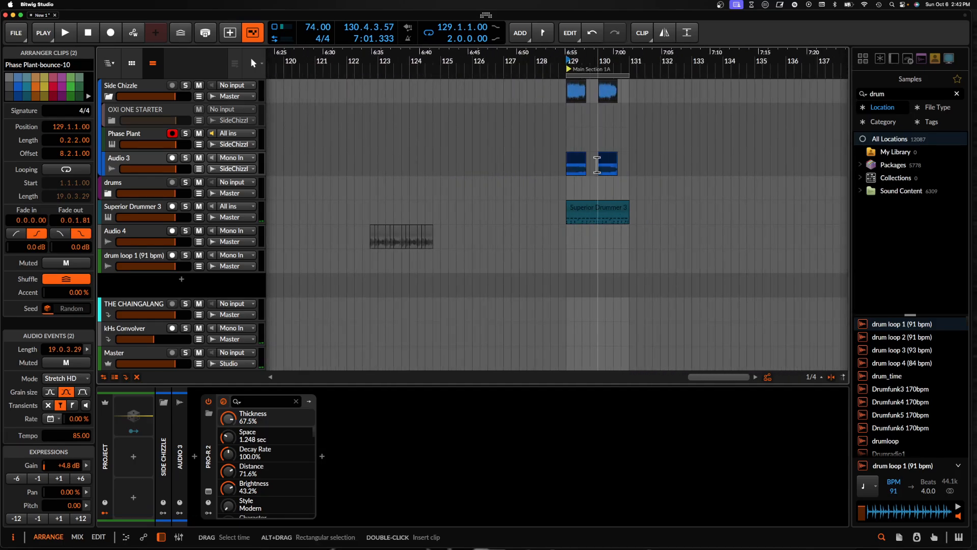
{"action": "scroll", "coordinate": [597, 164], "scroll_direction": "up", "scroll_amount": 4}
{"action": "left_click_drag", "start_coordinate": [431, 157], "coordinate": [522, 200]}
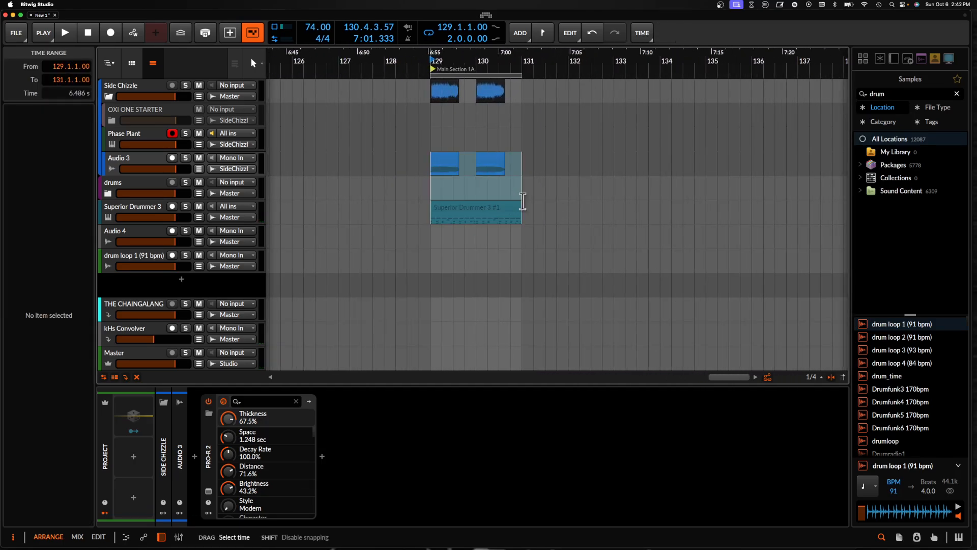
{"action": "key", "text": "super+d"}
Set the stretch mode of the remaining bounced clip at 30.4.3 to Repitch
{"action": "scroll", "coordinate": [506, 192], "scroll_direction": "left", "scroll_amount": 10}
{"action": "scroll", "coordinate": [506, 193], "scroll_direction": "down", "scroll_amount": 5}
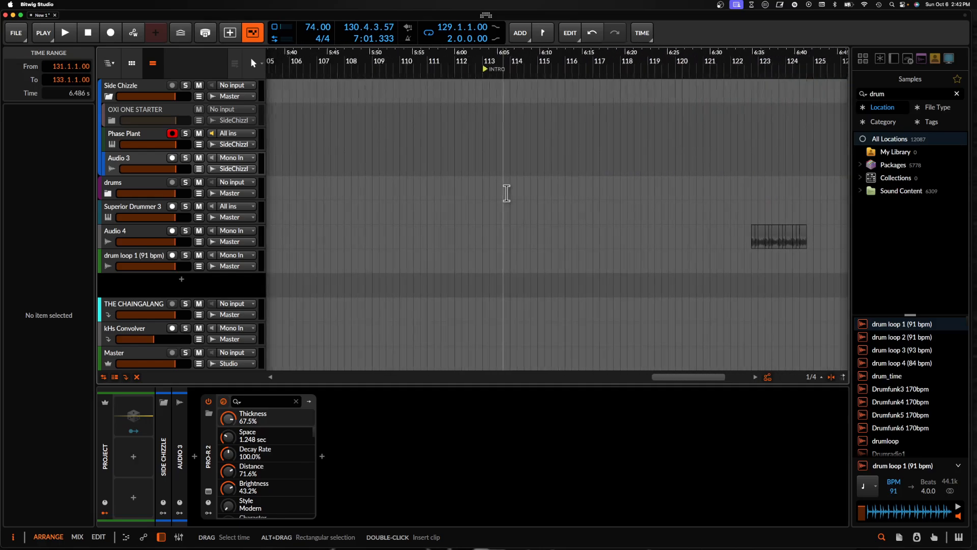
{"action": "scroll", "coordinate": [506, 193], "scroll_direction": "down", "scroll_amount": 3}
{"action": "scroll", "coordinate": [507, 193], "scroll_direction": "left", "scroll_amount": 8}
{"action": "scroll", "coordinate": [510, 192], "scroll_direction": "up", "scroll_amount": 3}
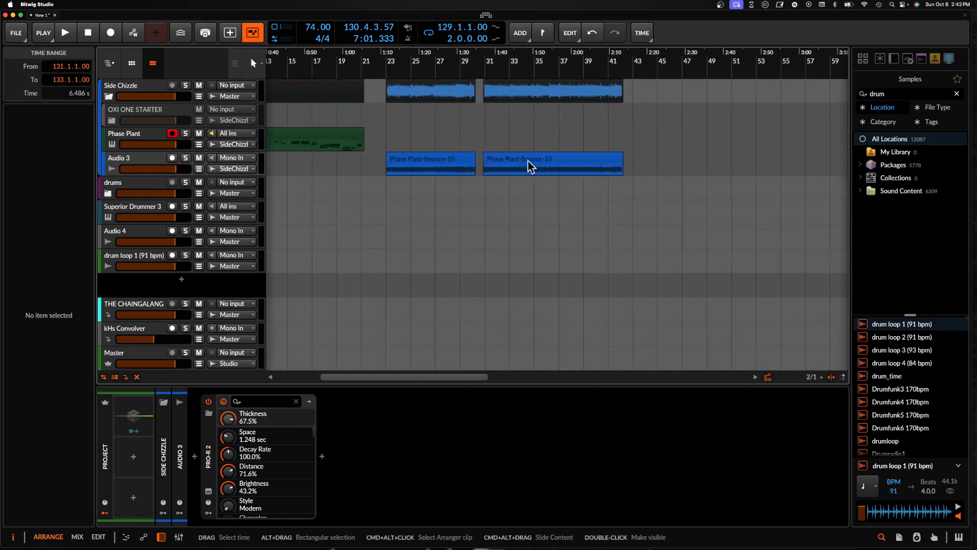
{"action": "left_click", "coordinate": [529, 158]}
{"action": "scroll", "coordinate": [539, 159], "scroll_direction": "up", "scroll_amount": 2}
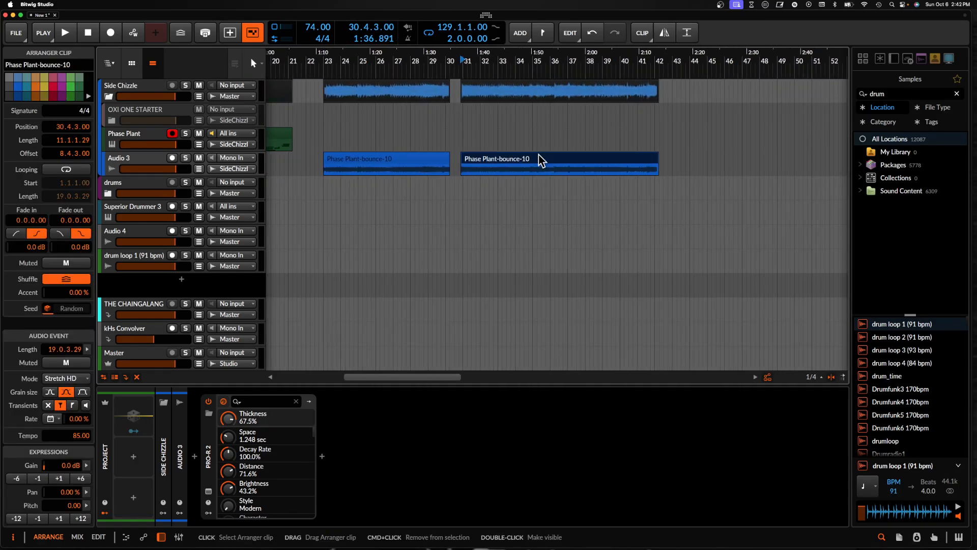
{"action": "left_click", "coordinate": [82, 379]}
{"action": "left_click", "coordinate": [75, 368]}
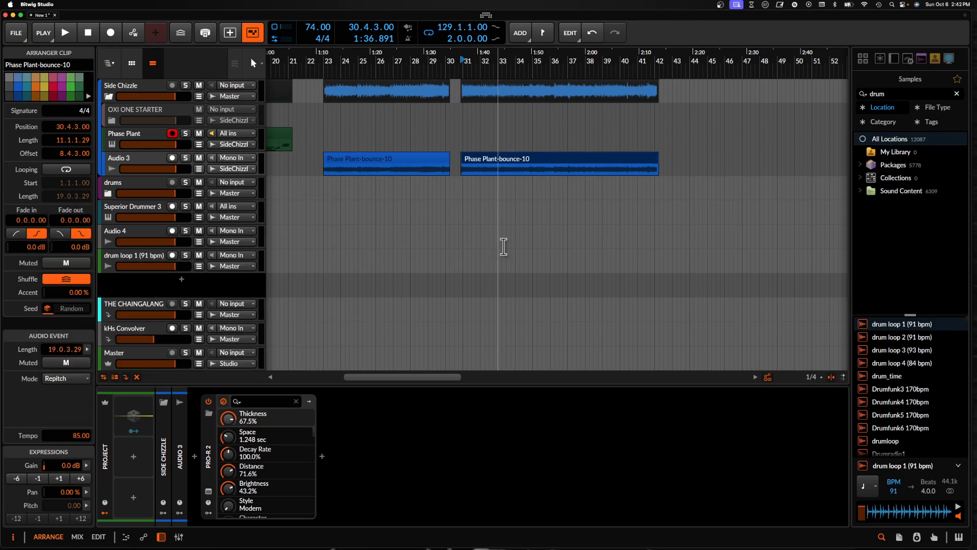
Scale the repitched clip at 30.4.3 to half its length
{"action": "left_click", "coordinate": [534, 162]}
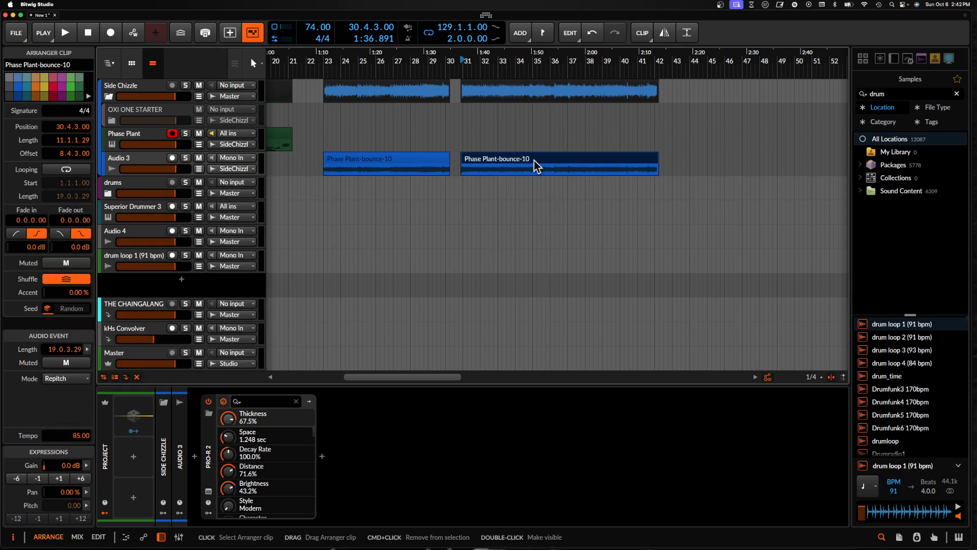
{"action": "key", "text": "alt+minus"}
{"action": "scroll", "coordinate": [514, 155], "scroll_direction": "up", "scroll_amount": 3}
{"action": "scroll", "coordinate": [514, 156], "scroll_direction": "up", "scroll_amount": 5}
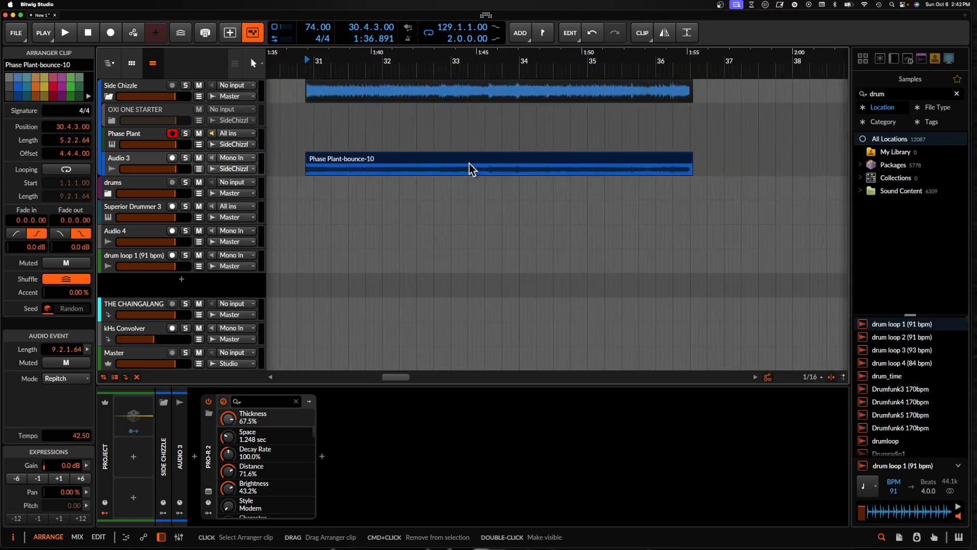
Audition the repitched bounce clip on Audio 3 from 33.3.1.00
{"action": "scroll", "coordinate": [374, 173], "scroll_direction": "down", "scroll_amount": 2}
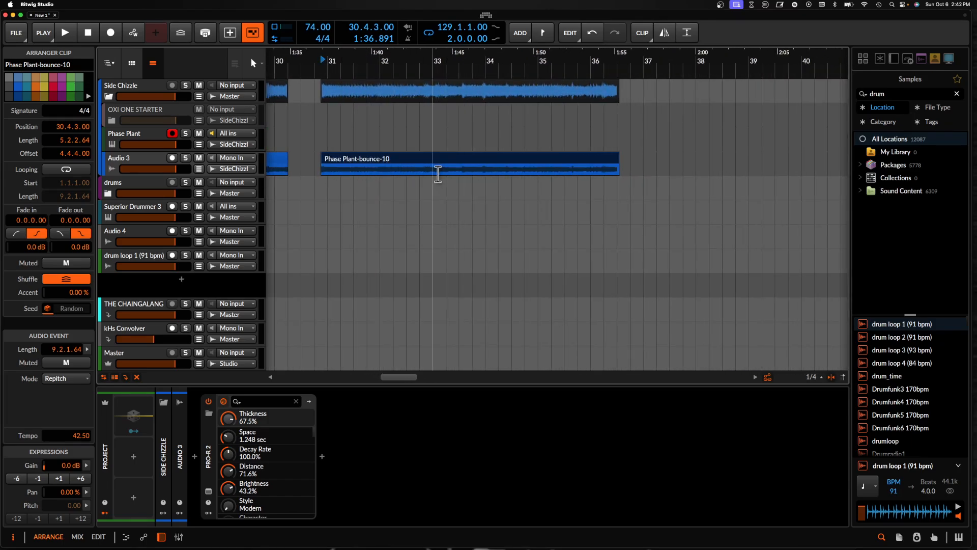
{"action": "scroll", "coordinate": [388, 160], "scroll_direction": "up", "scroll_amount": 1}
{"action": "scroll", "coordinate": [389, 163], "scroll_direction": "left", "scroll_amount": 2}
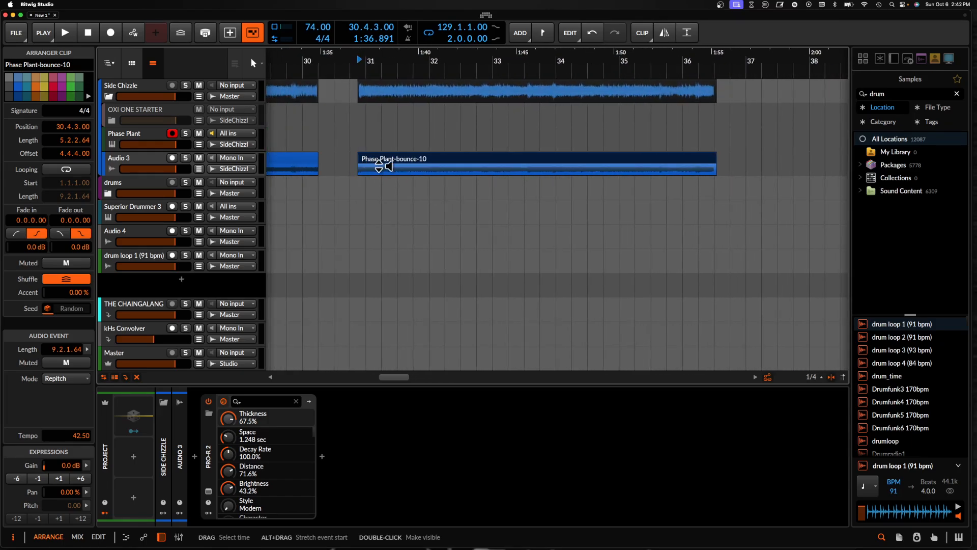
{"action": "left_click", "coordinate": [475, 173]}
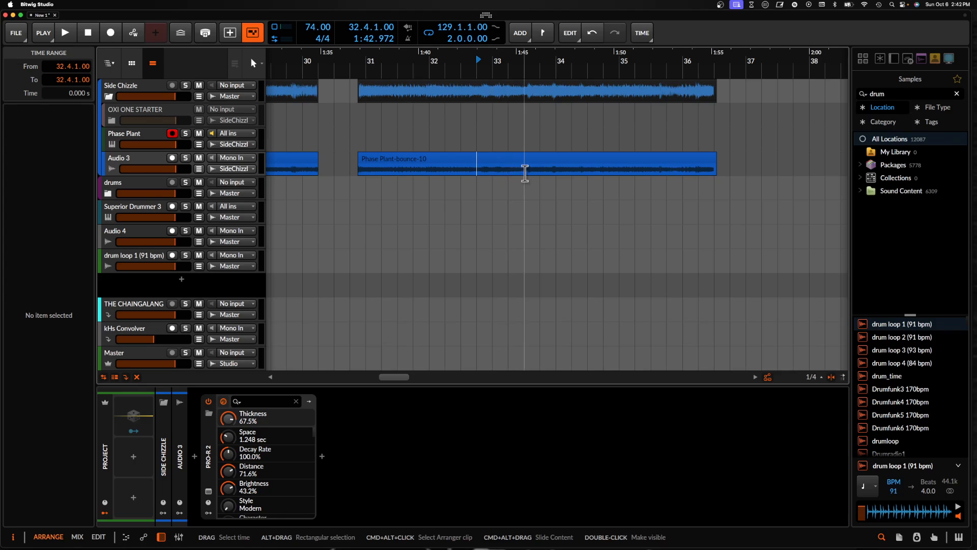
{"action": "scroll", "coordinate": [524, 173], "scroll_direction": "up", "scroll_amount": 2}
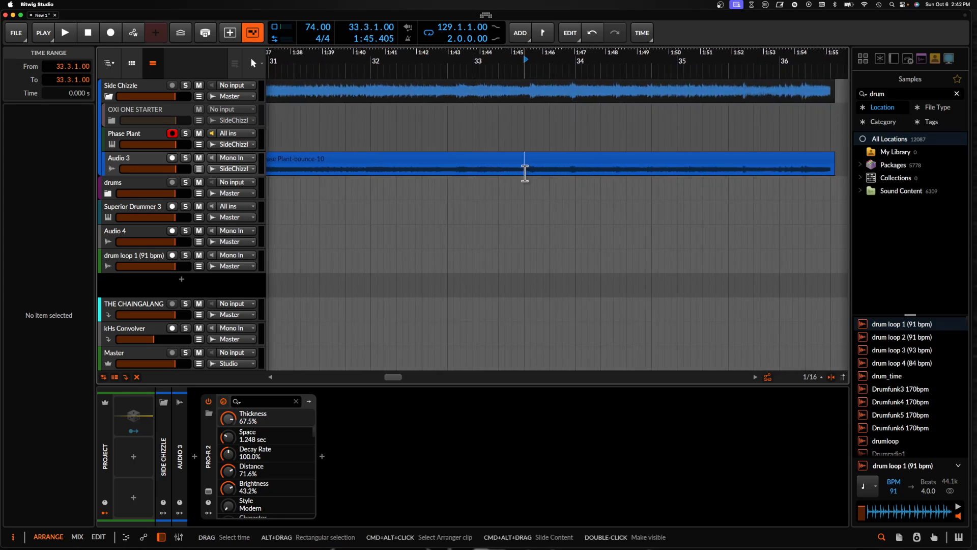
{"action": "scroll", "coordinate": [525, 173], "scroll_direction": "right", "scroll_amount": 4}
{"action": "key", "text": "space"}
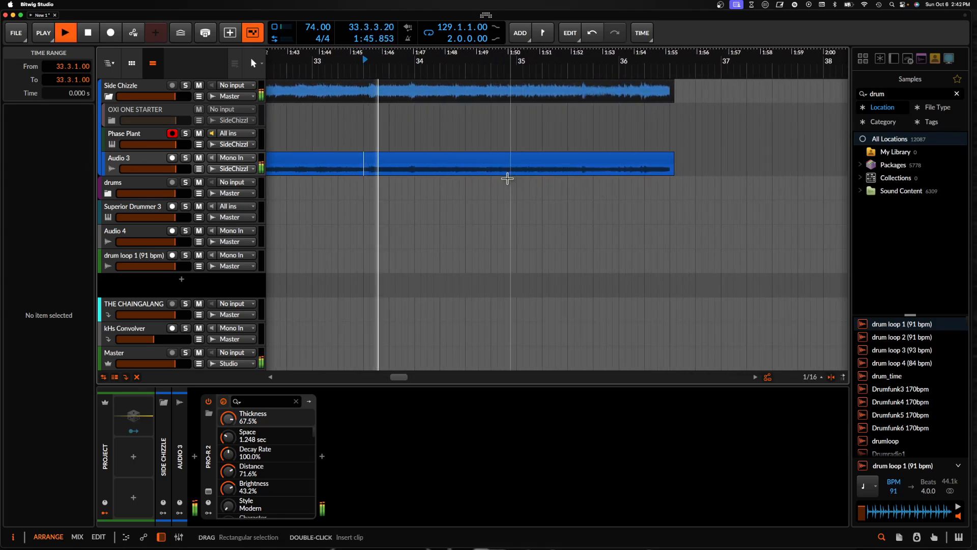
{"action": "scroll", "coordinate": [367, 167], "scroll_direction": "up", "scroll_amount": 5}
{"action": "key", "text": "space"}
{"action": "key", "text": "space"}
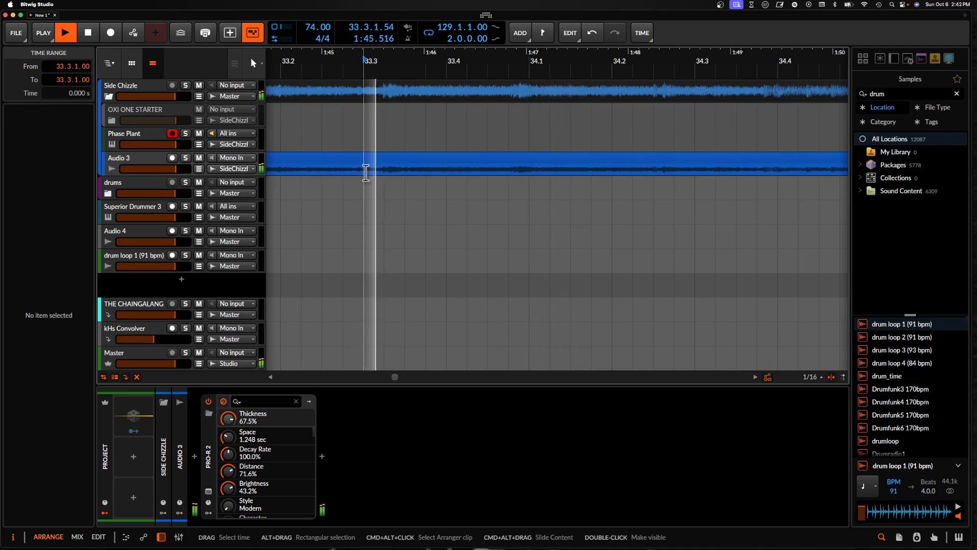
Stop playback and select the 33.3.2.00–33.4.4.00 portion of the repitched clip on Audio 3
{"action": "left_click", "coordinate": [382, 172]}
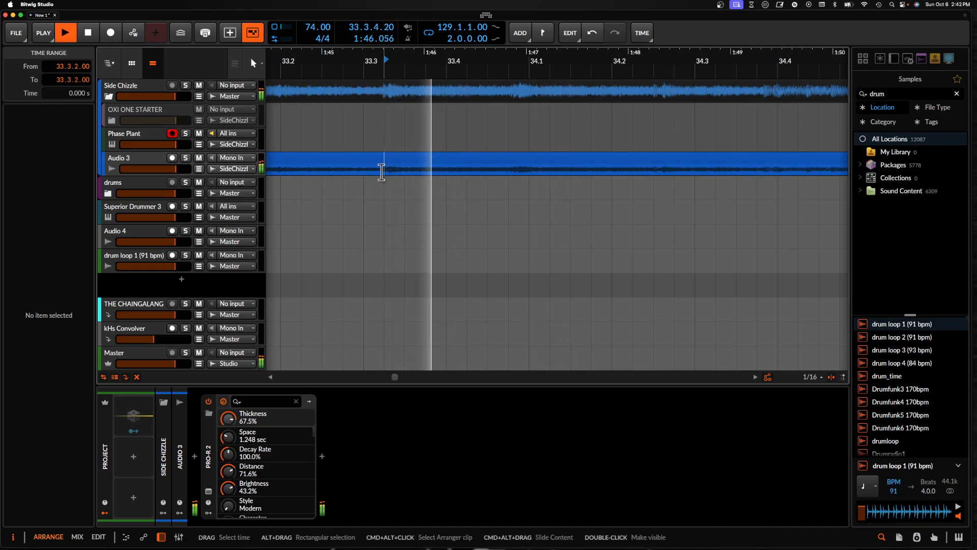
{"action": "key", "text": "space"}
{"action": "left_click_drag", "start_coordinate": [382, 172], "coordinate": [418, 172]}
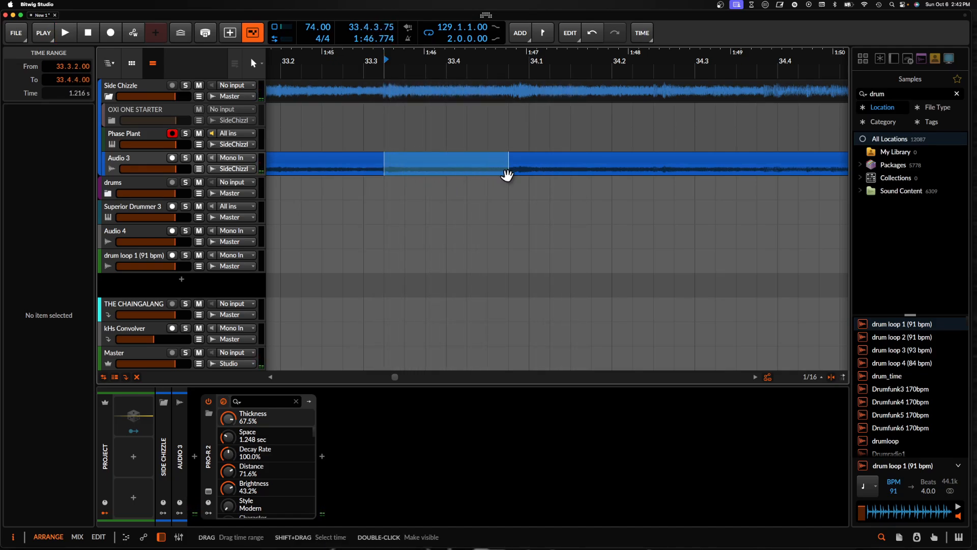
Add an audio track below Audio 3 and place a copy of the selected portion on it at 129.1.1.00
{"action": "scroll", "coordinate": [505, 173], "scroll_direction": "down", "scroll_amount": 10}
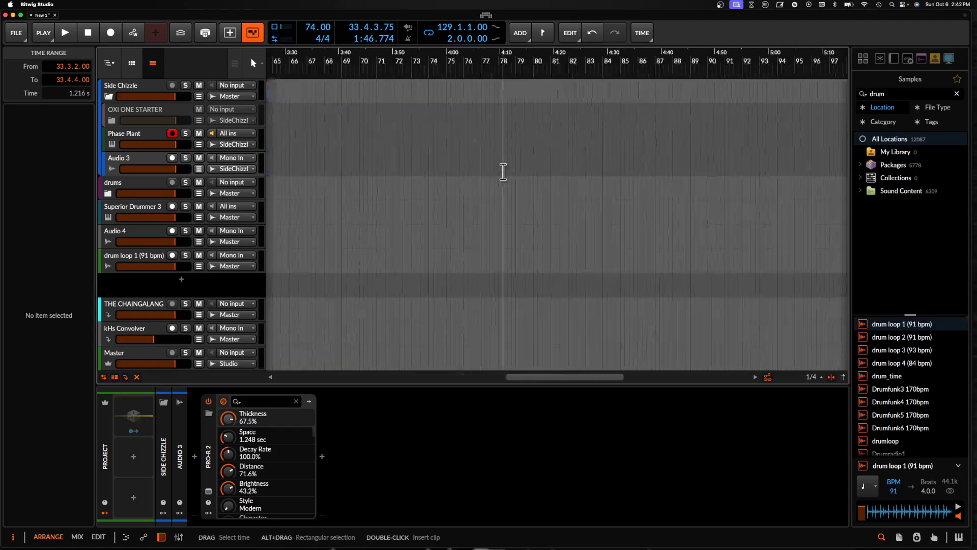
{"action": "scroll", "coordinate": [503, 172], "scroll_direction": "right", "scroll_amount": 10}
{"action": "left_click", "coordinate": [146, 169]}
{"action": "key", "text": "super+t"}
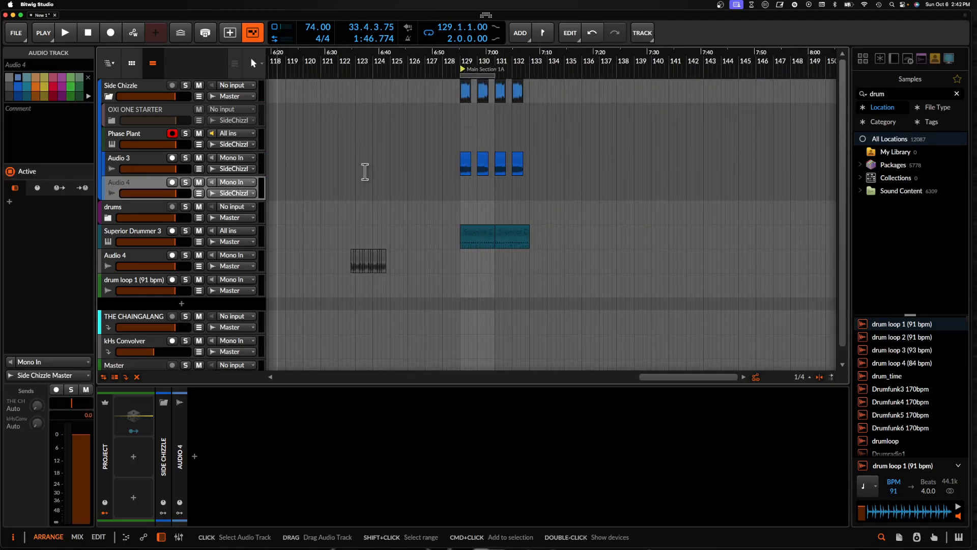
{"action": "scroll", "coordinate": [462, 179], "scroll_direction": "up", "scroll_amount": 5}
{"action": "left_click", "coordinate": [455, 196]}
{"action": "key", "text": "super+v"}
{"action": "scroll", "coordinate": [455, 196], "scroll_direction": "up", "scroll_amount": 5}
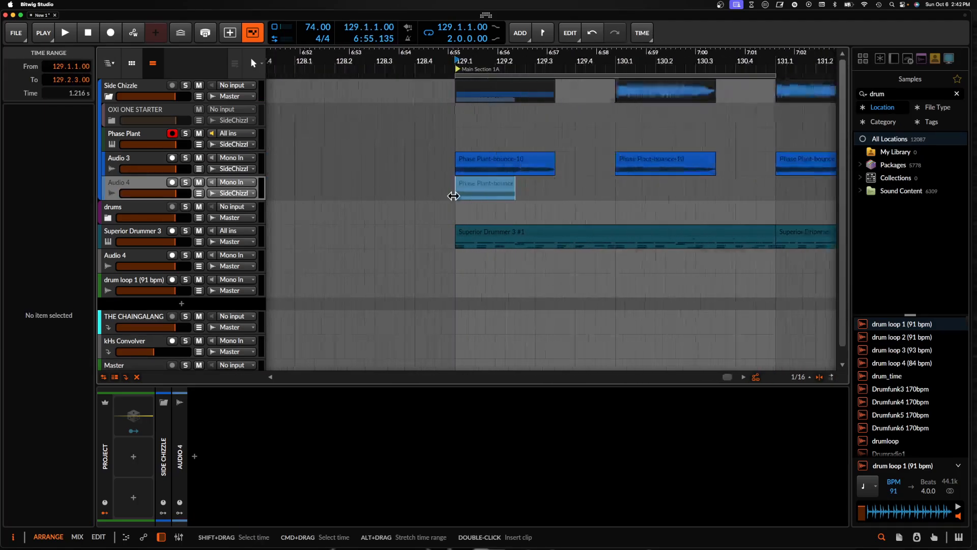
Copy the new track's slice from 129.1.1 to 130.1.1 and scale the copy to double its length
{"action": "left_click", "coordinate": [502, 188]}
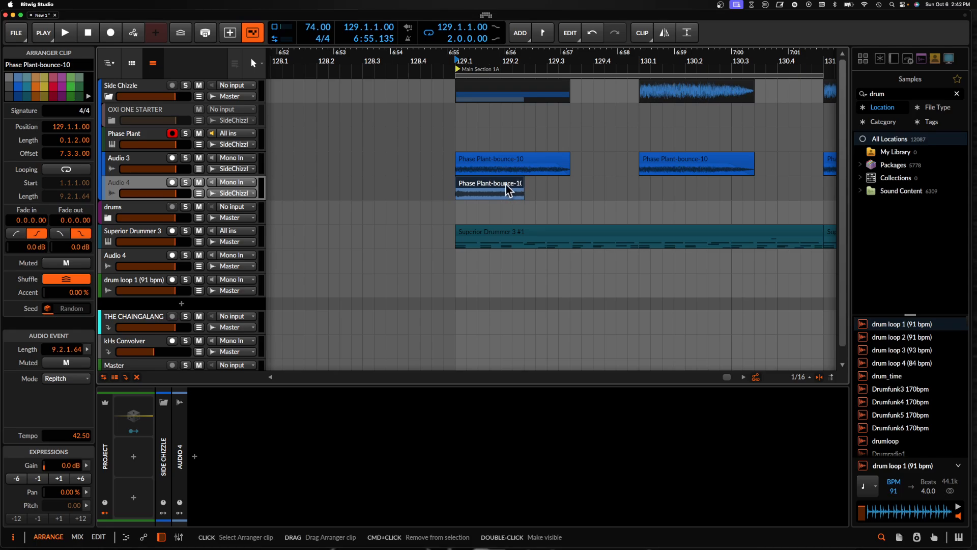
{"action": "left_click_drag", "start_coordinate": [499, 188], "coordinate": [677, 184]}
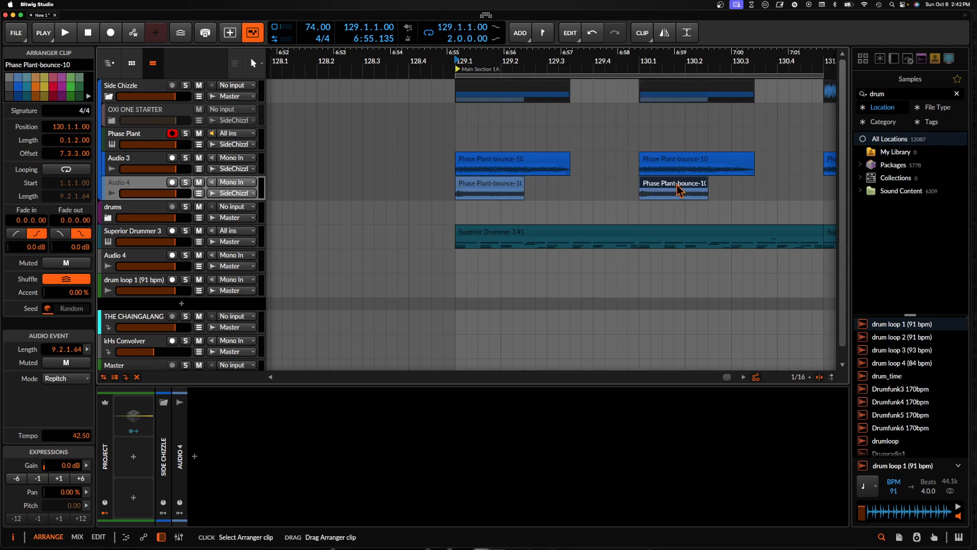
{"action": "scroll", "coordinate": [676, 185], "scroll_direction": "down", "scroll_amount": 3}
{"action": "left_click", "coordinate": [587, 188]}
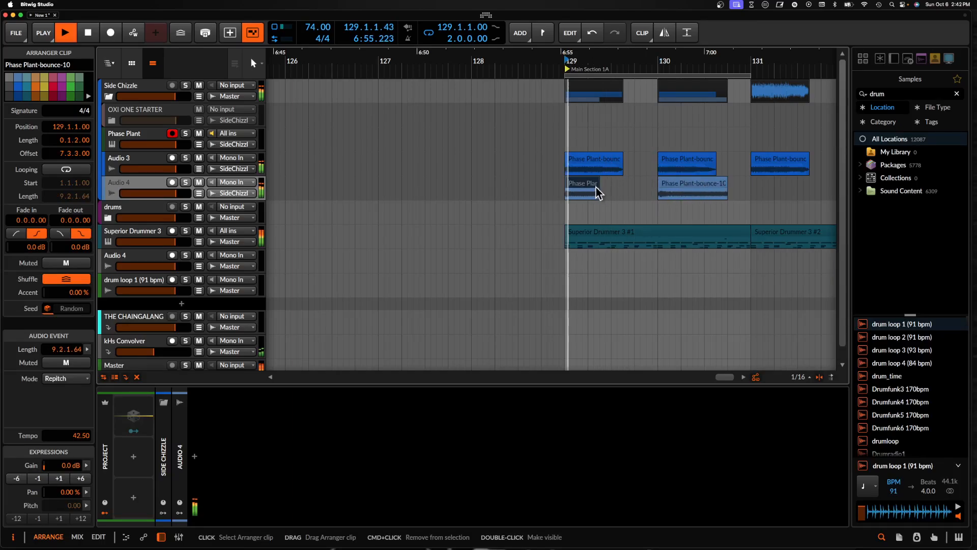
{"action": "key", "text": "space"}
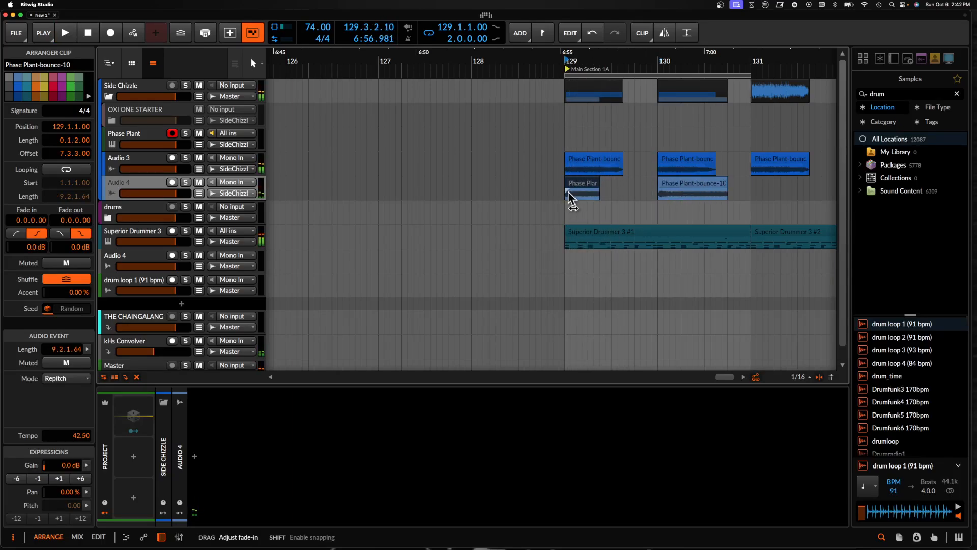
Insert the VST3 version of the Raum reverb on the new audio track and move its window clear of the clips
{"action": "left_click", "coordinate": [158, 190]}
{"action": "left_click", "coordinate": [194, 456]}
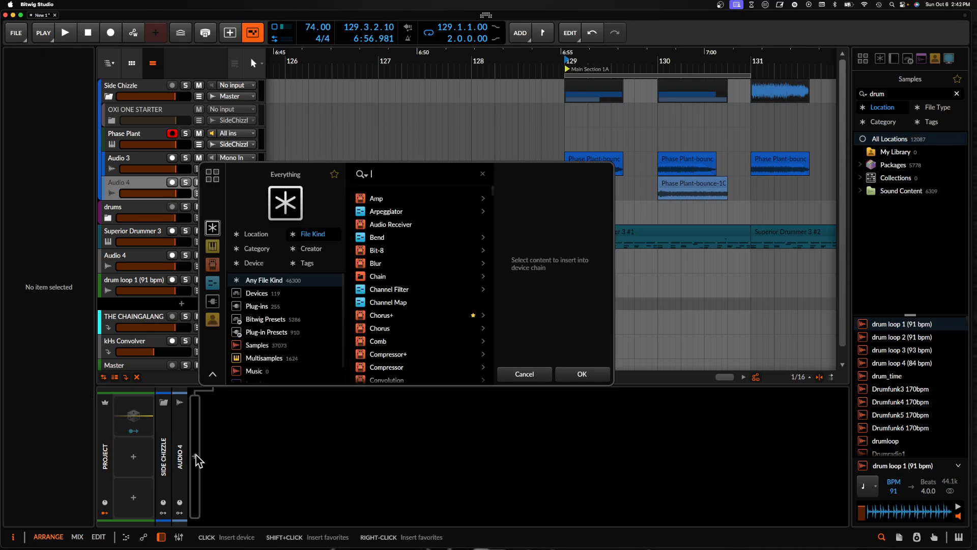
{"action": "type", "text": "raum"}
{"action": "left_click", "coordinate": [436, 211]}
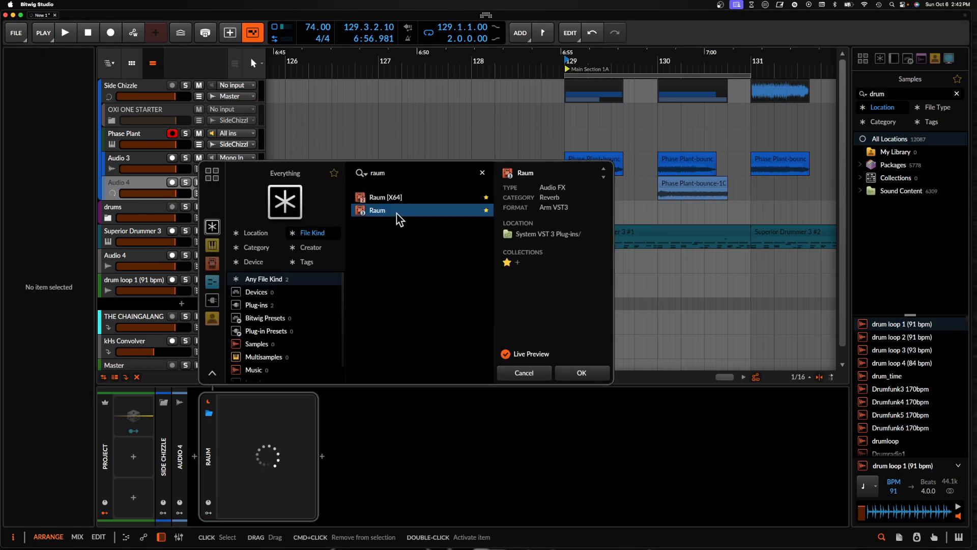
{"action": "left_click", "coordinate": [585, 376]}
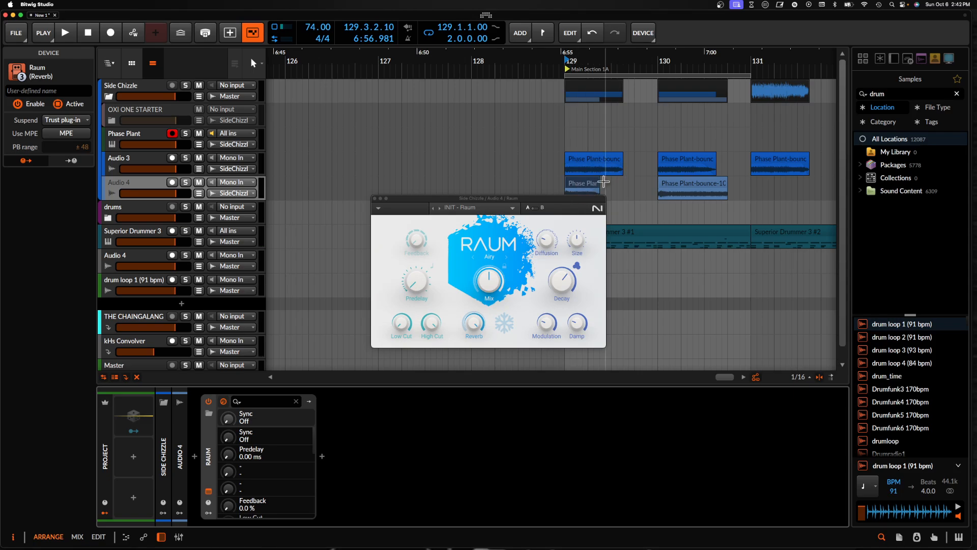
{"action": "left_click_drag", "start_coordinate": [497, 195], "coordinate": [380, 133]}
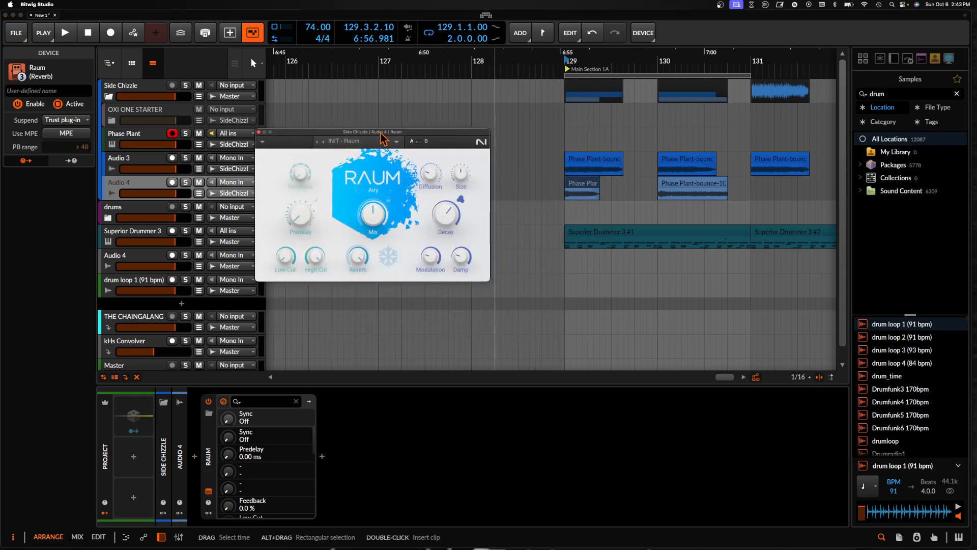
Give the repitched slice at 129.1.1 a fade-out of 0.0.1.61 and a fade-in of 0.0.1.94, auditioning the result
{"action": "key", "text": "space"}
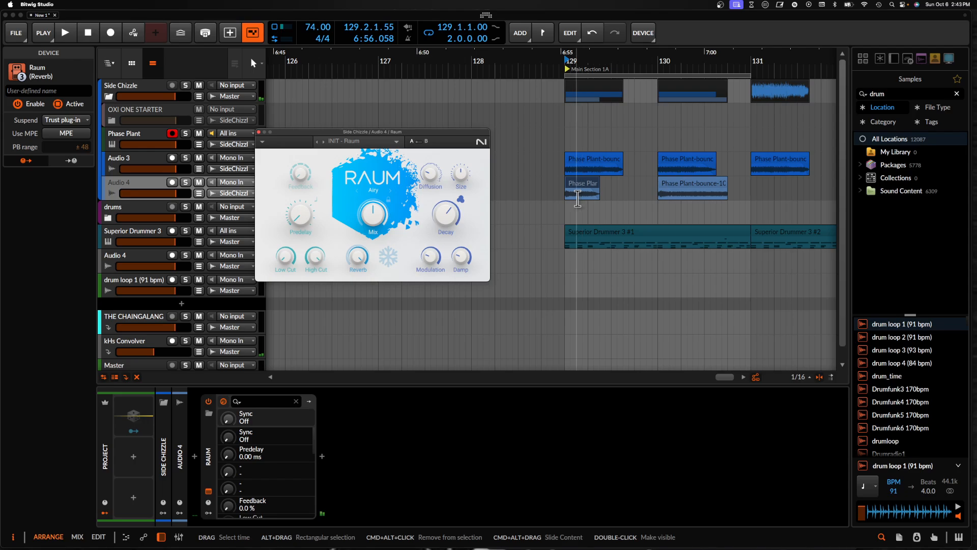
{"action": "left_click", "coordinate": [577, 198]}
{"action": "scroll", "coordinate": [577, 198], "scroll_direction": "up", "scroll_amount": 10}
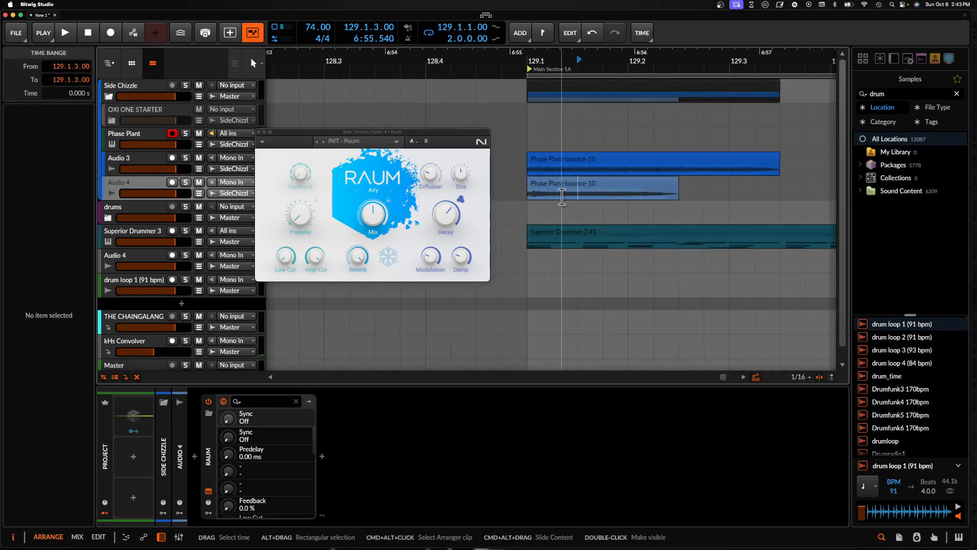
{"action": "left_click_drag", "start_coordinate": [580, 197], "coordinate": [584, 197]}
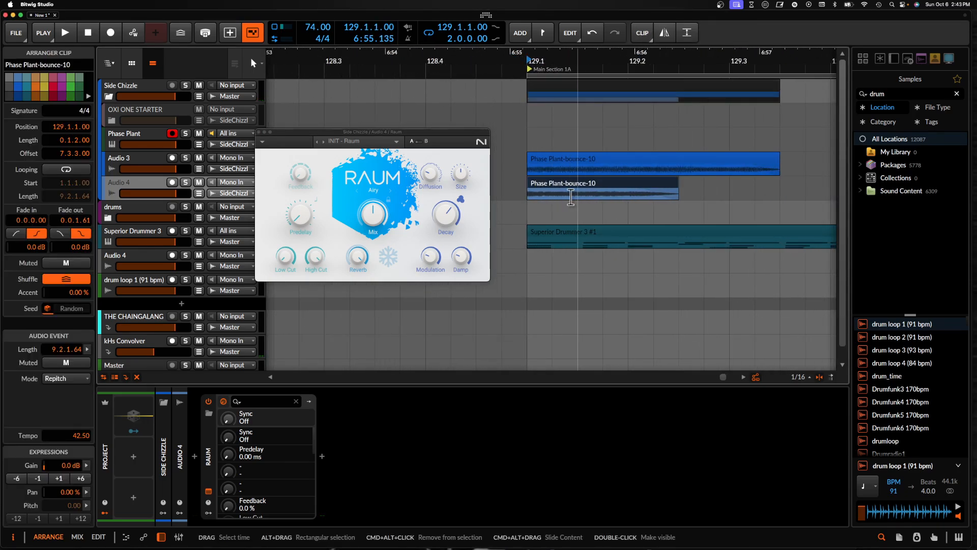
{"action": "key", "text": "space"}
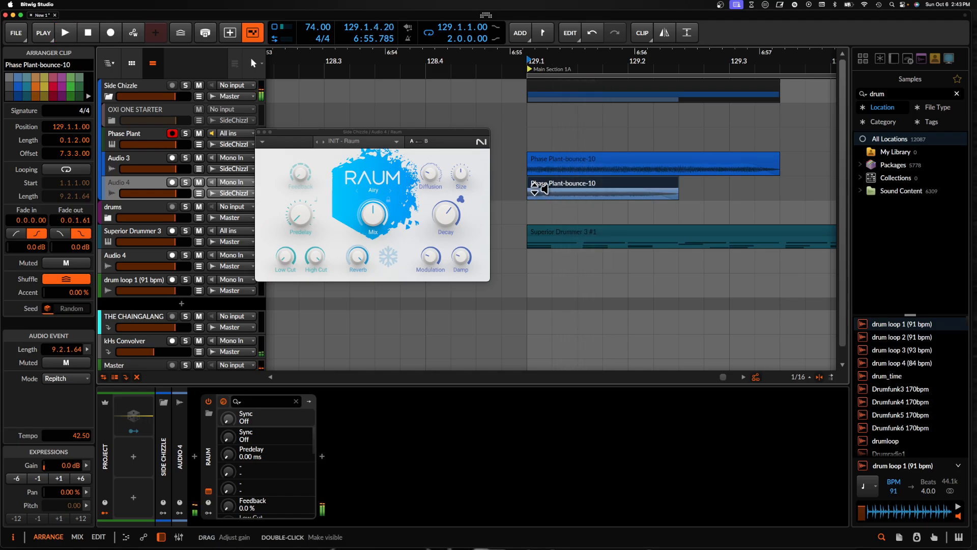
{"action": "left_click_drag", "start_coordinate": [531, 191], "coordinate": [577, 191]}
{"action": "scroll", "coordinate": [580, 191], "scroll_direction": "down", "scroll_amount": 3}
{"action": "key", "text": "space"}
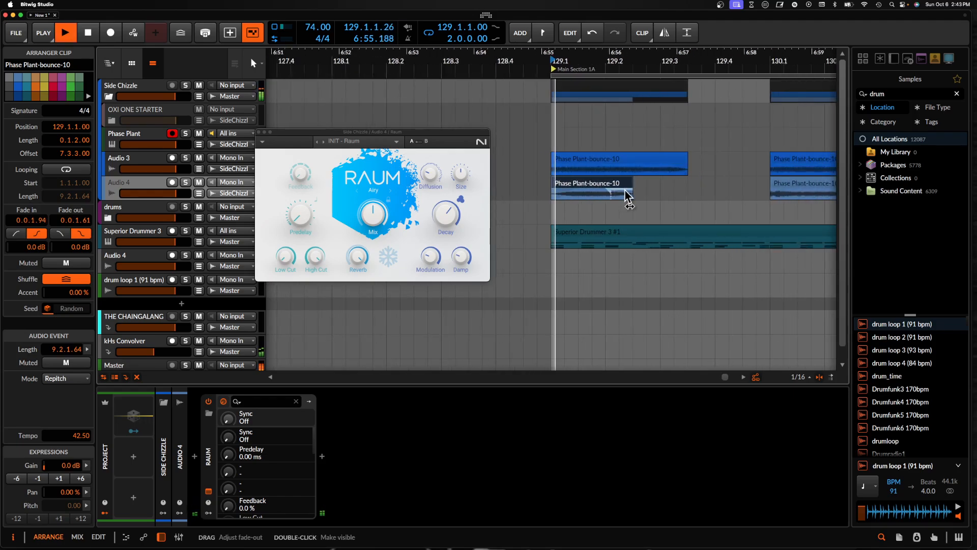
{"action": "scroll", "coordinate": [573, 194], "scroll_direction": "down", "scroll_amount": 5}
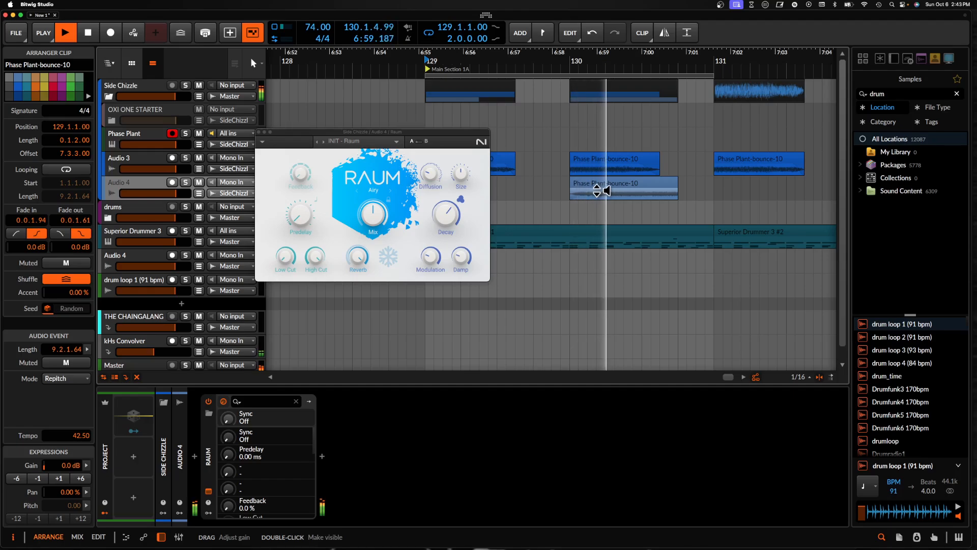
{"action": "key", "text": "space"}
Give the longer slice at 130.1.1 on the new track a fade-in of 0.0.2.14
{"action": "scroll", "coordinate": [599, 195], "scroll_direction": "left", "scroll_amount": 3}
{"action": "scroll", "coordinate": [618, 189], "scroll_direction": "down", "scroll_amount": 3}
{"action": "scroll", "coordinate": [627, 183], "scroll_direction": "right", "scroll_amount": 3}
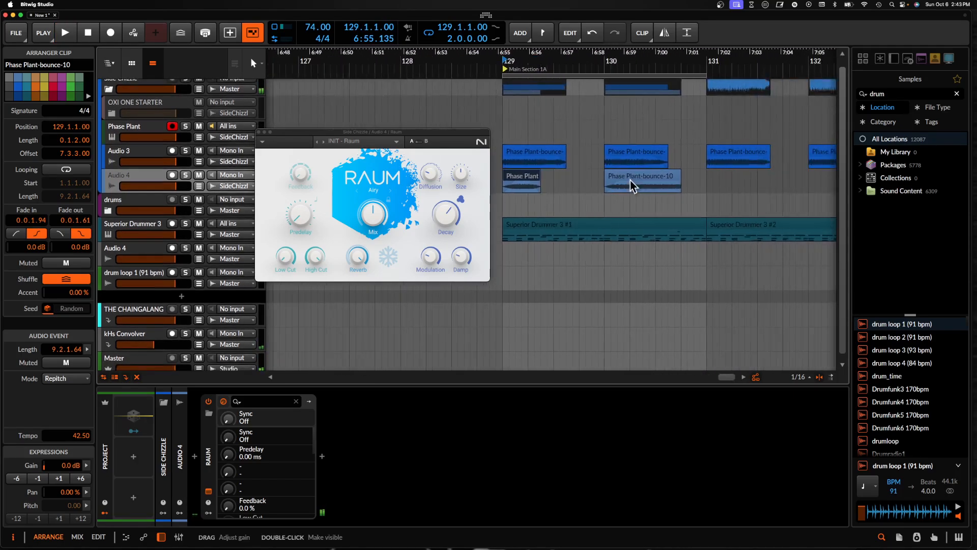
{"action": "left_click", "coordinate": [629, 180]}
{"action": "scroll", "coordinate": [629, 179], "scroll_direction": "down", "scroll_amount": 2}
{"action": "left_click", "coordinate": [543, 179]}
{"action": "scroll", "coordinate": [542, 176], "scroll_direction": "left", "scroll_amount": 2}
{"action": "left_click", "coordinate": [691, 177]}
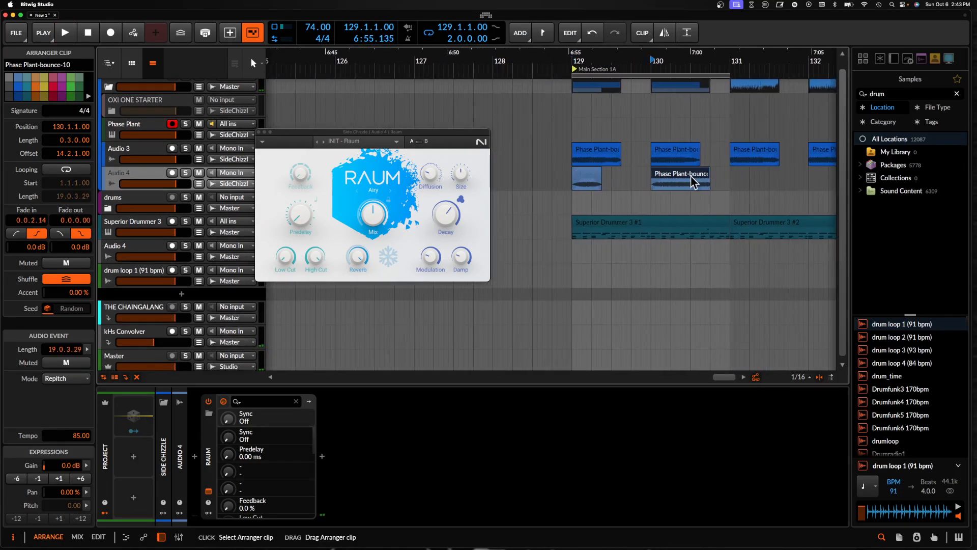
Play back the main section from 129.1.1.00 to hear the faded slices with the drums
{"action": "left_click", "coordinate": [599, 187]}
{"action": "key", "text": "space"}
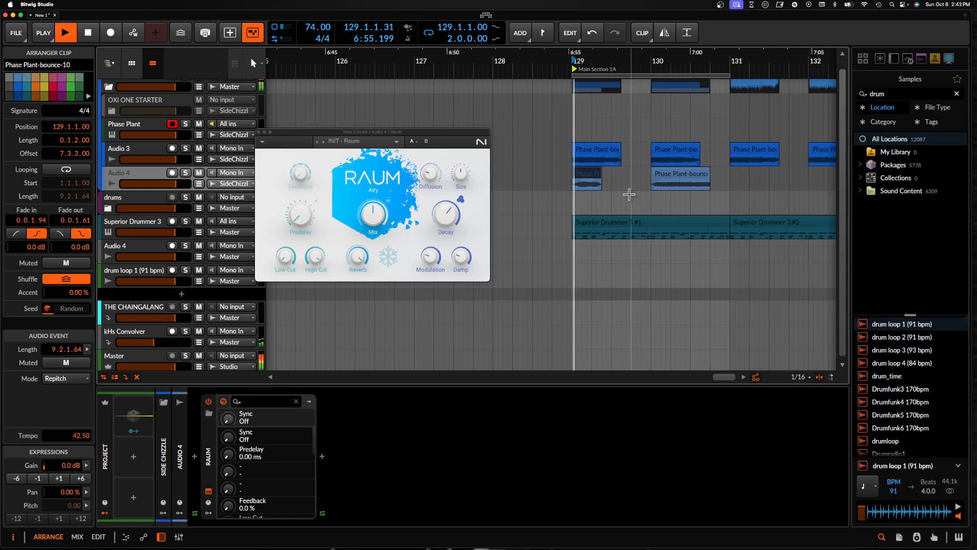
{"action": "scroll", "coordinate": [602, 191], "scroll_direction": "up", "scroll_amount": 2}
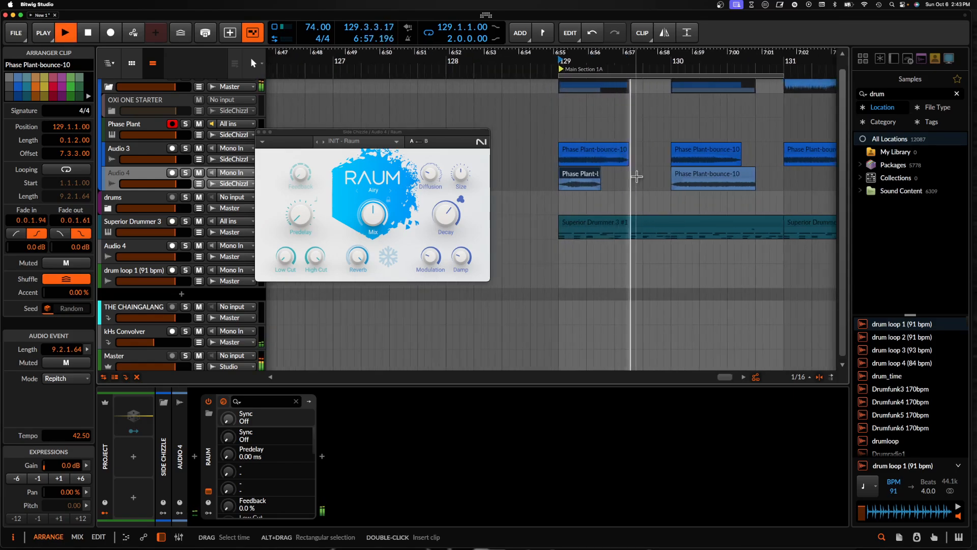
{"action": "key", "text": "space"}
Move the longer slice from 130.1.1 out of the main section to 127.1.4.00 and close the Raum window
{"action": "scroll", "coordinate": [701, 176], "scroll_direction": "down", "scroll_amount": 3}
{"action": "left_click_drag", "start_coordinate": [700, 176], "coordinate": [515, 179]}
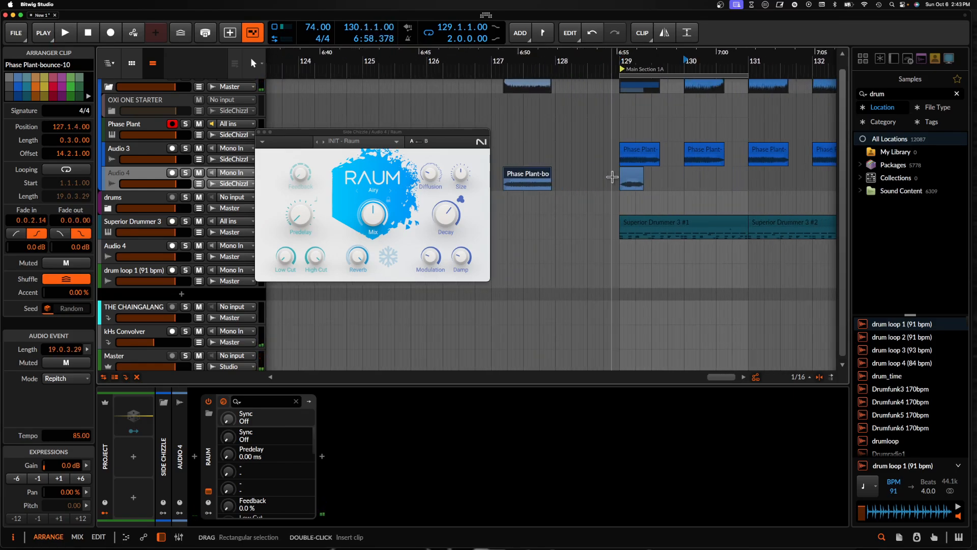
{"action": "scroll", "coordinate": [612, 178], "scroll_direction": "up", "scroll_amount": 2}
{"action": "scroll", "coordinate": [612, 177], "scroll_direction": "up", "scroll_amount": 4}
{"action": "left_click", "coordinate": [585, 182]}
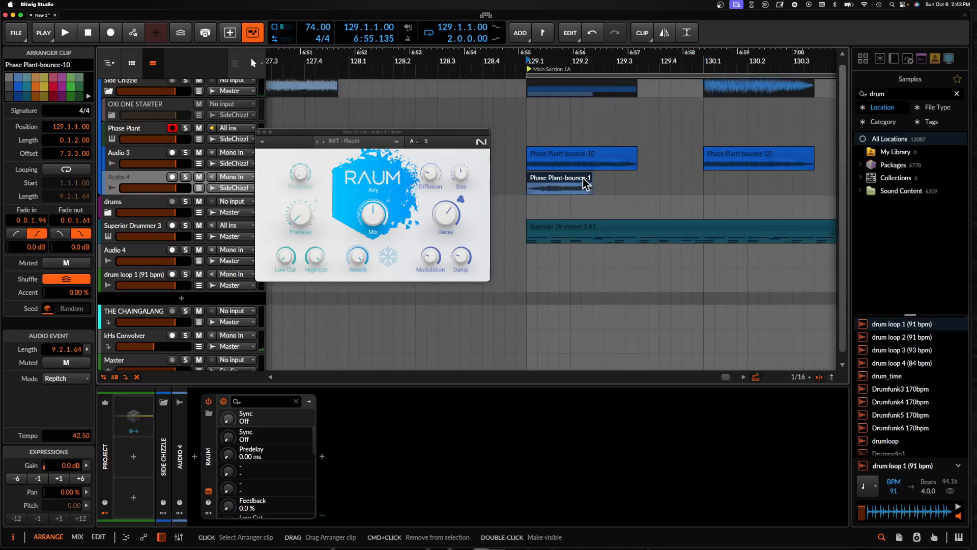
{"action": "left_click", "coordinate": [259, 132]}
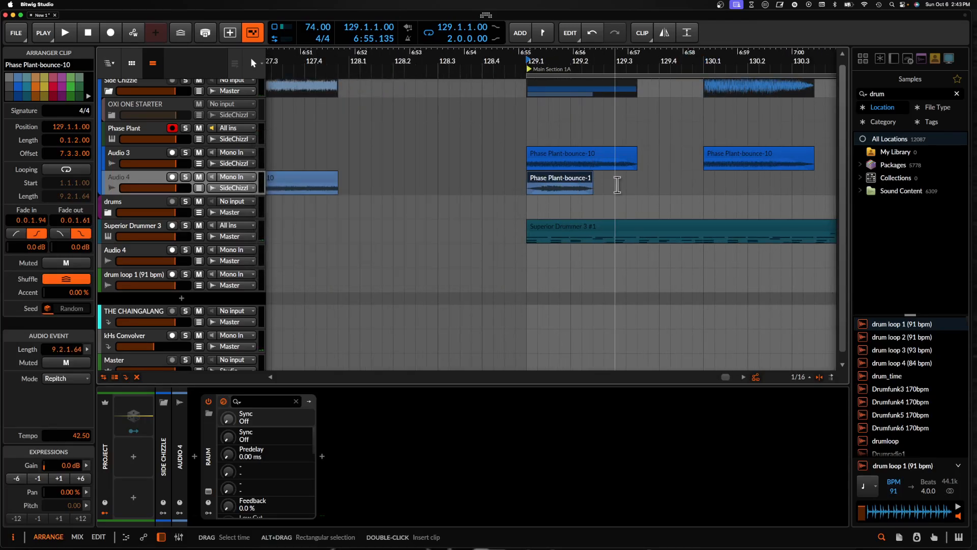
Move the Audio 3 slices at 129.1.1 and 130.1.1 ahead of Main Section 1A, to about 127.2 and 128.2
{"action": "scroll", "coordinate": [607, 169], "scroll_direction": "down", "scroll_amount": 5}
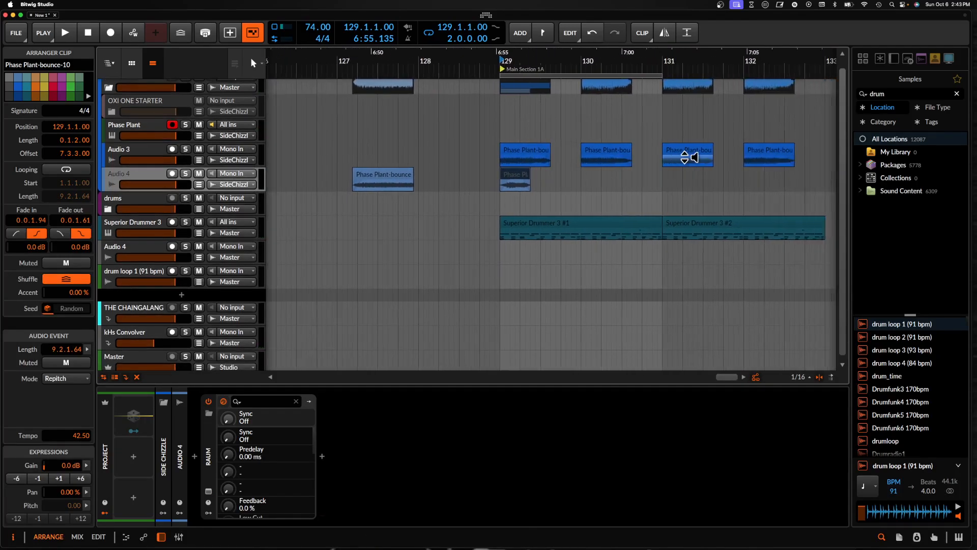
{"action": "scroll", "coordinate": [613, 158], "scroll_direction": "up", "scroll_amount": 4}
{"action": "left_click", "coordinate": [487, 150]}
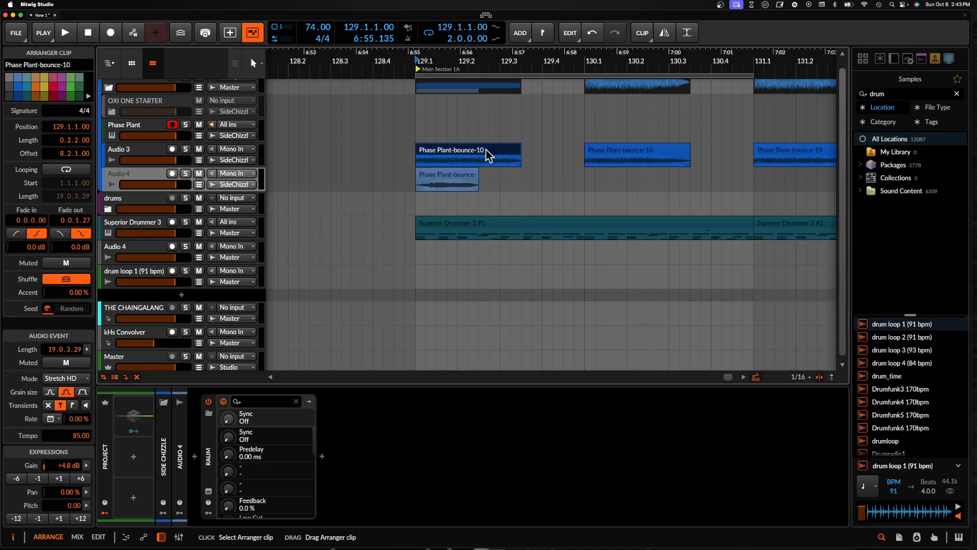
{"action": "scroll", "coordinate": [486, 150], "scroll_direction": "down", "scroll_amount": 3}
{"action": "left_click", "coordinate": [557, 149], "text": "shift"}
{"action": "scroll", "coordinate": [558, 149], "scroll_direction": "down", "scroll_amount": 3}
{"action": "left_click_drag", "start_coordinate": [575, 153], "coordinate": [475, 151]}
{"action": "left_click", "coordinate": [491, 177]}
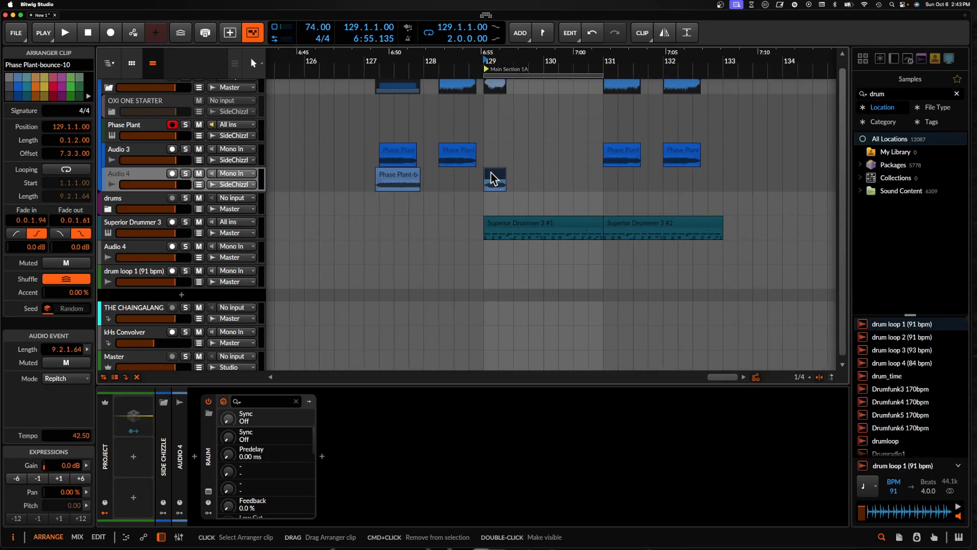
Bounce the short Audio 4 slice at 129.1.1.00 in place and set the project tempo to 66 BPM
{"action": "scroll", "coordinate": [492, 178], "scroll_direction": "up", "scroll_amount": 4}
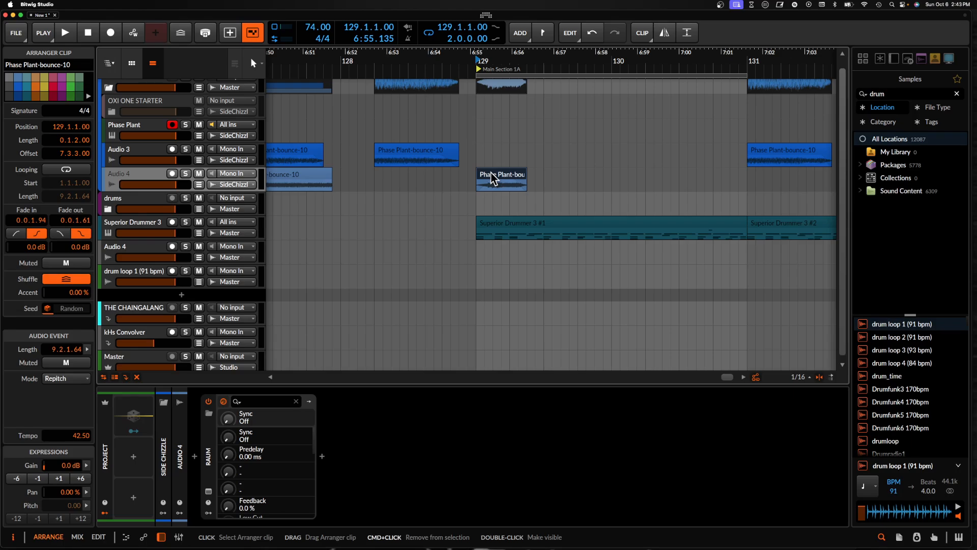
{"action": "key", "text": "super+b"}
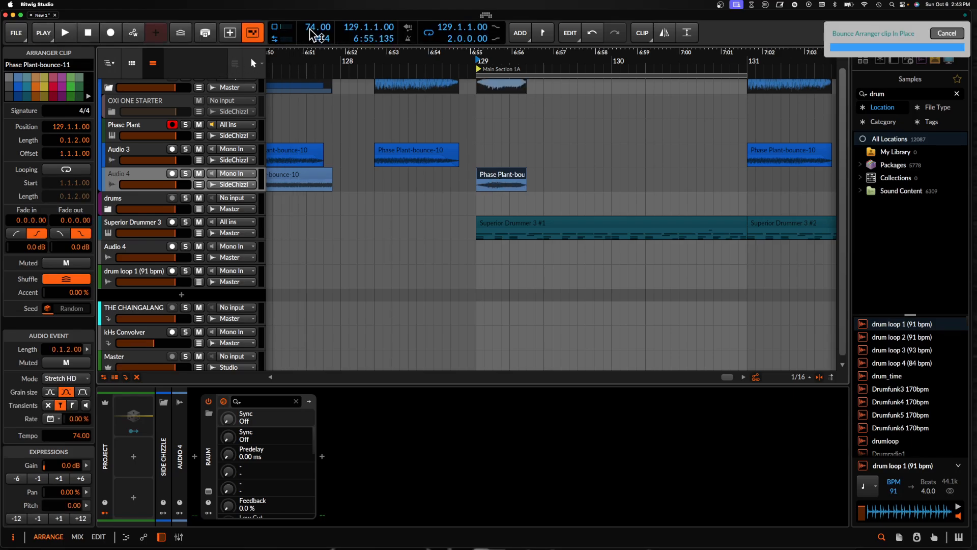
{"action": "left_click_drag", "start_coordinate": [311, 35], "coordinate": [311, 38]}
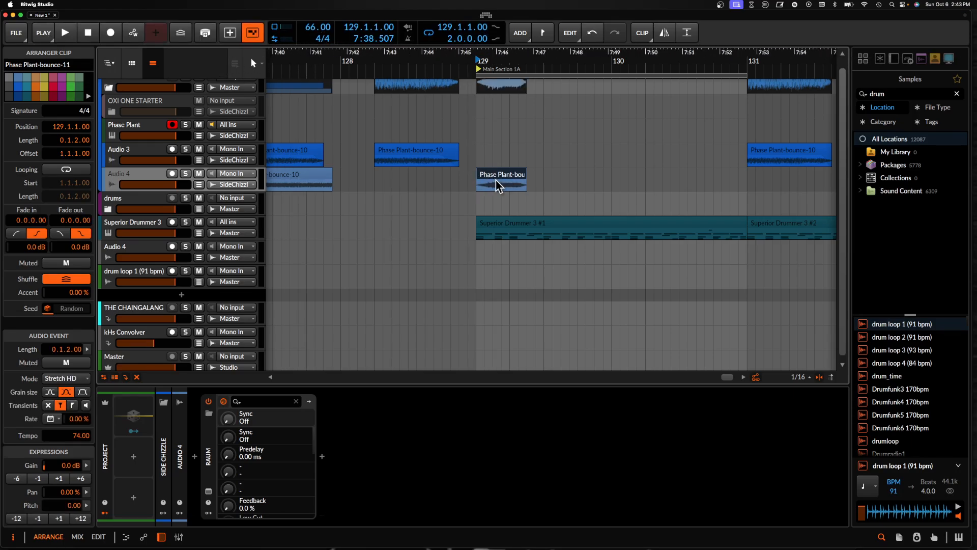
Audition the bounced slice at 129.1.1.00 and stretch it to a length of 0.2.0.00
{"action": "scroll", "coordinate": [496, 178], "scroll_direction": "up", "scroll_amount": 2}
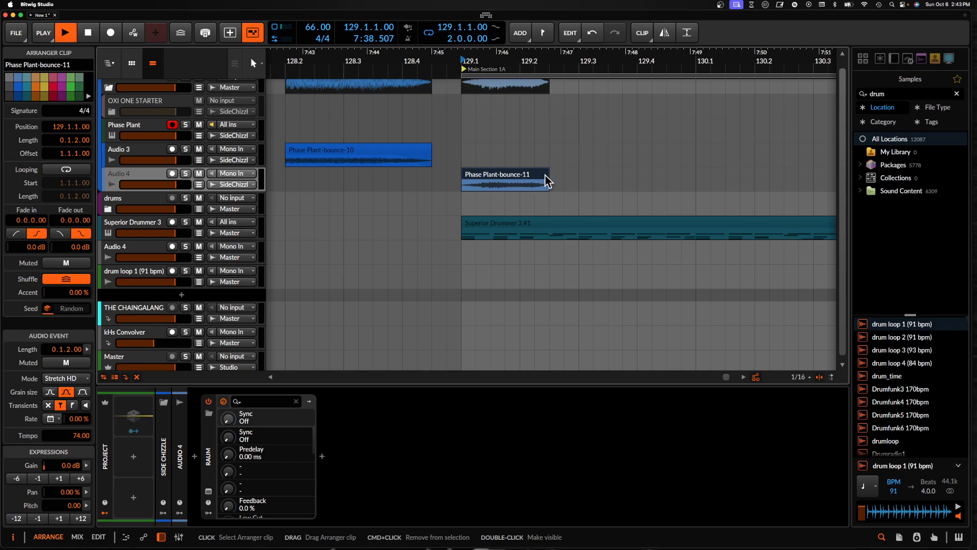
{"action": "key", "text": "space"}
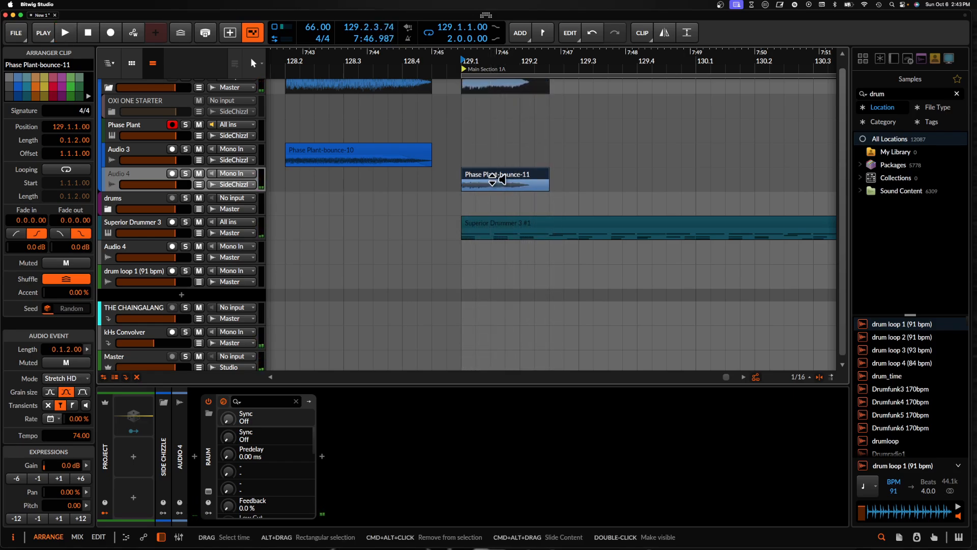
{"action": "key", "text": "space"}
{"action": "key", "text": "space"}
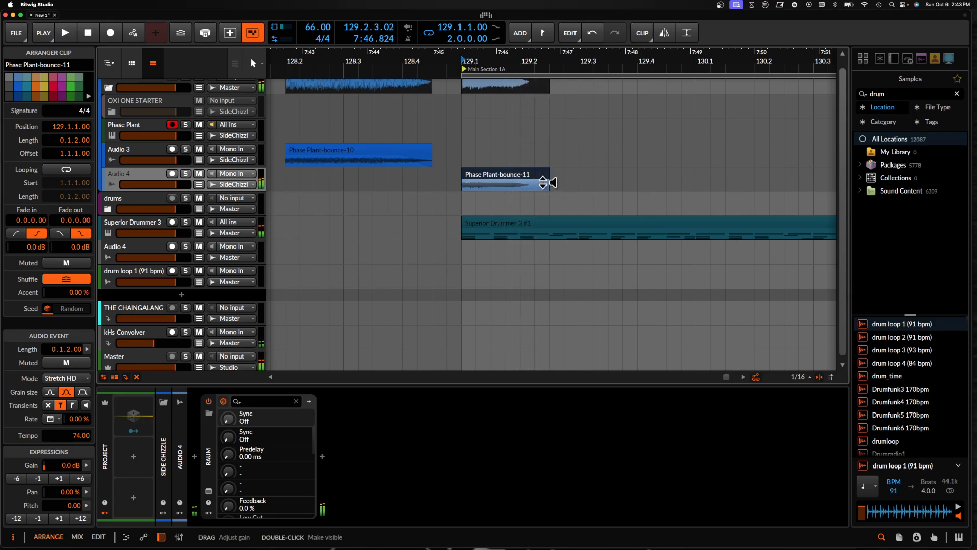
{"action": "left_click_drag", "start_coordinate": [546, 175], "coordinate": [576, 174]}
{"action": "scroll", "coordinate": [495, 184], "scroll_direction": "up", "scroll_amount": 4}
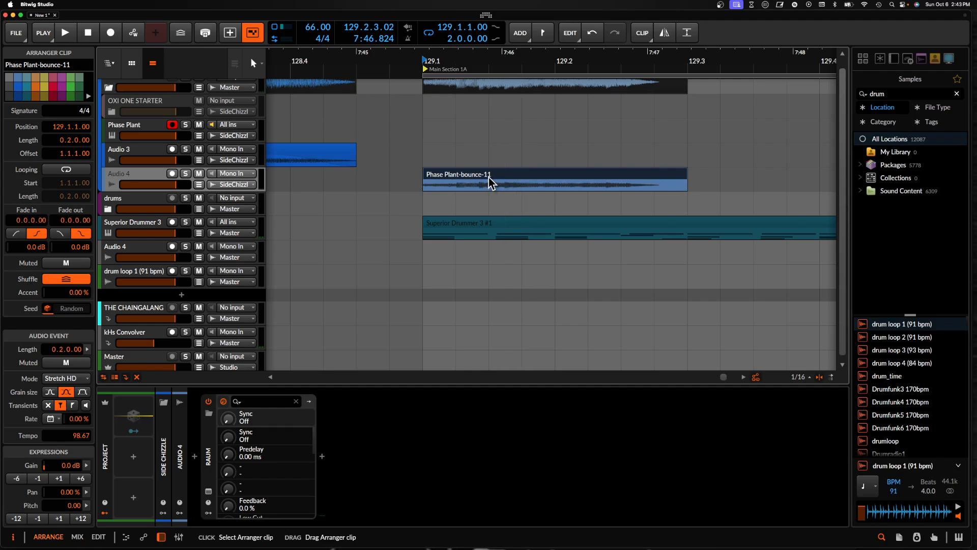
Play back the main section from 129.1.1.00 to hear the stretched slice against the drums
{"action": "key", "text": "space"}
{"action": "scroll", "coordinate": [506, 184], "scroll_direction": "down", "scroll_amount": 1}
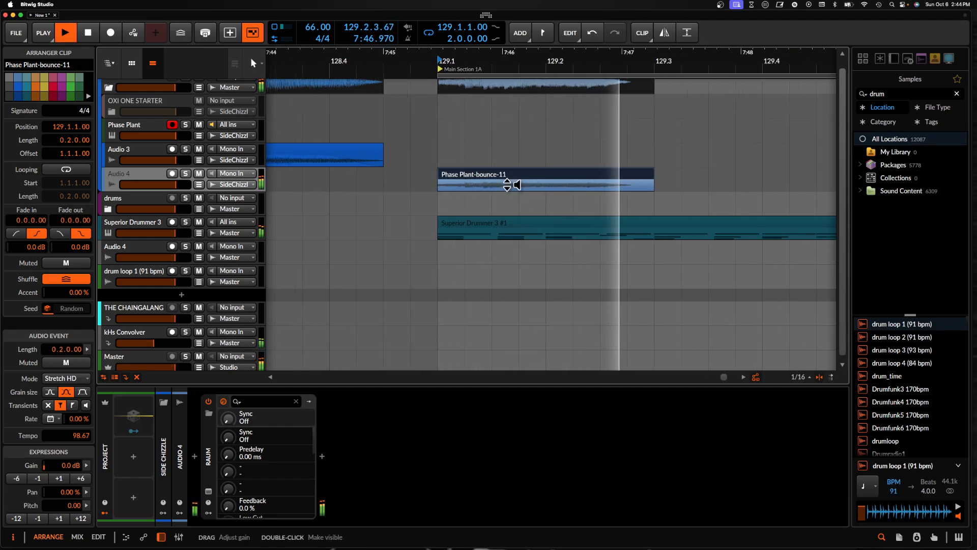
{"action": "scroll", "coordinate": [507, 184], "scroll_direction": "down", "scroll_amount": 1}
{"action": "key", "text": "space"}
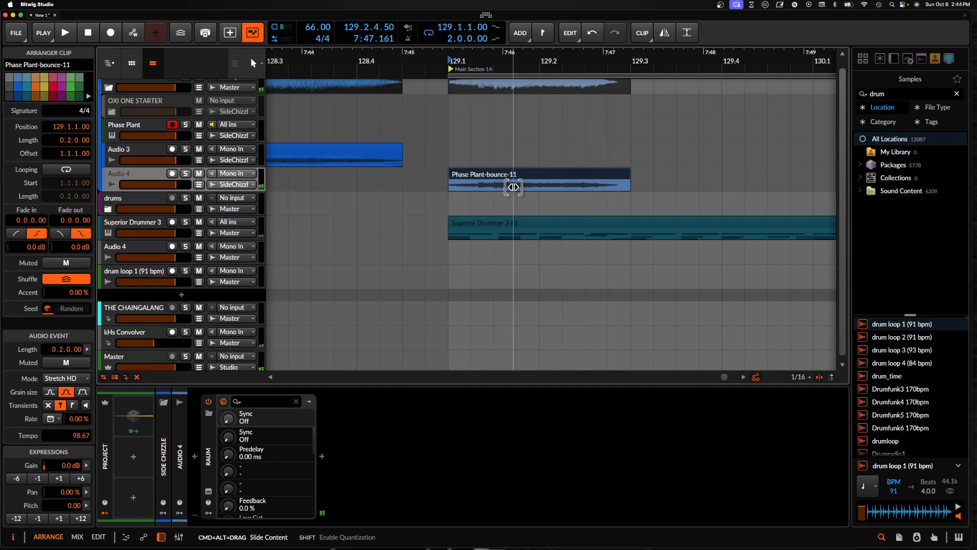
{"action": "key", "text": "space"}
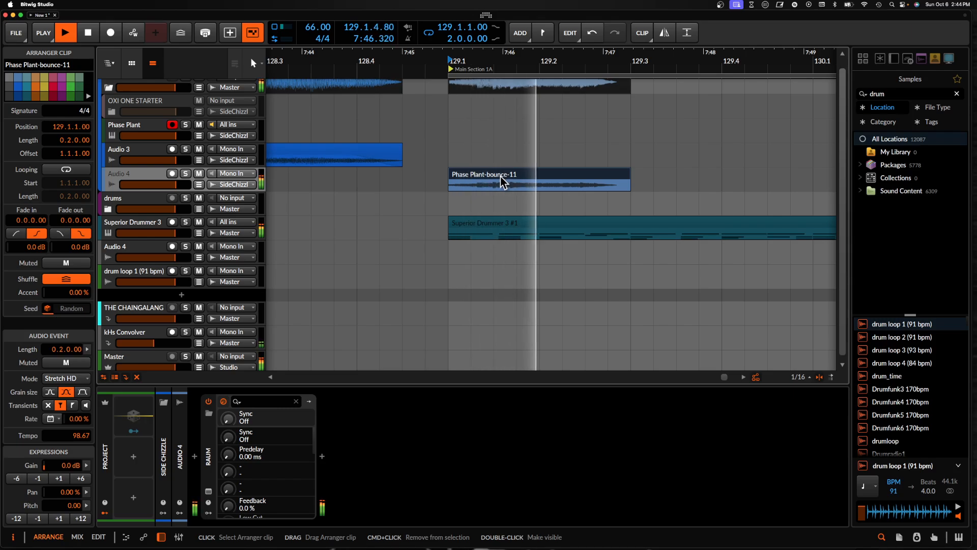
{"action": "key", "text": "space"}
Split the bounced slice at 129.1.2.24 and move the part after the split back to 129.1.1.00
{"action": "scroll", "coordinate": [473, 190], "scroll_direction": "up", "scroll_amount": 5}
{"action": "left_click", "coordinate": [487, 187]}
{"action": "key", "text": "super+e"}
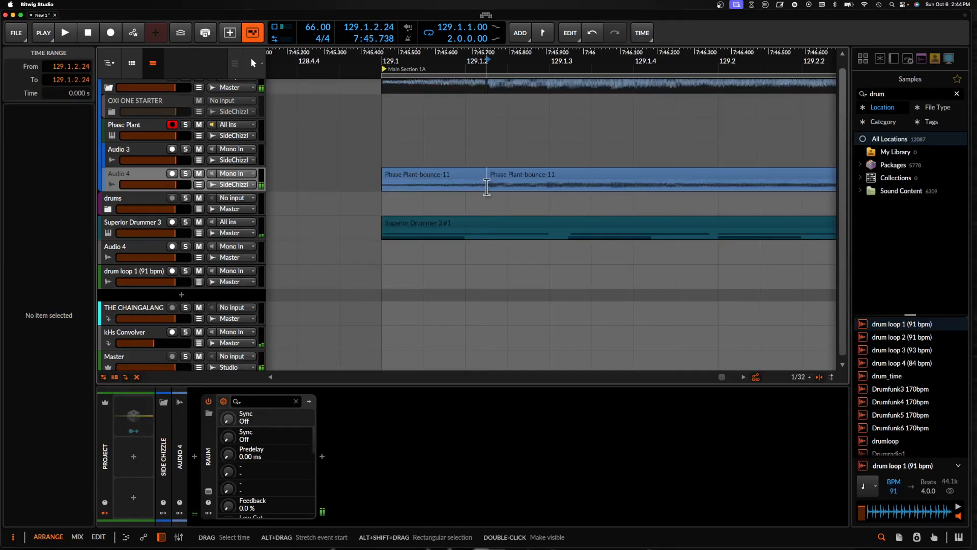
{"action": "left_click_drag", "start_coordinate": [491, 177], "coordinate": [409, 180]}
{"action": "scroll", "coordinate": [552, 184], "scroll_direction": "down", "scroll_amount": 1}
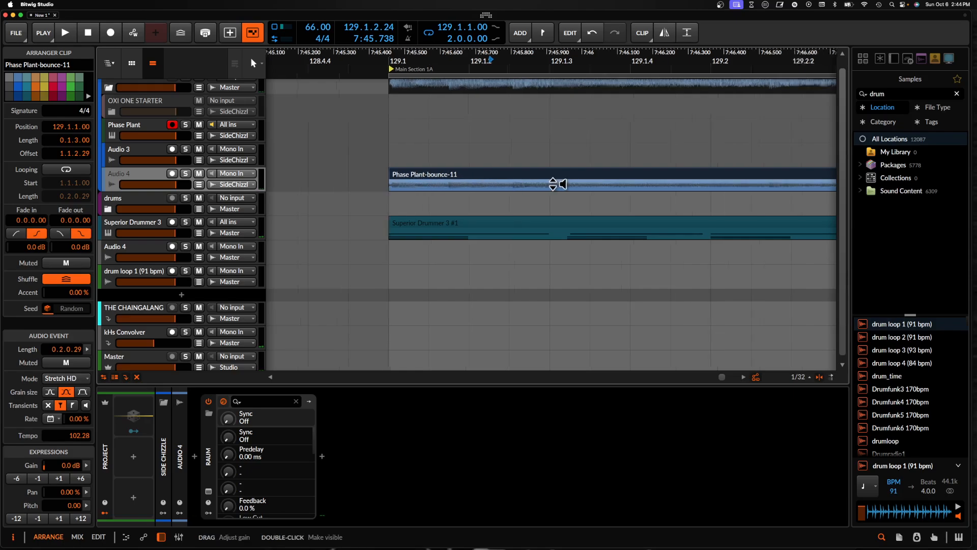
Stretch the trimmed slice at 129.1.1.00 to a length of 0.2.1.51 and play it back with the drums
{"action": "scroll", "coordinate": [521, 187], "scroll_direction": "down", "scroll_amount": 3}
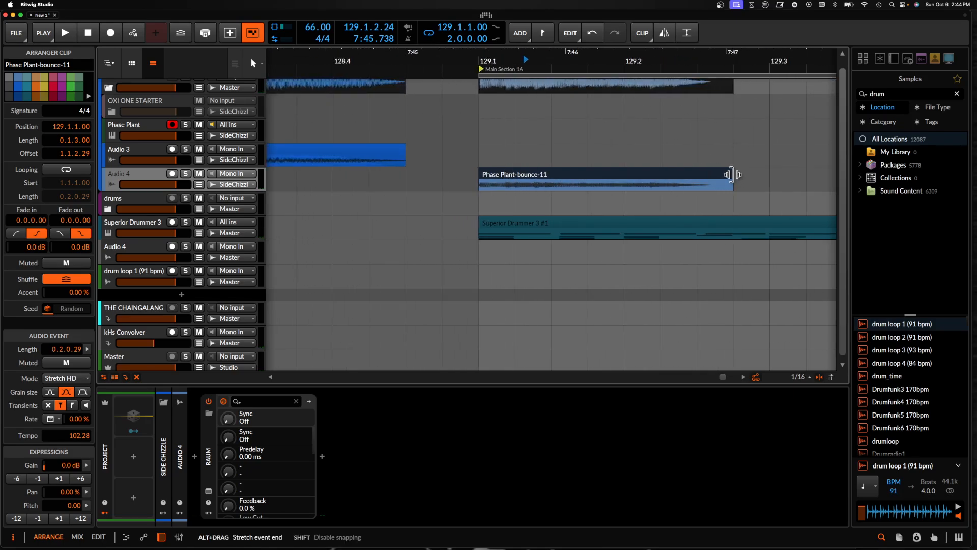
{"action": "left_click_drag", "start_coordinate": [731, 175], "coordinate": [820, 177]}
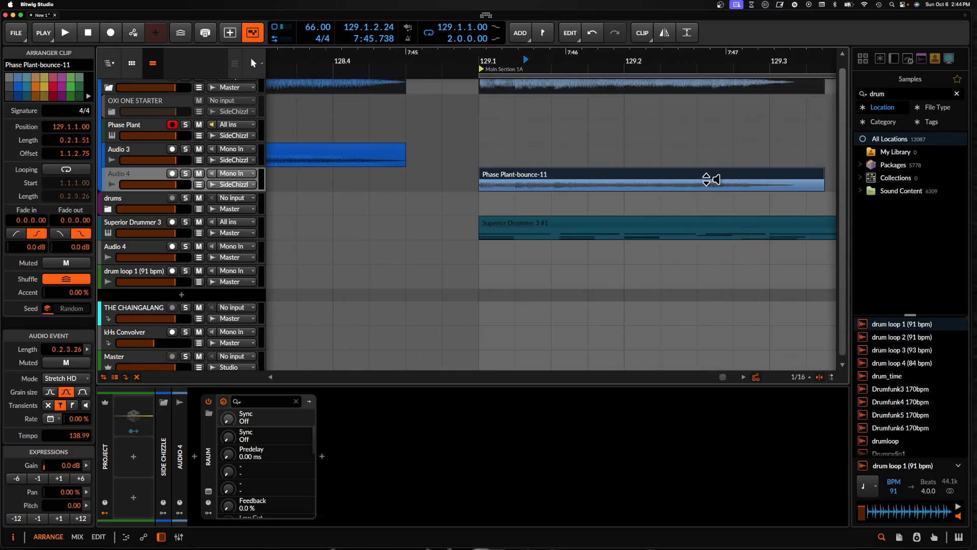
{"action": "scroll", "coordinate": [627, 179], "scroll_direction": "down", "scroll_amount": 3}
{"action": "key", "text": "space"}
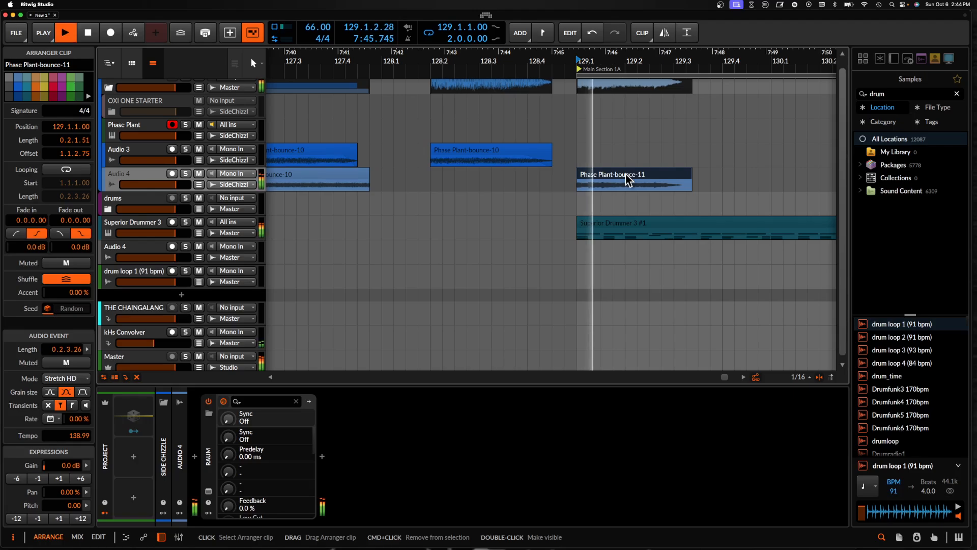
{"action": "scroll", "coordinate": [625, 174], "scroll_direction": "down", "scroll_amount": 2}
{"action": "scroll", "coordinate": [636, 175], "scroll_direction": "down", "scroll_amount": 2}
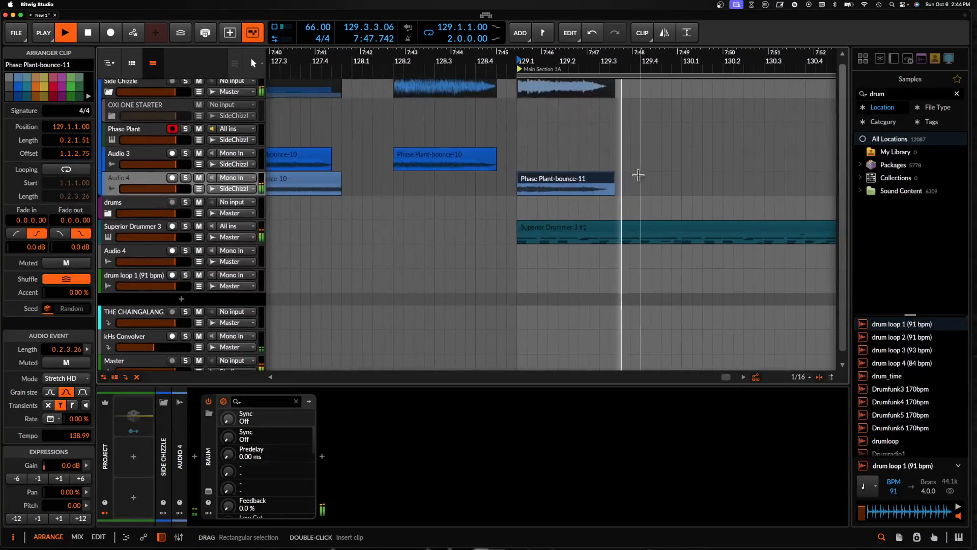
{"action": "scroll", "coordinate": [590, 184], "scroll_direction": "down", "scroll_amount": 2}
{"action": "key", "text": "space"}
Play back the slice and copy its portion from 129.1.3.00 to 129.2.1.00 to 129.4.1.00 on the same track
{"action": "scroll", "coordinate": [588, 190], "scroll_direction": "up", "scroll_amount": 4}
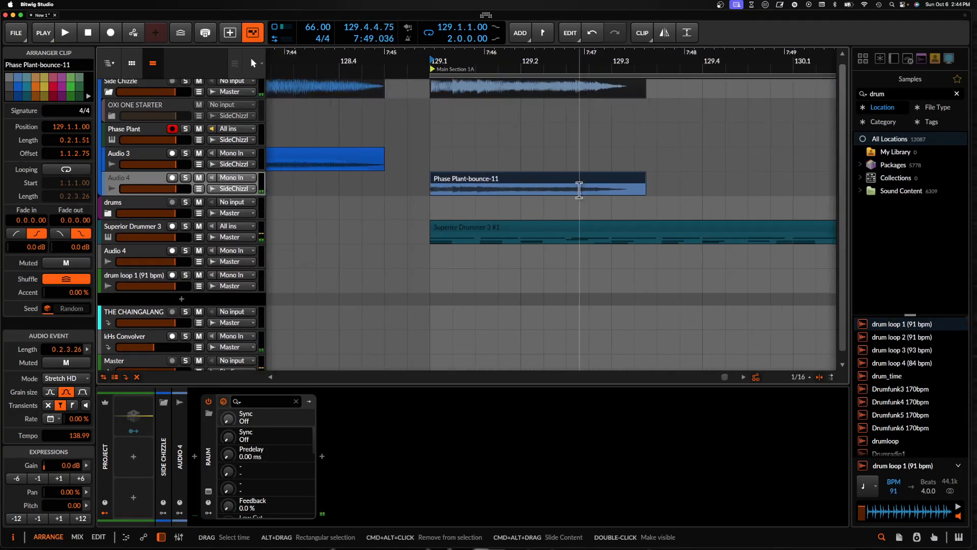
{"action": "left_click", "coordinate": [570, 192]}
{"action": "scroll", "coordinate": [562, 191], "scroll_direction": "up", "scroll_amount": 3}
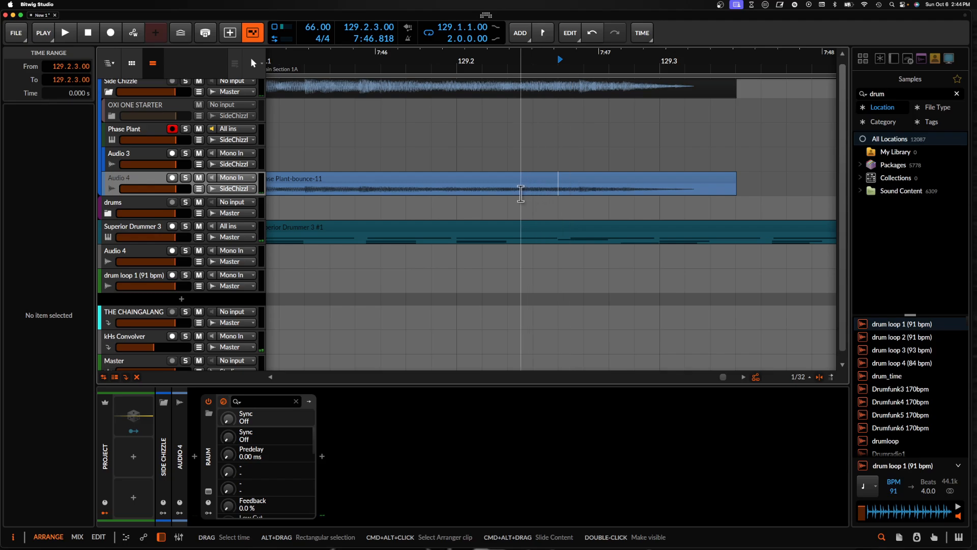
{"action": "scroll", "coordinate": [521, 194], "scroll_direction": "down", "scroll_amount": 2}
{"action": "left_click_drag", "start_coordinate": [390, 192], "coordinate": [422, 193]}
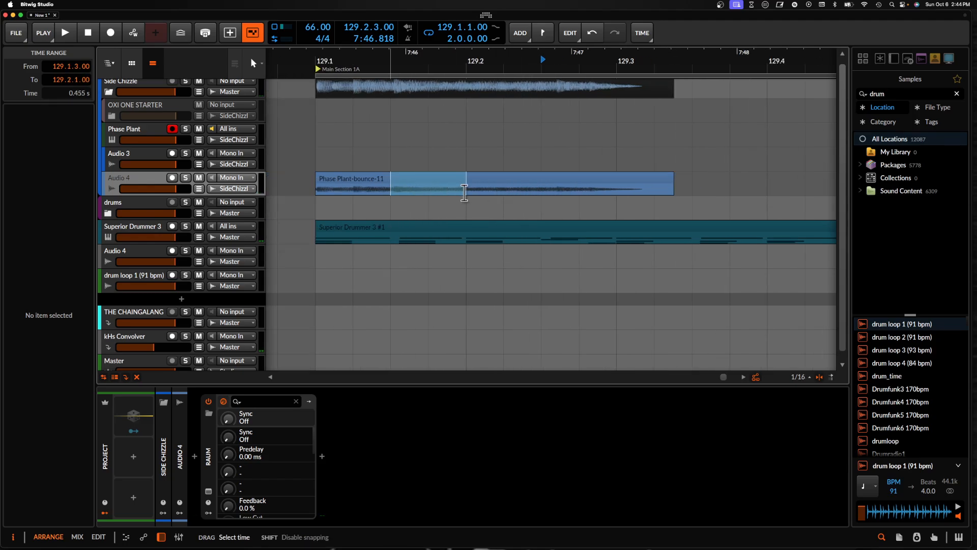
{"action": "scroll", "coordinate": [464, 194], "scroll_direction": "down", "scroll_amount": 2}
{"action": "left_click", "coordinate": [420, 179]}
{"action": "key", "text": "space"}
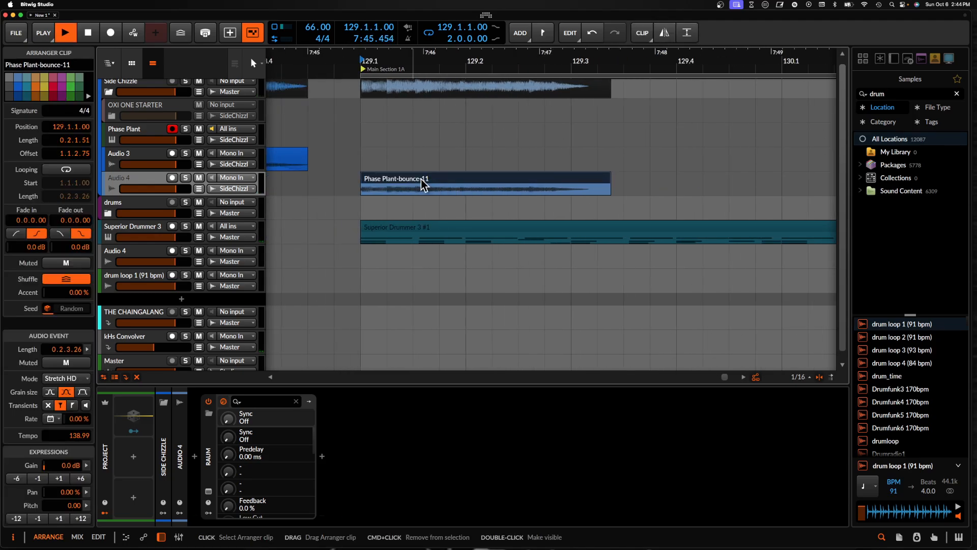
{"action": "scroll", "coordinate": [606, 193], "scroll_direction": "right", "scroll_amount": 3}
{"action": "scroll", "coordinate": [606, 193], "scroll_direction": "right", "scroll_amount": 2}
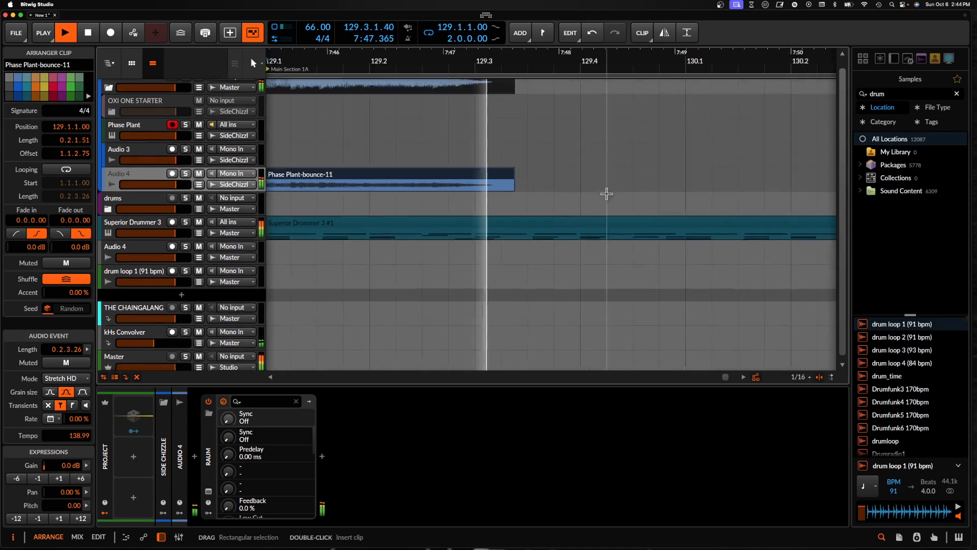
{"action": "key", "text": "space"}
{"action": "left_click_drag", "start_coordinate": [585, 193], "coordinate": [552, 190]}
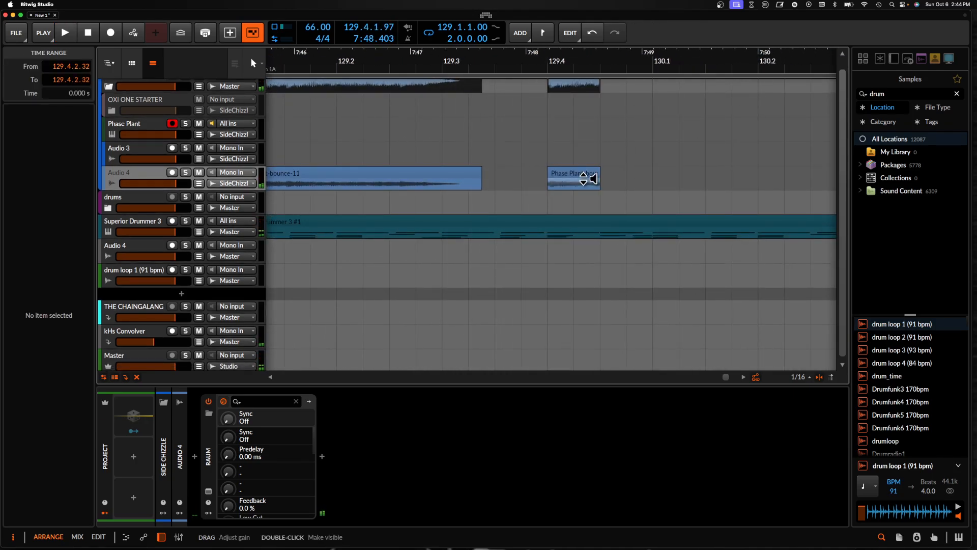
Lower the pitch of the short slice at 129.4.1.00 to -7 semitones while auditioning it
{"action": "left_click", "coordinate": [582, 174]}
{"action": "key", "text": "space"}
{"action": "key", "text": "space"}
{"action": "key", "text": "space"}
{"action": "key", "text": "space"}
{"action": "left_click", "coordinate": [46, 517]}
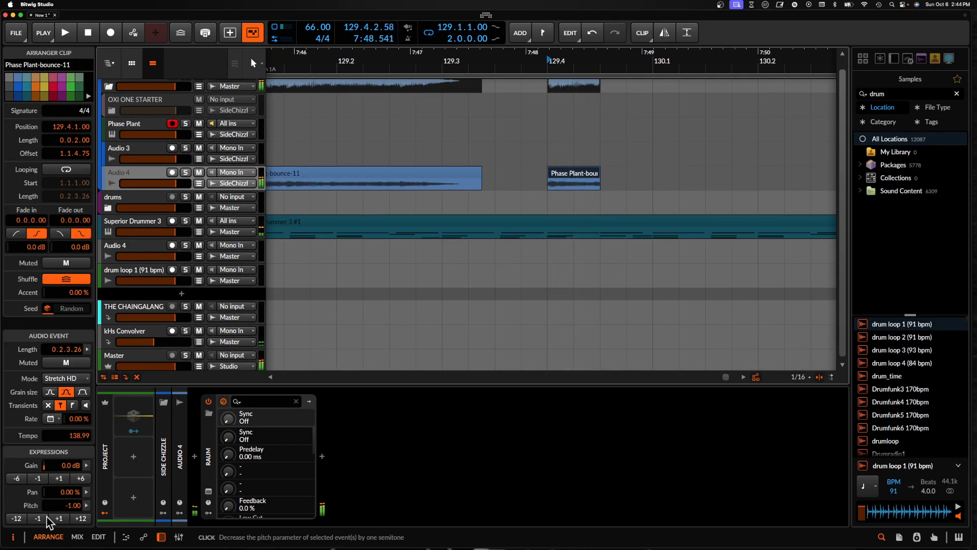
{"action": "left_click", "coordinate": [41, 518]}
{"action": "key", "text": "space"}
{"action": "key", "text": "space"}
{"action": "key", "text": "space"}
{"action": "key", "text": "space"}
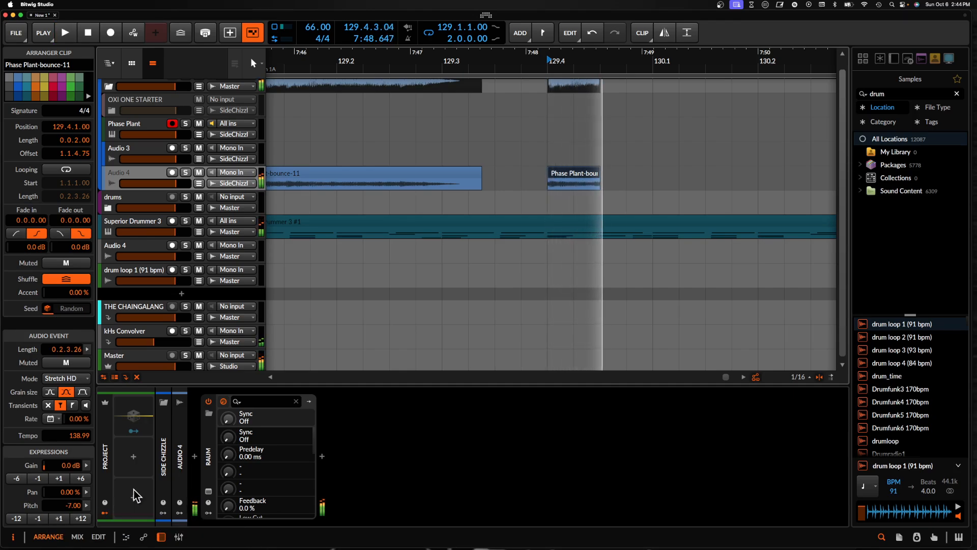
{"action": "key", "text": "space"}
Play back the section from 129.1.1.00 to hear the repitched slice in context
{"action": "left_click", "coordinate": [388, 175]}
{"action": "key", "text": "space"}
{"action": "scroll", "coordinate": [388, 175], "scroll_direction": "down", "scroll_amount": 3}
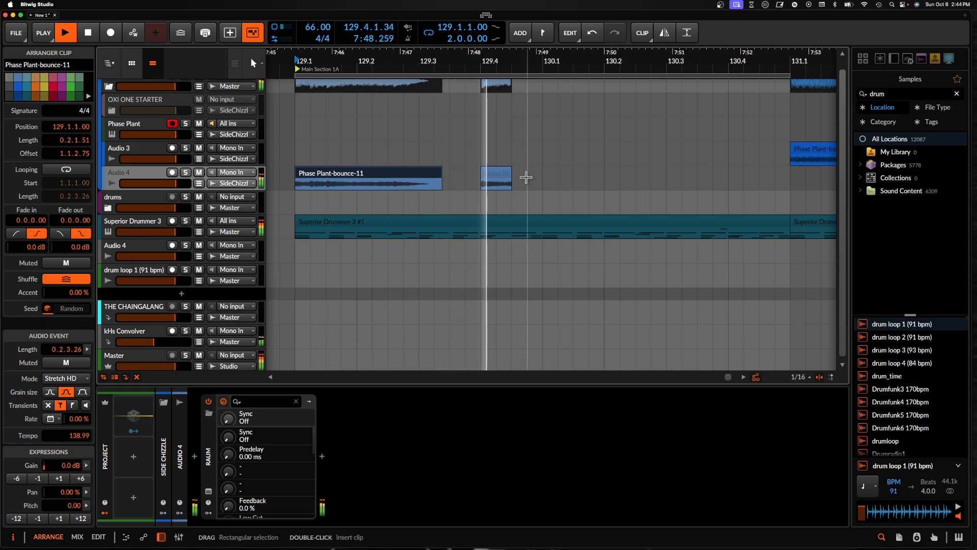
{"action": "scroll", "coordinate": [523, 175], "scroll_direction": "up", "scroll_amount": 3}
{"action": "key", "text": "space"}
Duplicate the short slice from 129.4.1.00 to 130.1.1.00 and set the copy's pitch to -6 semitones
{"action": "left_click", "coordinate": [481, 176]}
{"action": "left_click_drag", "start_coordinate": [475, 175], "coordinate": [573, 175]}
{"action": "left_click", "coordinate": [59, 518]}
{"action": "key", "text": "space"}
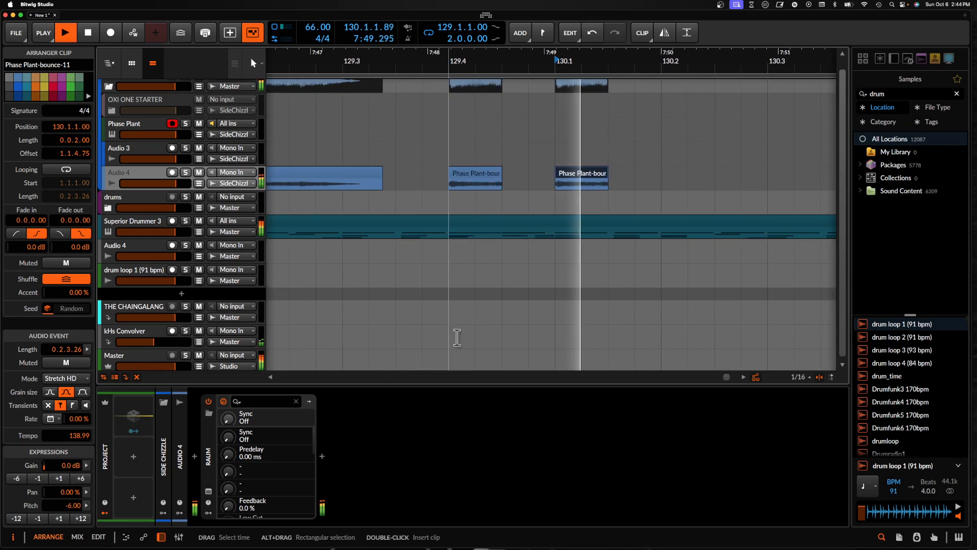
Stretch the slice at 130.1.1.00 to a length of 0.1.0.00 and audition it
{"action": "scroll", "coordinate": [582, 201], "scroll_direction": "right", "scroll_amount": 2}
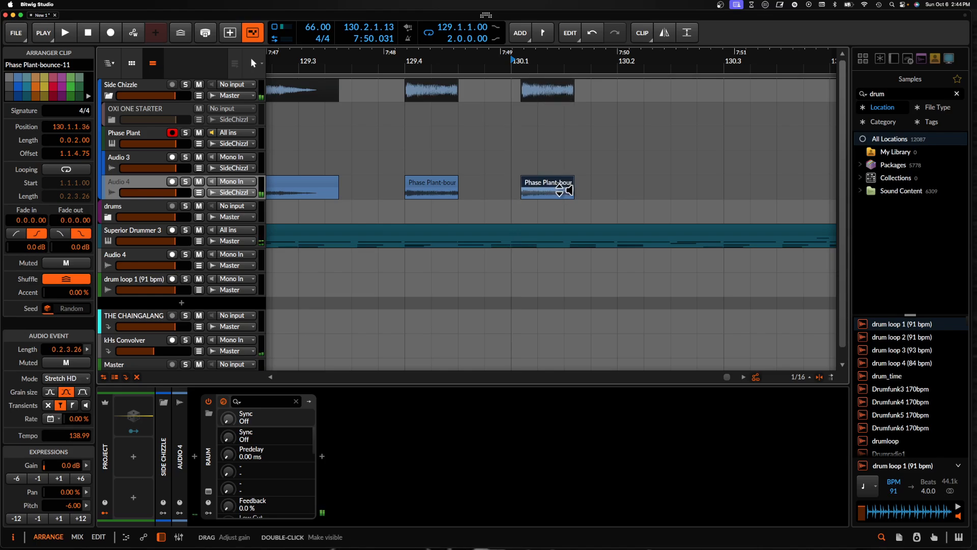
{"action": "left_click_drag", "start_coordinate": [549, 190], "coordinate": [597, 190]}
{"action": "key", "text": "space"}
{"action": "key", "text": "space"}
Play back the main section from 129.1.1.00 to hear the three slices with the drums
{"action": "scroll", "coordinate": [597, 190], "scroll_direction": "down", "scroll_amount": 5}
{"action": "key", "text": "space"}
{"action": "left_click", "coordinate": [450, 186]}
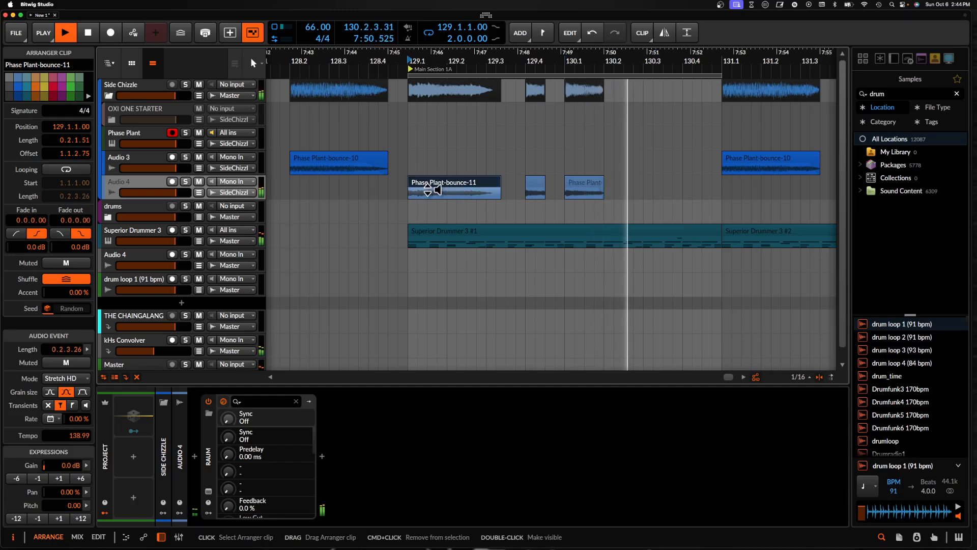
{"action": "scroll", "coordinate": [383, 176], "scroll_direction": "down", "scroll_amount": 5}
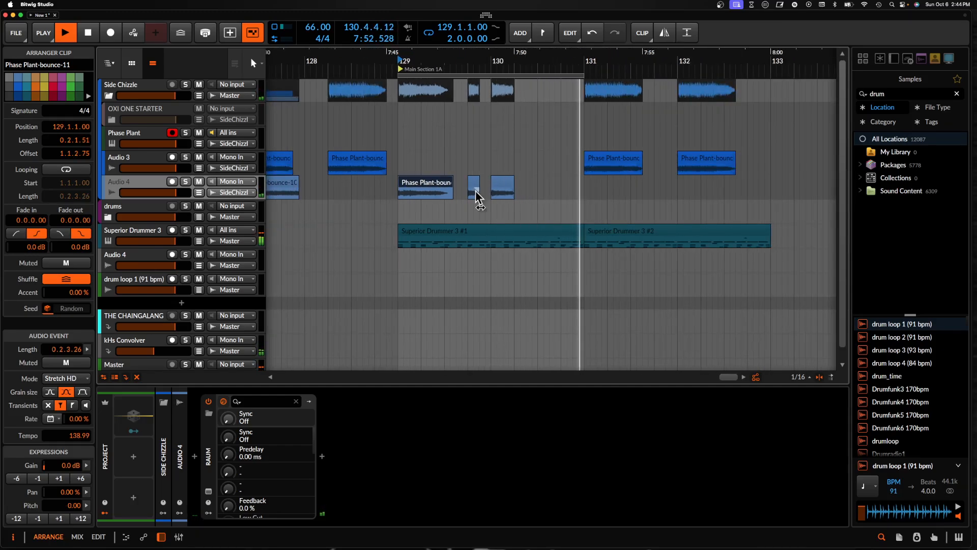
{"action": "scroll", "coordinate": [427, 174], "scroll_direction": "up", "scroll_amount": 5}
{"action": "scroll", "coordinate": [427, 174], "scroll_direction": "up", "scroll_amount": 3}
{"action": "scroll", "coordinate": [363, 190], "scroll_direction": "up", "scroll_amount": 3}
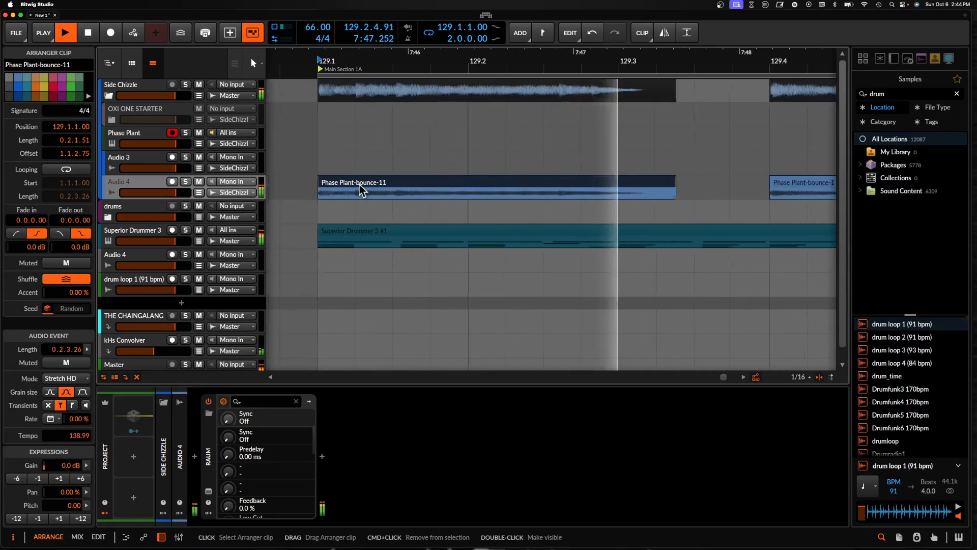
{"action": "scroll", "coordinate": [364, 189], "scroll_direction": "down", "scroll_amount": 4}
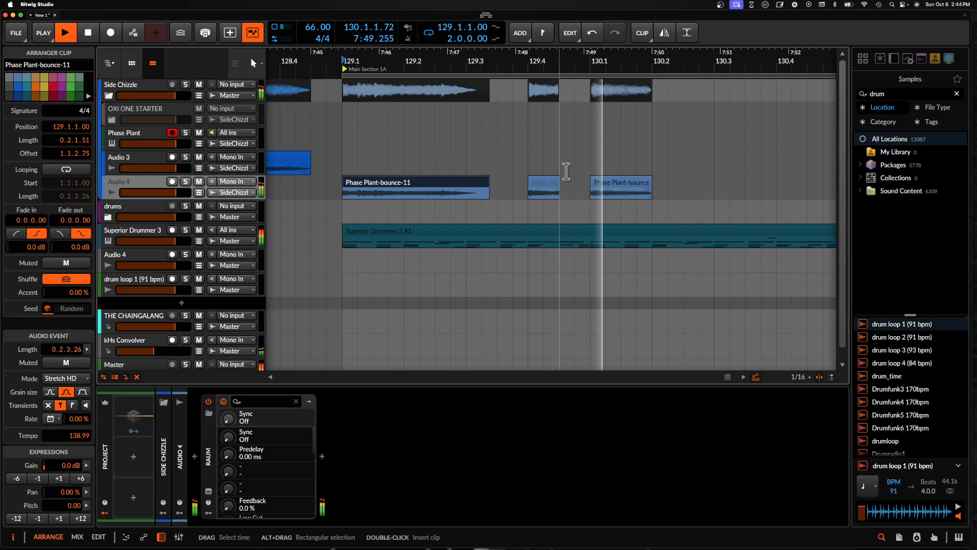
{"action": "scroll", "coordinate": [565, 169], "scroll_direction": "down", "scroll_amount": 4}
Copy the first slice from 129.1.1.00 to 130.3.1.00 and stretch the copy to a length of 1.1.1.00
{"action": "left_click", "coordinate": [471, 170]}
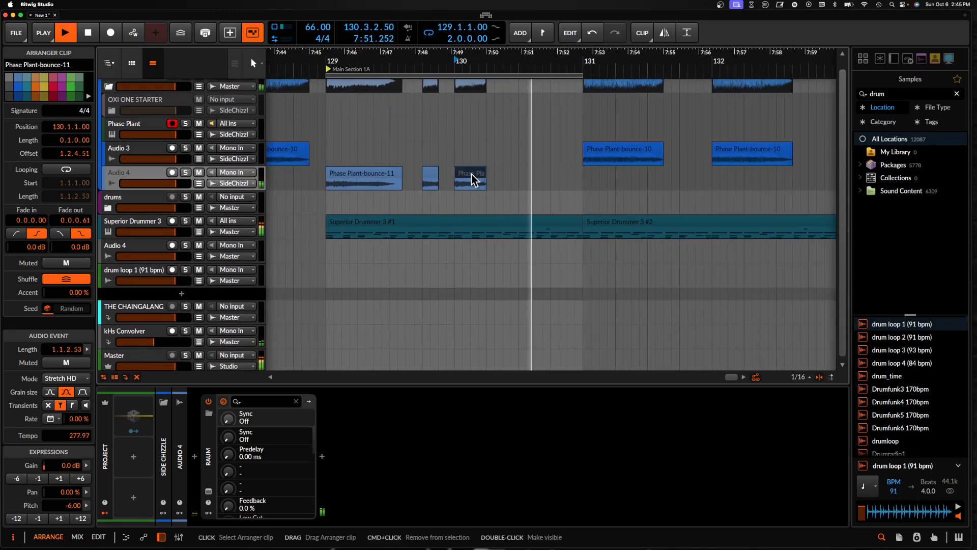
{"action": "left_click_drag", "start_coordinate": [371, 179], "coordinate": [559, 187]}
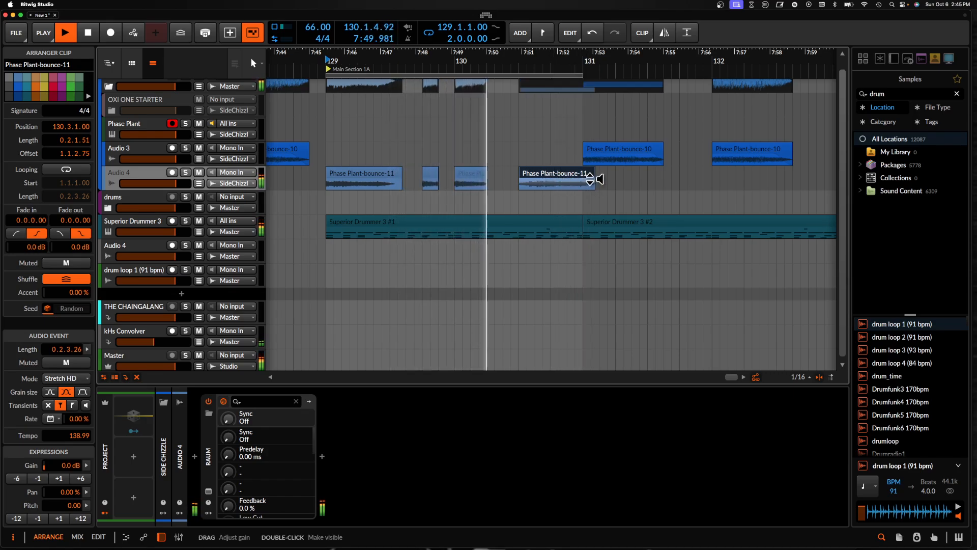
{"action": "left_click_drag", "start_coordinate": [594, 174], "coordinate": [688, 174]}
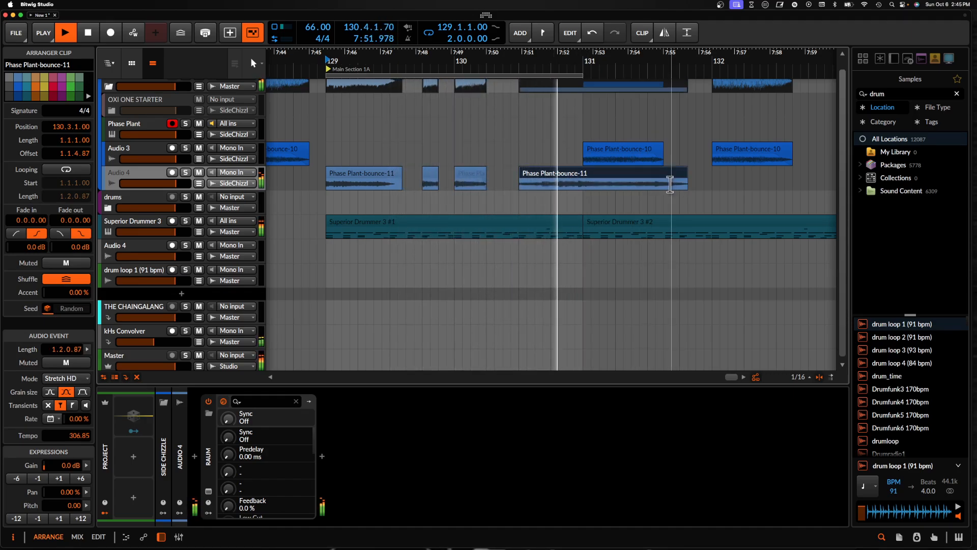
Play back the arrangement from 130.3.1.00 to hear the long stretched slice
{"action": "key", "text": "space"}
{"action": "left_click_drag", "start_coordinate": [533, 186], "coordinate": [528, 186]}
{"action": "key", "text": "space"}
{"action": "key", "text": "space"}
{"action": "key", "text": "alt+space"}
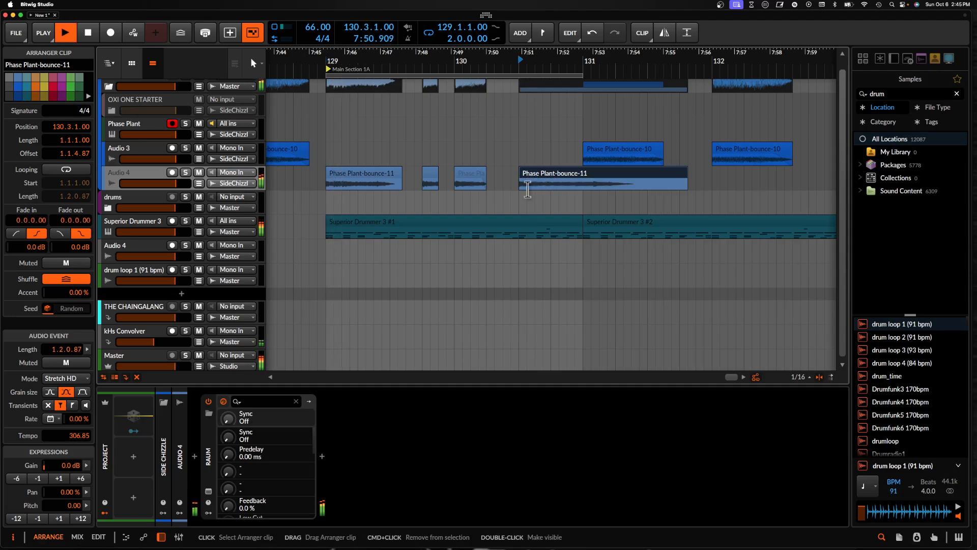
Switch the long slice at 130.3.1.00 on Audio 4 from Stretch HD to Repitch mode and audition it
{"action": "key", "text": "space"}
{"action": "left_click", "coordinate": [70, 379]}
{"action": "left_click", "coordinate": [72, 364]}
{"action": "key", "text": "space"}
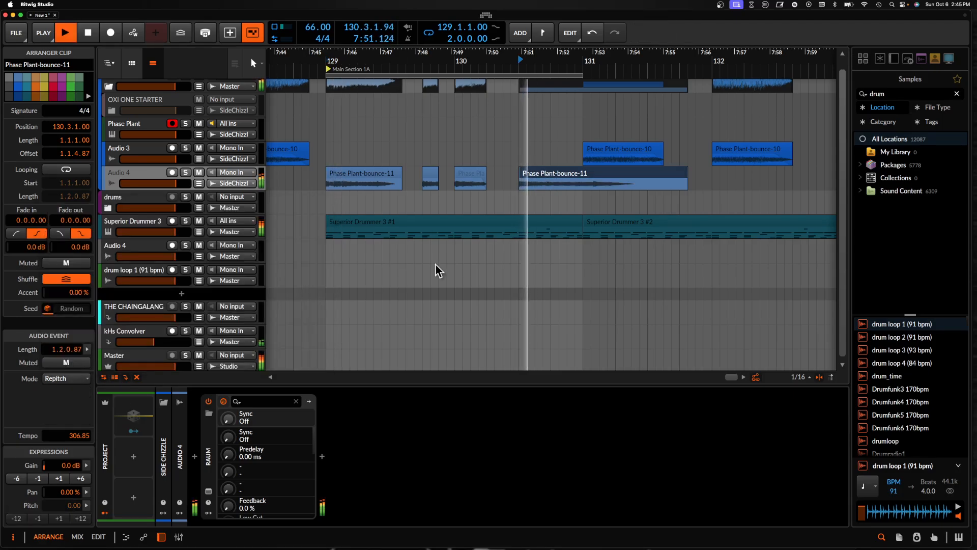
{"action": "key", "text": "space"}
{"action": "key", "text": "space"}
{"action": "scroll", "coordinate": [553, 179], "scroll_direction": "down", "scroll_amount": 2}
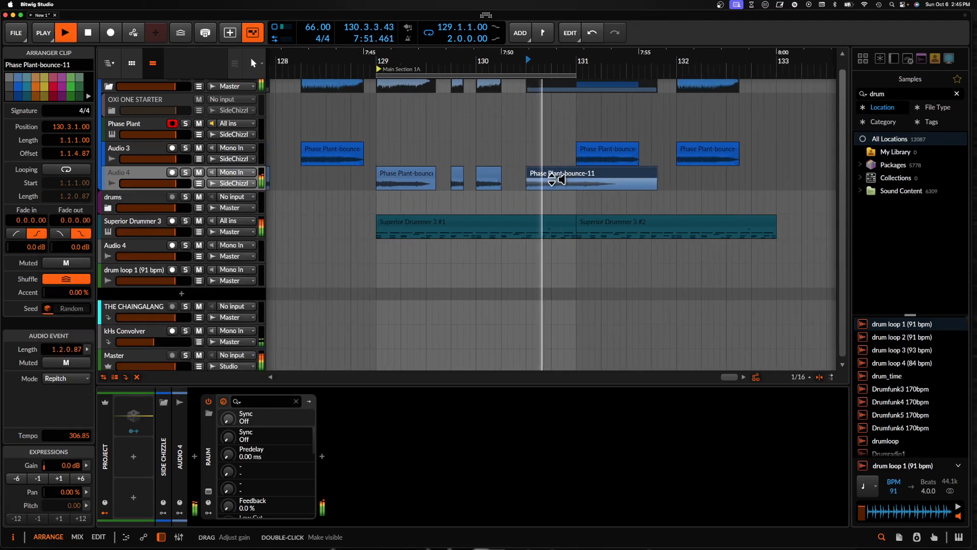
{"action": "key", "text": "space"}
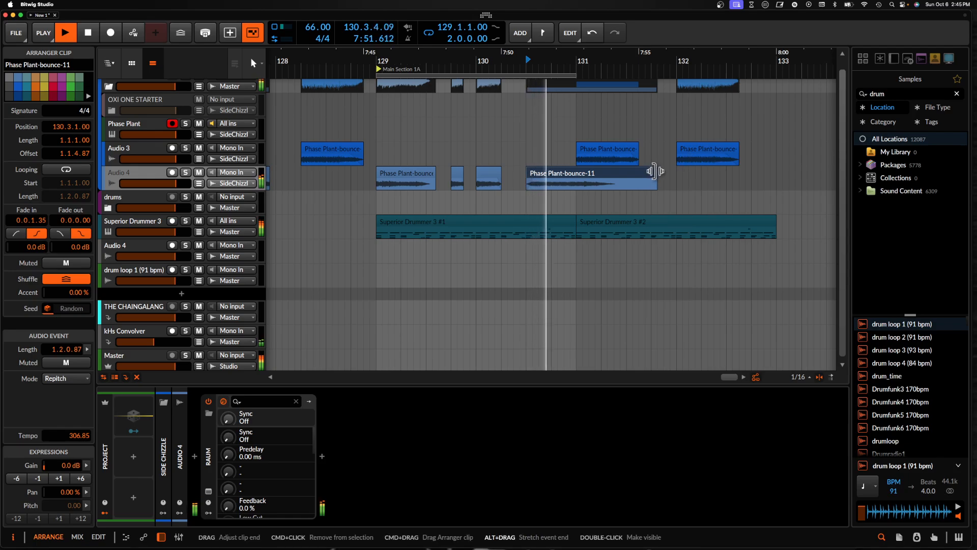
Stretch the end of the slice at 130.3.1.00 to a length of 1.1.0.00 and audition it
{"action": "left_click_drag", "start_coordinate": [656, 173], "coordinate": [650, 173]}
{"action": "key", "text": "space"}
{"action": "key", "text": "space"}
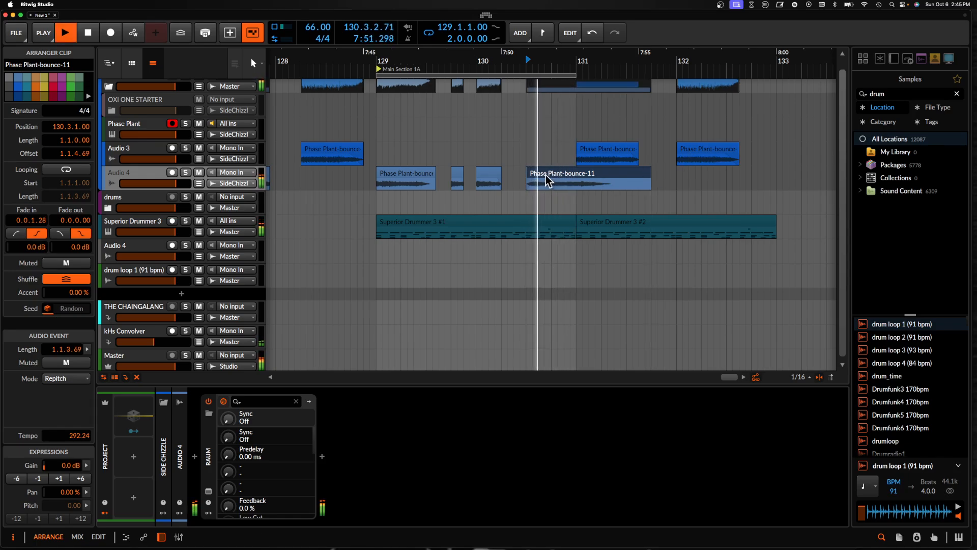
{"action": "left_click", "coordinate": [545, 176]}
{"action": "scroll", "coordinate": [545, 174], "scroll_direction": "up", "scroll_amount": 2}
{"action": "scroll", "coordinate": [546, 175], "scroll_direction": "down", "scroll_amount": 3}
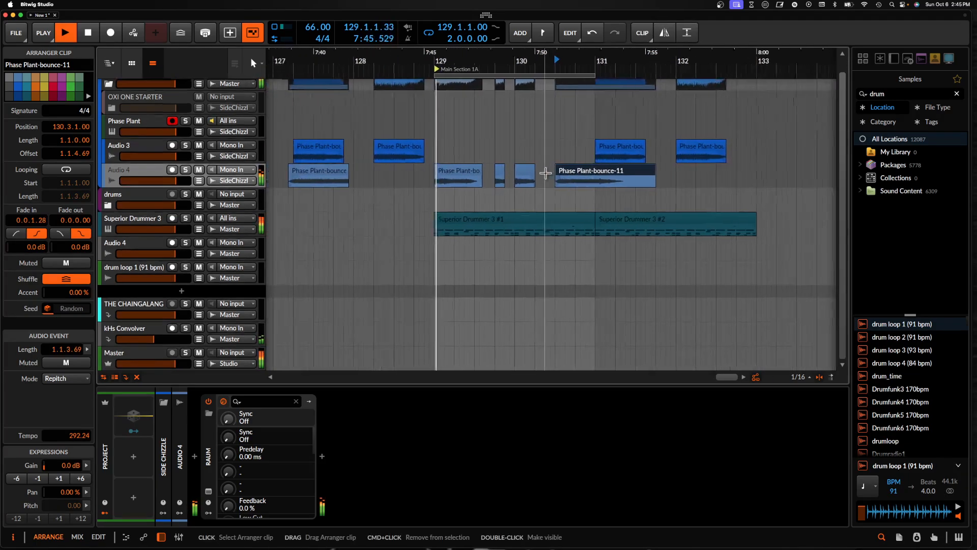
Add a new instrument track below the Audio 4 track that holds the slices
{"action": "left_click", "coordinate": [482, 172]}
{"action": "key", "text": "super+t"}
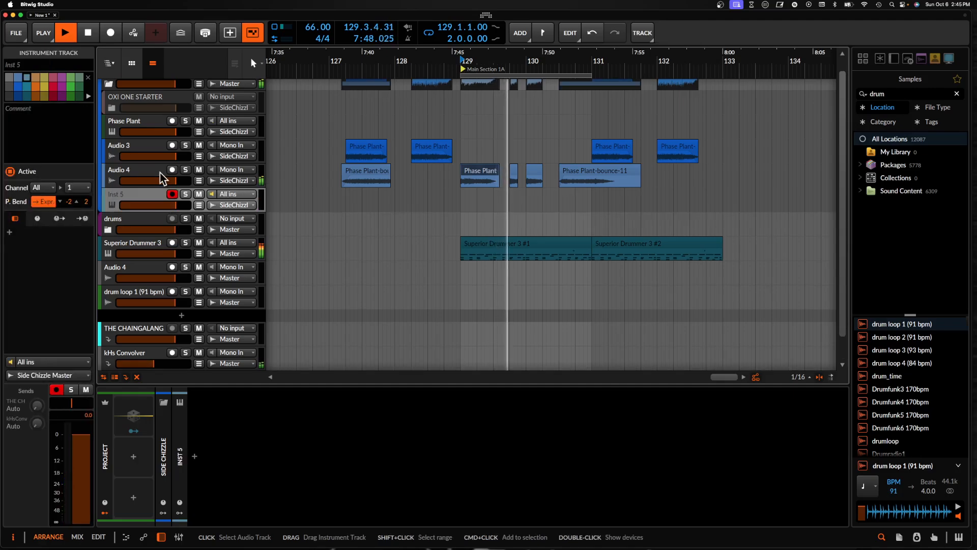
{"action": "scroll", "coordinate": [550, 155], "scroll_direction": "up", "scroll_amount": 2}
{"action": "scroll", "coordinate": [550, 156], "scroll_direction": "down", "scroll_amount": 3}
Play back the main section's slices up to the long repitched slice to judge them with the drums
{"action": "left_click", "coordinate": [585, 173]}
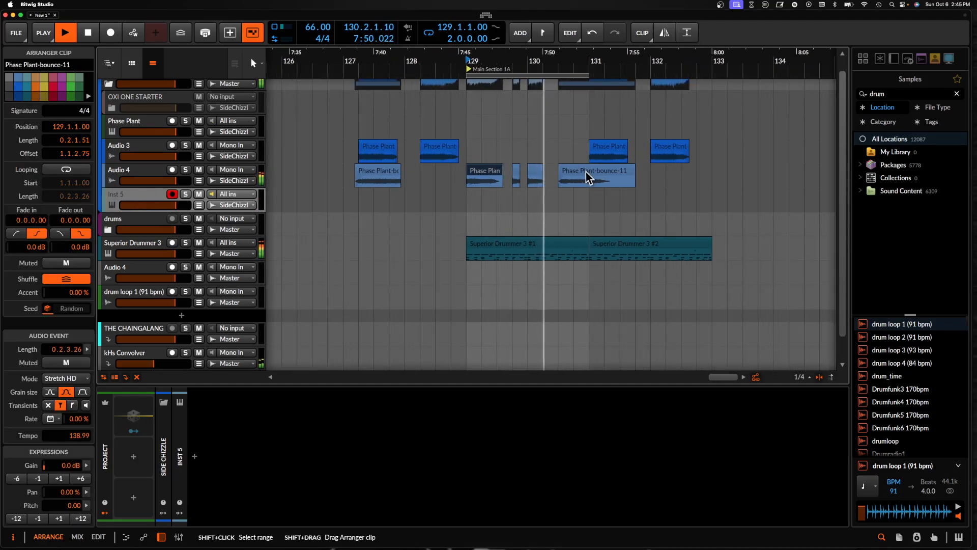
{"action": "left_click", "coordinate": [485, 174], "text": "shift"}
{"action": "left_click", "coordinate": [577, 174]}
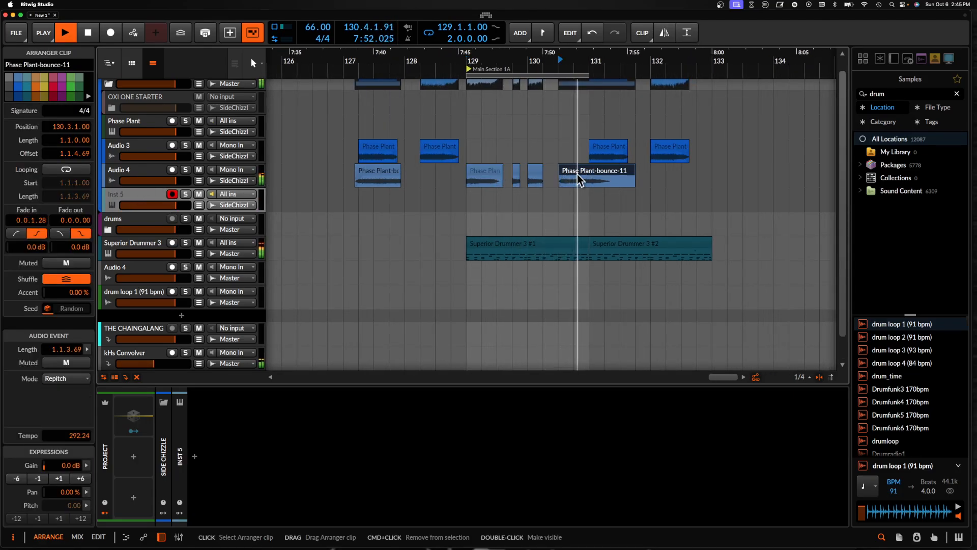
{"action": "scroll", "coordinate": [577, 174], "scroll_direction": "down", "scroll_amount": 2}
{"action": "scroll", "coordinate": [577, 174], "scroll_direction": "up", "scroll_amount": 3}
{"action": "key", "text": "space"}
Split the long slice at 131.1.1.00 and move its second part back to 126.2.1.00
{"action": "left_click", "coordinate": [598, 185]}
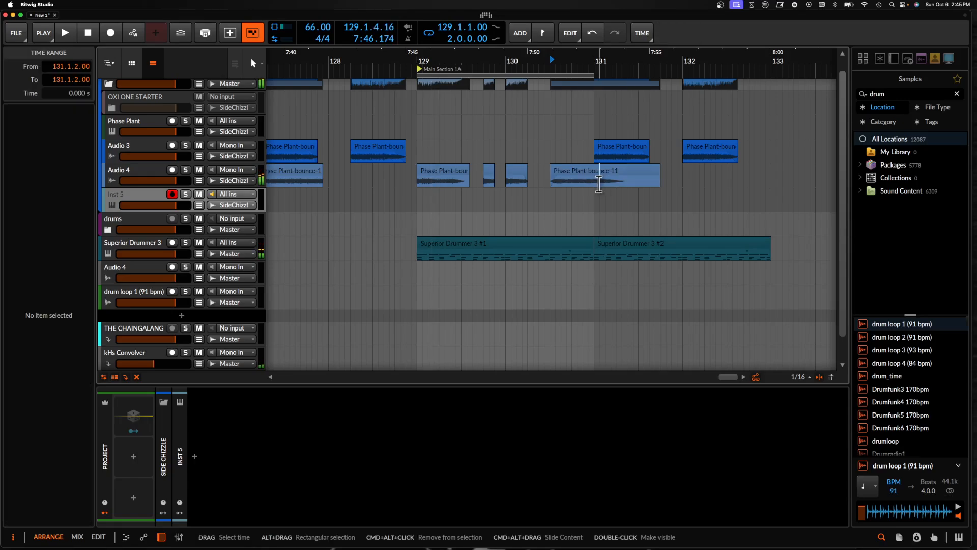
{"action": "left_click", "coordinate": [614, 178]}
{"action": "scroll", "coordinate": [617, 179], "scroll_direction": "down", "scroll_amount": 2}
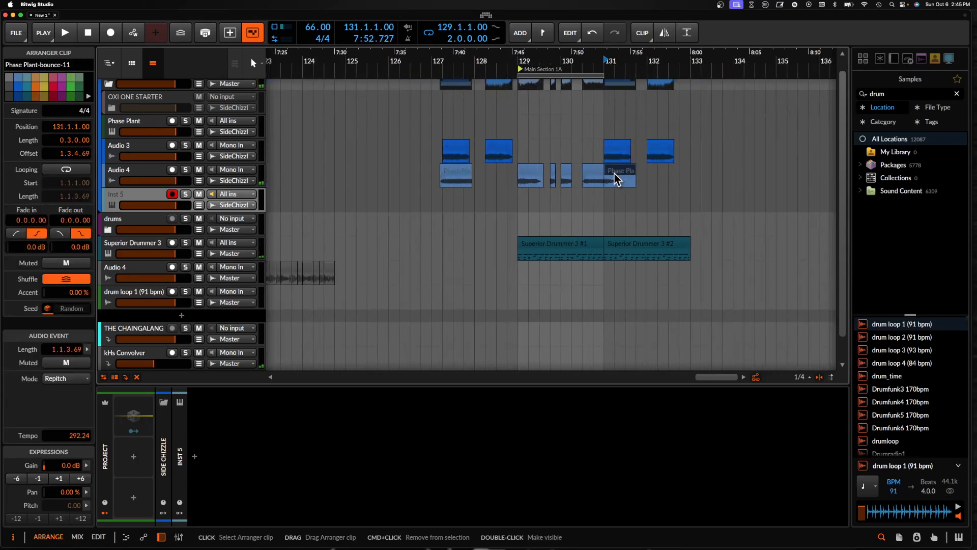
{"action": "left_click_drag", "start_coordinate": [413, 178], "coordinate": [413, 178]}
{"action": "scroll", "coordinate": [509, 163], "scroll_direction": "up", "scroll_amount": 3}
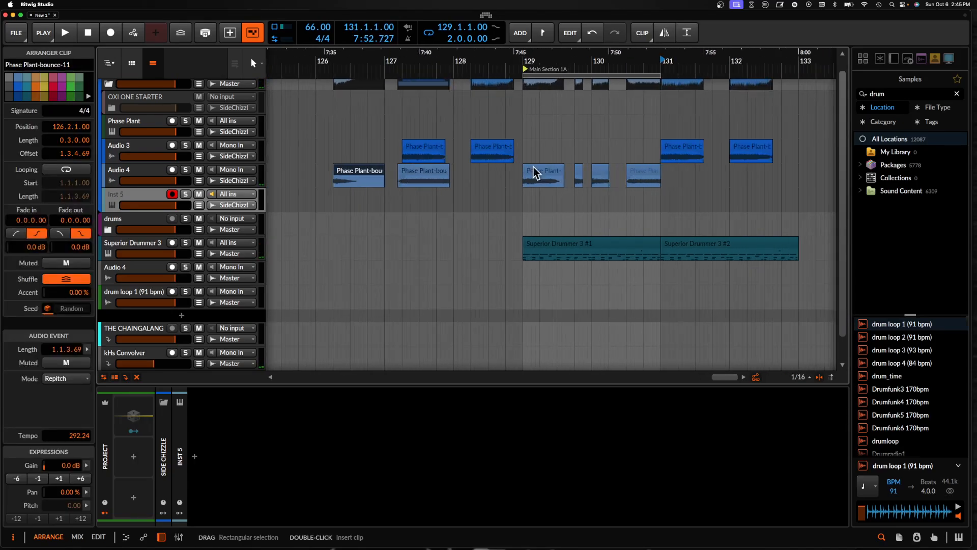
Move the two Phase Plant-bounce-10 clips on Audio 3 from 131.1.1.00 to 133.1.1.00
{"action": "left_click", "coordinate": [532, 170]}
{"action": "left_click", "coordinate": [632, 169], "text": "shift"}
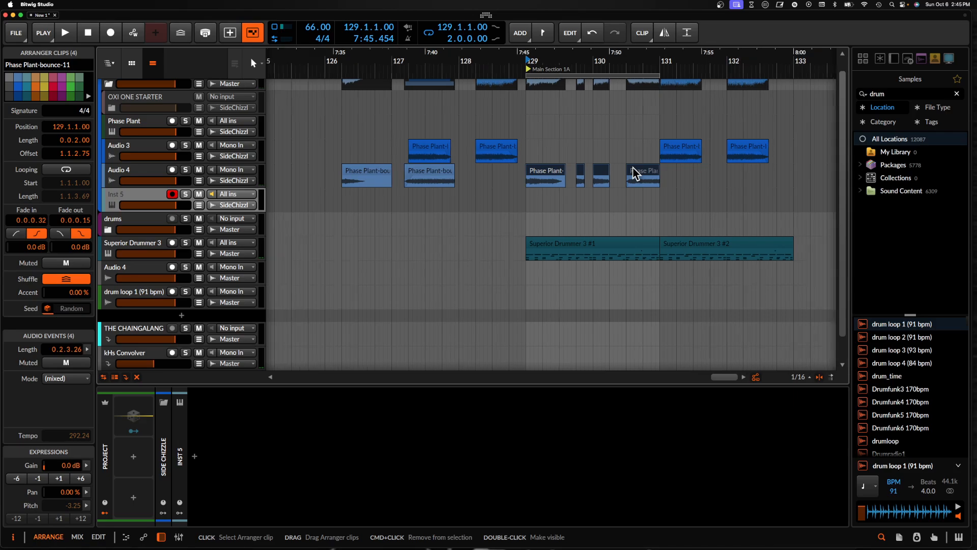
{"action": "scroll", "coordinate": [640, 172], "scroll_direction": "down", "scroll_amount": 2}
{"action": "left_click", "coordinate": [660, 156]}
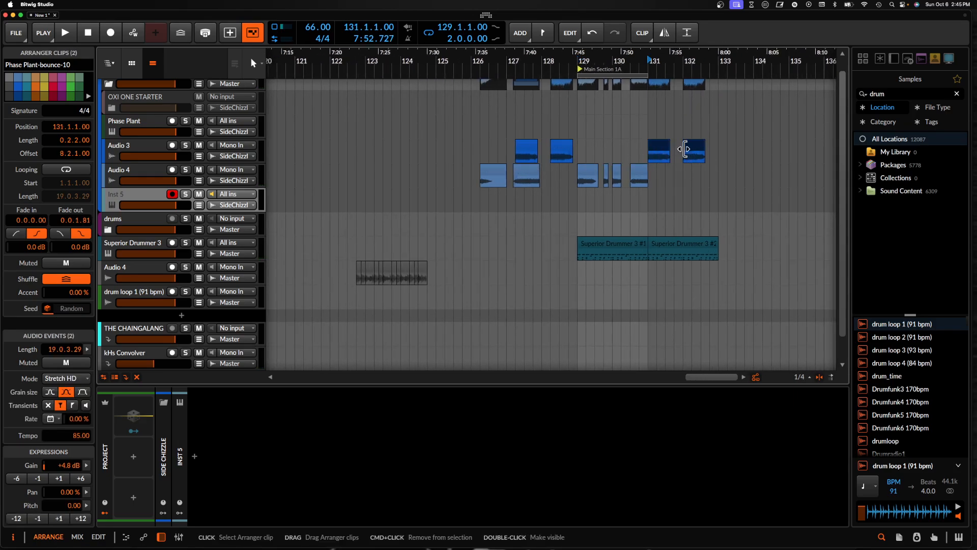
{"action": "left_click_drag", "start_coordinate": [729, 153], "coordinate": [728, 147]}
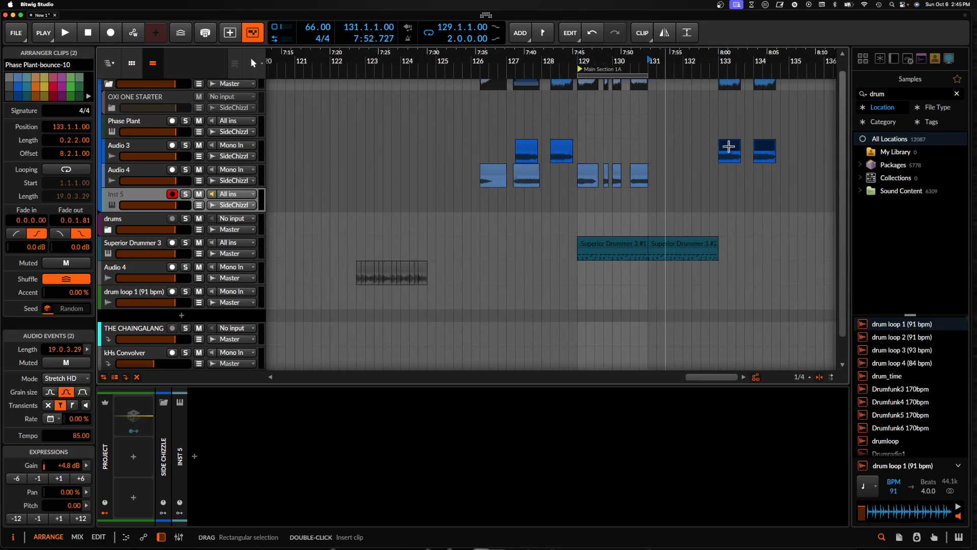
Move the four Phase Plant-bounce-11 slices from 129.1.1.00 to 124.1.1.00 on the same track, clearing the main section
{"action": "left_click", "coordinate": [592, 171]}
{"action": "left_click", "coordinate": [637, 172], "text": "shift"}
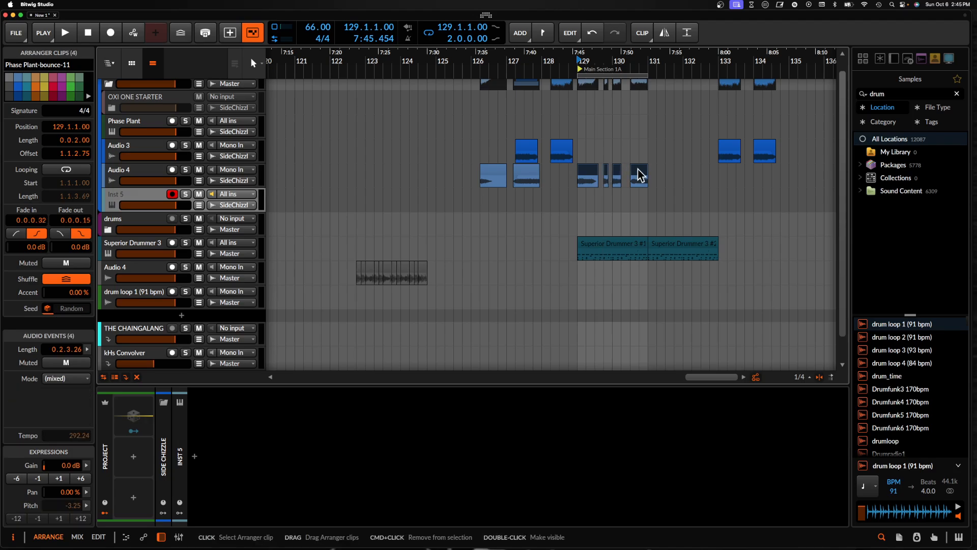
{"action": "scroll", "coordinate": [639, 173], "scroll_direction": "up", "scroll_amount": 3}
{"action": "scroll", "coordinate": [639, 173], "scroll_direction": "down", "scroll_amount": 3}
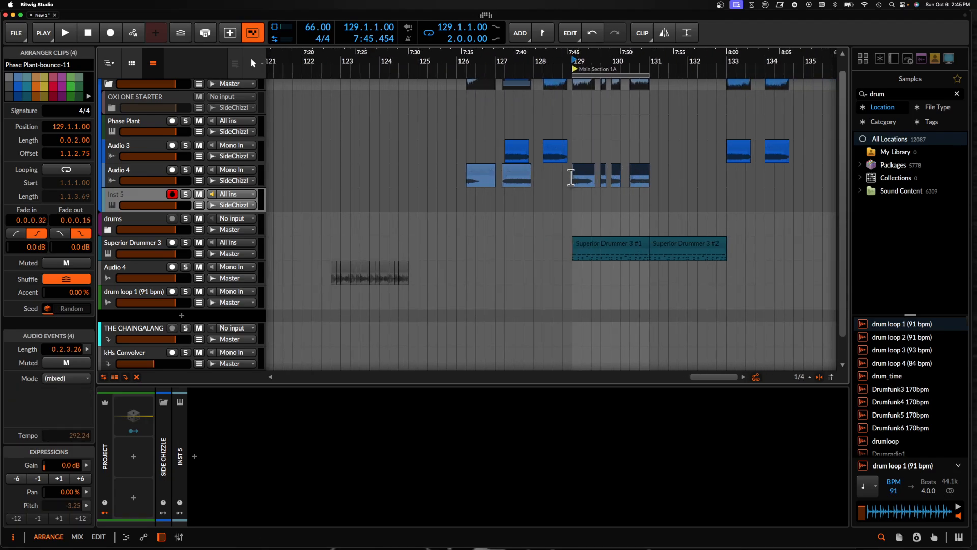
{"action": "scroll", "coordinate": [580, 176], "scroll_direction": "up", "scroll_amount": 3}
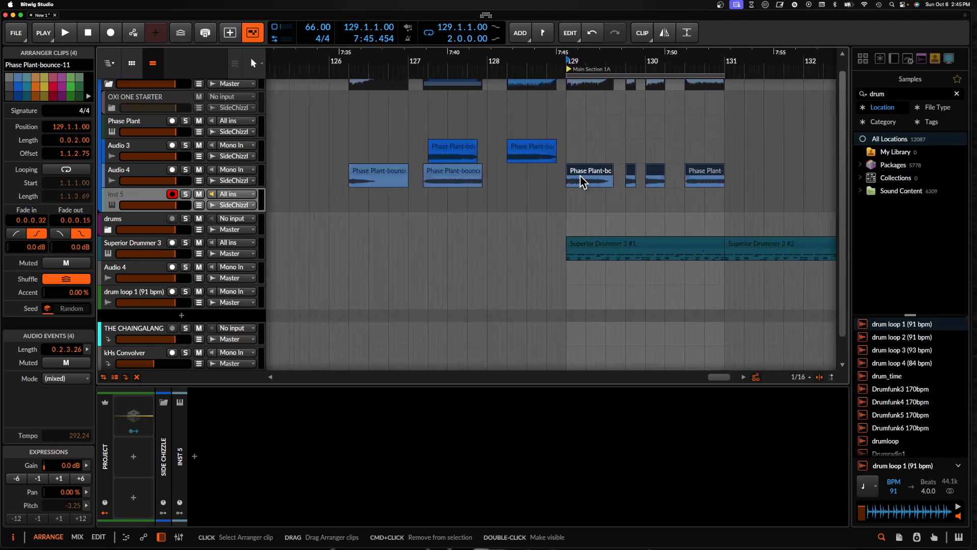
{"action": "scroll", "coordinate": [555, 175], "scroll_direction": "down", "scroll_amount": 2}
{"action": "scroll", "coordinate": [556, 175], "scroll_direction": "down", "scroll_amount": 2}
{"action": "left_click_drag", "start_coordinate": [569, 175], "coordinate": [417, 175]}
Extend the original Phase Plant-bounce-10 clip at 23.1.1.00 on Audio 3 to a length of 19.1.0.00, replacing the two clips behind it
{"action": "scroll", "coordinate": [417, 174], "scroll_direction": "left", "scroll_amount": 5}
{"action": "scroll", "coordinate": [417, 174], "scroll_direction": "down", "scroll_amount": 5}
{"action": "scroll", "coordinate": [417, 174], "scroll_direction": "left", "scroll_amount": 4}
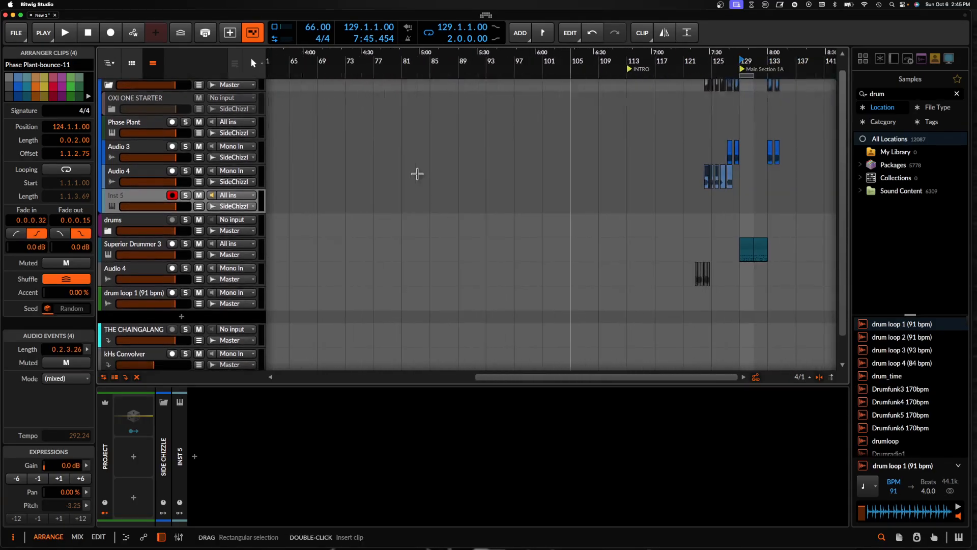
{"action": "scroll", "coordinate": [418, 174], "scroll_direction": "right", "scroll_amount": 2}
{"action": "scroll", "coordinate": [418, 174], "scroll_direction": "left", "scroll_amount": 8}
{"action": "scroll", "coordinate": [464, 137], "scroll_direction": "left", "scroll_amount": 3}
{"action": "left_click", "coordinate": [464, 127]}
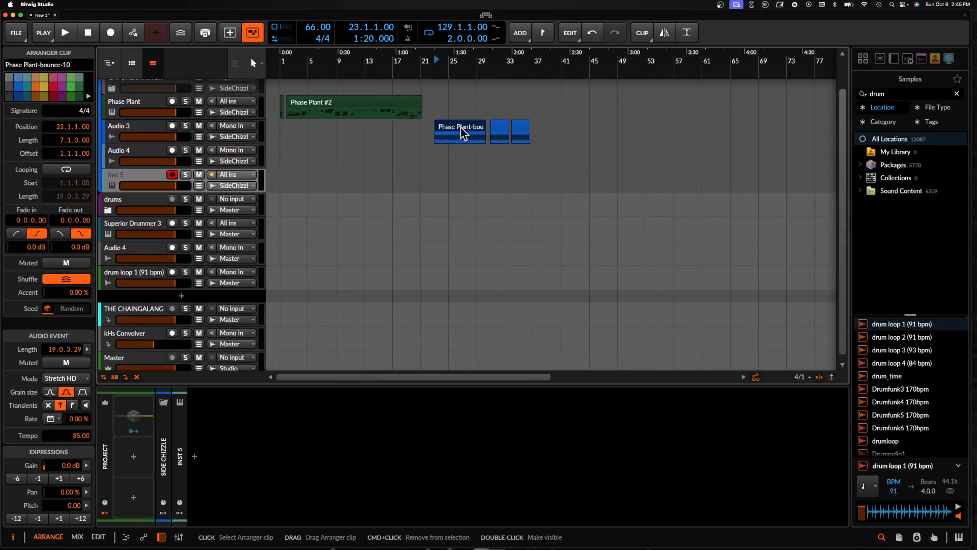
{"action": "scroll", "coordinate": [464, 127], "scroll_direction": "up", "scroll_amount": 3}
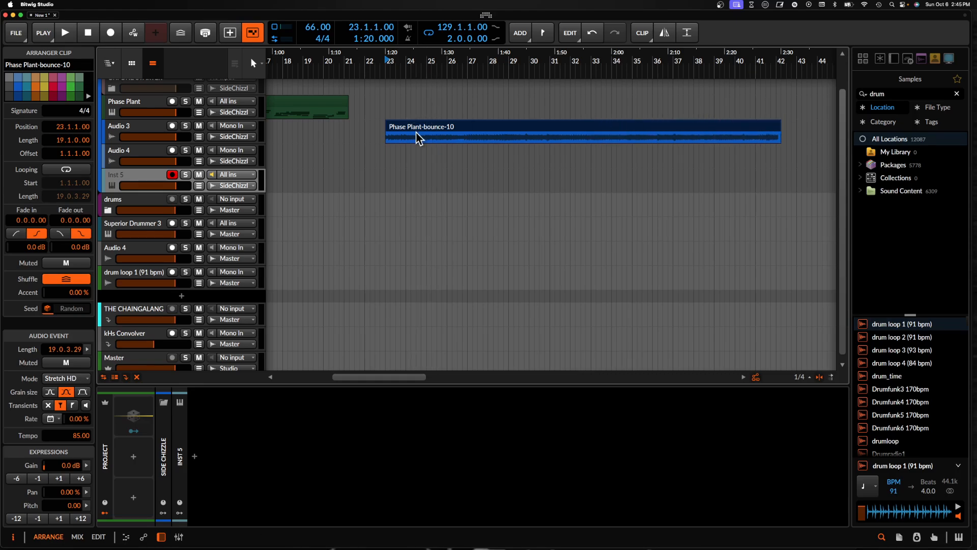
{"action": "scroll", "coordinate": [416, 131], "scroll_direction": "down", "scroll_amount": 1}
Disable the Pro-R 2 reverb on the Audio 3 track
{"action": "left_click", "coordinate": [127, 136]}
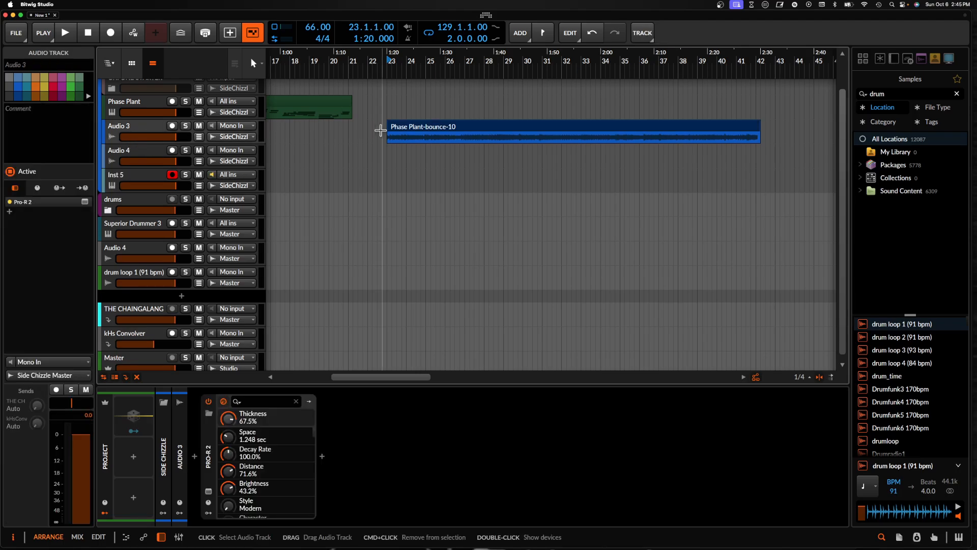
{"action": "left_click", "coordinate": [207, 448]}
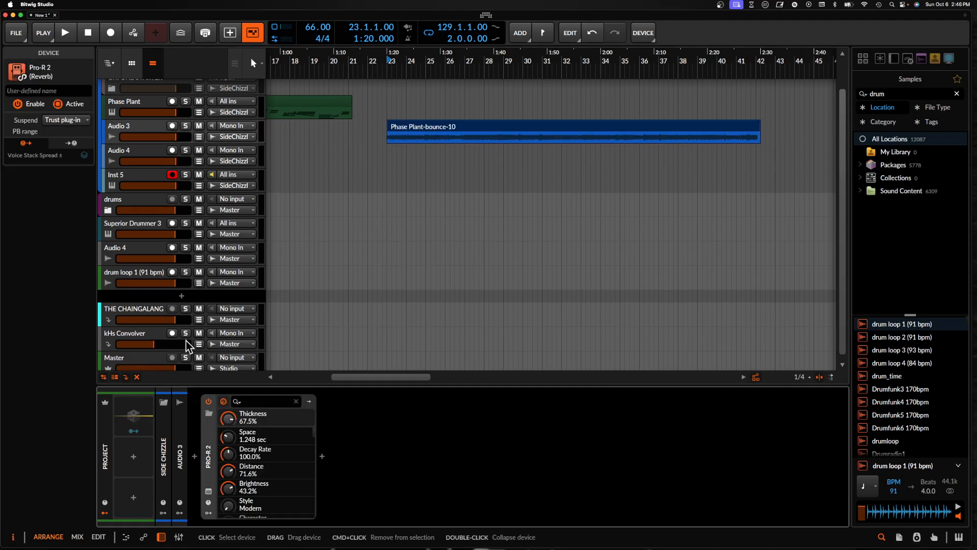
{"action": "left_click", "coordinate": [207, 402]}
Insert the BEAM effect after Pro-R 2 in the Audio 3 device chain
{"action": "left_click", "coordinate": [322, 456]}
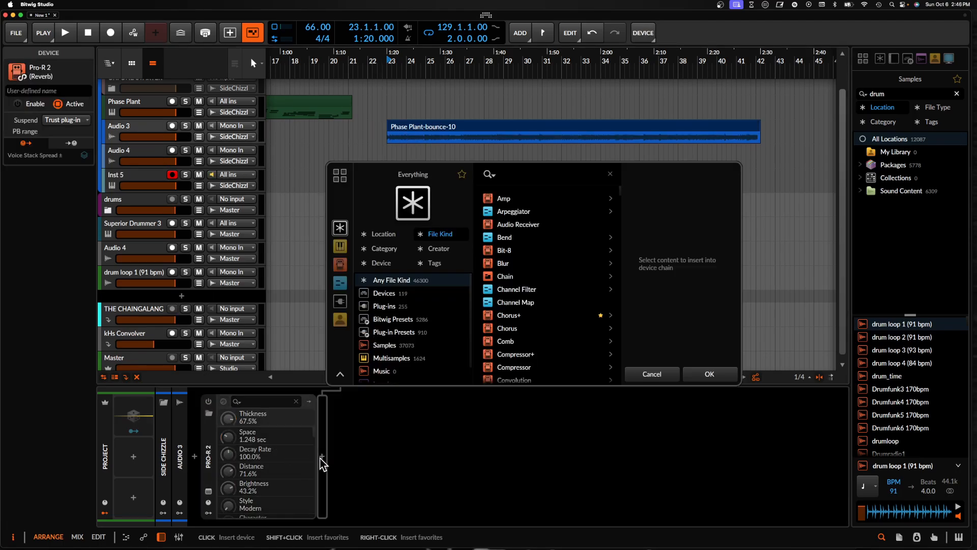
{"action": "type", "text": "beam"}
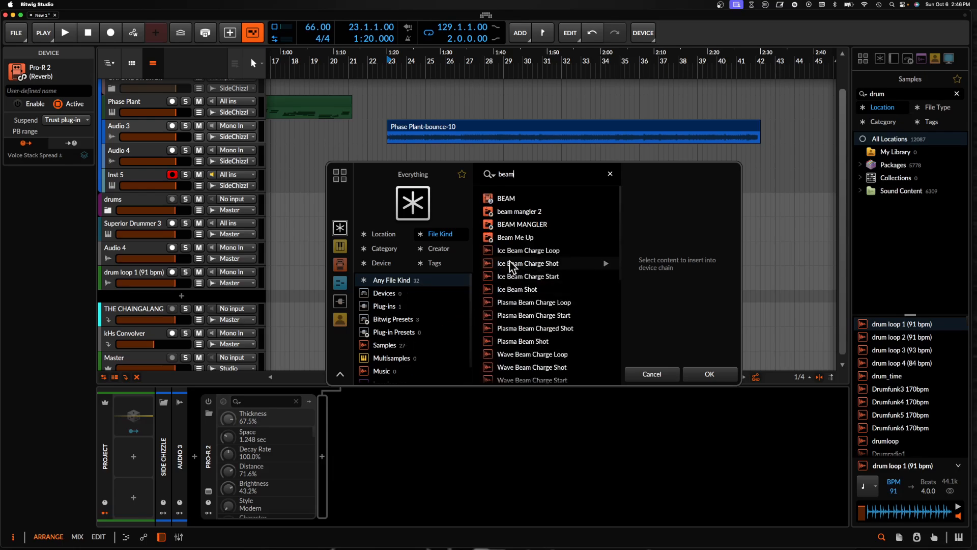
{"action": "left_click", "coordinate": [506, 197]}
{"action": "left_click", "coordinate": [709, 373]}
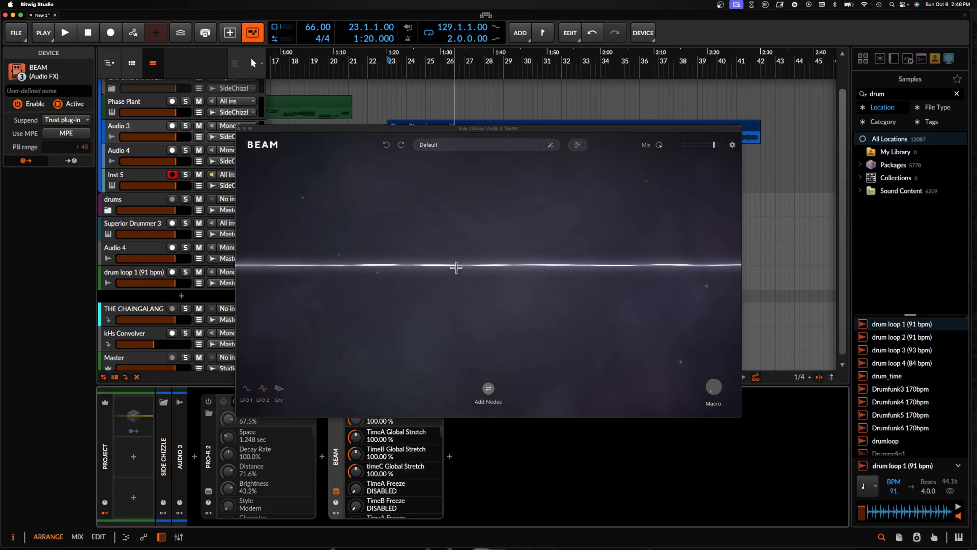
{"action": "left_click", "coordinate": [457, 267]}
{"action": "left_click", "coordinate": [462, 322]}
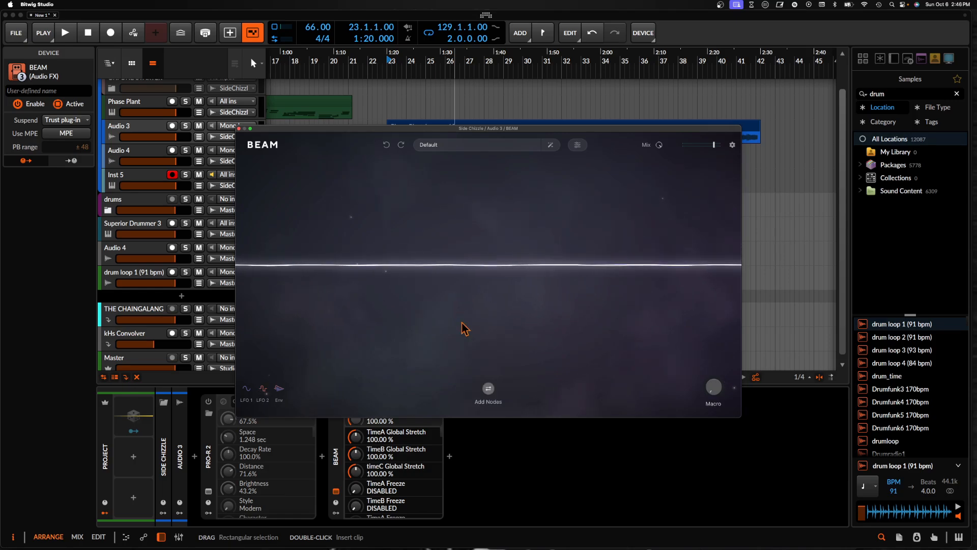
Add a Grains node to BEAM with its spray set to 680 ms, and select the Phase Plant-bounce-10 clip
{"action": "left_click", "coordinate": [488, 389]}
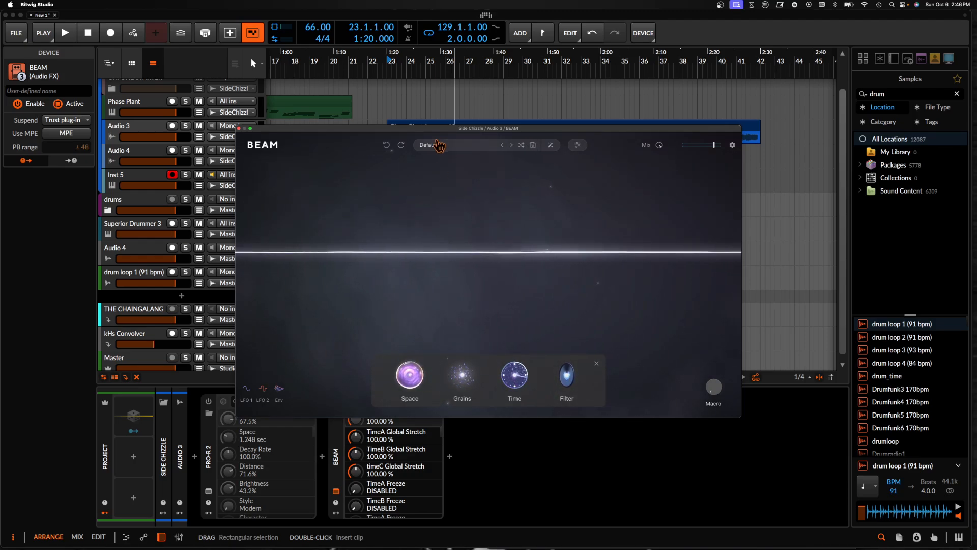
{"action": "left_click_drag", "start_coordinate": [421, 270], "coordinate": [481, 268]}
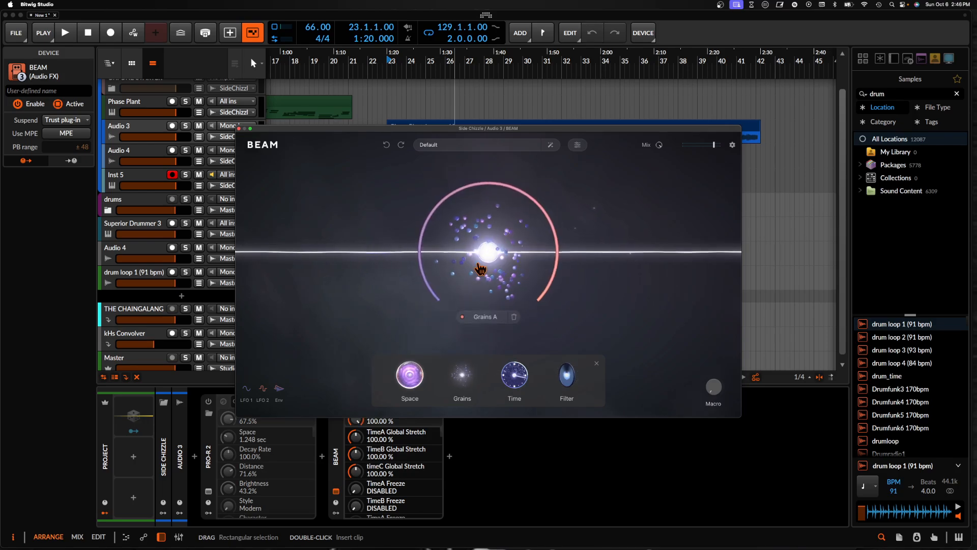
{"action": "left_click", "coordinate": [486, 317]}
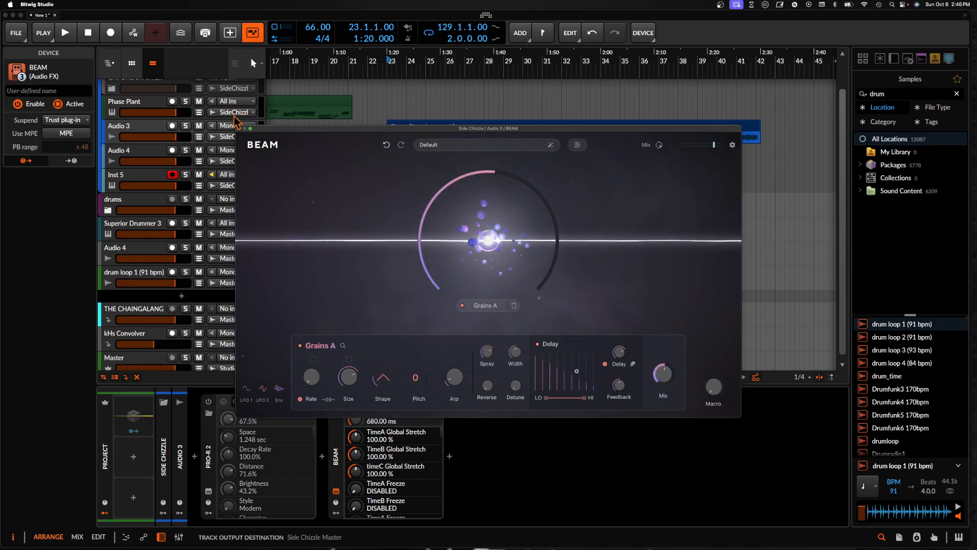
{"action": "left_click", "coordinate": [239, 129]}
{"action": "left_click", "coordinate": [417, 131]}
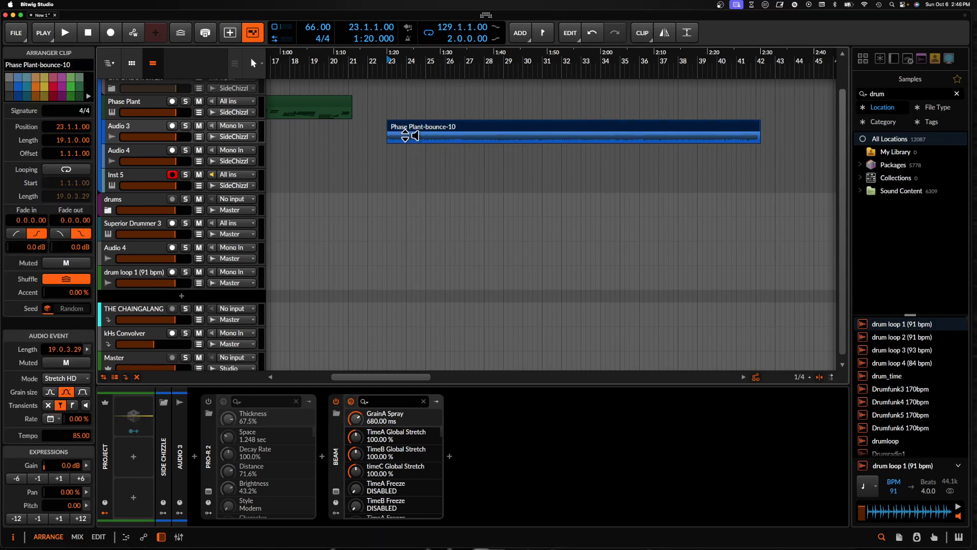
Reopen BEAM and add a Space node after the Grains node
{"action": "left_click", "coordinate": [336, 492]}
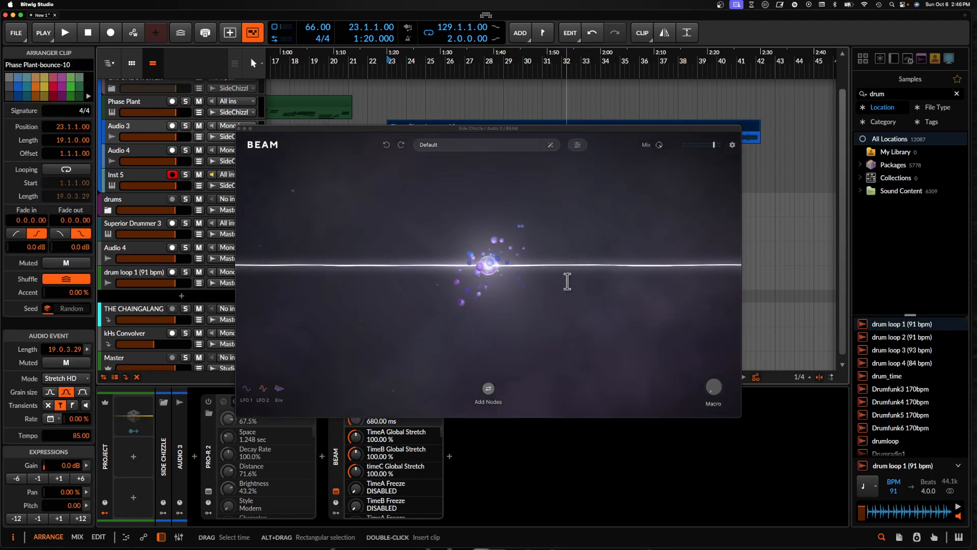
{"action": "left_click", "coordinate": [490, 392]}
{"action": "left_click_drag", "start_coordinate": [410, 375], "coordinate": [575, 263]}
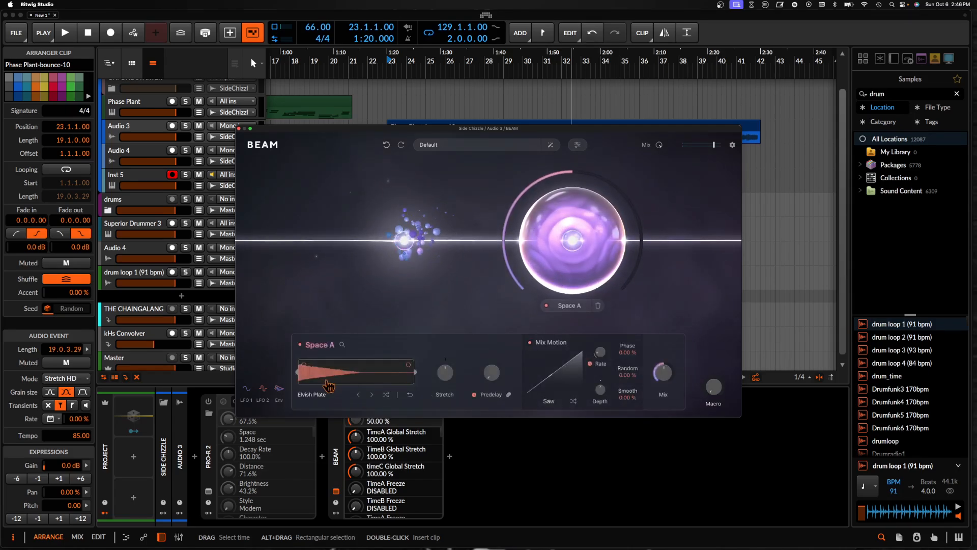
Load the Clockwork Tower echo into Space A and audition it on the clip while browsing the other echoes
{"action": "left_click", "coordinate": [316, 395]}
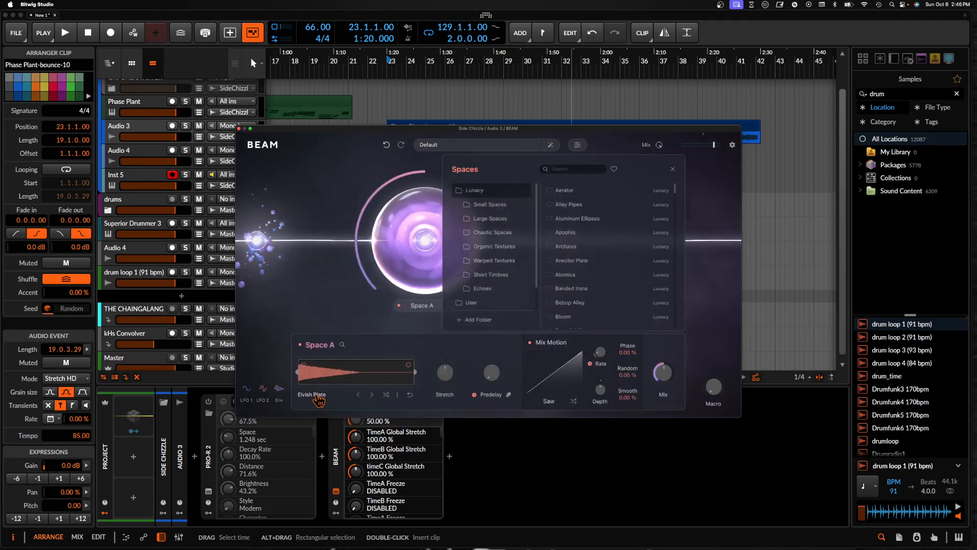
{"action": "scroll", "coordinate": [548, 262], "scroll_direction": "down", "scroll_amount": 1}
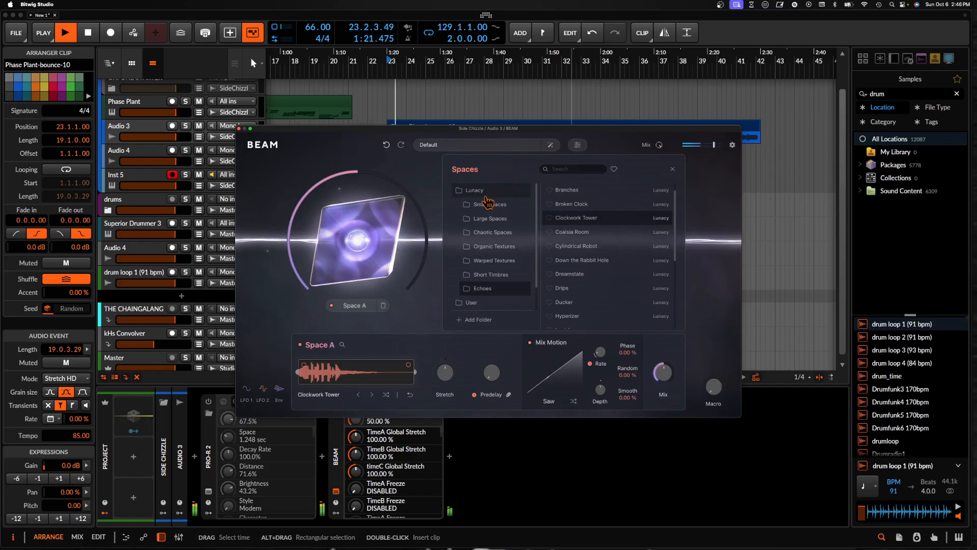
{"action": "scroll", "coordinate": [590, 278], "scroll_direction": "down", "scroll_amount": 4}
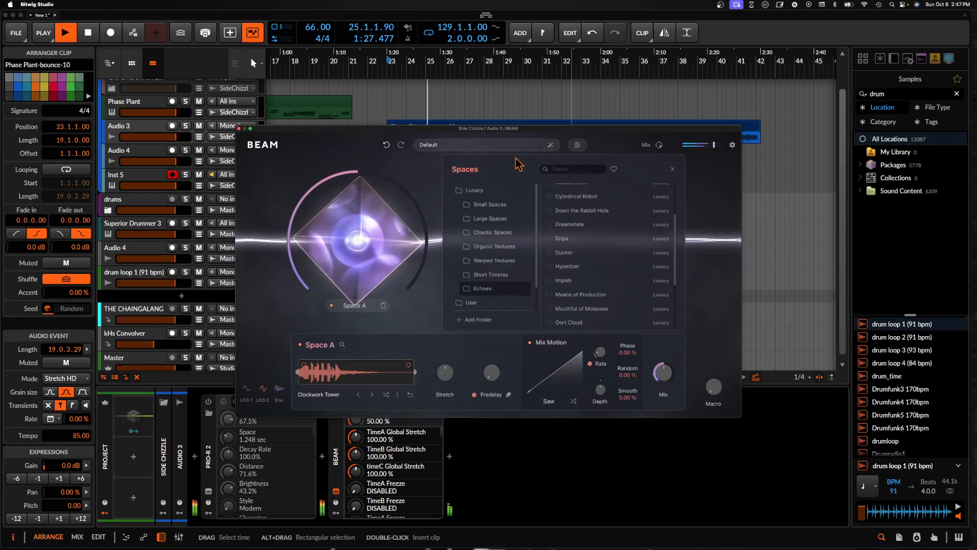
Close BEAM and raise the gain of the Phase Plant-bounce-10 clip to +5.1 dB
{"action": "left_click", "coordinate": [239, 129]}
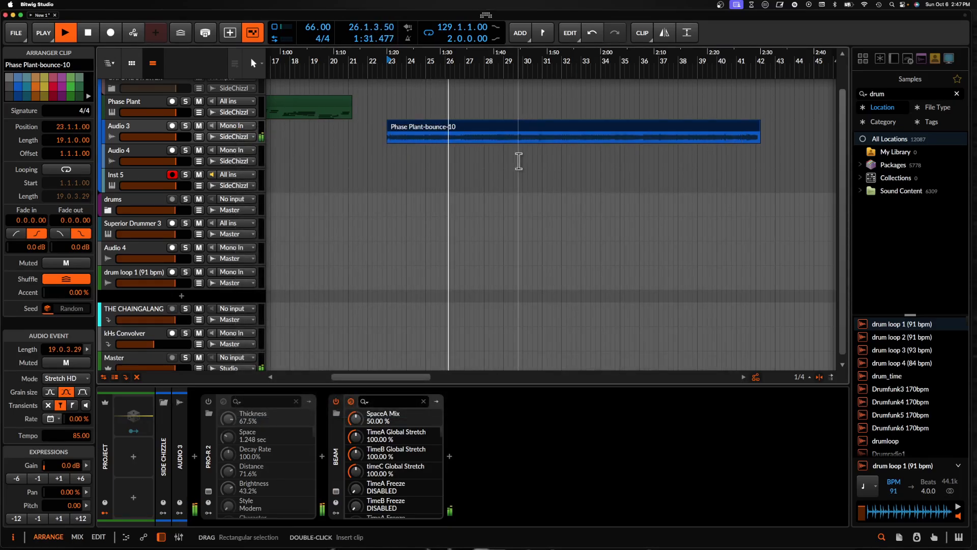
{"action": "left_click_drag", "start_coordinate": [513, 128], "coordinate": [513, 127]}
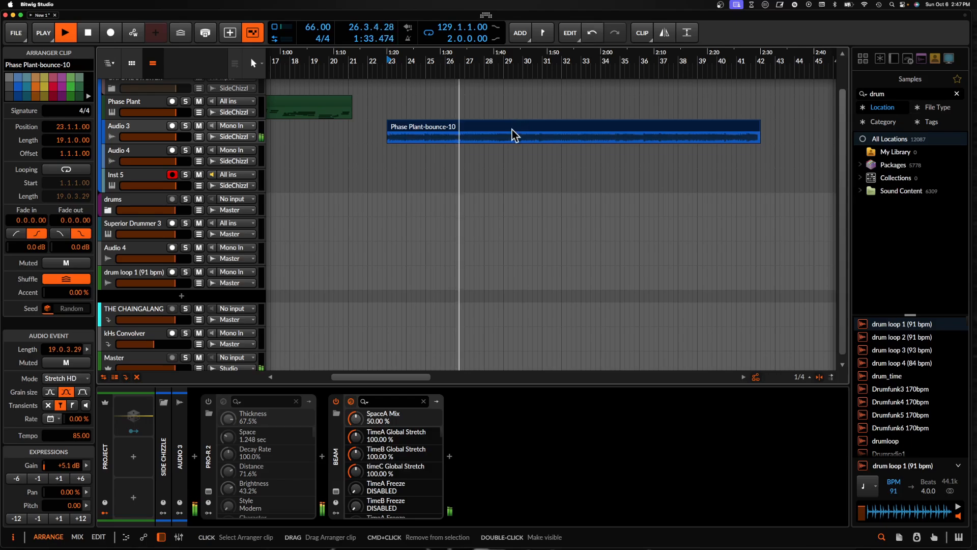
Reopen BEAM and load the Arecibo Plate space into Space A
{"action": "left_click", "coordinate": [336, 491]}
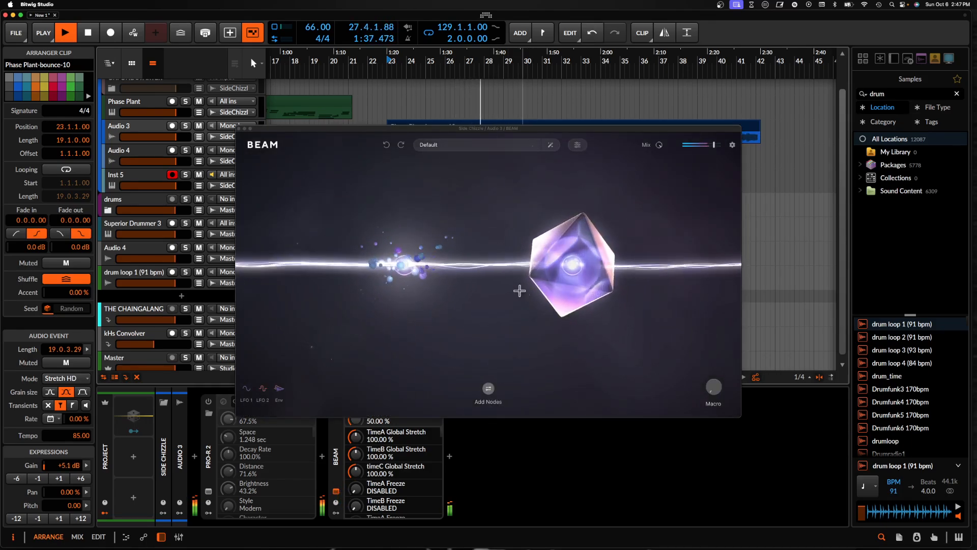
{"action": "left_click", "coordinate": [575, 275]}
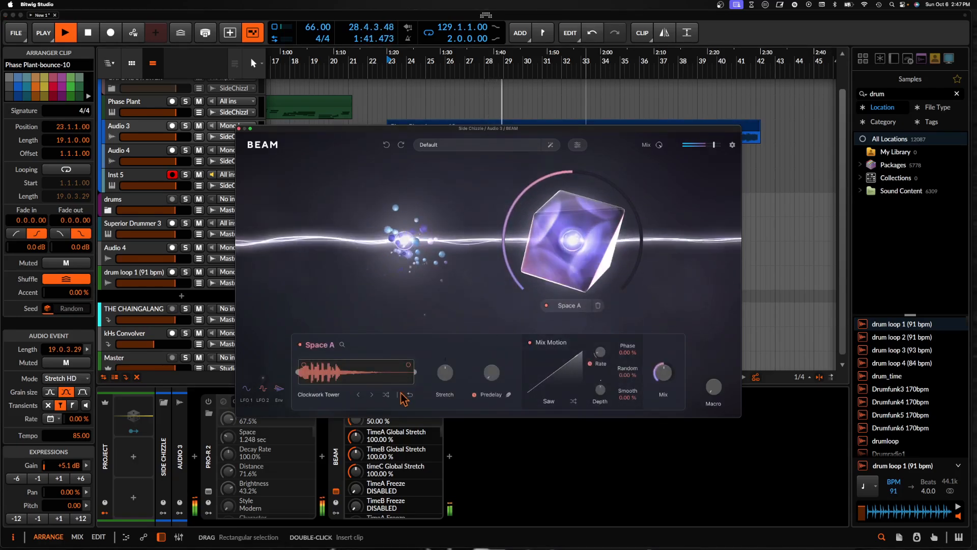
{"action": "left_click", "coordinate": [330, 396]}
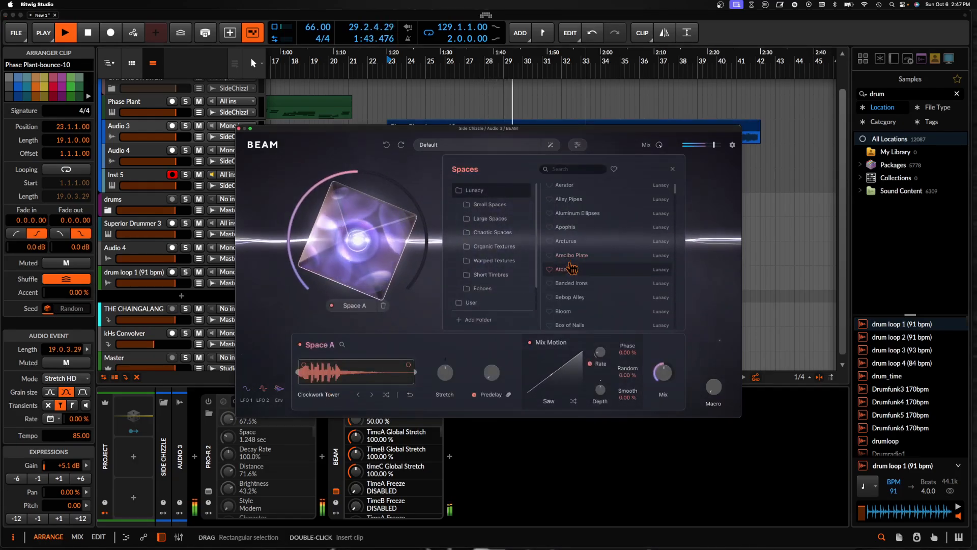
{"action": "left_click", "coordinate": [570, 261]}
{"action": "scroll", "coordinate": [572, 266], "scroll_direction": "down", "scroll_amount": 3}
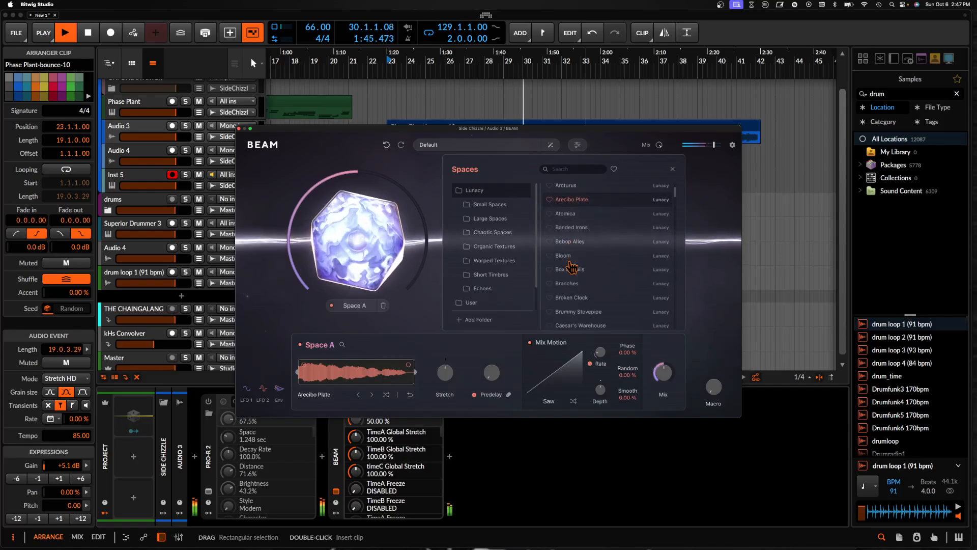
{"action": "left_click", "coordinate": [239, 129]}
Insert Newfangled Saturate after BEAM on Audio 3 and set its Clipper Shape to 100
{"action": "left_click", "coordinate": [450, 457]}
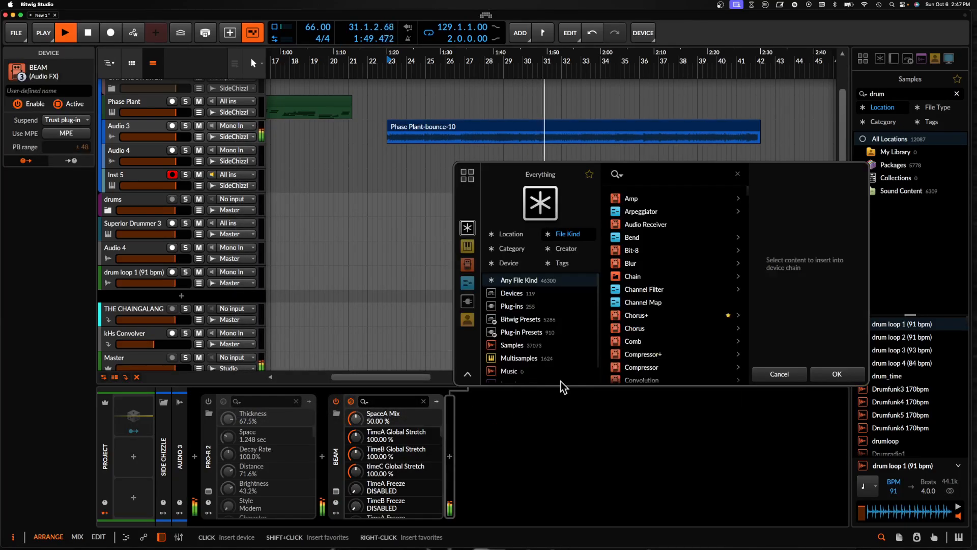
{"action": "type", "text": "sat"}
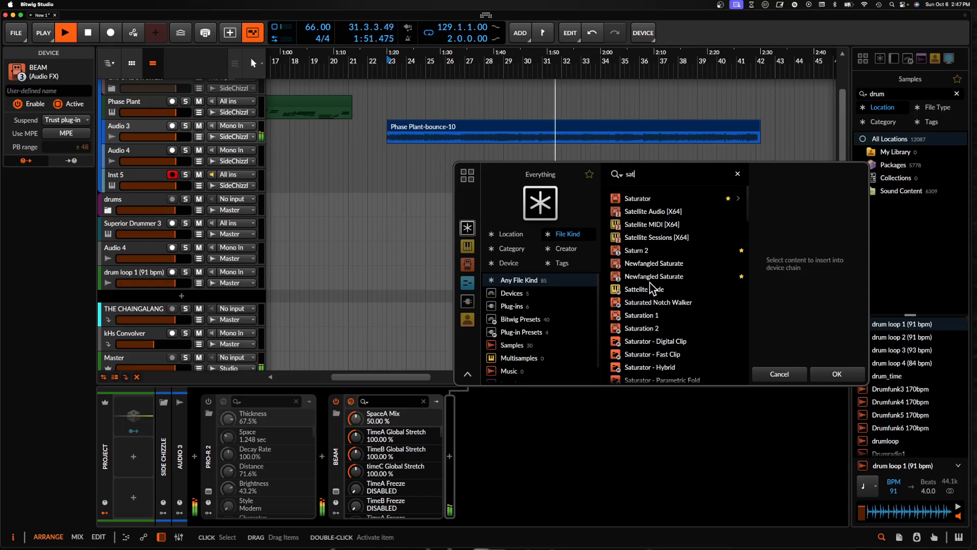
{"action": "left_click", "coordinate": [650, 281]}
{"action": "left_click", "coordinate": [833, 375]}
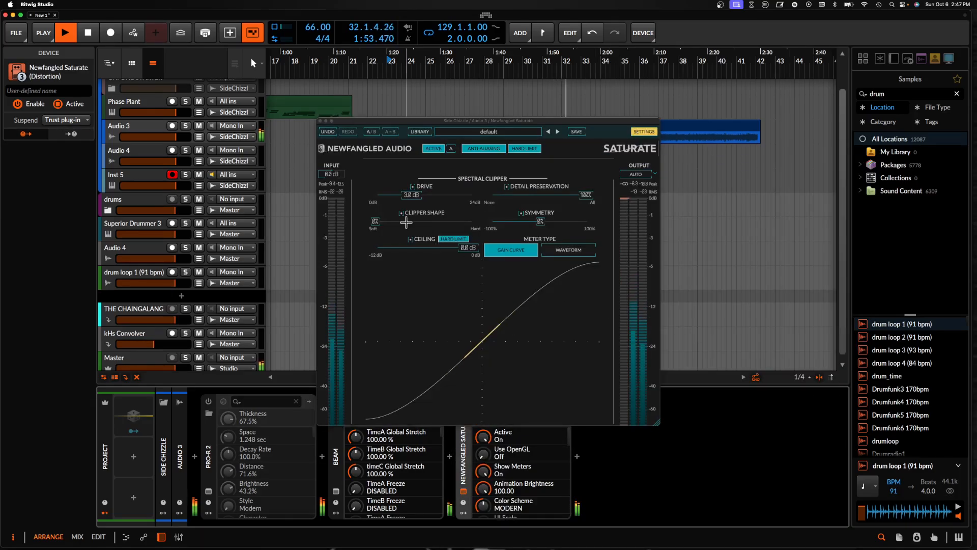
{"action": "left_click_drag", "start_coordinate": [405, 222], "coordinate": [420, 227]}
{"action": "left_click", "coordinate": [320, 121]}
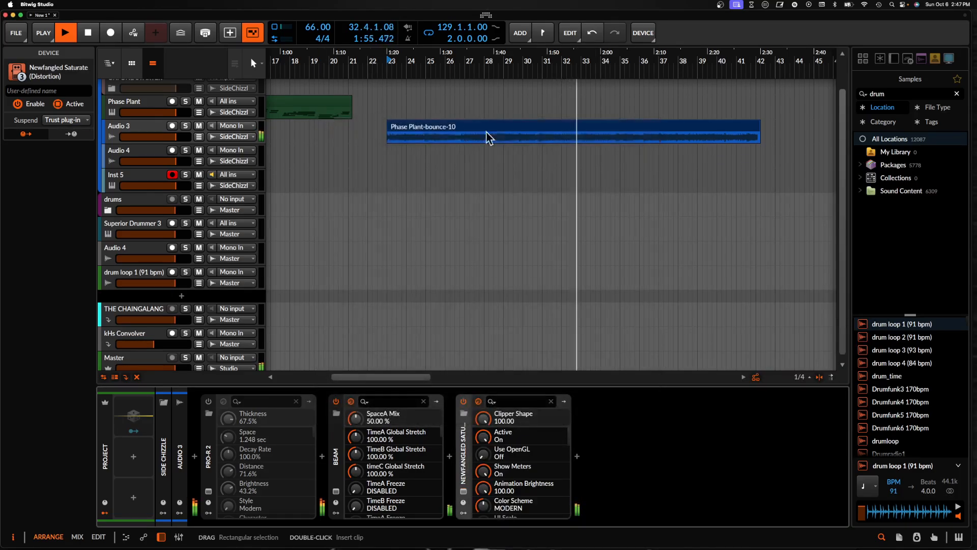
Stop playback and open the Rolling Sampler in the Master track's device chain
{"action": "scroll", "coordinate": [582, 143], "scroll_direction": "up", "scroll_amount": 4}
{"action": "key", "text": "space"}
{"action": "left_click", "coordinate": [499, 140]}
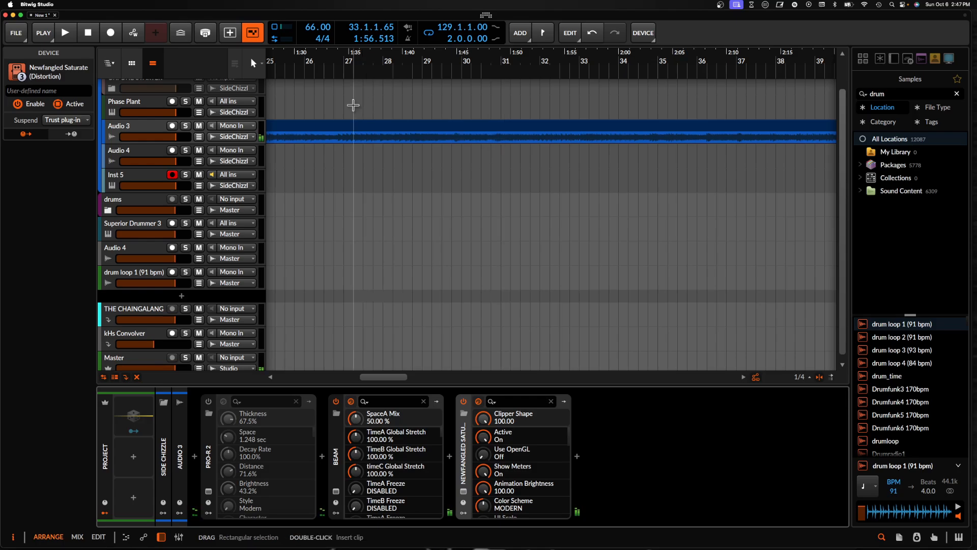
{"action": "scroll", "coordinate": [181, 196], "scroll_direction": "down", "scroll_amount": 1}
{"action": "left_click", "coordinate": [147, 356]}
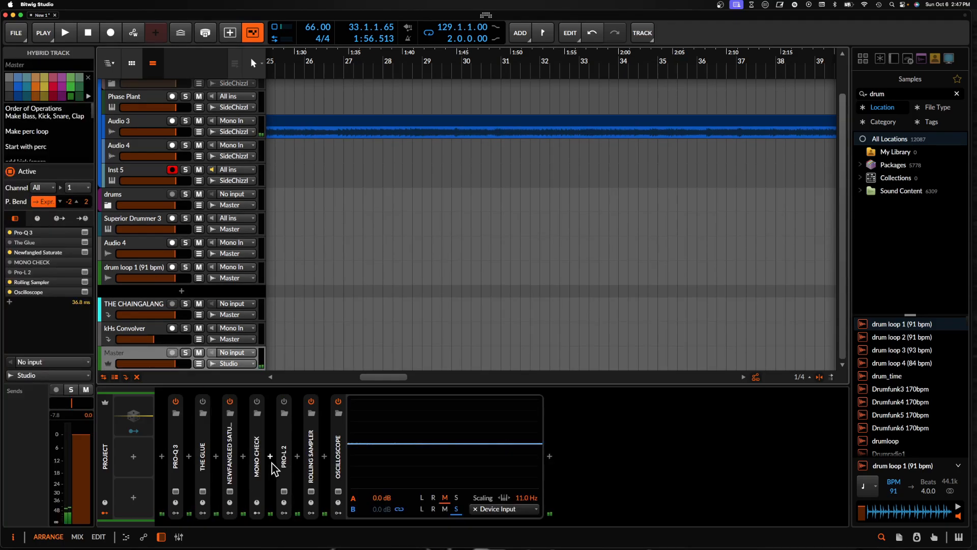
{"action": "left_click", "coordinate": [311, 491]}
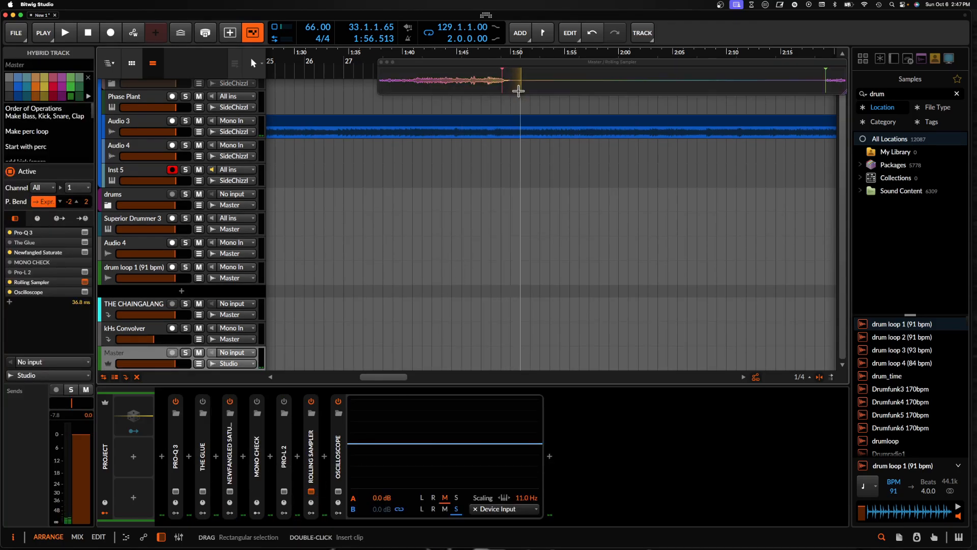
Place a selected section of Rolling Sampler audio on the Inst 5 track at 129.1.1 and raise the clip's gain to +6.1 dB
{"action": "left_click_drag", "start_coordinate": [518, 90], "coordinate": [490, 91]}
{"action": "scroll", "coordinate": [482, 157], "scroll_direction": "right", "scroll_amount": 15}
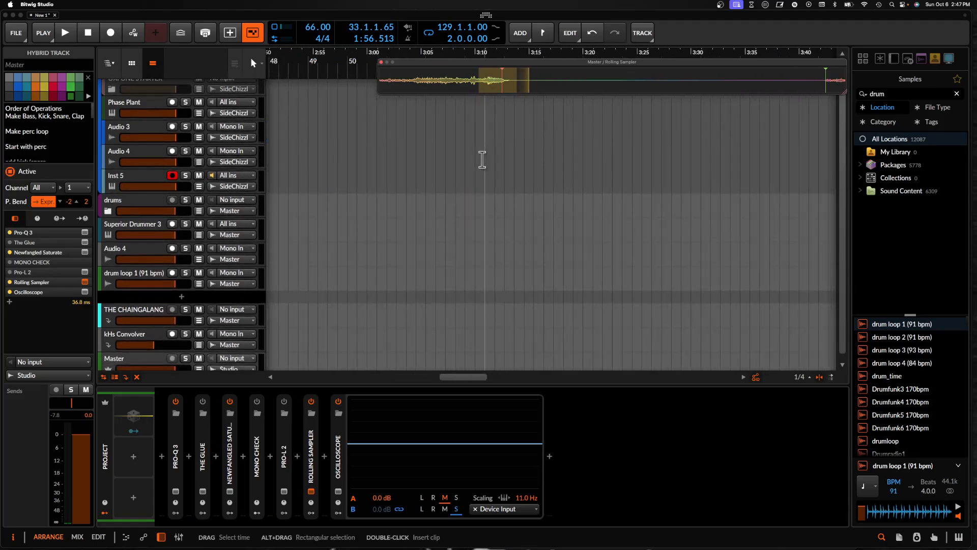
{"action": "scroll", "coordinate": [481, 159], "scroll_direction": "up", "scroll_amount": 1}
{"action": "scroll", "coordinate": [482, 160], "scroll_direction": "down", "scroll_amount": 1}
{"action": "scroll", "coordinate": [483, 160], "scroll_direction": "right", "scroll_amount": 8}
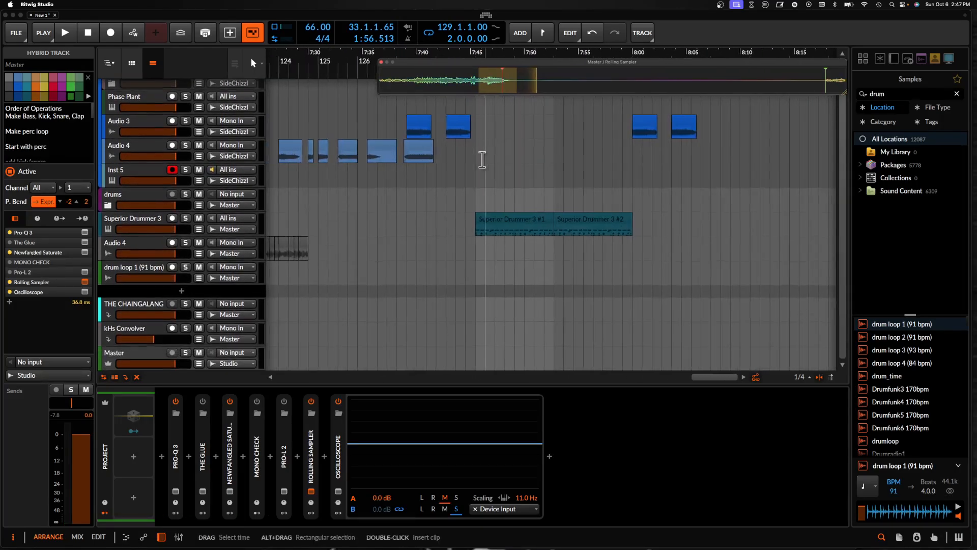
{"action": "left_click_drag", "start_coordinate": [499, 99], "coordinate": [479, 182]}
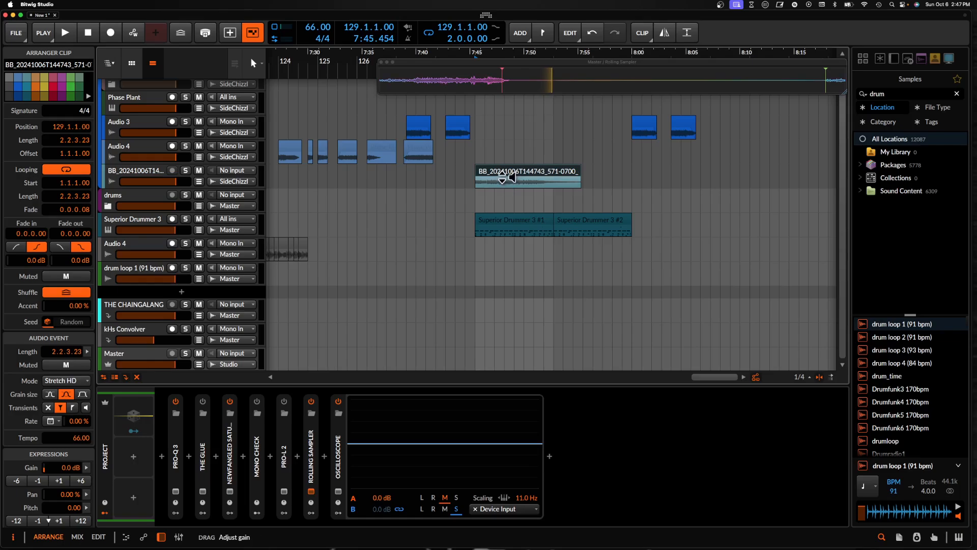
{"action": "key", "text": "space"}
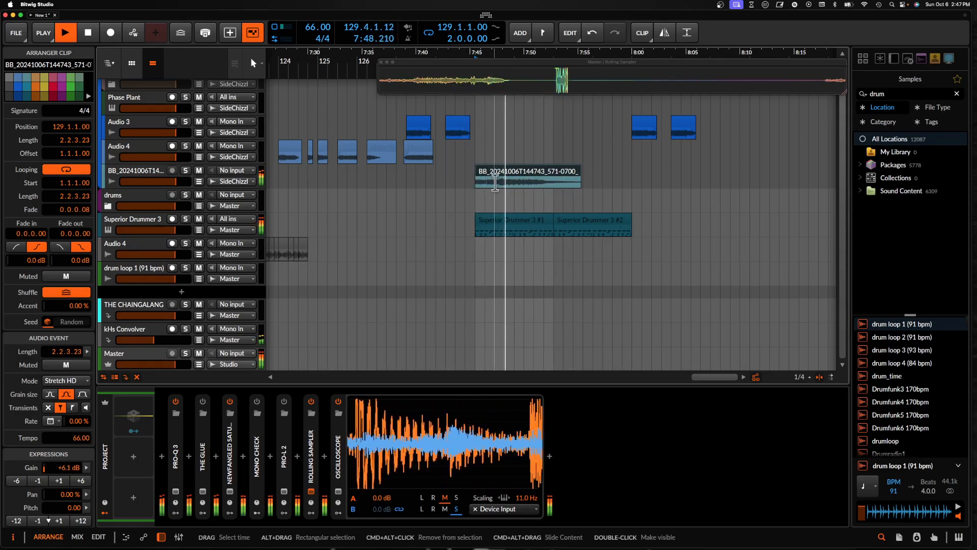
Split the new sampled clip at 130.2.2 and delete the part after the cut
{"action": "scroll", "coordinate": [494, 182], "scroll_direction": "up", "scroll_amount": 3}
{"action": "scroll", "coordinate": [494, 182], "scroll_direction": "right", "scroll_amount": 3}
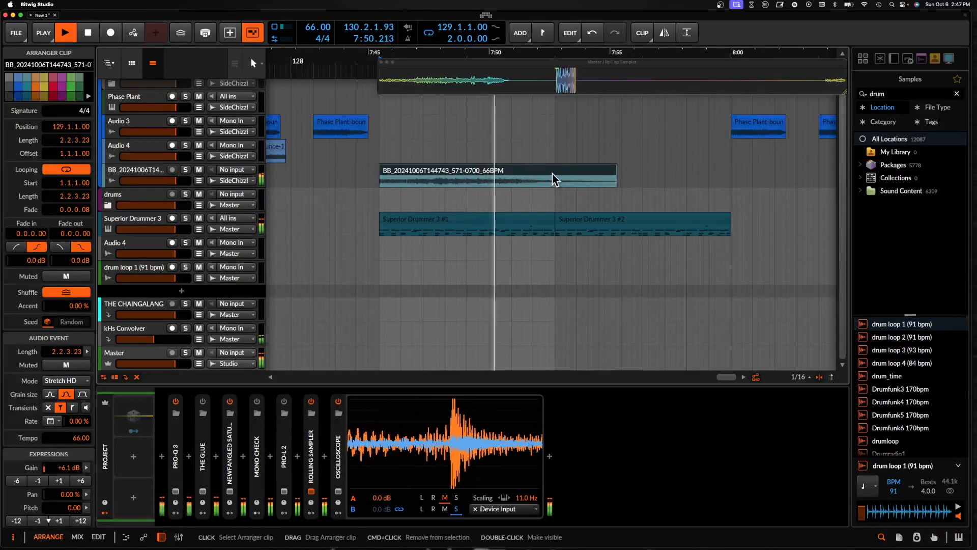
{"action": "key", "text": "space"}
{"action": "left_click", "coordinate": [501, 180]}
{"action": "scroll", "coordinate": [502, 180], "scroll_direction": "up", "scroll_amount": 4}
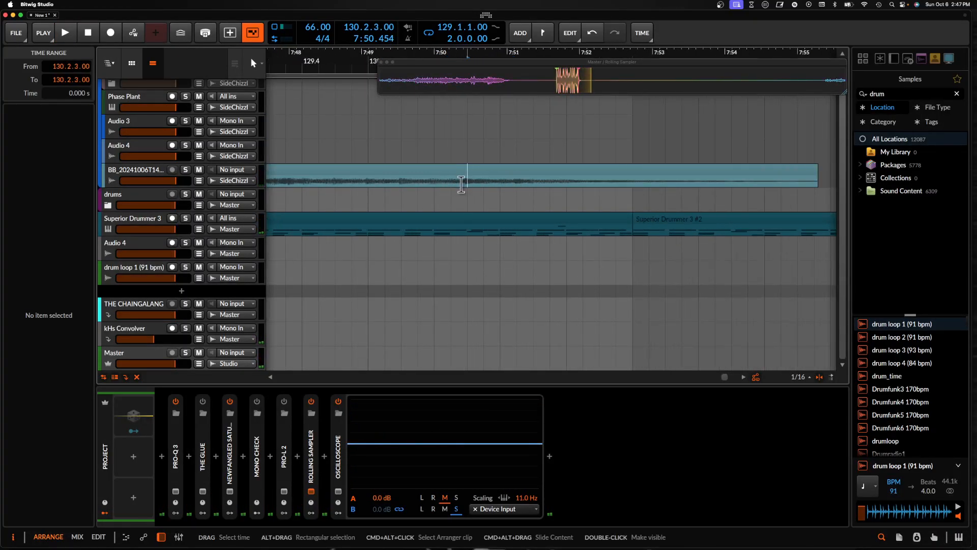
{"action": "left_click", "coordinate": [453, 183]}
{"action": "key", "text": "super+e"}
{"action": "left_click", "coordinate": [495, 173]}
{"action": "key", "text": "Delete"}
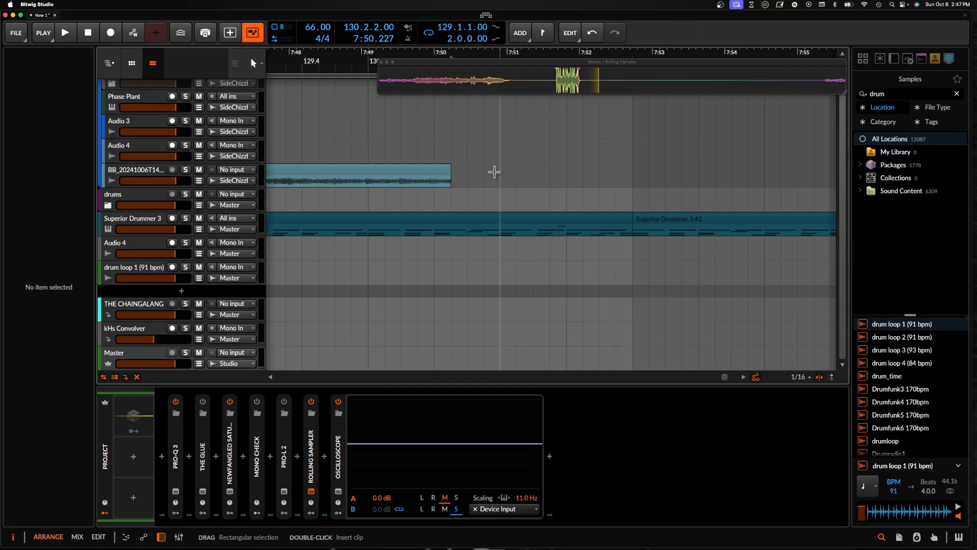
Insert Newfangled Saturate on the sampled clip's track and set its Clipper Shape to 100
{"action": "scroll", "coordinate": [495, 173], "scroll_direction": "left", "scroll_amount": 5}
{"action": "scroll", "coordinate": [494, 173], "scroll_direction": "down", "scroll_amount": 4}
{"action": "left_click", "coordinate": [482, 170]}
{"action": "scroll", "coordinate": [482, 170], "scroll_direction": "up", "scroll_amount": 3}
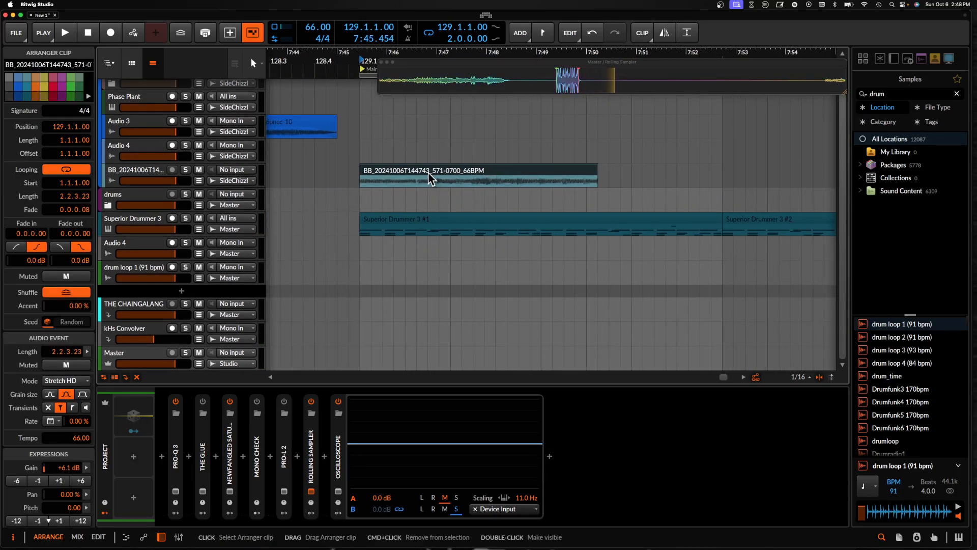
{"action": "left_click", "coordinate": [144, 176]}
{"action": "left_click", "coordinate": [194, 456]}
{"action": "type", "text": "sat"}
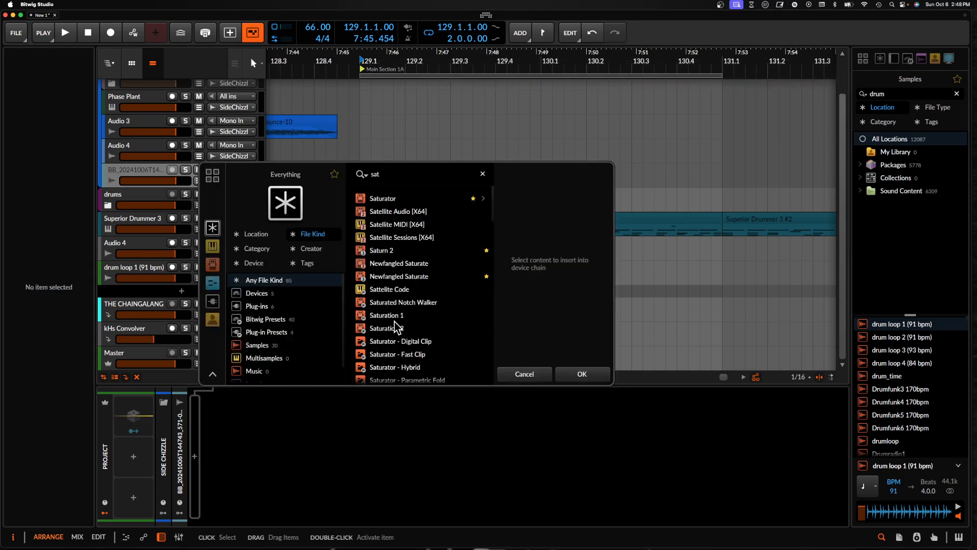
{"action": "left_click", "coordinate": [394, 276]}
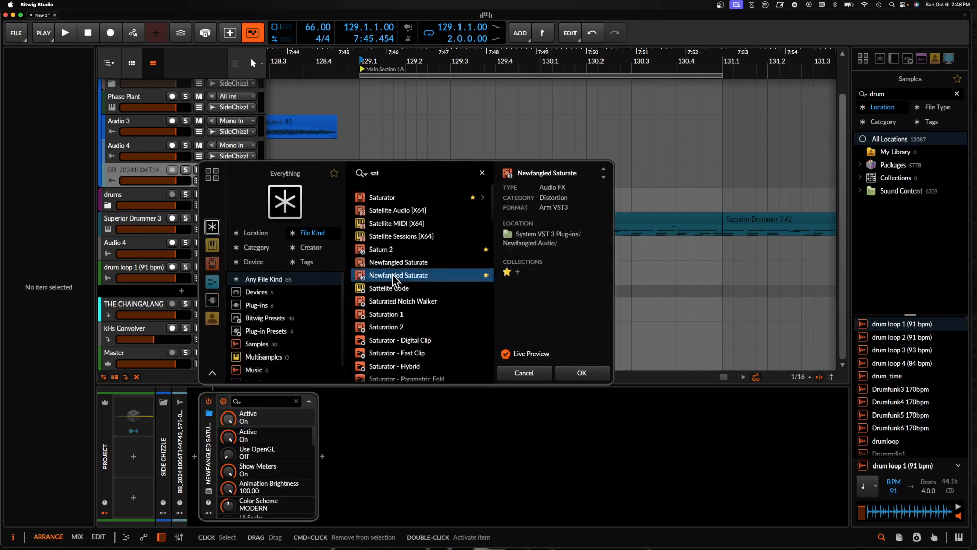
{"action": "left_click", "coordinate": [579, 372]}
{"action": "key", "text": "space"}
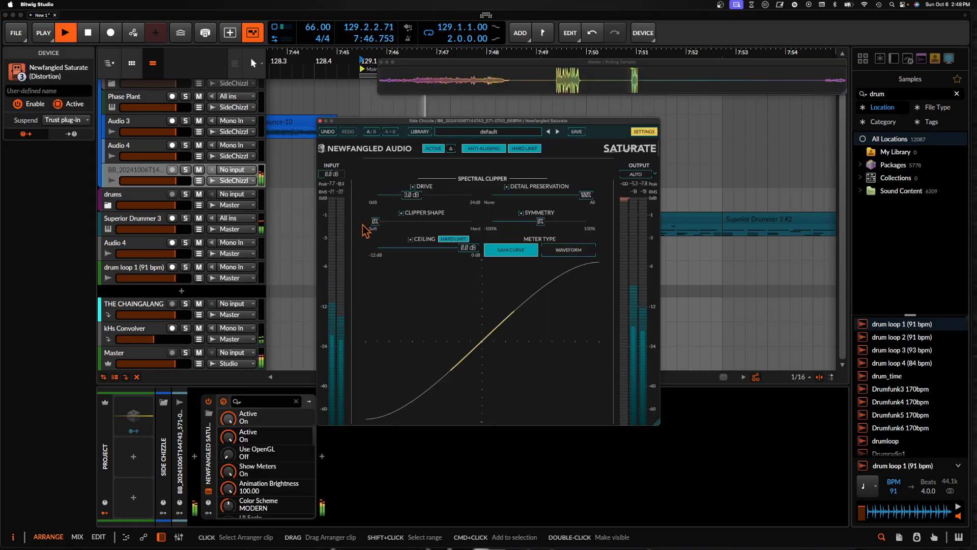
{"action": "left_click_drag", "start_coordinate": [375, 222], "coordinate": [493, 225]}
{"action": "left_click", "coordinate": [320, 122]}
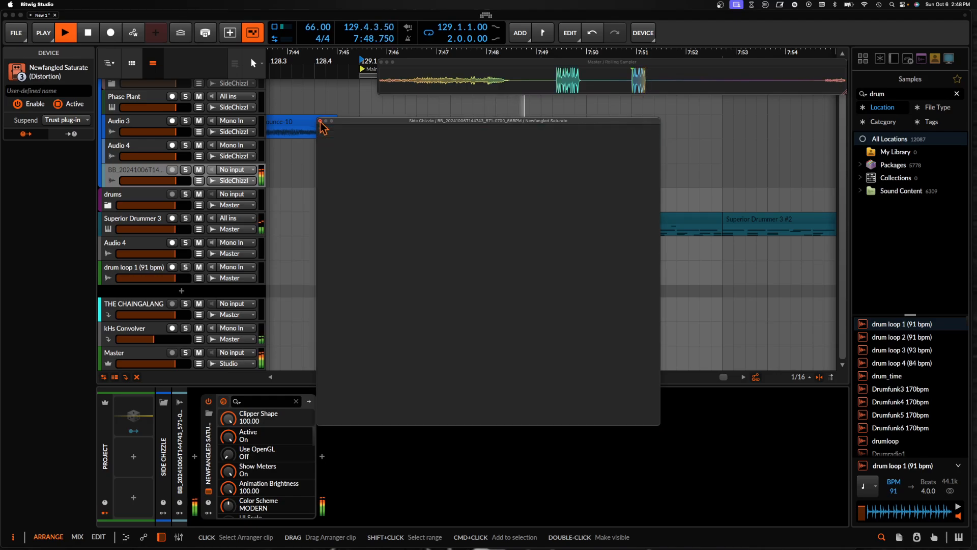
Copy the sampled clip's range from 129.1.1 to 129.2.2 and paste it at 130.2.1 on a new audio track below
{"action": "scroll", "coordinate": [569, 182], "scroll_direction": "up", "scroll_amount": 3}
{"action": "key", "text": "space"}
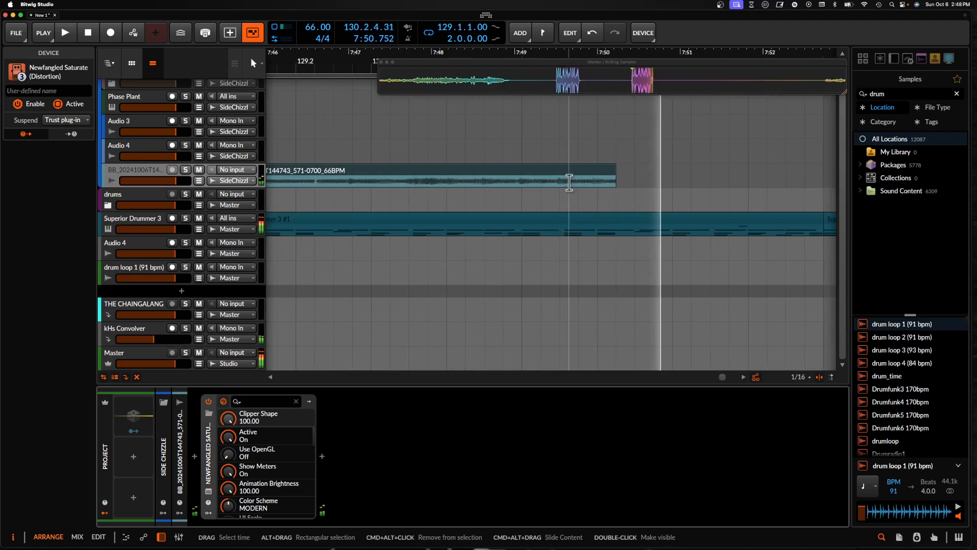
{"action": "scroll", "coordinate": [356, 181], "scroll_direction": "left", "scroll_amount": 3}
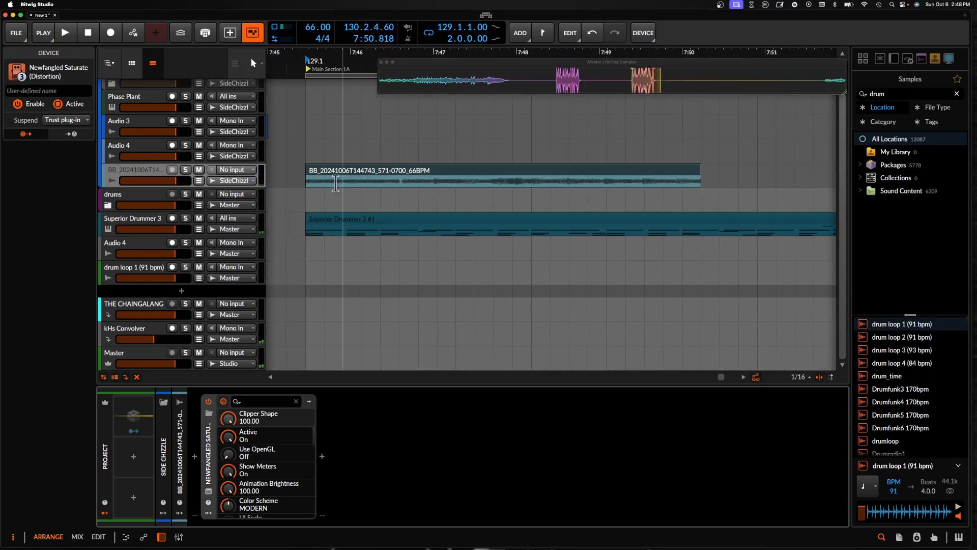
{"action": "left_click", "coordinate": [310, 184]}
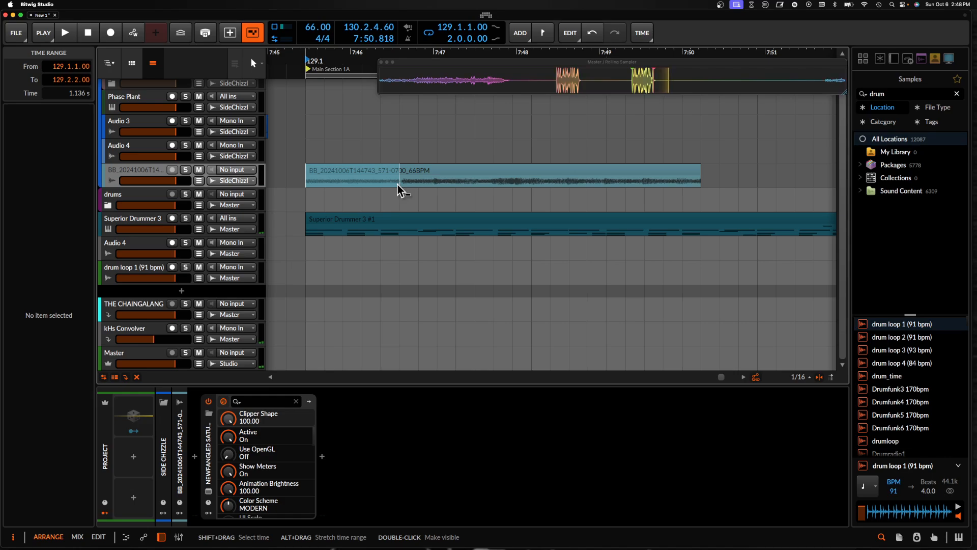
{"action": "scroll", "coordinate": [697, 184], "scroll_direction": "up", "scroll_amount": 4}
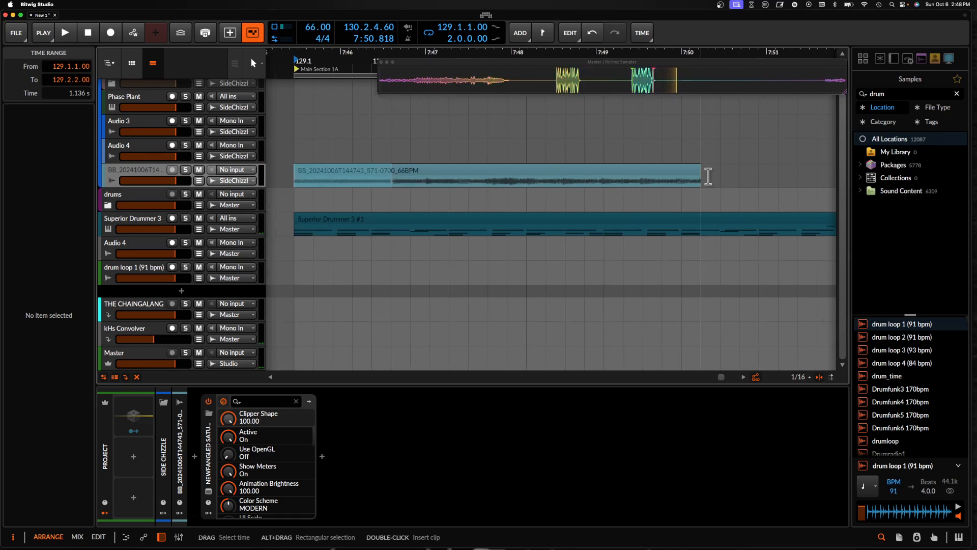
{"action": "left_click", "coordinate": [161, 175]}
{"action": "key", "text": "super+t"}
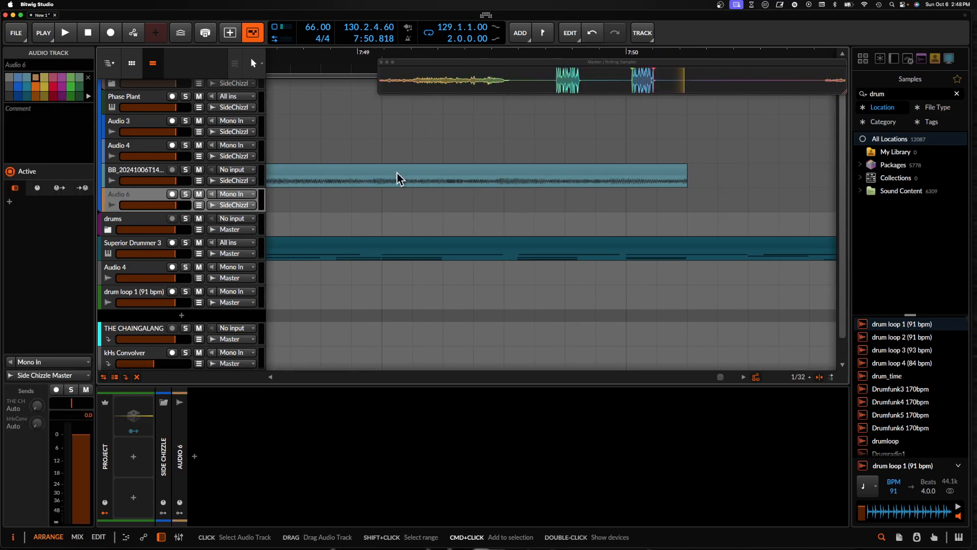
{"action": "left_click", "coordinate": [631, 203]}
{"action": "key", "text": "super+v"}
Audition the pasted clip on Audio 6, extend it to a length of 0.3.0, and stretch it to 0.3.2
{"action": "scroll", "coordinate": [630, 205], "scroll_direction": "down", "scroll_amount": 5}
{"action": "left_click", "coordinate": [654, 205]}
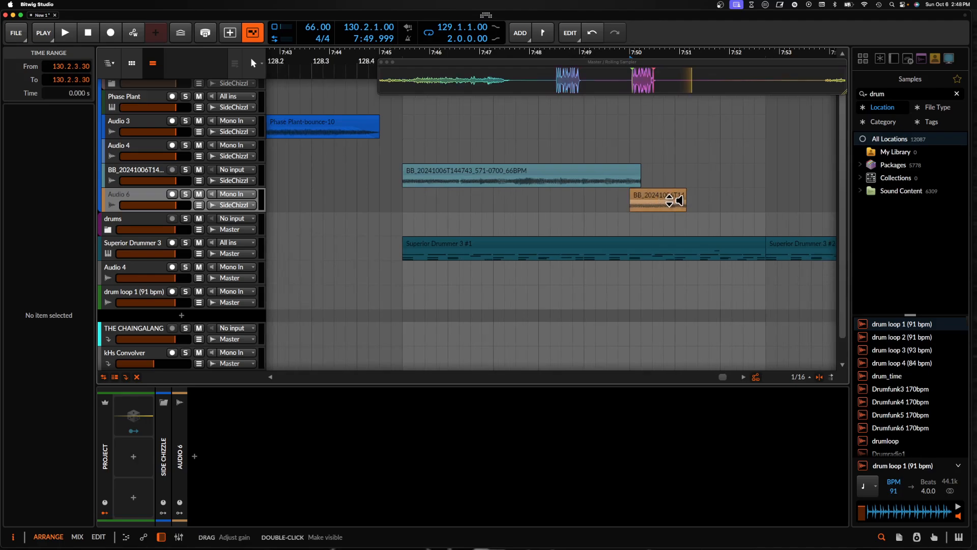
{"action": "key", "text": "space"}
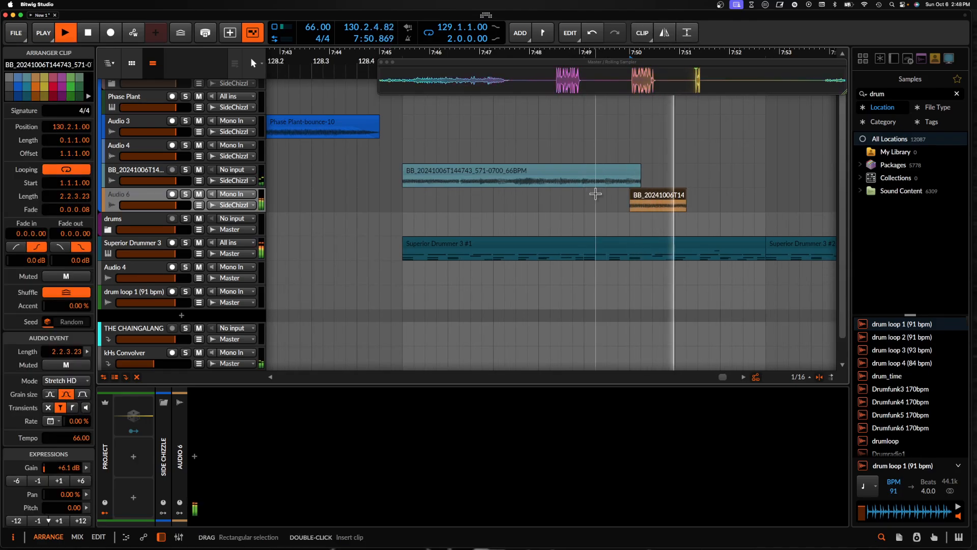
{"action": "key", "text": "space"}
{"action": "left_click_drag", "start_coordinate": [683, 196], "coordinate": [762, 194]}
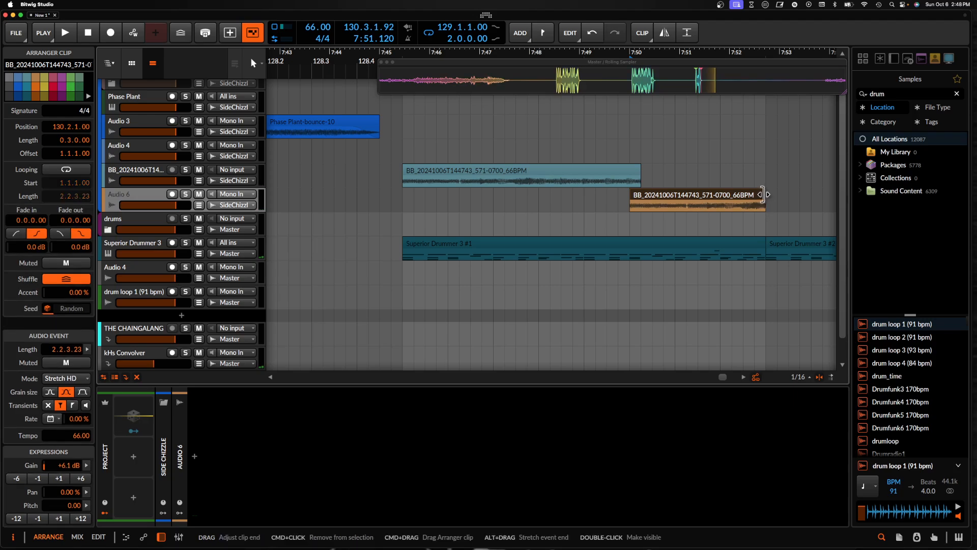
{"action": "key", "text": "space"}
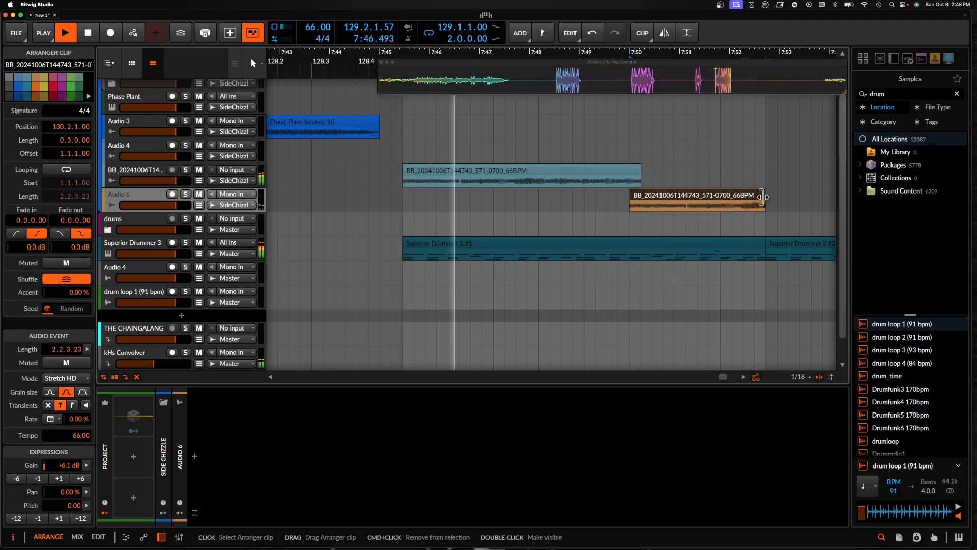
{"action": "left_click_drag", "start_coordinate": [762, 197], "coordinate": [788, 195]}
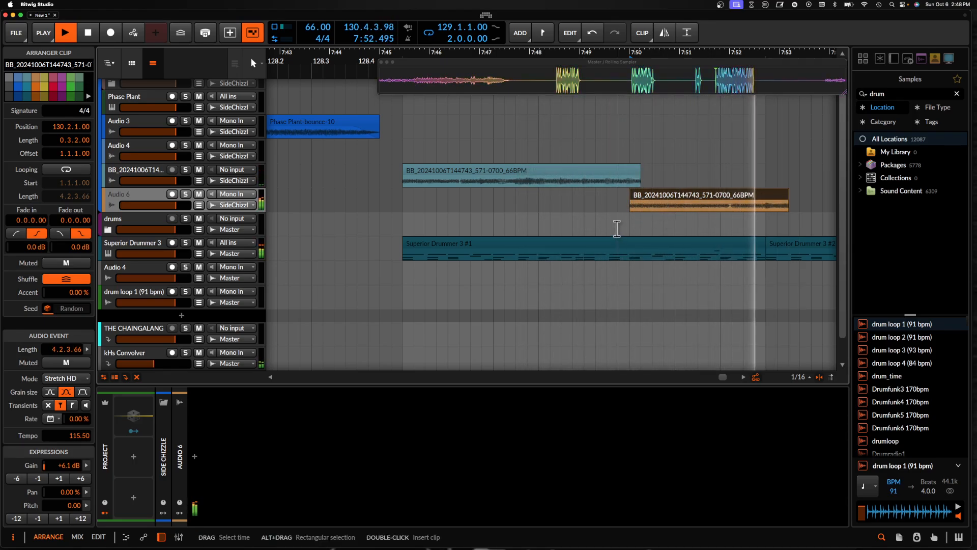
Raise the project tempo to 71 BPM and audition the sampled clip with Newfangled Saturate against the drums
{"action": "left_click", "coordinate": [468, 173]}
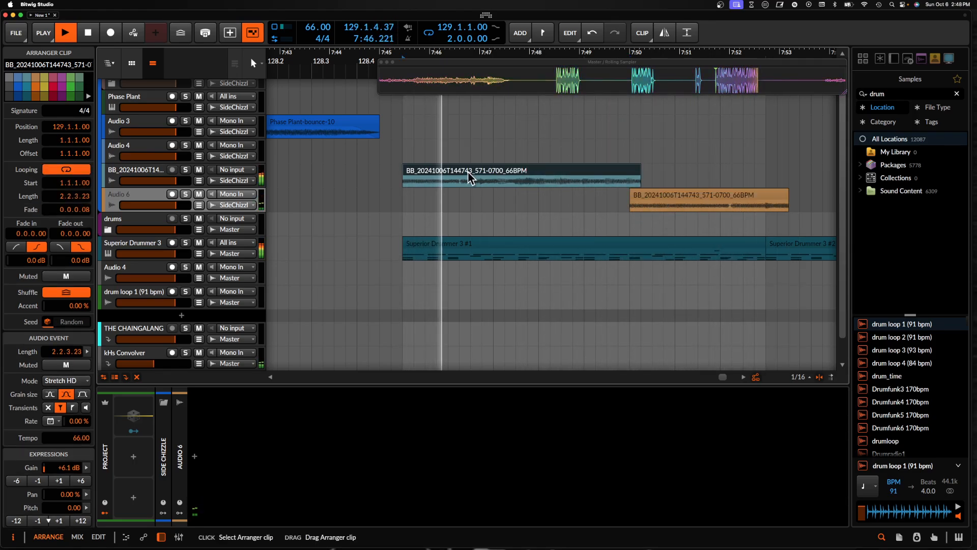
{"action": "left_click", "coordinate": [152, 174]}
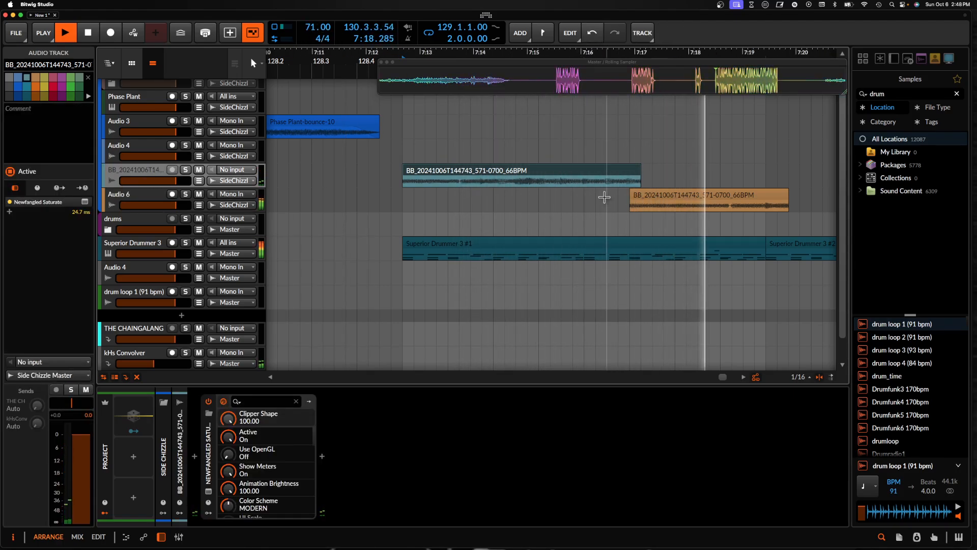
{"action": "left_click", "coordinate": [536, 169]}
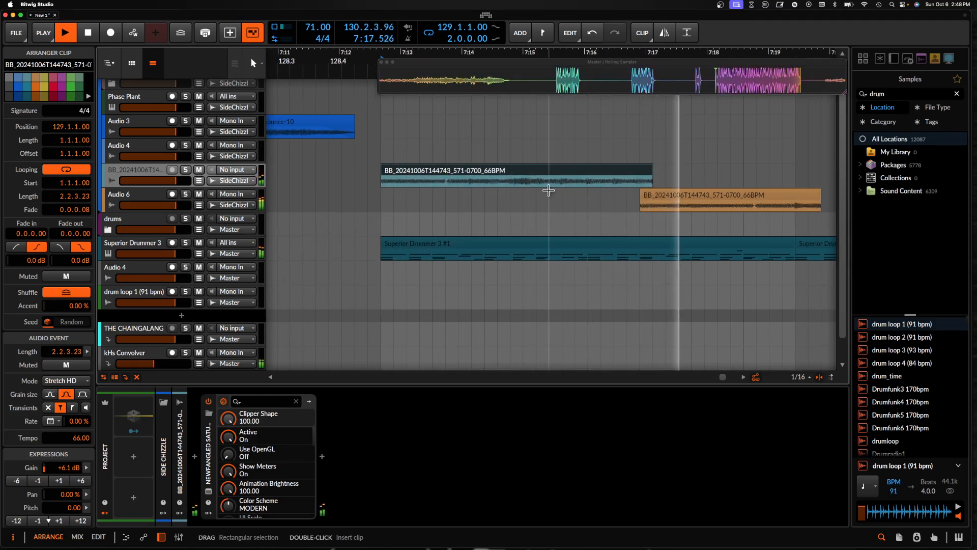
{"action": "scroll", "coordinate": [549, 190], "scroll_direction": "up", "scroll_amount": 6}
{"action": "key", "text": "space"}
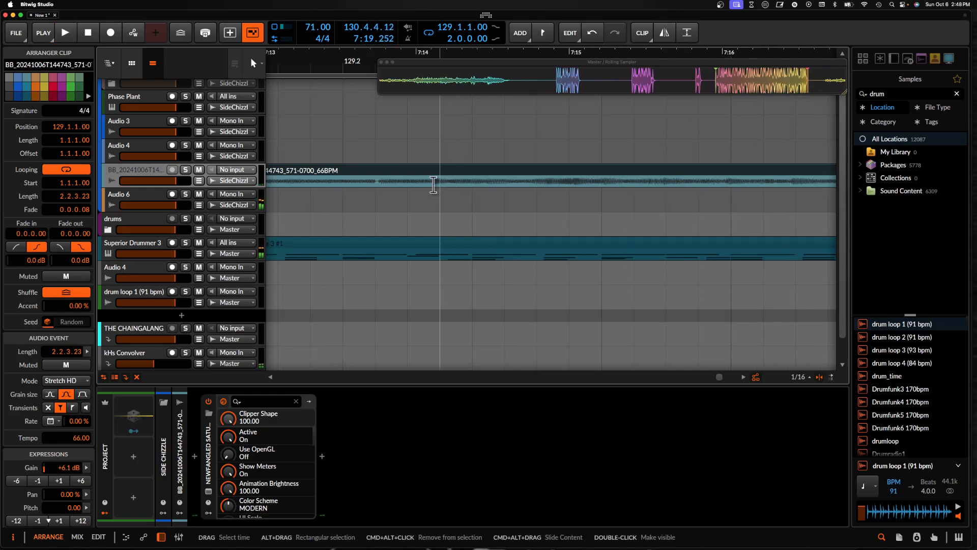
Stretch the sampled clip at 129.1.1 to a length of 1.1.1.62 and play it back
{"action": "scroll", "coordinate": [452, 184], "scroll_direction": "down", "scroll_amount": 2}
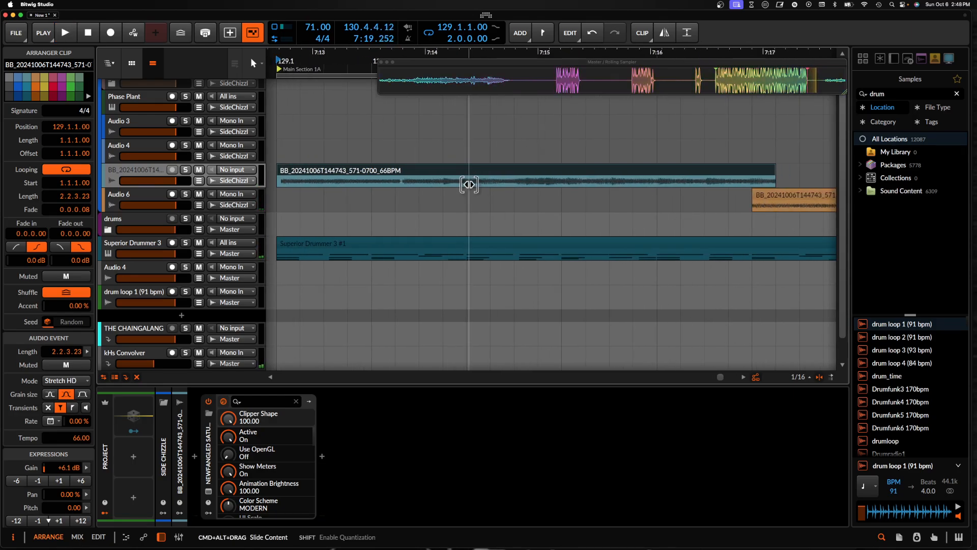
{"action": "left_click", "coordinate": [449, 174]}
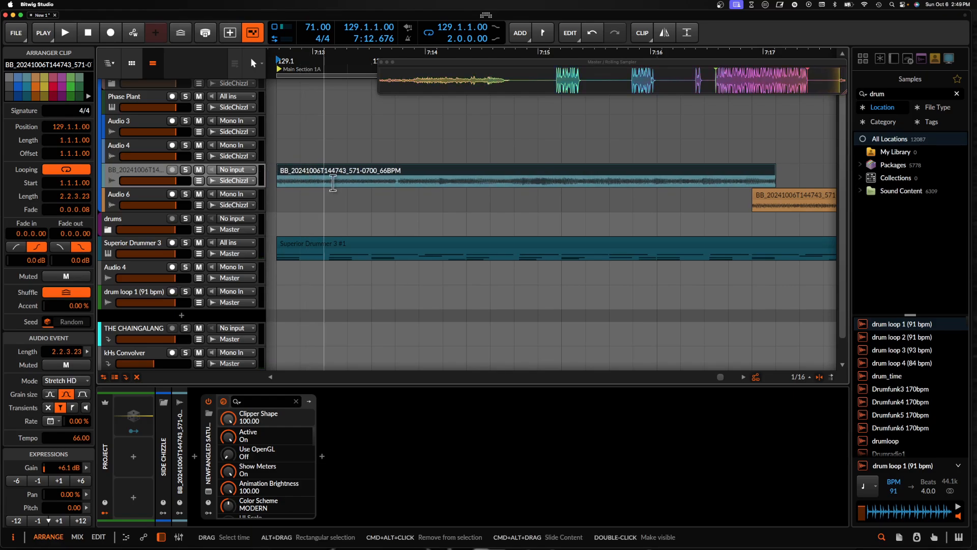
{"action": "left_click_drag", "start_coordinate": [772, 172], "coordinate": [789, 172]}
{"action": "key", "text": "space"}
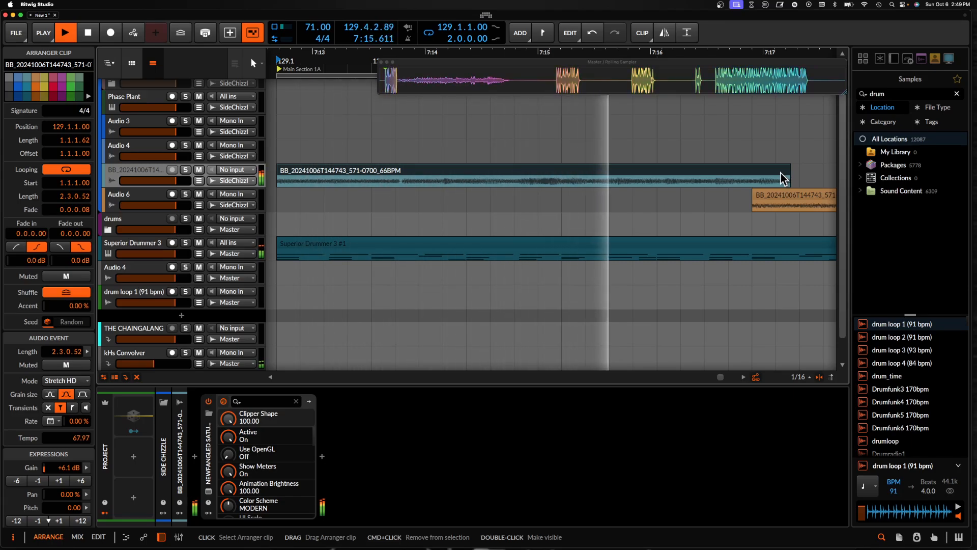
Copy the Audio 6 clip from 130.2.1 to 129.1.1 on the same track
{"action": "scroll", "coordinate": [596, 183], "scroll_direction": "down", "scroll_amount": 5}
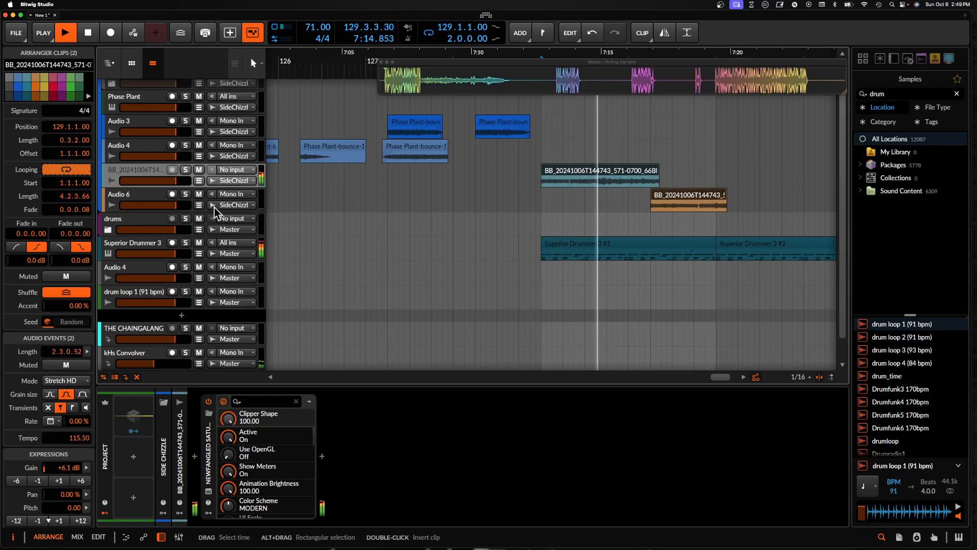
{"action": "left_click", "coordinate": [145, 196]}
{"action": "scroll", "coordinate": [545, 183], "scroll_direction": "up", "scroll_amount": 3}
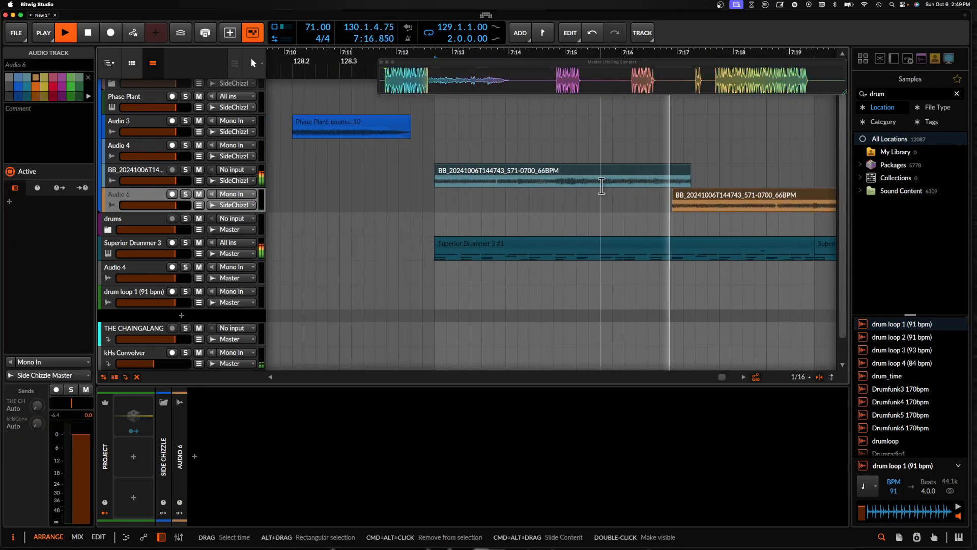
{"action": "key", "text": "space"}
{"action": "scroll", "coordinate": [545, 183], "scroll_direction": "up", "scroll_amount": 2}
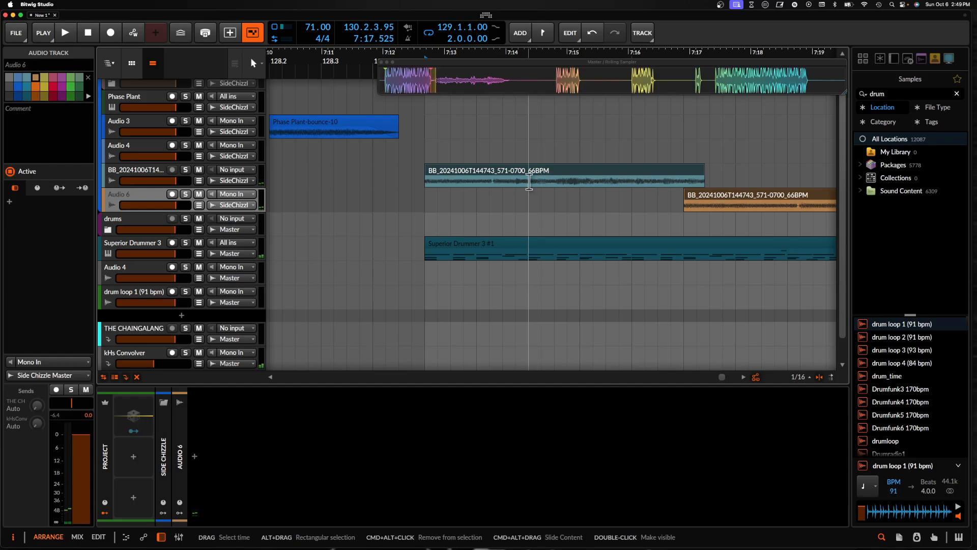
{"action": "scroll", "coordinate": [677, 194], "scroll_direction": "down", "scroll_amount": 2}
{"action": "left_click_drag", "start_coordinate": [717, 203], "coordinate": [520, 202]}
{"action": "scroll", "coordinate": [520, 203], "scroll_direction": "down", "scroll_amount": 2}
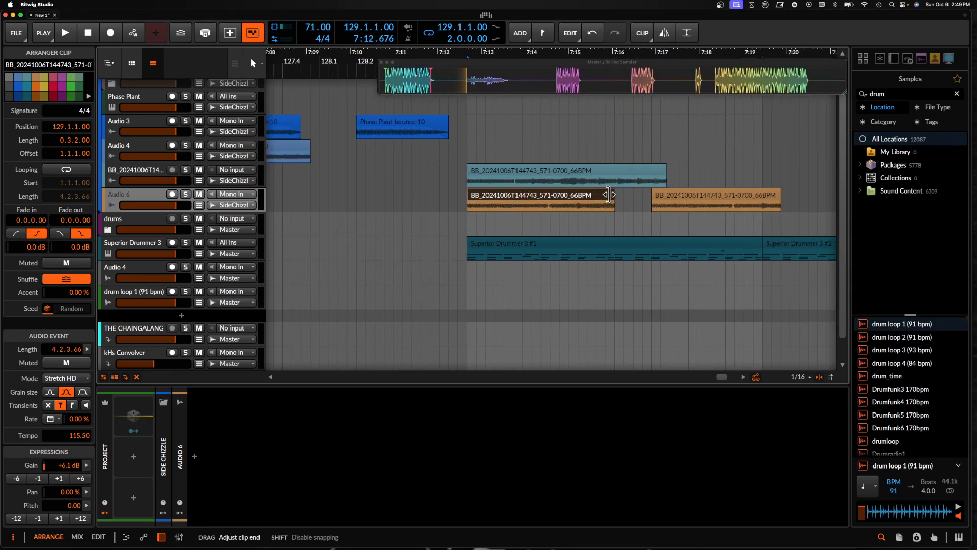
Extend the copied Audio 6 clip to a length of 1.0.0, duplicate it directly after itself, and play it back
{"action": "key", "text": "super+d"}
{"action": "left_click", "coordinate": [594, 196]}
{"action": "key", "text": "space"}
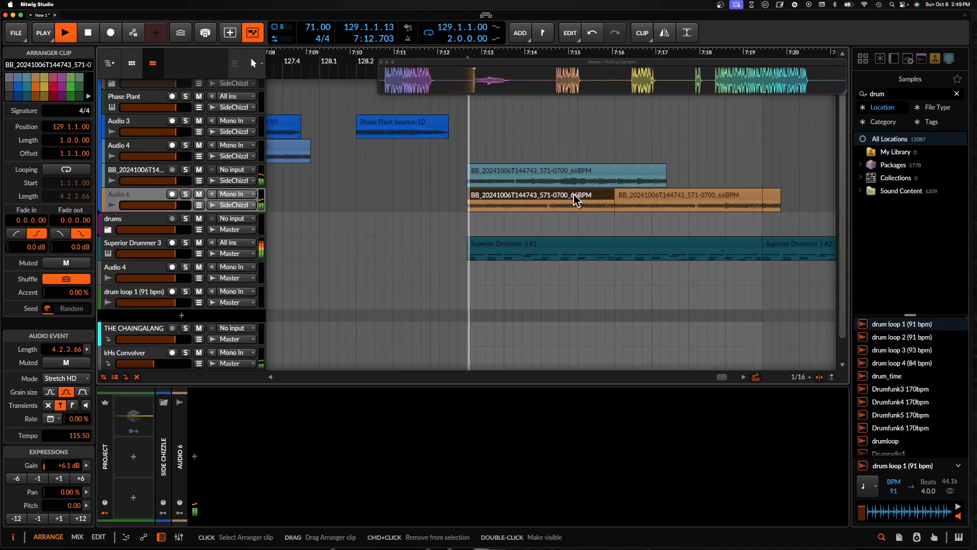
Briefly solo Audio 6 to audition its clips, unsolo it, and select its first two clips
{"action": "left_click", "coordinate": [185, 194]}
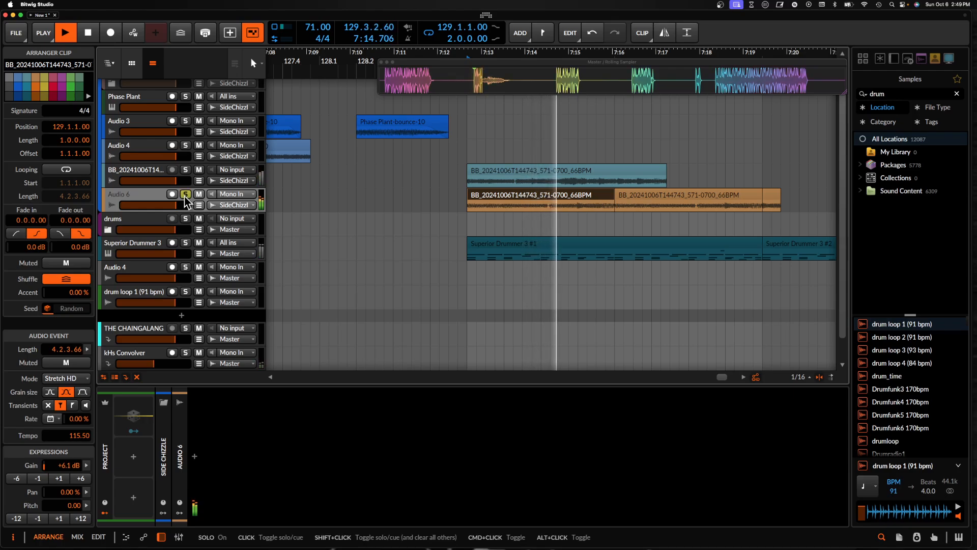
{"action": "left_click", "coordinate": [186, 193]}
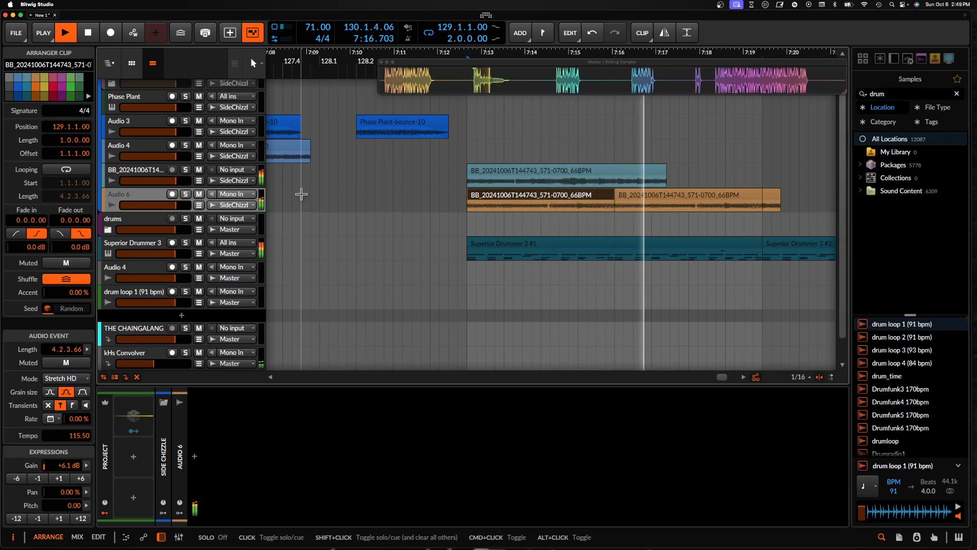
{"action": "left_click", "coordinate": [603, 207]}
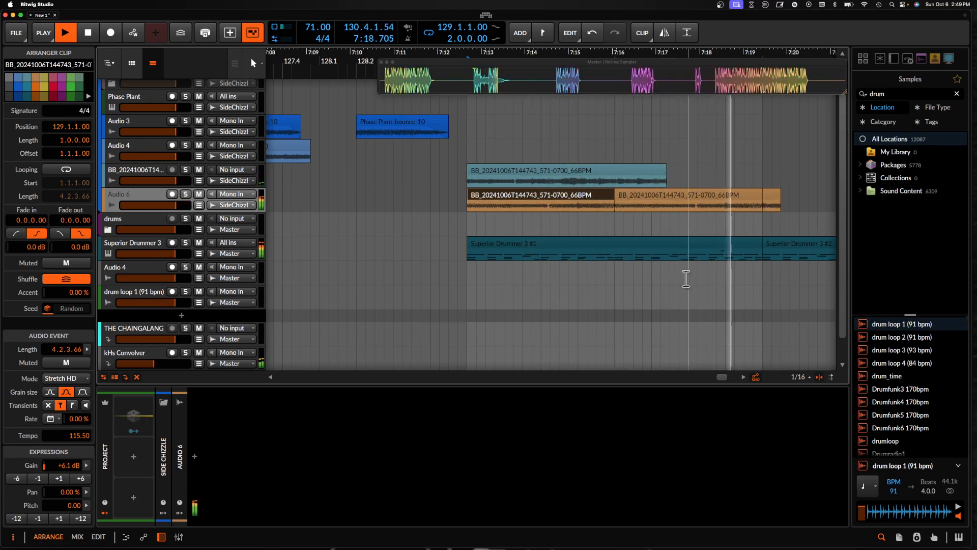
{"action": "left_click", "coordinate": [648, 197], "text": "shift"}
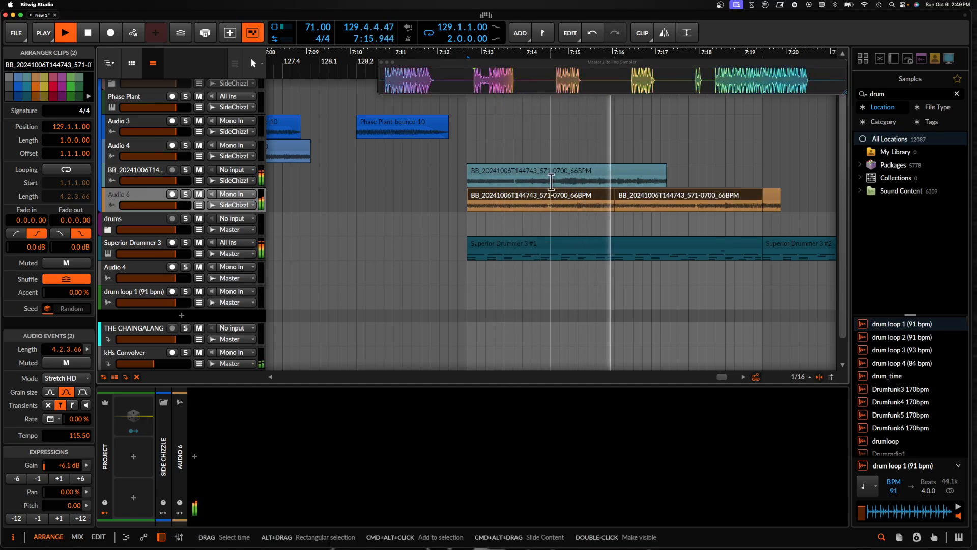
Split the sampled clip above Audio 6 at 129.2.4 and set the second part's pitch to 12.00
{"action": "scroll", "coordinate": [536, 181], "scroll_direction": "up", "scroll_amount": 5}
{"action": "left_click", "coordinate": [537, 182]}
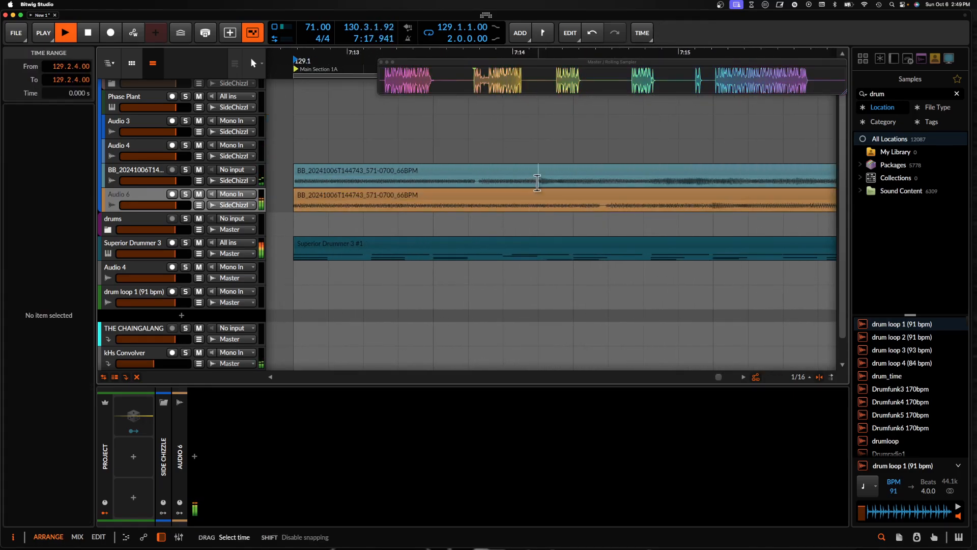
{"action": "left_click", "coordinate": [566, 174]}
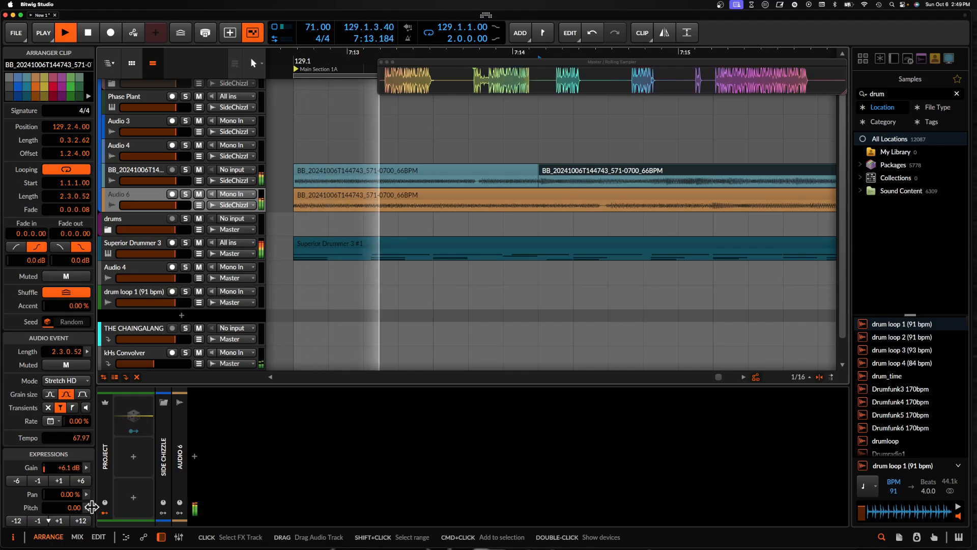
Delete the part of the sampled clip before the cut at 129.2.4
{"action": "left_click", "coordinate": [459, 173]}
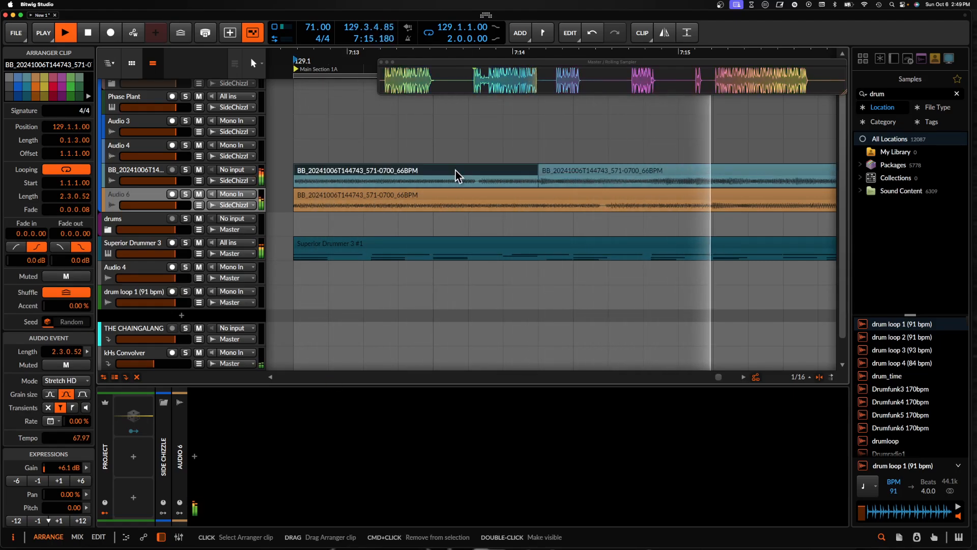
{"action": "key", "text": "Delete"}
{"action": "scroll", "coordinate": [549, 174], "scroll_direction": "down", "scroll_amount": 5}
Try the Repitch mode on the remaining sampled clip, with its length extended to 1.0.1
{"action": "left_click", "coordinate": [550, 174]}
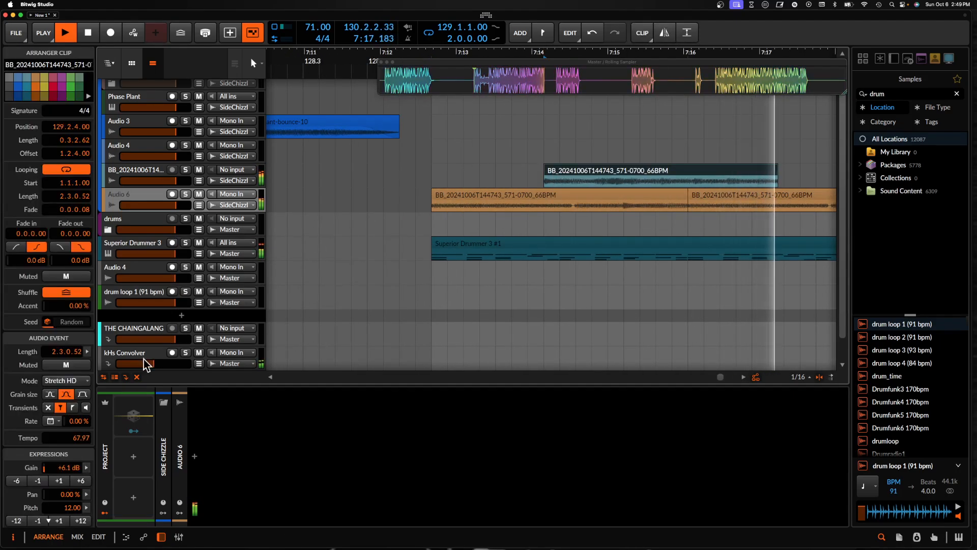
{"action": "left_click", "coordinate": [74, 381]}
{"action": "left_click", "coordinate": [71, 367]}
{"action": "scroll", "coordinate": [541, 295], "scroll_direction": "right", "scroll_amount": 5}
{"action": "scroll", "coordinate": [541, 295], "scroll_direction": "up", "scroll_amount": 2}
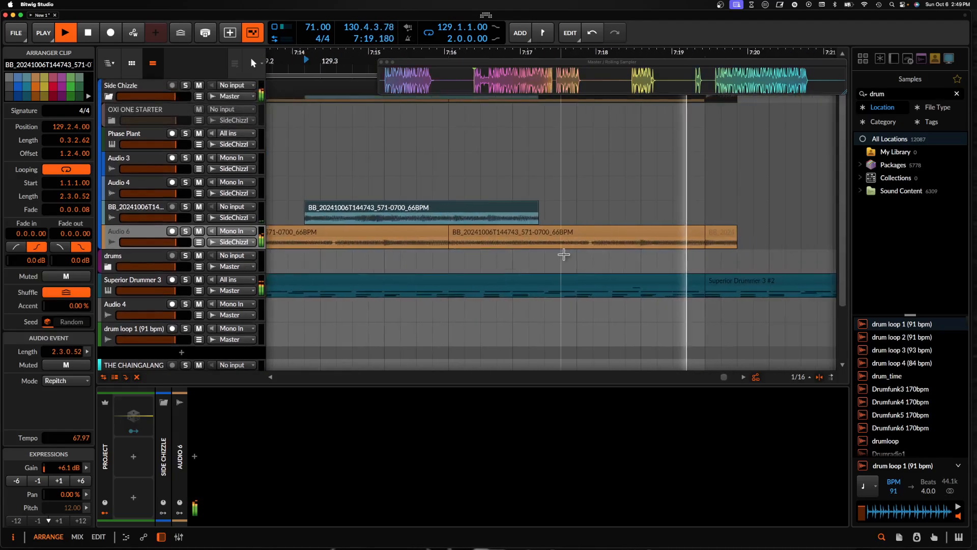
{"action": "left_click_drag", "start_coordinate": [537, 216], "coordinate": [444, 211]}
{"action": "key", "text": "space"}
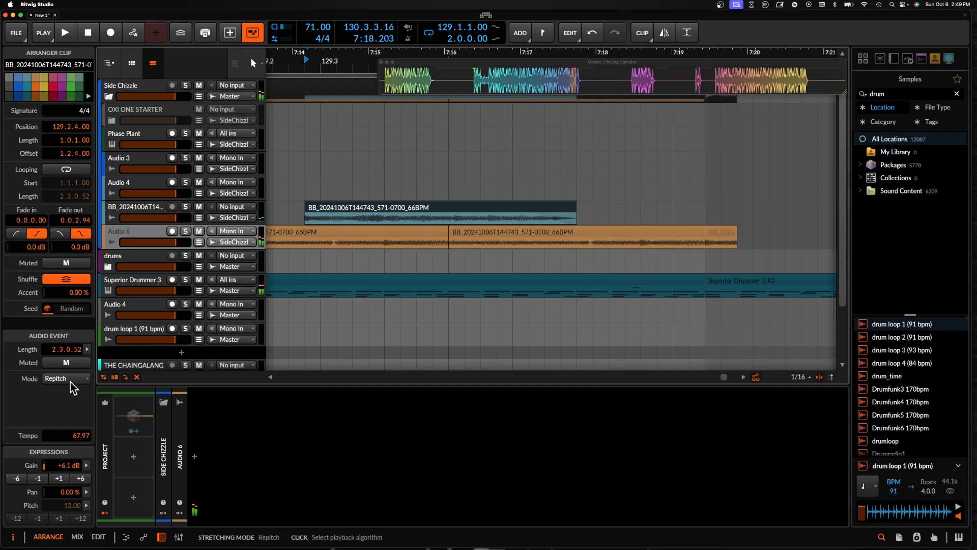
Undo the clip's length extension and Repitch mode, and replay the section
{"action": "key", "text": "super+z"}
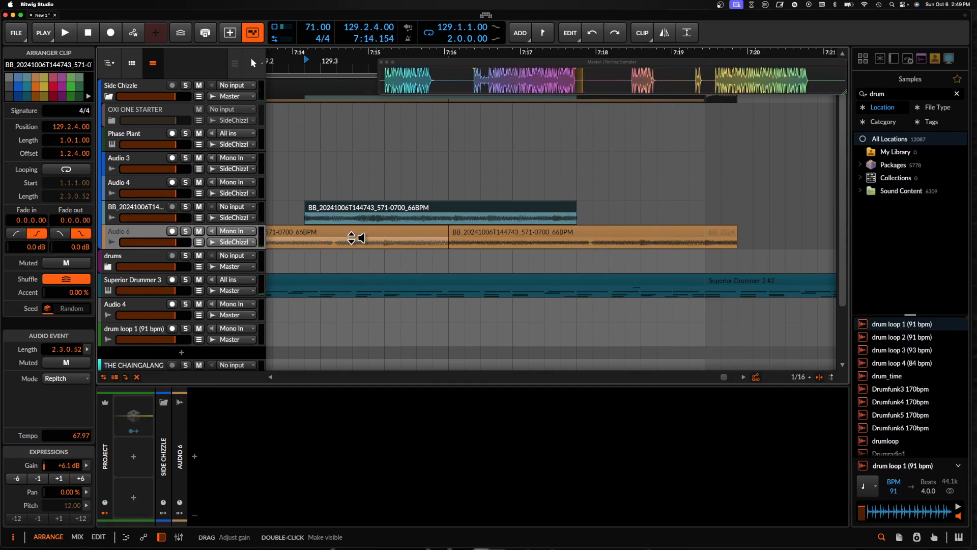
{"action": "key", "text": "super+z"}
{"action": "key", "text": "space"}
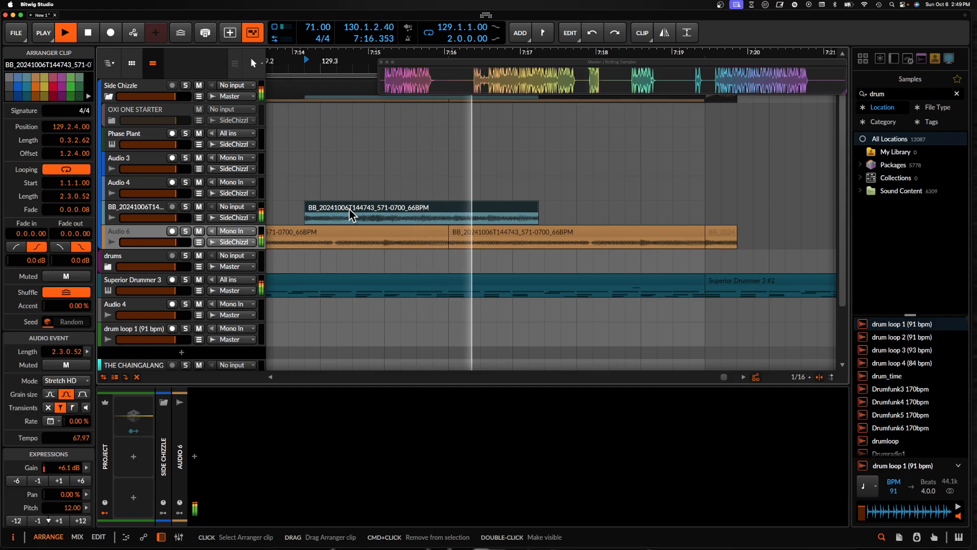
{"action": "key", "text": "space"}
{"action": "key", "text": "space"}
{"action": "scroll", "coordinate": [332, 214], "scroll_direction": "left", "scroll_amount": 3}
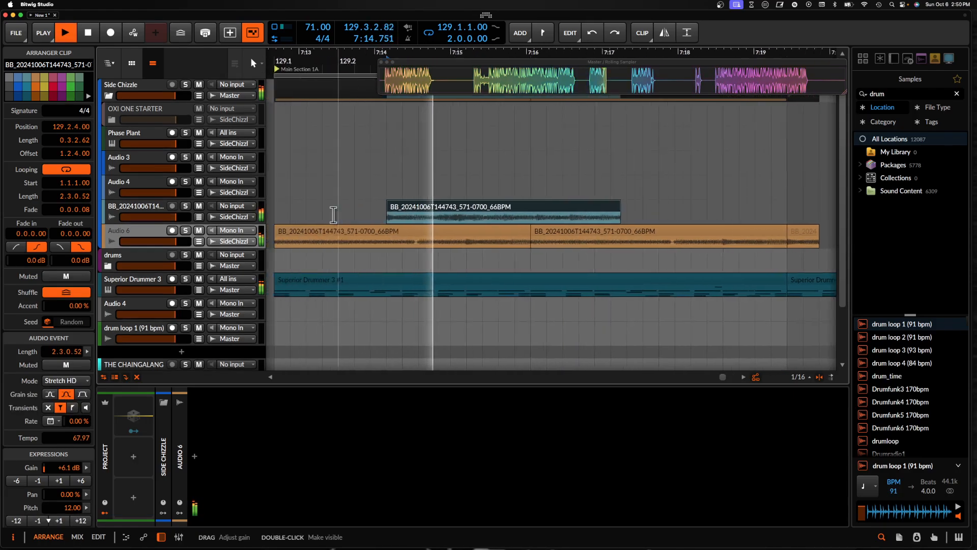
{"action": "scroll", "coordinate": [332, 213], "scroll_direction": "down", "scroll_amount": 2}
Set the sampled clip's stretching mode to Elastique Pro and audition it with the other tracks
{"action": "left_click", "coordinate": [71, 380]}
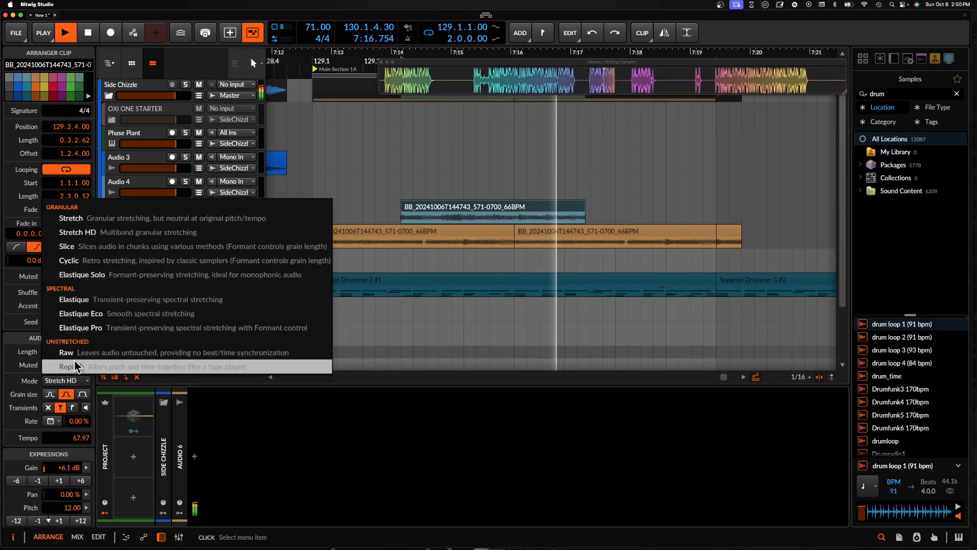
{"action": "left_click", "coordinate": [72, 331]}
{"action": "key", "text": "space"}
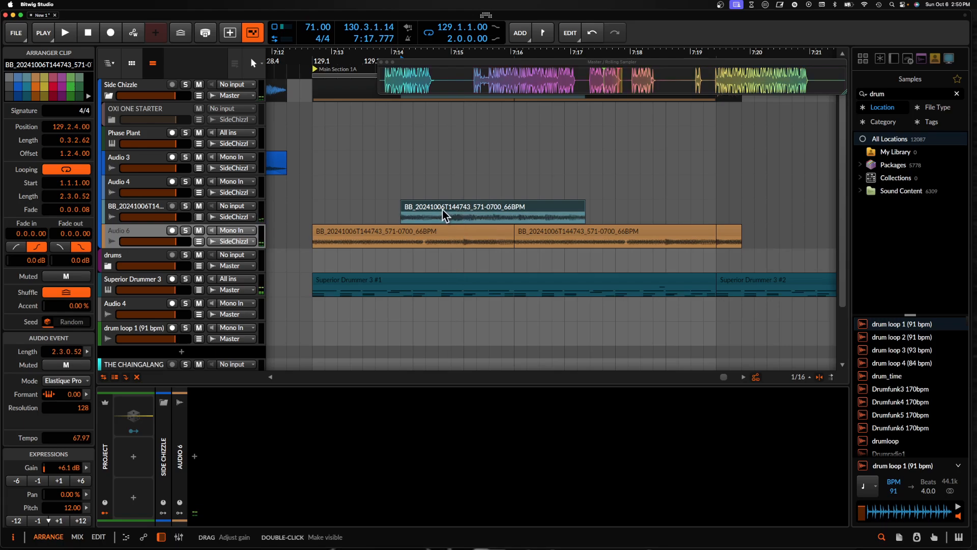
{"action": "scroll", "coordinate": [448, 213], "scroll_direction": "down", "scroll_amount": 2}
{"action": "key", "text": "space"}
{"action": "scroll", "coordinate": [445, 214], "scroll_direction": "left", "scroll_amount": 3}
{"action": "scroll", "coordinate": [445, 214], "scroll_direction": "down", "scroll_amount": 1}
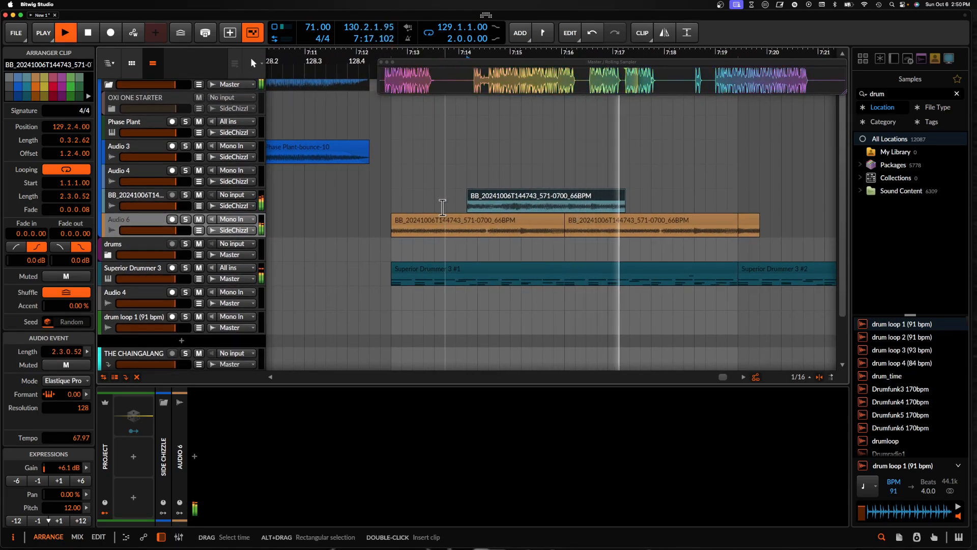
Insert Cluster Delay before Newfangled Saturate on the sampled clip's track
{"action": "left_click", "coordinate": [126, 195]}
{"action": "key", "text": "space"}
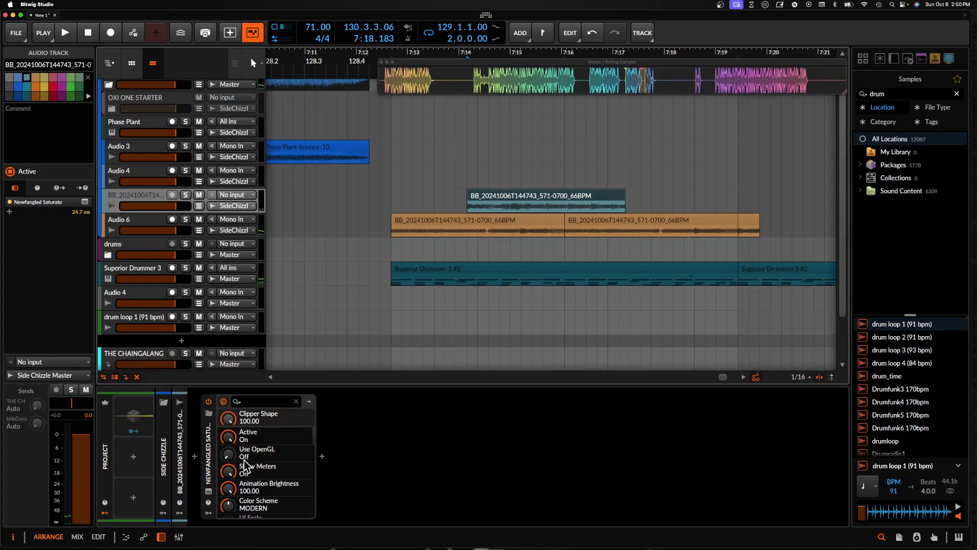
{"action": "left_click", "coordinate": [195, 456]}
{"action": "type", "text": "cluster"}
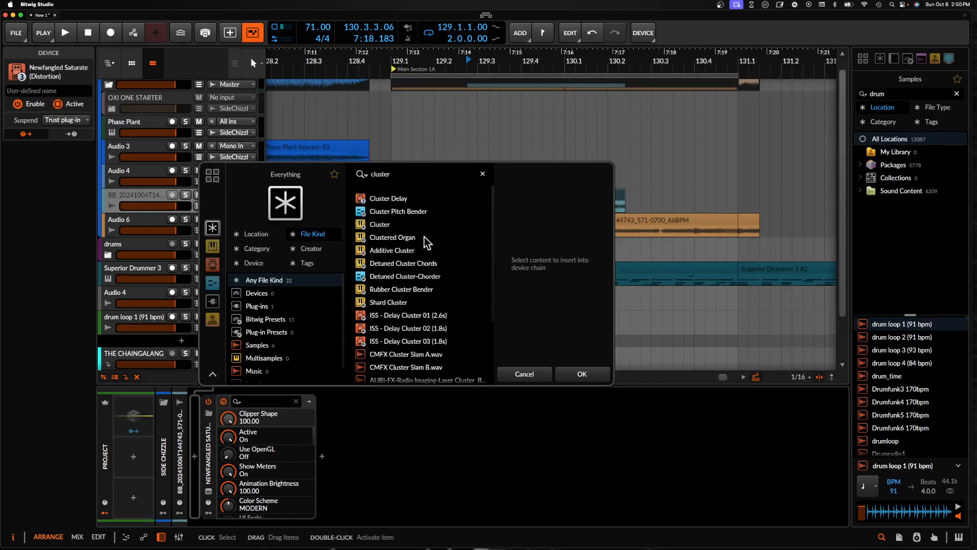
{"action": "left_click", "coordinate": [383, 200]}
{"action": "left_click", "coordinate": [569, 371]}
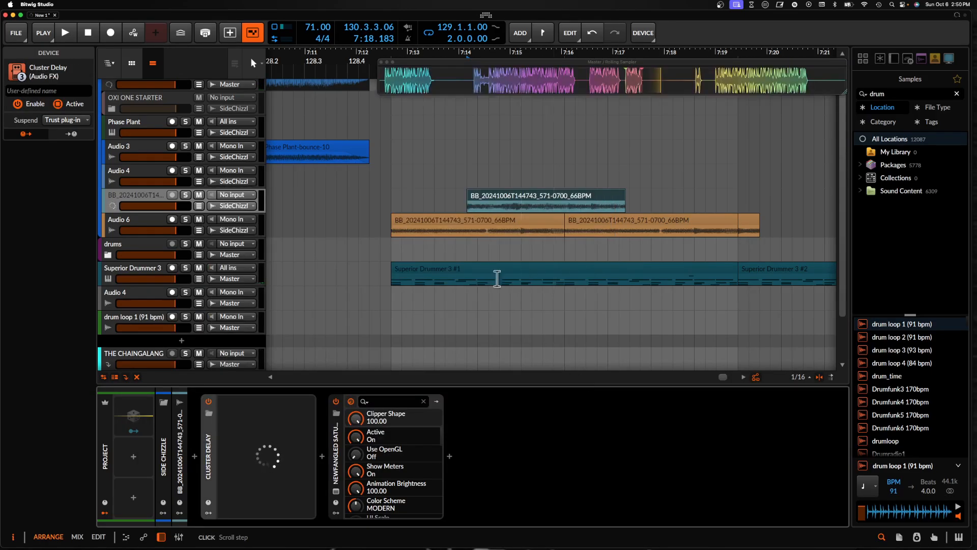
During playback, set Cluster Delay to 2 taps and its dry/wet mix to 38%
{"action": "key", "text": "space"}
{"action": "left_click", "coordinate": [645, 211]}
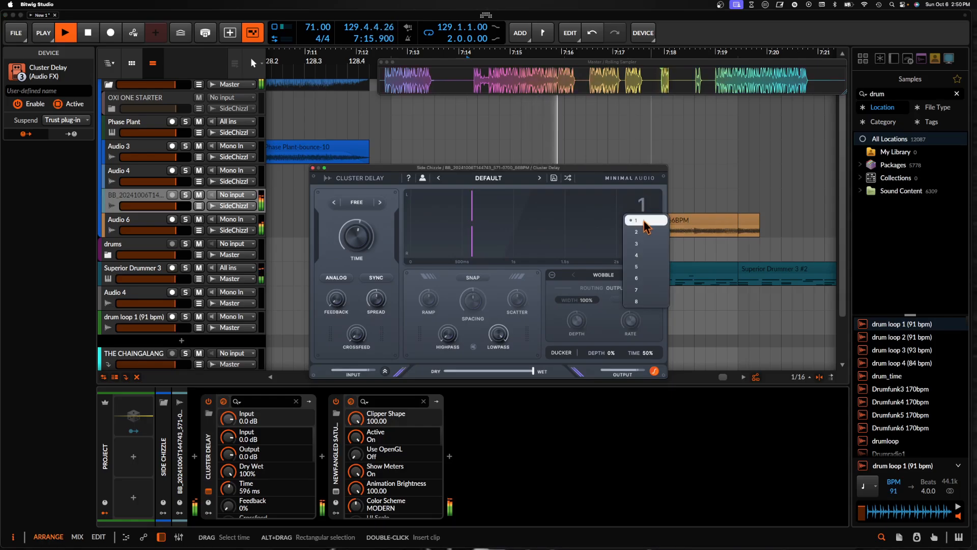
{"action": "left_click", "coordinate": [634, 232]}
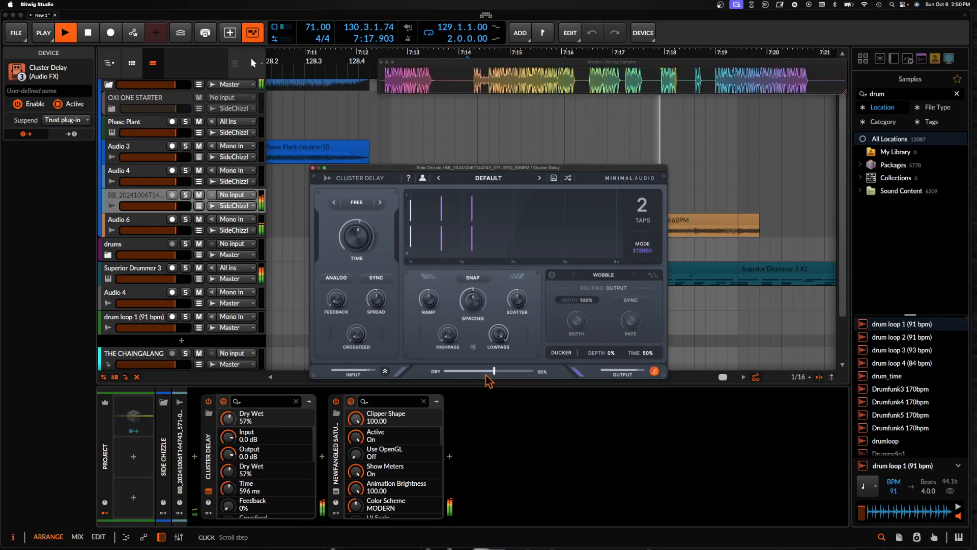
{"action": "left_click_drag", "start_coordinate": [486, 376], "coordinate": [471, 375]}
Lengthen Cluster Delay's time and switch its timing mode to Sync at 1/8 D
{"action": "left_click_drag", "start_coordinate": [353, 235], "coordinate": [352, 218]}
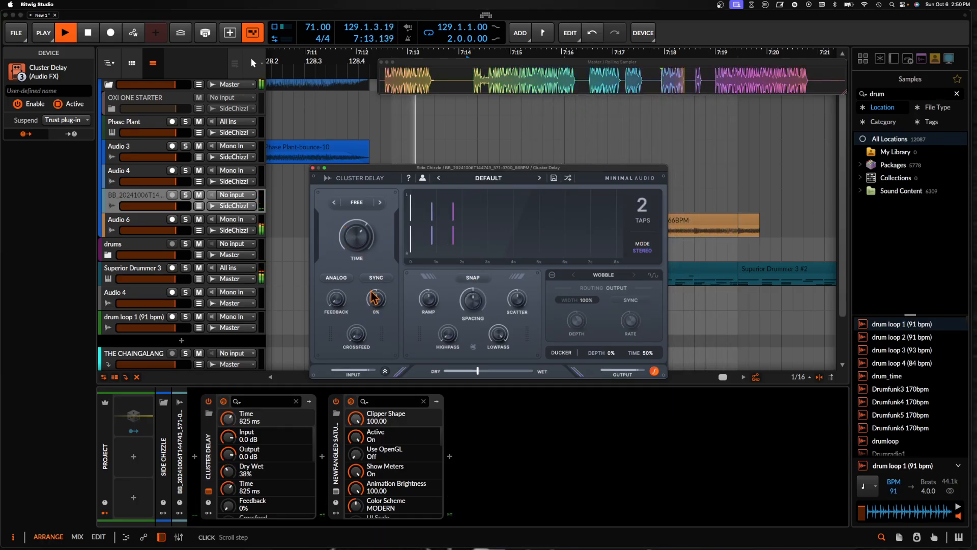
{"action": "left_click", "coordinate": [357, 202]}
{"action": "left_click", "coordinate": [377, 232]}
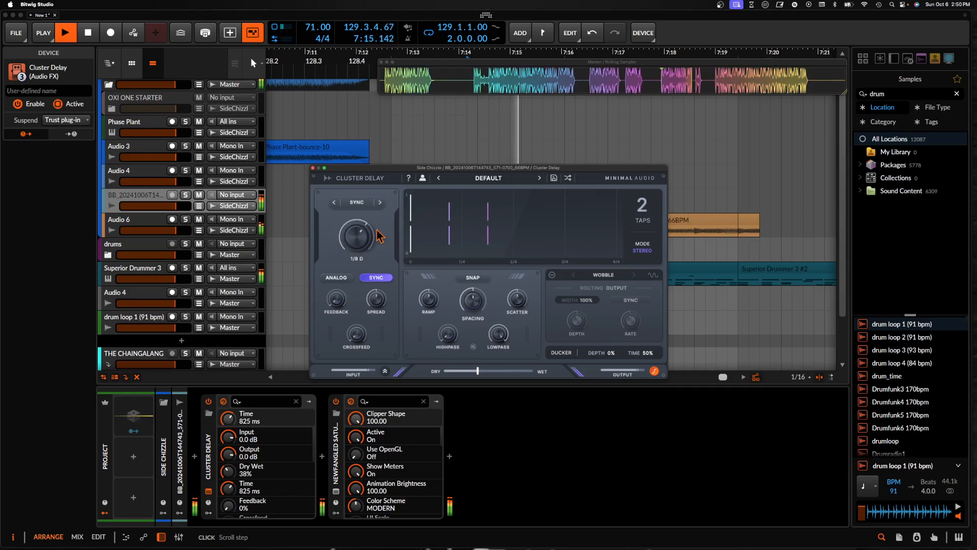
Close Cluster Delay's window, move the teal sampled clip one sixteenth earlier to 129.2.3.00, and audition it from 129.1.1.00
{"action": "left_click", "coordinate": [312, 168]}
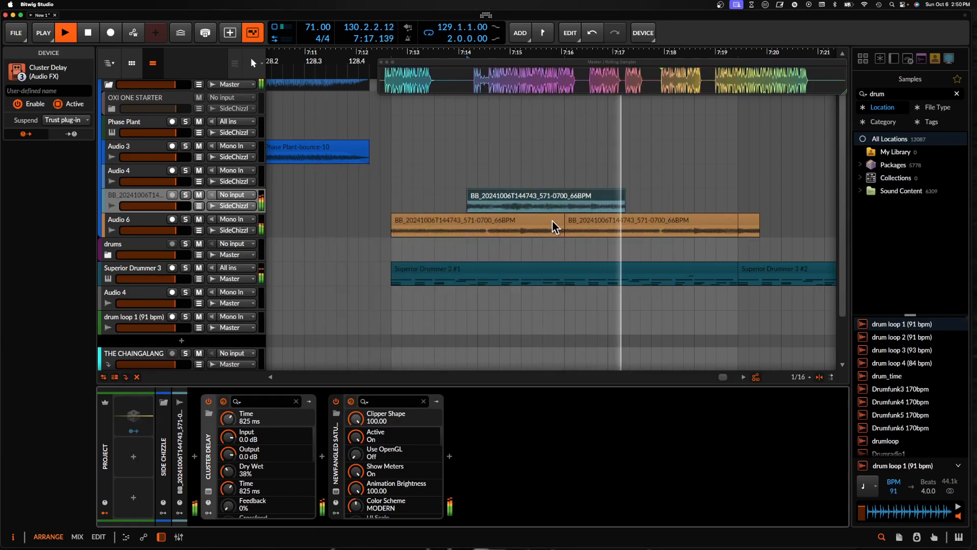
{"action": "left_click", "coordinate": [543, 202]}
{"action": "scroll", "coordinate": [543, 202], "scroll_direction": "up", "scroll_amount": 3}
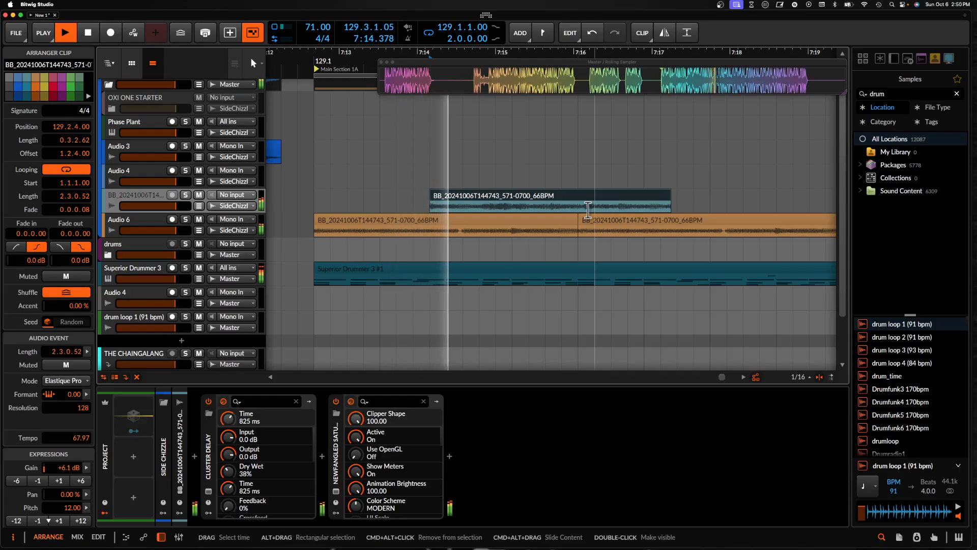
{"action": "left_click_drag", "start_coordinate": [481, 202], "coordinate": [465, 201]}
{"action": "left_click", "coordinate": [347, 202]}
{"action": "key", "text": "space"}
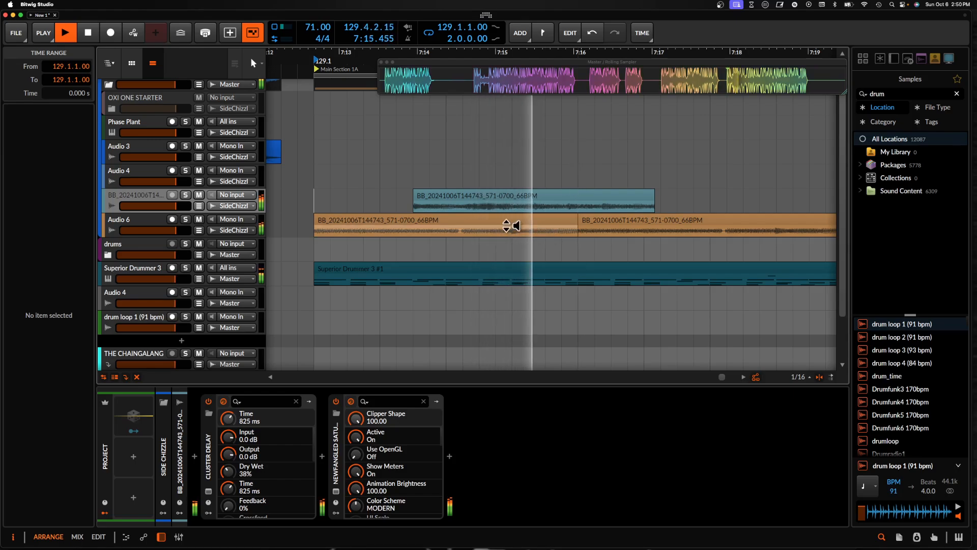
{"action": "scroll", "coordinate": [472, 207], "scroll_direction": "up", "scroll_amount": 3}
{"action": "key", "text": "space"}
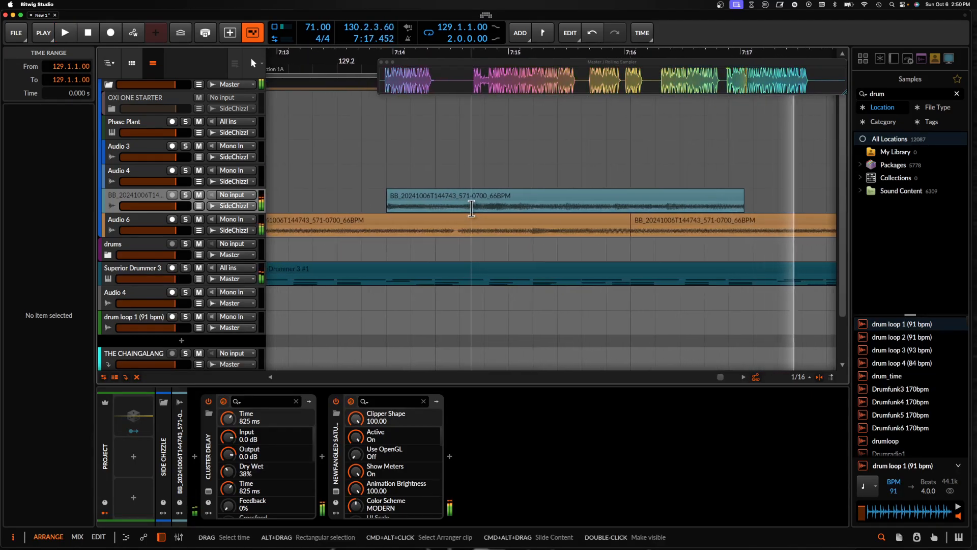
Split the teal clip into a 0.0.3.55 first slice, move the second slice's start to 129.3.3.00, and audition the gap
{"action": "scroll", "coordinate": [486, 201], "scroll_direction": "up", "scroll_amount": 3}
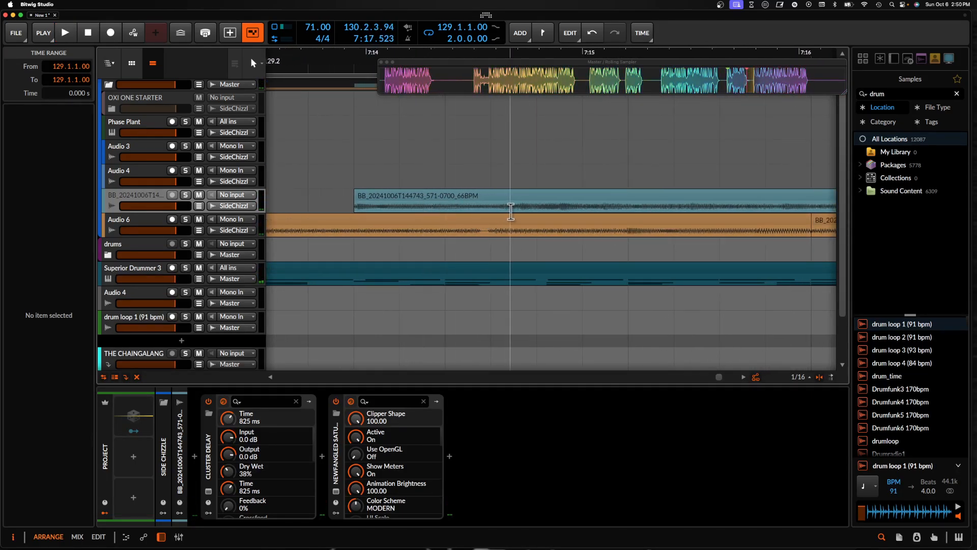
{"action": "left_click", "coordinate": [515, 210]}
{"action": "key", "text": "super+e"}
{"action": "left_click_drag", "start_coordinate": [551, 197], "coordinate": [564, 196]}
{"action": "left_click", "coordinate": [464, 196]}
{"action": "key", "text": "space"}
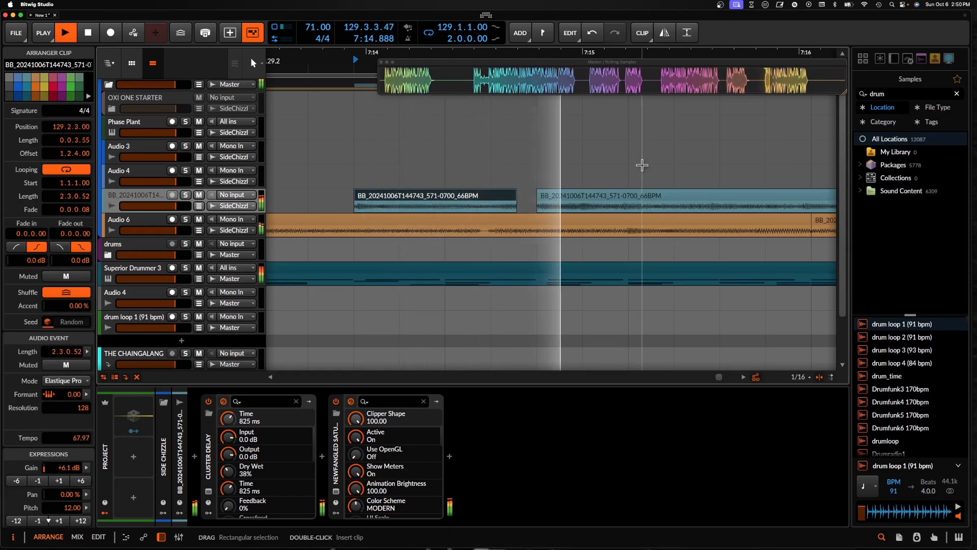
{"action": "scroll", "coordinate": [569, 224], "scroll_direction": "down", "scroll_amount": 3}
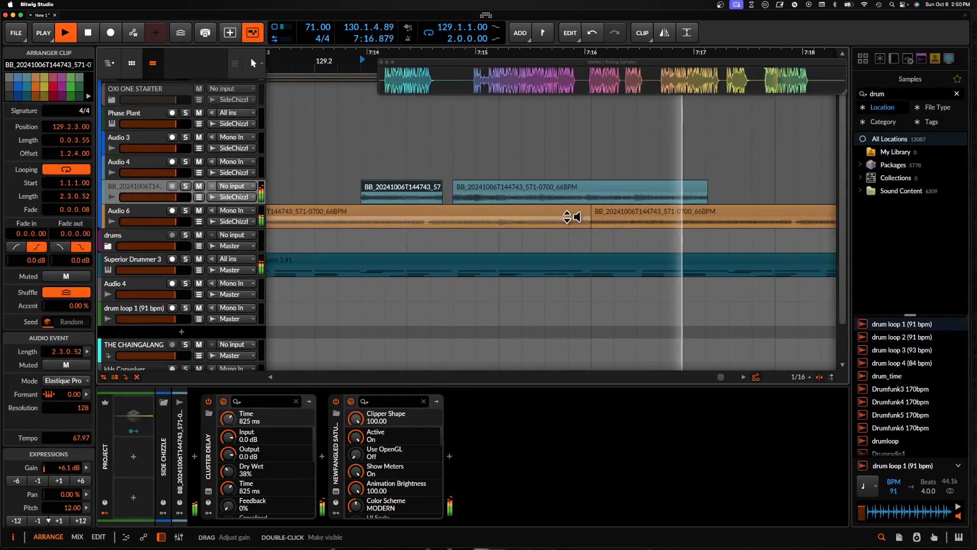
{"action": "key", "text": "space"}
Stretch the second slice to a length of 0.3.0.00, and during playback extend it unlooped to 0.3.2.00 with a 0.0.1.31 fade-out
{"action": "left_click_drag", "start_coordinate": [704, 188], "coordinate": [715, 189]}
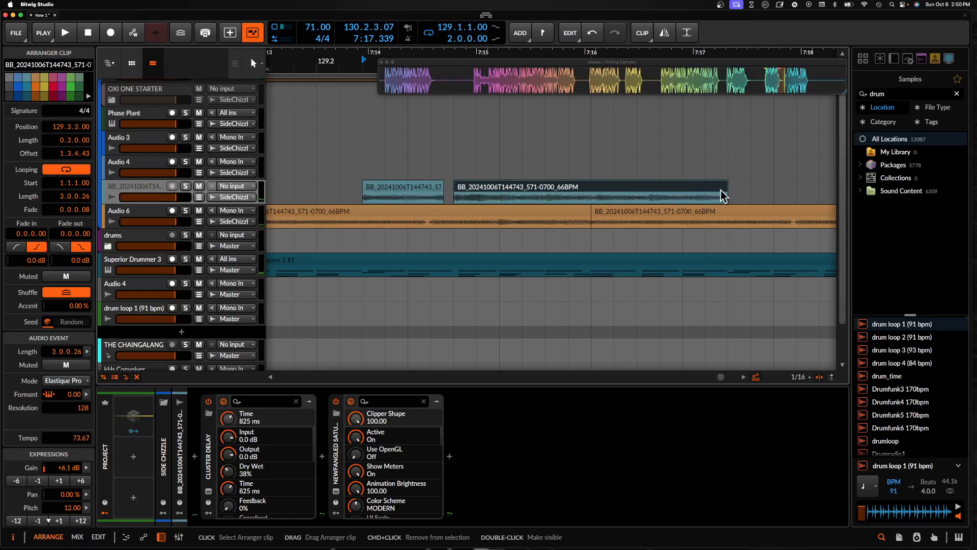
{"action": "key", "text": "space"}
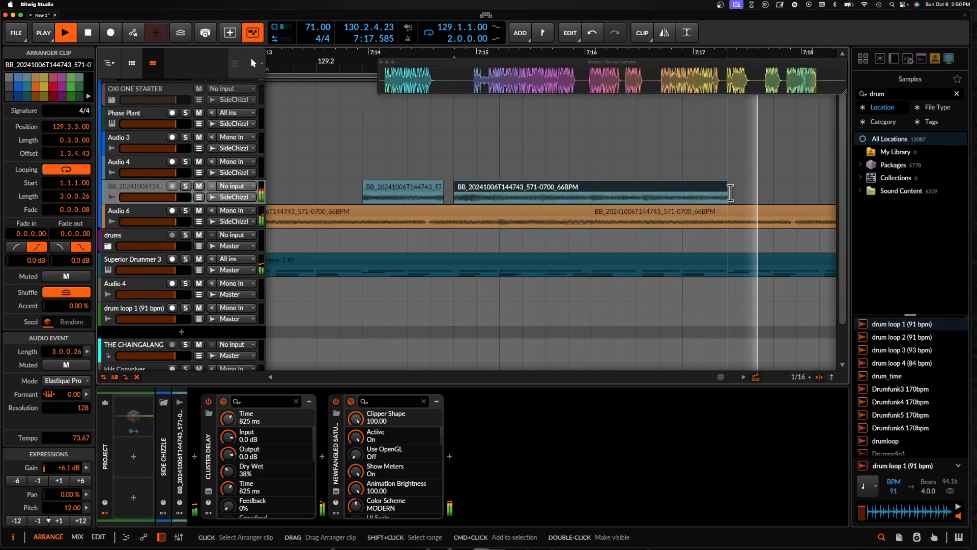
{"action": "mouse_move", "coordinate": [730, 192]}
{"action": "left_mouse_down"}
{"action": "mouse_move", "coordinate": [773, 200]}
{"action": "mouse_move", "coordinate": [744, 199]}
{"action": "left_mouse_up"}
{"action": "scroll", "coordinate": [741, 200], "scroll_direction": "down", "scroll_amount": 5}
{"action": "scroll", "coordinate": [681, 200], "scroll_direction": "down", "scroll_amount": 5}
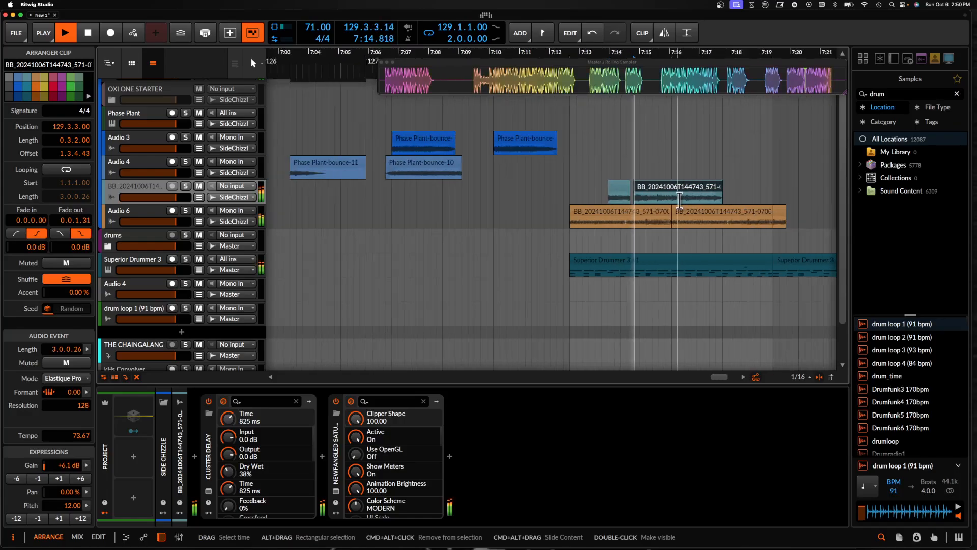
Select the sliced clip's audio track above Audio 6 while the section plays
{"action": "scroll", "coordinate": [679, 200], "scroll_direction": "right", "scroll_amount": 5}
{"action": "left_click", "coordinate": [146, 193]}
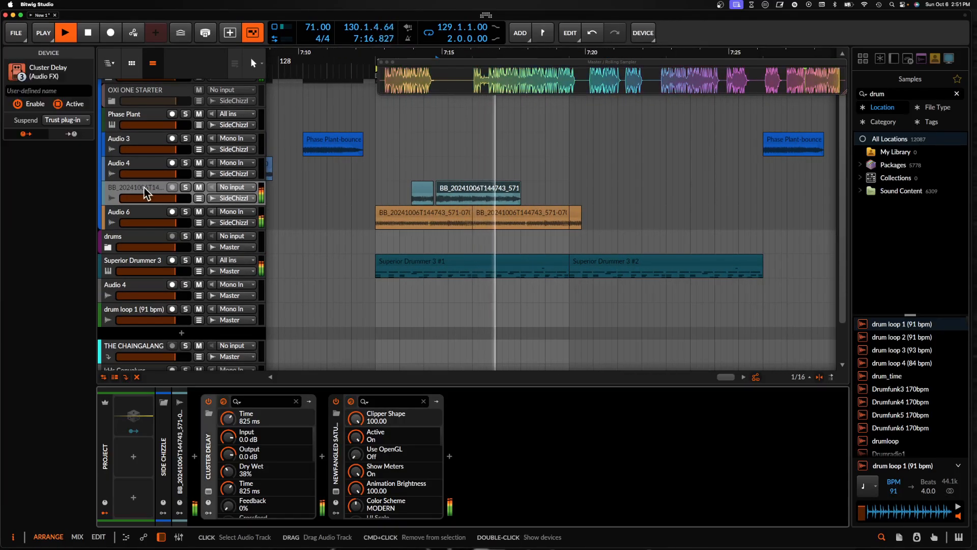
{"action": "left_click", "coordinate": [149, 190]}
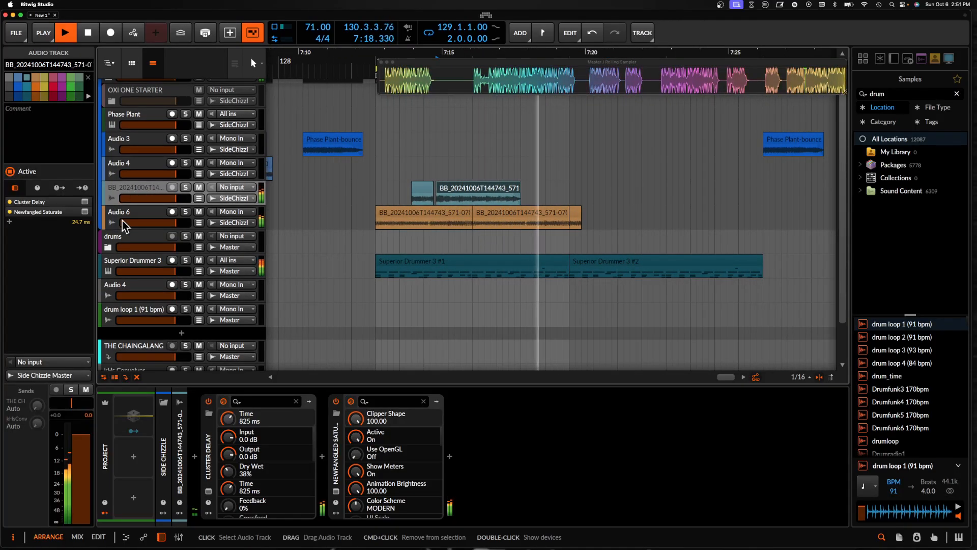
Insert Pro-Q 3 between Cluster Delay and Newfangled Saturate, with a 24 dB/oct low cut at about 275 Hz
{"action": "left_click", "coordinate": [209, 476]}
{"action": "left_click", "coordinate": [322, 456]}
{"action": "type", "text": "p"}
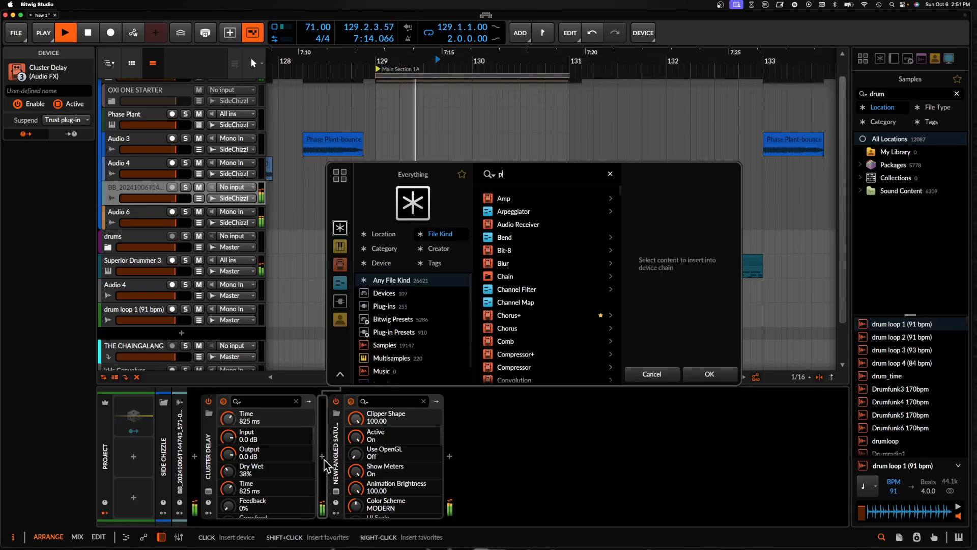
{"action": "type", "text": "ro"}
{"action": "left_click", "coordinate": [583, 286]}
{"action": "left_click", "coordinate": [710, 374]}
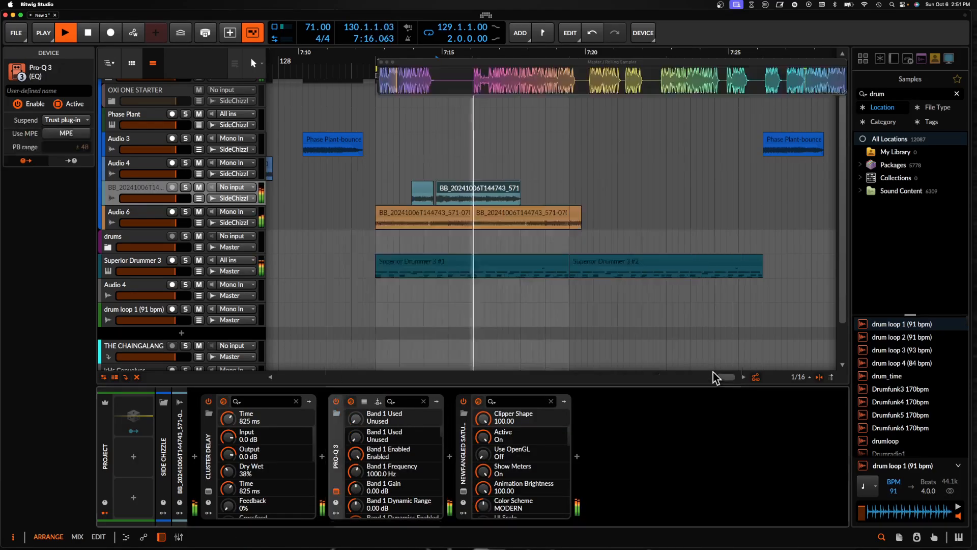
{"action": "left_click_drag", "start_coordinate": [53, 251], "coordinate": [405, 282]}
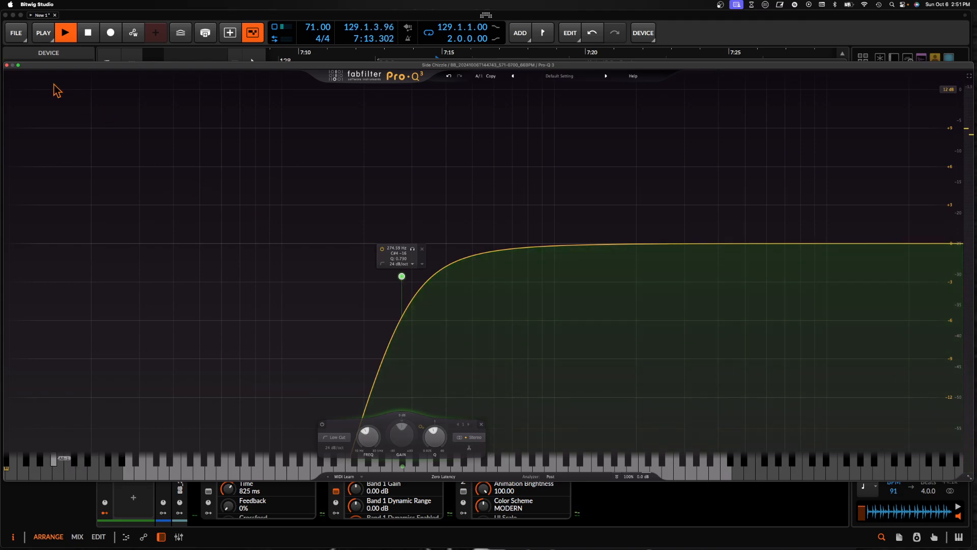
{"action": "left_click", "coordinate": [7, 65]}
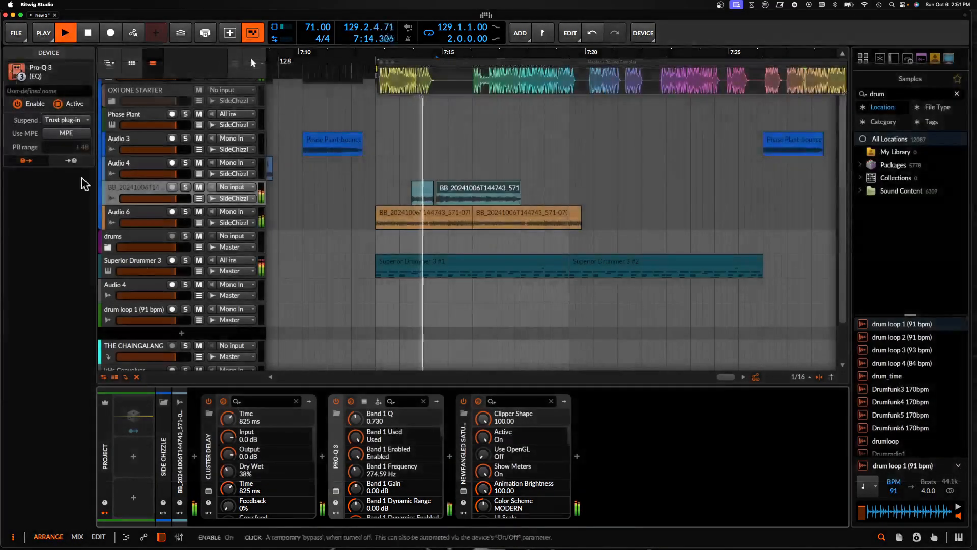
Raise the Cluster Delay's feedback to about 57% and close its plug-in window
{"action": "left_click", "coordinate": [208, 492]}
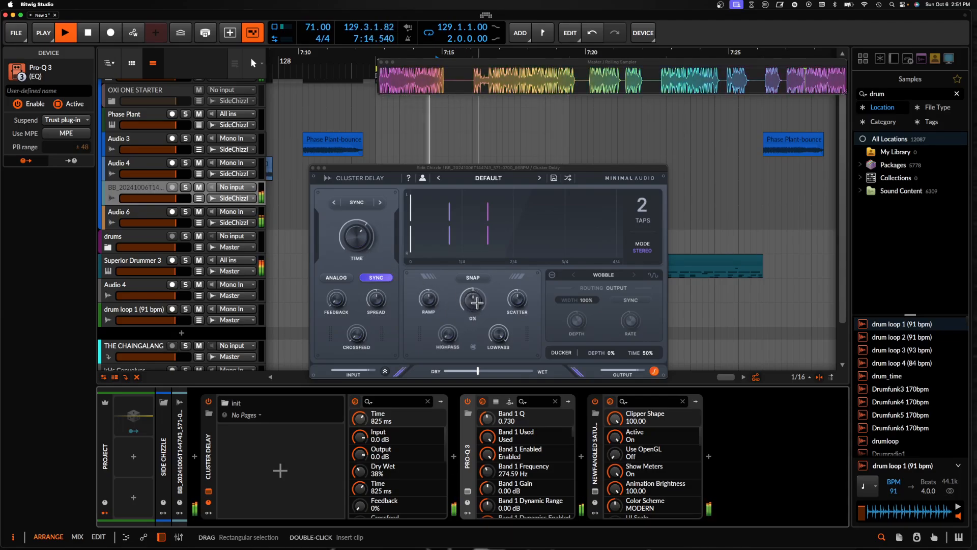
{"action": "left_click_drag", "start_coordinate": [336, 299], "coordinate": [340, 258]}
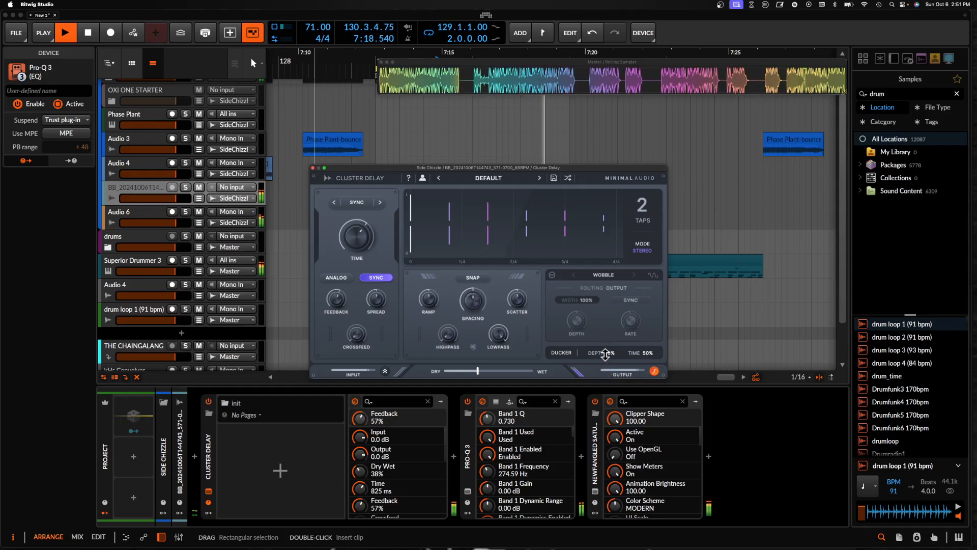
{"action": "left_click", "coordinate": [313, 168]}
Add a new instrument track directly below the Audio 6 track
{"action": "left_click", "coordinate": [436, 223]}
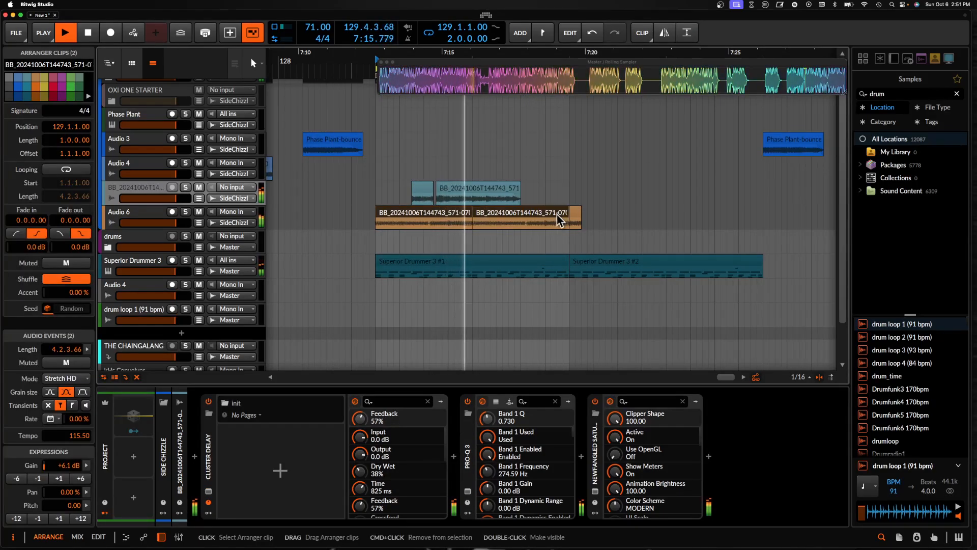
{"action": "scroll", "coordinate": [539, 219], "scroll_direction": "down", "scroll_amount": 2}
{"action": "left_click", "coordinate": [149, 211]}
{"action": "key", "text": "super+t"}
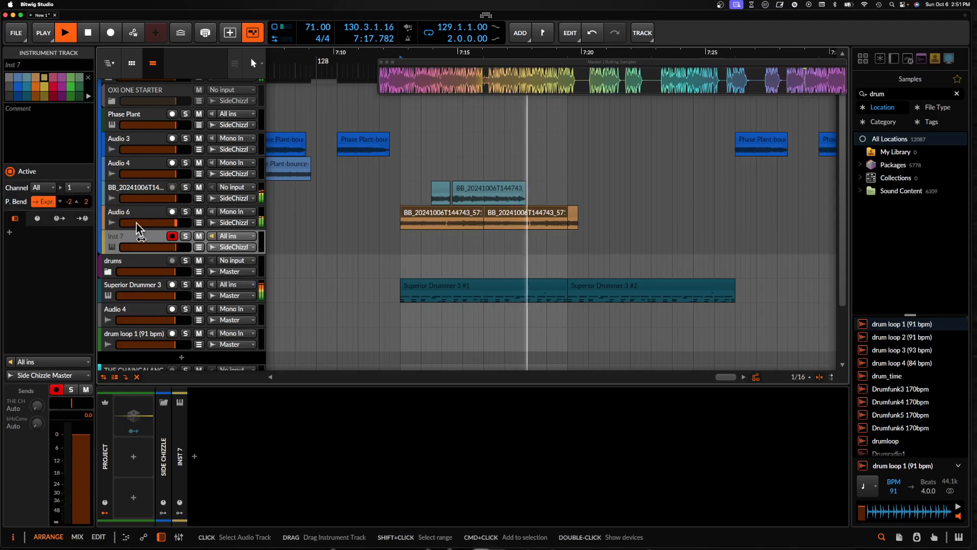
{"action": "double_click", "coordinate": [131, 235]}
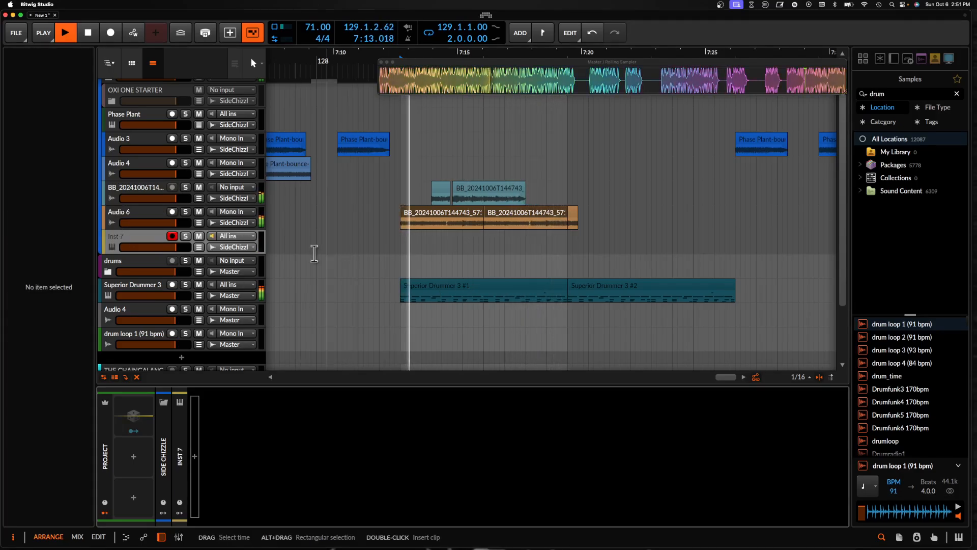
{"action": "left_click", "coordinate": [154, 251]}
Select the time range 129.1.1 to 131.1.1 from the BB audio track down to Superior Drummer 3, and stop playback
{"action": "scroll", "coordinate": [472, 227], "scroll_direction": "up", "scroll_amount": 2}
{"action": "scroll", "coordinate": [472, 227], "scroll_direction": "down", "scroll_amount": 2}
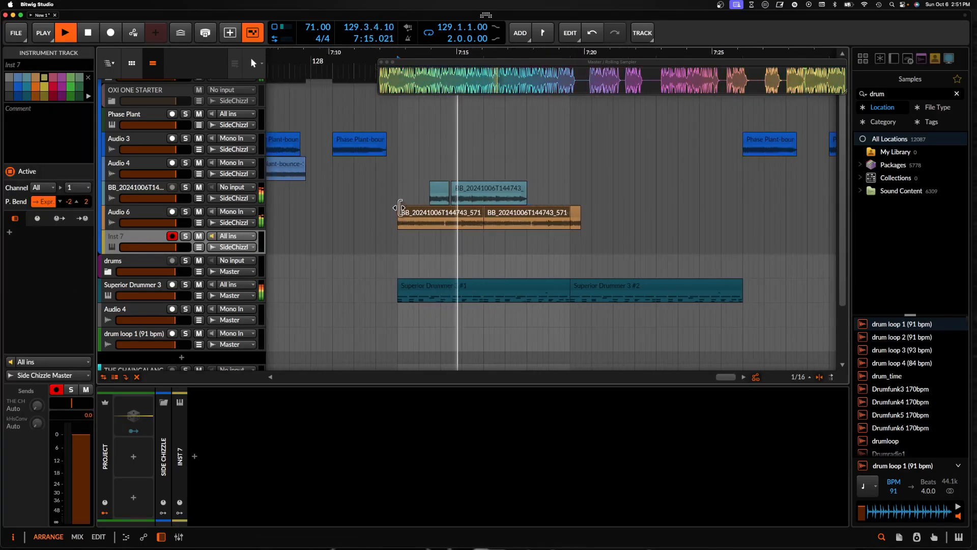
{"action": "left_click_drag", "start_coordinate": [398, 202], "coordinate": [570, 300]}
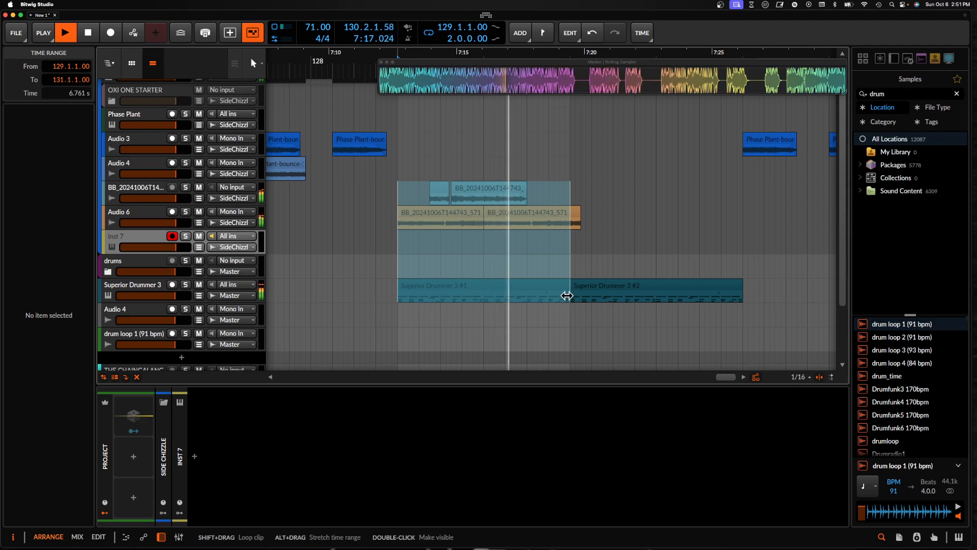
{"action": "scroll", "coordinate": [457, 214], "scroll_direction": "up", "scroll_amount": 2}
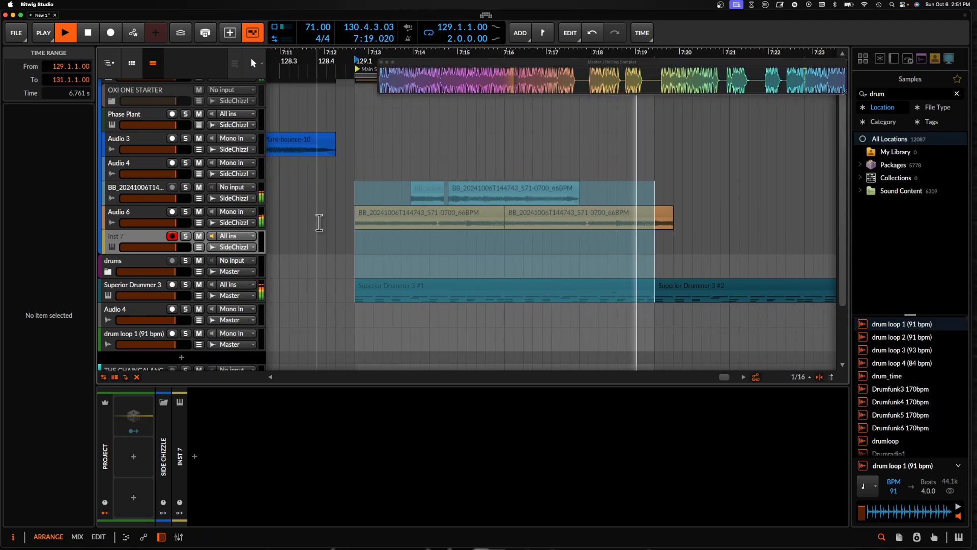
{"action": "key", "text": "space"}
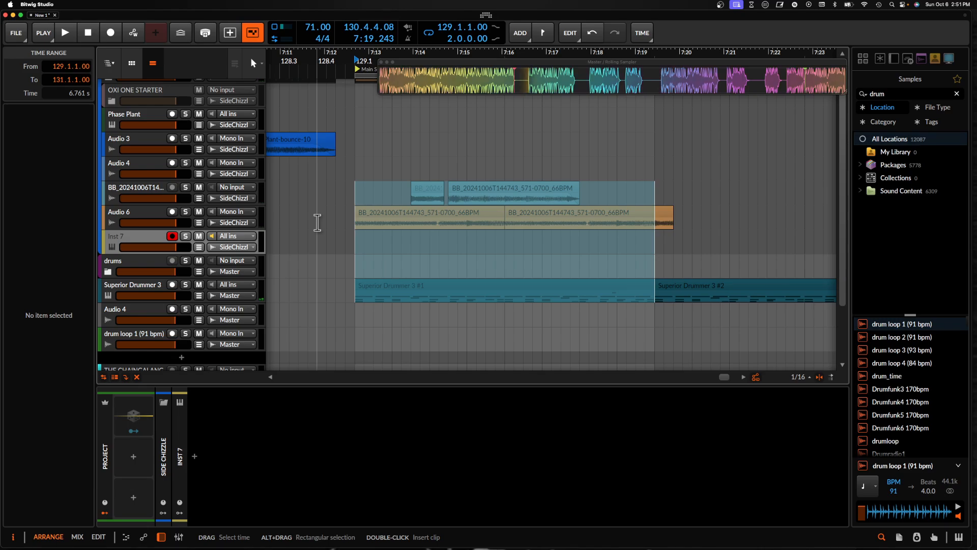
Insert the Phase Plant synth on the new instrument track
{"action": "left_click", "coordinate": [152, 244]}
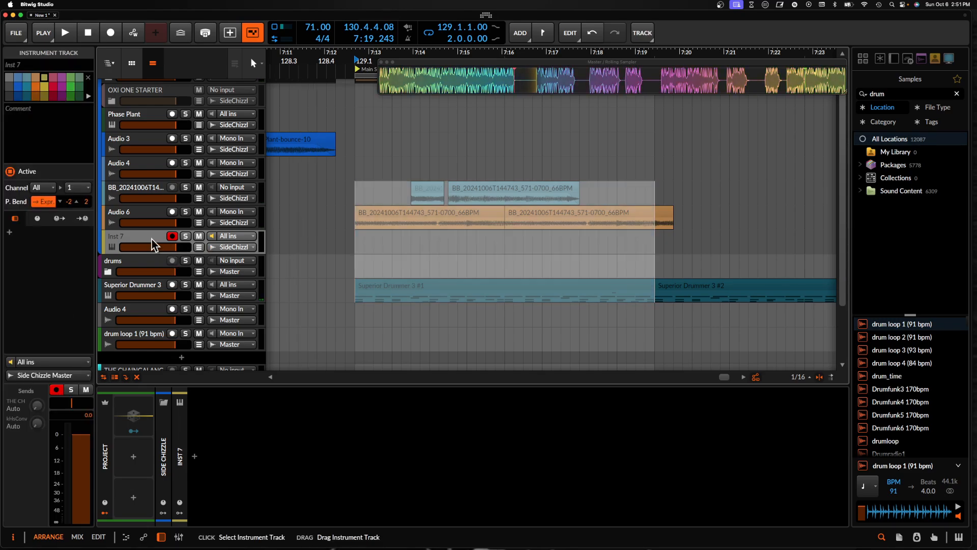
{"action": "left_click", "coordinate": [195, 456]}
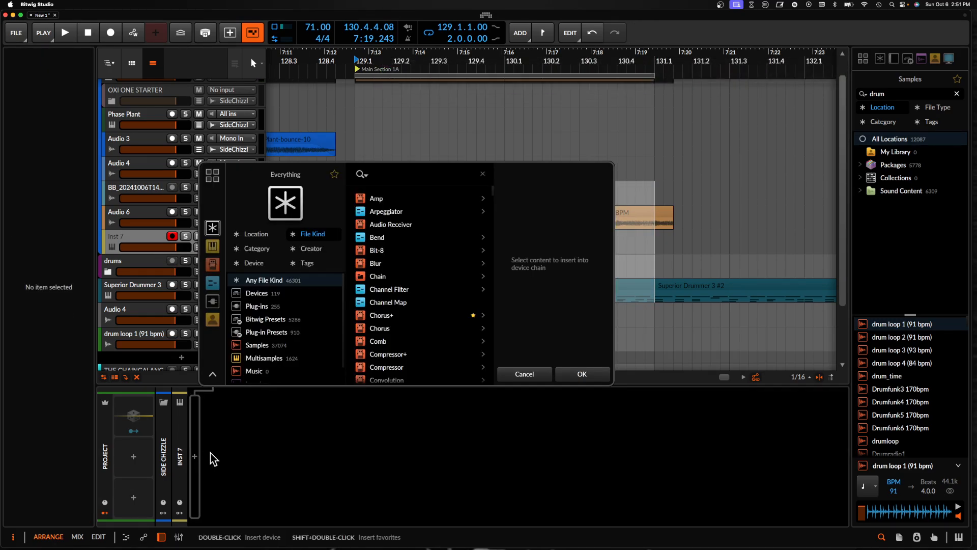
{"action": "type", "text": "phase"}
{"action": "left_click", "coordinate": [381, 237]}
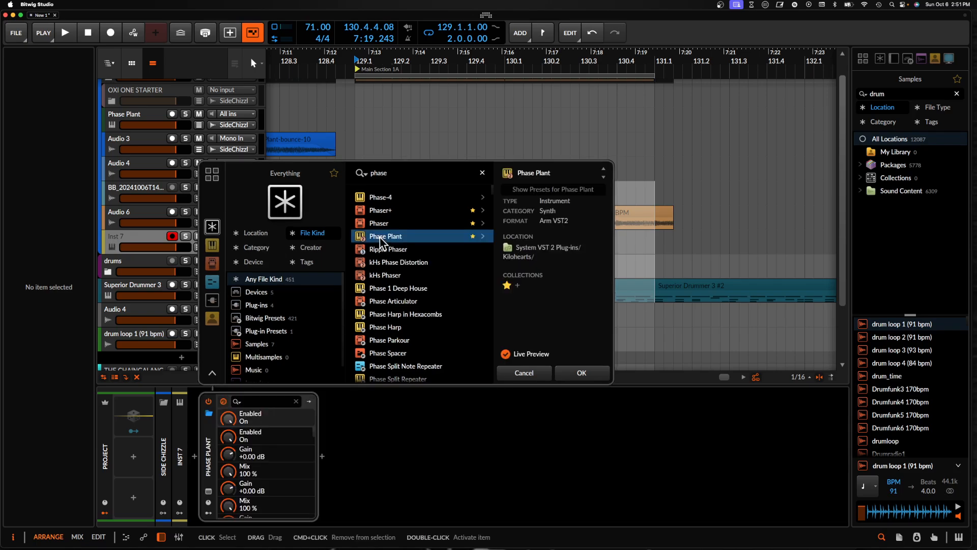
{"action": "left_click", "coordinate": [562, 367]}
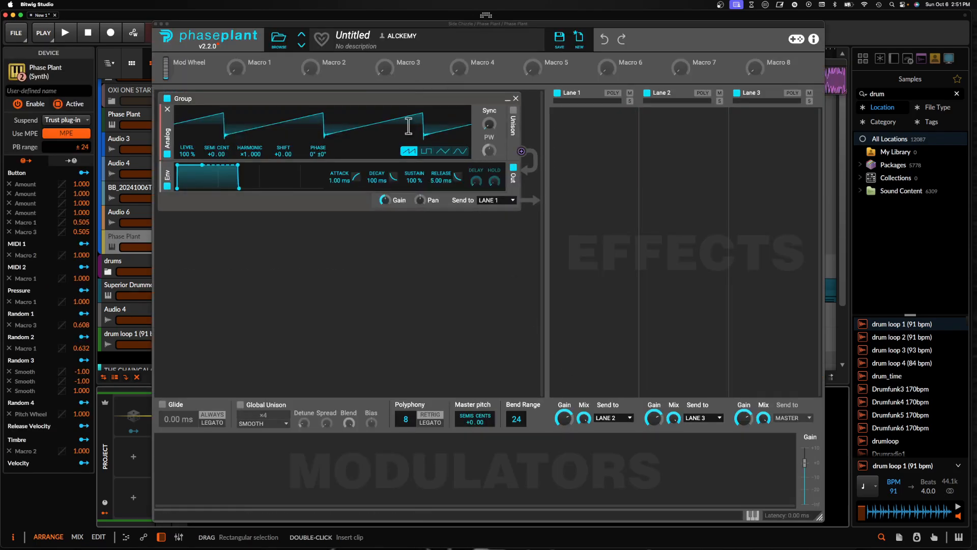
Add a Filter to Lane 1 of Phase Plant and place a Shaper Table directly beneath it
{"action": "left_click", "coordinate": [580, 138]}
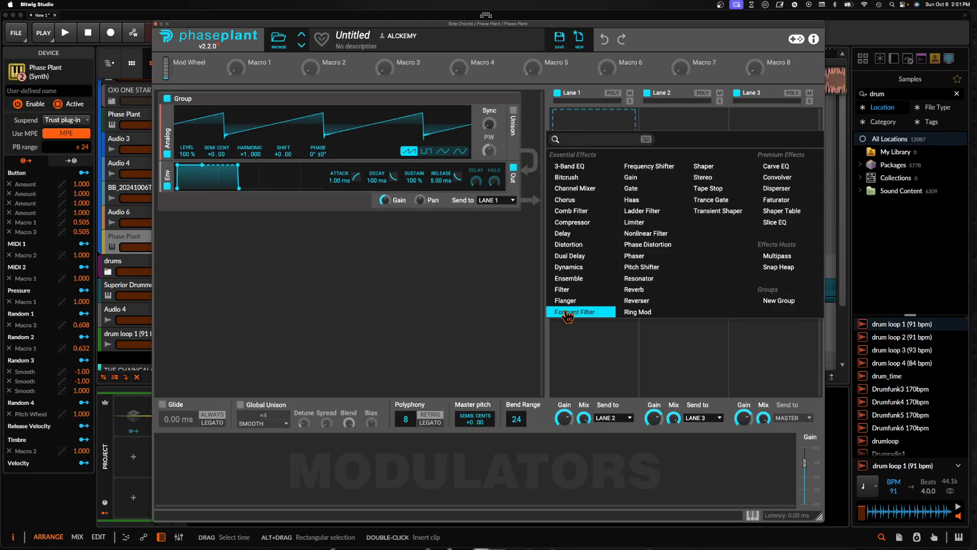
{"action": "left_click", "coordinate": [565, 290]}
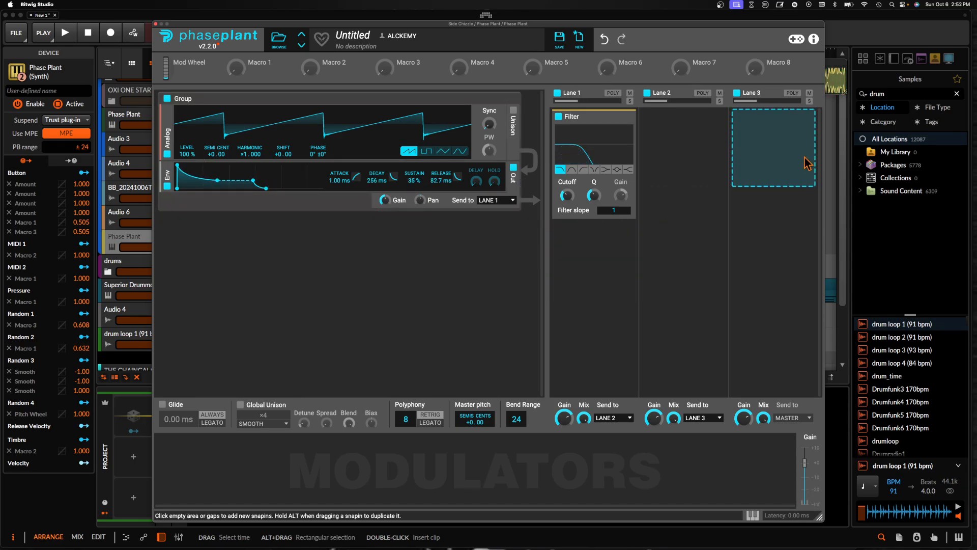
{"action": "left_click", "coordinate": [800, 174]}
{"action": "left_click", "coordinate": [784, 236]}
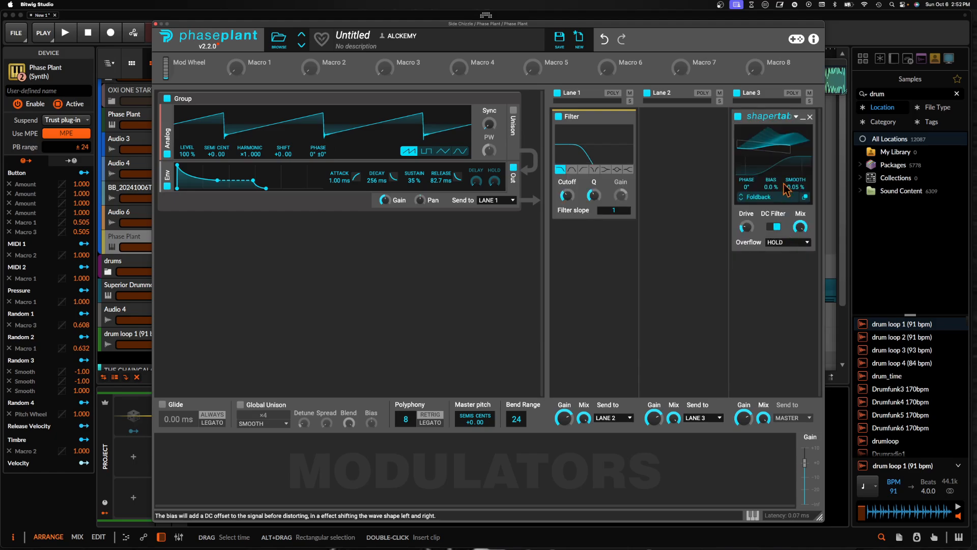
{"action": "left_click_drag", "start_coordinate": [778, 112], "coordinate": [591, 309]}
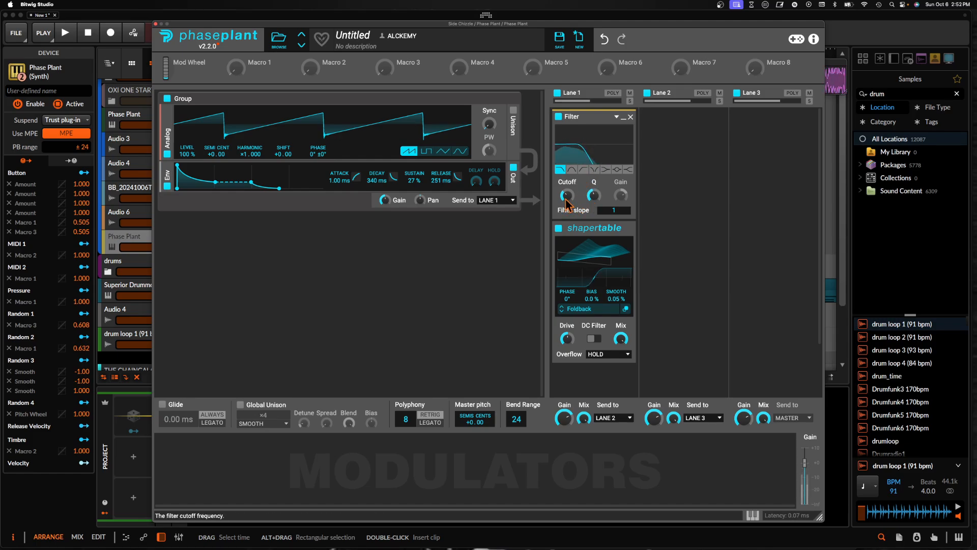
Add an Envelope modulator and assign it to the Lane 1 filter's cutoff
{"action": "left_click", "coordinate": [192, 467]}
{"action": "left_click", "coordinate": [218, 411]}
{"action": "left_click", "coordinate": [165, 441]}
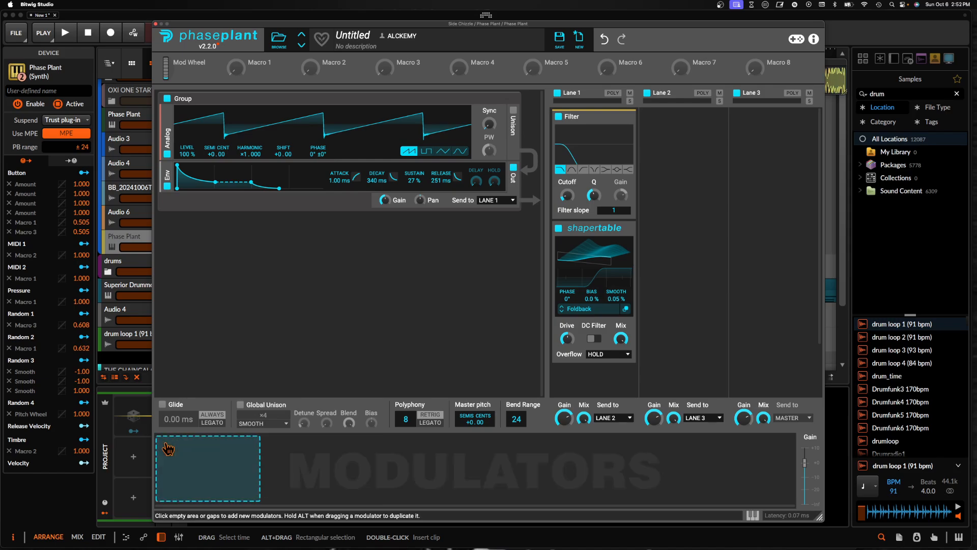
{"action": "left_click", "coordinate": [170, 444]}
{"action": "left_click", "coordinate": [191, 414]}
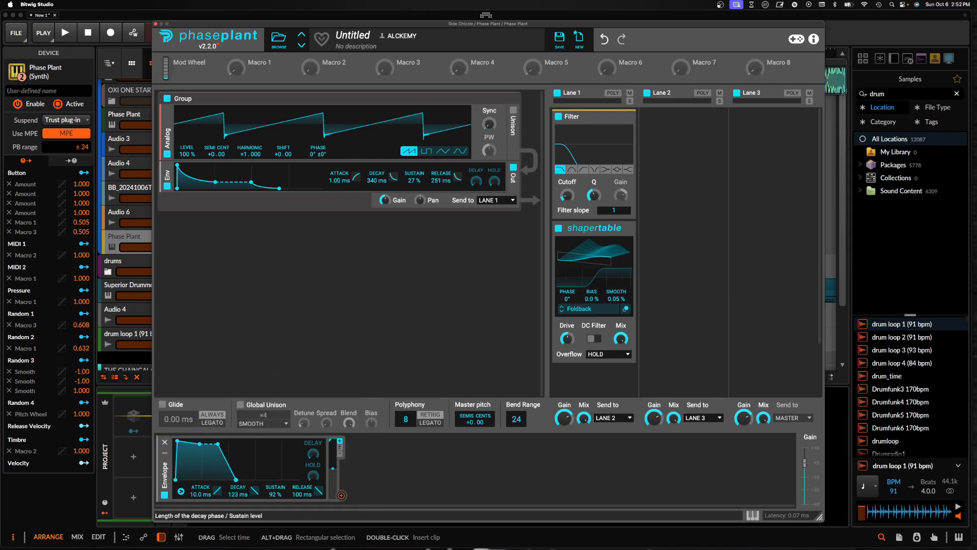
{"action": "left_click", "coordinate": [341, 496]}
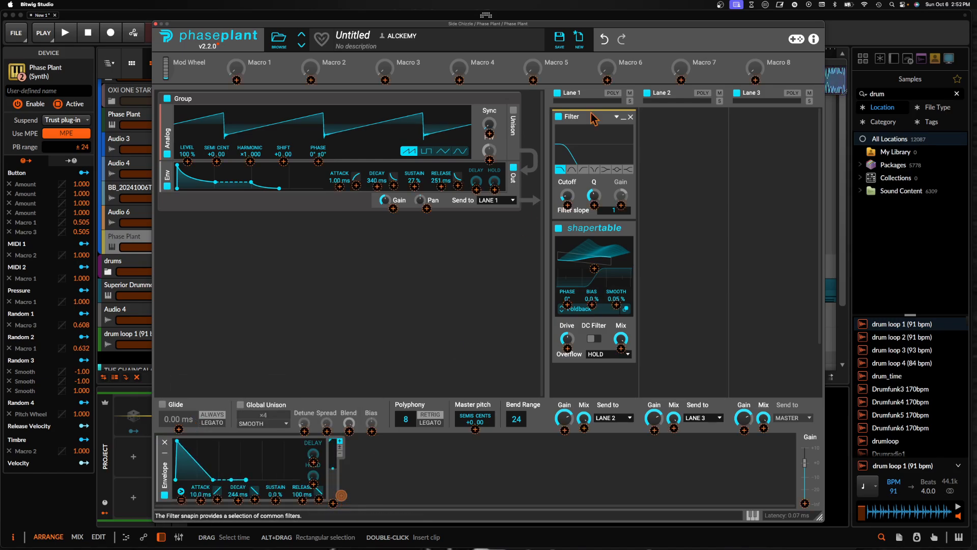
{"action": "left_click", "coordinate": [591, 178]}
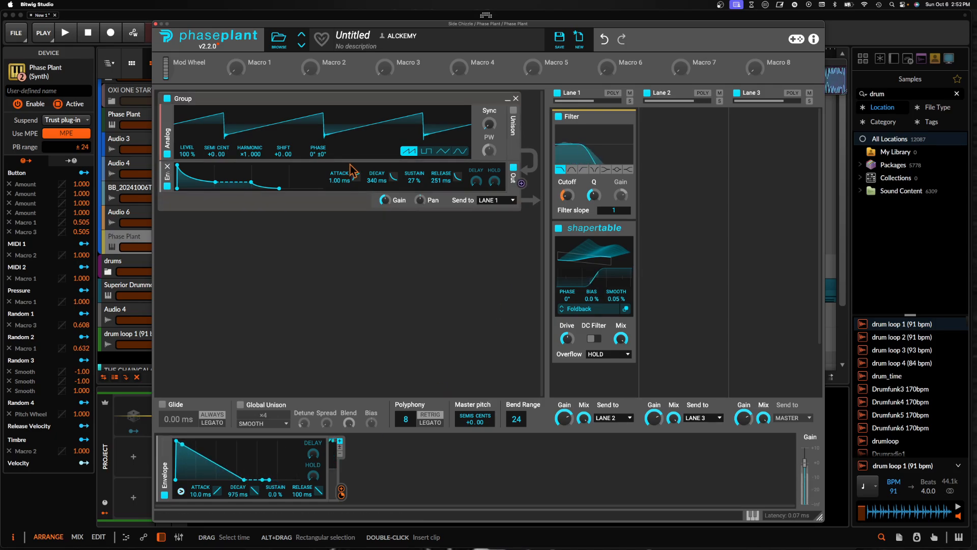
Add a Transient Shaper to Lane 3, and insert a Distortion with its DC filter off between the Filter and Shaper Table
{"action": "left_click", "coordinate": [784, 133]}
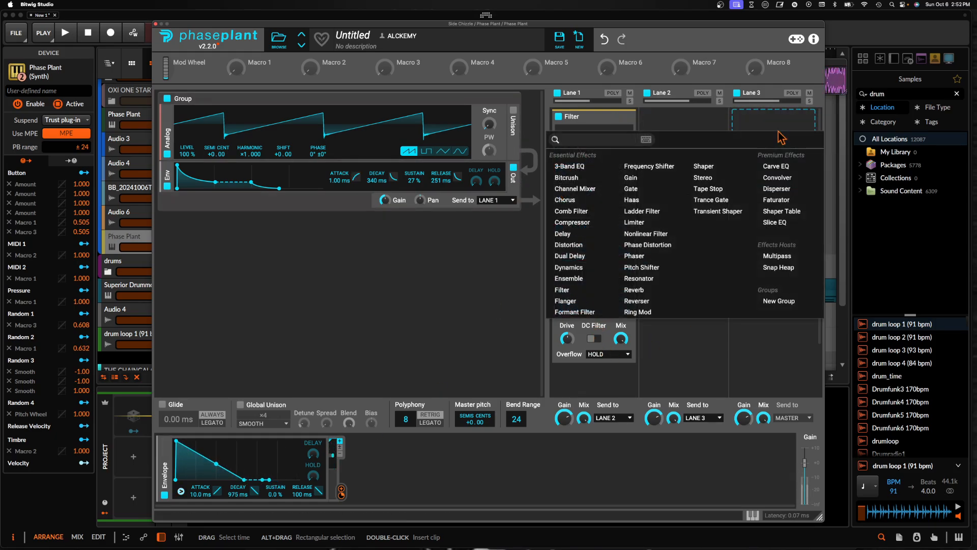
{"action": "left_click", "coordinate": [719, 211]}
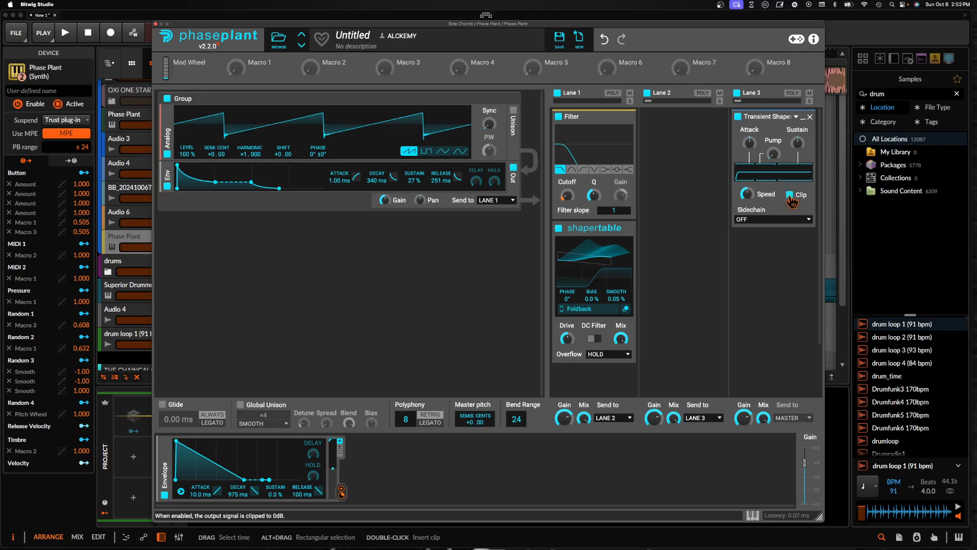
{"action": "left_click", "coordinate": [607, 226]}
{"action": "left_click", "coordinate": [585, 333]}
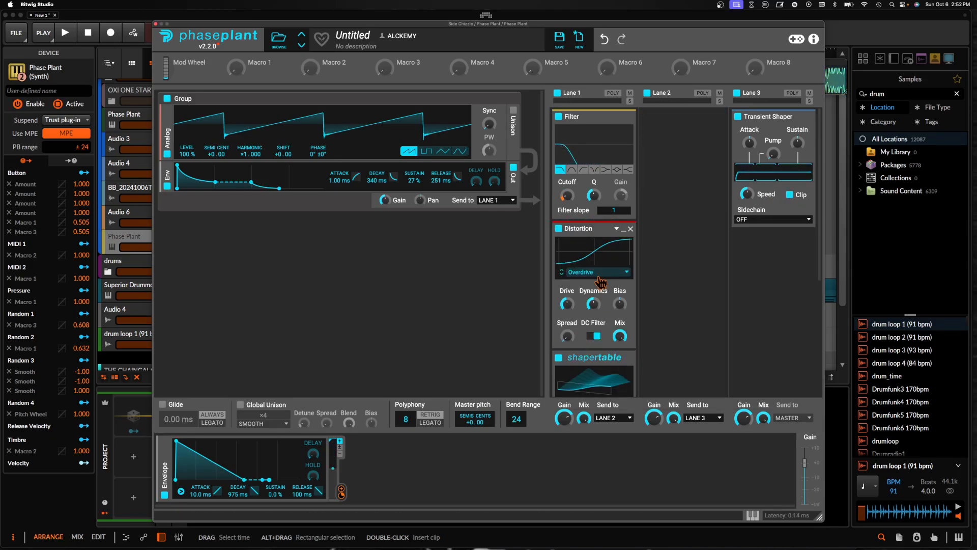
{"action": "left_click", "coordinate": [594, 336]}
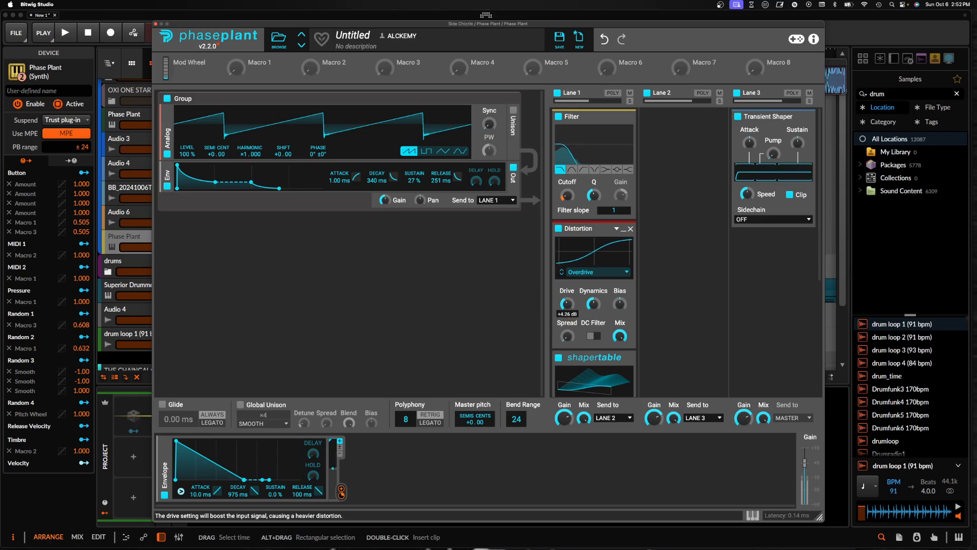
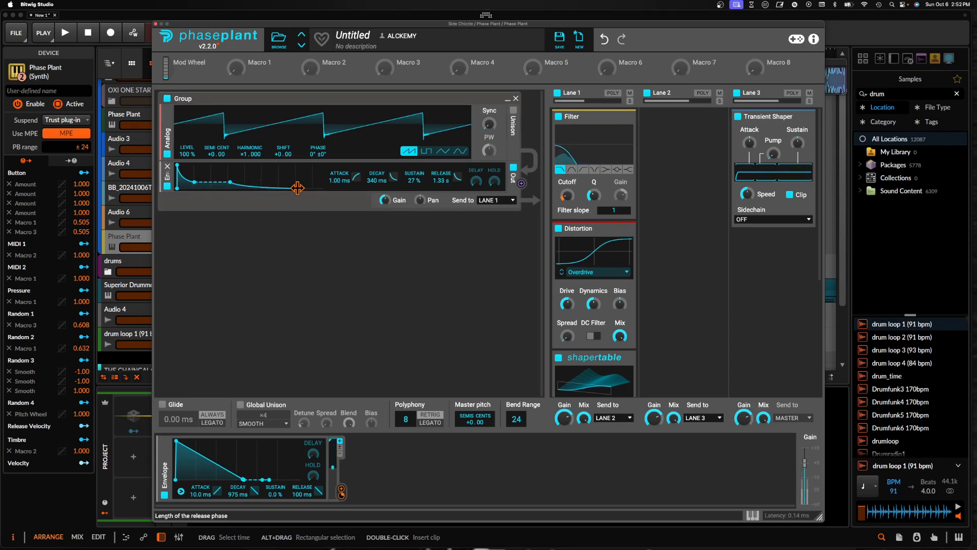
Create an empty clip at 129.1.1 on the Phase Plant track and set the synth's polyphony to 1 voice
{"action": "left_click", "coordinate": [155, 24]}
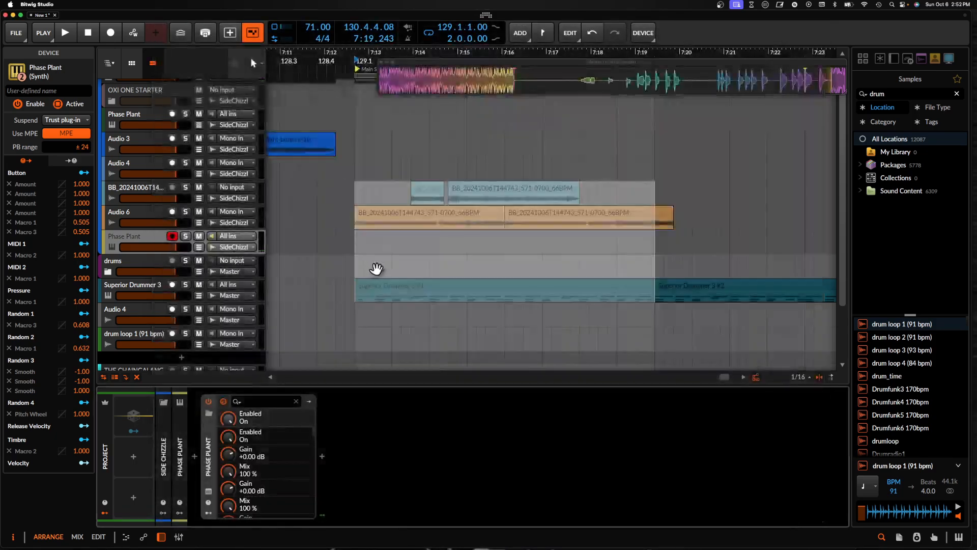
{"action": "left_click", "coordinate": [369, 259]}
{"action": "double_click", "coordinate": [360, 248]}
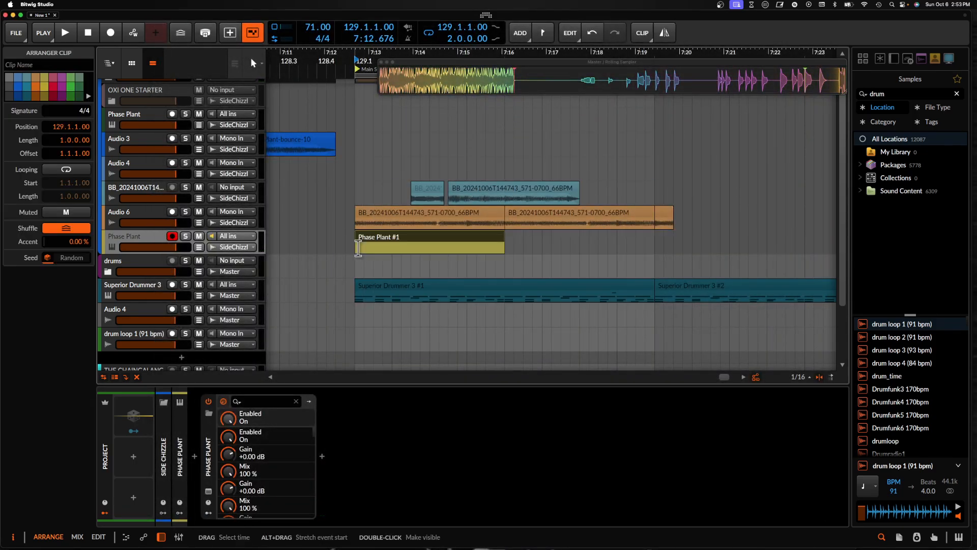
{"action": "scroll", "coordinate": [358, 249], "scroll_direction": "up", "scroll_amount": 2}
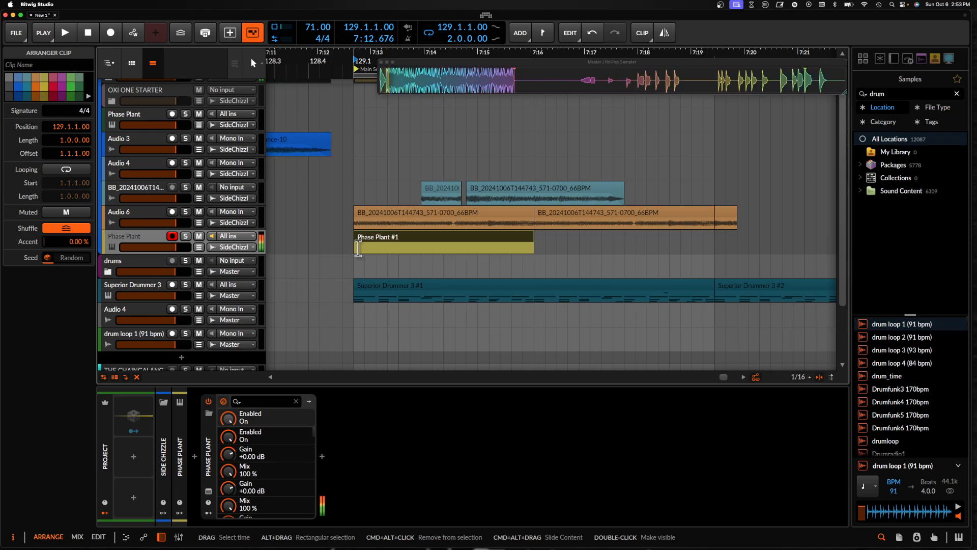
{"action": "left_click", "coordinate": [204, 500]}
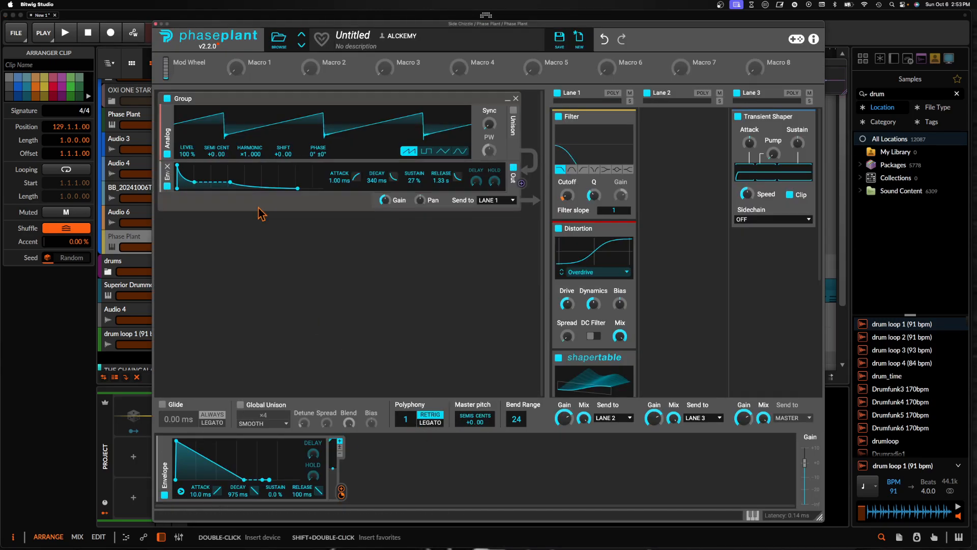
{"action": "left_click", "coordinate": [155, 23]}
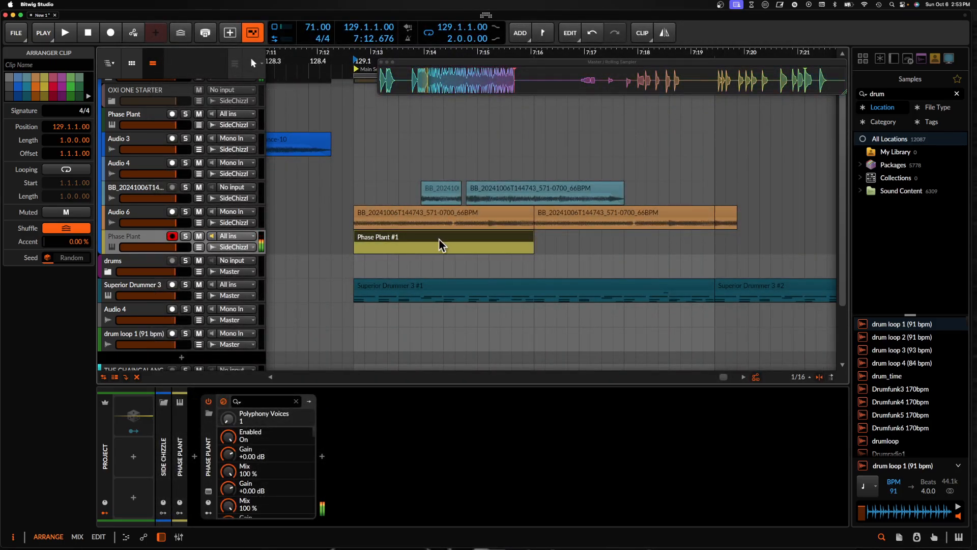
Draw a D0 note at the start of the Phase Plant clip at bar 129 and lengthen it to 0.0.3.77
{"action": "double_click", "coordinate": [390, 237]}
{"action": "scroll", "coordinate": [224, 451], "scroll_direction": "down", "scroll_amount": 5}
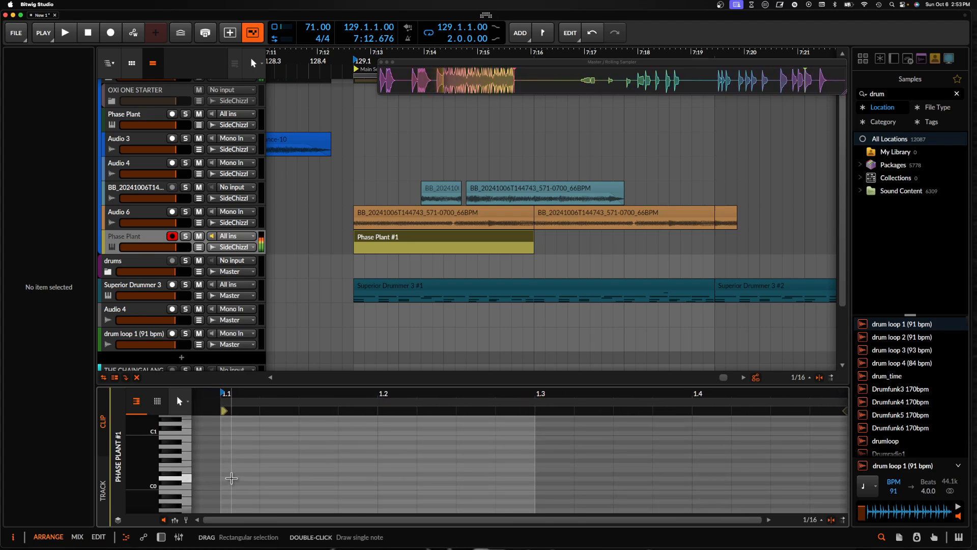
{"action": "double_click", "coordinate": [239, 478]}
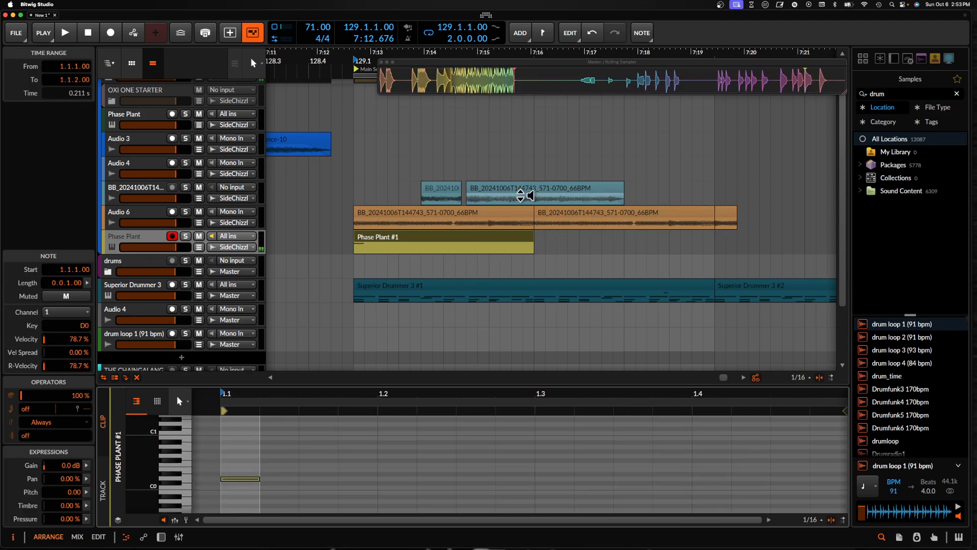
{"action": "left_click_drag", "start_coordinate": [259, 479], "coordinate": [369, 479]}
{"action": "key", "text": "space"}
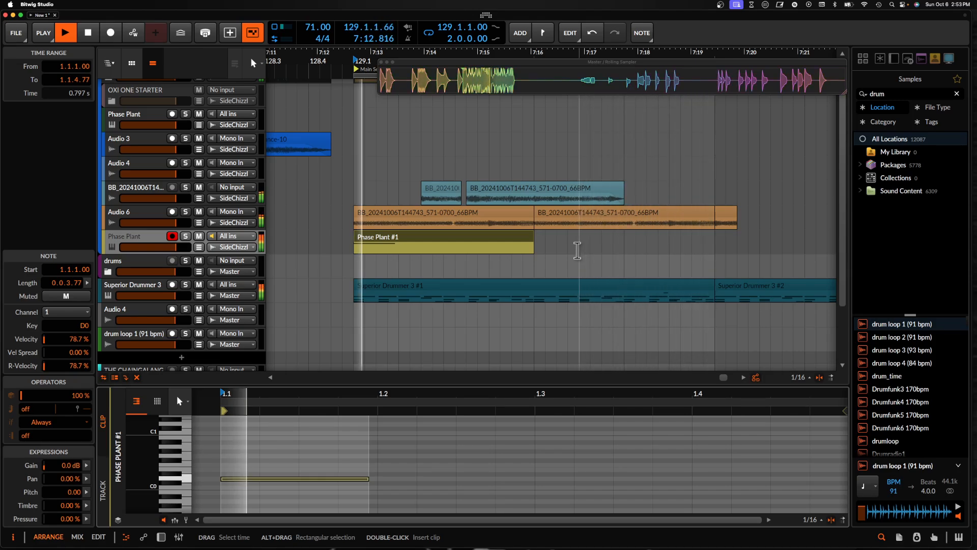
{"action": "key", "text": "space"}
Create a Phase Plant clip at 130.2.1 and draw an A0 note followed by an A#0 note at its start, each 0.0.2.00 long
{"action": "double_click", "coordinate": [578, 249]}
{"action": "left_click_drag", "start_coordinate": [571, 240], "coordinate": [613, 236]}
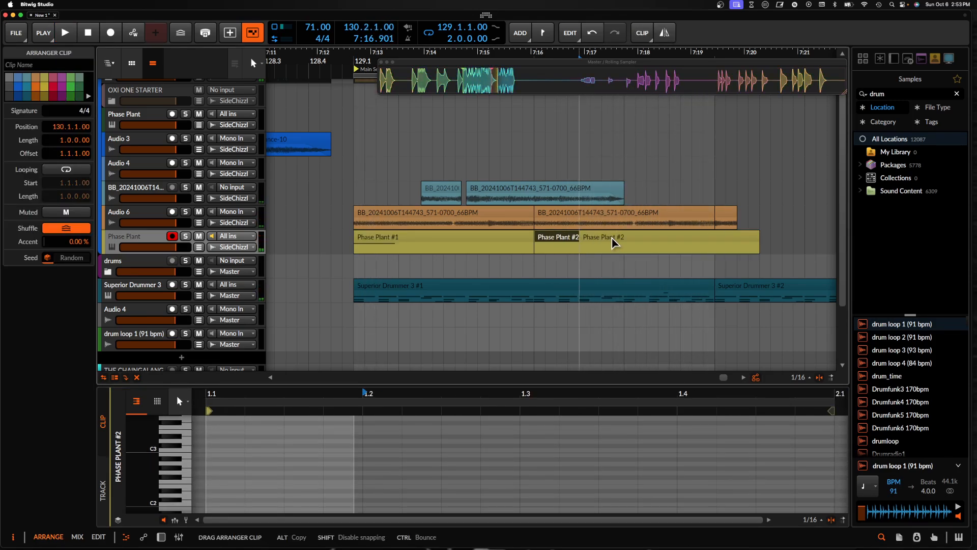
{"action": "scroll", "coordinate": [257, 463], "scroll_direction": "down", "scroll_amount": 4}
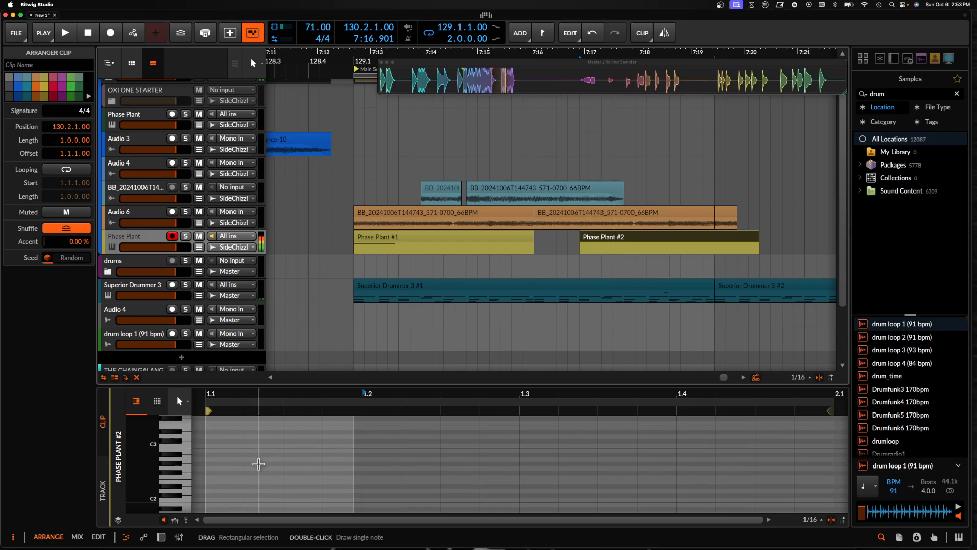
{"action": "scroll", "coordinate": [259, 463], "scroll_direction": "down", "scroll_amount": 3}
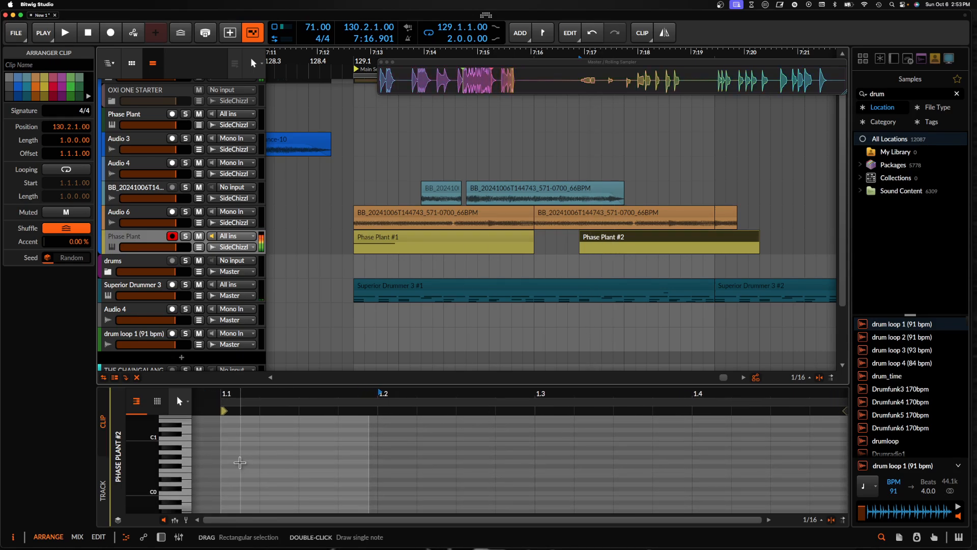
{"action": "double_click", "coordinate": [227, 452]}
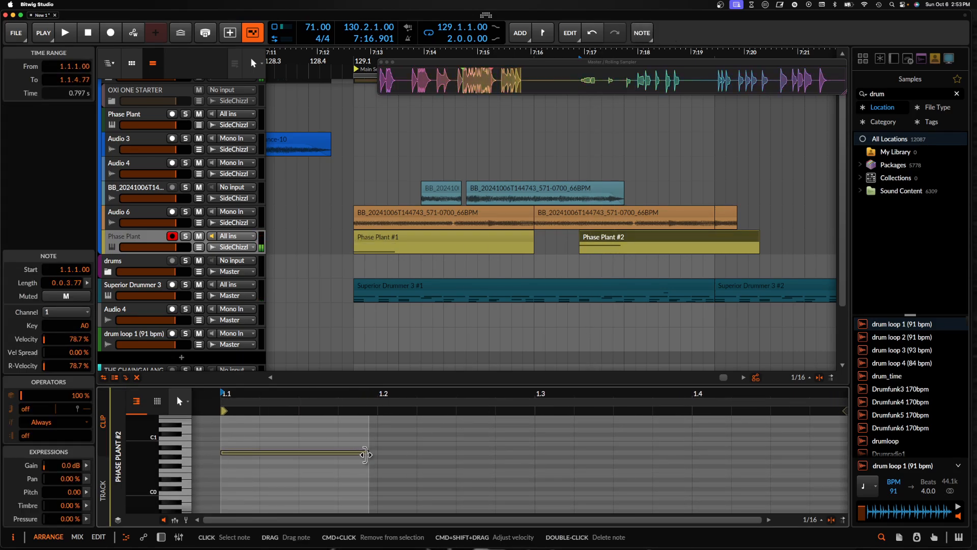
{"action": "left_click_drag", "start_coordinate": [367, 452], "coordinate": [305, 446]}
{"action": "left_click", "coordinate": [306, 445]}
{"action": "double_click", "coordinate": [305, 446]}
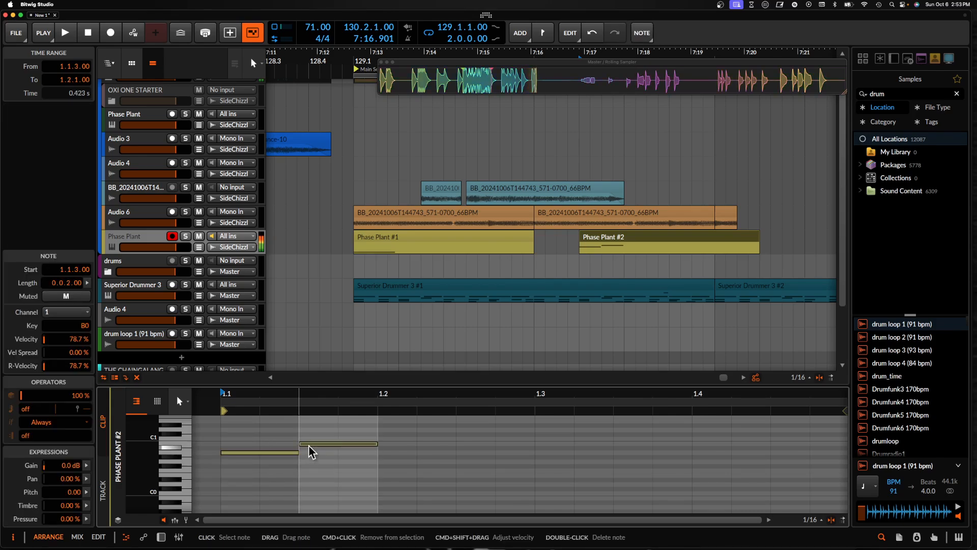
{"action": "key", "text": "space"}
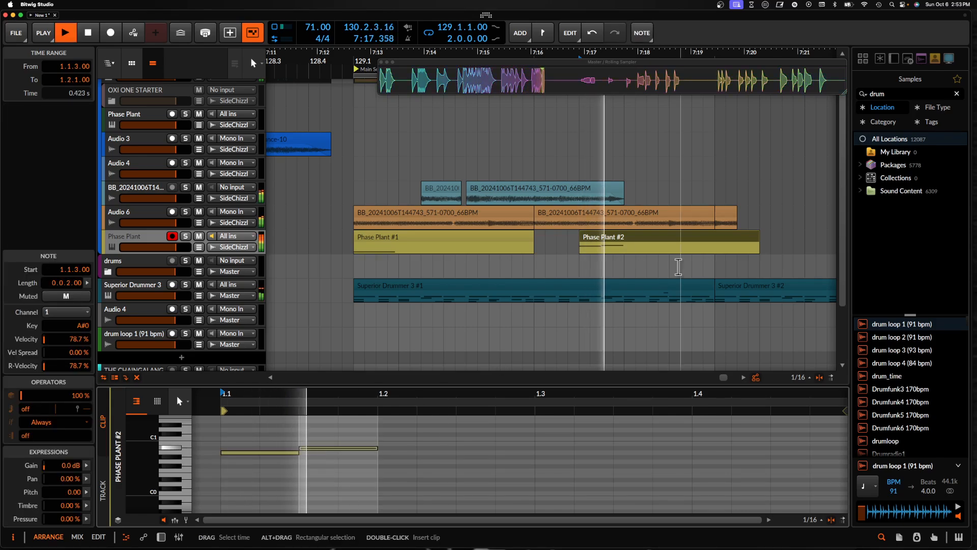
Move the second Phase Plant clip to 130.4.1 and set the length of the Audio 6 clip at bar 130 to 0.3.2.00
{"action": "left_click", "coordinate": [650, 247]}
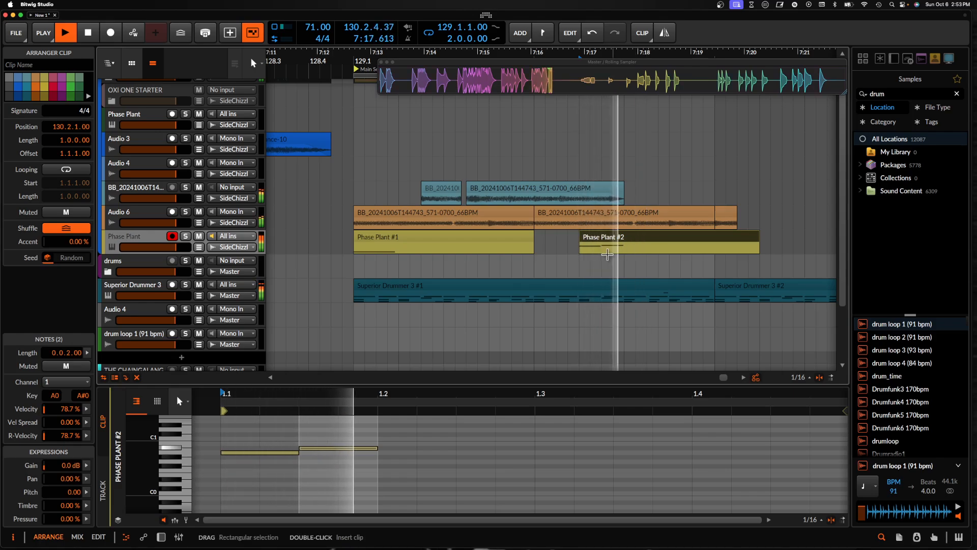
{"action": "key", "text": "space"}
{"action": "left_click", "coordinate": [496, 248]}
{"action": "key", "text": "space"}
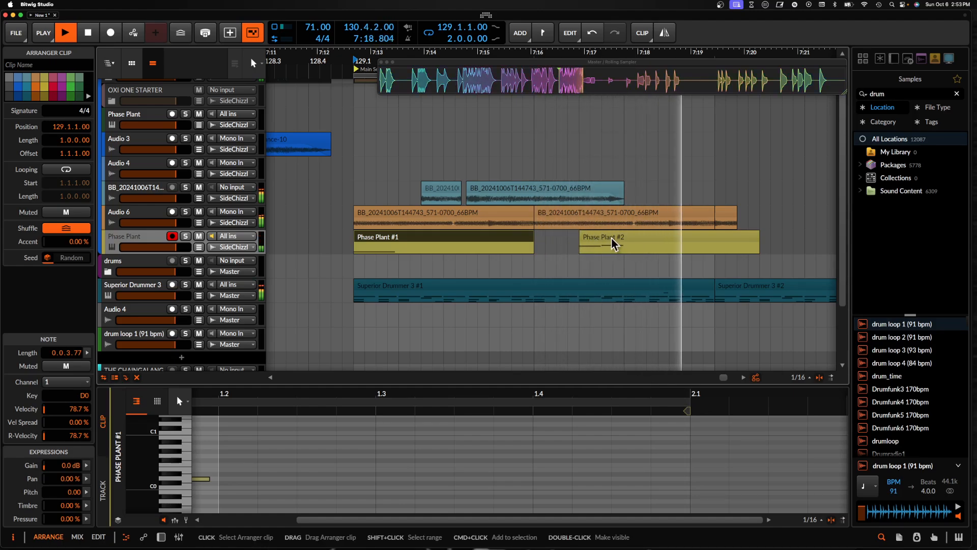
{"action": "left_click_drag", "start_coordinate": [627, 244], "coordinate": [714, 235]}
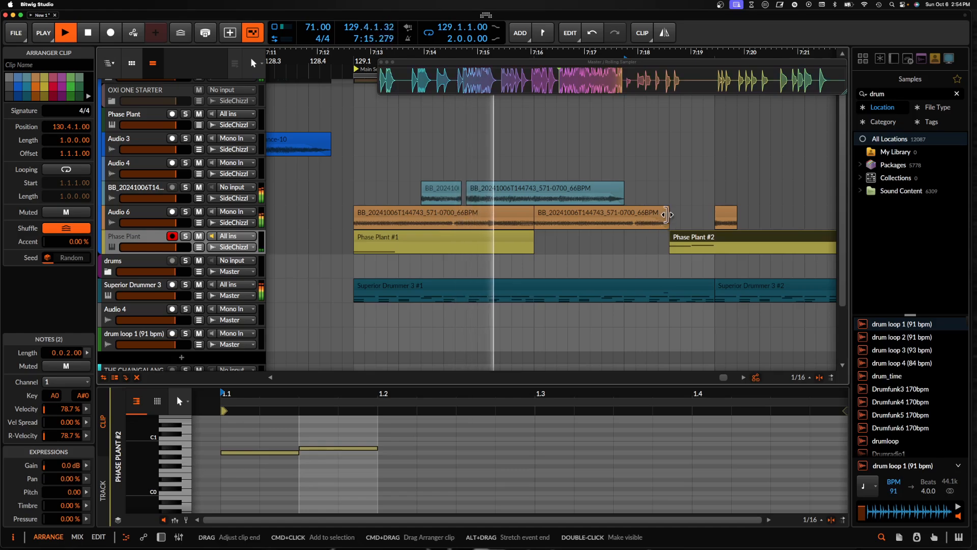
{"action": "mouse_move", "coordinate": [655, 223]}
{"action": "left_mouse_down"}
{"action": "mouse_move", "coordinate": [683, 222]}
{"action": "mouse_move", "coordinate": [671, 222]}
{"action": "left_mouse_up"}
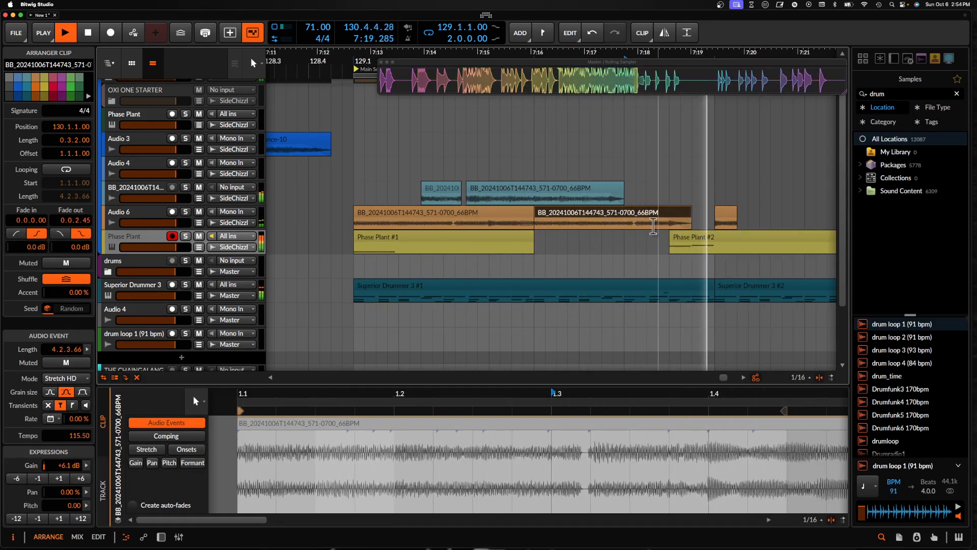
Split the second Phase Plant clip at 131.1.1 and delete the part after the split
{"action": "left_click", "coordinate": [715, 248]}
{"action": "key", "text": "super+e"}
{"action": "left_click", "coordinate": [731, 247]}
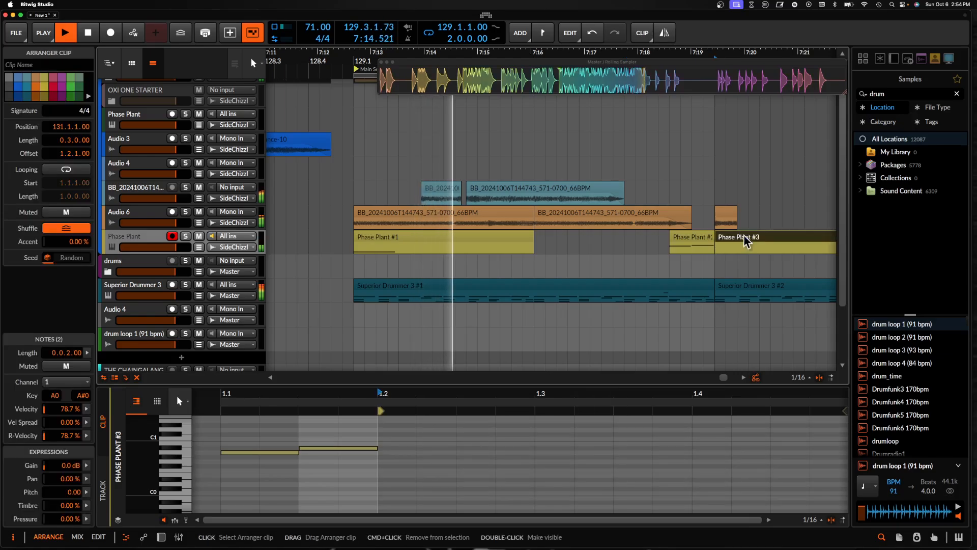
{"action": "key", "text": "Delete"}
{"action": "left_click", "coordinate": [451, 242]}
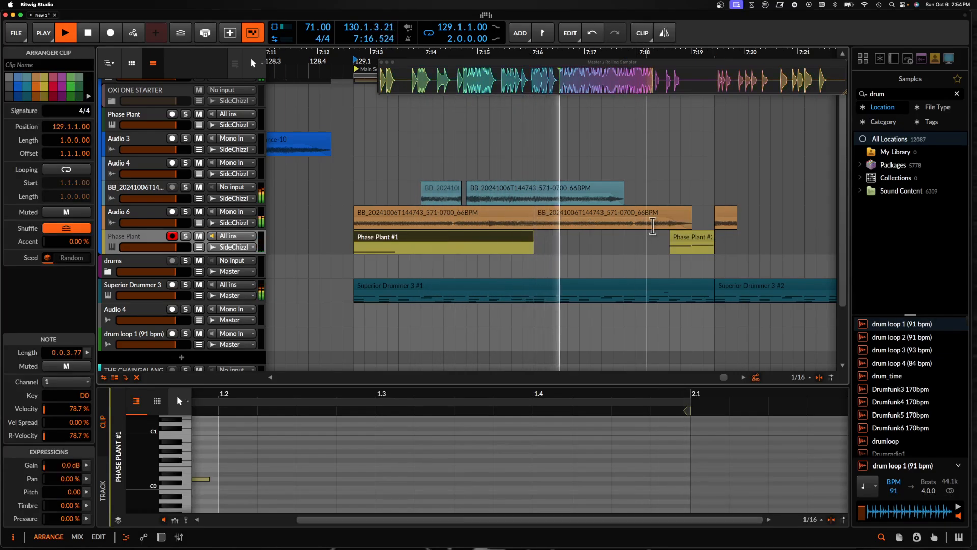
{"action": "scroll", "coordinate": [652, 227], "scroll_direction": "right", "scroll_amount": 2}
{"action": "scroll", "coordinate": [651, 228], "scroll_direction": "down", "scroll_amount": 2}
{"action": "scroll", "coordinate": [628, 229], "scroll_direction": "up", "scroll_amount": 4}
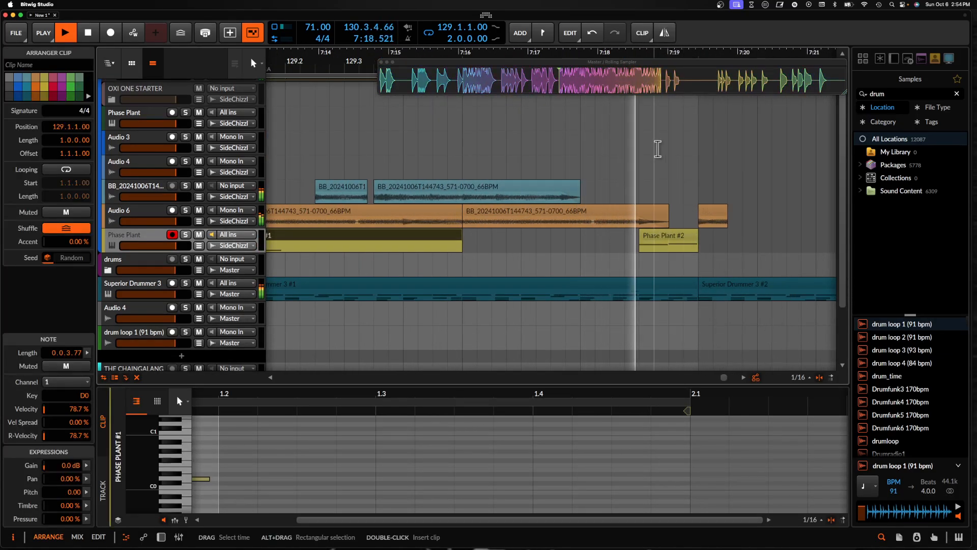
{"action": "key", "text": "space"}
Move the Rolling Sampler window clear of the timeline ruler and set the playback start to 129.1.1
{"action": "scroll", "coordinate": [490, 215], "scroll_direction": "down", "scroll_amount": 3}
{"action": "scroll", "coordinate": [491, 219], "scroll_direction": "down", "scroll_amount": 2}
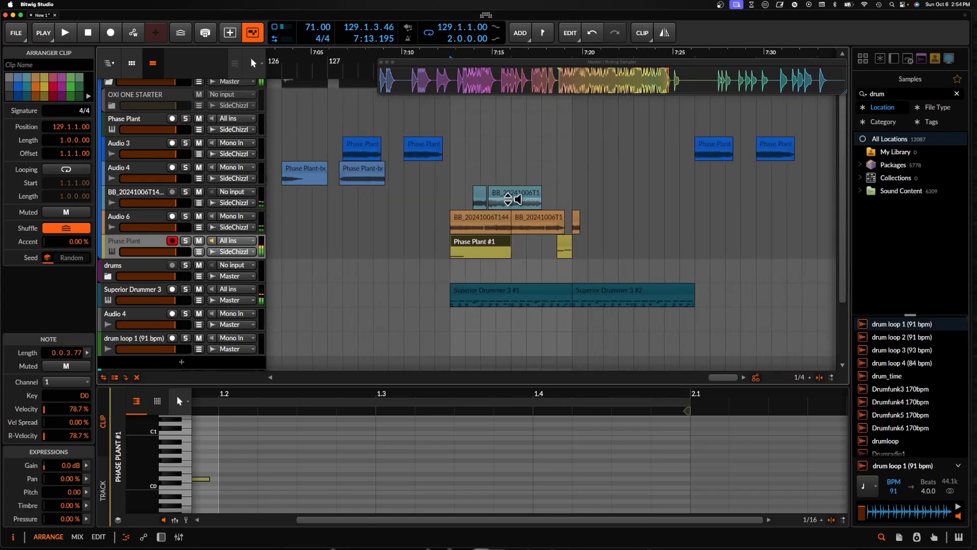
{"action": "left_click", "coordinate": [509, 196]}
{"action": "left_click_drag", "start_coordinate": [424, 62], "coordinate": [361, 16]}
{"action": "scroll", "coordinate": [499, 276], "scroll_direction": "down", "scroll_amount": 1}
{"action": "scroll", "coordinate": [500, 276], "scroll_direction": "down", "scroll_amount": 2}
{"action": "scroll", "coordinate": [499, 276], "scroll_direction": "left", "scroll_amount": 2}
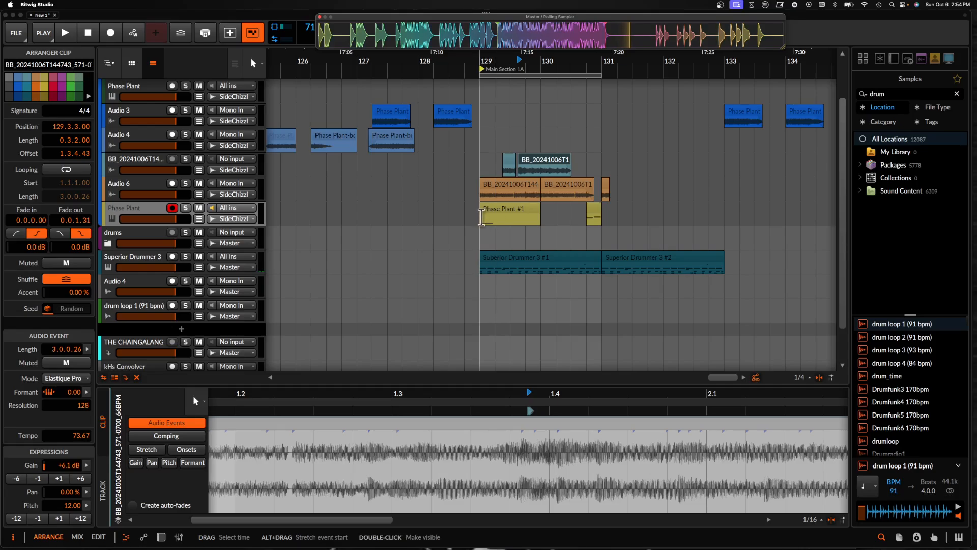
{"action": "left_click", "coordinate": [484, 219]}
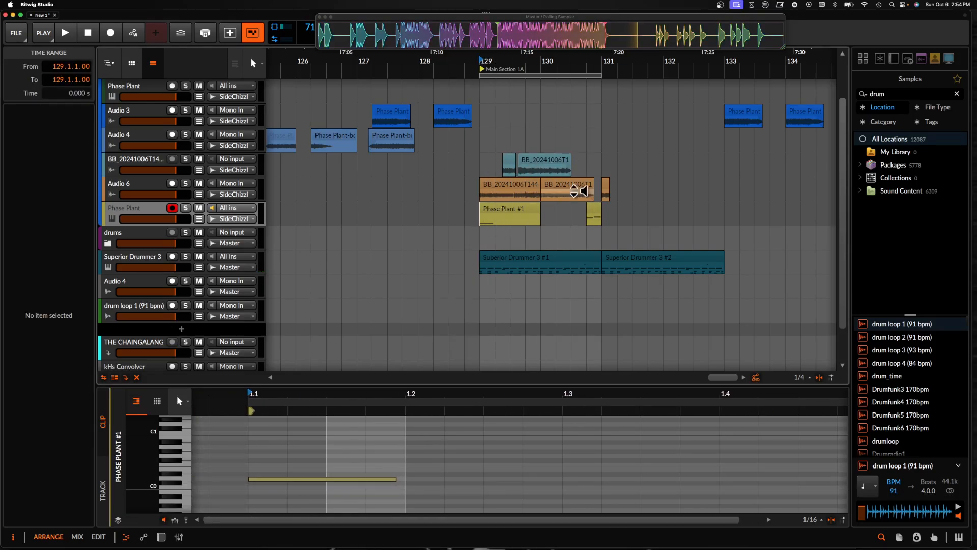
{"action": "scroll", "coordinate": [481, 171], "scroll_direction": "up", "scroll_amount": 1}
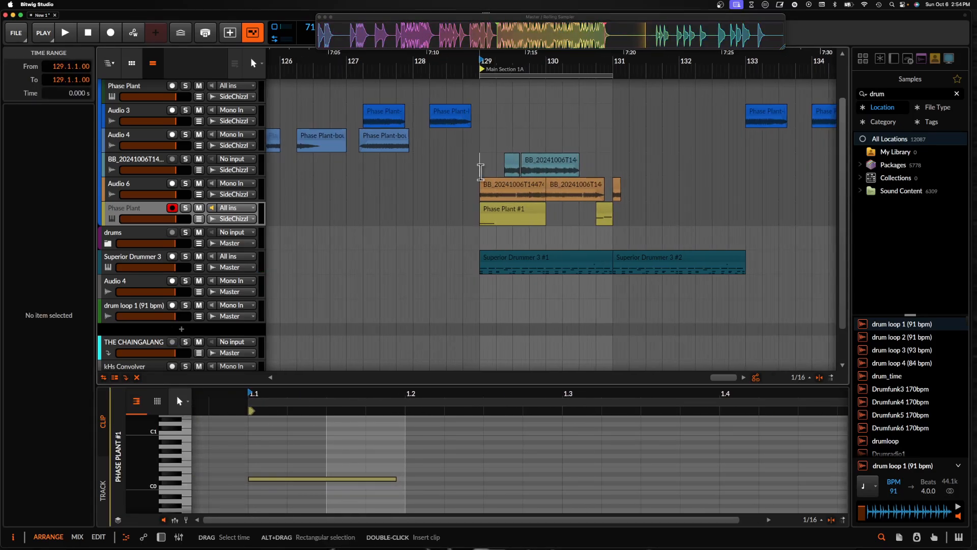
{"action": "scroll", "coordinate": [480, 171], "scroll_direction": "down", "scroll_amount": 2}
{"action": "scroll", "coordinate": [480, 171], "scroll_direction": "up", "scroll_amount": 1}
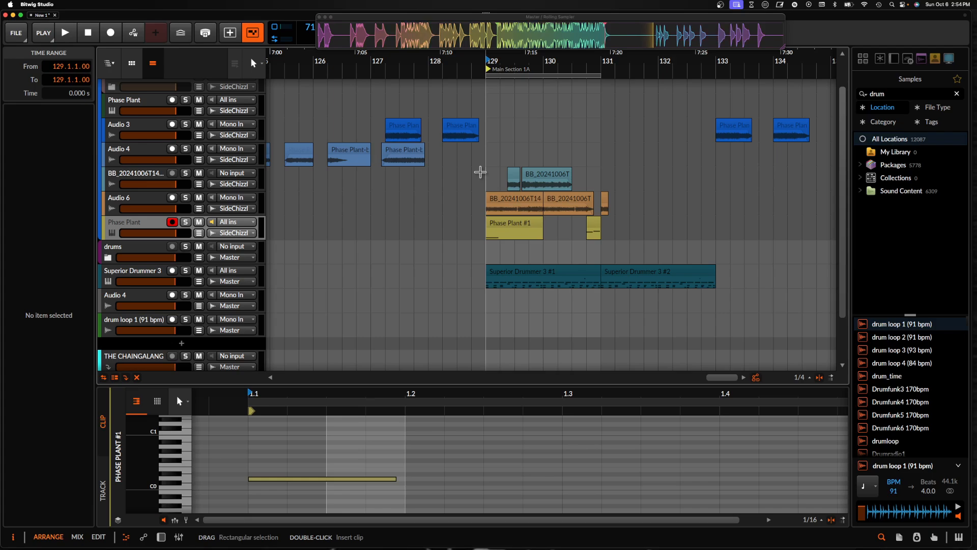
{"action": "scroll", "coordinate": [166, 192], "scroll_direction": "up", "scroll_amount": 2}
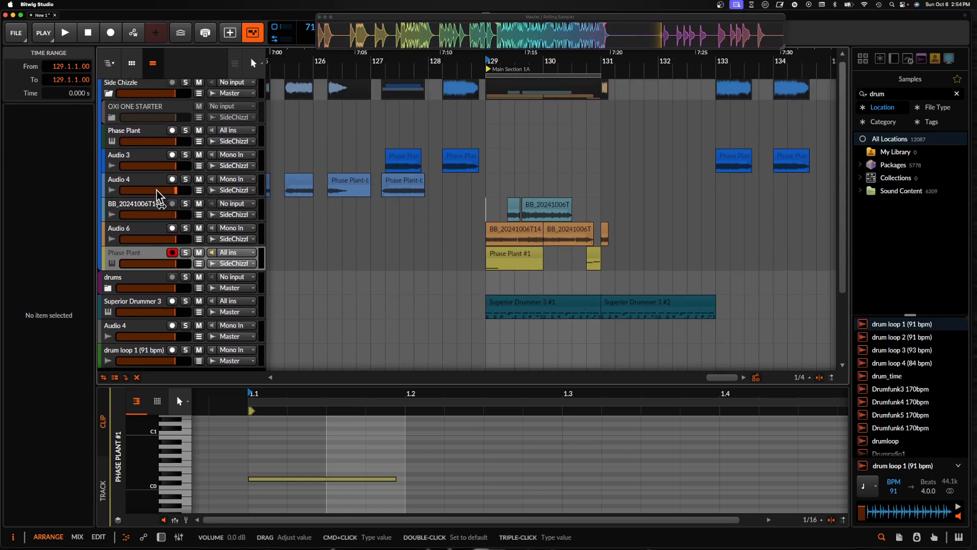
{"action": "left_click", "coordinate": [158, 203]}
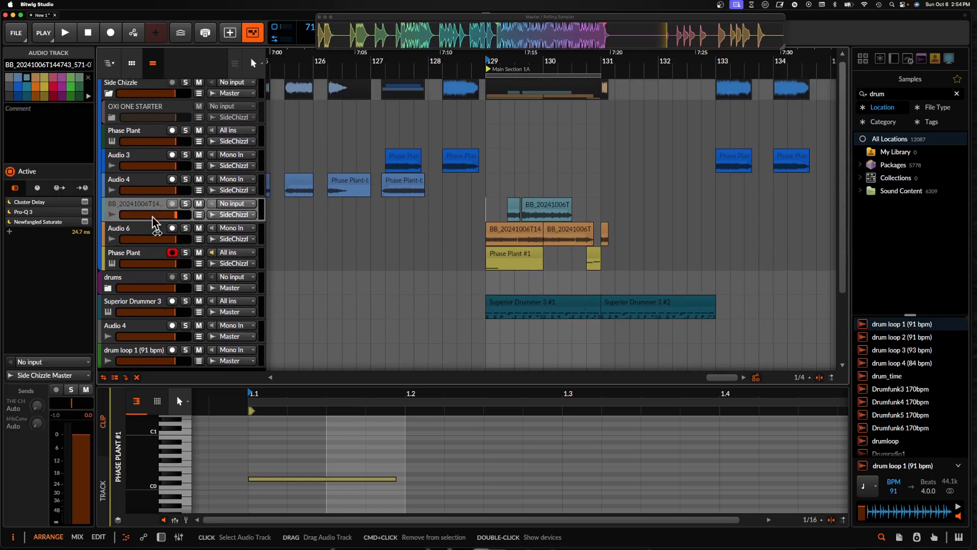
{"action": "left_click", "coordinate": [148, 261]}
{"action": "left_click", "coordinate": [148, 210], "text": "shift"}
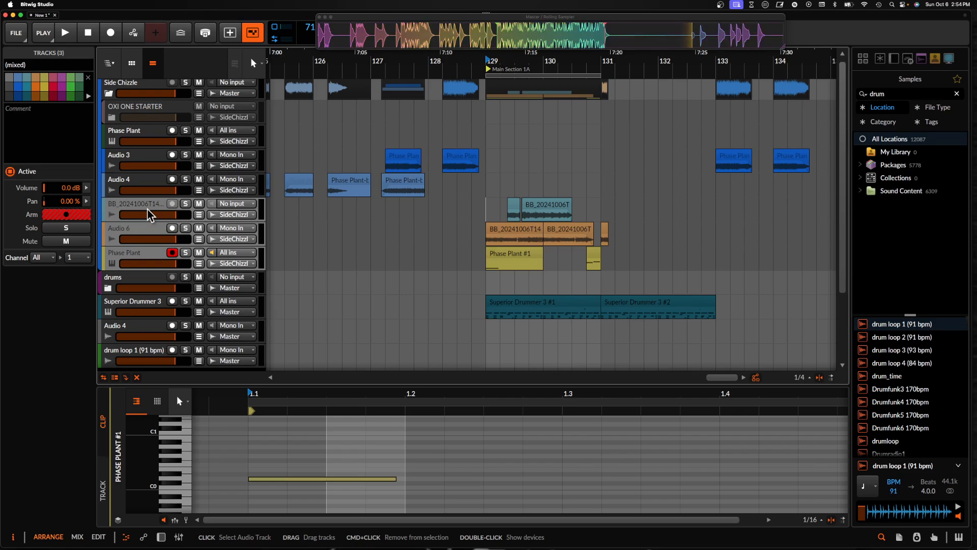
{"action": "left_click", "coordinate": [148, 214]}
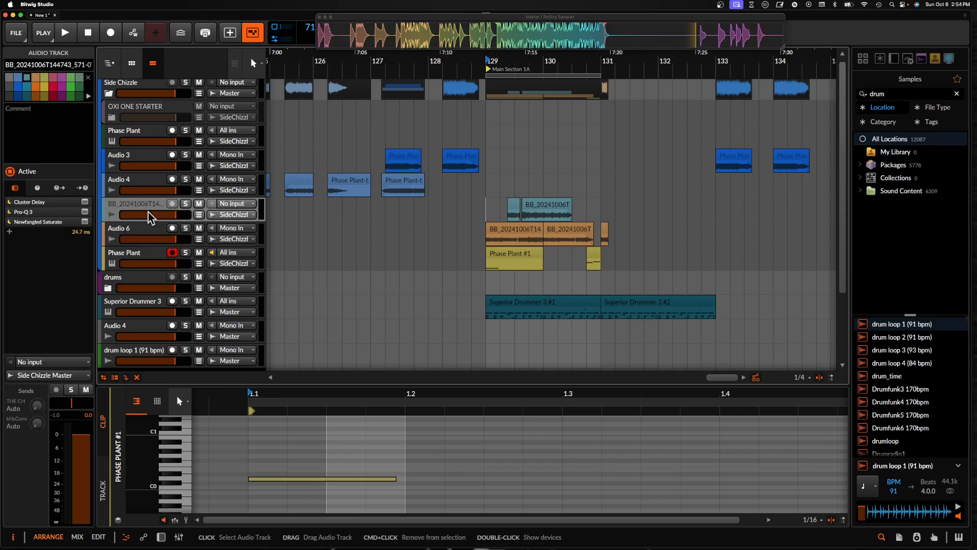
{"action": "left_click", "coordinate": [146, 260]}
{"action": "left_click", "coordinate": [144, 214]}
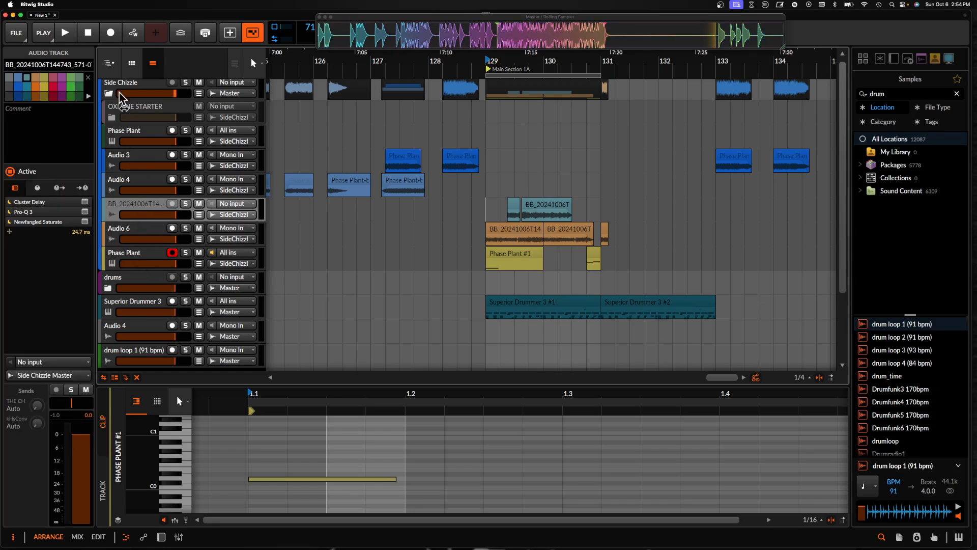
Collapse the Side Chizzle group and switch off THE CHAINGALANG instrument layer in its device chain
{"action": "left_click", "coordinate": [142, 91]}
{"action": "left_click", "coordinate": [108, 97]}
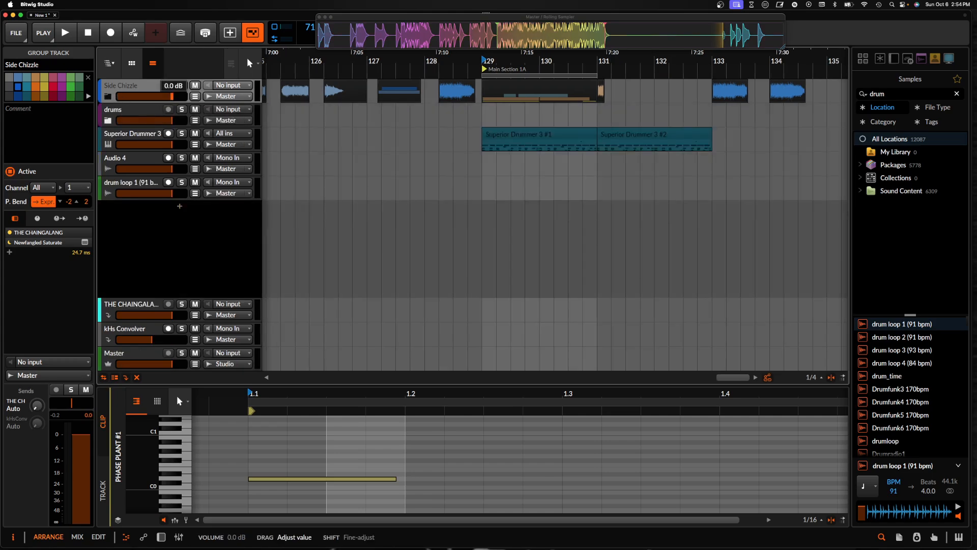
{"action": "double_click", "coordinate": [144, 88]}
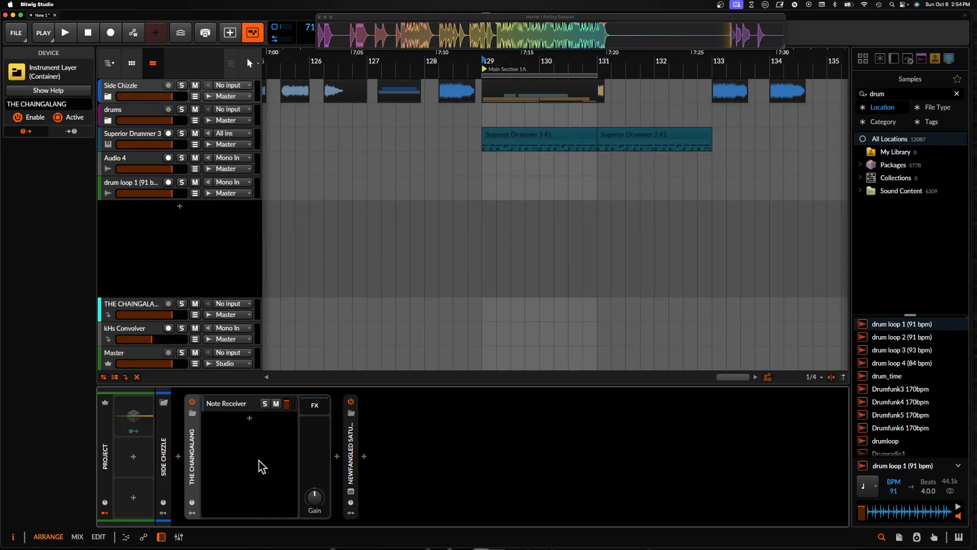
{"action": "double_click", "coordinate": [190, 452]}
{"action": "left_click", "coordinate": [193, 401]}
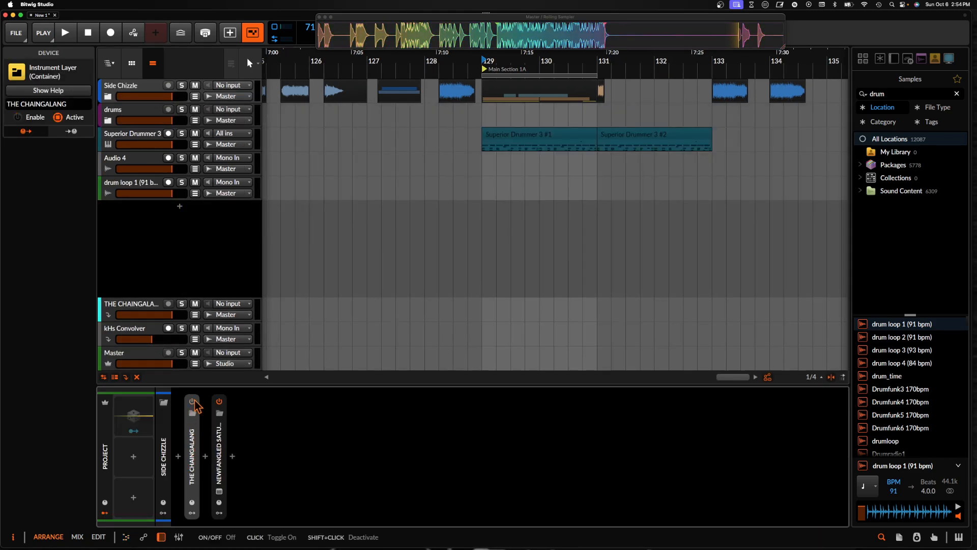
Insert a BigSky reverb before THE CHAINGALANG in the Side Chizzle chain and set its effect type to Chorale
{"action": "left_click", "coordinate": [179, 458]}
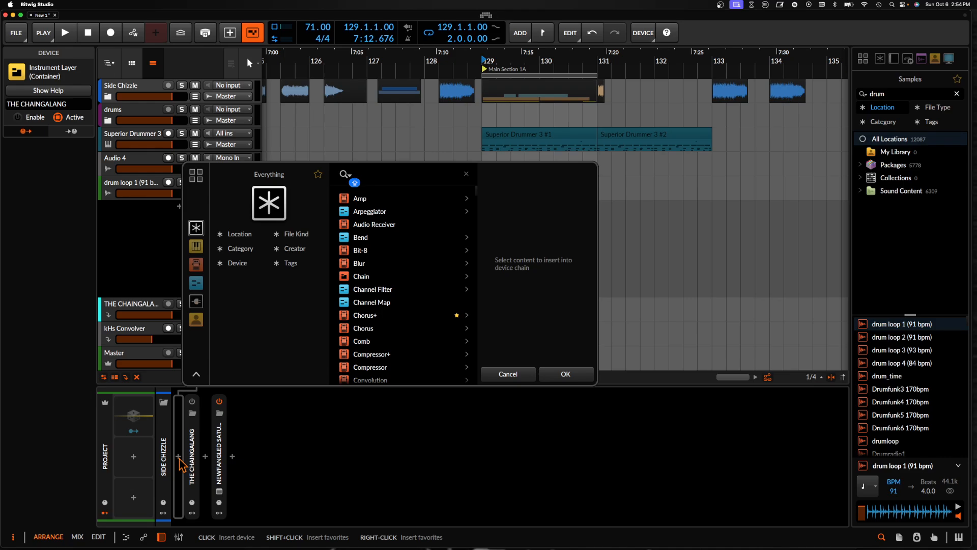
{"action": "type", "text": "BIG SKY"}
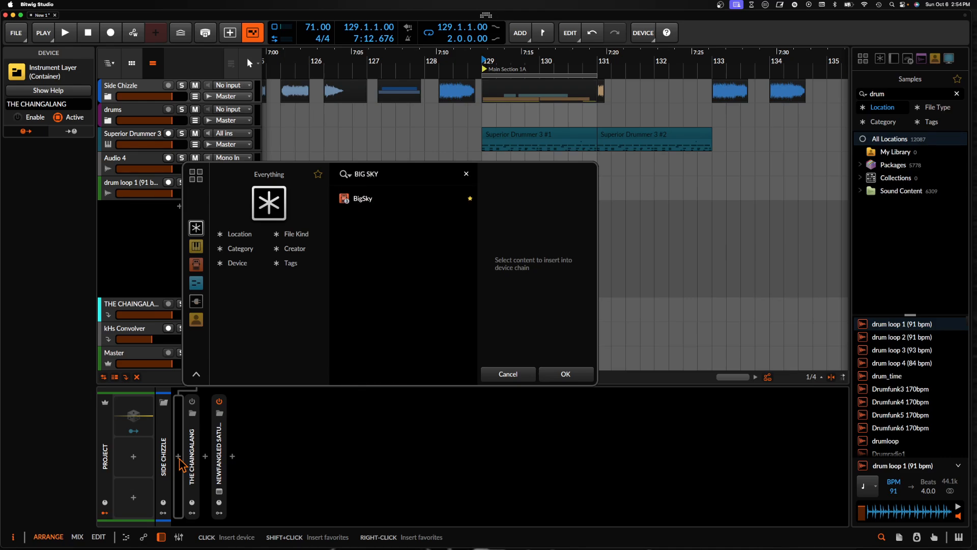
{"action": "left_click", "coordinate": [370, 201]}
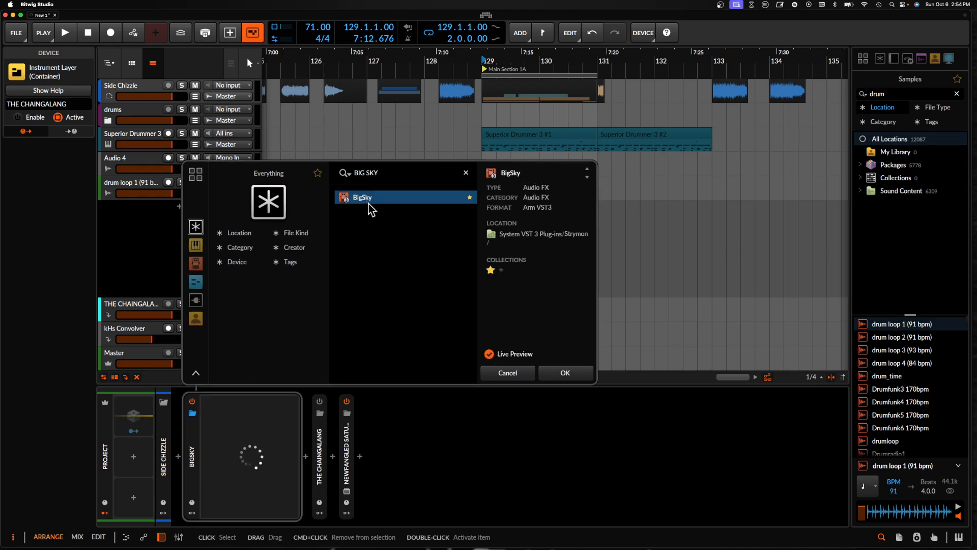
{"action": "left_click", "coordinate": [556, 378]}
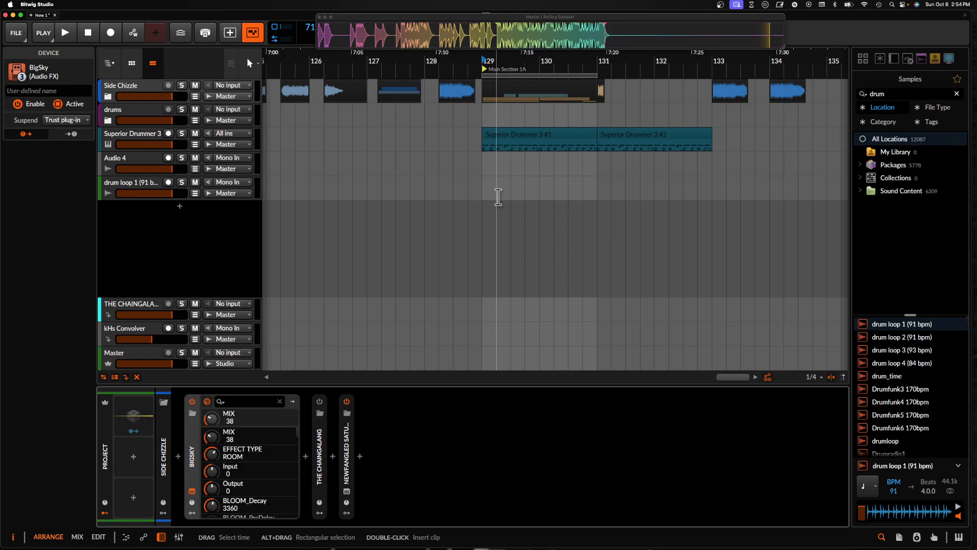
{"action": "left_click", "coordinate": [360, 286]}
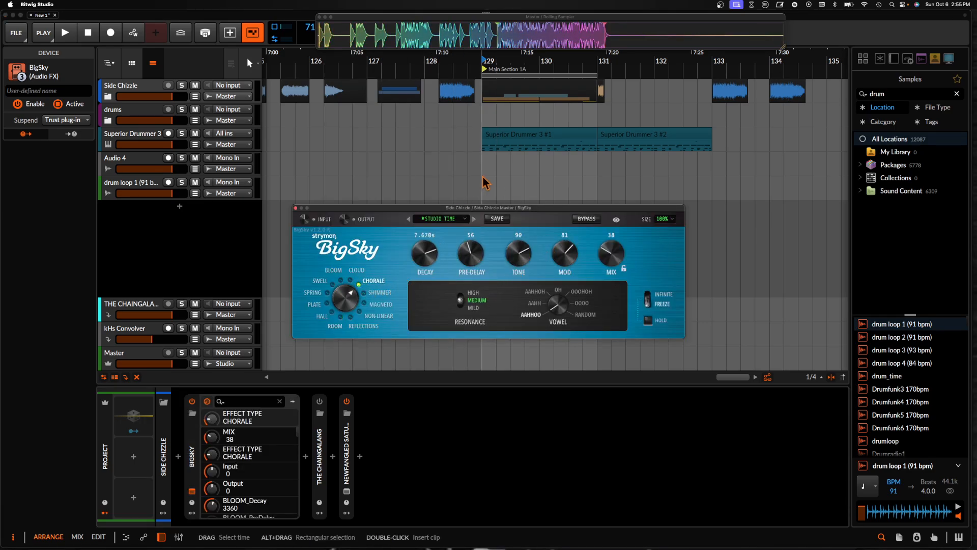
{"action": "left_click", "coordinate": [295, 208]}
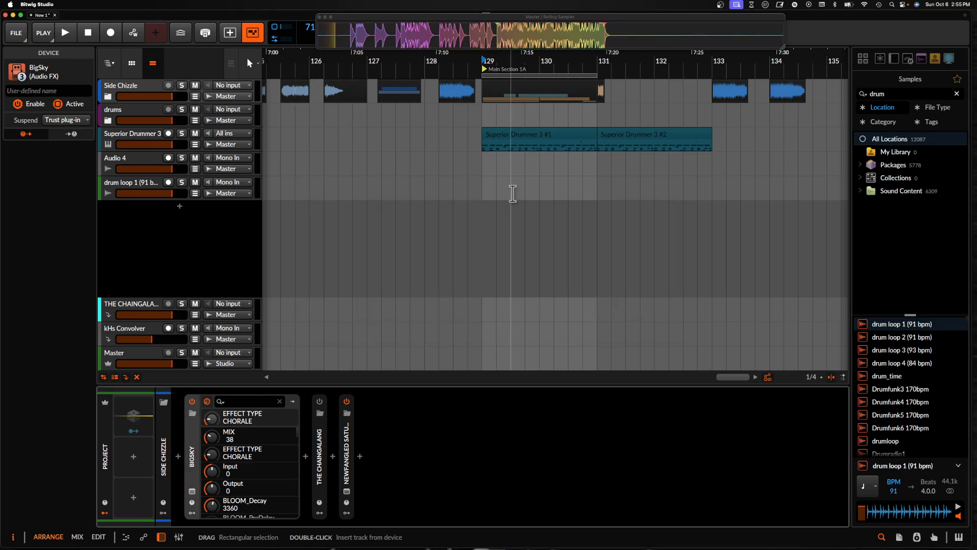
Solo the Side Chizzle group, play from 129.1.1 and raise the BigSky mix to 119
{"action": "left_click", "coordinate": [181, 84]}
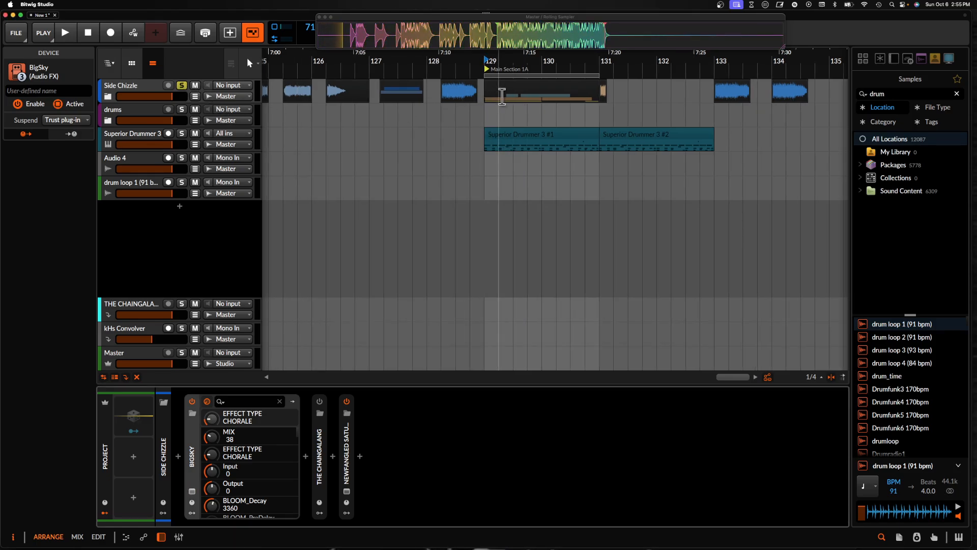
{"action": "key", "text": "space"}
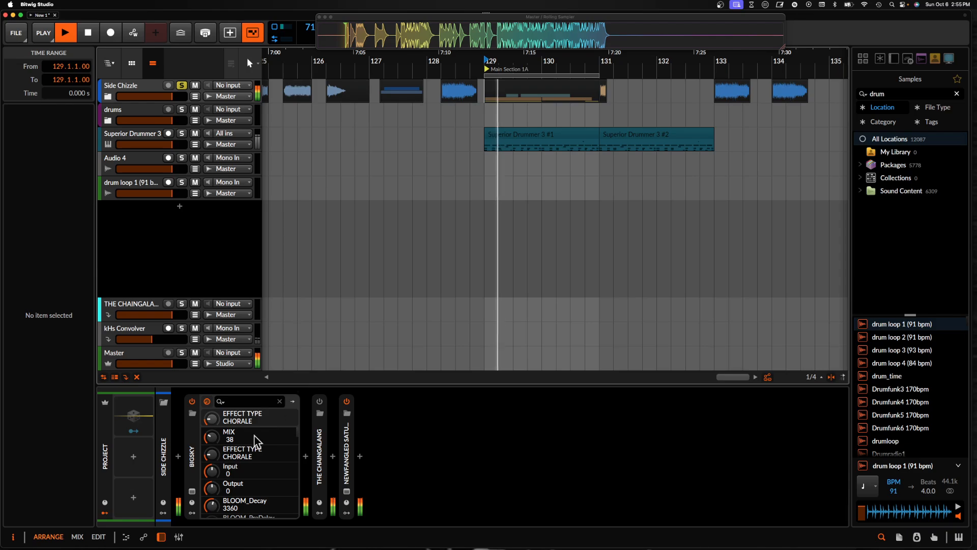
{"action": "left_click", "coordinate": [192, 491]}
{"action": "left_click_drag", "start_coordinate": [607, 254], "coordinate": [613, 219]}
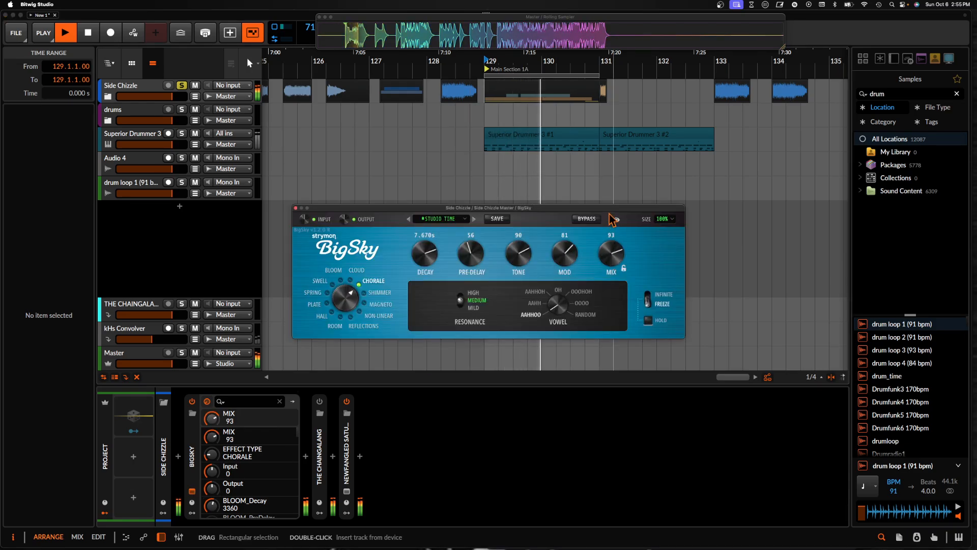
{"action": "left_click", "coordinate": [296, 208]}
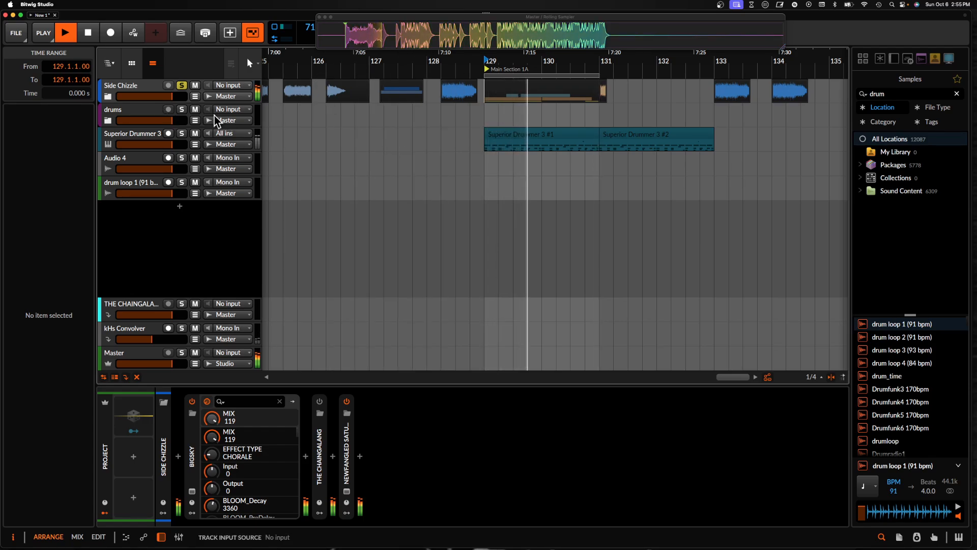
Add an audio track inside the Side Chizzle group, place the captured Rolling Sampler audio on it at 129.1.1 and mute the track
{"action": "left_click", "coordinate": [108, 96]}
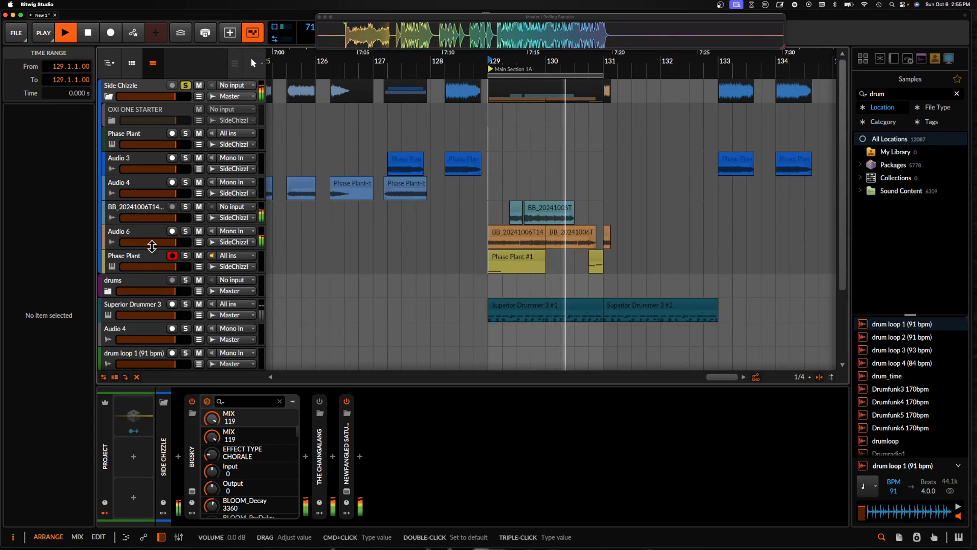
{"action": "key", "text": "super+t"}
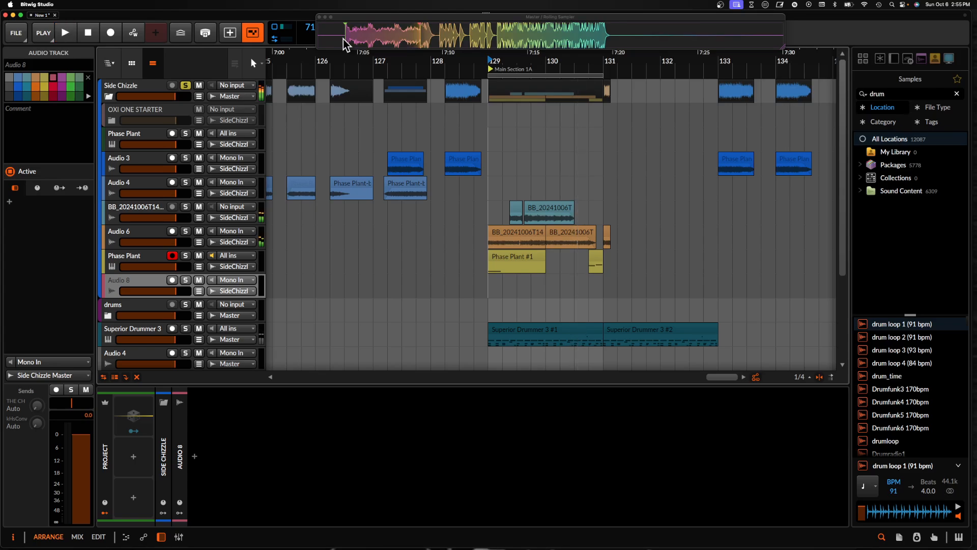
{"action": "left_click_drag", "start_coordinate": [351, 39], "coordinate": [359, 39]}
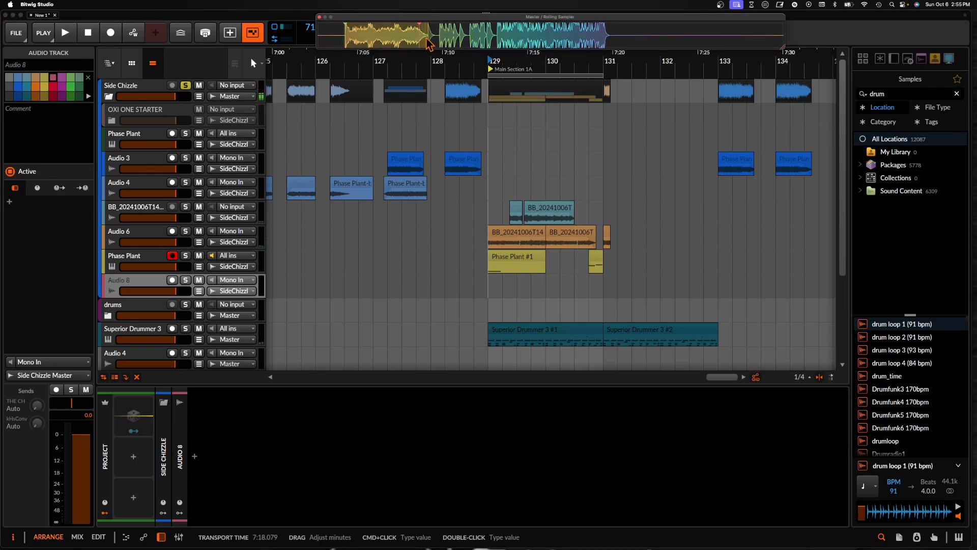
{"action": "left_click_drag", "start_coordinate": [366, 40], "coordinate": [487, 294]}
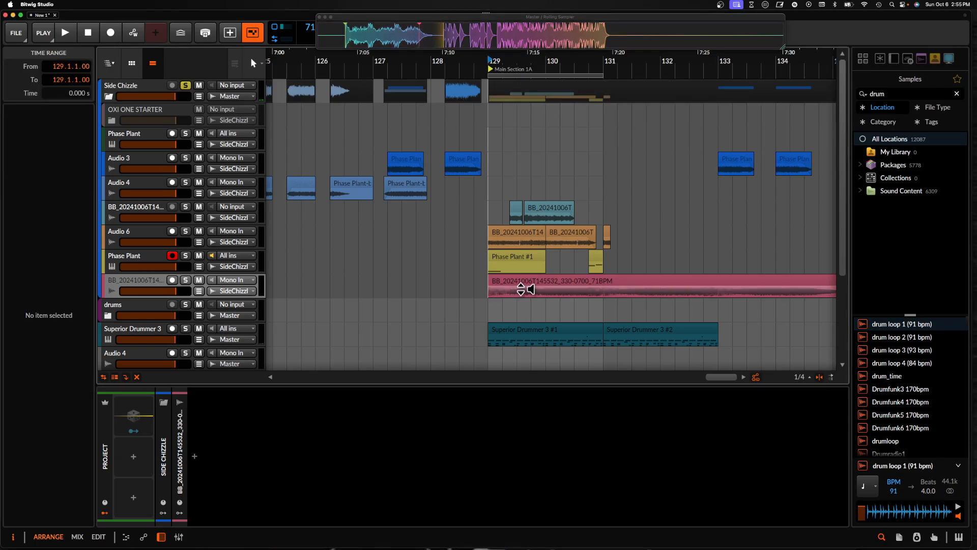
{"action": "left_click", "coordinate": [197, 281]}
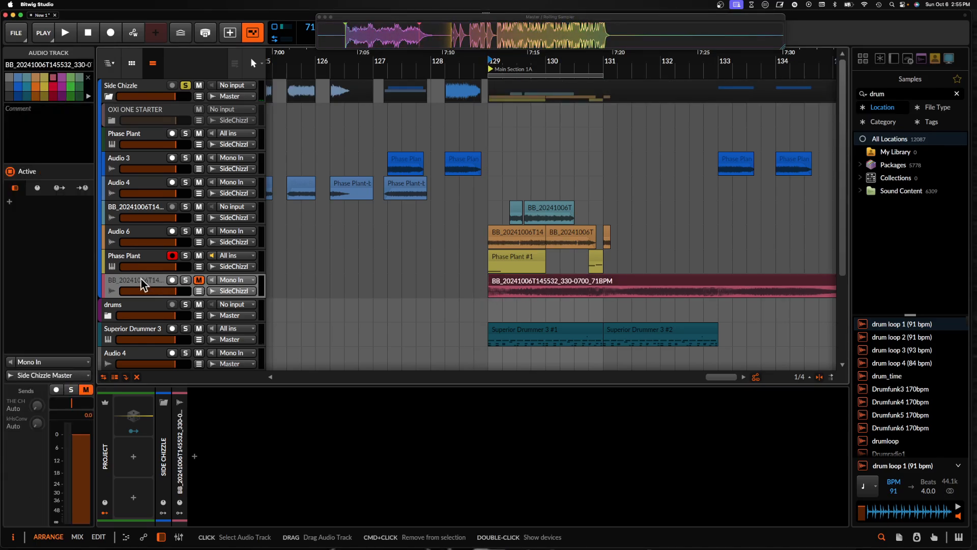
Replace the BigSky in the Side Chizzle chain with a Convolution reverb placed before THE CHAINGALANG
{"action": "left_click", "coordinate": [142, 89]}
{"action": "left_click", "coordinate": [198, 448]}
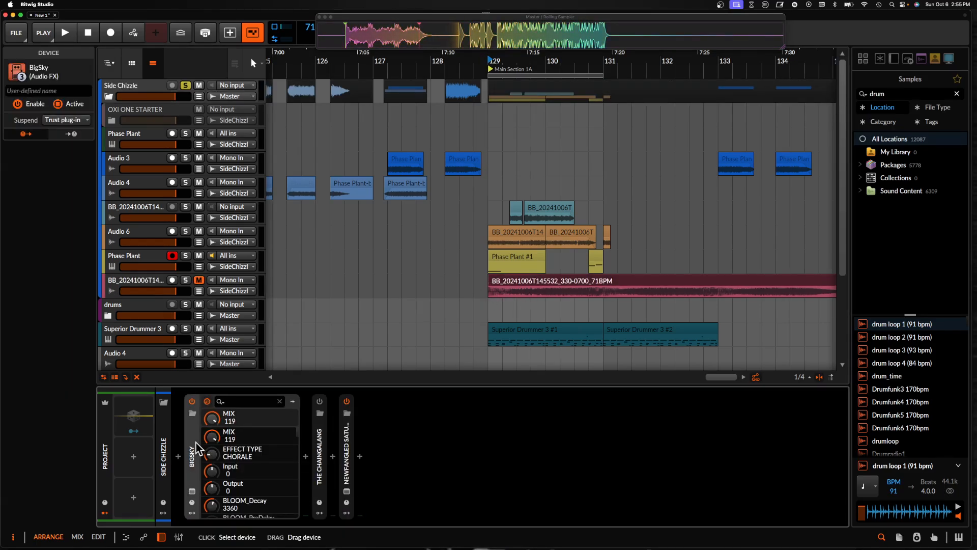
{"action": "key", "text": "Delete"}
{"action": "left_click", "coordinate": [178, 455]}
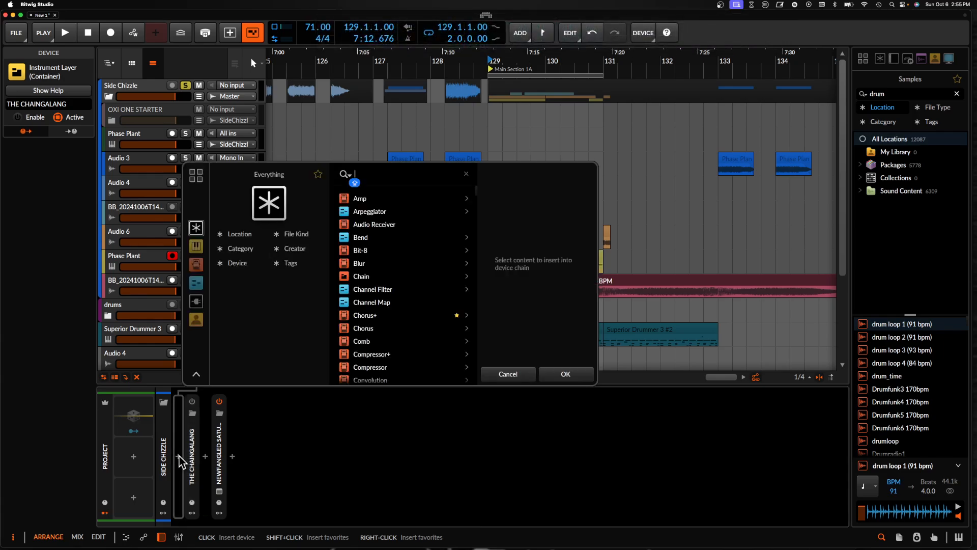
{"action": "type", "text": "CON"}
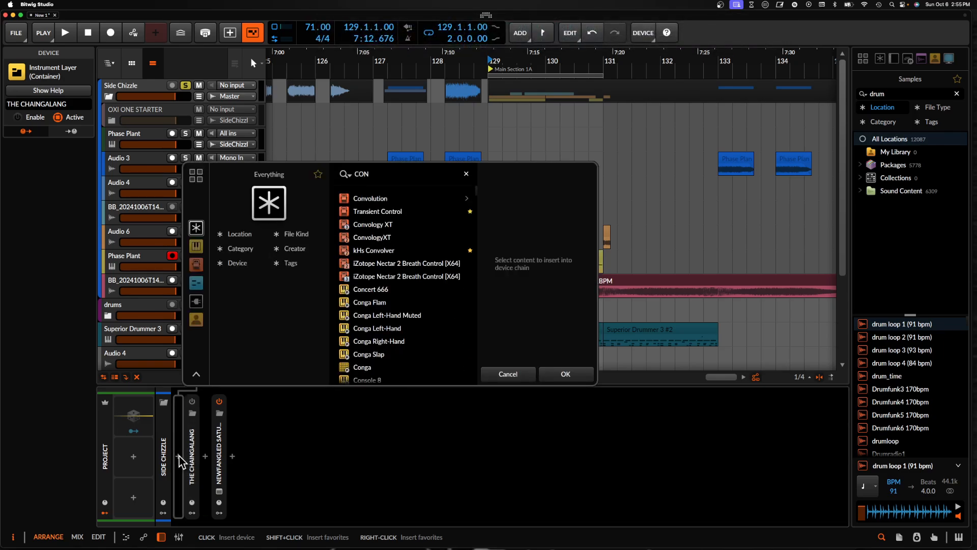
{"action": "type", "text": "V"}
{"action": "left_click", "coordinate": [376, 198]}
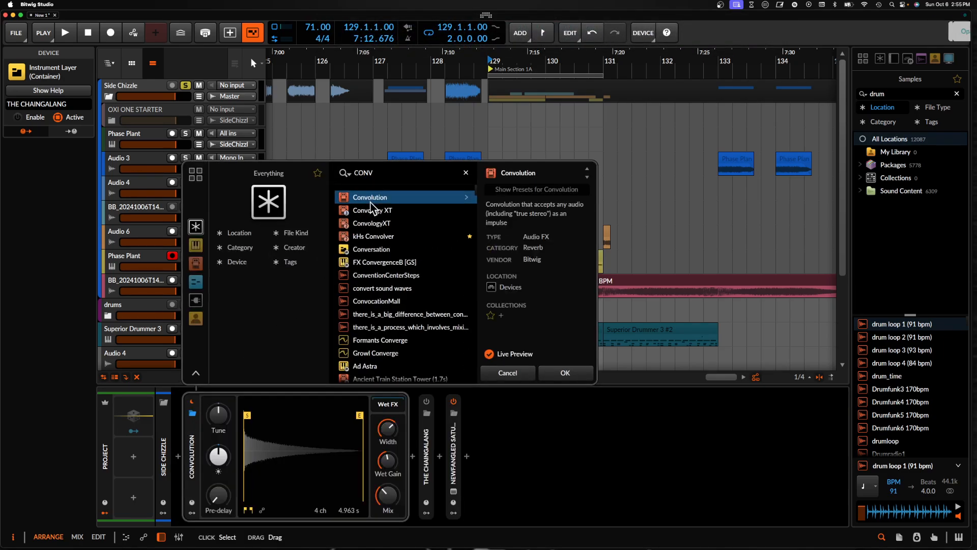
{"action": "left_click", "coordinate": [565, 373]}
Search the sample library for CHOIR and audition several samples, including CMFX Choir of Bats and CMFX Heaven's Choir
{"action": "left_click_drag", "start_coordinate": [900, 94], "coordinate": [791, 94]}
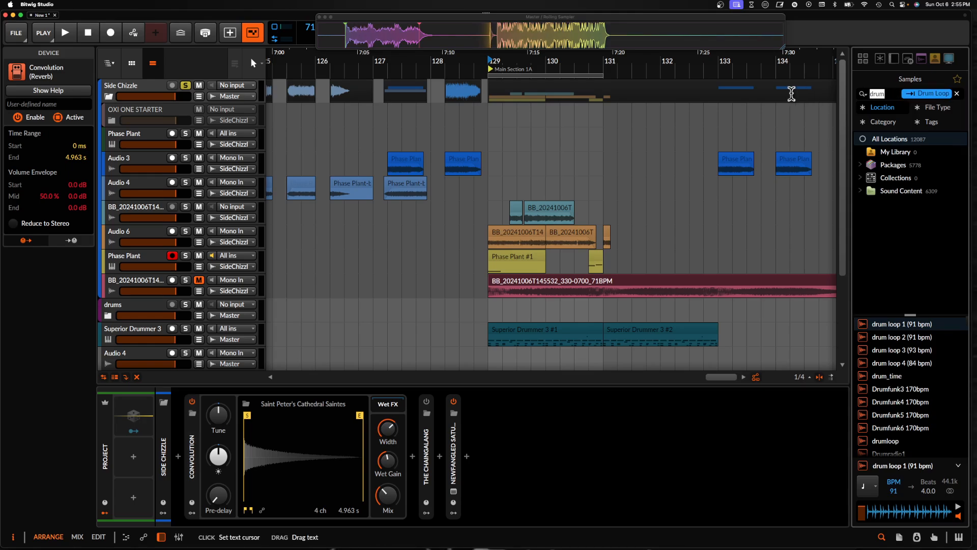
{"action": "key", "text": "BackSpace"}
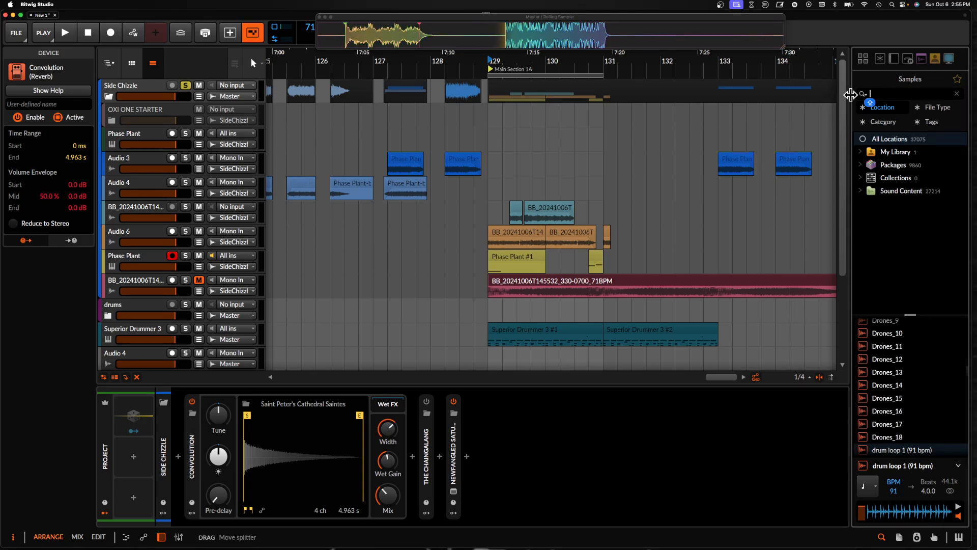
{"action": "type", "text": "CHOIR"}
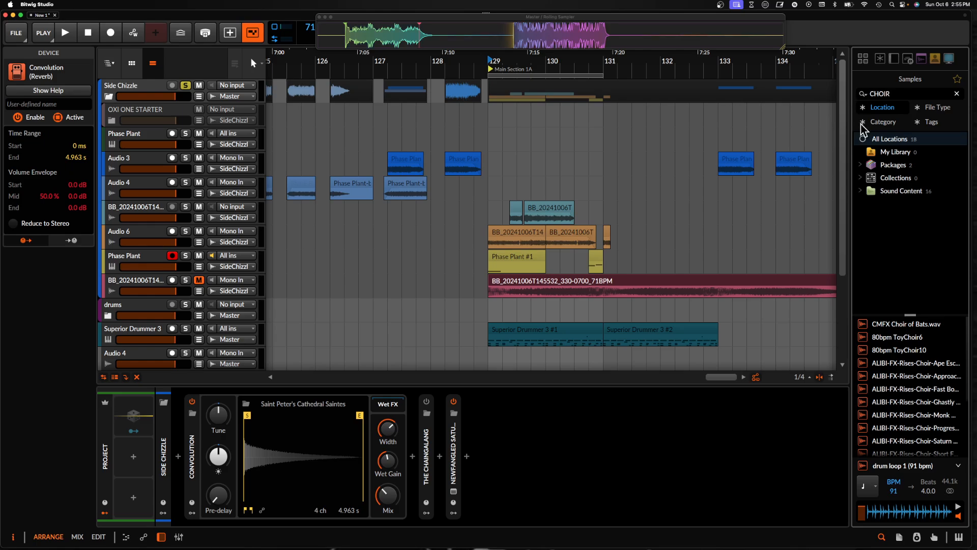
{"action": "left_click", "coordinate": [894, 326]}
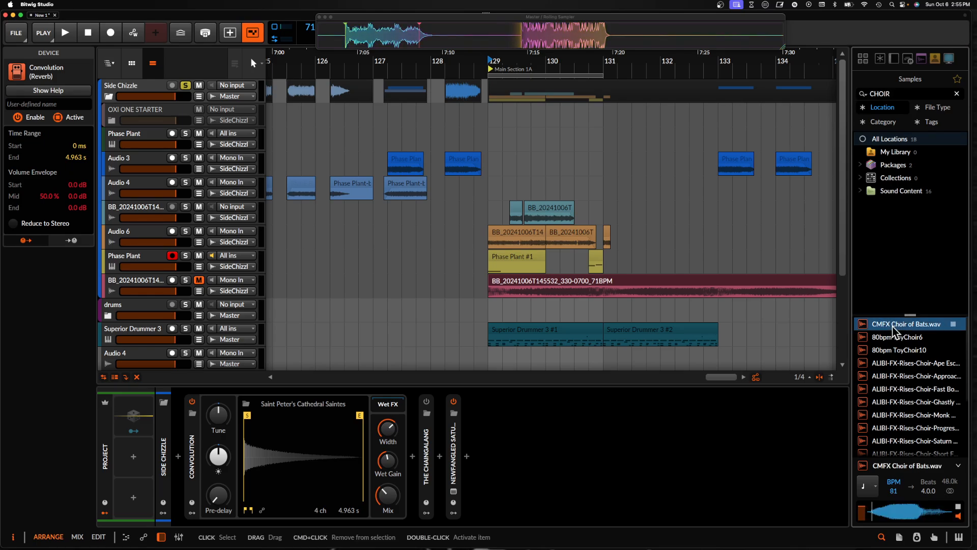
{"action": "left_click", "coordinate": [894, 365]}
{"action": "scroll", "coordinate": [894, 367], "scroll_direction": "down", "scroll_amount": 3}
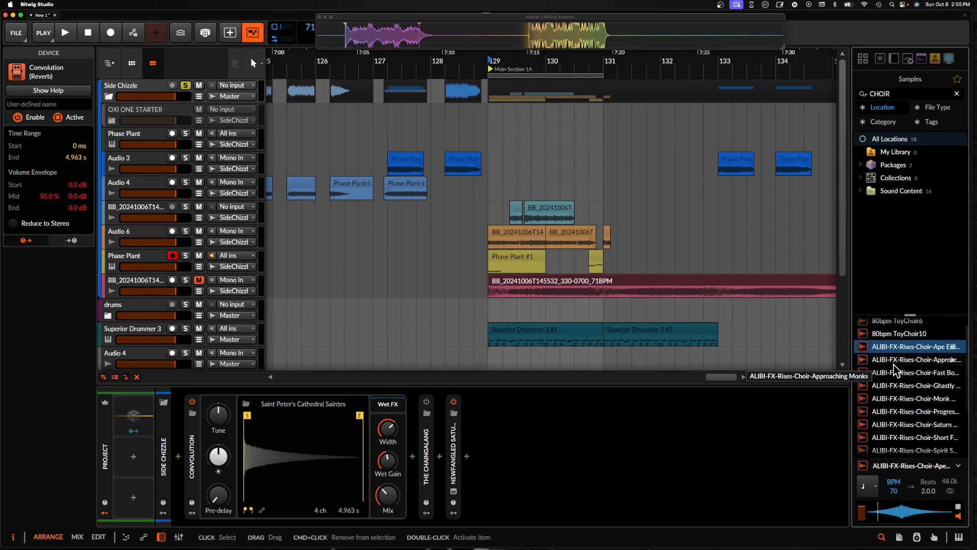
{"action": "left_click", "coordinate": [894, 365]}
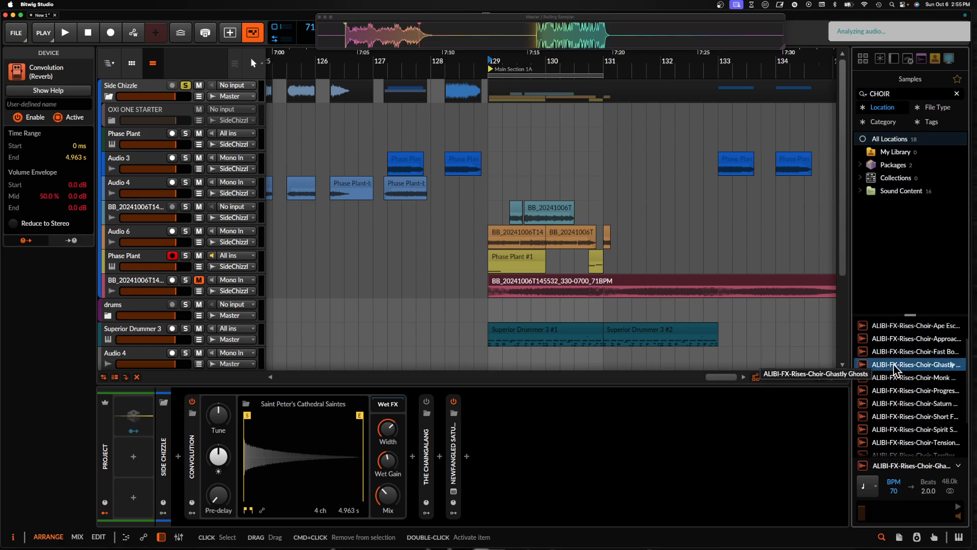
{"action": "scroll", "coordinate": [895, 368], "scroll_direction": "down", "scroll_amount": 4}
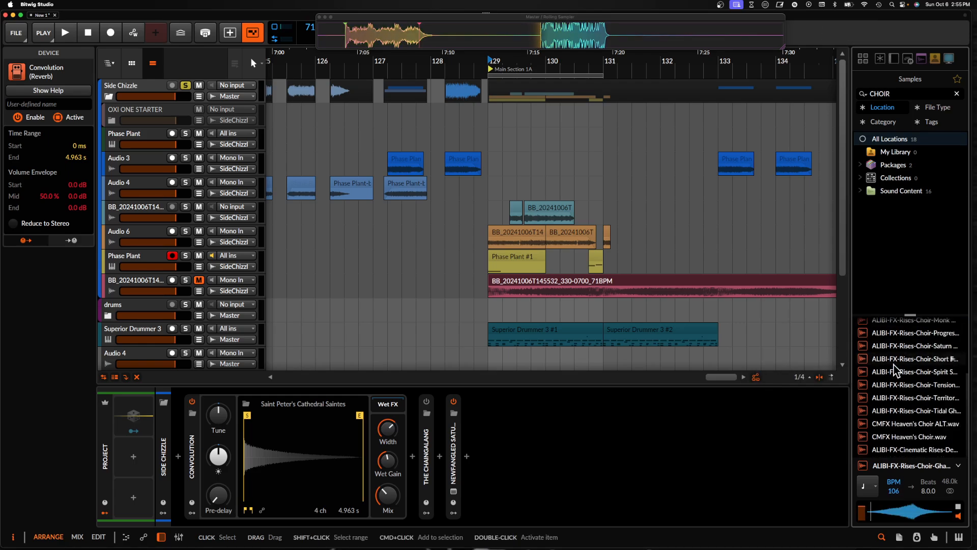
{"action": "left_click", "coordinate": [896, 437]}
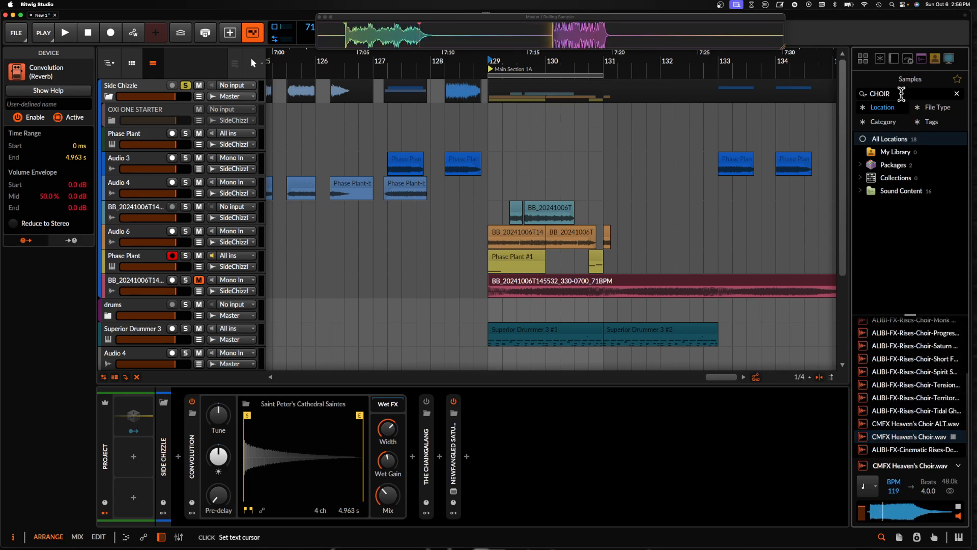
Search the sample library for VOICE, look through the matches and narrow the search to VOICE AN
{"action": "left_click_drag", "start_coordinate": [900, 94], "coordinate": [735, 95]}
{"action": "key", "text": "BackSpace"}
{"action": "type", "text": "VOICE"}
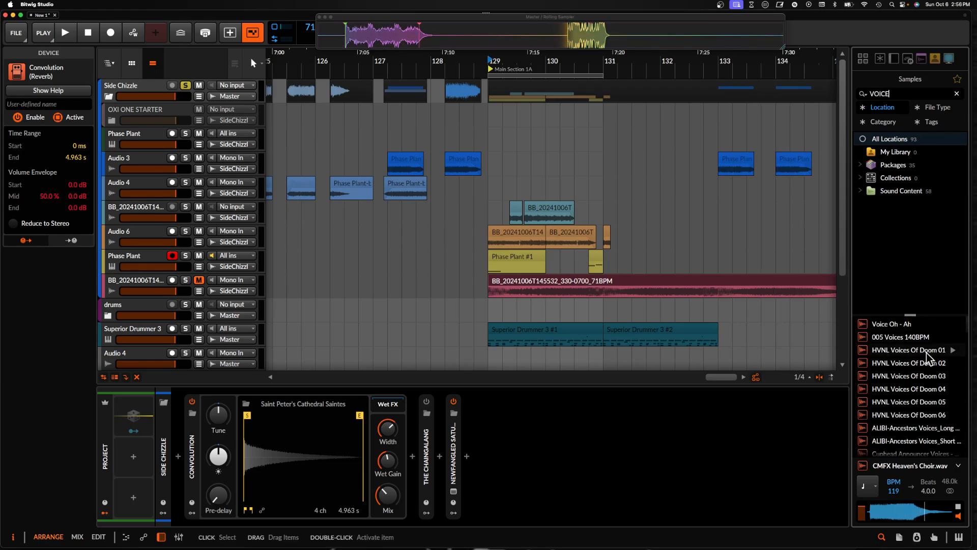
{"action": "scroll", "coordinate": [927, 357], "scroll_direction": "down", "scroll_amount": 6}
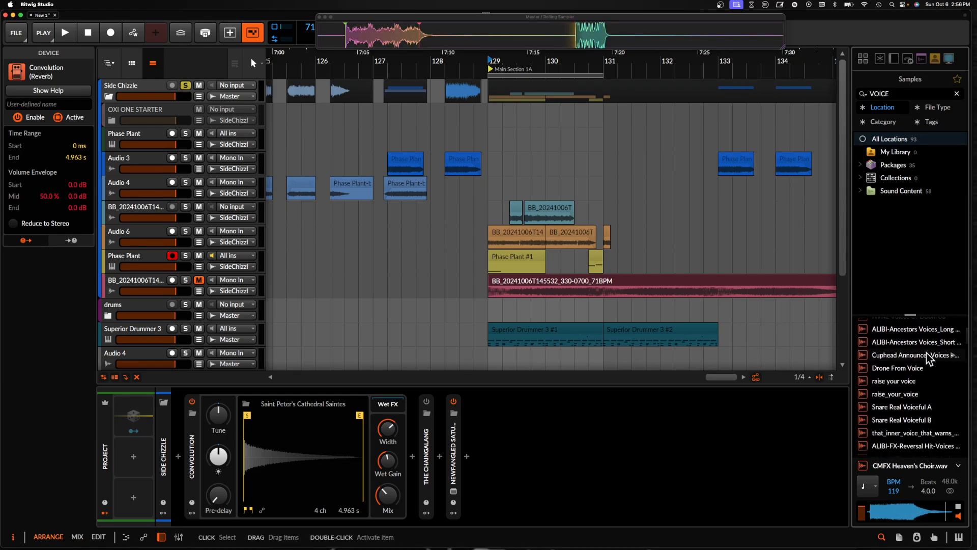
{"action": "scroll", "coordinate": [930, 358], "scroll_direction": "down", "scroll_amount": 1}
{"action": "type", "text": "AN"}
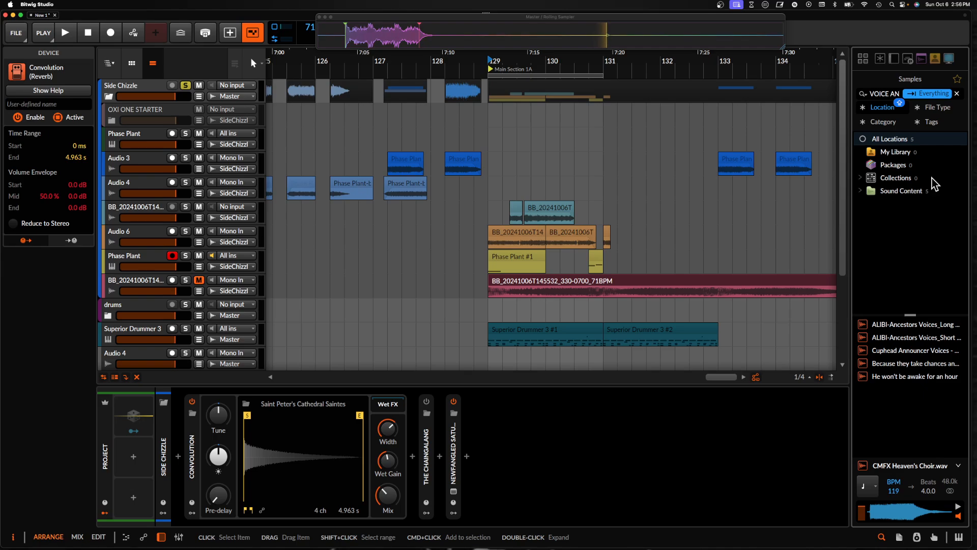
Clear the sample search and look through the unfiltered CMFX samples
{"action": "key", "text": "BackSpace"}
{"action": "key", "text": "BackSpace"}
{"action": "key", "text": "BackSpace"}
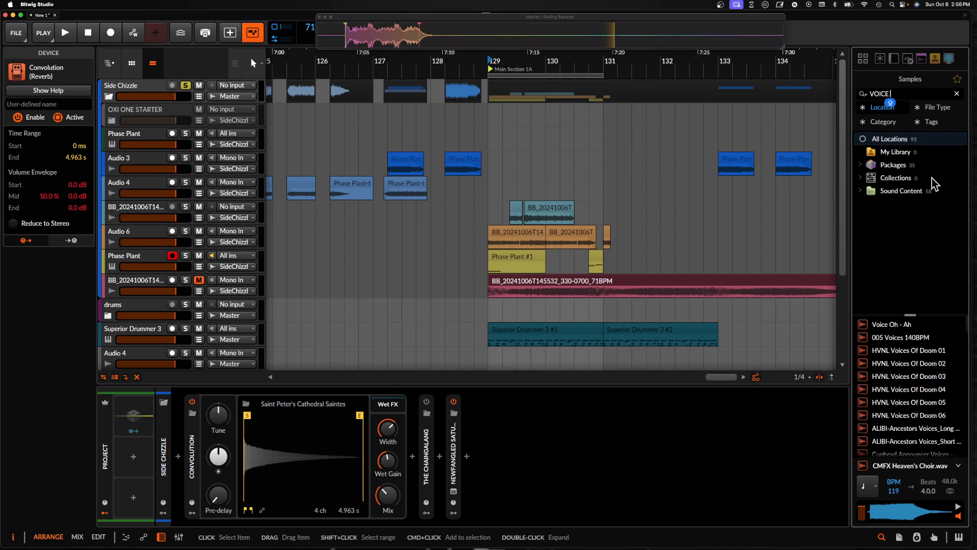
{"action": "key", "text": "BackSpace"}
{"action": "key", "text": "BackSpace"}
{"action": "key", "text": "BackSpace"}
{"action": "key", "text": "BackSpace"}
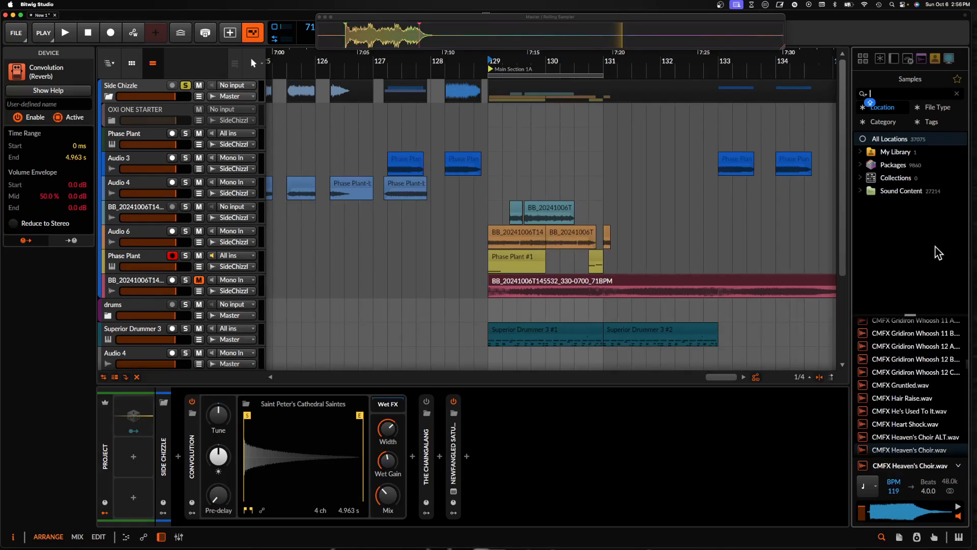
{"action": "scroll", "coordinate": [923, 384], "scroll_direction": "up", "scroll_amount": 10}
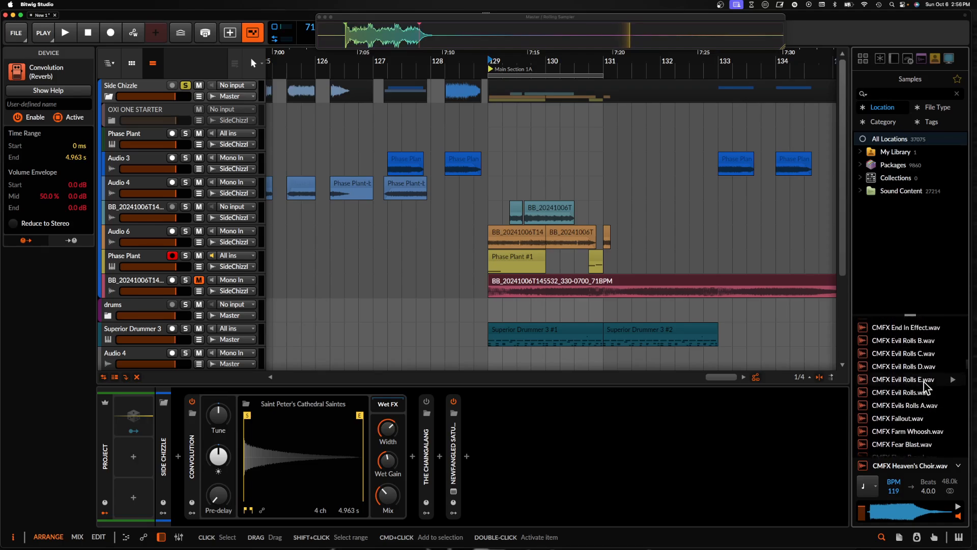
{"action": "scroll", "coordinate": [924, 386], "scroll_direction": "up", "scroll_amount": 10}
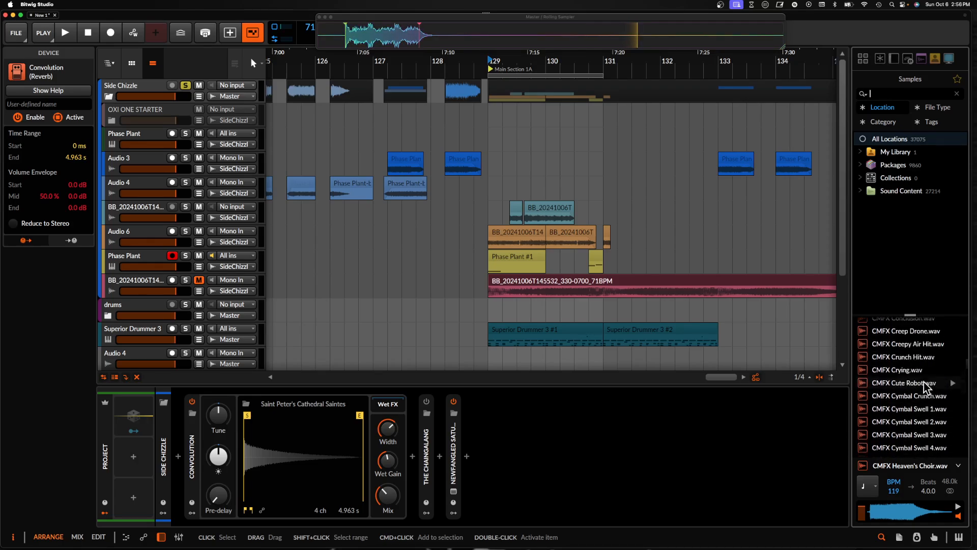
{"action": "scroll", "coordinate": [924, 386], "scroll_direction": "down", "scroll_amount": 5}
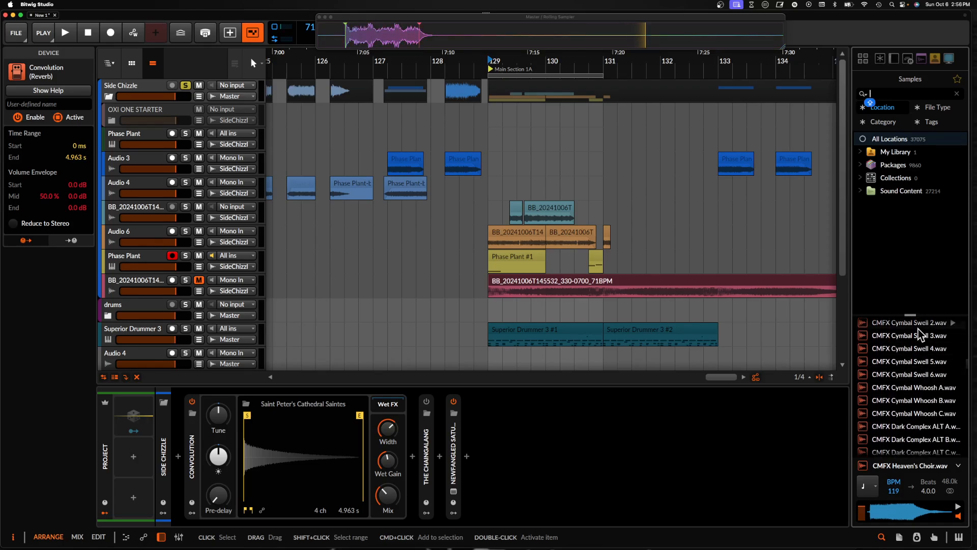
Search the sample library for VOICE and audition matches, including HVNL Voices Of Doom 06, ALIBI-Ancestors Voices_Long and Drone From Voice
{"action": "type", "text": "VOICE"}
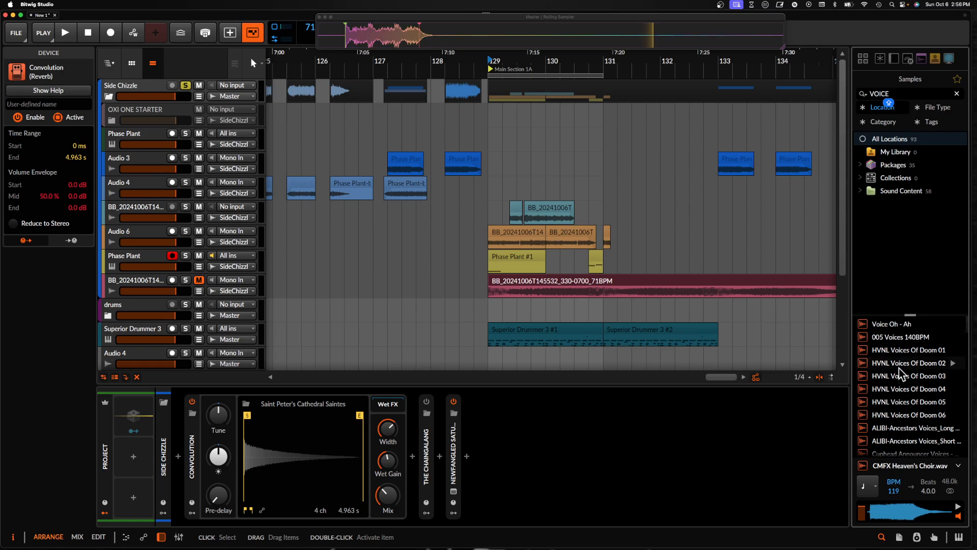
{"action": "left_click", "coordinate": [898, 366]}
{"action": "left_click", "coordinate": [901, 416]}
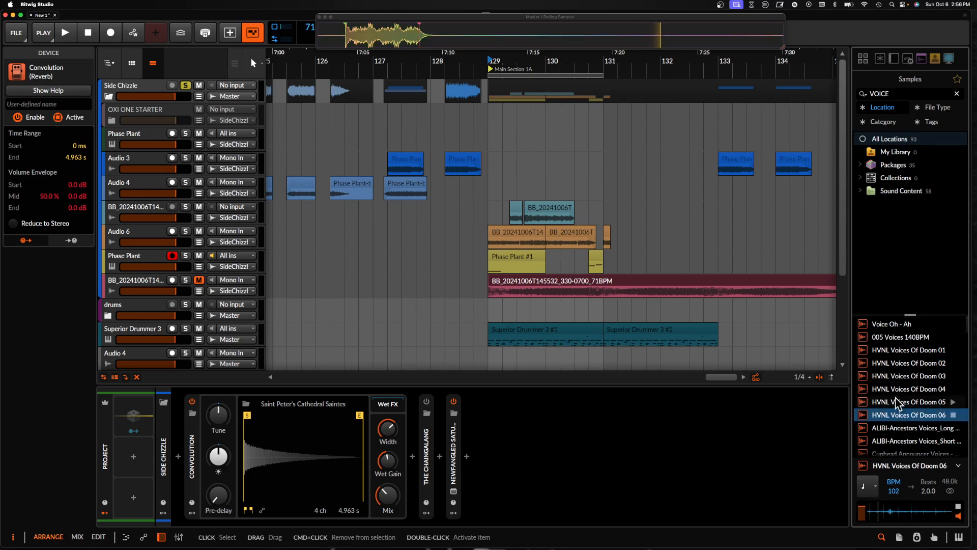
{"action": "scroll", "coordinate": [896, 405], "scroll_direction": "down", "scroll_amount": 2}
{"action": "left_click", "coordinate": [897, 404]}
{"action": "scroll", "coordinate": [898, 409], "scroll_direction": "down", "scroll_amount": 2}
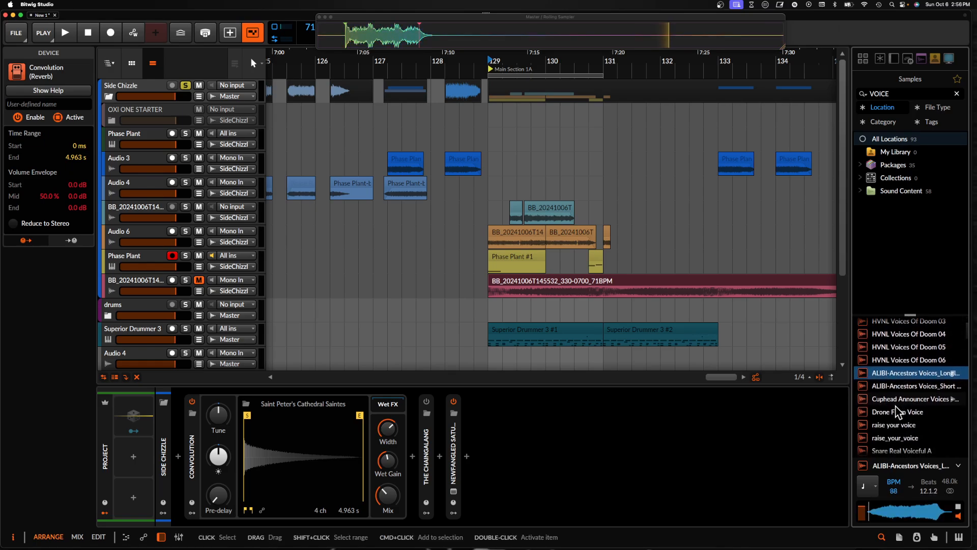
{"action": "left_click", "coordinate": [899, 423]}
{"action": "left_click", "coordinate": [898, 414]}
{"action": "scroll", "coordinate": [898, 416], "scroll_direction": "down", "scroll_amount": 2}
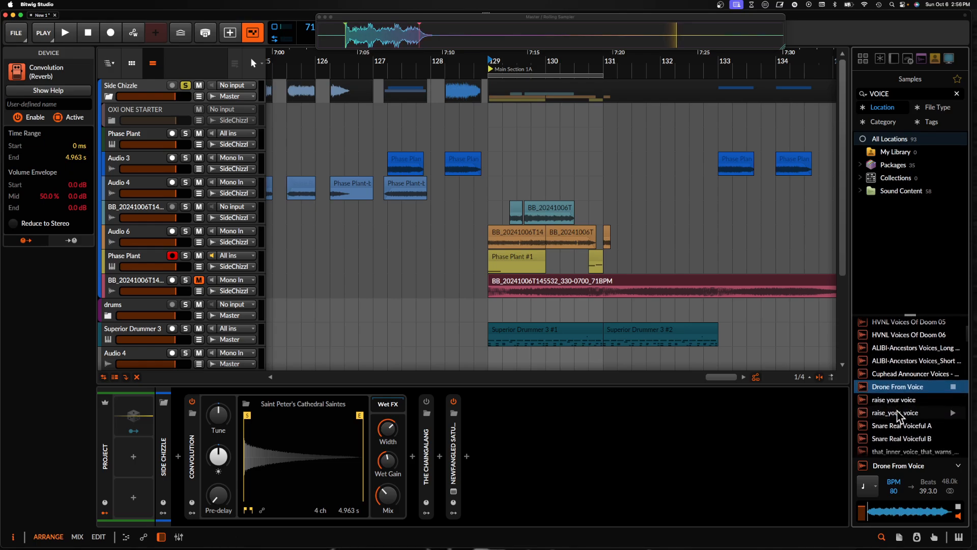
{"action": "scroll", "coordinate": [896, 414], "scroll_direction": "down", "scroll_amount": 5}
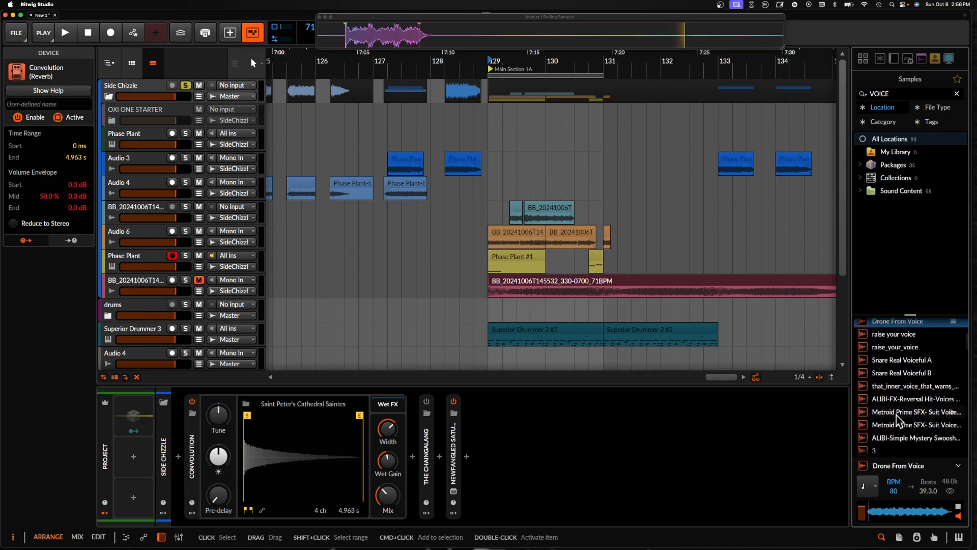
{"action": "scroll", "coordinate": [896, 414], "scroll_direction": "down", "scroll_amount": 4}
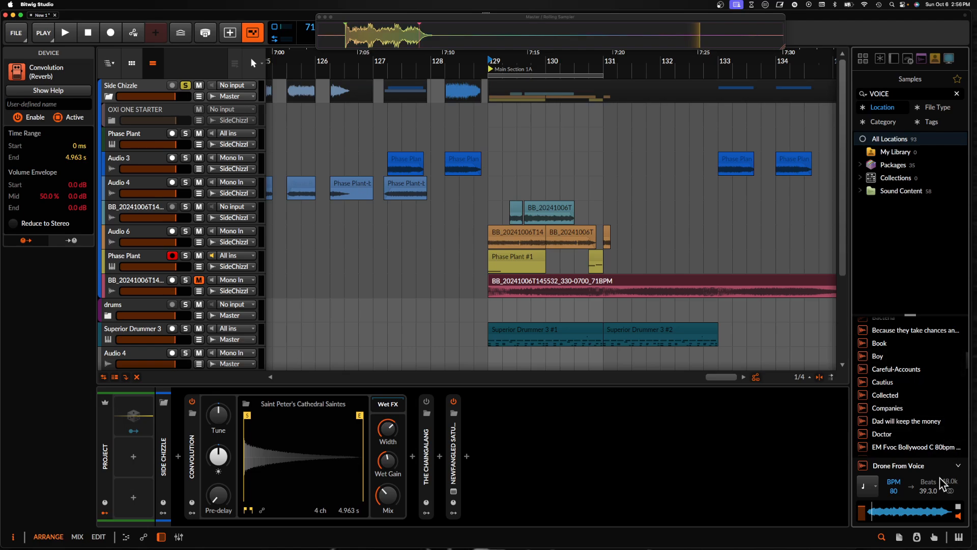
Add an audio track directly below the yellow Phase Plant track in Side Chizzle and arm it for recording
{"action": "left_click", "coordinate": [490, 224]}
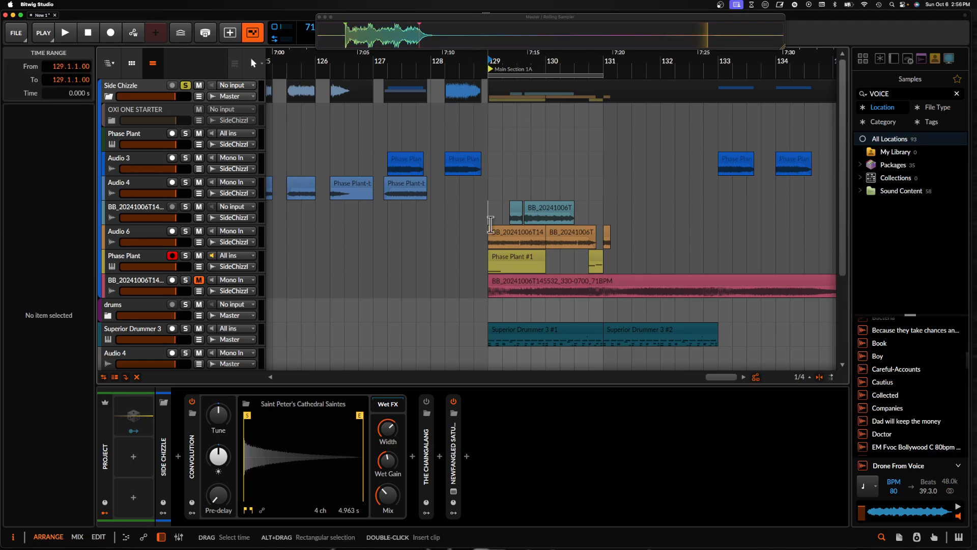
{"action": "scroll", "coordinate": [339, 237], "scroll_direction": "down", "scroll_amount": 6}
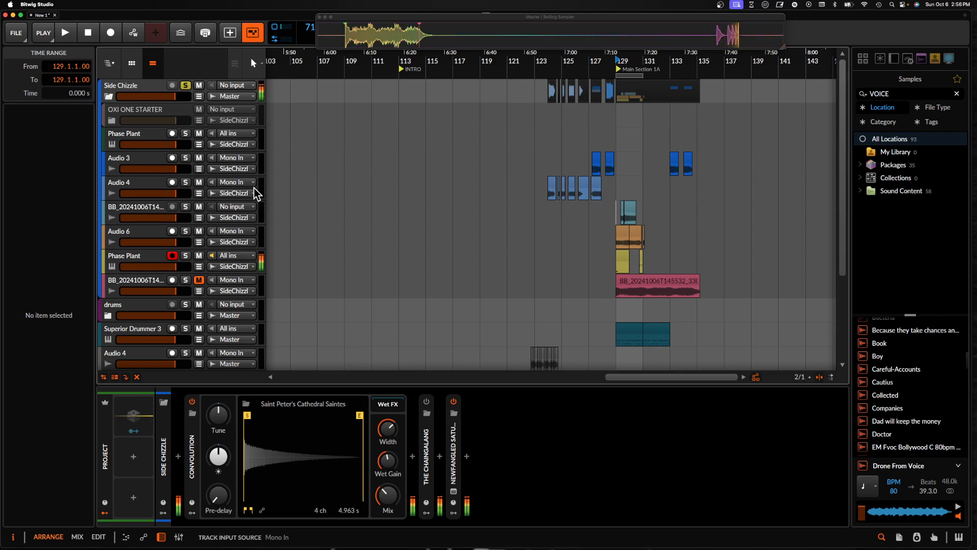
{"action": "left_click", "coordinate": [140, 260]}
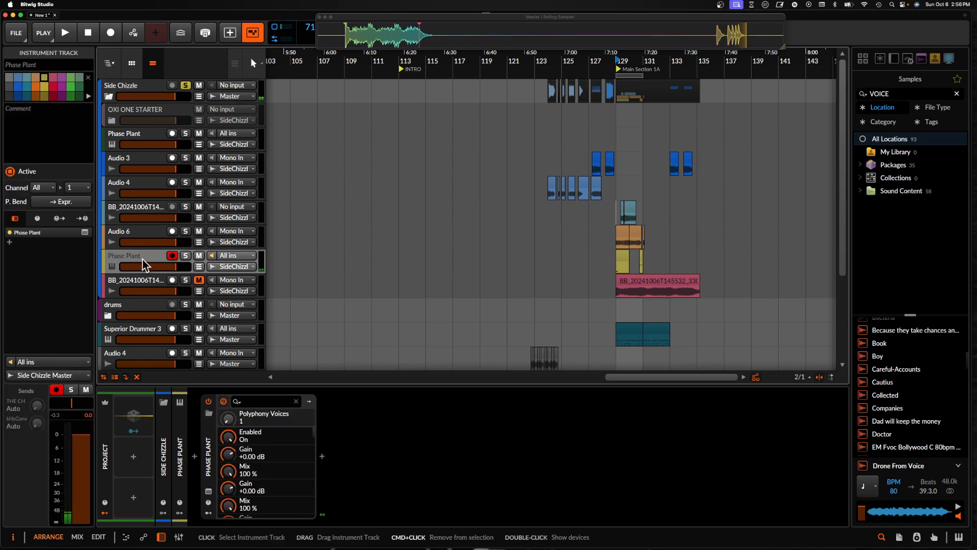
{"action": "key", "text": "super+t"}
{"action": "left_click", "coordinate": [175, 281]}
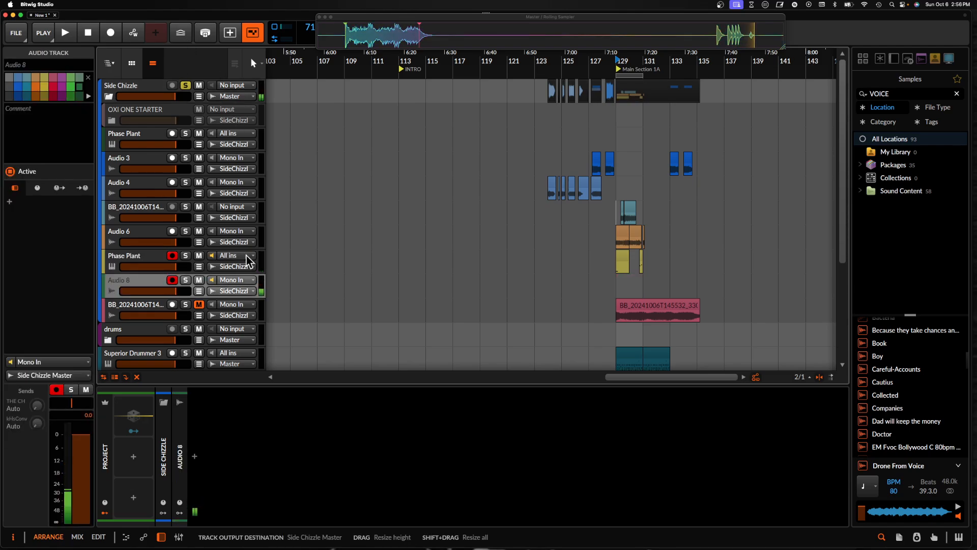
Record a short take on the Audio 8 and Phase Plant tracks starting at bar 107
{"action": "left_click", "coordinate": [112, 32]}
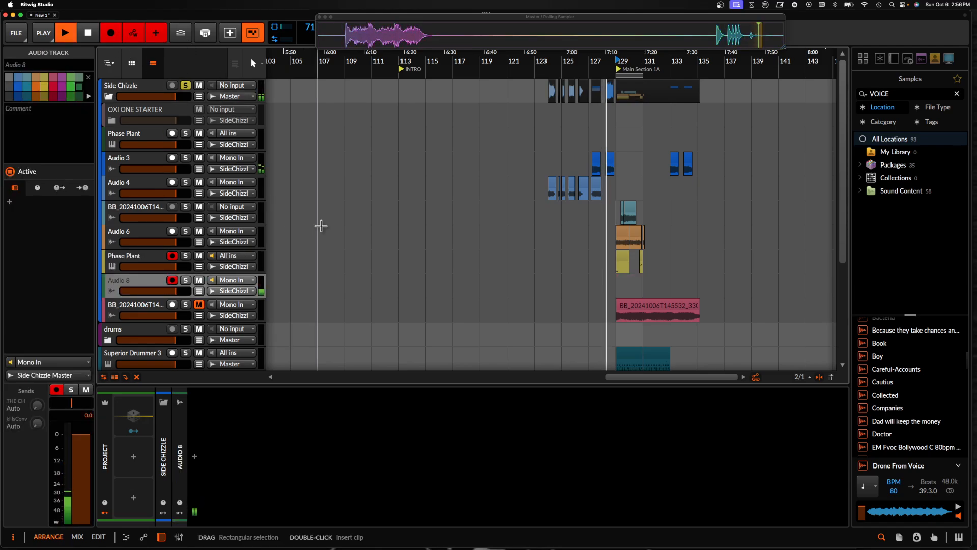
{"action": "key", "text": "space"}
{"action": "left_click", "coordinate": [321, 299]}
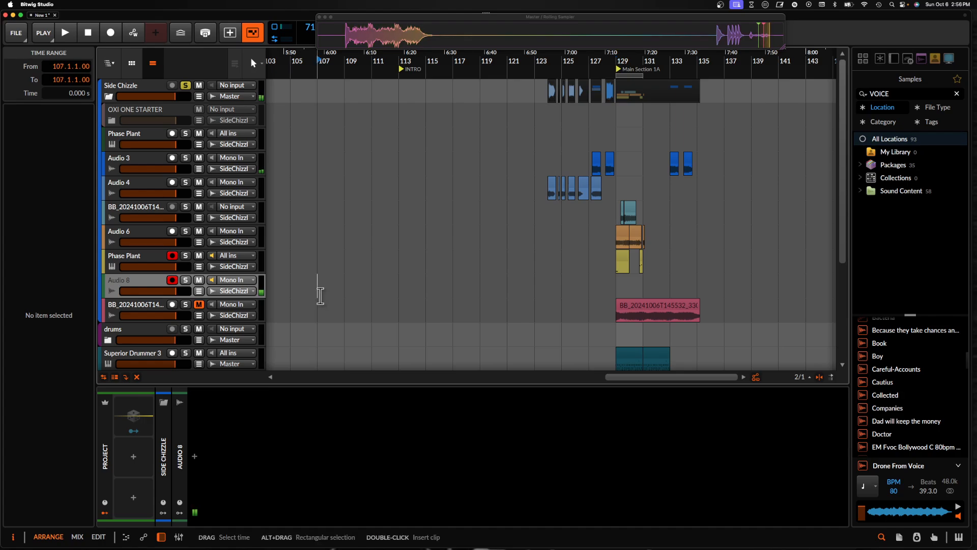
{"action": "double_click", "coordinate": [320, 295]}
{"action": "left_click", "coordinate": [111, 33]}
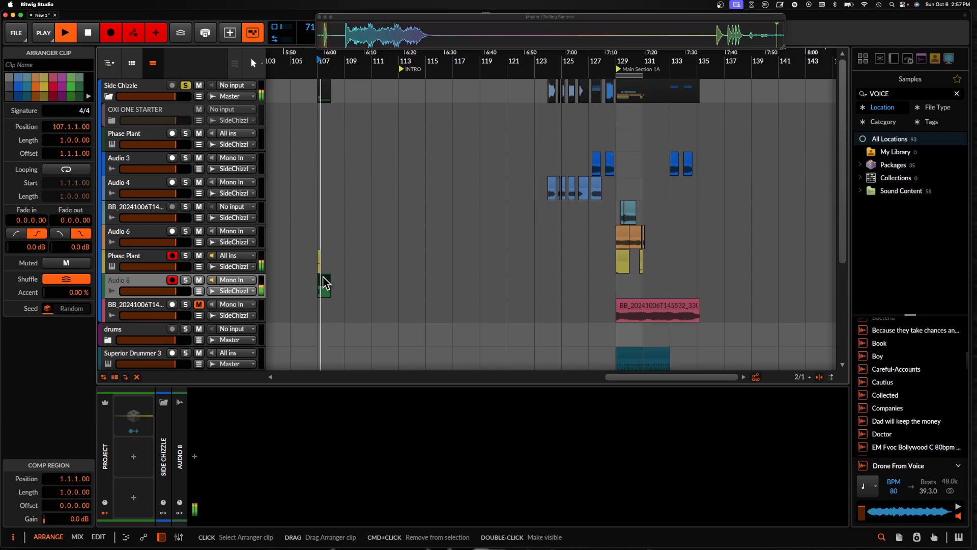
{"action": "key", "text": "space"}
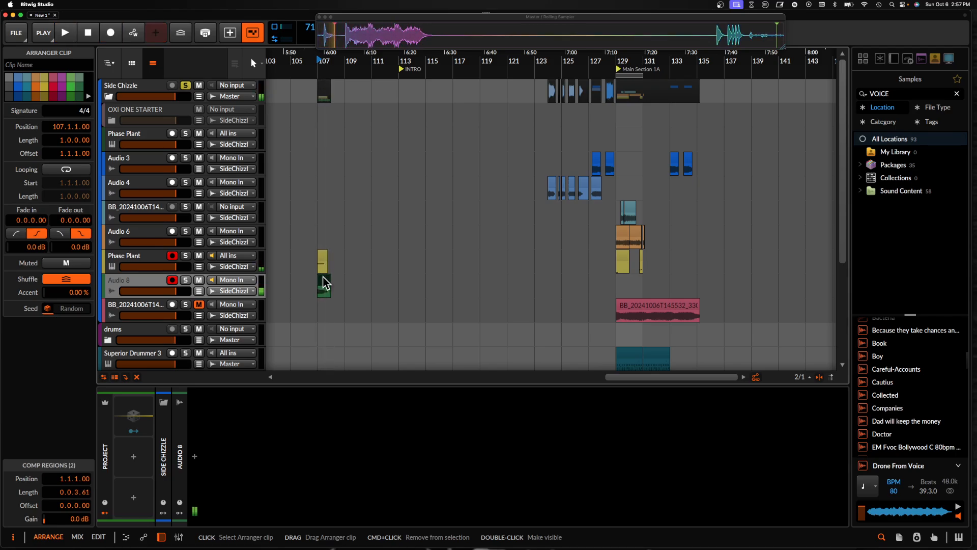
Turn off monitoring and recording on the Audio 8 track and select its recorded clip at bar 107
{"action": "scroll", "coordinate": [323, 278], "scroll_direction": "up", "scroll_amount": 2}
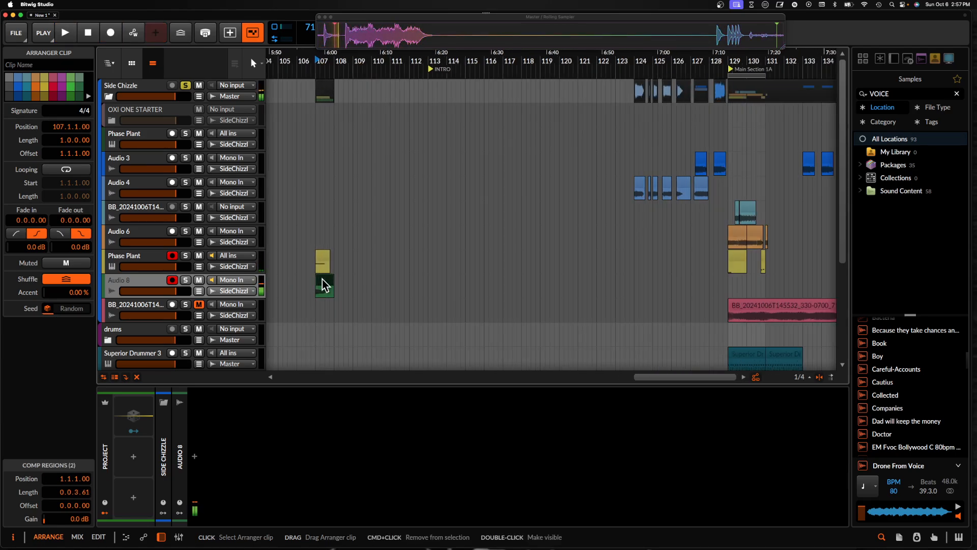
{"action": "left_click", "coordinate": [211, 280]}
{"action": "left_click", "coordinate": [154, 281]}
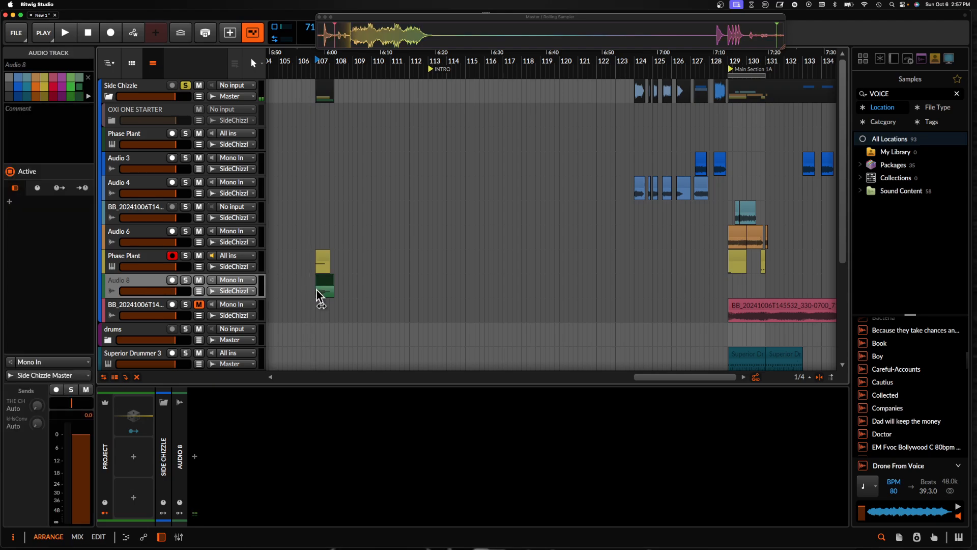
{"action": "left_click", "coordinate": [322, 286]}
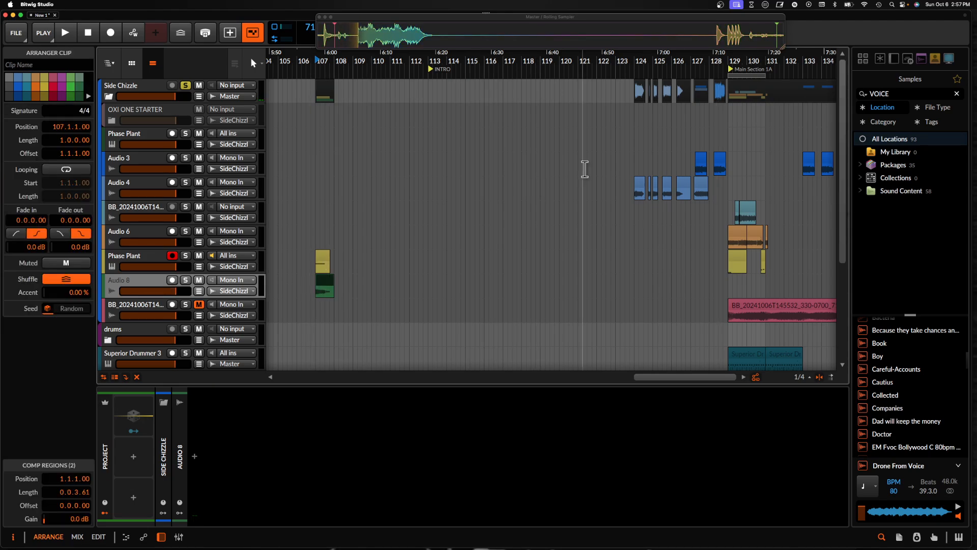
Load Audio 8-1.wav from the project files as the impulse of the Convolution in the Side Chizzle chain
{"action": "left_click", "coordinate": [127, 89]}
{"action": "left_click", "coordinate": [328, 285]}
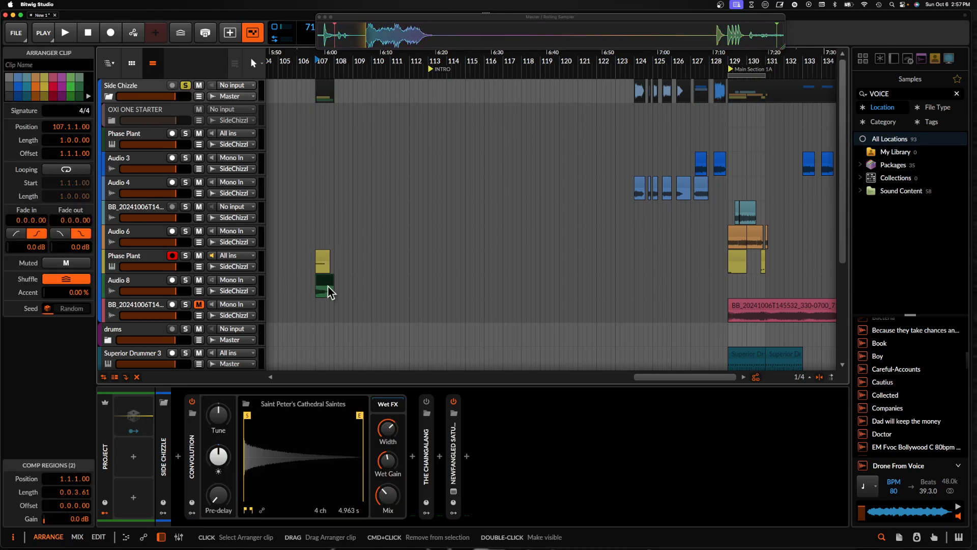
{"action": "left_click", "coordinate": [899, 537]}
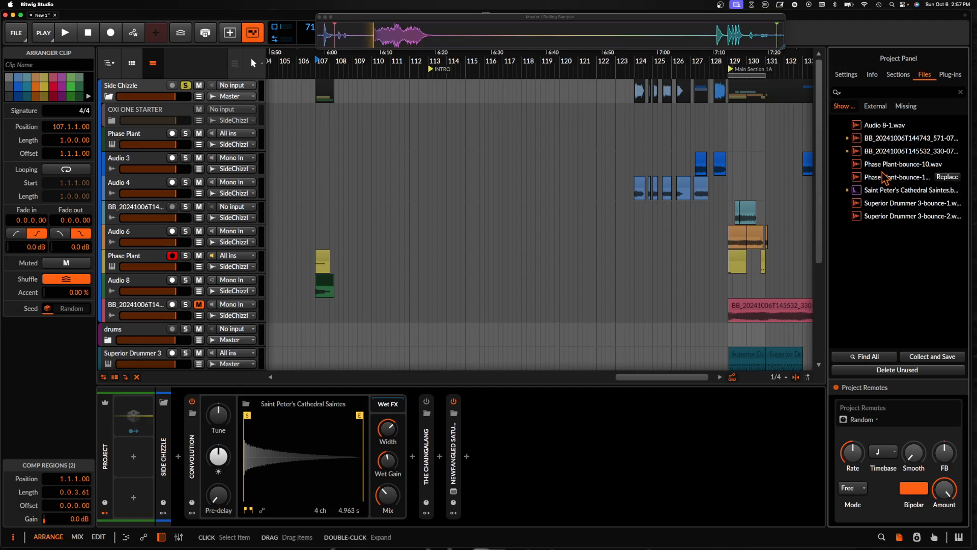
{"action": "left_click", "coordinate": [888, 129]}
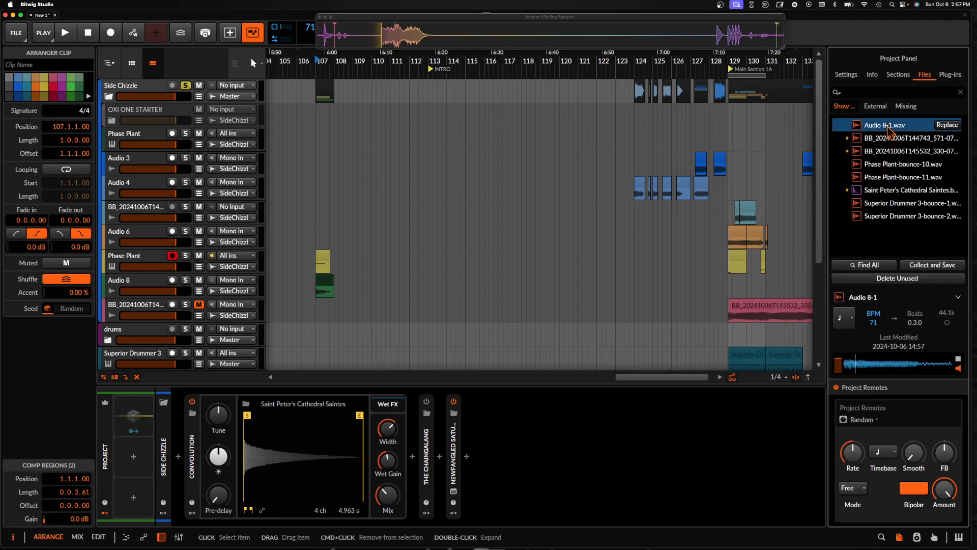
{"action": "left_click", "coordinate": [303, 440]}
{"action": "left_click_drag", "start_coordinate": [304, 440], "coordinate": [285, 446]}
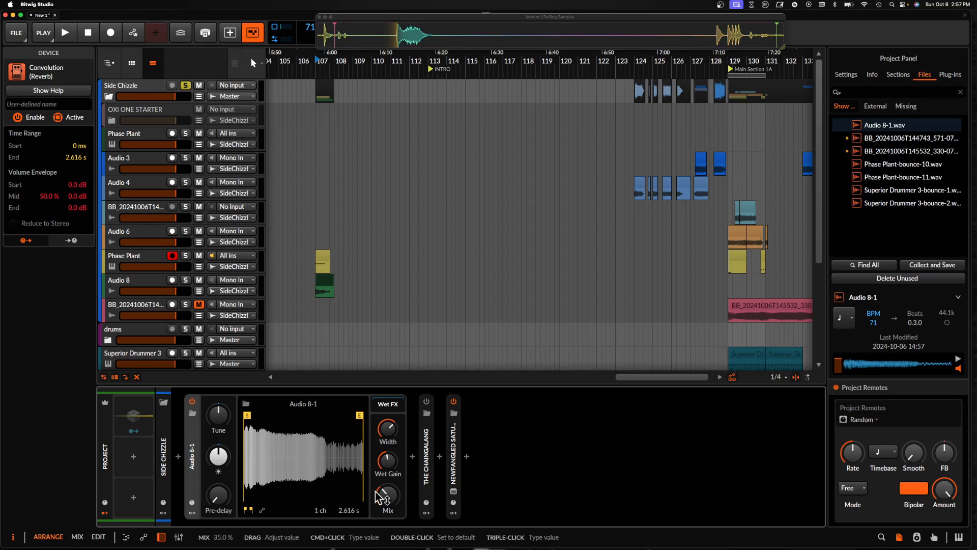
Raise the Convolution's Tune by more than 10 semitones and select the Audio 8 clip at bar 107
{"action": "left_click_drag", "start_coordinate": [218, 415], "coordinate": [218, 391]}
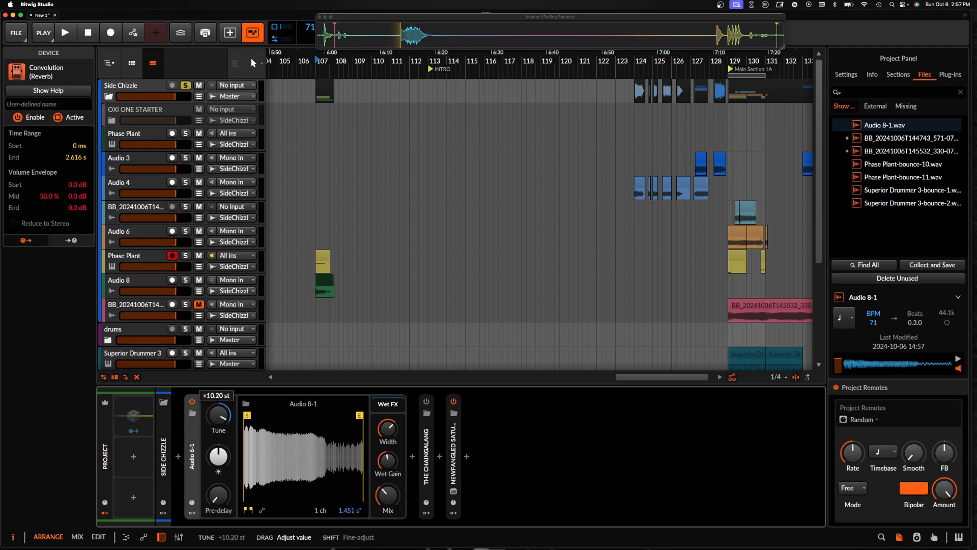
{"action": "left_click", "coordinate": [323, 283]}
{"action": "scroll", "coordinate": [323, 284], "scroll_direction": "up", "scroll_amount": 5}
{"action": "mouse_move", "coordinate": [324, 286]}
{"action": "left_mouse_down"}
{"action": "mouse_move", "coordinate": [364, 288]}
{"action": "mouse_move", "coordinate": [331, 283]}
{"action": "left_mouse_up"}
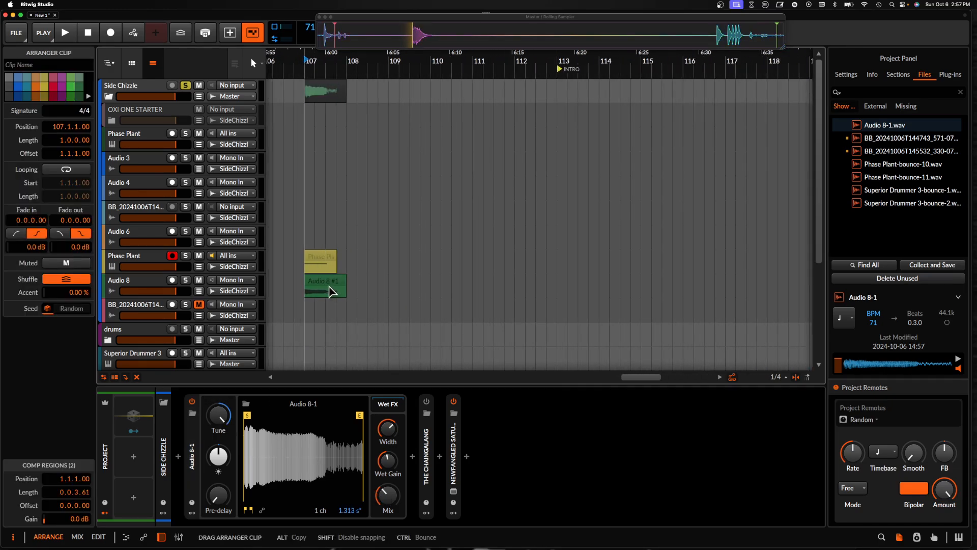
Set the Convolution's Mix to 100 % and audition the section from bar 129
{"action": "scroll", "coordinate": [398, 351], "scroll_direction": "right", "scroll_amount": 7}
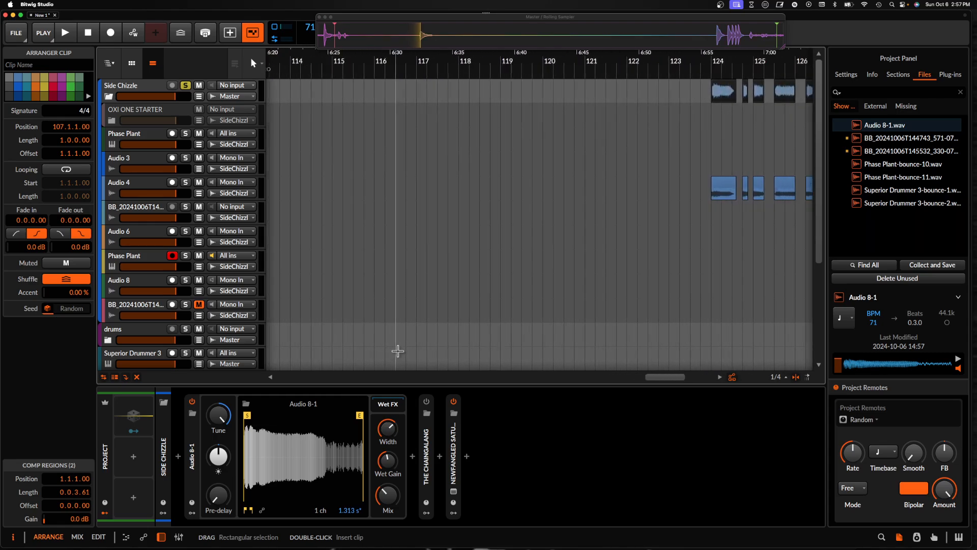
{"action": "scroll", "coordinate": [549, 237], "scroll_direction": "right", "scroll_amount": 4}
{"action": "scroll", "coordinate": [550, 237], "scroll_direction": "down", "scroll_amount": 5}
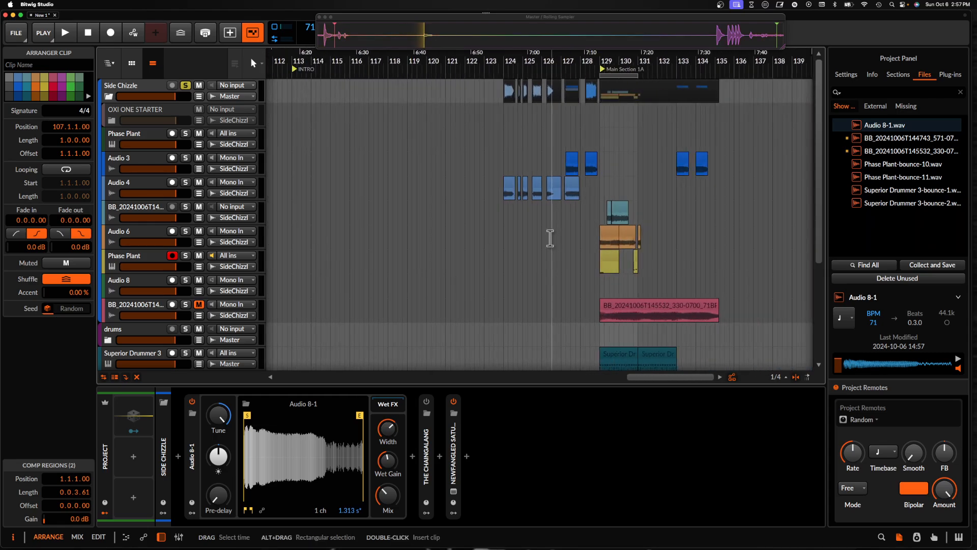
{"action": "left_click", "coordinate": [603, 148]}
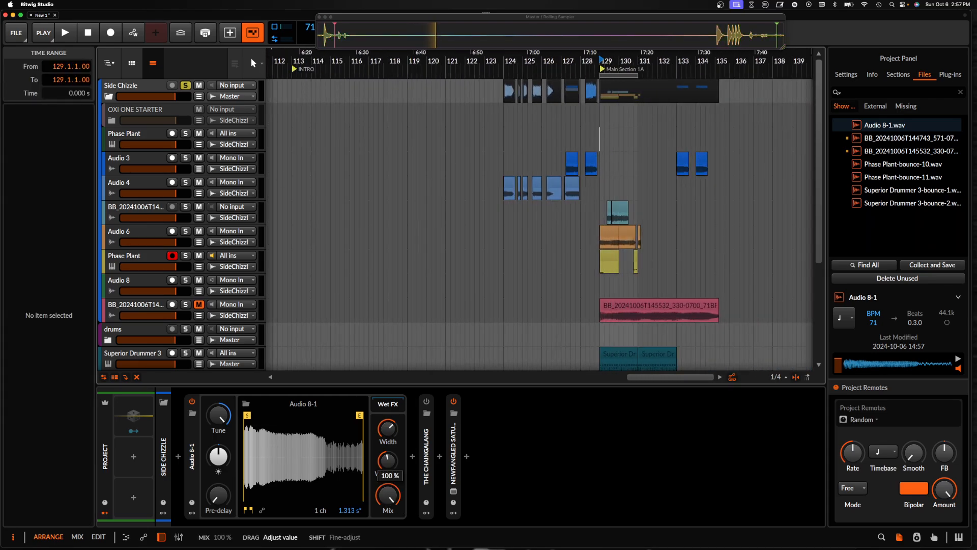
{"action": "scroll", "coordinate": [626, 152], "scroll_direction": "up", "scroll_amount": 5}
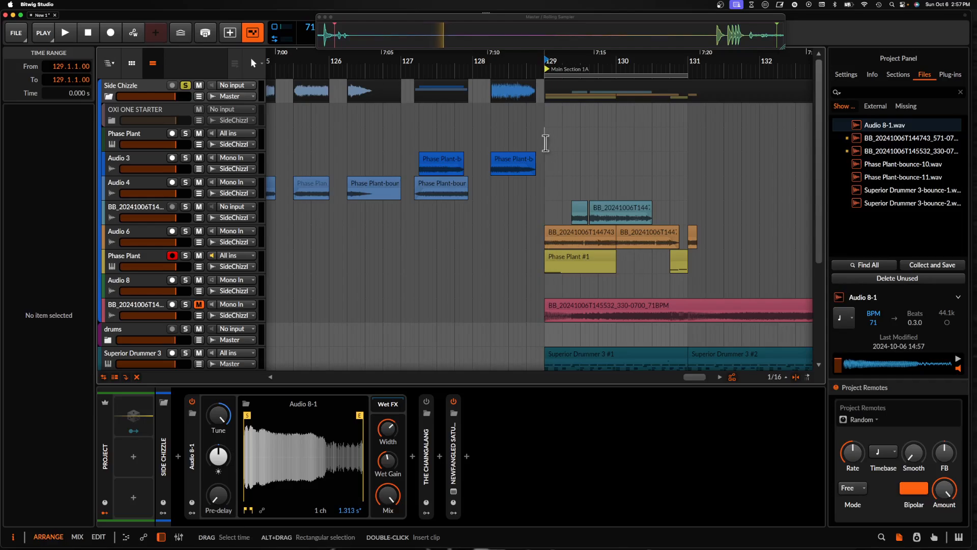
{"action": "scroll", "coordinate": [545, 143], "scroll_direction": "up", "scroll_amount": 3}
{"action": "key", "text": "space"}
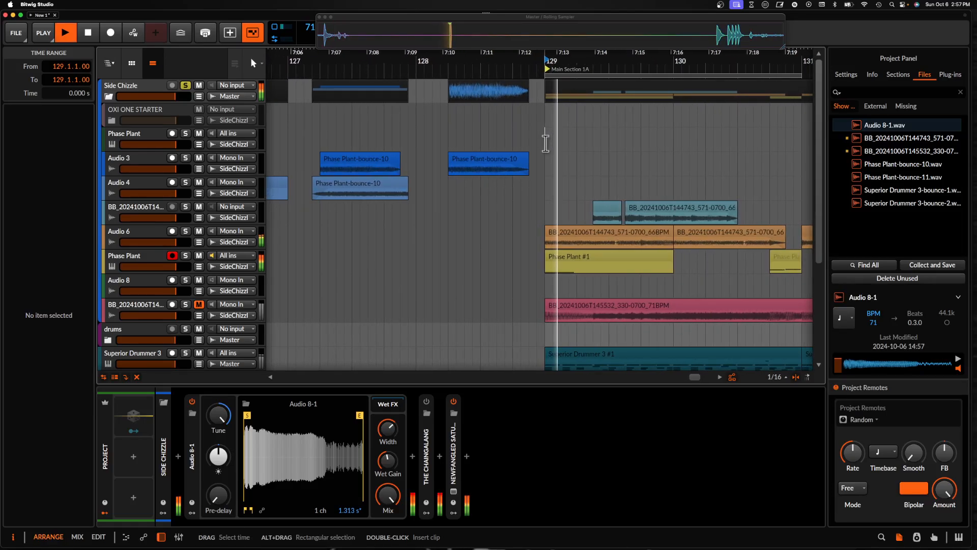
{"action": "key", "text": "space"}
Reset the Convolution's Tune to 0.00 st, play from bar 129 and lower the Mix
{"action": "double_click", "coordinate": [220, 417]}
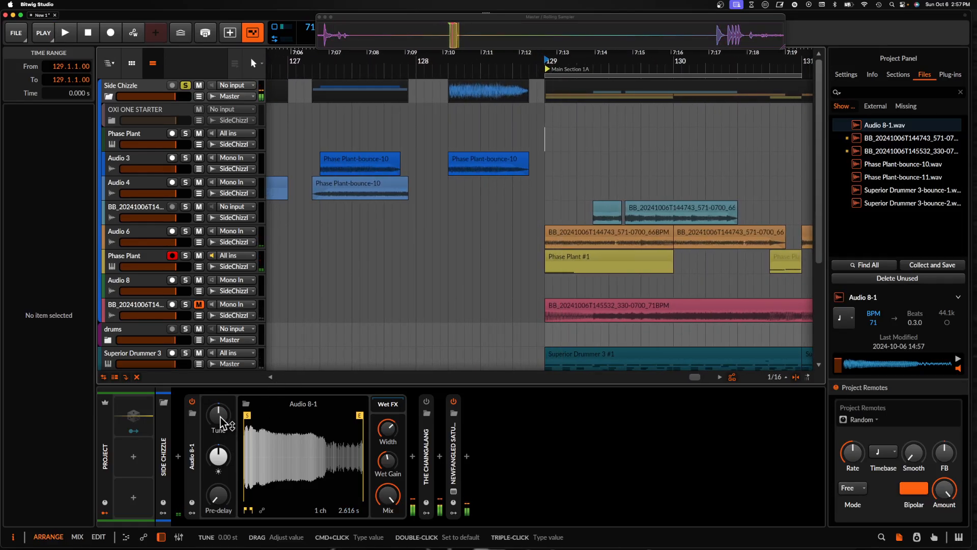
{"action": "scroll", "coordinate": [538, 246], "scroll_direction": "down", "scroll_amount": 2}
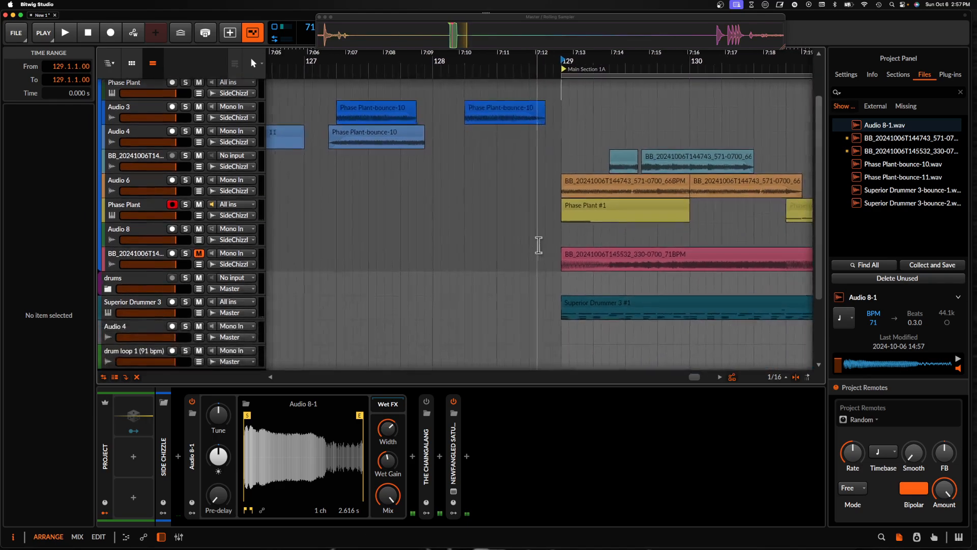
{"action": "scroll", "coordinate": [538, 246], "scroll_direction": "right", "scroll_amount": 2}
{"action": "key", "text": "space"}
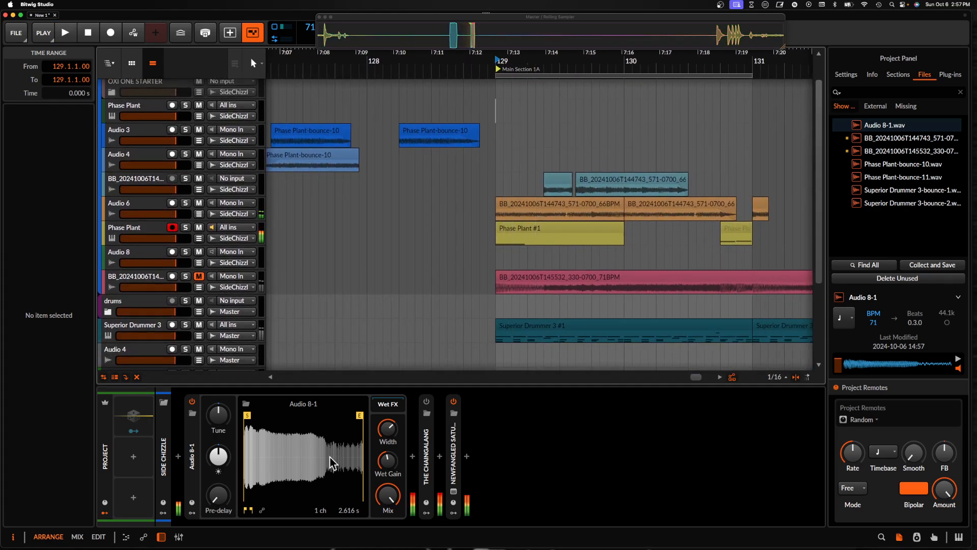
{"action": "left_click_drag", "start_coordinate": [387, 498], "coordinate": [386, 525]}
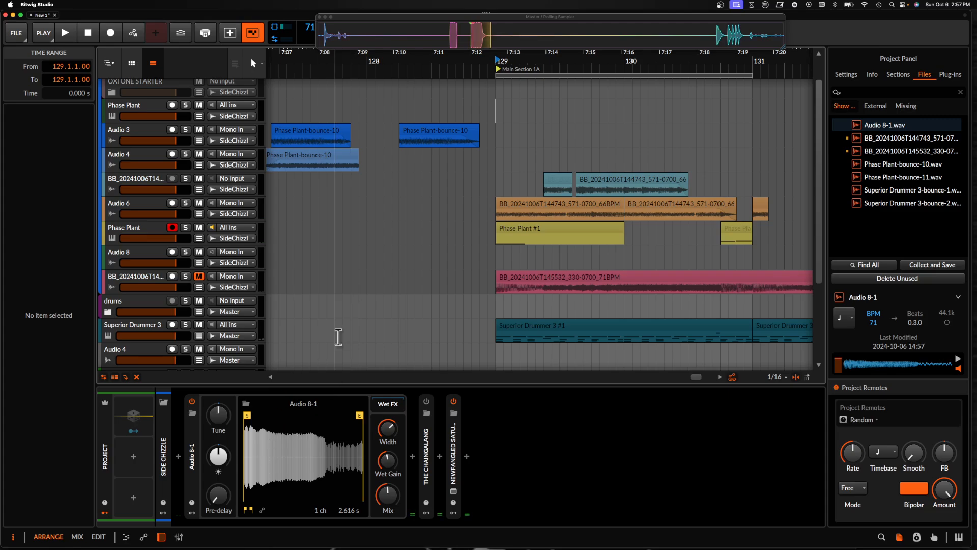
Mute the yellow Phase Plant track and select the first Audio 6 clip at bar 129
{"action": "scroll", "coordinate": [454, 277], "scroll_direction": "down", "scroll_amount": 5}
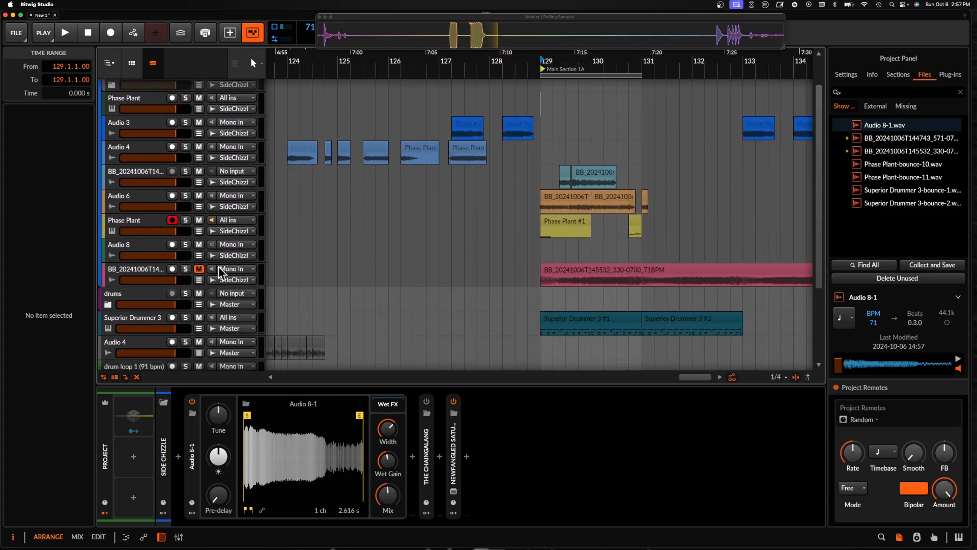
{"action": "left_click", "coordinate": [199, 220]}
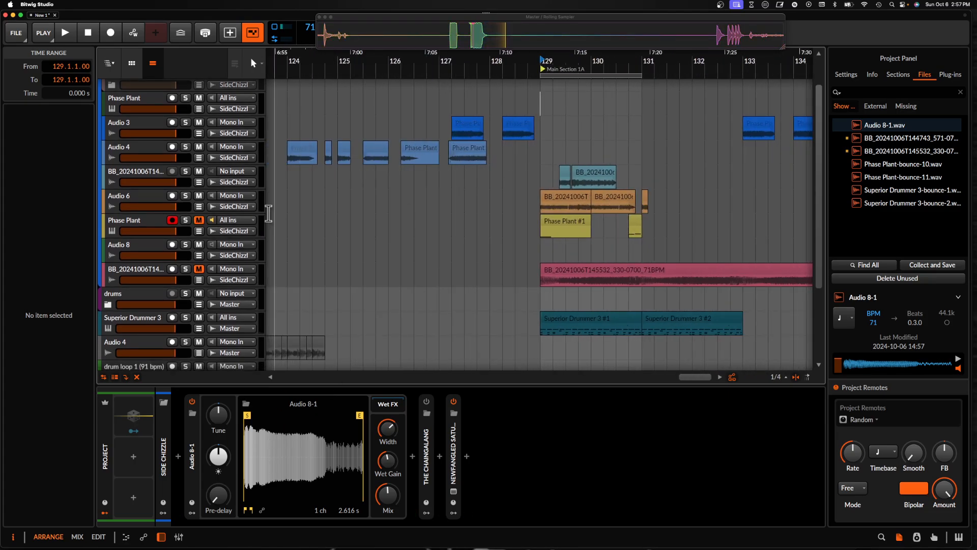
{"action": "left_click", "coordinate": [550, 200]}
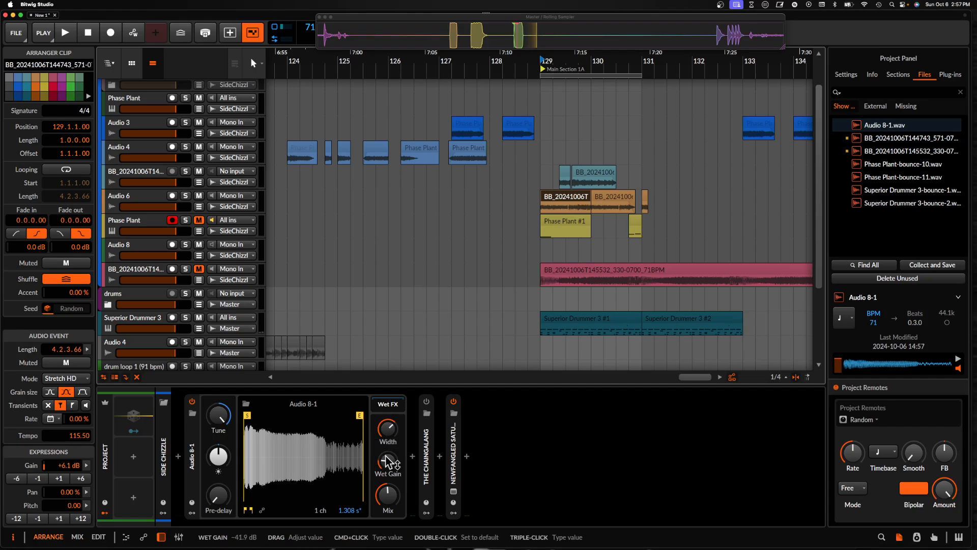
Play from bar 129 and raise the Convolution's Mix to full, easing it back slightly
{"action": "key", "text": "space"}
{"action": "left_click_drag", "start_coordinate": [389, 462], "coordinate": [389, 462]}
{"action": "left_click_drag", "start_coordinate": [383, 499], "coordinate": [388, 426]}
{"action": "key", "text": "space"}
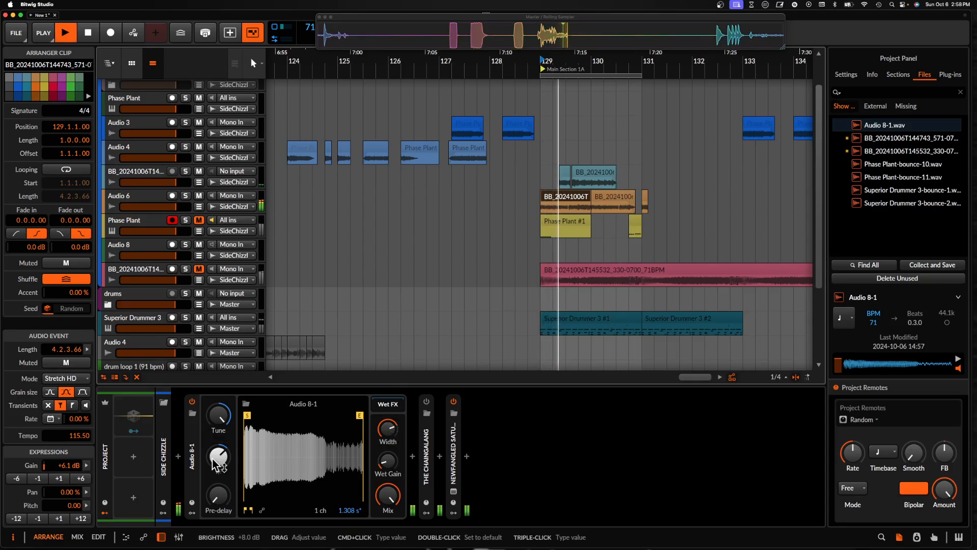
{"action": "left_click_drag", "start_coordinate": [395, 496], "coordinate": [394, 509]}
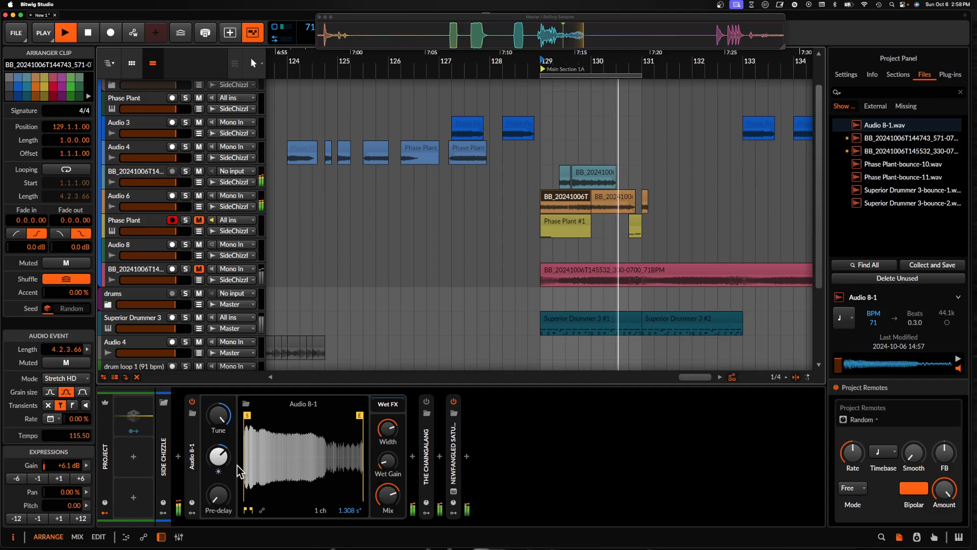
Insert a Pitch Shifter directly after the Convolution and set its Mix to 57.3 %
{"action": "double_click", "coordinate": [199, 447]}
{"action": "left_click", "coordinate": [206, 456]}
{"action": "type", "text": "Pl"}
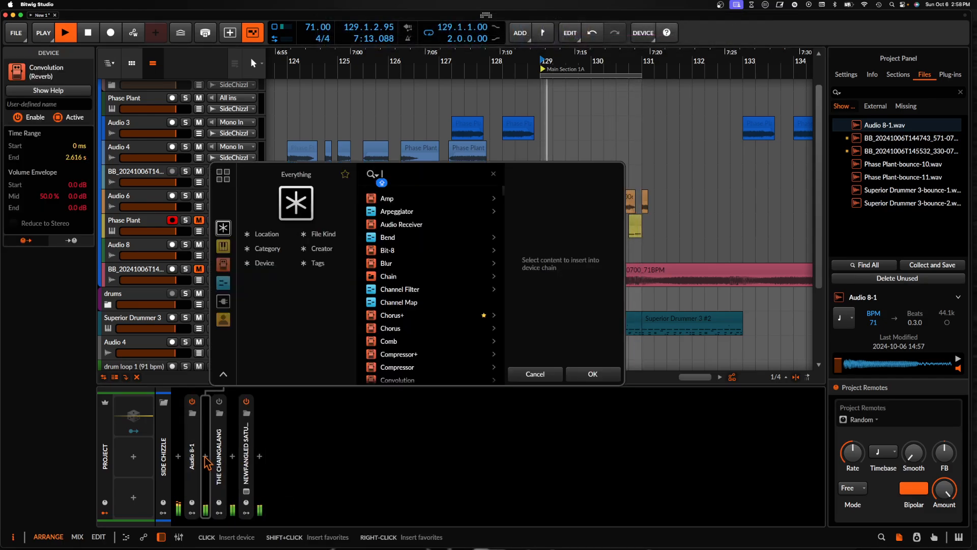
{"action": "type", "text": "TCH"}
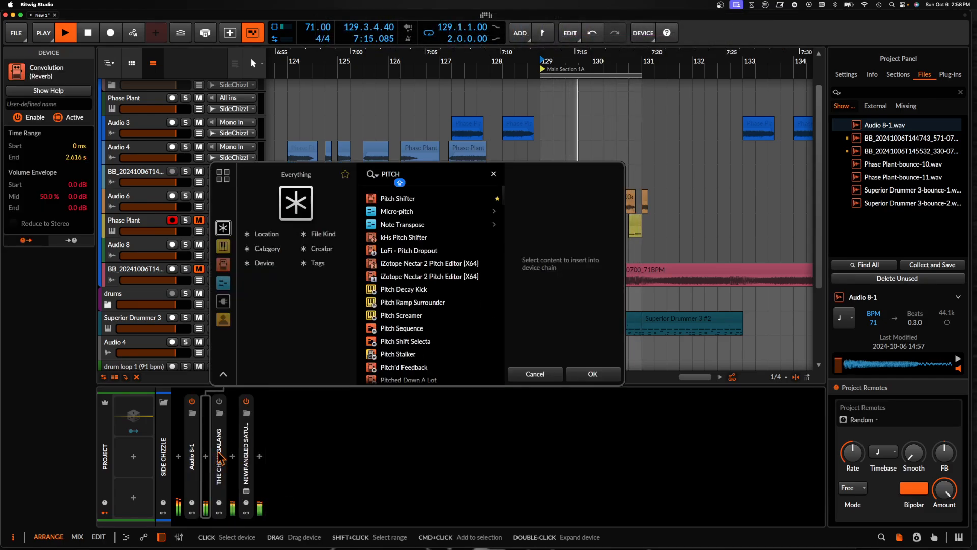
{"action": "left_click", "coordinate": [397, 198]}
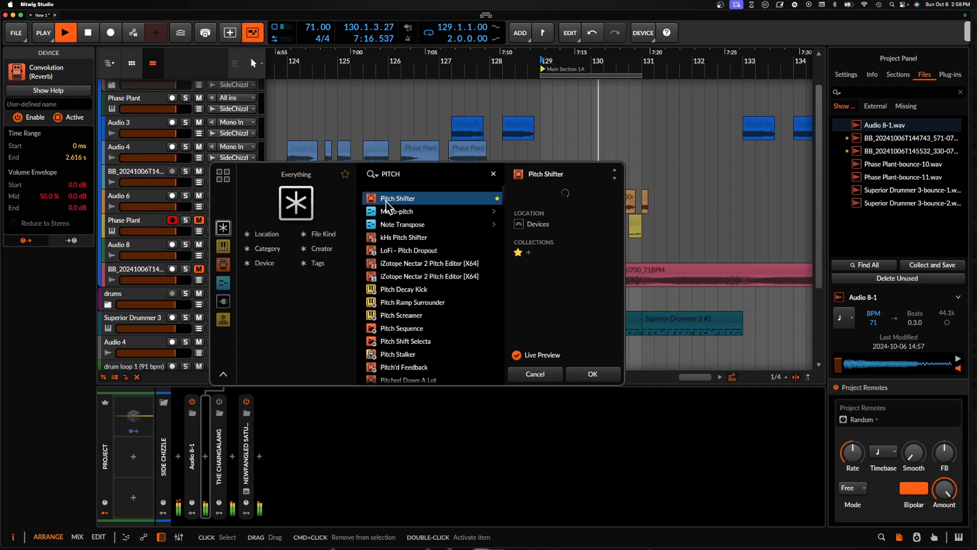
{"action": "left_click", "coordinate": [592, 374]}
{"action": "mouse_move", "coordinate": [247, 458]}
{"action": "left_mouse_down"}
{"action": "mouse_move", "coordinate": [245, 402]}
{"action": "mouse_move", "coordinate": [244, 446]}
{"action": "left_mouse_up"}
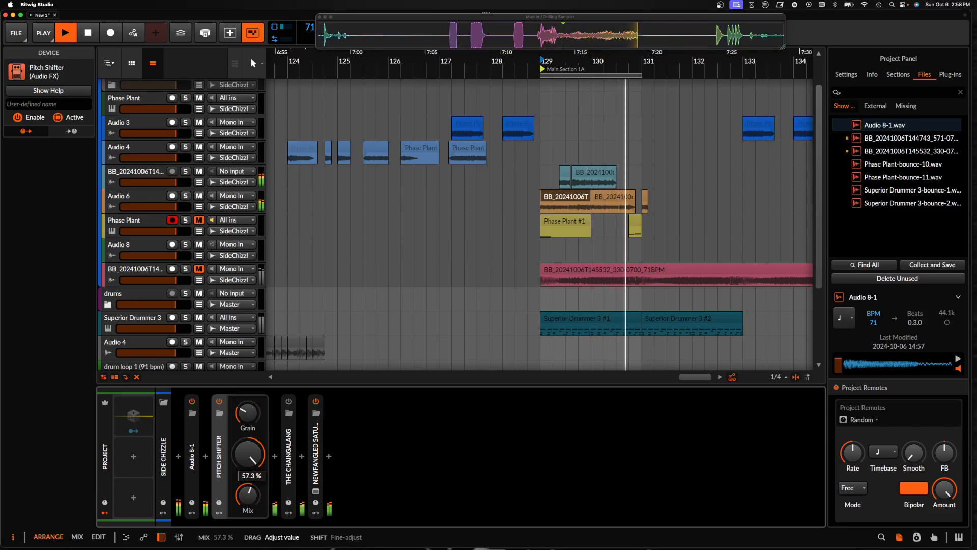
{"action": "double_click", "coordinate": [220, 456]}
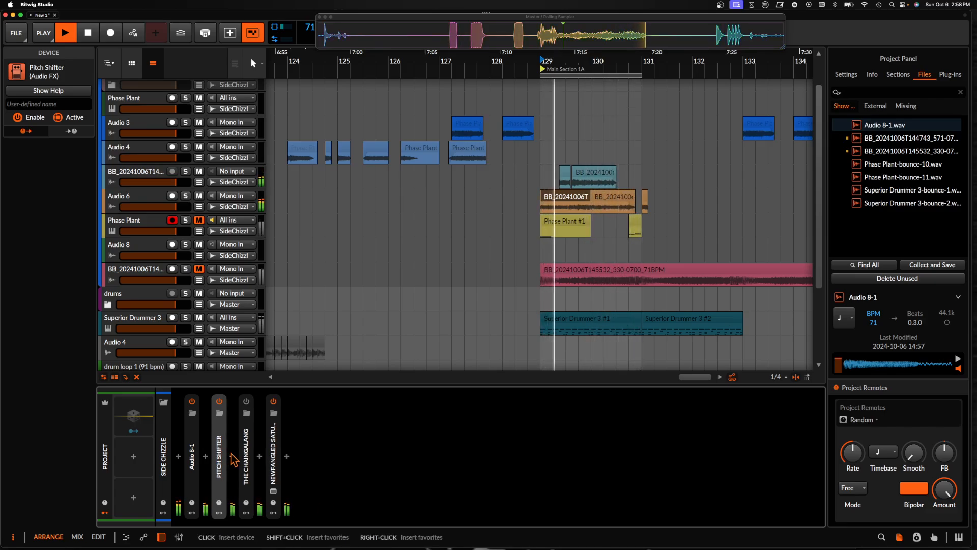
Insert the Fuse Compressor plug-in directly after the Pitch Shifter
{"action": "left_click", "coordinate": [232, 456]}
{"action": "type", "text": "FUSE"}
{"action": "left_click", "coordinate": [431, 198]}
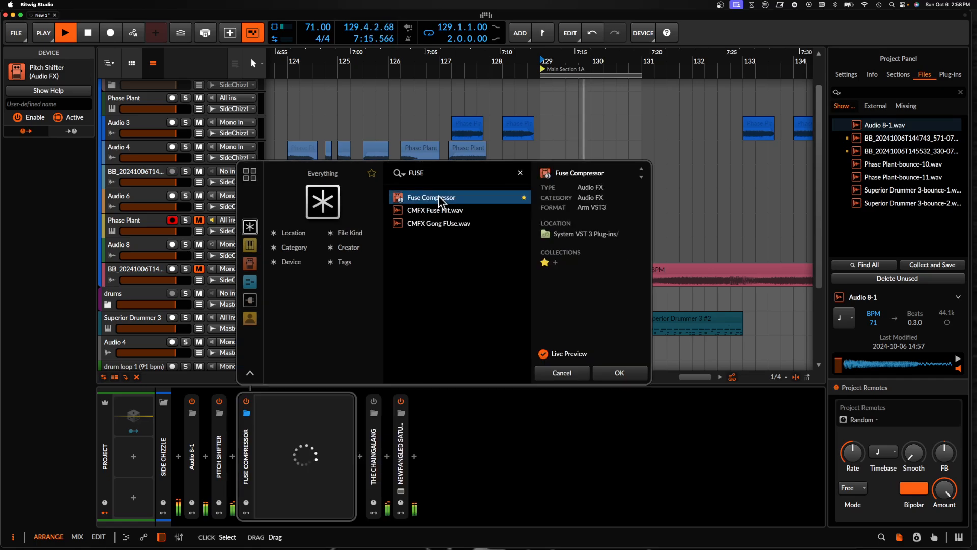
{"action": "left_click", "coordinate": [618, 373]}
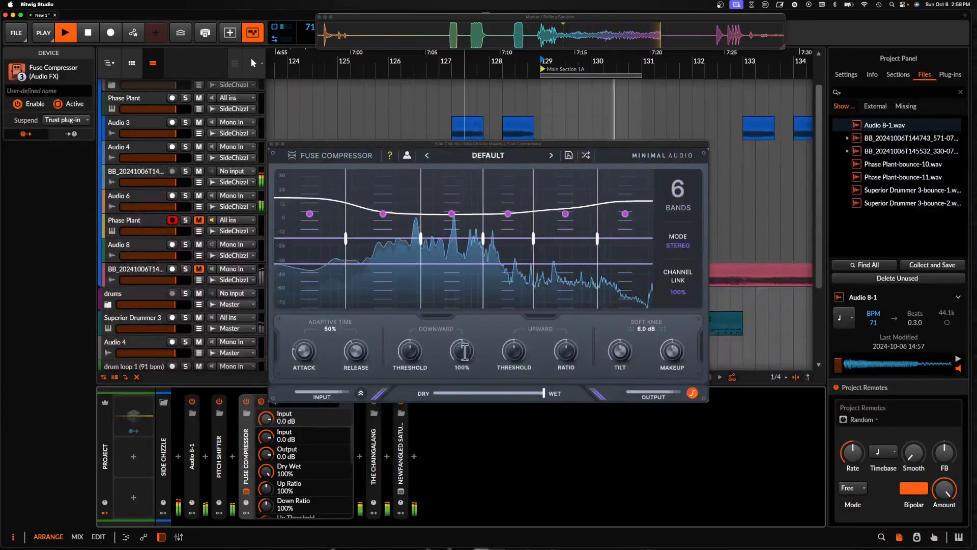
Set the Fuse Compressor's downward ratio to 137%, upward ratio to 120%, release to 672 ms and dry/wet to 59%, and raise its attack
{"action": "left_click_drag", "start_coordinate": [406, 348], "coordinate": [406, 334]}
{"action": "left_click_drag", "start_coordinate": [510, 347], "coordinate": [561, 338]}
{"action": "left_click_drag", "start_coordinate": [356, 350], "coordinate": [357, 318]}
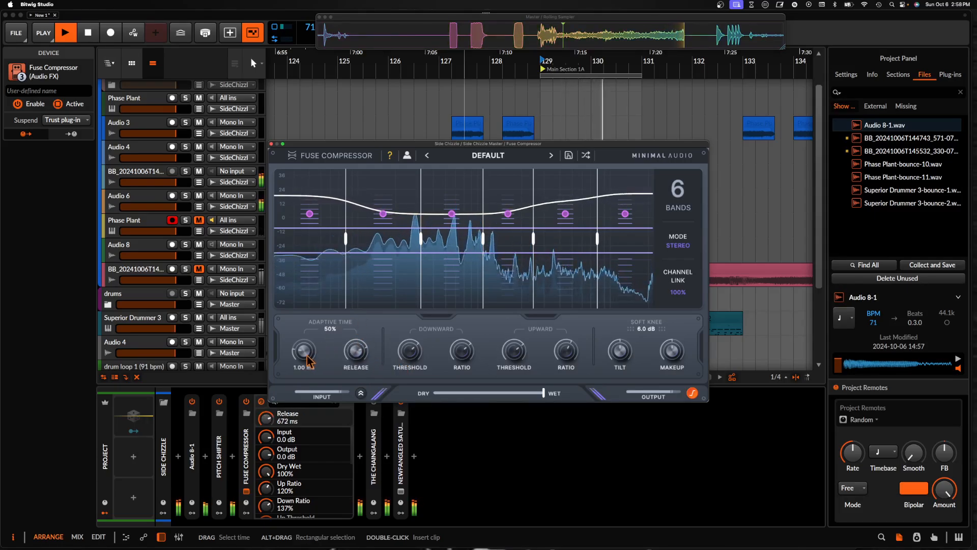
{"action": "left_click_drag", "start_coordinate": [304, 349], "coordinate": [307, 325]}
{"action": "left_click_drag", "start_coordinate": [543, 393], "coordinate": [498, 392]}
{"action": "left_click", "coordinate": [271, 144]}
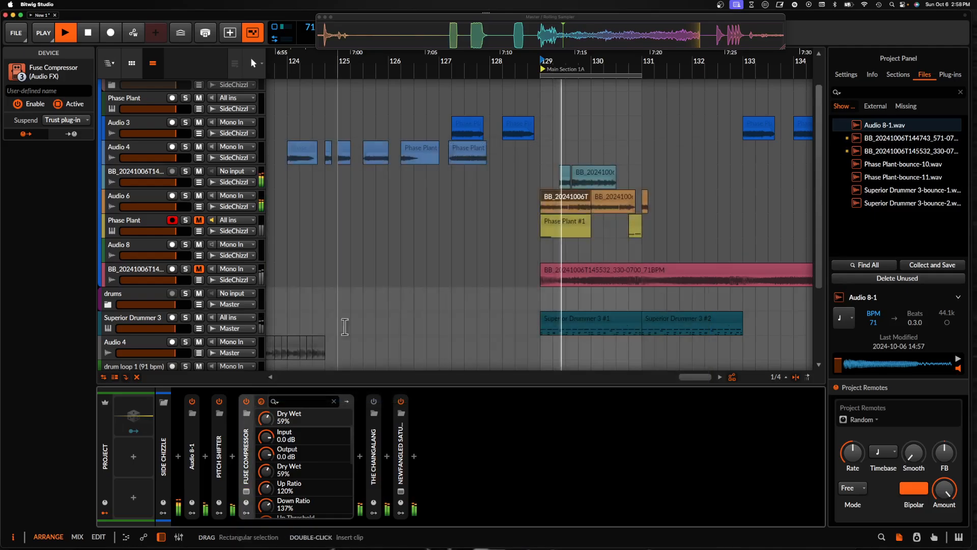
Raise the Drive slightly in Newfangled Saturate on the Side Chizzle chain and close its window
{"action": "left_click", "coordinate": [401, 491]}
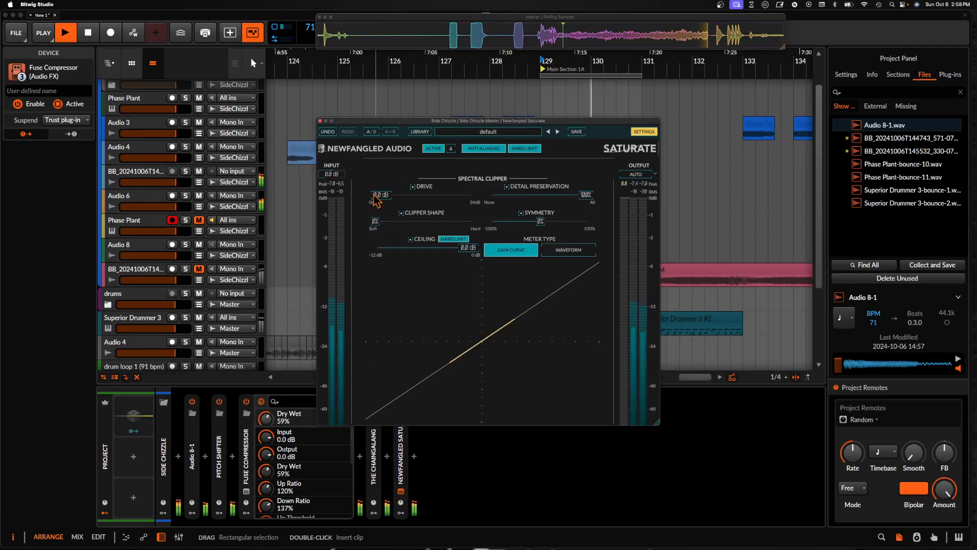
{"action": "left_click_drag", "start_coordinate": [381, 194], "coordinate": [397, 200]}
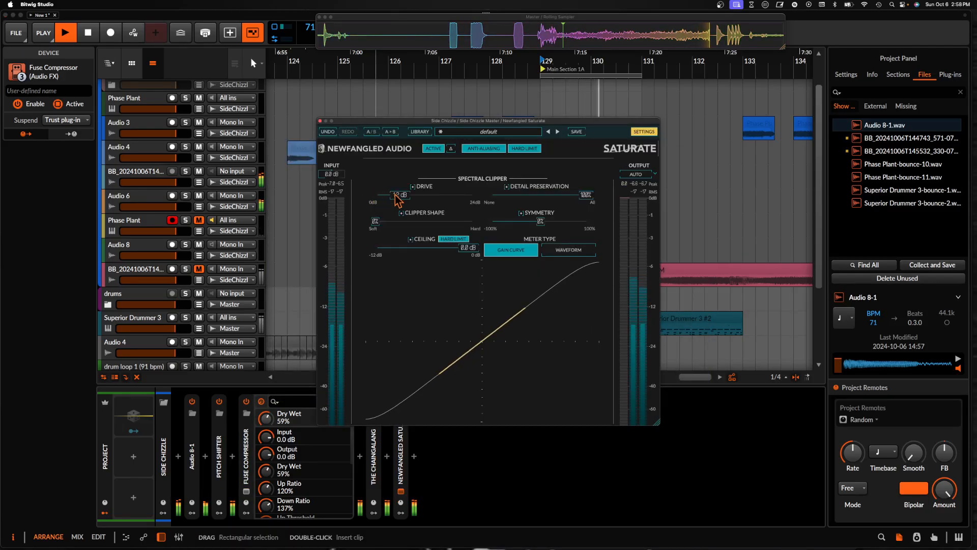
{"action": "left_click", "coordinate": [320, 122]}
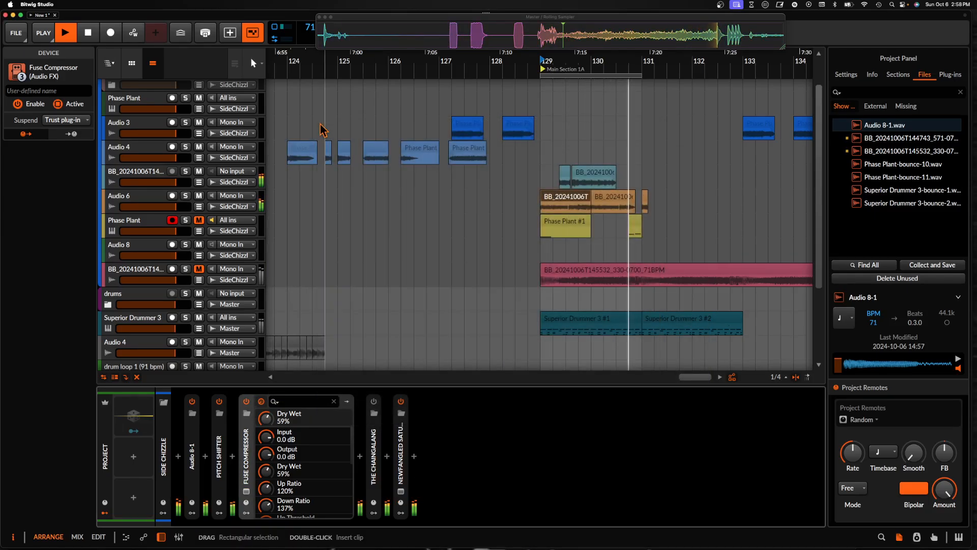
Insert a Chorus+ between the Pitch Shifter and the Fuse Compressor and collapse it
{"action": "left_click", "coordinate": [235, 462]}
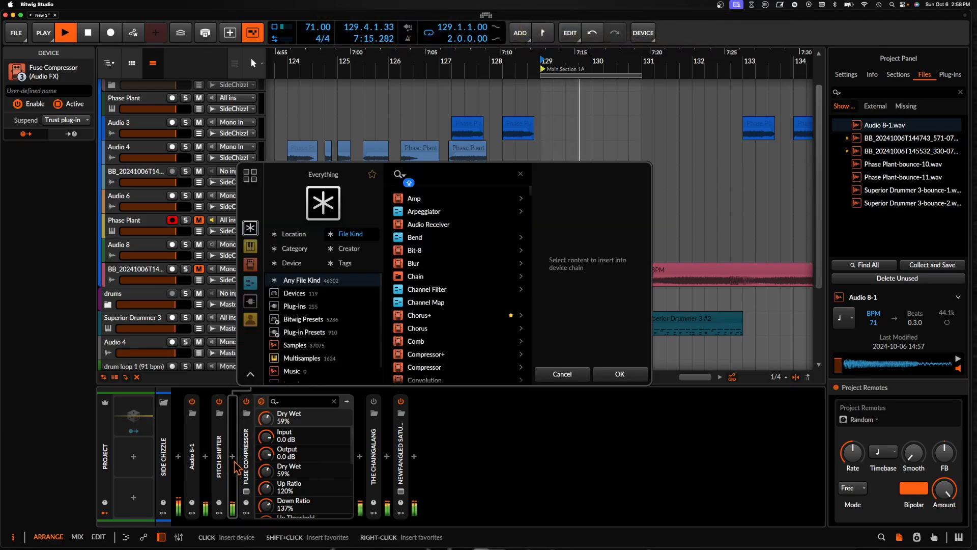
{"action": "type", "text": "CHORU"}
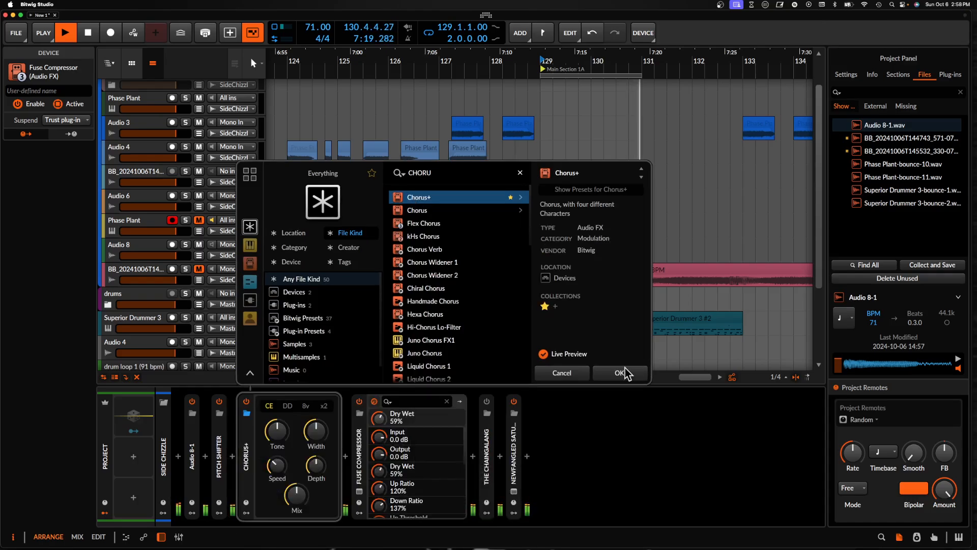
{"action": "left_click", "coordinate": [620, 373]}
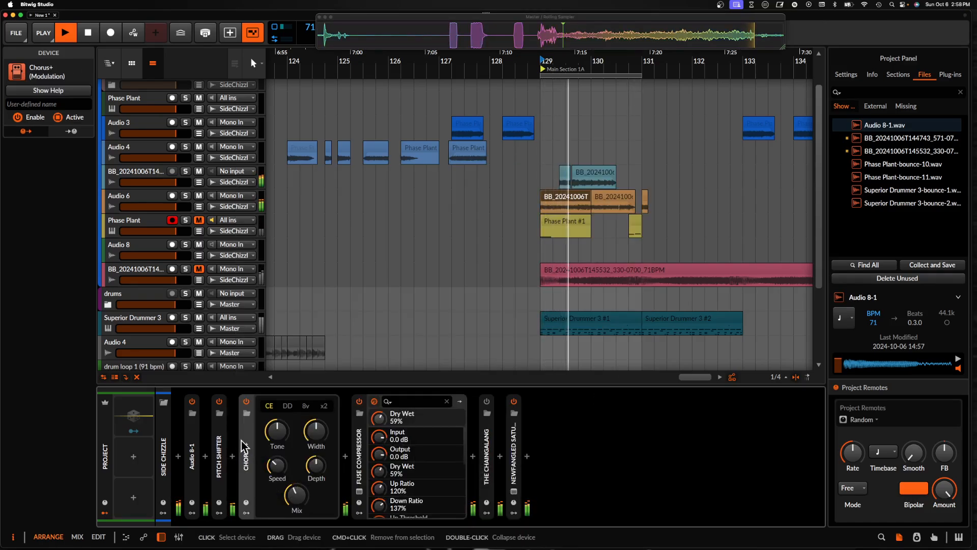
{"action": "left_click", "coordinate": [246, 455]}
Insert the BEAM plug-in between Chorus+ and the Fuse Compressor
{"action": "left_click", "coordinate": [259, 456]}
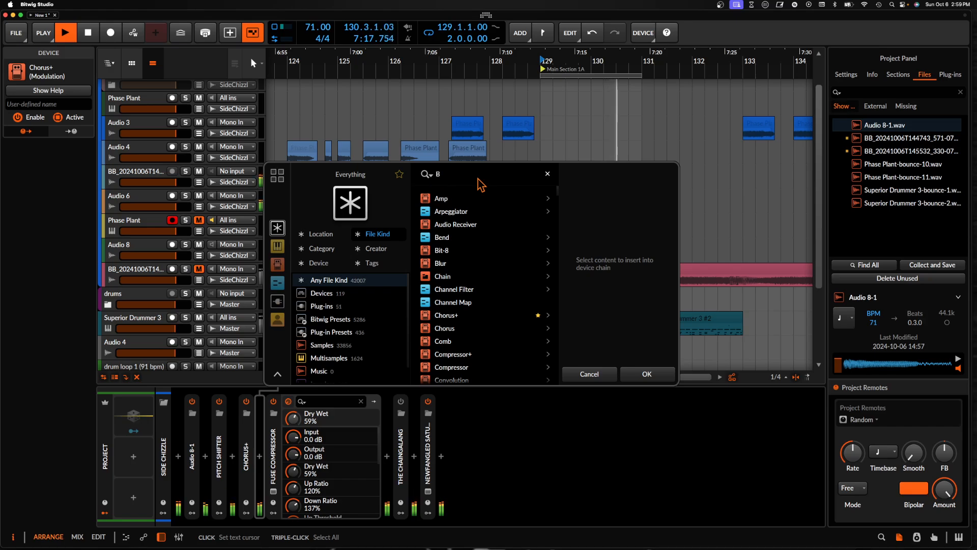
{"action": "type", "text": "EAM"}
{"action": "left_click", "coordinate": [465, 198]}
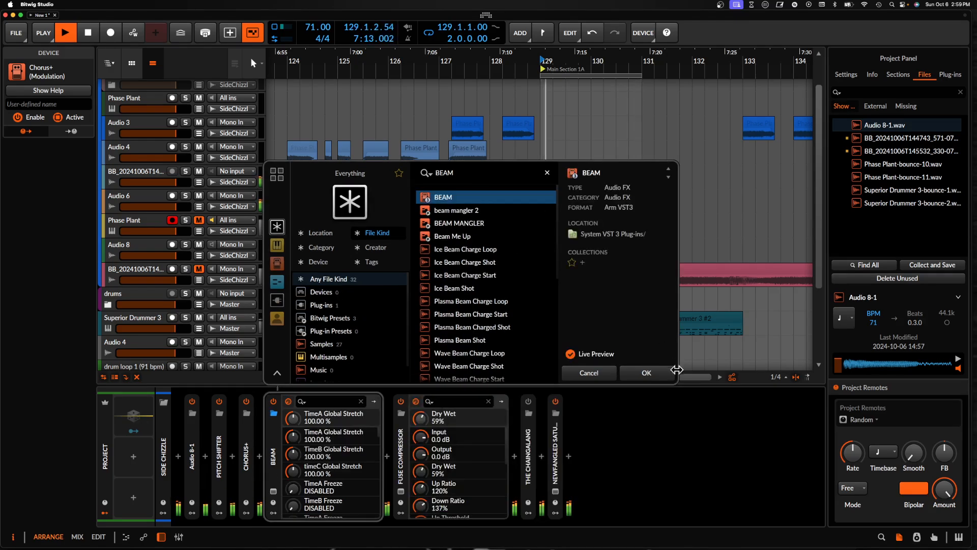
{"action": "key", "text": "Return"}
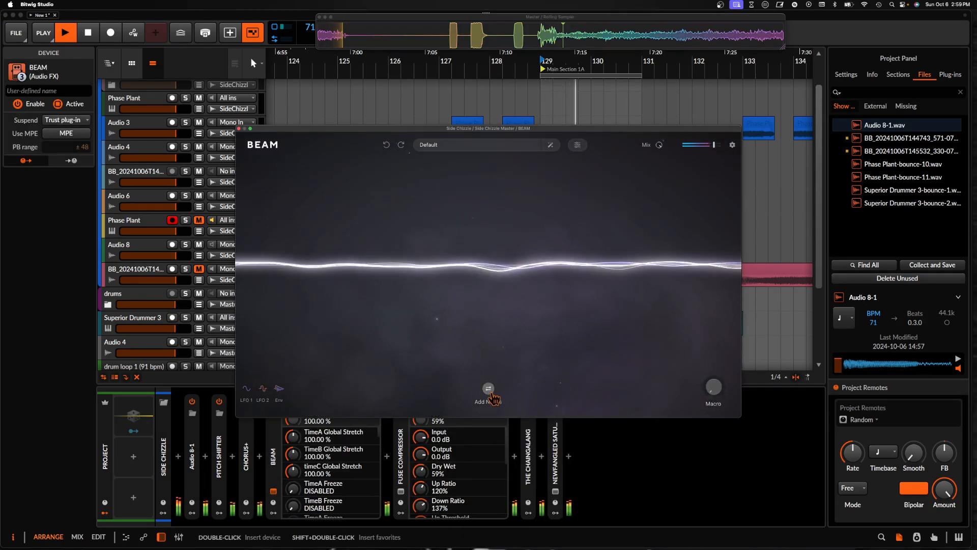
Add a Space node to BEAM and a Grains node in front of it
{"action": "left_click", "coordinate": [489, 391]}
{"action": "left_click_drag", "start_coordinate": [410, 375], "coordinate": [464, 266]}
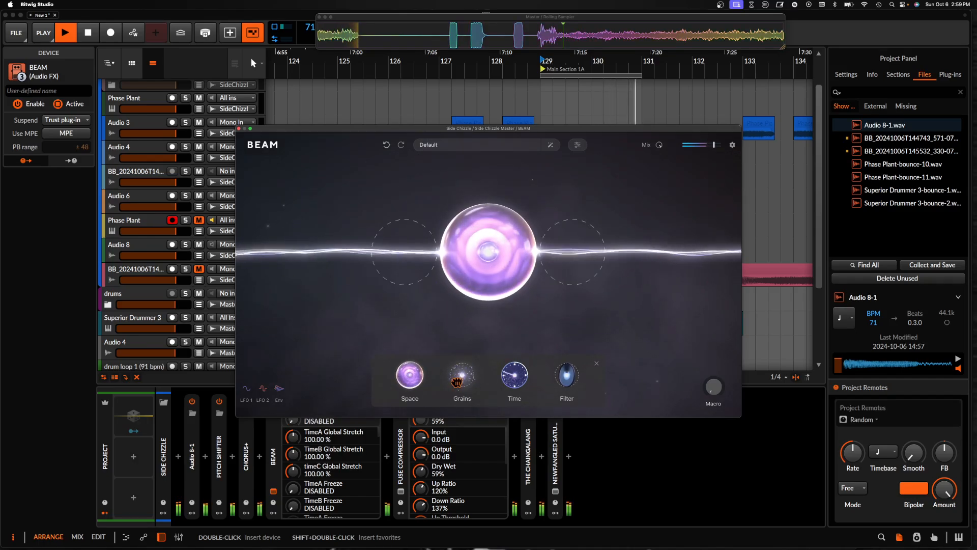
{"action": "left_click_drag", "start_coordinate": [460, 375], "coordinate": [306, 269]}
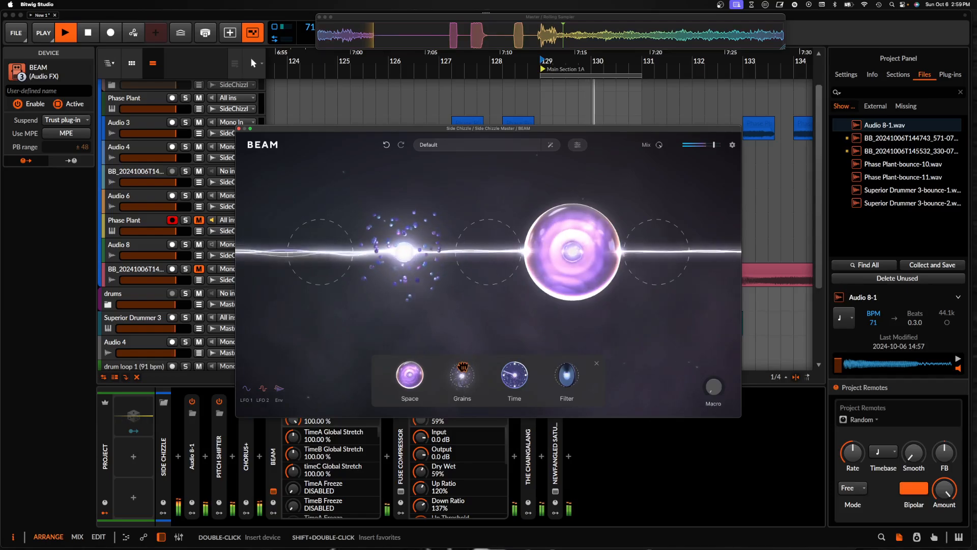
Adjust BEAM's Grains A node, set Space A's Mix to 75.33 %, then close and collapse the plug-in
{"action": "left_click", "coordinate": [398, 268]}
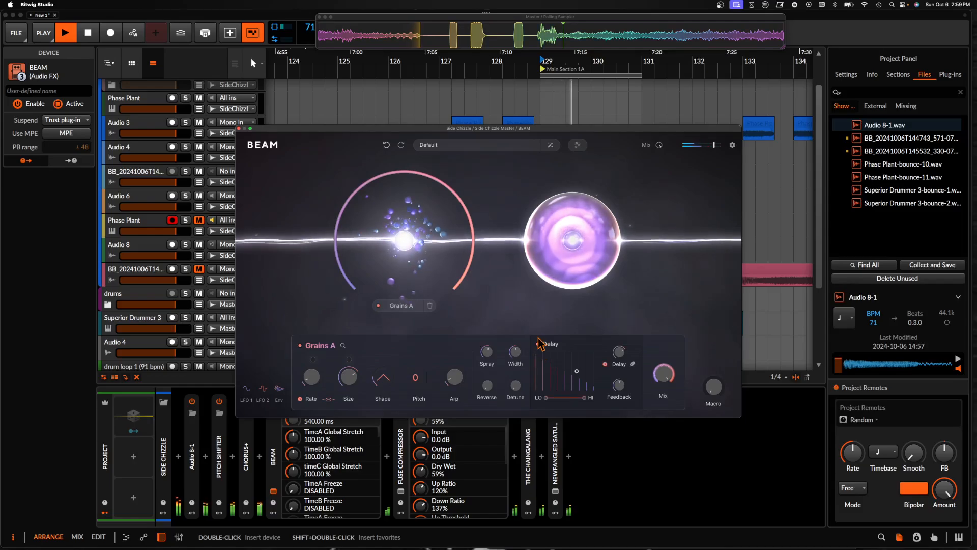
{"action": "left_click", "coordinate": [574, 242]}
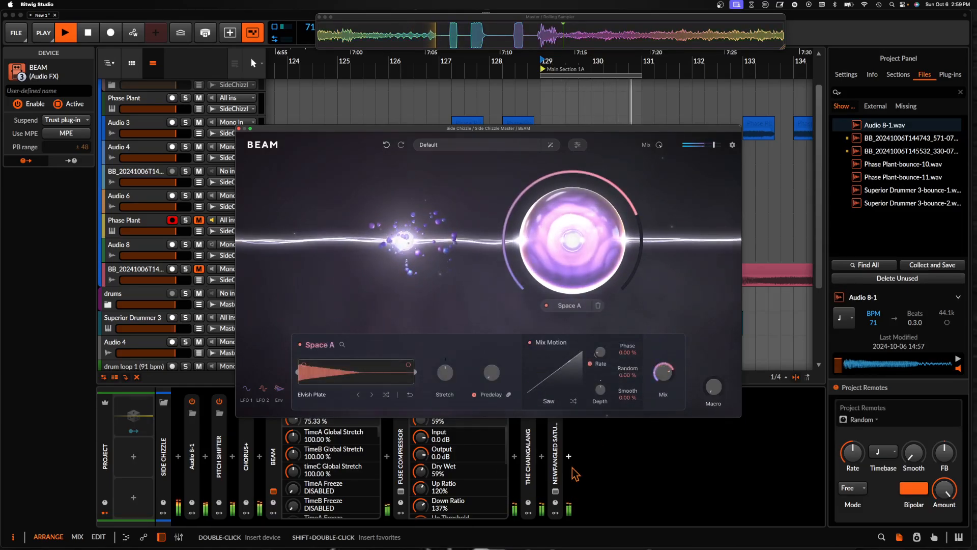
{"action": "left_click", "coordinate": [244, 129]}
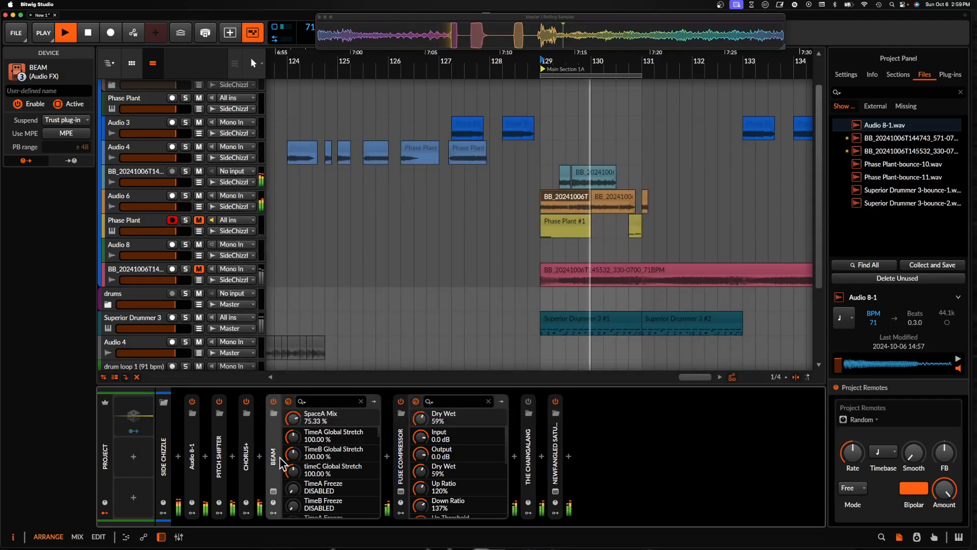
{"action": "double_click", "coordinate": [276, 450]}
Extend the loop region starting at bar 129 to four bars
{"action": "left_click", "coordinate": [542, 282]}
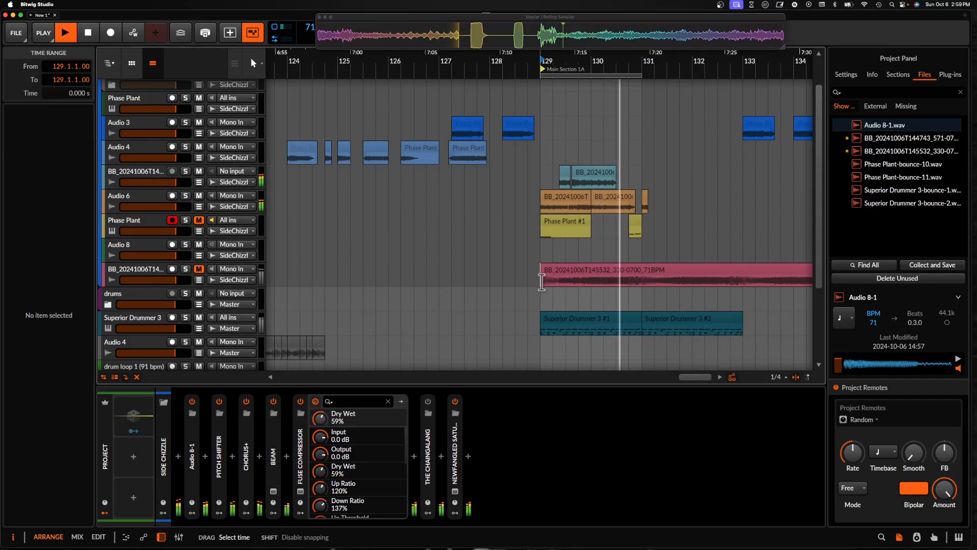
{"action": "scroll", "coordinate": [542, 282], "scroll_direction": "down", "scroll_amount": 3}
{"action": "scroll", "coordinate": [542, 281], "scroll_direction": "down", "scroll_amount": 2}
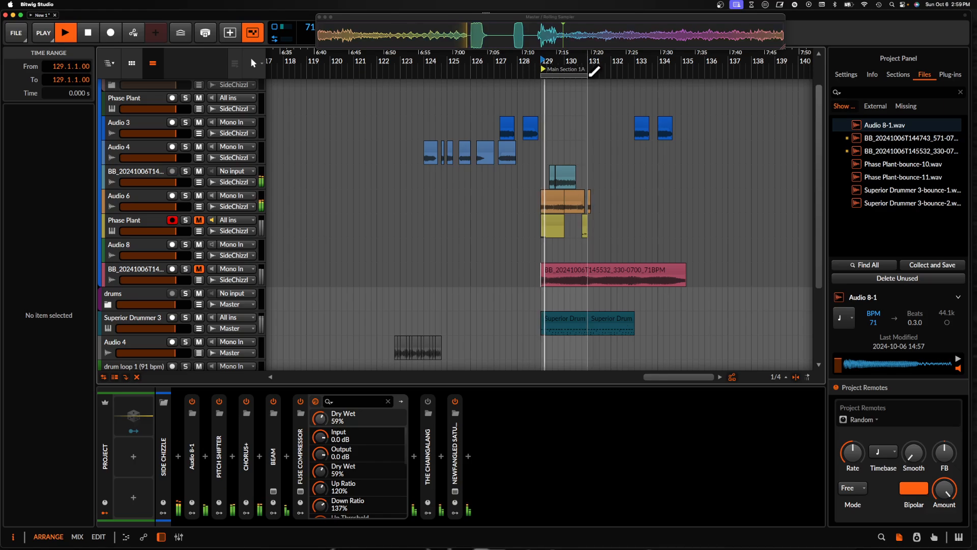
{"action": "left_click_drag", "start_coordinate": [592, 74], "coordinate": [639, 79]}
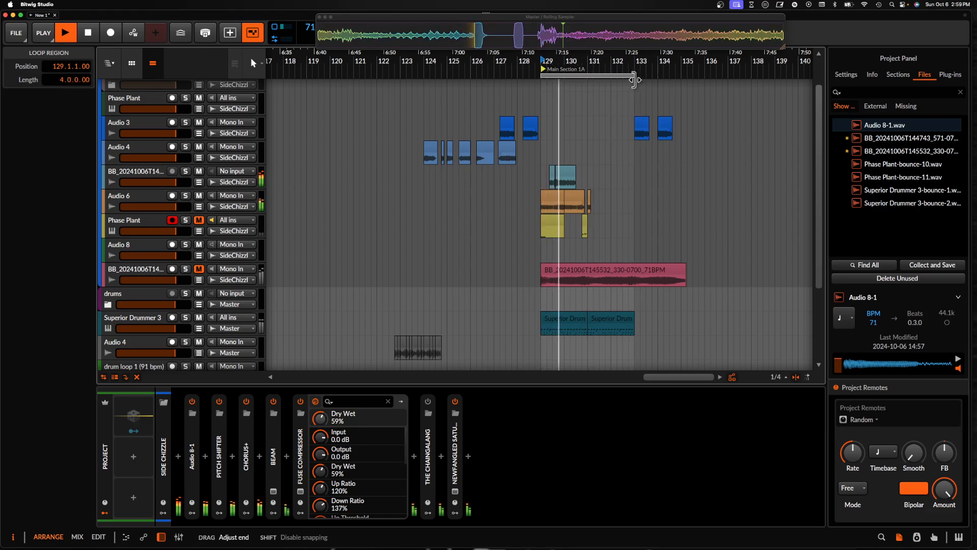
{"action": "scroll", "coordinate": [507, 172], "scroll_direction": "up", "scroll_amount": 5}
{"action": "scroll", "coordinate": [508, 172], "scroll_direction": "right", "scroll_amount": 3}
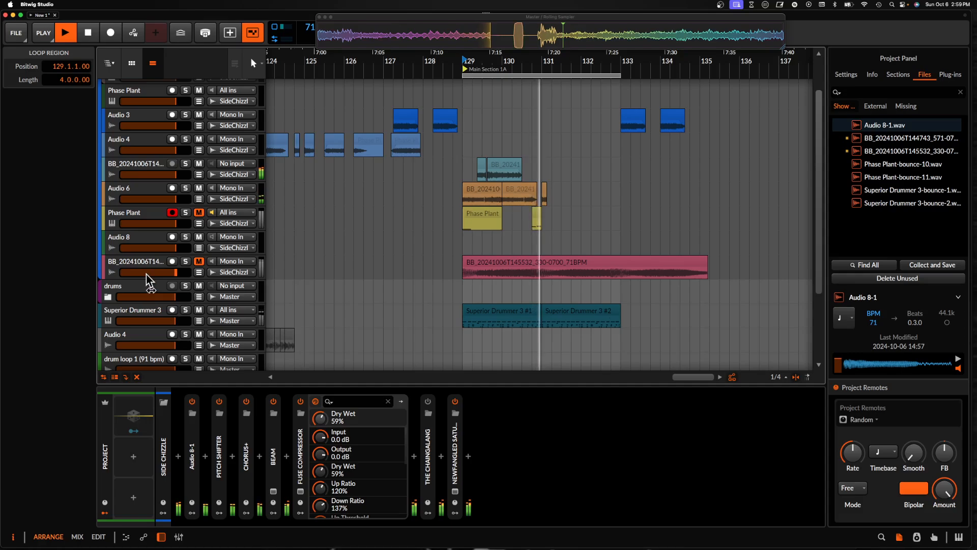
Add an audio track below the muted pink track, stop playback and place the Rolling Sampler capture on it at bar 129
{"action": "left_click", "coordinate": [136, 264]}
{"action": "key", "text": "super+t"}
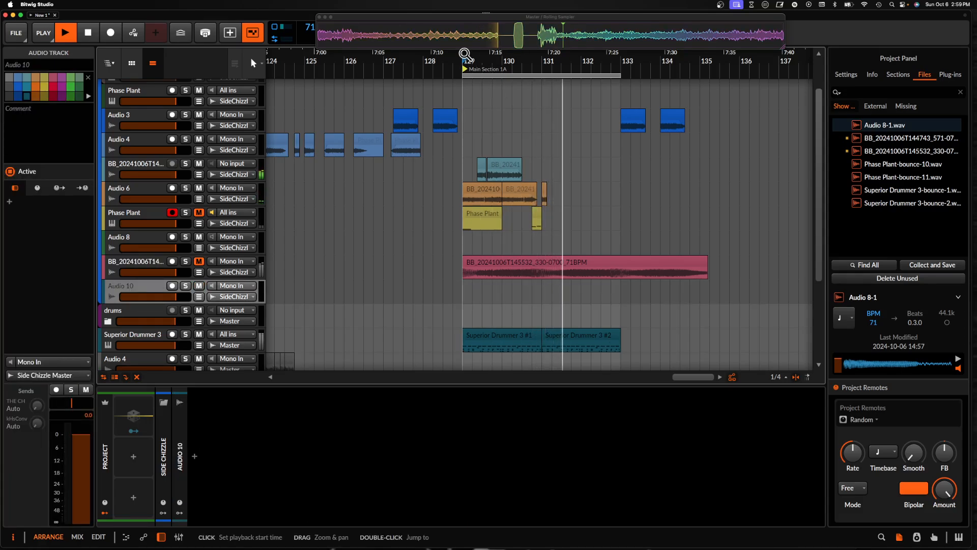
{"action": "key", "text": "space"}
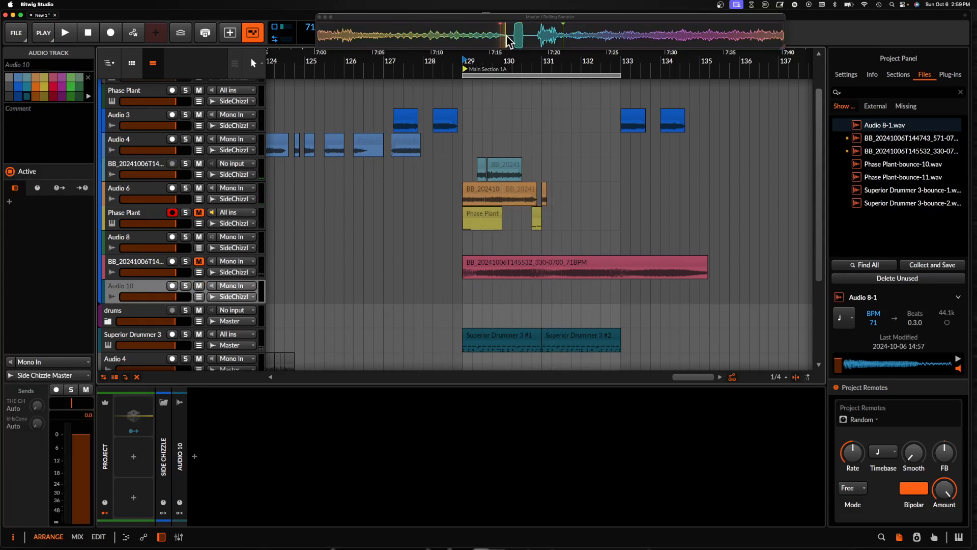
{"action": "left_click_drag", "start_coordinate": [507, 40], "coordinate": [465, 292]}
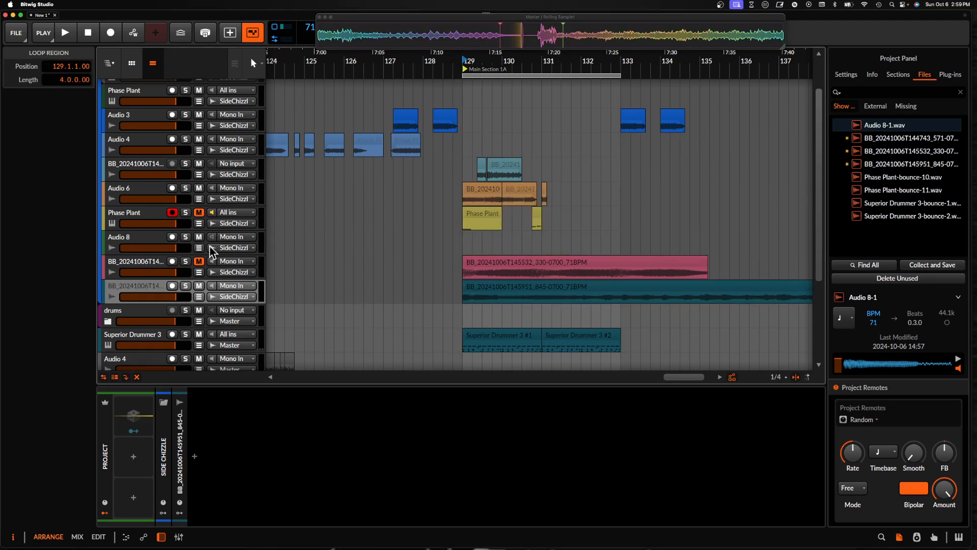
Group the Side Chizzle devices from the Convolution through the Fuse Compressor into an FX Layer and collapse it
{"action": "scroll", "coordinate": [159, 85], "scroll_direction": "up", "scroll_amount": 2}
{"action": "left_click", "coordinate": [135, 91]}
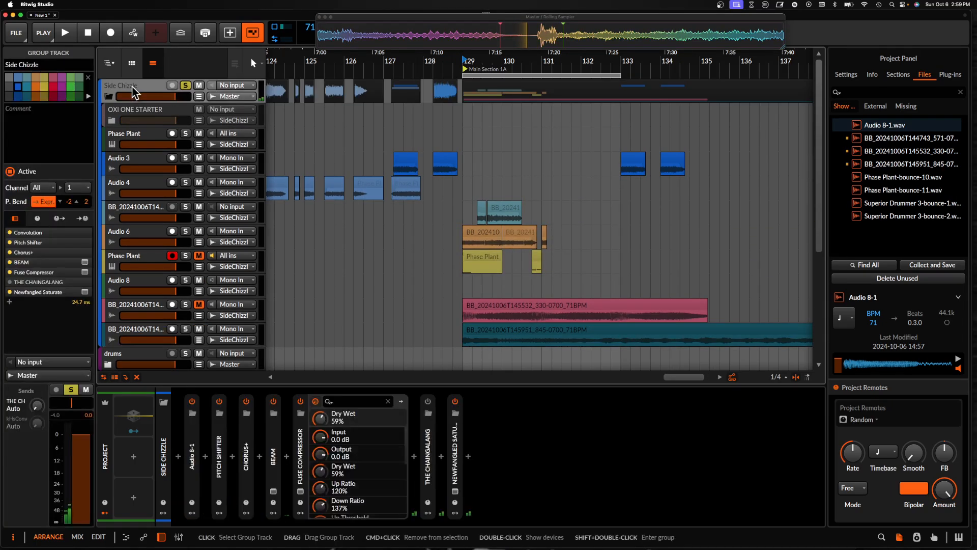
{"action": "left_click", "coordinate": [198, 422]}
{"action": "left_click", "coordinate": [300, 440], "text": "shift"}
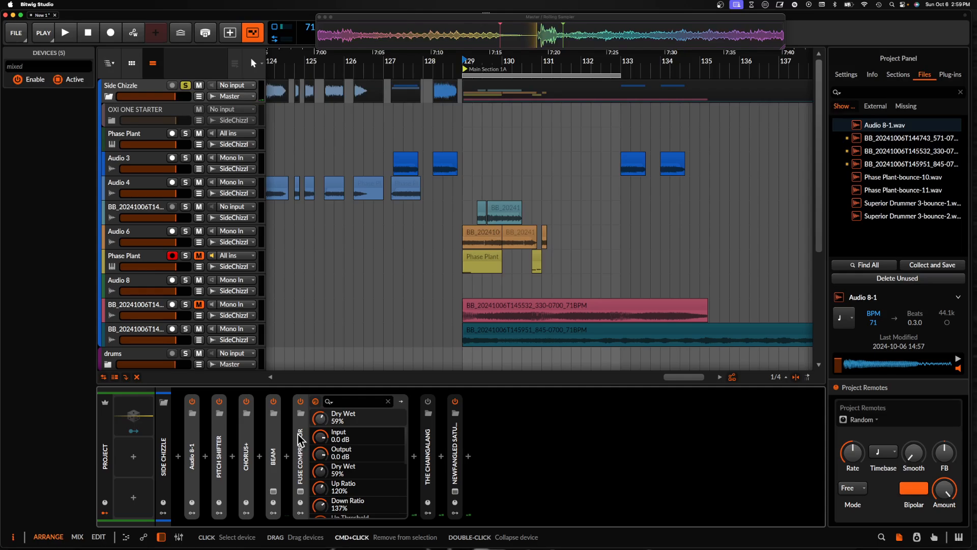
{"action": "key", "text": "super+g"}
{"action": "double_click", "coordinate": [194, 441]}
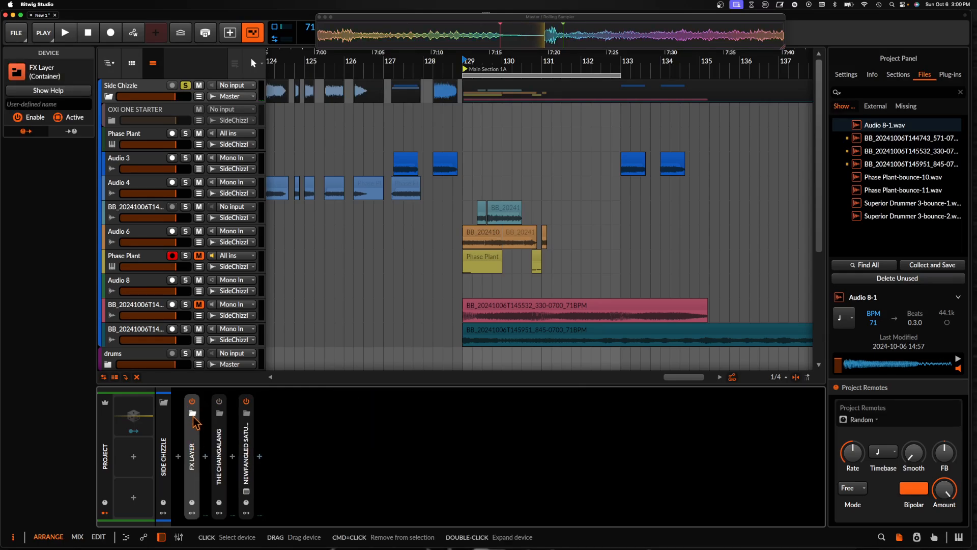
Split the teal clip below the pink track at bar 133 and select its first four bars
{"action": "left_click", "coordinate": [526, 312]}
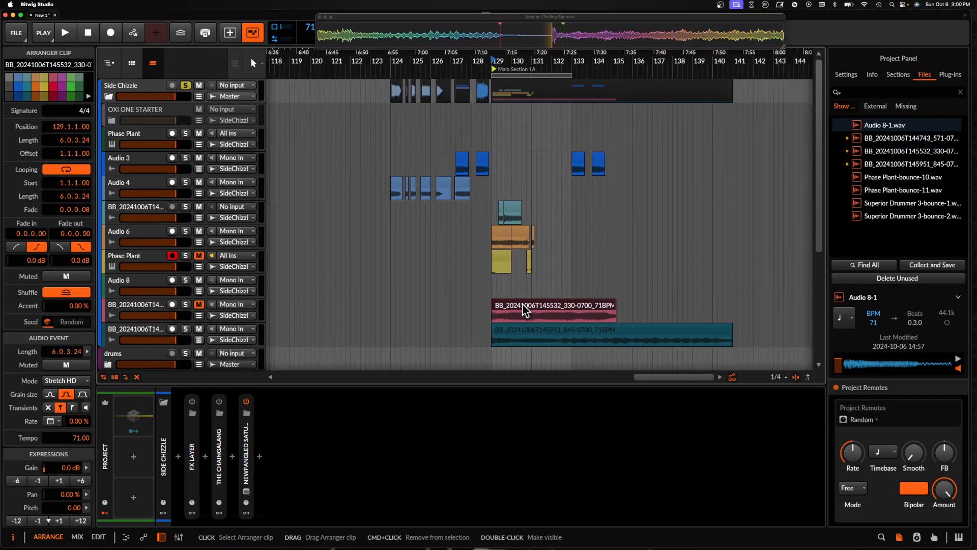
{"action": "left_click", "coordinate": [543, 331]}
{"action": "left_click", "coordinate": [591, 338]}
{"action": "key", "text": "super+e"}
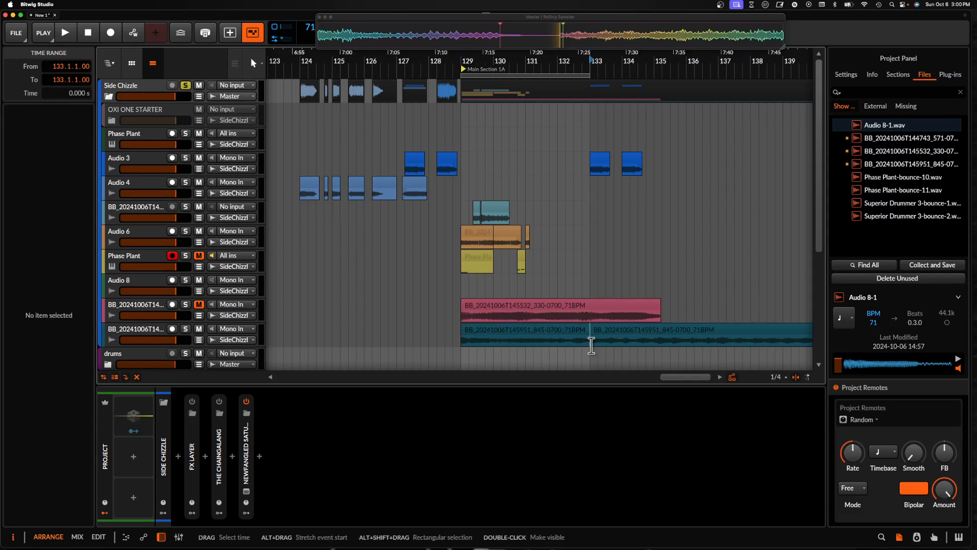
{"action": "scroll", "coordinate": [534, 342], "scroll_direction": "left", "scroll_amount": 2}
{"action": "scroll", "coordinate": [535, 343], "scroll_direction": "down", "scroll_amount": 3}
{"action": "scroll", "coordinate": [536, 344], "scroll_direction": "right", "scroll_amount": 2}
{"action": "scroll", "coordinate": [535, 343], "scroll_direction": "right", "scroll_amount": 2}
{"action": "left_click", "coordinate": [503, 257]}
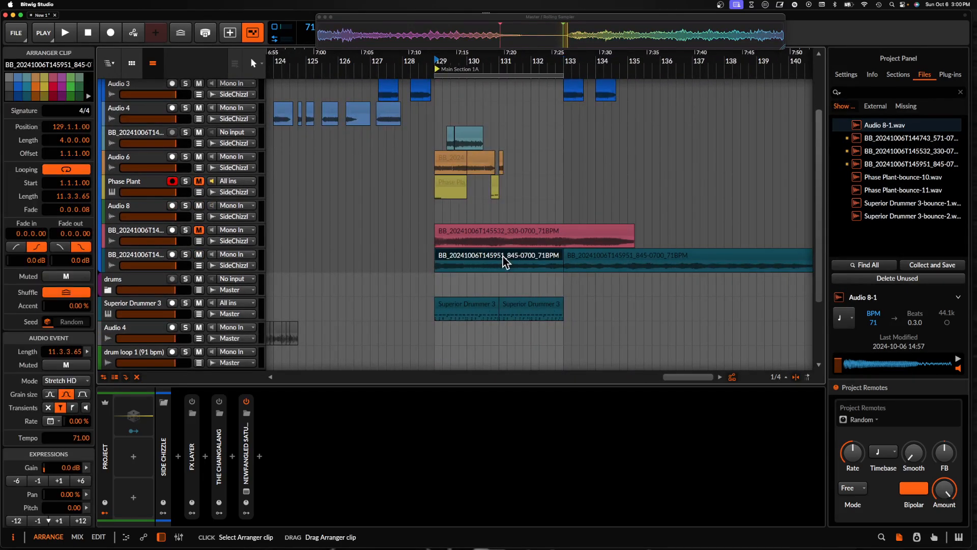
Unmute and solo the pink clip's track and audition the clip from bar 129
{"action": "left_click", "coordinate": [501, 236]}
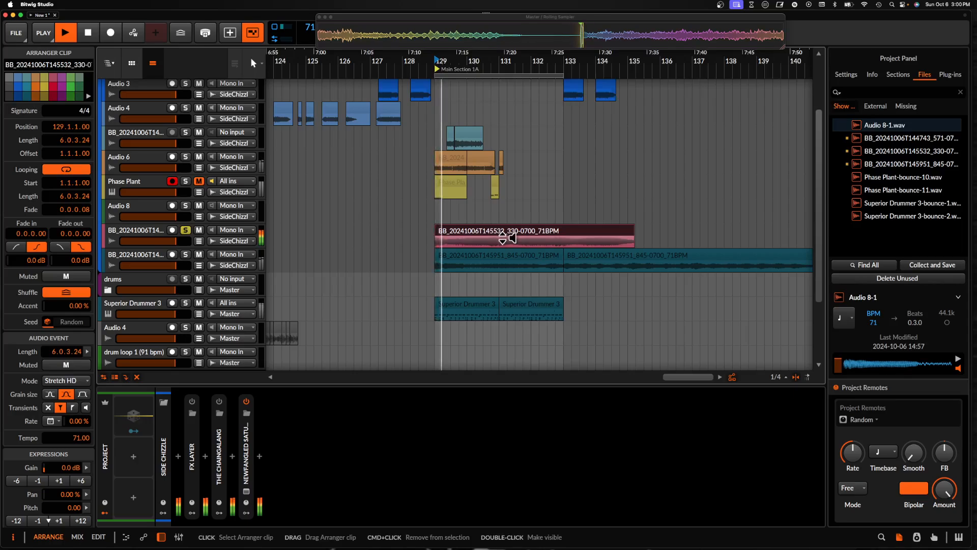
{"action": "key", "text": "space"}
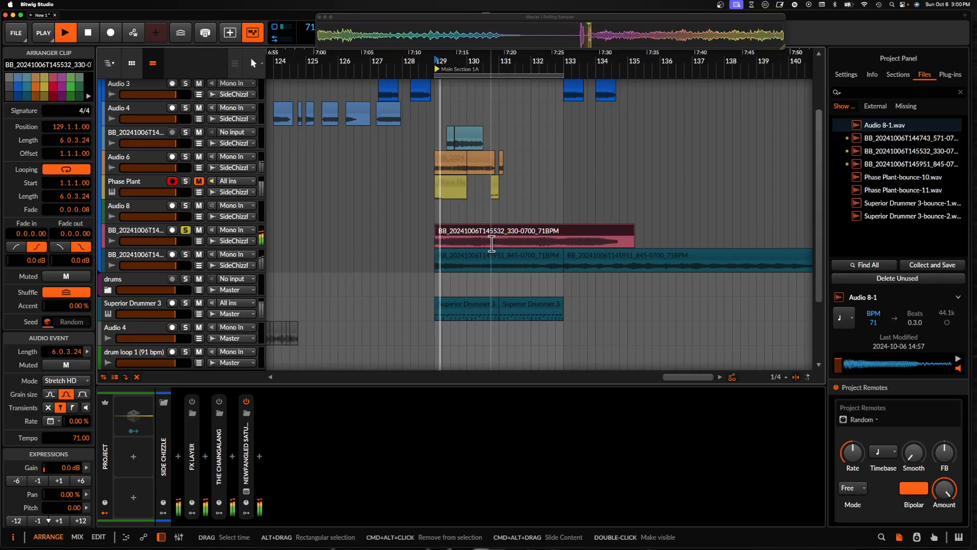
{"action": "scroll", "coordinate": [495, 242], "scroll_direction": "up", "scroll_amount": 2}
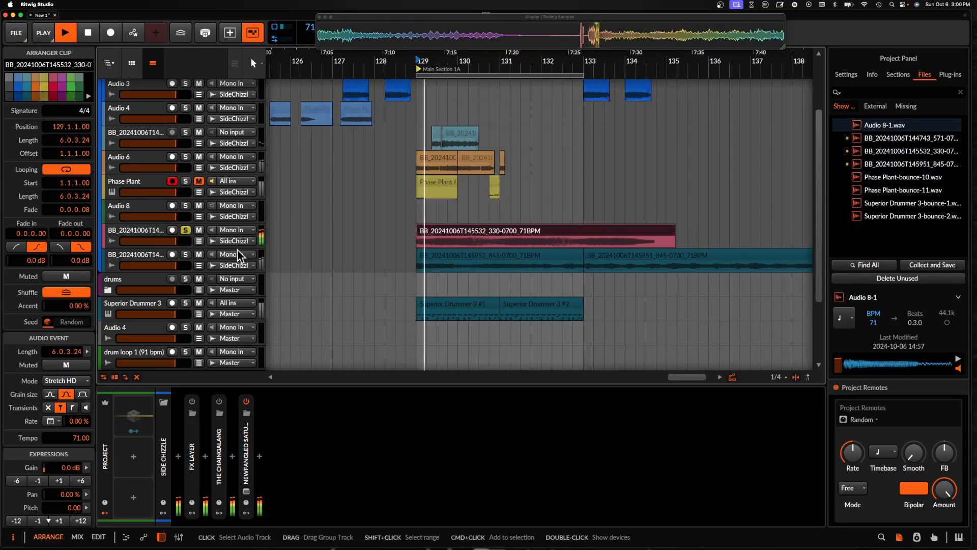
{"action": "left_click", "coordinate": [132, 233]}
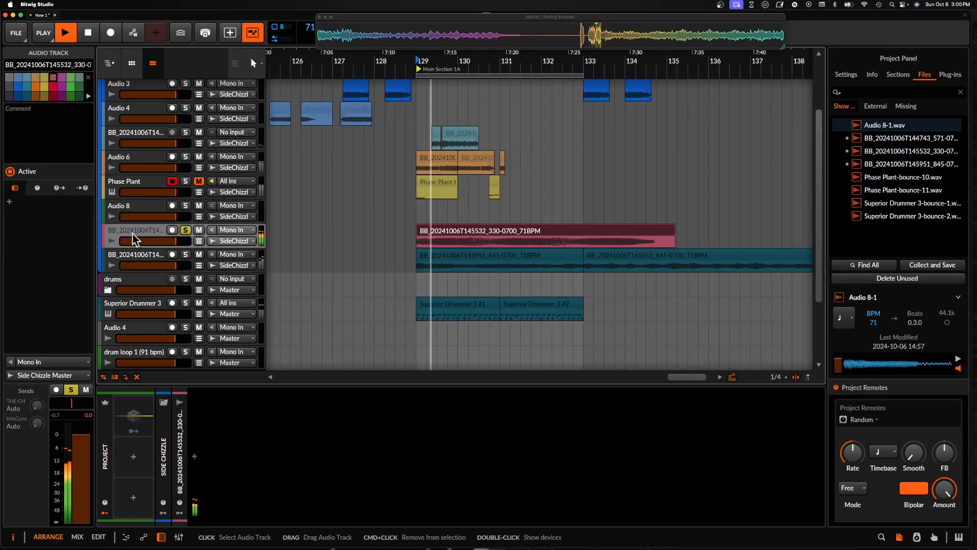
{"action": "key", "text": "space"}
Split the pink clip at 129.3.1 and 130.2.1 and delete the slice at bar 129
{"action": "left_click", "coordinate": [436, 243]}
{"action": "left_click_drag", "start_coordinate": [454, 234], "coordinate": [514, 237]}
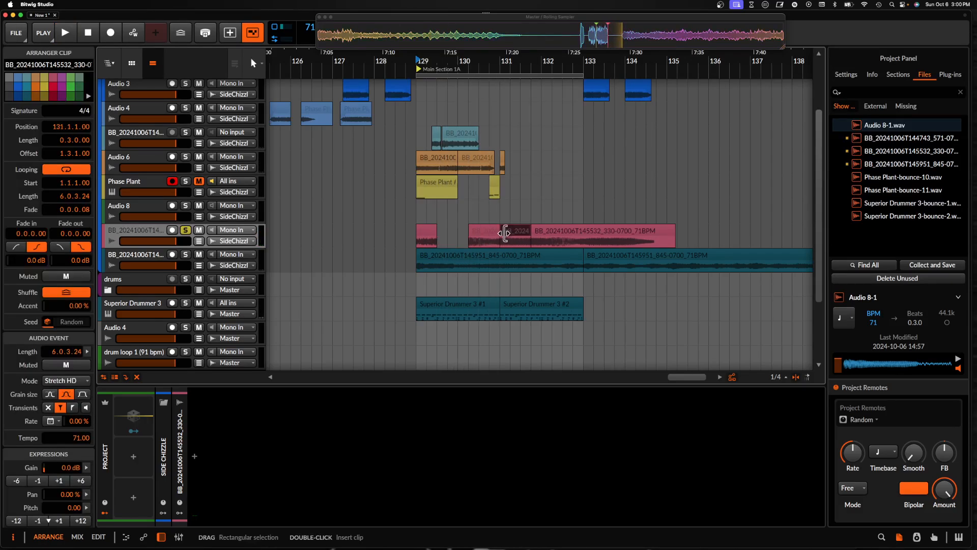
{"action": "key", "text": "super+z"}
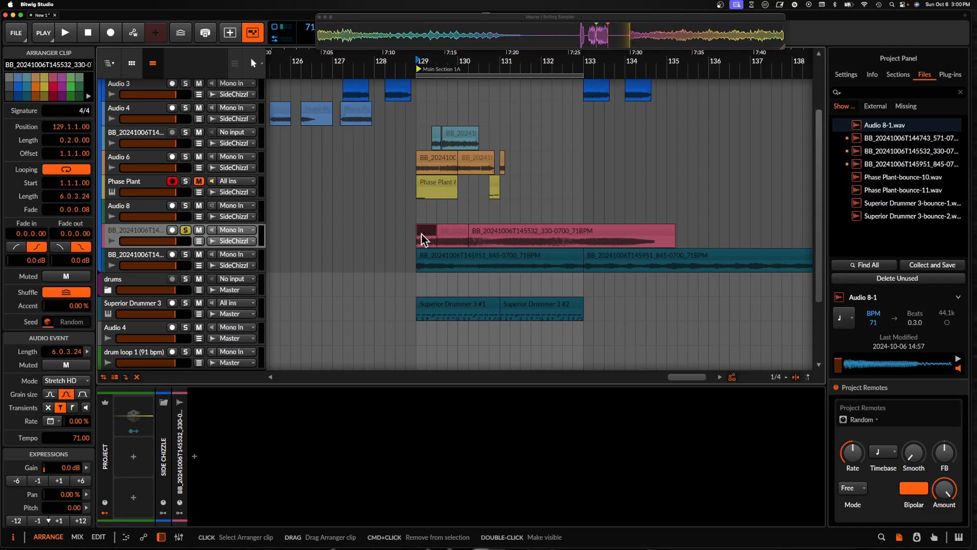
{"action": "key", "text": "Delete"}
Audition the pink clip starting at 130.2.1 and slide its audio content about half a bar earlier
{"action": "left_click", "coordinate": [479, 232]}
{"action": "key", "text": "space"}
{"action": "key", "text": "space"}
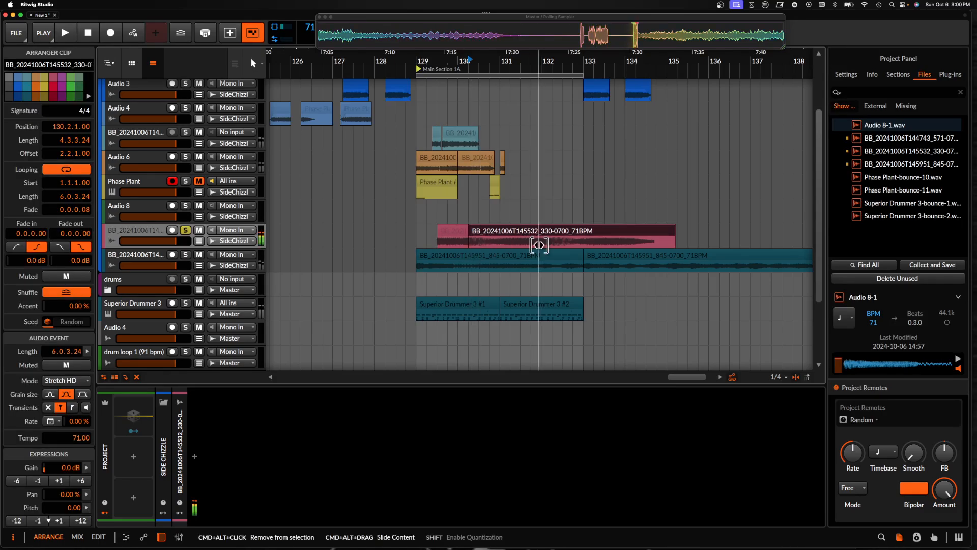
{"action": "left_click_drag", "start_coordinate": [538, 244], "coordinate": [519, 245]}
{"action": "key", "text": "space"}
{"action": "scroll", "coordinate": [517, 245], "scroll_direction": "up", "scroll_amount": 5}
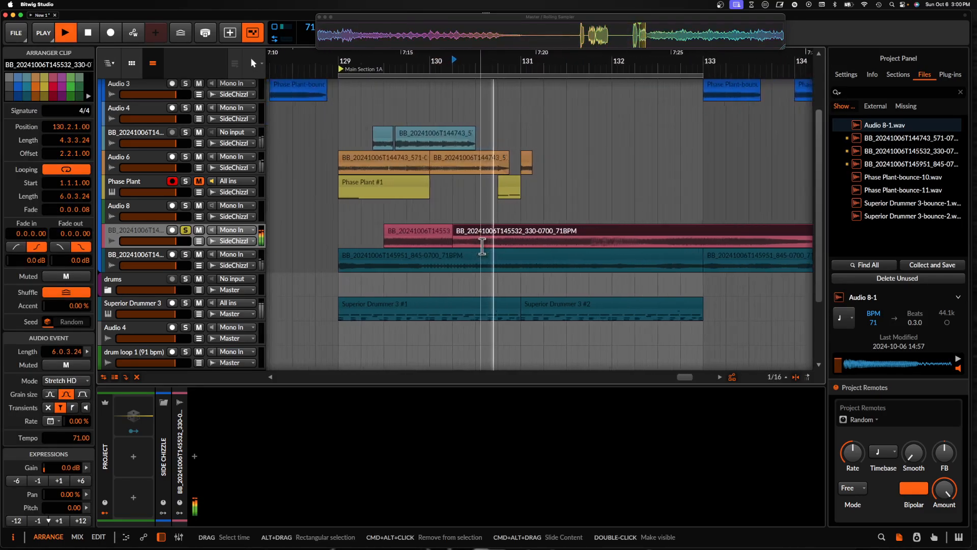
Split the pink clip that starts at 130.2.1 at bar 131
{"action": "key", "text": "space"}
{"action": "left_click", "coordinate": [530, 243]}
{"action": "key", "text": "super+e"}
{"action": "left_click", "coordinate": [507, 234]}
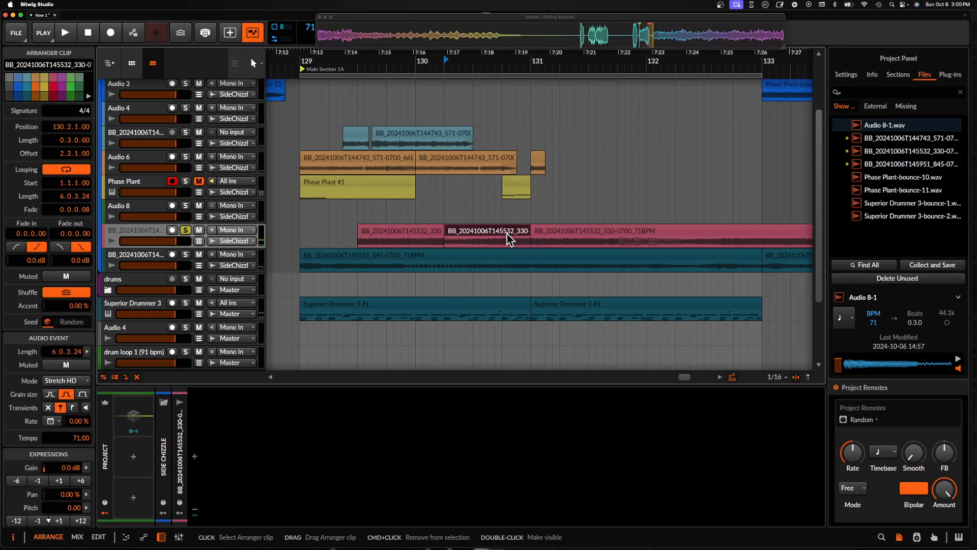
Audition the pink clip starting at bar 131 and slide its audio content earlier
{"action": "left_click", "coordinate": [557, 233]}
{"action": "scroll", "coordinate": [557, 233], "scroll_direction": "down", "scroll_amount": 5}
{"action": "key", "text": "space"}
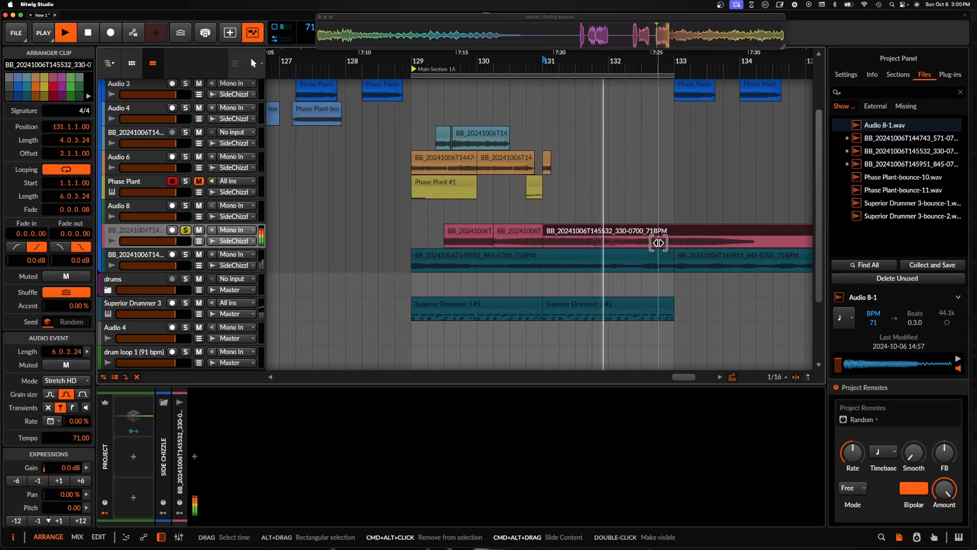
{"action": "left_click_drag", "start_coordinate": [658, 243], "coordinate": [606, 246]}
{"action": "left_click", "coordinate": [593, 245]}
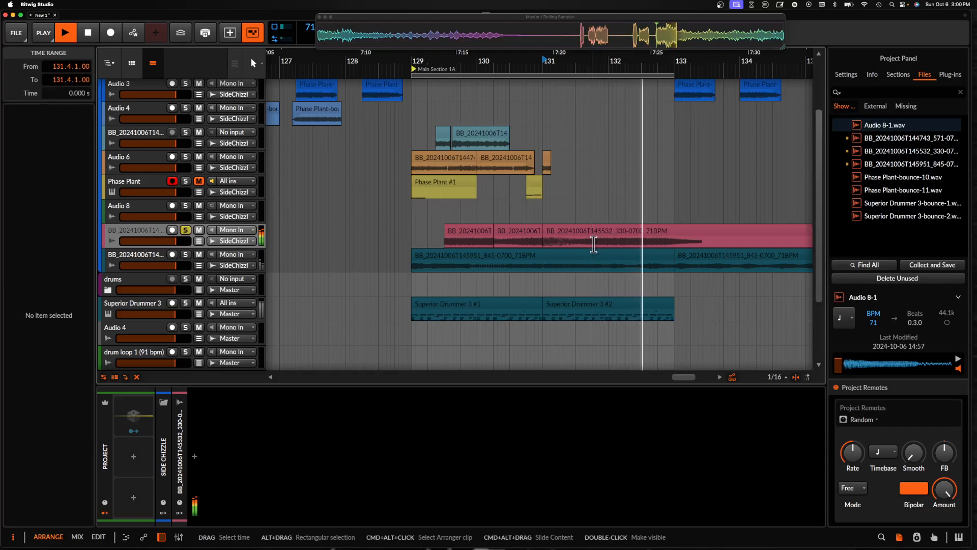
Split the pink clip in bar 131 at 131.2.2 and 131.4.1 and delete the remaining tail
{"action": "key", "text": "space"}
{"action": "left_click", "coordinate": [564, 246]}
{"action": "key", "text": "space"}
{"action": "scroll", "coordinate": [565, 247], "scroll_direction": "up", "scroll_amount": 2}
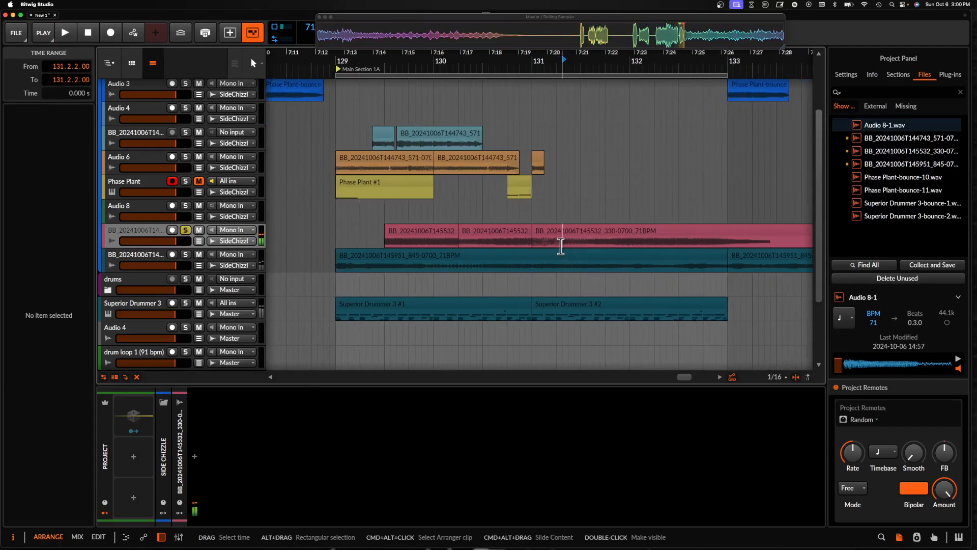
{"action": "left_click", "coordinate": [603, 233]}
{"action": "scroll", "coordinate": [611, 235], "scroll_direction": "down", "scroll_amount": 4}
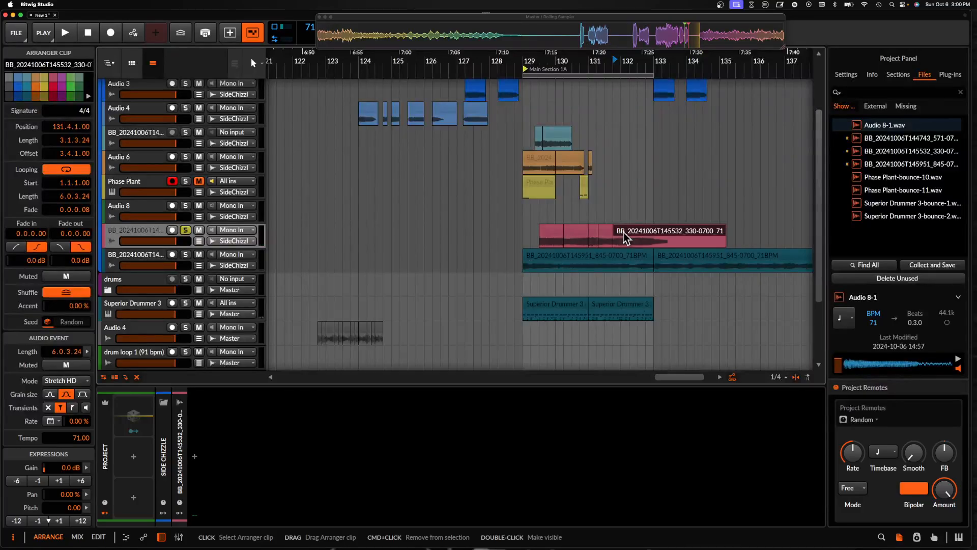
Add an audio track below the pink one, move the last pink slice onto it at bar 129 and solo the track
{"action": "left_click", "coordinate": [349, 264]}
{"action": "key", "text": "super+t"}
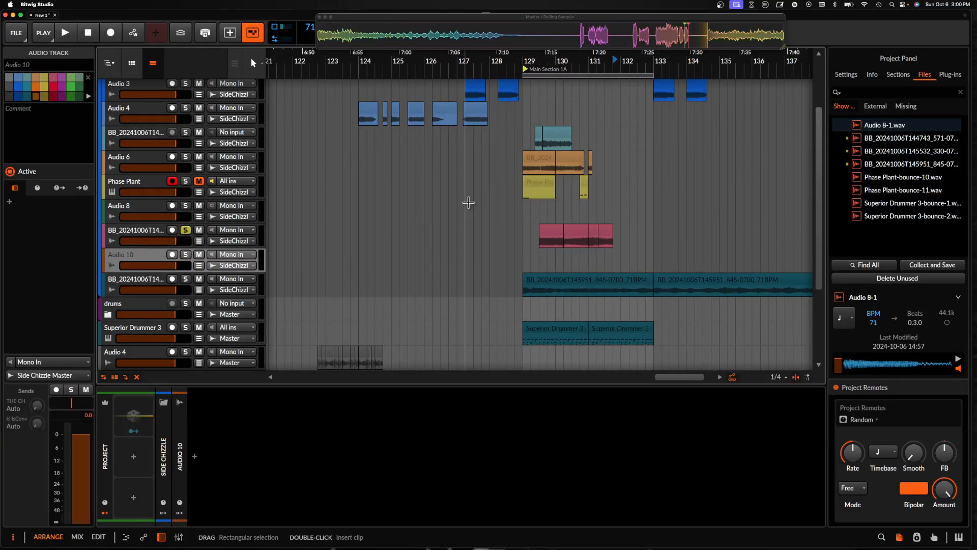
{"action": "left_click_drag", "start_coordinate": [611, 242], "coordinate": [531, 265]}
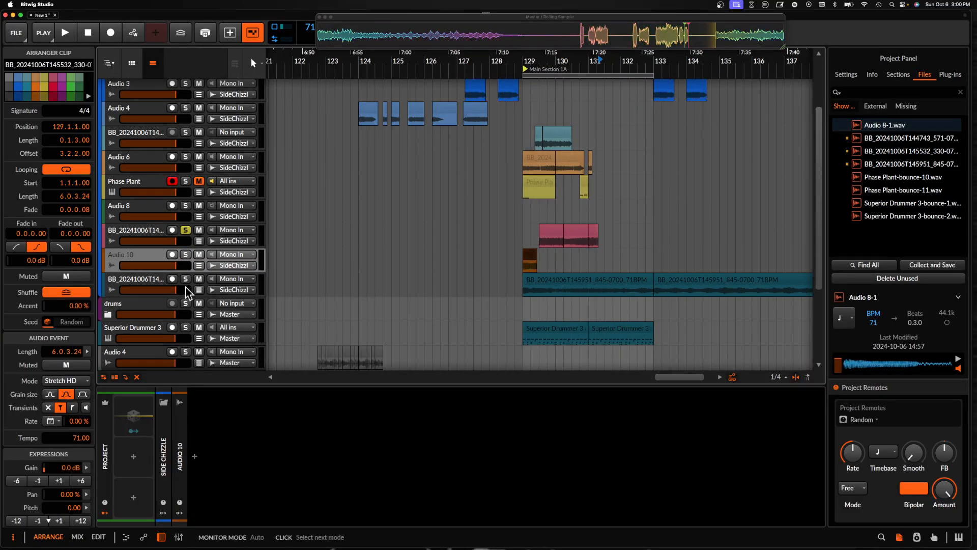
{"action": "left_click", "coordinate": [141, 261]}
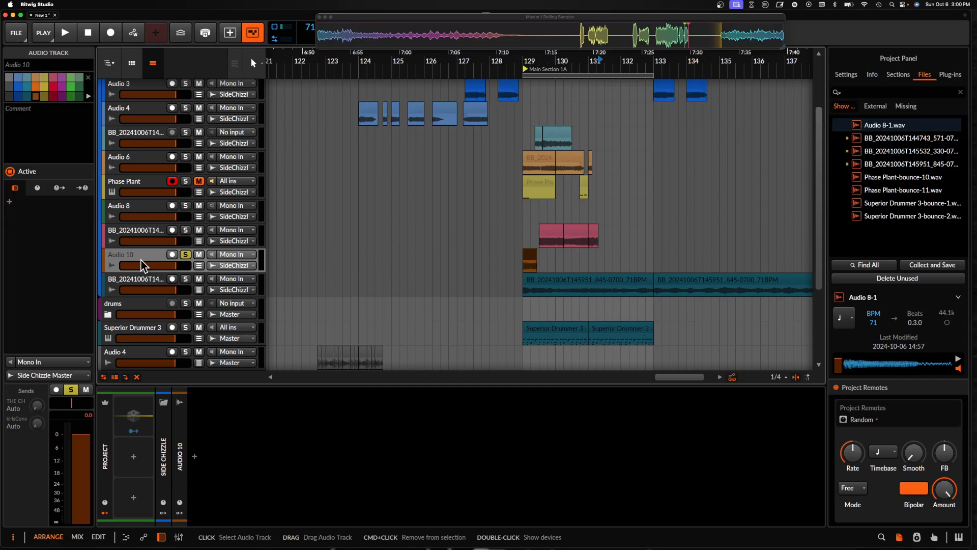
Insert the Raum reverb on the new Audio 10 track
{"action": "left_click", "coordinate": [200, 458]}
{"action": "type", "text": "RA"}
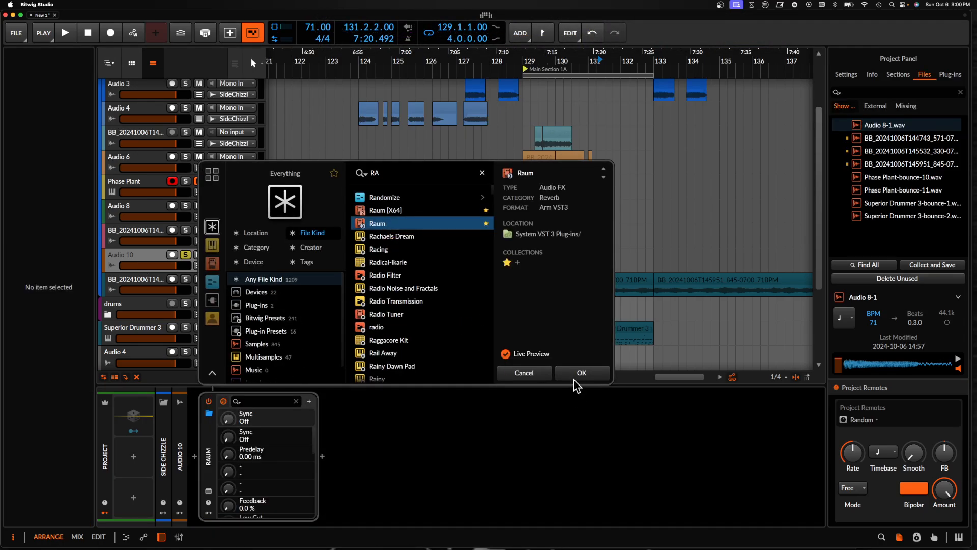
{"action": "left_click", "coordinate": [577, 374]}
Add Pro-Q 3 after Raum with a low cut at 237.41 Hz, then close both plug-in windows
{"action": "left_click", "coordinate": [323, 457]}
{"action": "type", "text": "PRO"}
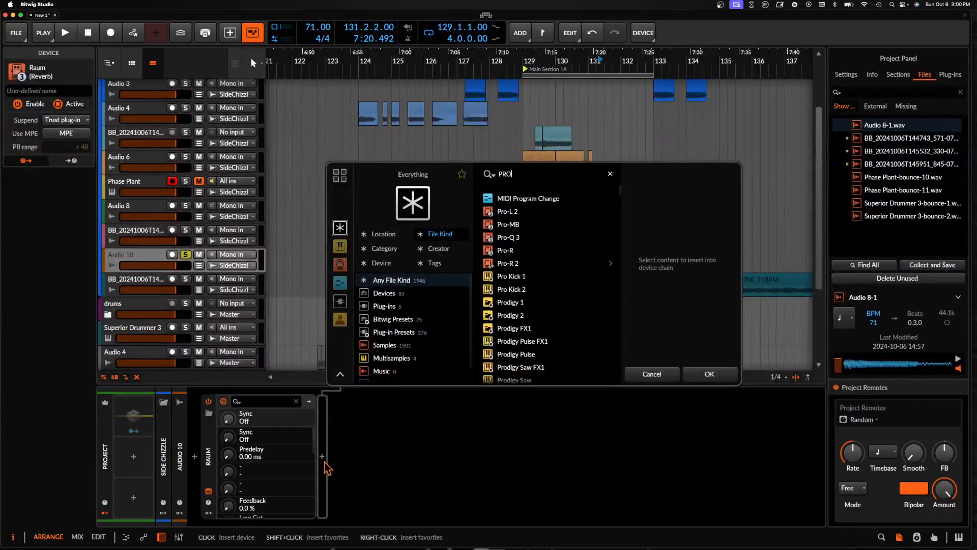
{"action": "left_click", "coordinate": [509, 237]}
{"action": "left_click", "coordinate": [729, 374]}
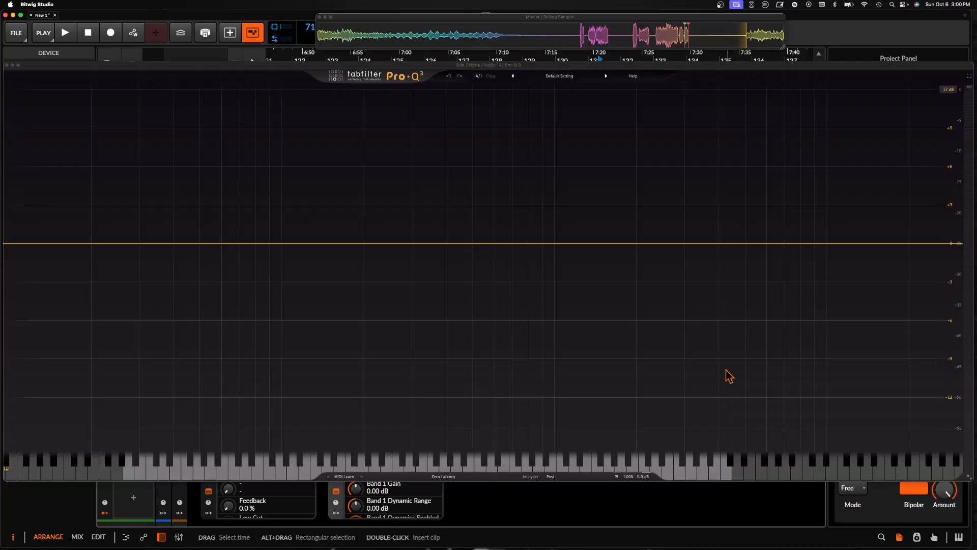
{"action": "double_click", "coordinate": [34, 244]}
{"action": "left_click_drag", "start_coordinate": [34, 245], "coordinate": [385, 261]}
{"action": "key", "text": "space"}
{"action": "left_click", "coordinate": [6, 66]}
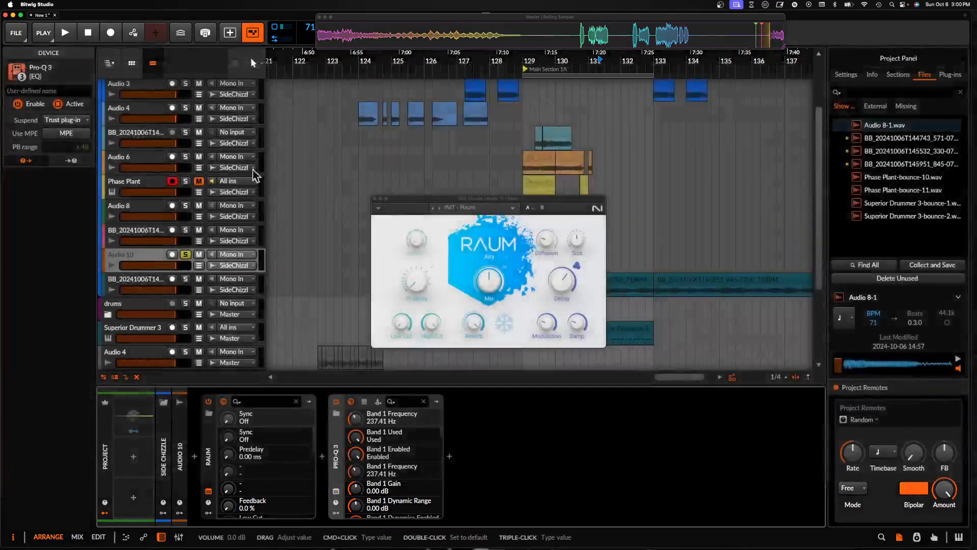
{"action": "left_click", "coordinate": [379, 198]}
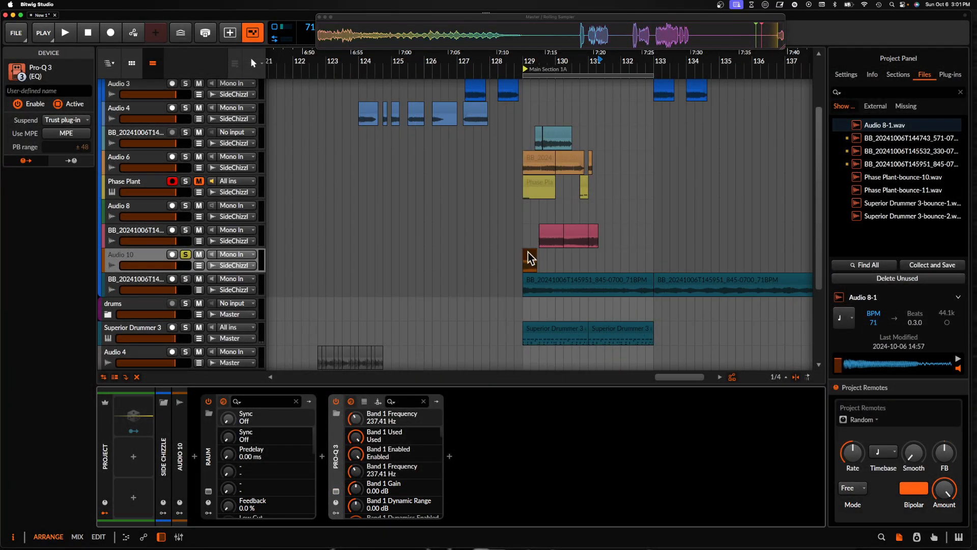
Audition the Audio 10 clip and give it a fade-in of 0.0.2.63 and a fade-out of 0.0.1.27
{"action": "left_click", "coordinate": [527, 253]}
{"action": "scroll", "coordinate": [527, 252], "scroll_direction": "up", "scroll_amount": 6}
{"action": "key", "text": "space"}
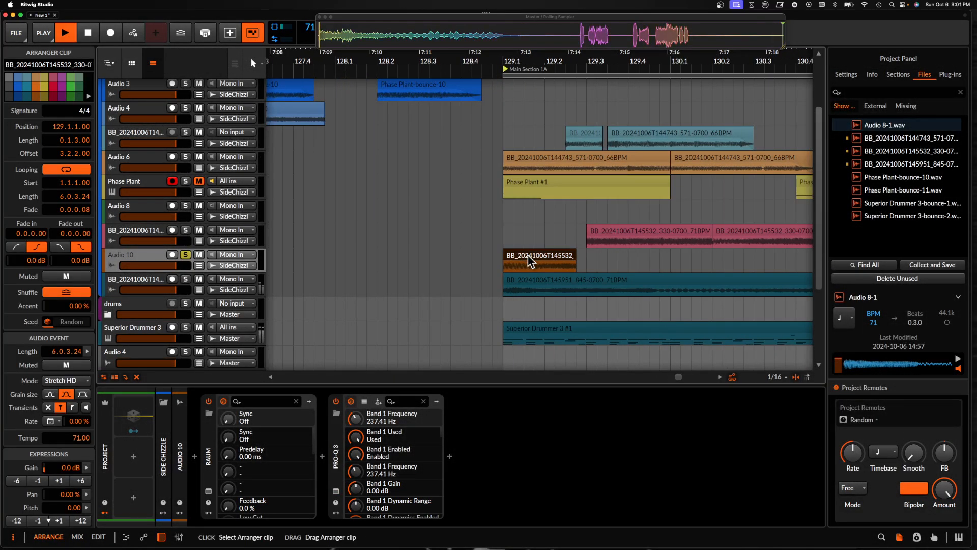
{"action": "key", "text": "space"}
{"action": "key", "text": "space"}
{"action": "key", "text": "space"}
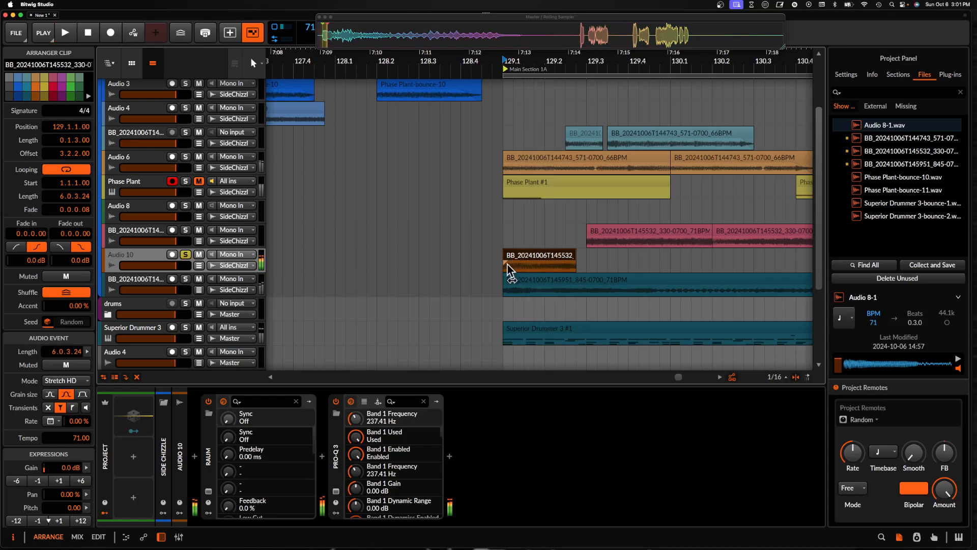
{"action": "key", "text": "space"}
{"action": "left_click_drag", "start_coordinate": [534, 263], "coordinate": [563, 265]}
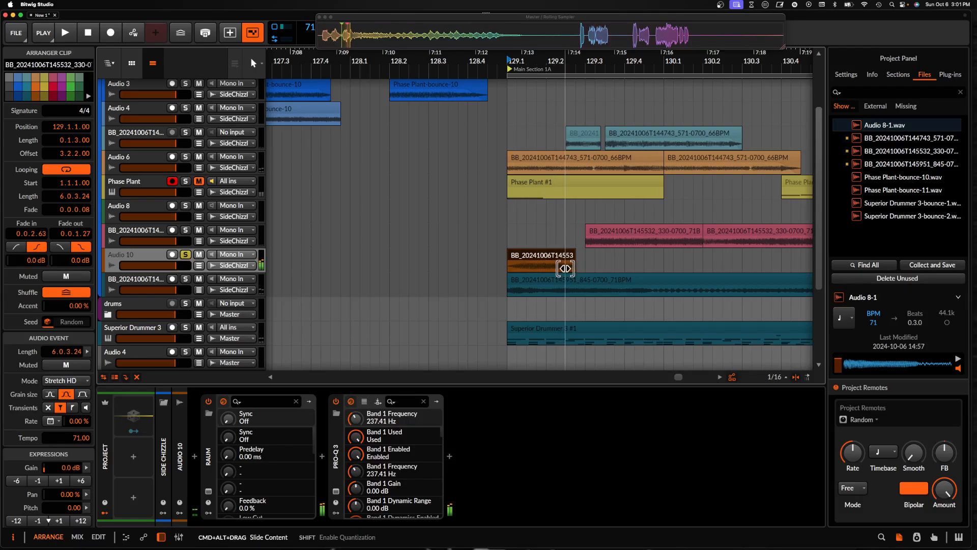
{"action": "key", "text": "space"}
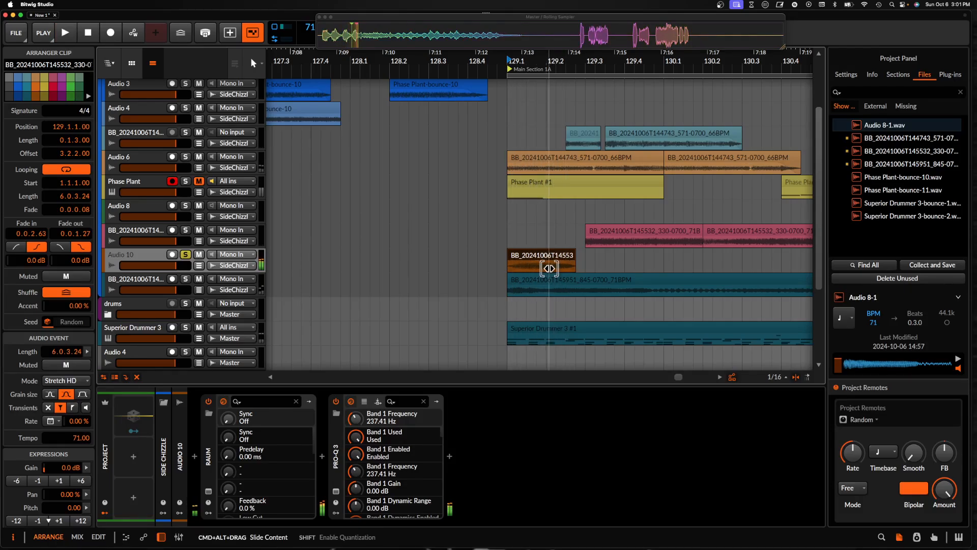
Raise the Pro-Q 3 low cut on Audio 10 to 748.80 Hz and close the plug-in
{"action": "left_click", "coordinate": [336, 492]}
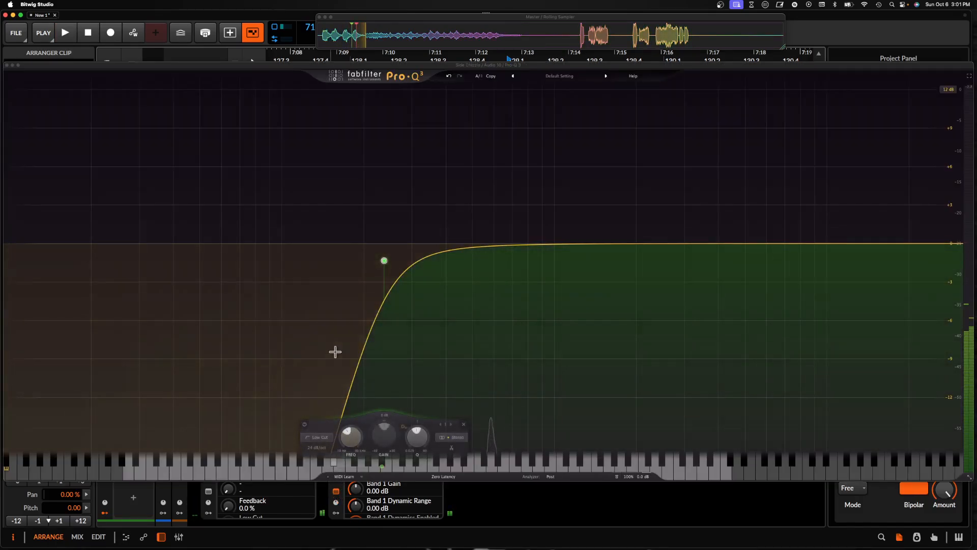
{"action": "left_click_drag", "start_coordinate": [381, 266], "coordinate": [518, 263]}
{"action": "key", "text": "space"}
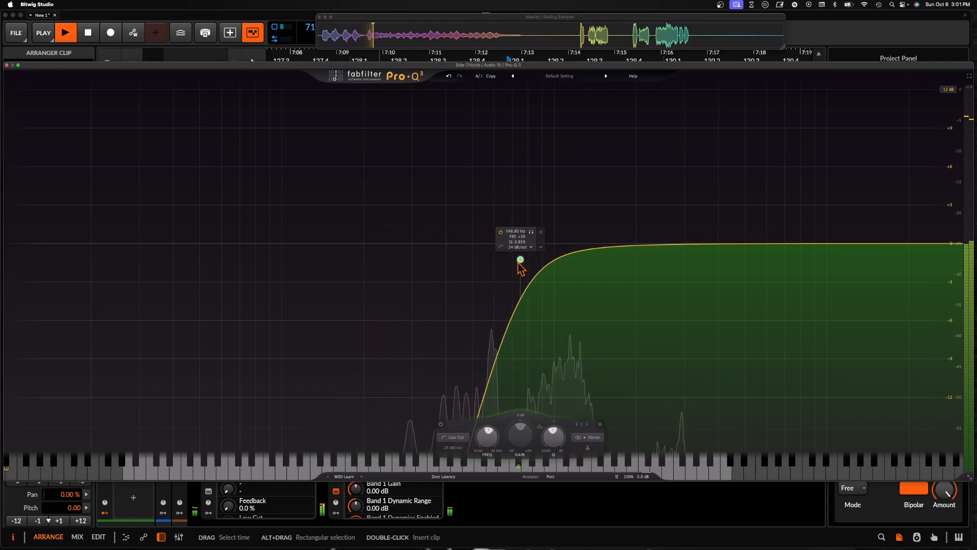
{"action": "left_click", "coordinate": [7, 65]}
Copy the orange Audio 10 clip to the second half of bar 131, just after the pink clips
{"action": "scroll", "coordinate": [568, 235], "scroll_direction": "down", "scroll_amount": 4}
{"action": "scroll", "coordinate": [567, 235], "scroll_direction": "down", "scroll_amount": 1}
{"action": "scroll", "coordinate": [567, 234], "scroll_direction": "right", "scroll_amount": 3}
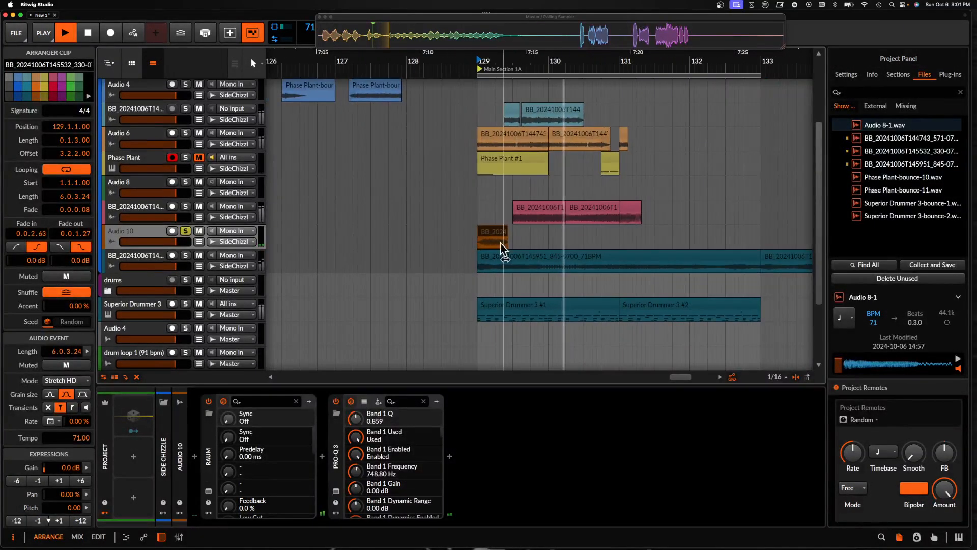
{"action": "left_click_drag", "start_coordinate": [487, 234], "coordinate": [682, 235]}
Solo the pink track alongside Audio 10 and copy Audio 10's Raum reverb onto it
{"action": "left_click", "coordinate": [540, 211]}
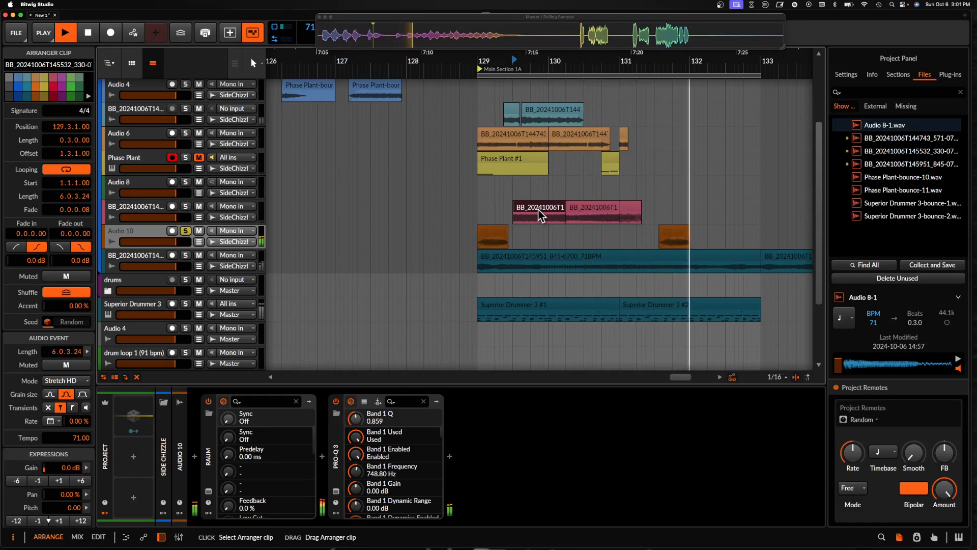
{"action": "left_click", "coordinate": [170, 216]}
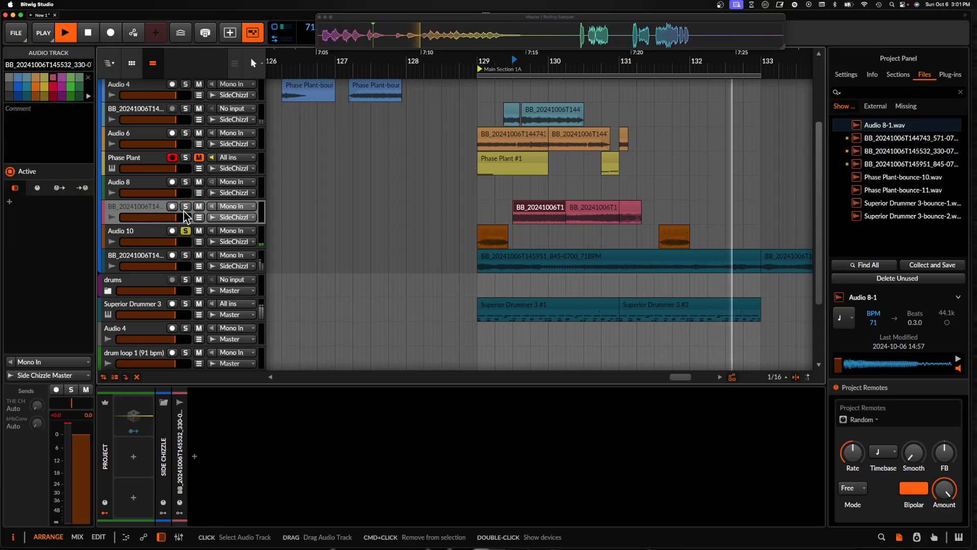
{"action": "left_click", "coordinate": [138, 234]}
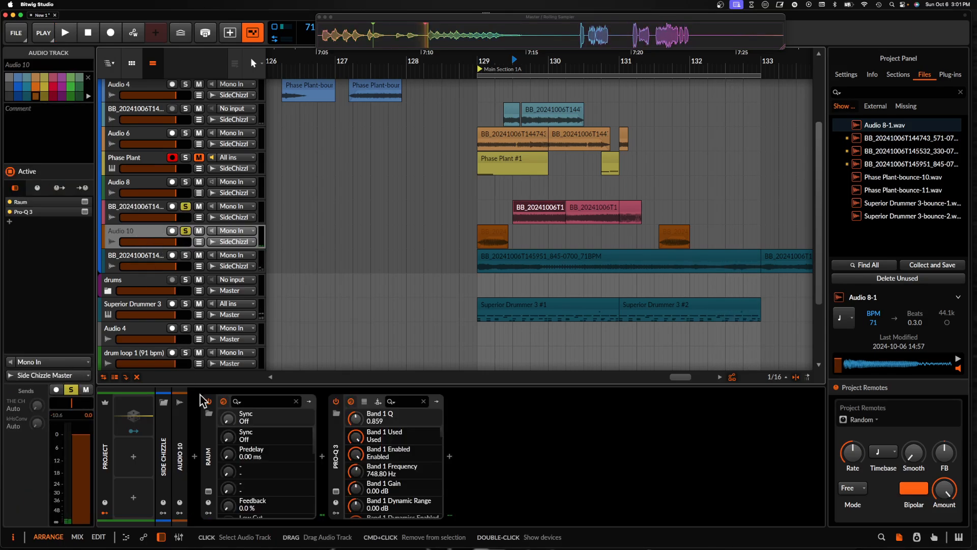
{"action": "left_click_drag", "start_coordinate": [208, 429], "coordinate": [133, 215]}
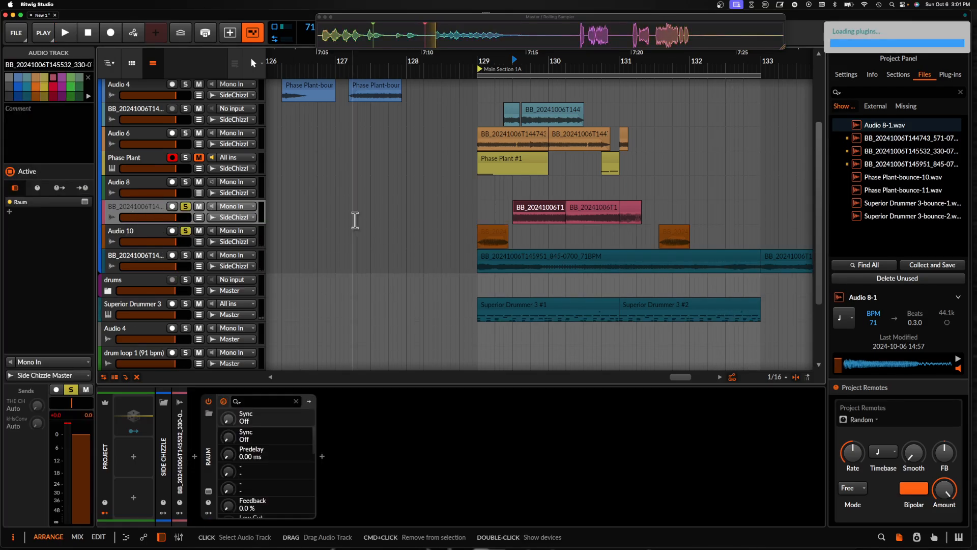
Move the first pink clip to 129.1.1.00 and lower the gain of all three pink clips to -5.8 dB
{"action": "left_click", "coordinate": [537, 216]}
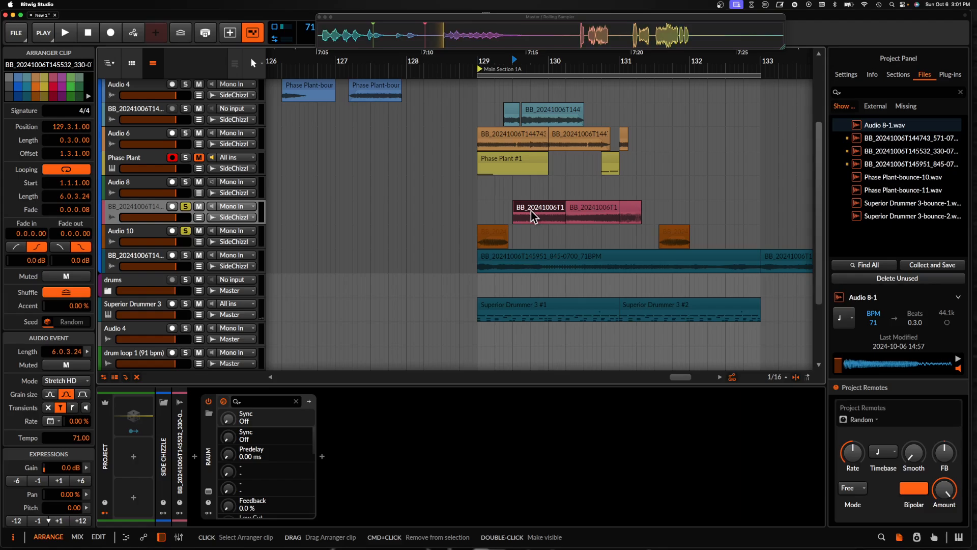
{"action": "left_click_drag", "start_coordinate": [503, 214], "coordinate": [498, 214]}
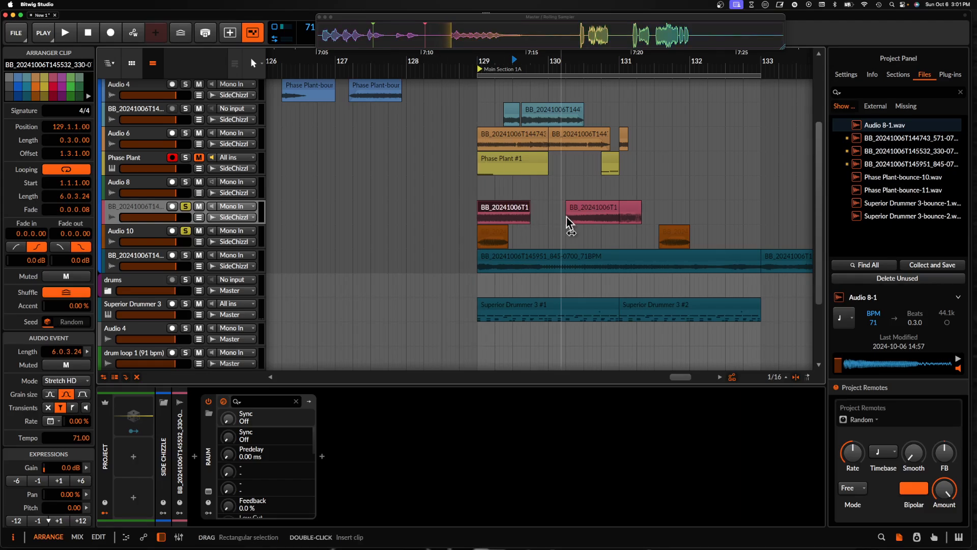
{"action": "left_click", "coordinate": [637, 208], "text": "shift"}
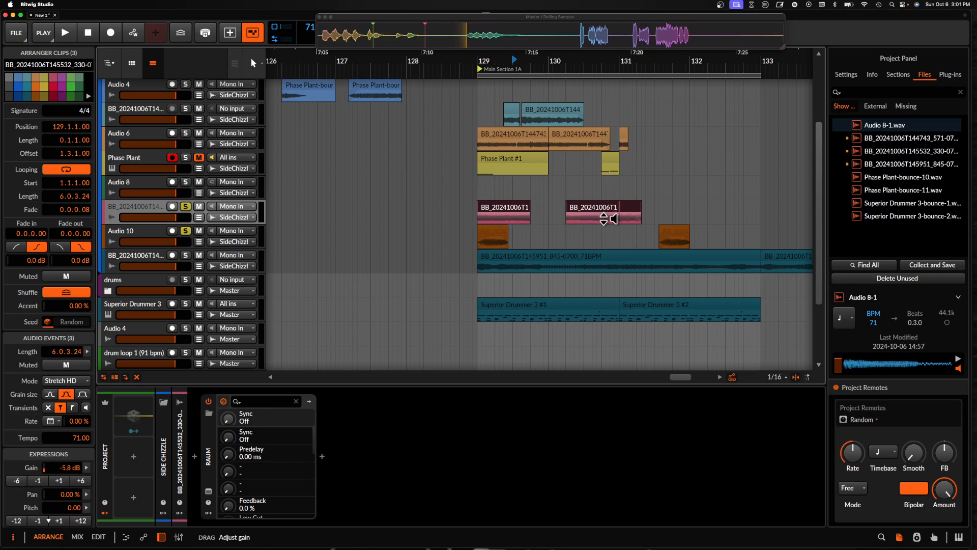
{"action": "left_click", "coordinate": [511, 209]}
Unsolo the pink track and Audio 10, and play the full mix from bar 129
{"action": "scroll", "coordinate": [510, 210], "scroll_direction": "right", "scroll_amount": 1}
{"action": "scroll", "coordinate": [447, 214], "scroll_direction": "down", "scroll_amount": 3}
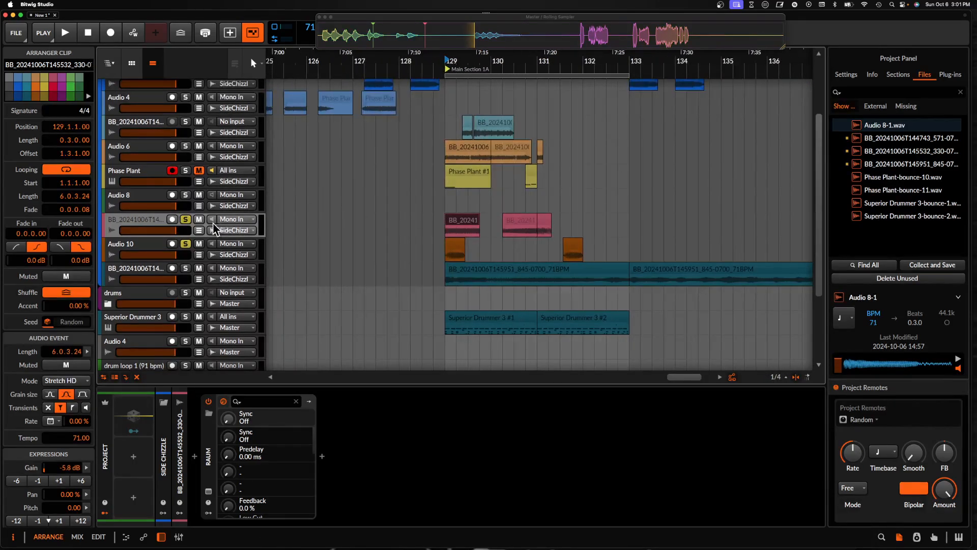
{"action": "scroll", "coordinate": [449, 224], "scroll_direction": "up", "scroll_amount": 3}
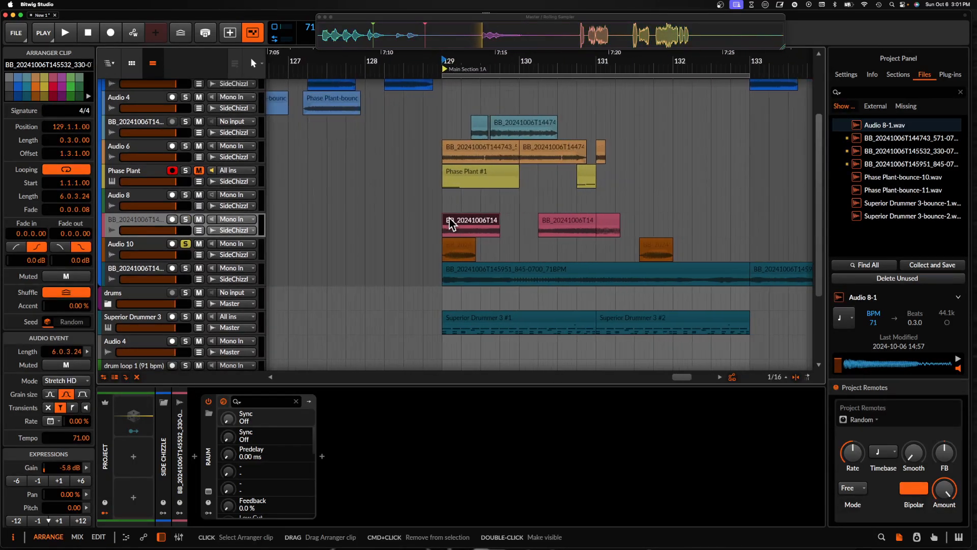
{"action": "key", "text": "space"}
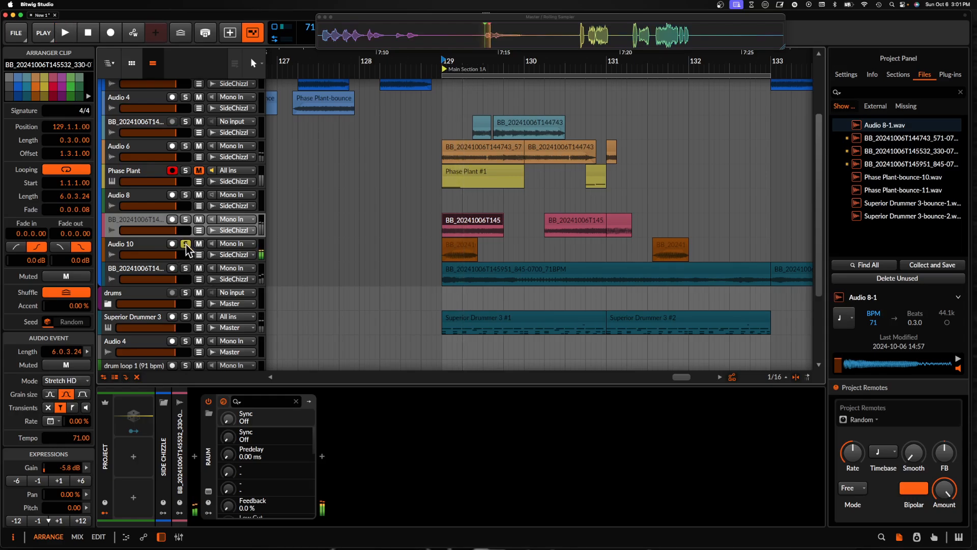
{"action": "scroll", "coordinate": [463, 229], "scroll_direction": "down", "scroll_amount": 3}
{"action": "key", "text": "space"}
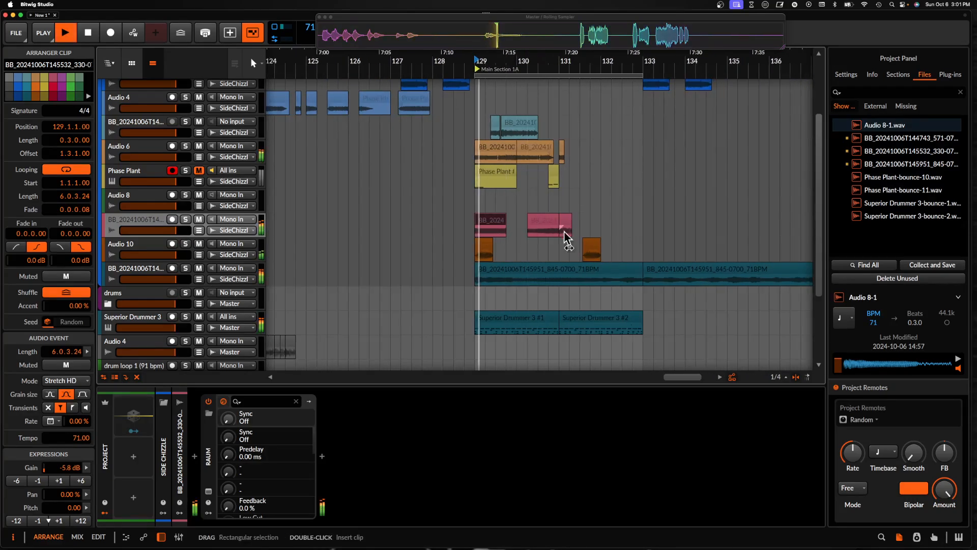
{"action": "scroll", "coordinate": [485, 222], "scroll_direction": "up", "scroll_amount": 3}
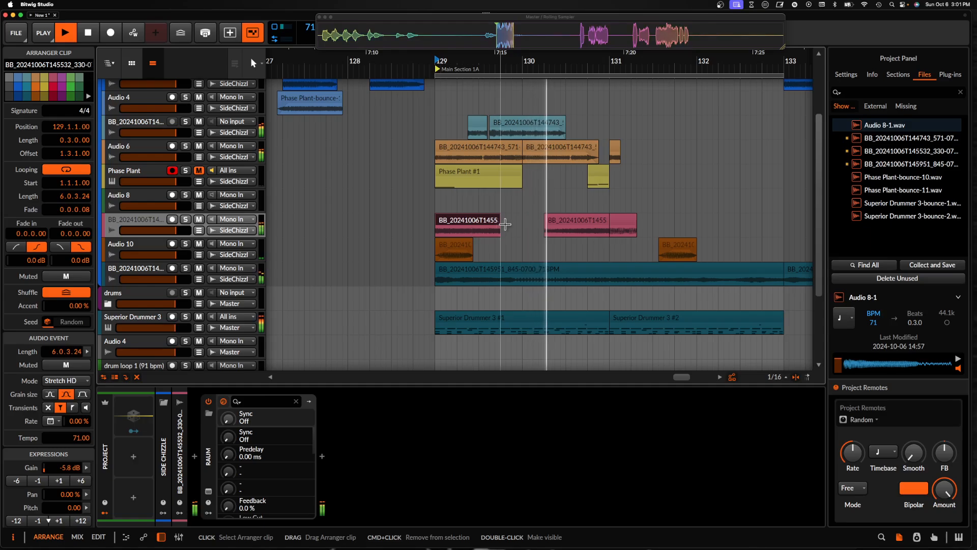
{"action": "left_click", "coordinate": [565, 226]}
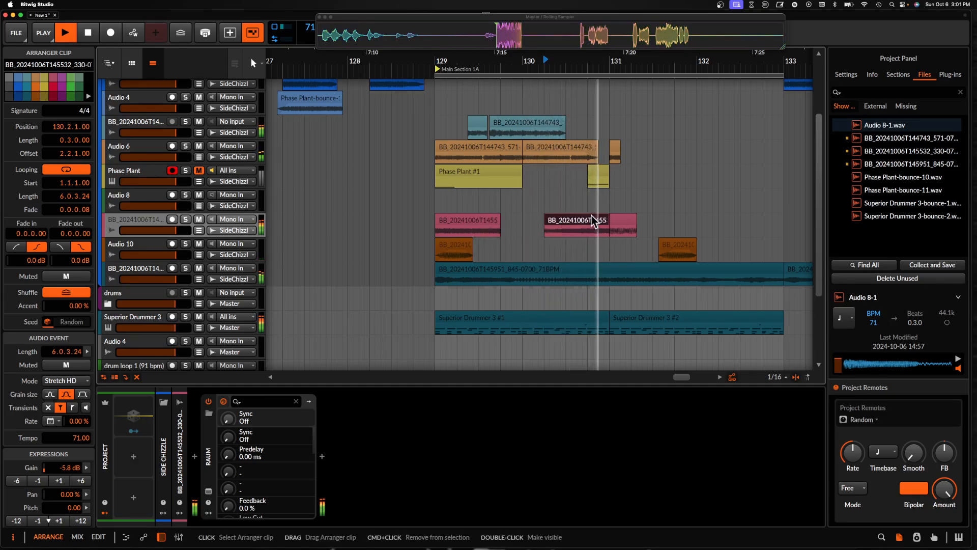
Duplicate the yellow Phase Plant, Audio 6 and light-blue clips of bars 129 to 131 so they repeat from 131.1.1.00
{"action": "scroll", "coordinate": [579, 172], "scroll_direction": "down", "scroll_amount": 3}
{"action": "left_click_drag", "start_coordinate": [478, 182], "coordinate": [597, 182]}
{"action": "key", "text": "super+d"}
{"action": "left_click_drag", "start_coordinate": [479, 153], "coordinate": [606, 128]}
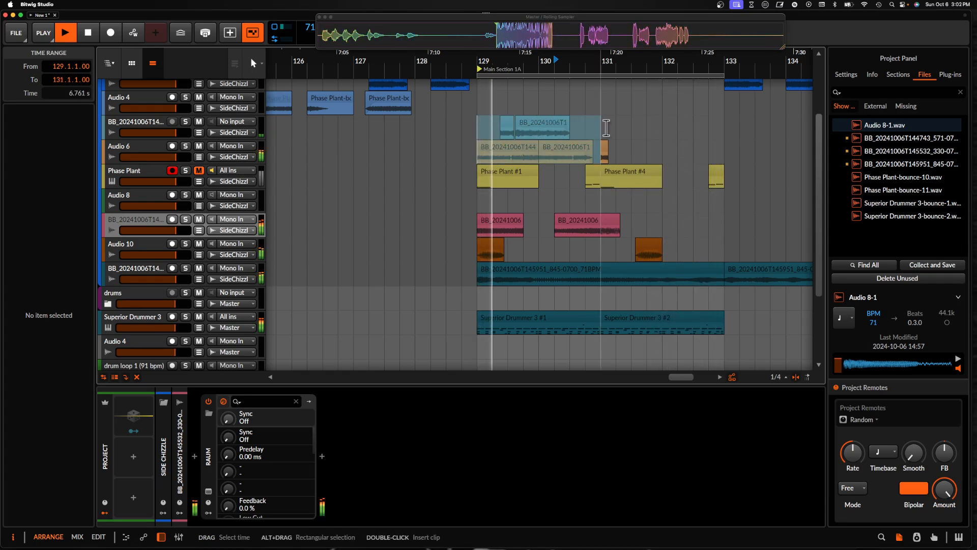
{"action": "key", "text": "super+d"}
Lower the pink track's volume and move its longer clips to 132.2.1 and 129.2.1, giving the latter a 0.2.1.39 fade-in and -9.8 dB gain
{"action": "left_click", "coordinate": [496, 224]}
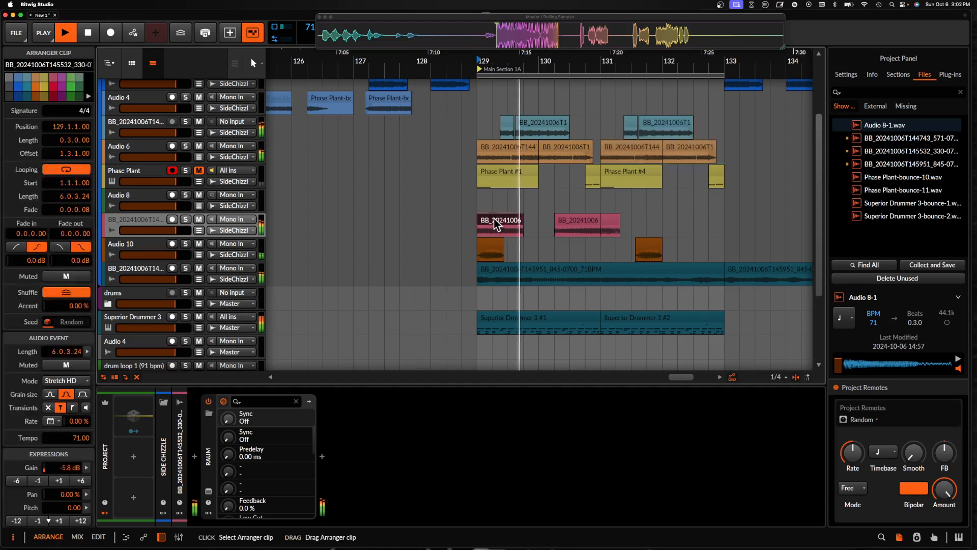
{"action": "left_click", "coordinate": [560, 220]}
{"action": "scroll", "coordinate": [570, 219], "scroll_direction": "down", "scroll_amount": 3}
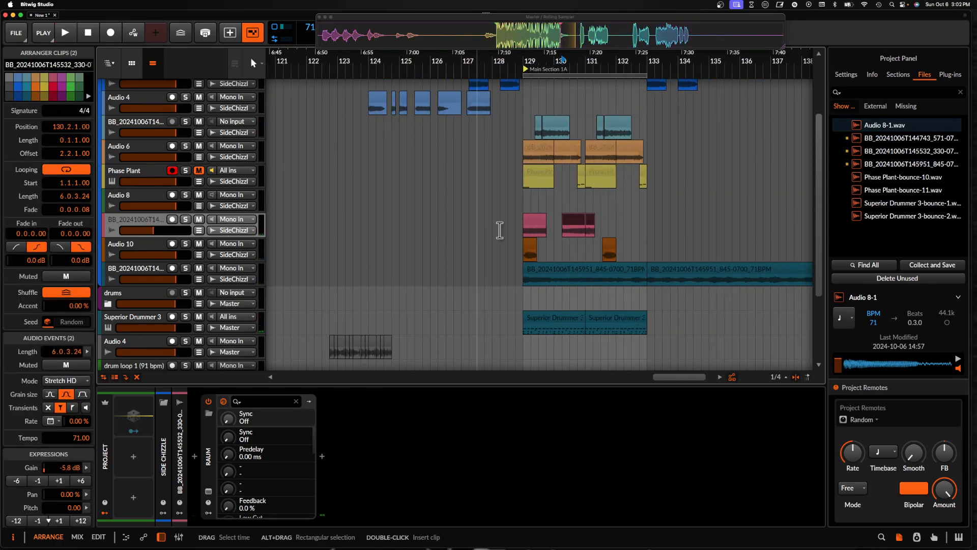
{"action": "left_click", "coordinate": [537, 226]}
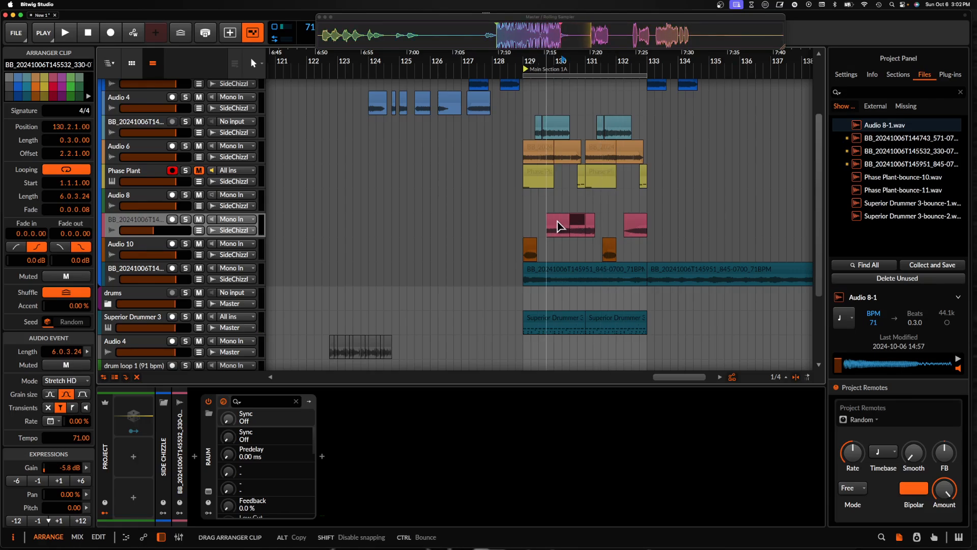
{"action": "scroll", "coordinate": [563, 226], "scroll_direction": "up", "scroll_amount": 4}
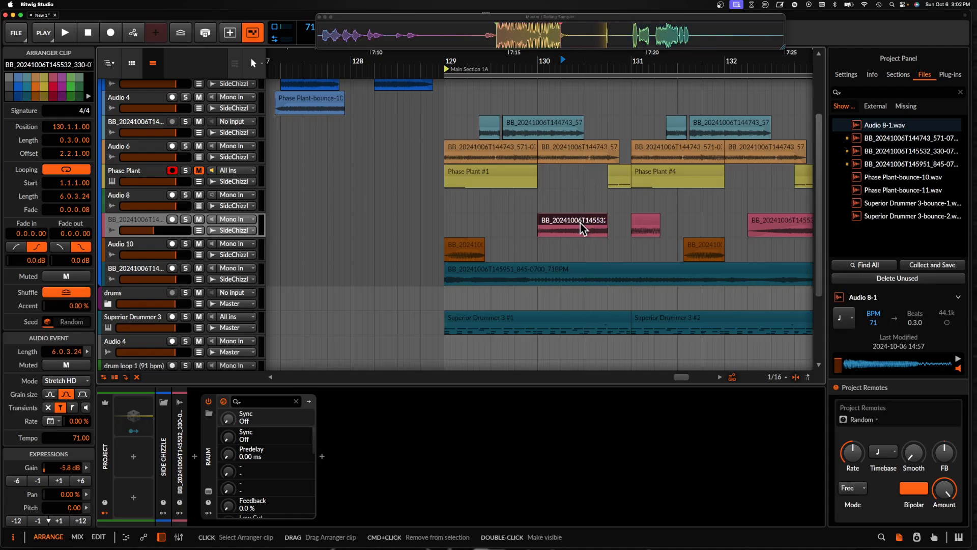
{"action": "left_click_drag", "start_coordinate": [580, 222], "coordinate": [525, 229]}
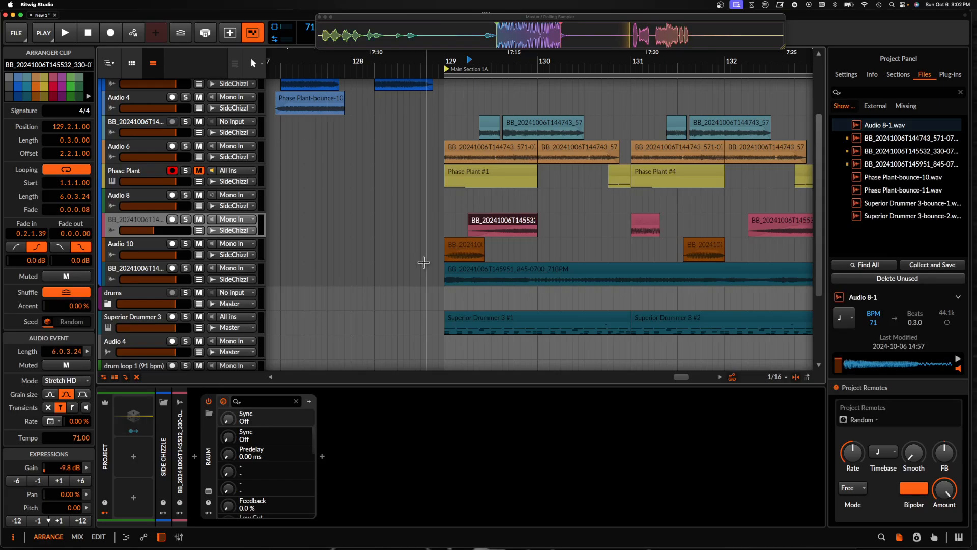
Play the arrangement from 129.1.1.00 to check the rearranged pink clips
{"action": "left_click", "coordinate": [443, 232]}
{"action": "scroll", "coordinate": [443, 232], "scroll_direction": "down", "scroll_amount": 2}
{"action": "key", "text": "space"}
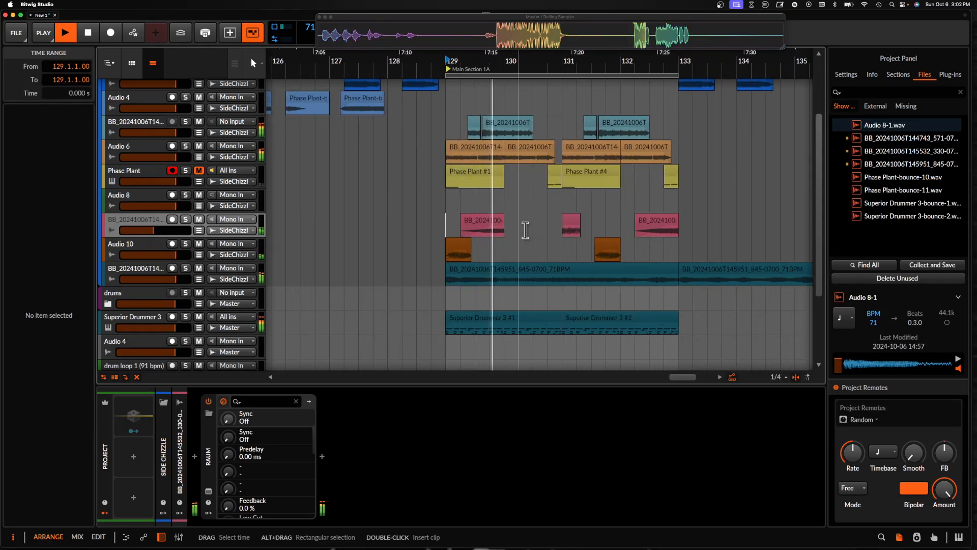
{"action": "scroll", "coordinate": [552, 161], "scroll_direction": "up", "scroll_amount": 2}
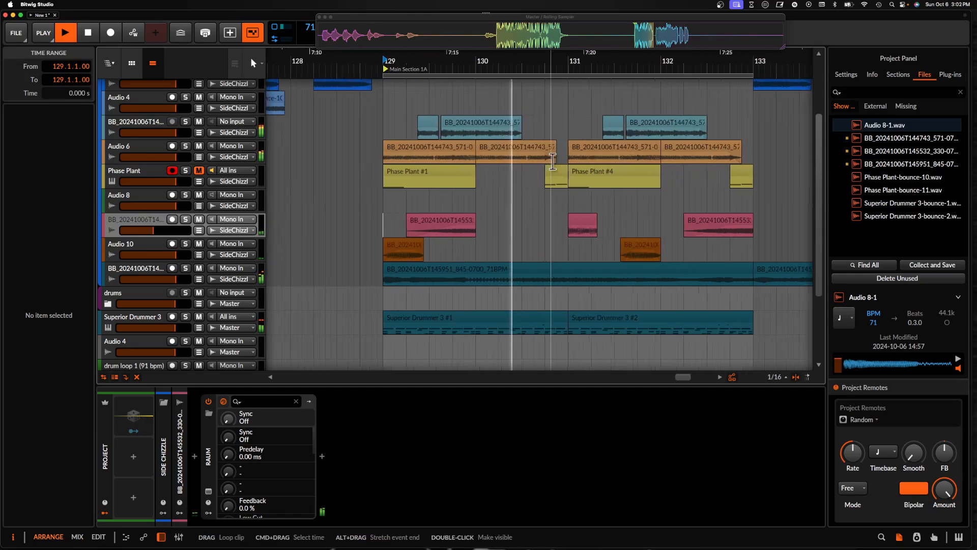
{"action": "scroll", "coordinate": [556, 172], "scroll_direction": "down", "scroll_amount": 1}
{"action": "scroll", "coordinate": [555, 173], "scroll_direction": "up", "scroll_amount": 2}
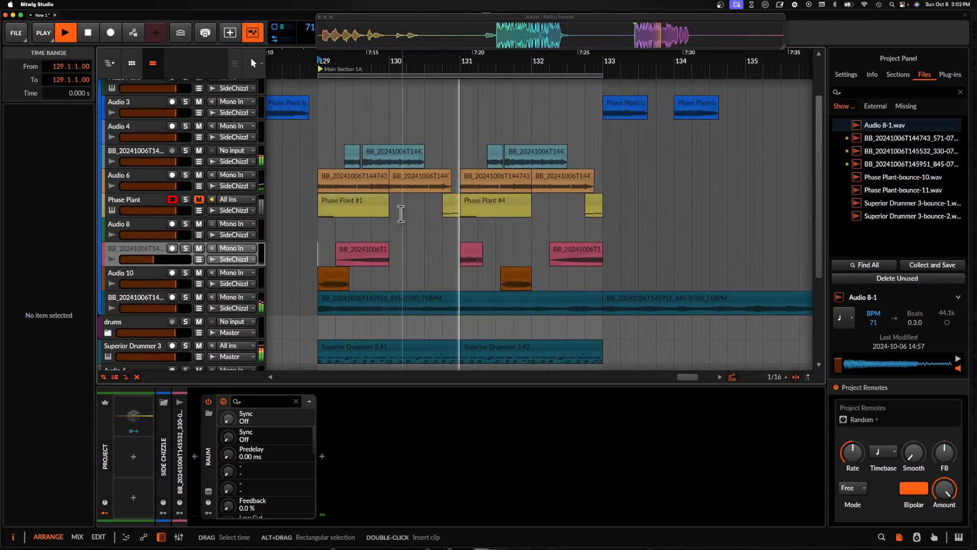
Select both orange Audio 10 clips and lower the Audio 10 track's volume to -8.7 dB
{"action": "left_click", "coordinate": [517, 275]}
{"action": "left_click", "coordinate": [334, 275], "text": "shift"}
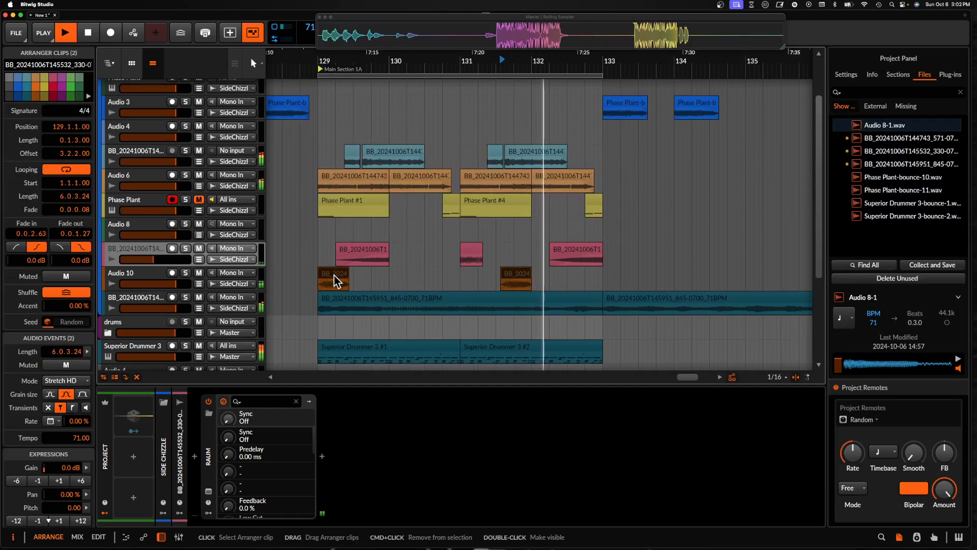
{"action": "left_click_drag", "start_coordinate": [176, 283], "coordinate": [173, 285]}
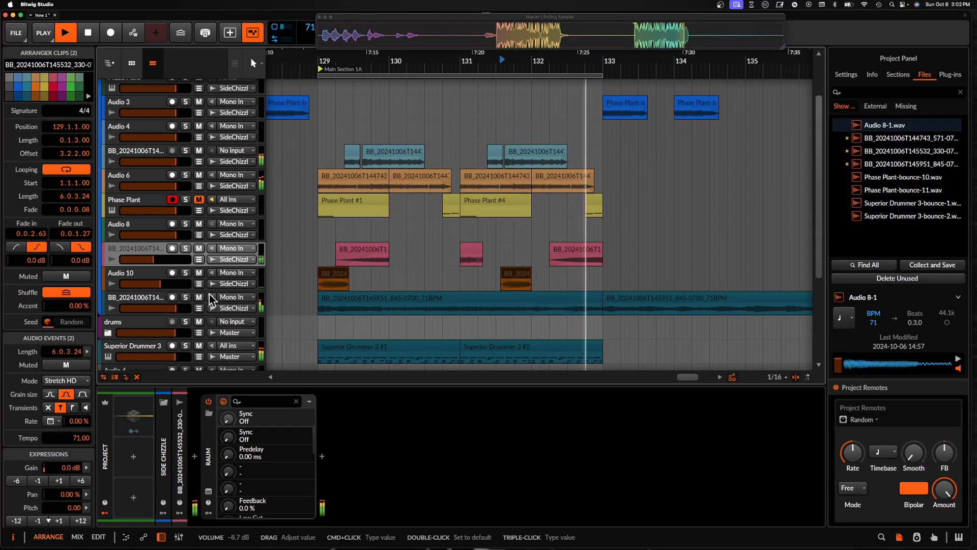
Unmute the yellow Phase Plant track and show the Side Chizzle group's devices
{"action": "left_click", "coordinate": [145, 203]}
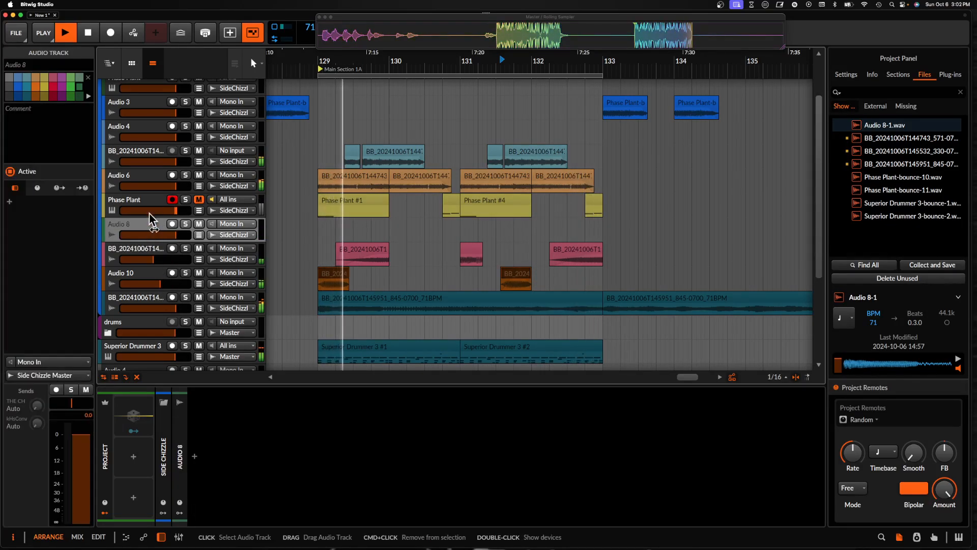
{"action": "left_click", "coordinate": [199, 199]}
{"action": "scroll", "coordinate": [203, 205], "scroll_direction": "up", "scroll_amount": 3}
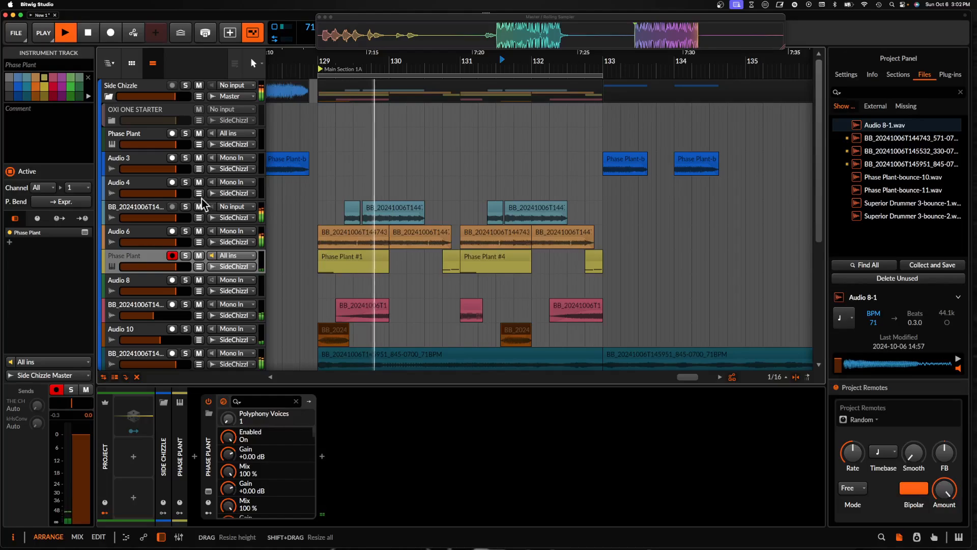
{"action": "left_click", "coordinate": [141, 91]}
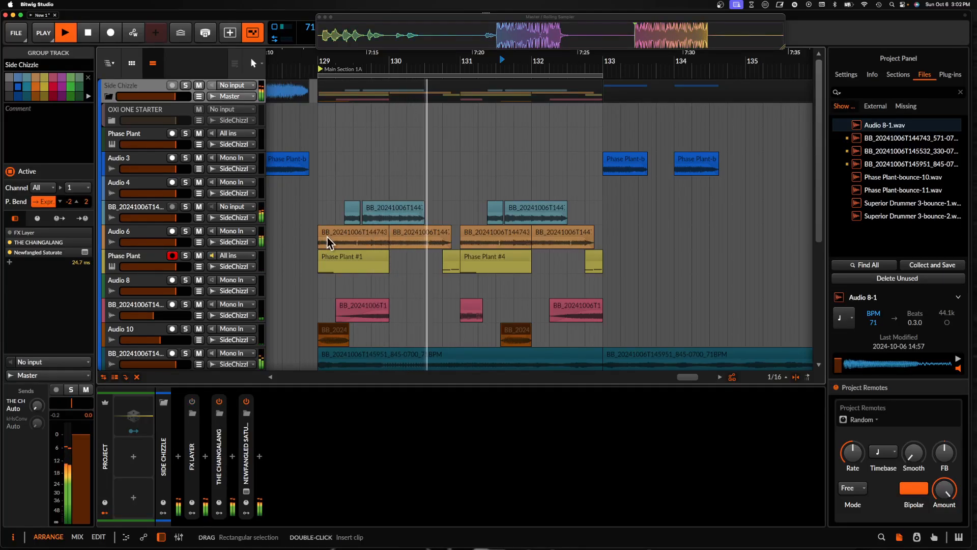
{"action": "scroll", "coordinate": [353, 260], "scroll_direction": "down", "scroll_amount": 1}
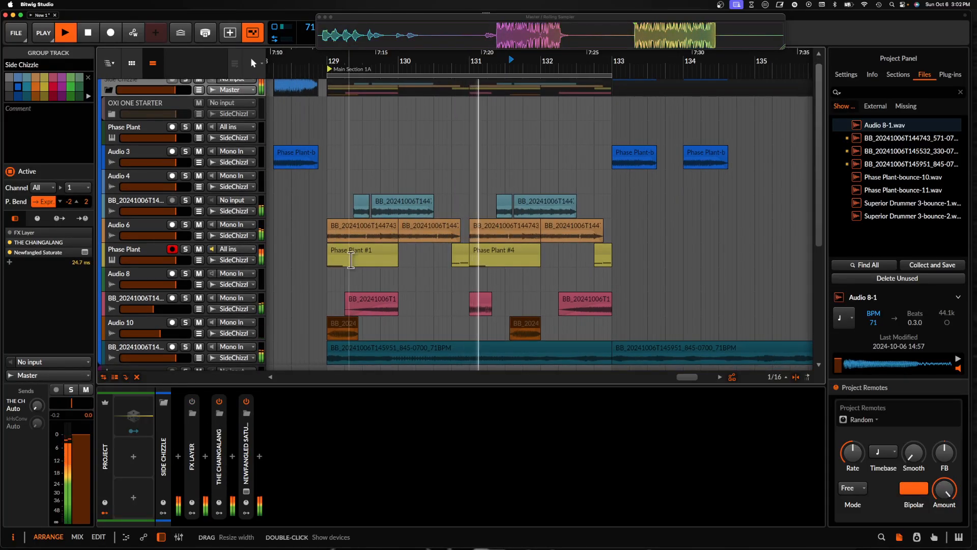
{"action": "scroll", "coordinate": [354, 245], "scroll_direction": "up", "scroll_amount": 2}
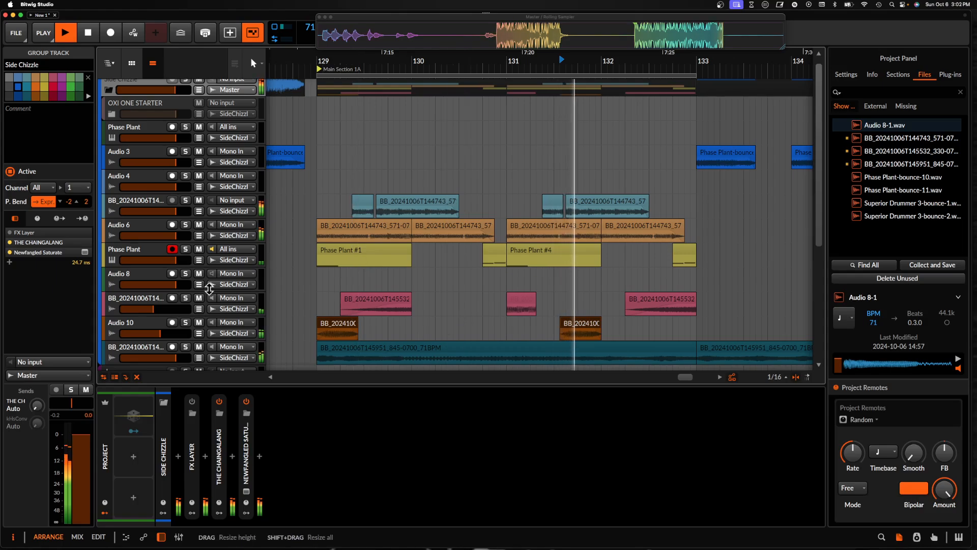
Solo the teal BB_20241006T145951 track and audition its clip from bar 129
{"action": "scroll", "coordinate": [193, 304], "scroll_direction": "down", "scroll_amount": 4}
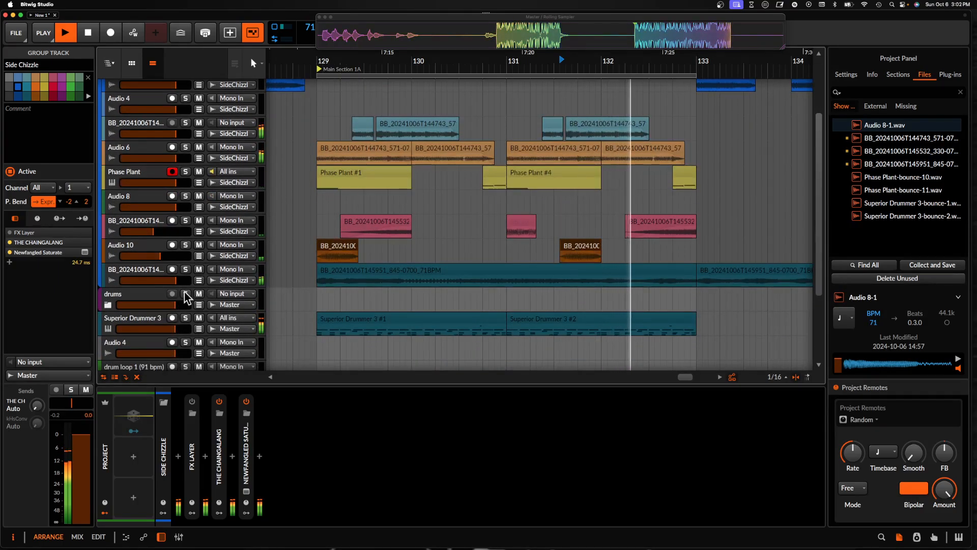
{"action": "left_click", "coordinate": [148, 273]}
{"action": "left_click", "coordinate": [185, 269]}
{"action": "left_click", "coordinate": [381, 273]}
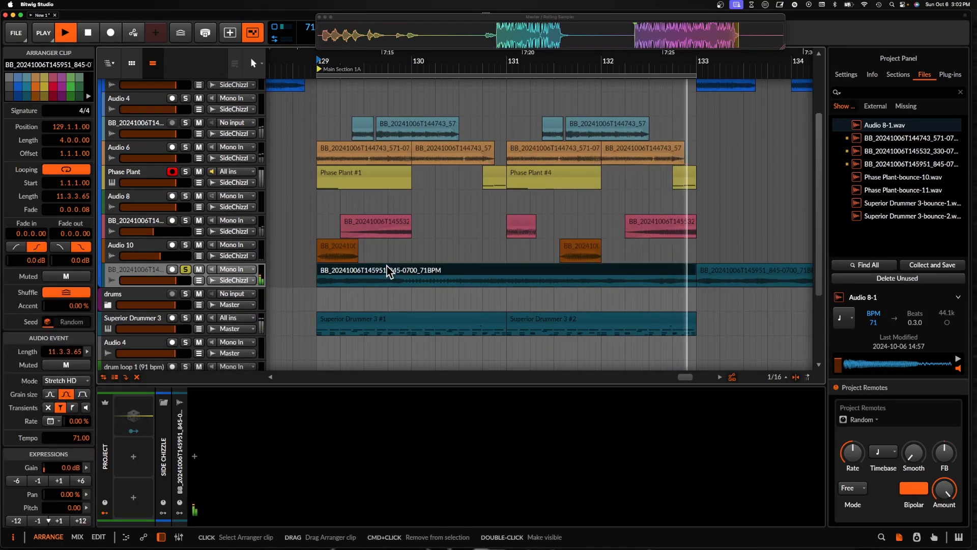
{"action": "scroll", "coordinate": [327, 288], "scroll_direction": "up", "scroll_amount": 2}
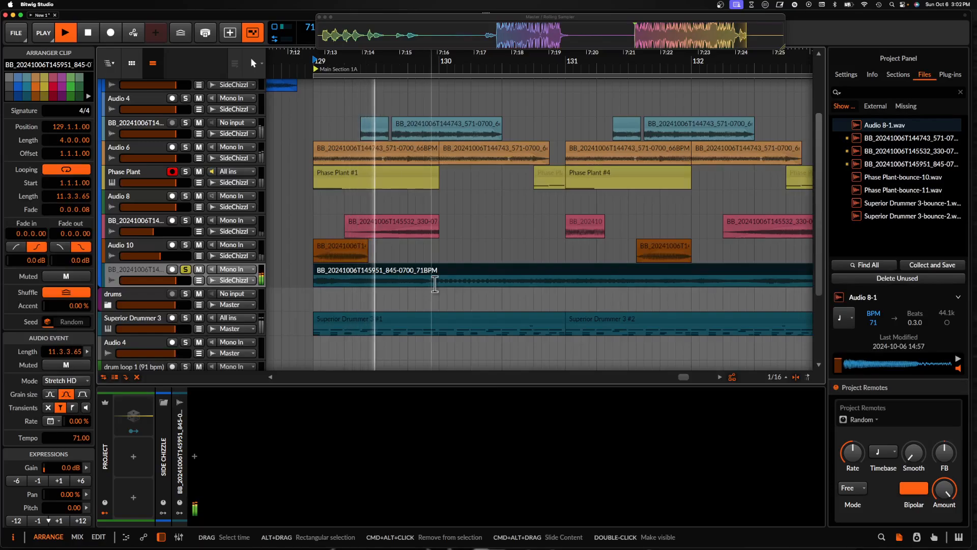
{"action": "scroll", "coordinate": [435, 285], "scroll_direction": "down", "scroll_amount": 3}
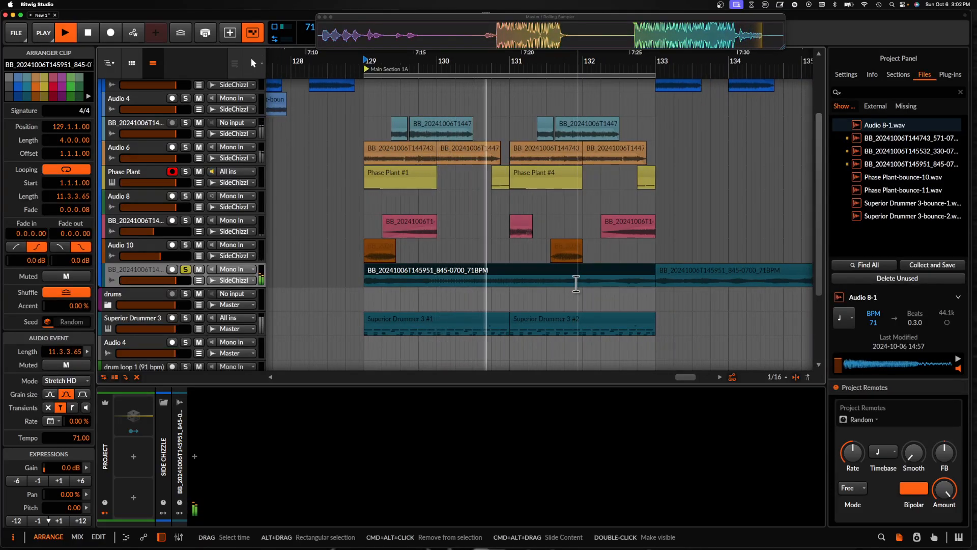
{"action": "key", "text": "space"}
Split the soloed teal clip at 132.2.1 and move the clip that starts at bar 133 to bar 141
{"action": "left_click", "coordinate": [607, 283]}
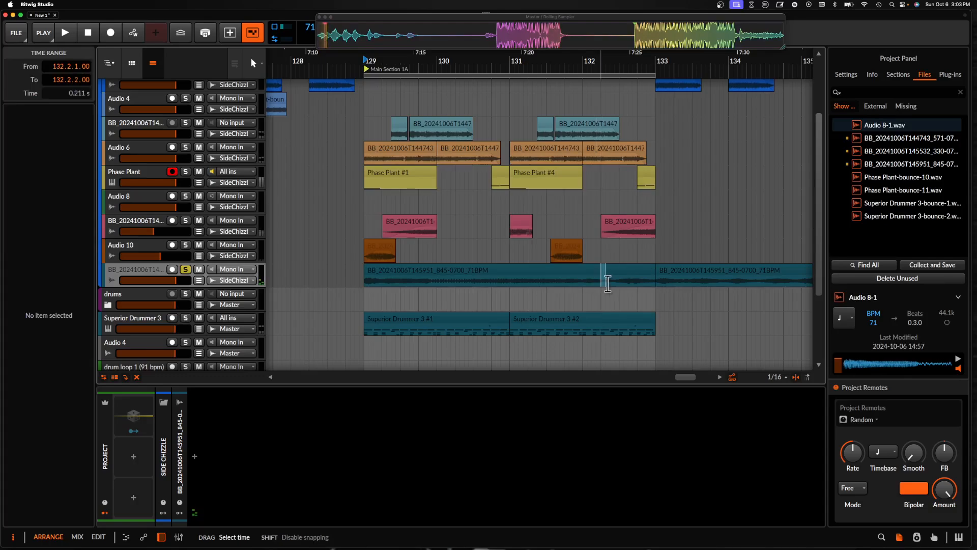
{"action": "left_click", "coordinate": [647, 278]}
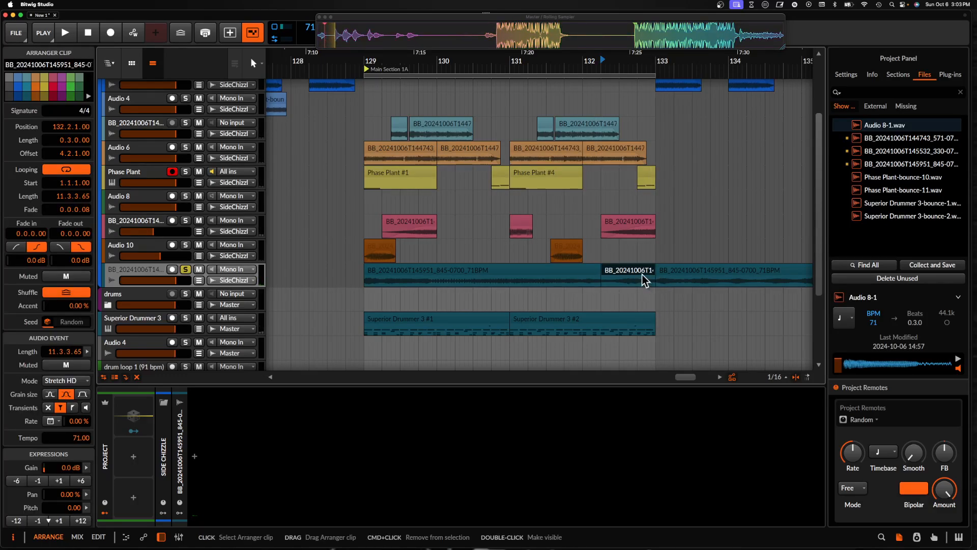
{"action": "scroll", "coordinate": [642, 273], "scroll_direction": "down", "scroll_amount": 5}
{"action": "scroll", "coordinate": [661, 274], "scroll_direction": "right", "scroll_amount": 3}
{"action": "scroll", "coordinate": [661, 274], "scroll_direction": "down", "scroll_amount": 3}
{"action": "left_click_drag", "start_coordinate": [645, 275], "coordinate": [743, 273]}
Audition the teal clip at bar 141 from 143.1.1, 145.1.1 and 146.2.1 to find a usable passage
{"action": "left_click", "coordinate": [720, 292]}
{"action": "key", "text": "space"}
{"action": "scroll", "coordinate": [723, 298], "scroll_direction": "right", "scroll_amount": 3}
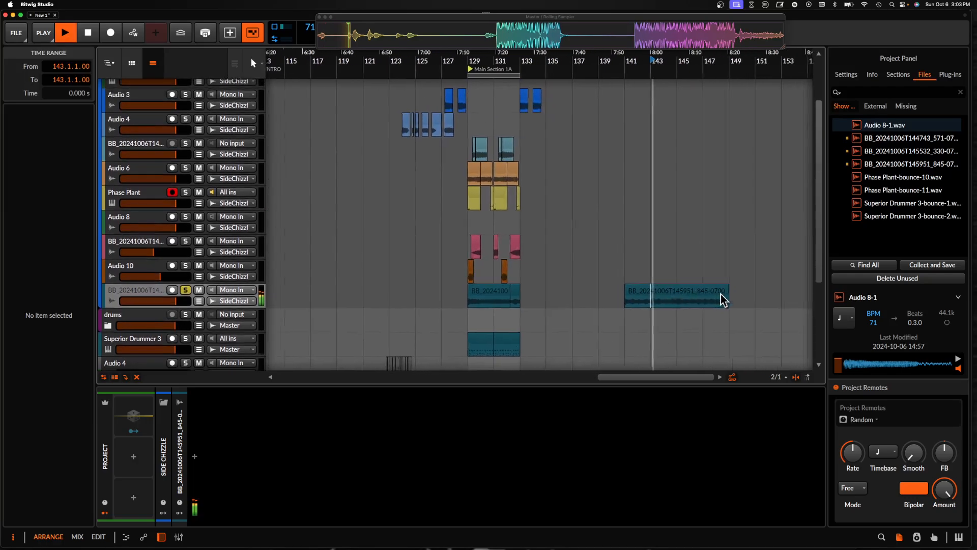
{"action": "scroll", "coordinate": [723, 299], "scroll_direction": "up", "scroll_amount": 3}
{"action": "left_click", "coordinate": [630, 304]}
{"action": "key", "text": "space"}
{"action": "key", "text": "space"}
{"action": "scroll", "coordinate": [630, 305], "scroll_direction": "up", "scroll_amount": 5}
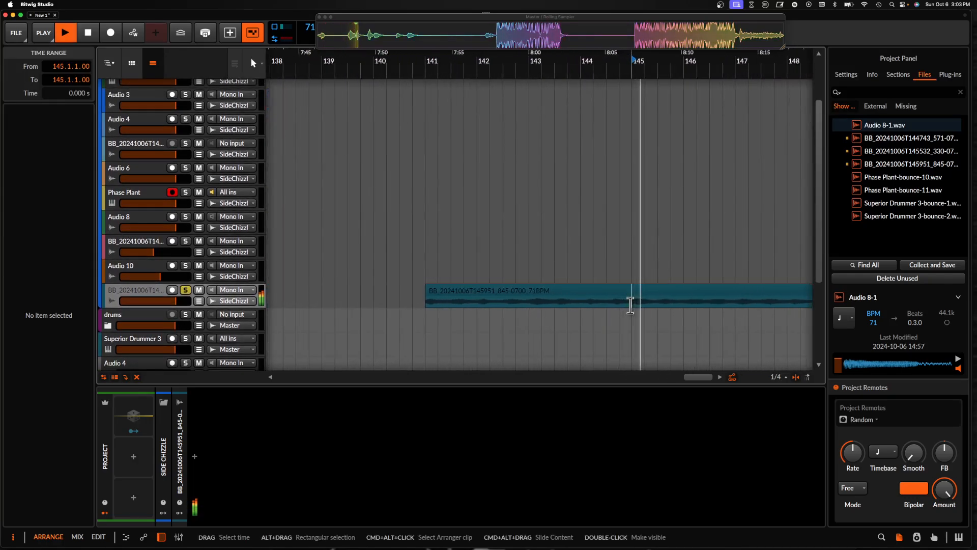
{"action": "scroll", "coordinate": [630, 307], "scroll_direction": "right", "scroll_amount": 2}
{"action": "left_click", "coordinate": [632, 301]}
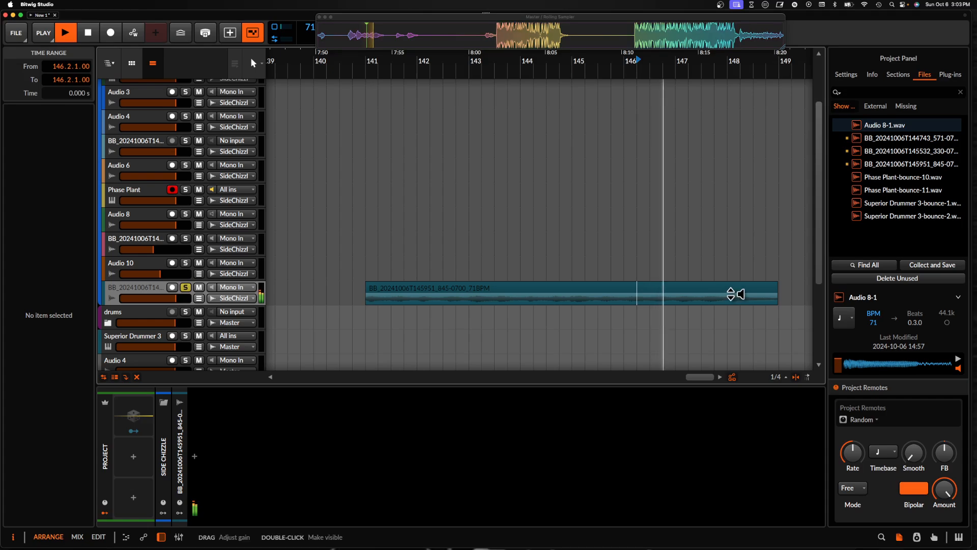
Split out a 0.2.0.00 long piece of the teal clip at 147.1.1.00 and stop playback
{"action": "left_click", "coordinate": [670, 300]}
{"action": "left_click_drag", "start_coordinate": [690, 300], "coordinate": [701, 299]}
{"action": "left_click", "coordinate": [697, 292]}
{"action": "key", "text": "space"}
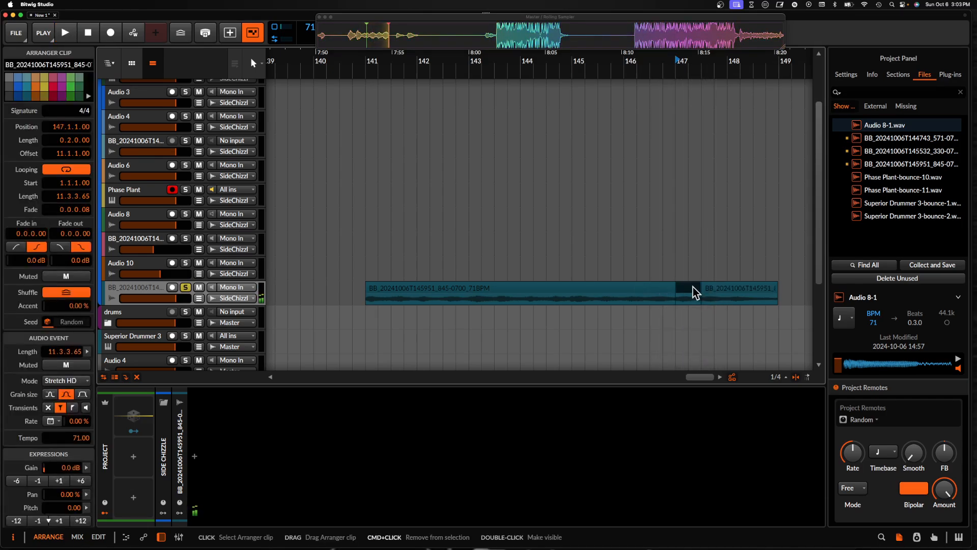
Cut the 0.2.0.00 long teal piece at 147.1.1.00 and move the two teal clips from bar 129 to 118.4.4.18
{"action": "key", "text": "Delete"}
{"action": "scroll", "coordinate": [692, 286], "scroll_direction": "down", "scroll_amount": 5}
{"action": "scroll", "coordinate": [692, 285], "scroll_direction": "left", "scroll_amount": 6}
{"action": "scroll", "coordinate": [692, 284], "scroll_direction": "left", "scroll_amount": 2}
{"action": "left_click", "coordinate": [645, 289]}
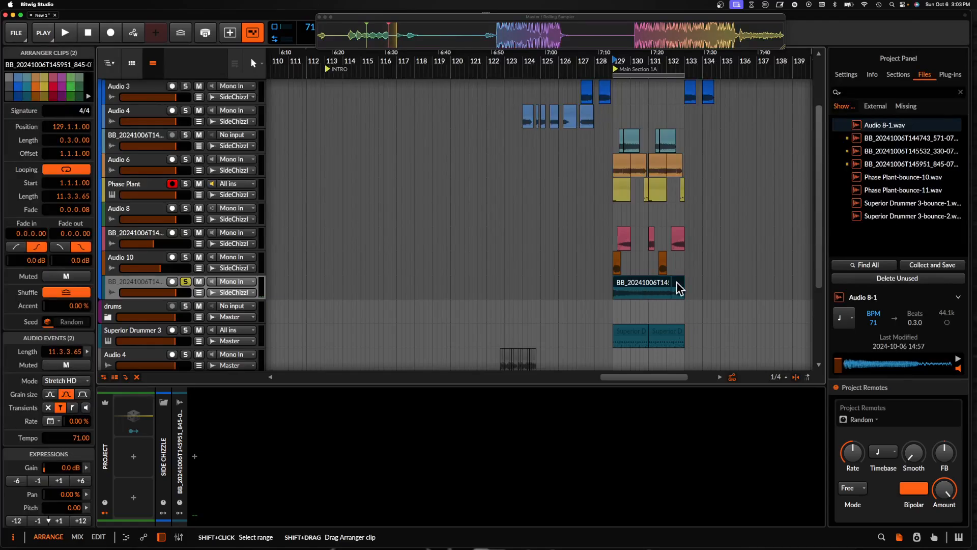
{"action": "scroll", "coordinate": [677, 282], "scroll_direction": "down", "scroll_amount": 3}
{"action": "left_click_drag", "start_coordinate": [677, 284], "coordinate": [552, 284]}
Duplicate the 129.1.1.00 to 133.1.1.00 range across the Side Chizzle clip tracks and Superior Drummer 3 so it repeats at bar 133
{"action": "scroll", "coordinate": [552, 284], "scroll_direction": "right", "scroll_amount": 6}
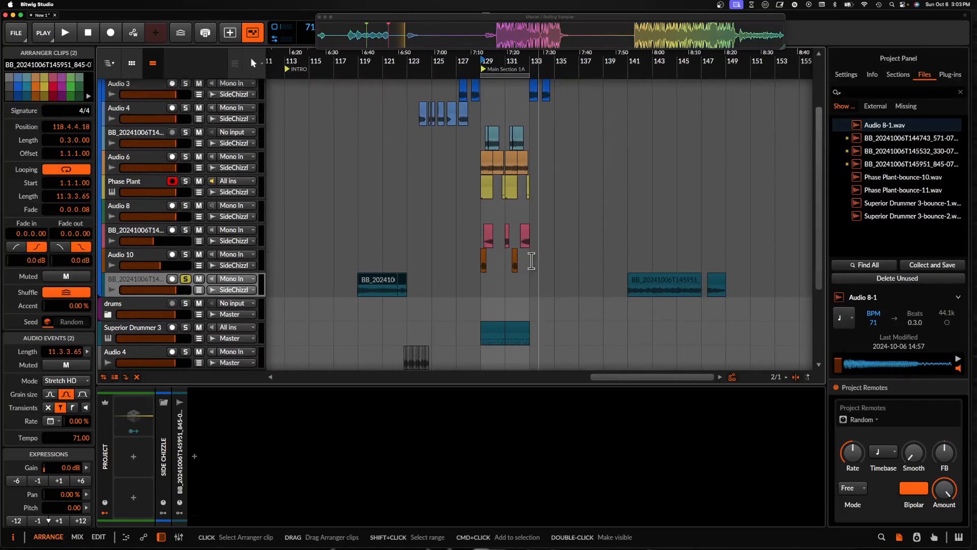
{"action": "left_click_drag", "start_coordinate": [478, 143], "coordinate": [531, 329]}
{"action": "key", "text": "super+d"}
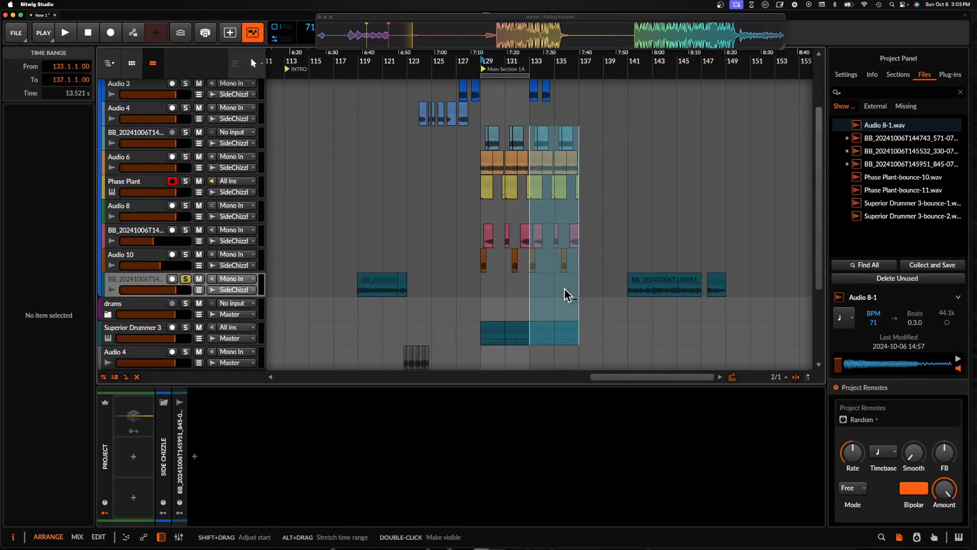
Mute the pink clip at 136.2.1.00 and paste the cut teal piece at 136.3.1.00 on a new audio track below it
{"action": "scroll", "coordinate": [568, 285], "scroll_direction": "up", "scroll_amount": 5}
{"action": "scroll", "coordinate": [580, 201], "scroll_direction": "up", "scroll_amount": 5}
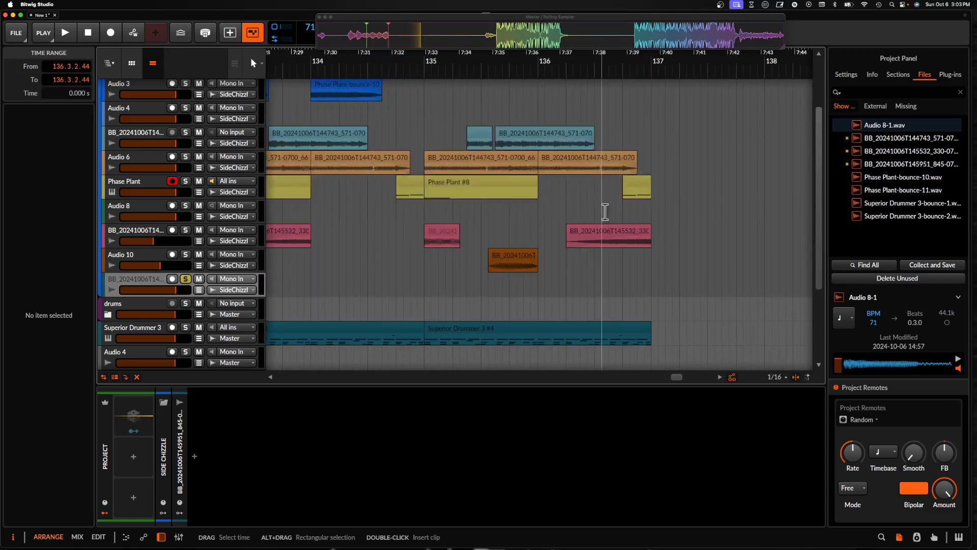
{"action": "left_click", "coordinate": [606, 232]}
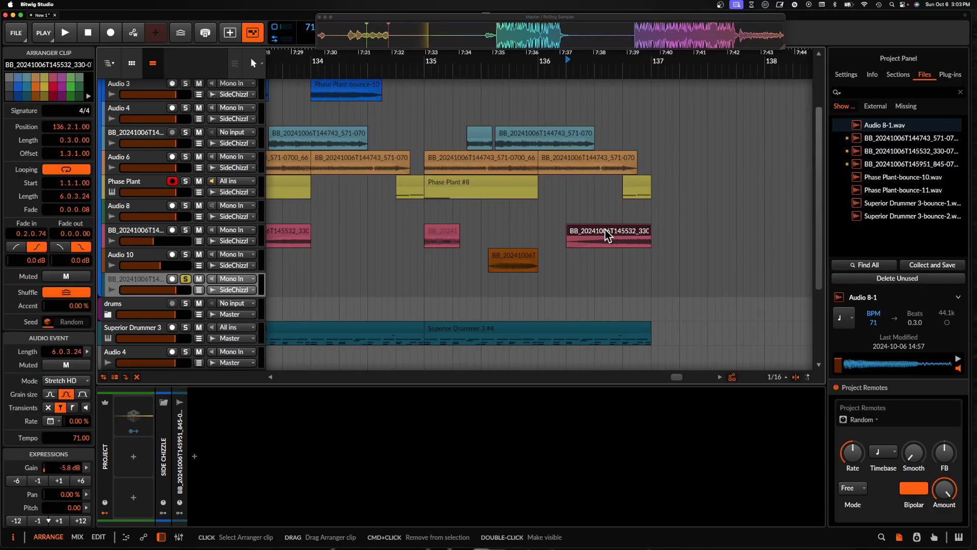
{"action": "left_click", "coordinate": [134, 239]}
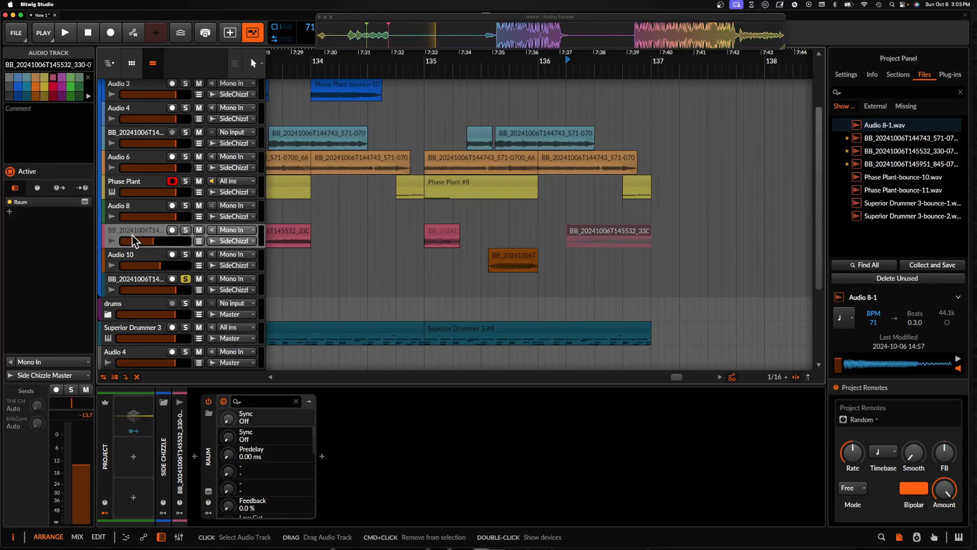
{"action": "key", "text": "super+t"}
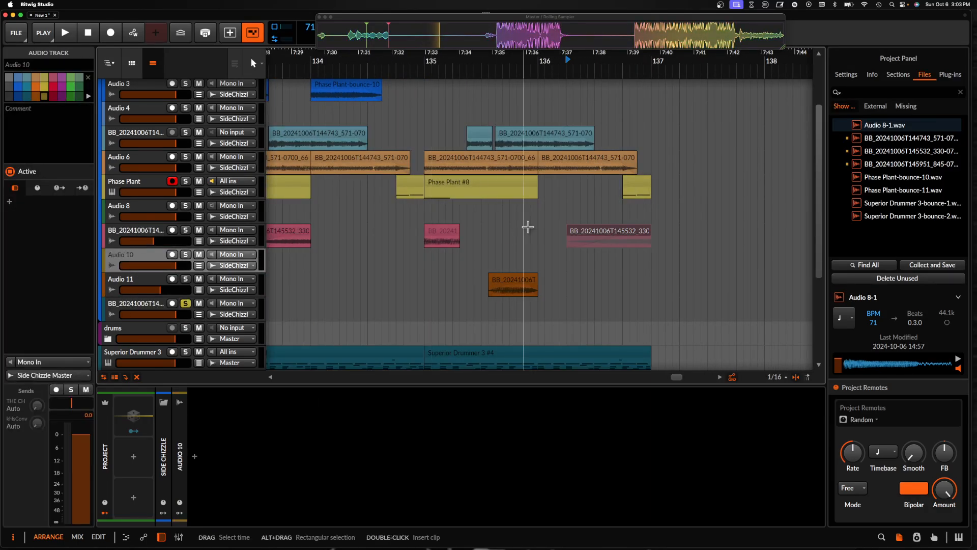
{"action": "left_click", "coordinate": [598, 268]}
{"action": "key", "text": "super+v"}
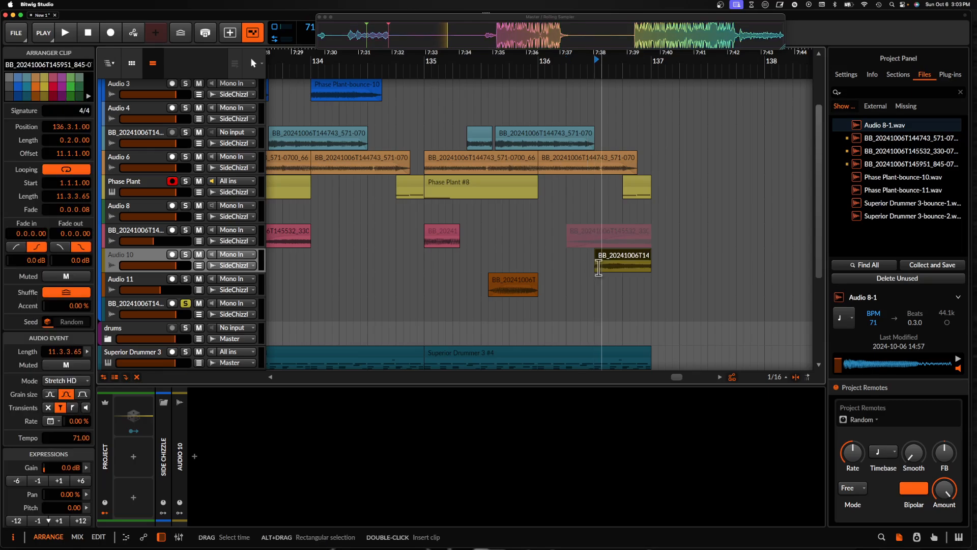
Solo the new Audio 10 track and insert a Delay+ device on it while playing from 136.3.1
{"action": "left_click", "coordinate": [112, 261]}
{"action": "left_click", "coordinate": [186, 255]}
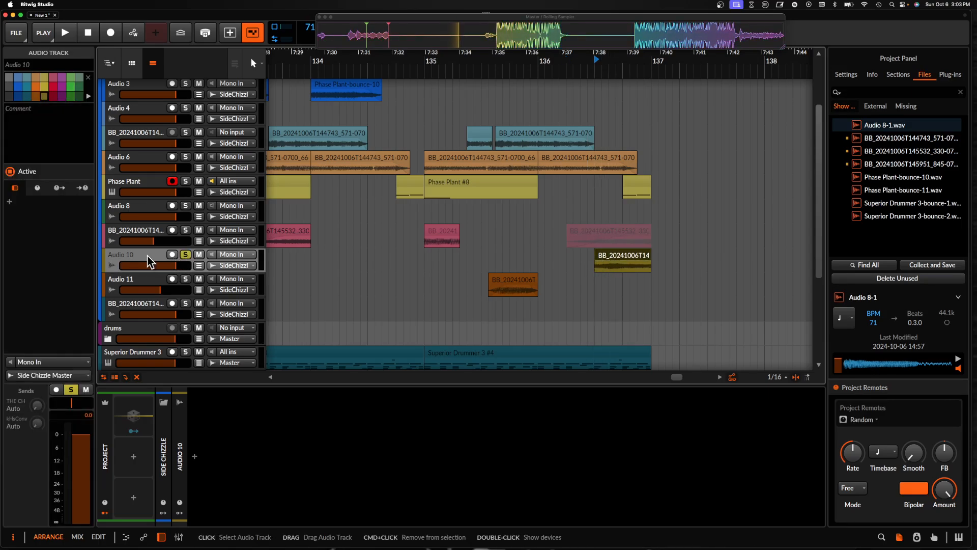
{"action": "key", "text": "space"}
{"action": "left_click", "coordinate": [195, 457]}
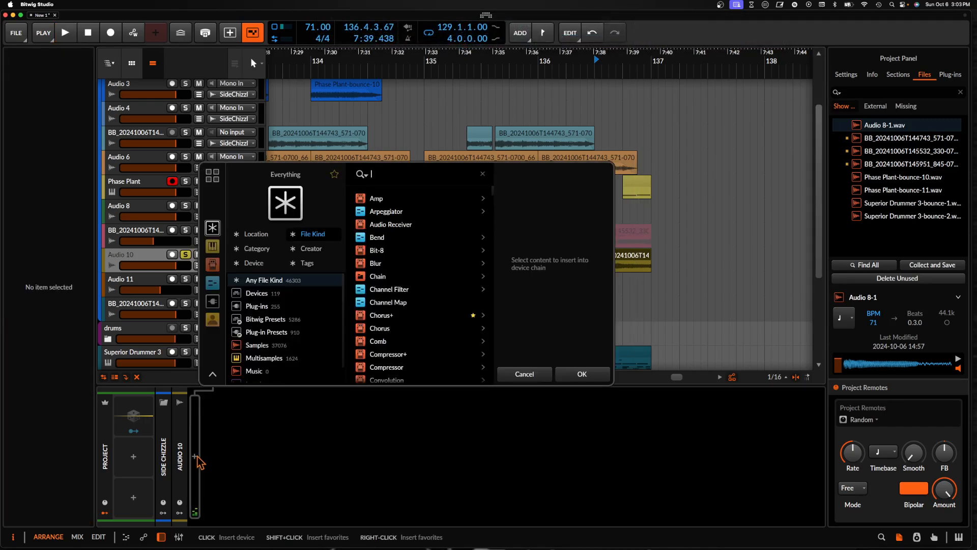
{"action": "type", "text": "DELAY"}
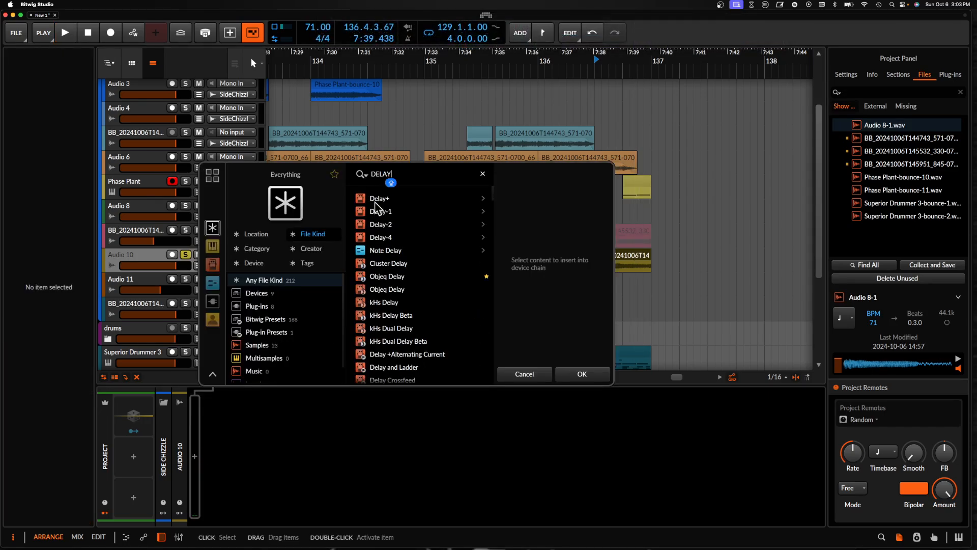
{"action": "left_click", "coordinate": [375, 202]}
{"action": "left_click", "coordinate": [582, 371]}
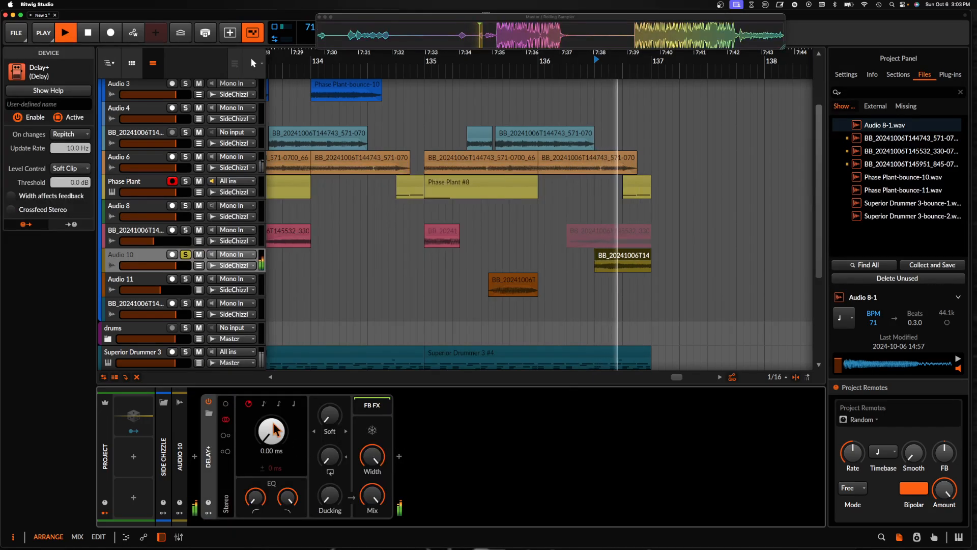
Sync the Delay+ time to the shortest note division at 3, set Feedback to 60.3 % and reduce Mix
{"action": "left_click", "coordinate": [265, 404]}
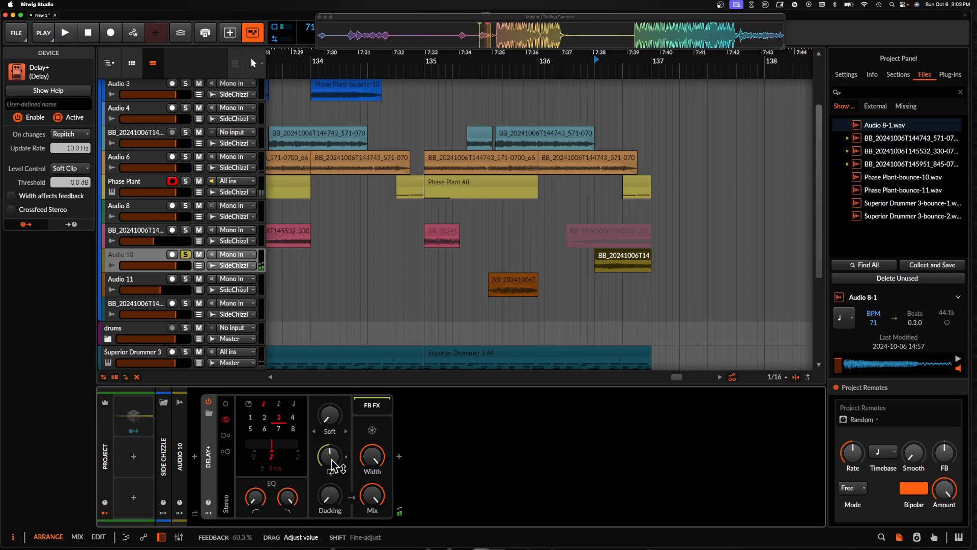
{"action": "left_click_drag", "start_coordinate": [372, 494], "coordinate": [375, 496]}
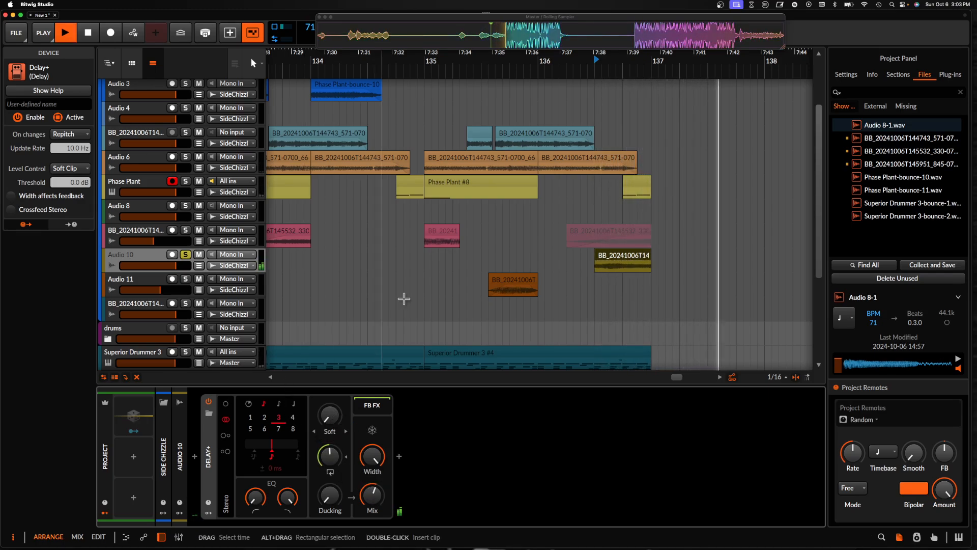
{"action": "key", "text": "space"}
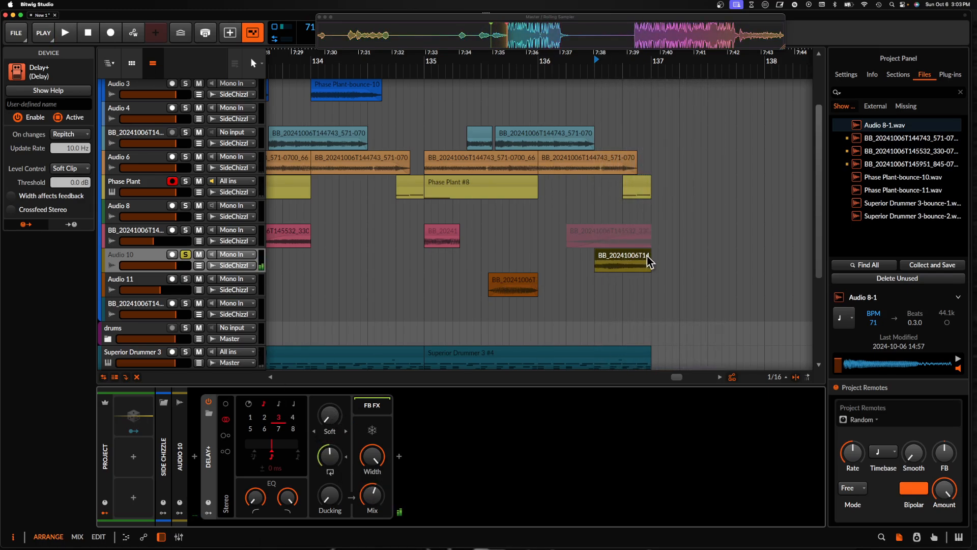
Give the Audio 10 clip a 0.0.1.37 fade-in, a 0.0.3.70 fade-out and a pitch of -12.00, and audition it
{"action": "left_click", "coordinate": [608, 258]}
{"action": "key", "text": "space"}
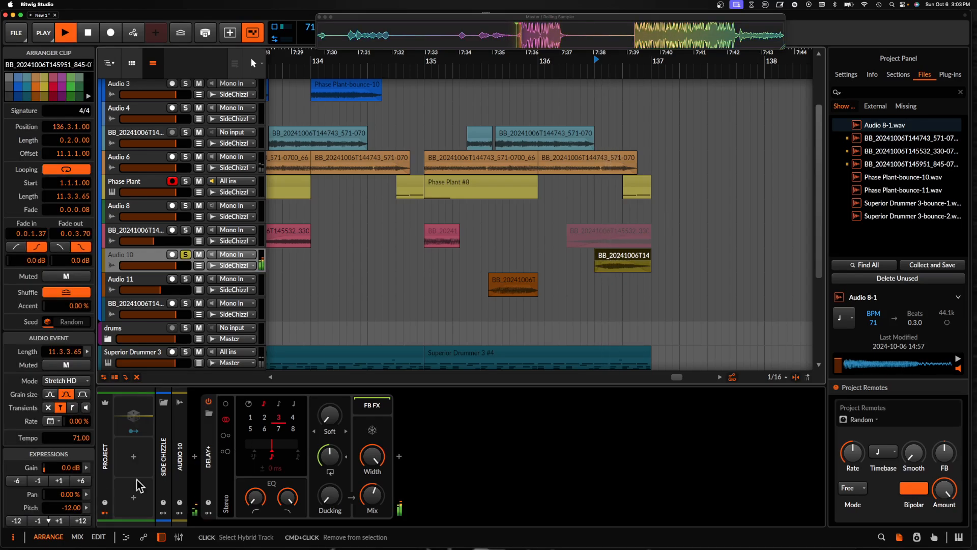
{"action": "scroll", "coordinate": [489, 240], "scroll_direction": "down", "scroll_amount": 5}
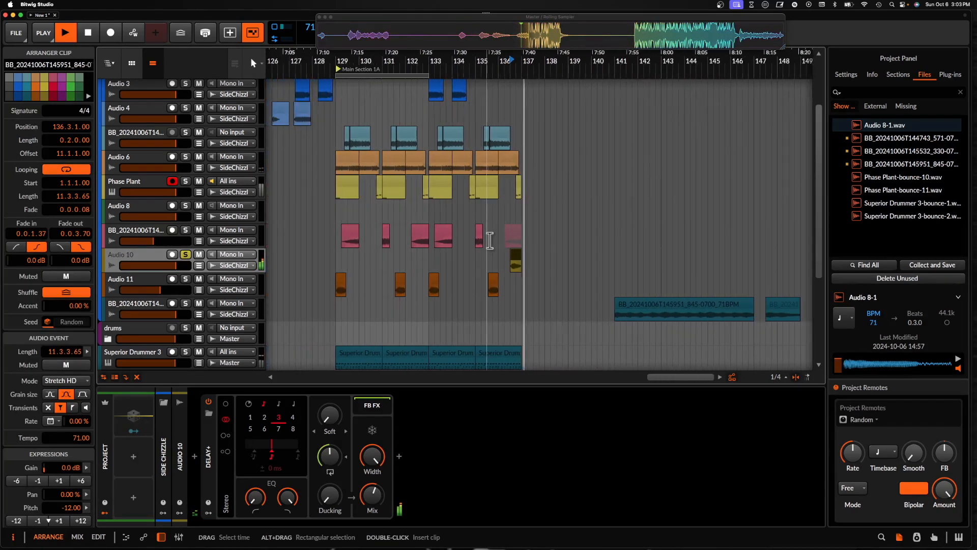
{"action": "key", "text": "space"}
Extend the loop region to 8.0.0.00 from 129.1.1.00 and play the full section with Audio 10 unsoloed
{"action": "left_click_drag", "start_coordinate": [427, 75], "coordinate": [512, 93]}
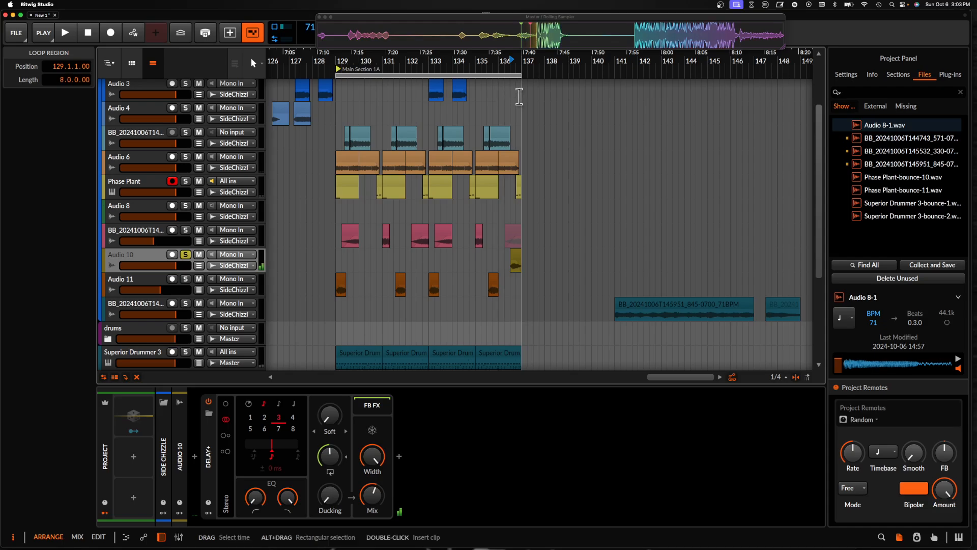
{"action": "left_click", "coordinate": [335, 267]}
{"action": "scroll", "coordinate": [334, 268], "scroll_direction": "down", "scroll_amount": 5}
{"action": "scroll", "coordinate": [334, 268], "scroll_direction": "down", "scroll_amount": 3}
{"action": "scroll", "coordinate": [334, 268], "scroll_direction": "up", "scroll_amount": 6}
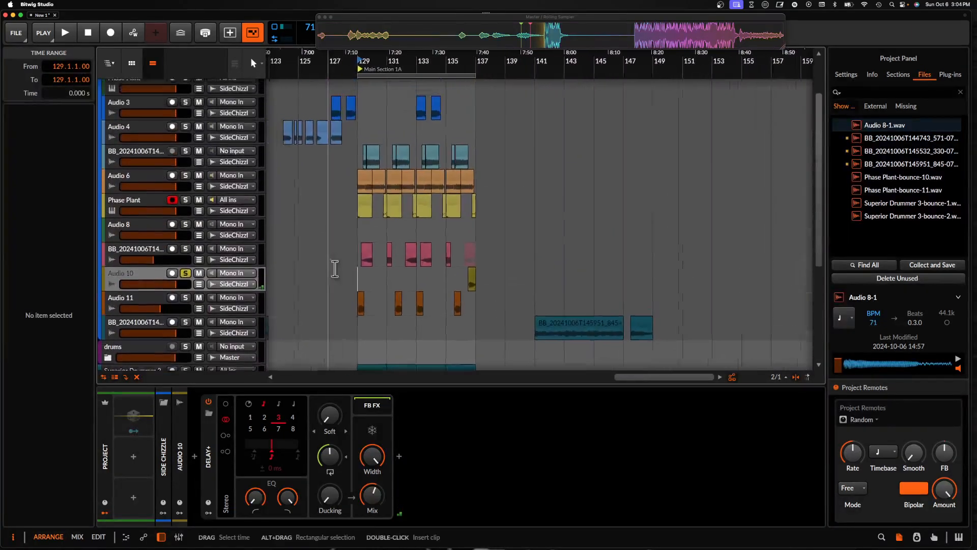
{"action": "key", "text": "space"}
{"action": "scroll", "coordinate": [364, 189], "scroll_direction": "up", "scroll_amount": 2}
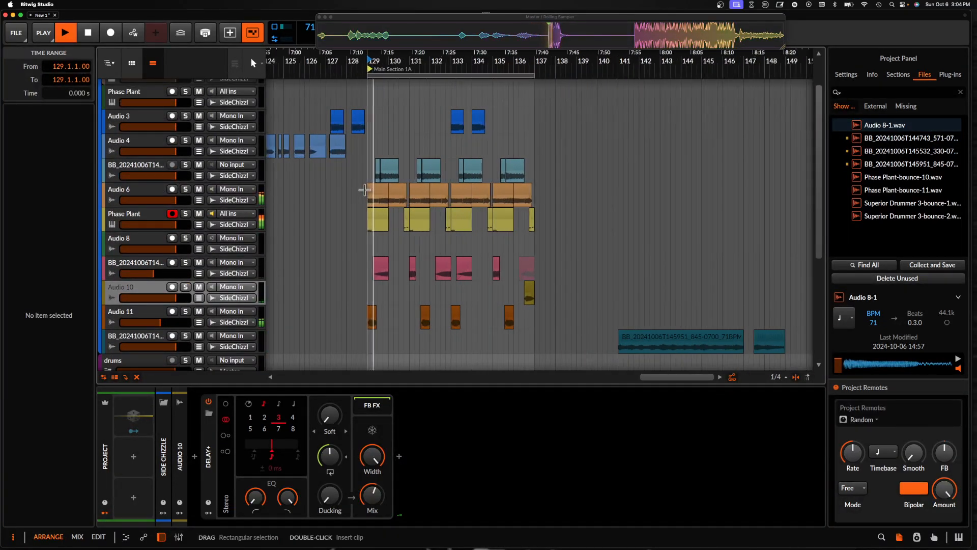
{"action": "scroll", "coordinate": [345, 236], "scroll_direction": "up", "scroll_amount": 2}
{"action": "scroll", "coordinate": [351, 233], "scroll_direction": "down", "scroll_amount": 2}
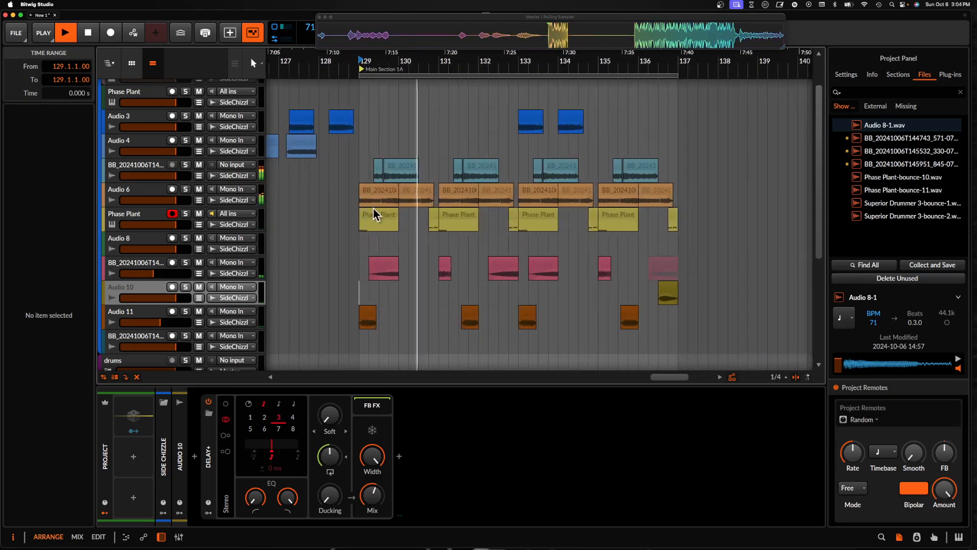
Check the Phase Plant clips at bars 129, 131 and 133 while listening to the section
{"action": "scroll", "coordinate": [374, 208], "scroll_direction": "up", "scroll_amount": 3}
{"action": "left_click", "coordinate": [372, 214]}
{"action": "left_click", "coordinate": [459, 217]}
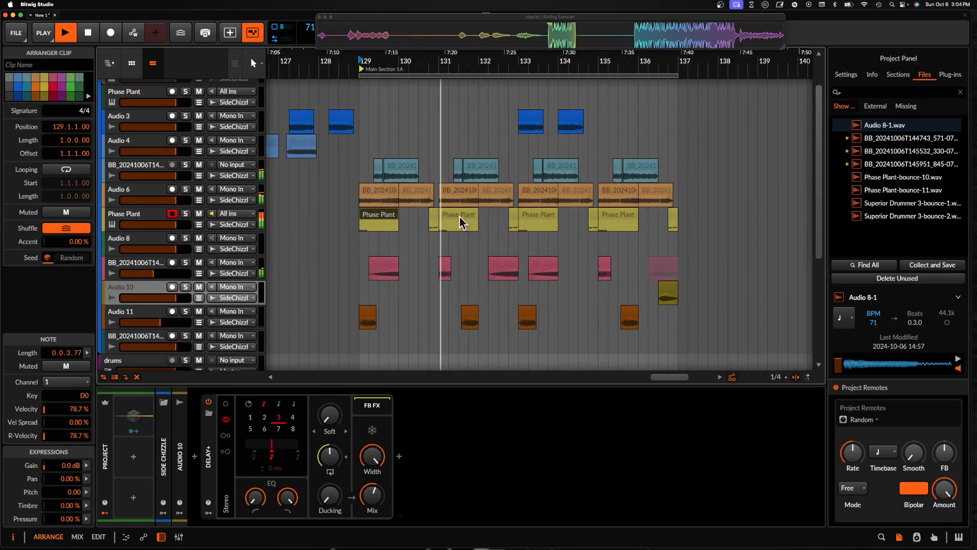
{"action": "scroll", "coordinate": [459, 216], "scroll_direction": "up", "scroll_amount": 3}
{"action": "scroll", "coordinate": [565, 204], "scroll_direction": "right", "scroll_amount": 3}
{"action": "scroll", "coordinate": [566, 207], "scroll_direction": "up", "scroll_amount": 1}
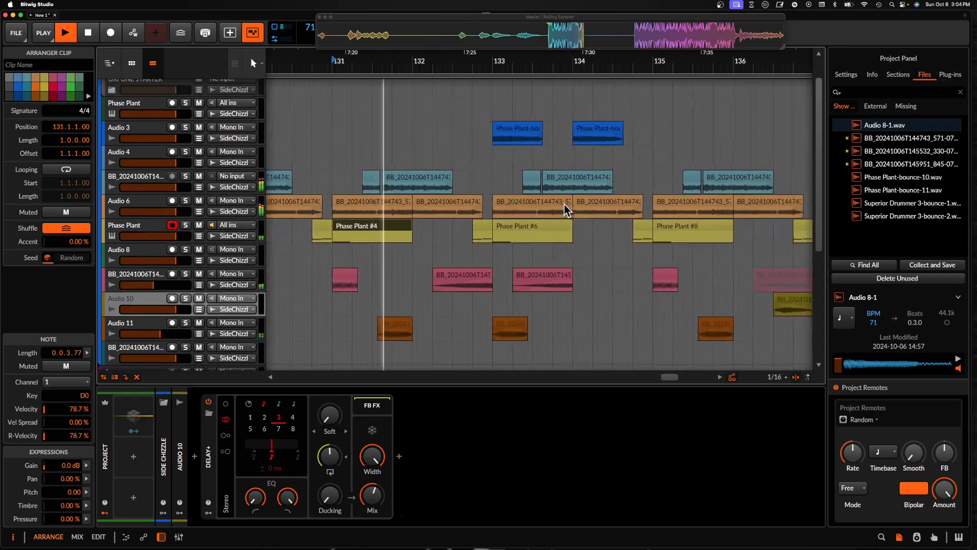
{"action": "scroll", "coordinate": [517, 208], "scroll_direction": "down", "scroll_amount": 2}
{"action": "scroll", "coordinate": [432, 224], "scroll_direction": "down", "scroll_amount": 1}
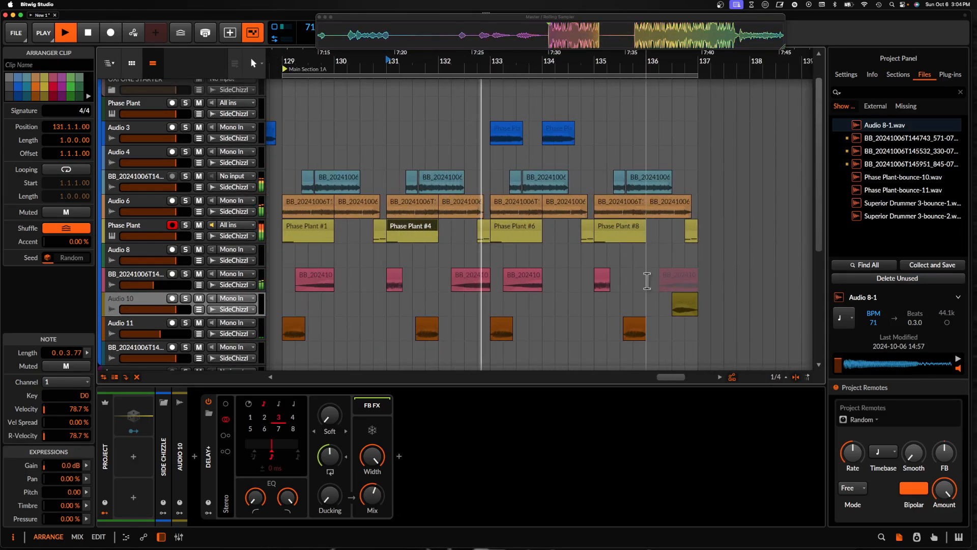
{"action": "left_click", "coordinate": [518, 225]}
{"action": "scroll", "coordinate": [518, 226], "scroll_direction": "down", "scroll_amount": 1}
{"action": "scroll", "coordinate": [518, 227], "scroll_direction": "down", "scroll_amount": 1}
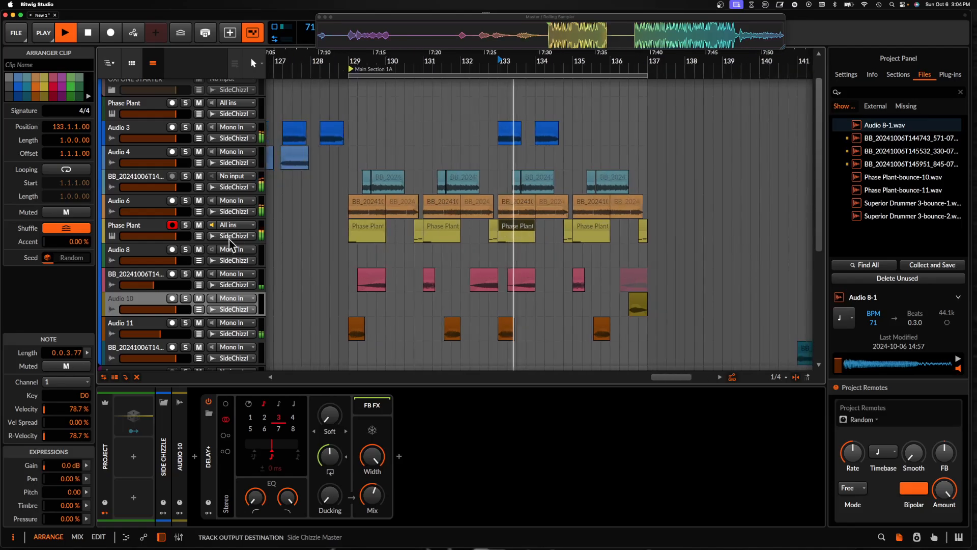
Lower the yellow Phase Plant track's volume slightly and listen to its balance through bars 133 to 136
{"action": "left_click_drag", "start_coordinate": [174, 235], "coordinate": [174, 242]}
{"action": "scroll", "coordinate": [505, 228], "scroll_direction": "down", "scroll_amount": 2}
{"action": "scroll", "coordinate": [504, 228], "scroll_direction": "right", "scroll_amount": 2}
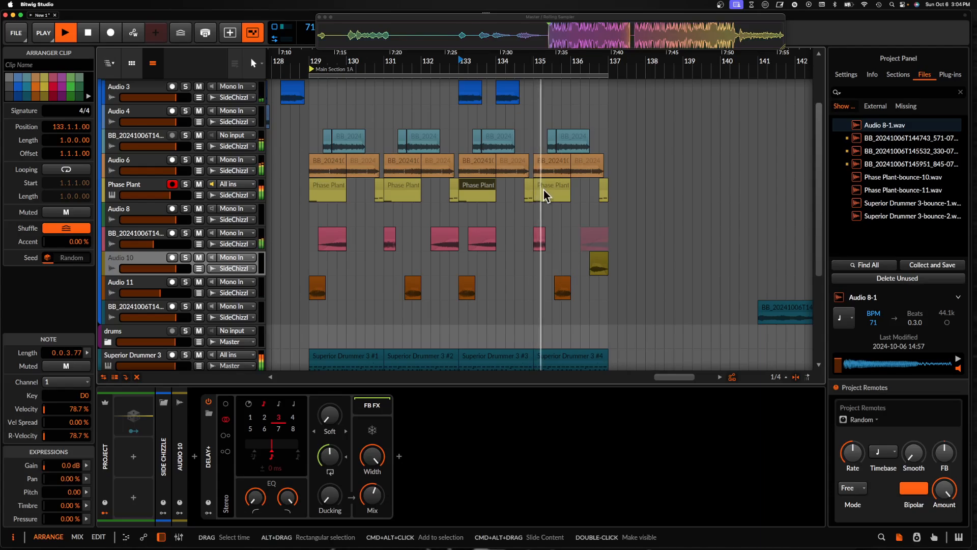
{"action": "scroll", "coordinate": [543, 186], "scroll_direction": "down", "scroll_amount": 2}
{"action": "scroll", "coordinate": [543, 186], "scroll_direction": "right", "scroll_amount": 1}
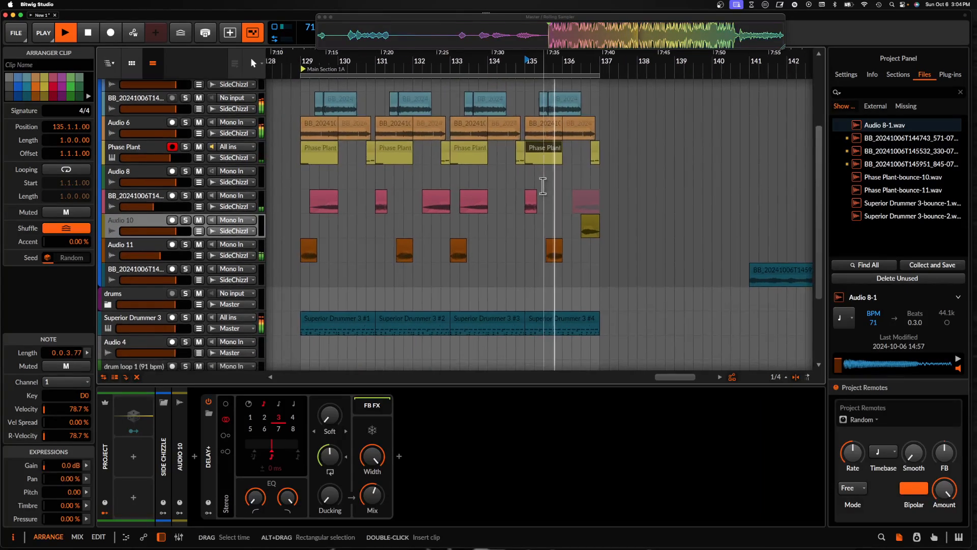
{"action": "scroll", "coordinate": [543, 186], "scroll_direction": "down", "scroll_amount": 1}
{"action": "scroll", "coordinate": [549, 152], "scroll_direction": "up", "scroll_amount": 2}
{"action": "scroll", "coordinate": [548, 153], "scroll_direction": "left", "scroll_amount": 1}
{"action": "scroll", "coordinate": [548, 155], "scroll_direction": "up", "scroll_amount": 2}
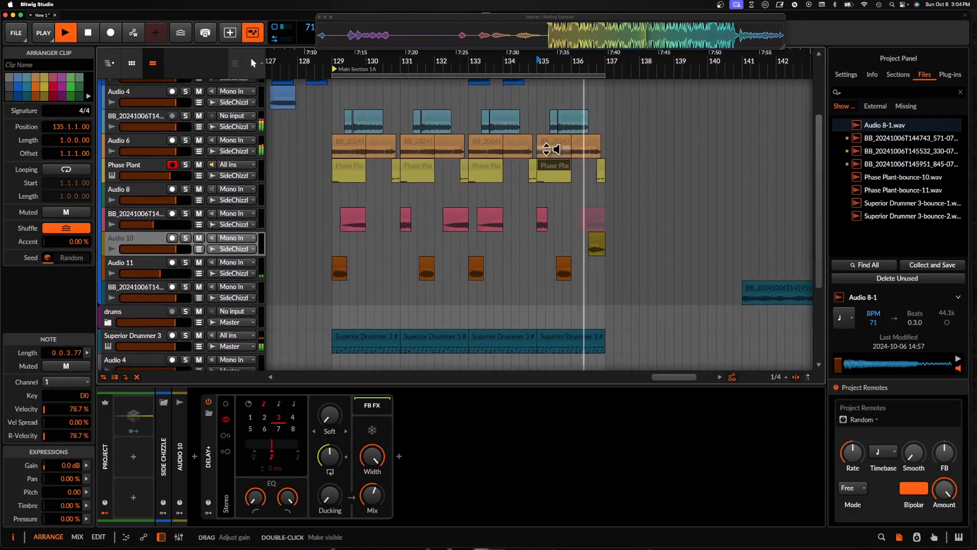
Solo the Audio 6 track and insert a Pro-Q 3 equalizer on it
{"action": "scroll", "coordinate": [548, 155], "scroll_direction": "left", "scroll_amount": 1}
{"action": "left_click", "coordinate": [363, 189]}
{"action": "key", "text": "space"}
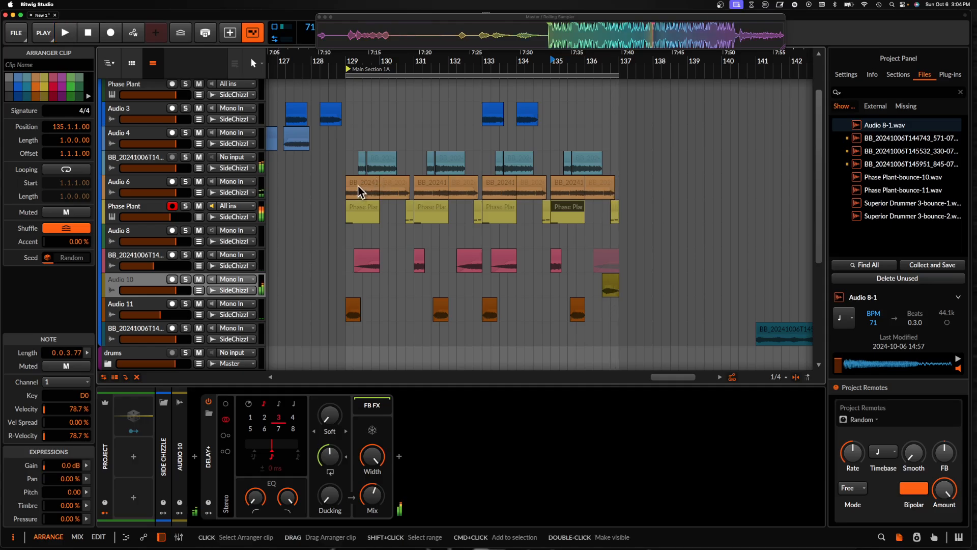
{"action": "left_click", "coordinate": [186, 182]}
{"action": "left_click", "coordinate": [136, 183]}
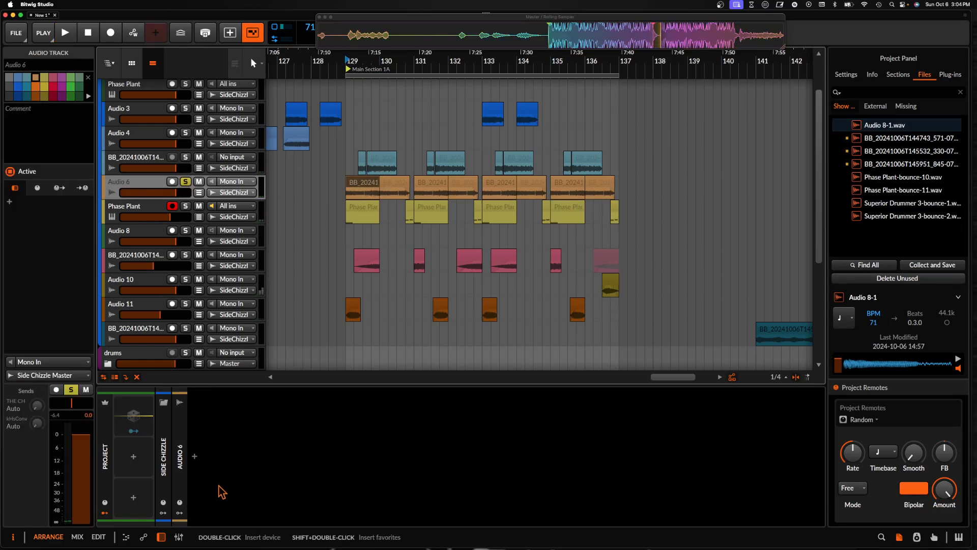
{"action": "left_click", "coordinate": [200, 463]}
{"action": "type", "text": "PRO"}
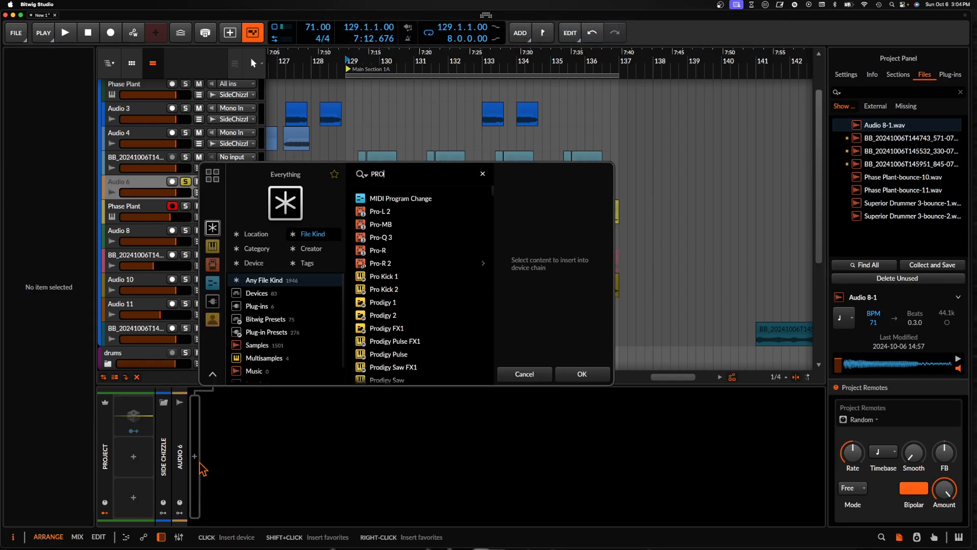
{"action": "left_click", "coordinate": [380, 250]}
{"action": "left_click", "coordinate": [381, 237]}
{"action": "left_click", "coordinate": [574, 373]}
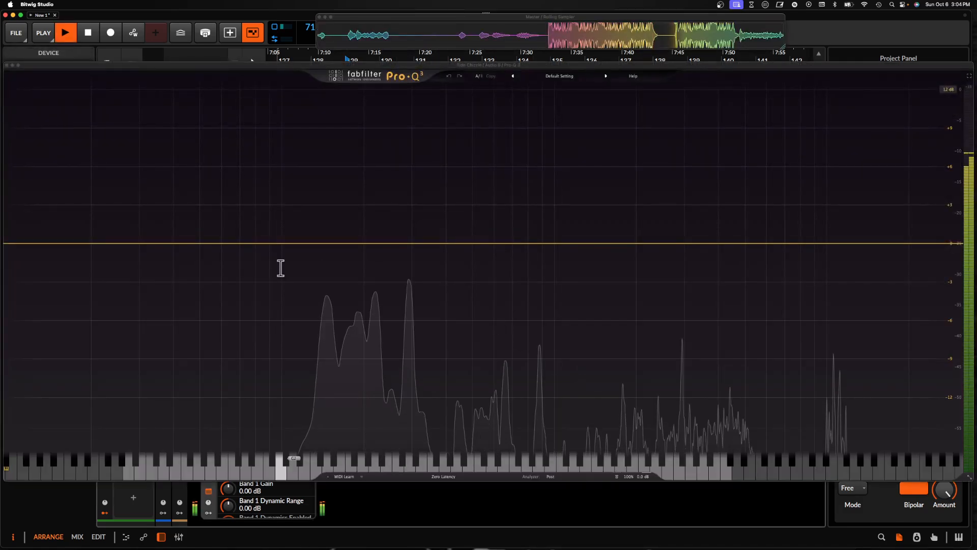
Add a low cut at 159.68 Hz in Audio 6's Pro-Q 3 and close the plug-in window
{"action": "double_click", "coordinate": [80, 248]}
{"action": "left_click_drag", "start_coordinate": [80, 249], "coordinate": [338, 291]}
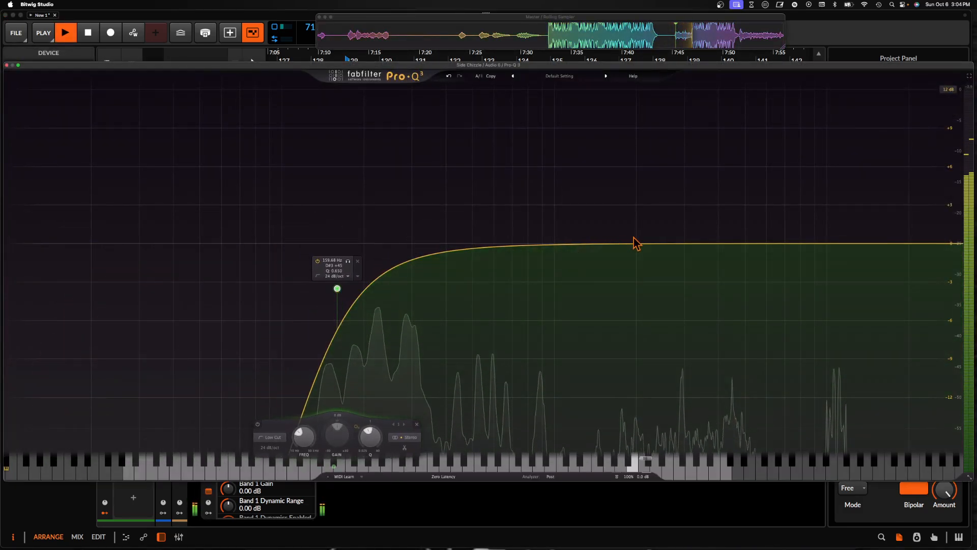
{"action": "left_click", "coordinate": [7, 65]}
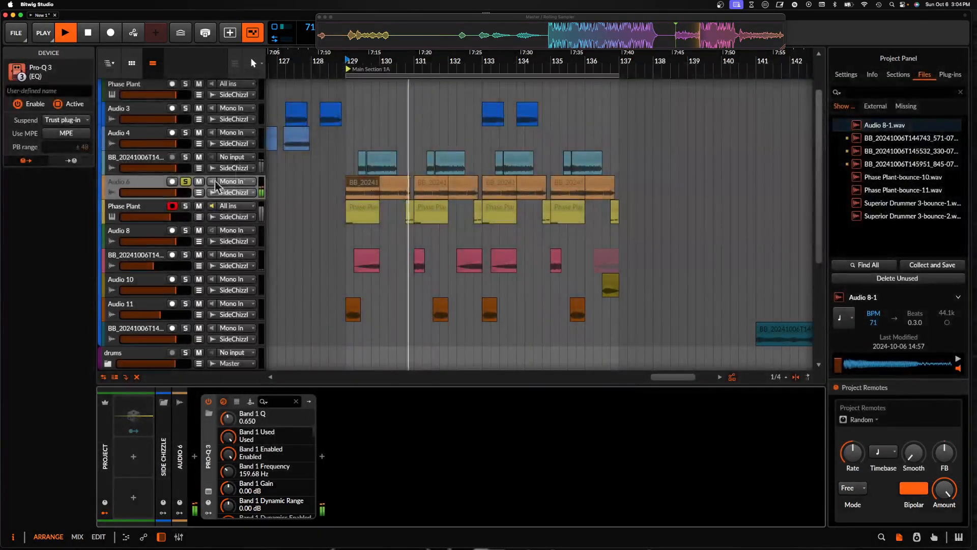
With the teal audio track above Audio 6 soloed, raise its Pro-Q 3 low cut to 346.55 Hz and unsolo the track
{"action": "left_click", "coordinate": [185, 157]}
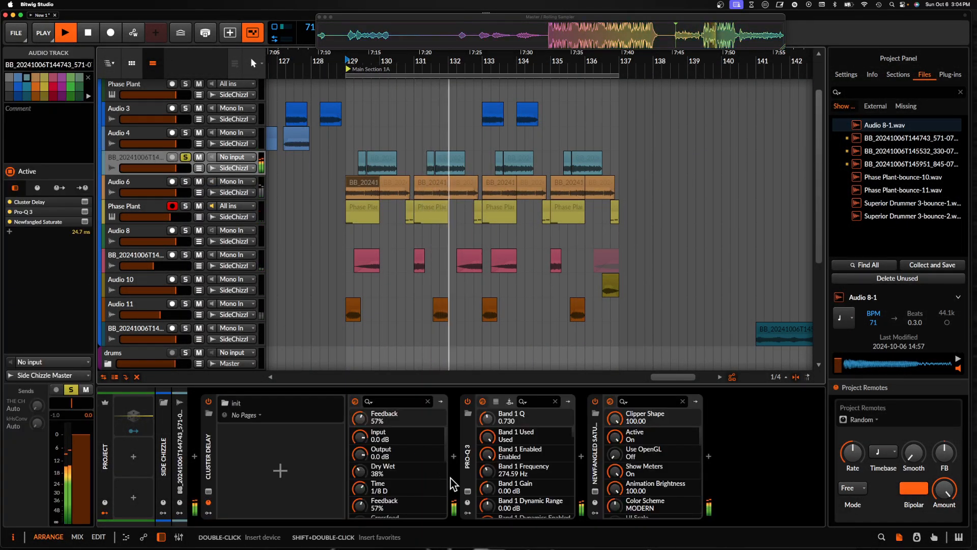
{"action": "left_click", "coordinate": [467, 492]}
{"action": "left_click", "coordinate": [467, 490]}
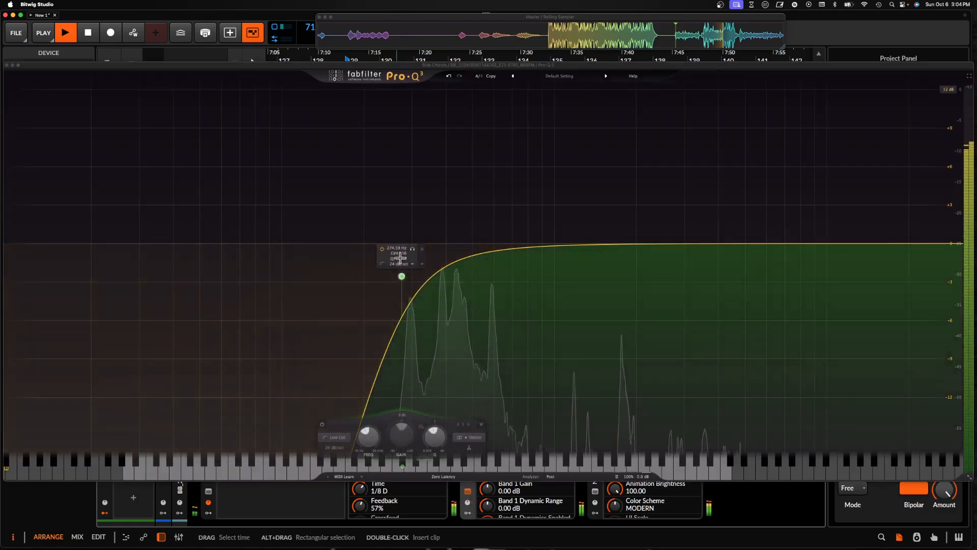
{"action": "left_click_drag", "start_coordinate": [401, 279], "coordinate": [430, 291]}
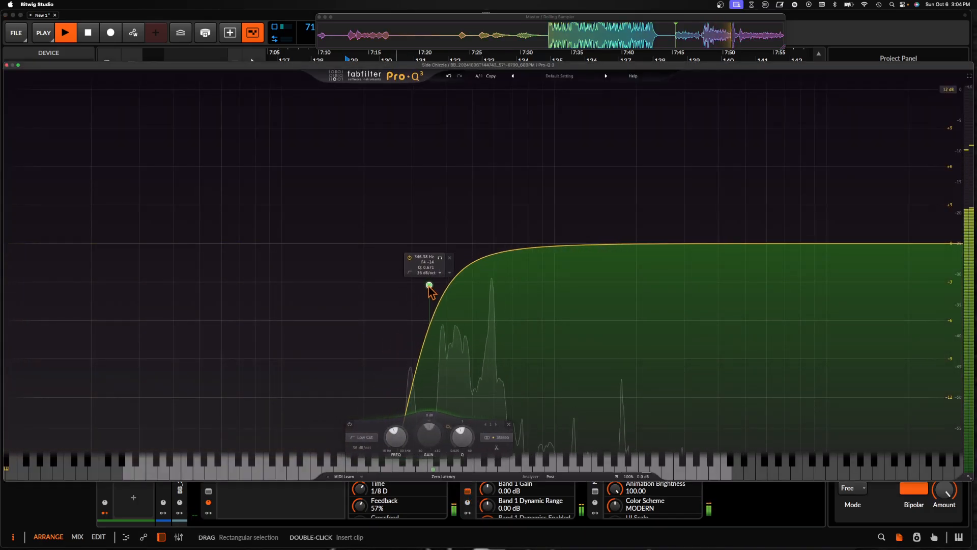
{"action": "left_click", "coordinate": [7, 65]}
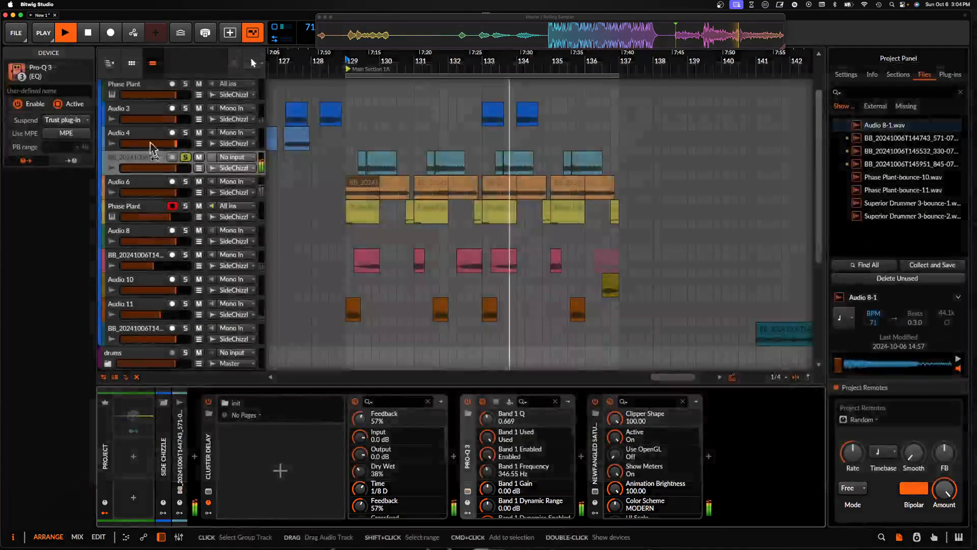
{"action": "left_click", "coordinate": [185, 156]}
{"action": "left_click", "coordinate": [185, 157]}
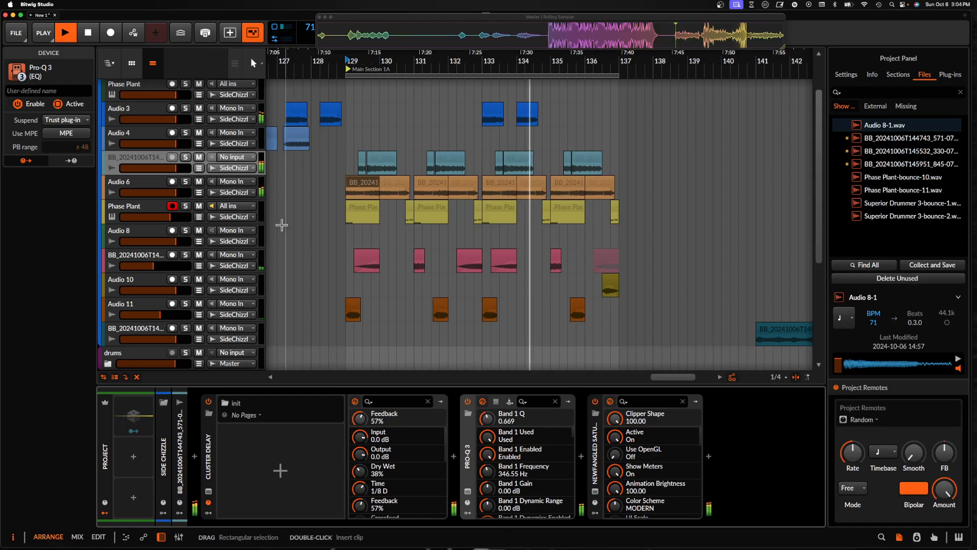
Check the Audio 6 and Superior Drummer 3 tracks and look over the section's clips during playback
{"action": "left_click", "coordinate": [127, 189]}
{"action": "scroll", "coordinate": [422, 249], "scroll_direction": "down", "scroll_amount": 5}
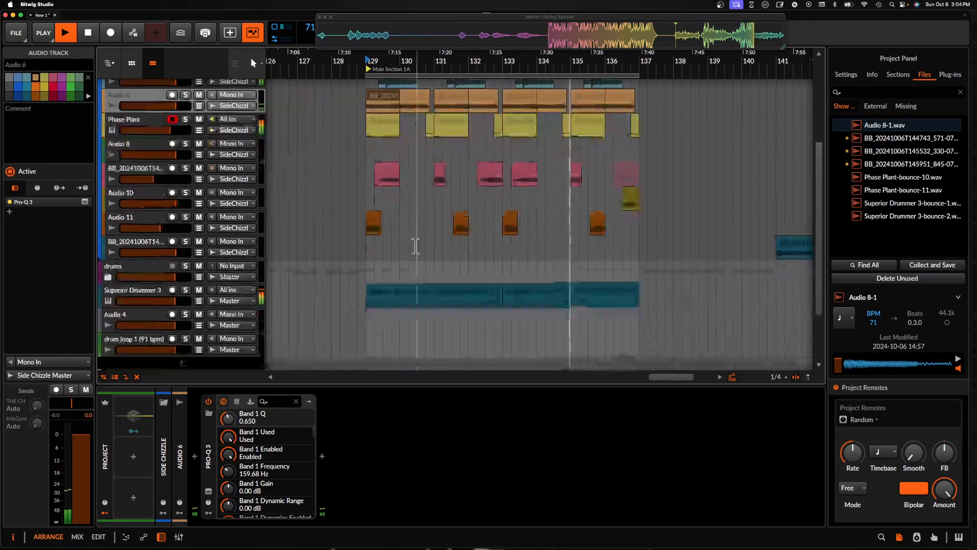
{"action": "scroll", "coordinate": [416, 246], "scroll_direction": "down", "scroll_amount": 2}
{"action": "left_click", "coordinate": [141, 256]}
{"action": "scroll", "coordinate": [141, 255], "scroll_direction": "down", "scroll_amount": 2}
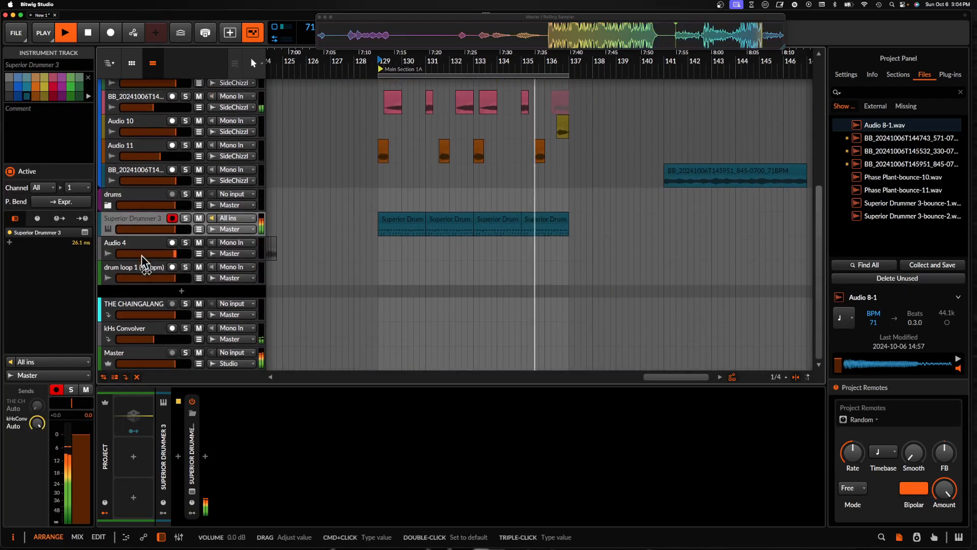
{"action": "scroll", "coordinate": [437, 219], "scroll_direction": "up", "scroll_amount": 5}
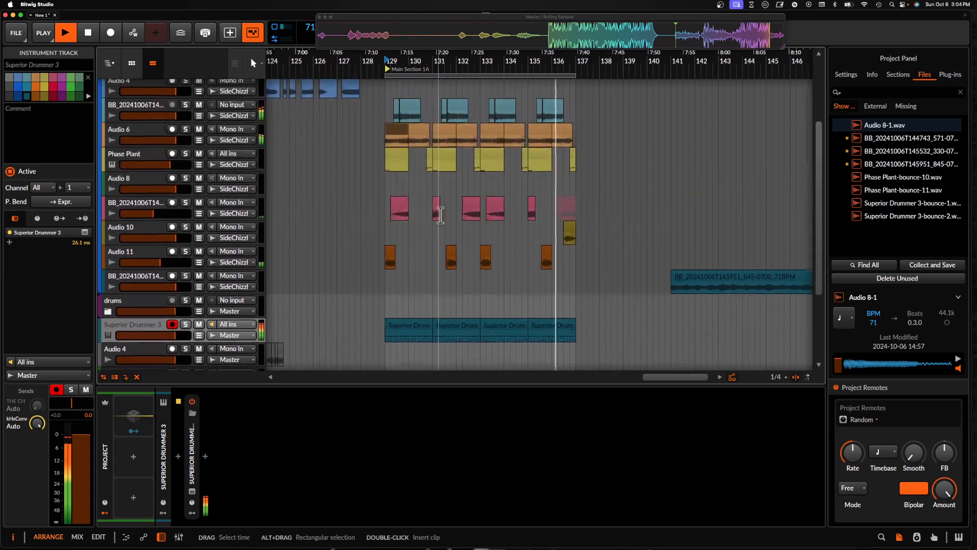
{"action": "scroll", "coordinate": [438, 221], "scroll_direction": "down", "scroll_amount": 1}
{"action": "scroll", "coordinate": [437, 222], "scroll_direction": "up", "scroll_amount": 3}
{"action": "scroll", "coordinate": [430, 213], "scroll_direction": "up", "scroll_amount": 2}
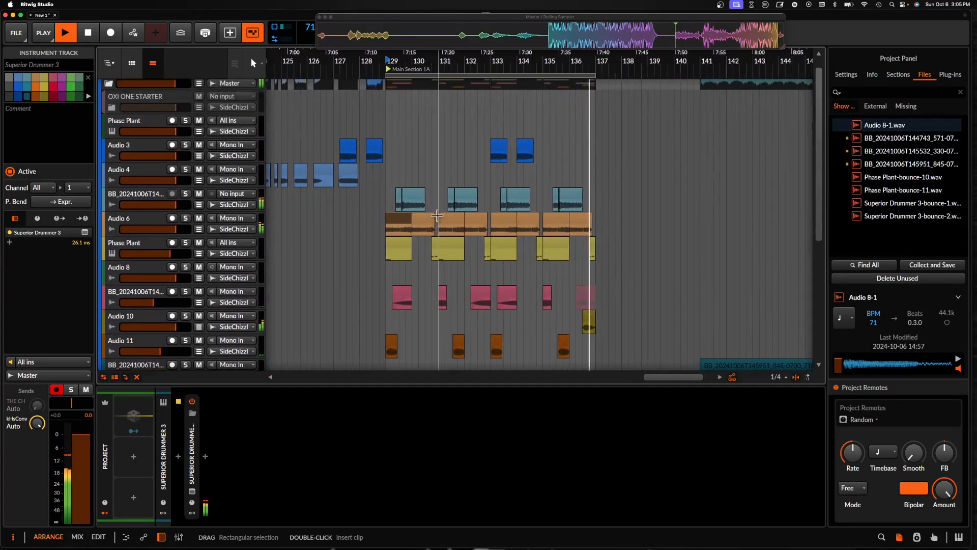
Duplicate bars 129 to 137 across all tracks and move the eight-bar loop region to start at bar 137
{"action": "scroll", "coordinate": [430, 215], "scroll_direction": "down", "scroll_amount": 3}
{"action": "scroll", "coordinate": [431, 210], "scroll_direction": "up", "scroll_amount": 1}
{"action": "scroll", "coordinate": [431, 209], "scroll_direction": "down", "scroll_amount": 2}
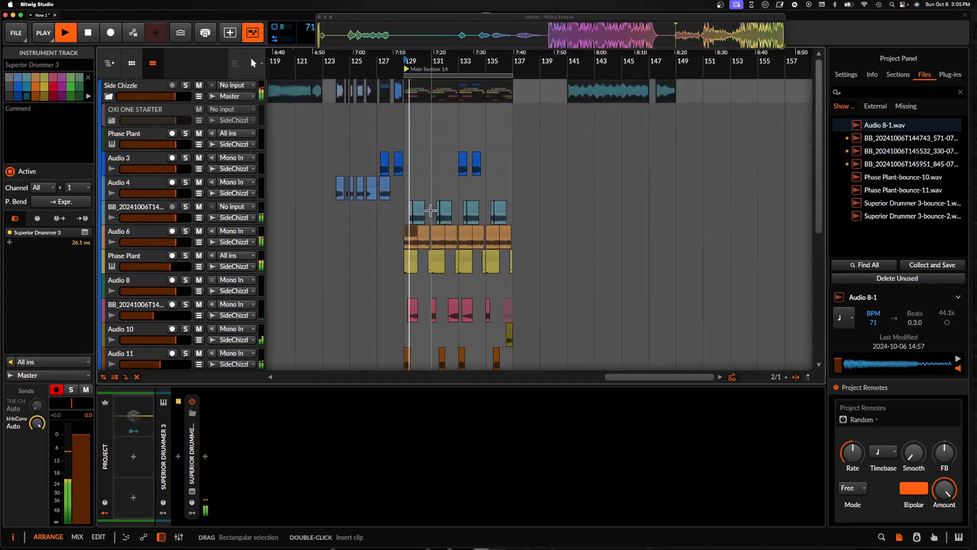
{"action": "left_click_drag", "start_coordinate": [411, 97], "coordinate": [500, 384]}
{"action": "key", "text": "super+d"}
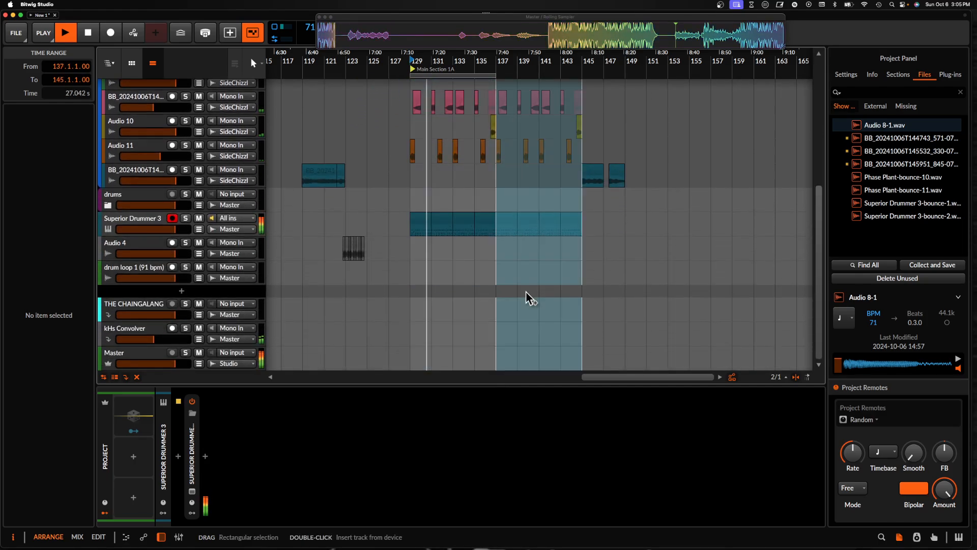
{"action": "scroll", "coordinate": [528, 295], "scroll_direction": "up", "scroll_amount": 8}
{"action": "left_click", "coordinate": [468, 76]}
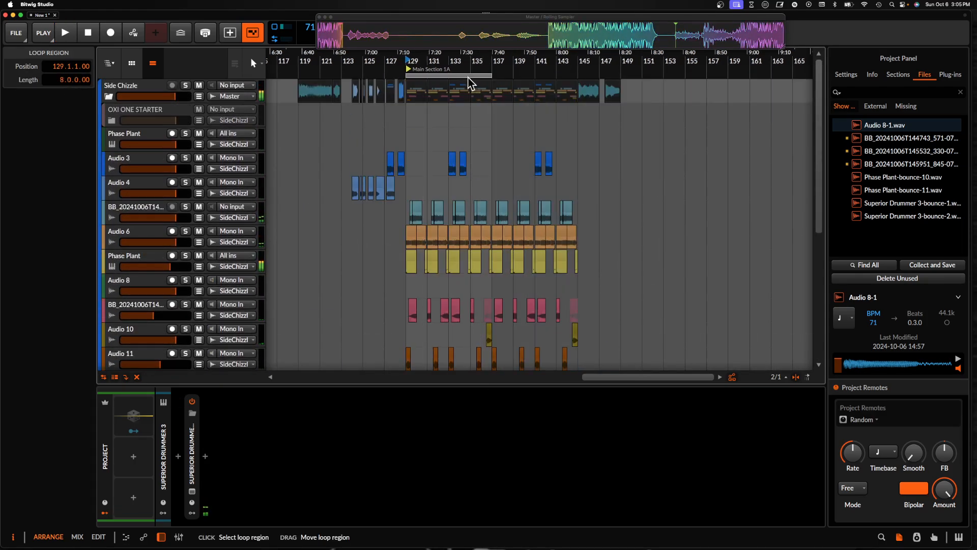
{"action": "scroll", "coordinate": [540, 113], "scroll_direction": "up", "scroll_amount": 5}
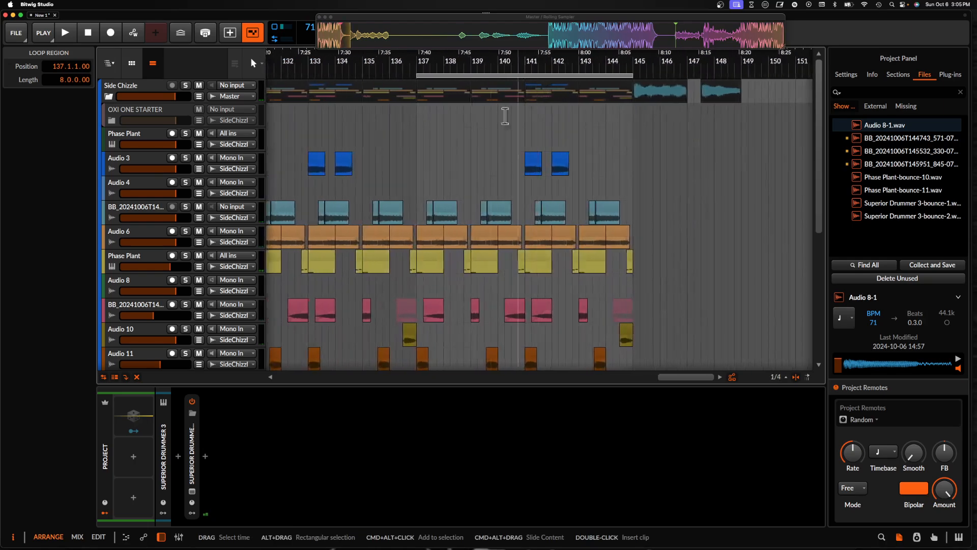
Select the copied Audio 6 clips from bar 137 through 144 and look over the arrangement back to the intro
{"action": "scroll", "coordinate": [456, 131], "scroll_direction": "up", "scroll_amount": 4}
{"action": "left_click", "coordinate": [404, 230]}
{"action": "scroll", "coordinate": [404, 230], "scroll_direction": "down", "scroll_amount": 3}
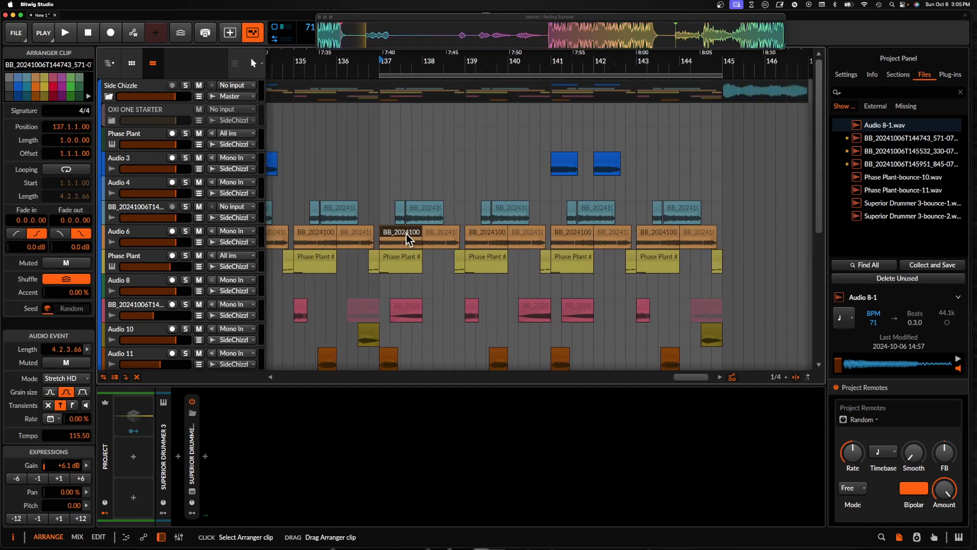
{"action": "left_click", "coordinate": [670, 239], "text": "shift"}
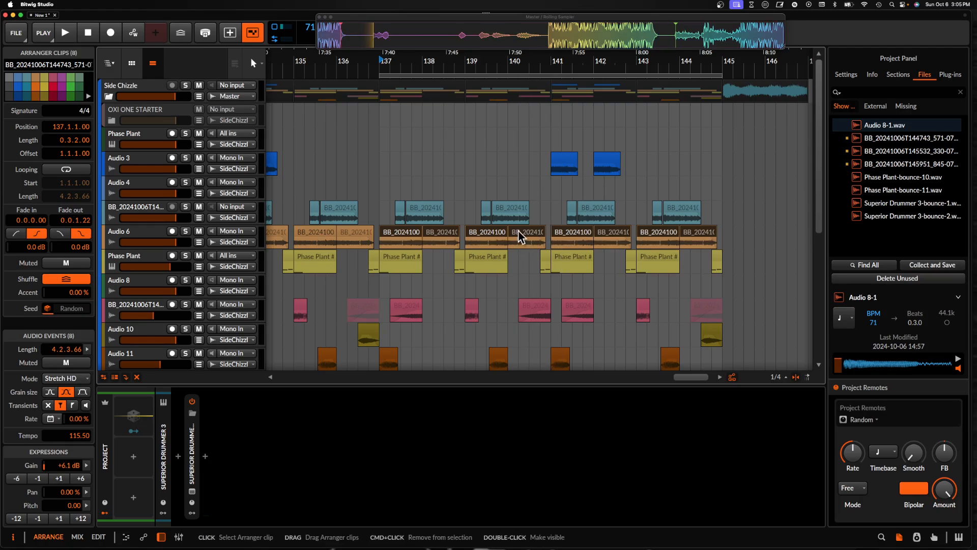
{"action": "scroll", "coordinate": [482, 227], "scroll_direction": "down", "scroll_amount": 5}
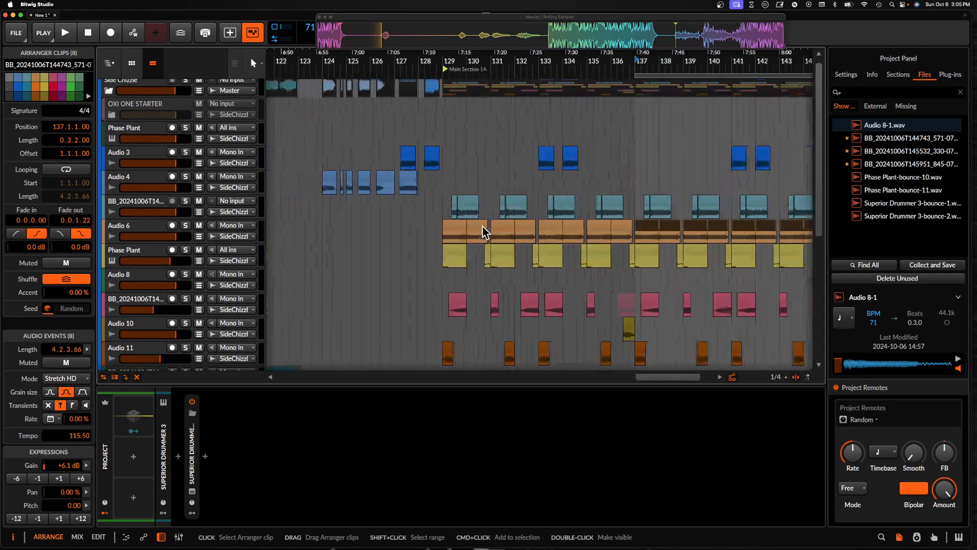
{"action": "scroll", "coordinate": [483, 227], "scroll_direction": "left", "scroll_amount": 5}
{"action": "scroll", "coordinate": [482, 225], "scroll_direction": "down", "scroll_amount": 4}
{"action": "scroll", "coordinate": [482, 224], "scroll_direction": "up", "scroll_amount": 6}
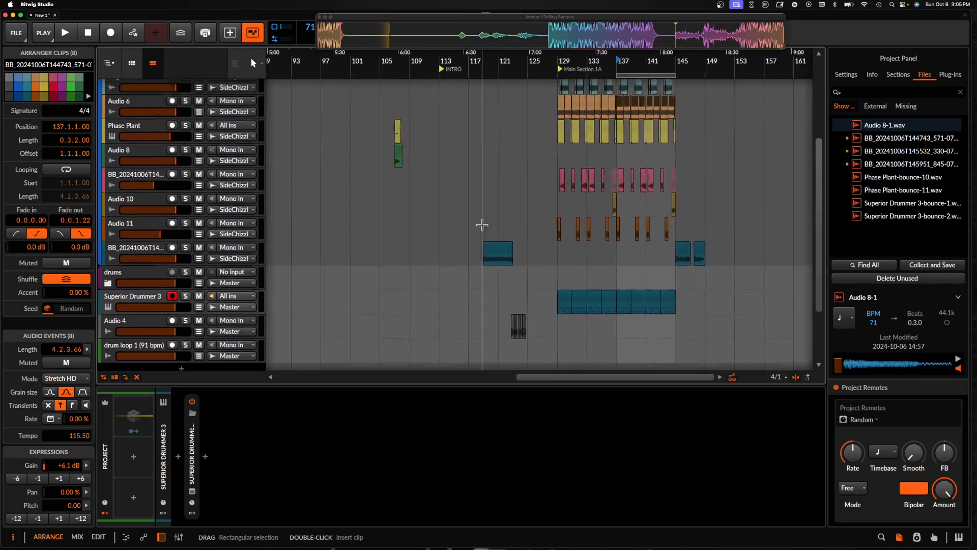
{"action": "scroll", "coordinate": [482, 224], "scroll_direction": "down", "scroll_amount": 3}
{"action": "scroll", "coordinate": [514, 194], "scroll_direction": "up", "scroll_amount": 2}
{"action": "scroll", "coordinate": [515, 194], "scroll_direction": "down", "scroll_amount": 5}
{"action": "scroll", "coordinate": [515, 194], "scroll_direction": "right", "scroll_amount": 5}
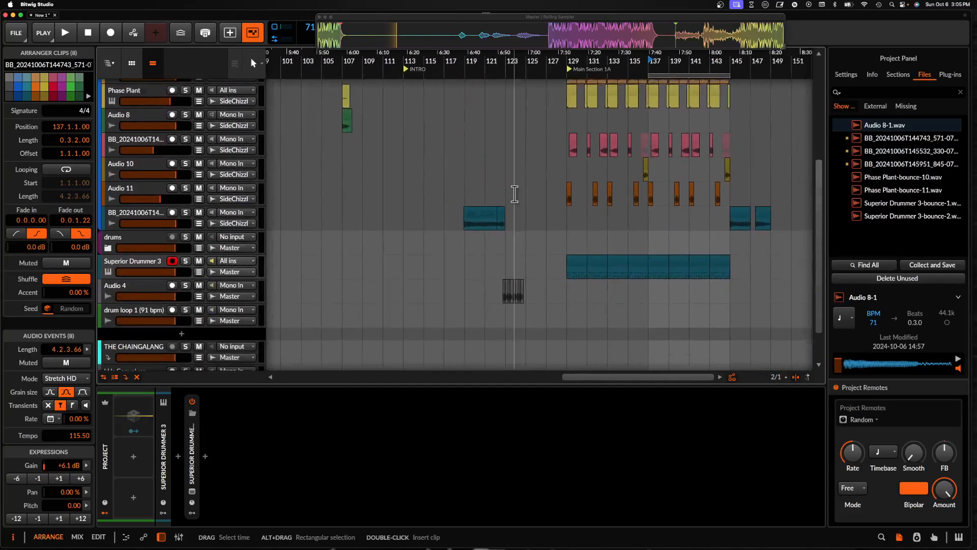
{"action": "scroll", "coordinate": [514, 194], "scroll_direction": "up", "scroll_amount": 5}
{"action": "scroll", "coordinate": [515, 194], "scroll_direction": "up", "scroll_amount": 3}
{"action": "scroll", "coordinate": [514, 194], "scroll_direction": "up", "scroll_amount": 3}
Add a new instrument track directly below Audio 6
{"action": "left_click", "coordinate": [491, 237]}
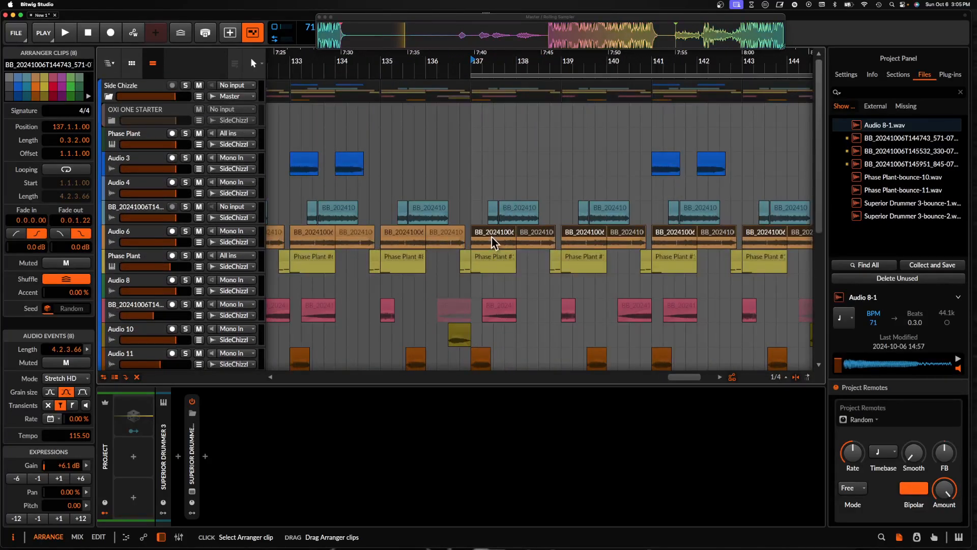
{"action": "scroll", "coordinate": [577, 228], "scroll_direction": "right", "scroll_amount": 3}
{"action": "left_click", "coordinate": [685, 231], "text": "shift"}
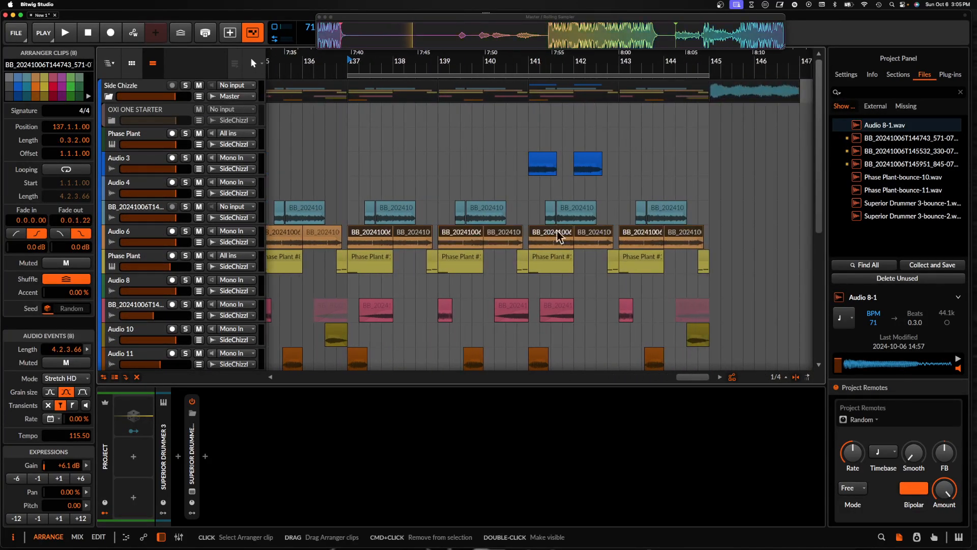
{"action": "left_click", "coordinate": [188, 234]}
{"action": "key", "text": "space"}
{"action": "left_click", "coordinate": [151, 236]}
{"action": "key", "text": "super+t"}
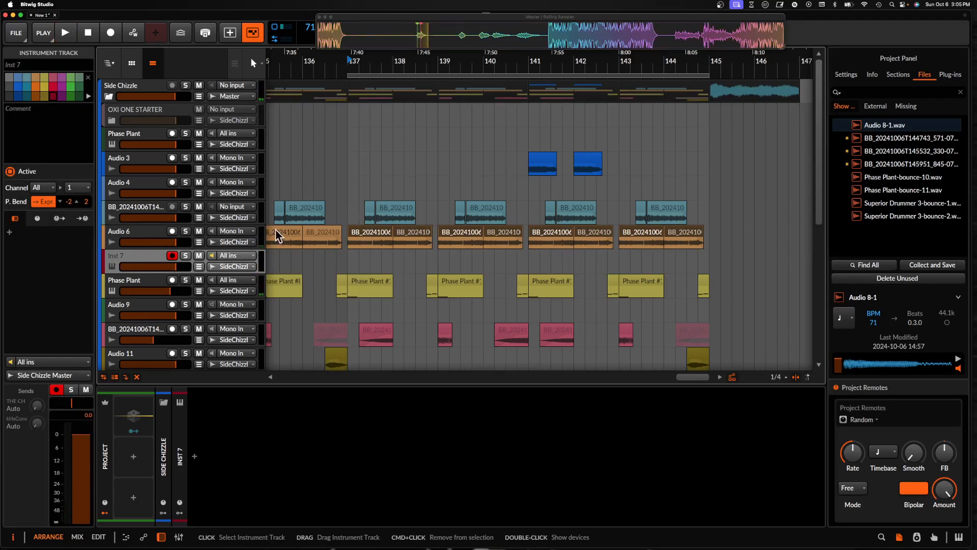
Copy the last Audio 6 clip to bar 147 and extend the copy to a length of 5.1.3.00
{"action": "left_click", "coordinate": [364, 235]}
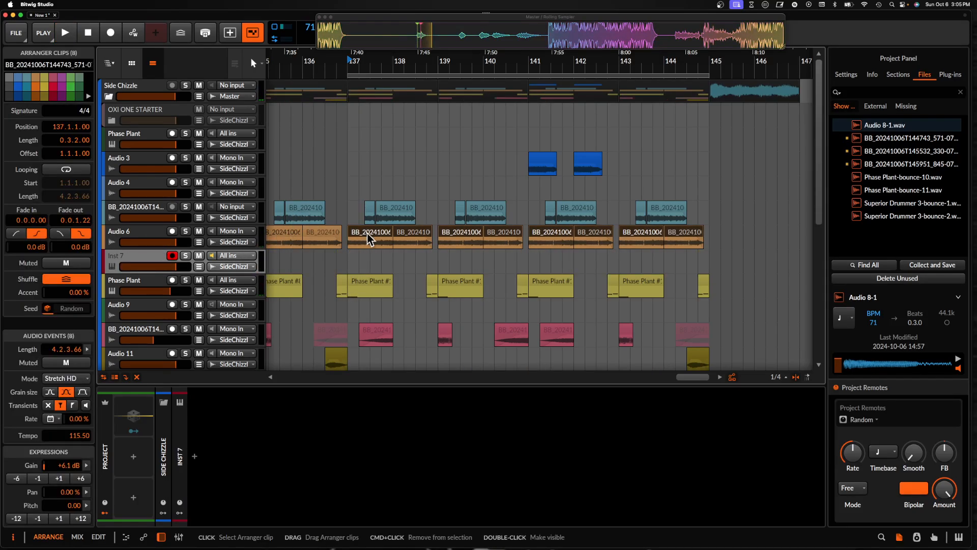
{"action": "left_click", "coordinate": [684, 230]}
{"action": "scroll", "coordinate": [681, 229], "scroll_direction": "right", "scroll_amount": 4}
{"action": "scroll", "coordinate": [681, 228], "scroll_direction": "down", "scroll_amount": 2}
{"action": "scroll", "coordinate": [712, 233], "scroll_direction": "up", "scroll_amount": 3}
{"action": "left_click_drag", "start_coordinate": [707, 230], "coordinate": [820, 230]}
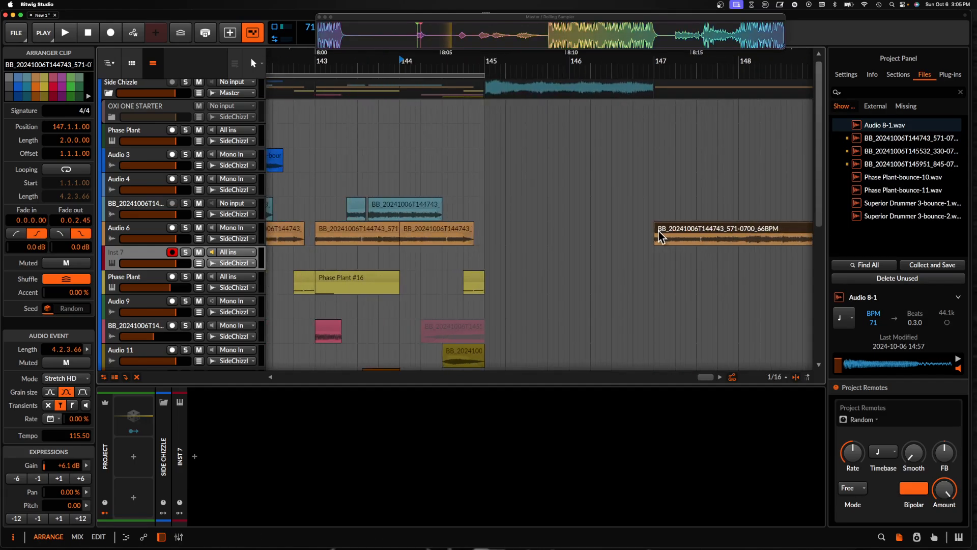
{"action": "mouse_move", "coordinate": [656, 230]}
{"action": "left_mouse_down"}
{"action": "mouse_move", "coordinate": [547, 229]}
{"action": "mouse_move", "coordinate": [652, 228]}
{"action": "left_mouse_up"}
{"action": "scroll", "coordinate": [657, 228], "scroll_direction": "right", "scroll_amount": 8}
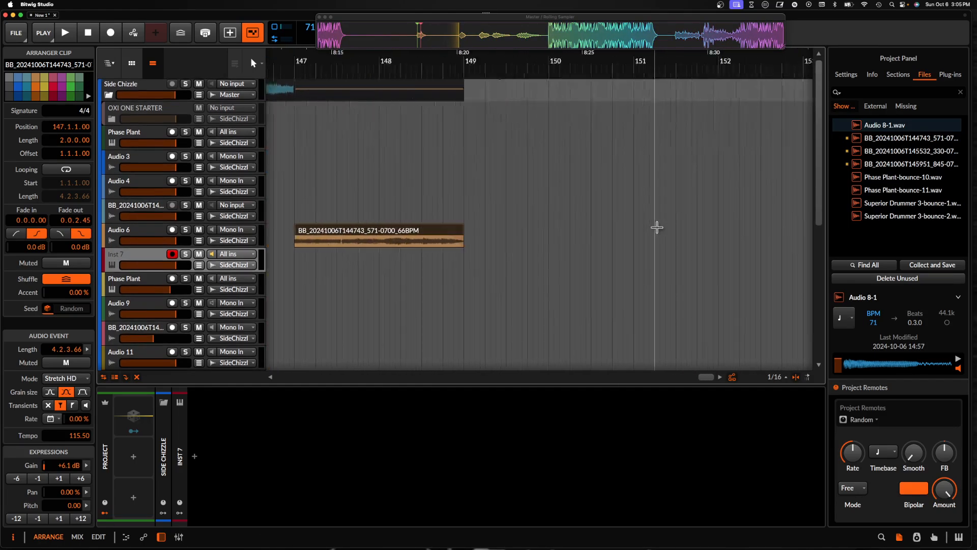
{"action": "mouse_move", "coordinate": [334, 230]}
{"action": "left_mouse_down"}
{"action": "mouse_move", "coordinate": [629, 230]}
{"action": "mouse_move", "coordinate": [450, 455]}
{"action": "left_mouse_up"}
Load the extended clip at bar 147 into a Sampler on the new instrument track
{"action": "scroll", "coordinate": [543, 232], "scroll_direction": "left", "scroll_amount": 4}
{"action": "scroll", "coordinate": [543, 232], "scroll_direction": "down", "scroll_amount": 5}
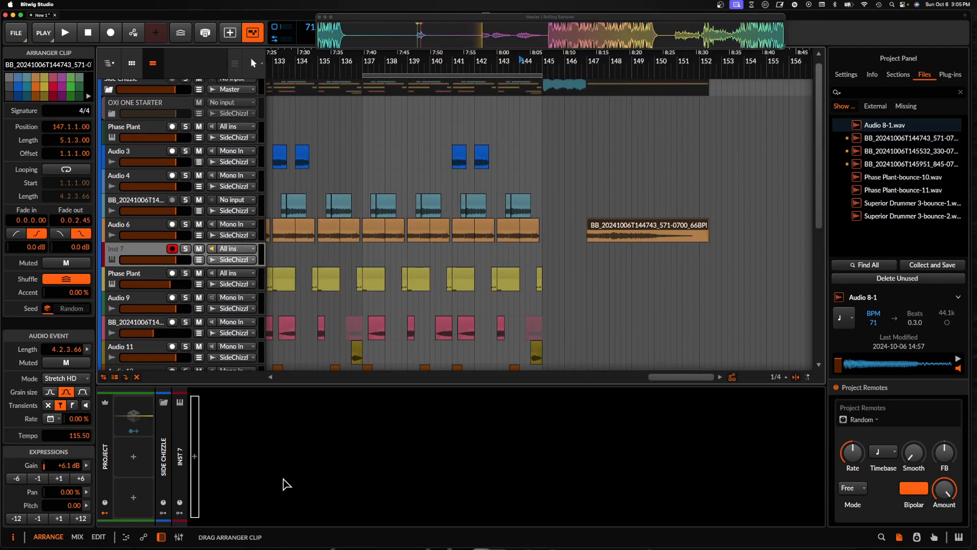
{"action": "left_click_drag", "start_coordinate": [283, 479], "coordinate": [284, 481]}
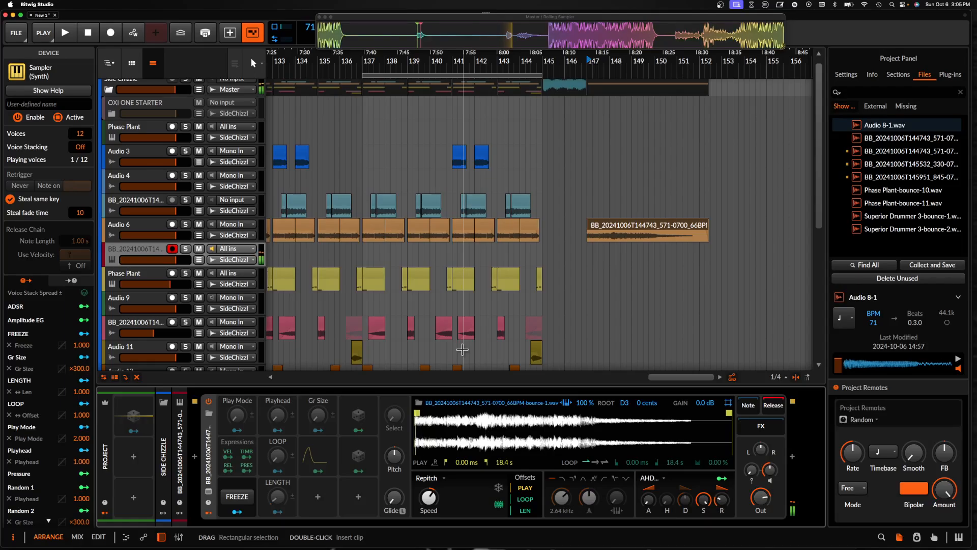
Mute the Audio 6 clips from bar 137 through 144 and start playback from 135.4.1.00
{"action": "scroll", "coordinate": [308, 237], "scroll_direction": "left", "scroll_amount": 3}
{"action": "scroll", "coordinate": [326, 235], "scroll_direction": "down", "scroll_amount": 1}
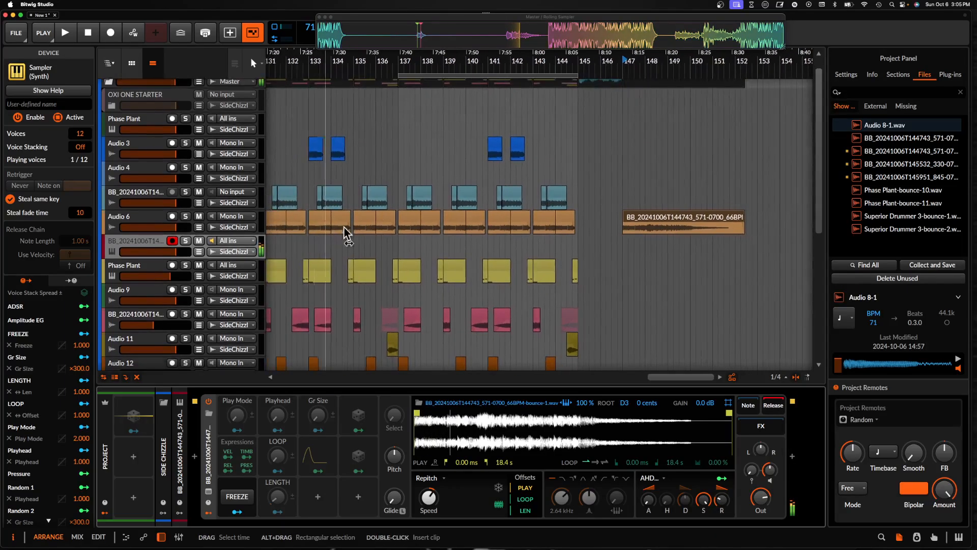
{"action": "left_click", "coordinate": [402, 221]}
{"action": "left_click", "coordinate": [563, 218], "text": "shift"}
{"action": "key", "text": "alt+m"}
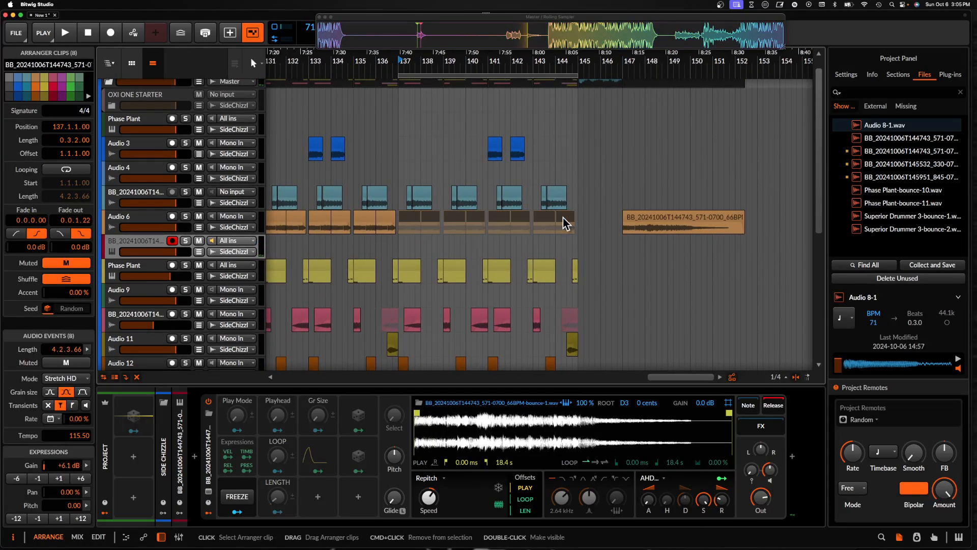
{"action": "left_click", "coordinate": [371, 165]}
{"action": "key", "text": "space"}
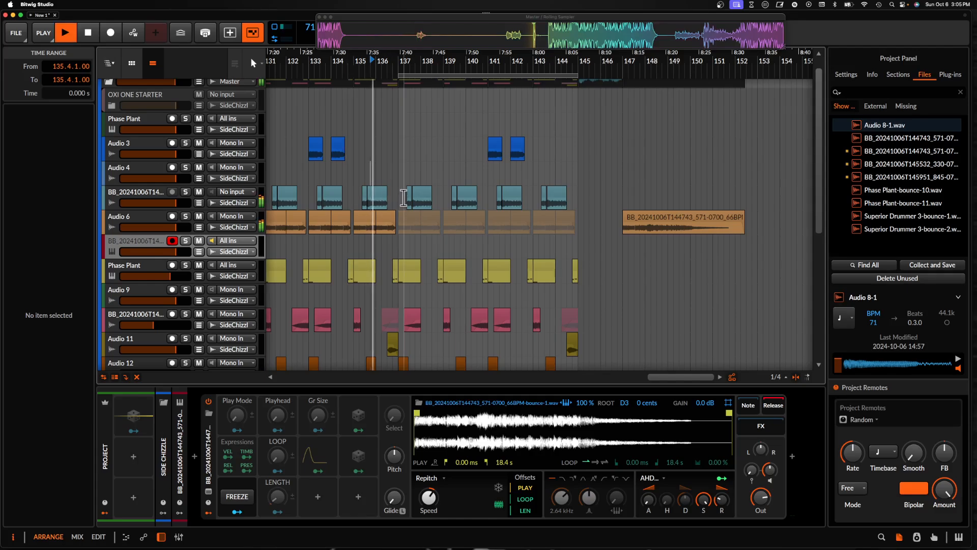
Mute the yellow Phase Plant clips from bar 137 through 144 and the whole teal audio track above Audio 6
{"action": "scroll", "coordinate": [408, 214], "scroll_direction": "up", "scroll_amount": 3}
{"action": "left_click", "coordinate": [407, 258]}
{"action": "left_click", "coordinate": [668, 270], "text": "shift"}
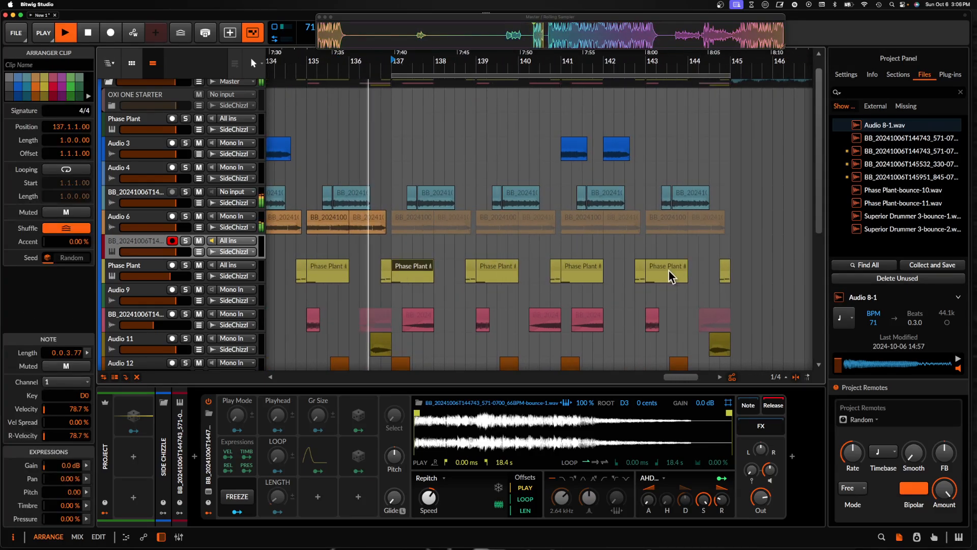
{"action": "key", "text": "alt+m"}
{"action": "left_click", "coordinate": [723, 271]}
{"action": "key", "text": "alt+m"}
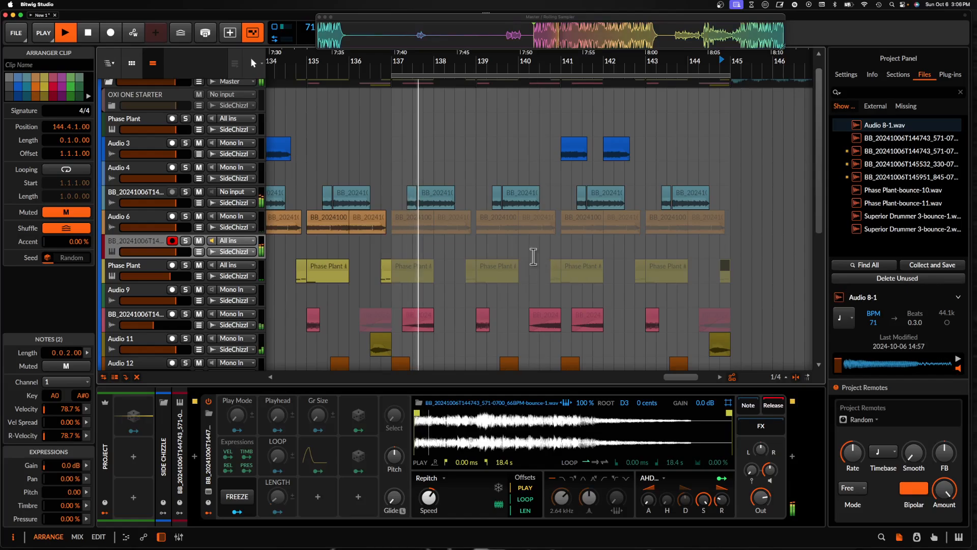
{"action": "left_click", "coordinate": [198, 191]}
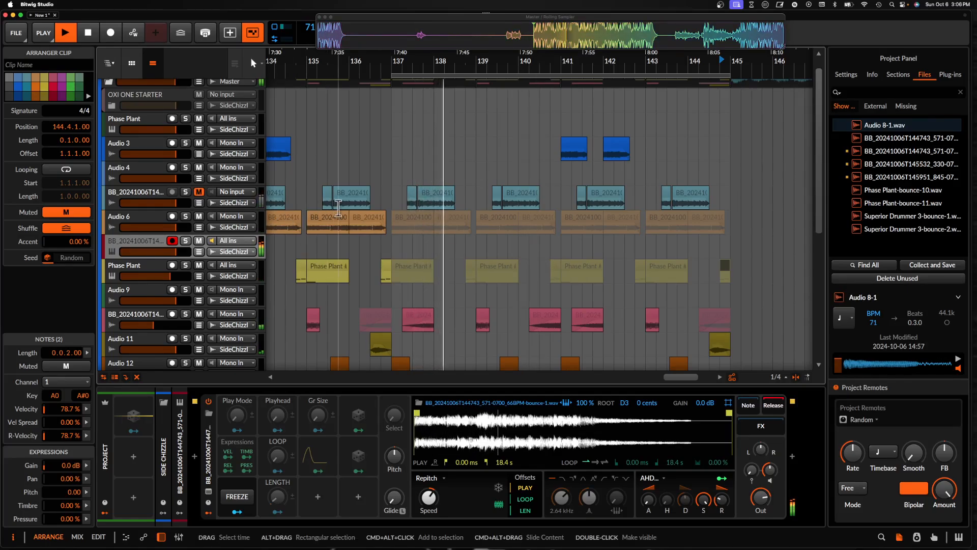
{"action": "left_click", "coordinate": [400, 219]}
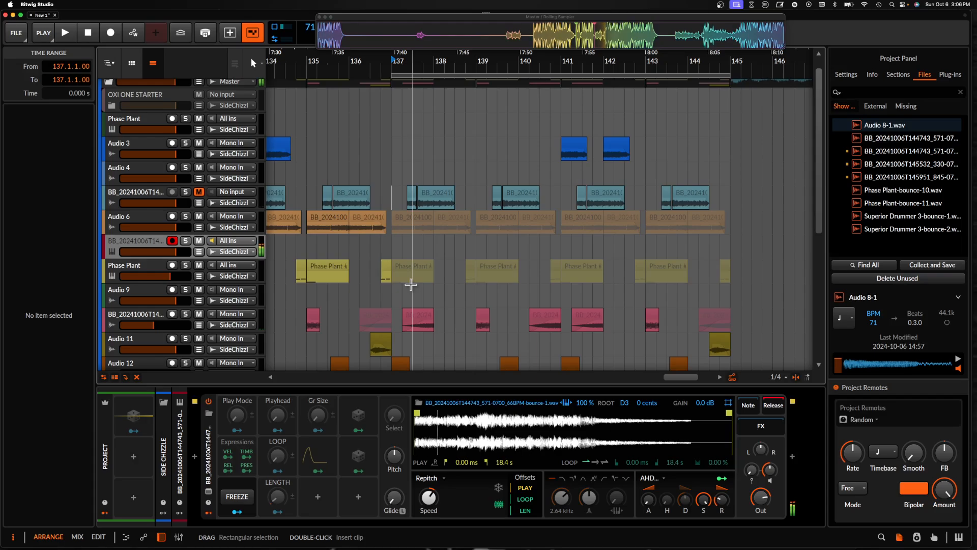
Switch the Sampler's playback mode to Textures
{"action": "left_click", "coordinate": [432, 478]}
{"action": "left_click", "coordinate": [432, 391]}
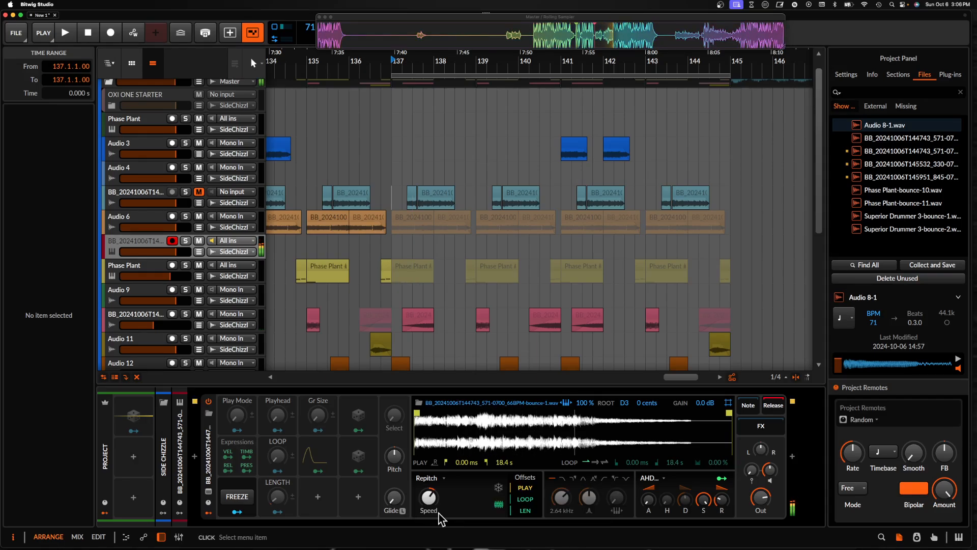
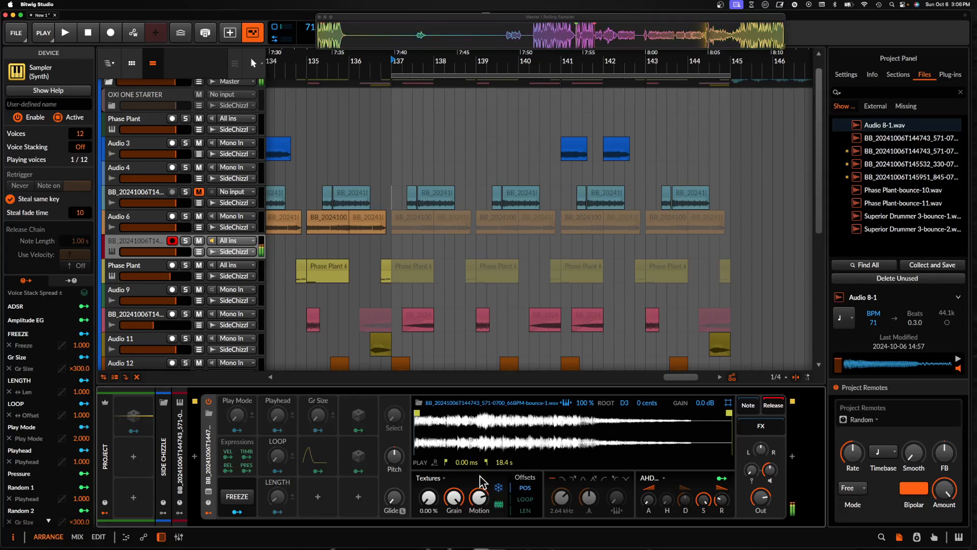
Look through the Side Chizzle tracks before and around Main Section 1A for existing clips to reuse
{"action": "scroll", "coordinate": [412, 259], "scroll_direction": "down", "scroll_amount": 3}
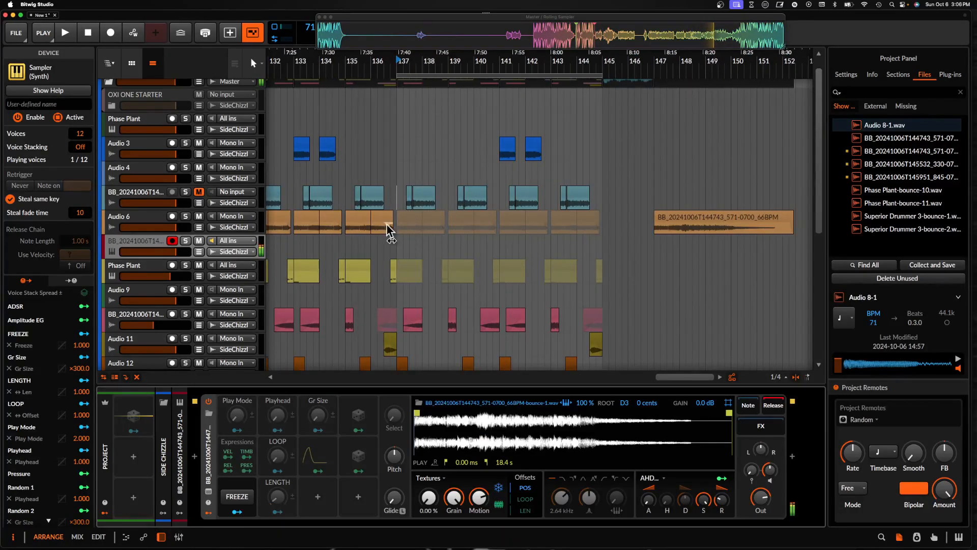
{"action": "scroll", "coordinate": [441, 254], "scroll_direction": "left", "scroll_amount": 2}
{"action": "scroll", "coordinate": [381, 294], "scroll_direction": "down", "scroll_amount": 6}
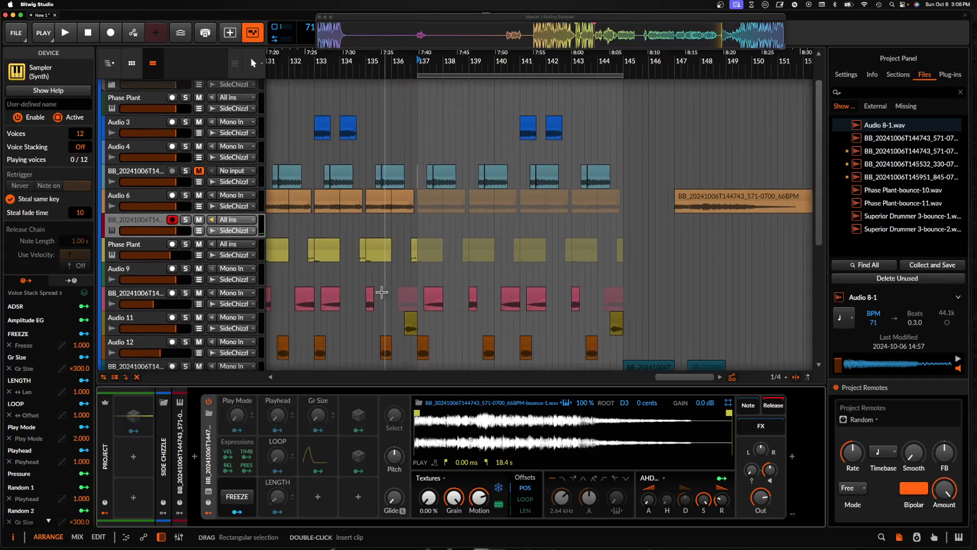
{"action": "scroll", "coordinate": [381, 295], "scroll_direction": "left", "scroll_amount": 10}
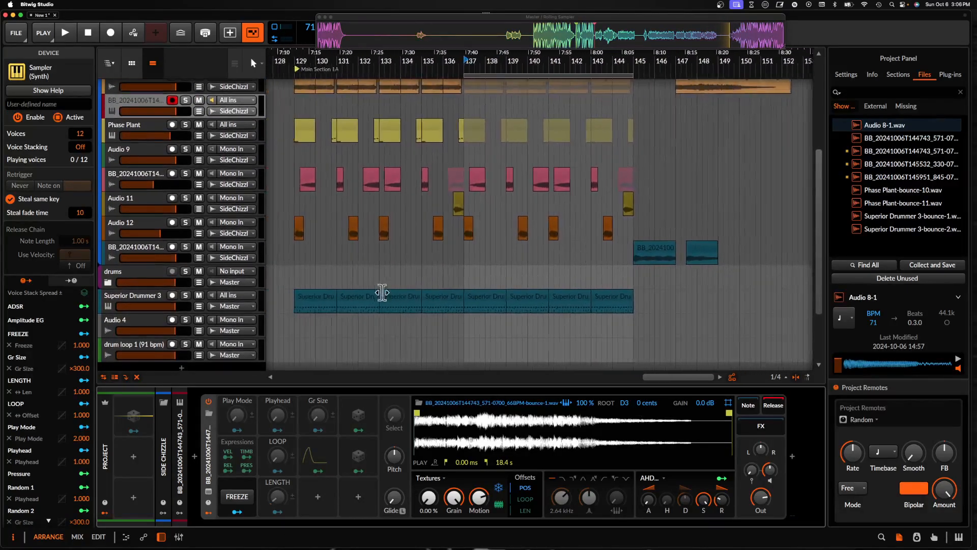
{"action": "scroll", "coordinate": [443, 275], "scroll_direction": "up", "scroll_amount": 3}
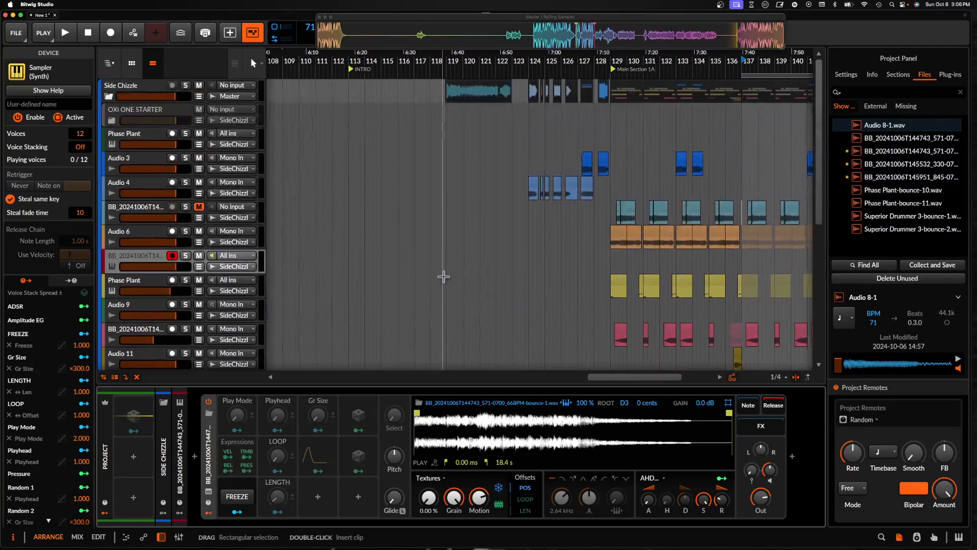
{"action": "scroll", "coordinate": [443, 275], "scroll_direction": "left", "scroll_amount": 5}
{"action": "scroll", "coordinate": [393, 271], "scroll_direction": "up", "scroll_amount": 2}
{"action": "scroll", "coordinate": [394, 271], "scroll_direction": "right", "scroll_amount": 8}
{"action": "scroll", "coordinate": [394, 271], "scroll_direction": "up", "scroll_amount": 2}
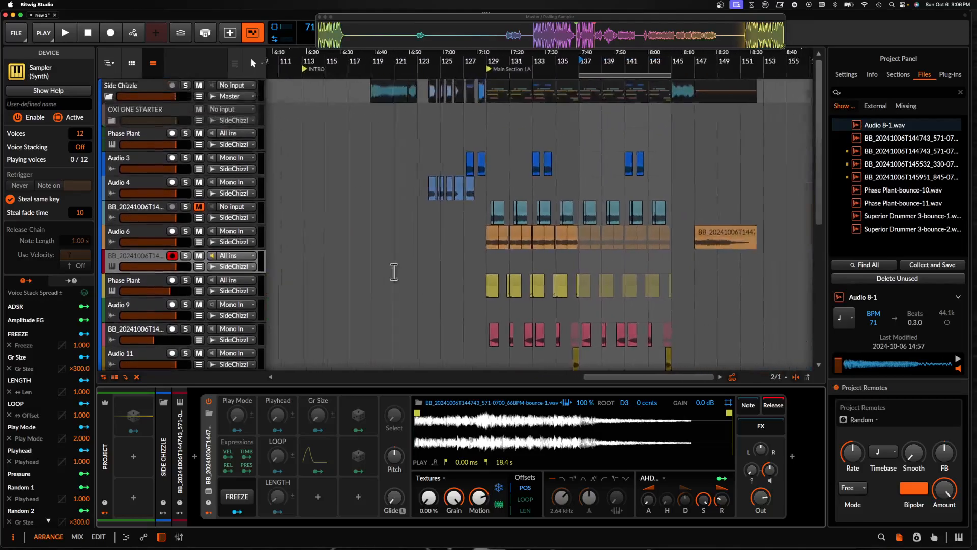
{"action": "scroll", "coordinate": [394, 272], "scroll_direction": "down", "scroll_amount": 2}
{"action": "scroll", "coordinate": [394, 272], "scroll_direction": "up", "scroll_amount": 5}
{"action": "scroll", "coordinate": [393, 272], "scroll_direction": "up", "scroll_amount": 3}
{"action": "scroll", "coordinate": [393, 272], "scroll_direction": "left", "scroll_amount": 4}
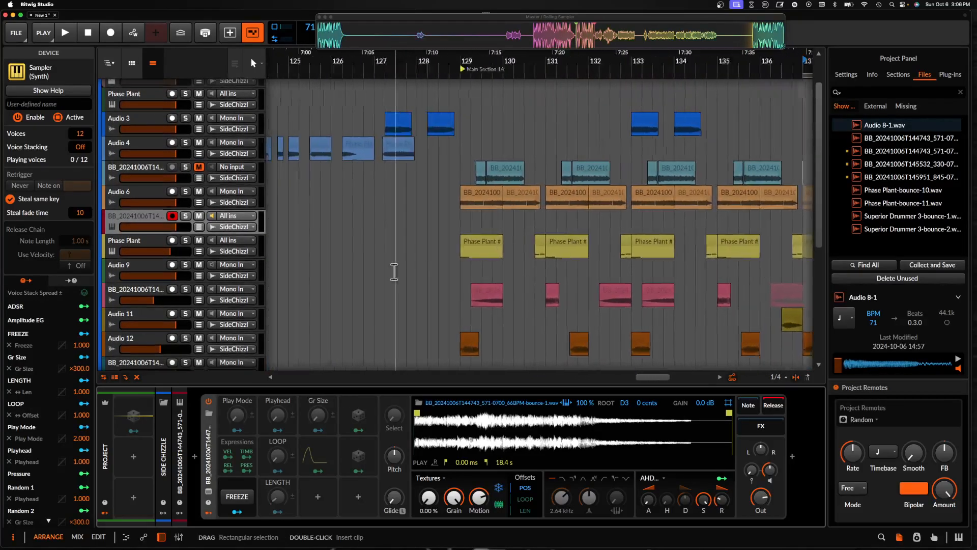
Solo Audio 4 to audition its clip at bar 127, and copy the Audio 3 and Audio 4 clips there to bar 137
{"action": "left_click", "coordinate": [433, 150]}
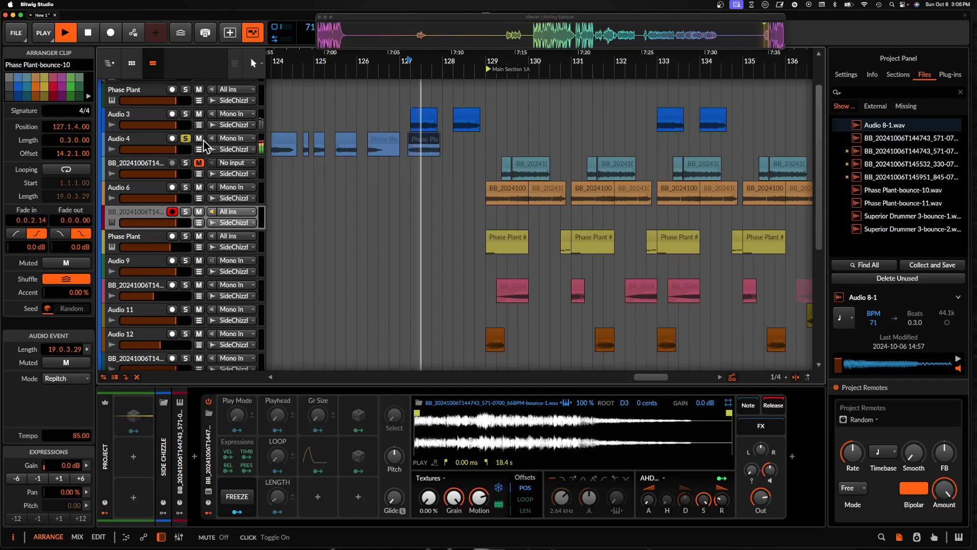
{"action": "scroll", "coordinate": [414, 144], "scroll_direction": "down", "scroll_amount": 2}
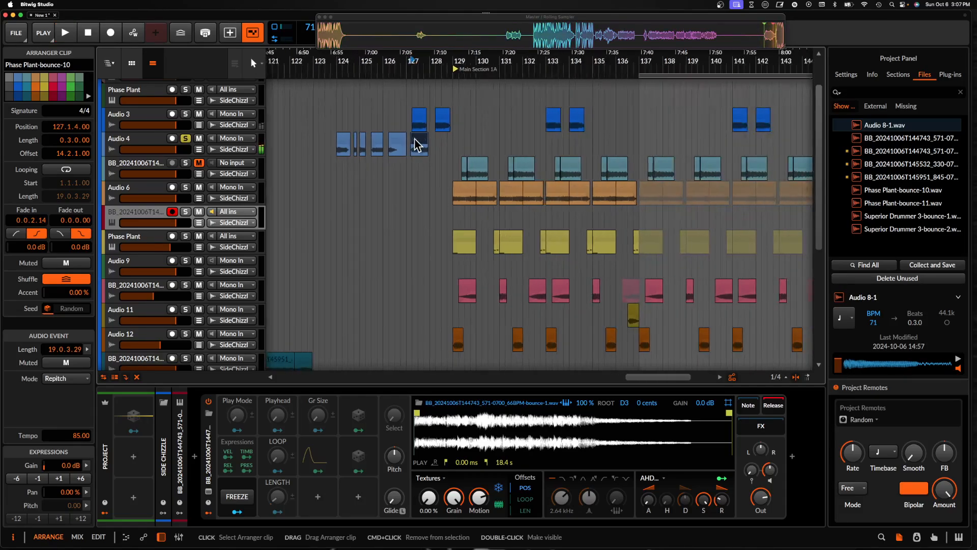
{"action": "left_click", "coordinate": [418, 122], "text": "super"}
{"action": "scroll", "coordinate": [419, 122], "scroll_direction": "down", "scroll_amount": 2}
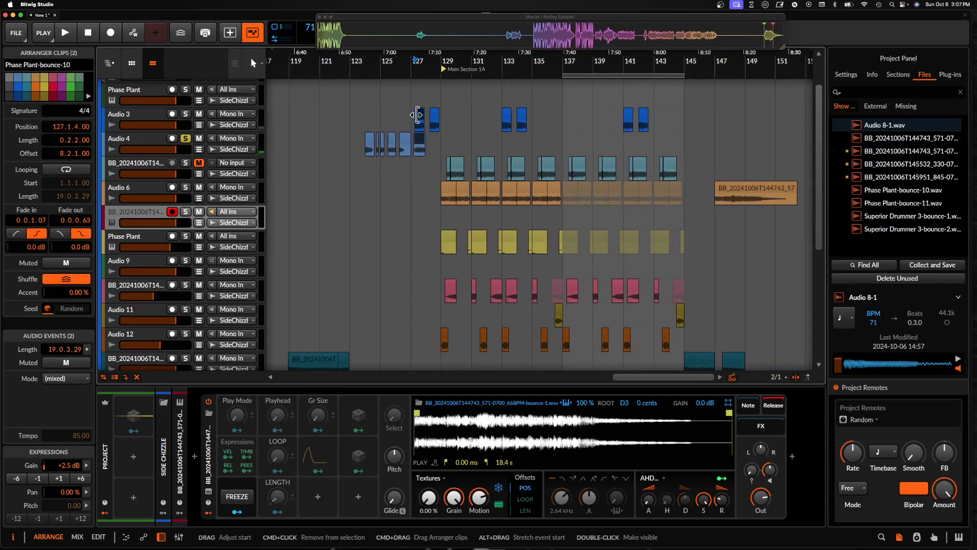
{"action": "scroll", "coordinate": [565, 111], "scroll_direction": "up", "scroll_amount": 1}
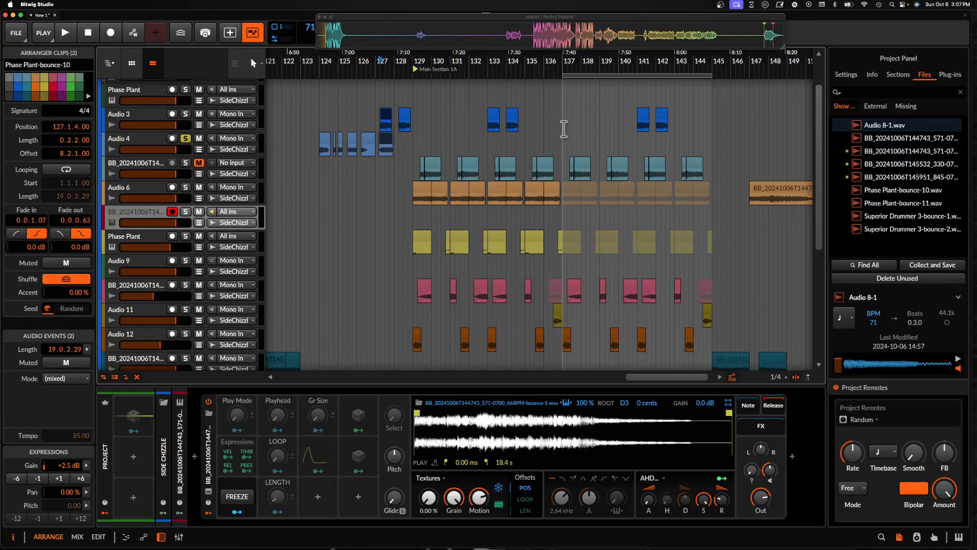
{"action": "scroll", "coordinate": [564, 129], "scroll_direction": "up", "scroll_amount": 5}
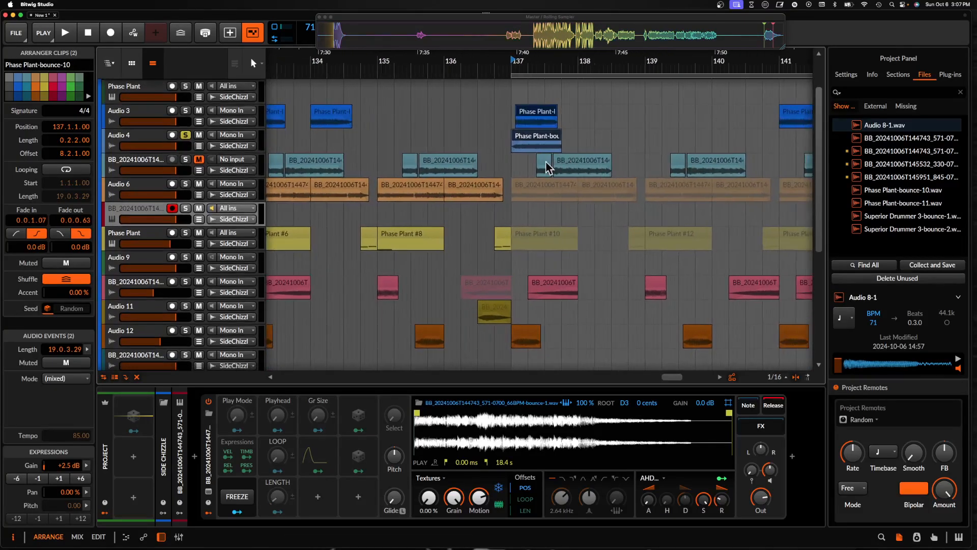
Mute the teal audio clips from bar 137 through bar 143 on the track above Audio 6
{"action": "left_click", "coordinate": [547, 166]}
{"action": "key", "text": "alt+m"}
{"action": "scroll", "coordinate": [574, 162], "scroll_direction": "right", "scroll_amount": 3}
{"action": "scroll", "coordinate": [573, 162], "scroll_direction": "up", "scroll_amount": 1}
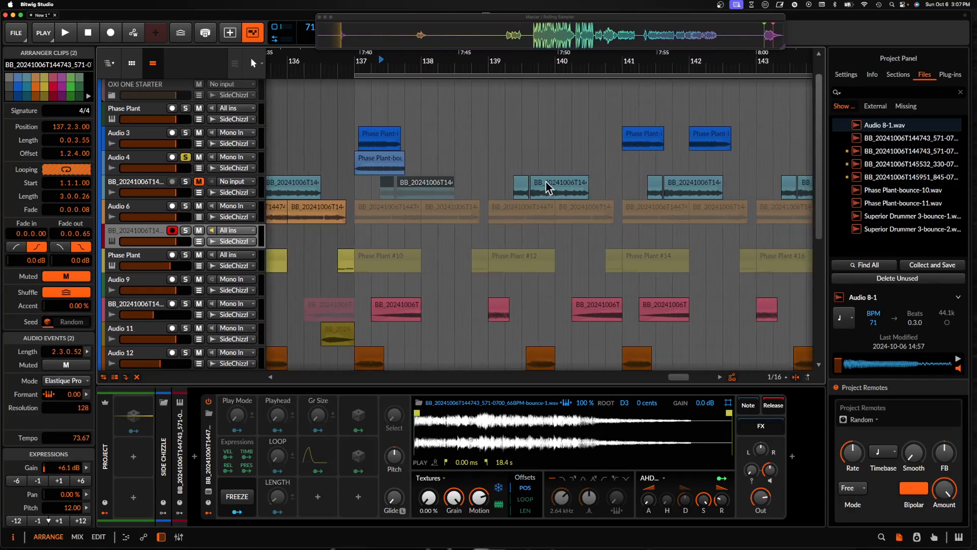
{"action": "left_click", "coordinate": [521, 185]}
{"action": "scroll", "coordinate": [521, 184], "scroll_direction": "right", "scroll_amount": 4}
{"action": "left_click", "coordinate": [591, 180], "text": "shift"}
{"action": "key", "text": "alt+m"}
{"action": "scroll", "coordinate": [591, 180], "scroll_direction": "left", "scroll_amount": 5}
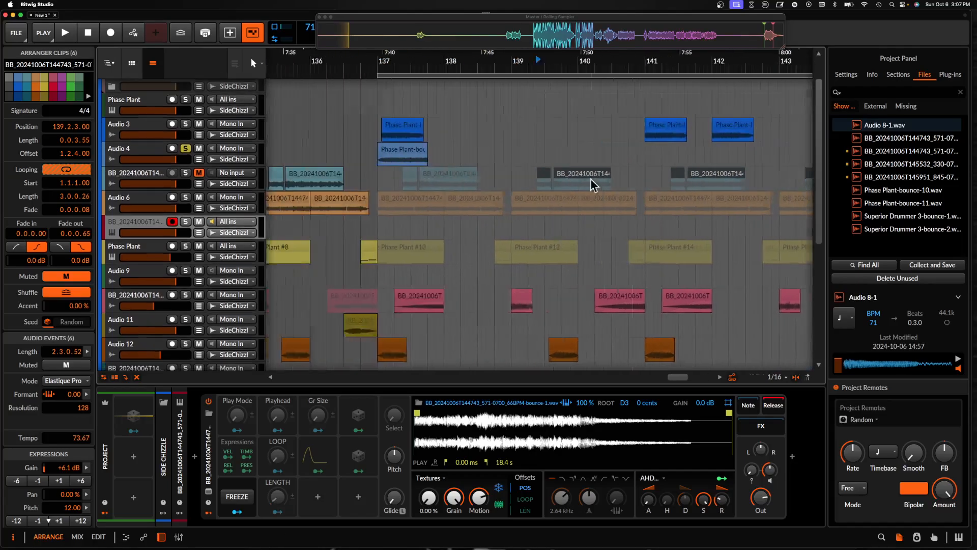
Unmute the teal audio track, turn off the Audio 4 solo and play from 136.3.2.00
{"action": "left_click", "coordinate": [368, 136]}
{"action": "key", "text": "space"}
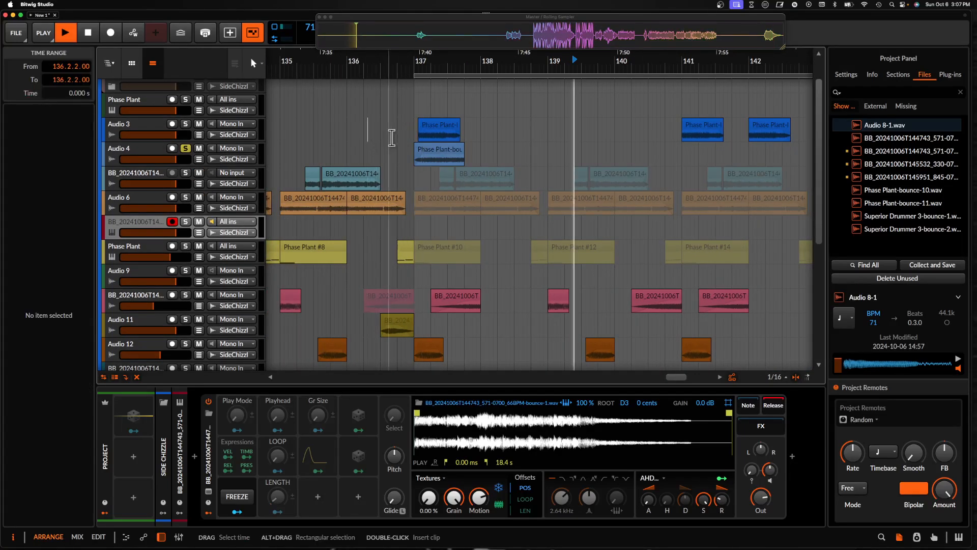
{"action": "double_click", "coordinate": [386, 125]}
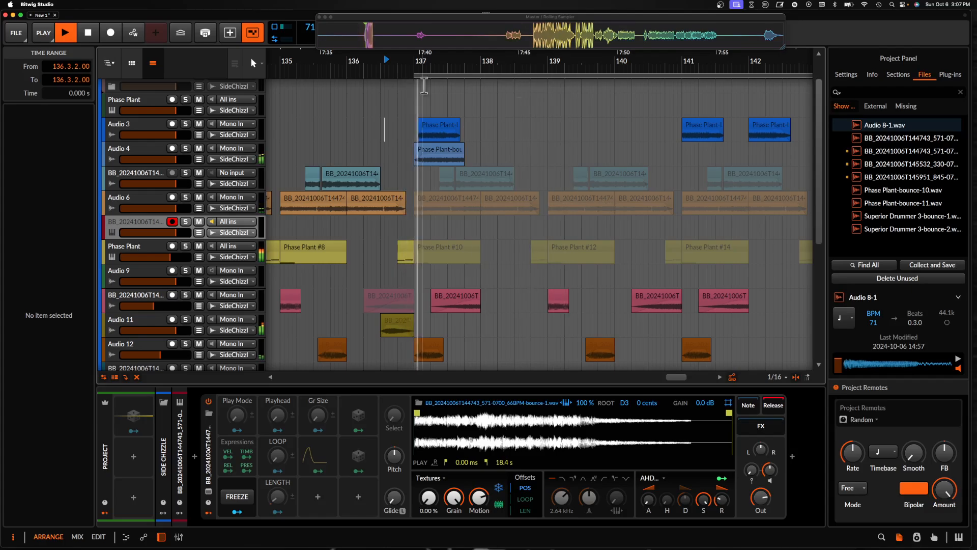
Duplicate the Audio 3 and Audio 4 clips at bar 137 to bar 138
{"action": "left_click_drag", "start_coordinate": [413, 135], "coordinate": [482, 153]}
{"action": "key", "text": "super+d"}
{"action": "key", "text": "space"}
{"action": "left_click", "coordinate": [503, 116]}
{"action": "left_click", "coordinate": [503, 126]}
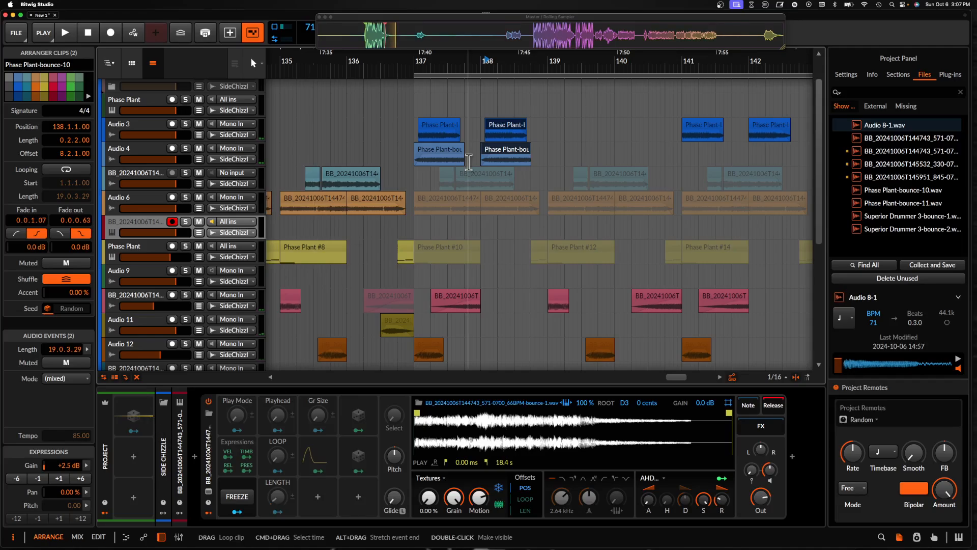
Bounce the Audio 4 clip at bar 138, set its pitch to 12.00 and play it back
{"action": "left_click", "coordinate": [507, 148]}
{"action": "left_click", "coordinate": [502, 130]}
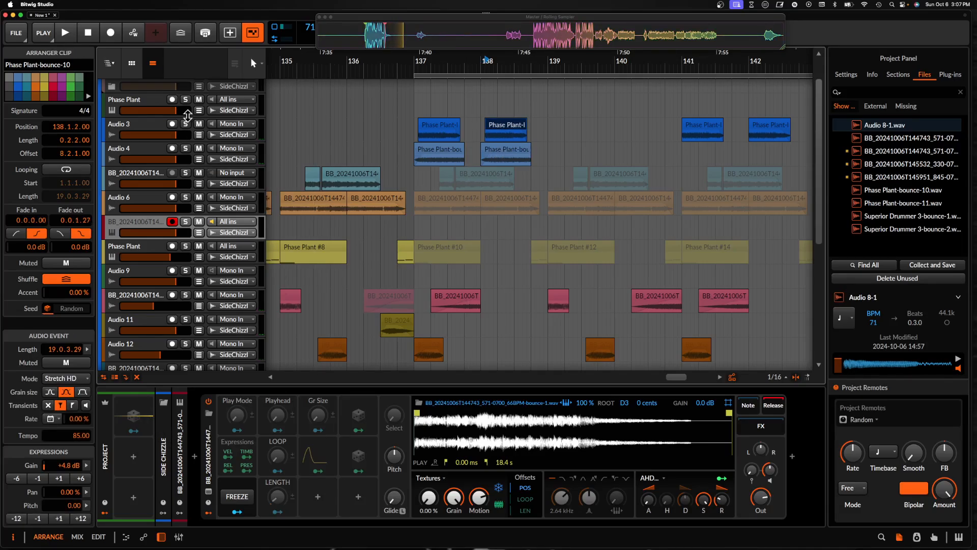
{"action": "key", "text": "space"}
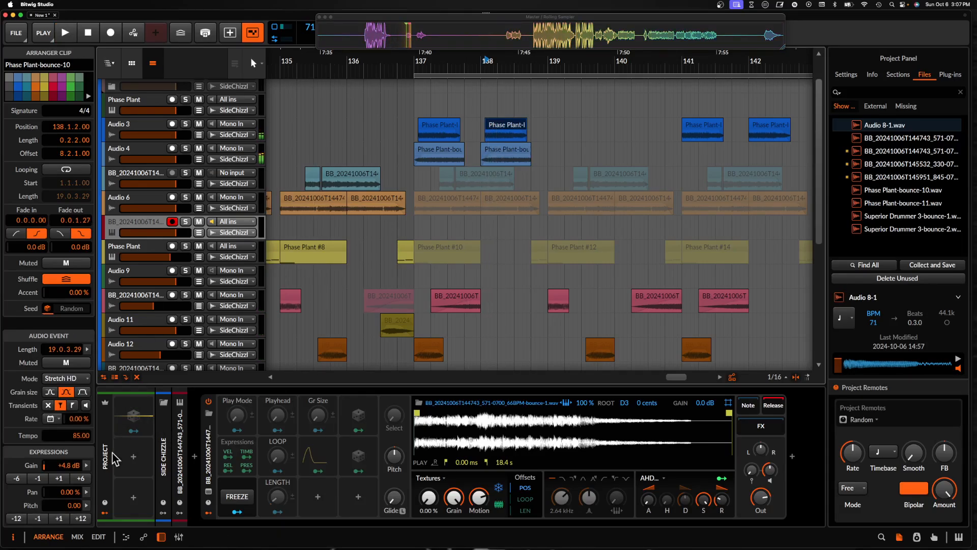
{"action": "left_click", "coordinate": [508, 151]}
{"action": "key", "text": "space"}
{"action": "key", "text": "super+b"}
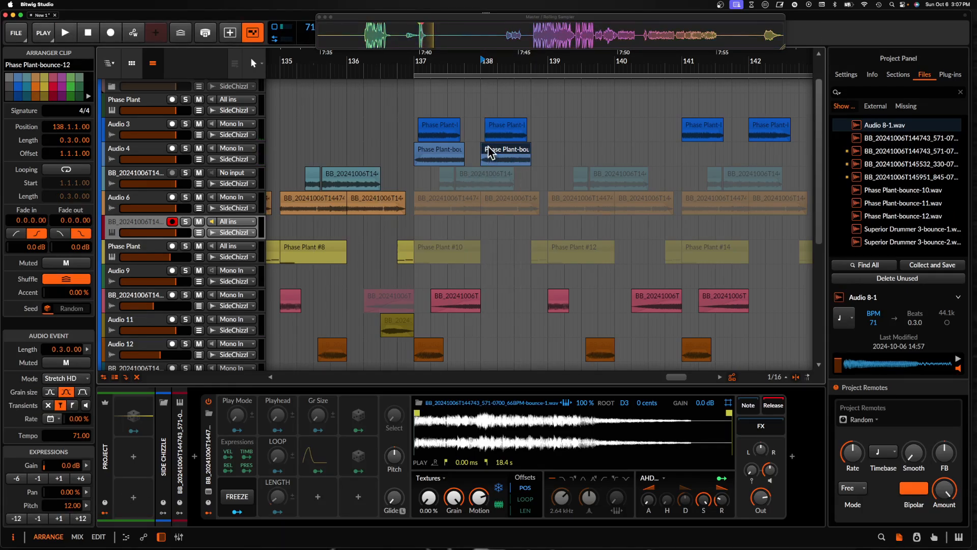
{"action": "key", "text": "space"}
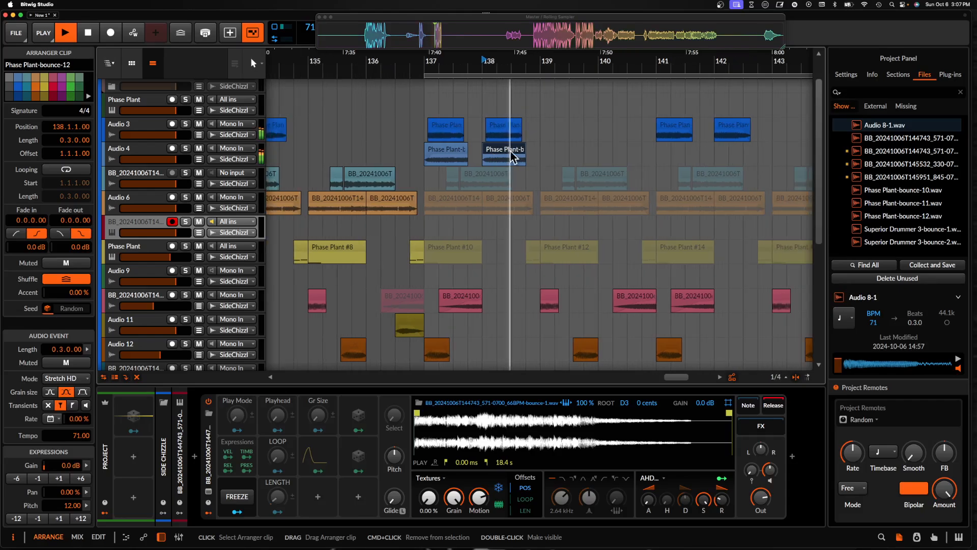
Try a copy of the Audio 4 clip from bar 137 at bar 139 and play it
{"action": "scroll", "coordinate": [510, 153], "scroll_direction": "up", "scroll_amount": 1}
{"action": "scroll", "coordinate": [511, 154], "scroll_direction": "right", "scroll_amount": 3}
{"action": "key", "text": "space"}
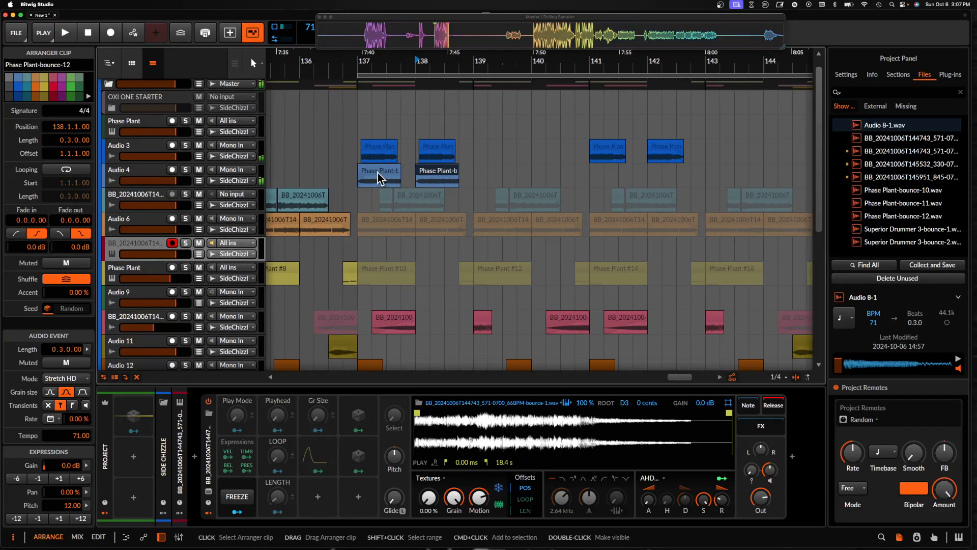
{"action": "left_click_drag", "start_coordinate": [377, 172], "coordinate": [489, 170]}
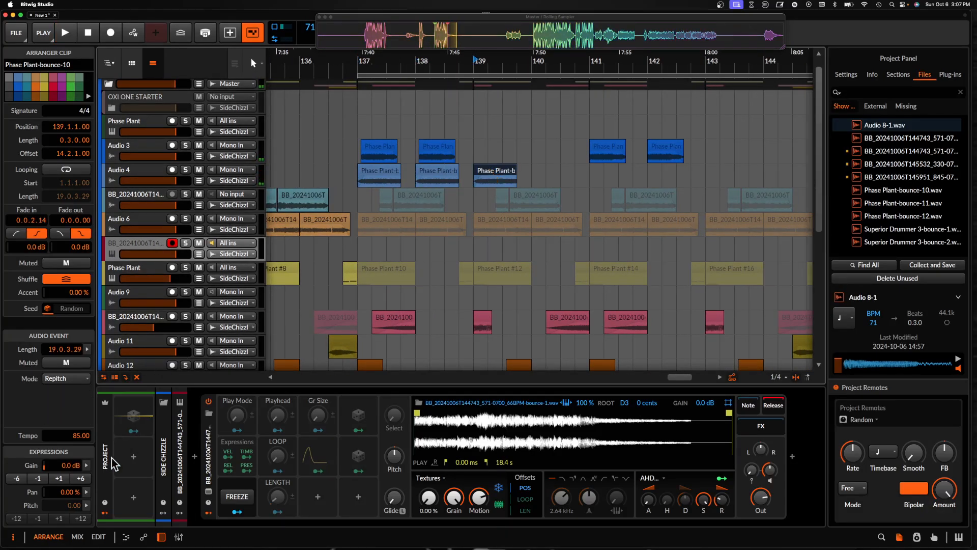
{"action": "key", "text": "space"}
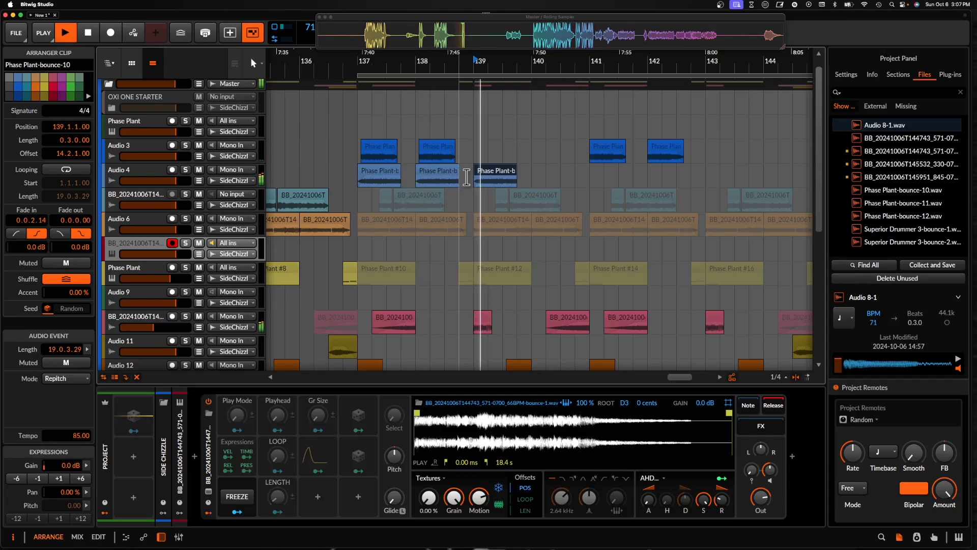
Replace the Audio 4 clip at bar 139 with a copy of the bar 138 clip and set its pitch to 11.00
{"action": "left_click", "coordinate": [426, 175]}
{"action": "key", "text": "space"}
{"action": "left_click", "coordinate": [491, 177]}
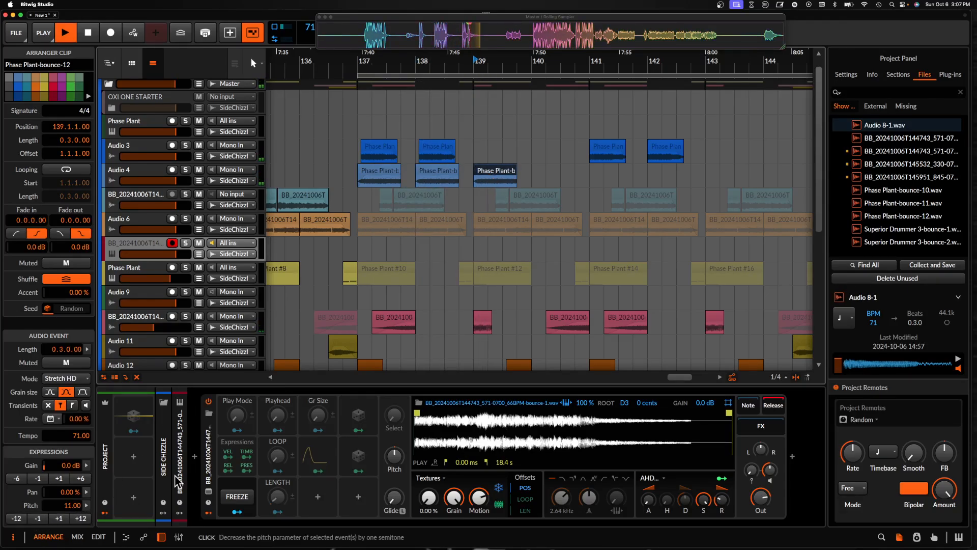
Copy the Audio 3 and Audio 4 clips in the range 137.1.1.00 to 139.4.1.00 to bar 141
{"action": "scroll", "coordinate": [466, 180], "scroll_direction": "down", "scroll_amount": 3}
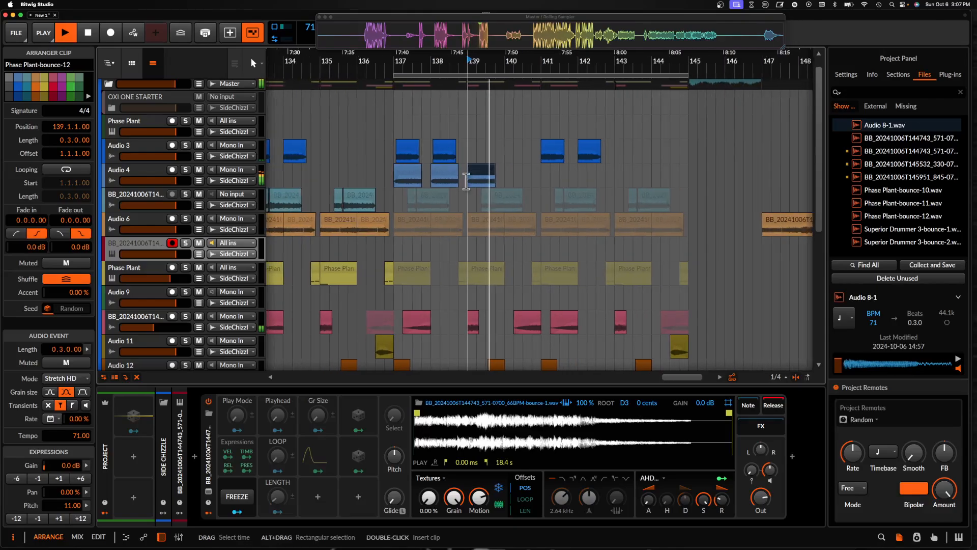
{"action": "left_click_drag", "start_coordinate": [397, 144], "coordinate": [497, 173]}
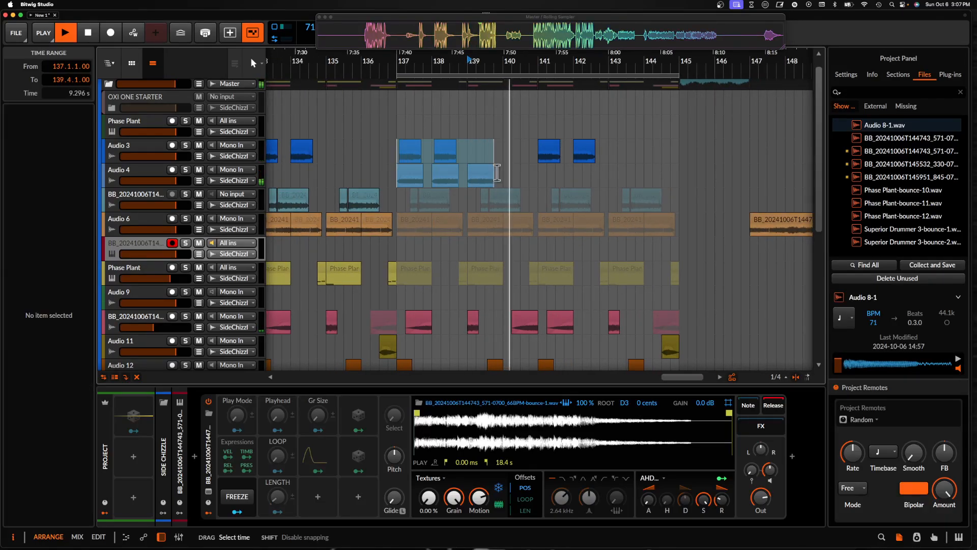
{"action": "key", "text": "ctrl+d"}
Place a copy of the blue Audio 3 clip at 143.1.1.00 on the same track
{"action": "left_click", "coordinate": [409, 151]}
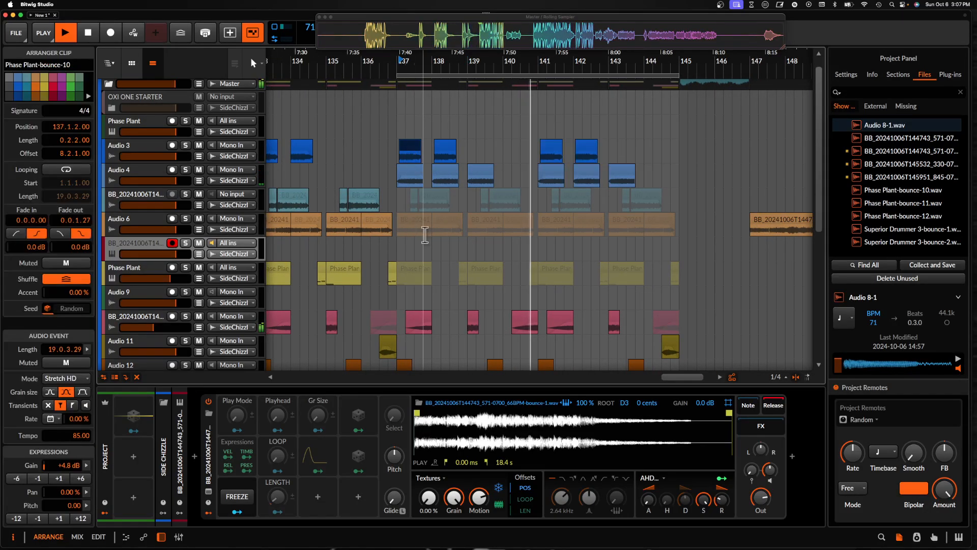
{"action": "scroll", "coordinate": [516, 225], "scroll_direction": "down", "scroll_amount": 2}
{"action": "scroll", "coordinate": [517, 225], "scroll_direction": "right", "scroll_amount": 2}
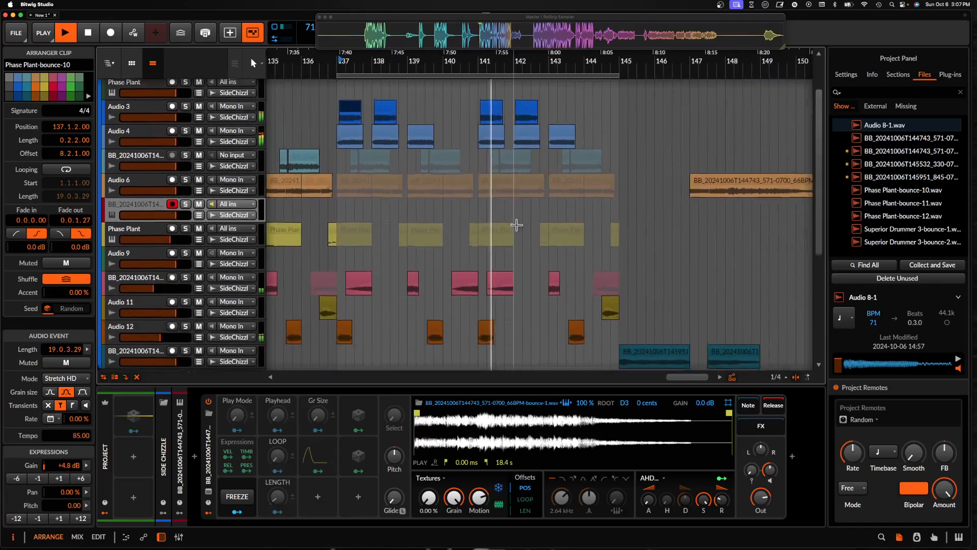
{"action": "scroll", "coordinate": [517, 224], "scroll_direction": "up", "scroll_amount": 2}
{"action": "scroll", "coordinate": [506, 225], "scroll_direction": "down", "scroll_amount": 3}
{"action": "scroll", "coordinate": [509, 229], "scroll_direction": "up", "scroll_amount": 4}
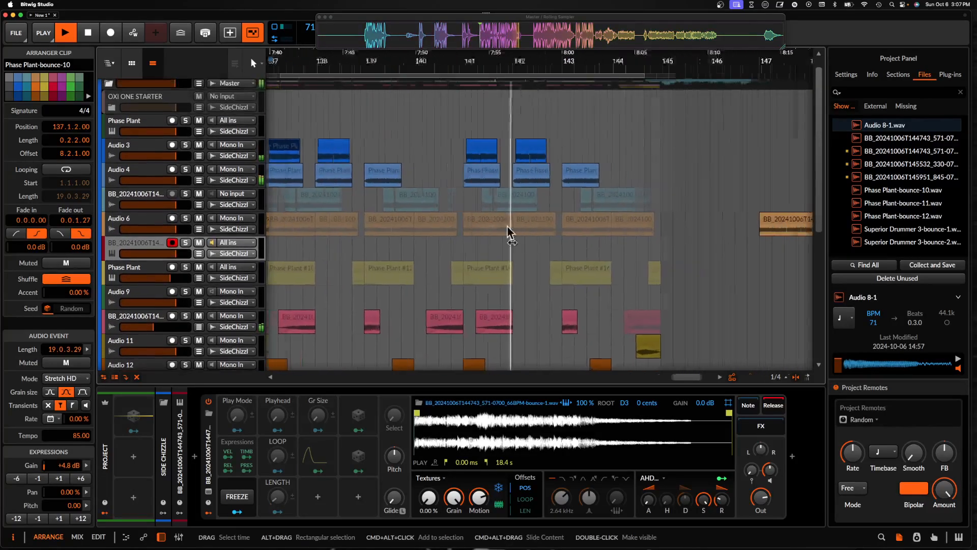
{"action": "scroll", "coordinate": [508, 231], "scroll_direction": "down", "scroll_amount": 1}
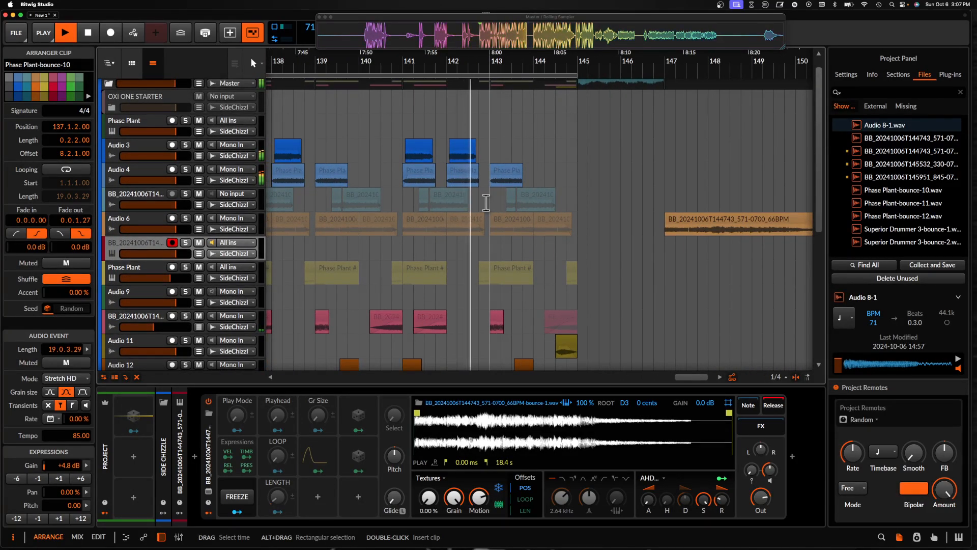
{"action": "scroll", "coordinate": [485, 202], "scroll_direction": "up", "scroll_amount": 2}
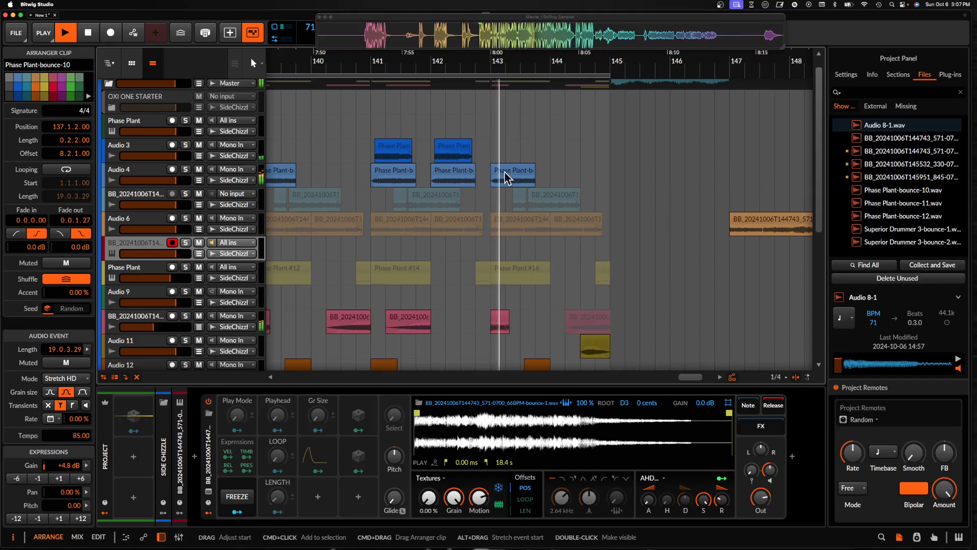
{"action": "left_click_drag", "start_coordinate": [506, 177], "coordinate": [510, 151]}
Review the Side Chizzle and drum clips from bar 129 to 145 during playback
{"action": "scroll", "coordinate": [509, 173], "scroll_direction": "down", "scroll_amount": 1}
{"action": "scroll", "coordinate": [502, 150], "scroll_direction": "down", "scroll_amount": 2}
{"action": "scroll", "coordinate": [503, 152], "scroll_direction": "down", "scroll_amount": 4}
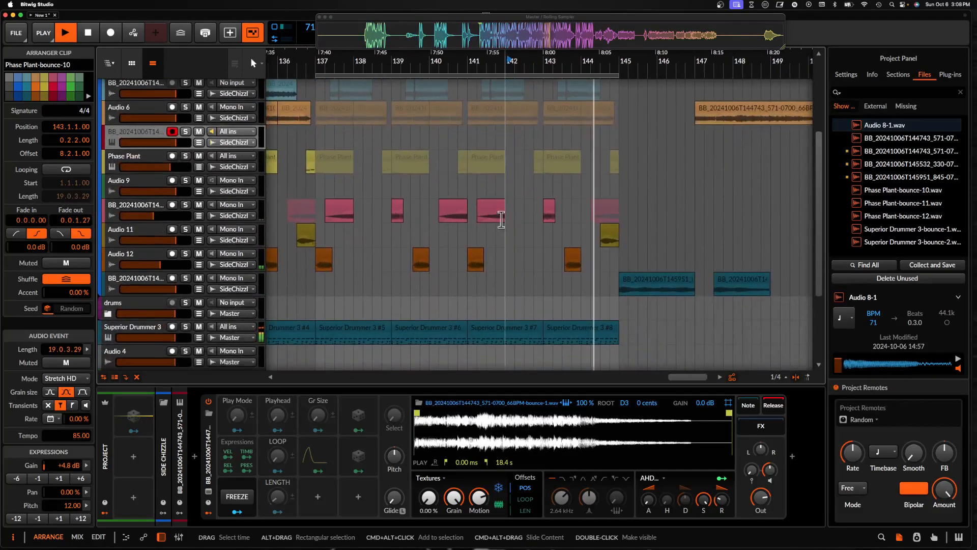
{"action": "scroll", "coordinate": [551, 261], "scroll_direction": "down", "scroll_amount": 2}
{"action": "scroll", "coordinate": [552, 263], "scroll_direction": "up", "scroll_amount": 5}
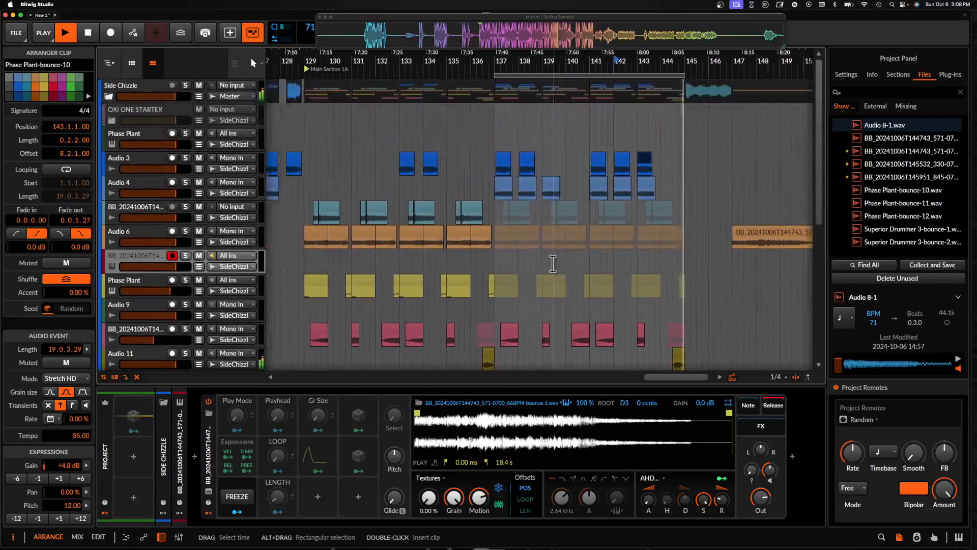
{"action": "scroll", "coordinate": [553, 263], "scroll_direction": "down", "scroll_amount": 1}
{"action": "scroll", "coordinate": [519, 223], "scroll_direction": "down", "scroll_amount": 3}
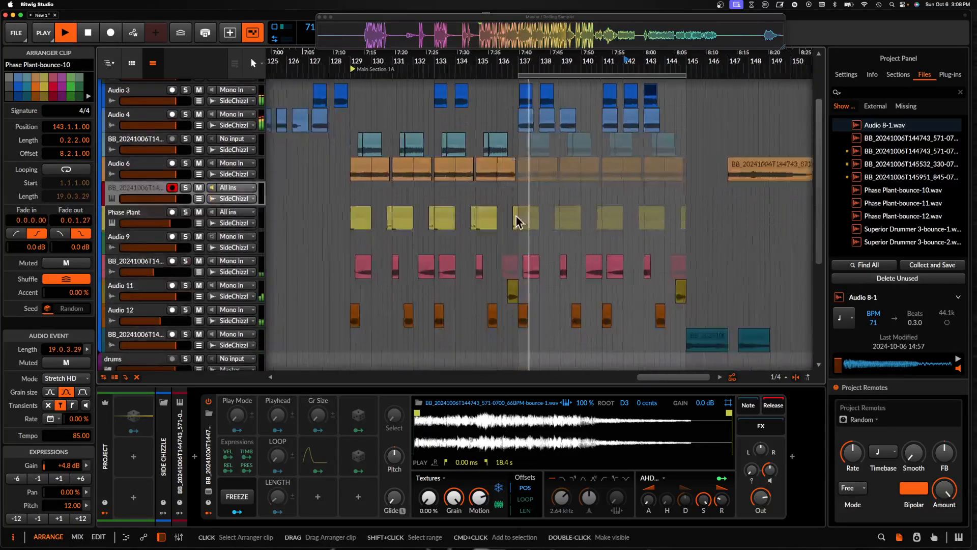
Record a new take on the Phase Plant track over the clip at bar 137
{"action": "scroll", "coordinate": [517, 220], "scroll_direction": "up", "scroll_amount": 4}
{"action": "left_click", "coordinate": [532, 216]}
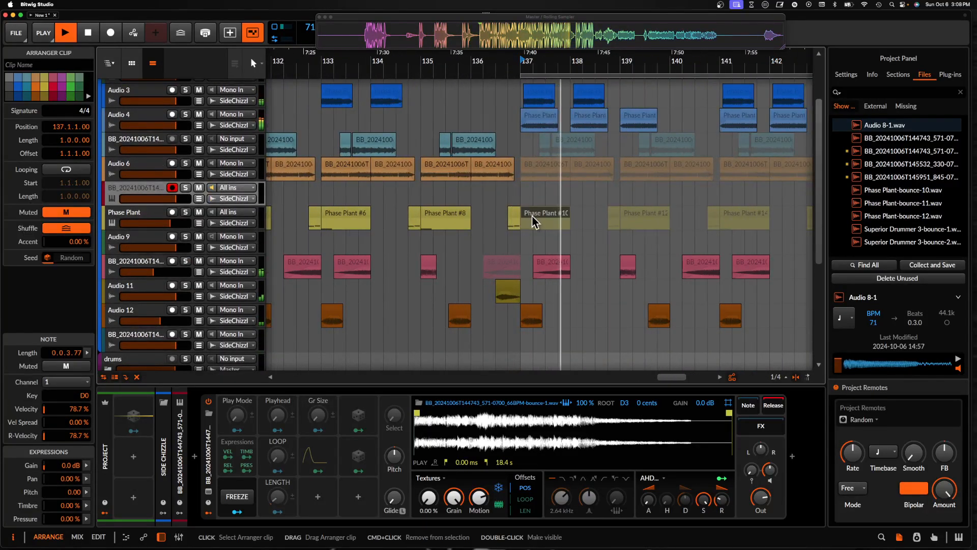
{"action": "left_click", "coordinate": [143, 207]}
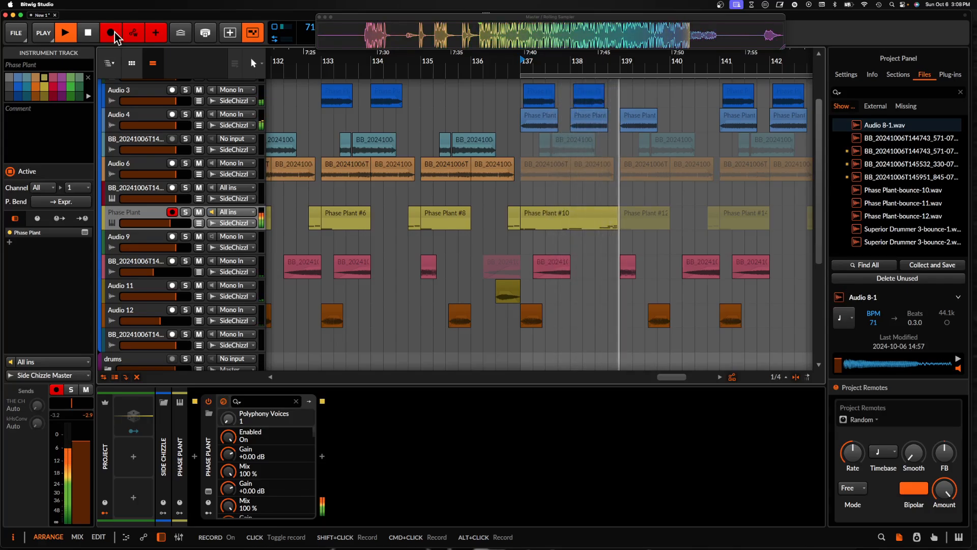
{"action": "key", "text": "space"}
Mute the newly recorded Phase Plant clip at bar 137 and move it to 145.1.1.00
{"action": "left_click", "coordinate": [530, 223]}
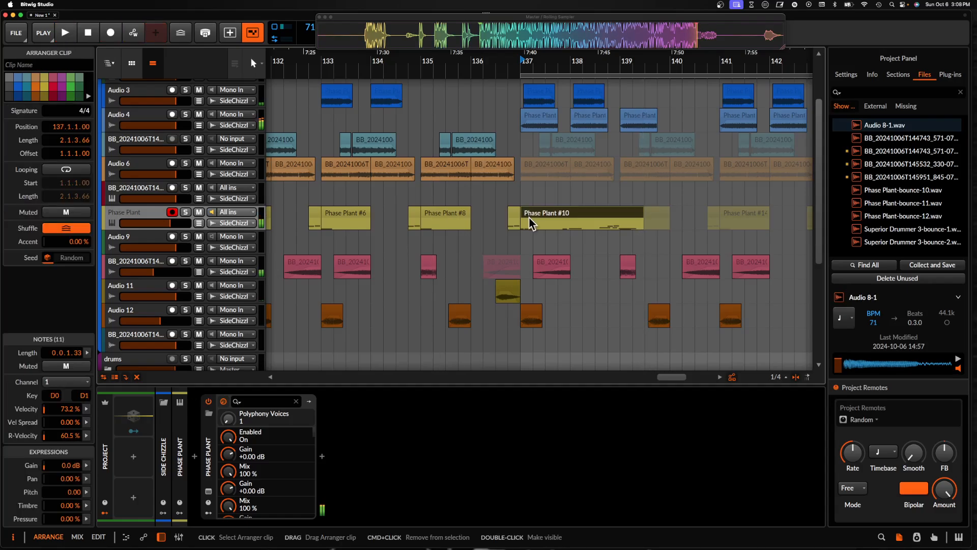
{"action": "scroll", "coordinate": [529, 219], "scroll_direction": "down", "scroll_amount": 4}
{"action": "key", "text": "alt+m"}
{"action": "scroll", "coordinate": [559, 217], "scroll_direction": "down", "scroll_amount": 3}
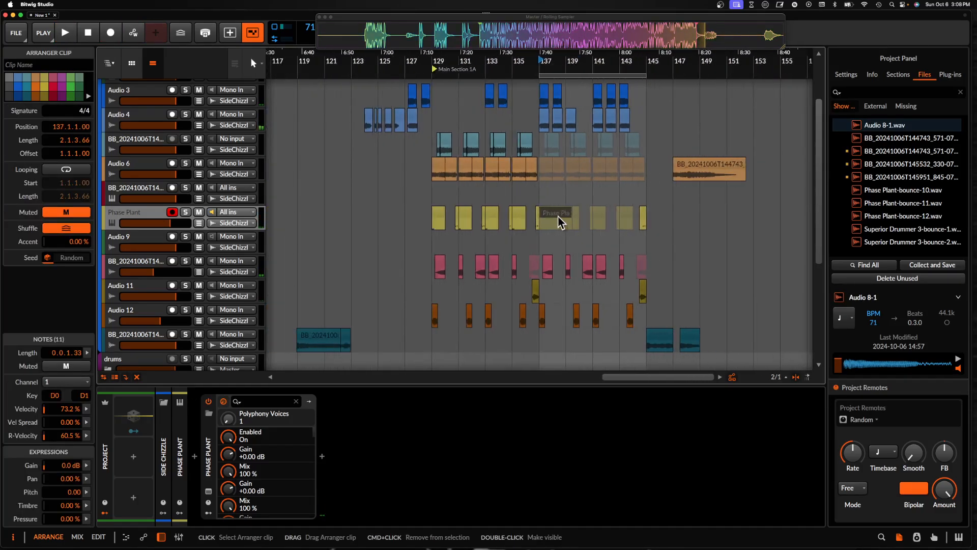
{"action": "left_click_drag", "start_coordinate": [560, 222], "coordinate": [667, 222]}
Extend the loop region back to 129.1.1.00 for a length of 16 bars and select the Superior Drummer 3 clip there
{"action": "scroll", "coordinate": [573, 170], "scroll_direction": "up", "scroll_amount": 2}
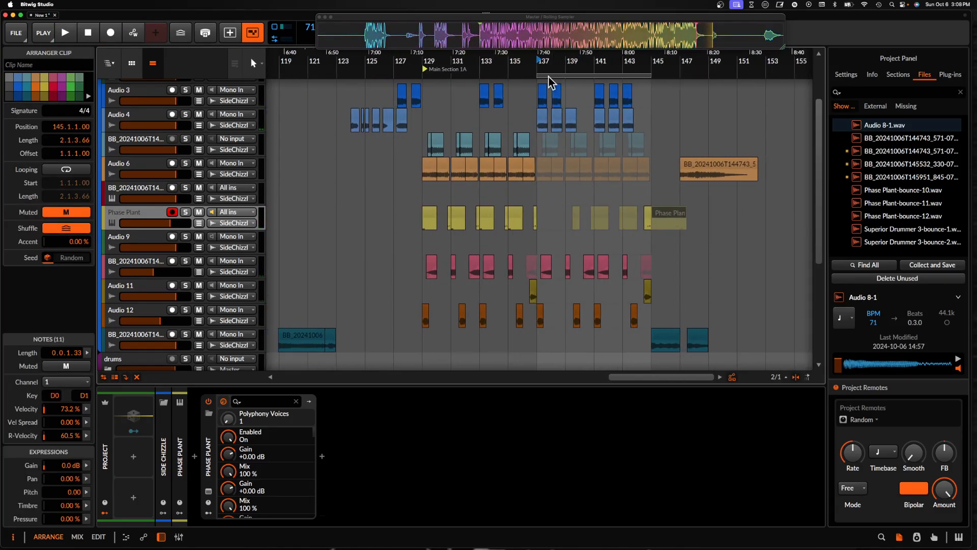
{"action": "left_click_drag", "start_coordinate": [537, 76], "coordinate": [422, 75]}
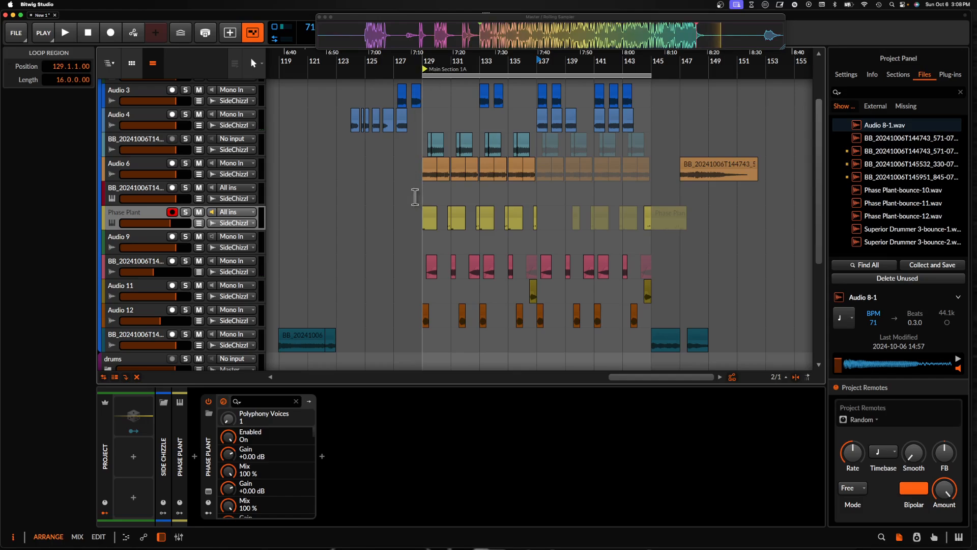
{"action": "scroll", "coordinate": [415, 197], "scroll_direction": "down", "scroll_amount": 5}
{"action": "left_click", "coordinate": [436, 225]}
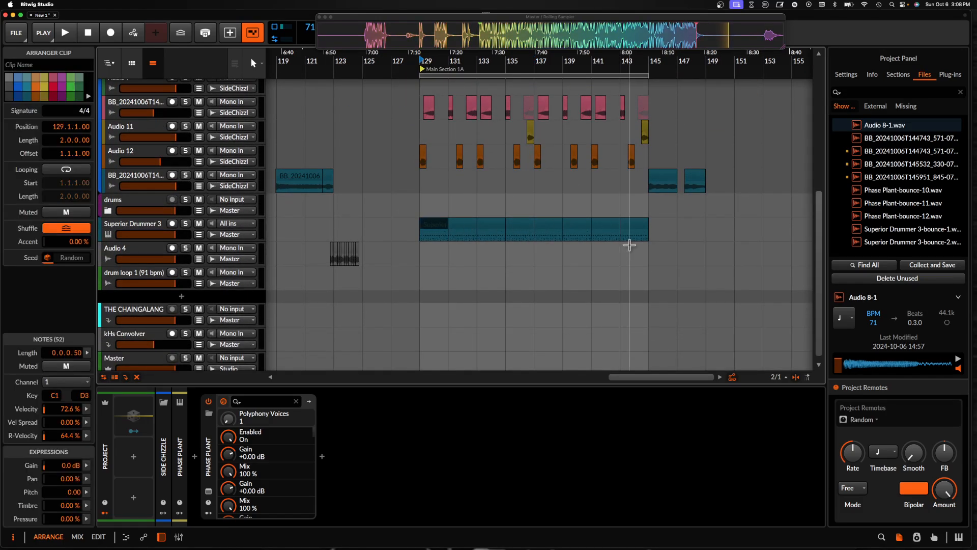
Consolidate the four Superior Drummer 3 clips from bar 137 to 145 into one clip
{"action": "scroll", "coordinate": [563, 231], "scroll_direction": "up", "scroll_amount": 3}
{"action": "left_click", "coordinate": [523, 211]}
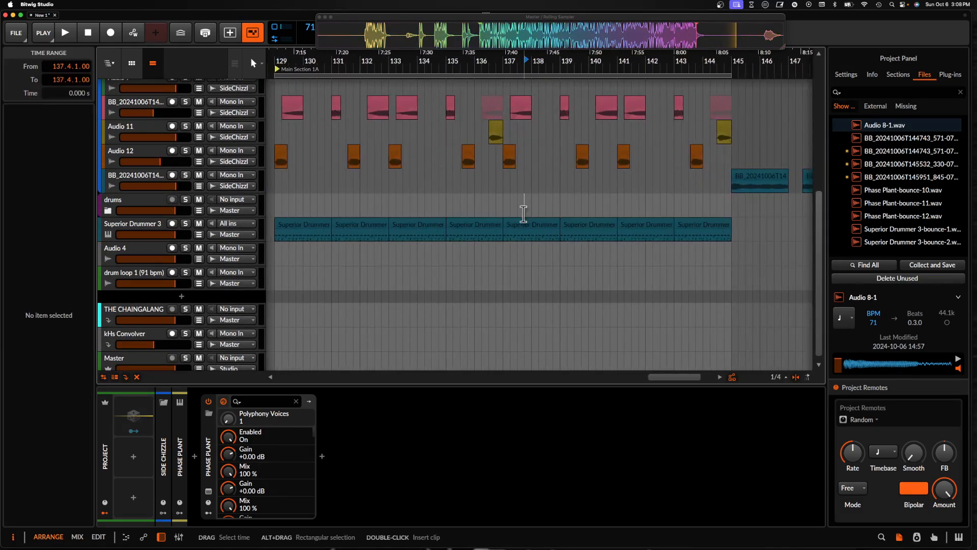
{"action": "scroll", "coordinate": [523, 213], "scroll_direction": "up", "scroll_amount": 5}
{"action": "scroll", "coordinate": [523, 214], "scroll_direction": "up", "scroll_amount": 4}
{"action": "scroll", "coordinate": [528, 215], "scroll_direction": "down", "scroll_amount": 8}
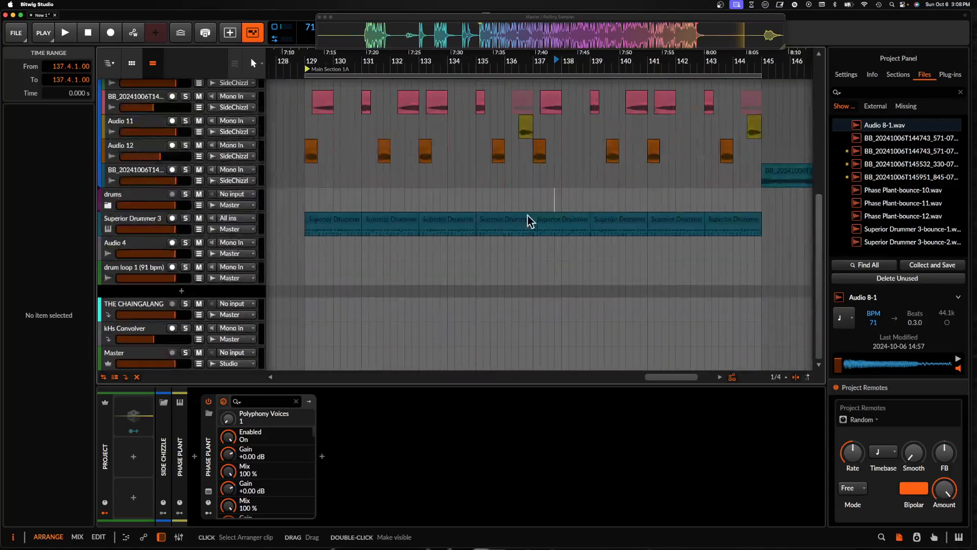
{"action": "left_click", "coordinate": [553, 224]}
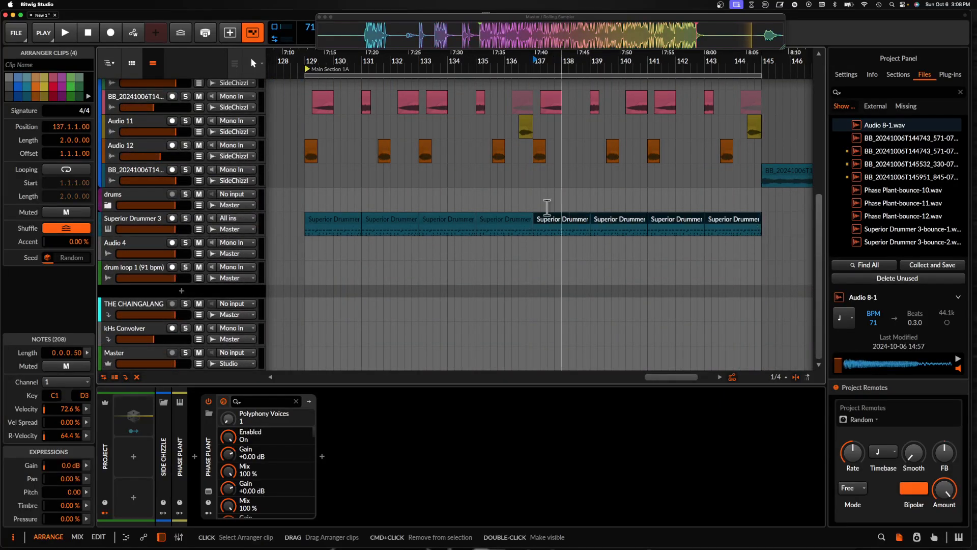
{"action": "left_click", "coordinate": [630, 224], "text": "shift"}
{"action": "scroll", "coordinate": [628, 221], "scroll_direction": "up", "scroll_amount": 3}
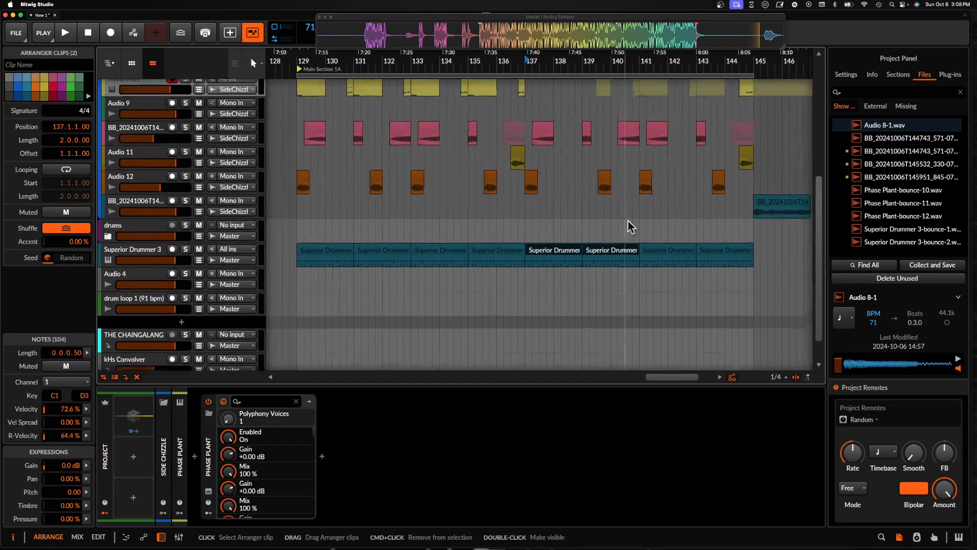
{"action": "scroll", "coordinate": [627, 222], "scroll_direction": "down", "scroll_amount": 2}
{"action": "left_click", "coordinate": [576, 228]}
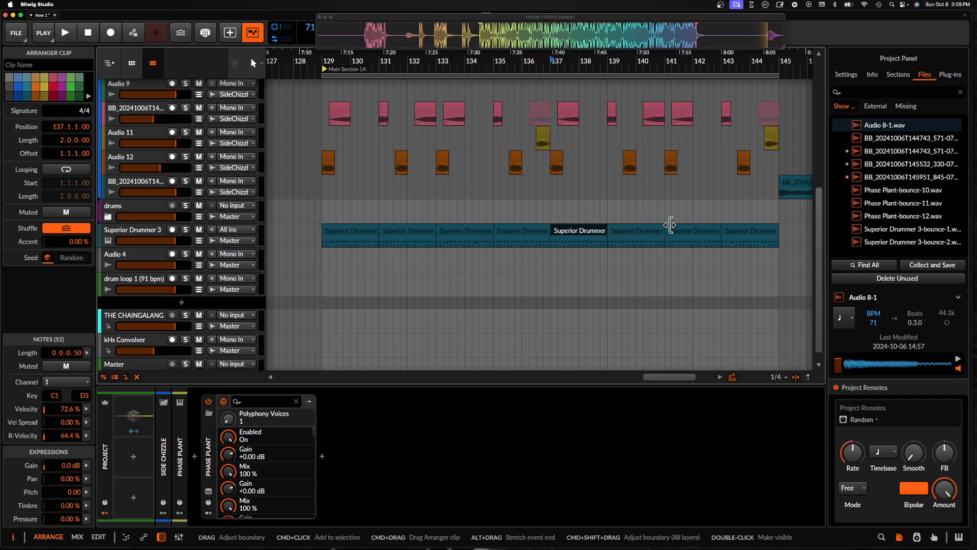
{"action": "left_click", "coordinate": [736, 233], "text": "shift"}
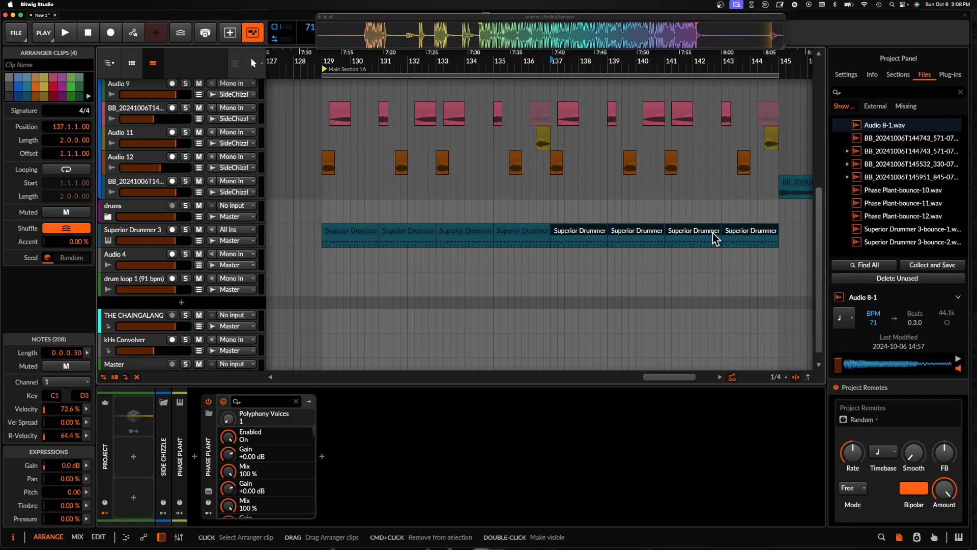
{"action": "key", "text": "super+j"}
Transpose the highest row of repeating notes in the consolidated Superior Drummer 3 clip up to E2 and play the section
{"action": "double_click", "coordinate": [621, 230]}
{"action": "scroll", "coordinate": [240, 438], "scroll_direction": "down", "scroll_amount": 4}
{"action": "scroll", "coordinate": [239, 438], "scroll_direction": "left", "scroll_amount": 1}
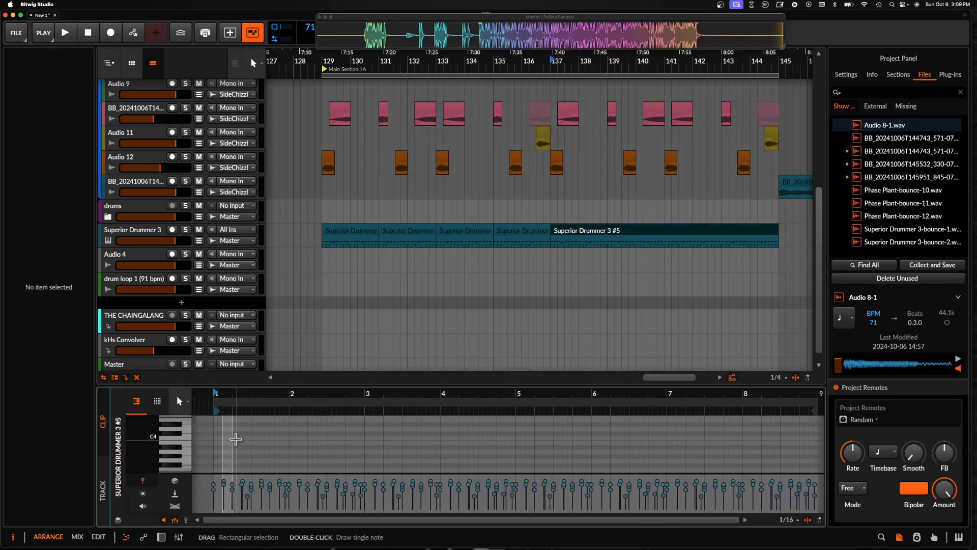
{"action": "scroll", "coordinate": [235, 439], "scroll_direction": "up", "scroll_amount": 2}
{"action": "scroll", "coordinate": [235, 438], "scroll_direction": "down", "scroll_amount": 4}
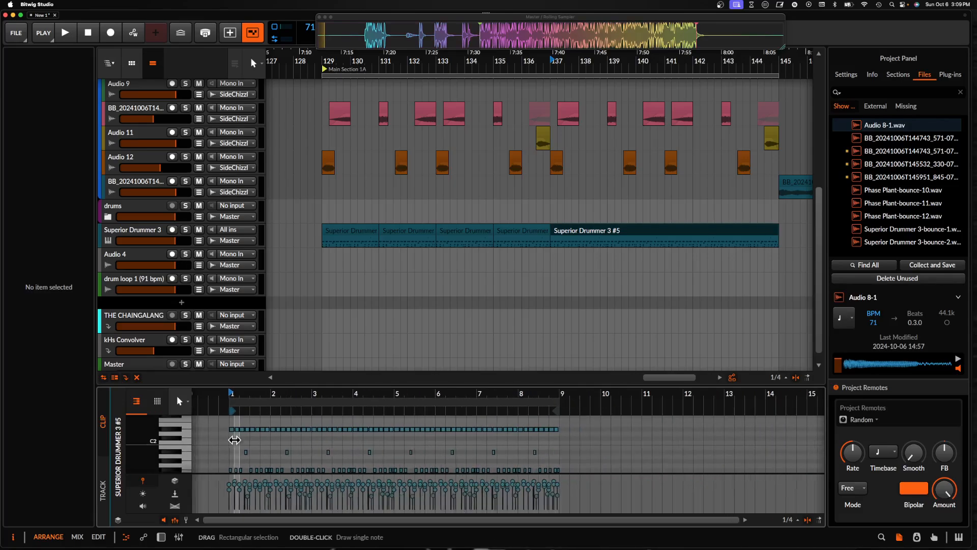
{"action": "left_click_drag", "start_coordinate": [222, 418], "coordinate": [545, 448]}
{"action": "key", "text": "Up"}
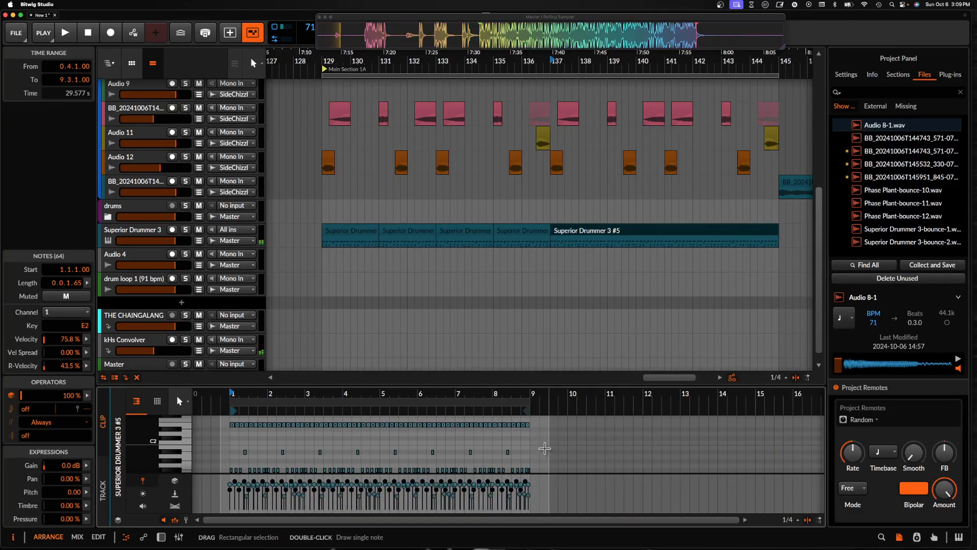
{"action": "key", "text": "space"}
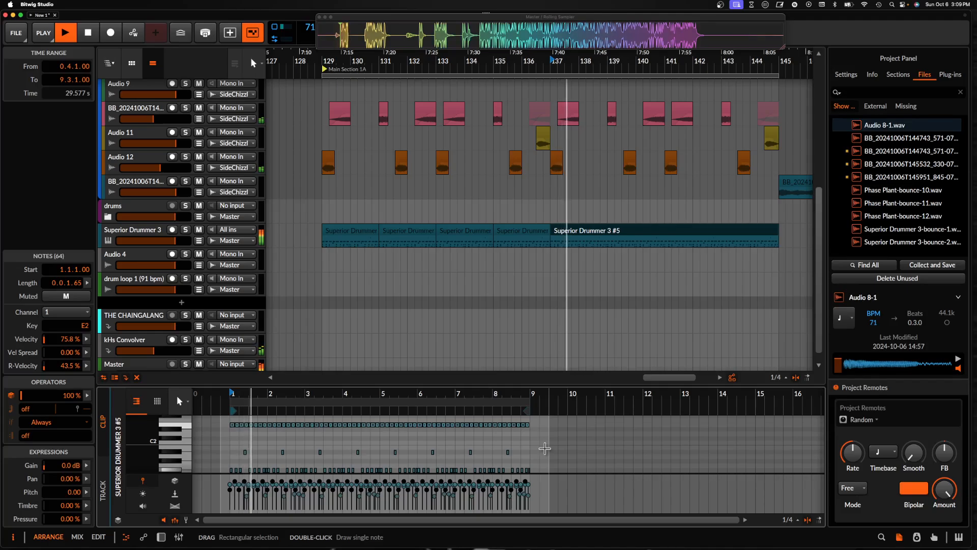
{"action": "scroll", "coordinate": [251, 486], "scroll_direction": "up", "scroll_amount": 2}
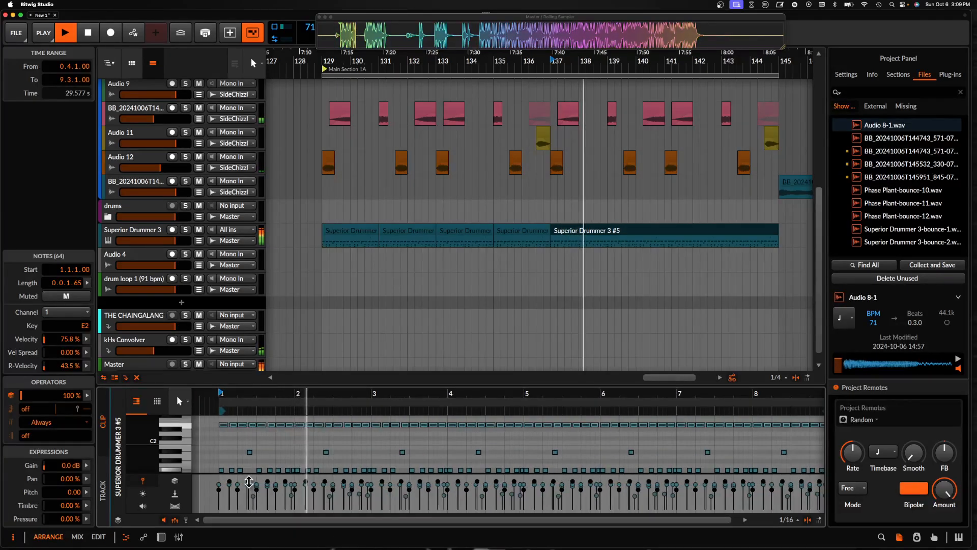
Lower the velocity of the selected E2 notes in the Superior Drummer 3 #5 clip to 51.6%
{"action": "left_click_drag", "start_coordinate": [249, 481], "coordinate": [247, 489]}
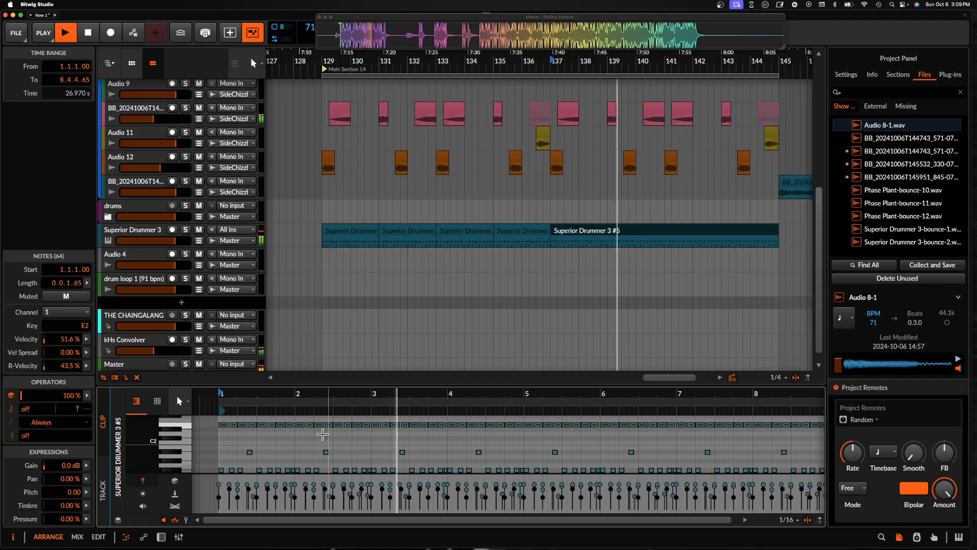
{"action": "scroll", "coordinate": [219, 434], "scroll_direction": "left", "scroll_amount": 5}
{"action": "scroll", "coordinate": [219, 434], "scroll_direction": "up", "scroll_amount": 2}
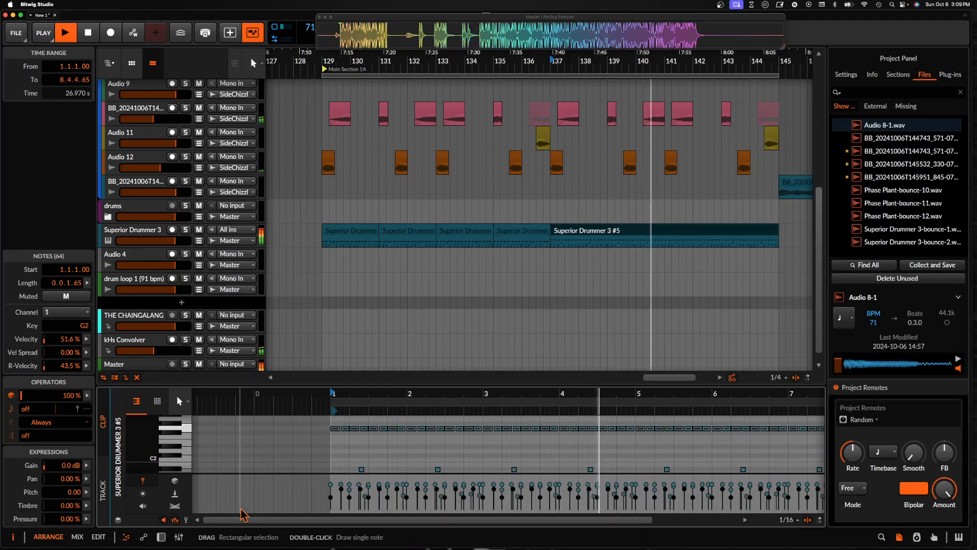
Examine the drum notes across the whole length and pitch range of the Superior Drummer 3 #5 clip
{"action": "left_click", "coordinate": [606, 233]}
{"action": "scroll", "coordinate": [560, 234], "scroll_direction": "right", "scroll_amount": 1}
{"action": "scroll", "coordinate": [544, 239], "scroll_direction": "up", "scroll_amount": 1}
{"action": "double_click", "coordinate": [544, 247]}
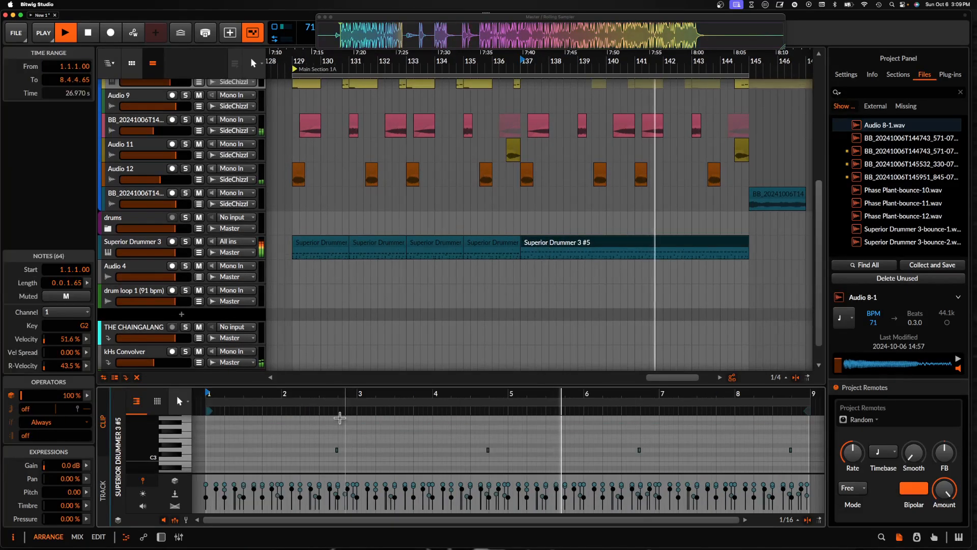
{"action": "scroll", "coordinate": [282, 434], "scroll_direction": "down", "scroll_amount": 2}
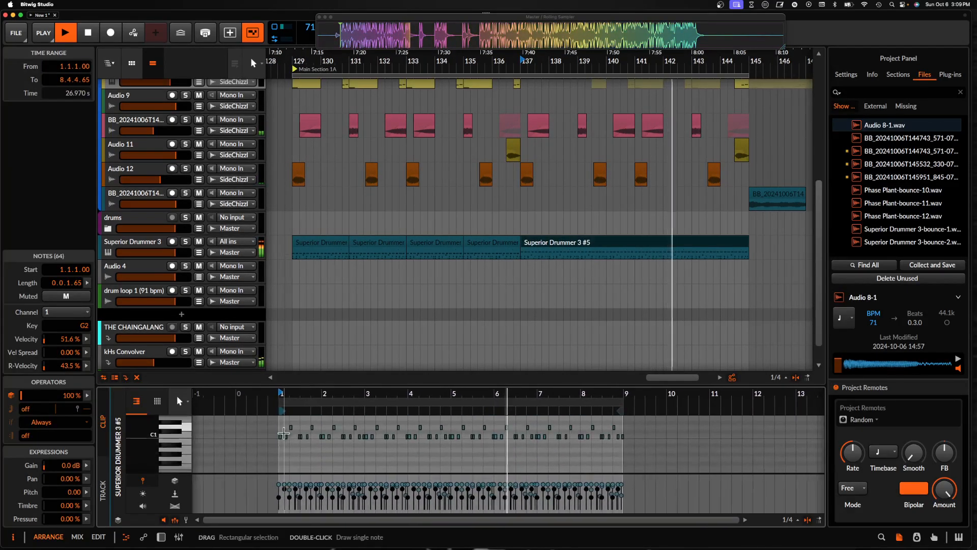
{"action": "scroll", "coordinate": [282, 433], "scroll_direction": "up", "scroll_amount": 5}
{"action": "scroll", "coordinate": [287, 433], "scroll_direction": "right", "scroll_amount": 2}
{"action": "scroll", "coordinate": [266, 433], "scroll_direction": "down", "scroll_amount": 3}
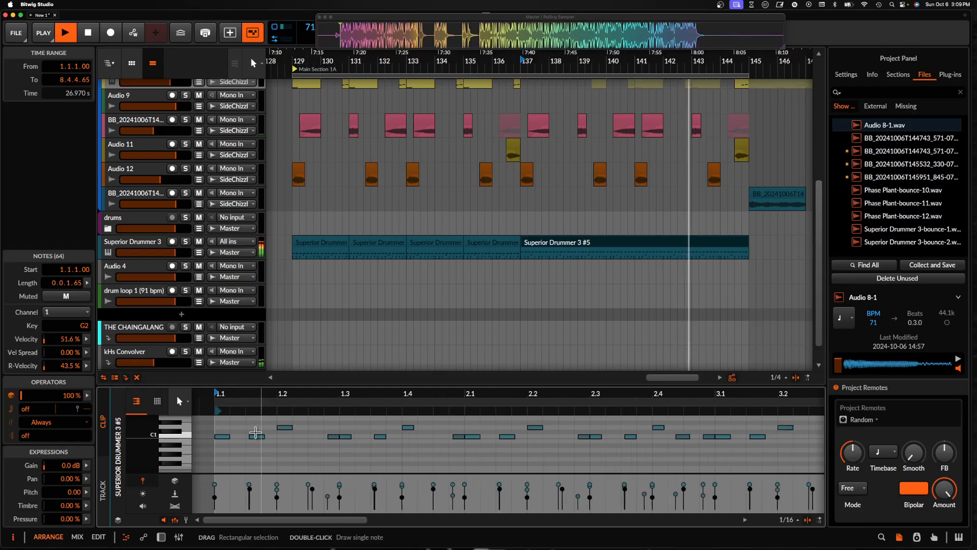
{"action": "scroll", "coordinate": [269, 431], "scroll_direction": "up", "scroll_amount": 5}
{"action": "scroll", "coordinate": [269, 432], "scroll_direction": "up", "scroll_amount": 1}
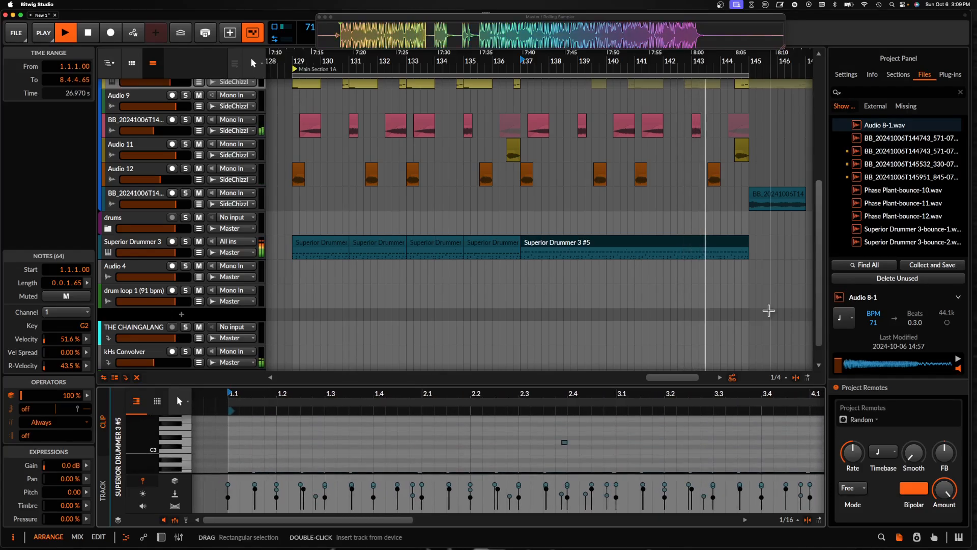
Stop playback and add an audio track directly below the Superior Drummer 3 track
{"action": "key", "text": "space"}
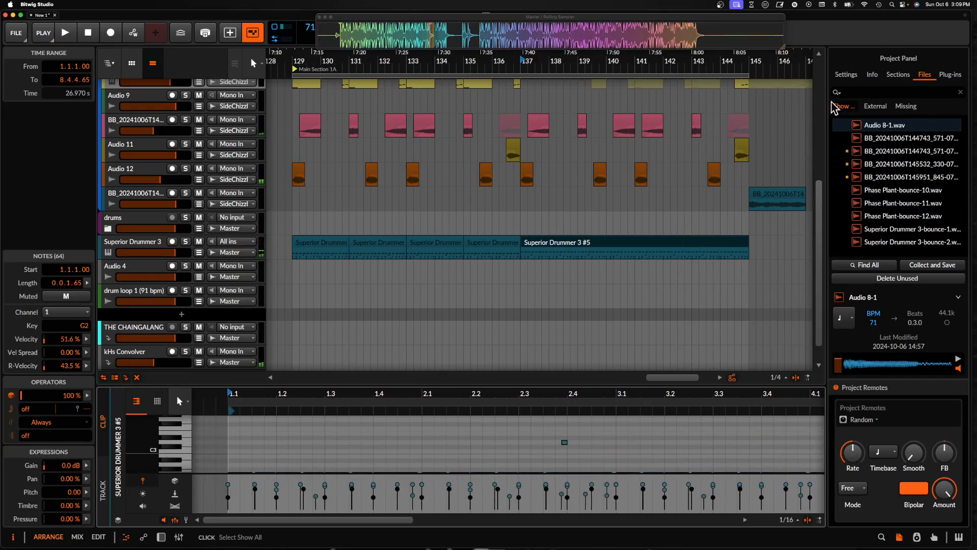
{"action": "left_click", "coordinate": [179, 247]}
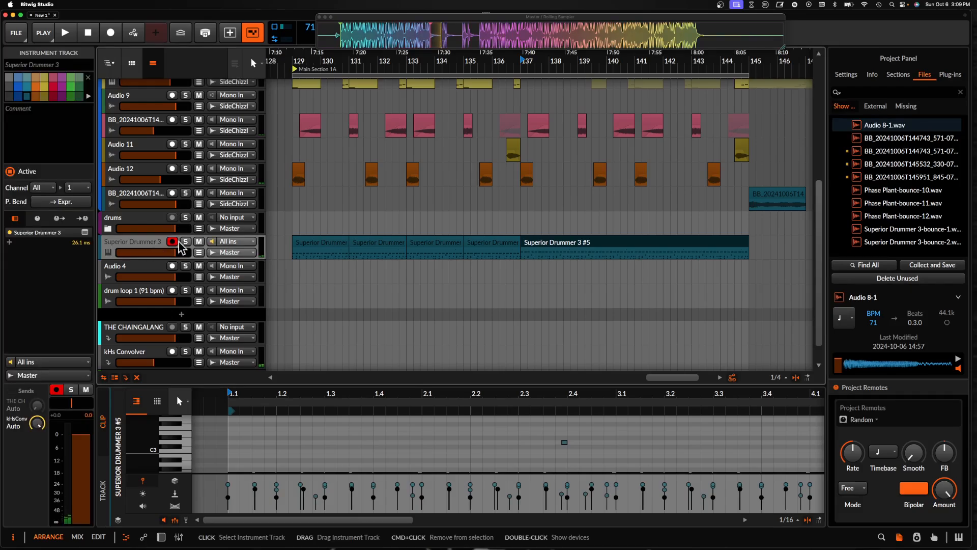
{"action": "key", "text": "super+t"}
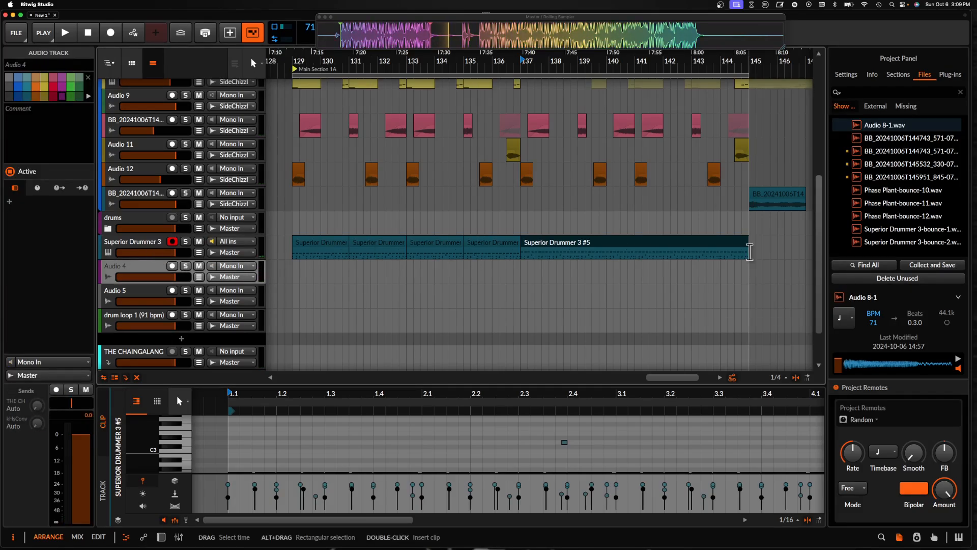
Search the sample library for HIT and audition the Hit (3) sample
{"action": "left_click", "coordinate": [881, 537]}
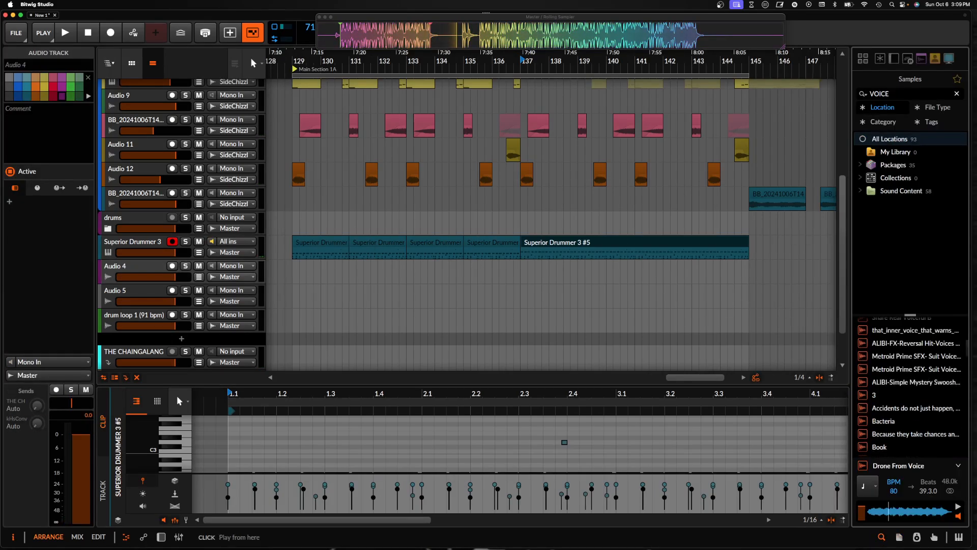
{"action": "left_click", "coordinate": [898, 94]}
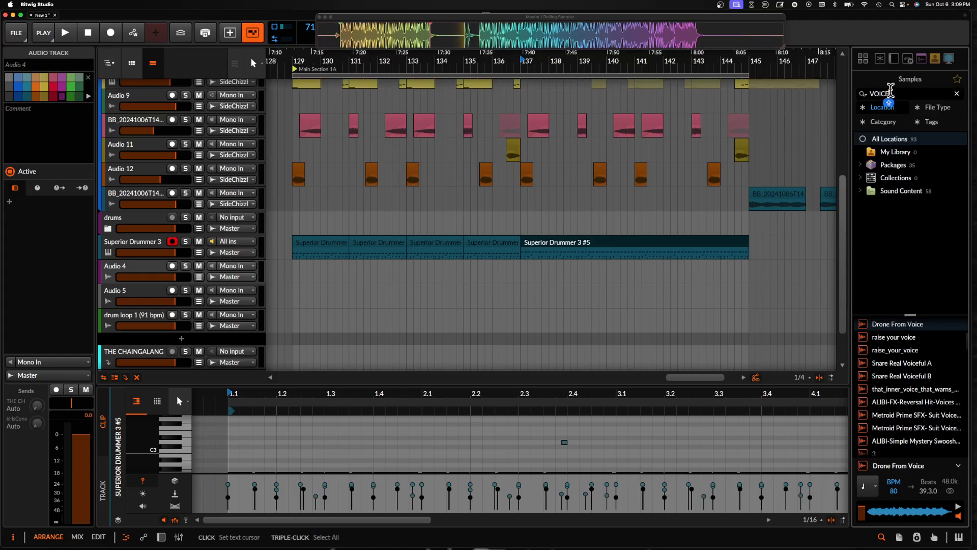
{"action": "left_click_drag", "start_coordinate": [890, 94], "coordinate": [792, 91]}
{"action": "type", "text": "HIT"}
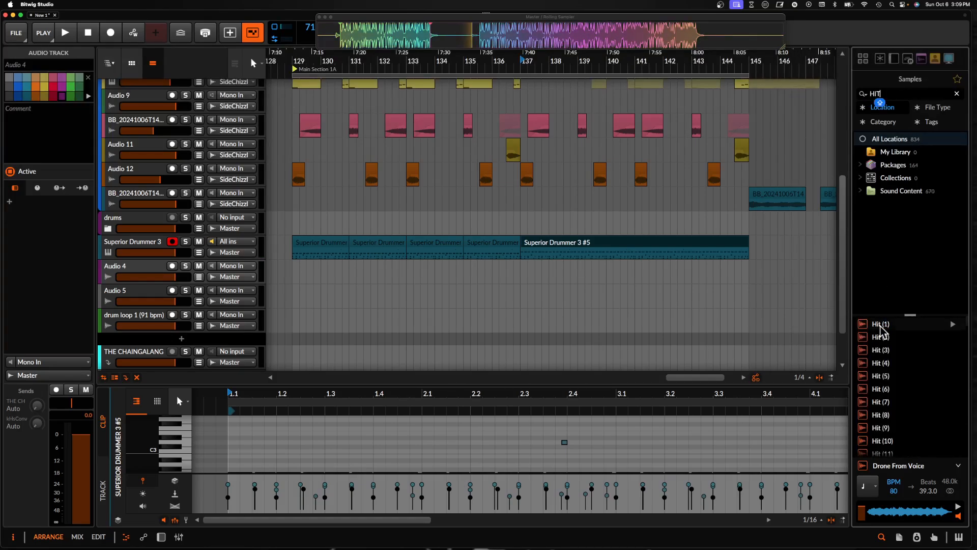
{"action": "left_click", "coordinate": [875, 350]}
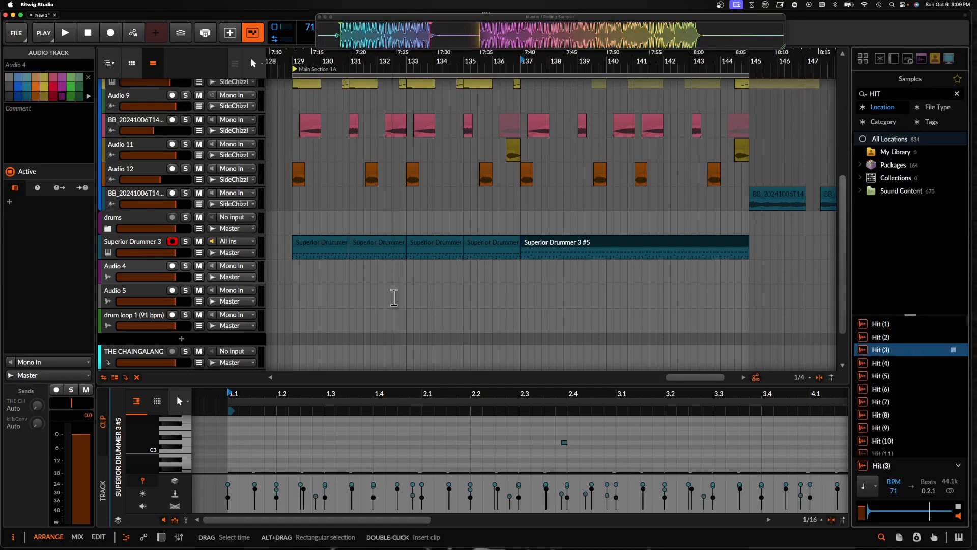
Place the samples Hit (3), Hit (10) and Hit (13) one after another on the new audio track from bar 137
{"action": "left_click", "coordinate": [142, 267]}
{"action": "left_click_drag", "start_coordinate": [880, 350], "coordinate": [526, 271]}
{"action": "left_click_drag", "start_coordinate": [892, 442], "coordinate": [531, 280]}
{"action": "scroll", "coordinate": [531, 279], "scroll_direction": "up", "scroll_amount": 10}
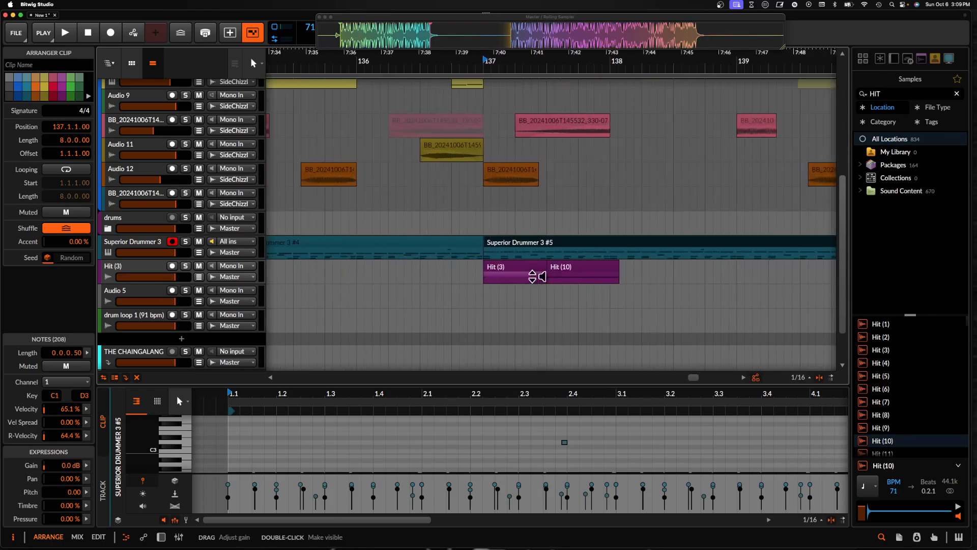
{"action": "scroll", "coordinate": [440, 273], "scroll_direction": "down", "scroll_amount": 4}
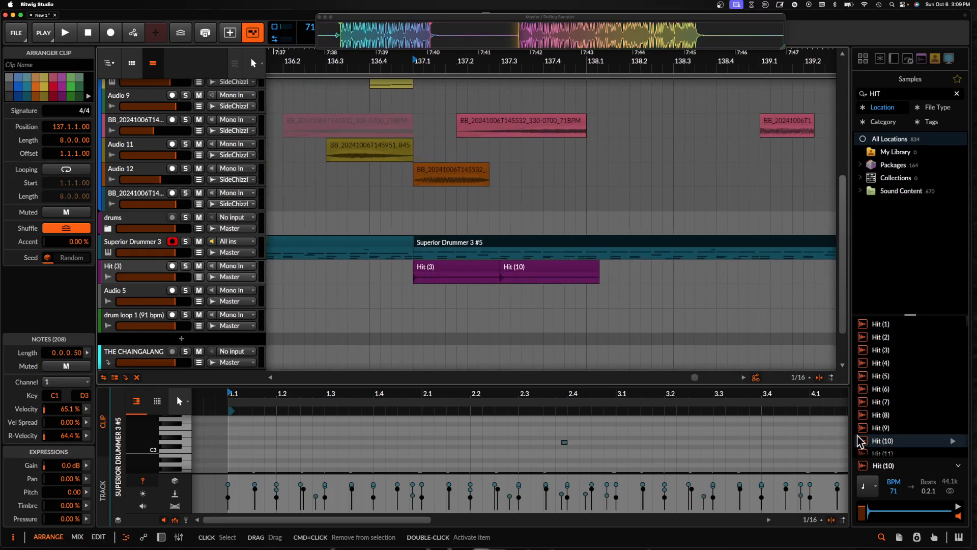
{"action": "scroll", "coordinate": [888, 428], "scroll_direction": "down", "scroll_amount": 3}
{"action": "left_click", "coordinate": [883, 421]}
{"action": "left_click_drag", "start_coordinate": [884, 425], "coordinate": [603, 277]}
Add an instrument track below the Audio 5 track
{"action": "left_click", "coordinate": [134, 267]}
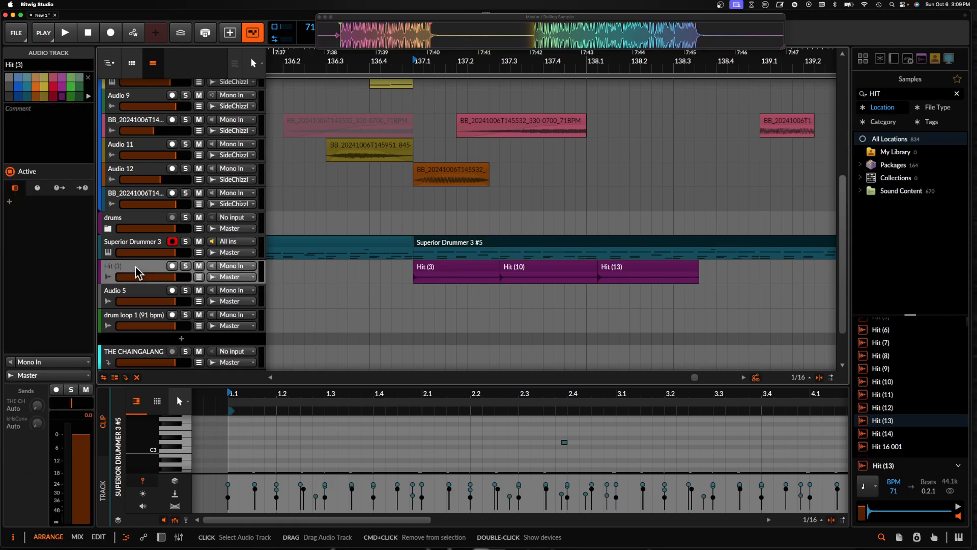
{"action": "key", "text": "super+t"}
{"action": "key", "text": "super+z"}
{"action": "key", "text": "super+t"}
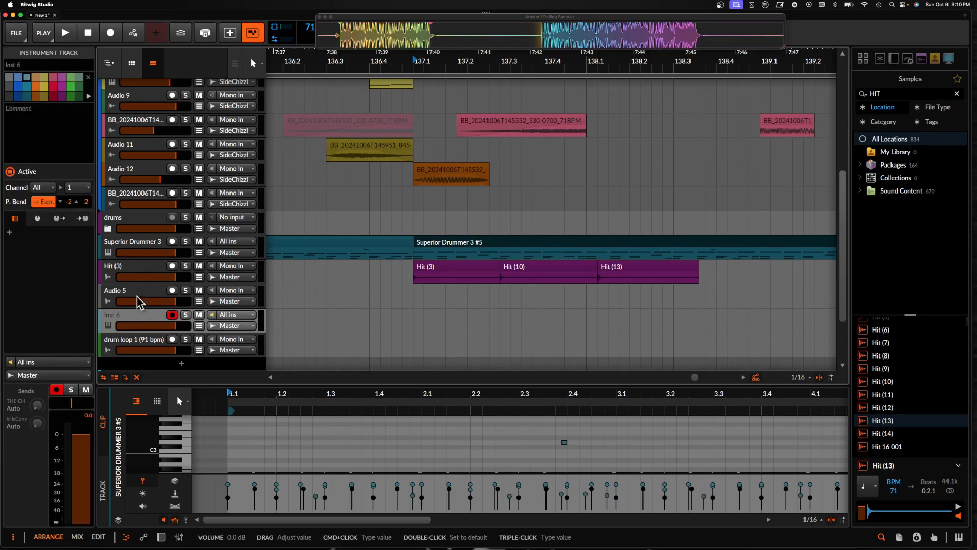
Load the E-Hat device on the new instrument track and lower the track's volume
{"action": "double_click", "coordinate": [132, 315]}
{"action": "left_click", "coordinate": [179, 455]}
{"action": "type", "text": "E"}
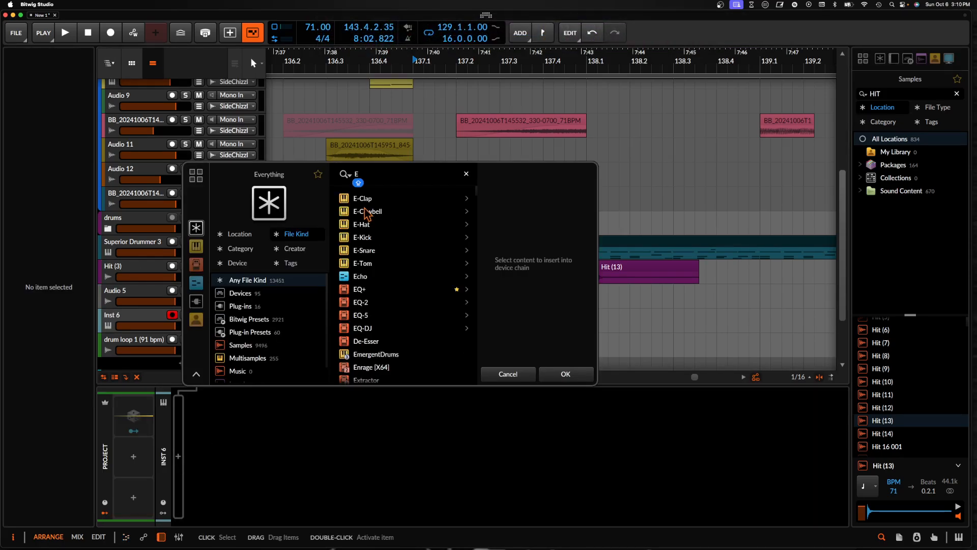
{"action": "left_click", "coordinate": [362, 225]}
{"action": "left_click", "coordinate": [563, 374]}
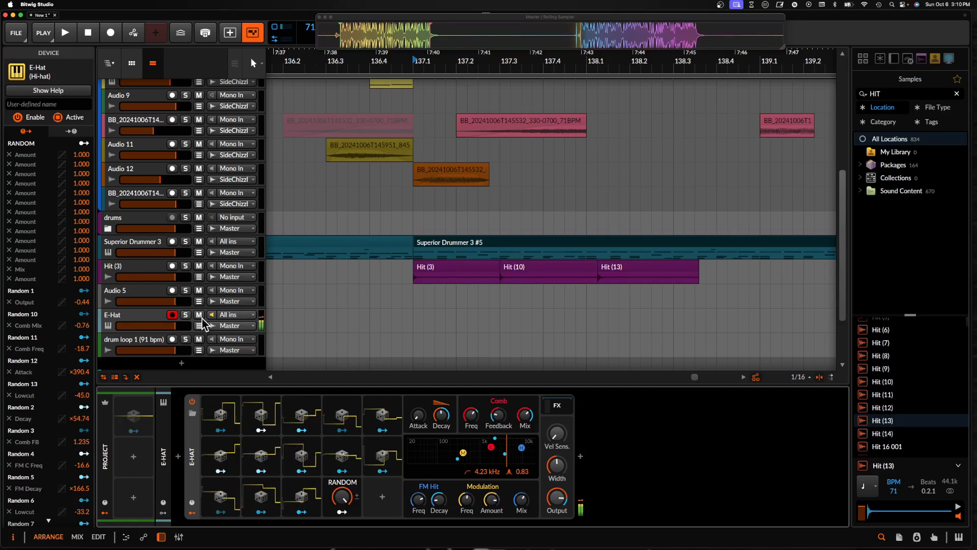
{"action": "left_click_drag", "start_coordinate": [177, 326], "coordinate": [153, 328]}
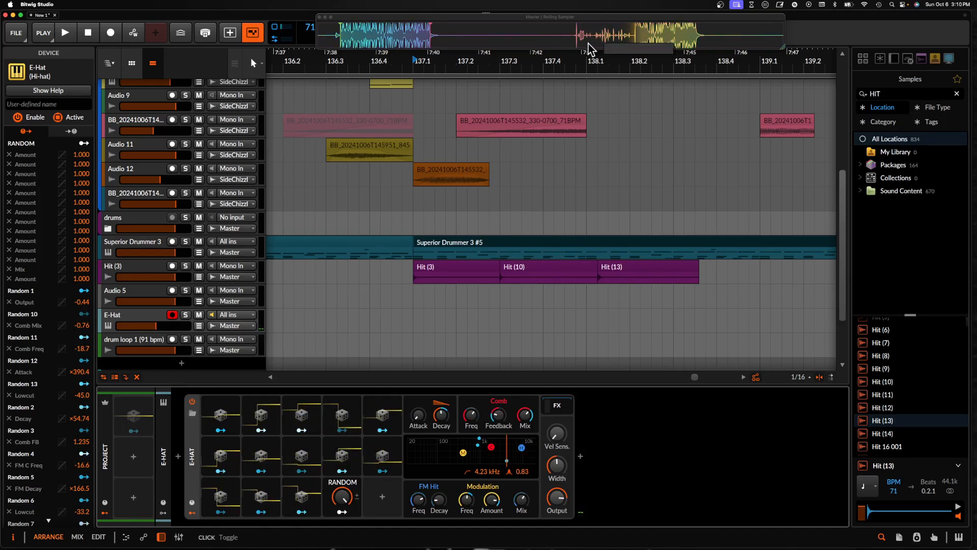
Place the captured E-Hat audio from the Rolling Sampler on the Audio 5 track at bar 137
{"action": "left_click", "coordinate": [639, 42]}
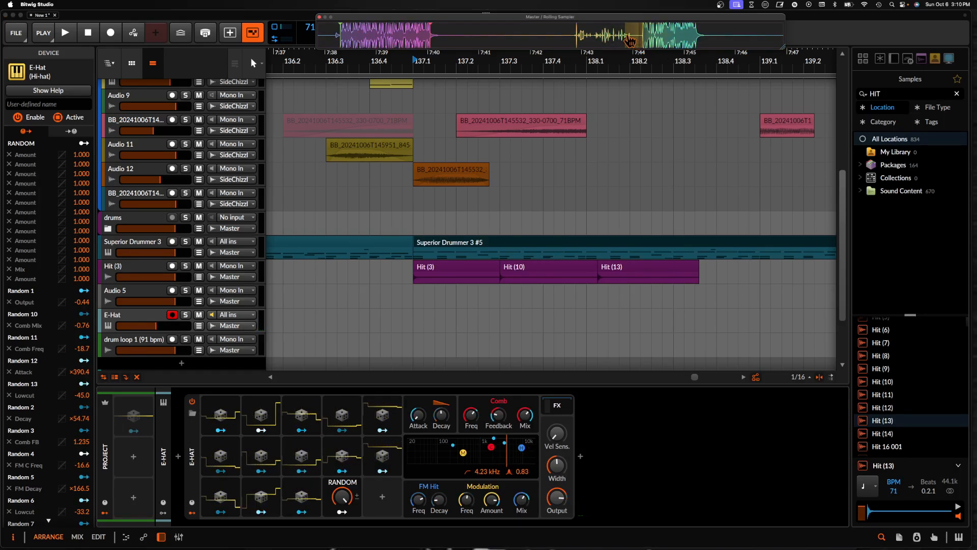
{"action": "left_click_drag", "start_coordinate": [631, 41], "coordinate": [418, 293]}
{"action": "scroll", "coordinate": [440, 296], "scroll_direction": "down", "scroll_amount": 3}
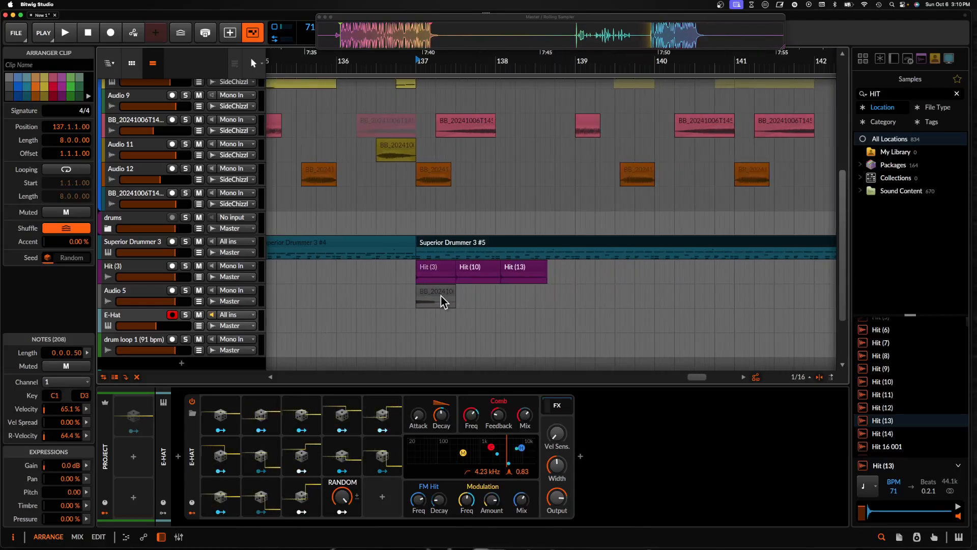
Duplicate the half-bar clip on the Audio 5 track repeatedly until it fills bars 137 to 145
{"action": "left_click", "coordinate": [439, 293]}
{"action": "scroll", "coordinate": [440, 293], "scroll_direction": "down", "scroll_amount": 2}
{"action": "key", "text": "super+d"}
{"action": "key", "text": "super+d"}
{"action": "key", "text": "super+d"}
{"action": "key", "text": "super+d"}
{"action": "key", "text": "super+d"}
{"action": "scroll", "coordinate": [440, 293], "scroll_direction": "down", "scroll_amount": 4}
{"action": "key", "text": "super+d"}
{"action": "key", "text": "super+d"}
{"action": "key", "text": "super+d"}
{"action": "key", "text": "super+d"}
{"action": "key", "text": "super+d"}
{"action": "key", "text": "super+d"}
{"action": "key", "text": "super+d"}
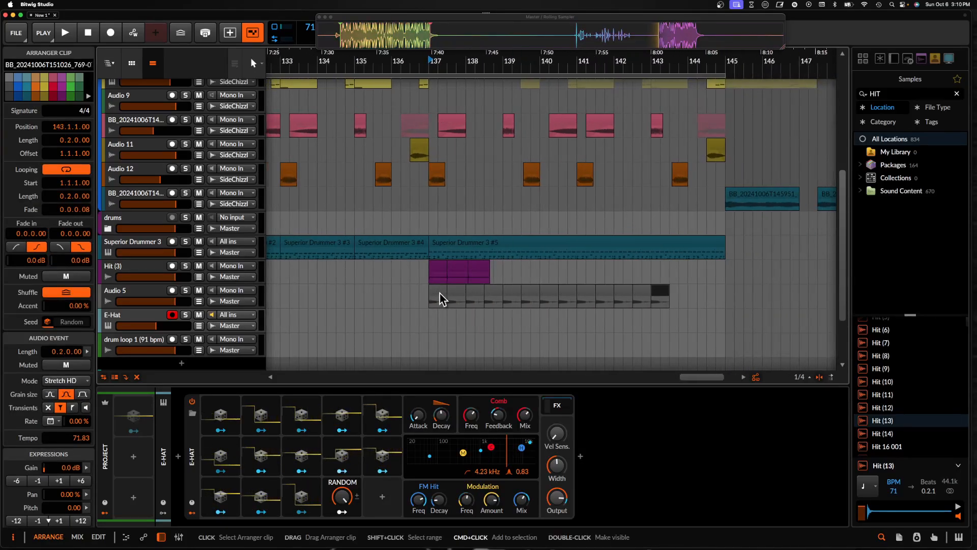
{"action": "key", "text": "super+d"}
{"action": "key", "text": "super+d"}
{"action": "key", "text": "super+d"}
Shorten the Hit (3) clip at bar 137 to a length of 0.0.2.00
{"action": "left_click", "coordinate": [438, 267]}
{"action": "scroll", "coordinate": [438, 268], "scroll_direction": "up", "scroll_amount": 4}
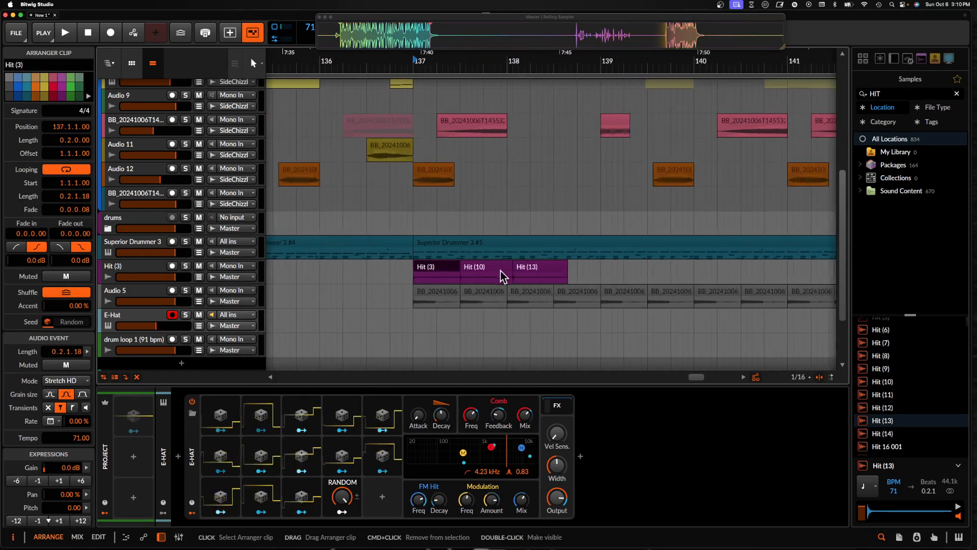
{"action": "left_click", "coordinate": [485, 269]}
{"action": "left_click_drag", "start_coordinate": [456, 269], "coordinate": [428, 267]}
{"action": "scroll", "coordinate": [428, 273], "scroll_direction": "up", "scroll_amount": 5}
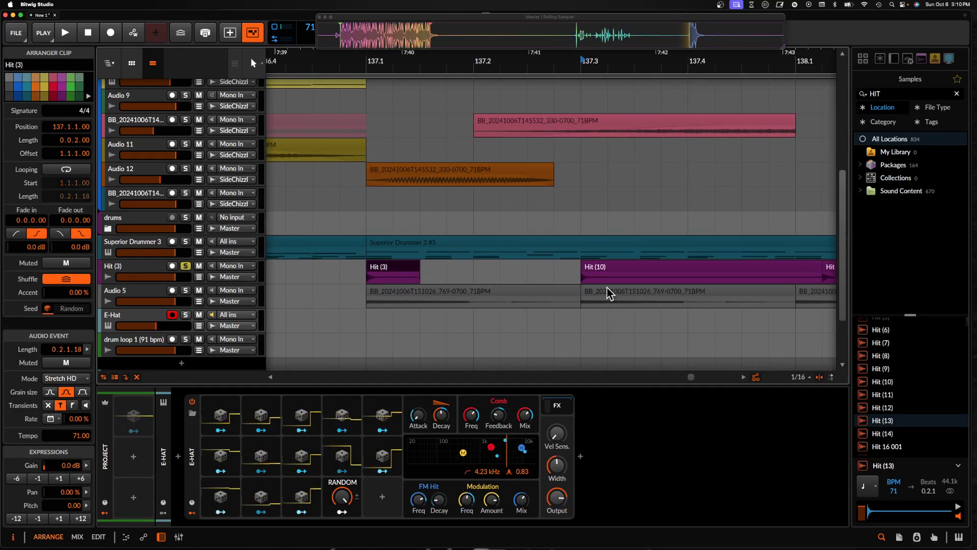
Move the Hit (10) clip to 137.1.2 and split it at 137.1.3
{"action": "left_click_drag", "start_coordinate": [612, 272], "coordinate": [420, 277]}
{"action": "left_click", "coordinate": [404, 272]}
{"action": "key", "text": "space"}
{"action": "key", "text": "space"}
{"action": "left_click", "coordinate": [419, 277]}
{"action": "key", "text": "super+e"}
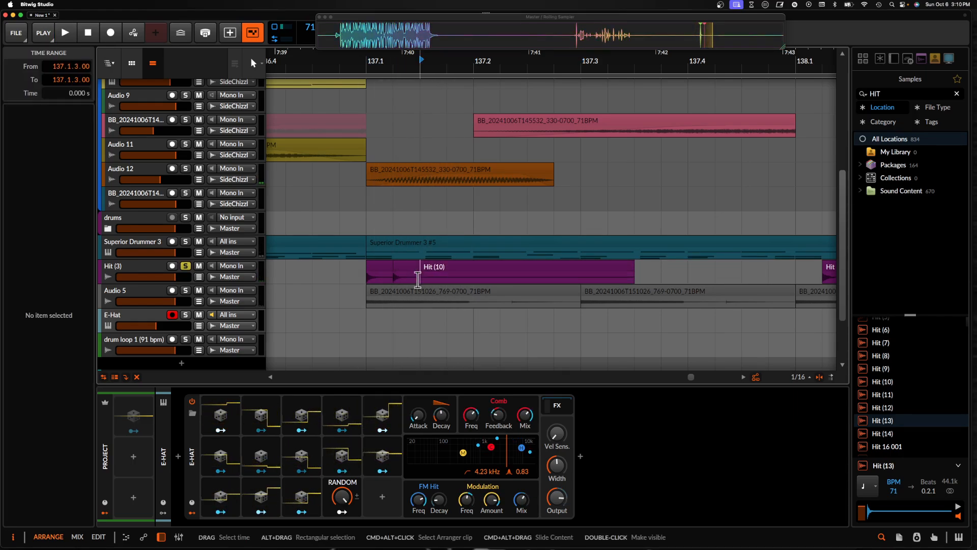
Slide the audio inside the first Hit (10) slice so its transient sits at the slice start, and audition it
{"action": "scroll", "coordinate": [417, 277], "scroll_direction": "up", "scroll_amount": 3}
{"action": "left_click", "coordinate": [396, 278], "text": "alt+super"}
{"action": "left_click", "coordinate": [356, 272]}
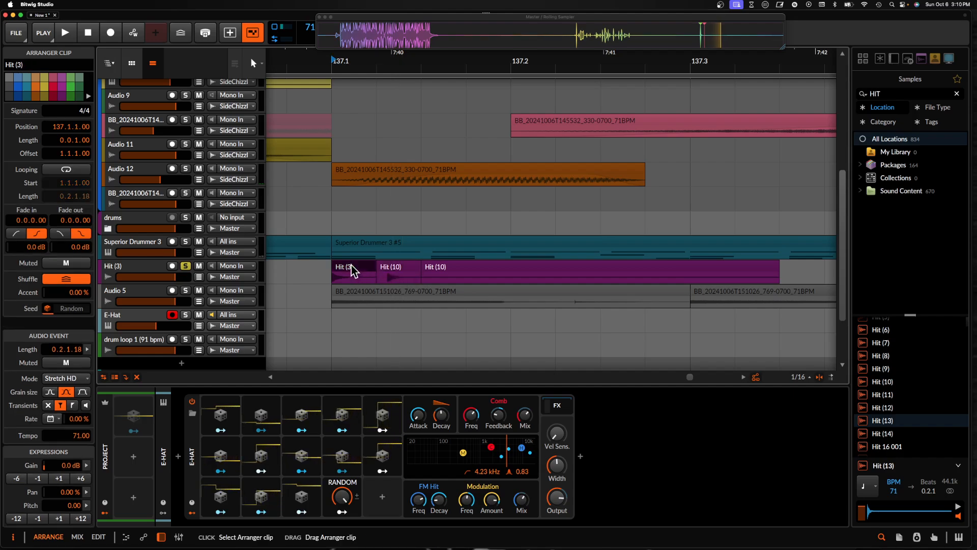
{"action": "key", "text": "space"}
{"action": "key", "text": "space"}
{"action": "left_click", "coordinate": [404, 279]}
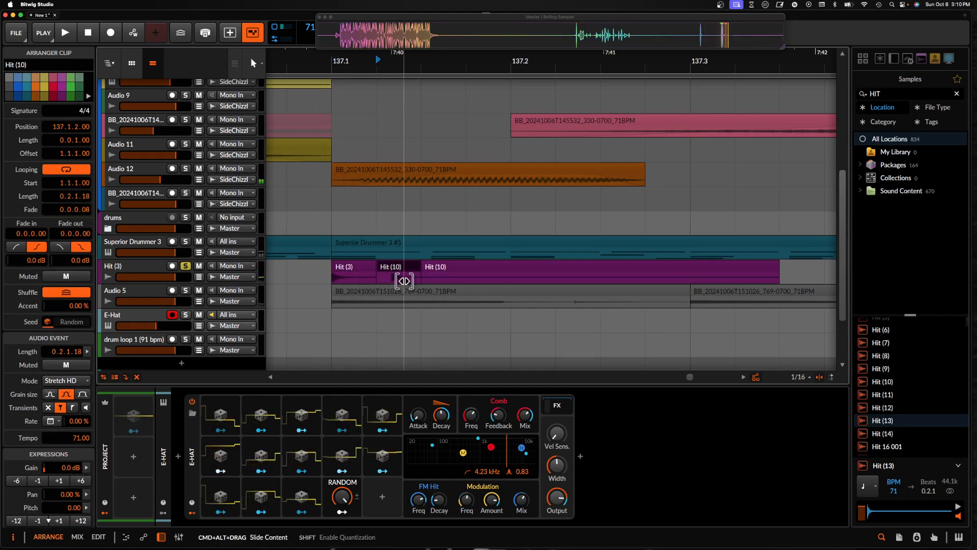
{"action": "left_click", "coordinate": [367, 272]}
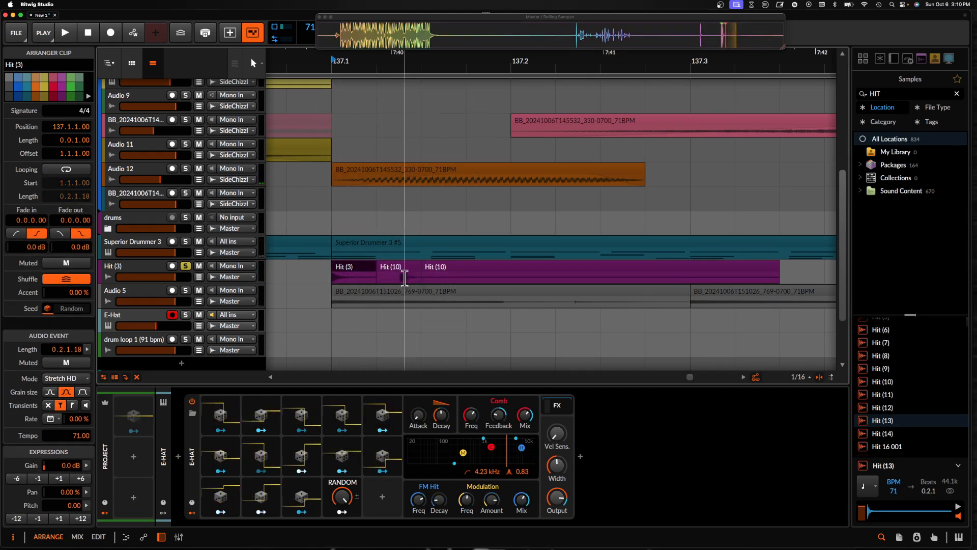
{"action": "left_click", "coordinate": [402, 280]}
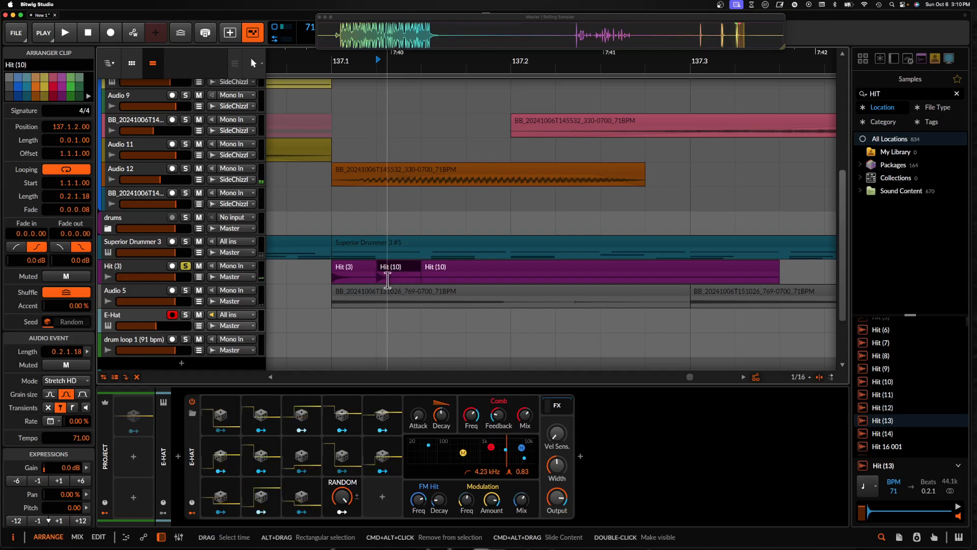
{"action": "key", "text": "space"}
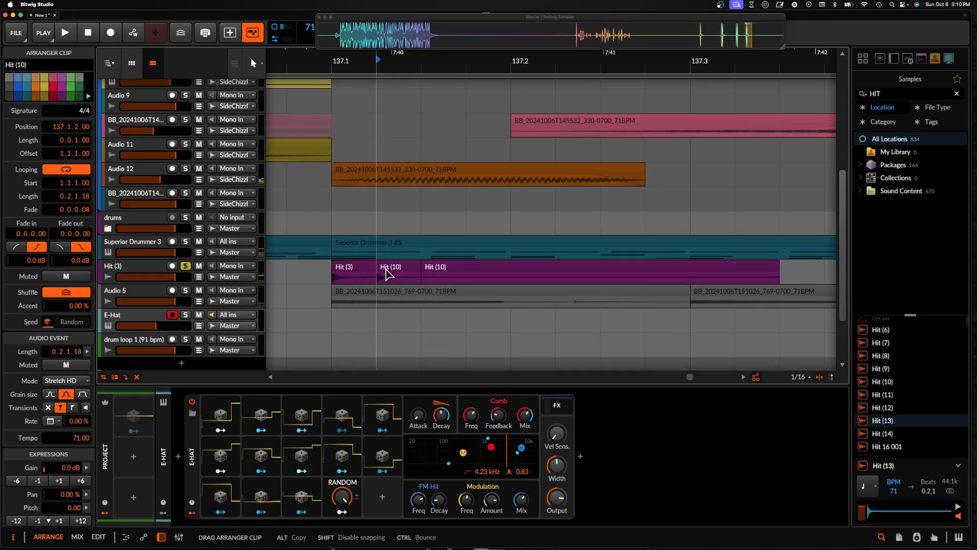
Shift the start of the short Hit (10) slice to 137.1.2.22 and move the Hit (13) clip to 137.1.3
{"action": "left_click_drag", "start_coordinate": [401, 274], "coordinate": [420, 270]}
{"action": "scroll", "coordinate": [421, 271], "scroll_direction": "down", "scroll_amount": 5}
{"action": "left_click_drag", "start_coordinate": [691, 277], "coordinate": [444, 271]}
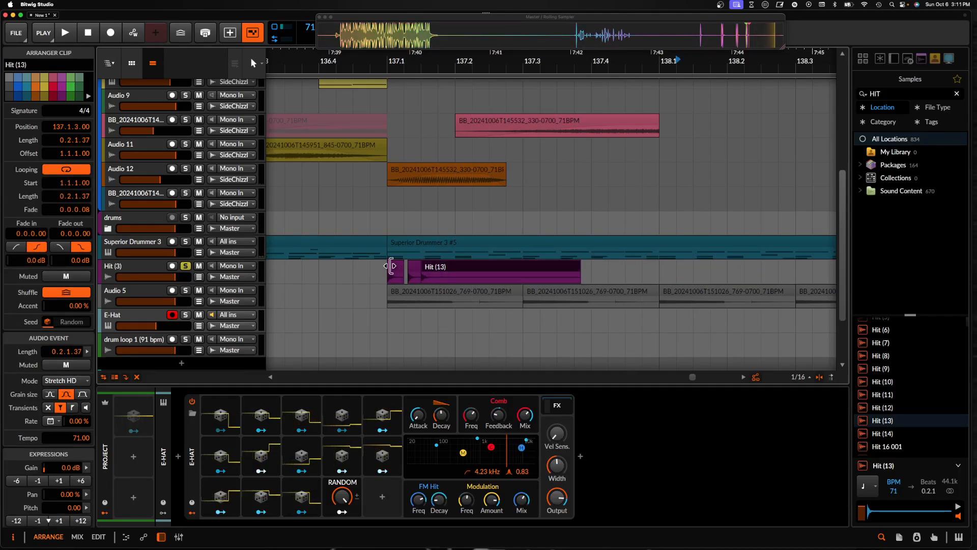
{"action": "left_click", "coordinate": [391, 272]}
{"action": "scroll", "coordinate": [391, 274], "scroll_direction": "up", "scroll_amount": 5}
{"action": "key", "text": "shift+space"}
{"action": "key", "text": "space"}
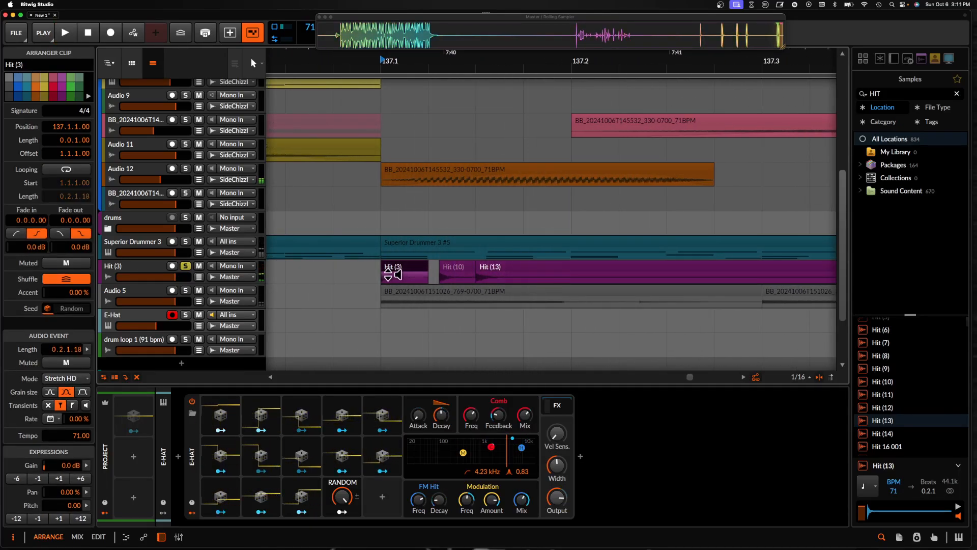
Repeat the Hit (10) and Hit (13) pair up to 137.2 and reduce the Hit (10) gains, setting the second to -8.0 dB
{"action": "left_click_drag", "start_coordinate": [450, 275], "coordinate": [416, 278]}
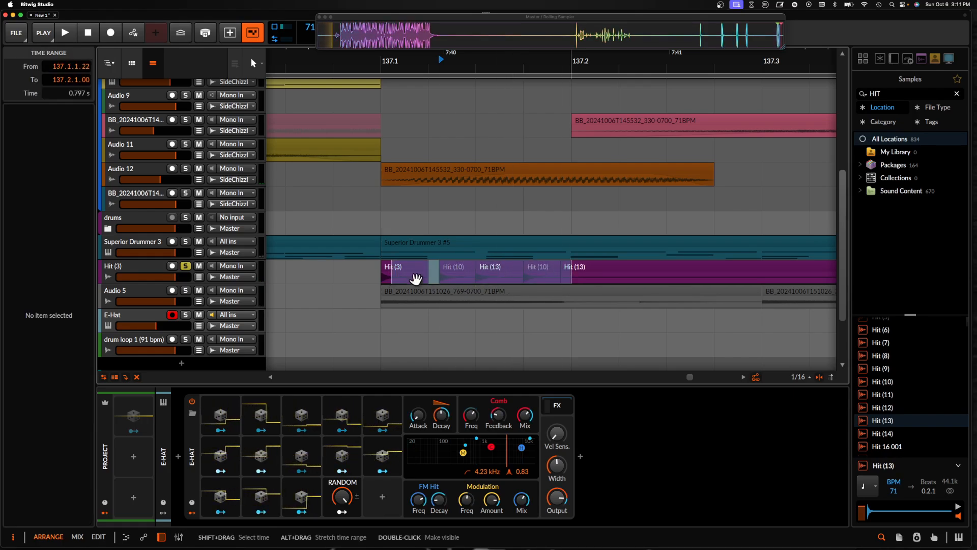
{"action": "left_click", "coordinate": [458, 271]}
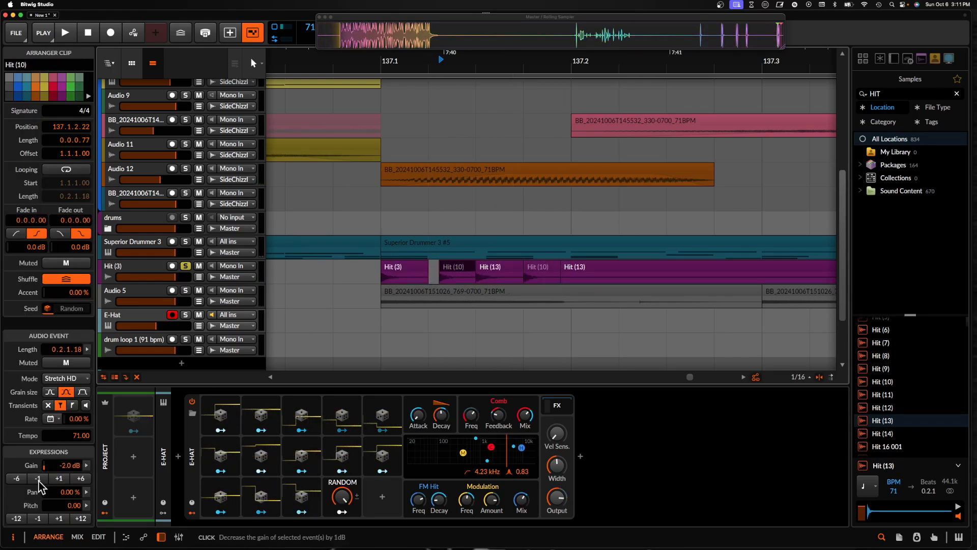
{"action": "left_click", "coordinate": [550, 275]}
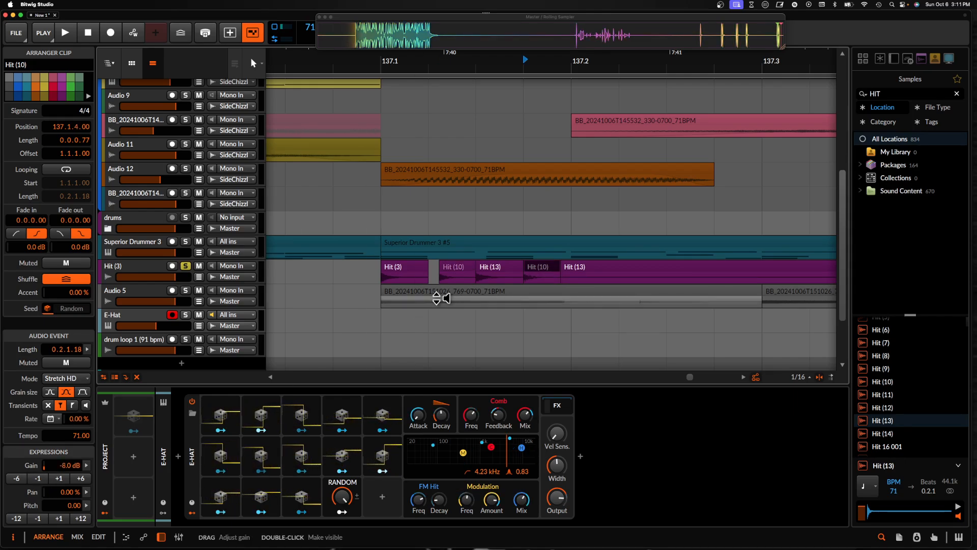
{"action": "left_click", "coordinate": [405, 275]}
{"action": "key", "text": "space"}
{"action": "key", "text": "space"}
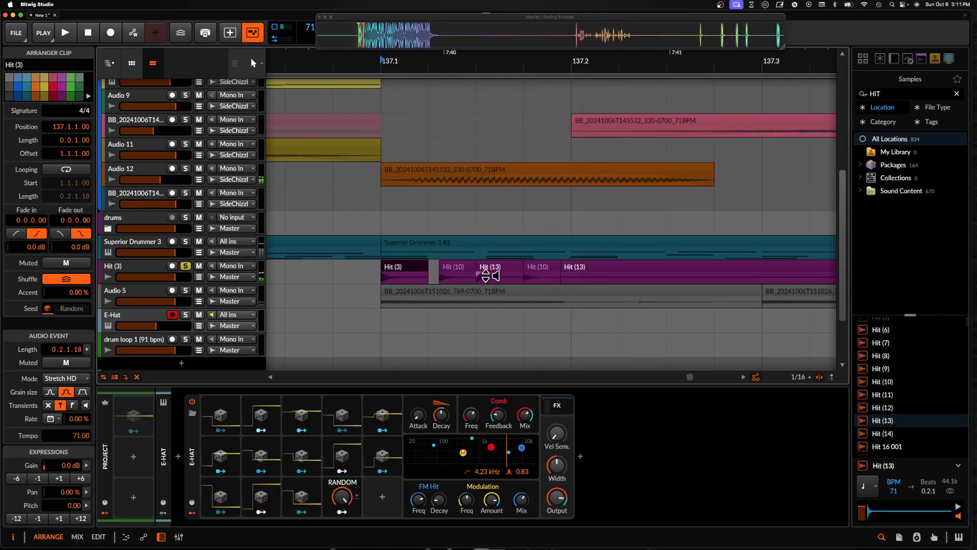
Move the second Hit (10) clip to 137.1.4.22 and repeat the one-beat hit pattern from bar 137 through to bar 145
{"action": "left_click_drag", "start_coordinate": [535, 275], "coordinate": [555, 275]}
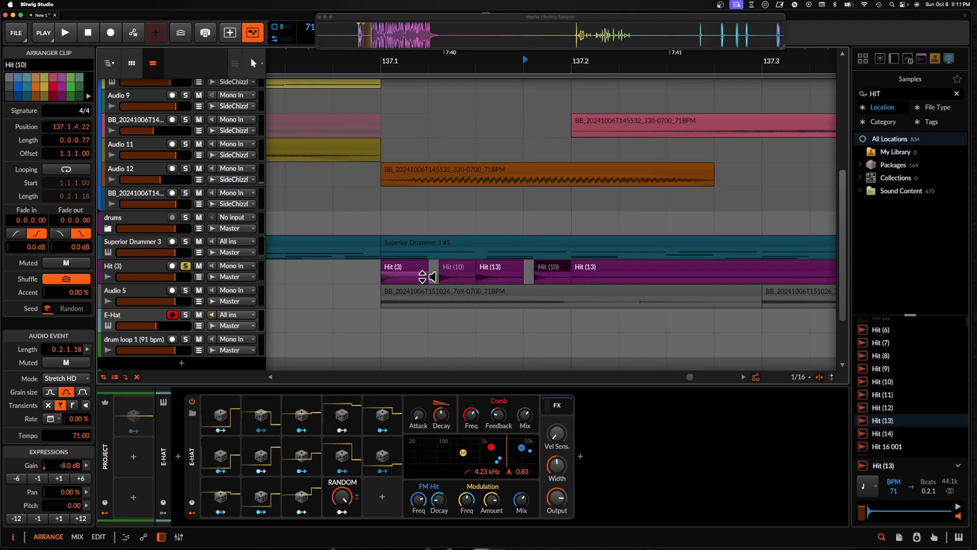
{"action": "left_click_drag", "start_coordinate": [386, 279], "coordinate": [541, 279]}
{"action": "scroll", "coordinate": [570, 281], "scroll_direction": "down", "scroll_amount": 10}
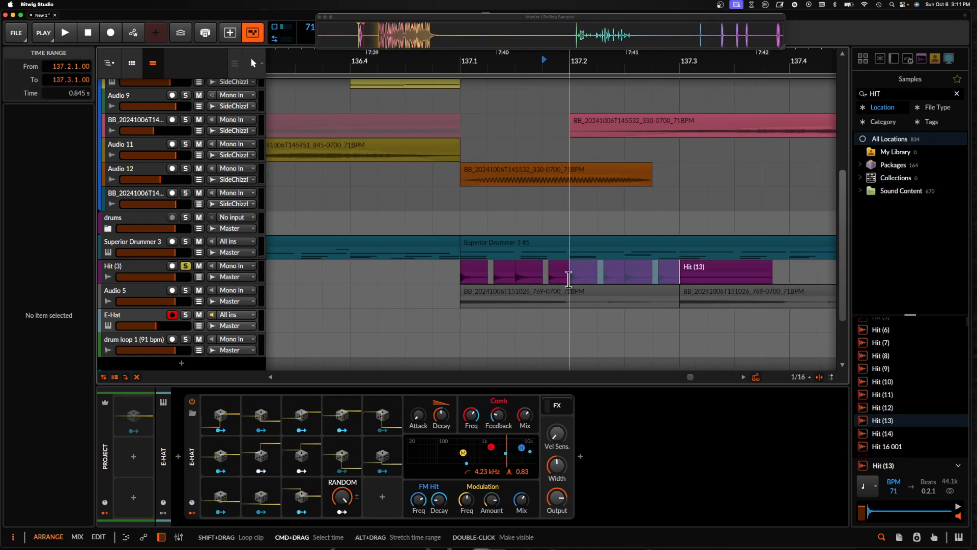
{"action": "scroll", "coordinate": [568, 279], "scroll_direction": "down", "scroll_amount": 2}
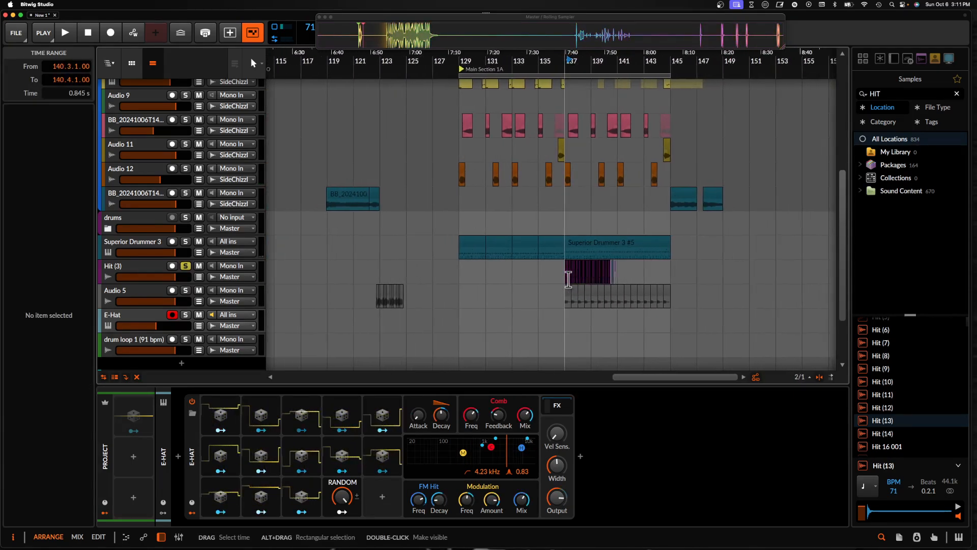
{"action": "scroll", "coordinate": [568, 279], "scroll_direction": "up", "scroll_amount": 5}
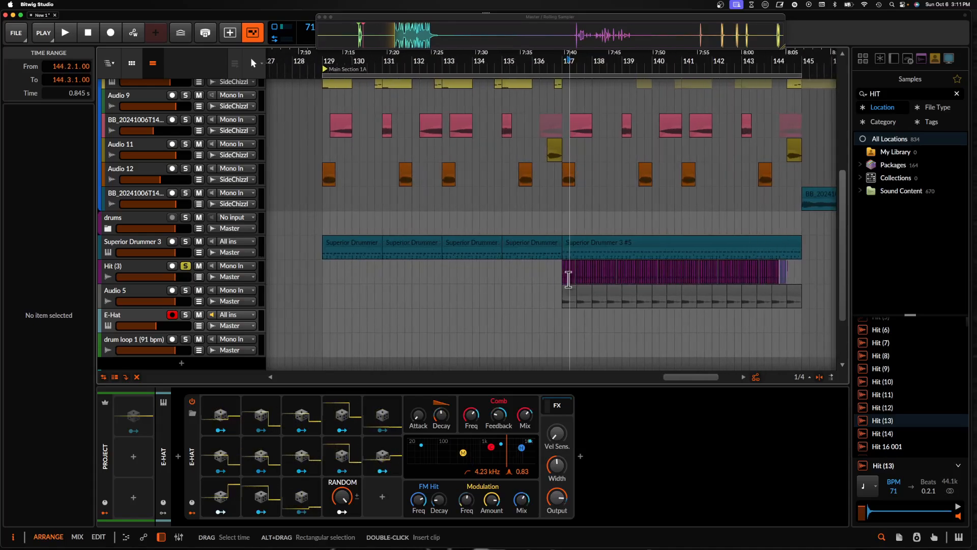
Add a Pro-Q 3 equalizer to the Hit (3) track with a low cut at about 3776 Hz, and play it
{"action": "left_click", "coordinate": [153, 277]}
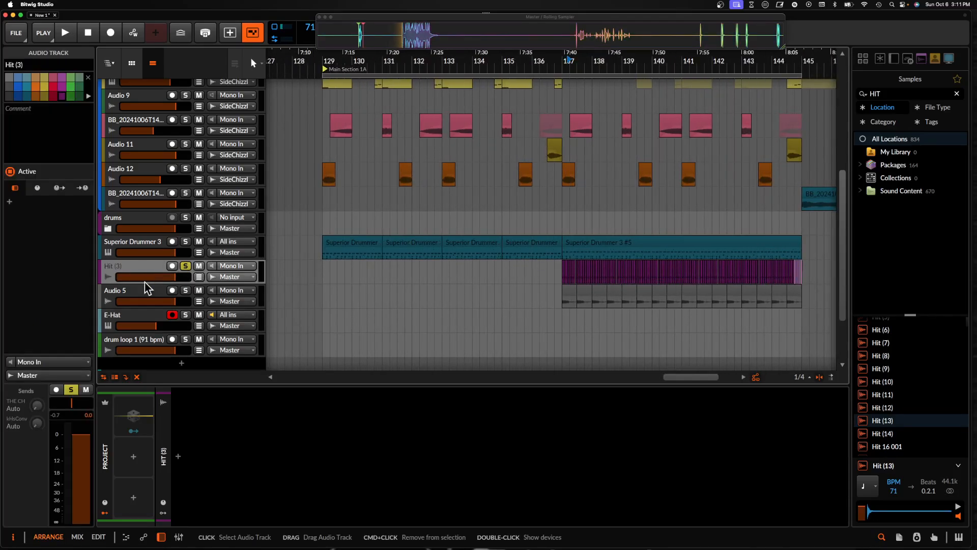
{"action": "left_click", "coordinate": [178, 457]}
{"action": "type", "text": "PRO"}
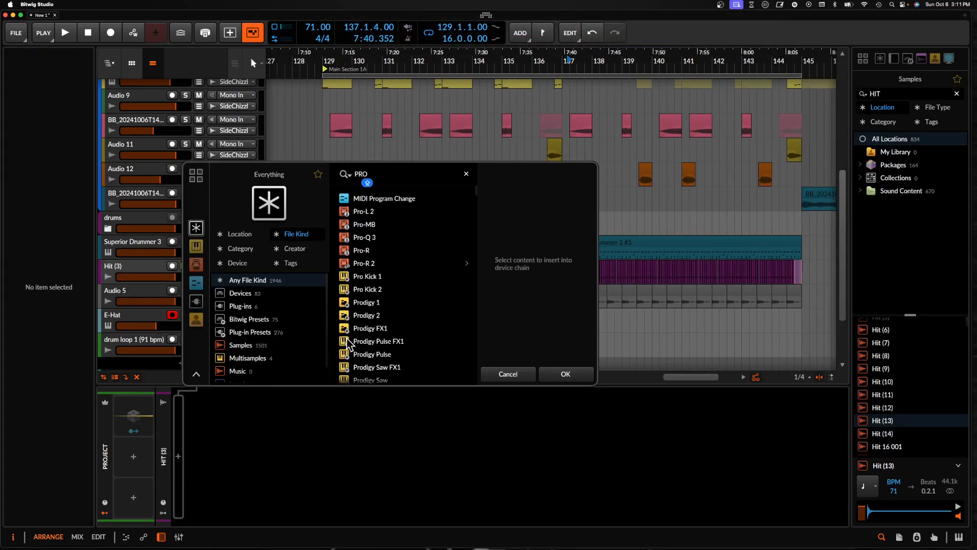
{"action": "left_click", "coordinate": [364, 237]}
{"action": "left_click", "coordinate": [557, 374]}
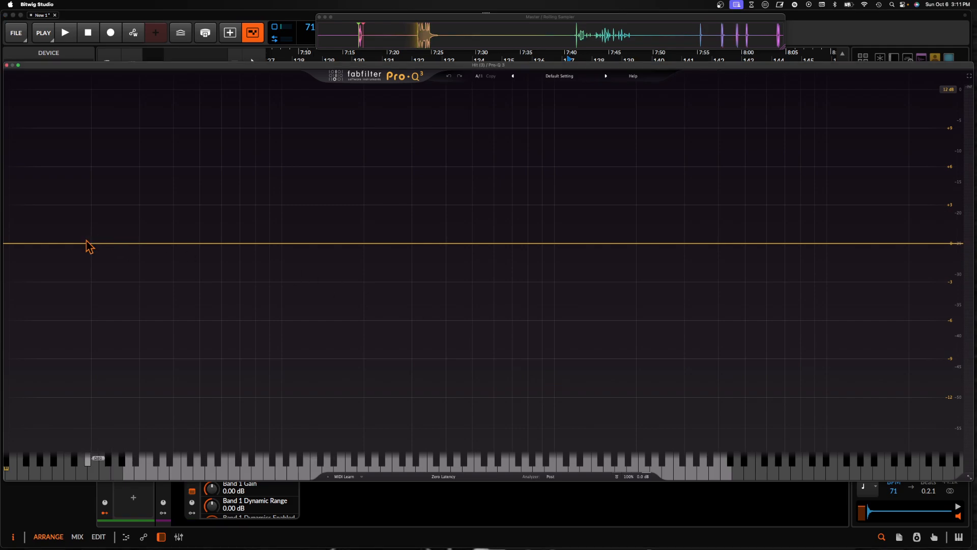
{"action": "left_click_drag", "start_coordinate": [46, 244], "coordinate": [712, 345]}
{"action": "key", "text": "space"}
{"action": "left_click", "coordinate": [7, 65]}
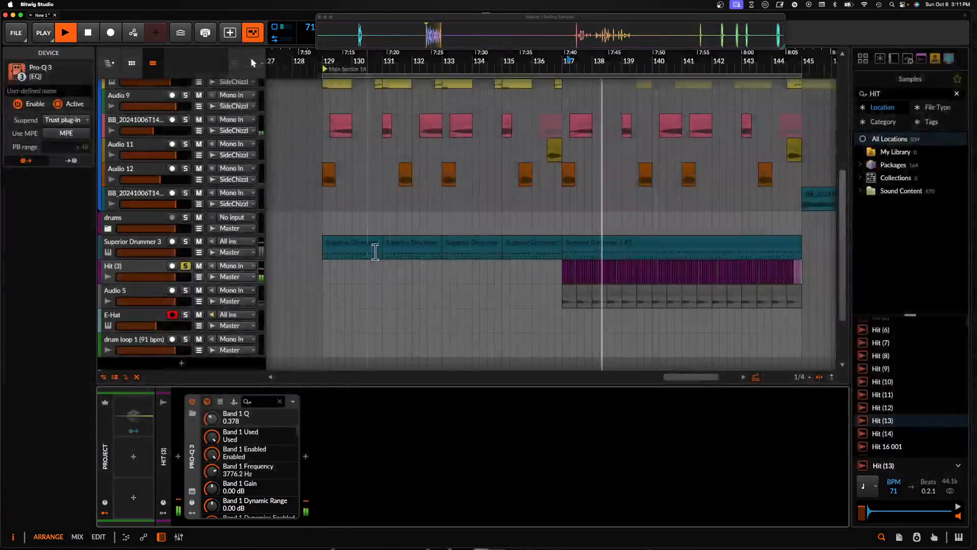
Set the pitch of all hit clips from bar 137 to bar 145 on the Hit (3) track to -6.00
{"action": "scroll", "coordinate": [569, 274], "scroll_direction": "up", "scroll_amount": 5}
{"action": "key", "text": "space"}
{"action": "left_click", "coordinate": [547, 274]}
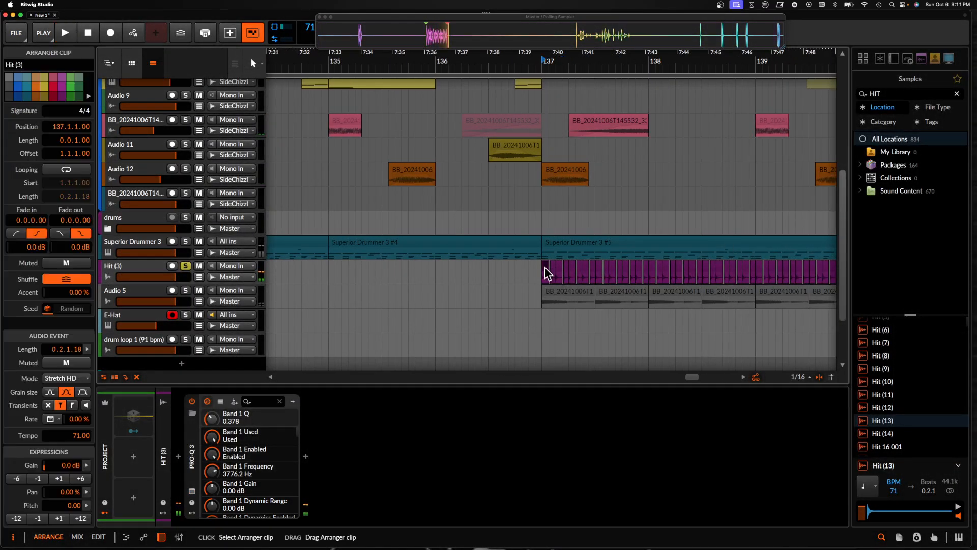
{"action": "scroll", "coordinate": [545, 269], "scroll_direction": "right", "scroll_amount": 10}
{"action": "scroll", "coordinate": [755, 283], "scroll_direction": "right", "scroll_amount": 10}
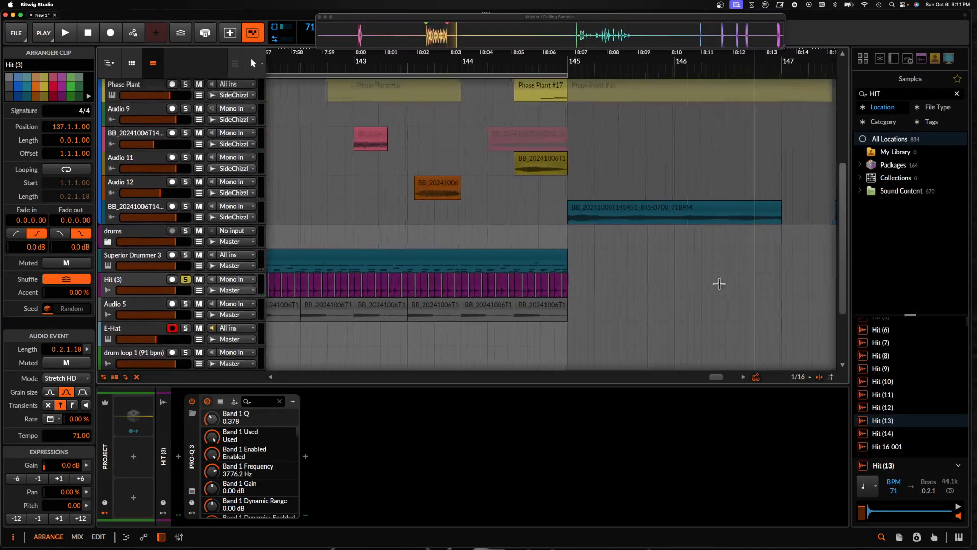
{"action": "left_click", "coordinate": [563, 285], "text": "shift"}
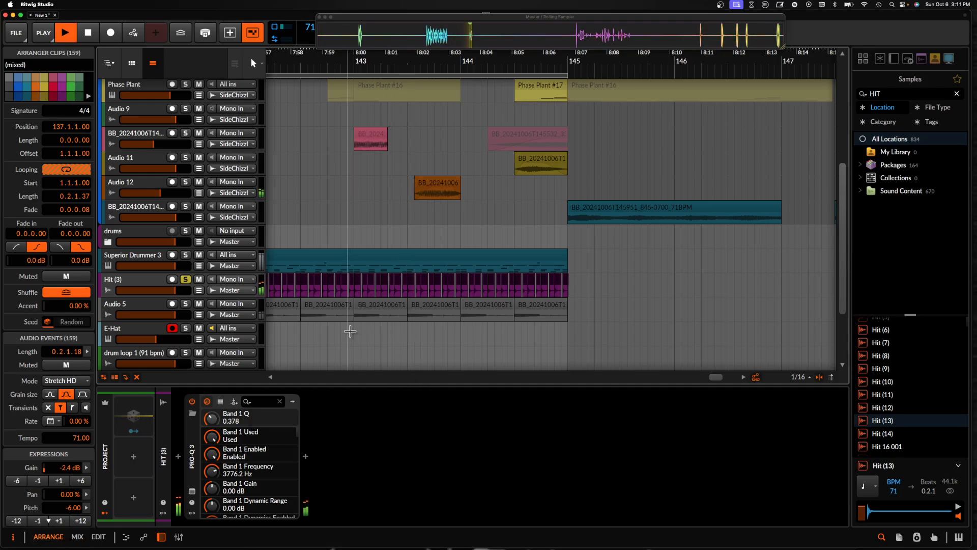
Move the Pro-Q 3 low cut on the Hit (3) track to about 4033 Hz with a Q of about 0.19
{"action": "left_click", "coordinate": [194, 489]}
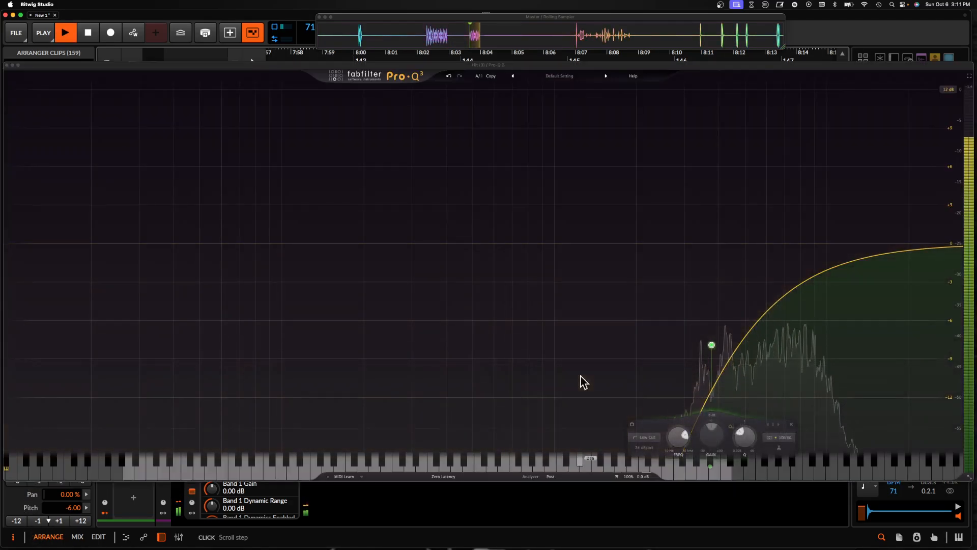
{"action": "left_click_drag", "start_coordinate": [713, 345], "coordinate": [721, 418]}
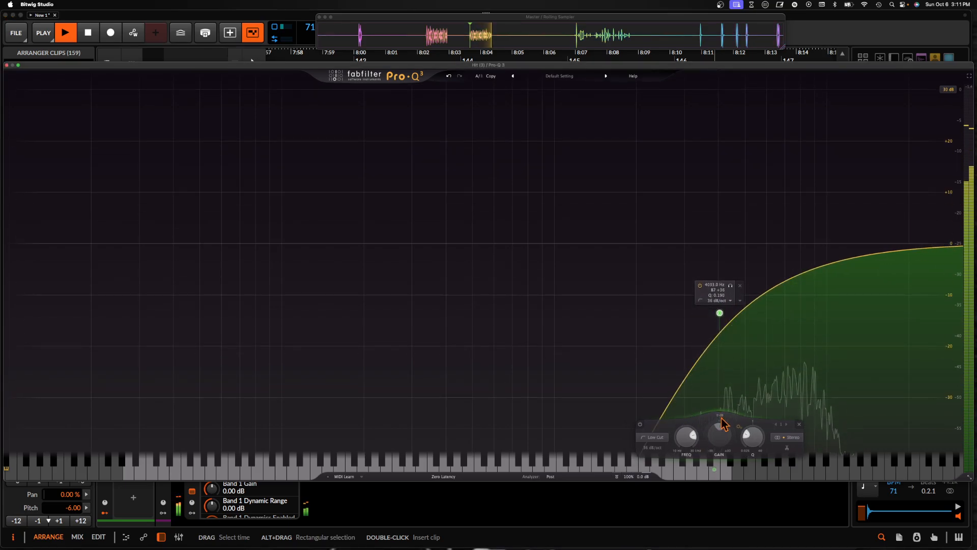
{"action": "left_click", "coordinate": [6, 65]}
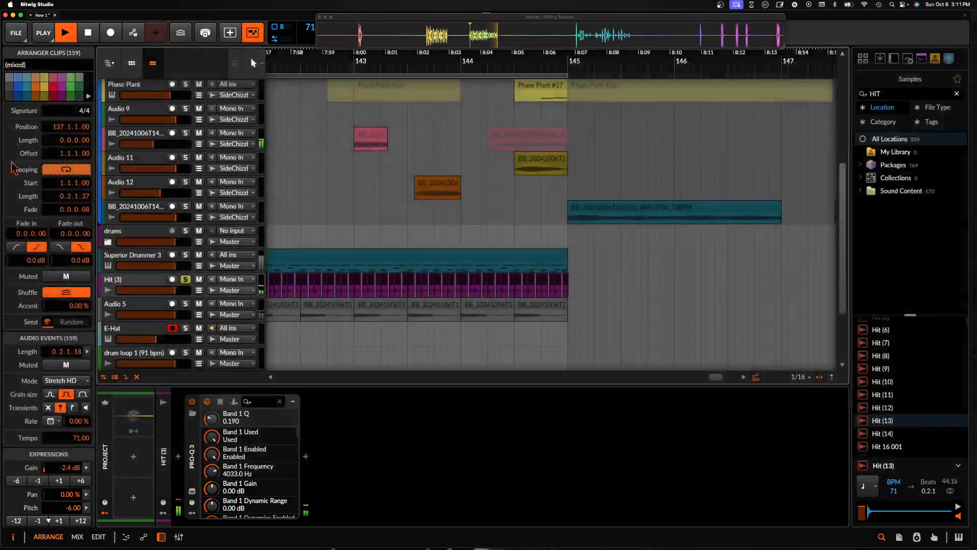
Take the Hit (3) track out of solo and place the edit position at bar 137
{"action": "left_click", "coordinate": [163, 282]}
{"action": "scroll", "coordinate": [407, 278], "scroll_direction": "left", "scroll_amount": 10}
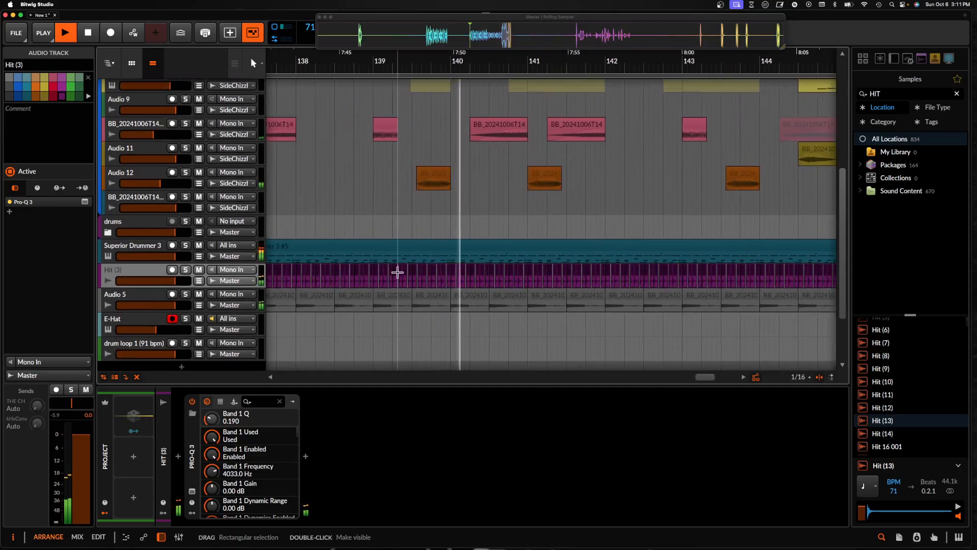
{"action": "scroll", "coordinate": [397, 272], "scroll_direction": "left", "scroll_amount": 5}
{"action": "left_click", "coordinate": [477, 279]}
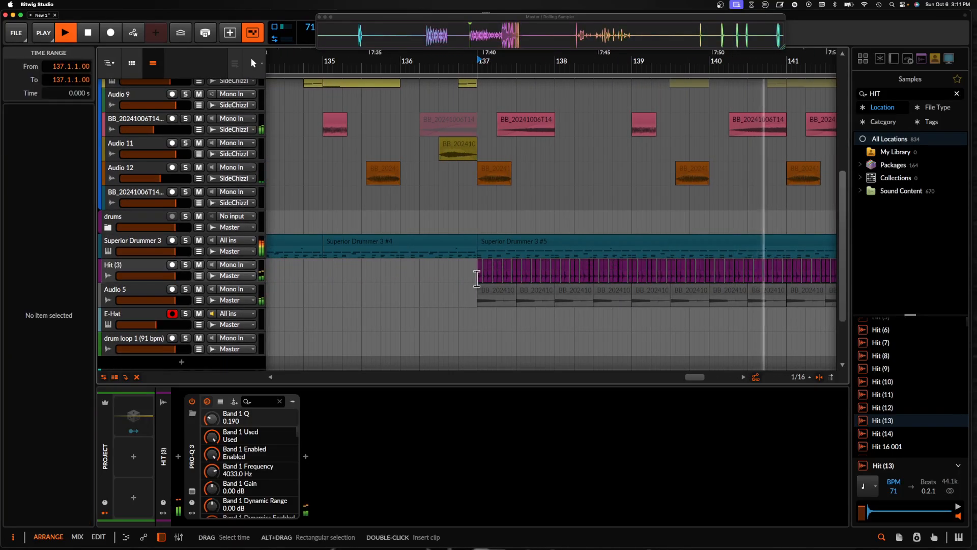
Select the Audio 5 clips from bar 137 to bar 145 and lower the Hit (3) track's volume to about -3.7 dB
{"action": "scroll", "coordinate": [425, 291], "scroll_direction": "up", "scroll_amount": 3}
{"action": "left_click", "coordinate": [414, 289]}
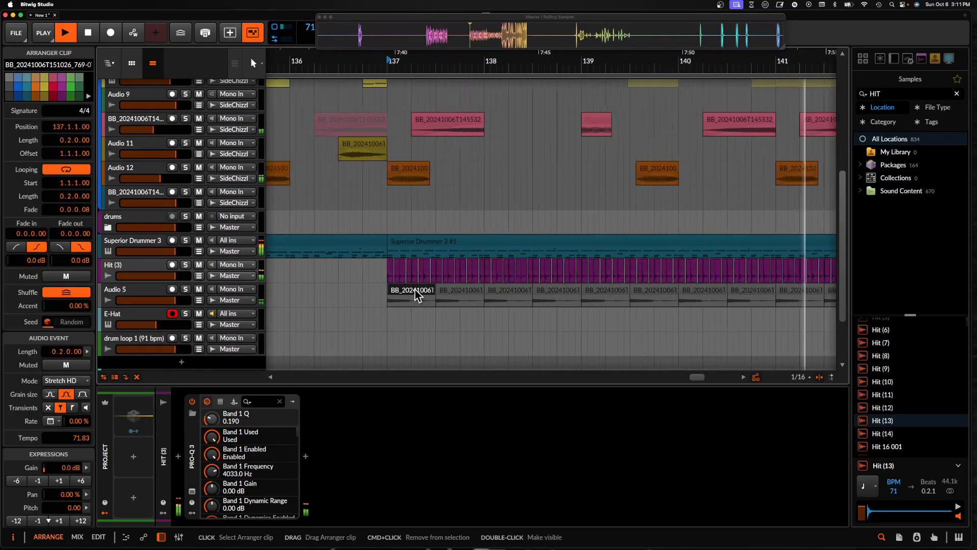
{"action": "scroll", "coordinate": [414, 289], "scroll_direction": "down", "scroll_amount": 5}
{"action": "left_click", "coordinate": [615, 292], "text": "shift"}
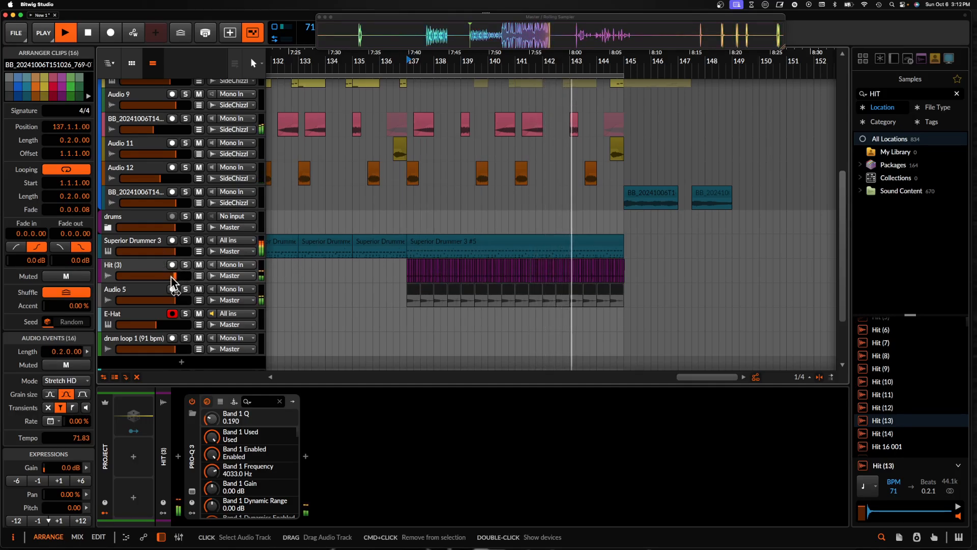
{"action": "left_click_drag", "start_coordinate": [173, 277], "coordinate": [165, 277]}
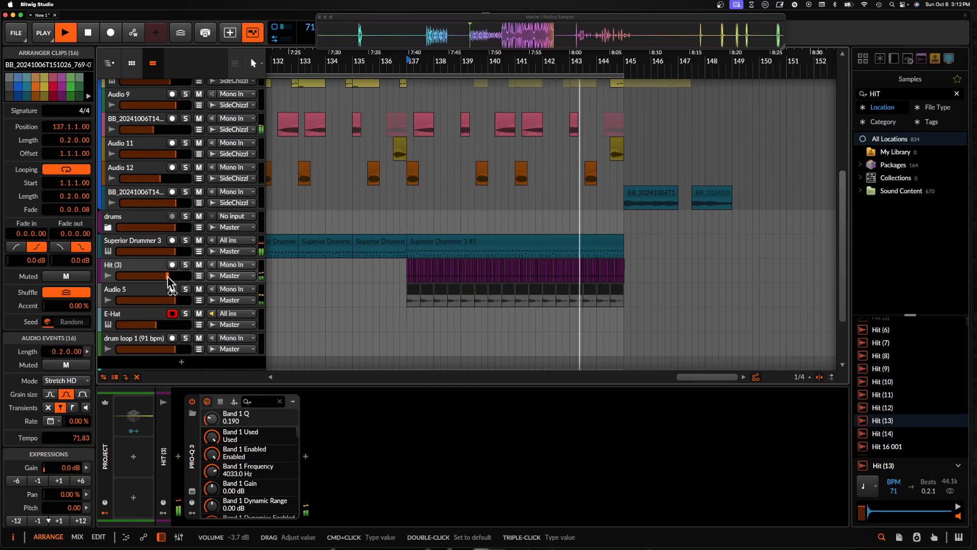
Add a Time Shift device after Pro-Q 3 on the Hit (3) track and set it to about 13.5 ms
{"action": "left_click", "coordinate": [305, 457]}
{"action": "type", "text": "time"}
{"action": "left_click", "coordinate": [490, 199]}
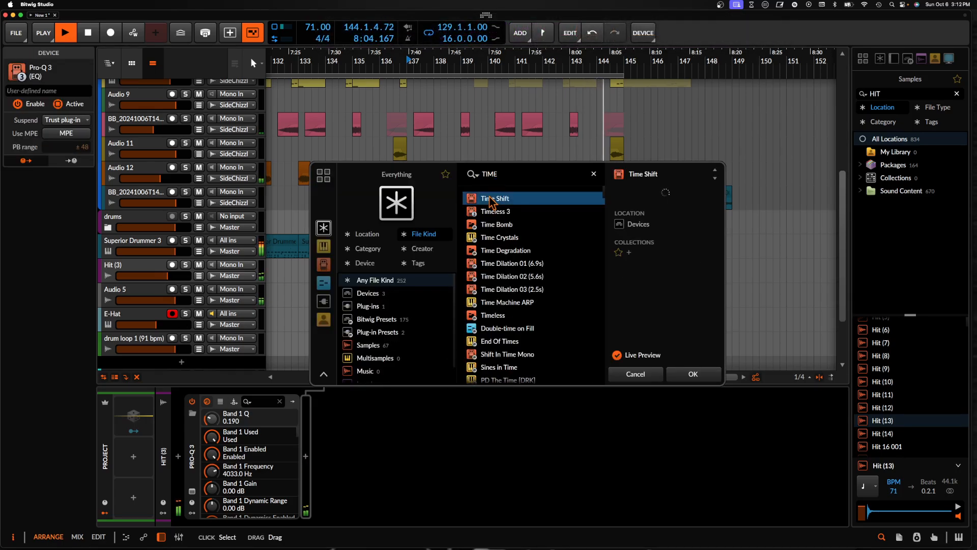
{"action": "left_click", "coordinate": [692, 374]}
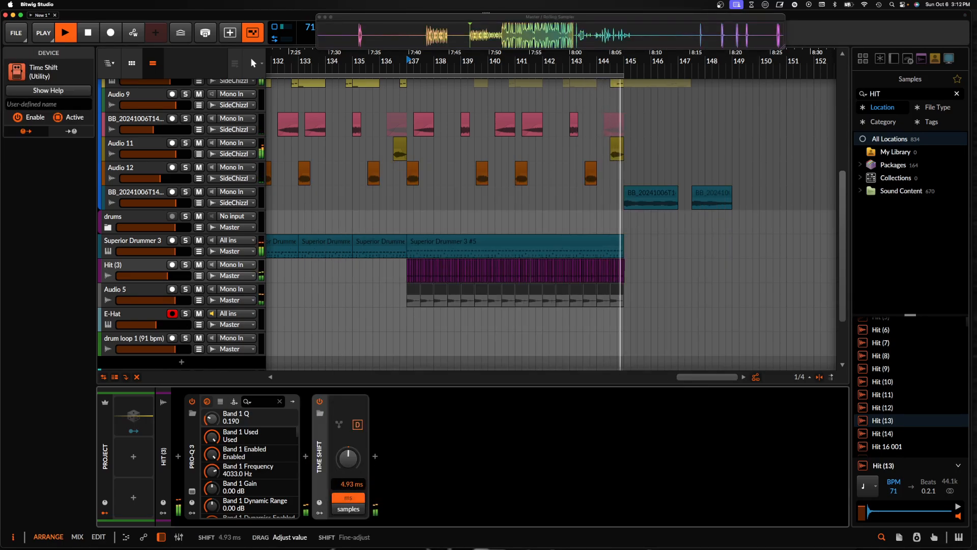
{"action": "left_click_drag", "start_coordinate": [348, 458], "coordinate": [348, 451]}
Review Main Section 1A from bar 129 to bar 145 across all tracks while listening to the drum layers
{"action": "scroll", "coordinate": [482, 195], "scroll_direction": "left", "scroll_amount": 5}
{"action": "scroll", "coordinate": [483, 194], "scroll_direction": "up", "scroll_amount": 5}
{"action": "scroll", "coordinate": [483, 193], "scroll_direction": "down", "scroll_amount": 3}
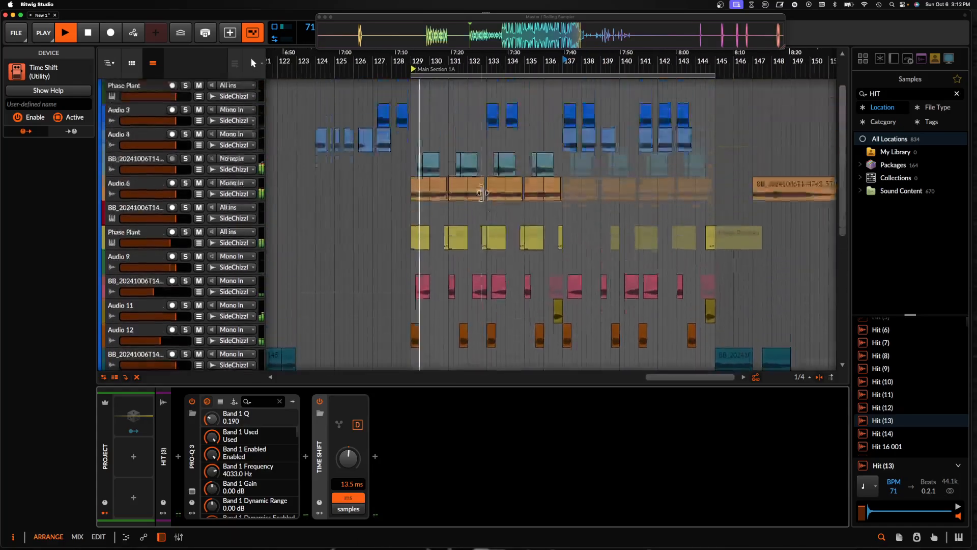
{"action": "scroll", "coordinate": [483, 193], "scroll_direction": "up", "scroll_amount": 5}
{"action": "scroll", "coordinate": [483, 193], "scroll_direction": "down", "scroll_amount": 6}
{"action": "scroll", "coordinate": [483, 193], "scroll_direction": "up", "scroll_amount": 5}
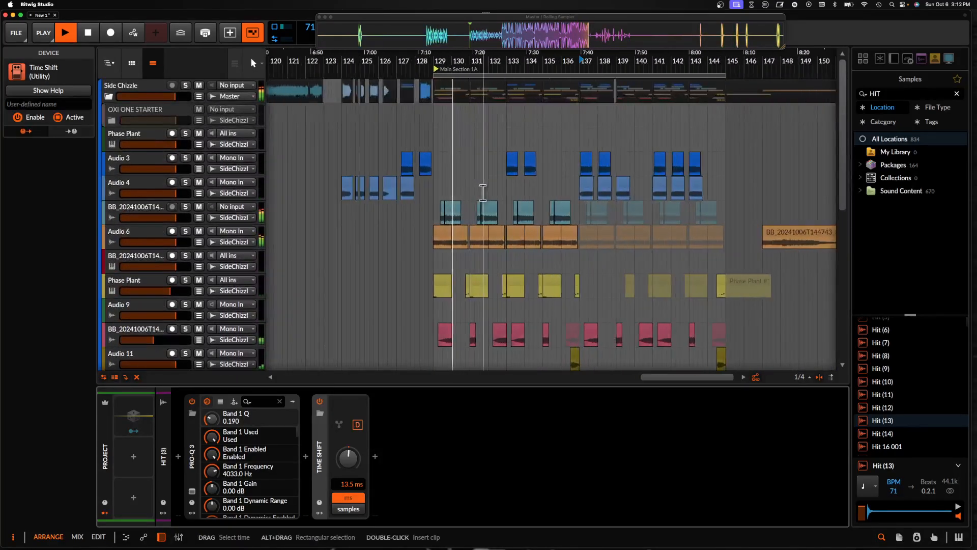
{"action": "scroll", "coordinate": [434, 134], "scroll_direction": "down", "scroll_amount": 3}
{"action": "left_click_drag", "start_coordinate": [434, 135], "coordinate": [641, 436]}
{"action": "scroll", "coordinate": [563, 273], "scroll_direction": "up", "scroll_amount": 4}
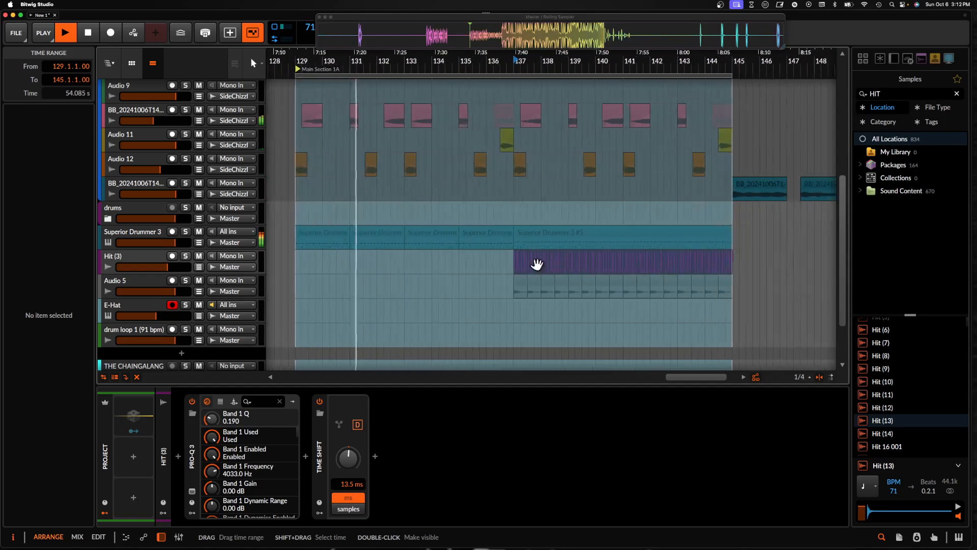
{"action": "left_click", "coordinate": [537, 263]}
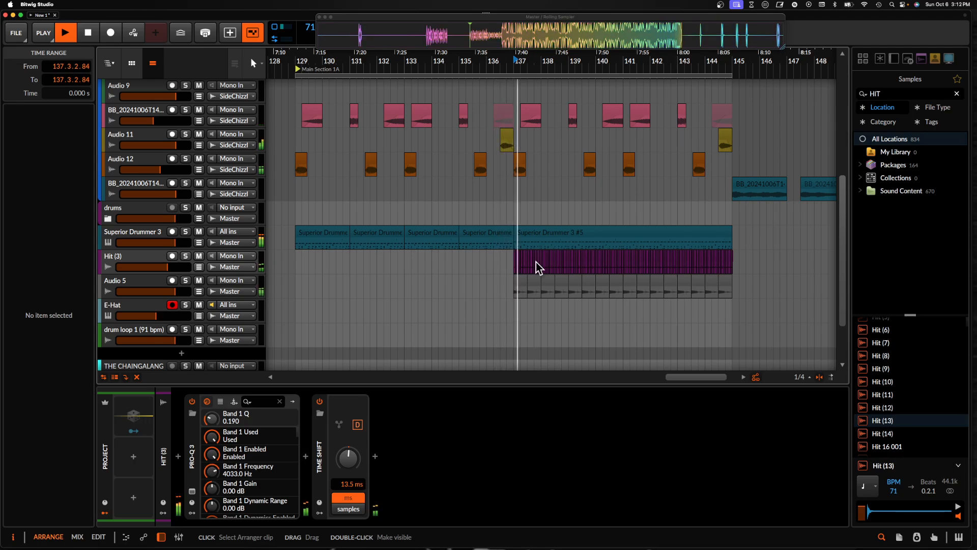
Select the Audio 5 clips from bar 137 to bar 145 and lower the Audio 5 track's volume to about -16.4 dB
{"action": "scroll", "coordinate": [536, 261], "scroll_direction": "up", "scroll_amount": 2}
{"action": "scroll", "coordinate": [536, 261], "scroll_direction": "down", "scroll_amount": 2}
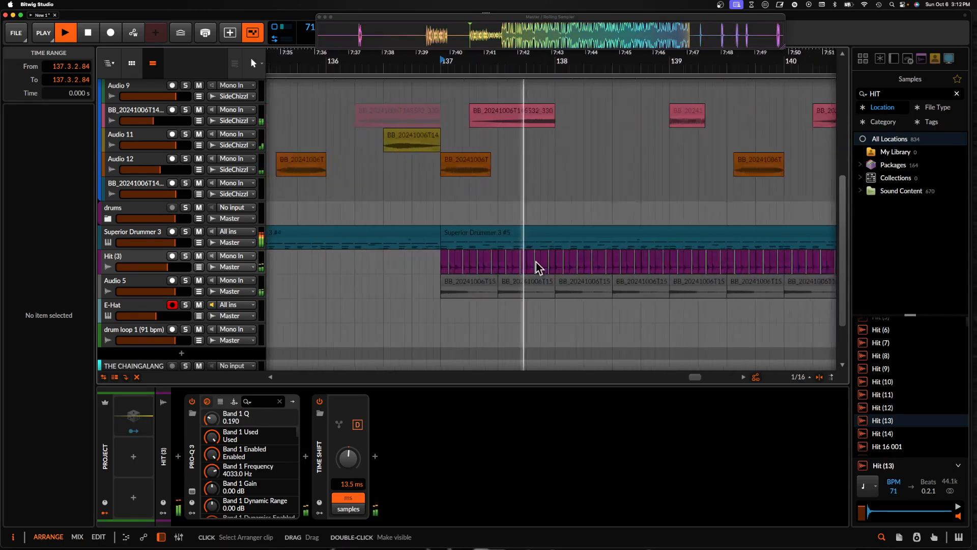
{"action": "left_click", "coordinate": [456, 282]}
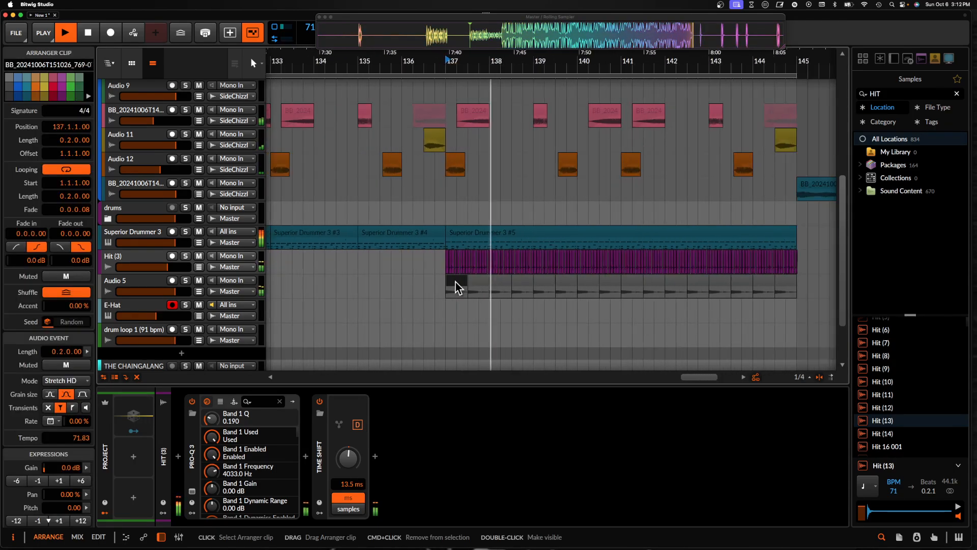
{"action": "left_click", "coordinate": [786, 284], "text": "shift"}
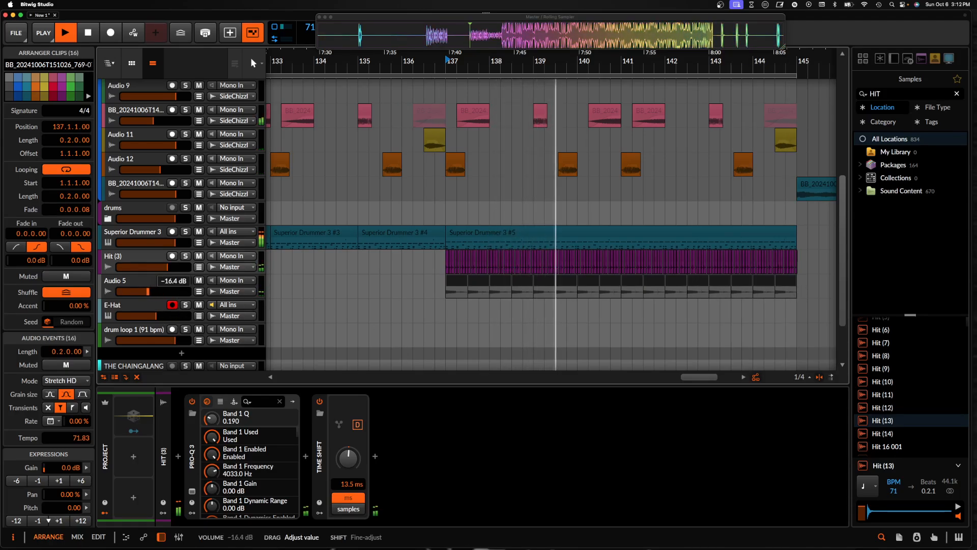
Open the notes of the Superior Drummer 3 #5 clip that starts at bar 137
{"action": "scroll", "coordinate": [411, 276], "scroll_direction": "up", "scroll_amount": 3}
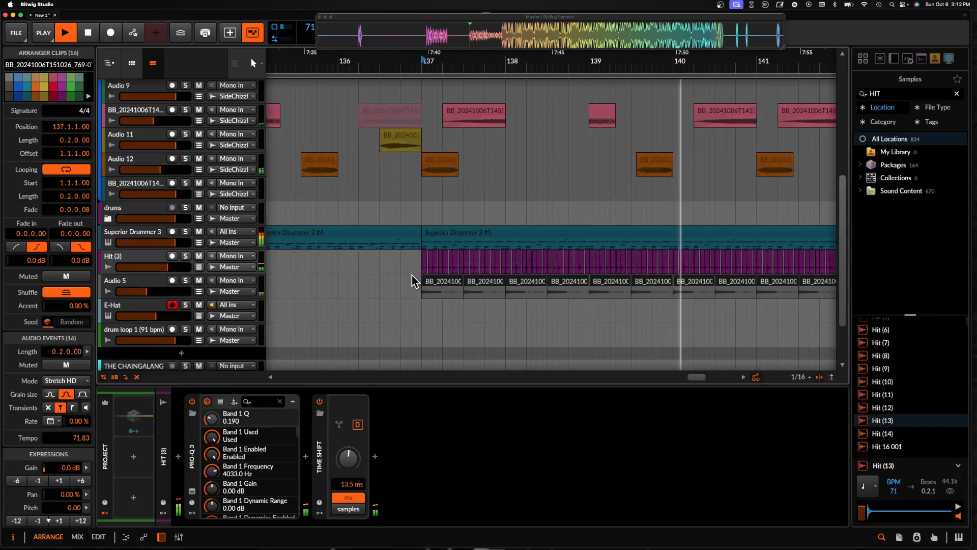
{"action": "double_click", "coordinate": [436, 235]}
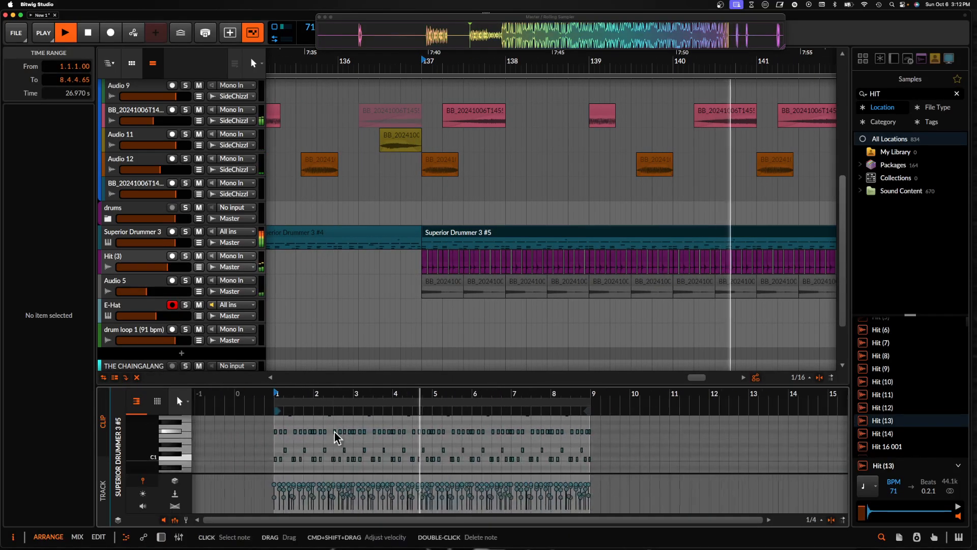
{"action": "scroll", "coordinate": [336, 438], "scroll_direction": "up", "scroll_amount": 3}
{"action": "scroll", "coordinate": [427, 318], "scroll_direction": "up", "scroll_amount": 3}
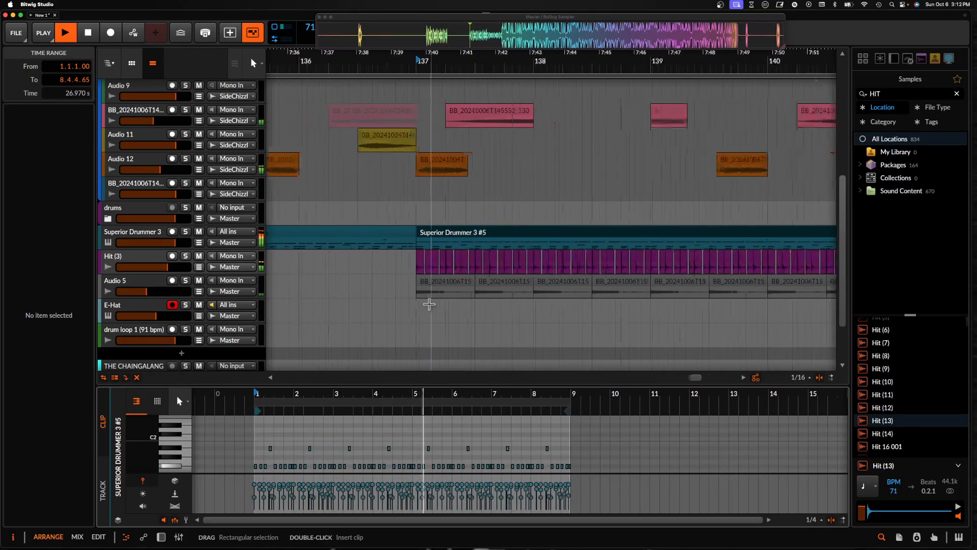
Select all the Hit (3) track clips from bar 137 to bar 145 and pitch them down an octave to -18.00
{"action": "left_click", "coordinate": [406, 262]}
{"action": "scroll", "coordinate": [409, 263], "scroll_direction": "up", "scroll_amount": 4}
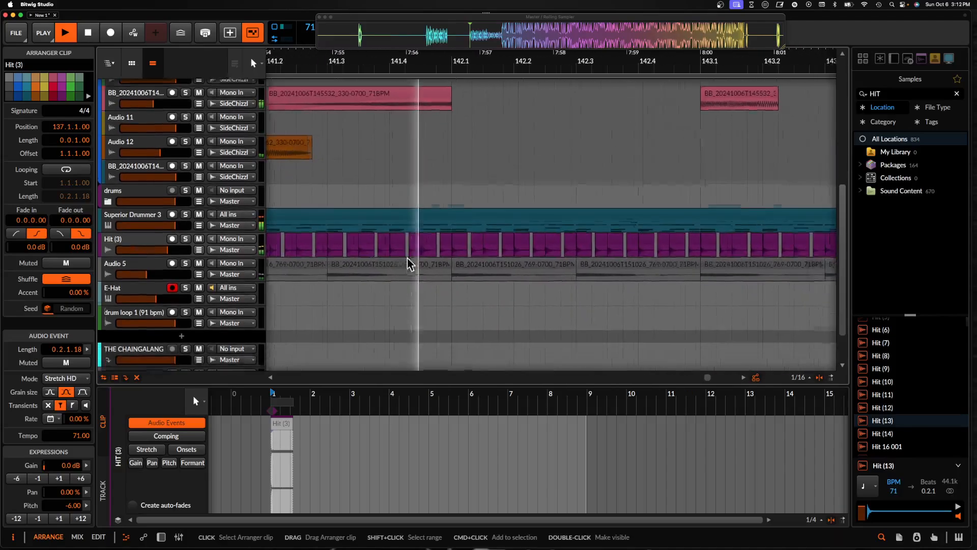
{"action": "scroll", "coordinate": [407, 258], "scroll_direction": "right", "scroll_amount": 10}
{"action": "scroll", "coordinate": [408, 258], "scroll_direction": "down", "scroll_amount": 4}
{"action": "left_click", "coordinate": [495, 236], "text": "shift"}
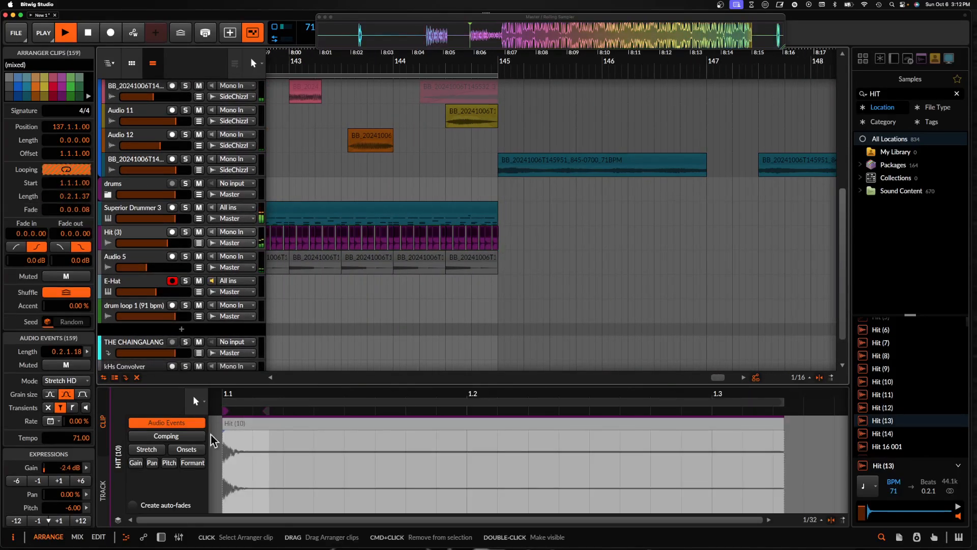
{"action": "left_click", "coordinate": [22, 522]}
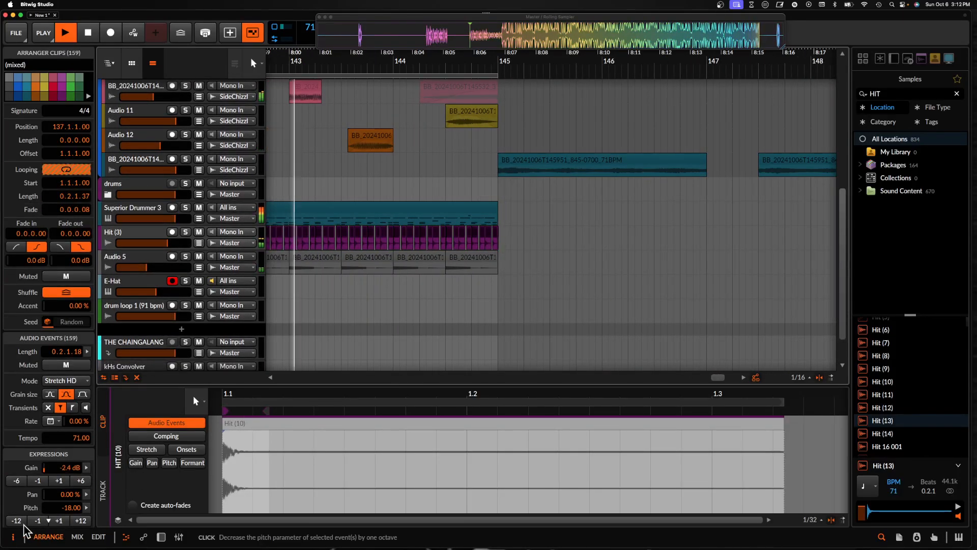
Raise the gain of the selected hit clips to +7.6 dB and set their pitch to -14.00
{"action": "left_click", "coordinate": [62, 480]}
{"action": "left_click", "coordinate": [63, 480]}
{"action": "left_click", "coordinate": [63, 480]}
{"action": "left_click", "coordinate": [63, 479]}
{"action": "left_click", "coordinate": [63, 479]}
{"action": "left_click", "coordinate": [63, 480]}
{"action": "left_click", "coordinate": [63, 480]}
{"action": "left_click", "coordinate": [62, 480]}
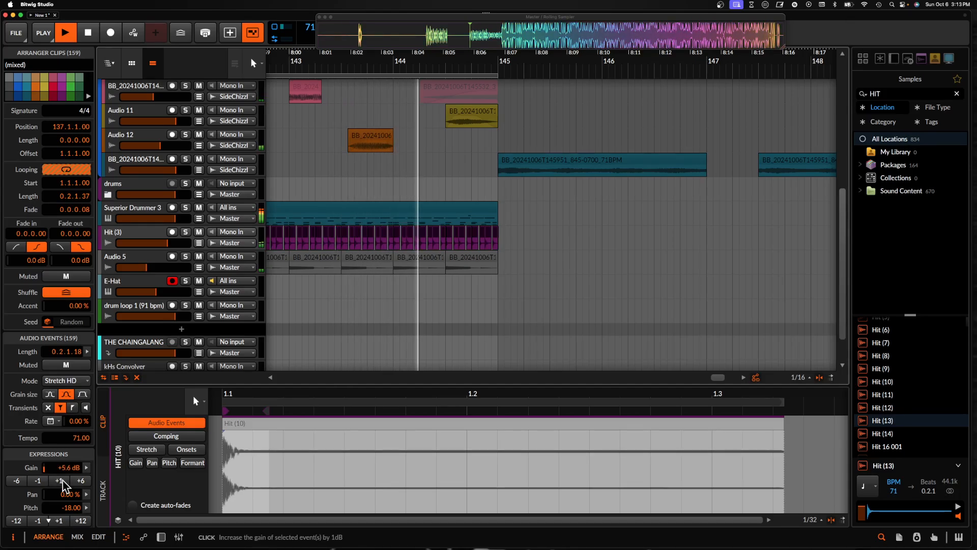
{"action": "left_click", "coordinate": [62, 481]}
{"action": "left_click", "coordinate": [62, 481]}
{"action": "left_click", "coordinate": [59, 521]}
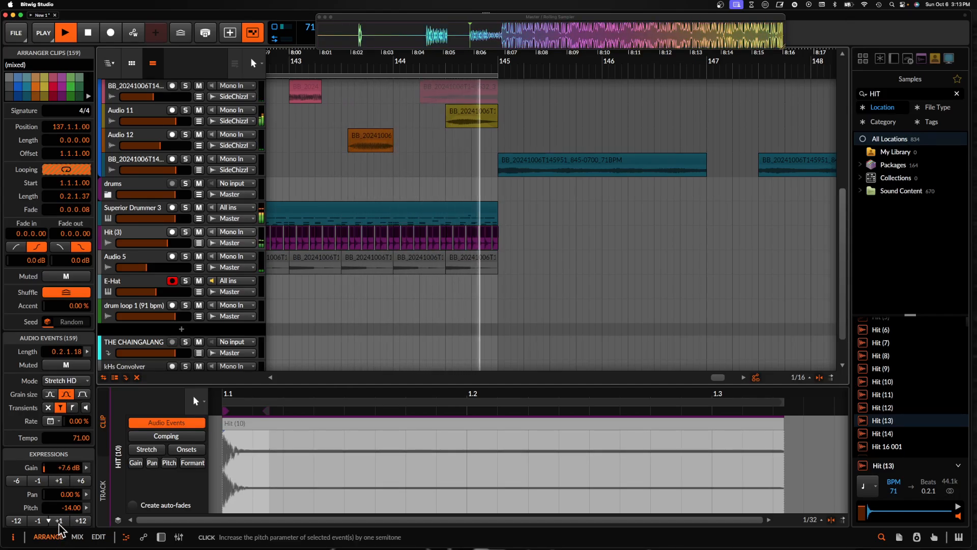
Inspect the device chain of the Superior Drummer 3 track
{"action": "scroll", "coordinate": [429, 301], "scroll_direction": "down", "scroll_amount": 5}
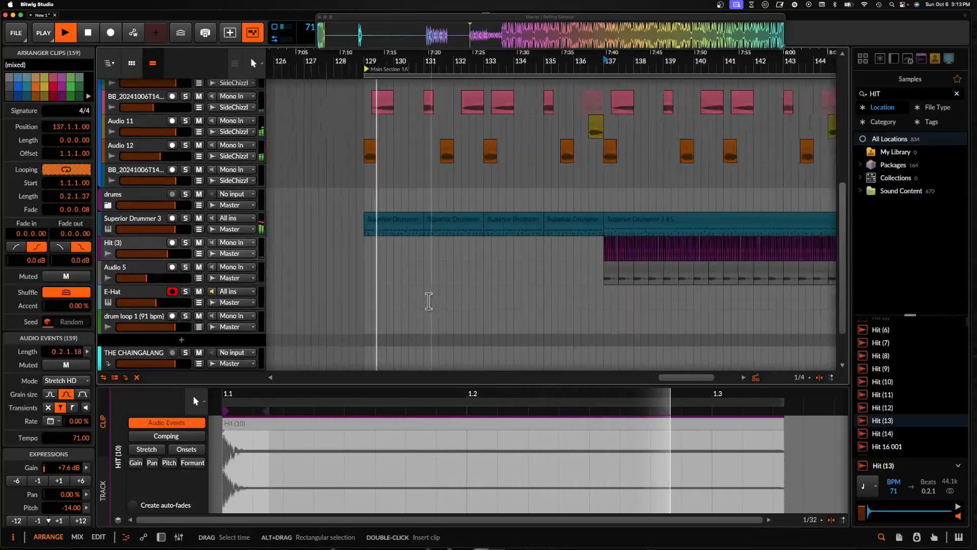
{"action": "scroll", "coordinate": [429, 301], "scroll_direction": "down", "scroll_amount": 3}
{"action": "left_click", "coordinate": [460, 252]}
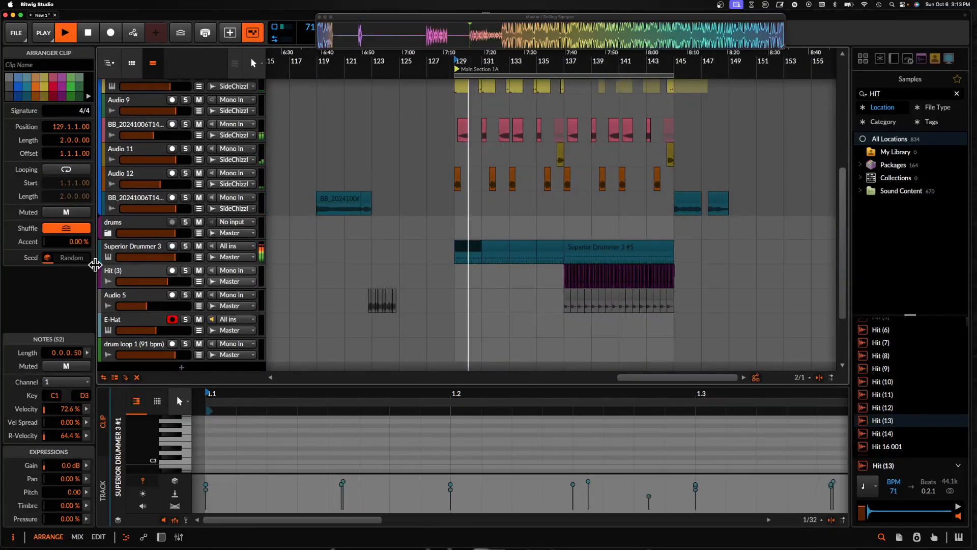
{"action": "left_click", "coordinate": [114, 246]}
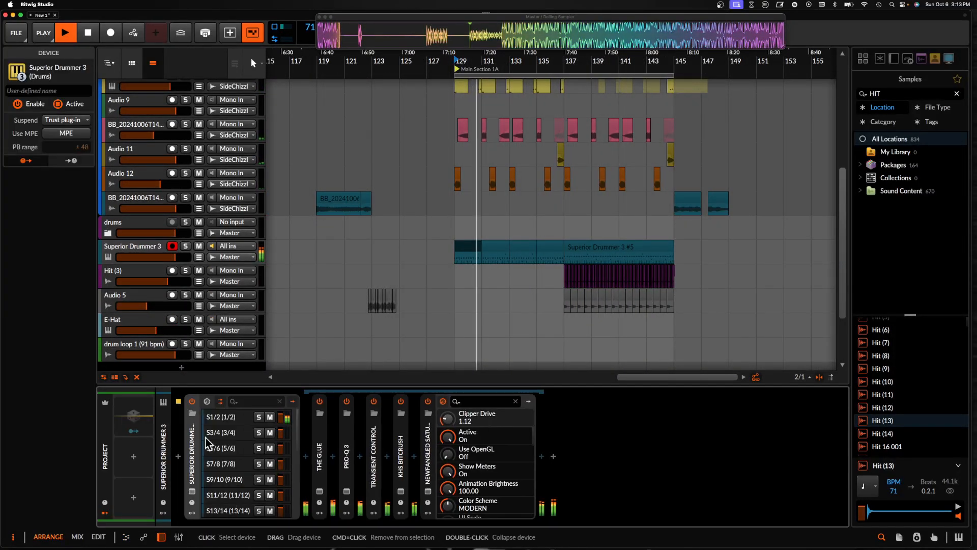
Shorten the end of the Superior Drummer 3 #4 clip by half a beat to leave a gap before bar 137
{"action": "scroll", "coordinate": [486, 246], "scroll_direction": "up", "scroll_amount": 10}
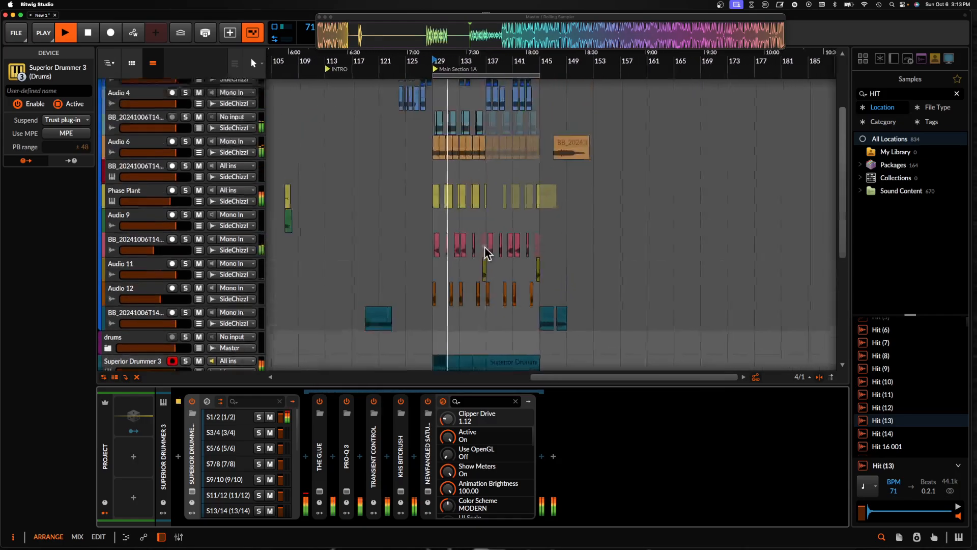
{"action": "scroll", "coordinate": [488, 254], "scroll_direction": "up", "scroll_amount": 4}
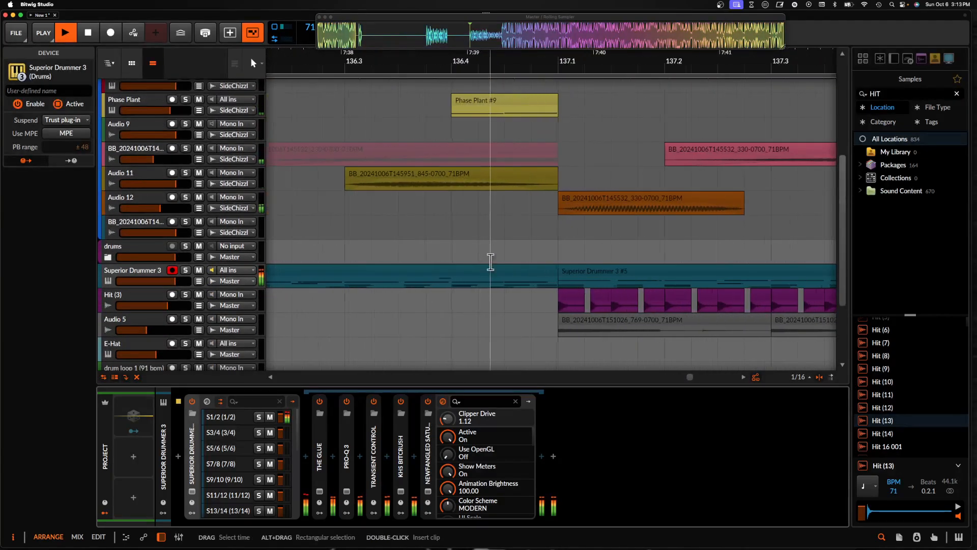
{"action": "left_click_drag", "start_coordinate": [553, 271], "coordinate": [532, 270]}
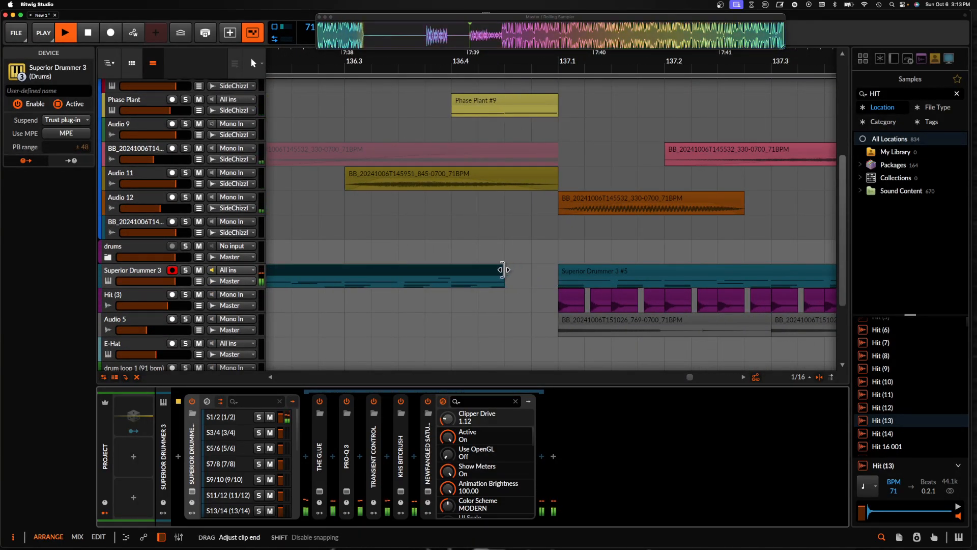
{"action": "scroll", "coordinate": [502, 271], "scroll_direction": "down", "scroll_amount": 3}
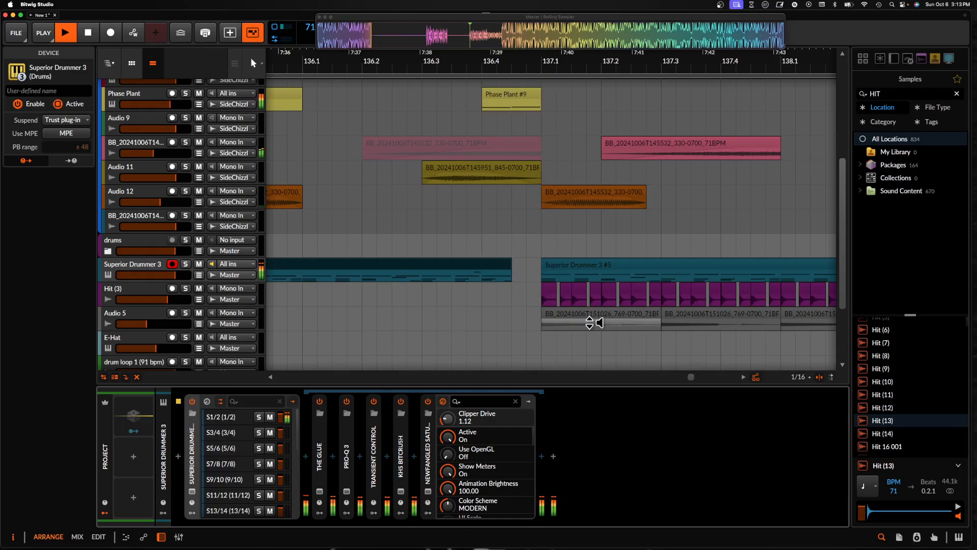
{"action": "scroll", "coordinate": [499, 244], "scroll_direction": "down", "scroll_amount": 8}
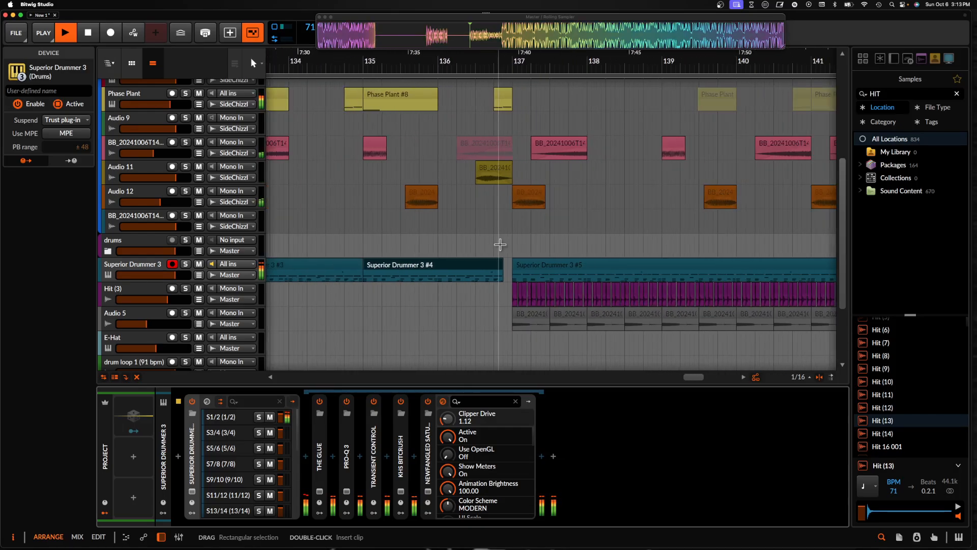
Search the samples for VINYL, stop playback and audition Vinyl Crackles 02 and Vinyl Crackles 03
{"action": "double_click", "coordinate": [889, 95]}
{"action": "type", "text": "VINYL"}
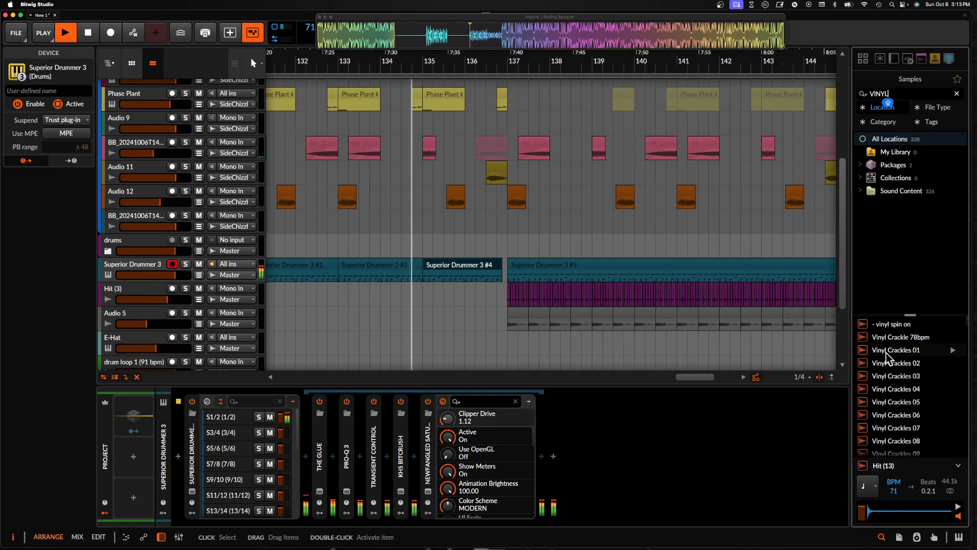
{"action": "left_click", "coordinate": [885, 362]}
{"action": "key", "text": "space"}
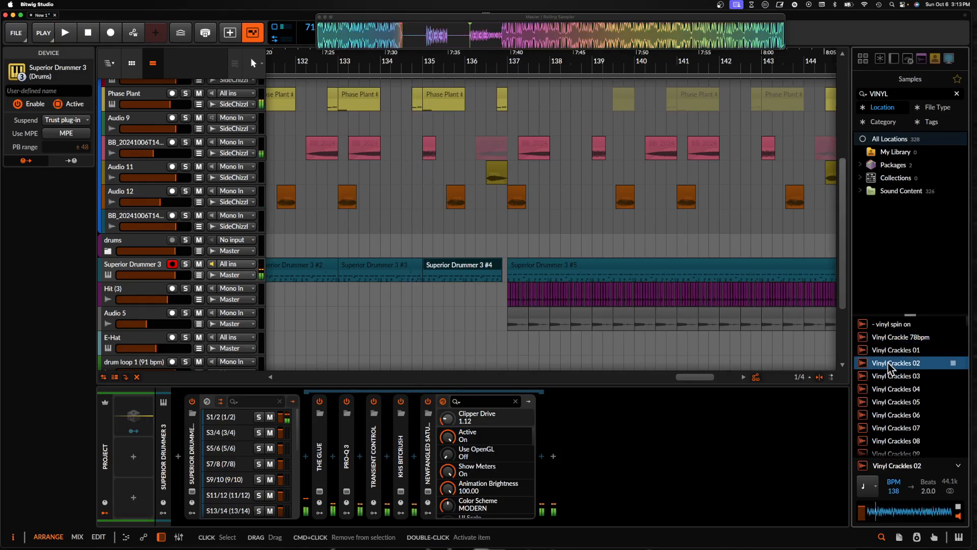
{"action": "left_click", "coordinate": [891, 376]}
{"action": "scroll", "coordinate": [331, 304], "scroll_direction": "down", "scroll_amount": 2}
{"action": "scroll", "coordinate": [332, 303], "scroll_direction": "left", "scroll_amount": 2}
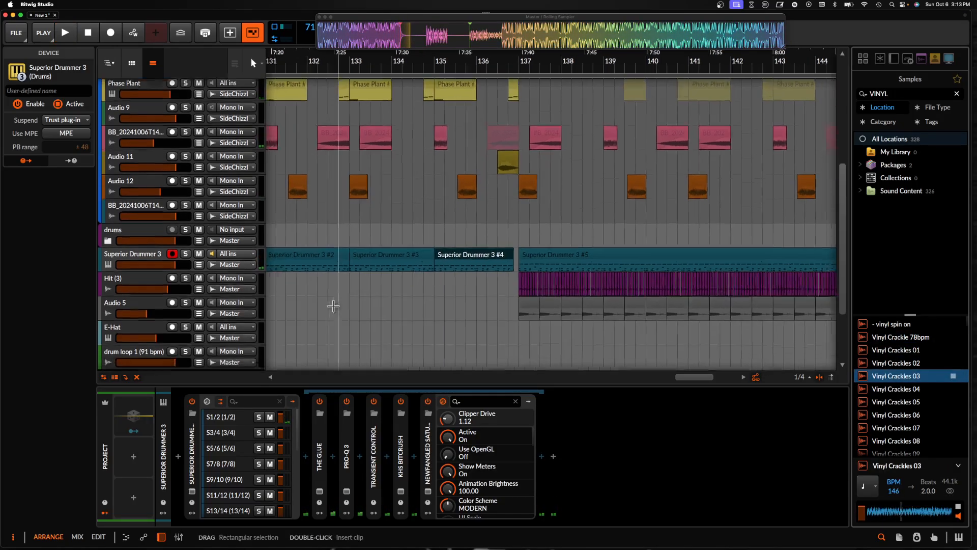
Add an audio track below Hit (3) and place the Vinyl Crackles 03 sample on it starting at bar 129
{"action": "left_click", "coordinate": [129, 266]}
{"action": "key", "text": "super+t"}
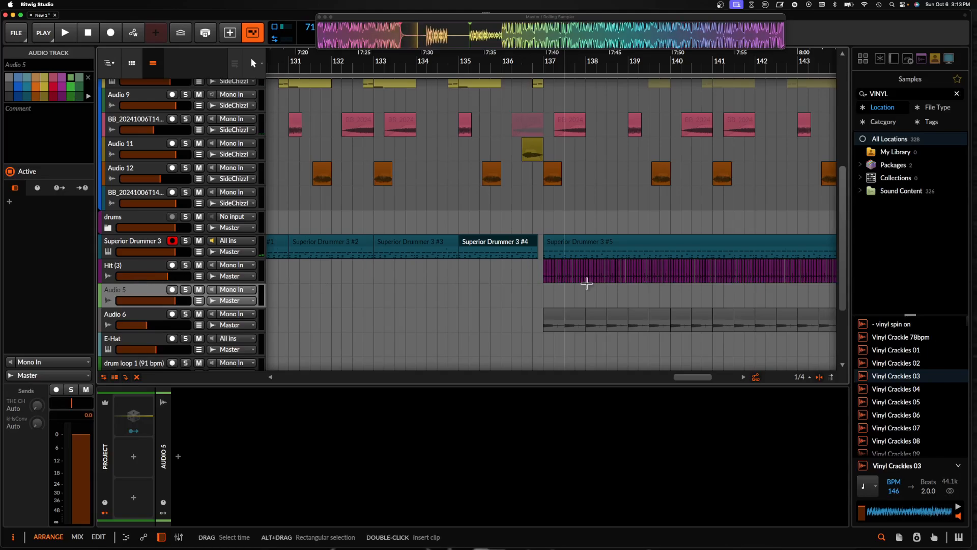
{"action": "left_click_drag", "start_coordinate": [890, 378], "coordinate": [381, 297]}
{"action": "scroll", "coordinate": [381, 296], "scroll_direction": "left", "scroll_amount": 5}
{"action": "scroll", "coordinate": [381, 296], "scroll_direction": "down", "scroll_amount": 2}
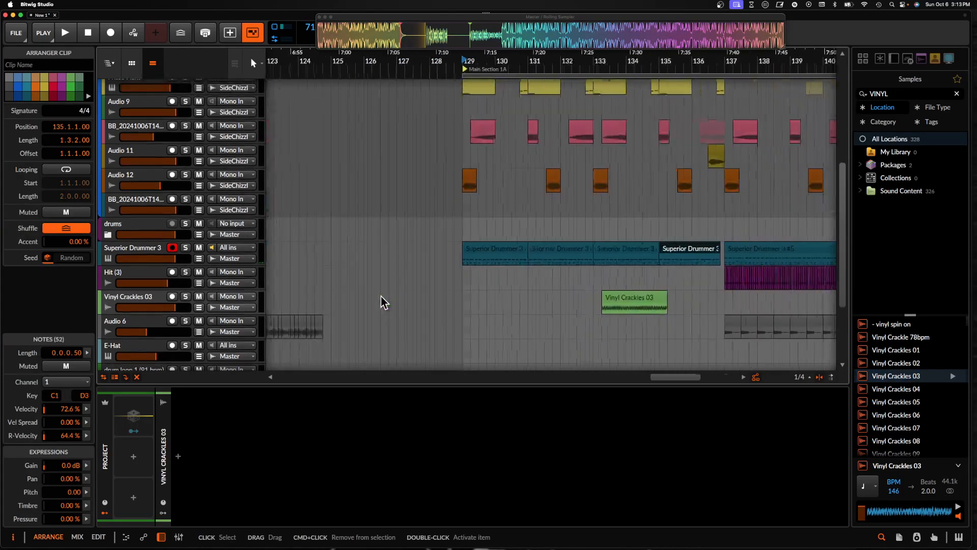
{"action": "left_click", "coordinate": [595, 302]}
{"action": "left_click_drag", "start_coordinate": [473, 299], "coordinate": [475, 300]}
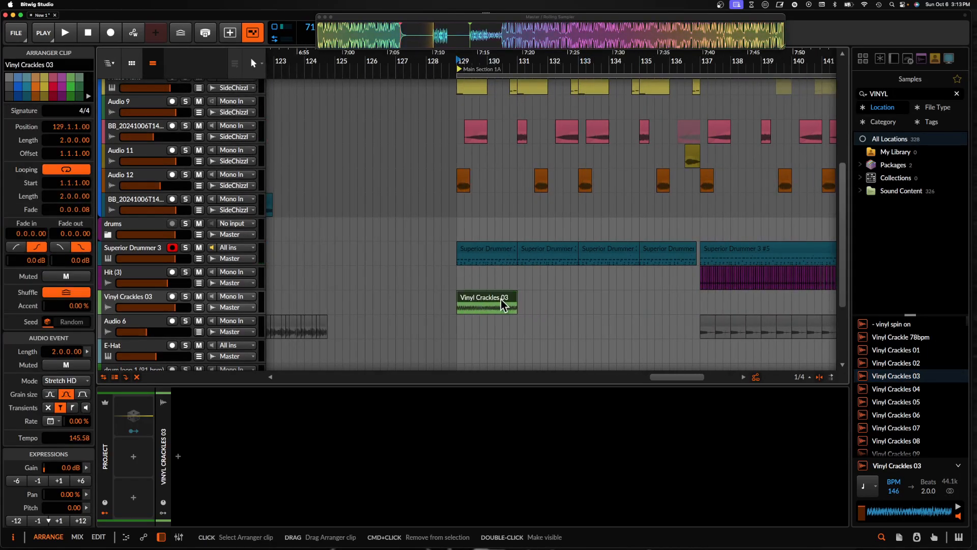
Duplicate the Vinyl Crackles 03 clip seven times to fill bars 129 to 145, and start playback
{"action": "scroll", "coordinate": [501, 299], "scroll_direction": "down", "scroll_amount": 4}
{"action": "key", "text": "super+d"}
{"action": "key", "text": "super+d"}
{"action": "key", "text": "super+d"}
{"action": "key", "text": "super+d"}
{"action": "key", "text": "super+d"}
{"action": "key", "text": "super+d"}
{"action": "key", "text": "super+d"}
{"action": "left_click", "coordinate": [495, 299]}
{"action": "key", "text": "space"}
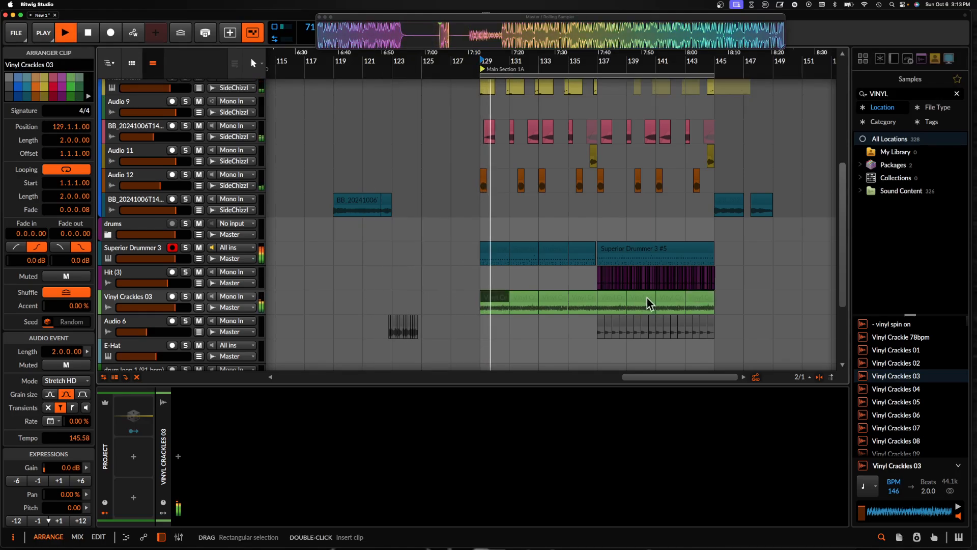
Scale all eight Vinyl Crackles 03 clips to half length (1.0.0.00) and duplicate them to fill bars 137 to 145
{"action": "left_click", "coordinate": [697, 307], "text": "shift"}
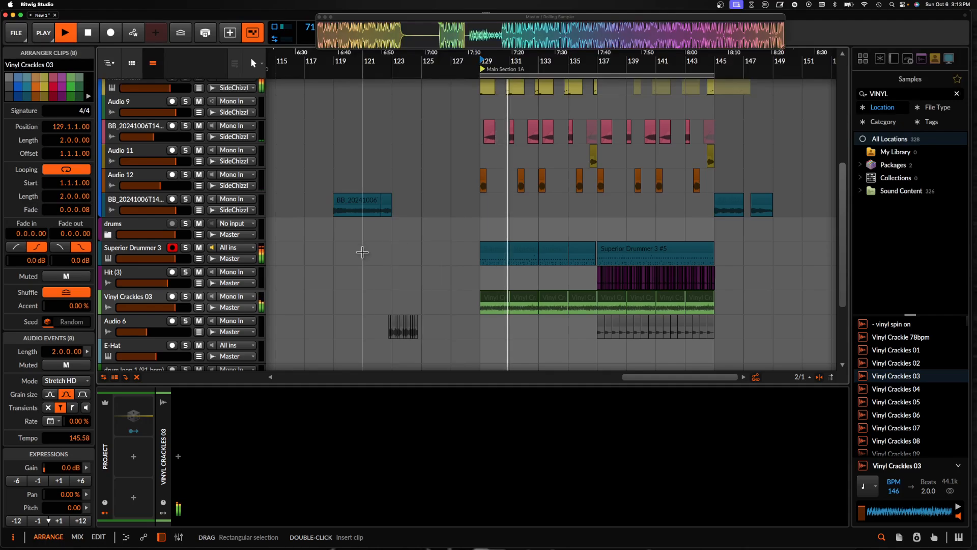
{"action": "key", "text": "super+alt+Left"}
{"action": "key", "text": "super+d"}
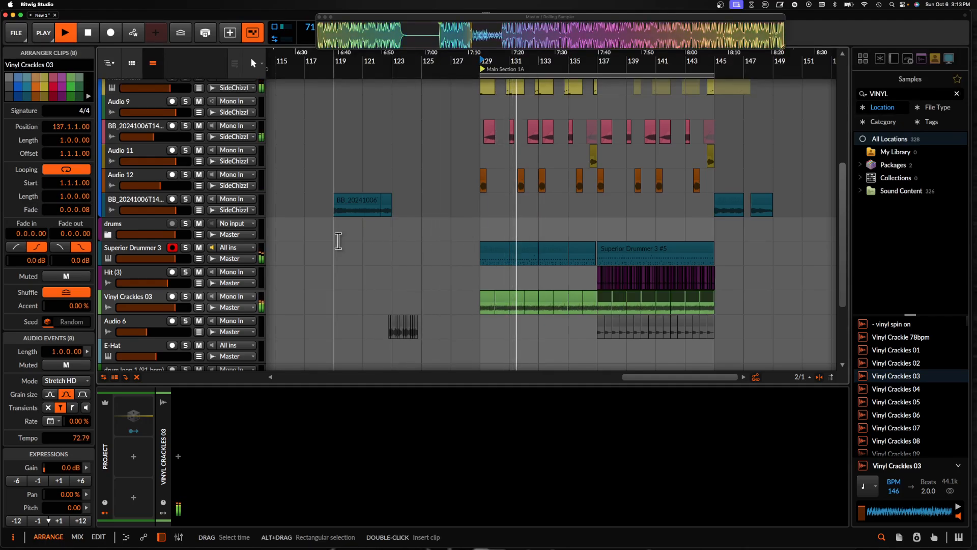
{"action": "left_click", "coordinate": [139, 292]}
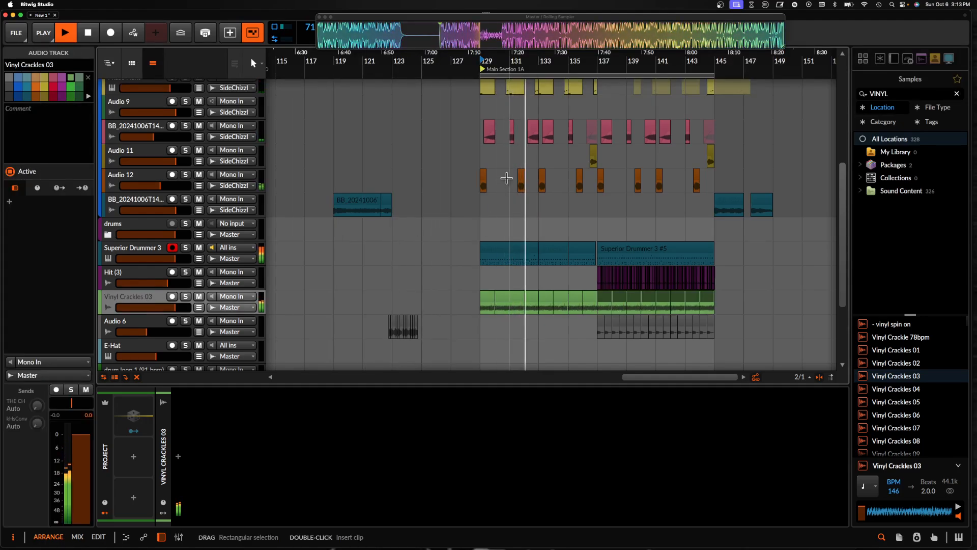
Review the Main Section 1A arrangement across all tracks from bar 129 to bar 145 and the leftover clips beyond it
{"action": "scroll", "coordinate": [507, 173], "scroll_direction": "up", "scroll_amount": 5}
{"action": "scroll", "coordinate": [516, 152], "scroll_direction": "down", "scroll_amount": 2}
{"action": "left_click", "coordinate": [476, 153]}
{"action": "scroll", "coordinate": [475, 152], "scroll_direction": "down", "scroll_amount": 5}
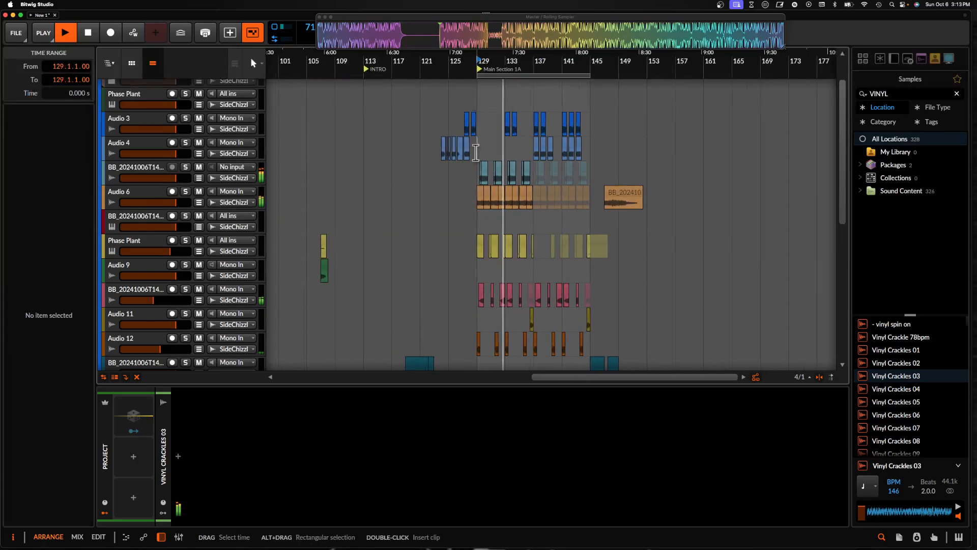
{"action": "scroll", "coordinate": [476, 153], "scroll_direction": "down", "scroll_amount": 10}
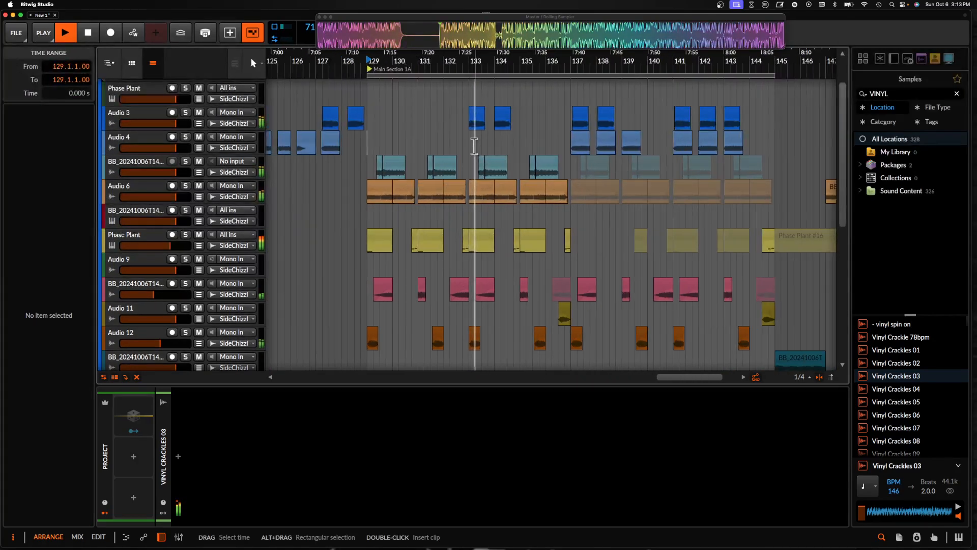
{"action": "scroll", "coordinate": [474, 146], "scroll_direction": "up", "scroll_amount": 5}
{"action": "scroll", "coordinate": [475, 146], "scroll_direction": "down", "scroll_amount": 4}
{"action": "scroll", "coordinate": [474, 147], "scroll_direction": "right", "scroll_amount": 4}
{"action": "scroll", "coordinate": [474, 146], "scroll_direction": "down", "scroll_amount": 4}
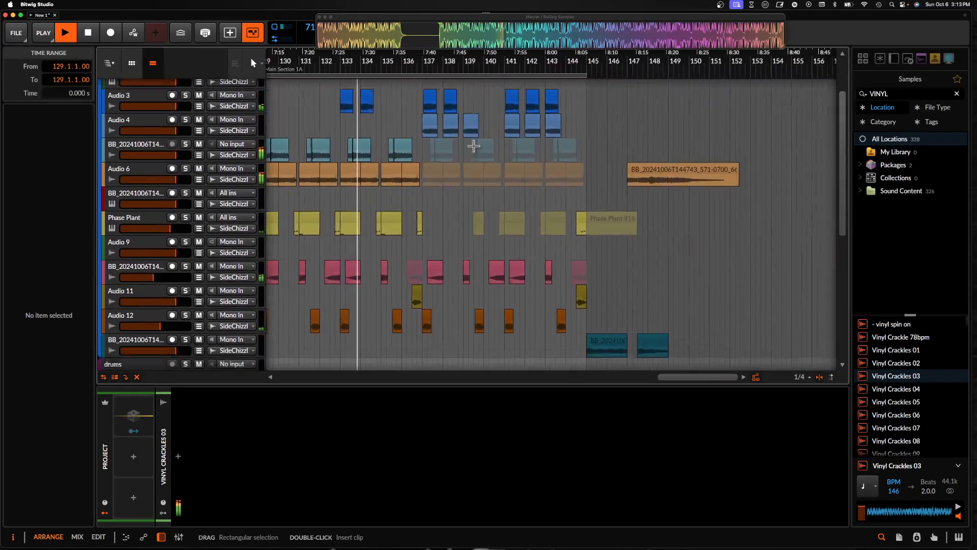
{"action": "scroll", "coordinate": [474, 146], "scroll_direction": "down", "scroll_amount": 8}
{"action": "scroll", "coordinate": [474, 146], "scroll_direction": "down", "scroll_amount": 6}
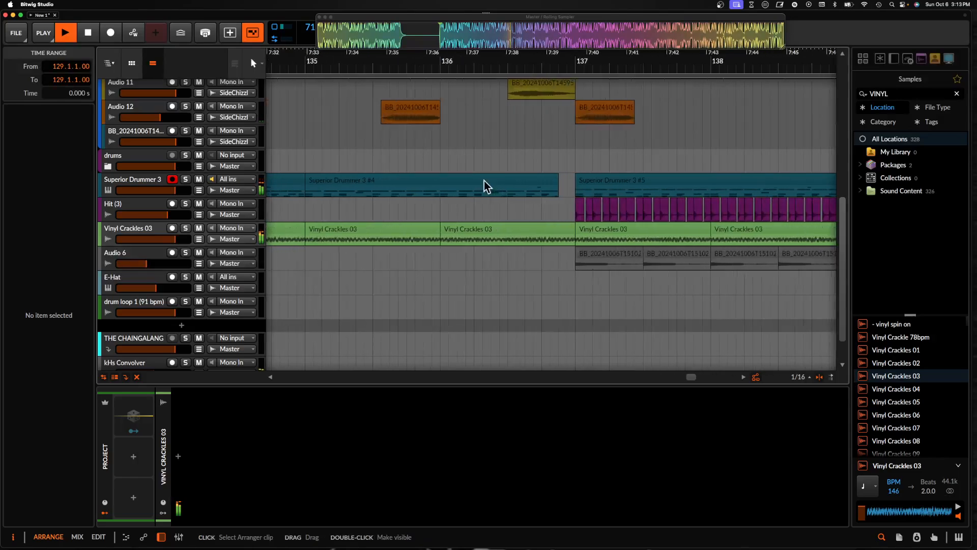
{"action": "scroll", "coordinate": [484, 181], "scroll_direction": "up", "scroll_amount": 8}
{"action": "scroll", "coordinate": [484, 181], "scroll_direction": "up", "scroll_amount": 10}
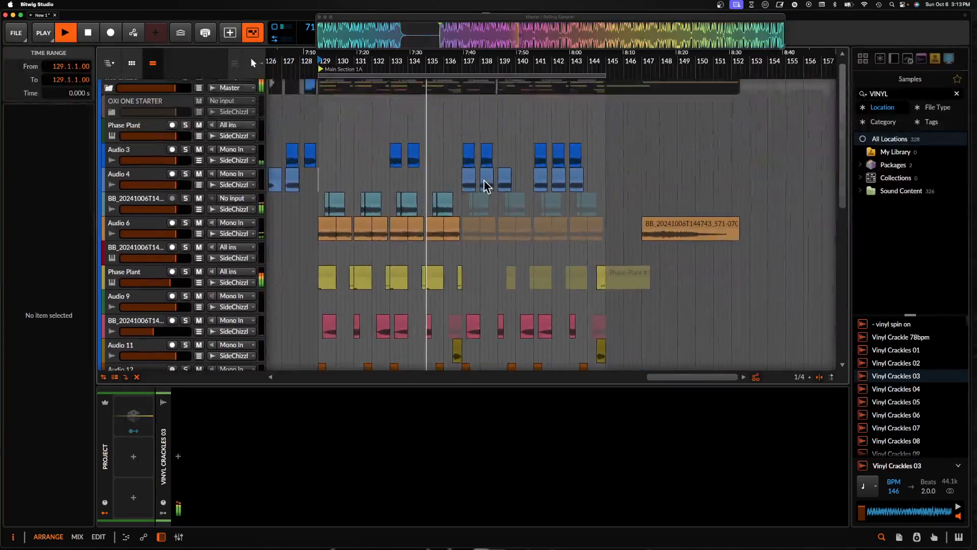
{"action": "scroll", "coordinate": [484, 181], "scroll_direction": "down", "scroll_amount": 9}
{"action": "scroll", "coordinate": [484, 181], "scroll_direction": "right", "scroll_amount": 2}
{"action": "scroll", "coordinate": [486, 177], "scroll_direction": "up", "scroll_amount": 5}
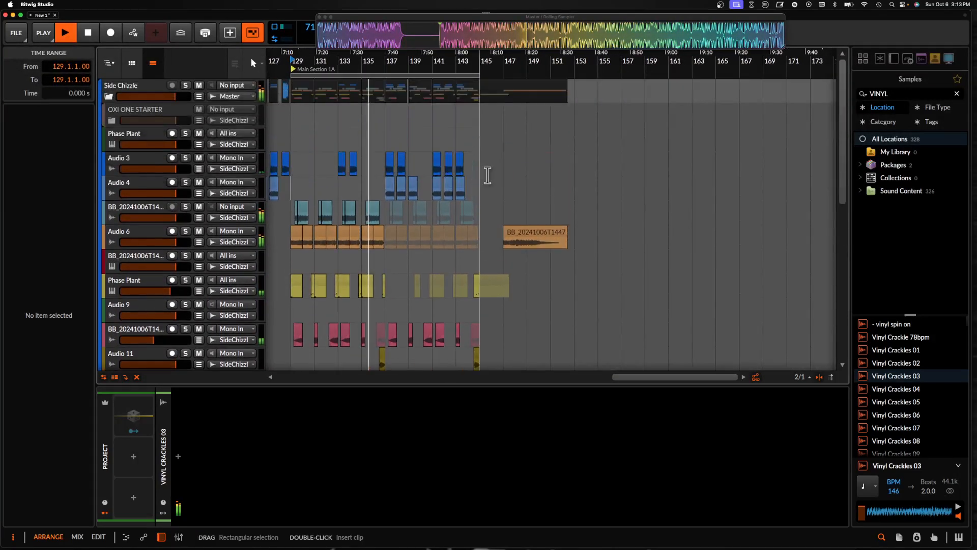
Select bars 145 to 155 across the tracks and move that material ten bars along to start at bar 155
{"action": "left_click", "coordinate": [466, 91]}
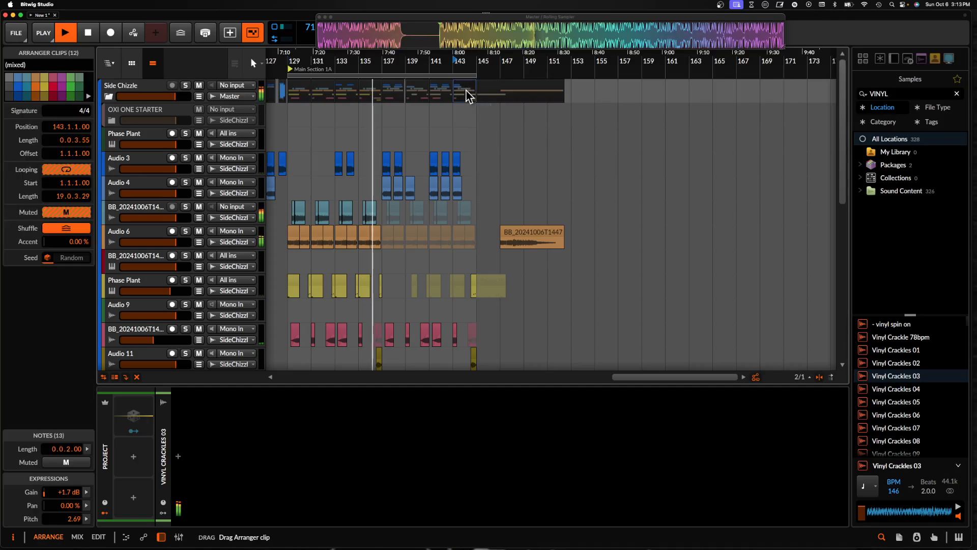
{"action": "left_click_drag", "start_coordinate": [477, 98], "coordinate": [598, 429]}
{"action": "scroll", "coordinate": [521, 161], "scroll_direction": "up", "scroll_amount": 5}
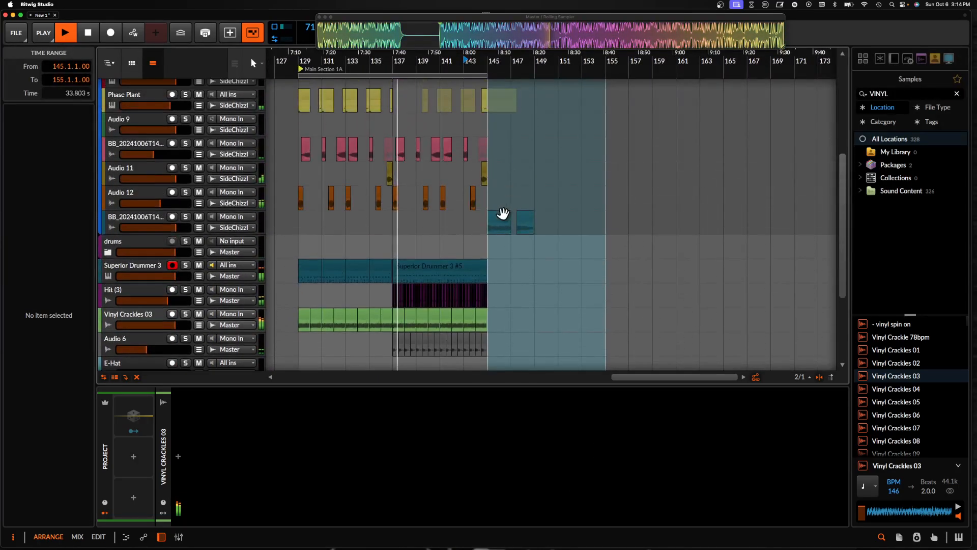
{"action": "left_click_drag", "start_coordinate": [502, 218], "coordinate": [607, 210]}
{"action": "scroll", "coordinate": [430, 180], "scroll_direction": "up", "scroll_amount": 9}
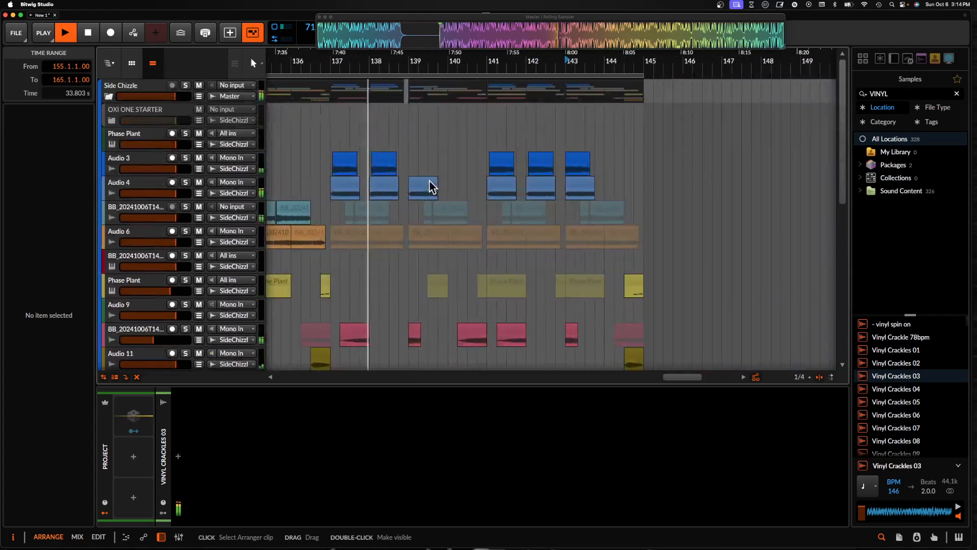
Open the Superior Drummer 3 clip starting at bar 137, select all its G2 notes and lower their velocity to 22%
{"action": "scroll", "coordinate": [427, 185], "scroll_direction": "left", "scroll_amount": 1}
{"action": "scroll", "coordinate": [369, 166], "scroll_direction": "down", "scroll_amount": 10}
{"action": "scroll", "coordinate": [366, 155], "scroll_direction": "left", "scroll_amount": 1}
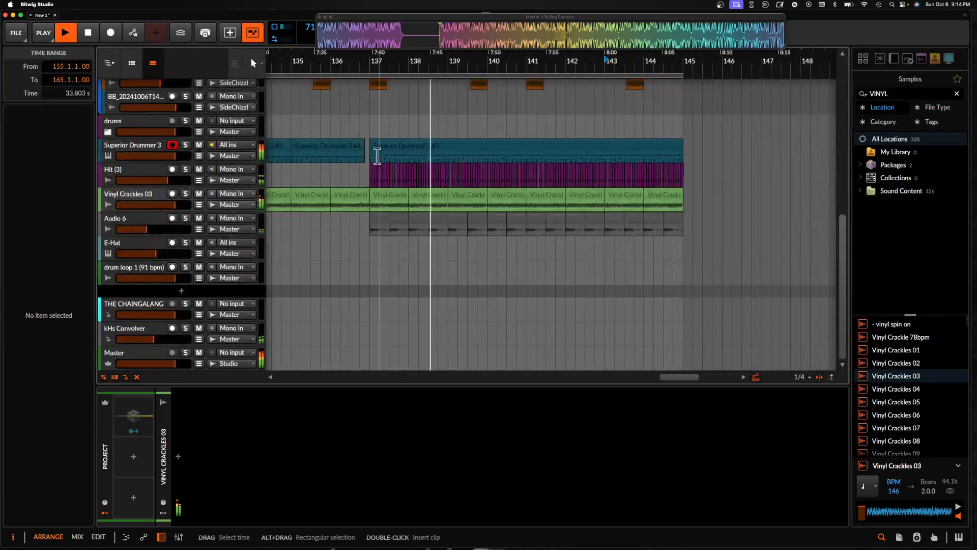
{"action": "double_click", "coordinate": [377, 152]}
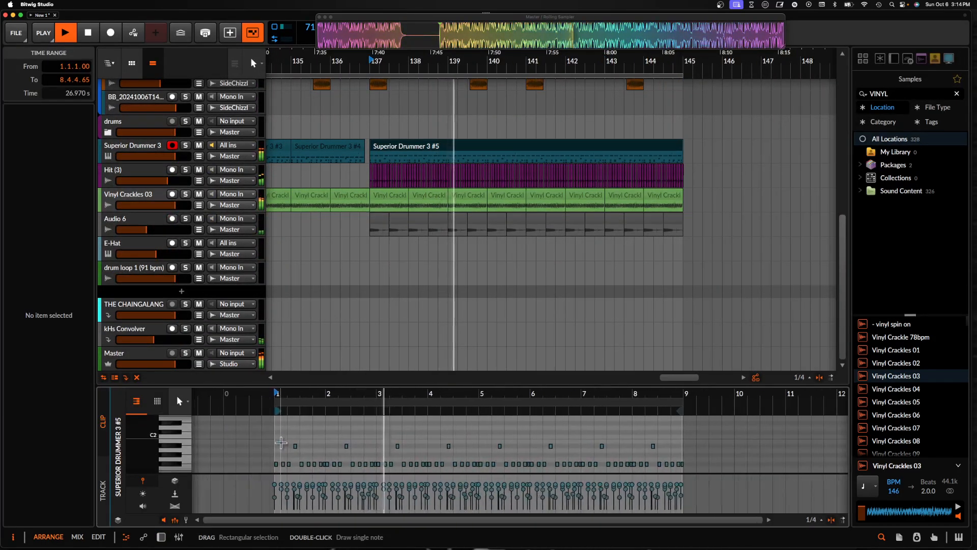
{"action": "scroll", "coordinate": [281, 444], "scroll_direction": "up", "scroll_amount": 3}
{"action": "scroll", "coordinate": [284, 446], "scroll_direction": "right", "scroll_amount": 1}
{"action": "left_click_drag", "start_coordinate": [265, 445], "coordinate": [715, 483]}
{"action": "left_click", "coordinate": [281, 439]}
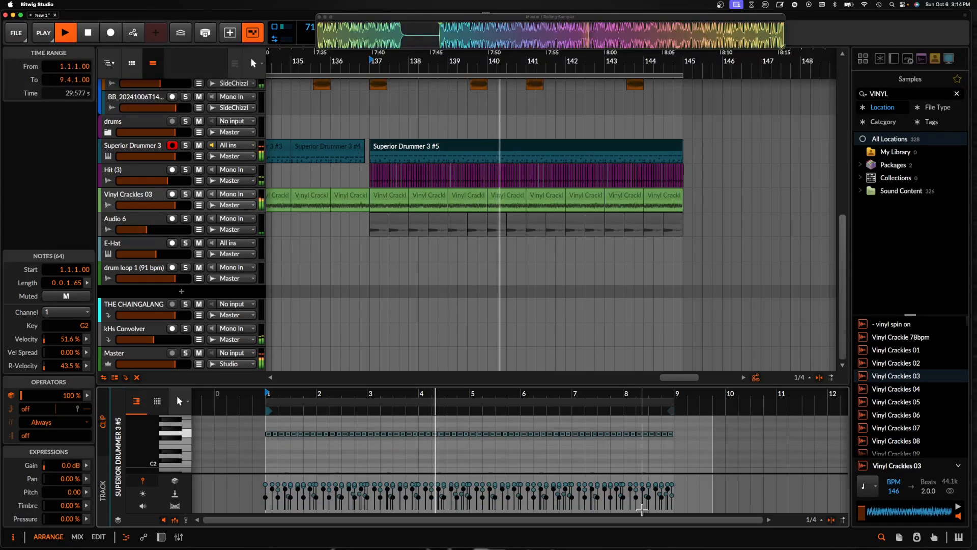
{"action": "left_click_drag", "start_coordinate": [643, 489], "coordinate": [643, 499]}
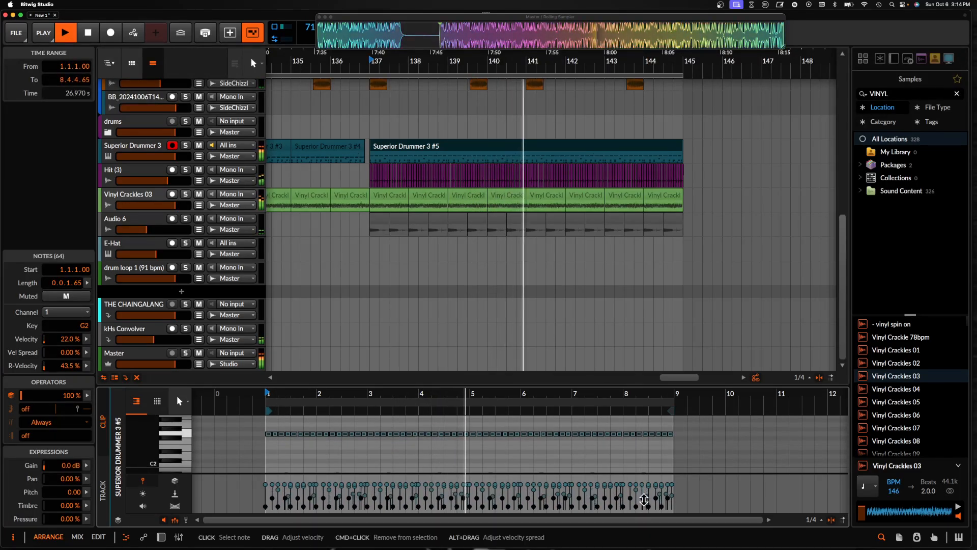
Place the insertion point at bar 137 and review the clips on all tracks from bar 129 to 145 during playback
{"action": "scroll", "coordinate": [487, 442], "scroll_direction": "down", "scroll_amount": 3}
{"action": "scroll", "coordinate": [436, 237], "scroll_direction": "up", "scroll_amount": 5}
{"action": "scroll", "coordinate": [436, 231], "scroll_direction": "down", "scroll_amount": 3}
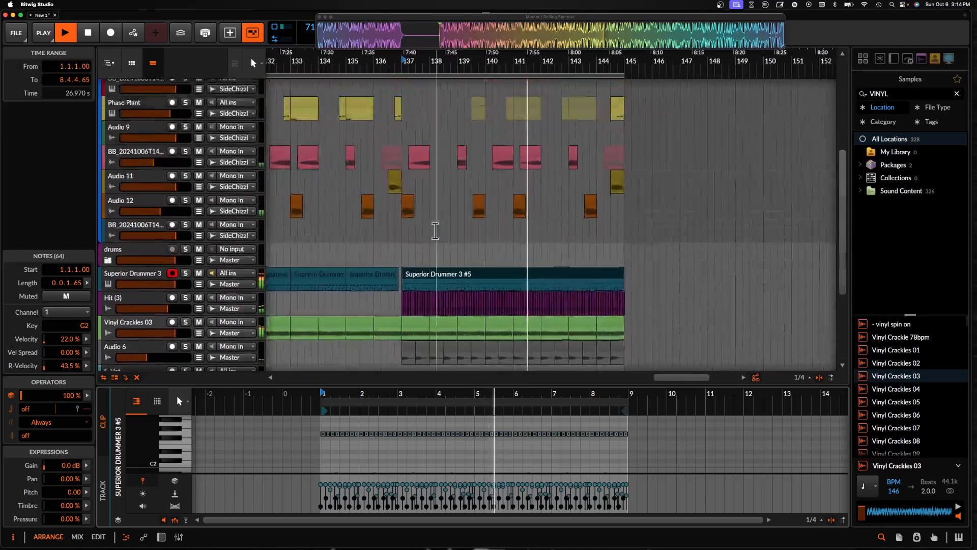
{"action": "scroll", "coordinate": [435, 231], "scroll_direction": "up", "scroll_amount": 3}
{"action": "scroll", "coordinate": [439, 207], "scroll_direction": "down", "scroll_amount": 4}
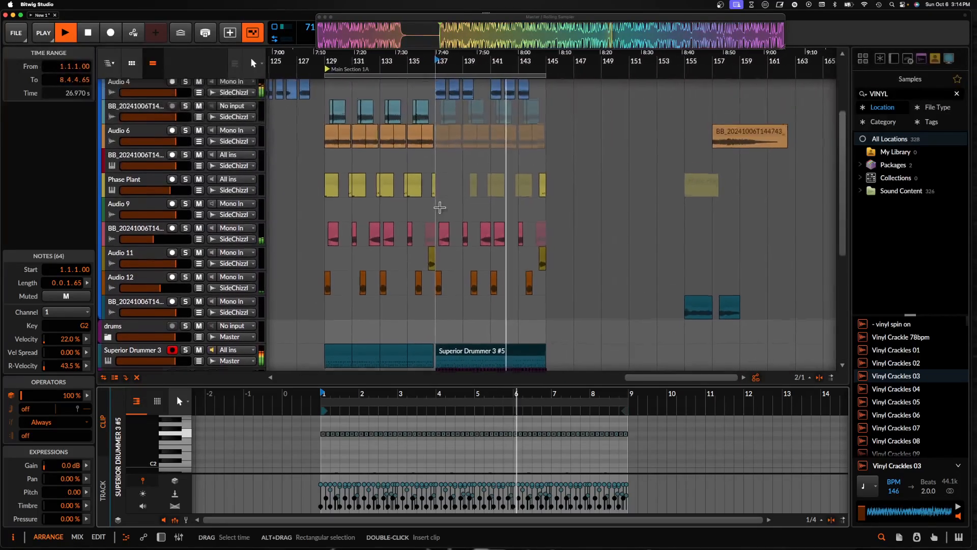
{"action": "scroll", "coordinate": [439, 206], "scroll_direction": "up", "scroll_amount": 4}
{"action": "left_click", "coordinate": [428, 164]}
{"action": "left_click", "coordinate": [432, 166]}
{"action": "scroll", "coordinate": [432, 167], "scroll_direction": "up", "scroll_amount": 4}
{"action": "scroll", "coordinate": [433, 167], "scroll_direction": "down", "scroll_amount": 2}
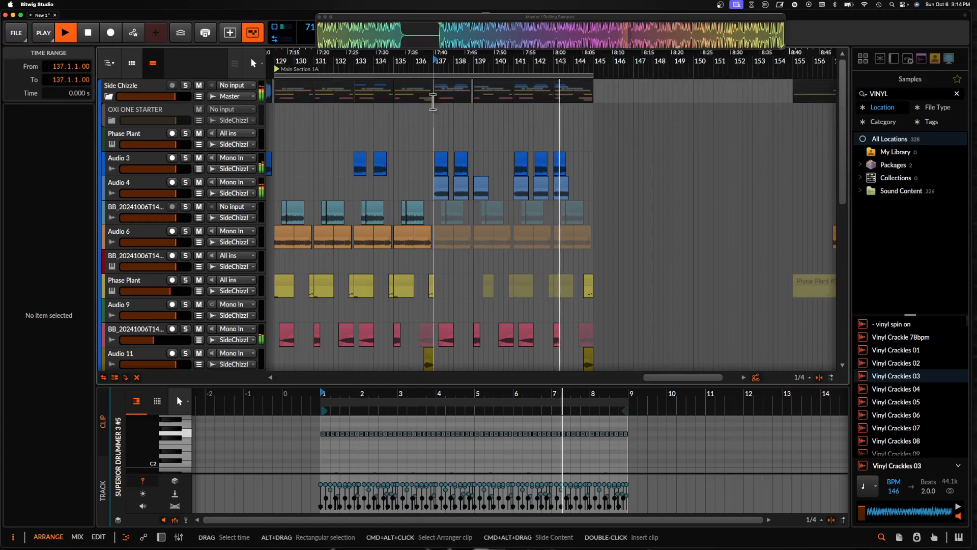
{"action": "scroll", "coordinate": [496, 151], "scroll_direction": "down", "scroll_amount": 5}
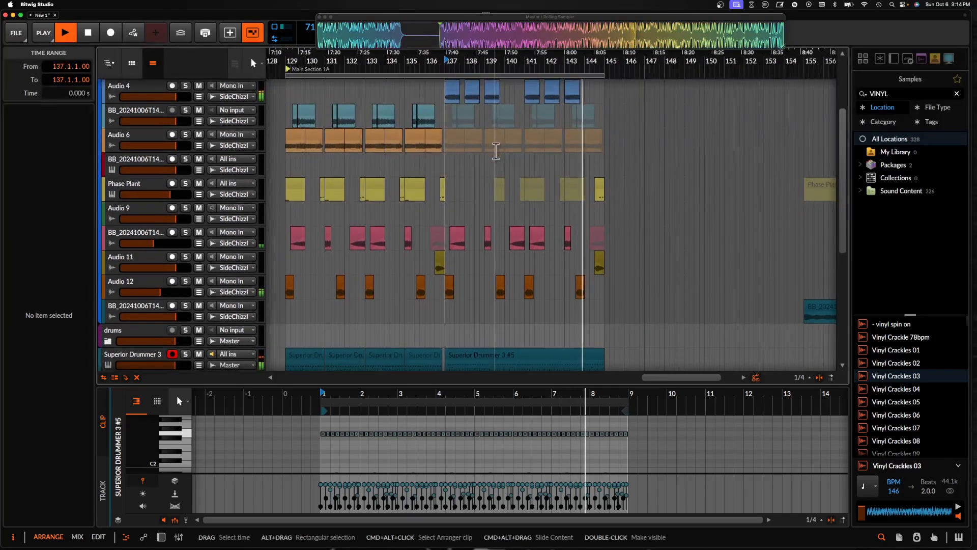
{"action": "scroll", "coordinate": [537, 245], "scroll_direction": "down", "scroll_amount": 3}
{"action": "scroll", "coordinate": [538, 246], "scroll_direction": "up", "scroll_amount": 3}
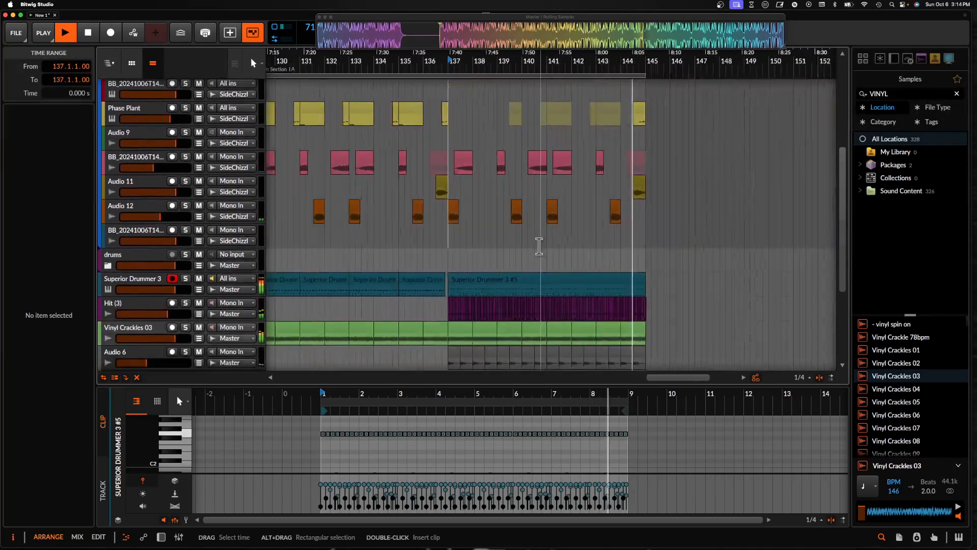
{"action": "scroll", "coordinate": [517, 237], "scroll_direction": "up", "scroll_amount": 7}
{"action": "scroll", "coordinate": [517, 237], "scroll_direction": "down", "scroll_amount": 3}
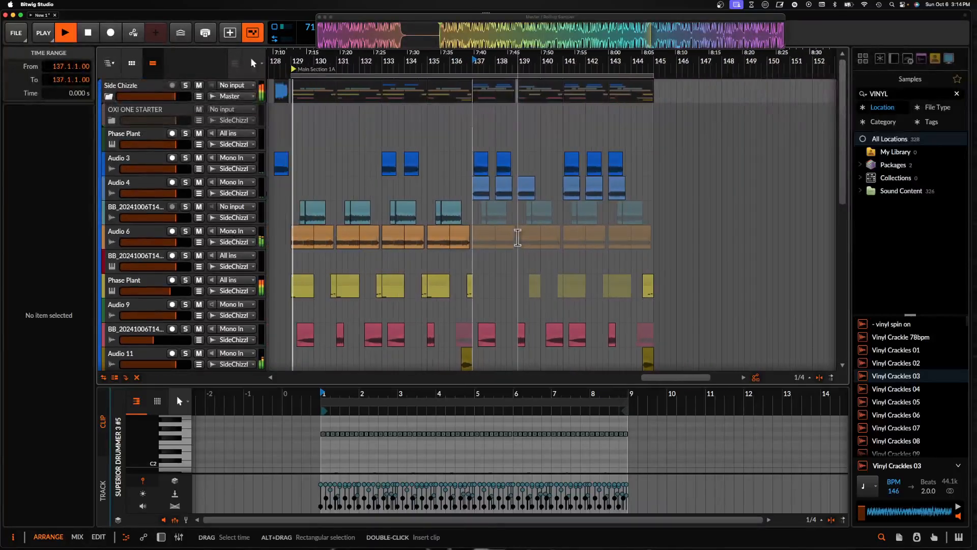
{"action": "scroll", "coordinate": [516, 237], "scroll_direction": "down", "scroll_amount": 3}
{"action": "scroll", "coordinate": [517, 237], "scroll_direction": "left", "scroll_amount": 2}
{"action": "scroll", "coordinate": [518, 237], "scroll_direction": "up", "scroll_amount": 4}
{"action": "scroll", "coordinate": [519, 229], "scroll_direction": "right", "scroll_amount": 1}
{"action": "scroll", "coordinate": [443, 168], "scroll_direction": "down", "scroll_amount": 4}
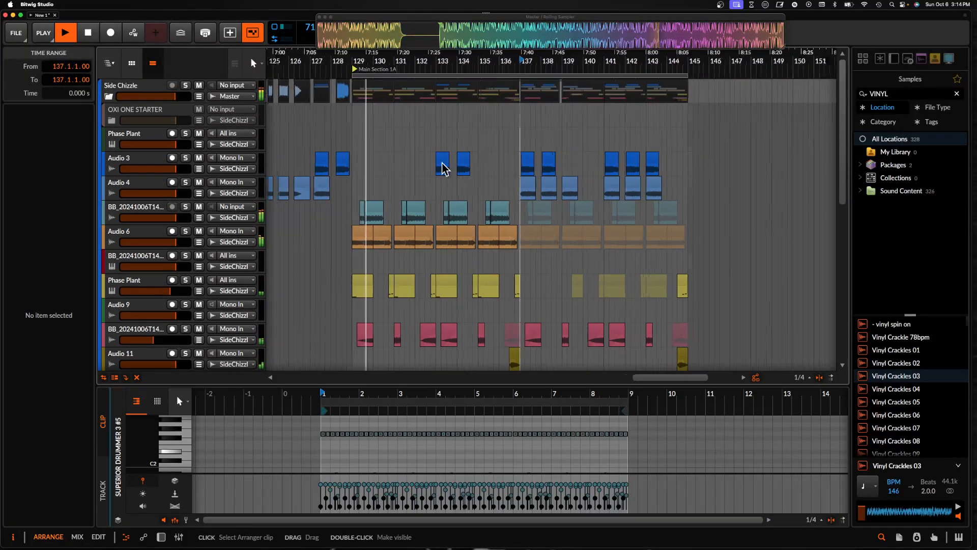
{"action": "key", "text": "space"}
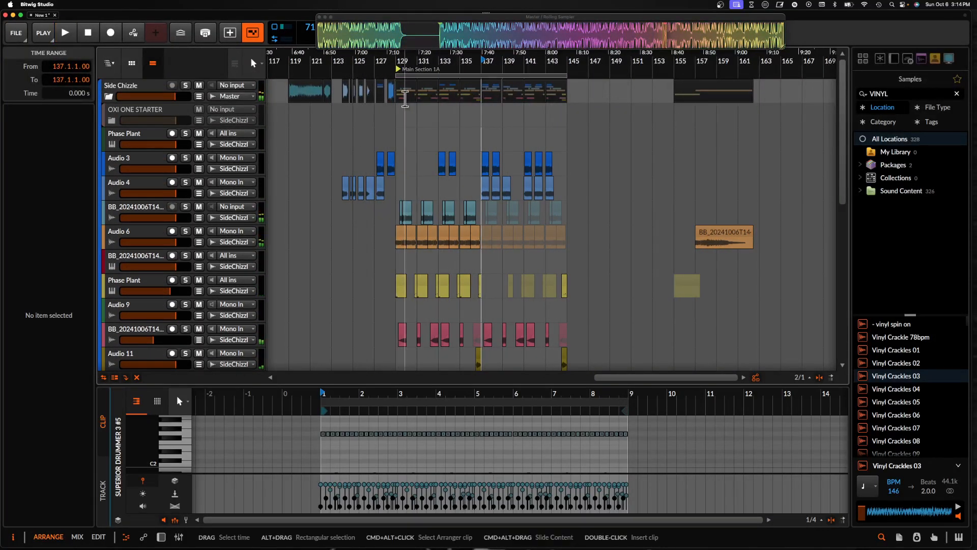
{"action": "left_click_drag", "start_coordinate": [290, 94], "coordinate": [285, 196]}
{"action": "scroll", "coordinate": [338, 196], "scroll_direction": "left", "scroll_amount": 3}
{"action": "left_click", "coordinate": [554, 97]}
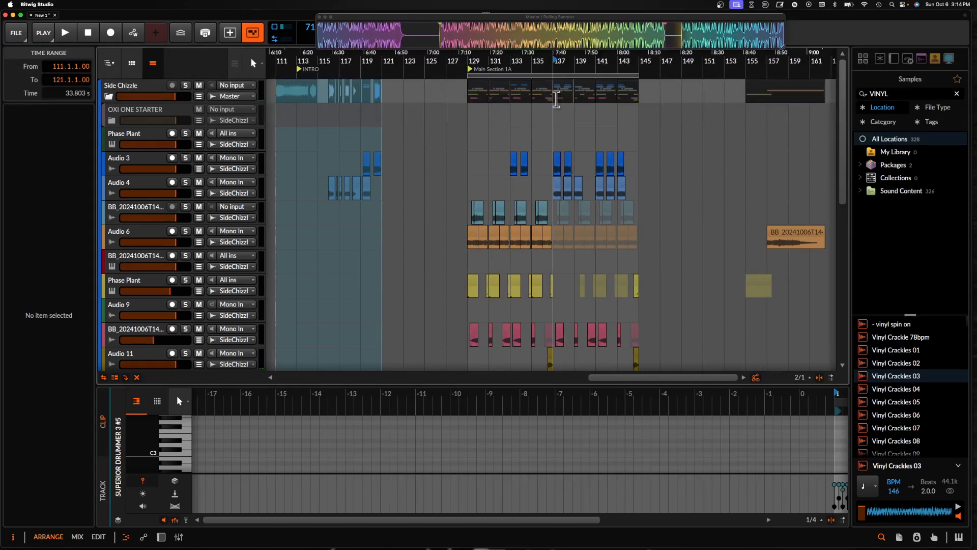
{"action": "left_click", "coordinate": [469, 86]}
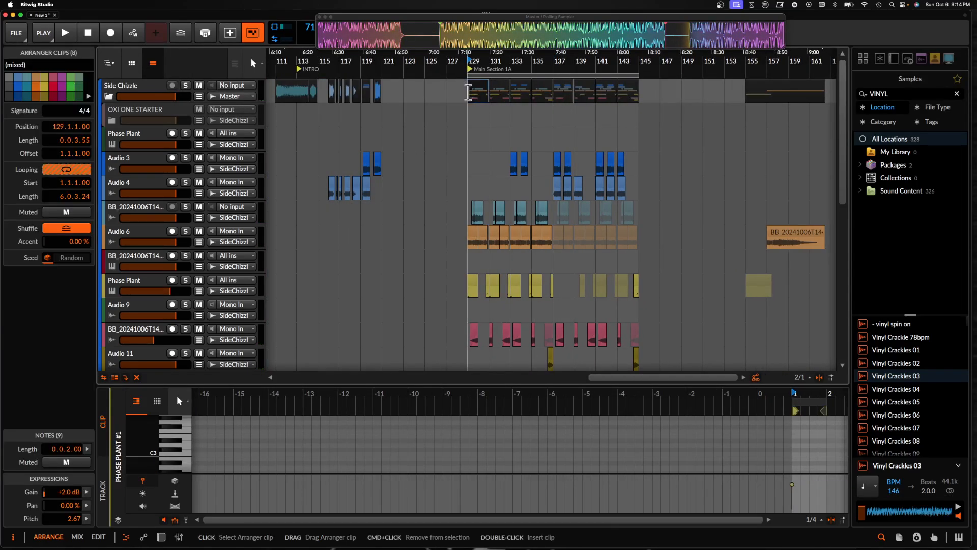
{"action": "left_click_drag", "start_coordinate": [469, 95], "coordinate": [528, 211]}
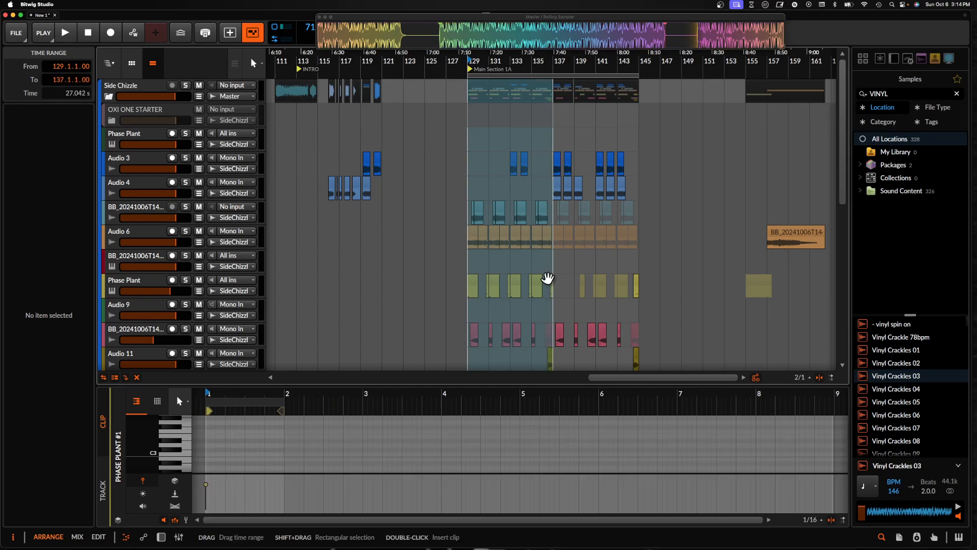
Mute the four teal BB_20241006T144743 audio clips between bars 129 and 133, and start playback from bar 129
{"action": "left_click", "coordinate": [500, 217]}
{"action": "scroll", "coordinate": [499, 215], "scroll_direction": "up", "scroll_amount": 5}
{"action": "key", "text": "alt+m"}
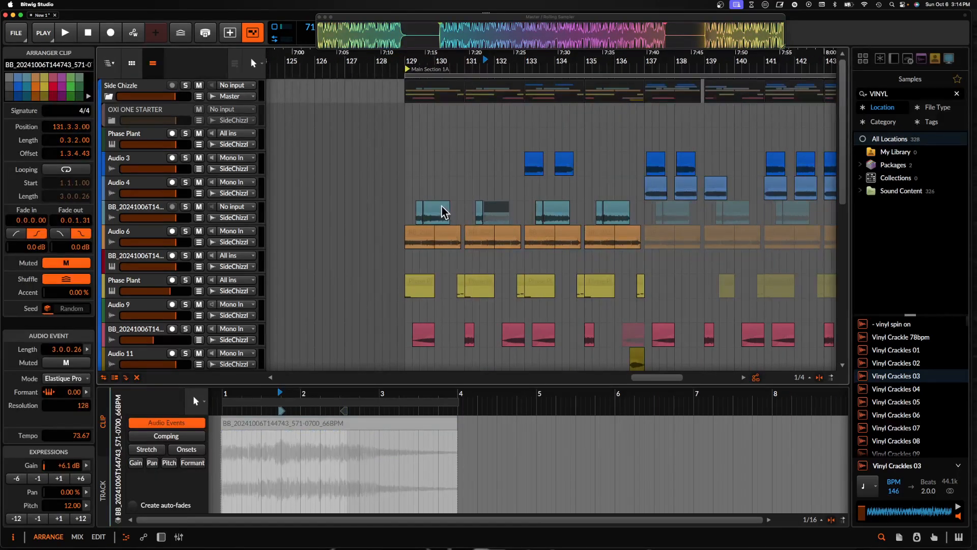
{"action": "left_click", "coordinate": [440, 209]}
{"action": "key", "text": "alt+m"}
{"action": "left_click", "coordinate": [404, 190]}
{"action": "key", "text": "space"}
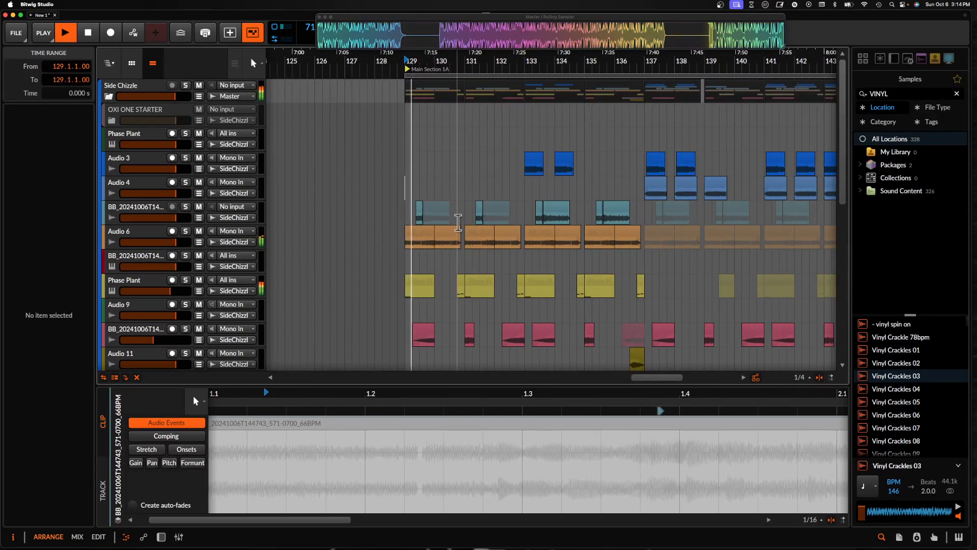
{"action": "left_click", "coordinate": [420, 214]}
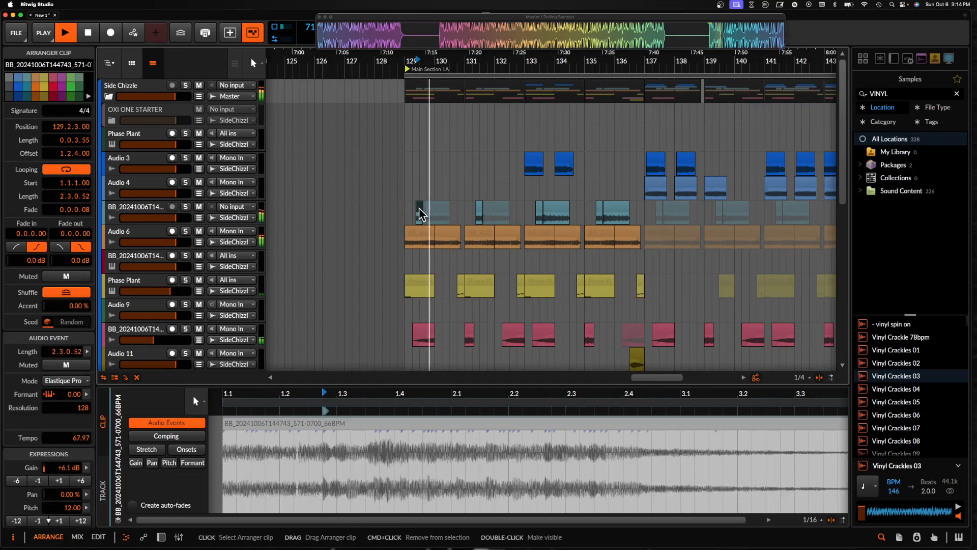
{"action": "left_click", "coordinate": [478, 214]}
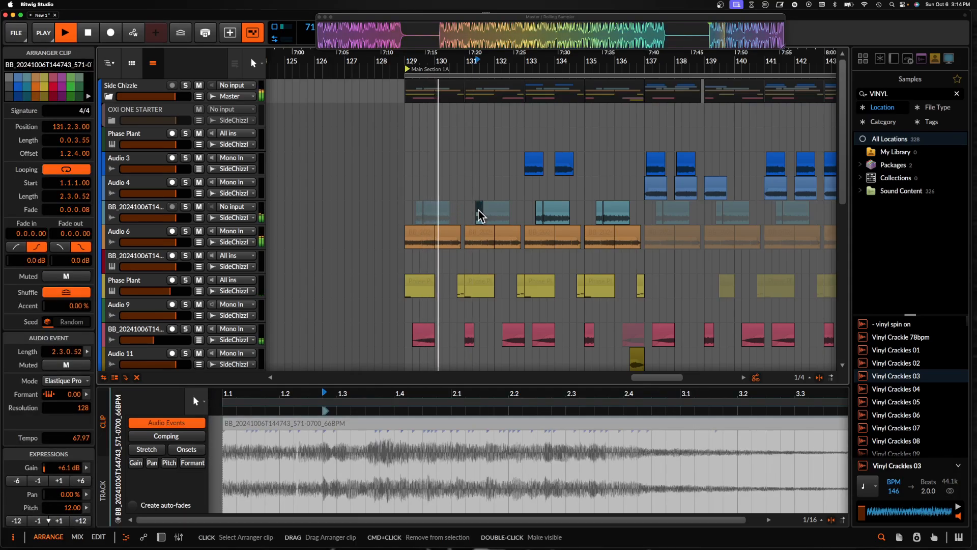
Listen to bars 129 to 137 with the muted clips and examine the melodic and drum tracks
{"action": "left_click", "coordinate": [421, 281]}
{"action": "scroll", "coordinate": [487, 249], "scroll_direction": "down", "scroll_amount": 3}
{"action": "scroll", "coordinate": [488, 249], "scroll_direction": "down", "scroll_amount": 3}
{"action": "scroll", "coordinate": [486, 258], "scroll_direction": "up", "scroll_amount": 3}
{"action": "scroll", "coordinate": [488, 256], "scroll_direction": "right", "scroll_amount": 3}
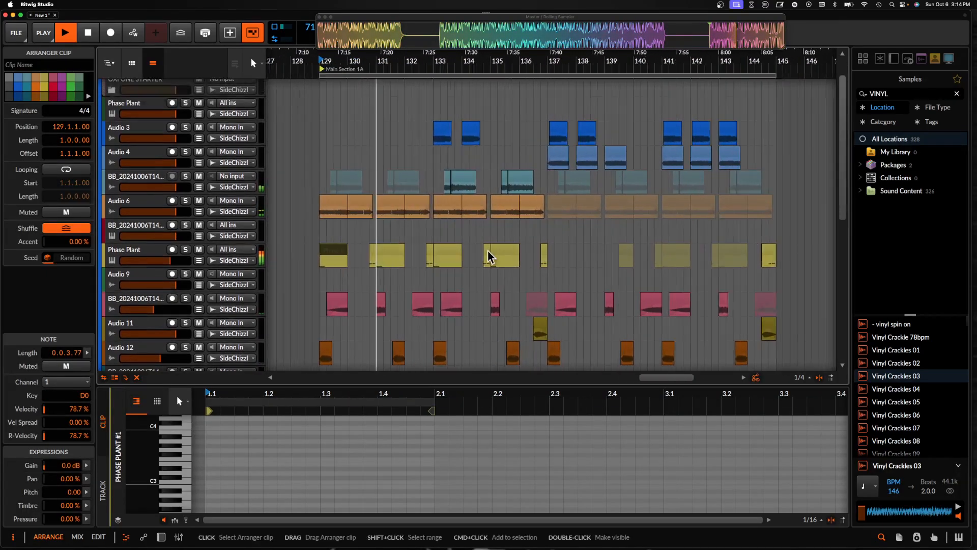
{"action": "scroll", "coordinate": [408, 243], "scroll_direction": "up", "scroll_amount": 3}
{"action": "scroll", "coordinate": [408, 242], "scroll_direction": "down", "scroll_amount": 1}
{"action": "scroll", "coordinate": [408, 243], "scroll_direction": "down", "scroll_amount": 3}
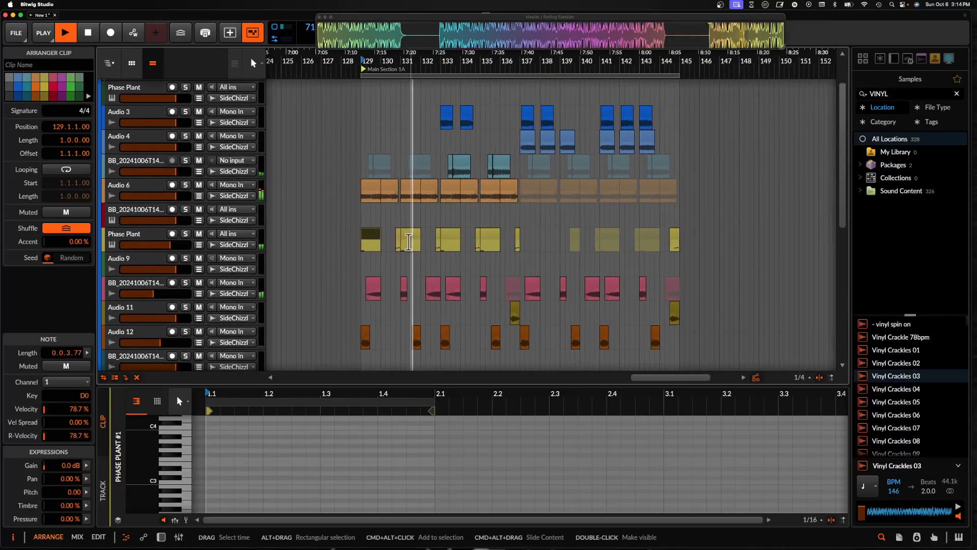
{"action": "scroll", "coordinate": [428, 229], "scroll_direction": "up", "scroll_amount": 2}
{"action": "scroll", "coordinate": [426, 226], "scroll_direction": "up", "scroll_amount": 3}
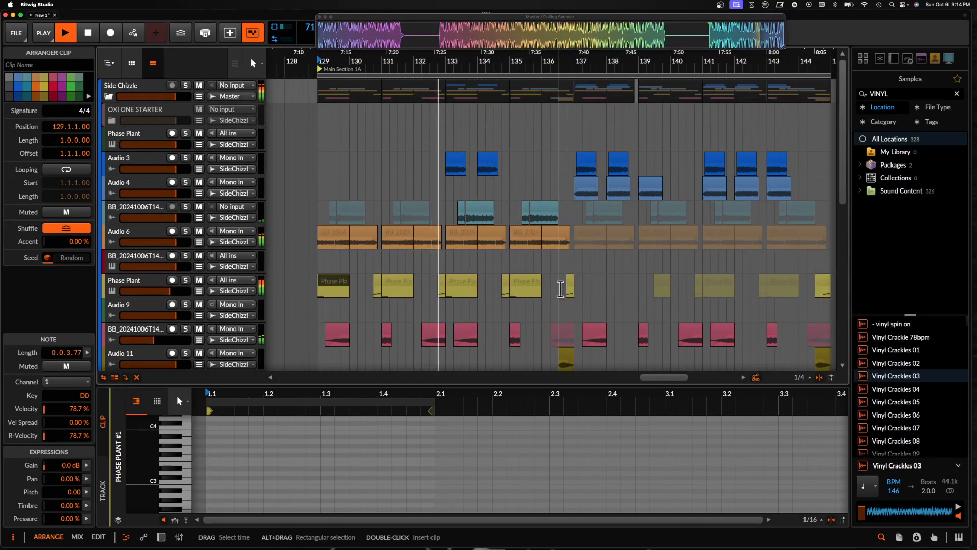
{"action": "scroll", "coordinate": [481, 282], "scroll_direction": "down", "scroll_amount": 4}
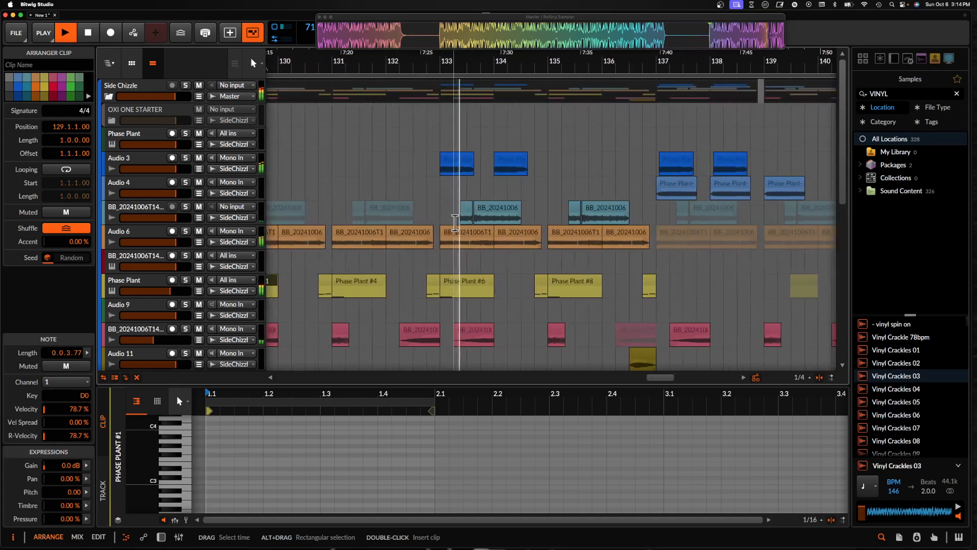
{"action": "scroll", "coordinate": [494, 215], "scroll_direction": "up", "scroll_amount": 4}
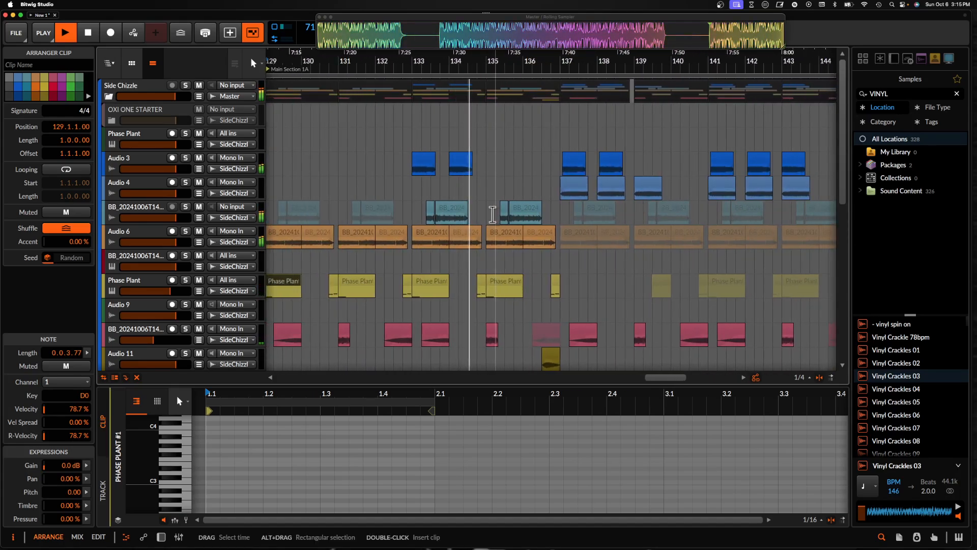
{"action": "scroll", "coordinate": [496, 218], "scroll_direction": "left", "scroll_amount": 3}
{"action": "scroll", "coordinate": [495, 218], "scroll_direction": "down", "scroll_amount": 1}
{"action": "scroll", "coordinate": [486, 234], "scroll_direction": "down", "scroll_amount": 2}
{"action": "scroll", "coordinate": [487, 233], "scroll_direction": "right", "scroll_amount": 5}
{"action": "scroll", "coordinate": [487, 234], "scroll_direction": "up", "scroll_amount": 2}
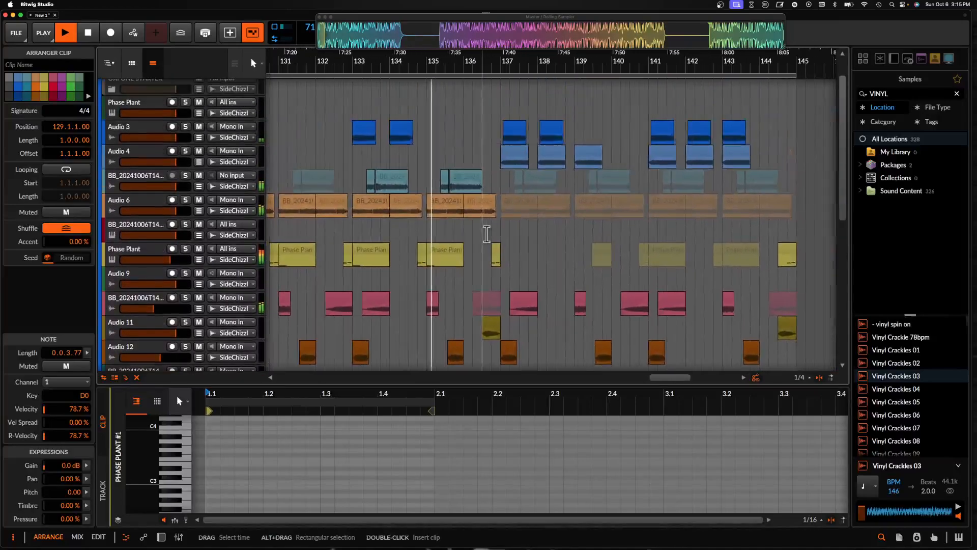
{"action": "scroll", "coordinate": [486, 234], "scroll_direction": "up", "scroll_amount": 2}
{"action": "scroll", "coordinate": [487, 234], "scroll_direction": "down", "scroll_amount": 8}
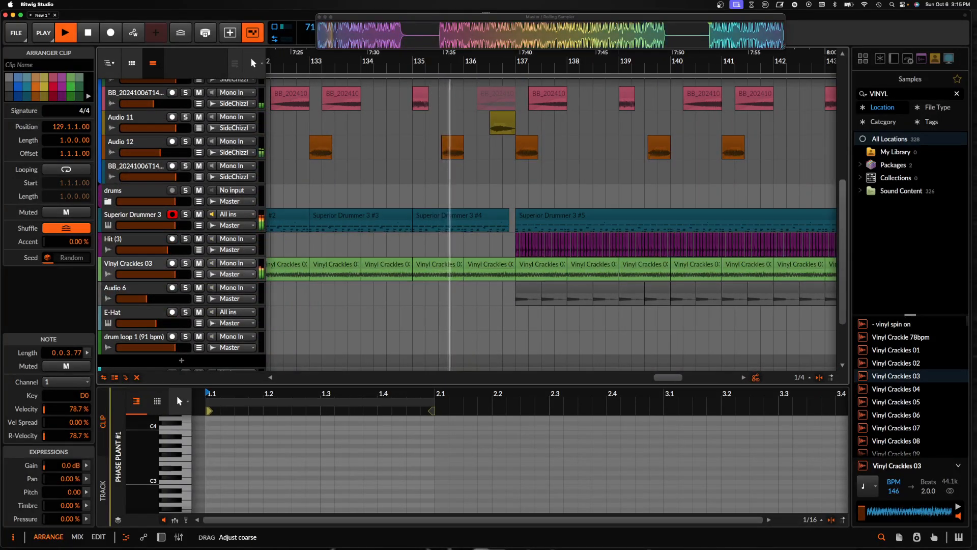
Try a project tempo of about 76 BPM and play the section from bar 137
{"action": "left_click_drag", "start_coordinate": [311, 32], "coordinate": [310, 25]}
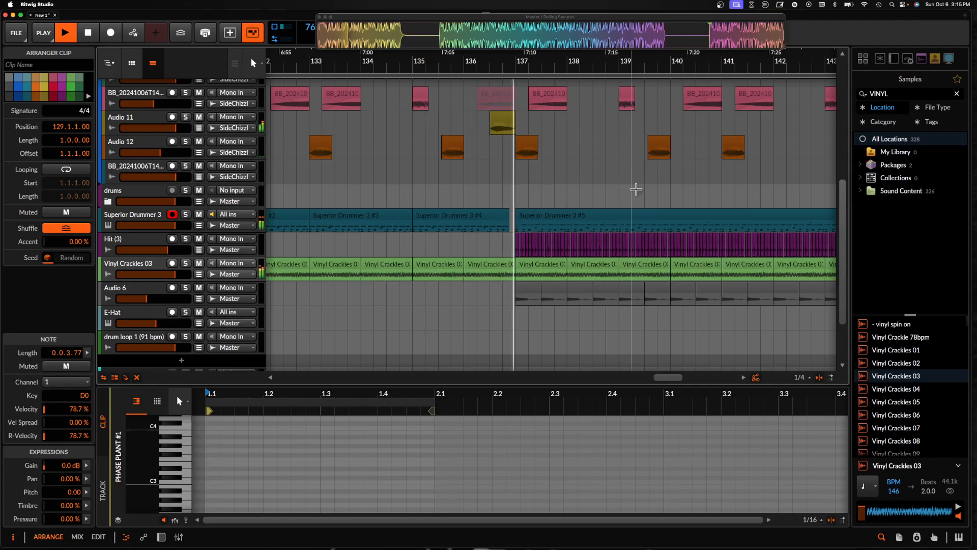
{"action": "left_click", "coordinate": [515, 179]}
{"action": "scroll", "coordinate": [516, 179], "scroll_direction": "up", "scroll_amount": 5}
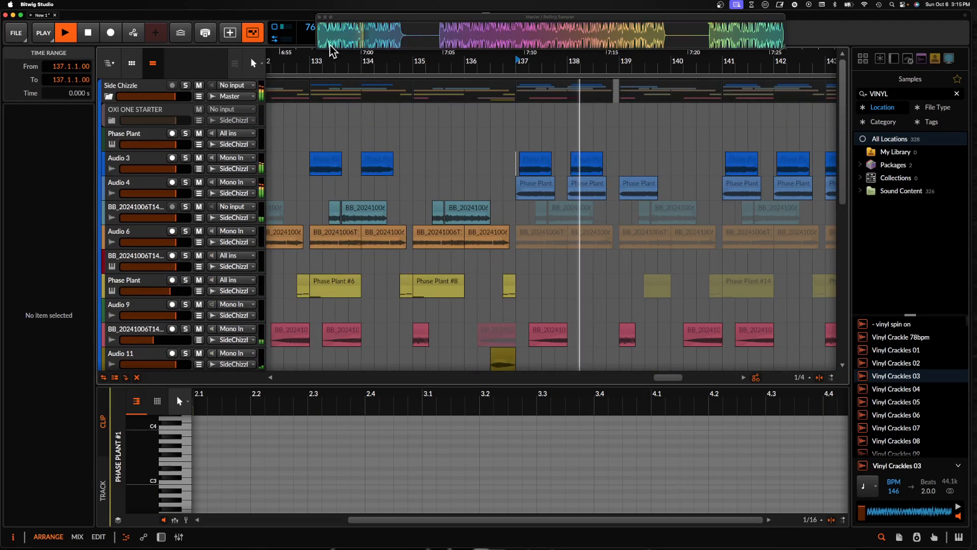
Select the eleven Audio 3 and Audio 4 clips from bar 137 to bar 144 and bounce them in place
{"action": "scroll", "coordinate": [535, 167], "scroll_direction": "right", "scroll_amount": 3}
{"action": "scroll", "coordinate": [535, 167], "scroll_direction": "down", "scroll_amount": 3}
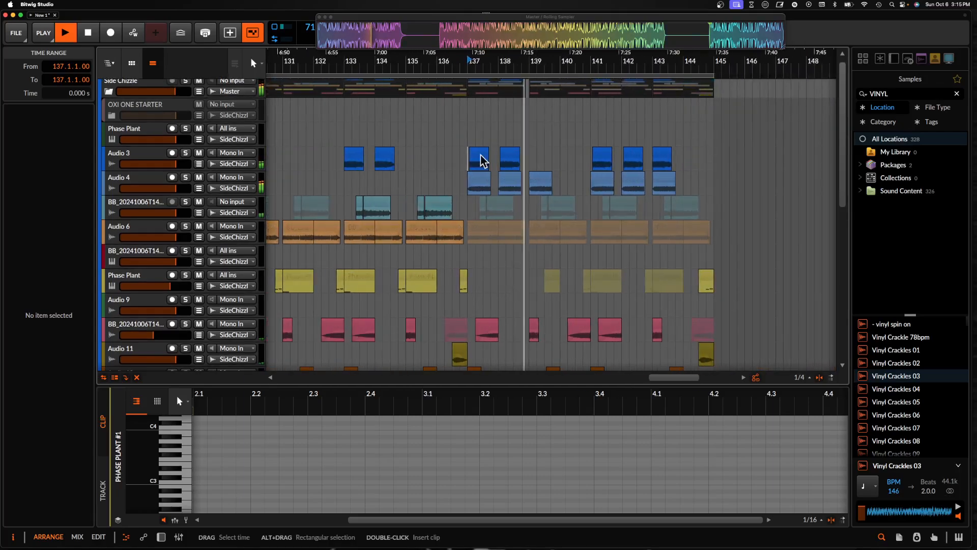
{"action": "left_click", "coordinate": [480, 156]}
{"action": "left_click", "coordinate": [665, 182], "text": "shift"}
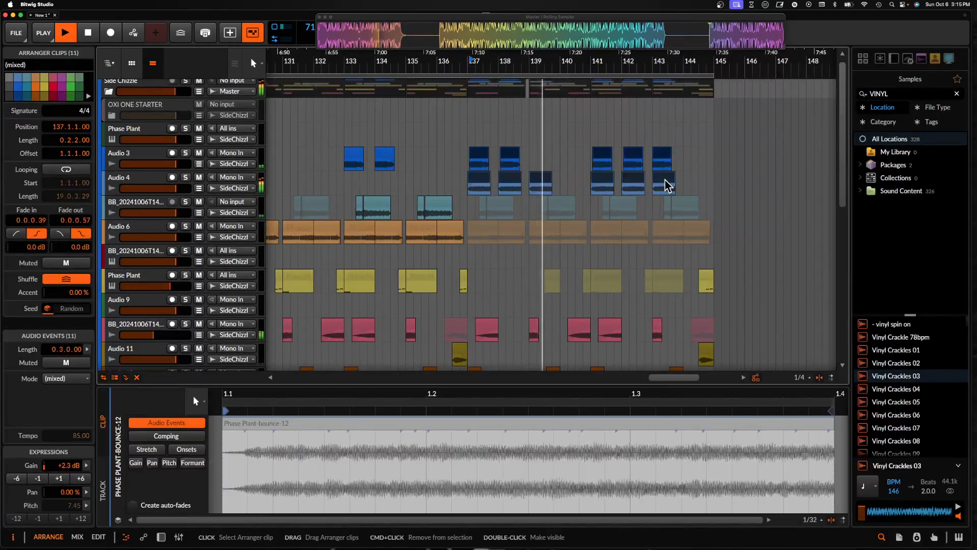
{"action": "key", "text": "super+b"}
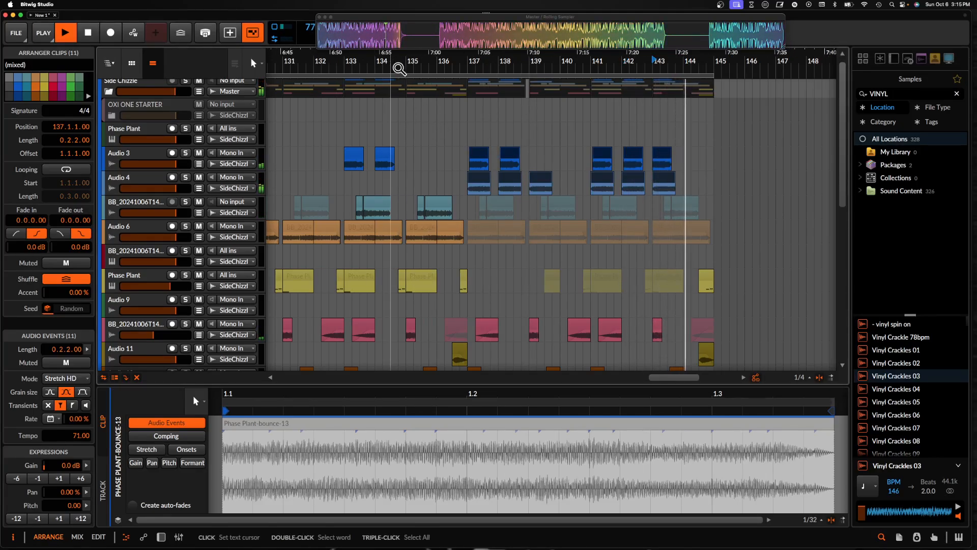
Move the Rolling Sampler window clear of the tempo display and set the project tempo to 75 BPM, playing from bar 137
{"action": "left_click", "coordinate": [467, 159]}
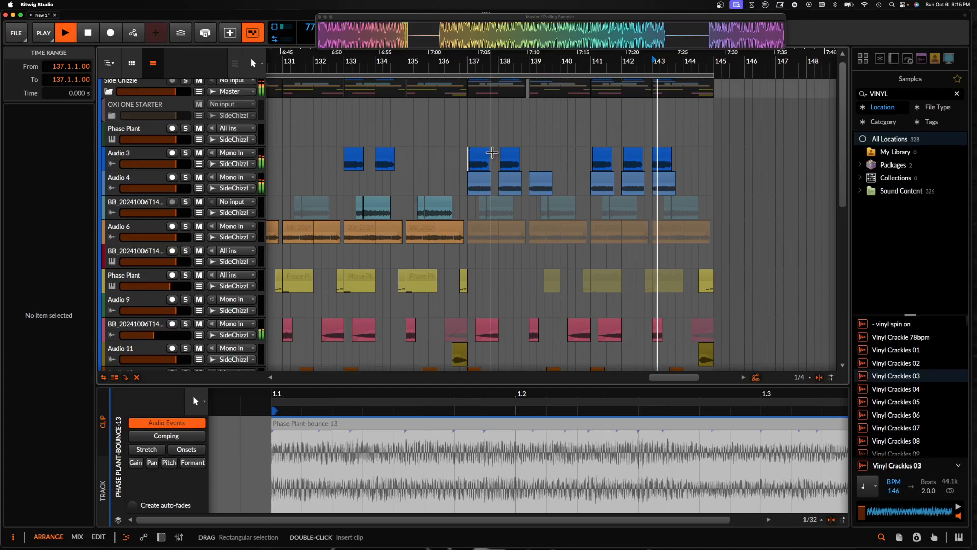
{"action": "scroll", "coordinate": [468, 152], "scroll_direction": "up", "scroll_amount": 5}
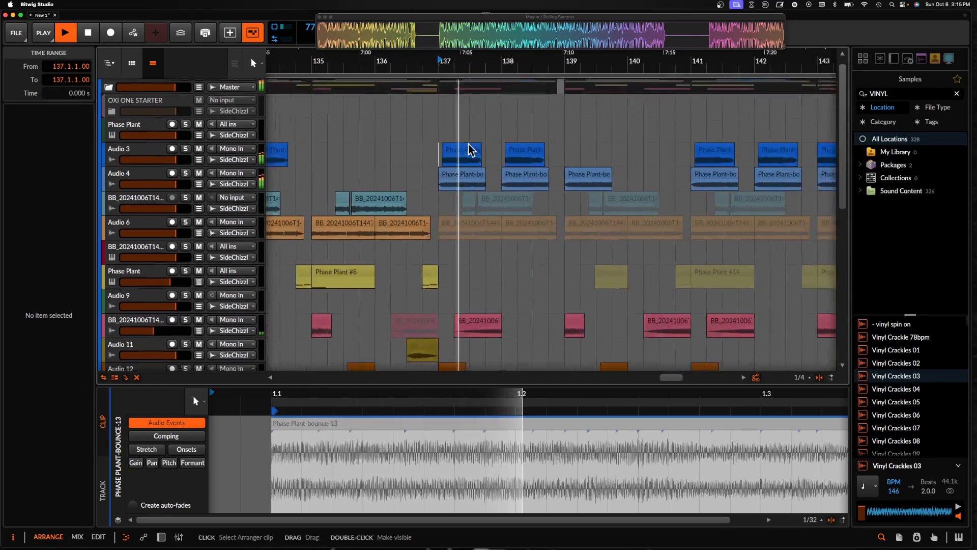
{"action": "scroll", "coordinate": [468, 148], "scroll_direction": "left", "scroll_amount": 2}
{"action": "left_click_drag", "start_coordinate": [360, 25], "coordinate": [525, 22]}
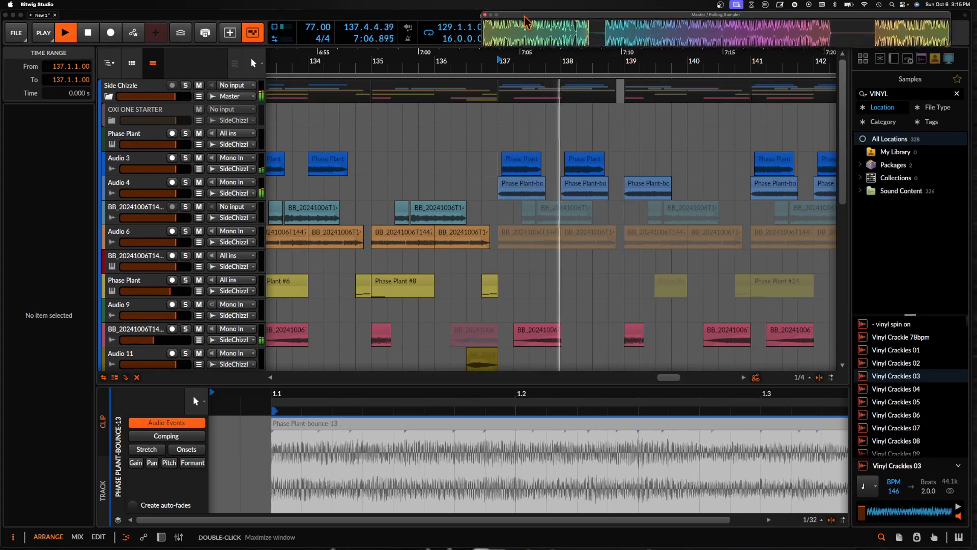
{"action": "left_click_drag", "start_coordinate": [307, 29], "coordinate": [307, 37]}
{"action": "scroll", "coordinate": [488, 172], "scroll_direction": "down", "scroll_amount": 2}
{"action": "scroll", "coordinate": [491, 173], "scroll_direction": "down", "scroll_amount": 5}
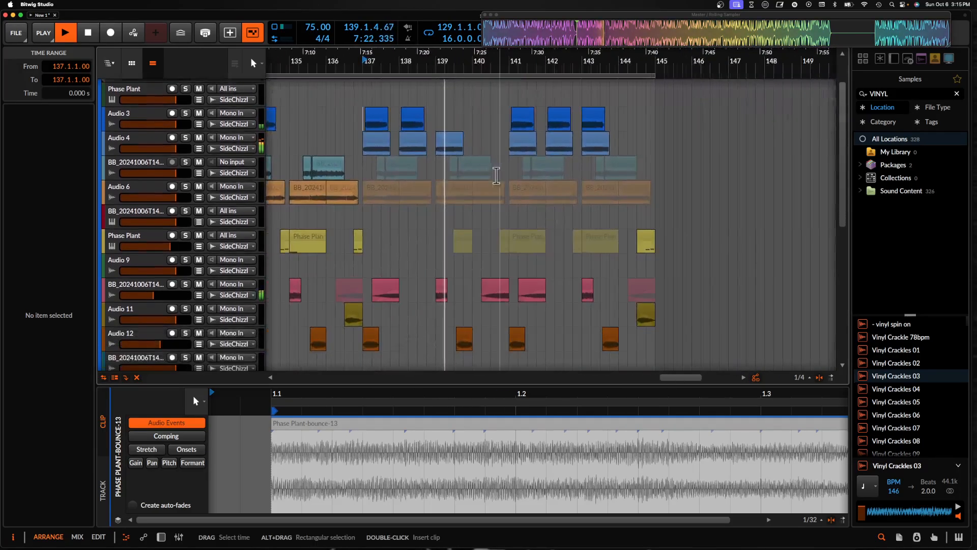
Show the Superior Drummer 3 track's device chain and inspect its clip starting at bar 137
{"action": "scroll", "coordinate": [495, 175], "scroll_direction": "down", "scroll_amount": 5}
{"action": "scroll", "coordinate": [496, 175], "scroll_direction": "left", "scroll_amount": 2}
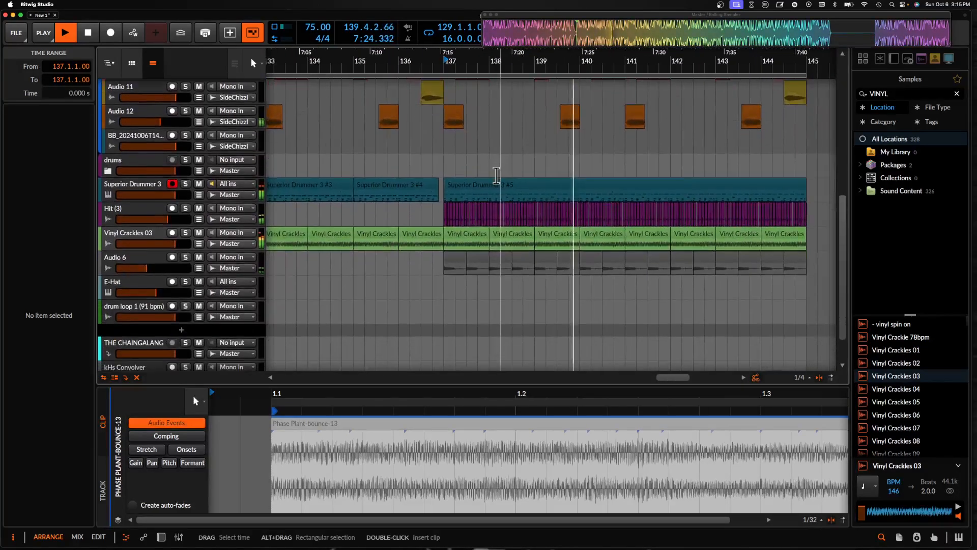
{"action": "left_click", "coordinate": [162, 183]}
{"action": "key", "text": "d"}
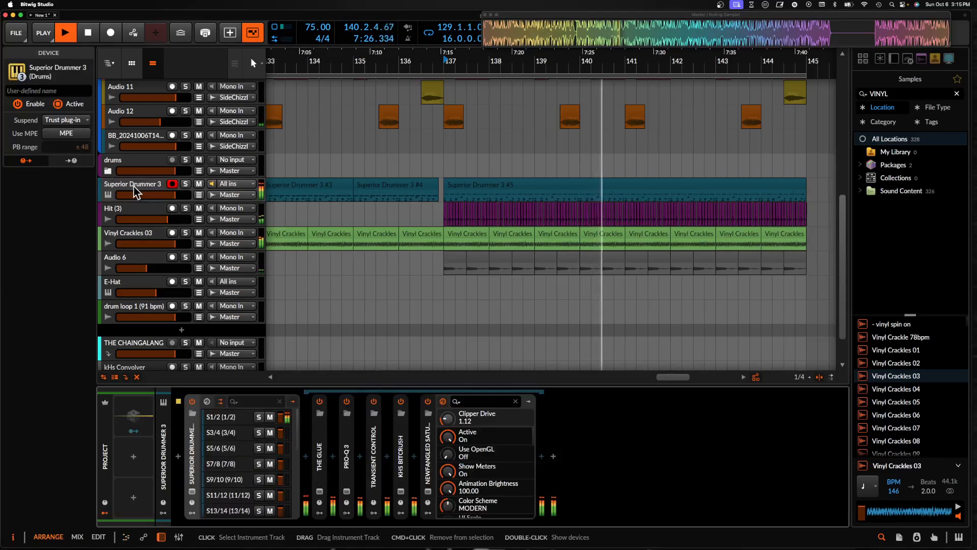
{"action": "left_click", "coordinate": [536, 188]}
{"action": "scroll", "coordinate": [536, 187], "scroll_direction": "up", "scroll_amount": 6}
{"action": "scroll", "coordinate": [536, 187], "scroll_direction": "right", "scroll_amount": 3}
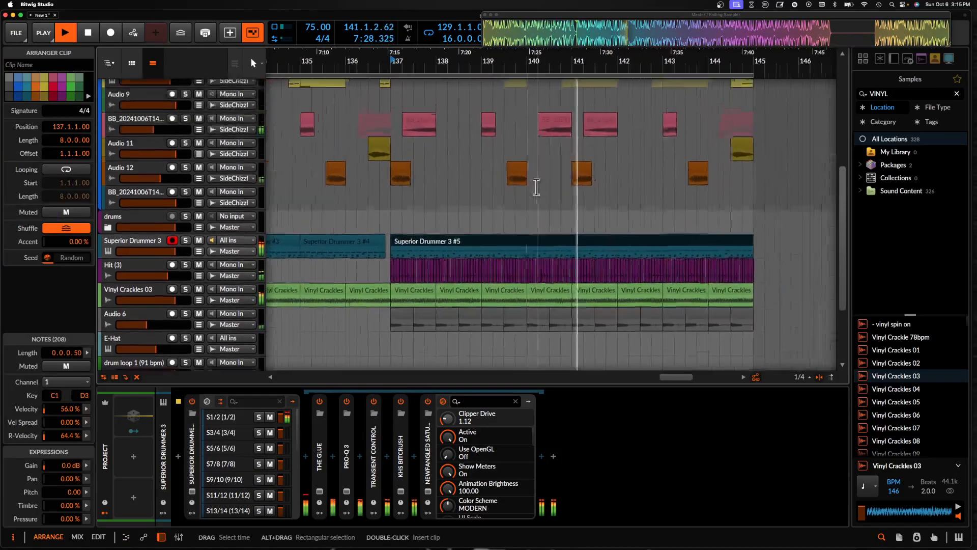
Examine the melodic and drum clips across bars 129 to 145 during playback
{"action": "scroll", "coordinate": [537, 187], "scroll_direction": "up", "scroll_amount": 4}
{"action": "scroll", "coordinate": [503, 193], "scroll_direction": "down", "scroll_amount": 6}
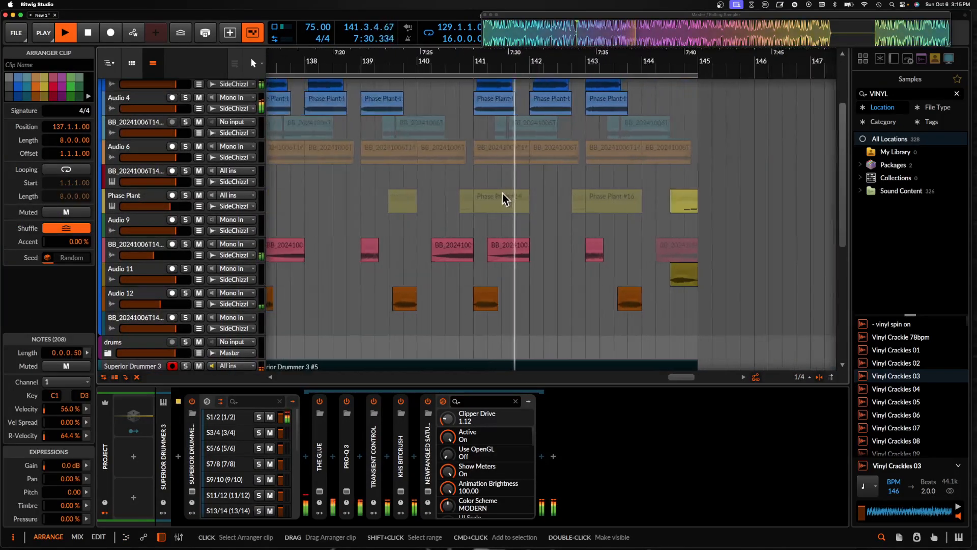
{"action": "scroll", "coordinate": [502, 193], "scroll_direction": "down", "scroll_amount": 1}
{"action": "scroll", "coordinate": [503, 191], "scroll_direction": "up", "scroll_amount": 3}
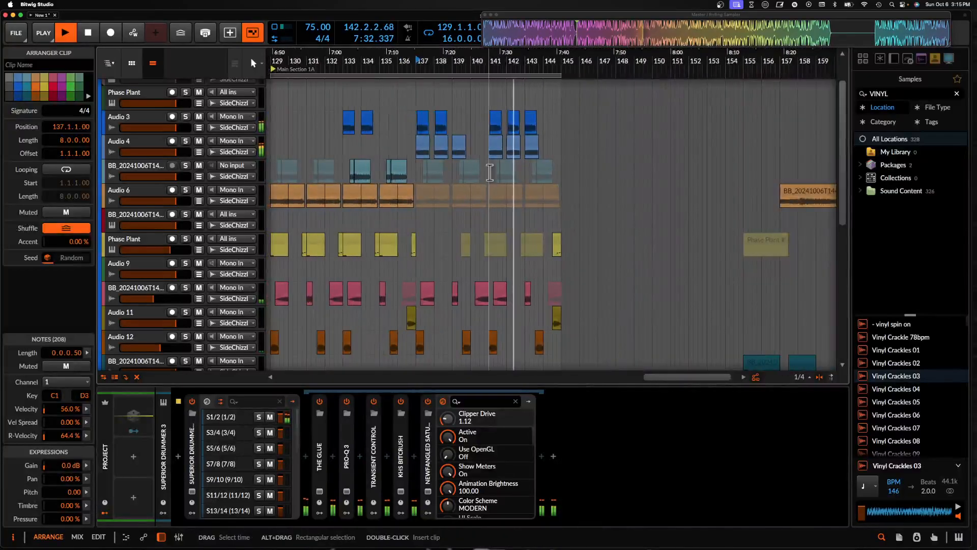
{"action": "scroll", "coordinate": [491, 176], "scroll_direction": "down", "scroll_amount": 3}
{"action": "scroll", "coordinate": [490, 171], "scroll_direction": "down", "scroll_amount": 4}
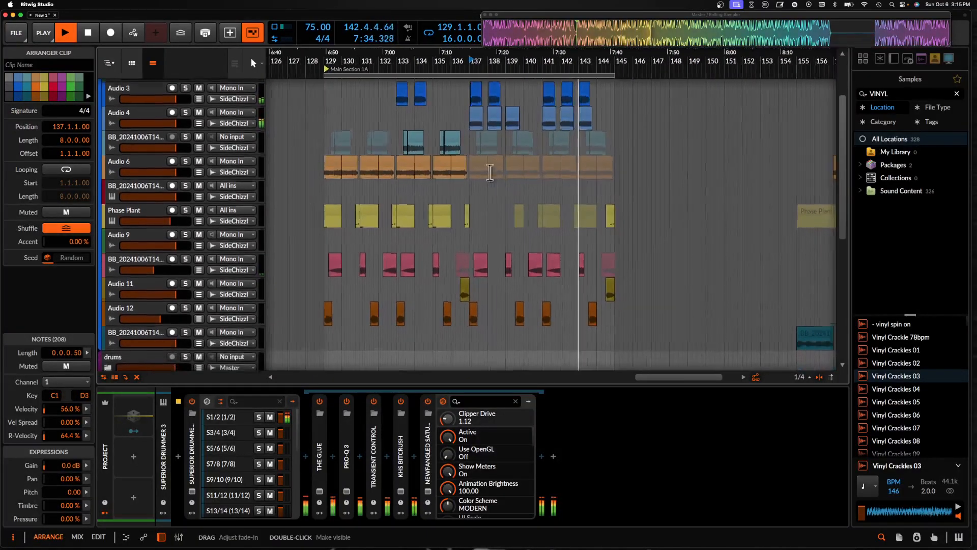
{"action": "scroll", "coordinate": [491, 173], "scroll_direction": "left", "scroll_amount": 3}
{"action": "scroll", "coordinate": [492, 176], "scroll_direction": "down", "scroll_amount": 3}
{"action": "scroll", "coordinate": [492, 173], "scroll_direction": "up", "scroll_amount": 6}
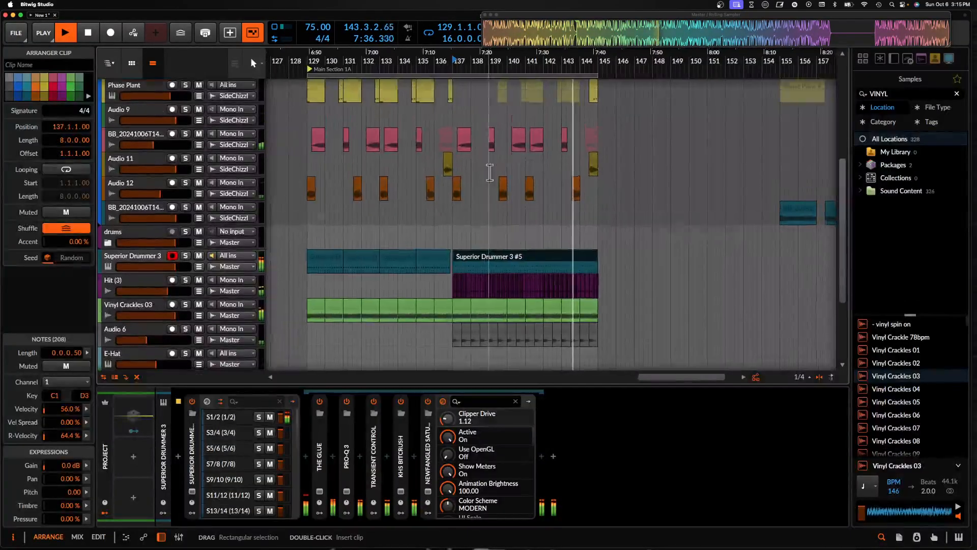
{"action": "scroll", "coordinate": [490, 173], "scroll_direction": "right", "scroll_amount": 3}
{"action": "scroll", "coordinate": [489, 173], "scroll_direction": "up", "scroll_amount": 4}
{"action": "scroll", "coordinate": [489, 173], "scroll_direction": "down", "scroll_amount": 3}
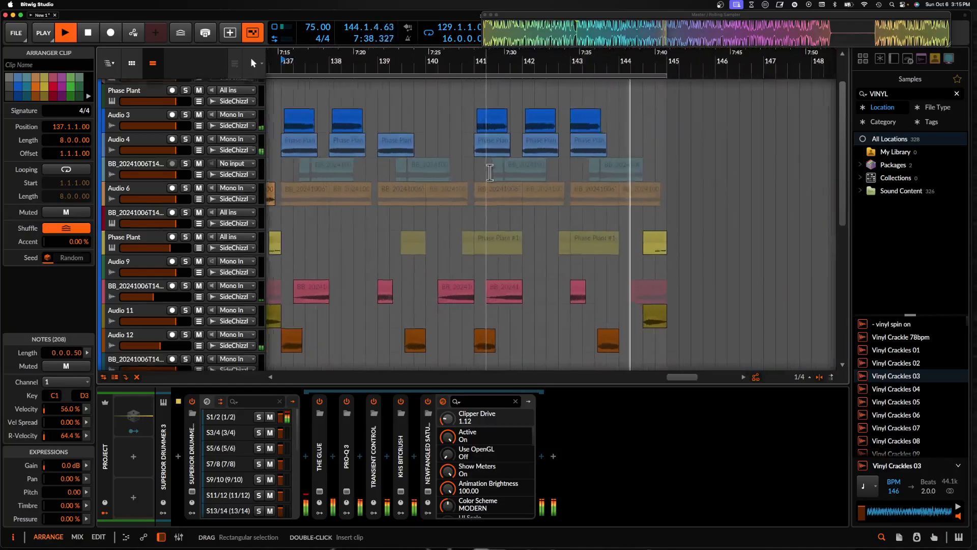
Trim the end of the Superior Drummer 3 clip at bar 137 to a length of 7.2.0.00
{"action": "scroll", "coordinate": [489, 173], "scroll_direction": "right", "scroll_amount": 3}
{"action": "scroll", "coordinate": [489, 173], "scroll_direction": "up", "scroll_amount": 3}
{"action": "scroll", "coordinate": [490, 173], "scroll_direction": "down", "scroll_amount": 2}
{"action": "scroll", "coordinate": [489, 173], "scroll_direction": "down", "scroll_amount": 1}
{"action": "scroll", "coordinate": [489, 173], "scroll_direction": "right", "scroll_amount": 1}
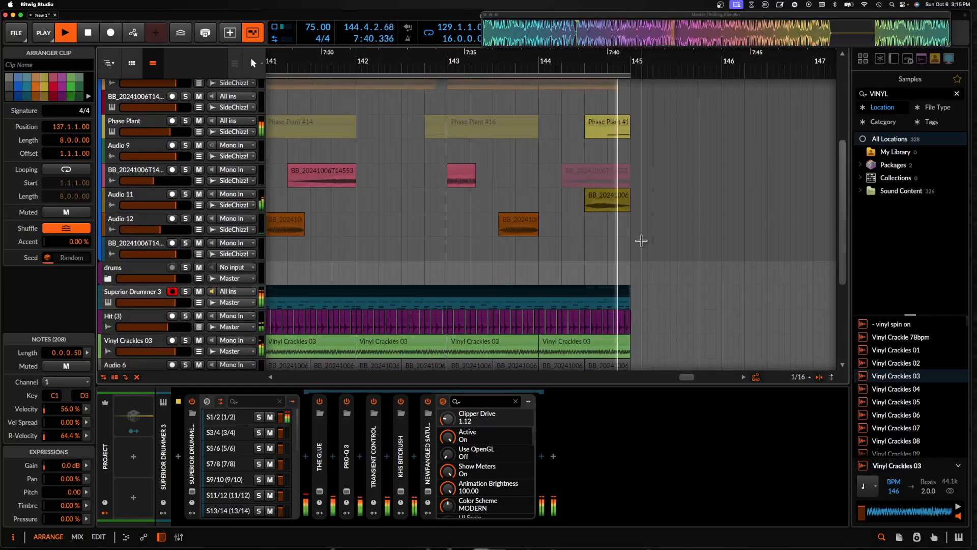
{"action": "scroll", "coordinate": [625, 280], "scroll_direction": "up", "scroll_amount": 2}
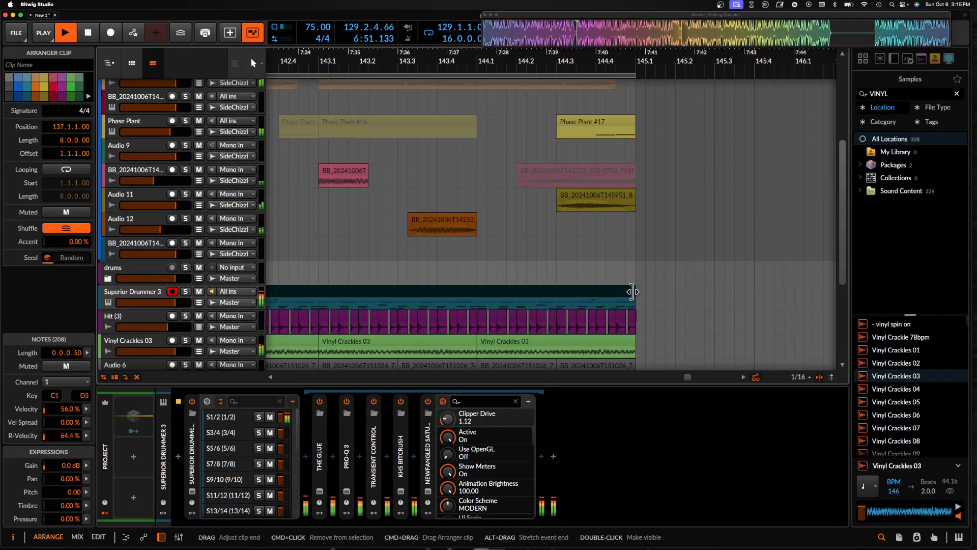
{"action": "left_click_drag", "start_coordinate": [631, 291], "coordinate": [573, 285]}
Loop the start of Main Section 1A from bar 129 and extend the loop region to four bars
{"action": "scroll", "coordinate": [557, 283], "scroll_direction": "down", "scroll_amount": 10}
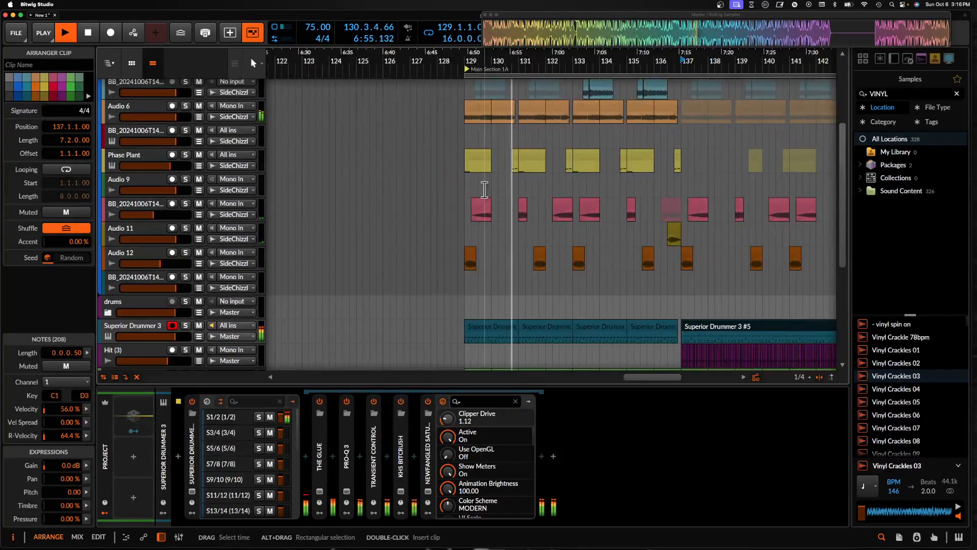
{"action": "left_click_drag", "start_coordinate": [465, 165], "coordinate": [546, 192]}
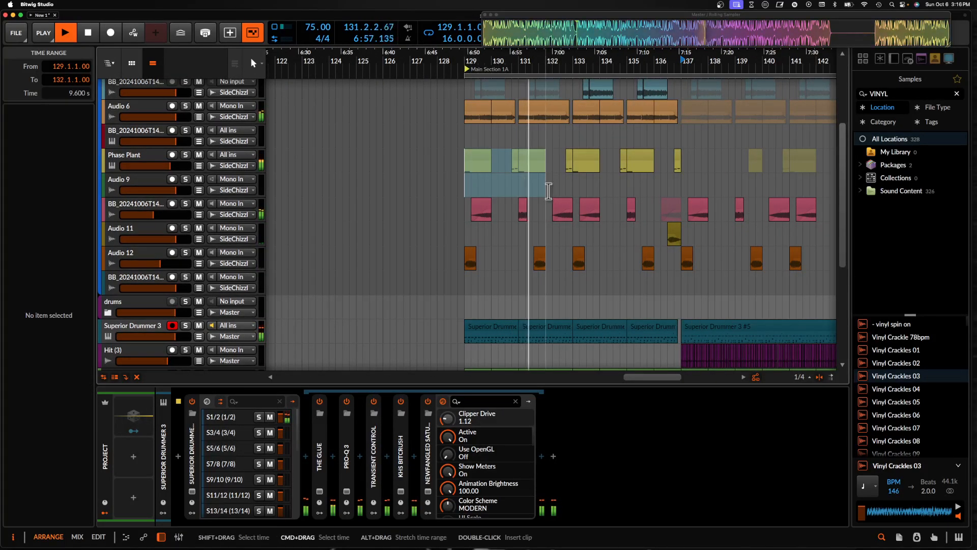
{"action": "scroll", "coordinate": [487, 163], "scroll_direction": "down", "scroll_amount": 3}
{"action": "scroll", "coordinate": [487, 163], "scroll_direction": "up", "scroll_amount": 3}
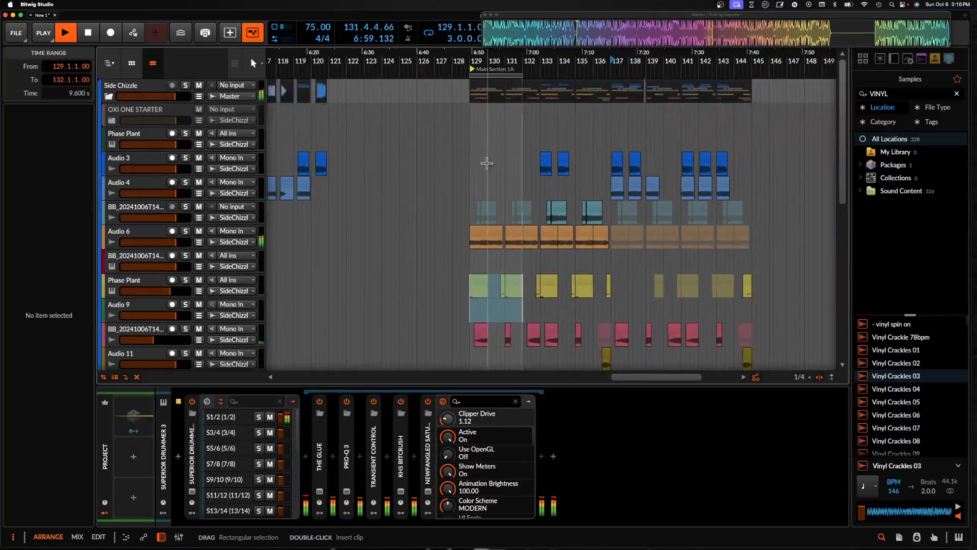
{"action": "scroll", "coordinate": [487, 163], "scroll_direction": "up", "scroll_amount": 5}
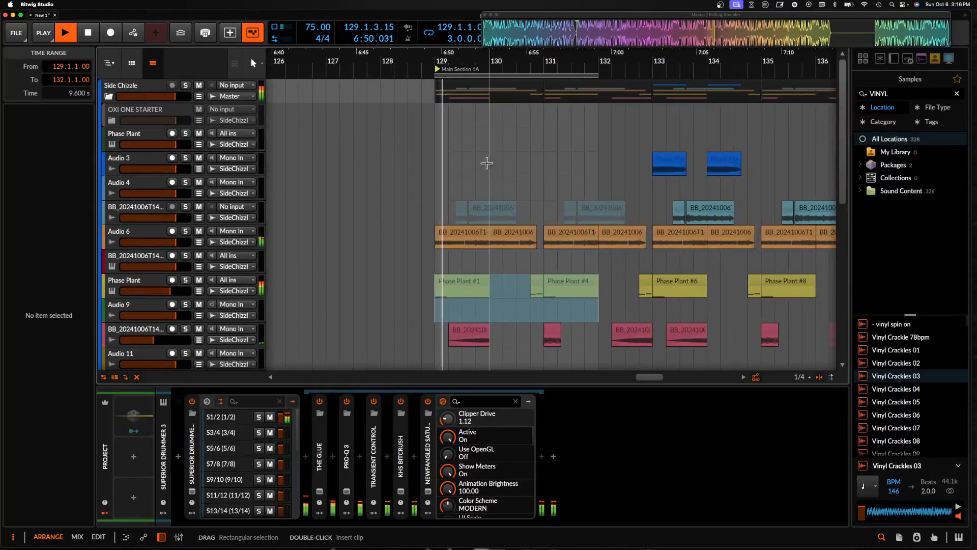
{"action": "left_click", "coordinate": [588, 76]}
{"action": "left_click_drag", "start_coordinate": [595, 76], "coordinate": [660, 75]}
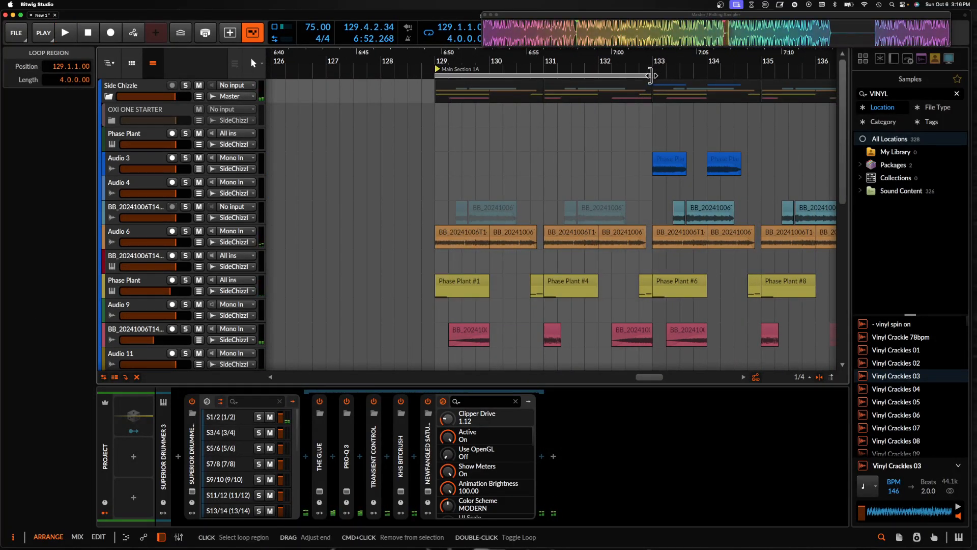
Review the melodic clips from bar 129 to bar 142 and set the play position at bar 129
{"action": "scroll", "coordinate": [559, 130], "scroll_direction": "right", "scroll_amount": 3}
{"action": "scroll", "coordinate": [559, 129], "scroll_direction": "down", "scroll_amount": 1}
{"action": "scroll", "coordinate": [545, 132], "scroll_direction": "right", "scroll_amount": 6}
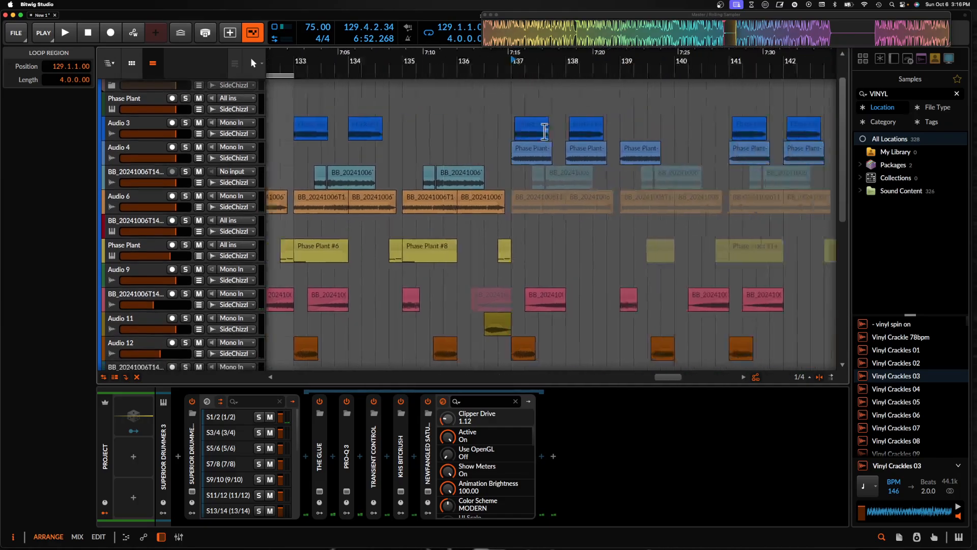
{"action": "scroll", "coordinate": [545, 133], "scroll_direction": "down", "scroll_amount": 3}
{"action": "scroll", "coordinate": [545, 133], "scroll_direction": "up", "scroll_amount": 2}
{"action": "scroll", "coordinate": [538, 177], "scroll_direction": "left", "scroll_amount": 5}
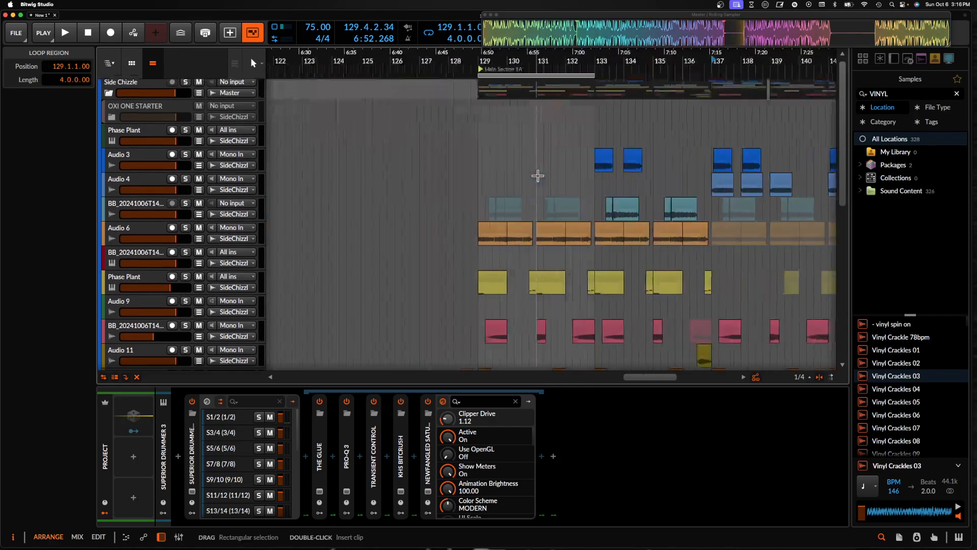
{"action": "scroll", "coordinate": [538, 175], "scroll_direction": "down", "scroll_amount": 3}
{"action": "left_click", "coordinate": [497, 181]}
{"action": "scroll", "coordinate": [497, 181], "scroll_direction": "up", "scroll_amount": 3}
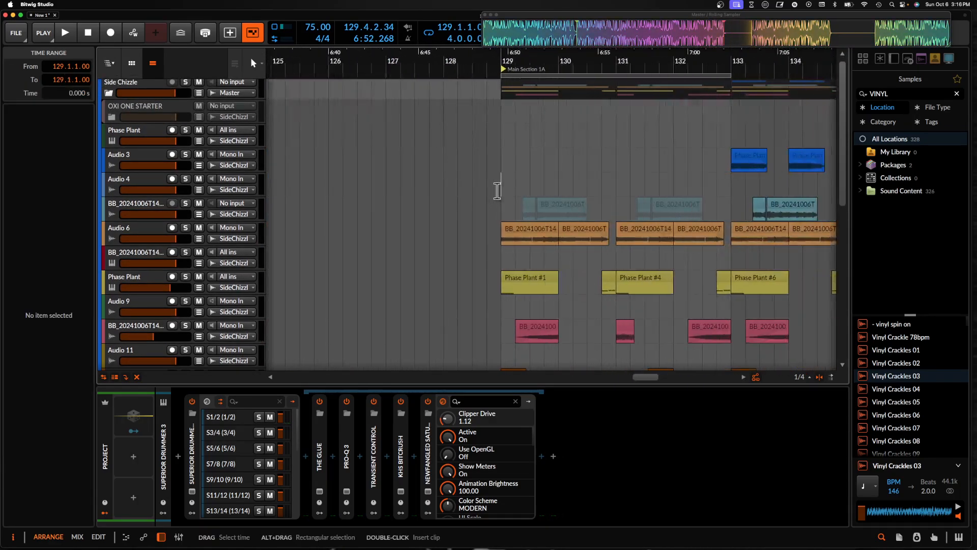
Play from bar 129 with the four Audio 6 clips up to bar 133 selected and show the track's devices
{"action": "left_click", "coordinate": [519, 231]}
{"action": "left_click", "coordinate": [692, 229], "text": "shift"}
{"action": "scroll", "coordinate": [693, 230], "scroll_direction": "up", "scroll_amount": 4}
{"action": "key", "text": "space"}
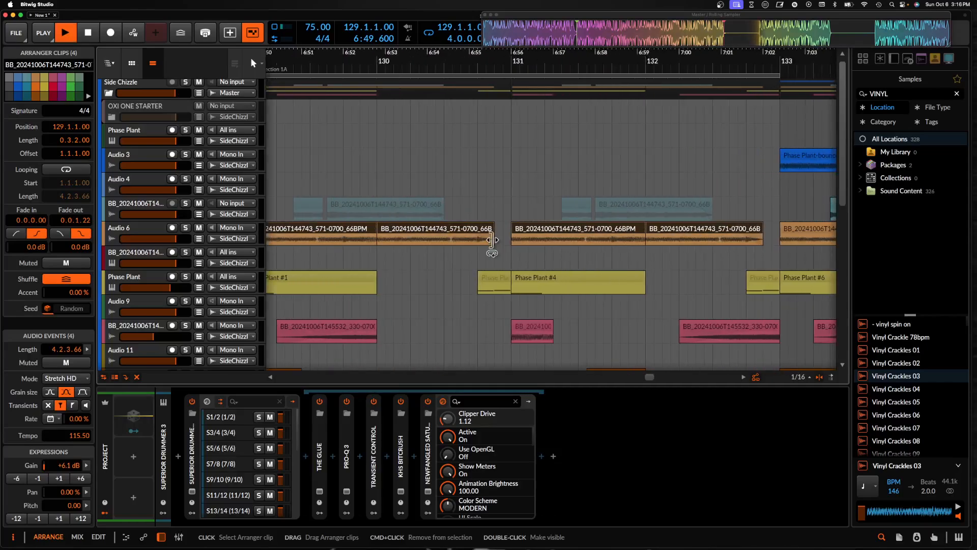
{"action": "scroll", "coordinate": [492, 245], "scroll_direction": "down", "scroll_amount": 4}
{"action": "left_click", "coordinate": [142, 228]}
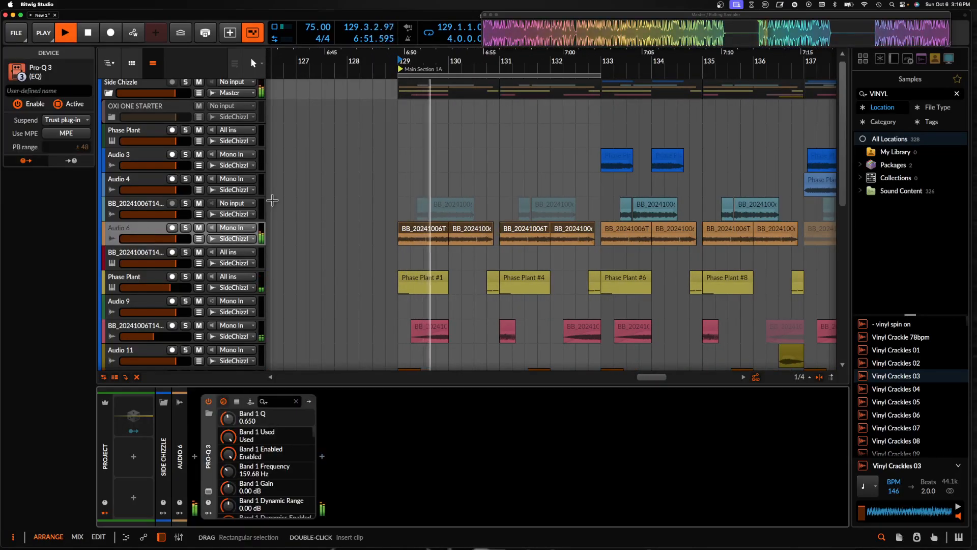
Listen to the four-bar loop and examine the Audio 6 and Phase Plant clips between bars 129 and 133
{"action": "scroll", "coordinate": [471, 276], "scroll_direction": "up", "scroll_amount": 2}
{"action": "scroll", "coordinate": [483, 277], "scroll_direction": "up", "scroll_amount": 4}
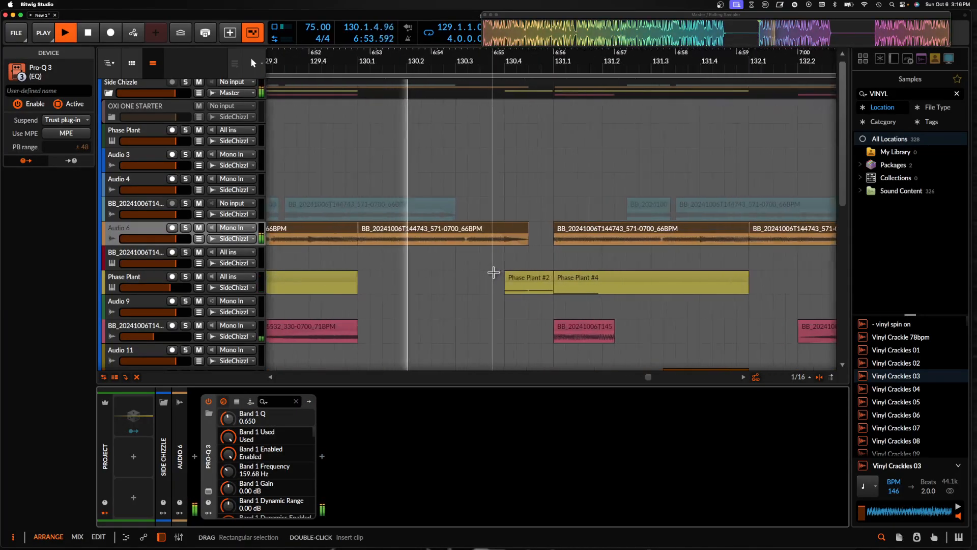
{"action": "scroll", "coordinate": [492, 275], "scroll_direction": "down", "scroll_amount": 5}
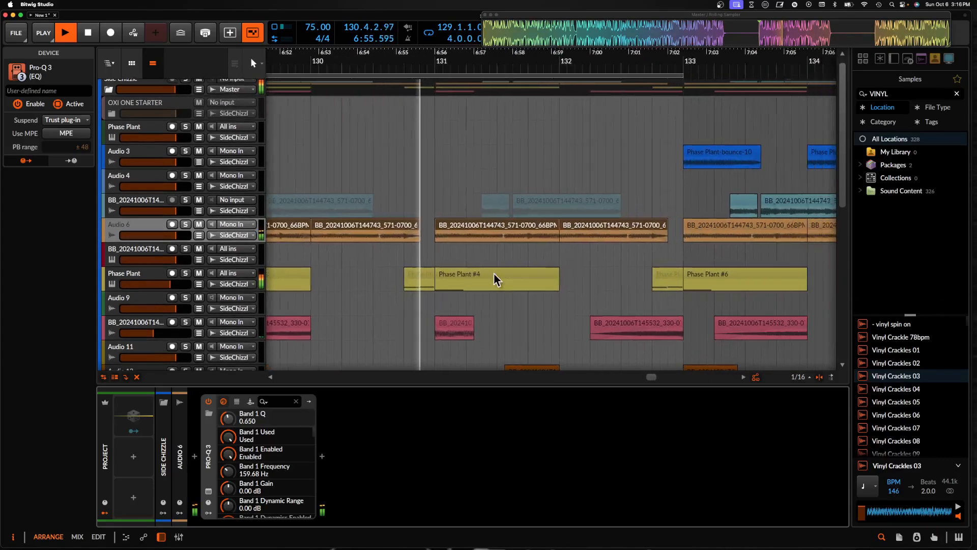
{"action": "left_click", "coordinate": [467, 273]}
{"action": "scroll", "coordinate": [467, 273], "scroll_direction": "down", "scroll_amount": 1}
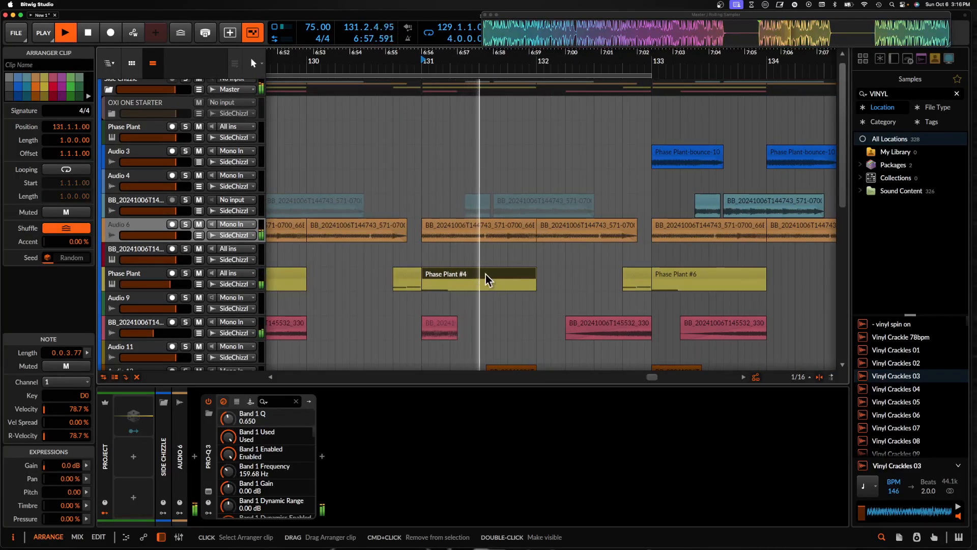
{"action": "scroll", "coordinate": [561, 275], "scroll_direction": "up", "scroll_amount": 1}
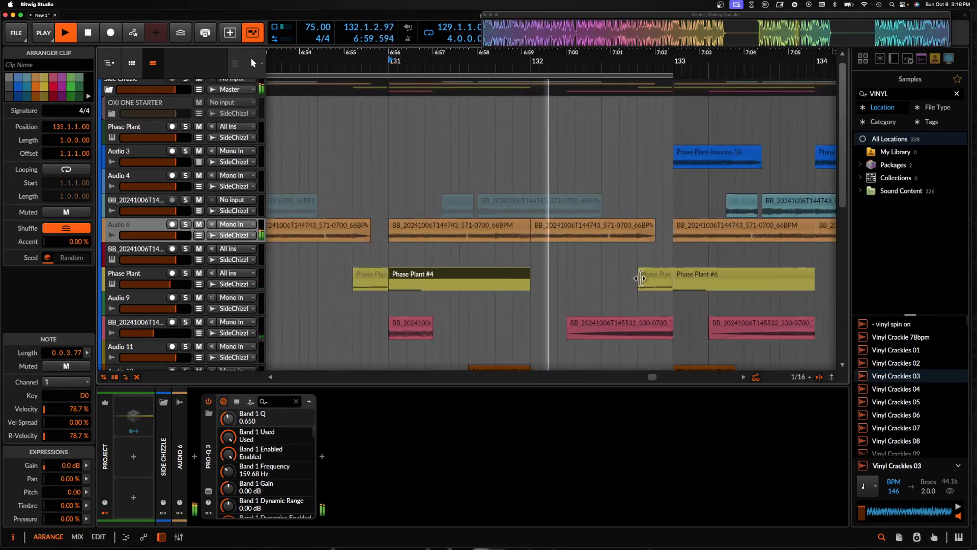
{"action": "scroll", "coordinate": [596, 283], "scroll_direction": "down", "scroll_amount": 1}
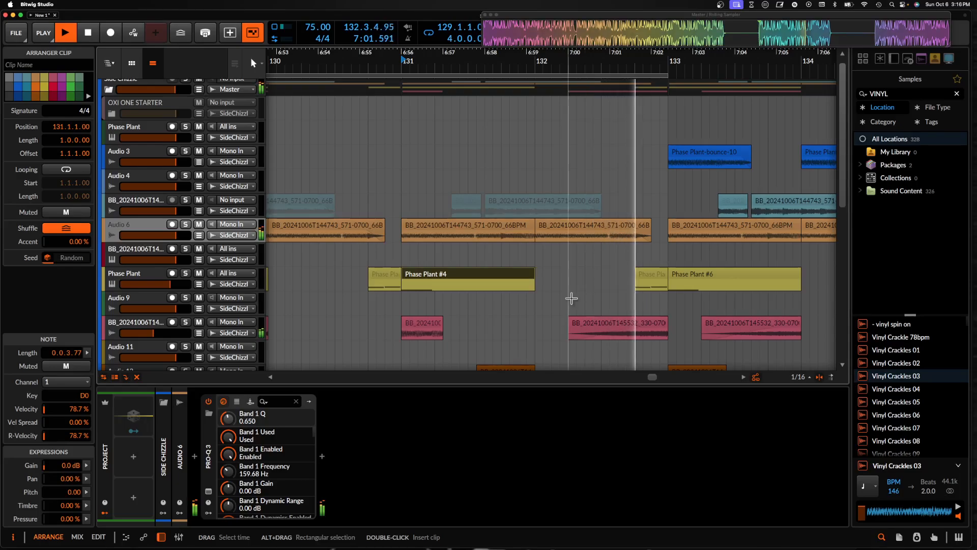
{"action": "scroll", "coordinate": [493, 274], "scroll_direction": "left", "scroll_amount": 3}
{"action": "scroll", "coordinate": [493, 274], "scroll_direction": "down", "scroll_amount": 1}
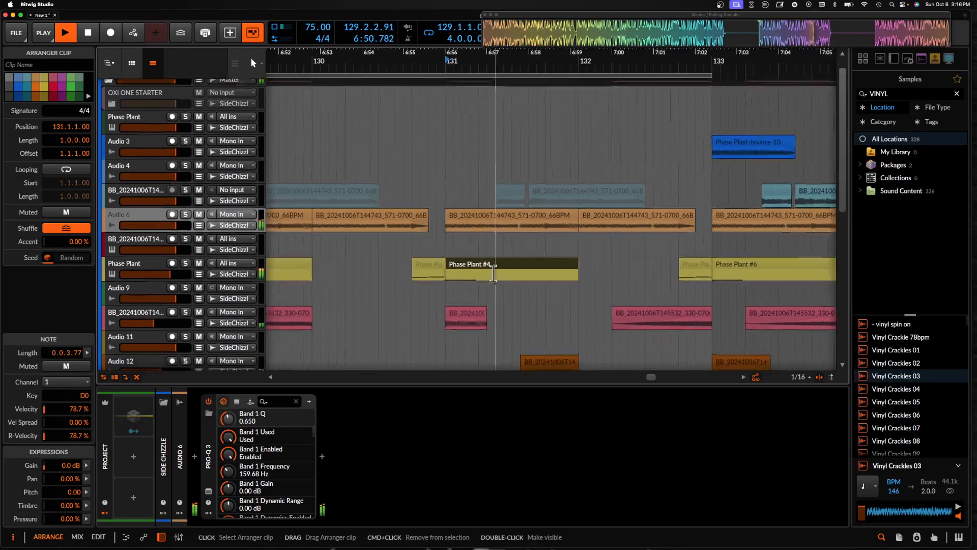
{"action": "scroll", "coordinate": [493, 273], "scroll_direction": "down", "scroll_amount": 2}
Add a new instrument track below Audio 6 and insert the Phase Plant synth on it
{"action": "left_click", "coordinate": [421, 175]}
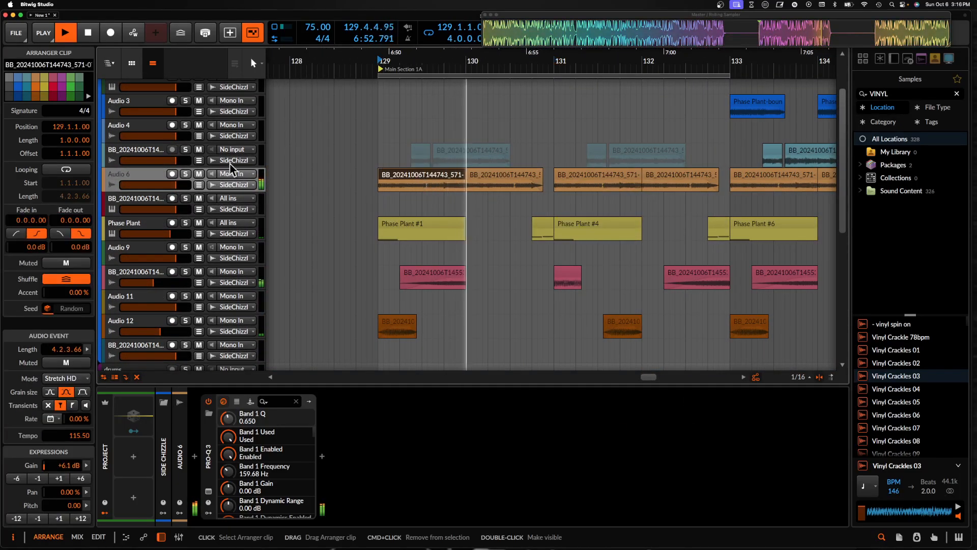
{"action": "scroll", "coordinate": [384, 181], "scroll_direction": "down", "scroll_amount": 1}
{"action": "left_click", "coordinate": [146, 173]}
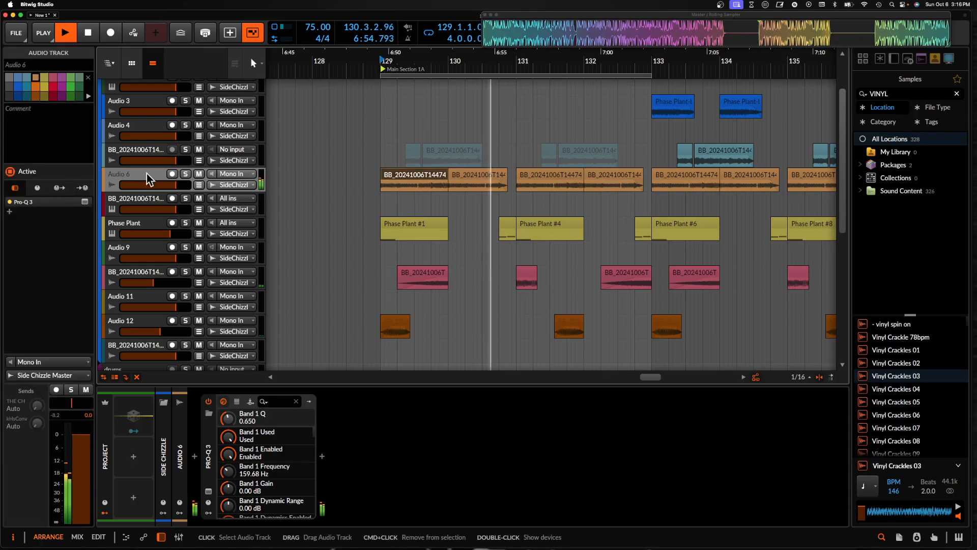
{"action": "key", "text": "super+t"}
{"action": "left_click", "coordinate": [194, 457]}
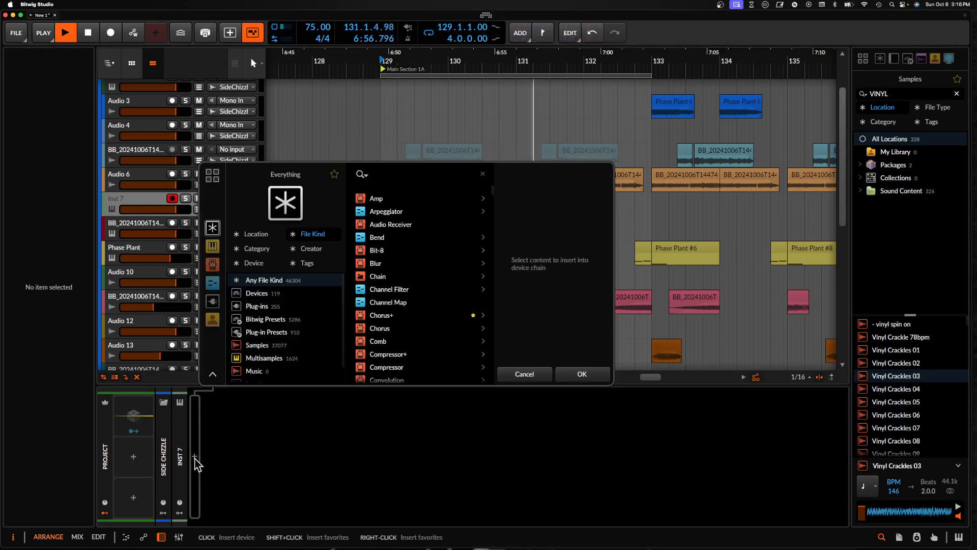
{"action": "type", "text": "PHASE"}
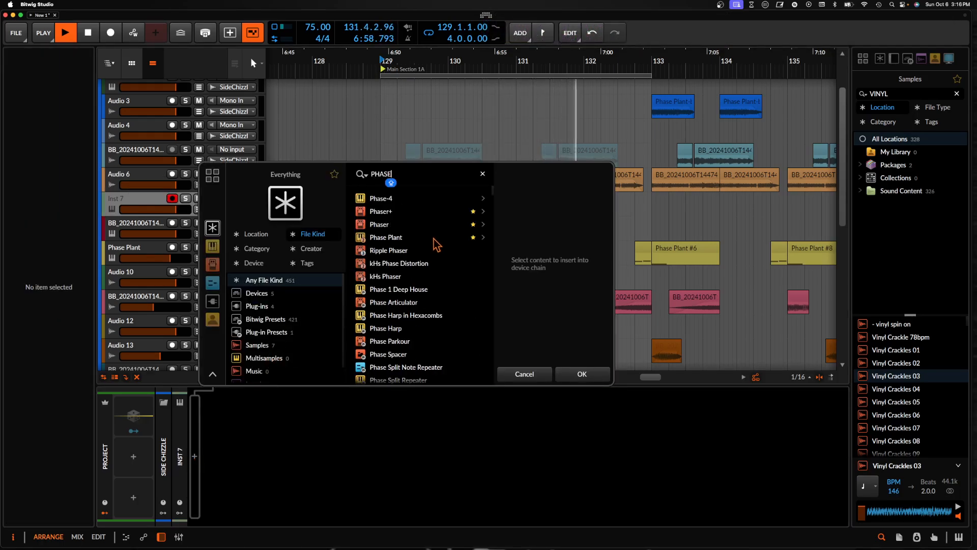
{"action": "left_click", "coordinate": [434, 238]}
{"action": "left_click", "coordinate": [560, 376]}
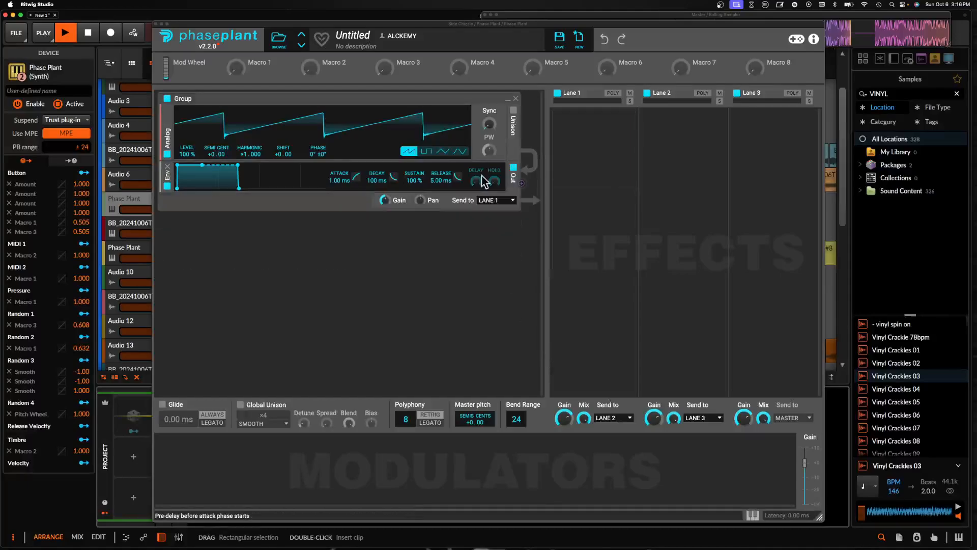
Shape the Phase Plant patch with a square-wave oscillator, a band-pass Filter on Lane 1 and an envelope release of about 524 ms
{"action": "left_click", "coordinate": [426, 151]}
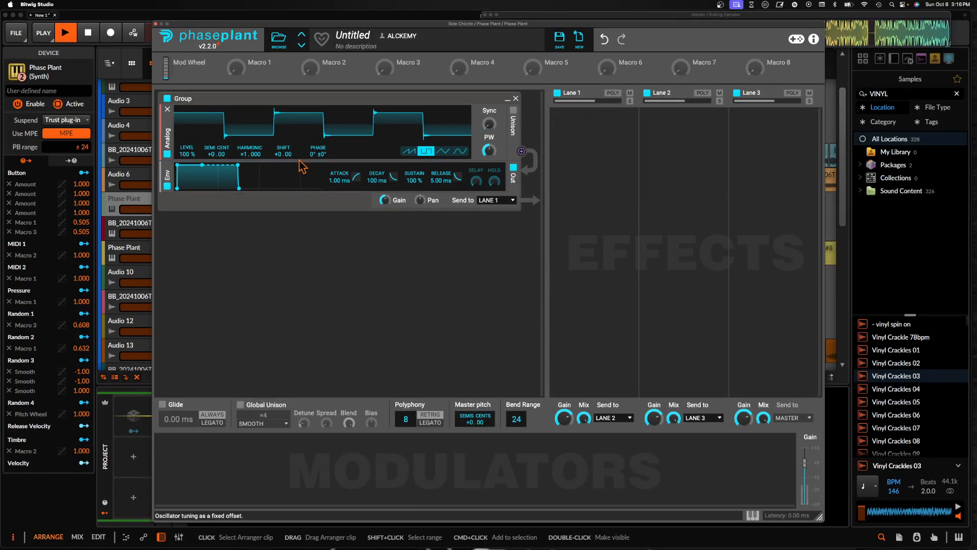
{"action": "left_click", "coordinate": [578, 135]}
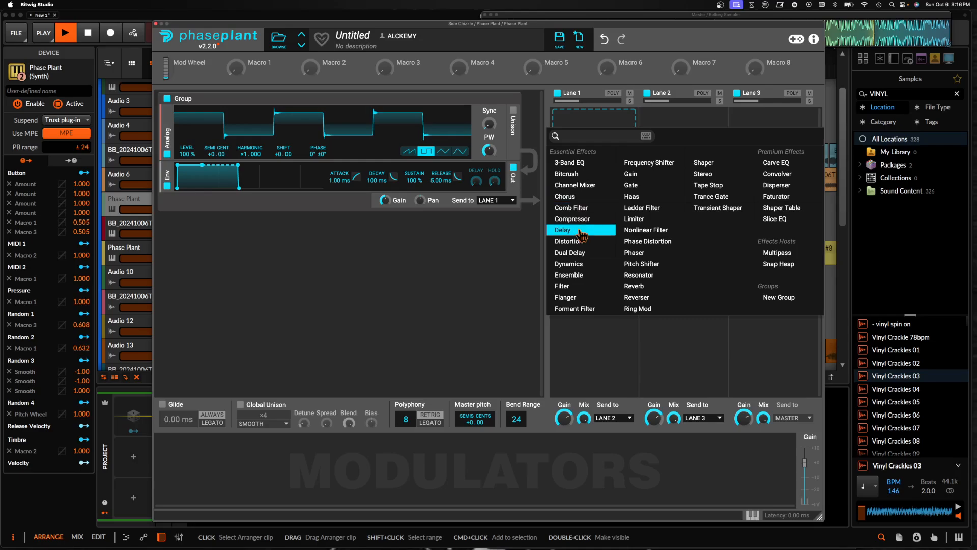
{"action": "left_click", "coordinate": [570, 285]}
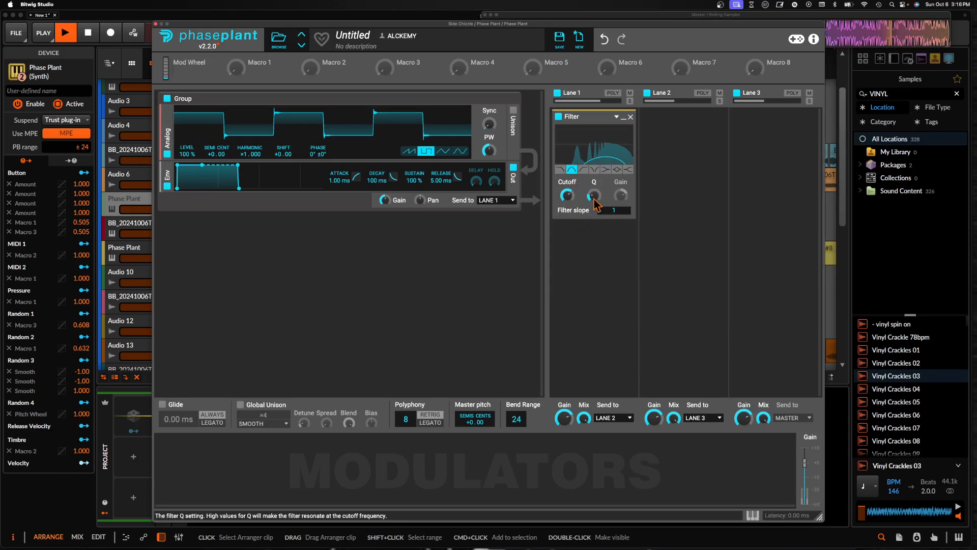
{"action": "left_click_drag", "start_coordinate": [238, 188], "coordinate": [256, 187]}
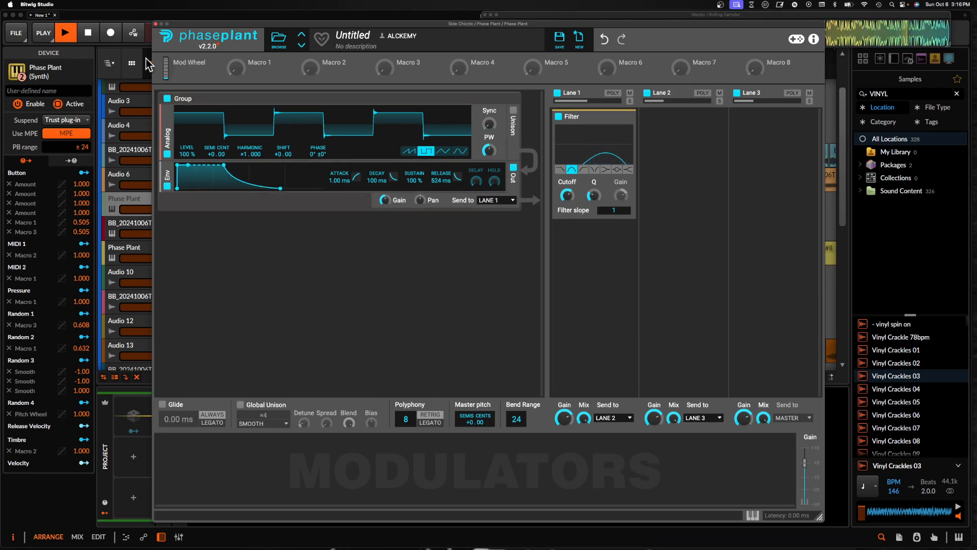
Stop playback and create a one-bar note clip at bar 131 on the new Phase Plant track below Audio 6
{"action": "left_click", "coordinate": [155, 24]}
{"action": "key", "text": "space"}
{"action": "double_click", "coordinate": [381, 207]}
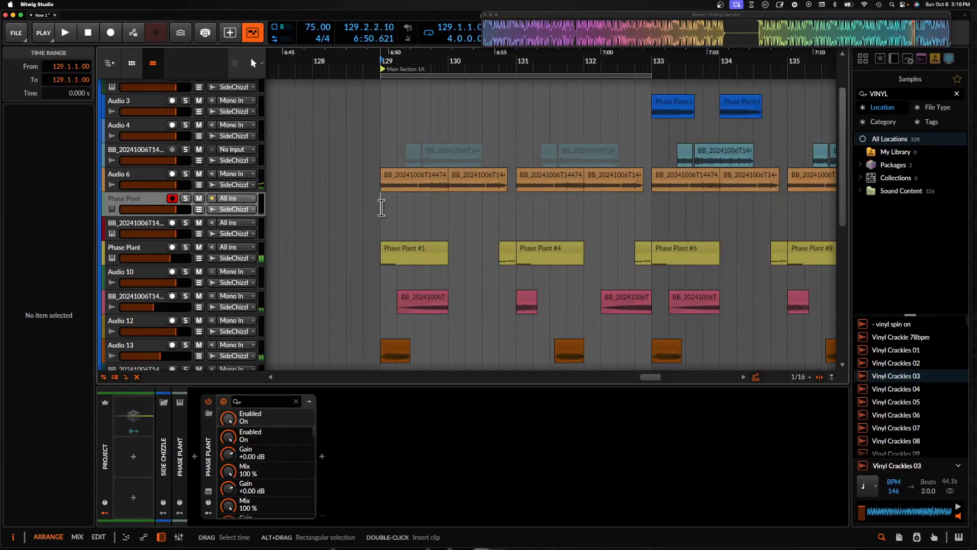
{"action": "left_click_drag", "start_coordinate": [391, 206], "coordinate": [527, 202]}
{"action": "double_click", "coordinate": [527, 202]}
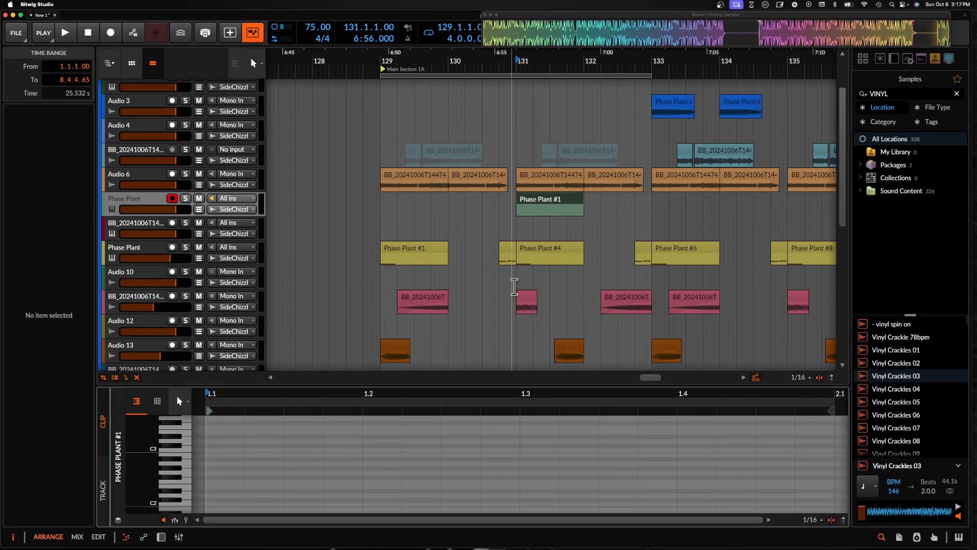
Draw sixteenth notes D1 at 1.1.1 and D2 at 1.1.3 in the clip, and copy the pair to start on beat 2
{"action": "scroll", "coordinate": [279, 450], "scroll_direction": "down", "scroll_amount": 4}
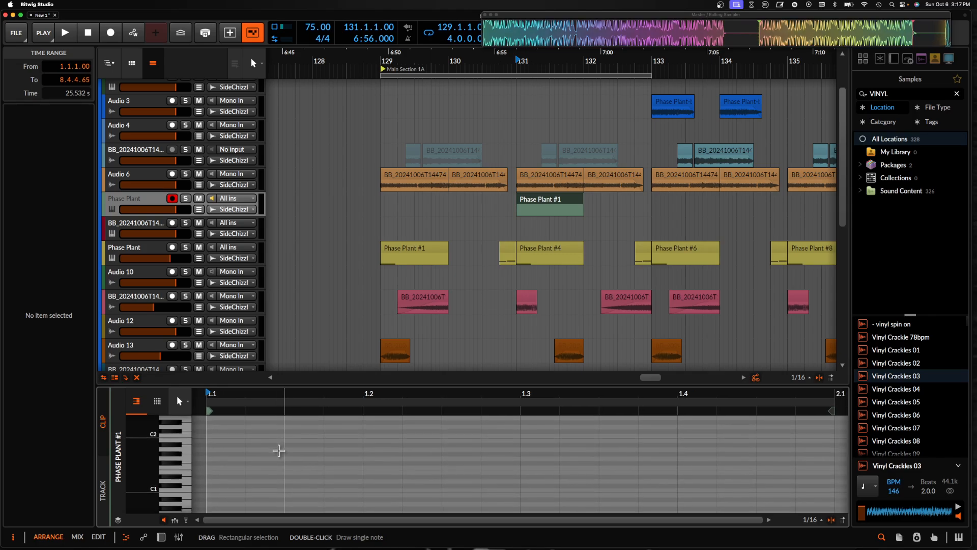
{"action": "scroll", "coordinate": [278, 450], "scroll_direction": "up", "scroll_amount": 1}
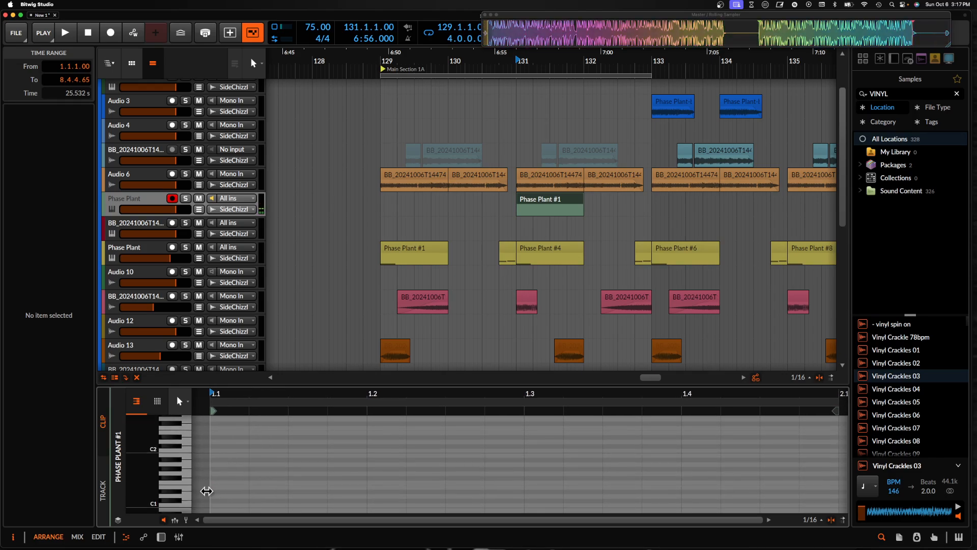
{"action": "double_click", "coordinate": [220, 496]}
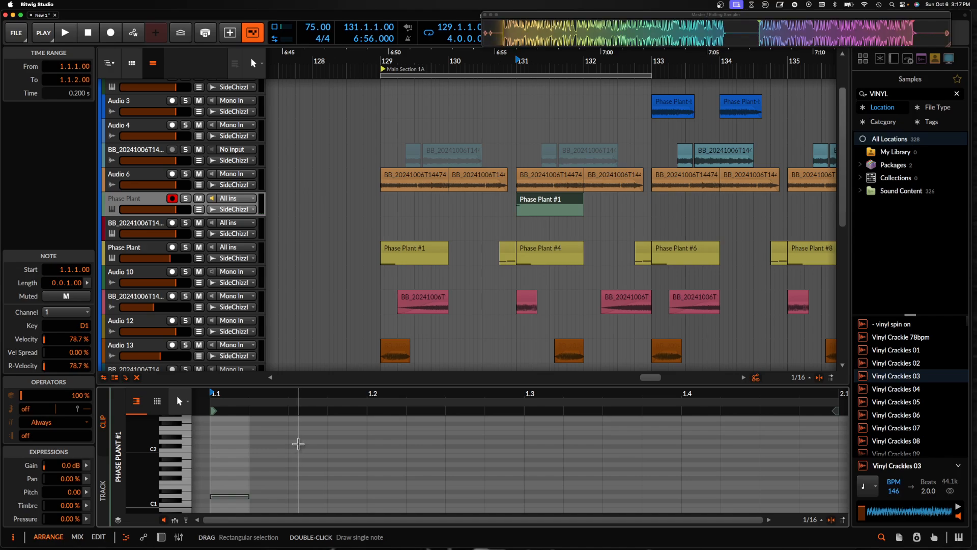
{"action": "double_click", "coordinate": [298, 443]}
{"action": "mouse_move", "coordinate": [319, 427]}
{"action": "left_mouse_down"}
{"action": "mouse_move", "coordinate": [283, 471]}
{"action": "mouse_move", "coordinate": [218, 520]}
{"action": "left_mouse_up"}
{"action": "key", "text": "super+d"}
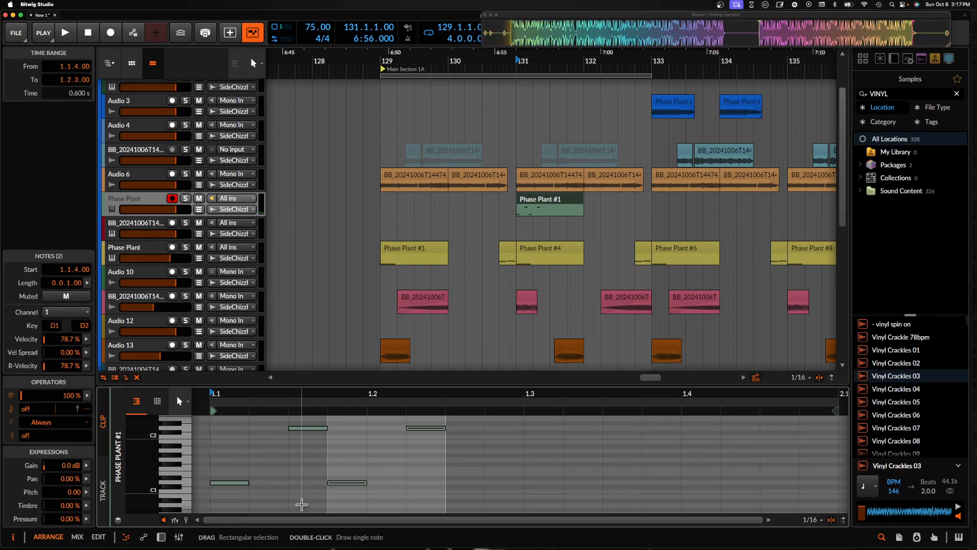
{"action": "left_click_drag", "start_coordinate": [352, 483], "coordinate": [385, 482]}
{"action": "scroll", "coordinate": [385, 482], "scroll_direction": "down", "scroll_amount": 2}
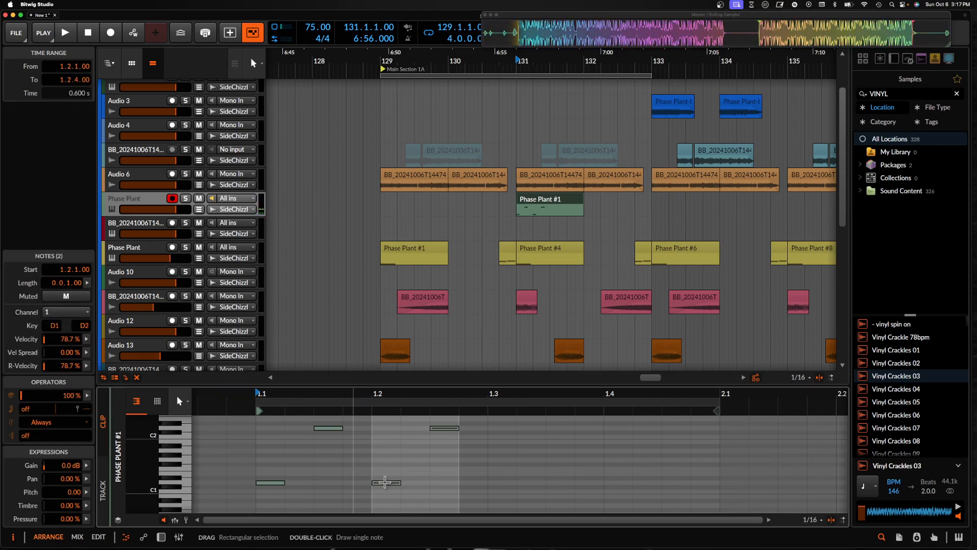
Shorten the clip to two beats and duplicate it three times so the clips fill bars 131 to 133
{"action": "left_click_drag", "start_coordinate": [582, 203], "coordinate": [556, 205]}
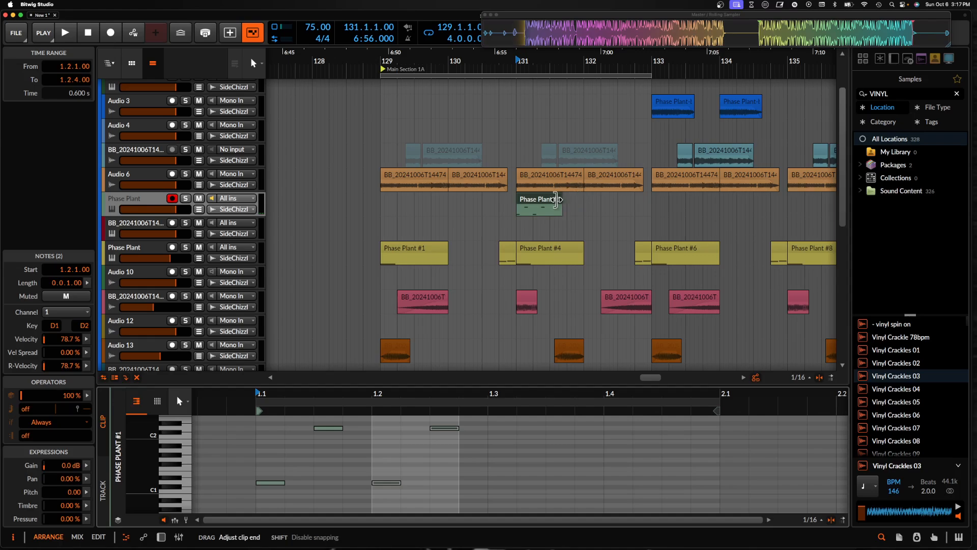
{"action": "left_click", "coordinate": [527, 205]}
{"action": "key", "text": "super+d"}
{"action": "key", "text": "super+d"}
{"action": "key", "text": "super+d"}
{"action": "left_click", "coordinate": [526, 205]}
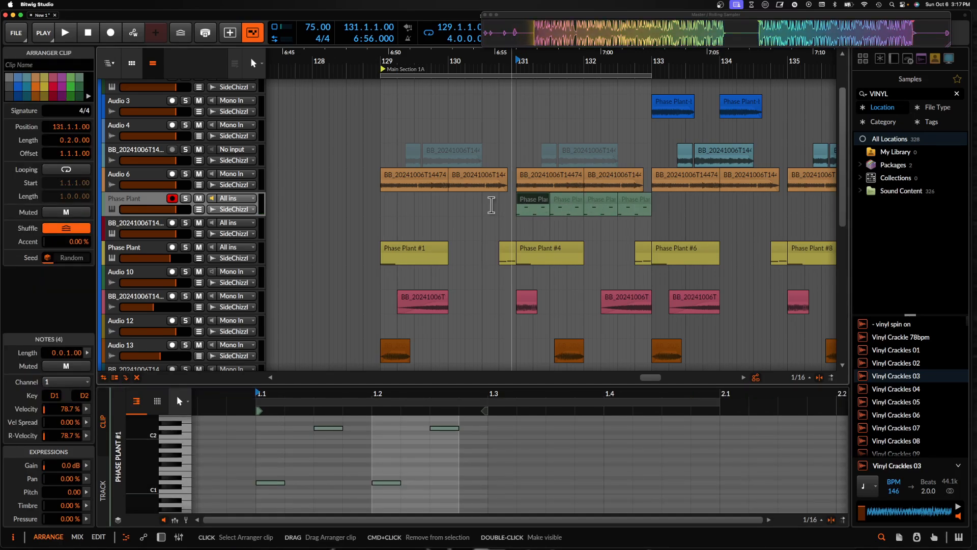
During playback, set the new track's Phase Plant envelope to about 362 ms decay and 36% sustain
{"action": "key", "text": "space"}
{"action": "double_click", "coordinate": [143, 202]}
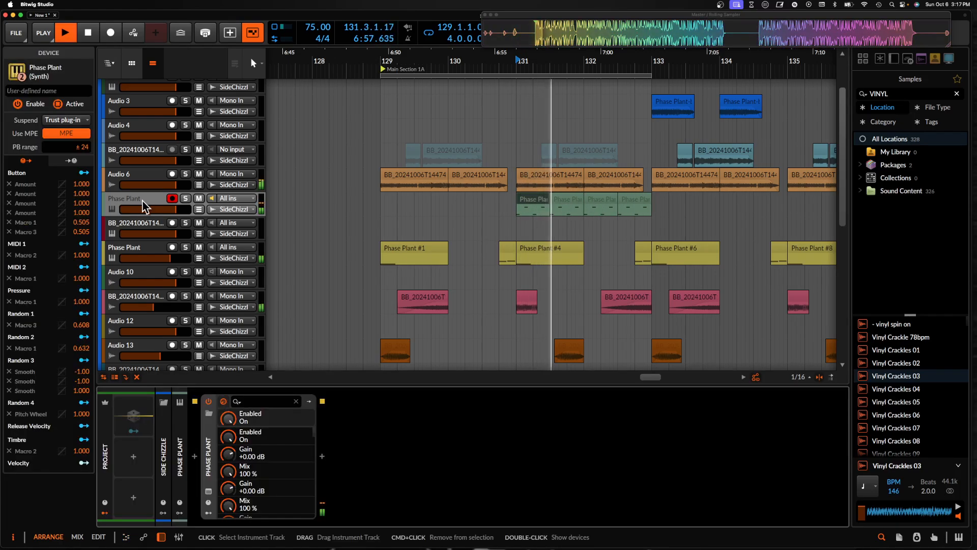
{"action": "left_click", "coordinate": [208, 491]}
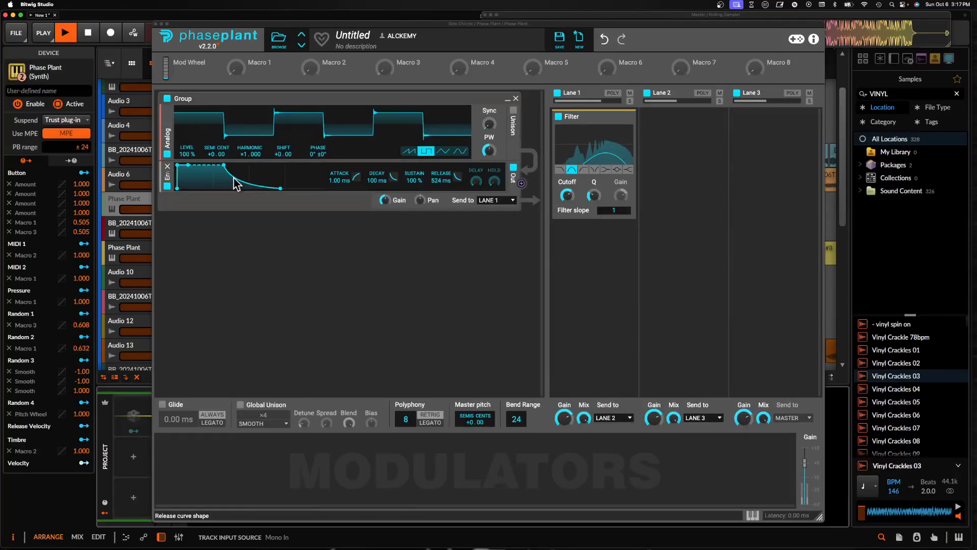
{"action": "left_click_drag", "start_coordinate": [224, 165], "coordinate": [229, 173]}
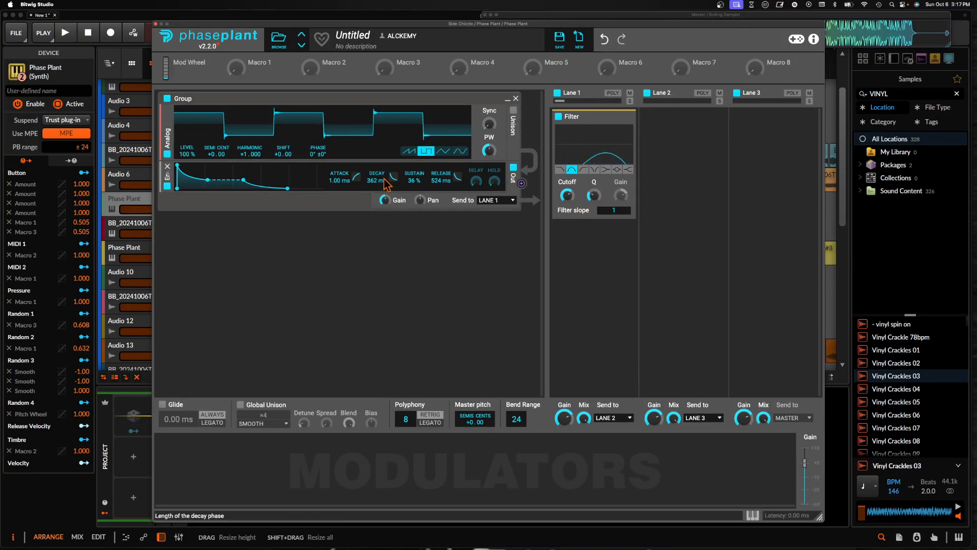
Add an Ensemble effect after the Filter on Lane 1 and collapse it
{"action": "left_click", "coordinate": [593, 231]}
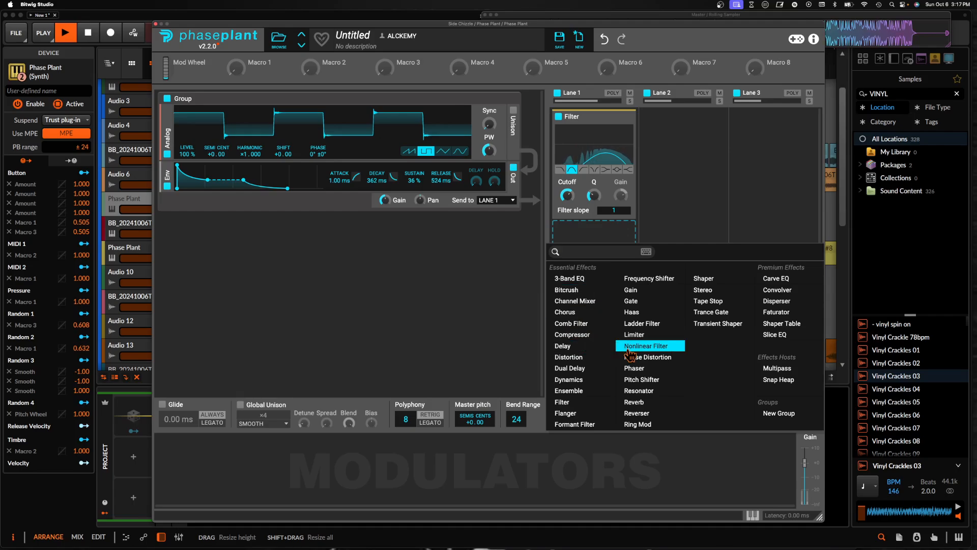
{"action": "left_click", "coordinate": [574, 393]}
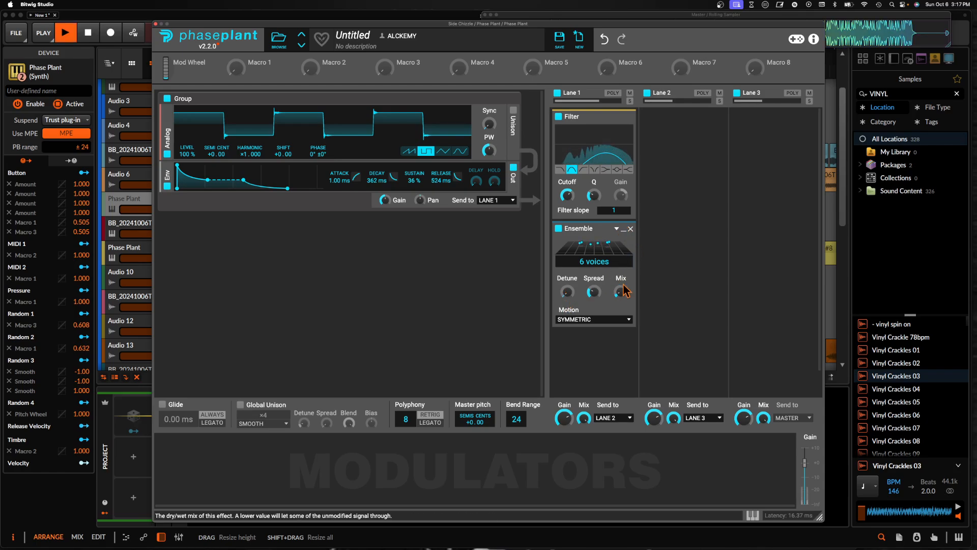
{"action": "left_click", "coordinate": [630, 232]}
Add a Convolver on Lane 1 with a trimmed Chapel Center impulse response, and set the Filter's Q to about 0.774
{"action": "left_click", "coordinate": [592, 244]}
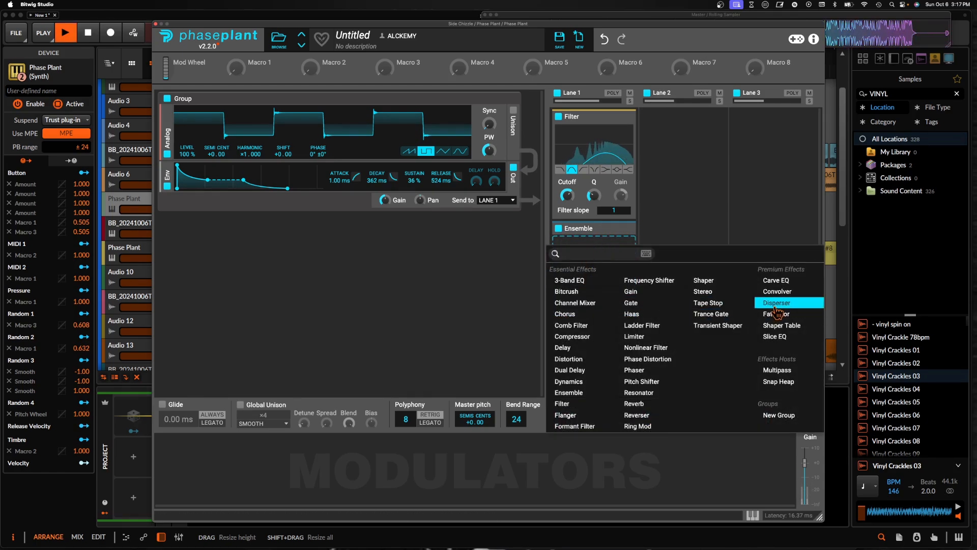
{"action": "left_click", "coordinate": [778, 301]}
{"action": "left_click", "coordinate": [598, 305]}
{"action": "left_click", "coordinate": [750, 377]}
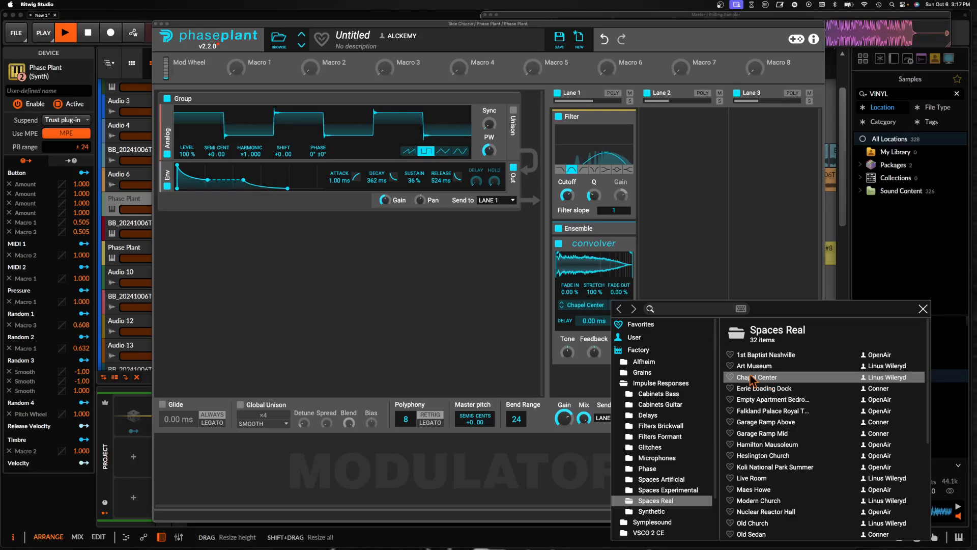
{"action": "left_click", "coordinate": [590, 268]}
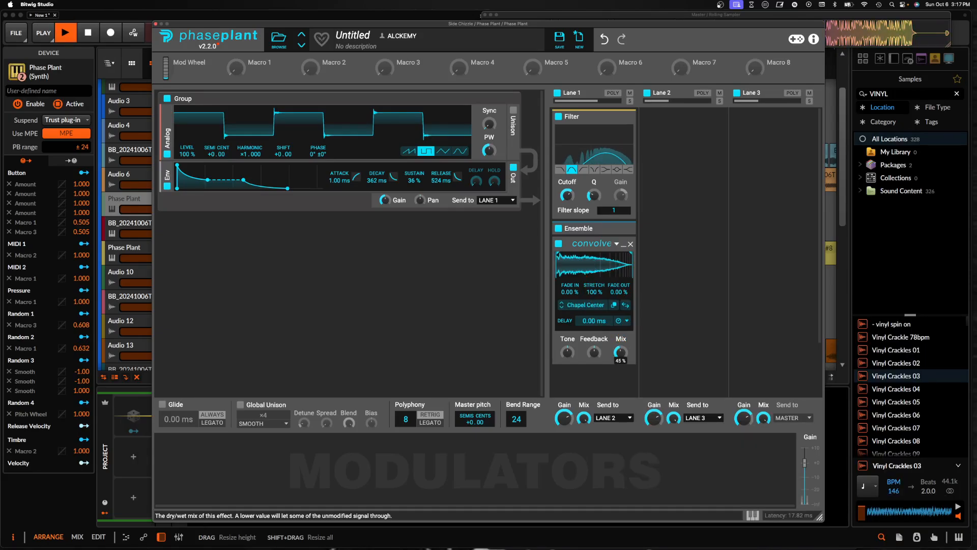
{"action": "left_click_drag", "start_coordinate": [561, 278], "coordinate": [569, 267]}
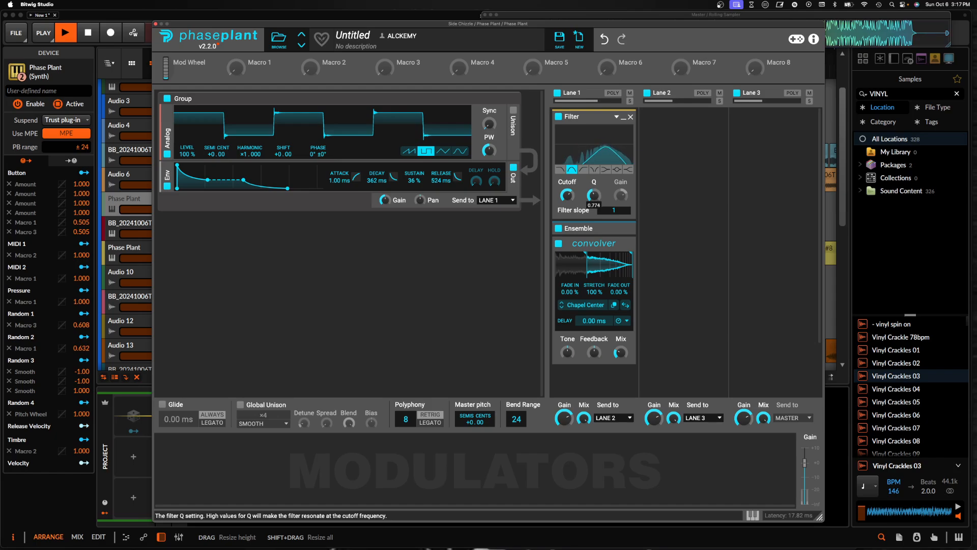
{"action": "left_click", "coordinate": [629, 120]}
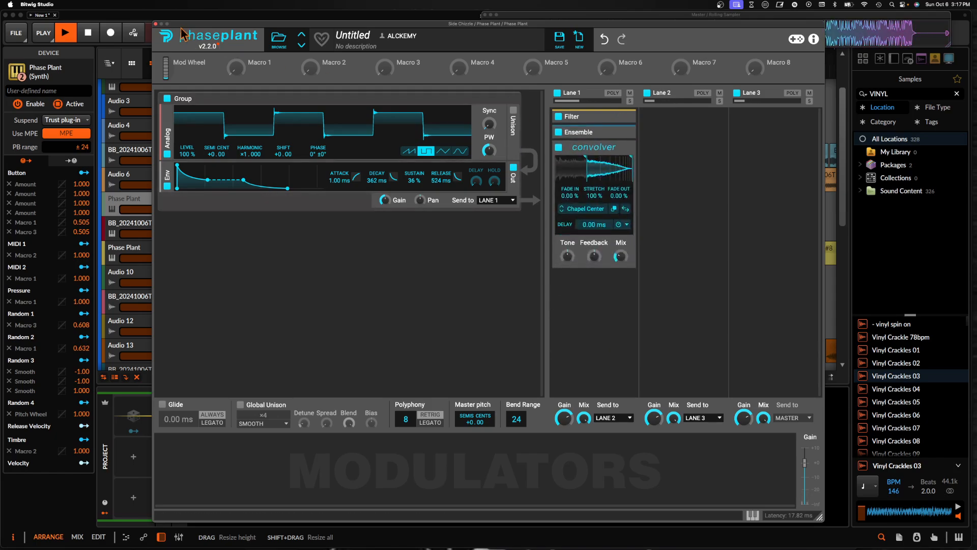
Close the synth window and copy the four new Phase Plant clips to bar 129, filling bars 129 to 131
{"action": "left_click", "coordinate": [156, 24]}
{"action": "left_click", "coordinate": [636, 203]}
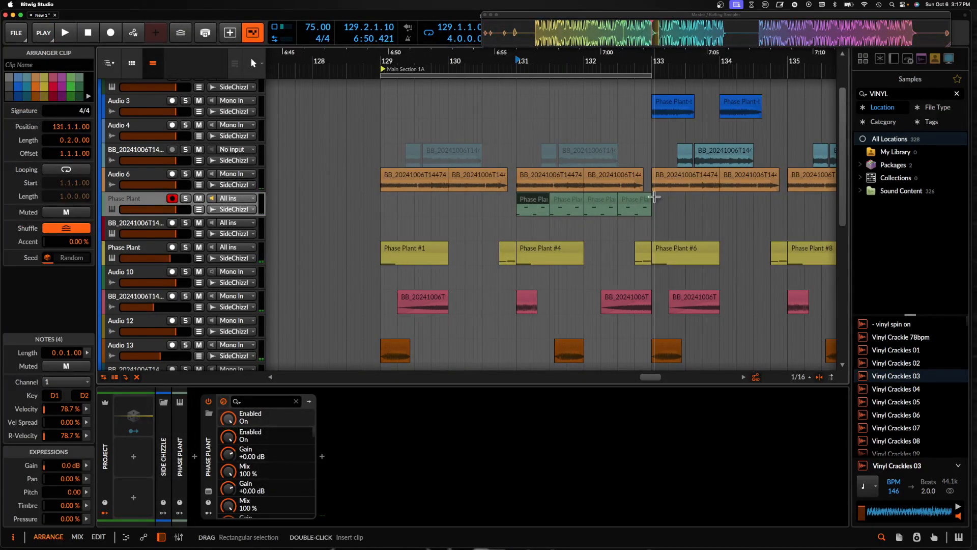
{"action": "left_click_drag", "start_coordinate": [643, 201], "coordinate": [503, 199], "text": "alt"}
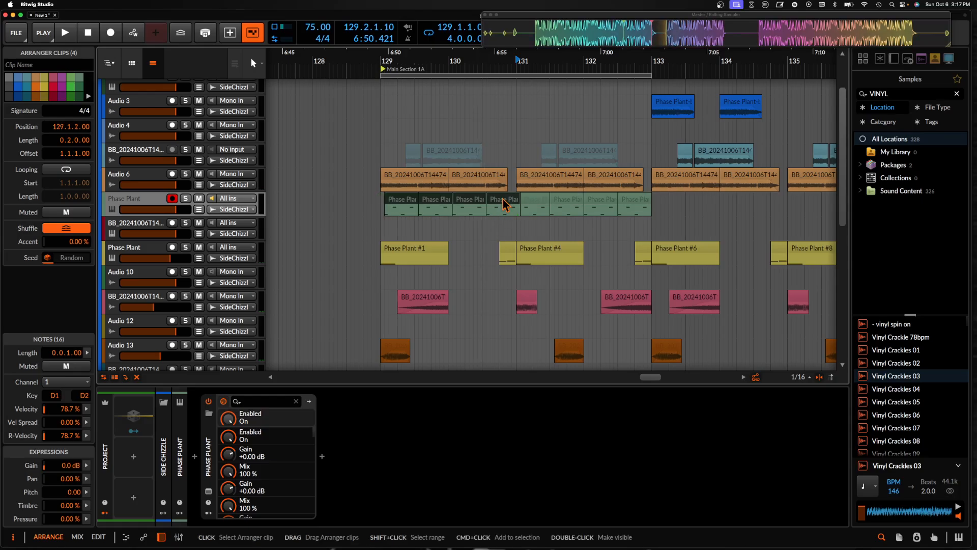
{"action": "key", "text": "super+z"}
{"action": "left_click_drag", "start_coordinate": [635, 203], "coordinate": [498, 198], "text": "alt"}
Fold the Side Chizzle group and copy bars 129 to 133 of the group and the drum tracks to bar 125
{"action": "scroll", "coordinate": [399, 200], "scroll_direction": "down", "scroll_amount": 6}
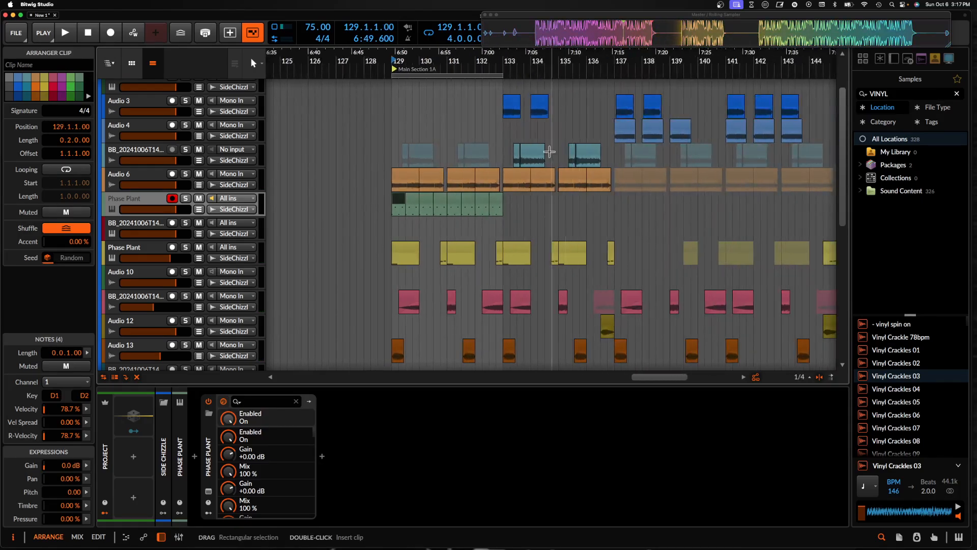
{"action": "scroll", "coordinate": [464, 144], "scroll_direction": "left", "scroll_amount": 3}
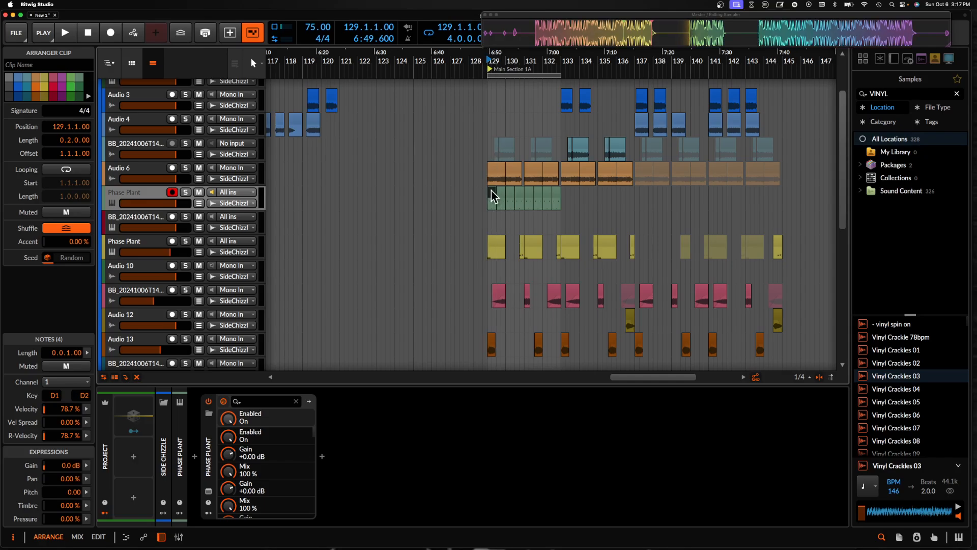
{"action": "scroll", "coordinate": [491, 172], "scroll_direction": "down", "scroll_amount": 5}
{"action": "scroll", "coordinate": [226, 92], "scroll_direction": "up", "scroll_amount": 3}
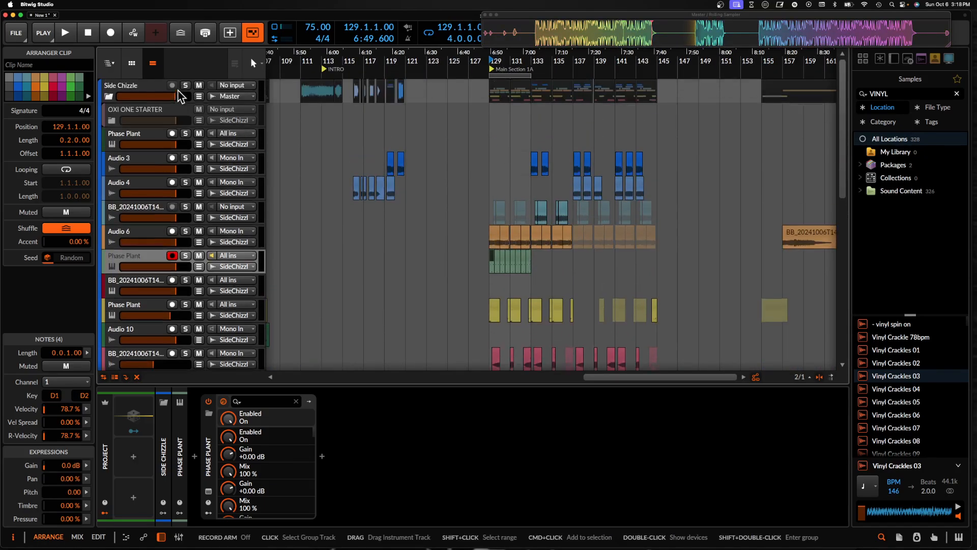
{"action": "left_click", "coordinate": [109, 96]}
{"action": "left_click_drag", "start_coordinate": [486, 97], "coordinate": [472, 191]}
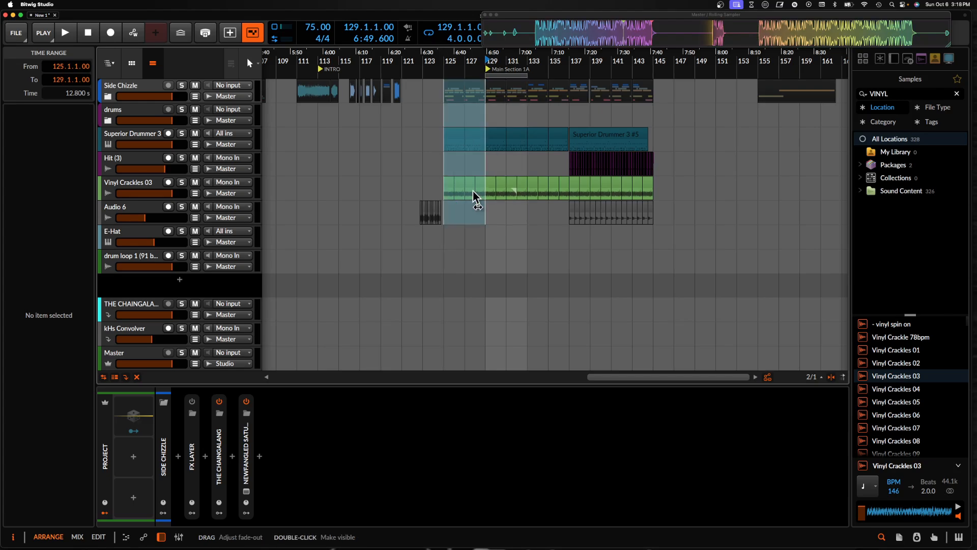
{"action": "left_click", "coordinate": [467, 152]}
{"action": "scroll", "coordinate": [453, 157], "scroll_direction": "up", "scroll_amount": 4}
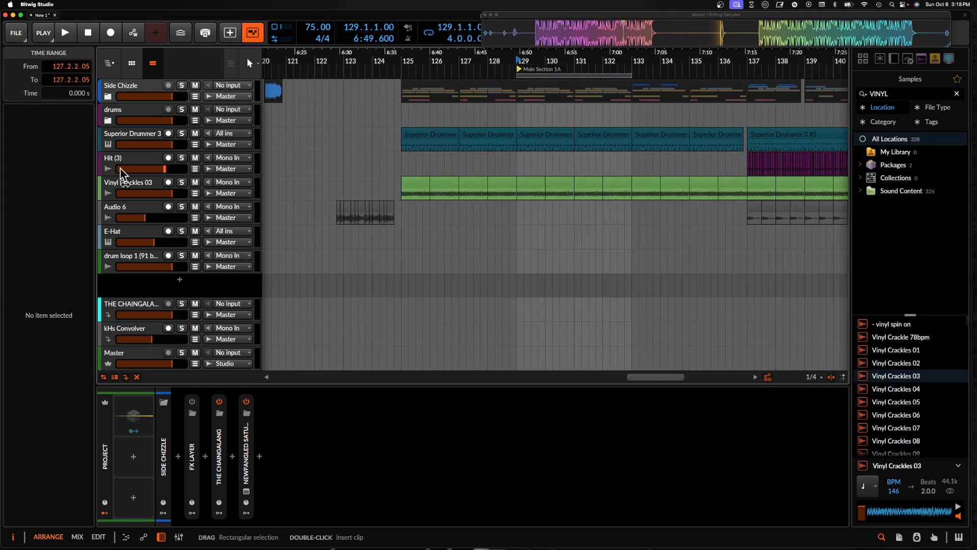
Unfold the Side Chizzle group and delete the eight new Phase Plant clips between bars 125 and 129
{"action": "left_click", "coordinate": [108, 98]}
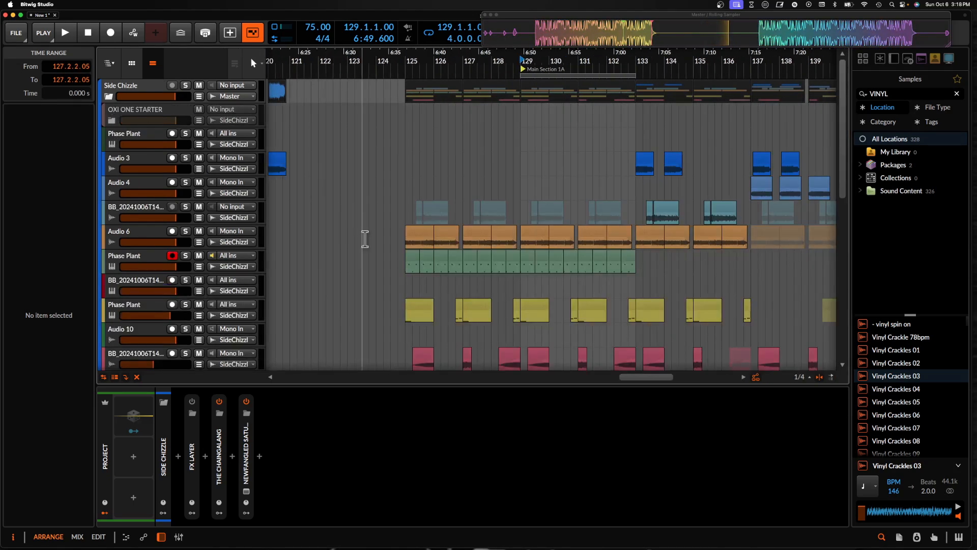
{"action": "left_click", "coordinate": [413, 260]}
{"action": "left_click", "coordinate": [515, 265], "text": "shift"}
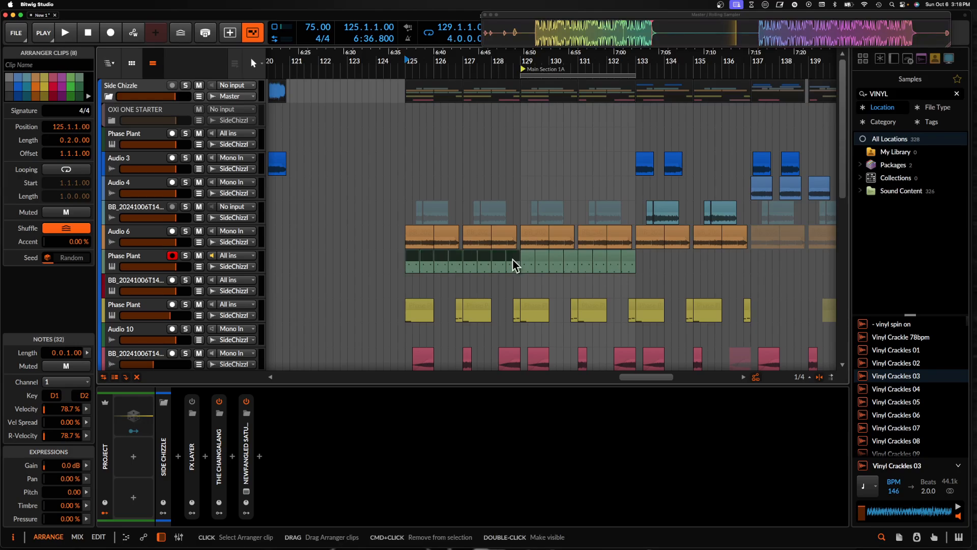
{"action": "key", "text": "Delete"}
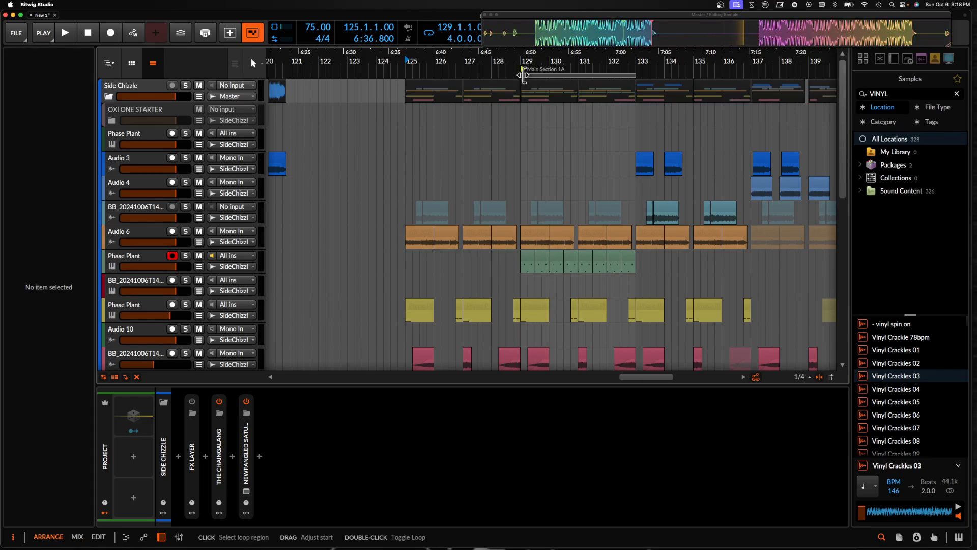
Extend the loop region's start back to bar 125 for a length of eight bars
{"action": "left_click_drag", "start_coordinate": [524, 75], "coordinate": [416, 75]}
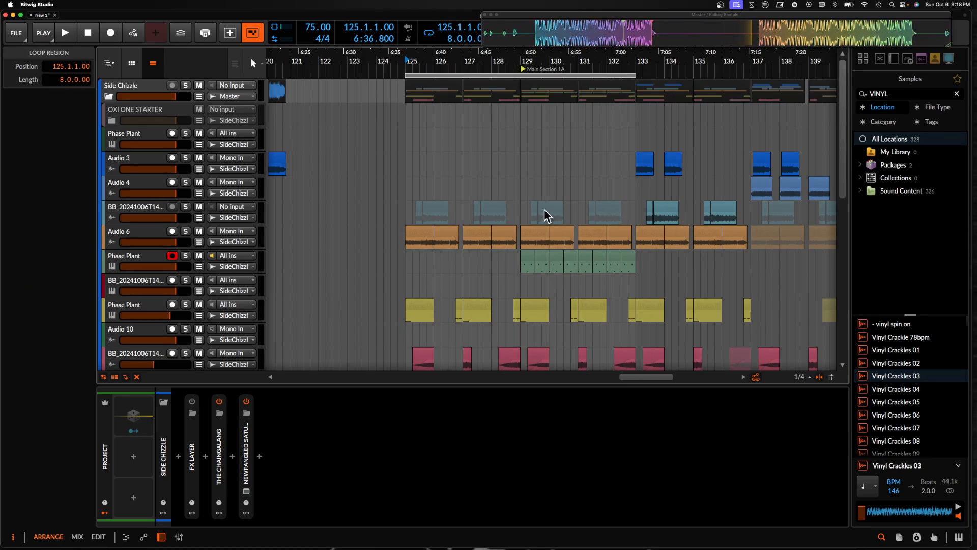
{"action": "scroll", "coordinate": [484, 207], "scroll_direction": "right", "scroll_amount": 5}
{"action": "scroll", "coordinate": [484, 207], "scroll_direction": "down", "scroll_amount": 1}
{"action": "scroll", "coordinate": [484, 201], "scroll_direction": "down", "scroll_amount": 3}
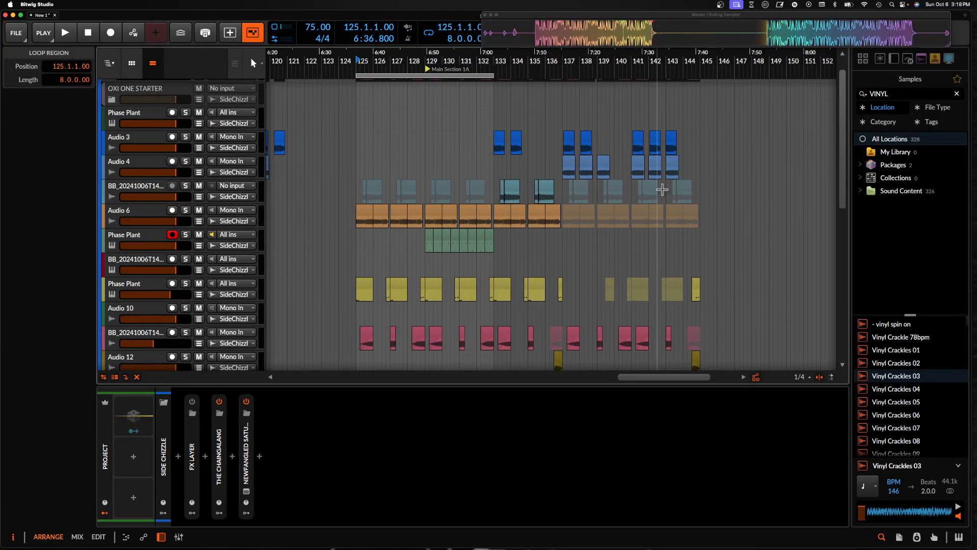
{"action": "left_click_drag", "start_coordinate": [456, 77], "coordinate": [490, 75]}
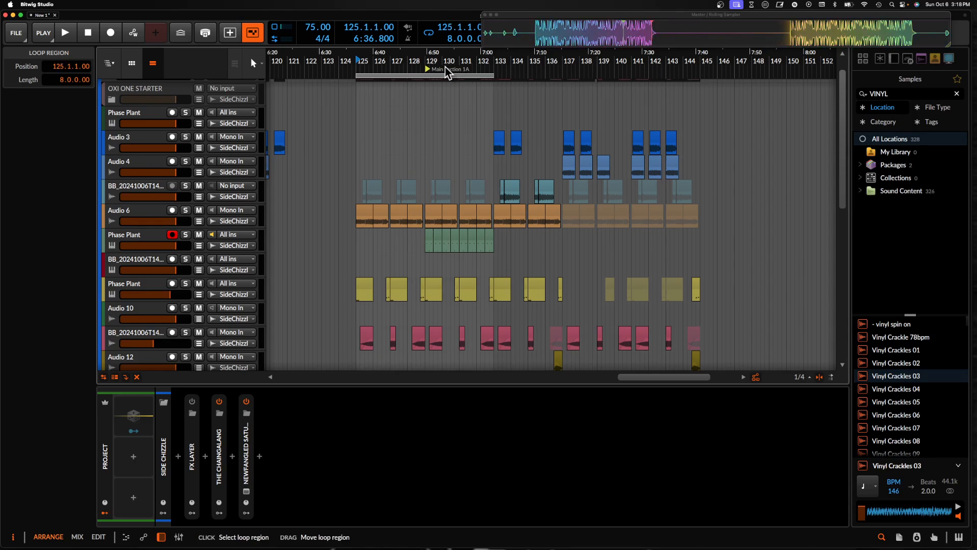
Play from bar 125, select the Audio 6 track and look over the extended arrangement
{"action": "left_click", "coordinate": [356, 136]}
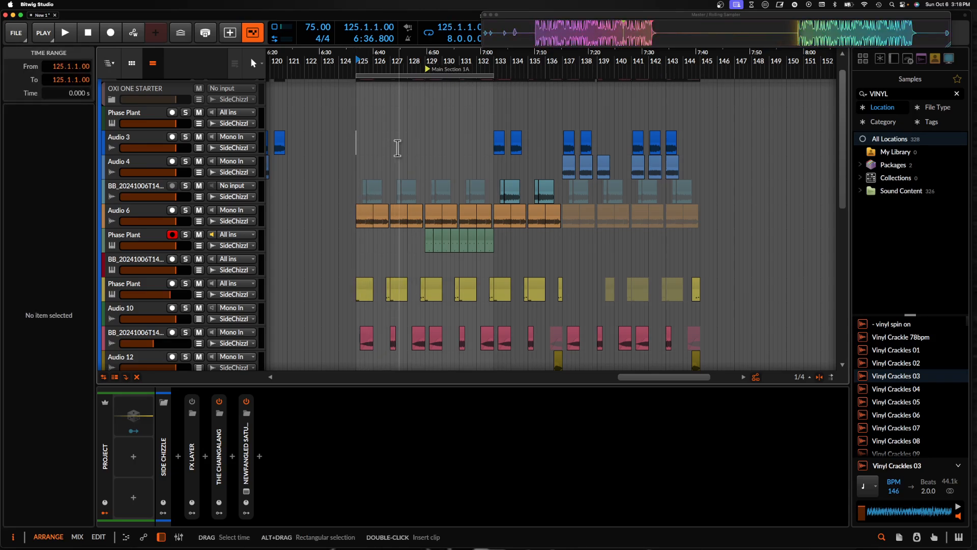
{"action": "key", "text": "space"}
{"action": "left_click", "coordinate": [147, 212]}
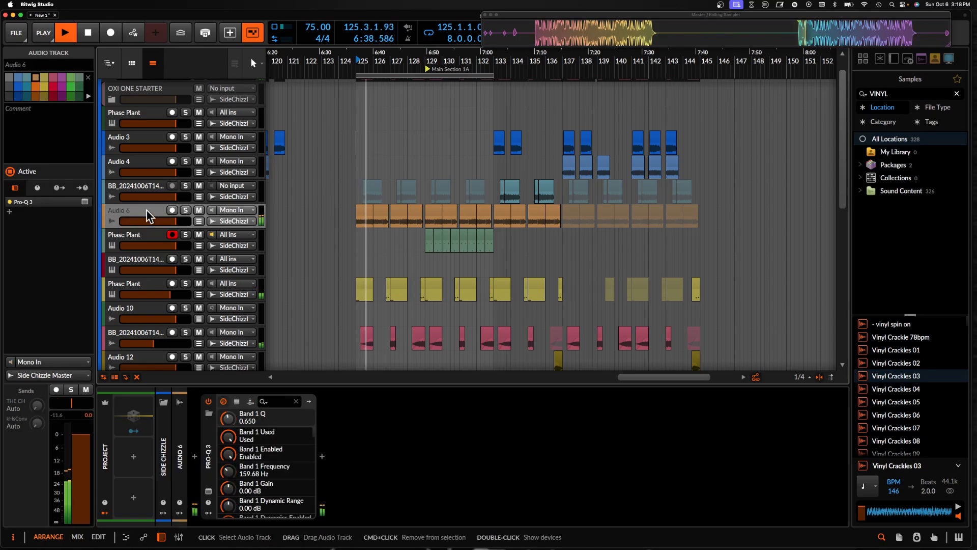
{"action": "scroll", "coordinate": [359, 197], "scroll_direction": "down", "scroll_amount": 2}
{"action": "scroll", "coordinate": [361, 197], "scroll_direction": "down", "scroll_amount": 2}
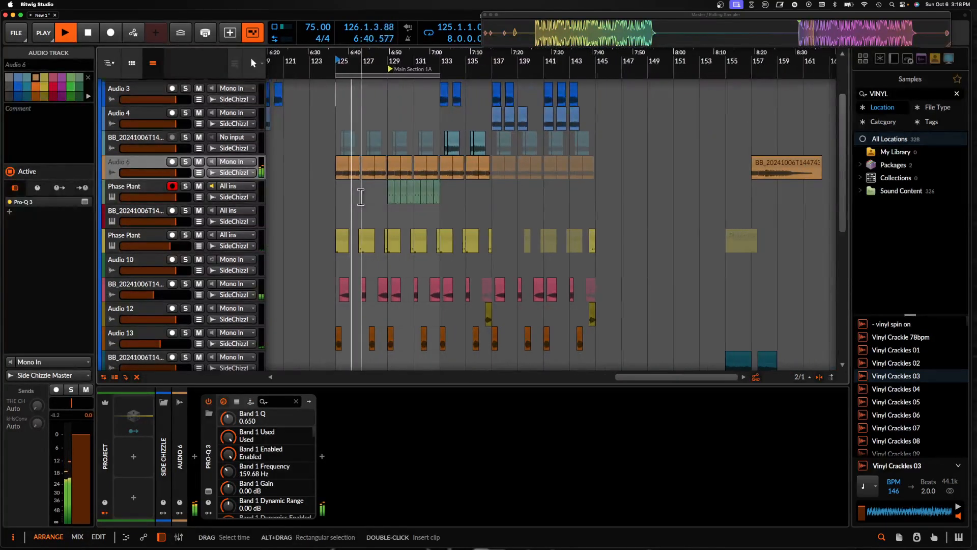
Look over the section from bar 125 during playback, from the Side Chizzle group's tracks down to the drum tracks
{"action": "scroll", "coordinate": [361, 197], "scroll_direction": "down", "scroll_amount": 5}
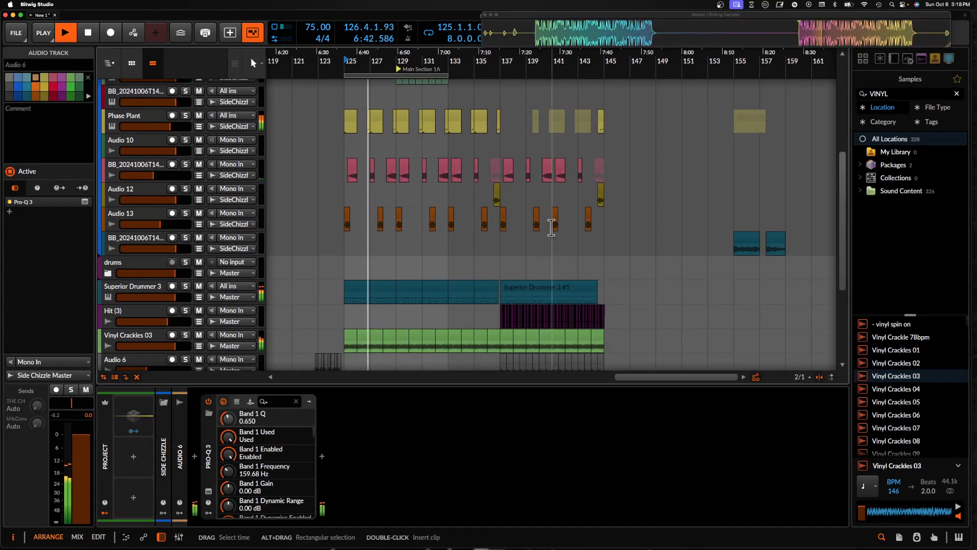
{"action": "scroll", "coordinate": [404, 116], "scroll_direction": "up", "scroll_amount": 4}
{"action": "scroll", "coordinate": [404, 115], "scroll_direction": "down", "scroll_amount": 3}
{"action": "scroll", "coordinate": [402, 114], "scroll_direction": "down", "scroll_amount": 4}
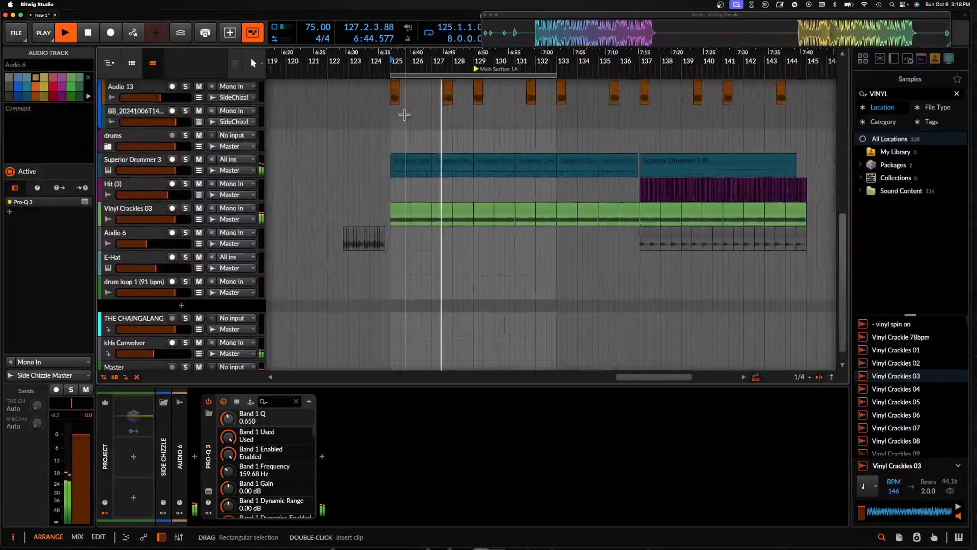
{"action": "scroll", "coordinate": [401, 114], "scroll_direction": "down", "scroll_amount": 2}
{"action": "scroll", "coordinate": [401, 147], "scroll_direction": "up", "scroll_amount": 6}
{"action": "scroll", "coordinate": [401, 142], "scroll_direction": "up", "scroll_amount": 2}
{"action": "scroll", "coordinate": [405, 145], "scroll_direction": "down", "scroll_amount": 4}
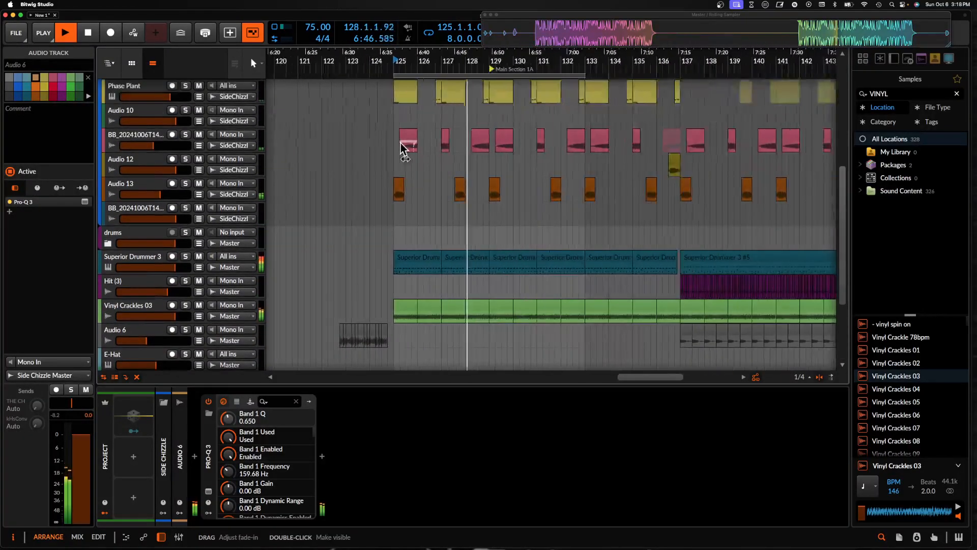
{"action": "left_click", "coordinate": [422, 262]}
{"action": "scroll", "coordinate": [419, 261], "scroll_direction": "up", "scroll_amount": 6}
{"action": "scroll", "coordinate": [419, 262], "scroll_direction": "down", "scroll_amount": 5}
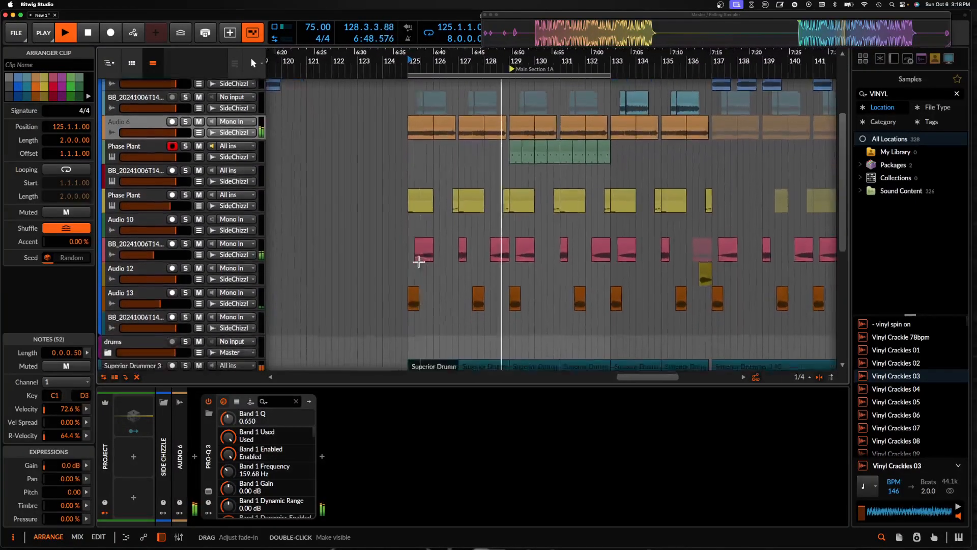
{"action": "scroll", "coordinate": [419, 262], "scroll_direction": "up", "scroll_amount": 6}
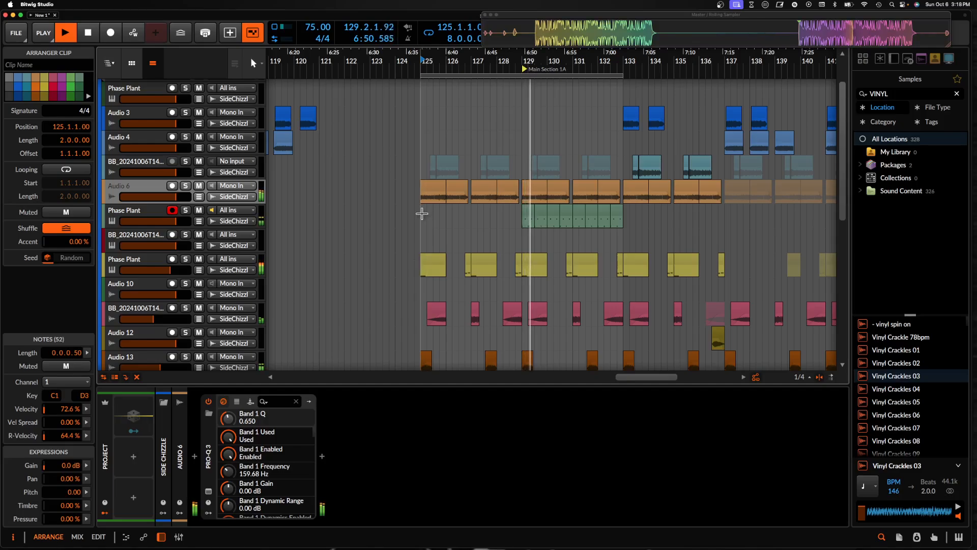
Pan the track of the green Phase Plant layer slightly to the right while the loop plays
{"action": "left_click", "coordinate": [164, 212]}
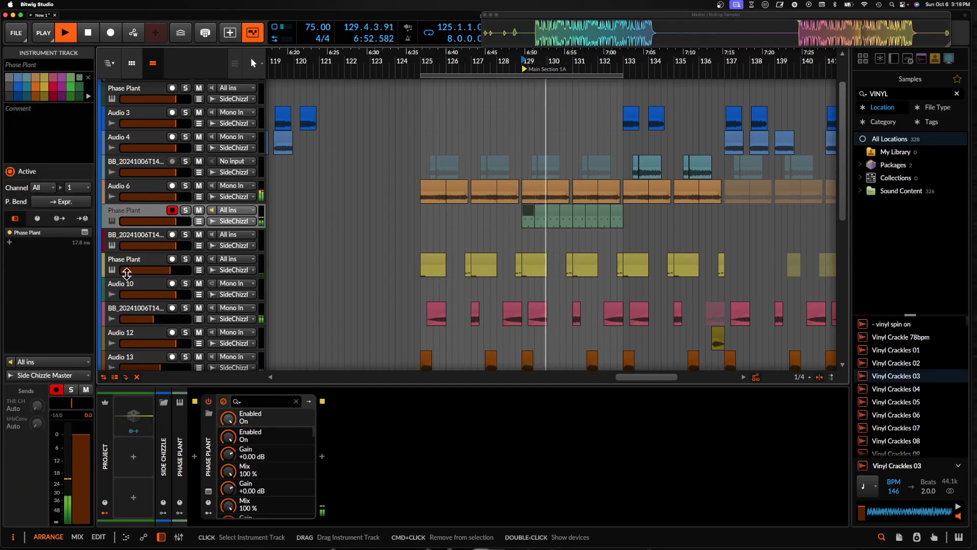
{"action": "left_click_drag", "start_coordinate": [72, 403], "coordinate": [80, 405]}
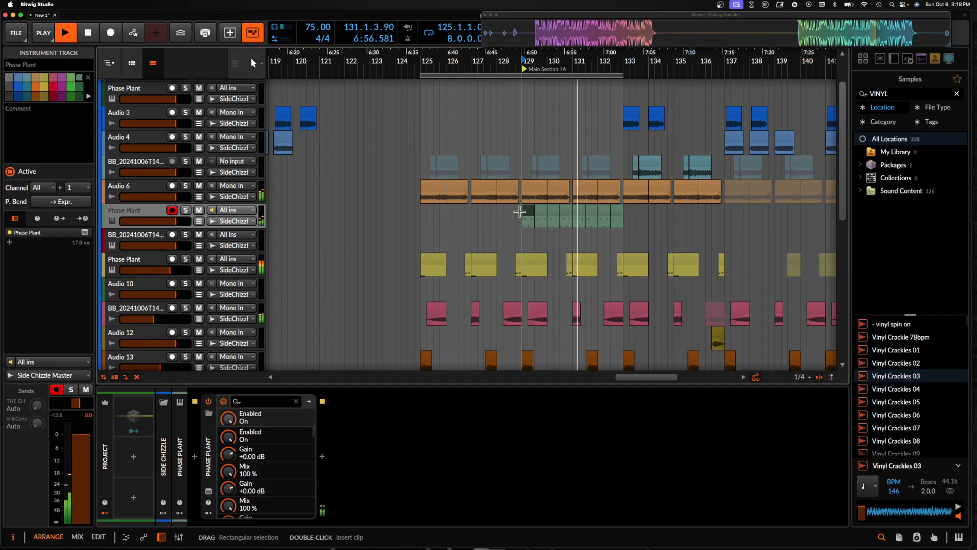
{"action": "scroll", "coordinate": [520, 213], "scroll_direction": "right", "scroll_amount": 4}
{"action": "scroll", "coordinate": [520, 212], "scroll_direction": "up", "scroll_amount": 2}
{"action": "scroll", "coordinate": [520, 213], "scroll_direction": "down", "scroll_amount": 8}
{"action": "scroll", "coordinate": [520, 219], "scroll_direction": "down", "scroll_amount": 2}
{"action": "scroll", "coordinate": [520, 214], "scroll_direction": "up", "scroll_amount": 3}
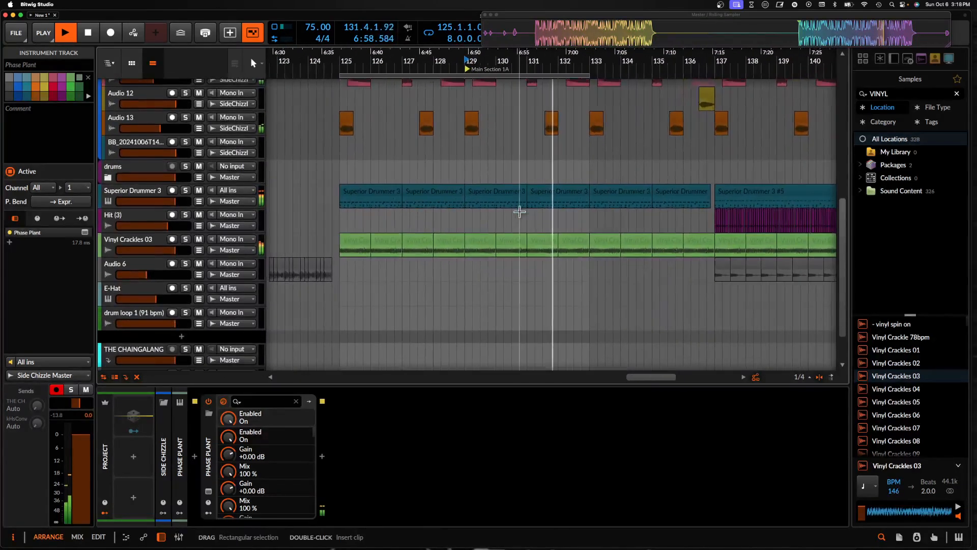
{"action": "scroll", "coordinate": [519, 212], "scroll_direction": "down", "scroll_amount": 4}
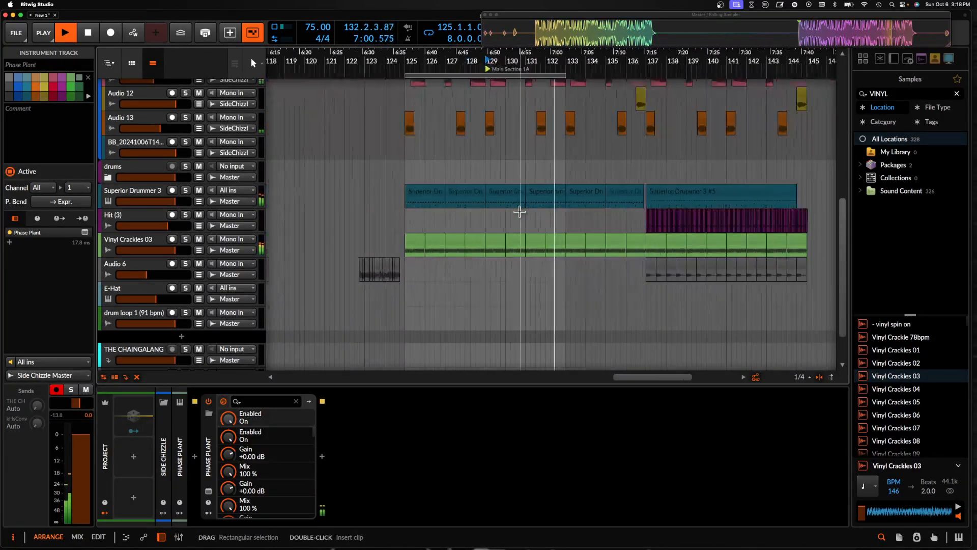
{"action": "scroll", "coordinate": [521, 216], "scroll_direction": "up", "scroll_amount": 8}
{"action": "scroll", "coordinate": [520, 218], "scroll_direction": "up", "scroll_amount": 2}
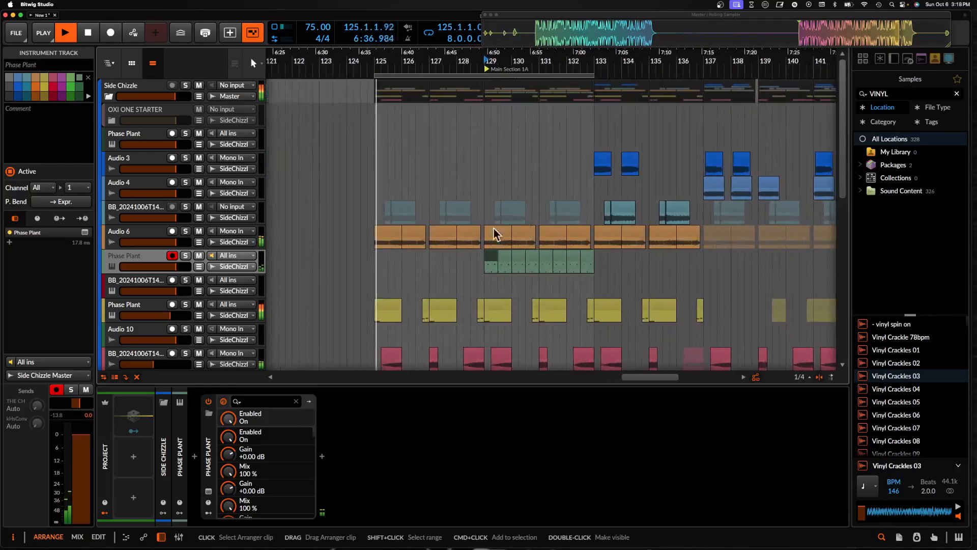
Insert a Time Shift device after Phase Plant on the layer's track and set its shift to 23.7 ms
{"action": "left_click", "coordinate": [322, 456]}
{"action": "type", "text": "time"}
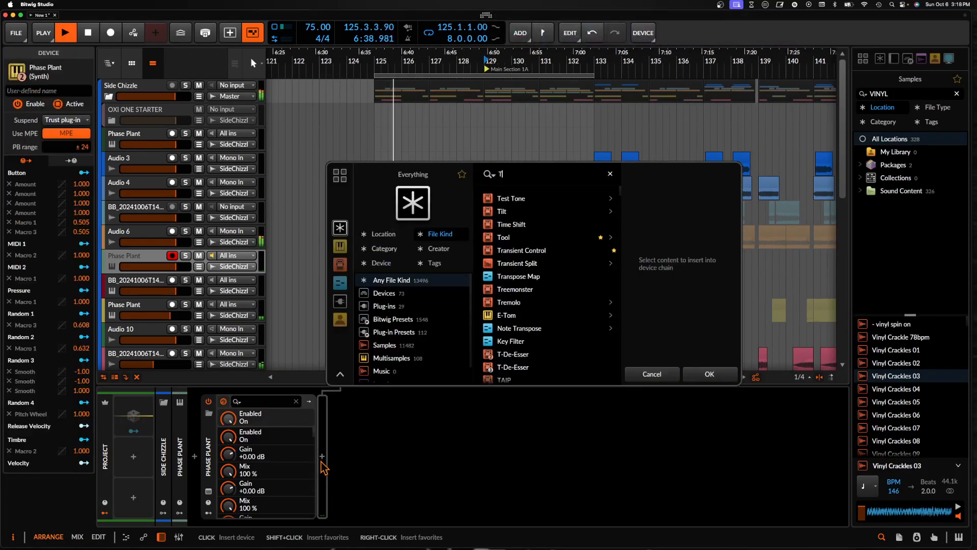
{"action": "key", "text": "Down"}
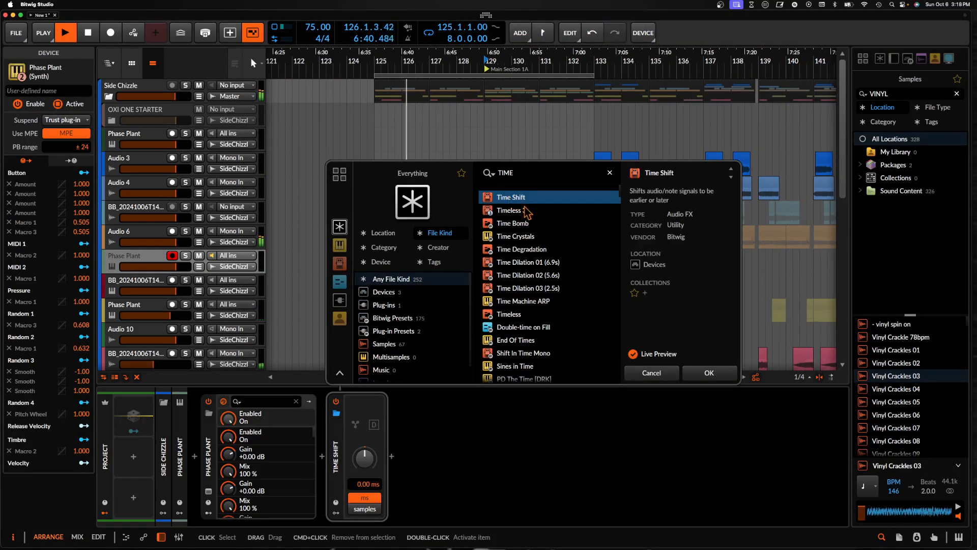
{"action": "left_click", "coordinate": [707, 372]}
{"action": "left_click_drag", "start_coordinate": [382, 481], "coordinate": [382, 473]}
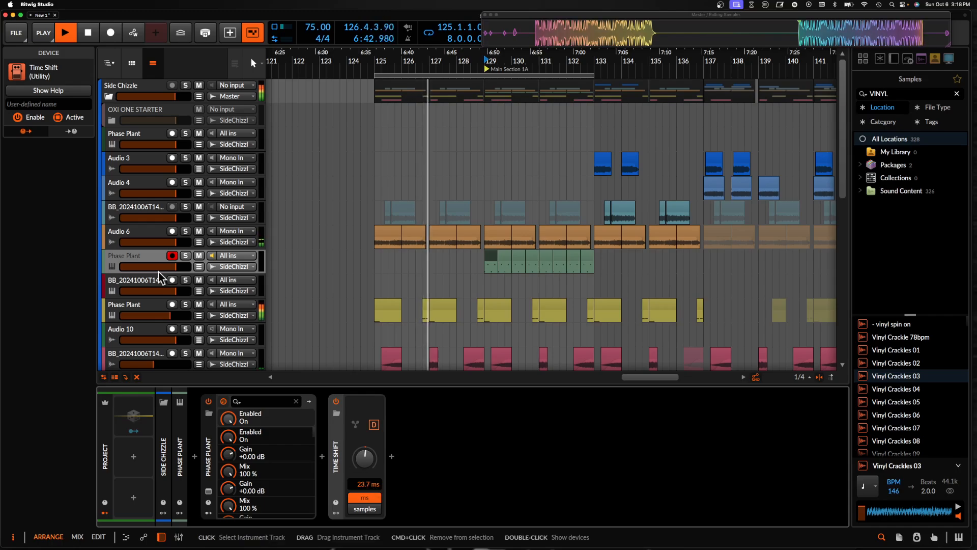
Add a new instrument track below the Phase Plant layer and stop playback
{"action": "key", "text": "super+t"}
{"action": "key", "text": "space"}
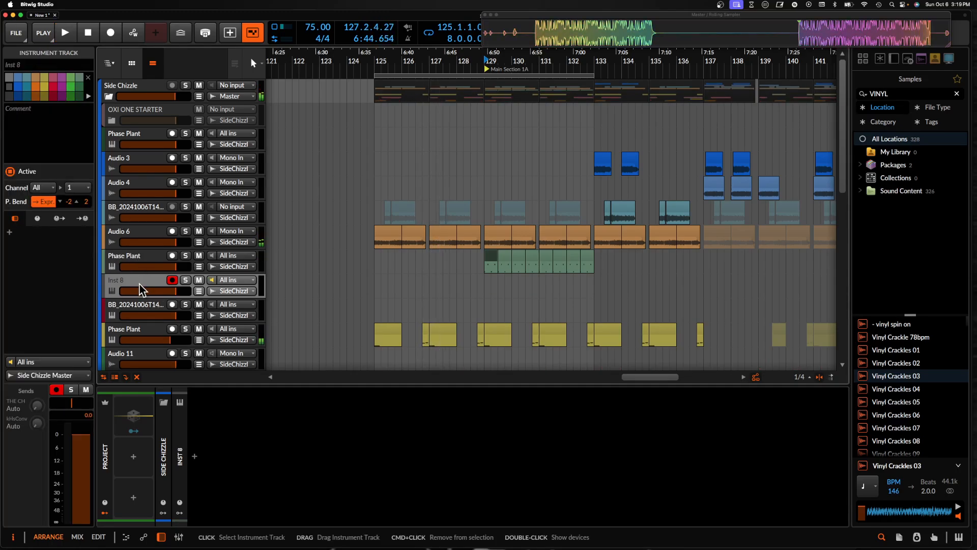
Load the Komplete Kontrol [X64] plug-in on the new instrument track
{"action": "left_click", "coordinate": [202, 469]}
{"action": "type", "text": "KOM"}
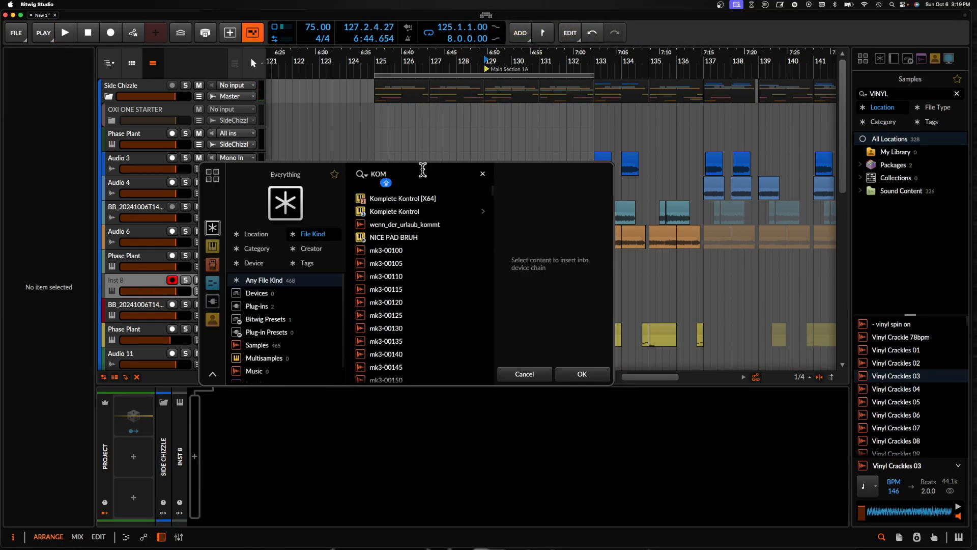
{"action": "left_click", "coordinate": [402, 198]}
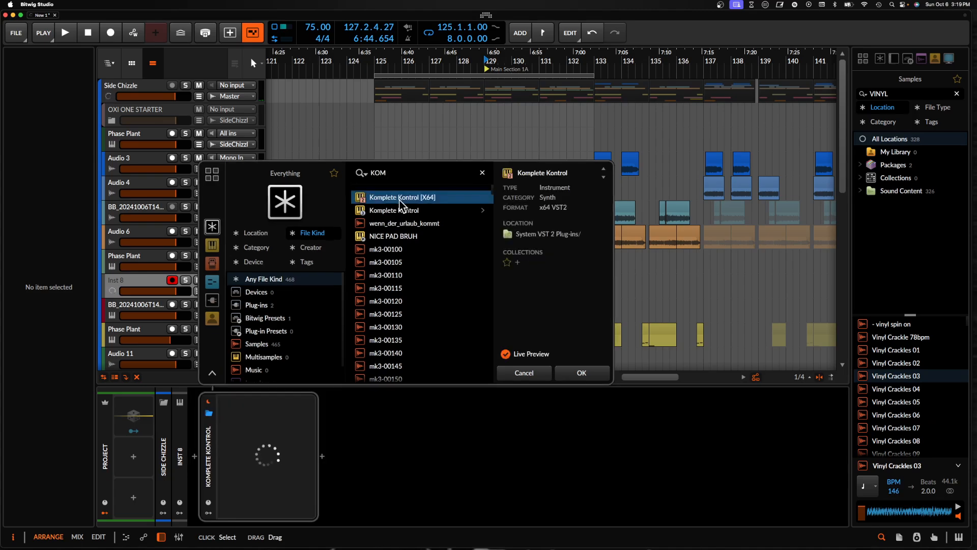
{"action": "left_click", "coordinate": [580, 374]}
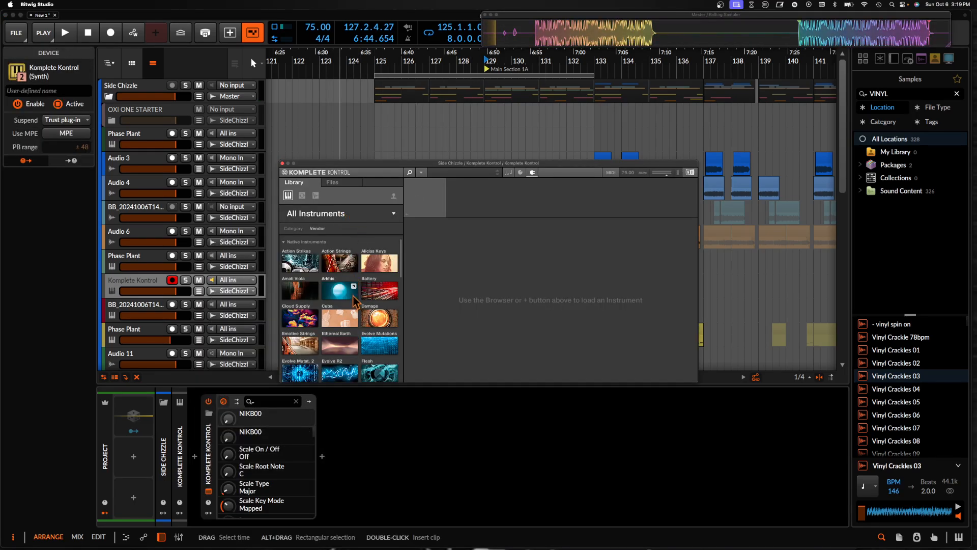
Try to load an instrument from the Komplete Kontrol library, and remove the plug-in from the new track
{"action": "scroll", "coordinate": [356, 300], "scroll_direction": "down", "scroll_amount": 20}
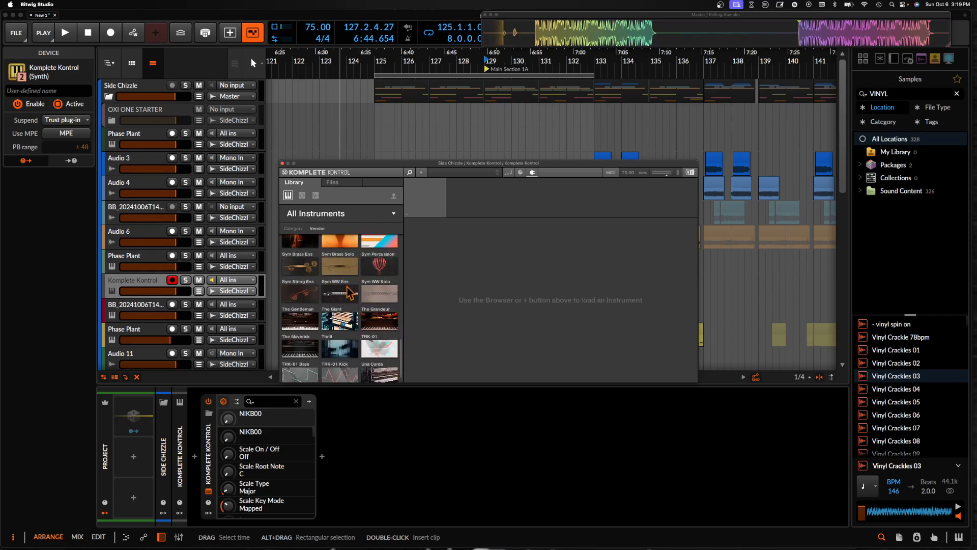
{"action": "scroll", "coordinate": [349, 293], "scroll_direction": "down", "scroll_amount": 1}
{"action": "left_click", "coordinate": [376, 311]}
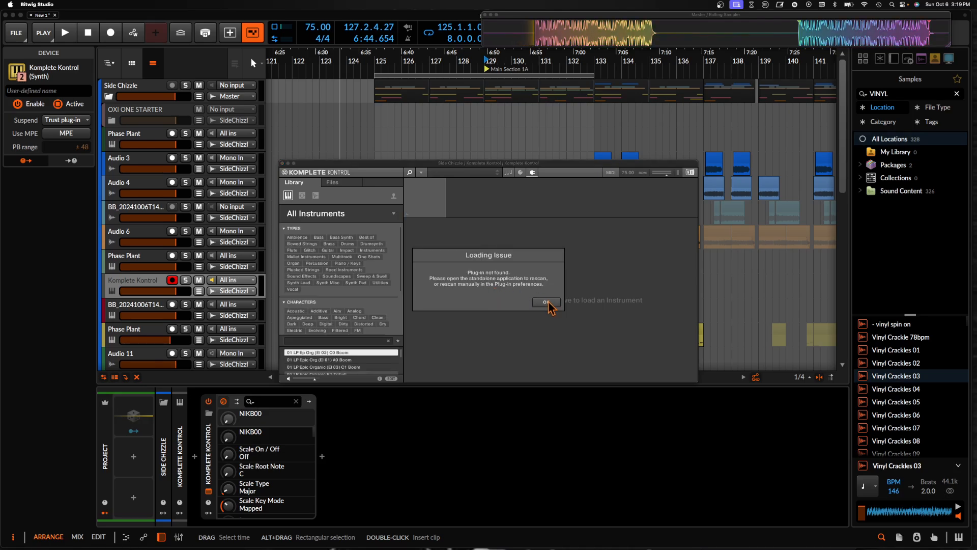
{"action": "left_click", "coordinate": [546, 302]}
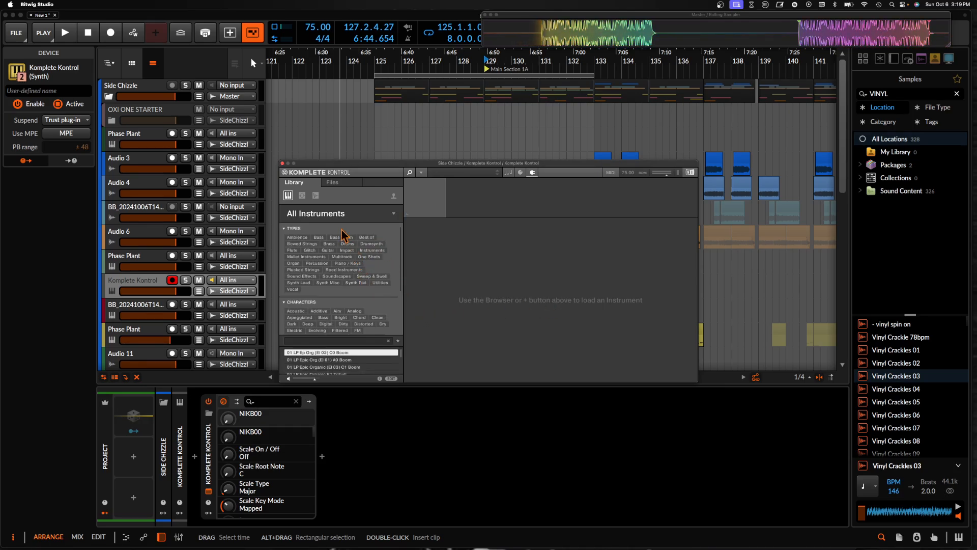
{"action": "left_click", "coordinate": [329, 214]}
{"action": "left_click", "coordinate": [287, 172]}
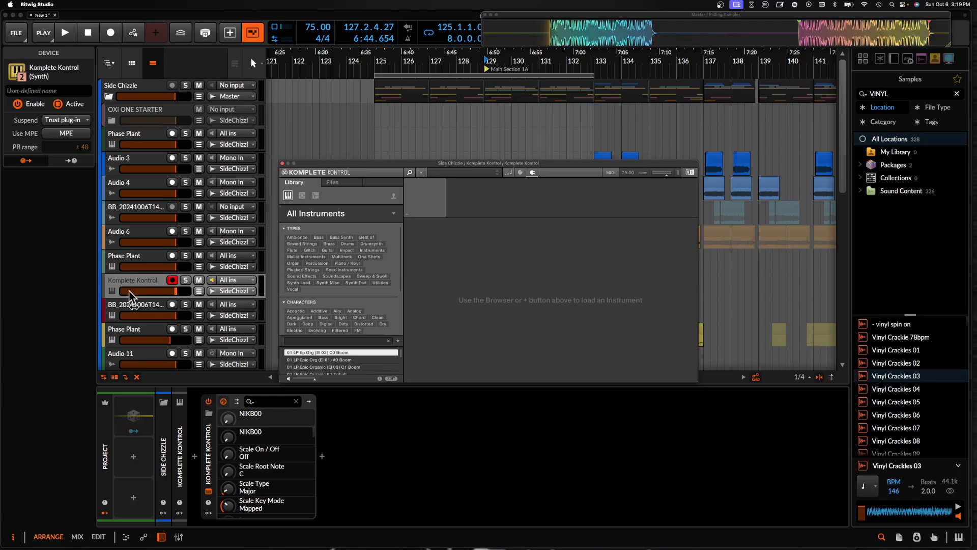
{"action": "key", "text": "Delete"}
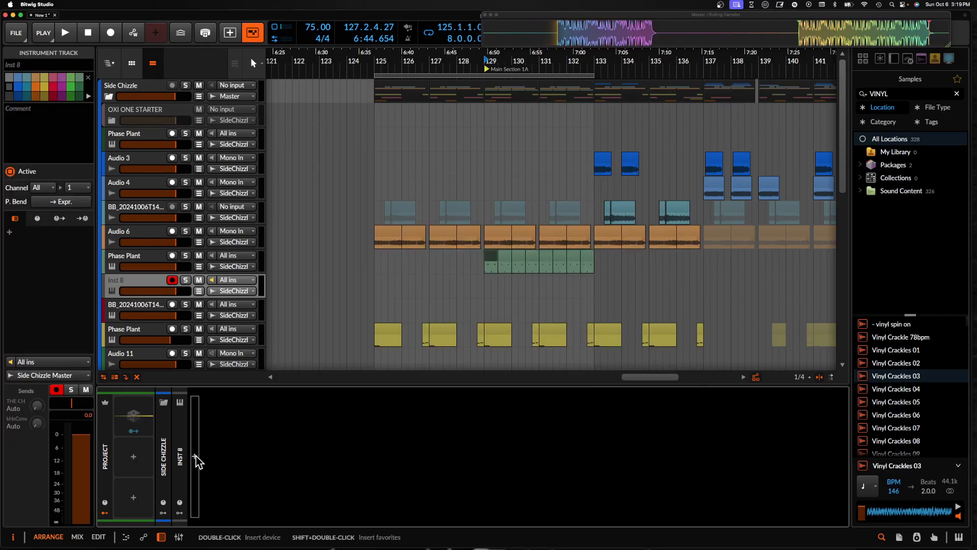
Search for a grand piano and load the Grand Piano Sampler preset on the new instrument track
{"action": "left_click", "coordinate": [196, 458]}
{"action": "type", "text": "grand pi"}
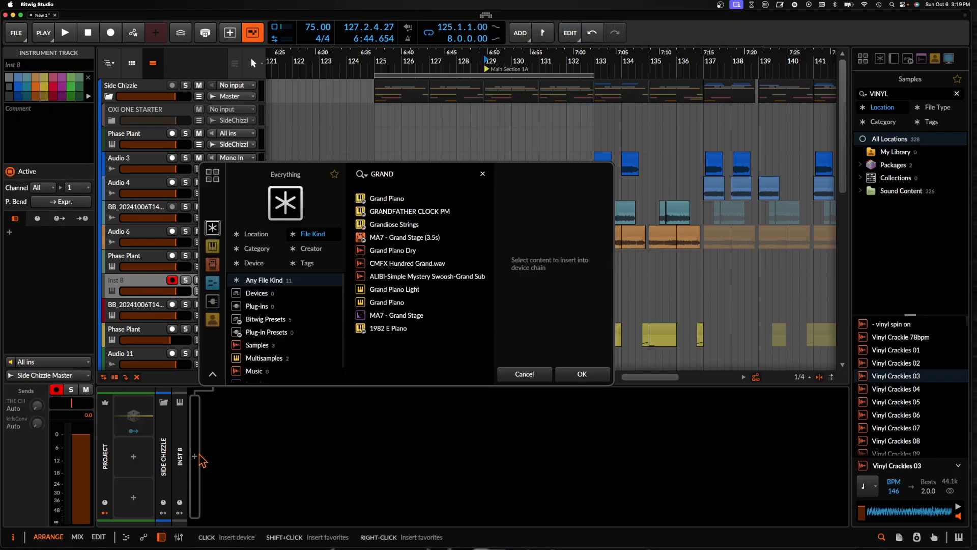
{"action": "left_click", "coordinate": [384, 199]}
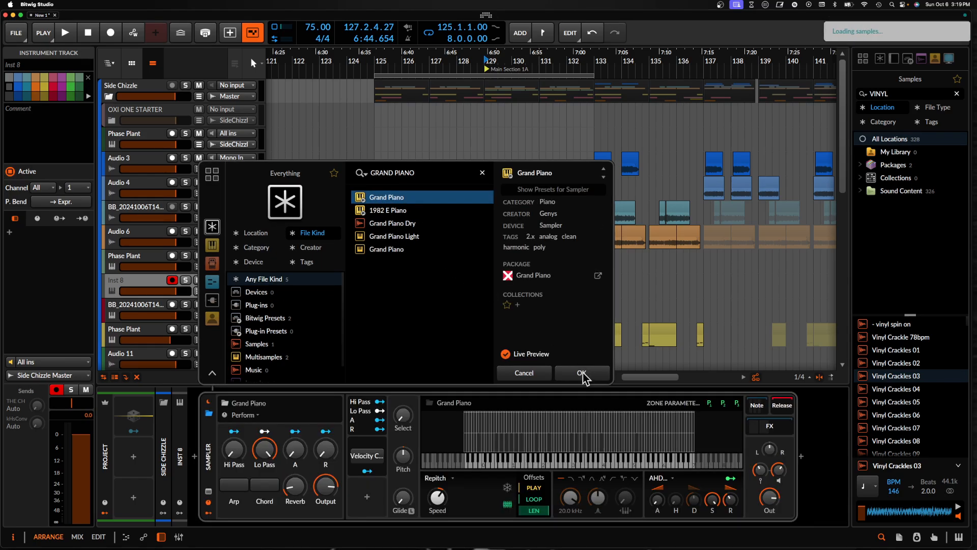
{"action": "left_click", "coordinate": [582, 374]}
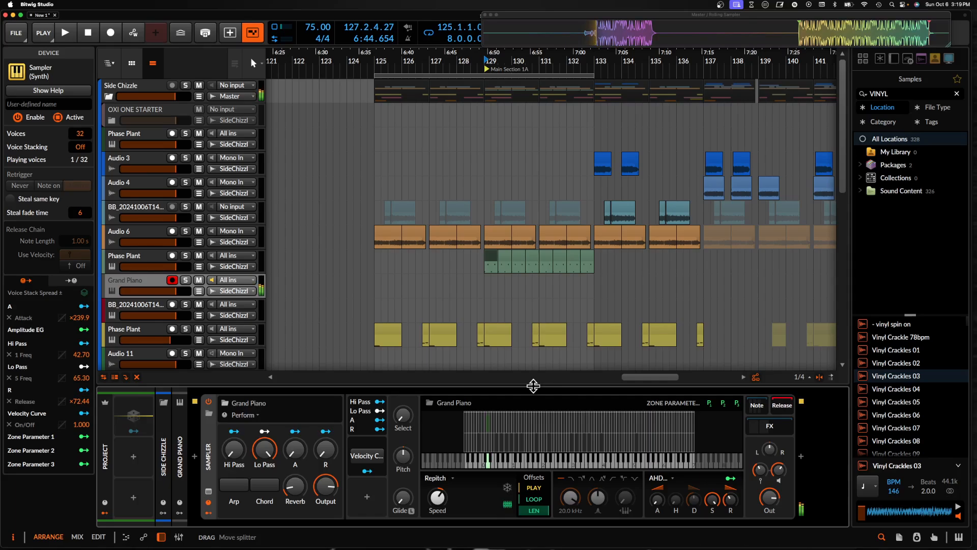
Adjust the Grand Piano Sampler's velocity sensitivity to about +9.9 dB and play from bar 125
{"action": "left_click", "coordinate": [377, 292]}
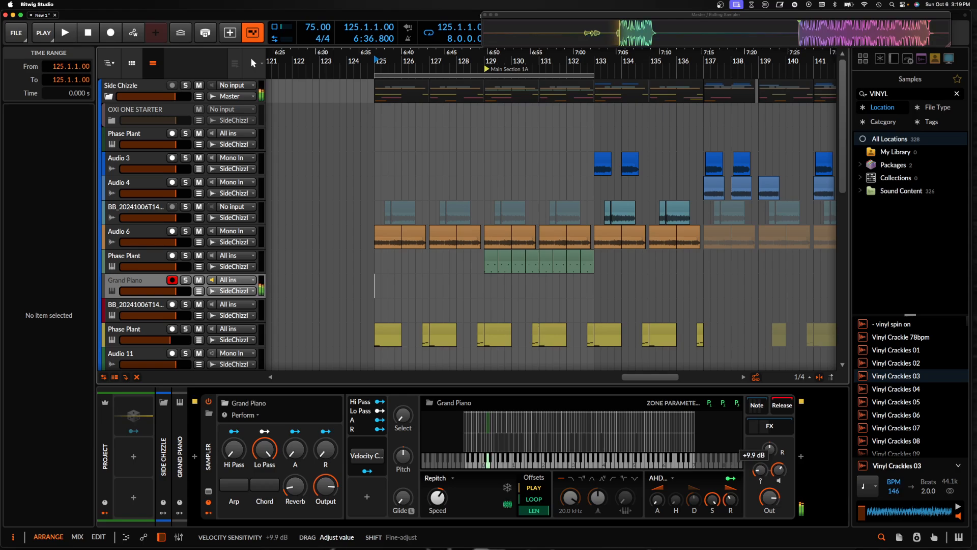
{"action": "left_click_drag", "start_coordinate": [769, 449], "coordinate": [762, 473]}
{"action": "key", "text": "space"}
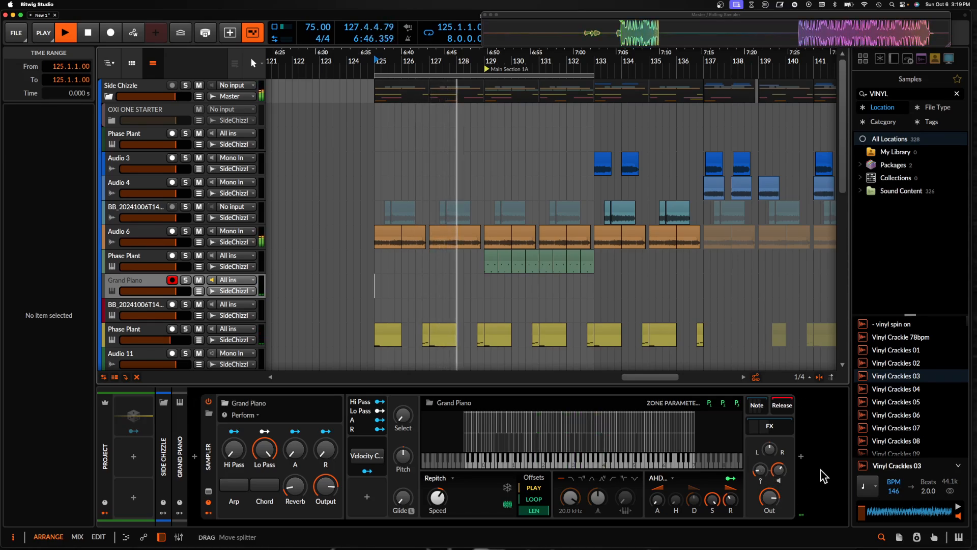
Add the VST3 version of the Raum reverb after the Grand Piano Sampler and close its plug-in window
{"action": "left_click", "coordinate": [801, 457]}
{"action": "type", "text": "RAUM"}
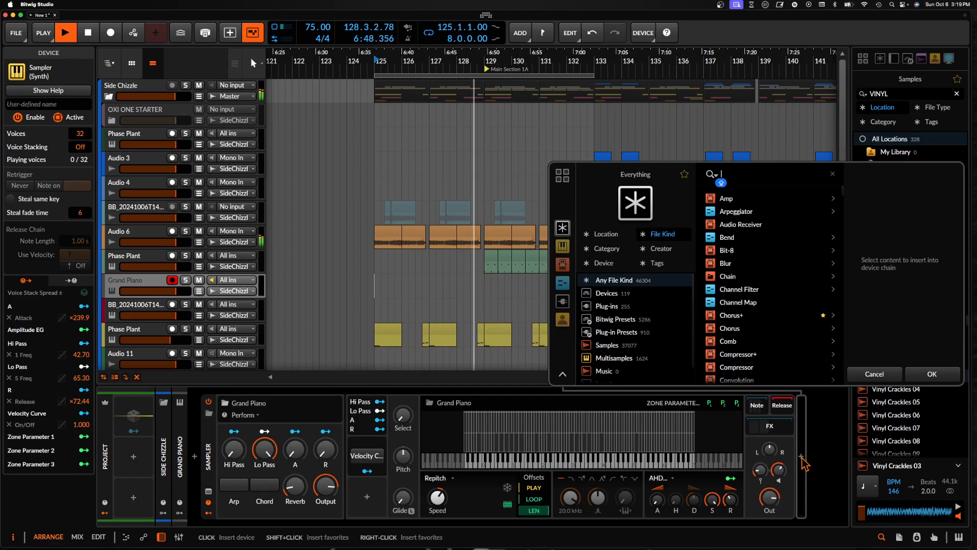
{"action": "left_click", "coordinate": [737, 212]}
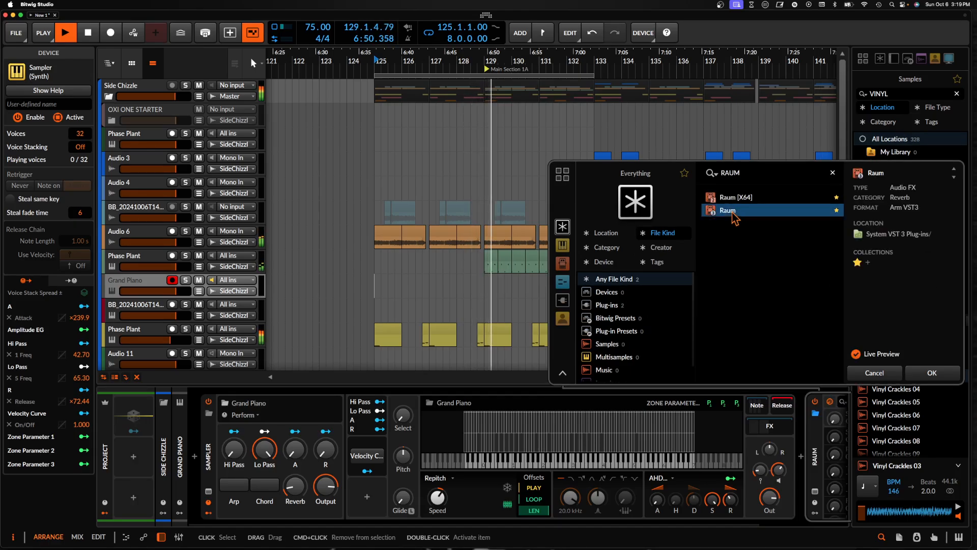
{"action": "left_click", "coordinate": [931, 373]}
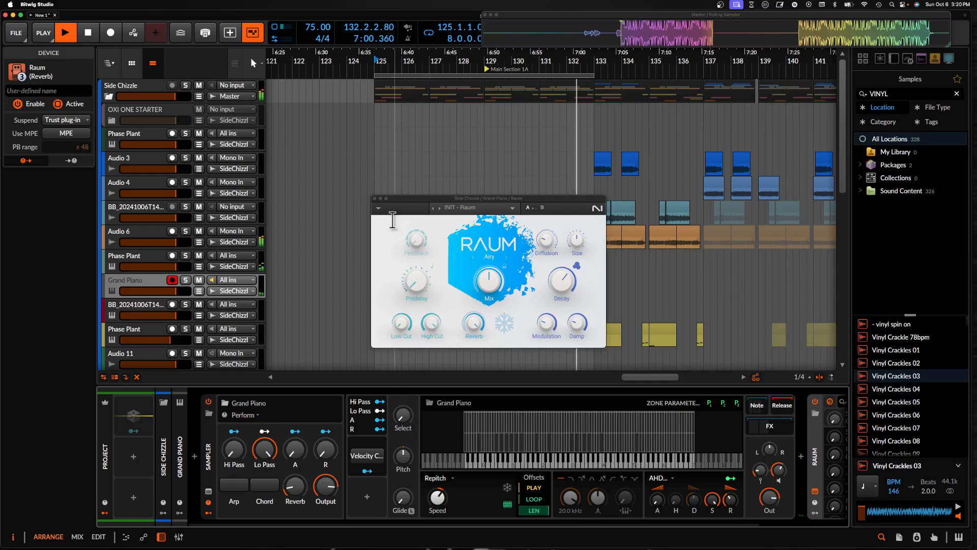
{"action": "left_click", "coordinate": [375, 199]}
Record a Grand Piano part over the looped section, then stop playback and return the play start to bar 125
{"action": "scroll", "coordinate": [530, 270], "scroll_direction": "up", "scroll_amount": 4}
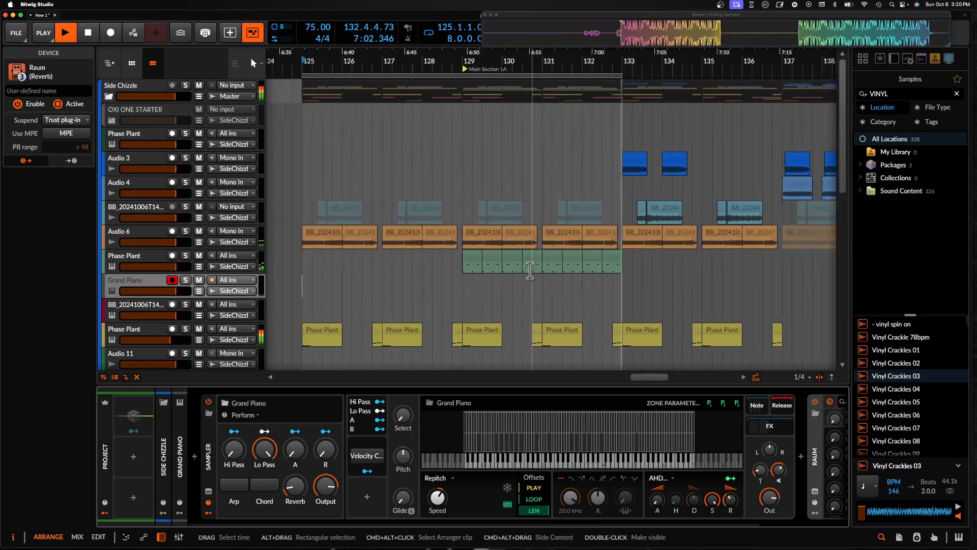
{"action": "scroll", "coordinate": [531, 270], "scroll_direction": "down", "scroll_amount": 3}
{"action": "left_click", "coordinate": [116, 35]}
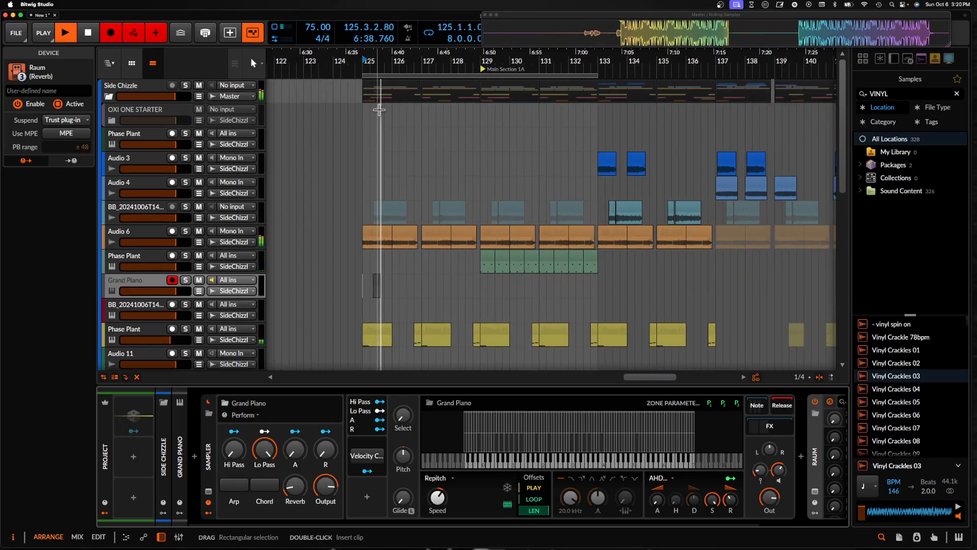
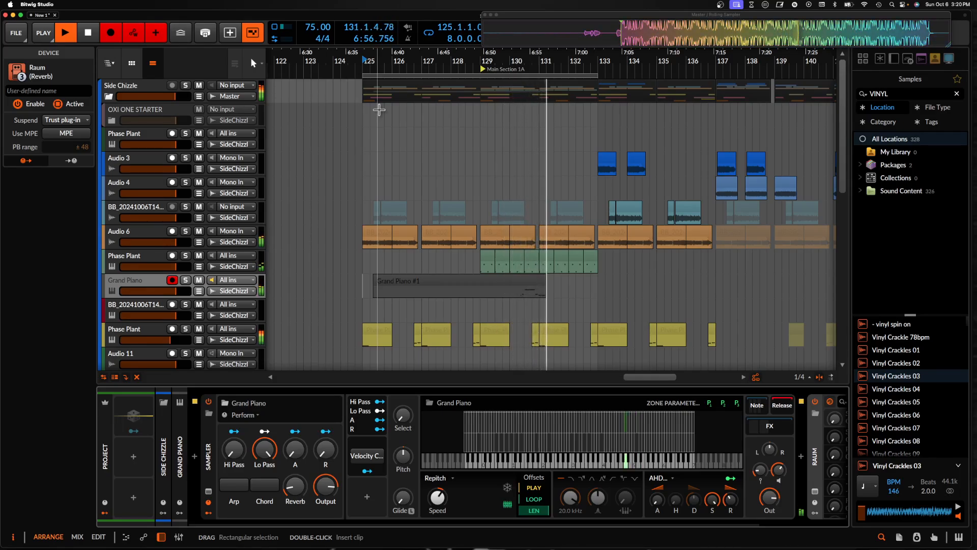
{"action": "left_click", "coordinate": [111, 34]}
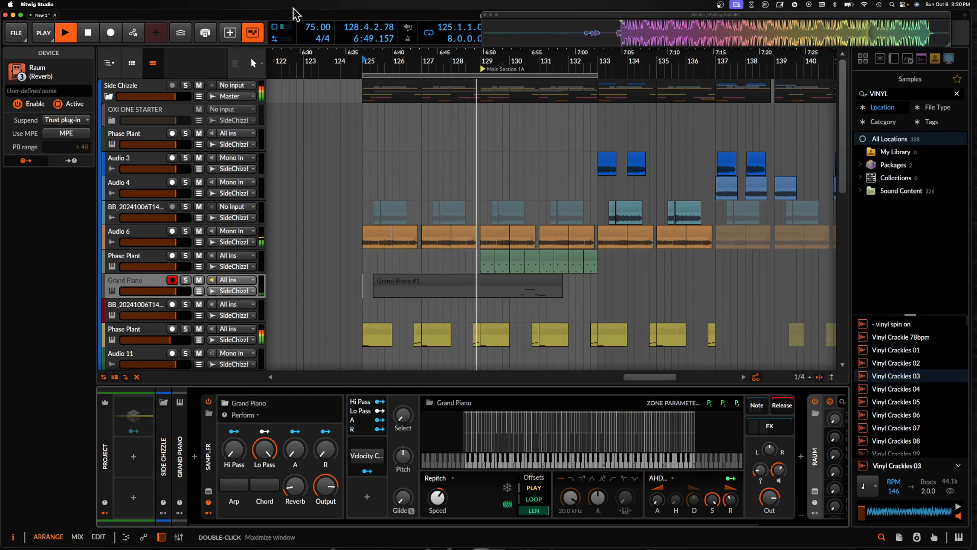
{"action": "key", "text": "space"}
{"action": "scroll", "coordinate": [379, 122], "scroll_direction": "left", "scroll_amount": 1}
{"action": "left_click", "coordinate": [377, 122]}
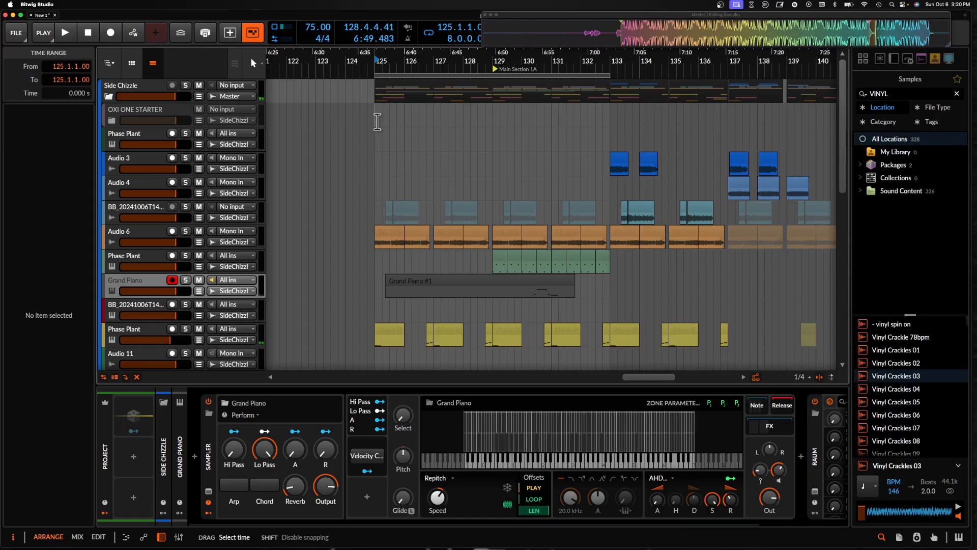
Duplicate the Superior Drummer 3 track together with its clips from bar 125
{"action": "scroll", "coordinate": [378, 122], "scroll_direction": "down", "scroll_amount": 3}
{"action": "scroll", "coordinate": [377, 123], "scroll_direction": "down", "scroll_amount": 2}
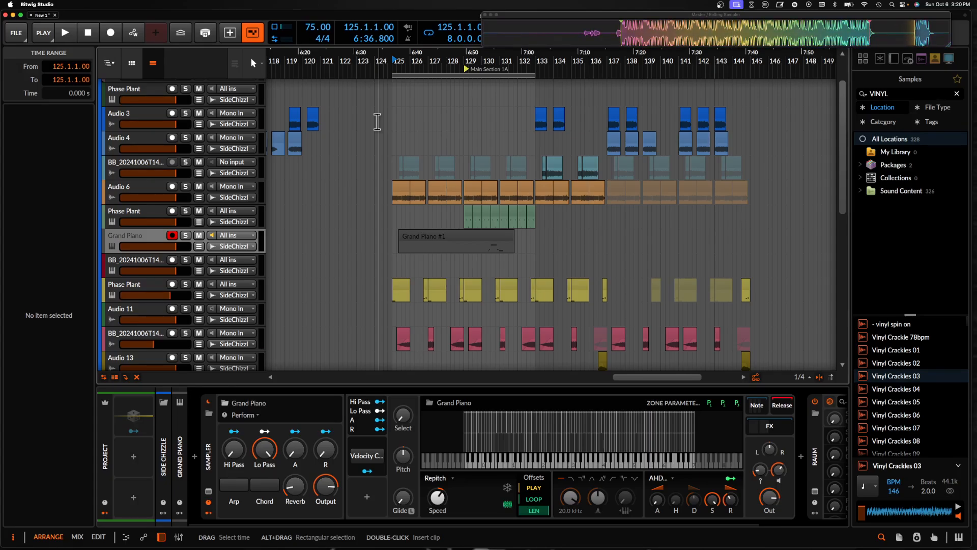
{"action": "left_click", "coordinate": [422, 241]}
{"action": "scroll", "coordinate": [423, 239], "scroll_direction": "down", "scroll_amount": 5}
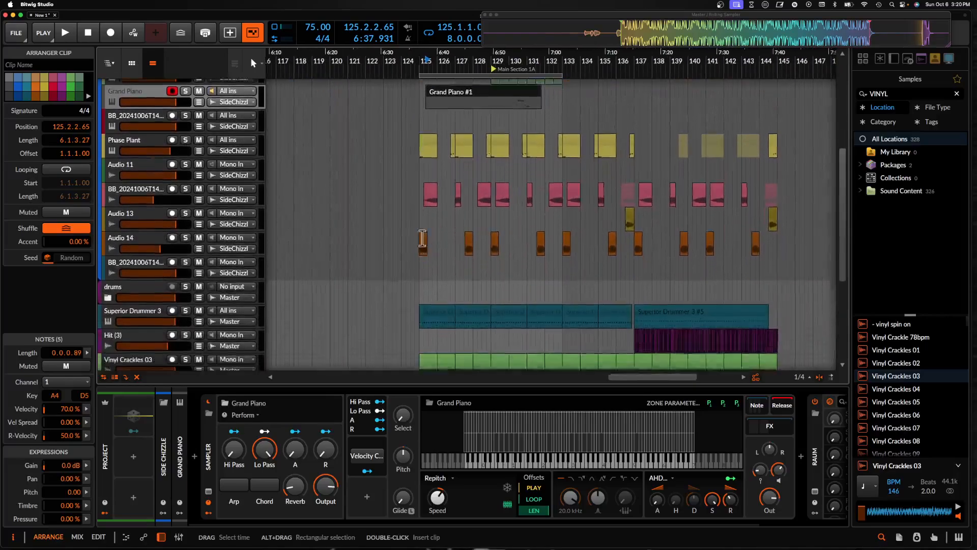
{"action": "scroll", "coordinate": [422, 240], "scroll_direction": "down", "scroll_amount": 4}
{"action": "scroll", "coordinate": [422, 239], "scroll_direction": "up", "scroll_amount": 3}
{"action": "left_click", "coordinate": [426, 219]}
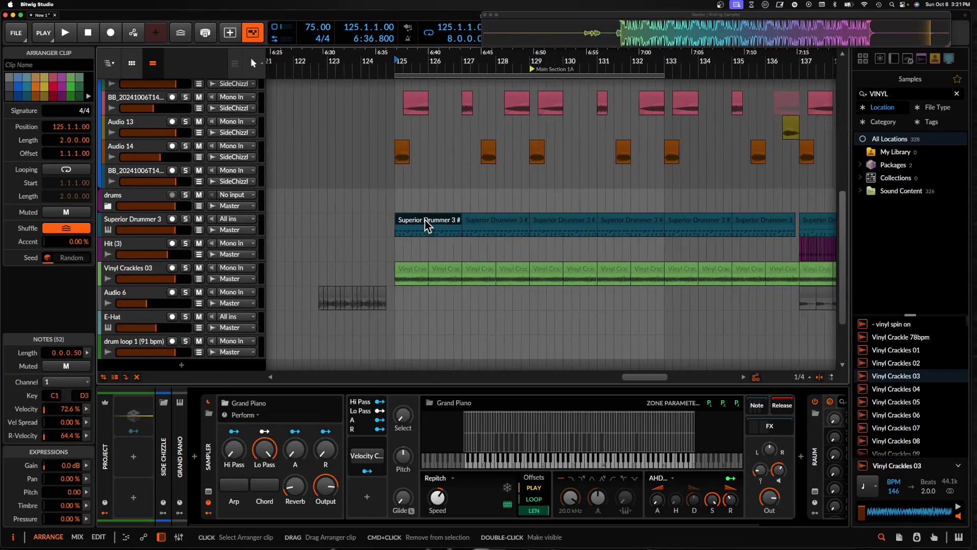
{"action": "left_click", "coordinate": [621, 223], "text": "shift"}
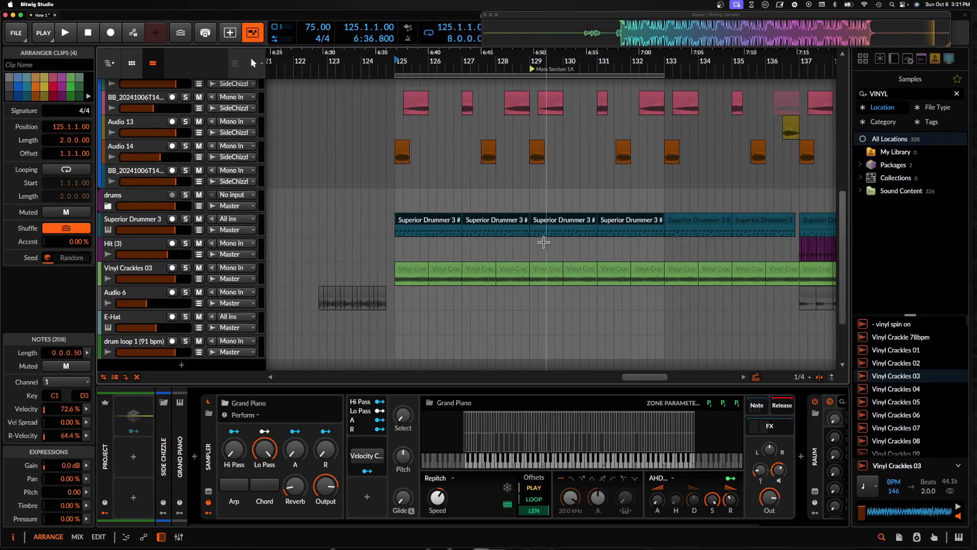
{"action": "left_click", "coordinate": [148, 224]}
{"action": "key", "text": "super+d"}
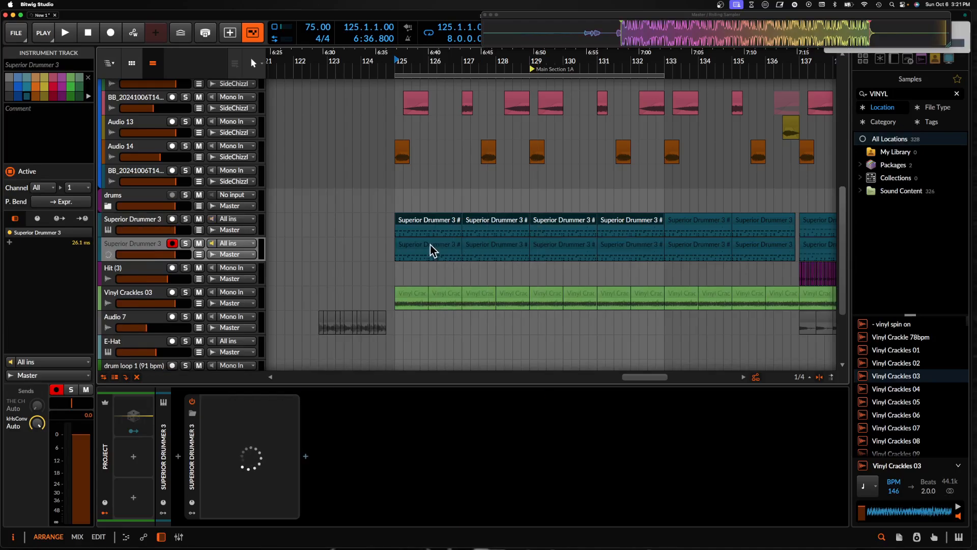
Consolidate the duplicated drum track's four clips from bar 125 to 133 into one clip and open it in the note editor
{"action": "left_click", "coordinate": [429, 250]}
{"action": "left_click", "coordinate": [633, 249], "text": "shift"}
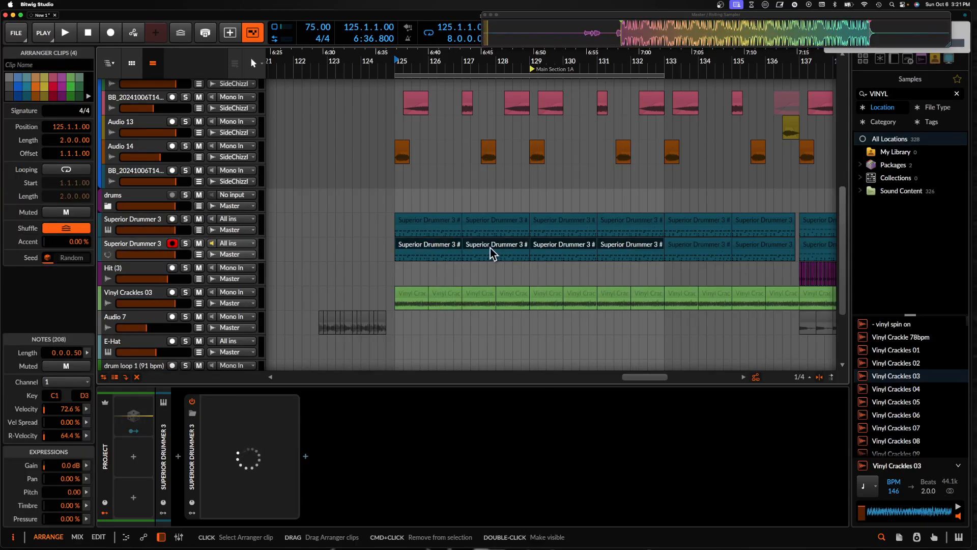
{"action": "key", "text": "super+j"}
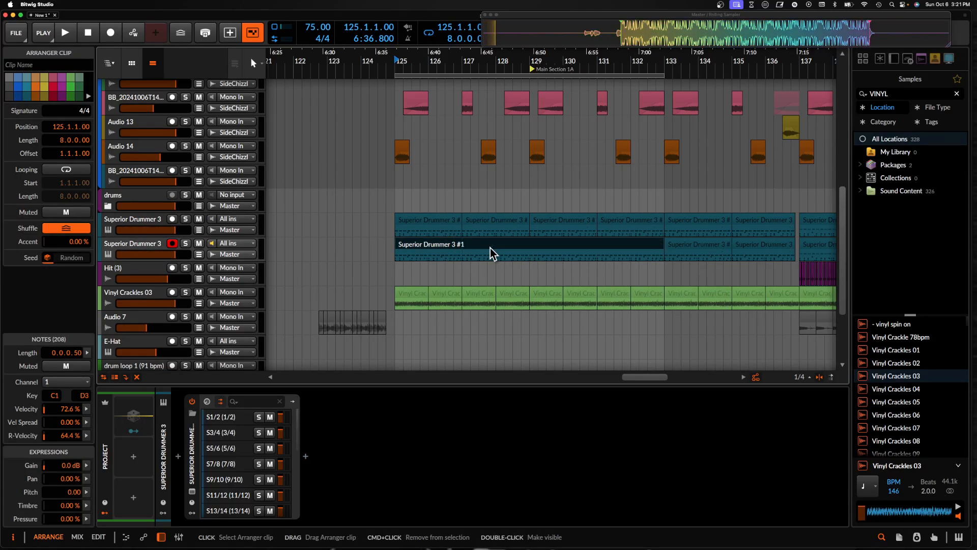
{"action": "double_click", "coordinate": [490, 248]}
{"action": "scroll", "coordinate": [502, 270], "scroll_direction": "down", "scroll_amount": 2}
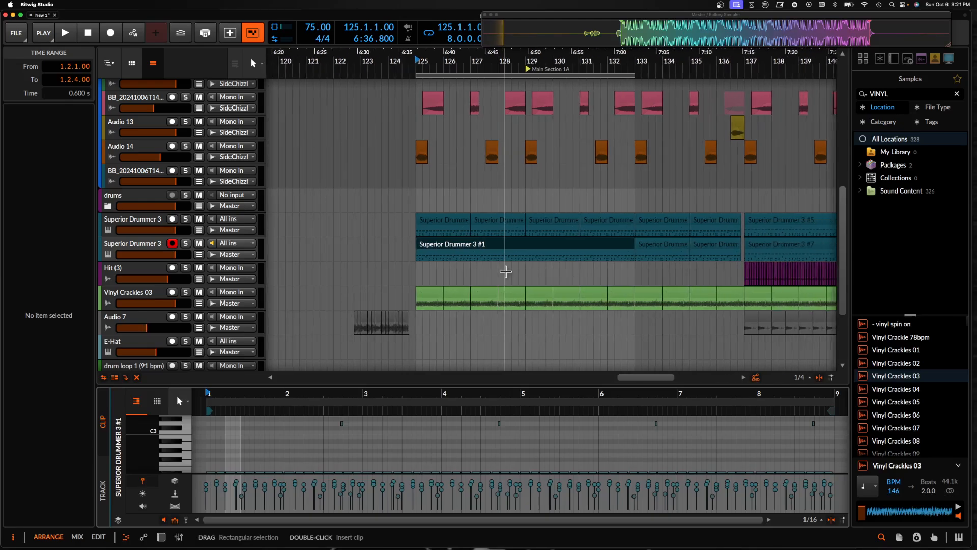
{"action": "scroll", "coordinate": [264, 449], "scroll_direction": "down", "scroll_amount": 3}
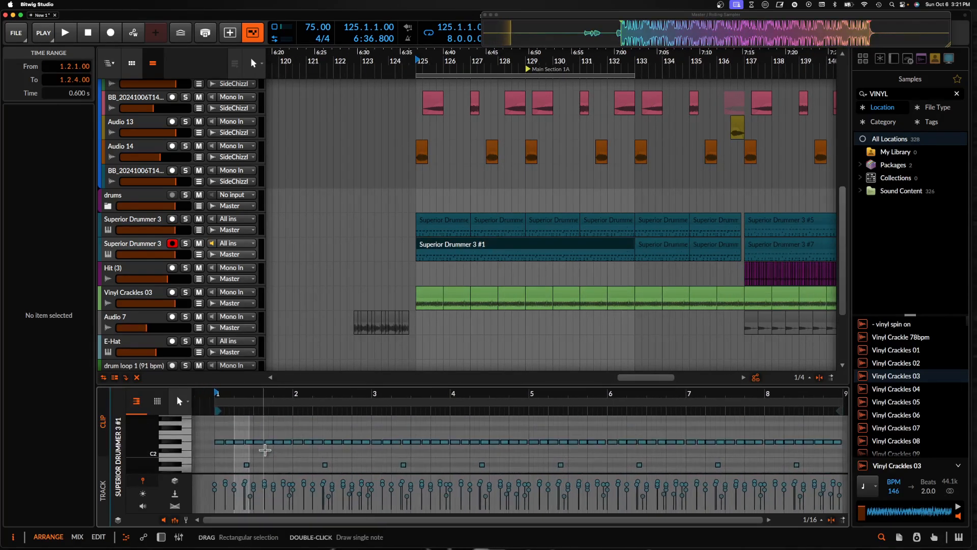
{"action": "scroll", "coordinate": [262, 448], "scroll_direction": "left", "scroll_amount": 1}
Solo the duplicated Superior Drummer 3 track and load the John preset from the Roomy category in its plug-in
{"action": "left_click", "coordinate": [185, 243]}
{"action": "key", "text": "d"}
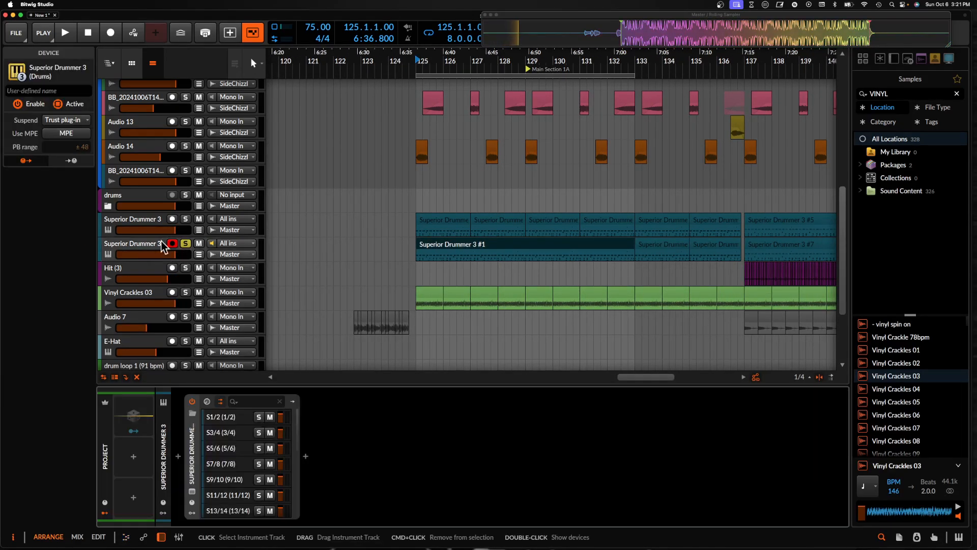
{"action": "left_click", "coordinate": [192, 493]}
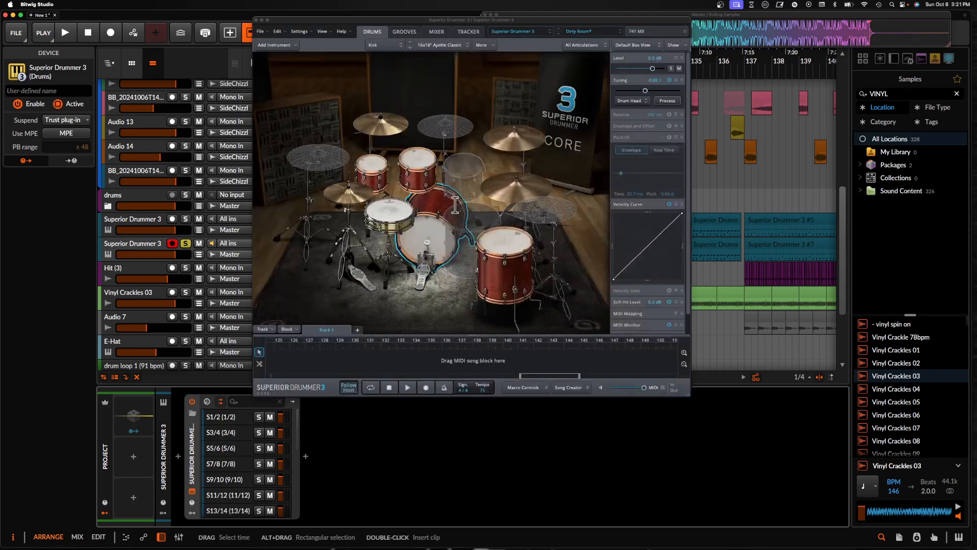
{"action": "left_click", "coordinate": [578, 32]}
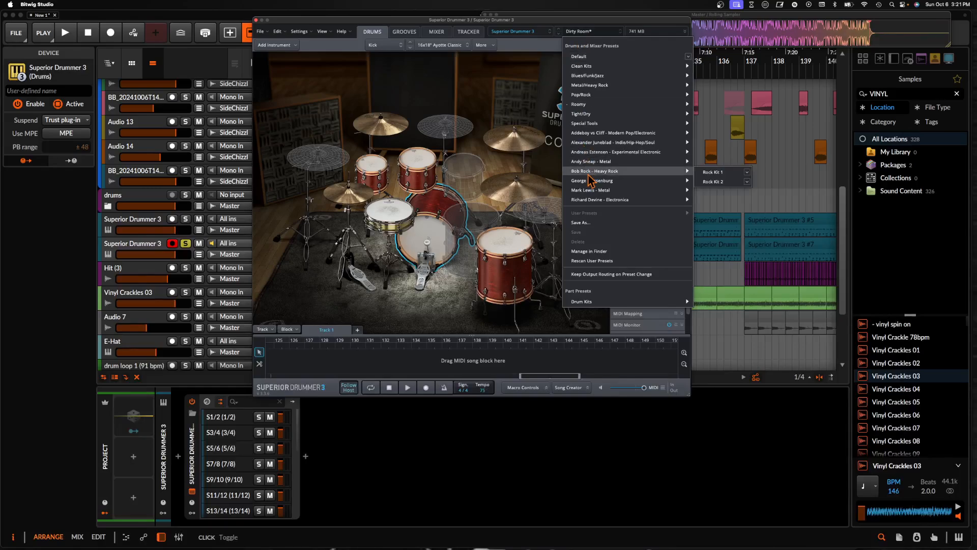
{"action": "mouse_move", "coordinate": [580, 114]}
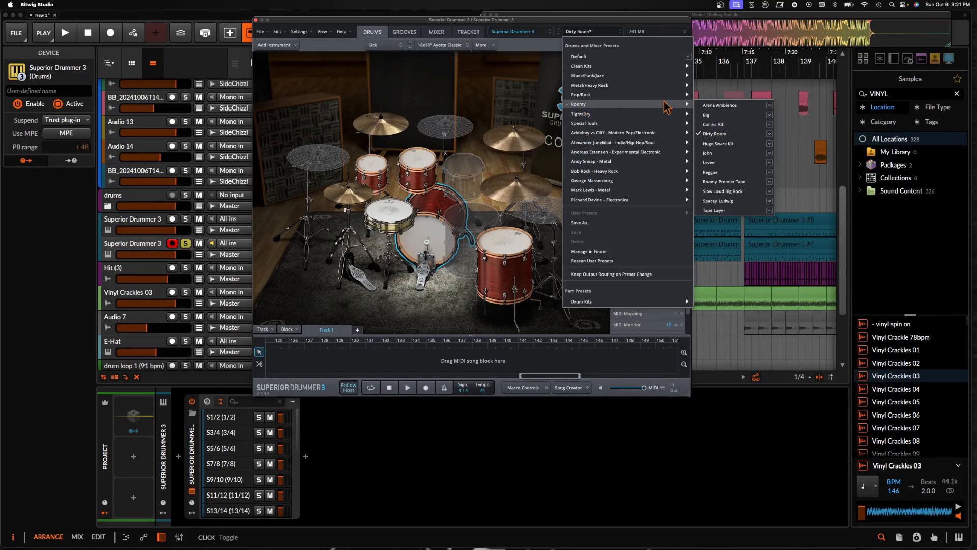
{"action": "left_click", "coordinate": [720, 163]}
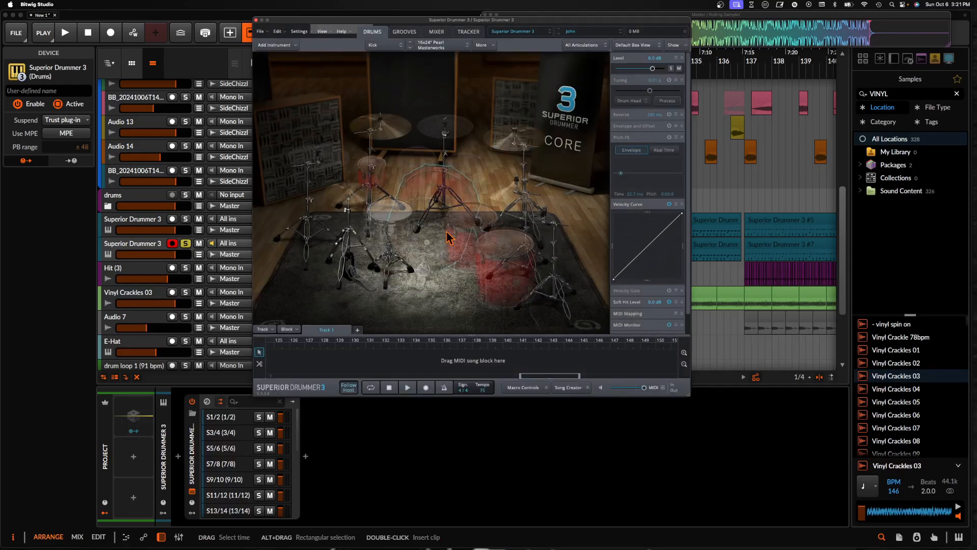
Play the new kit, close its plug-in window, lower the duplicated track's volume slightly, unsolo it and mute the original Superior Drummer 3 track
{"action": "key", "text": "space"}
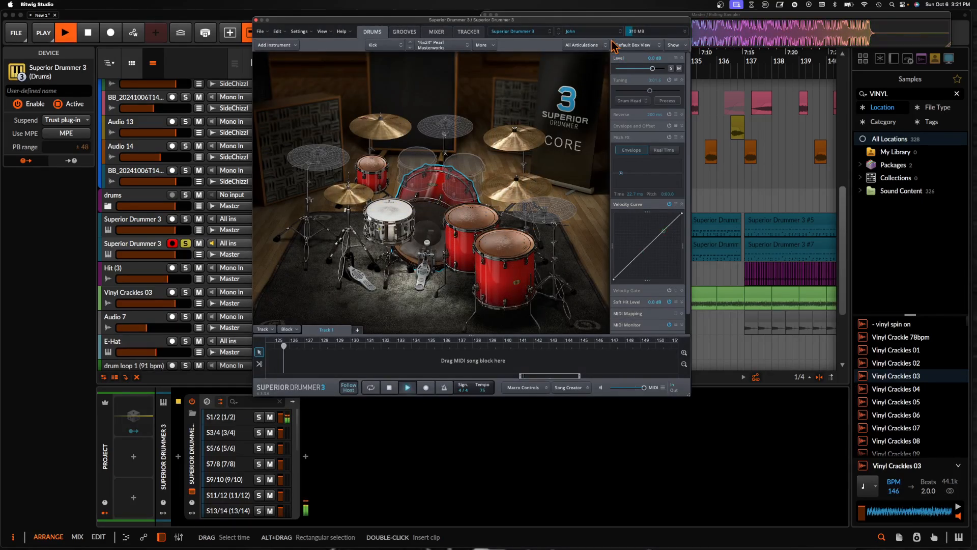
{"action": "left_click", "coordinate": [256, 20]}
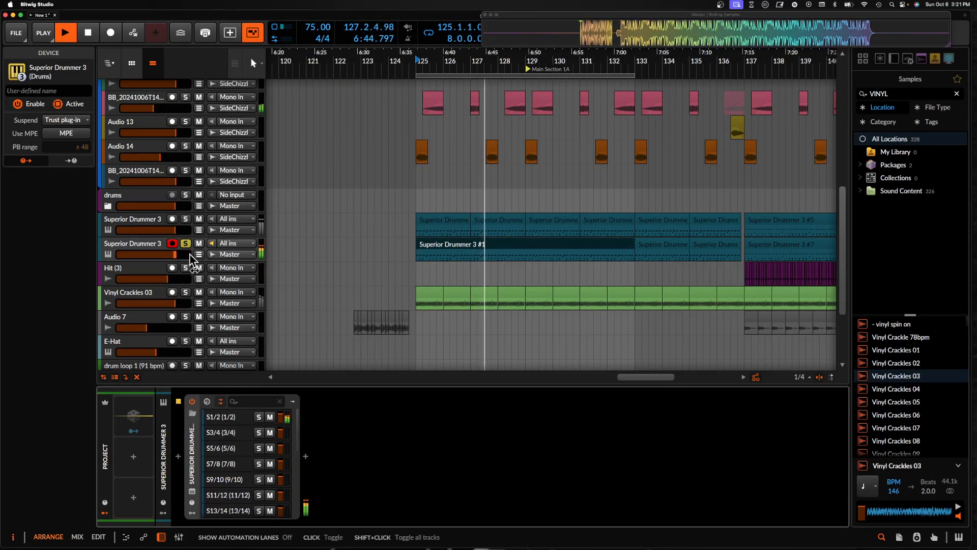
{"action": "left_click_drag", "start_coordinate": [176, 255], "coordinate": [173, 254]}
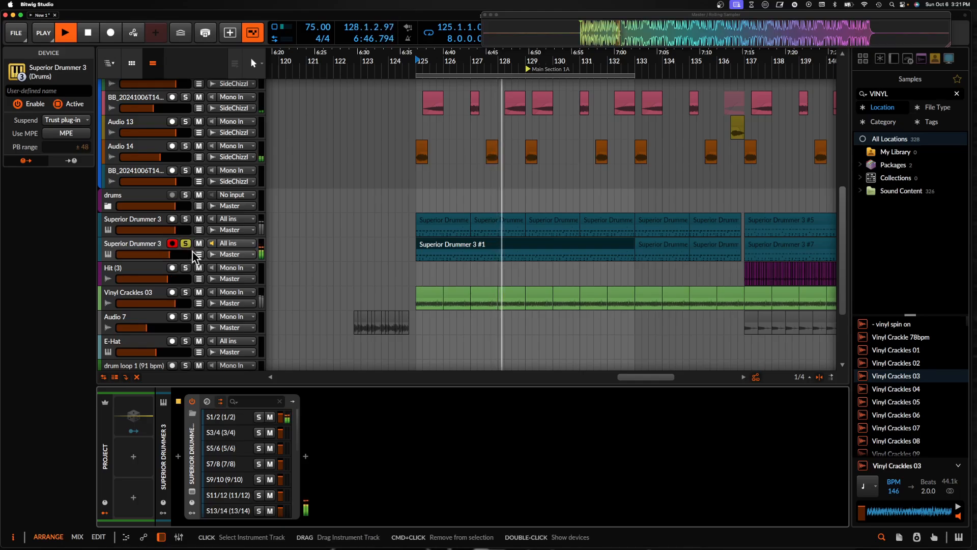
{"action": "left_click", "coordinate": [186, 242]}
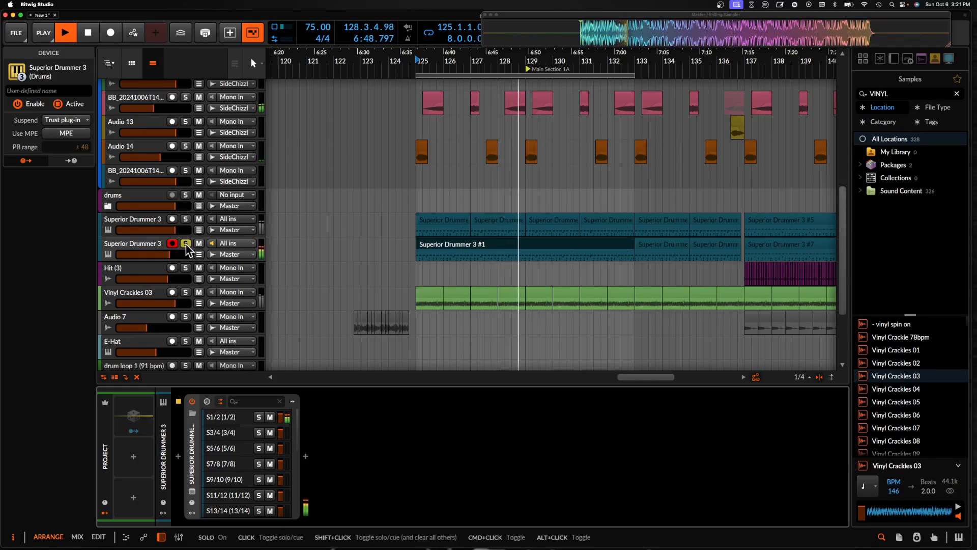
{"action": "left_click", "coordinate": [185, 245]}
{"action": "left_click", "coordinate": [199, 219]}
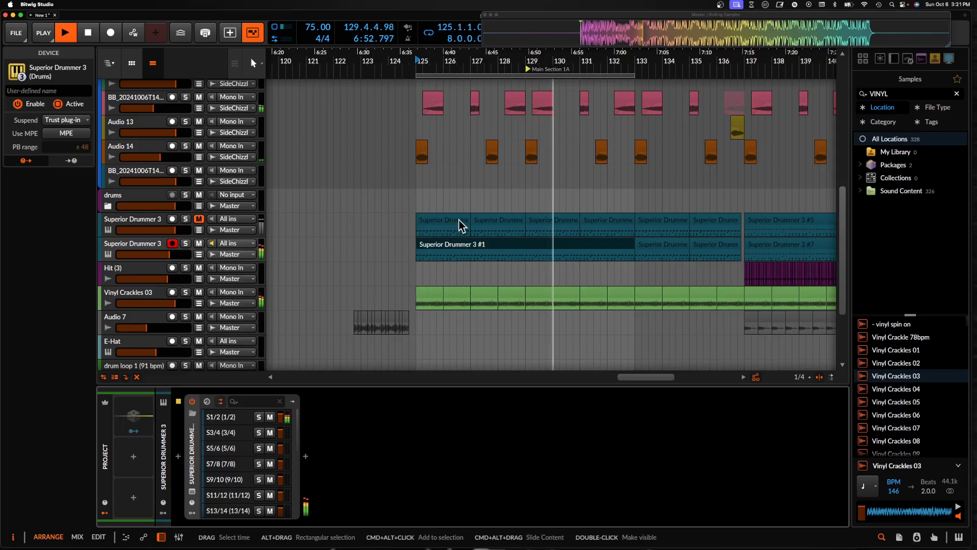
{"action": "left_click", "coordinate": [441, 249]}
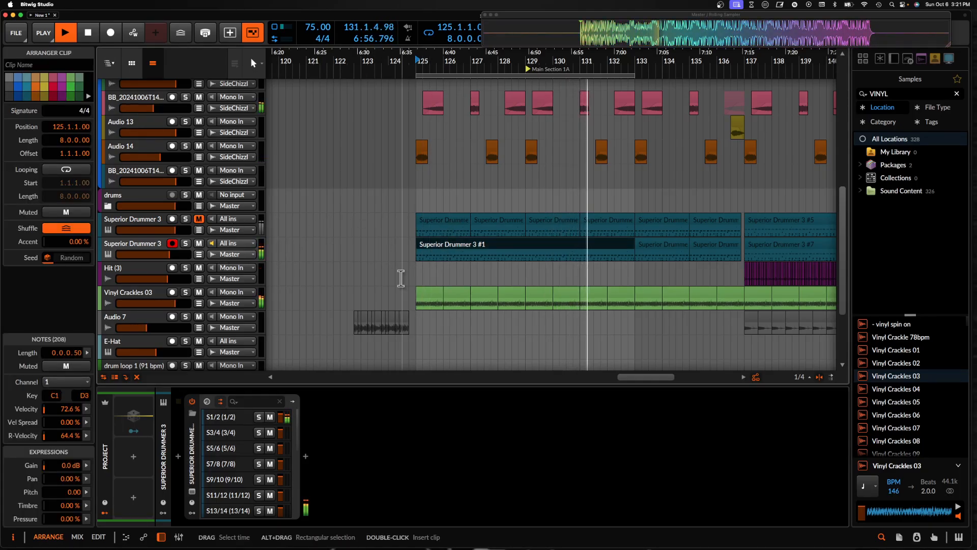
Adjust the Grand Piano clip's note timing, starting the D5 note at 6.1.4.00 and the second A#4 note at 6.3.1.00
{"action": "scroll", "coordinate": [459, 281], "scroll_direction": "down", "scroll_amount": 1}
{"action": "scroll", "coordinate": [459, 281], "scroll_direction": "up", "scroll_amount": 10}
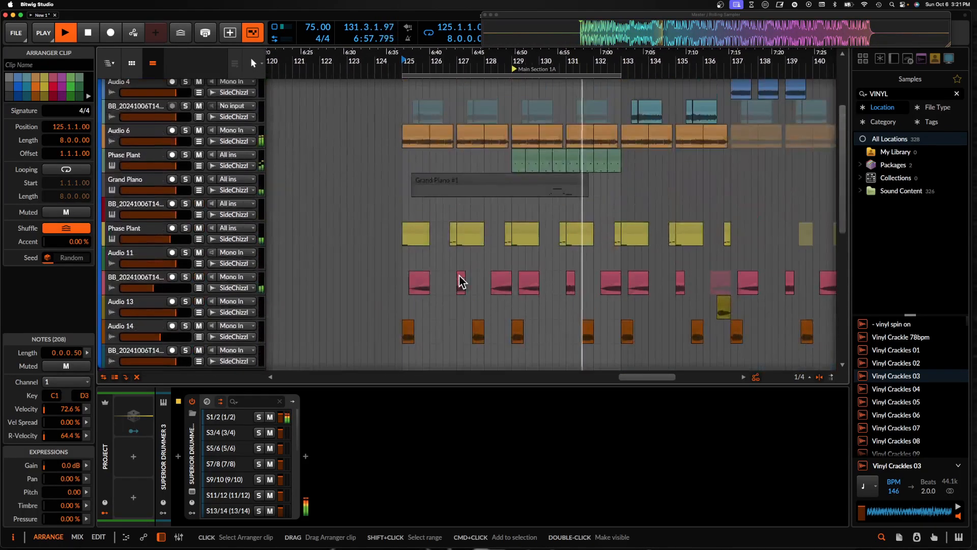
{"action": "left_click", "coordinate": [546, 182]}
{"action": "scroll", "coordinate": [655, 491], "scroll_direction": "right", "scroll_amount": 2}
{"action": "scroll", "coordinate": [655, 492], "scroll_direction": "up", "scroll_amount": 10}
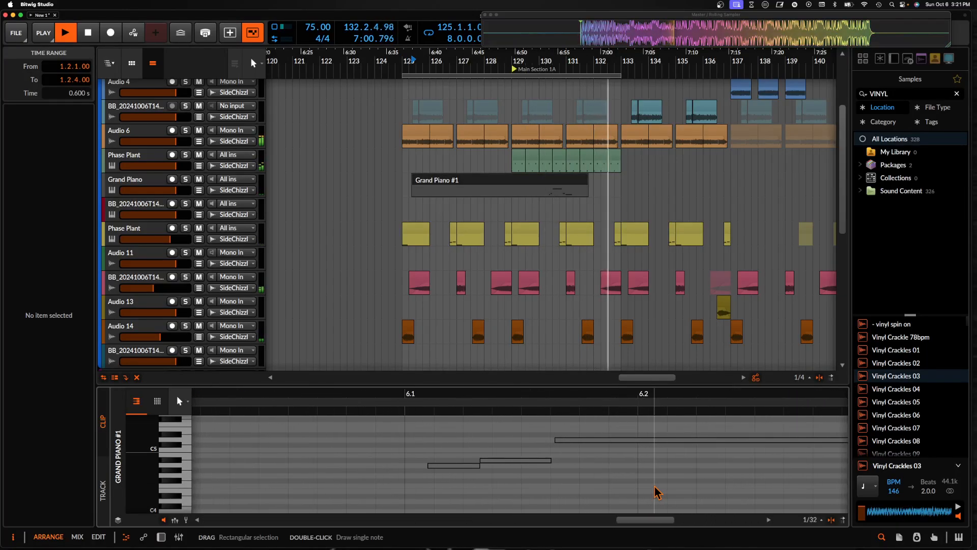
{"action": "key", "text": "space"}
{"action": "left_click_drag", "start_coordinate": [496, 460], "coordinate": [508, 460]}
{"action": "left_click", "coordinate": [566, 441]}
{"action": "scroll", "coordinate": [585, 441], "scroll_direction": "down", "scroll_amount": 5}
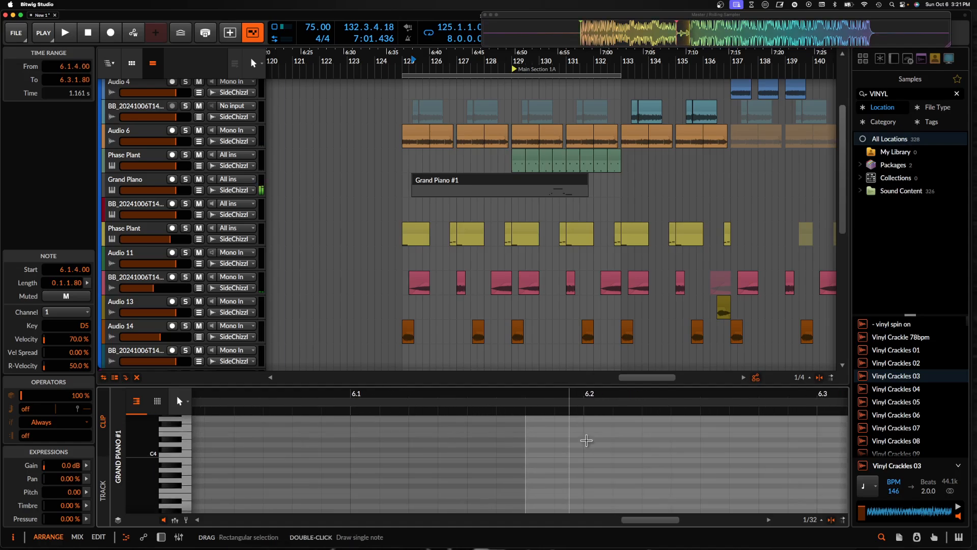
{"action": "scroll", "coordinate": [586, 440], "scroll_direction": "up", "scroll_amount": 5}
{"action": "scroll", "coordinate": [586, 439], "scroll_direction": "down", "scroll_amount": 2}
{"action": "scroll", "coordinate": [586, 440], "scroll_direction": "right", "scroll_amount": 3}
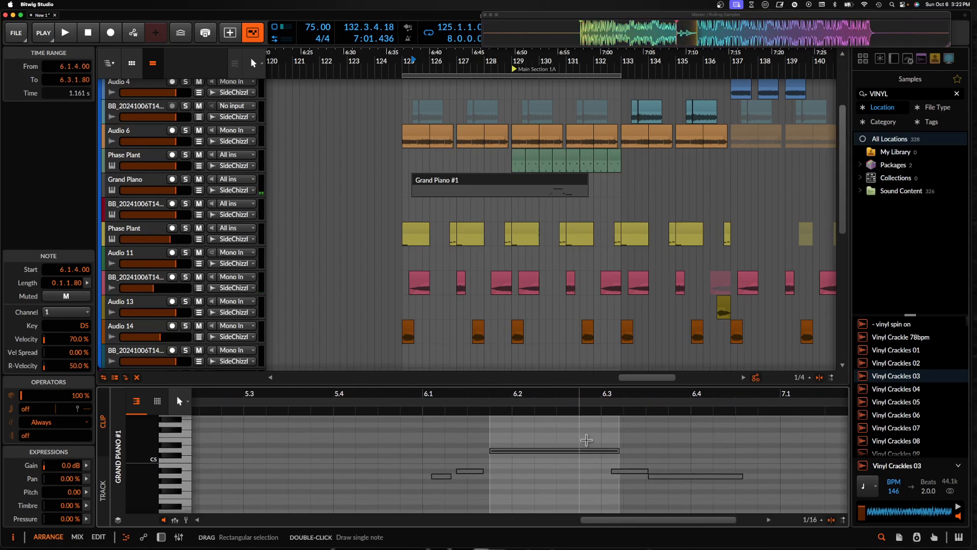
{"action": "scroll", "coordinate": [586, 440], "scroll_direction": "up", "scroll_amount": 1}
{"action": "left_click_drag", "start_coordinate": [635, 471], "coordinate": [615, 470]}
{"action": "key", "text": "space"}
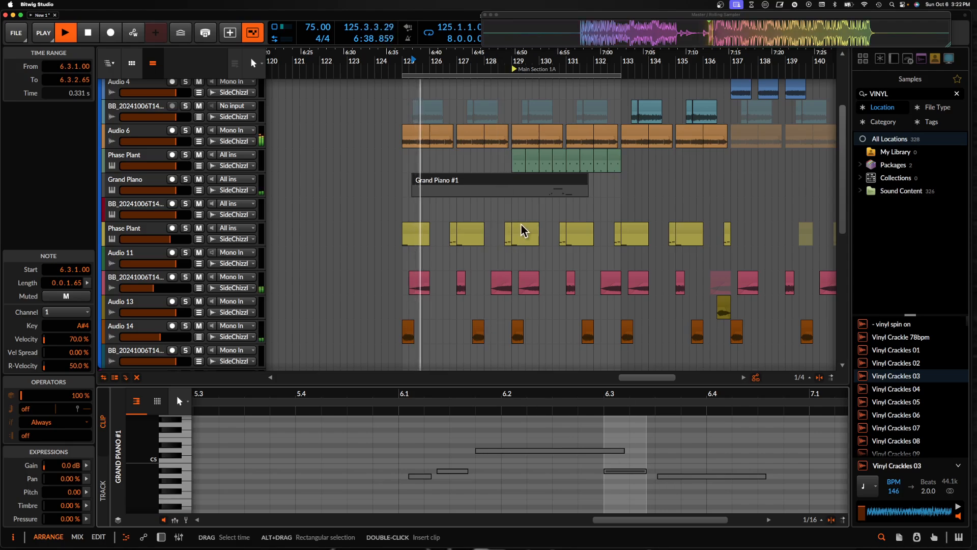
Audition the Grand Piano clip from 130.2.1.00 and split it at that position
{"action": "key", "text": "space"}
{"action": "left_click", "coordinate": [543, 194]}
{"action": "key", "text": "space"}
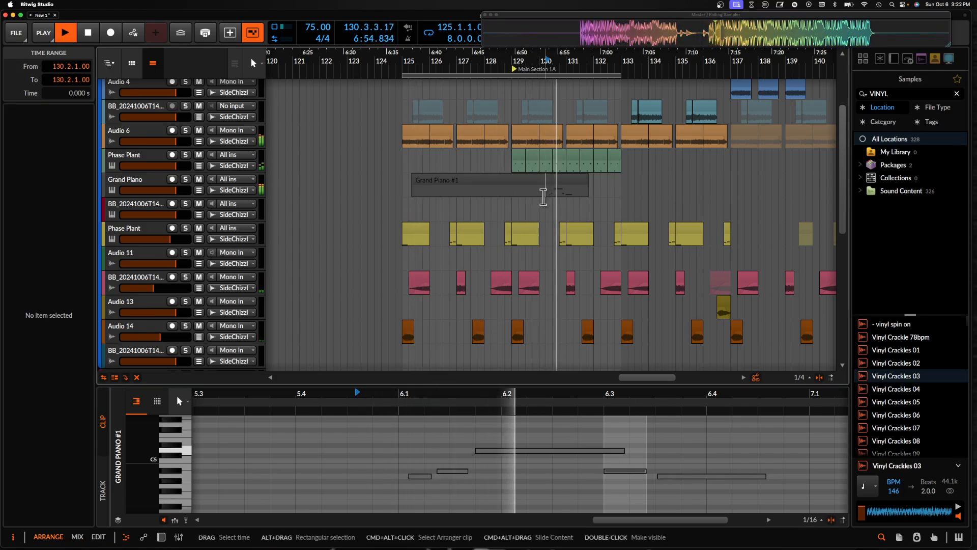
{"action": "key", "text": "space"}
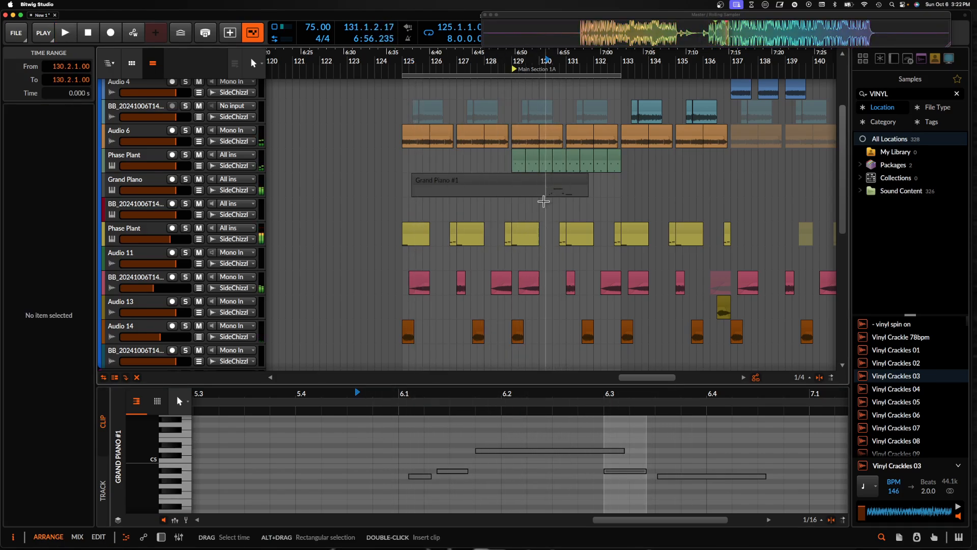
{"action": "key", "text": "super+e"}
{"action": "left_click", "coordinate": [562, 187]}
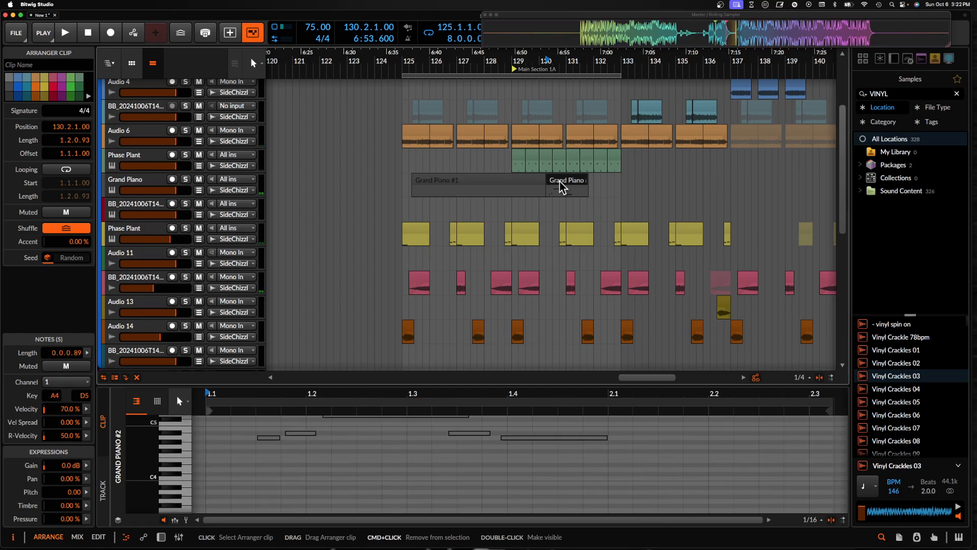
Quantize the split piano clip's D5, second A#4 and final A4 notes to 1.2.1.00, 1.3.3.00 and 1.4.1.00, and play it back
{"action": "key", "text": "space"}
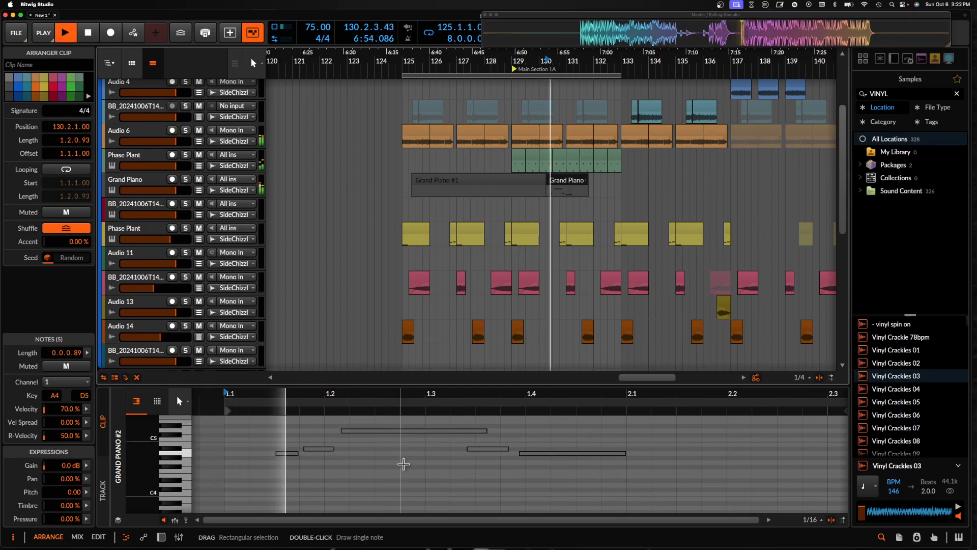
{"action": "left_click", "coordinate": [357, 431]}
{"action": "key", "text": "q"}
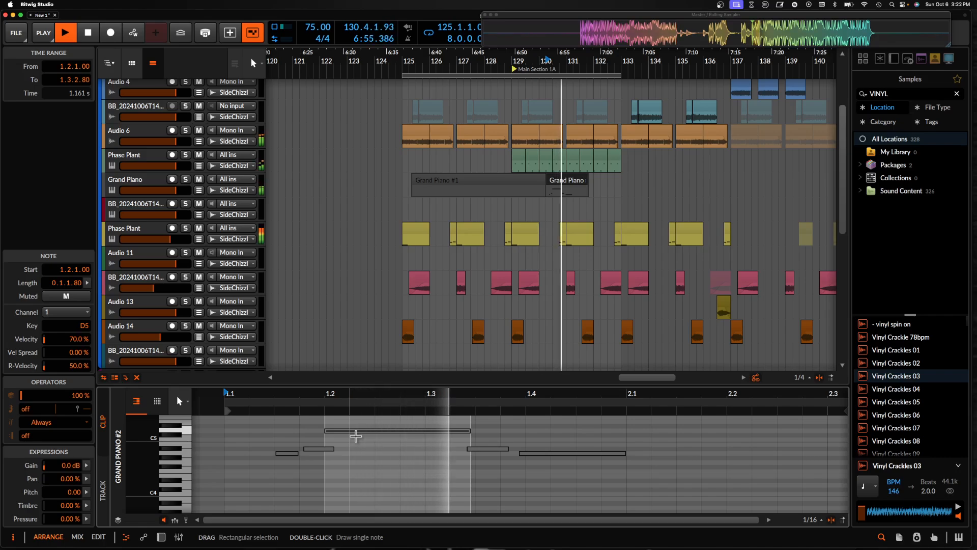
{"action": "left_click", "coordinate": [498, 449]}
{"action": "key", "text": "q"}
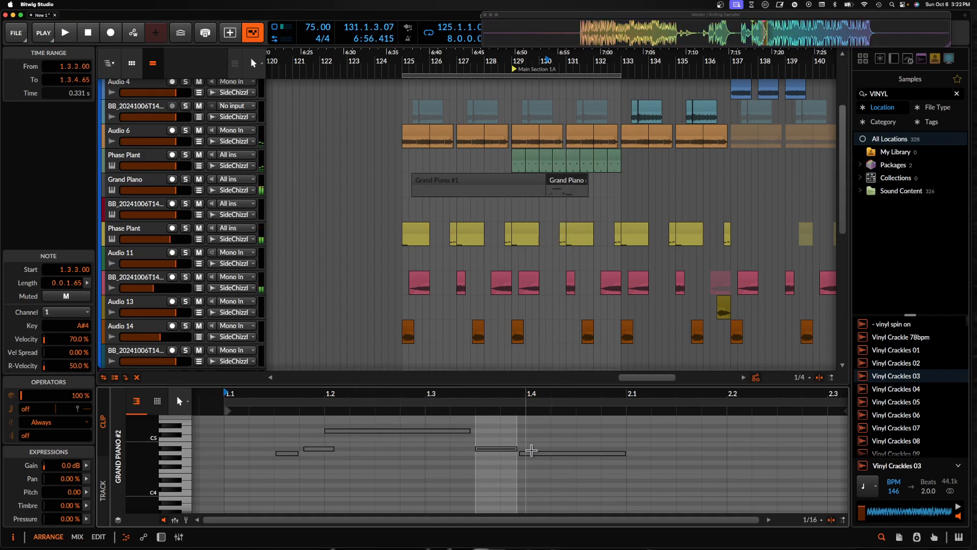
{"action": "left_click", "coordinate": [534, 453]}
{"action": "key", "text": "q"}
{"action": "key", "text": "space"}
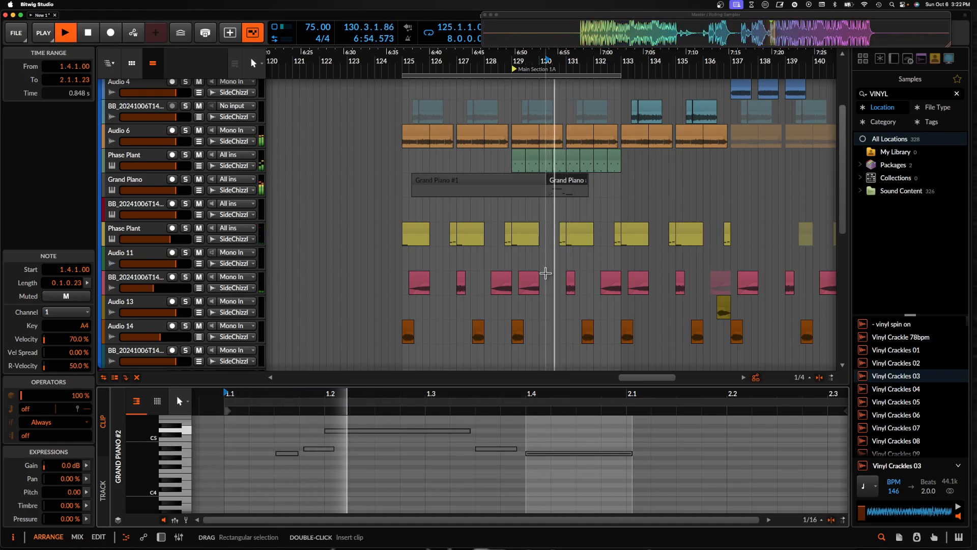
Open the second Superior Drummer 3 track's plug-in window and step through the kit presets to Reggae while the section plays
{"action": "scroll", "coordinate": [447, 288], "scroll_direction": "down", "scroll_amount": 5}
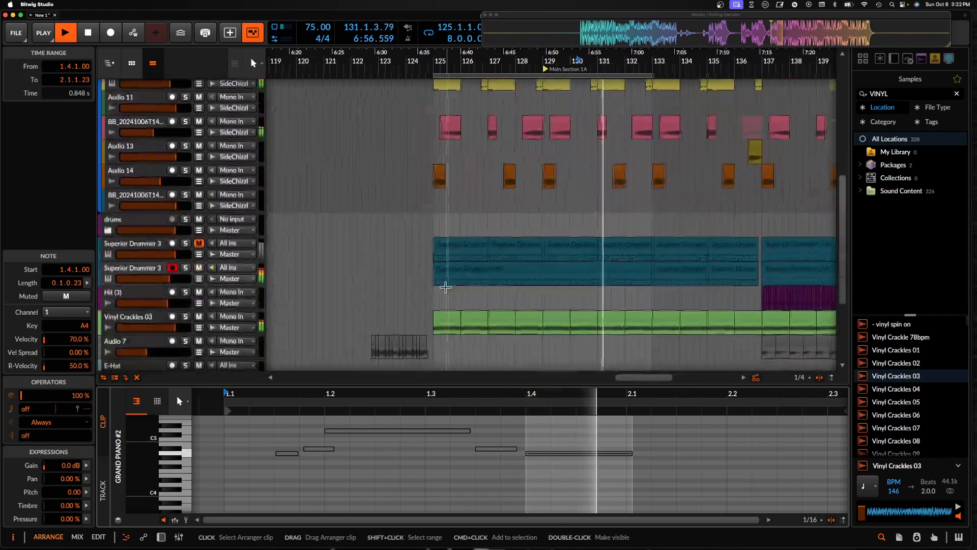
{"action": "double_click", "coordinate": [131, 269]}
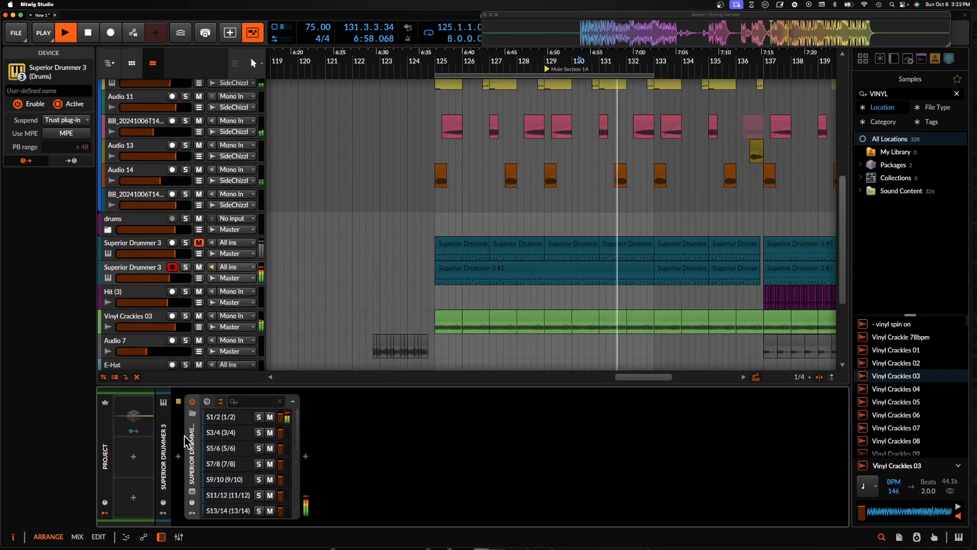
{"action": "left_click", "coordinate": [191, 492]}
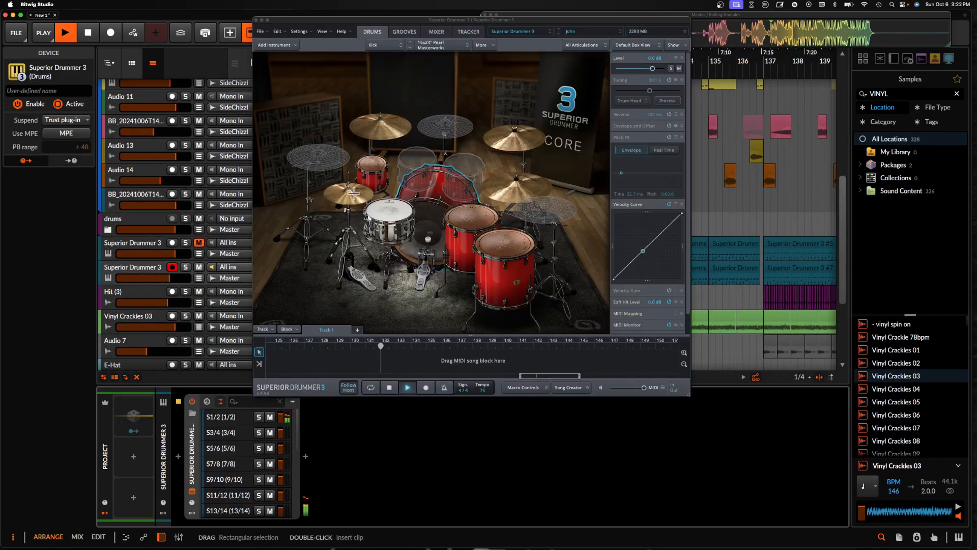
{"action": "left_click", "coordinate": [558, 34]}
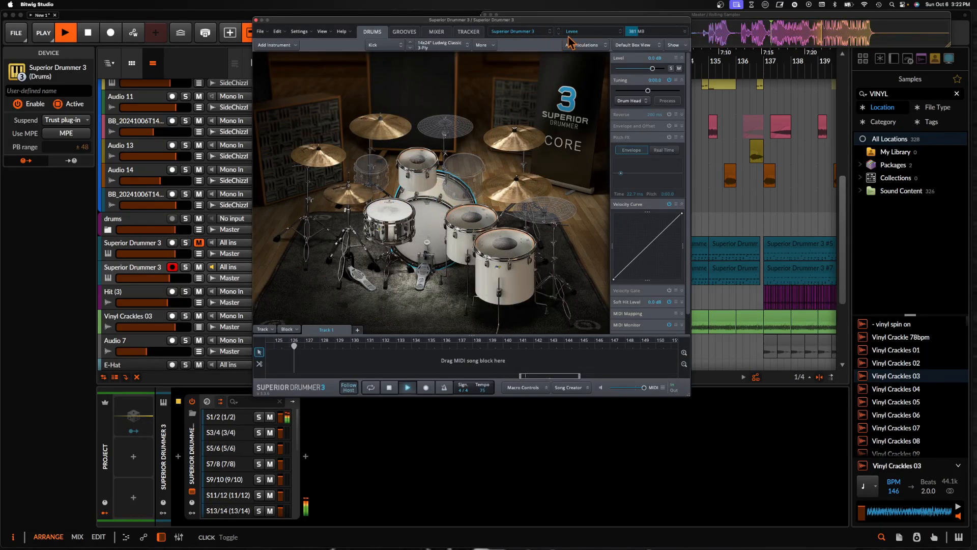
{"action": "left_click", "coordinate": [559, 34]}
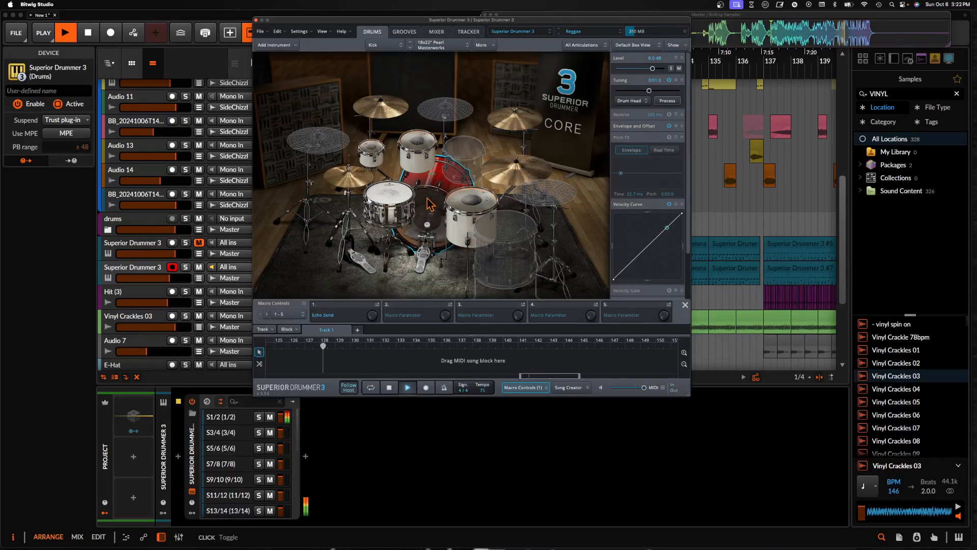
Try different kick drums during playback: the 16x18" and 18x20" Ayotte Classic versions, 16x24" Gretsch Round Badge and 16x22" Yamaha Beech Custom
{"action": "left_click", "coordinate": [441, 45]}
{"action": "left_click", "coordinate": [447, 175]}
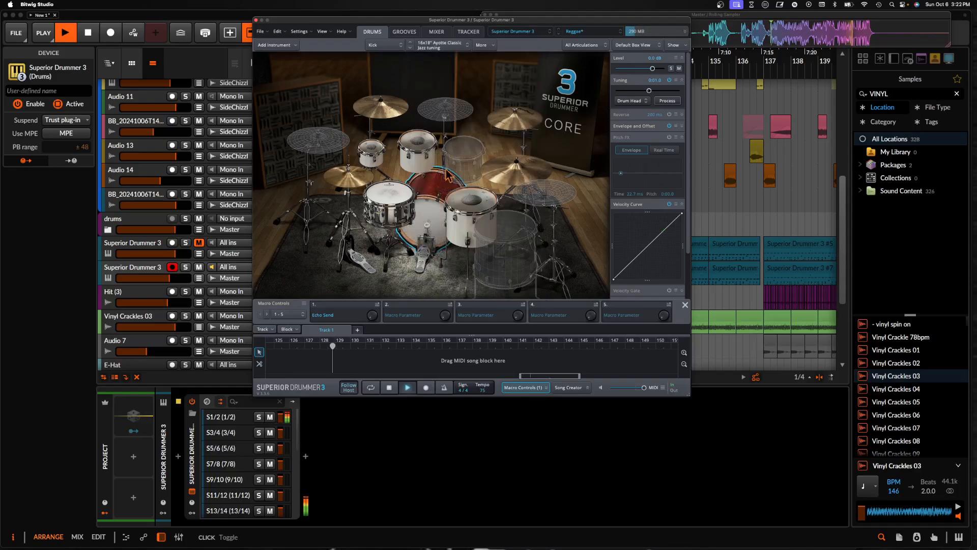
{"action": "left_click", "coordinate": [442, 47]}
{"action": "left_click", "coordinate": [447, 121]}
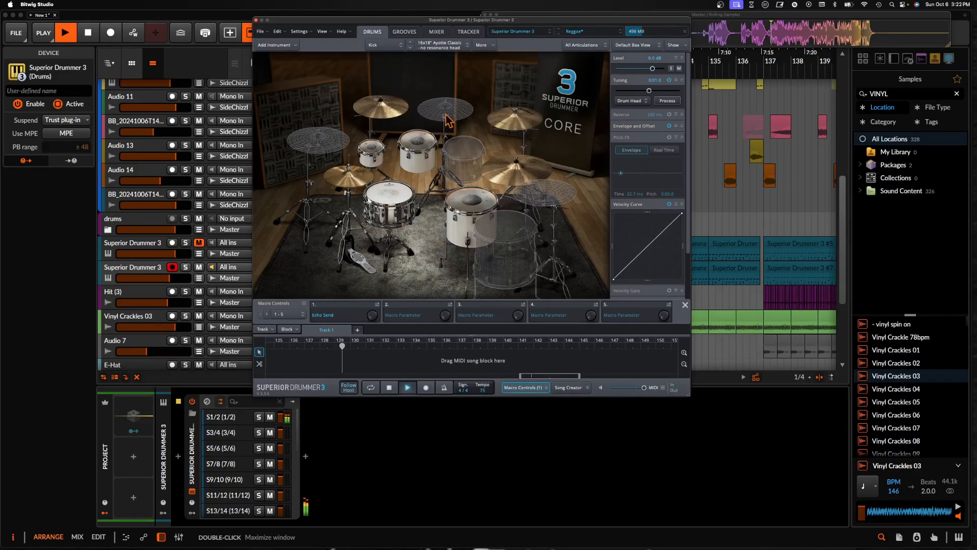
{"action": "left_click", "coordinate": [438, 46]}
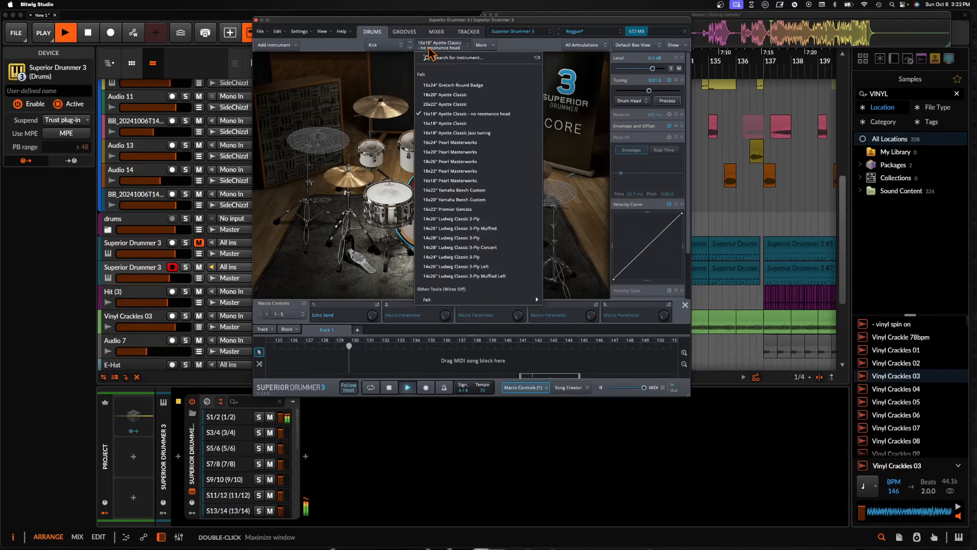
{"action": "left_click", "coordinate": [442, 95]}
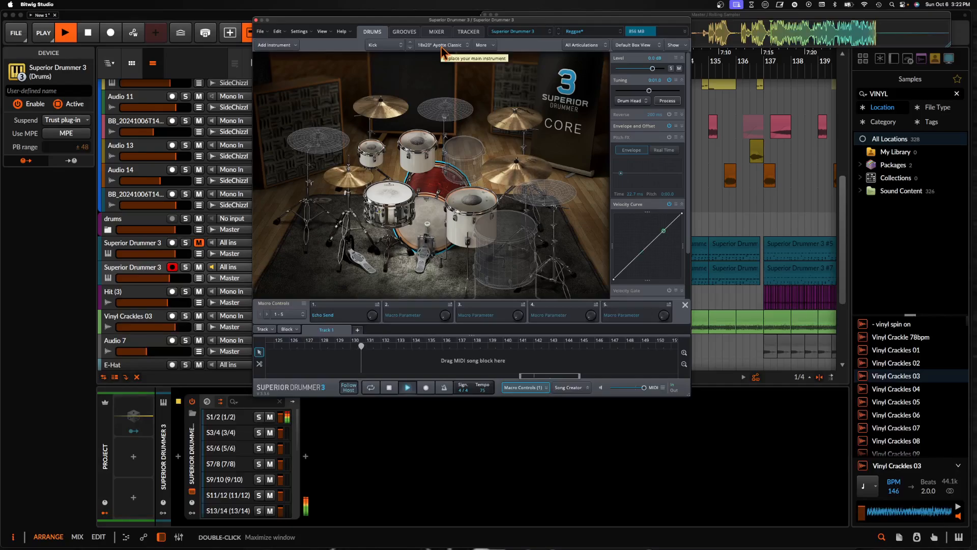
{"action": "left_click", "coordinate": [442, 46]}
{"action": "left_click", "coordinate": [443, 85]}
{"action": "left_click", "coordinate": [437, 46]}
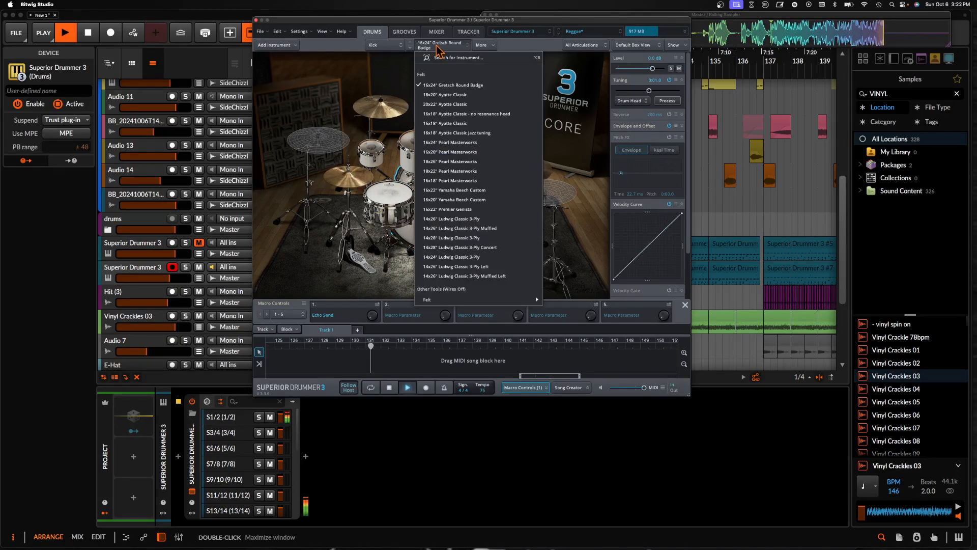
{"action": "left_click", "coordinate": [442, 191]}
Try the 14x26" and 14x28" Ludwig Classic 3-Ply kick variants, including Left and Muffled Left, and the 20x22" Ayotte Classic
{"action": "left_click", "coordinate": [436, 45]}
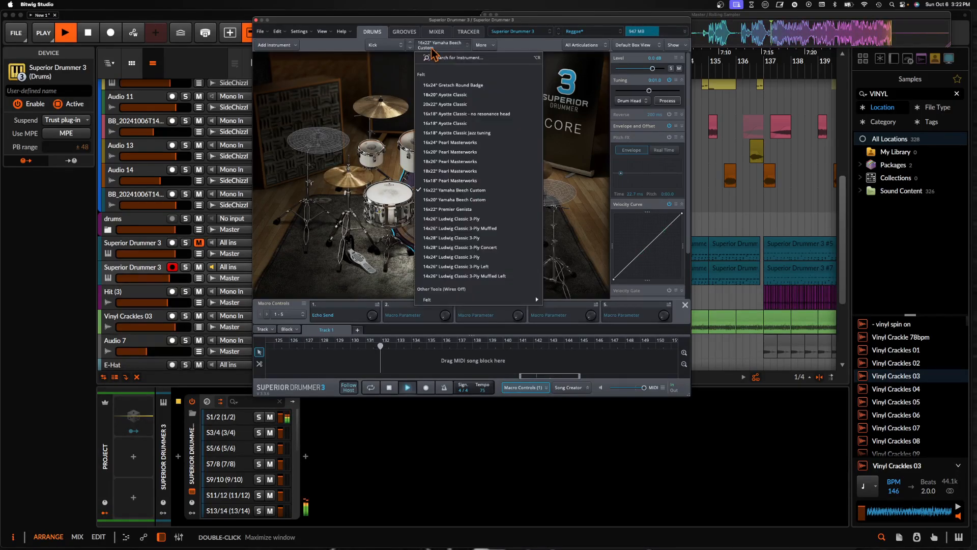
{"action": "left_click", "coordinate": [450, 220]}
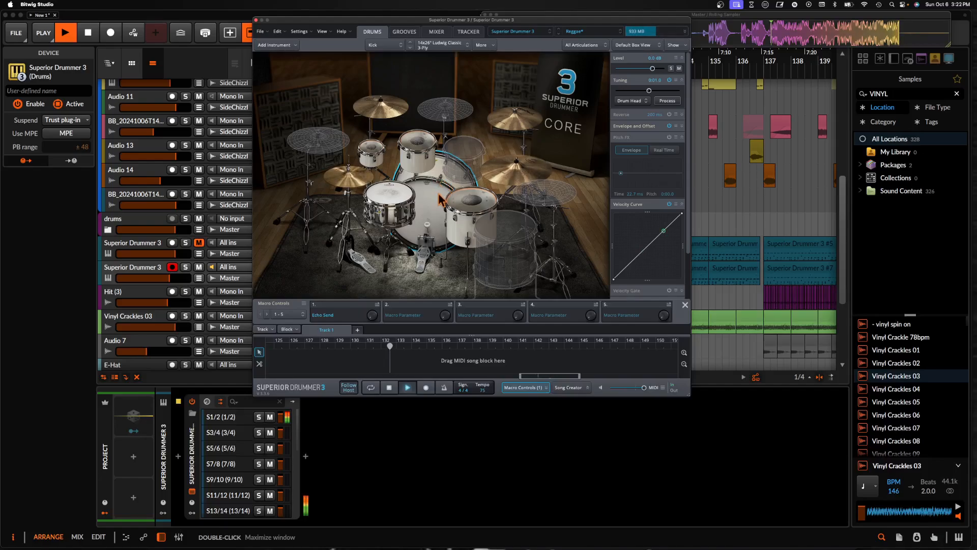
{"action": "left_click", "coordinate": [441, 45]}
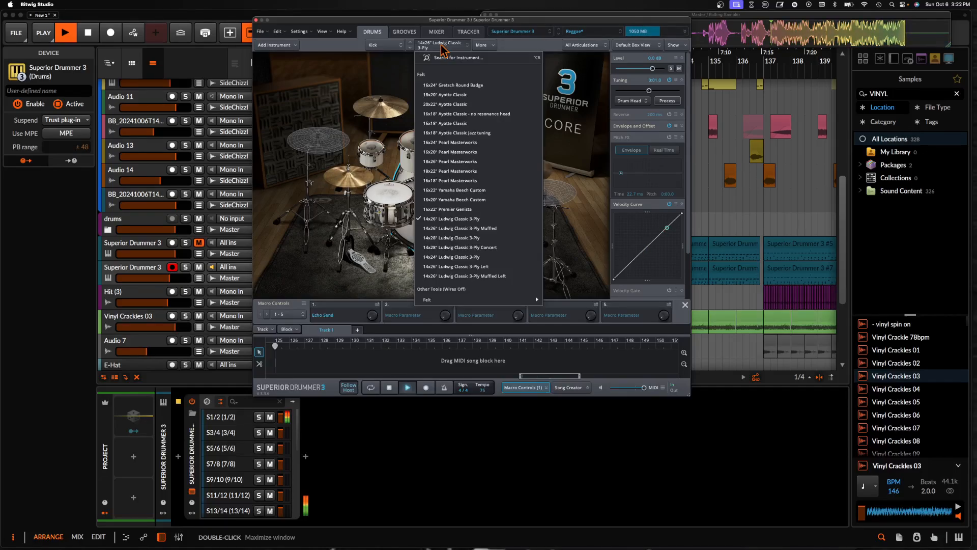
{"action": "left_click", "coordinate": [449, 248]}
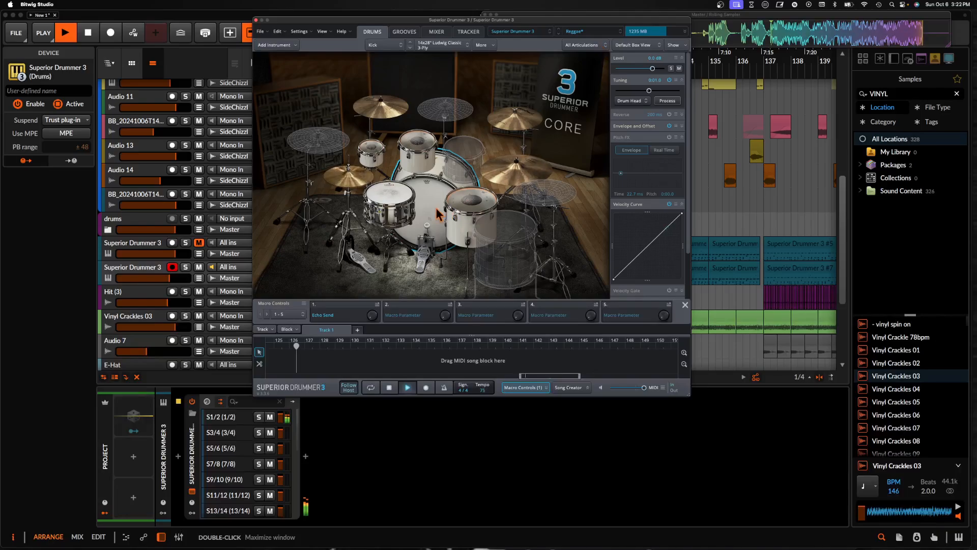
{"action": "left_click", "coordinate": [441, 45]}
{"action": "left_click", "coordinate": [448, 268]}
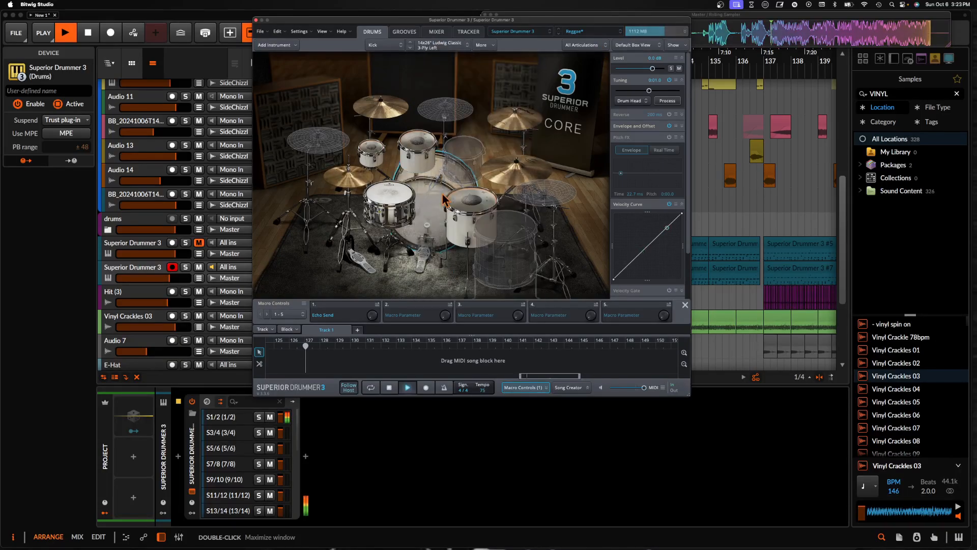
{"action": "left_click", "coordinate": [439, 46]}
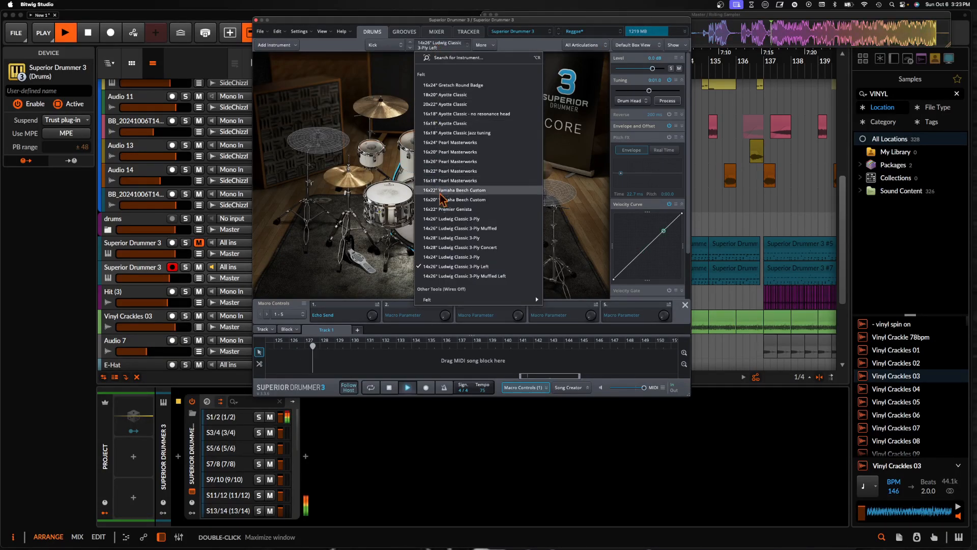
{"action": "left_click", "coordinate": [453, 276]}
{"action": "left_click", "coordinate": [440, 45]}
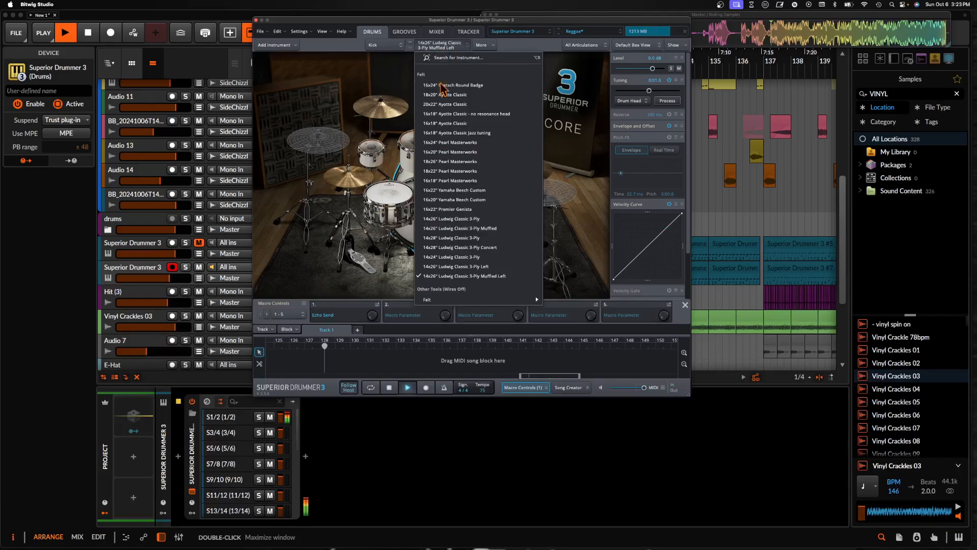
{"action": "left_click", "coordinate": [443, 62]}
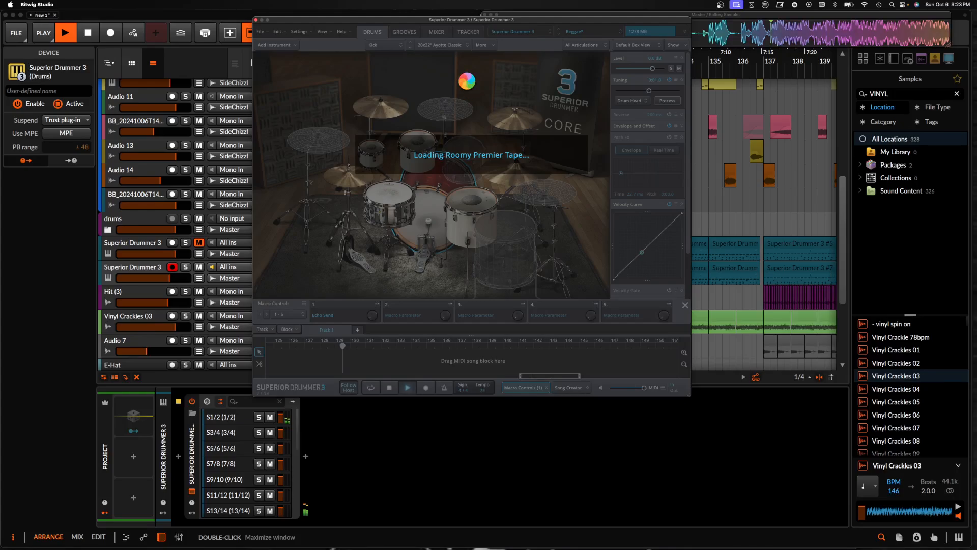
Load the Slow Big Rock preset in the second Superior Drummer 3 and close its plug-in window
{"action": "left_click", "coordinate": [560, 34]}
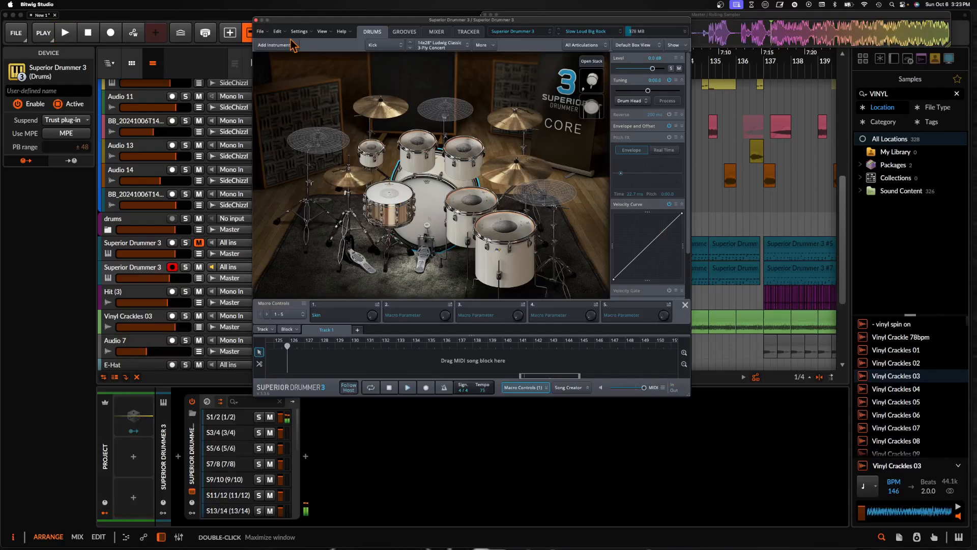
{"action": "left_click", "coordinate": [257, 21]}
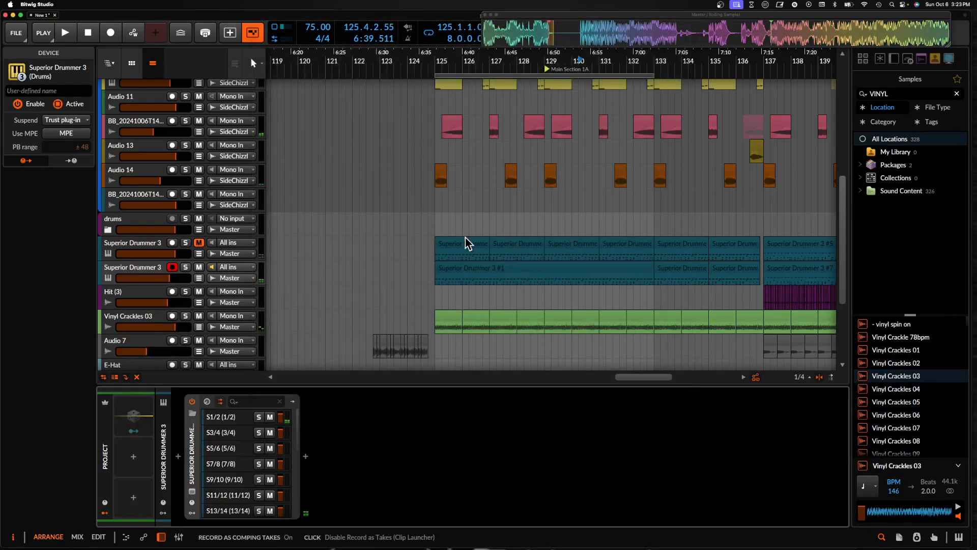
Delete all the lower notes around C1 from the second track's eight-bar Superior Drummer 3 #1 clip, keeping the upper notes
{"action": "left_click", "coordinate": [508, 275]}
{"action": "scroll", "coordinate": [439, 271], "scroll_direction": "down", "scroll_amount": 3}
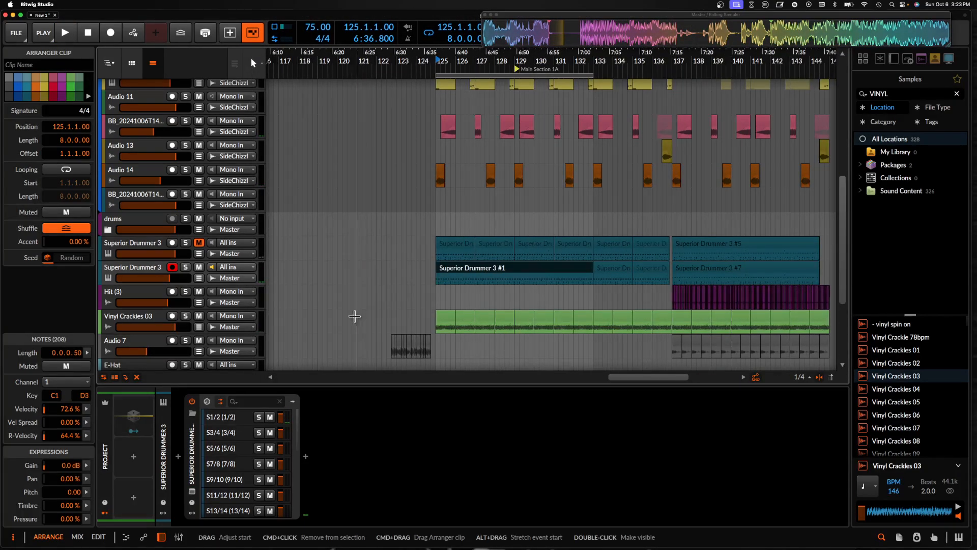
{"action": "left_click", "coordinate": [194, 443]}
{"action": "left_click", "coordinate": [149, 273]}
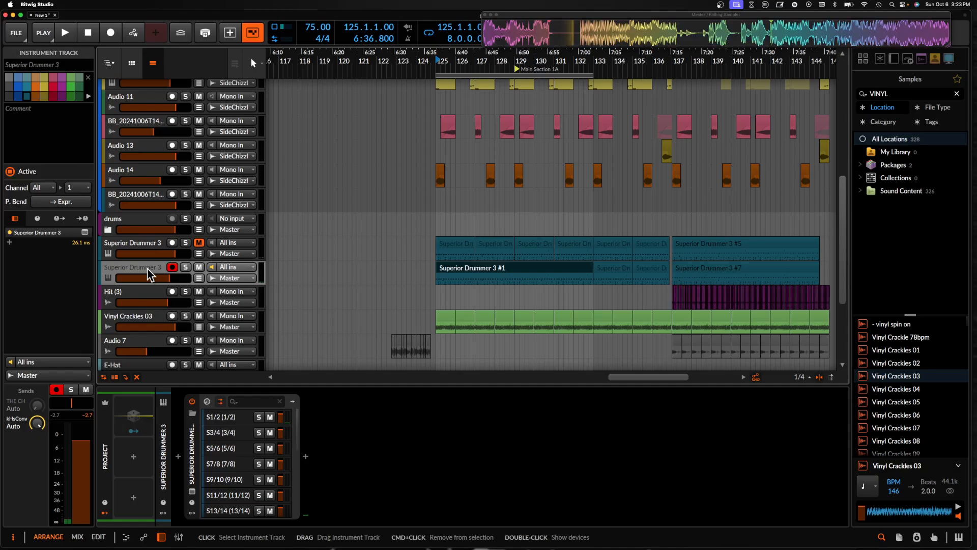
{"action": "double_click", "coordinate": [448, 276]}
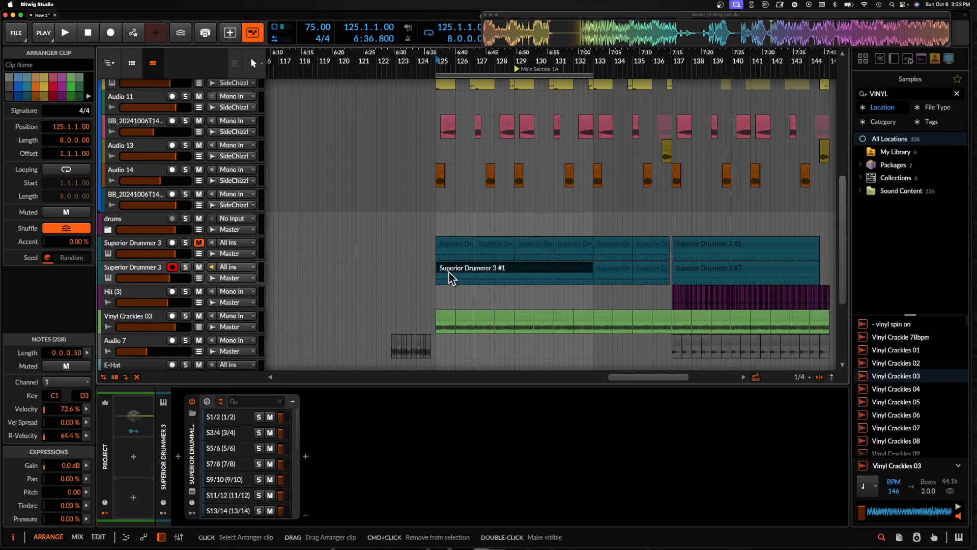
{"action": "scroll", "coordinate": [391, 431], "scroll_direction": "down", "scroll_amount": 5}
{"action": "scroll", "coordinate": [351, 445], "scroll_direction": "down", "scroll_amount": 4}
{"action": "scroll", "coordinate": [371, 436], "scroll_direction": "left", "scroll_amount": 1}
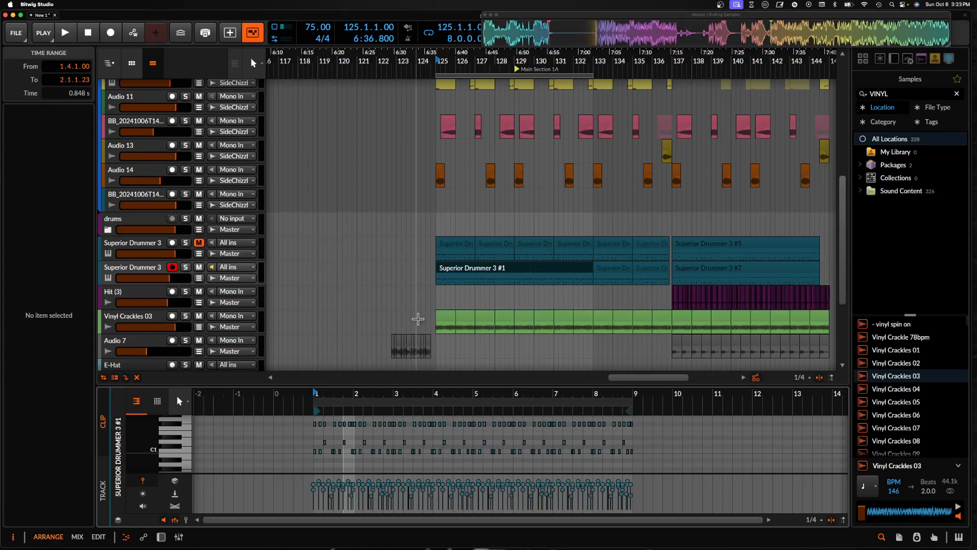
{"action": "scroll", "coordinate": [369, 428], "scroll_direction": "left", "scroll_amount": 4}
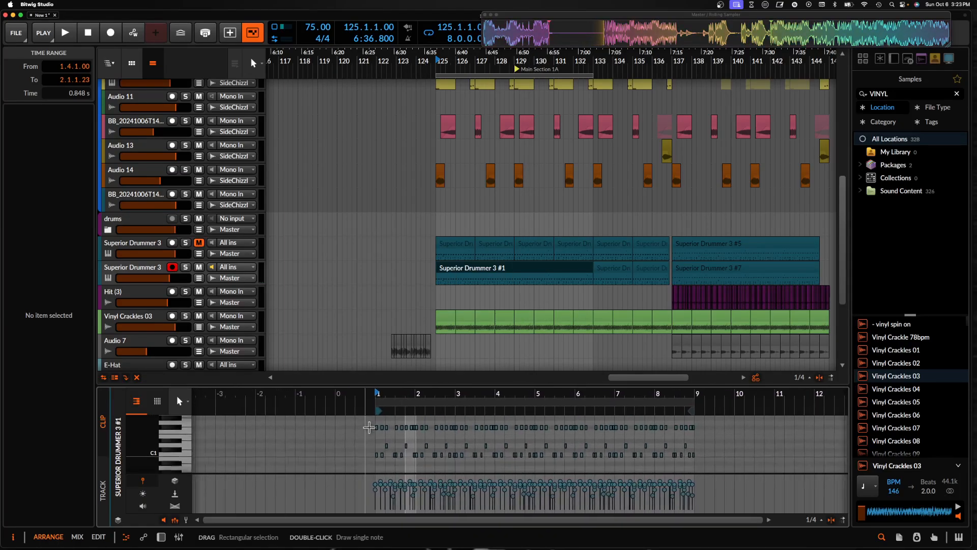
{"action": "left_click_drag", "start_coordinate": [390, 434], "coordinate": [730, 437]}
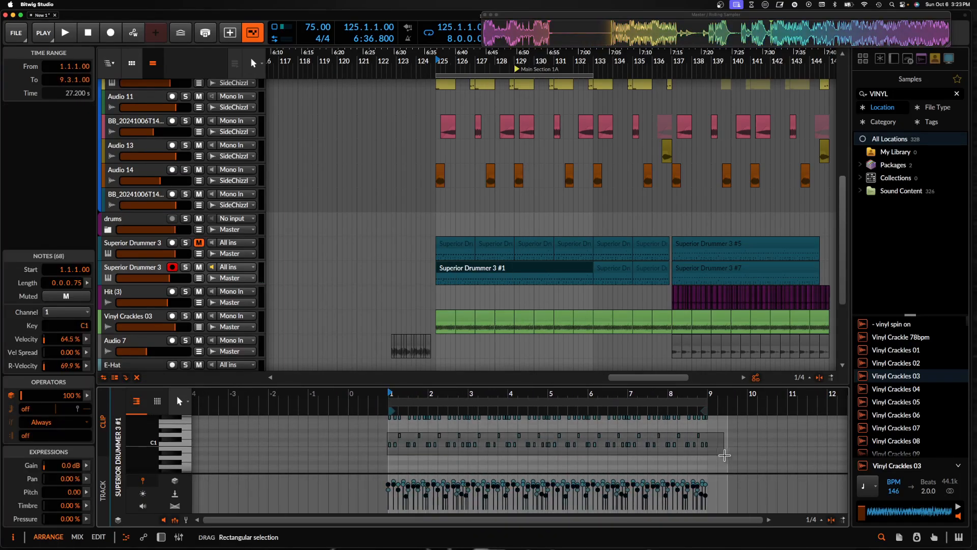
{"action": "left_click", "coordinate": [571, 331]}
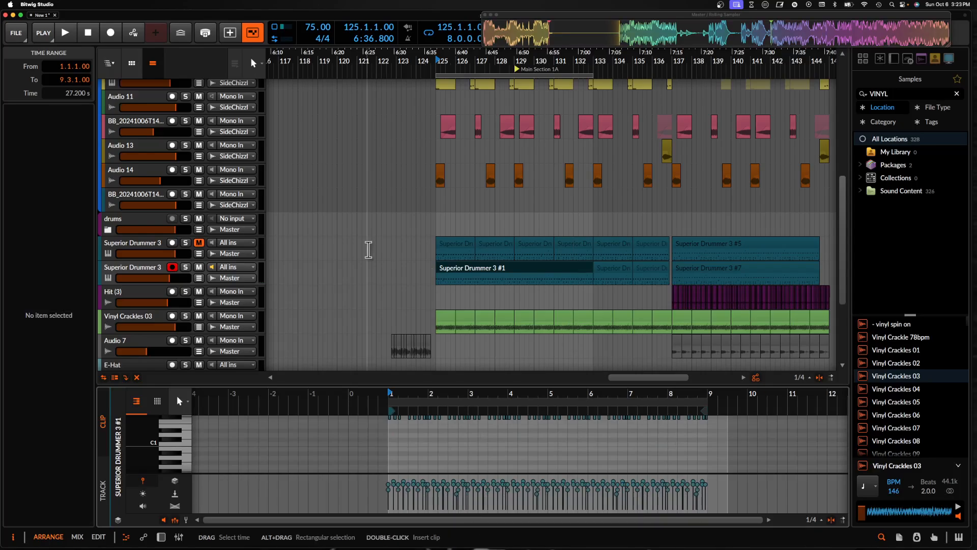
Play from bar 125, lower the second Superior Drummer 3 track's volume to -10.5 dB and unmute the original drum track
{"action": "left_click", "coordinate": [146, 274]}
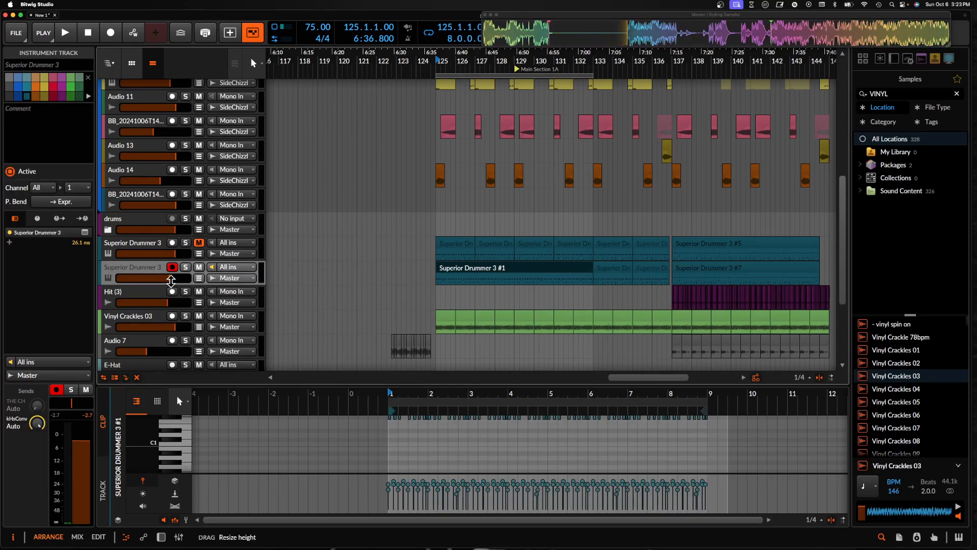
{"action": "left_click", "coordinate": [483, 273]}
{"action": "key", "text": "space"}
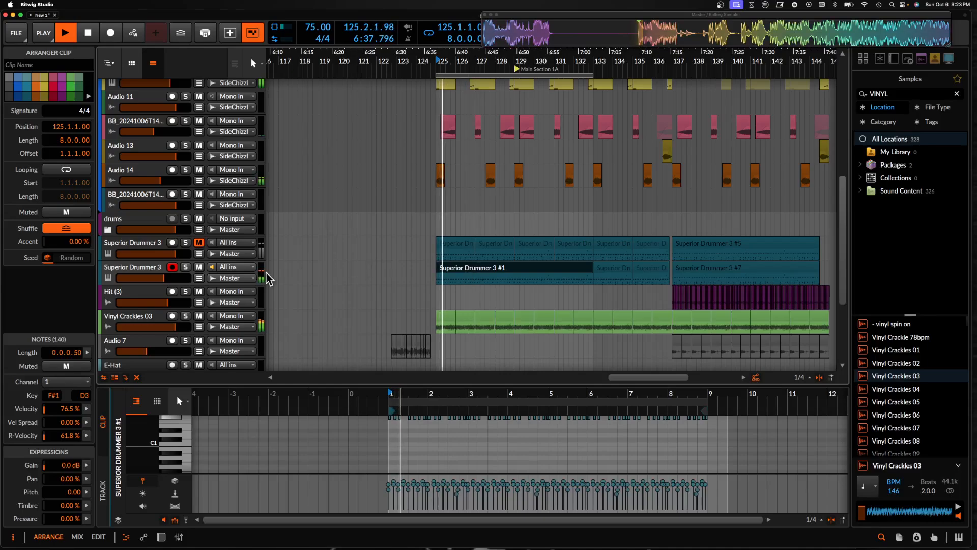
{"action": "left_click_drag", "start_coordinate": [163, 280], "coordinate": [156, 277]}
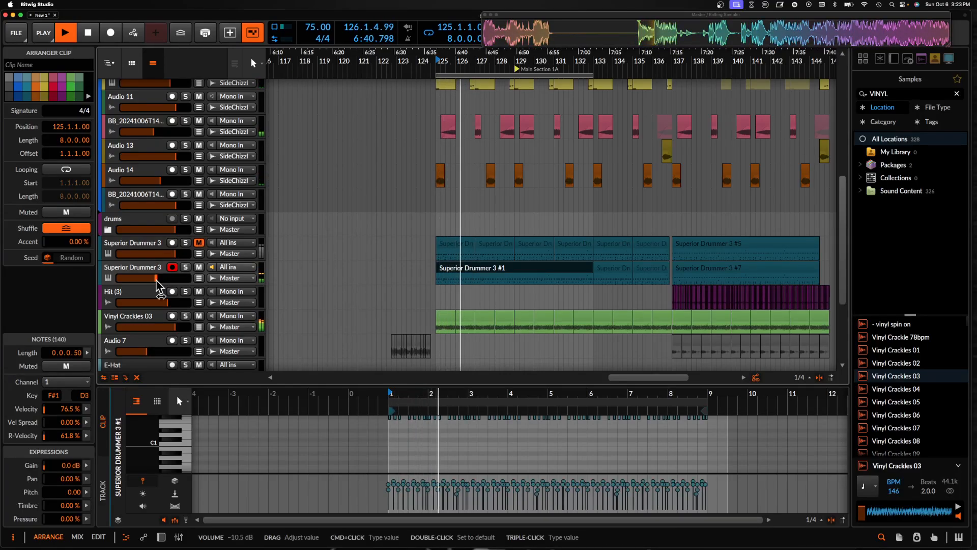
{"action": "left_click", "coordinate": [199, 243]}
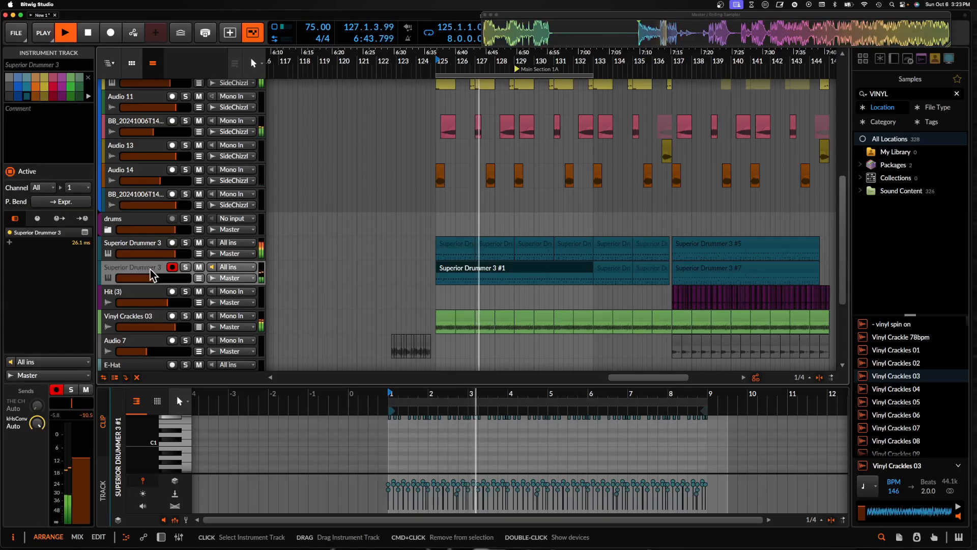
Lower the second Superior Drummer 3 track's volume a little further while both drum tracks play together
{"action": "left_click", "coordinate": [460, 274]}
{"action": "scroll", "coordinate": [460, 273], "scroll_direction": "up", "scroll_amount": 5}
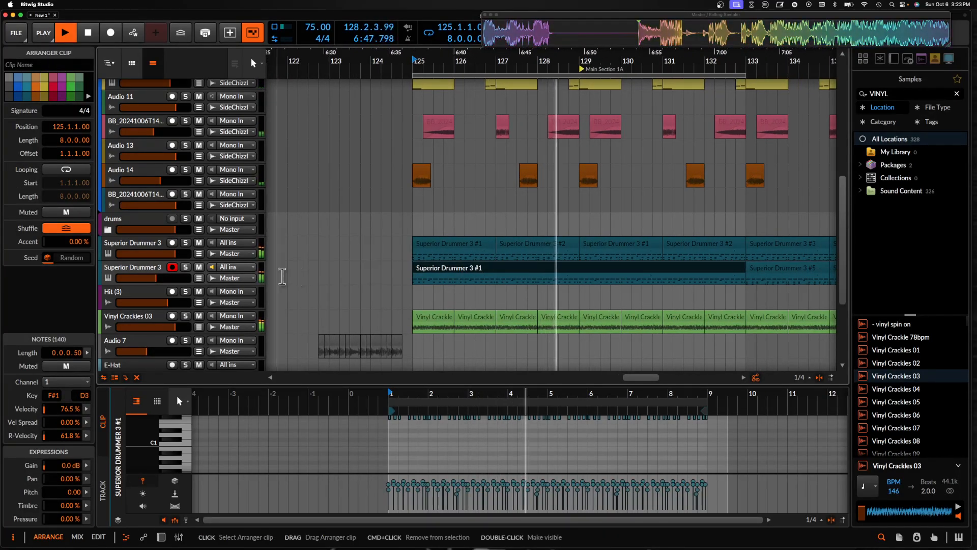
{"action": "left_click_drag", "start_coordinate": [161, 280], "coordinate": [151, 279]}
{"action": "left_click", "coordinate": [144, 270]}
{"action": "left_click", "coordinate": [528, 271]}
{"action": "scroll", "coordinate": [528, 272], "scroll_direction": "down", "scroll_amount": 3}
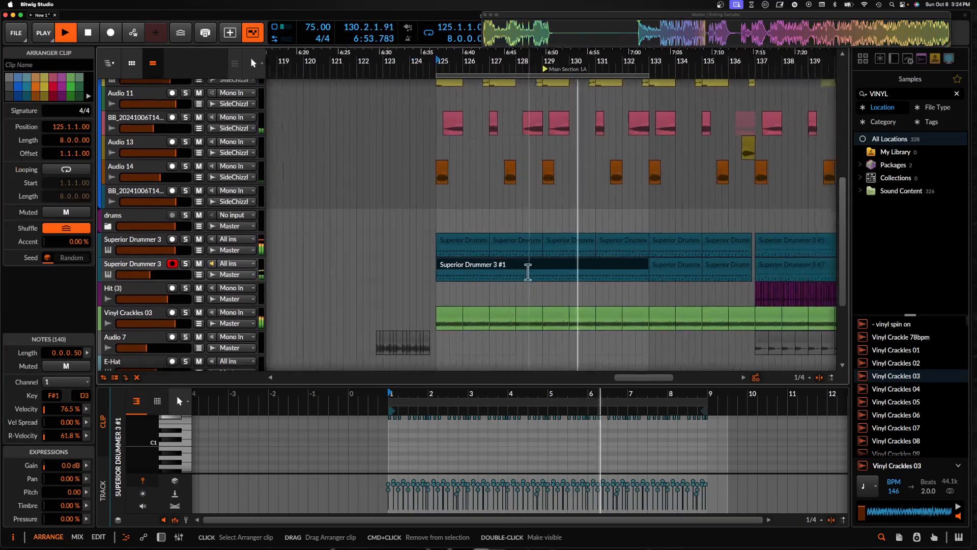
Insert FabFilter Pro-Q 3 after the instrument on the second Superior Drummer 3 track
{"action": "scroll", "coordinate": [528, 272], "scroll_direction": "right", "scroll_amount": 3}
{"action": "scroll", "coordinate": [527, 272], "scroll_direction": "down", "scroll_amount": 5}
{"action": "left_click", "coordinate": [462, 269]}
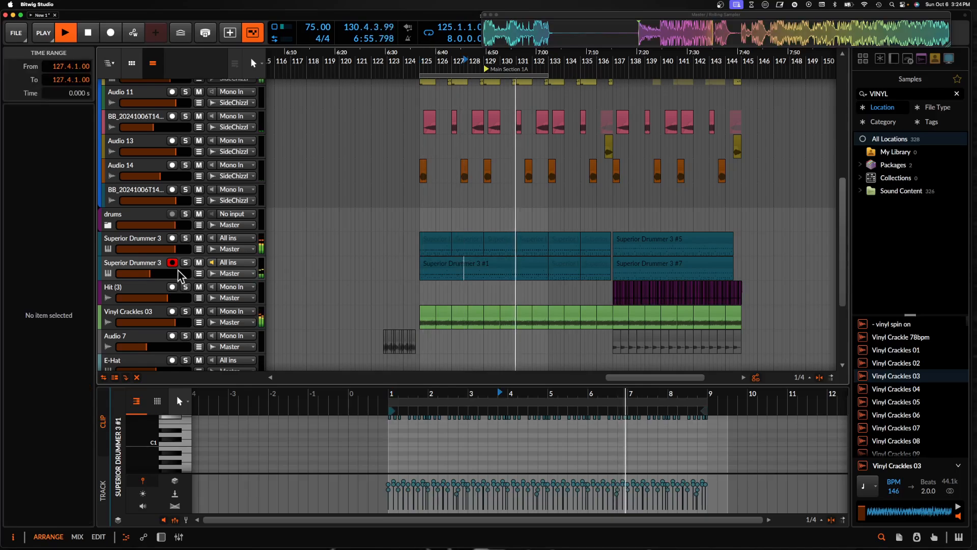
{"action": "double_click", "coordinate": [146, 267]}
{"action": "left_click", "coordinate": [305, 456]}
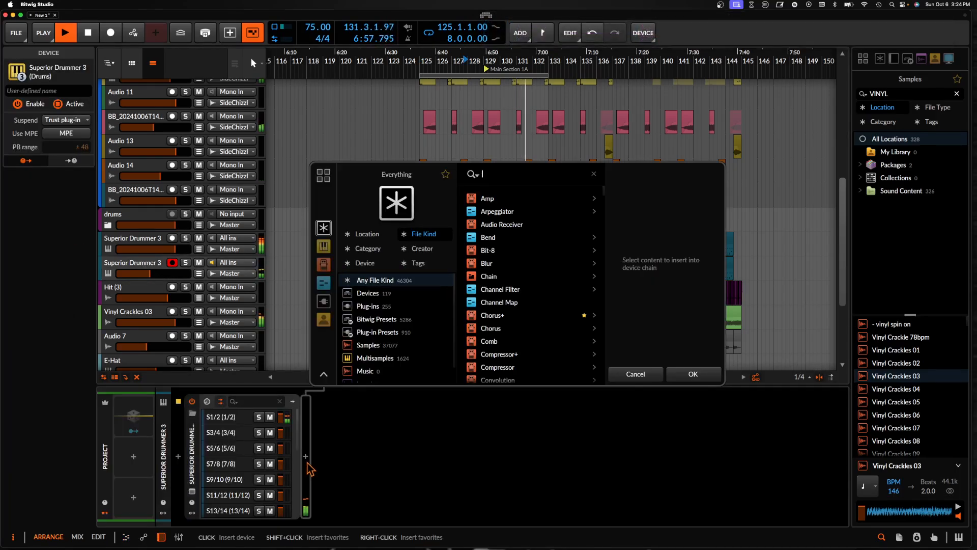
{"action": "type", "text": "PRO"}
{"action": "left_click", "coordinate": [504, 237]}
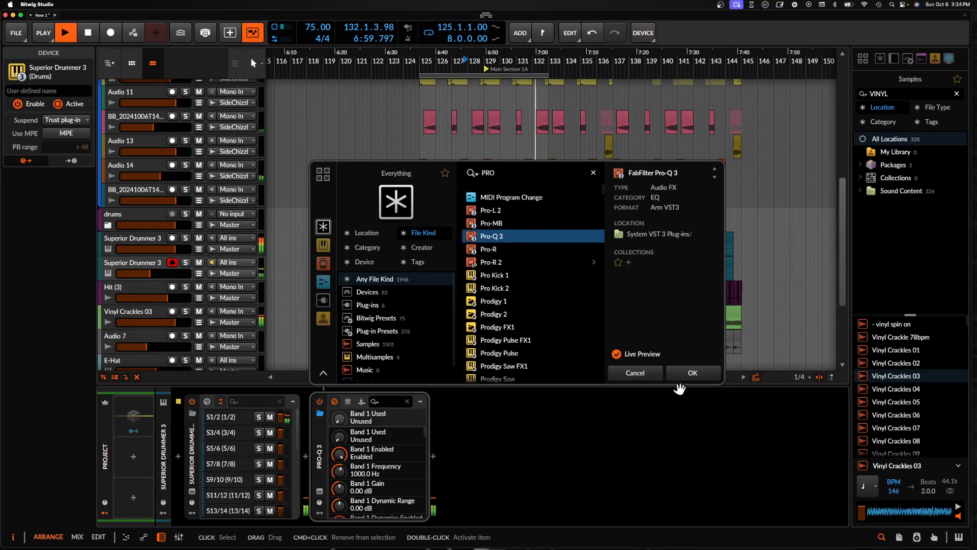
{"action": "left_click", "coordinate": [694, 376]}
Add a 24 dB/oct low cut at about 3054 Hz in the second drum track's Pro-Q 3 and close its window
{"action": "left_click", "coordinate": [117, 243]}
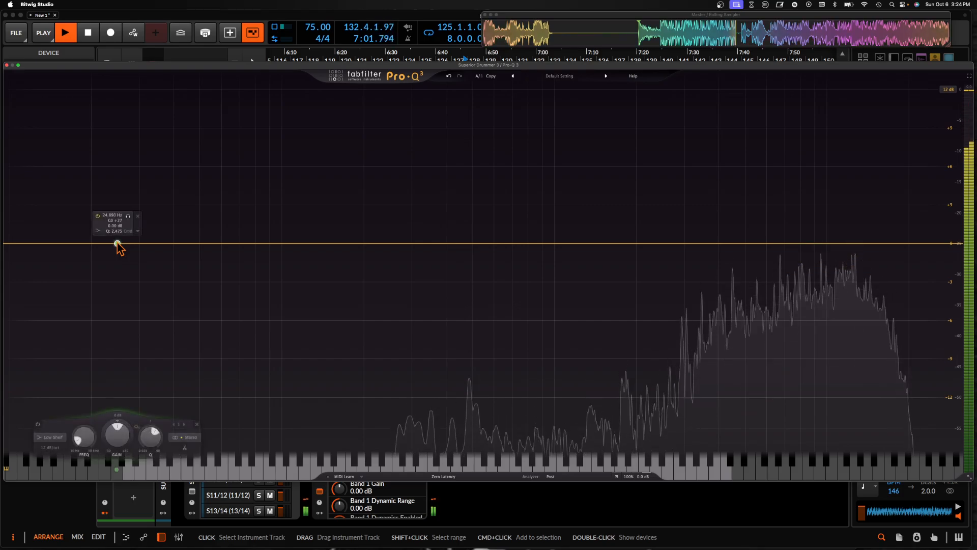
{"action": "left_click_drag", "start_coordinate": [68, 244], "coordinate": [687, 304]}
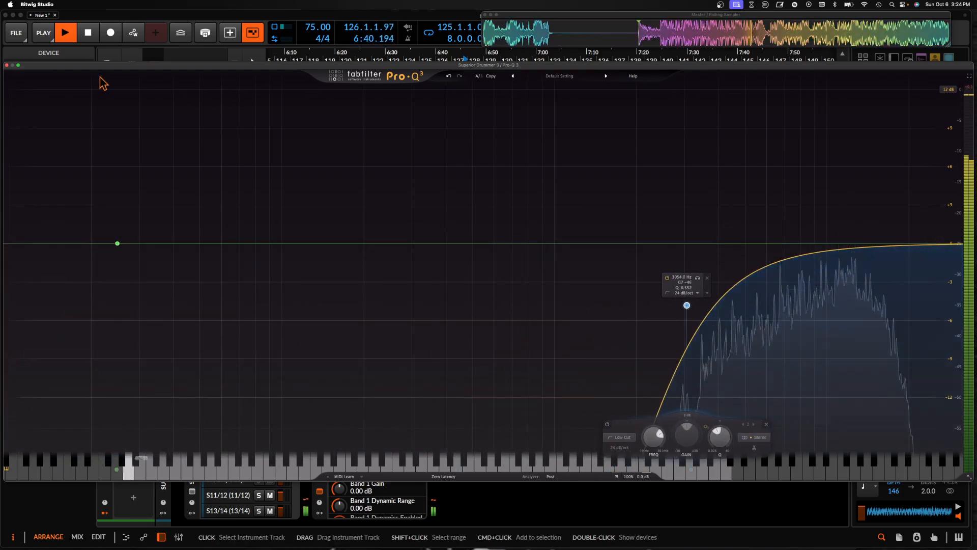
{"action": "left_click", "coordinate": [6, 66]}
Stop playback and bounce the original Superior Drummer 3 track's first four two-bar clips, bars 125 to 133, to audio
{"action": "left_click", "coordinate": [481, 268]}
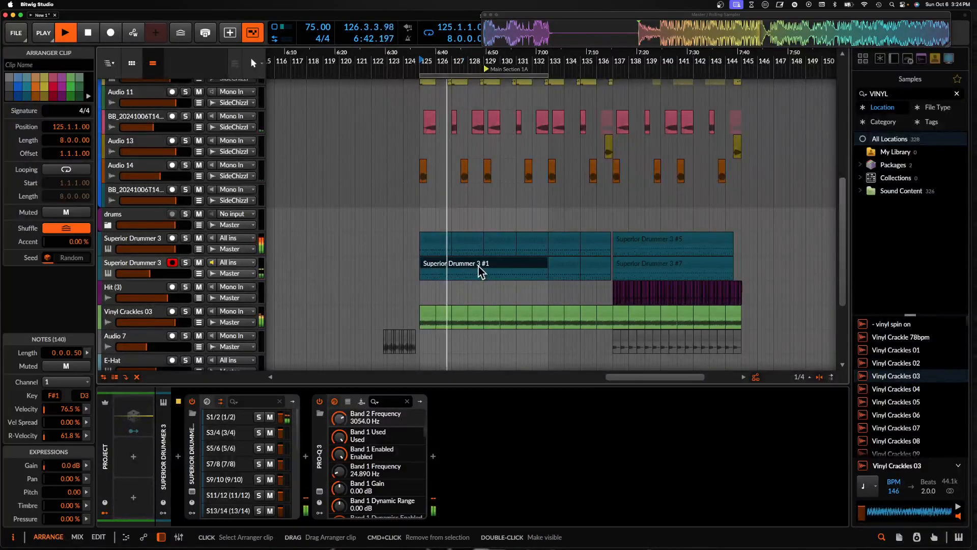
{"action": "scroll", "coordinate": [478, 267], "scroll_direction": "up", "scroll_amount": 4}
{"action": "key", "text": "space"}
{"action": "left_click", "coordinate": [377, 253]}
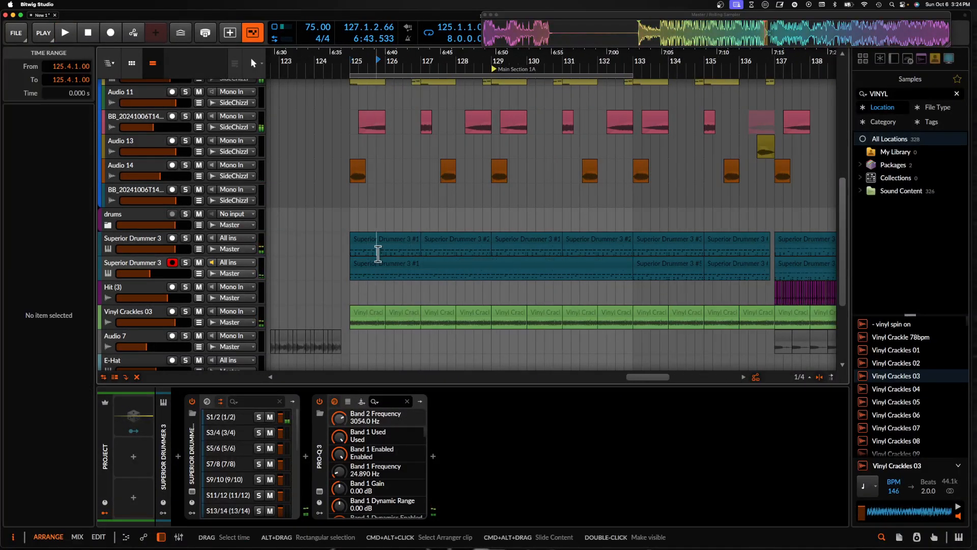
{"action": "scroll", "coordinate": [378, 254], "scroll_direction": "down", "scroll_amount": 3}
{"action": "left_click", "coordinate": [395, 266]}
{"action": "scroll", "coordinate": [396, 266], "scroll_direction": "down", "scroll_amount": 3}
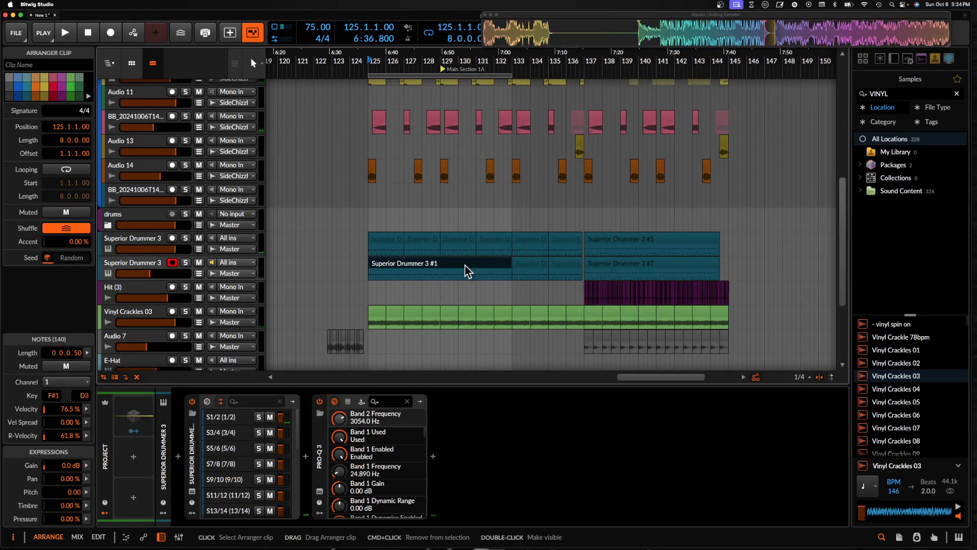
{"action": "left_click", "coordinate": [383, 242]}
{"action": "scroll", "coordinate": [383, 242], "scroll_direction": "up", "scroll_amount": 3}
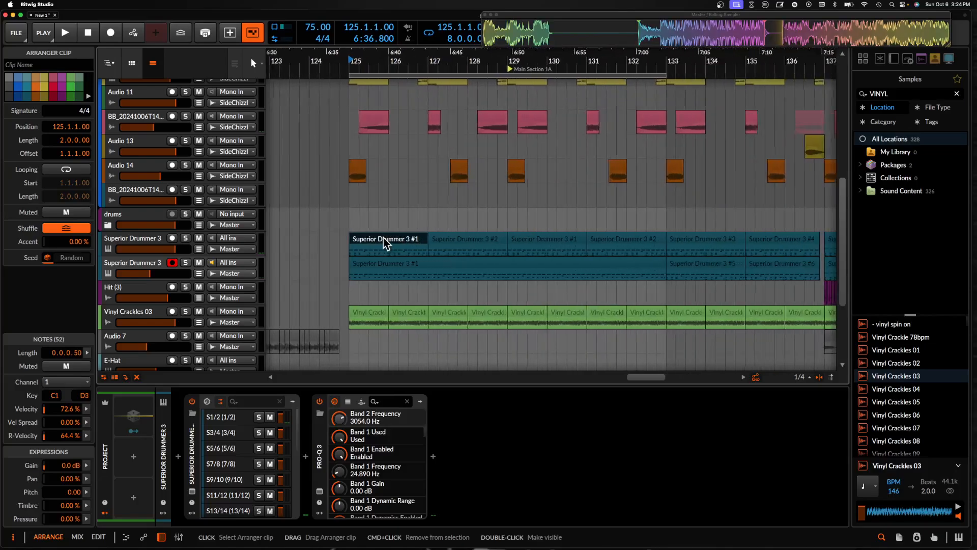
{"action": "scroll", "coordinate": [384, 243], "scroll_direction": "down", "scroll_amount": 2}
{"action": "scroll", "coordinate": [384, 243], "scroll_direction": "down", "scroll_amount": 1}
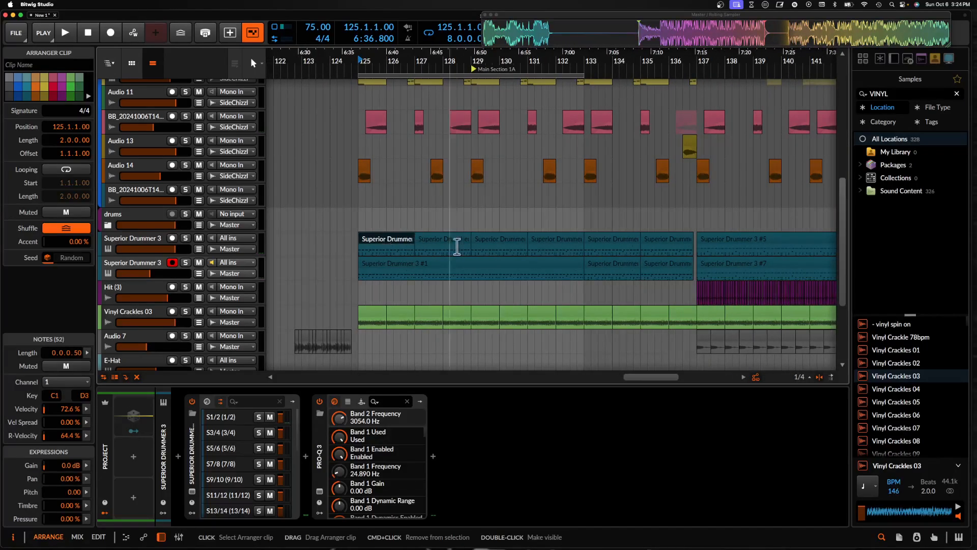
{"action": "left_click", "coordinate": [545, 248], "text": "shift"}
{"action": "key", "text": "super+b"}
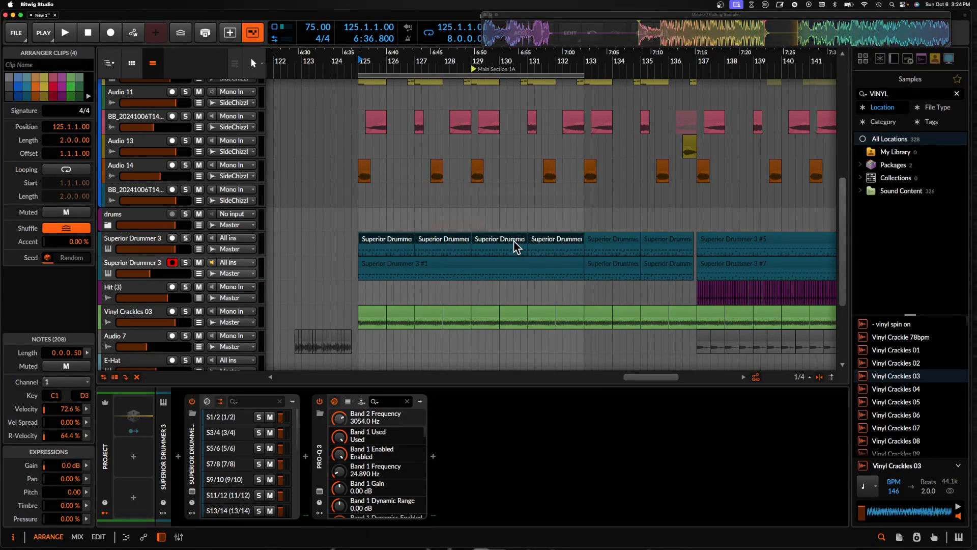
{"action": "key", "text": "Return"}
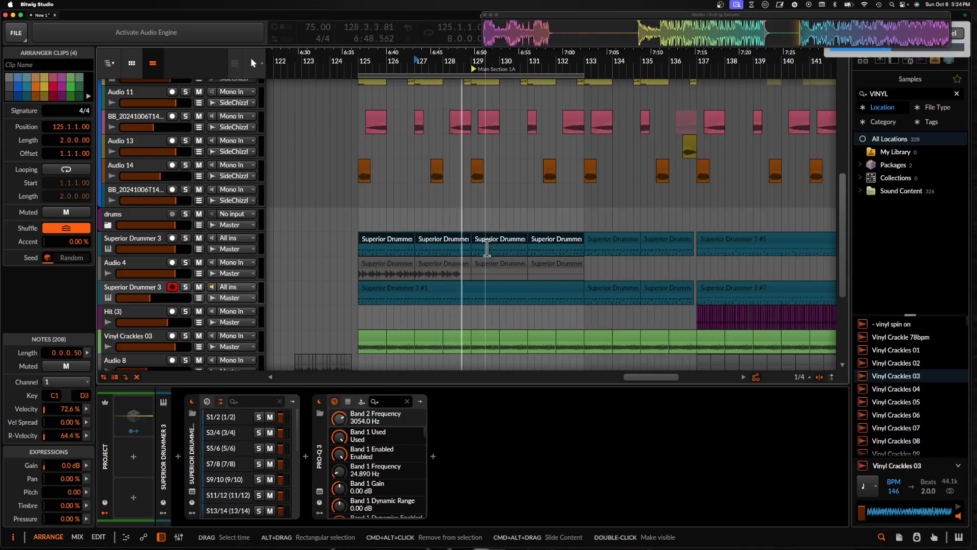
Transpose the four bounced drum clips on Audio 4 to a pitch of -7 semitones
{"action": "scroll", "coordinate": [486, 254], "scroll_direction": "up", "scroll_amount": 2}
{"action": "left_click", "coordinate": [559, 267]}
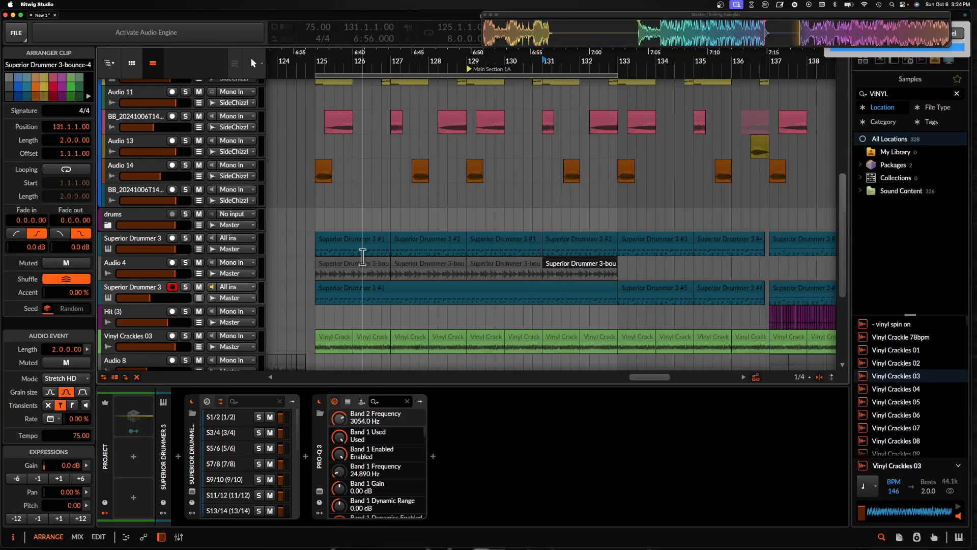
{"action": "left_click", "coordinate": [362, 267], "text": "shift"}
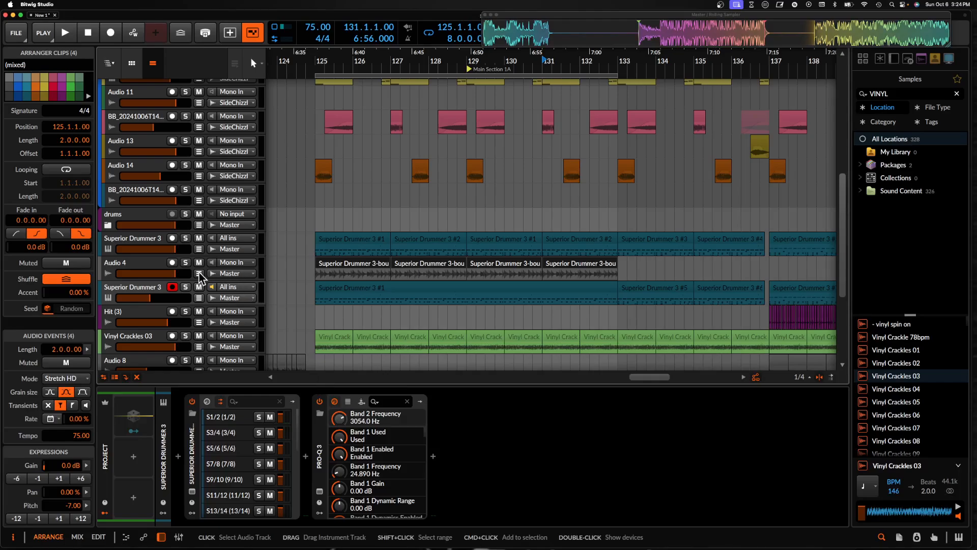
Insert FabFilter Pro-Q 3 on the Audio 4 track that holds the bounced drums
{"action": "left_click", "coordinate": [165, 277]}
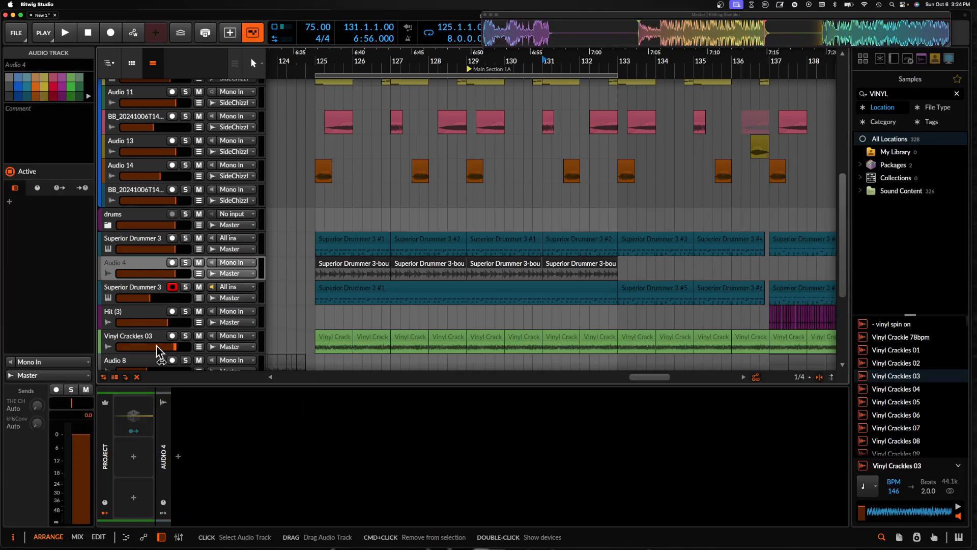
{"action": "left_click", "coordinate": [179, 457]}
{"action": "type", "text": "pro"}
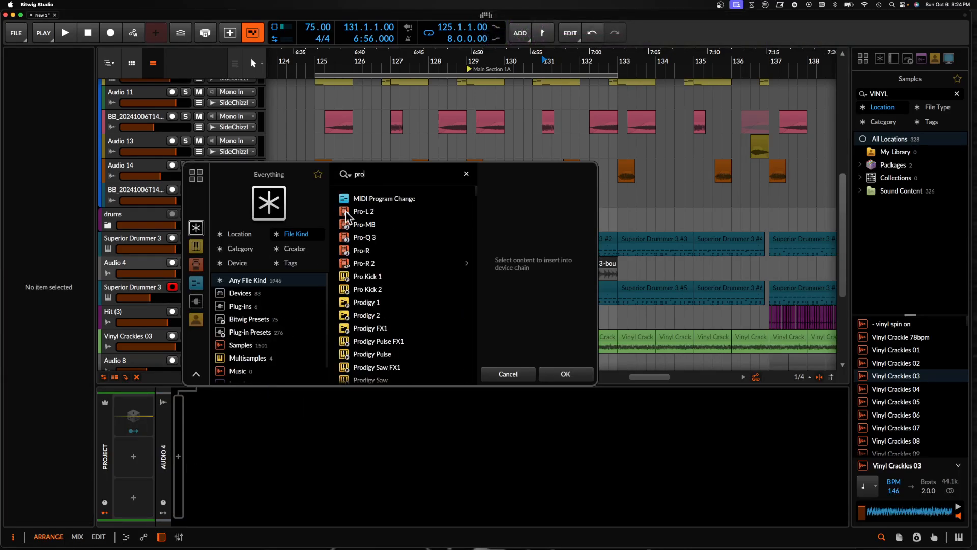
{"action": "left_click", "coordinate": [364, 237]}
{"action": "left_click", "coordinate": [564, 374]}
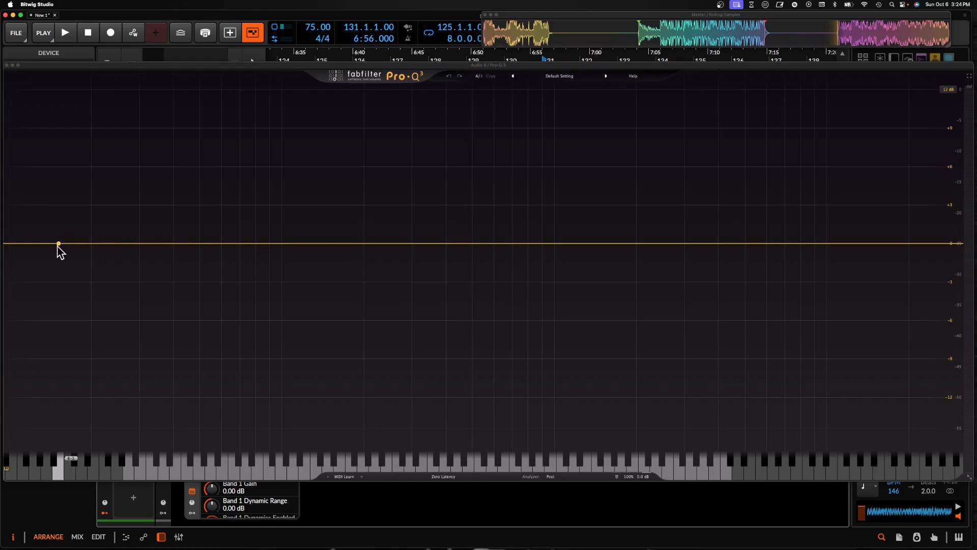
Cut the bounced drums' lows with a 24 dB/oct low cut at about 286 Hz during playback and close the equalizer
{"action": "left_click_drag", "start_coordinate": [59, 245], "coordinate": [411, 325]}
{"action": "key", "text": "space"}
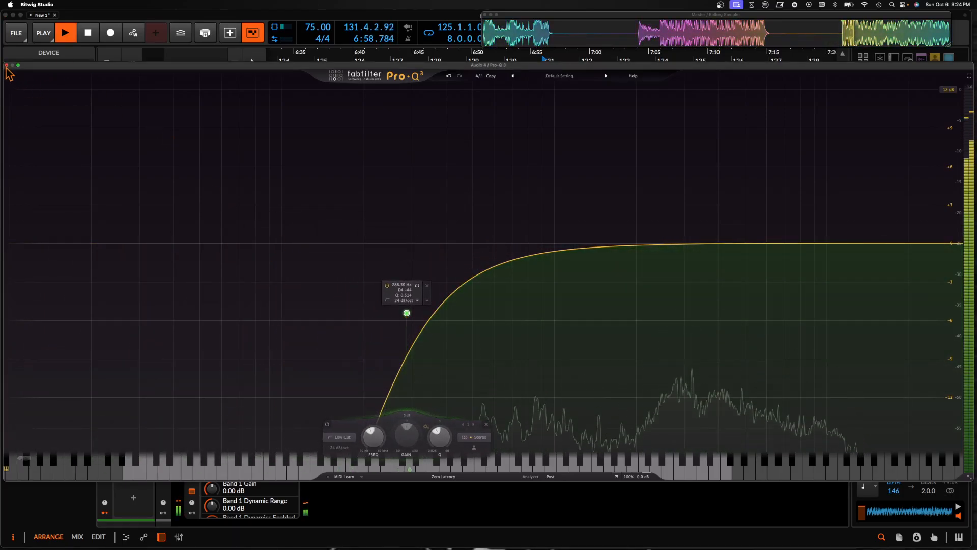
{"action": "left_click", "coordinate": [6, 65]}
Audition the bounced drums soloed, lower the second Superior Drummer 3 track's volume to -20.9 dB, and turn off the solo
{"action": "left_click", "coordinate": [186, 263]}
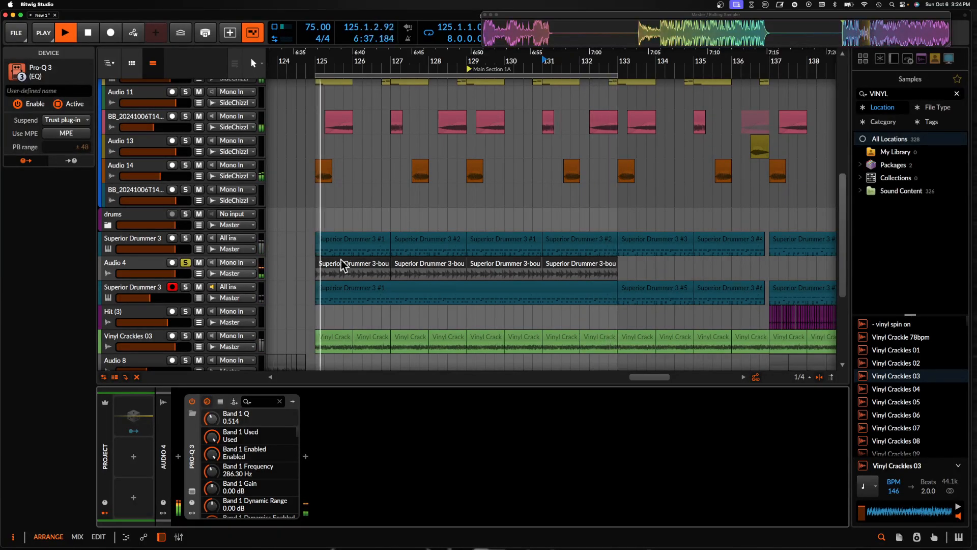
{"action": "scroll", "coordinate": [335, 268], "scroll_direction": "up", "scroll_amount": 3}
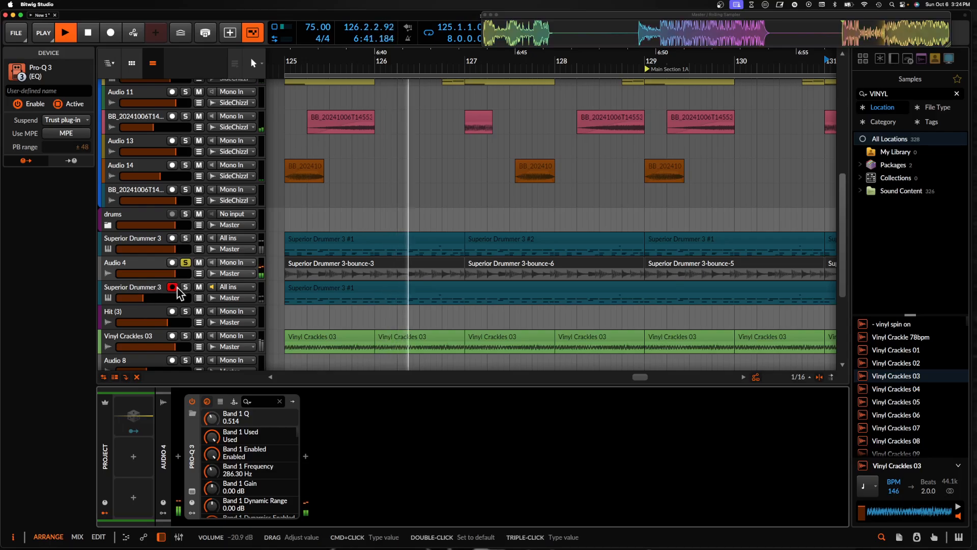
{"action": "left_click", "coordinate": [185, 264]}
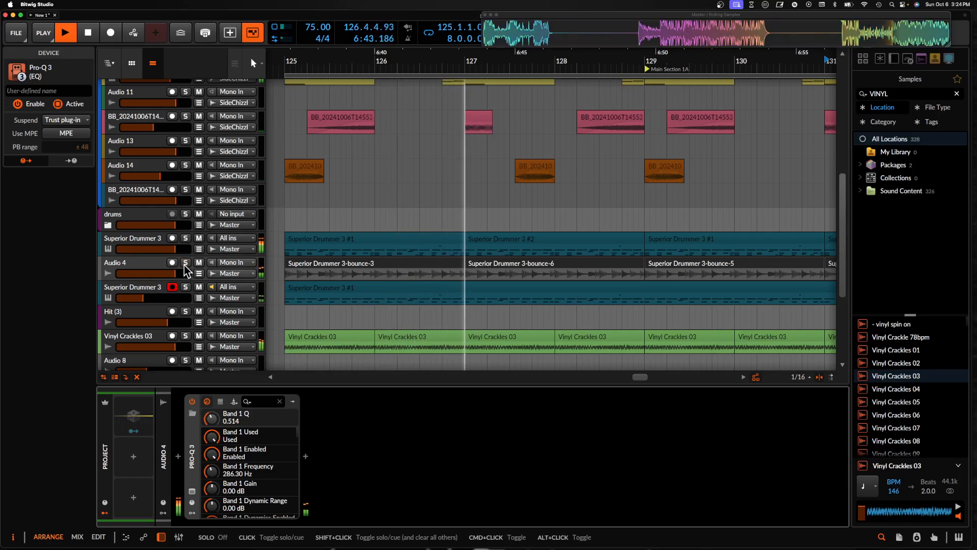
Set the original Superior Drummer 3 track's volume to -3.0 dB while the drum layers play together
{"action": "left_click", "coordinate": [156, 264]}
{"action": "left_click", "coordinate": [375, 268]}
{"action": "scroll", "coordinate": [375, 269], "scroll_direction": "down", "scroll_amount": 5}
{"action": "scroll", "coordinate": [375, 269], "scroll_direction": "right", "scroll_amount": 3}
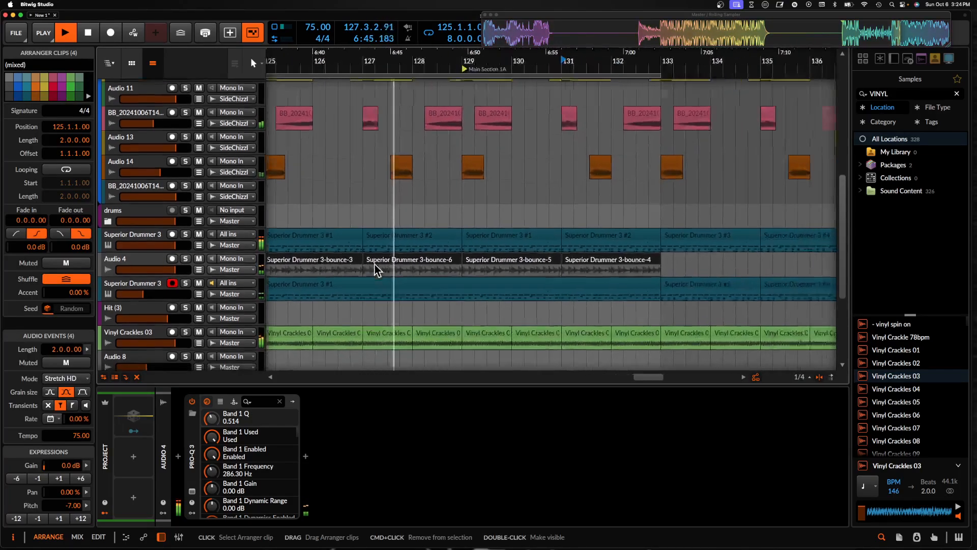
{"action": "left_click", "coordinate": [141, 235]}
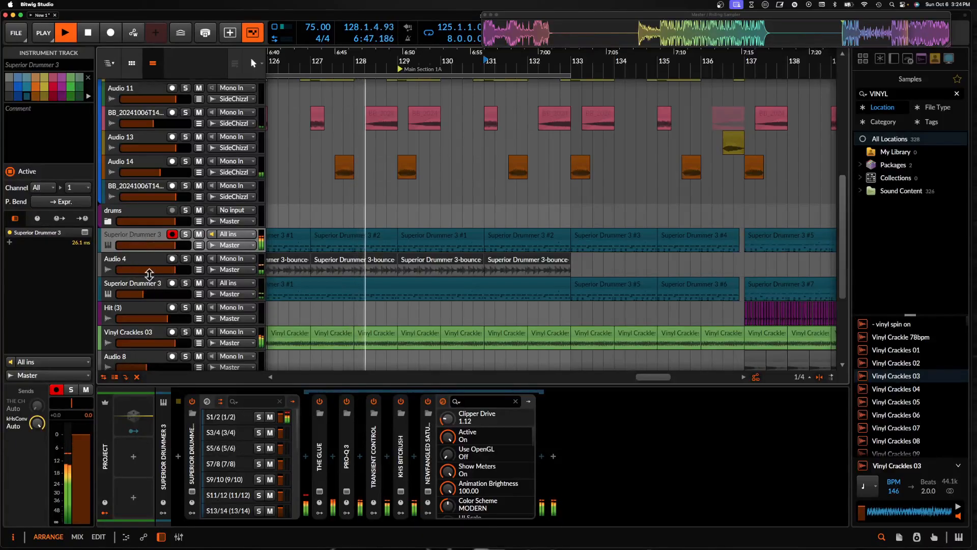
{"action": "left_click_drag", "start_coordinate": [175, 246], "coordinate": [169, 246]}
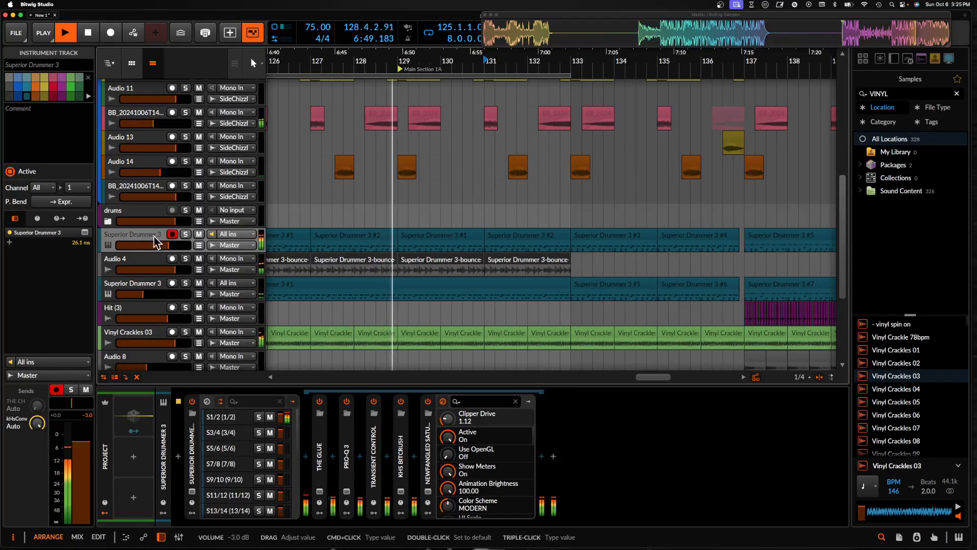
Extend the loop region's end to bar 137, making the loop 12 bars long from bar 125
{"action": "scroll", "coordinate": [342, 269], "scroll_direction": "left", "scroll_amount": 4}
{"action": "scroll", "coordinate": [341, 269], "scroll_direction": "down", "scroll_amount": 2}
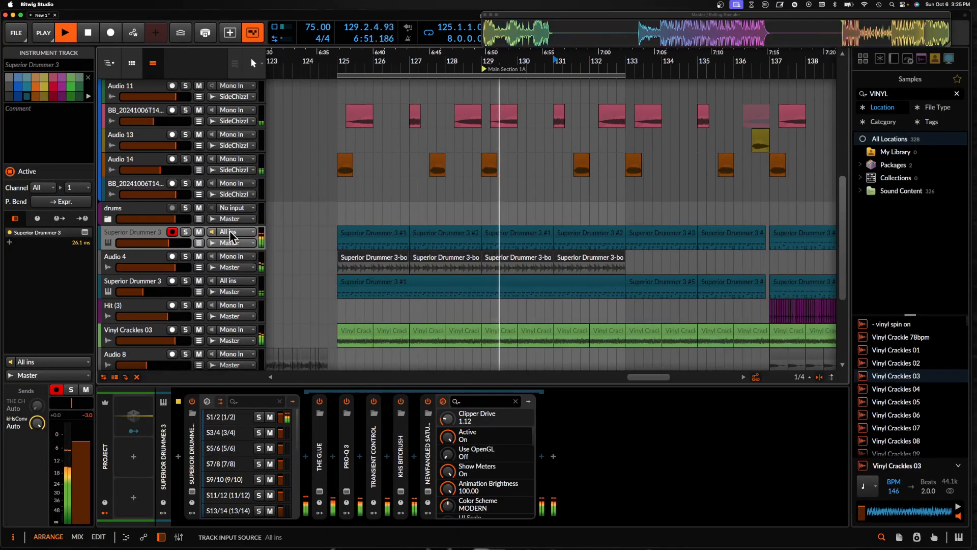
{"action": "scroll", "coordinate": [421, 175], "scroll_direction": "up", "scroll_amount": 8}
{"action": "scroll", "coordinate": [423, 180], "scroll_direction": "down", "scroll_amount": 4}
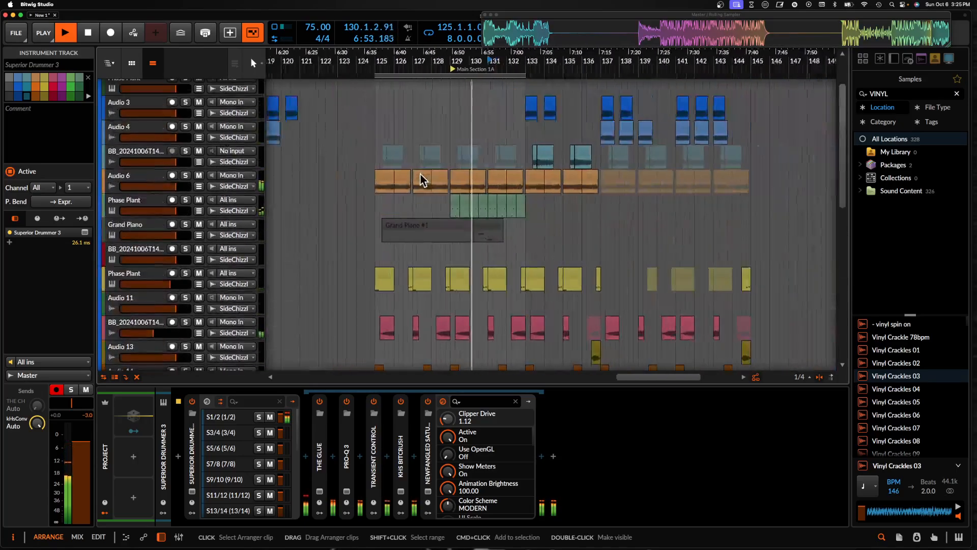
{"action": "scroll", "coordinate": [423, 181], "scroll_direction": "right", "scroll_amount": 4}
{"action": "scroll", "coordinate": [438, 74], "scroll_direction": "up", "scroll_amount": 3}
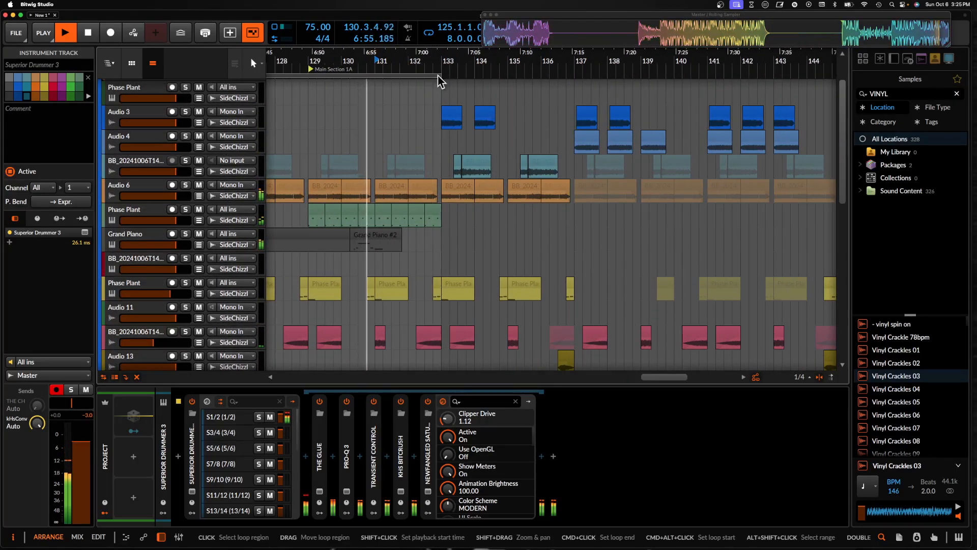
{"action": "left_click_drag", "start_coordinate": [437, 74], "coordinate": [570, 83]}
Duplicate the last bounced drum clip on Audio 4 twice to fill bars 133 to 137
{"action": "scroll", "coordinate": [379, 201], "scroll_direction": "left", "scroll_amount": 3}
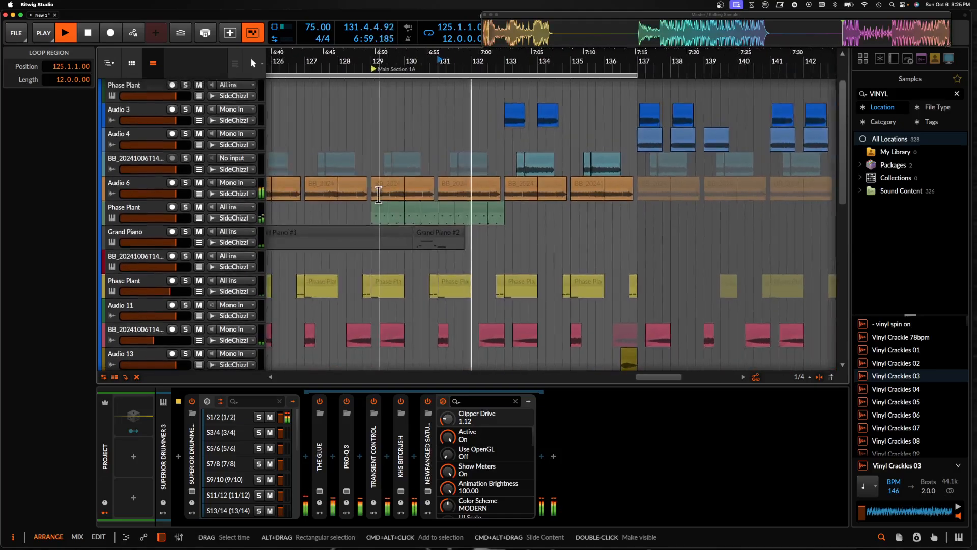
{"action": "scroll", "coordinate": [377, 193], "scroll_direction": "down", "scroll_amount": 1}
{"action": "scroll", "coordinate": [432, 237], "scroll_direction": "left", "scroll_amount": 3}
{"action": "scroll", "coordinate": [431, 237], "scroll_direction": "up", "scroll_amount": 1}
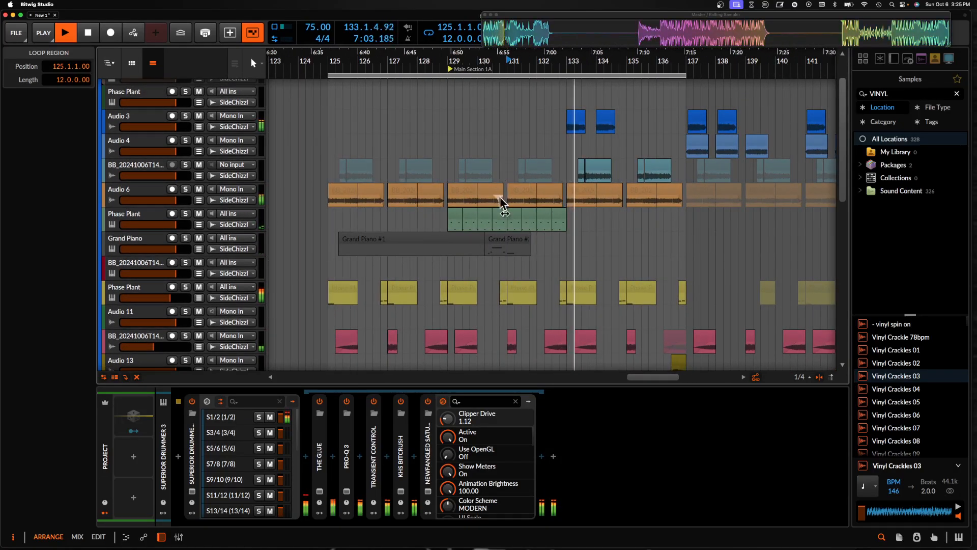
{"action": "scroll", "coordinate": [621, 216], "scroll_direction": "down", "scroll_amount": 5}
{"action": "left_click", "coordinate": [536, 241]}
{"action": "key", "text": "super+d"}
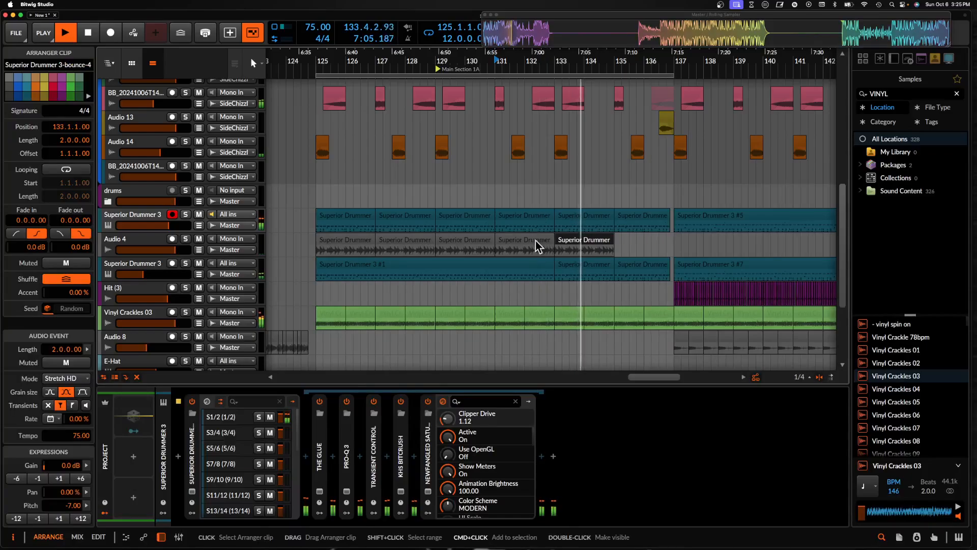
{"action": "key", "text": "super+d"}
Review the drum, synth and sample tracks across Main Section 1A during playback and stop the transport
{"action": "scroll", "coordinate": [560, 239], "scroll_direction": "up", "scroll_amount": 5}
{"action": "scroll", "coordinate": [560, 239], "scroll_direction": "right", "scroll_amount": 2}
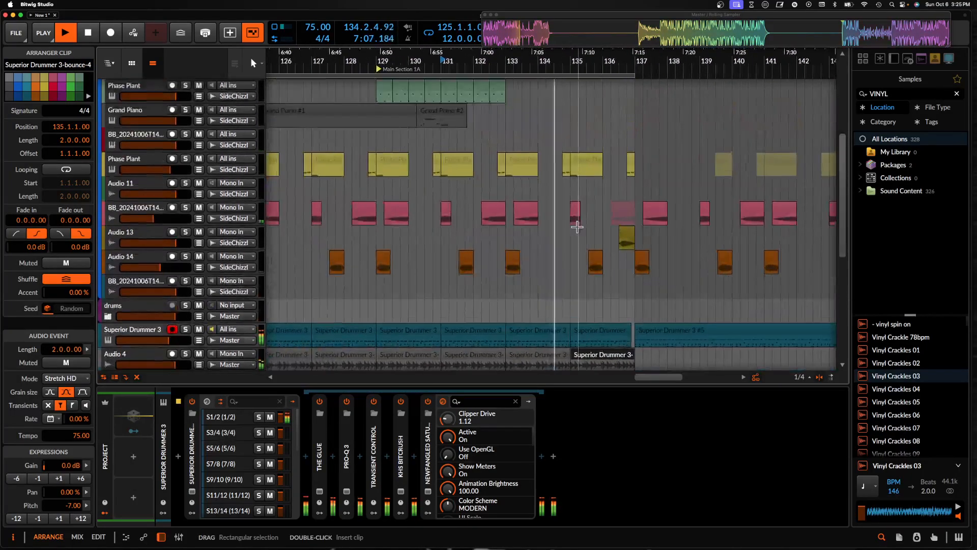
{"action": "scroll", "coordinate": [575, 226], "scroll_direction": "down", "scroll_amount": 4}
{"action": "scroll", "coordinate": [487, 332], "scroll_direction": "left", "scroll_amount": 1}
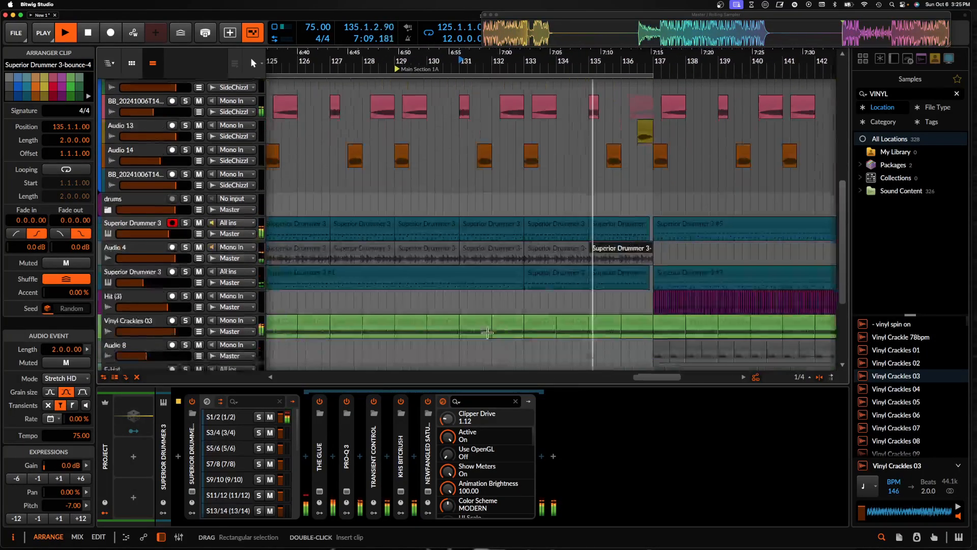
{"action": "scroll", "coordinate": [488, 332], "scroll_direction": "down", "scroll_amount": 5}
{"action": "scroll", "coordinate": [488, 332], "scroll_direction": "left", "scroll_amount": 4}
{"action": "scroll", "coordinate": [487, 332], "scroll_direction": "up", "scroll_amount": 6}
{"action": "scroll", "coordinate": [488, 332], "scroll_direction": "right", "scroll_amount": 3}
{"action": "scroll", "coordinate": [487, 332], "scroll_direction": "down", "scroll_amount": 2}
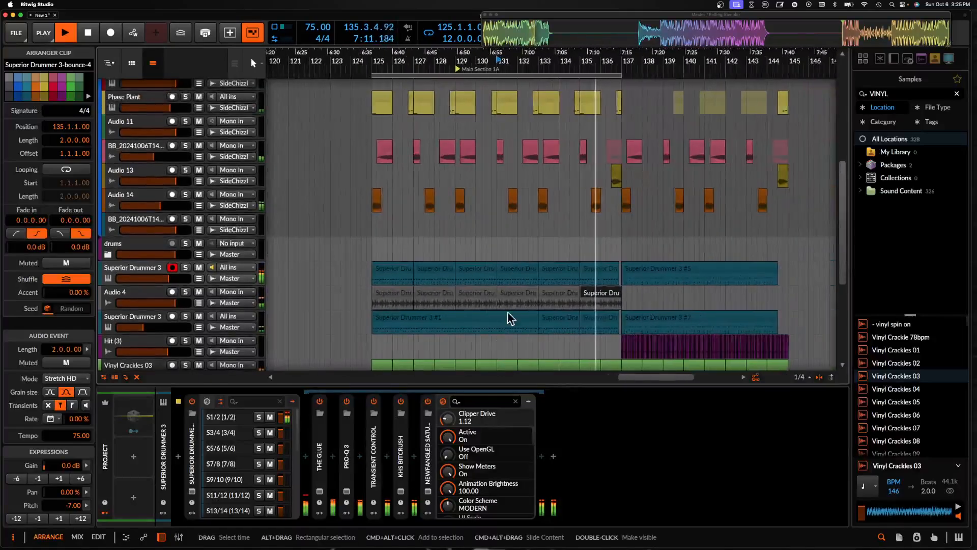
{"action": "scroll", "coordinate": [589, 170], "scroll_direction": "up", "scroll_amount": 2}
{"action": "scroll", "coordinate": [589, 170], "scroll_direction": "up", "scroll_amount": 5}
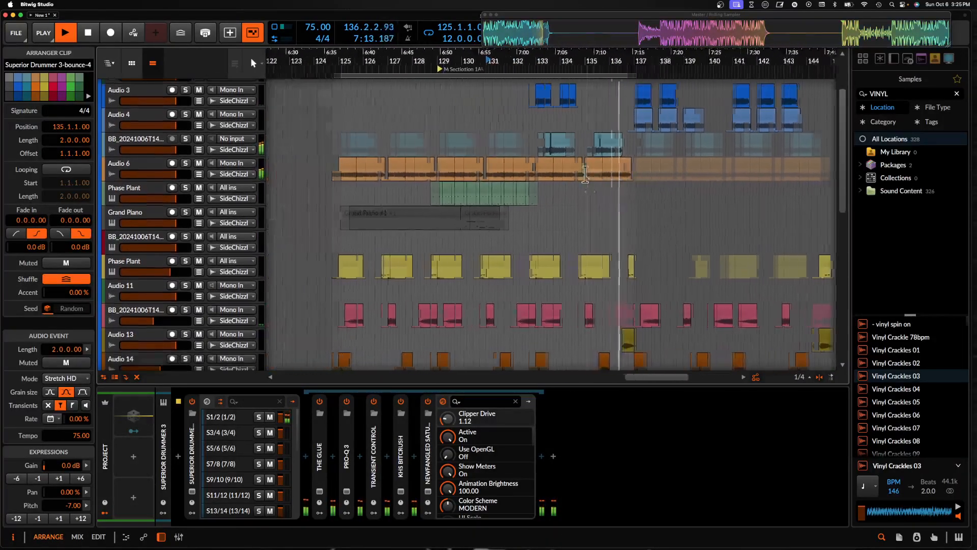
{"action": "key", "text": "space"}
{"action": "scroll", "coordinate": [438, 140], "scroll_direction": "up", "scroll_amount": 3}
{"action": "scroll", "coordinate": [445, 127], "scroll_direction": "down", "scroll_amount": 2}
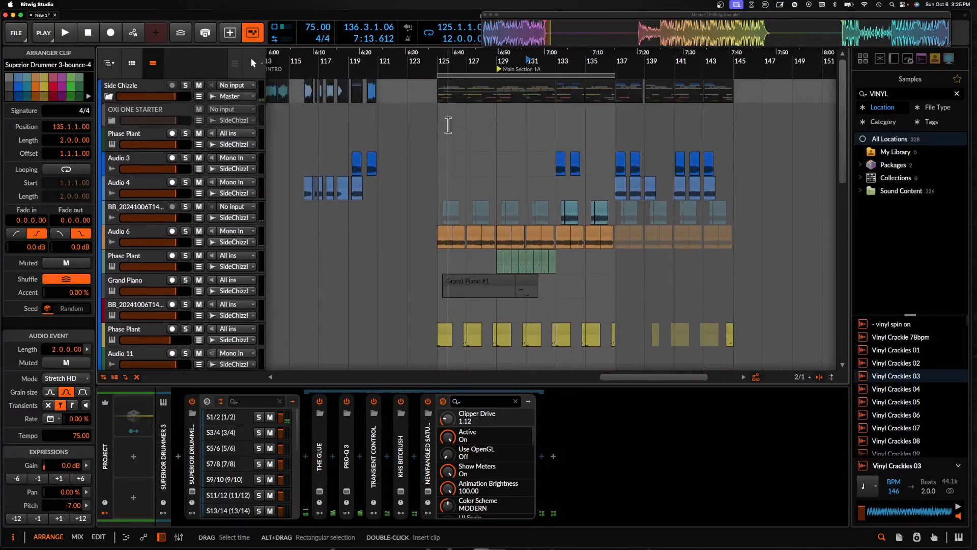
Fold the Side Chizzle group and move the Audio 8 clips near bar 123 back into the intro, around bar 113
{"action": "left_click_drag", "start_coordinate": [442, 99], "coordinate": [554, 318]}
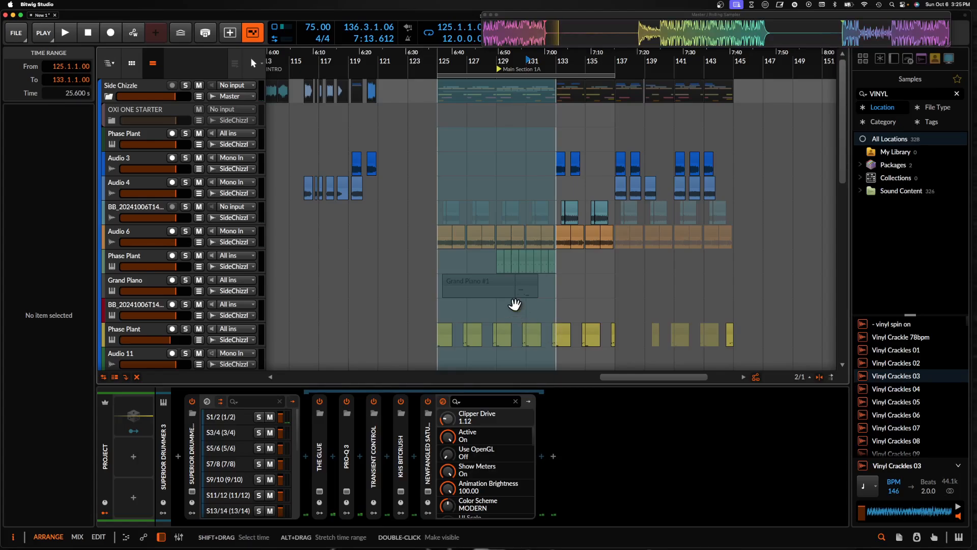
{"action": "scroll", "coordinate": [513, 300], "scroll_direction": "down", "scroll_amount": 8}
{"action": "scroll", "coordinate": [510, 289], "scroll_direction": "left", "scroll_amount": 2}
{"action": "scroll", "coordinate": [508, 285], "scroll_direction": "up", "scroll_amount": 5}
{"action": "scroll", "coordinate": [511, 280], "scroll_direction": "right", "scroll_amount": 2}
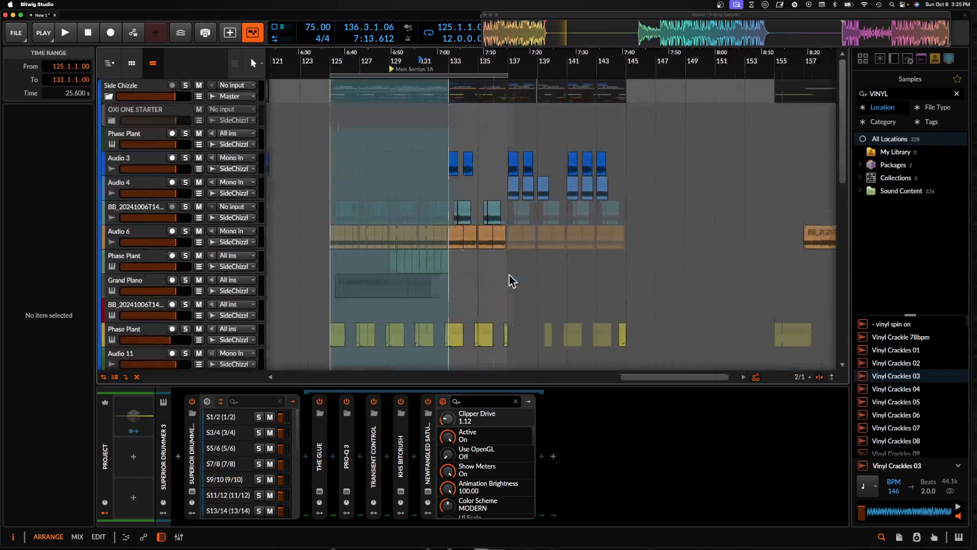
{"action": "left_click", "coordinate": [108, 96]}
{"action": "scroll", "coordinate": [328, 137], "scroll_direction": "left", "scroll_amount": 2}
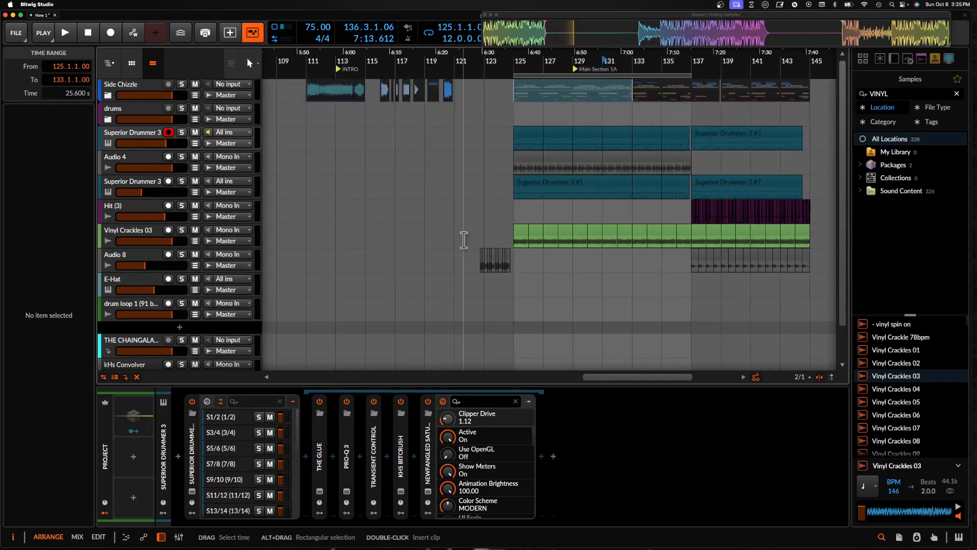
{"action": "left_click_drag", "start_coordinate": [489, 261], "coordinate": [358, 261]}
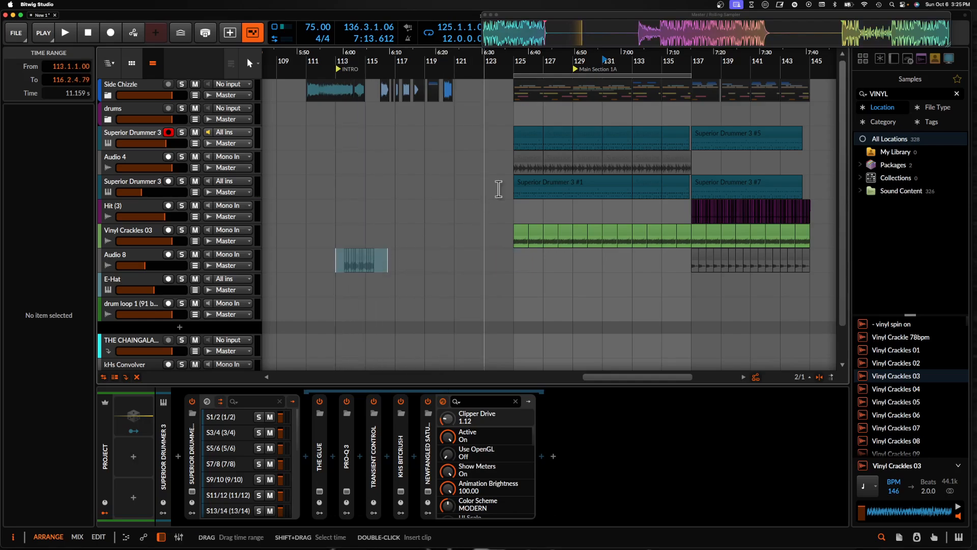
Move all clips in bars 125 to 133 back to bar 121, and copy the clips from bars 133 to 137 into the gap at bar 129
{"action": "left_click_drag", "start_coordinate": [520, 121], "coordinate": [625, 299]}
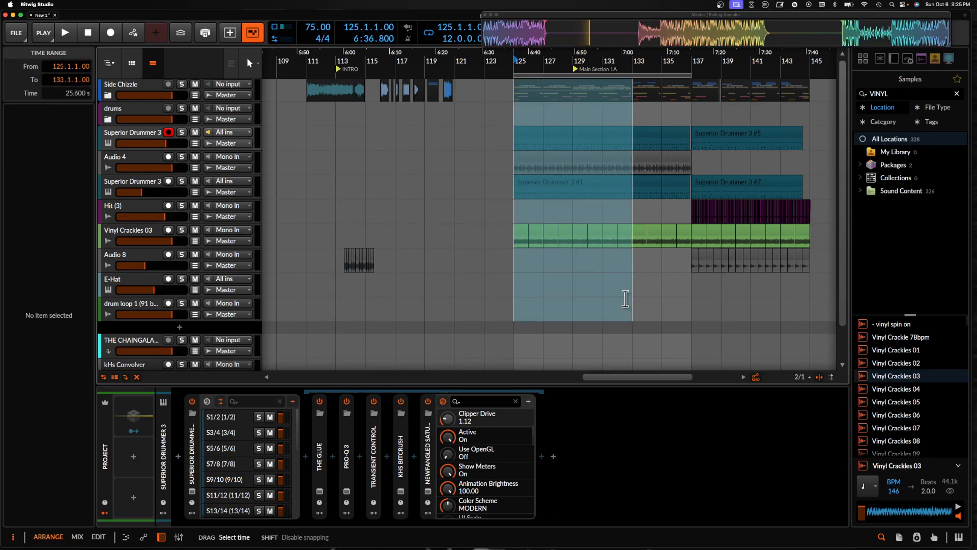
{"action": "left_click_drag", "start_coordinate": [621, 242], "coordinate": [562, 242]}
{"action": "left_click", "coordinate": [642, 108]}
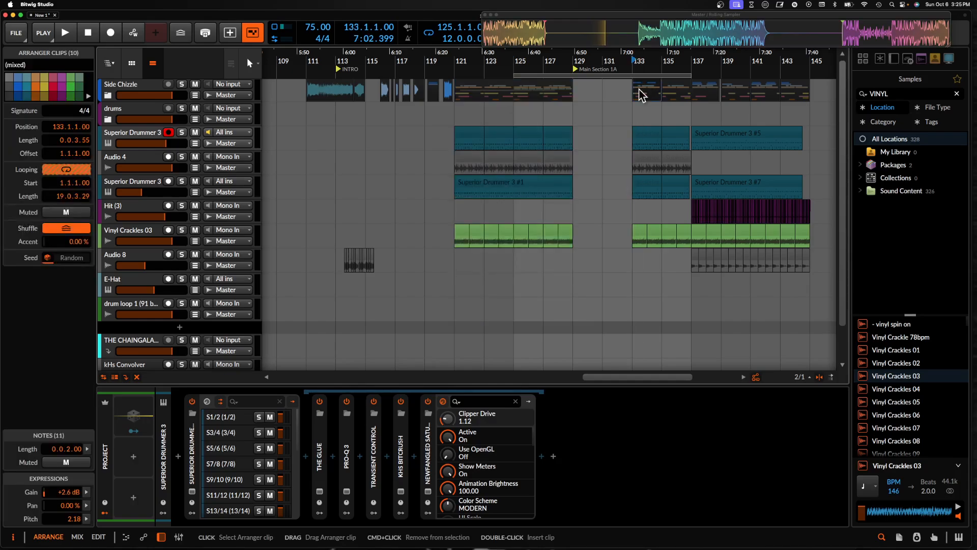
{"action": "mouse_move", "coordinate": [685, 239]}
{"action": "left_mouse_down"}
{"action": "mouse_move", "coordinate": [621, 238]}
{"action": "mouse_move", "coordinate": [682, 237]}
{"action": "left_mouse_up"}
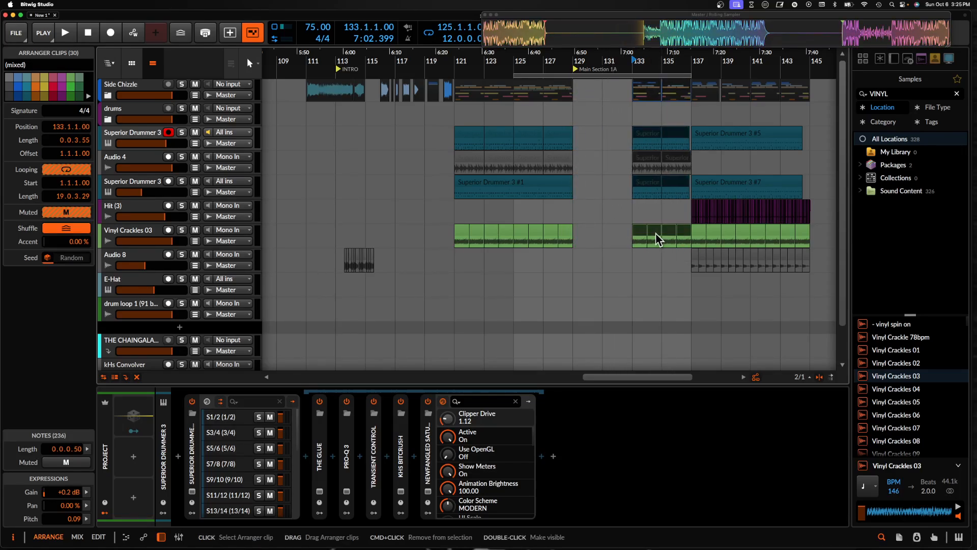
{"action": "scroll", "coordinate": [657, 238], "scroll_direction": "up", "scroll_amount": 5}
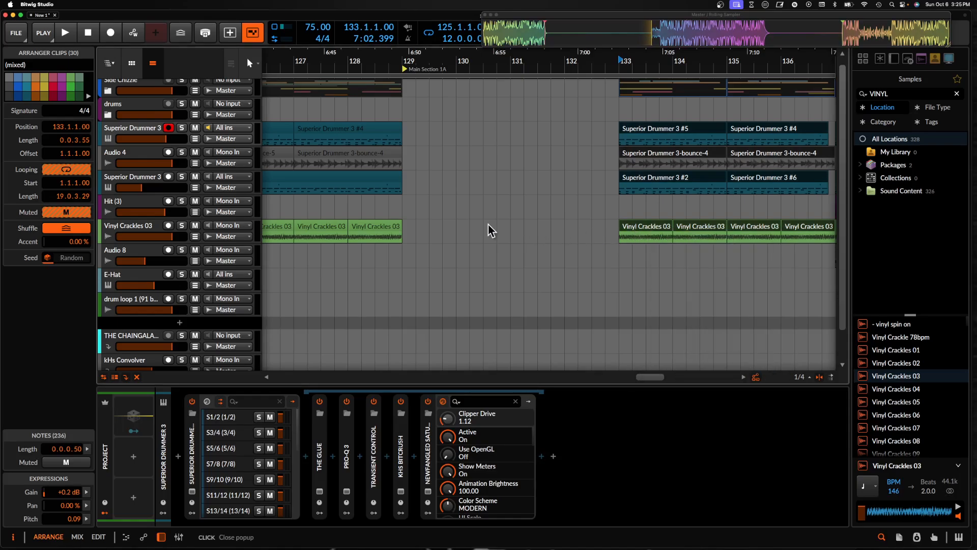
{"action": "left_click_drag", "start_coordinate": [651, 228], "coordinate": [439, 226]}
Extend the clips starting at bar 131 on both Superior Drummer 3 tracks to a full 2 bars, ending at bar 133
{"action": "scroll", "coordinate": [439, 226], "scroll_direction": "down", "scroll_amount": 3}
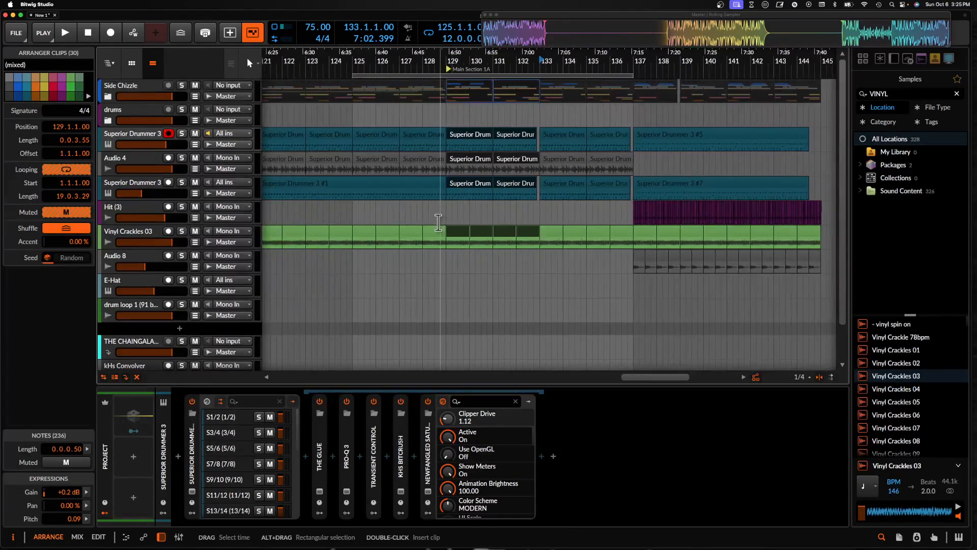
{"action": "left_click", "coordinate": [508, 192]}
{"action": "scroll", "coordinate": [587, 112], "scroll_direction": "left", "scroll_amount": 2}
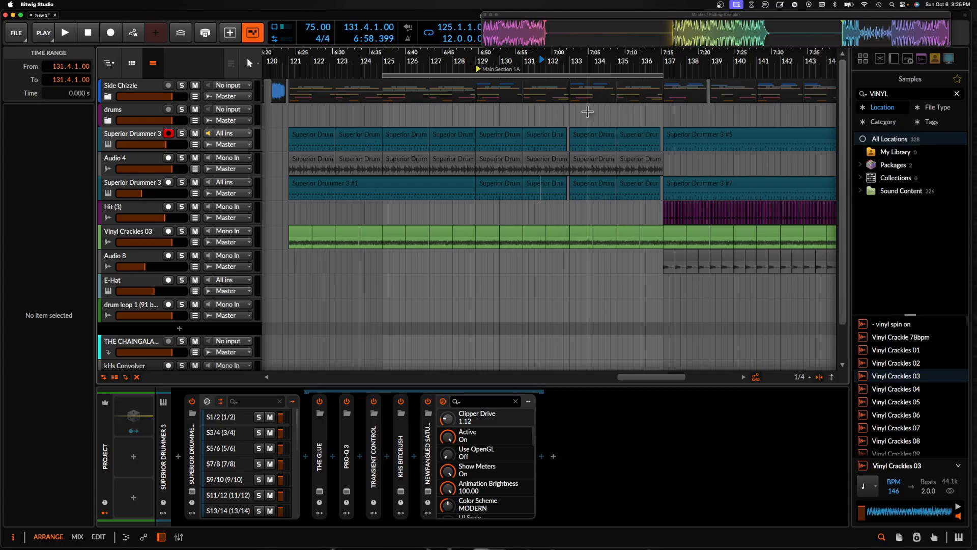
{"action": "left_click", "coordinate": [562, 135]}
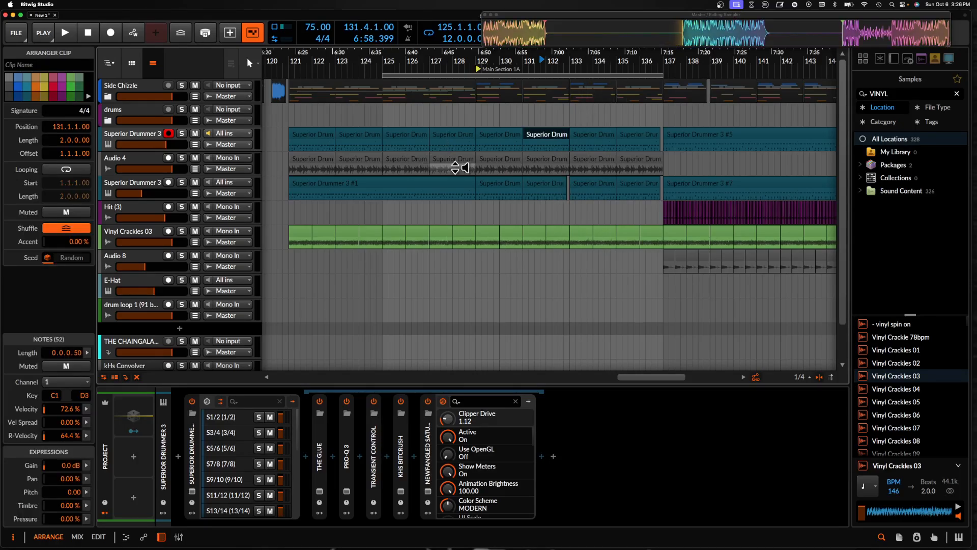
{"action": "left_click", "coordinate": [566, 183]}
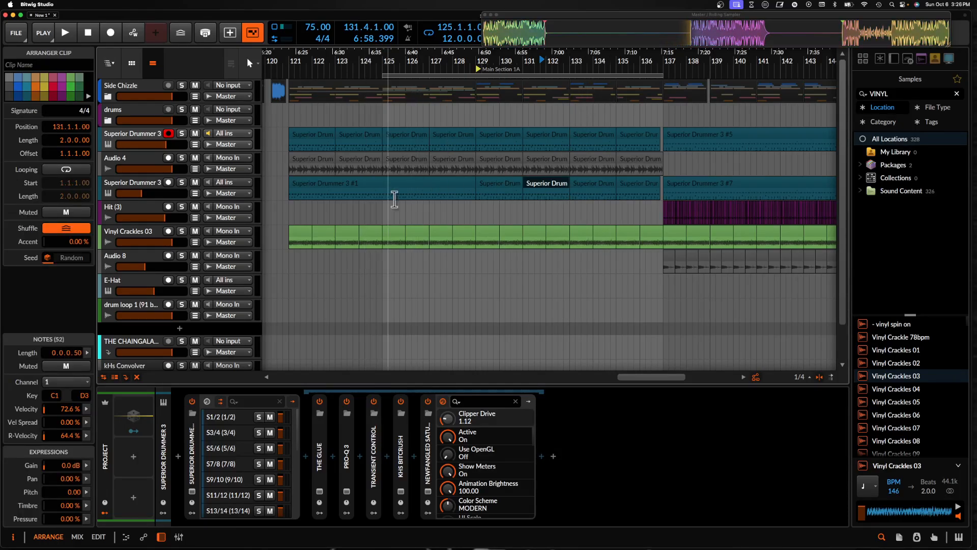
Set the loop region to 24 bars, running from bar 121 to bar 145
{"action": "scroll", "coordinate": [463, 162], "scroll_direction": "left", "scroll_amount": 1}
{"action": "left_click_drag", "start_coordinate": [392, 76], "coordinate": [306, 99]}
{"action": "scroll", "coordinate": [311, 99], "scroll_direction": "down", "scroll_amount": 5}
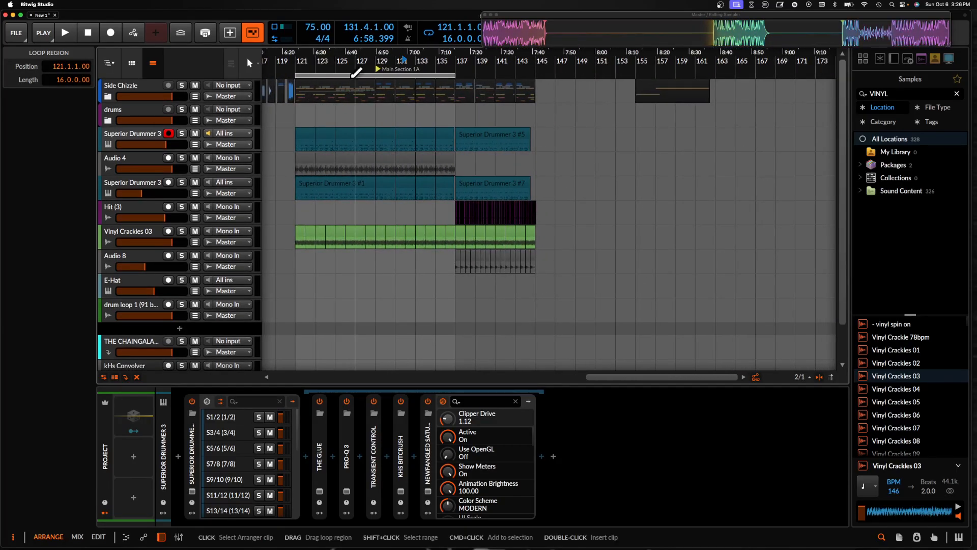
{"action": "left_click_drag", "start_coordinate": [463, 72], "coordinate": [535, 75]}
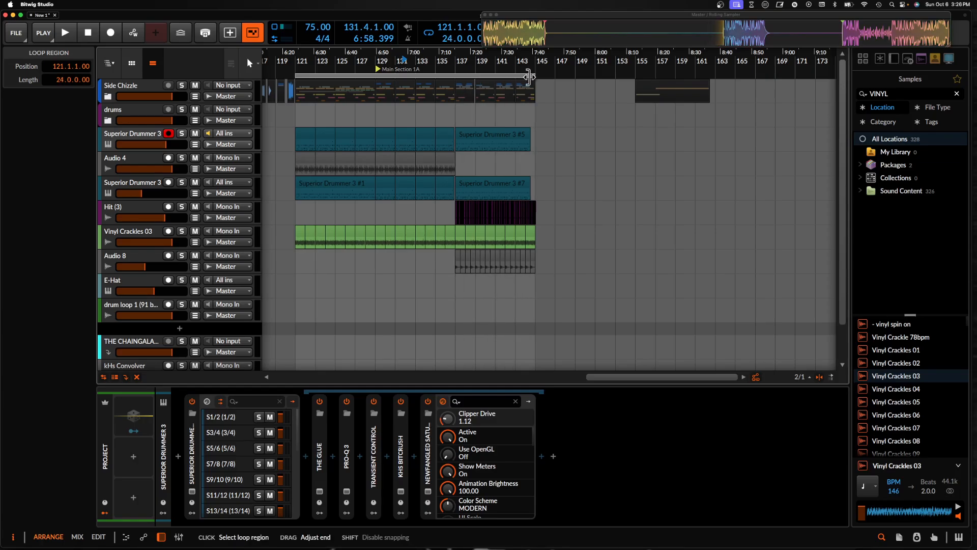
Unfold the Side Chizzle group, set the play position at bar 121, and examine its clips across bars 121 to 145, including Grand Piano #1
{"action": "left_click", "coordinate": [107, 97]}
{"action": "scroll", "coordinate": [320, 130], "scroll_direction": "up", "scroll_amount": 5}
{"action": "scroll", "coordinate": [321, 131], "scroll_direction": "down", "scroll_amount": 3}
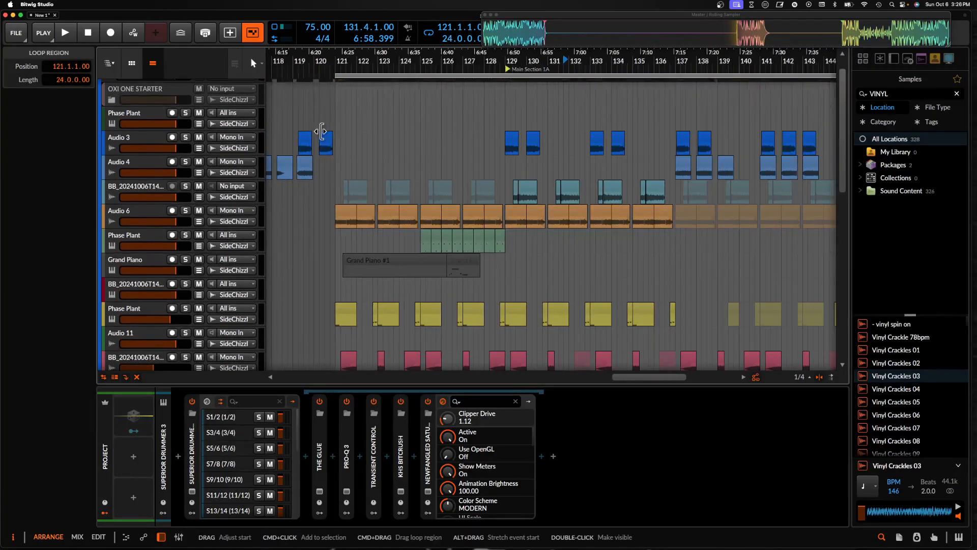
{"action": "left_click", "coordinate": [336, 126]}
{"action": "scroll", "coordinate": [335, 123], "scroll_direction": "down", "scroll_amount": 6}
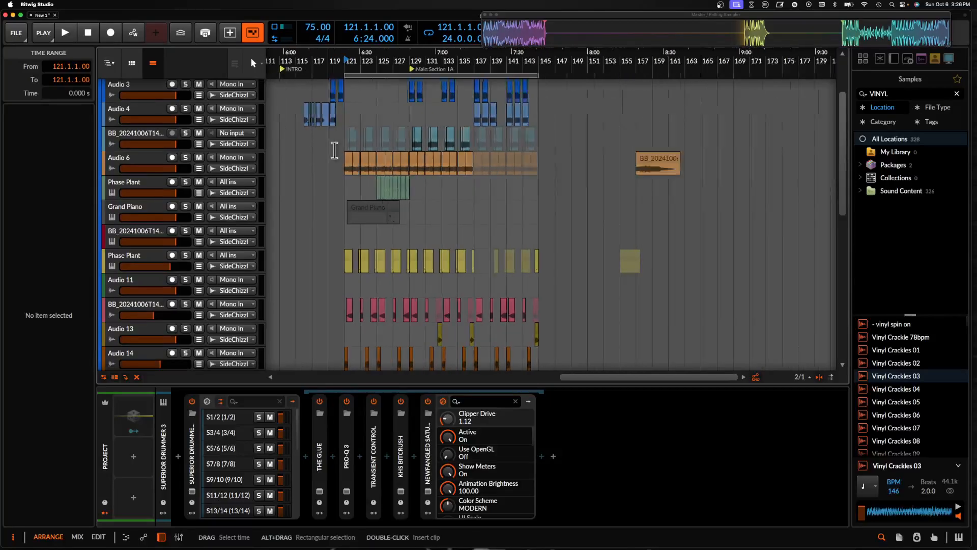
{"action": "scroll", "coordinate": [336, 124], "scroll_direction": "up", "scroll_amount": 5}
{"action": "scroll", "coordinate": [364, 171], "scroll_direction": "down", "scroll_amount": 2}
{"action": "scroll", "coordinate": [363, 171], "scroll_direction": "down", "scroll_amount": 3}
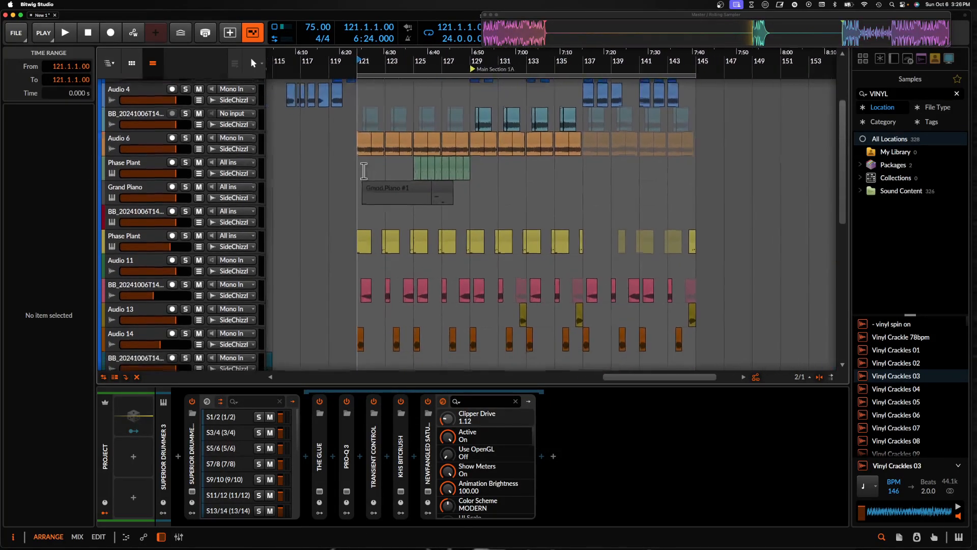
{"action": "left_click", "coordinate": [393, 184]}
{"action": "scroll", "coordinate": [492, 182], "scroll_direction": "up", "scroll_amount": 2}
{"action": "scroll", "coordinate": [492, 183], "scroll_direction": "up", "scroll_amount": 3}
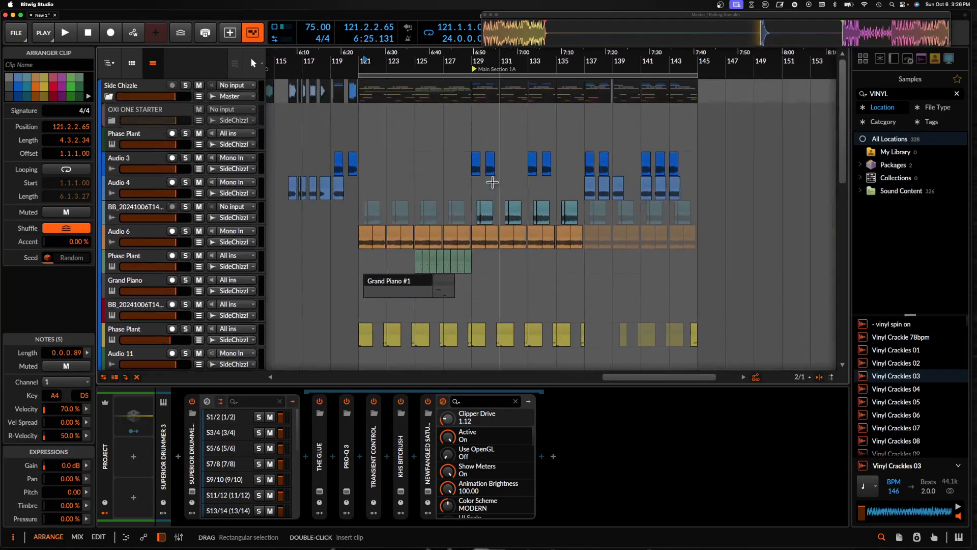
{"action": "scroll", "coordinate": [564, 233], "scroll_direction": "down", "scroll_amount": 2}
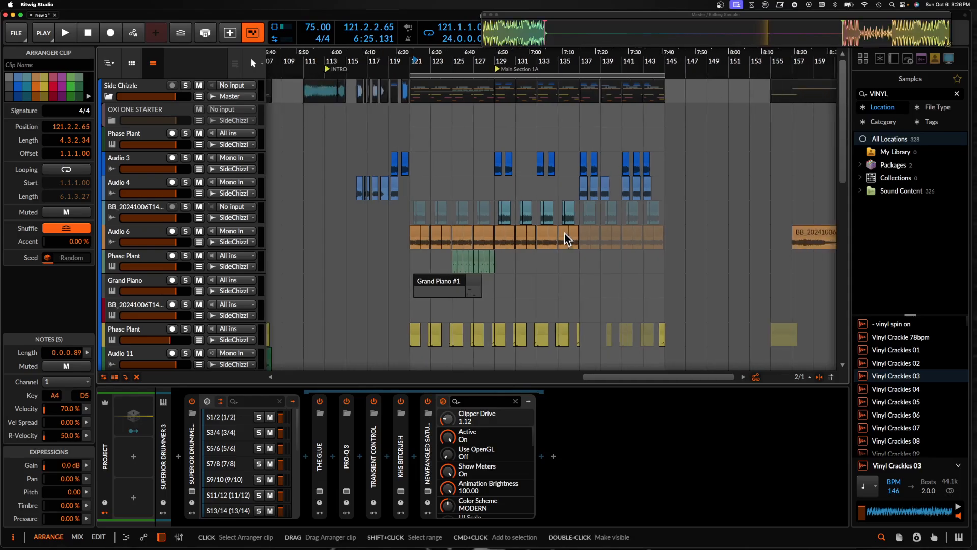